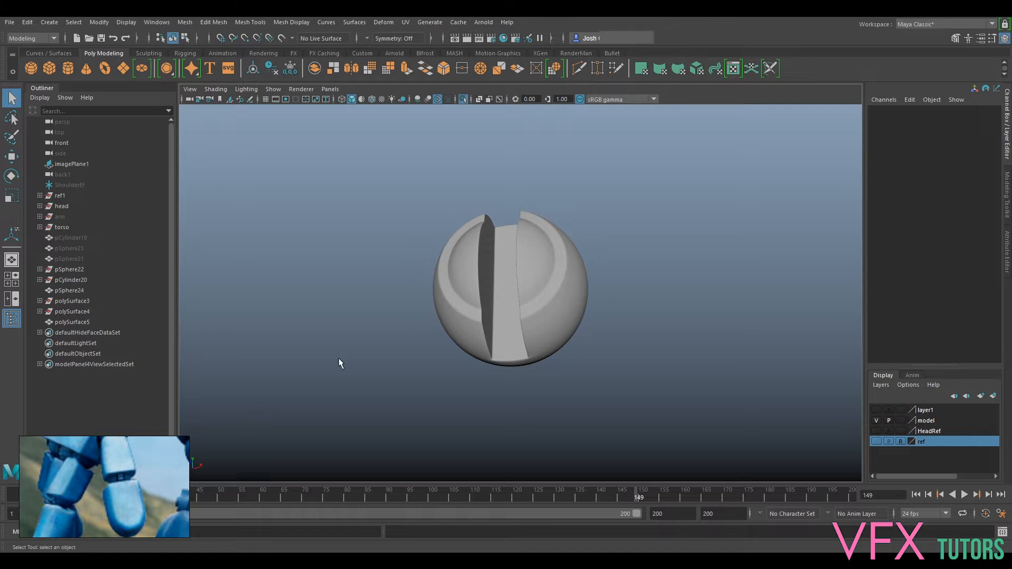
# - Delete the construction history of the grooved sphere polySurface5
pyautogui.keyDown('alt'); pyautogui.moveTo(485, 290); pyautogui.dragTo(583, 280); pyautogui.keyUp('alt')
pyautogui.click(510, 276)
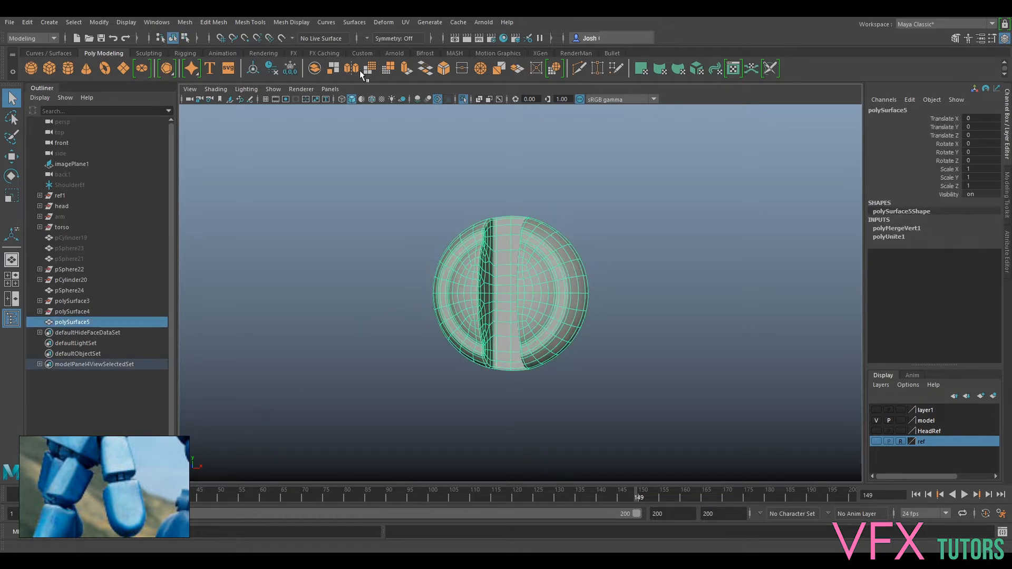
pyautogui.click(271, 68)
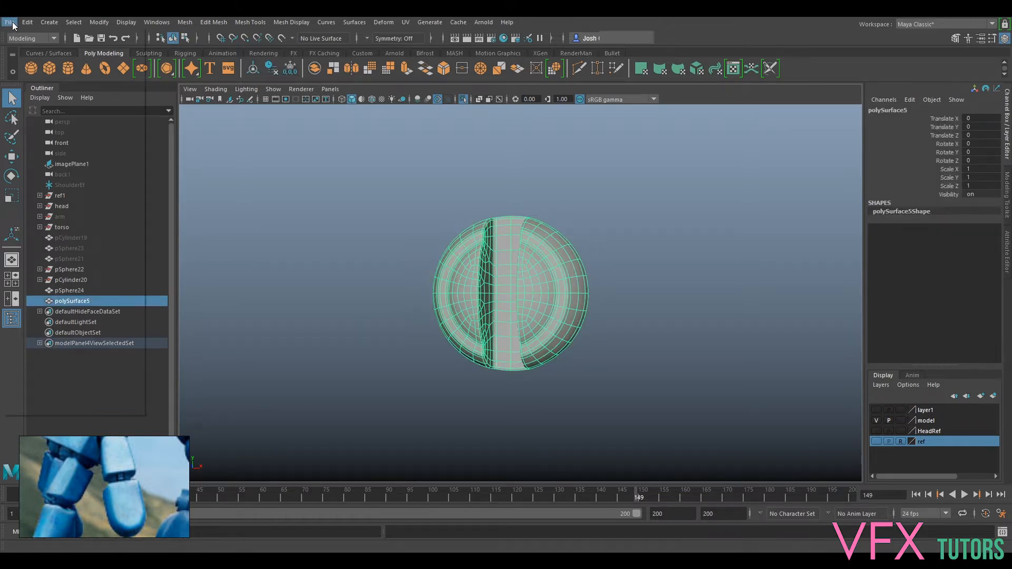
# - Save the scene as a new version named BublPart_v023.ma
pyautogui.click(9, 22)
pyautogui.click(61, 75)
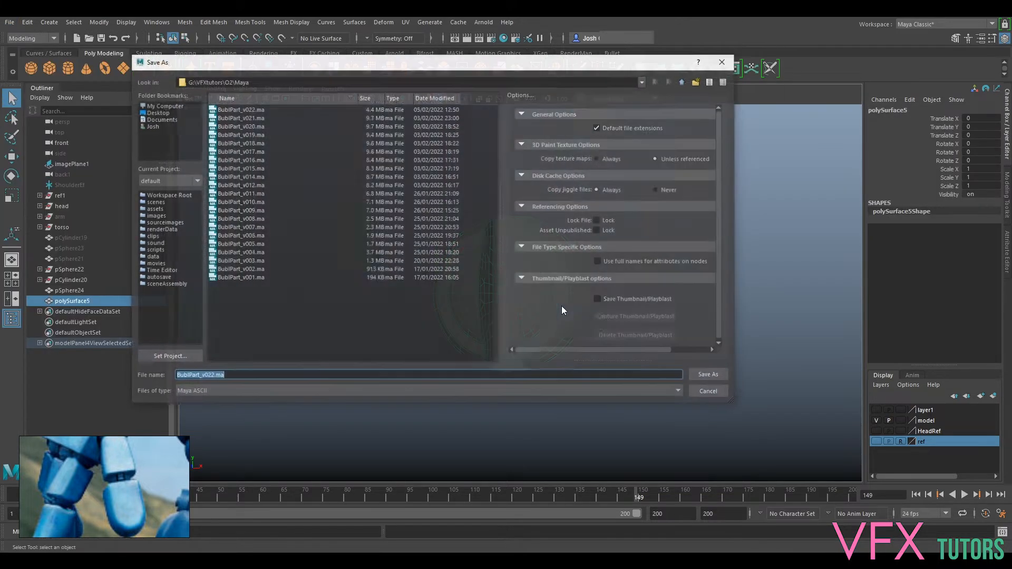
pyautogui.moveTo(241, 375); pyautogui.dragTo(210, 375)
pyautogui.write('3')
pyautogui.click(708, 375)
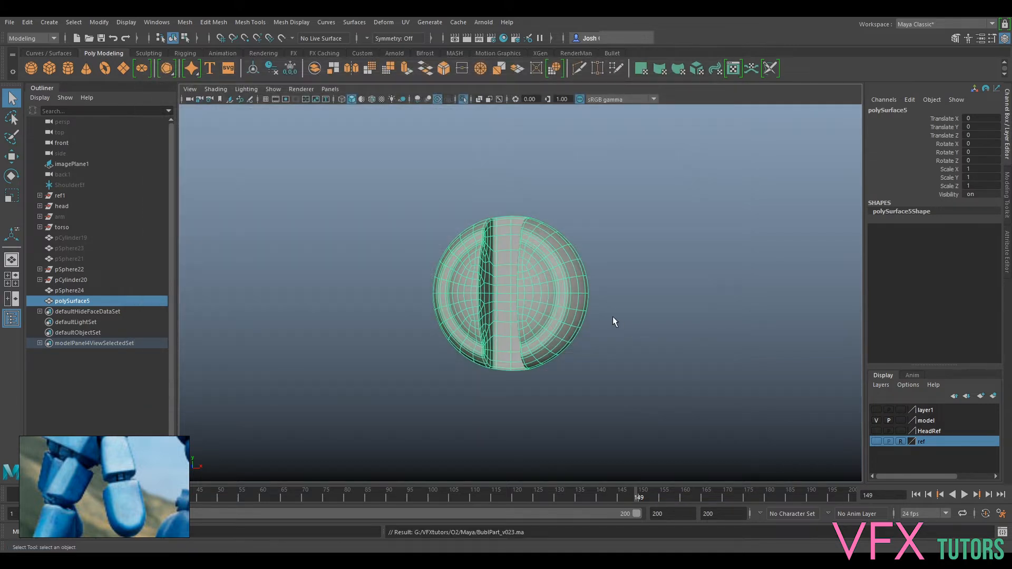
# - Examine the slot and recessed discs of the grooved sphere from several sides and compare them with the finger joint reference
pyautogui.keyDown('alt'); pyautogui.moveTo(685, 254); pyautogui.dragTo(649, 252); pyautogui.keyUp('alt')
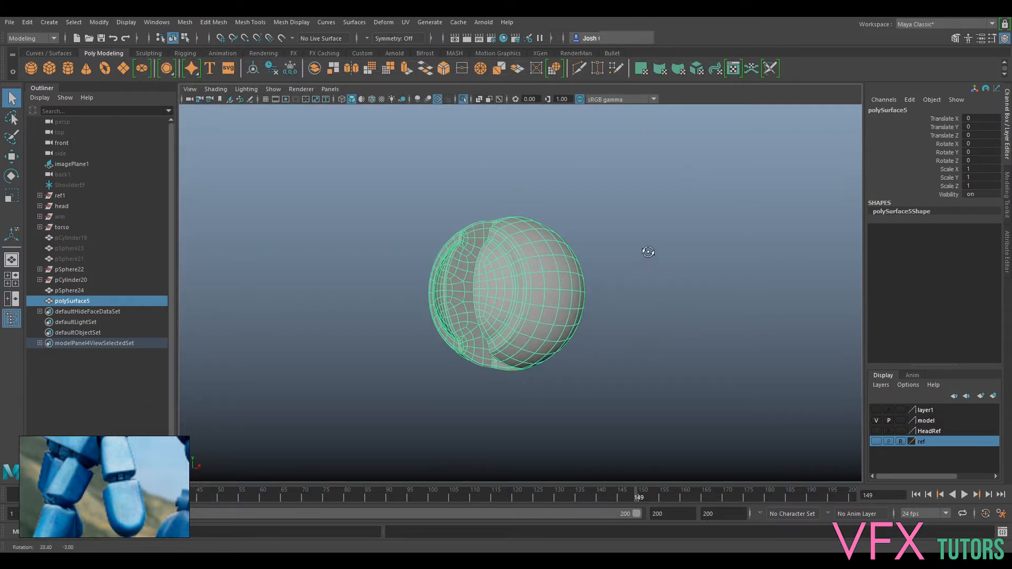
pyautogui.keyDown('alt'); pyautogui.moveTo(649, 252); pyautogui.dragTo(672, 309, button='right'); pyautogui.keyUp('alt')
pyautogui.keyDown('alt'); pyautogui.moveTo(671, 310); pyautogui.dragTo(737, 285); pyautogui.keyUp('alt')
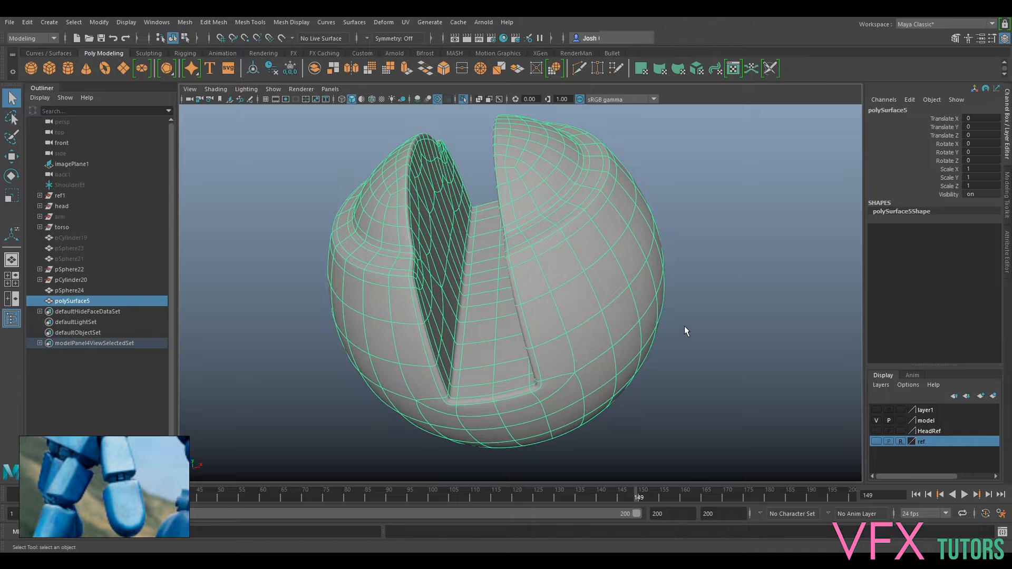
pyautogui.keyDown('alt'); pyautogui.moveTo(714, 294); pyautogui.dragTo(687, 360); pyautogui.keyUp('alt')
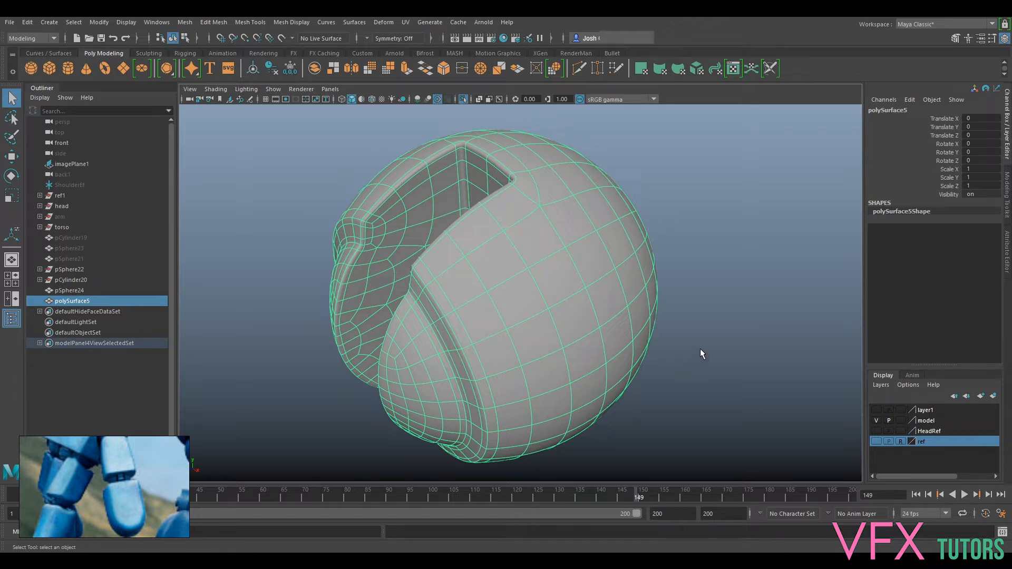
pyautogui.keyDown('alt'); pyautogui.moveTo(700, 349); pyautogui.dragTo(668, 381, button='right'); pyautogui.keyUp('alt')
pyautogui.keyDown('alt'); pyautogui.moveTo(668, 381); pyautogui.dragTo(714, 337, button='middle'); pyautogui.keyUp('alt')
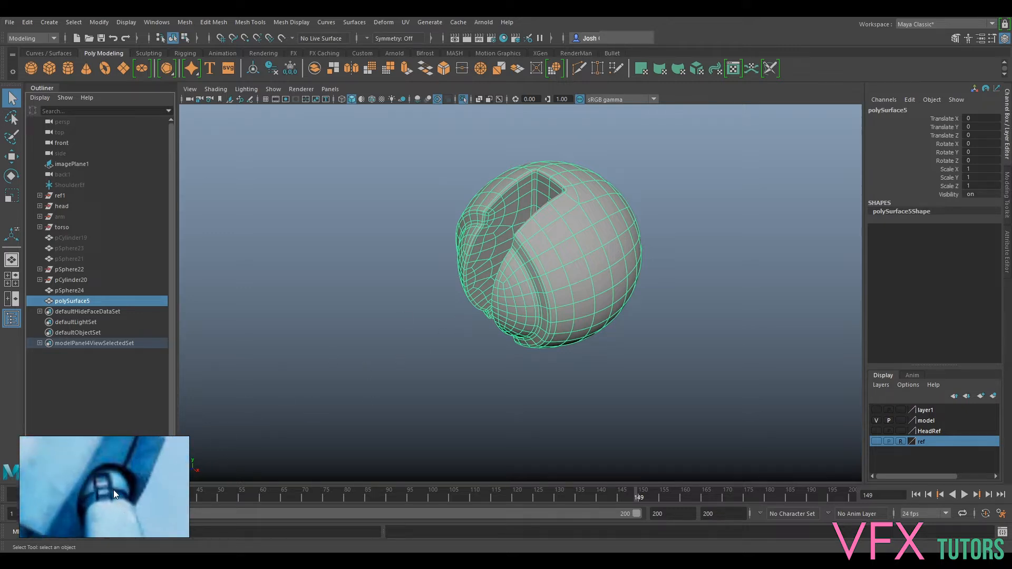
pyautogui.keyDown('alt'); pyautogui.moveTo(473, 414); pyautogui.dragTo(595, 320); pyautogui.keyUp('alt')
# - Unhide pCylinder19 and hide the smooth sphere pSphere24 that covers the grooved joint
pyautogui.click(83, 259)
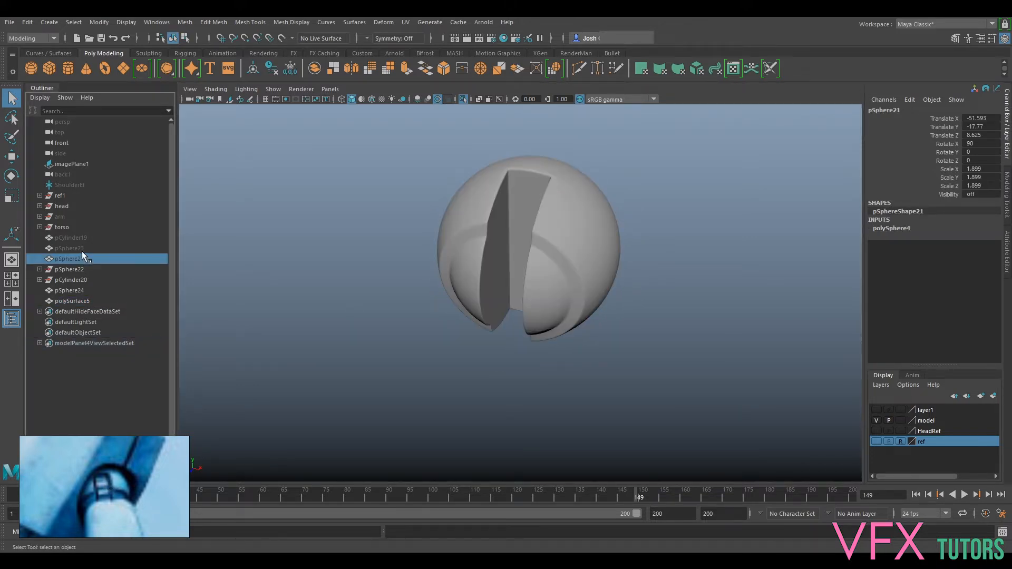
pyautogui.click(82, 239)
pyautogui.press('h')
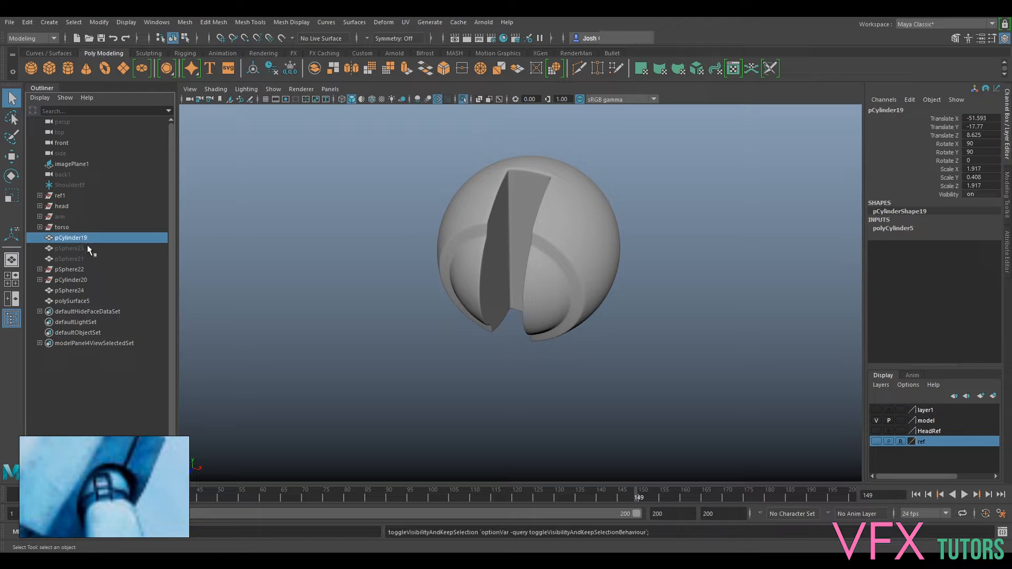
pyautogui.click(530, 244)
pyautogui.keyDown('alt'); pyautogui.moveTo(530, 245); pyautogui.dragTo(669, 248); pyautogui.keyUp('alt')
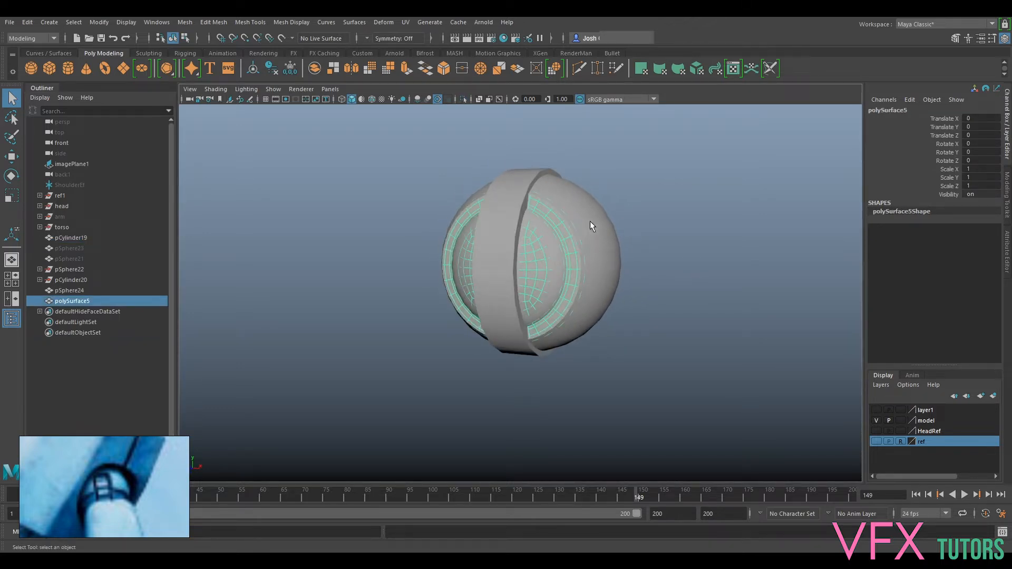
pyautogui.click(589, 225)
pyautogui.hotkey('ctrl', 'h')
# - Scale pCylinder19 down uniformly to about 1.695 in X and Z and 0.36 in Y so it sits inside the slot
pyautogui.moveTo(558, 236)
pyautogui.mouseDown()
pyautogui.moveTo(520, 227)
pyautogui.moveTo(562, 262)
pyautogui.moveTo(518, 241)
pyautogui.moveTo(503, 245)
pyautogui.moveTo(538, 255)
pyautogui.moveTo(580, 305)
pyautogui.moveTo(567, 321)
pyautogui.moveTo(538, 246)
pyautogui.moveTo(514, 238)
pyautogui.moveTo(544, 219)
pyautogui.moveTo(549, 190)
pyautogui.moveTo(524, 198)
pyautogui.moveTo(492, 241)
pyautogui.moveTo(522, 299)
pyautogui.moveTo(551, 238)
pyautogui.mouseUp()
pyautogui.scroll(3, 520, 226)
pyautogui.click(503, 217)
pyautogui.press('r')
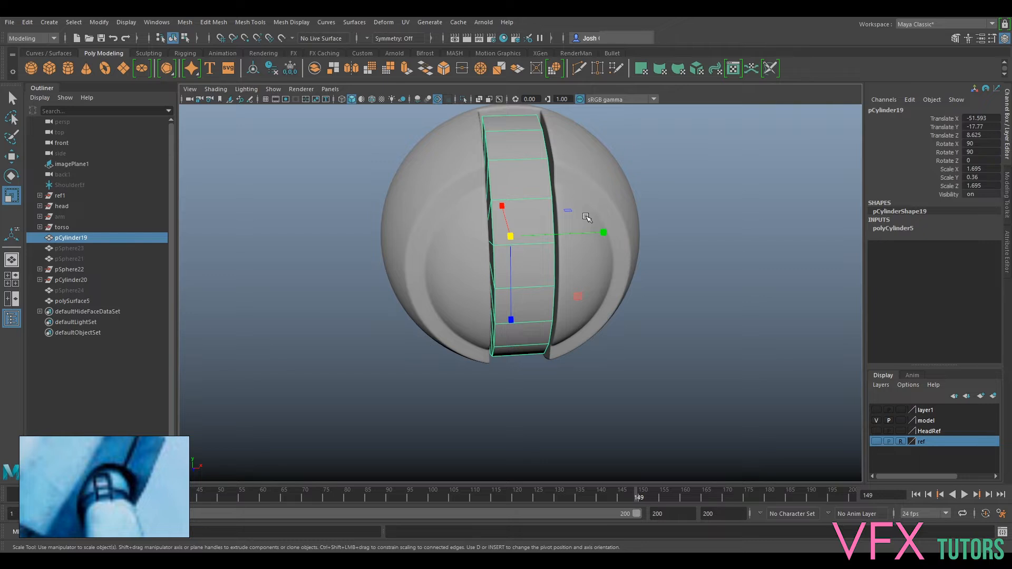
# - Rotate pCylinder19 to about 0, 99.277, -90 degrees within the sphere's slot and deselect it
pyautogui.keyDown('alt'); pyautogui.moveTo(588, 221); pyautogui.dragTo(567, 308, button='middle'); pyautogui.keyUp('alt')
pyautogui.scroll(3, 567, 308)
pyautogui.keyDown('alt'); pyautogui.moveTo(567, 308); pyautogui.dragTo(575, 324); pyautogui.keyUp('alt')
pyautogui.press('e')
pyautogui.keyDown('alt'); pyautogui.moveTo(510, 283); pyautogui.dragTo(501, 315); pyautogui.keyUp('alt')
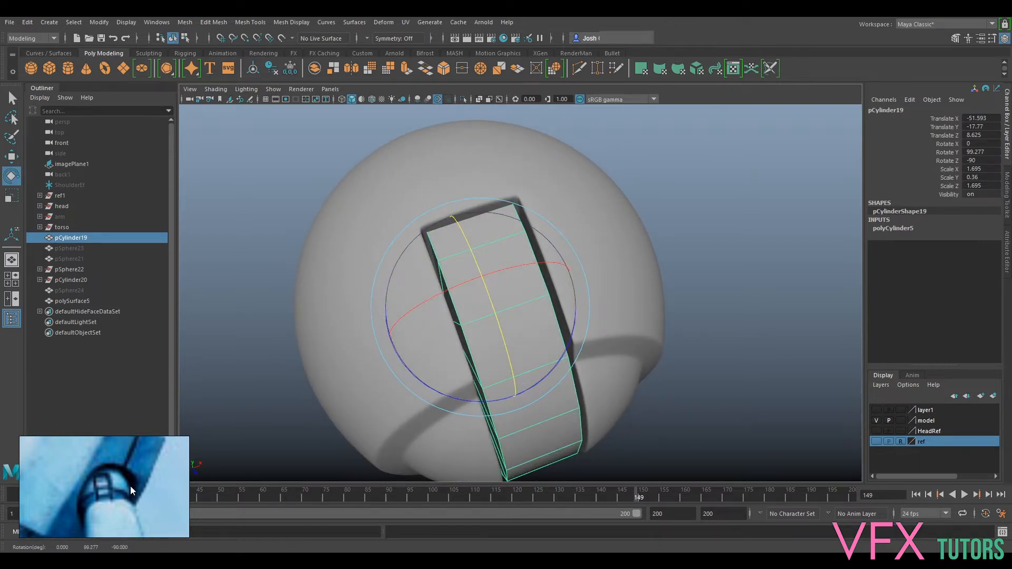
pyautogui.keyDown('alt'); pyautogui.moveTo(754, 295); pyautogui.dragTo(695, 255); pyautogui.keyUp('alt')
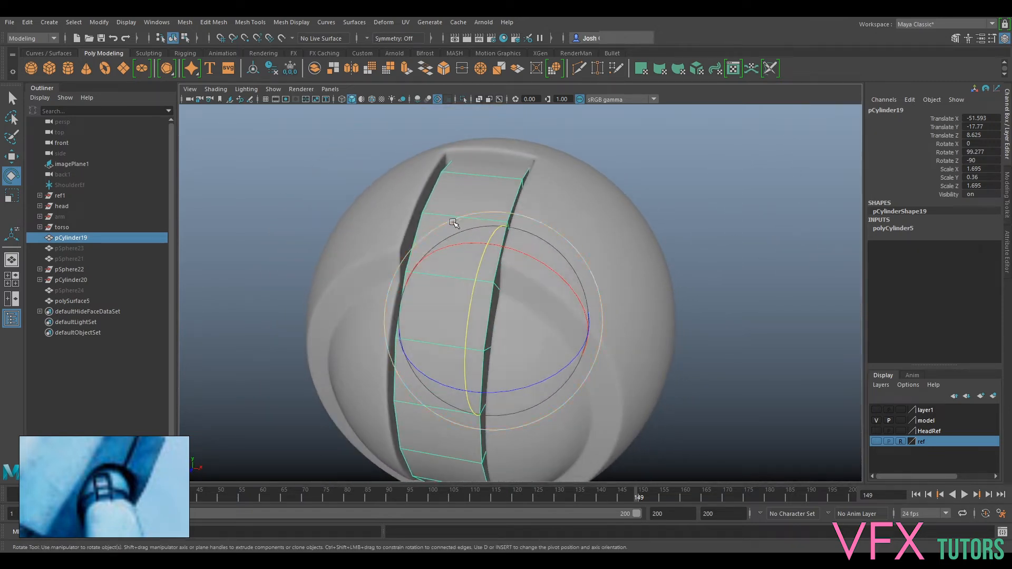
pyautogui.scroll(-5, 584, 365)
pyautogui.keyDown('alt'); pyautogui.moveTo(601, 384); pyautogui.dragTo(697, 360); pyautogui.keyUp('alt')
pyautogui.click(696, 358)
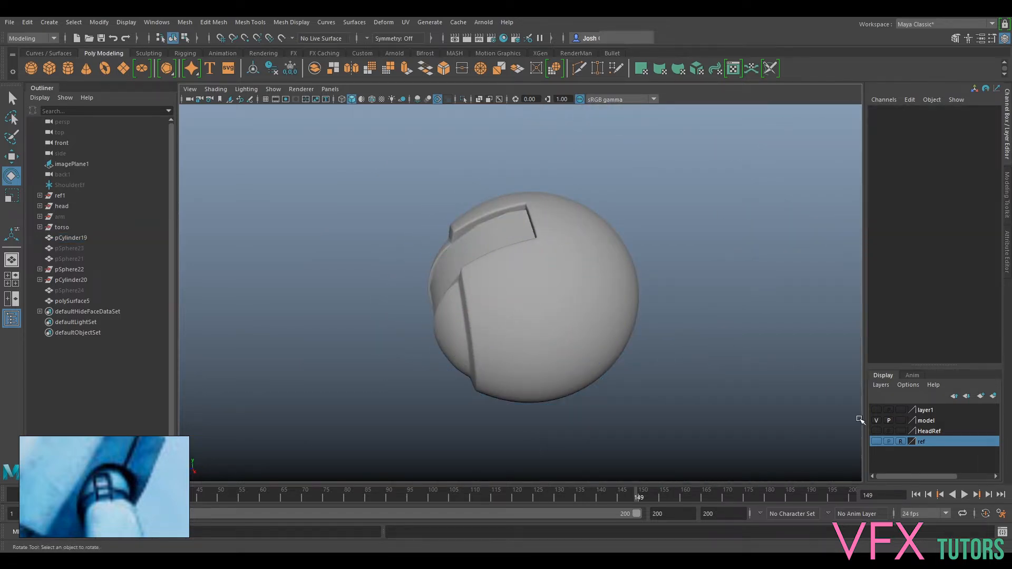
# - View the grooved sphere polySurface5 in isolation and bring the other objects back into view
pyautogui.click(591, 286)
pyautogui.hotkey('ctrl', '1')
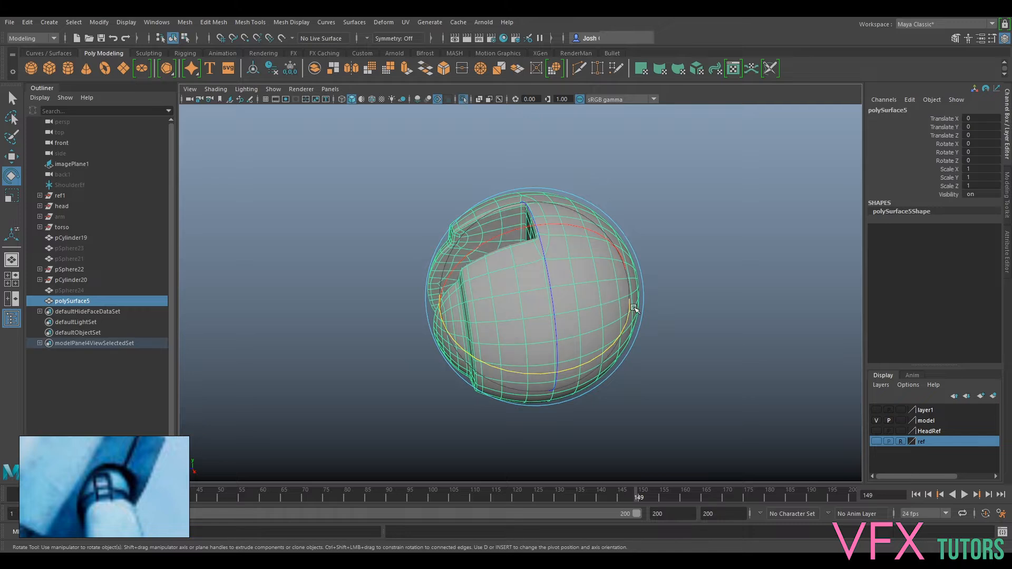
pyautogui.hotkey('ctrl', '1')
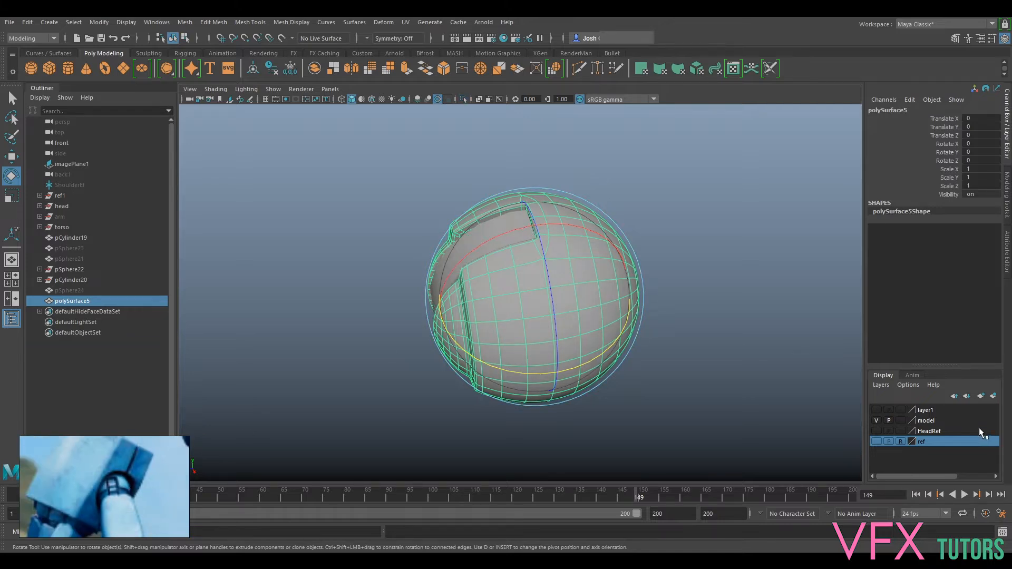
# - Keep the ref layer hidden and make the HeadRef layer visible to bring up the blocked-out hand
pyautogui.click(876, 442)
pyautogui.scroll(-5, 647, 373)
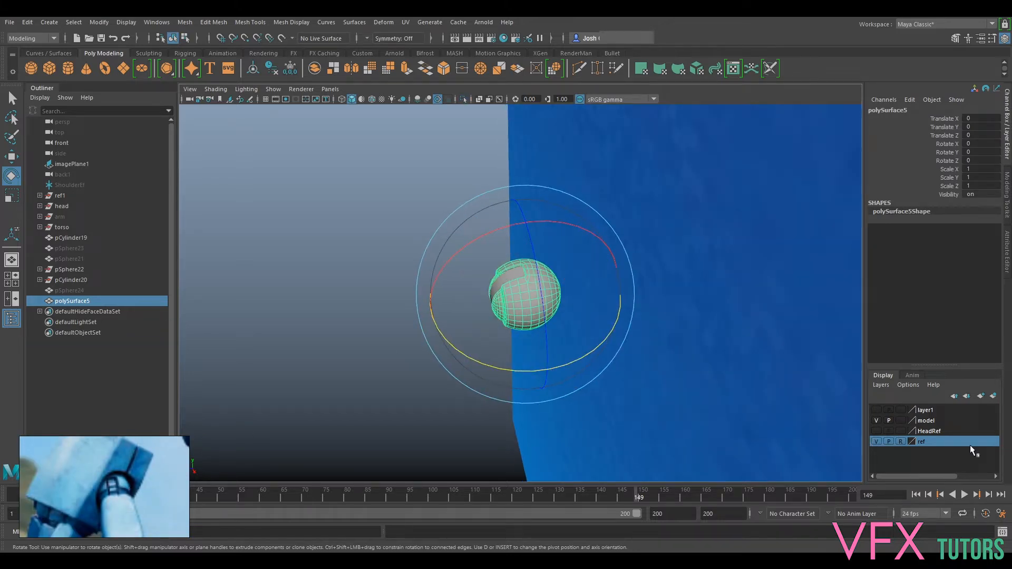
pyautogui.click(877, 443)
pyautogui.click(876, 432)
pyautogui.keyDown('alt'); pyautogui.moveTo(613, 359); pyautogui.dragTo(691, 391); pyautogui.keyUp('alt')
# - Unhide the finger block pCube6 inside the Should group of ref1's Arm
pyautogui.click(60, 195)
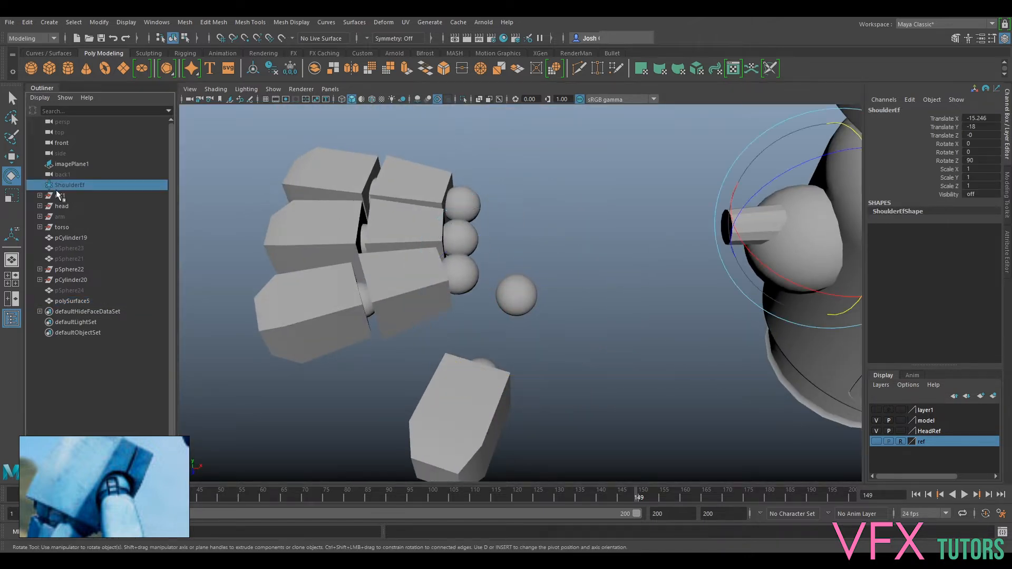
pyautogui.click(40, 196)
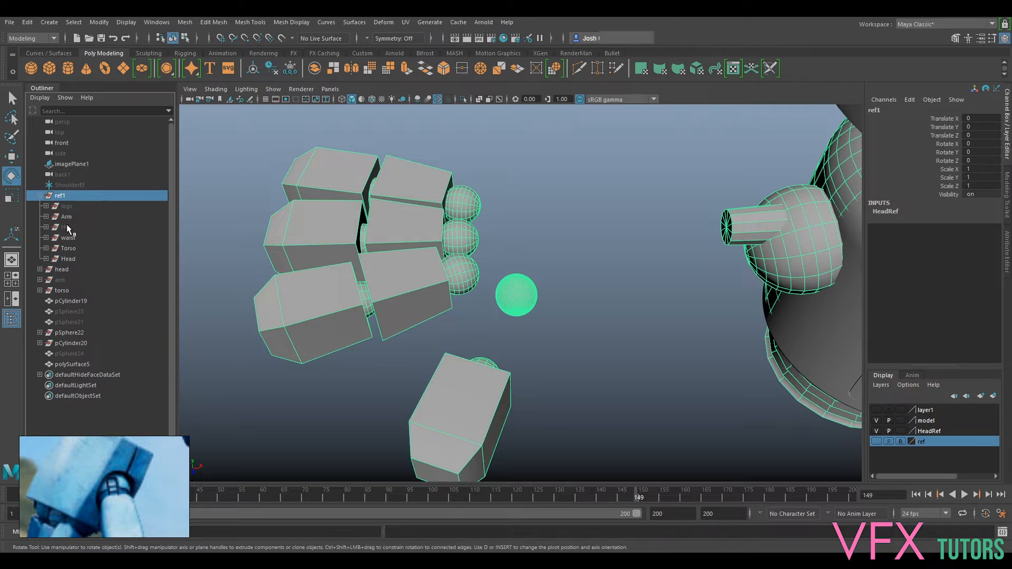
pyautogui.click(66, 216)
pyautogui.click(46, 216)
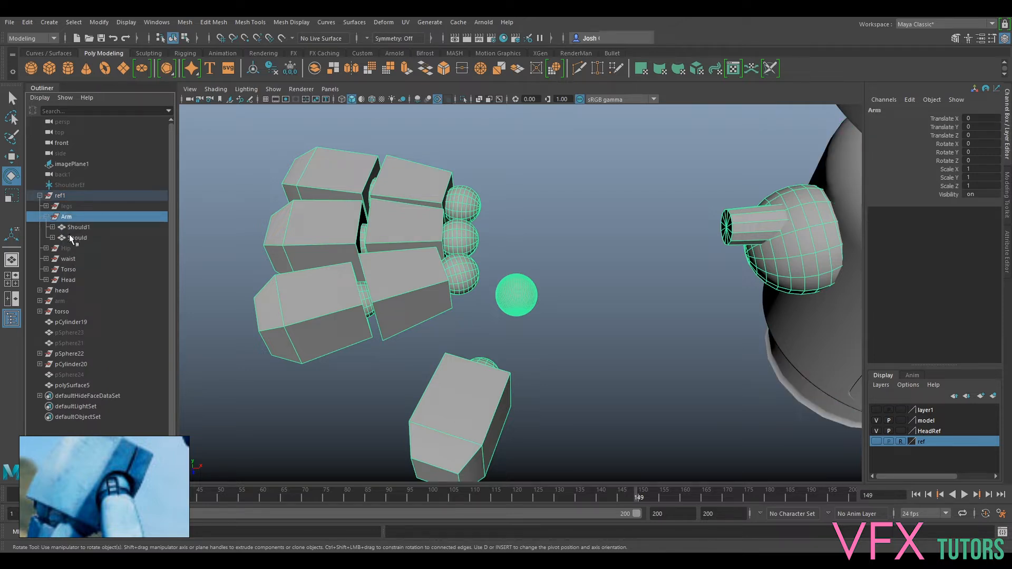
pyautogui.click(52, 227)
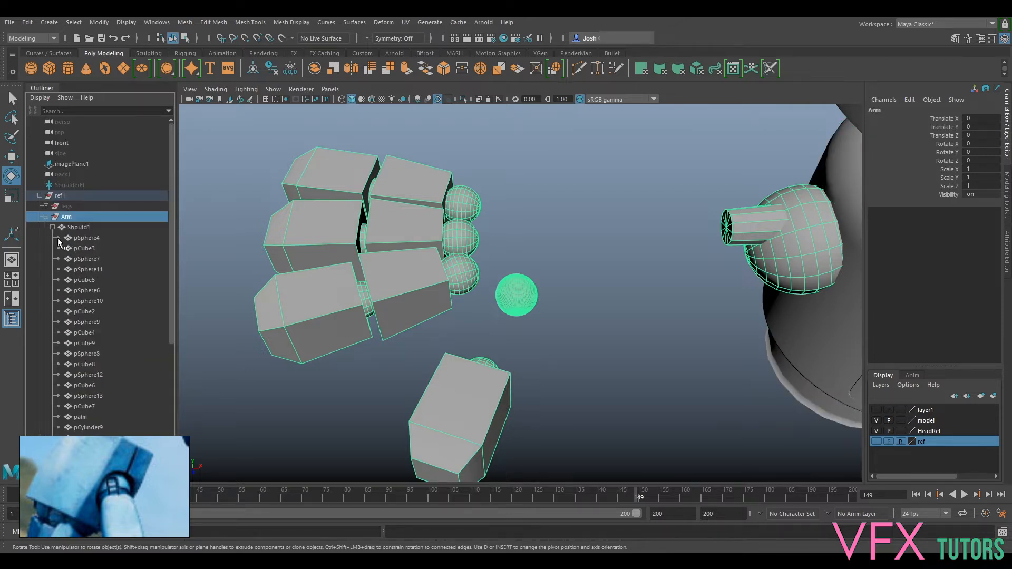
pyautogui.click(52, 227)
pyautogui.click(52, 237)
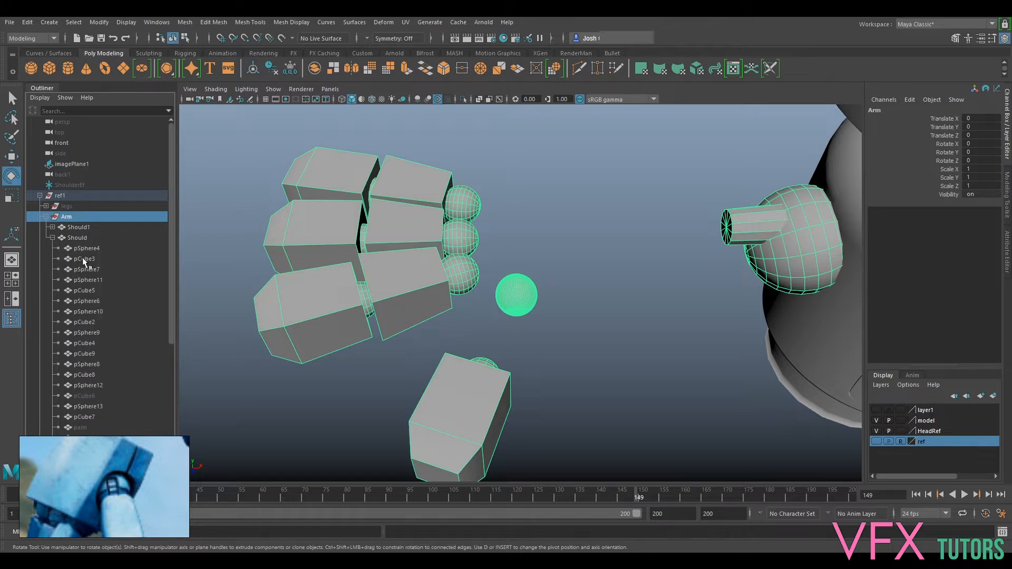
pyautogui.scroll(-4, 104, 331)
pyautogui.click(87, 311)
pyautogui.press('h')
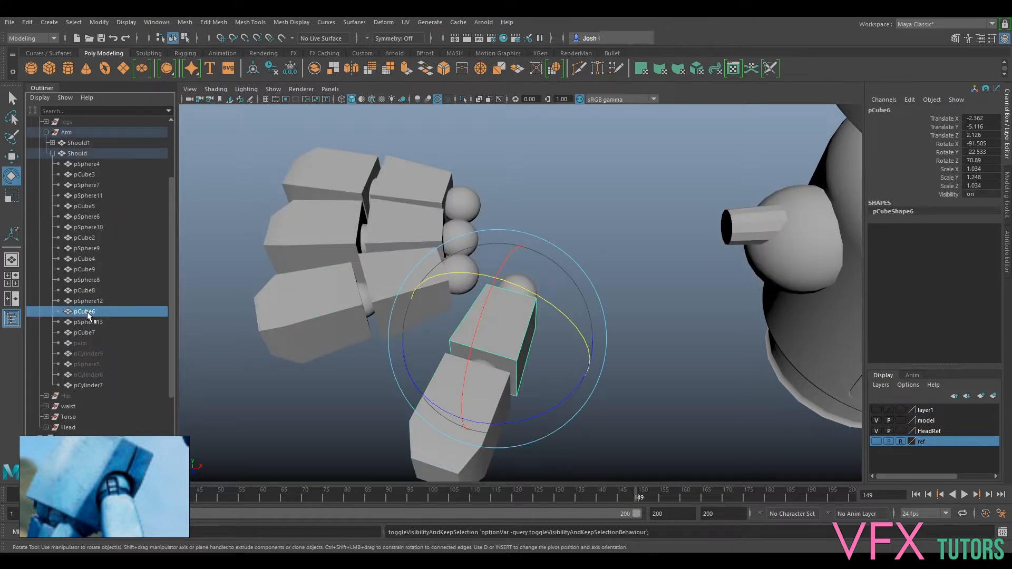
# - Duplicate the finger block pCube6 and unparent the copy from the reference hierarchy
pyautogui.keyDown('alt'); pyautogui.moveTo(735, 218); pyautogui.dragTo(635, 188); pyautogui.keyUp('alt')
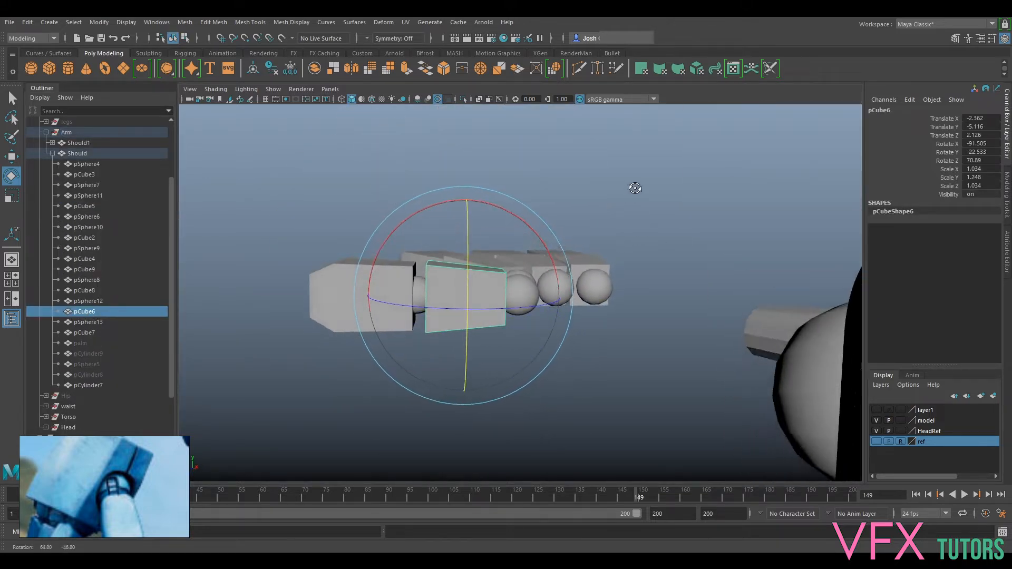
pyautogui.keyDown('alt'); pyautogui.moveTo(635, 187); pyautogui.dragTo(636, 282, button='right'); pyautogui.keyUp('alt')
pyautogui.keyDown('alt'); pyautogui.moveTo(637, 283); pyautogui.dragTo(666, 326); pyautogui.keyUp('alt')
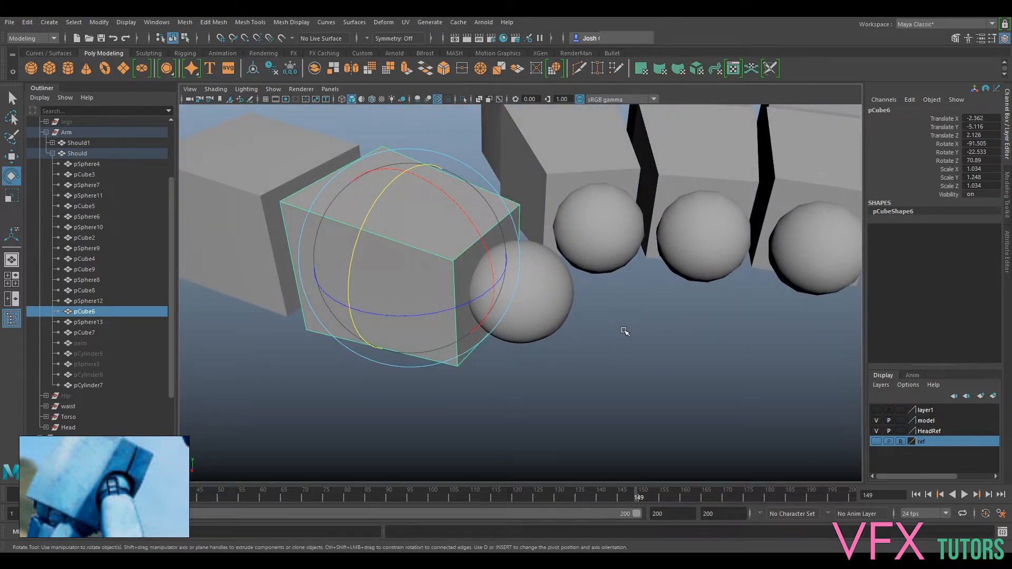
pyautogui.hotkey('ctrl', 'd')
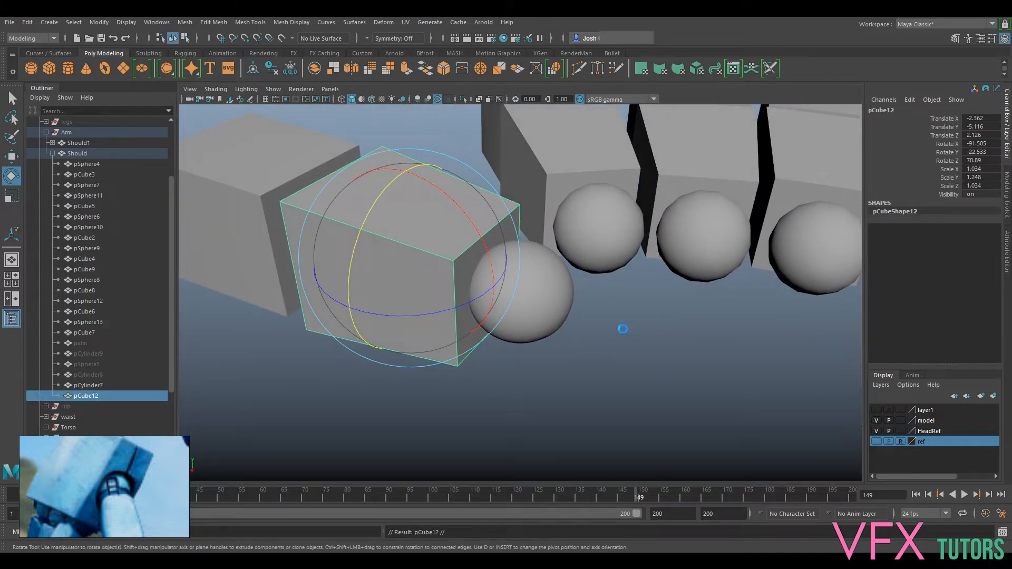
pyautogui.hotkey('shift', 'p')
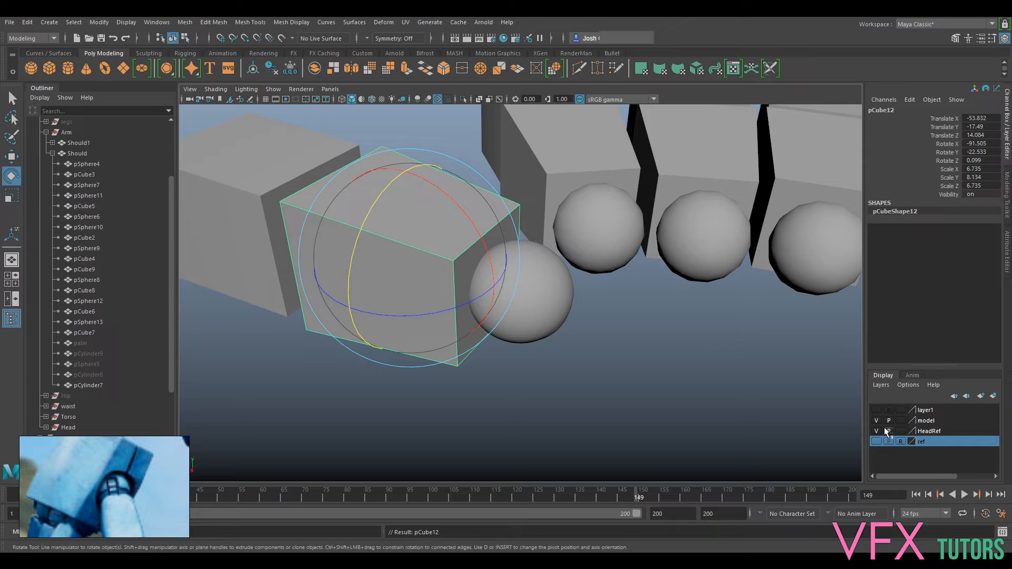
# - Collapse the Should group and hide the whole ref1 reference group
pyautogui.click(52, 154)
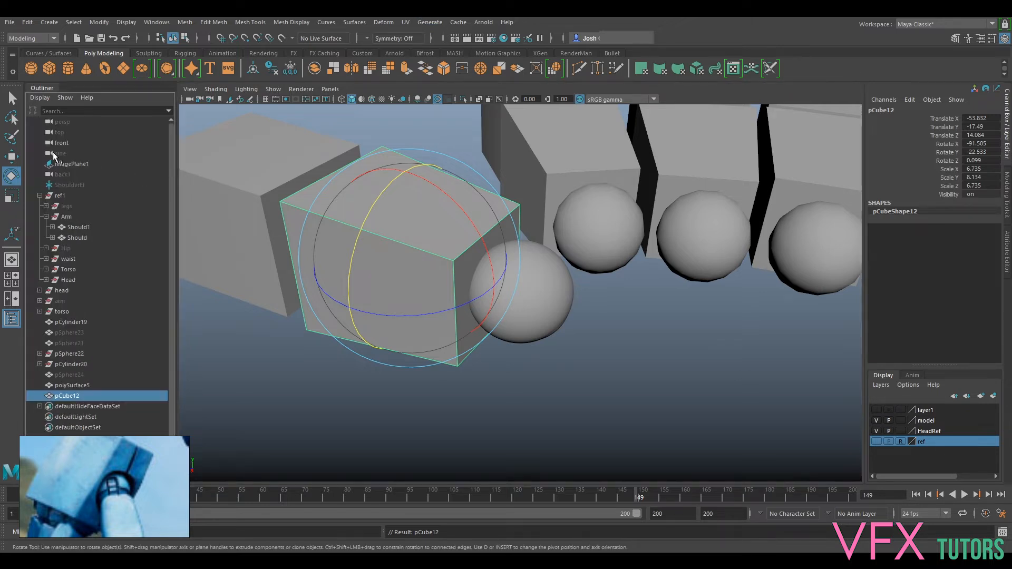
pyautogui.click(66, 217)
pyautogui.click(60, 195)
pyautogui.hotkey('ctrl', 'h')
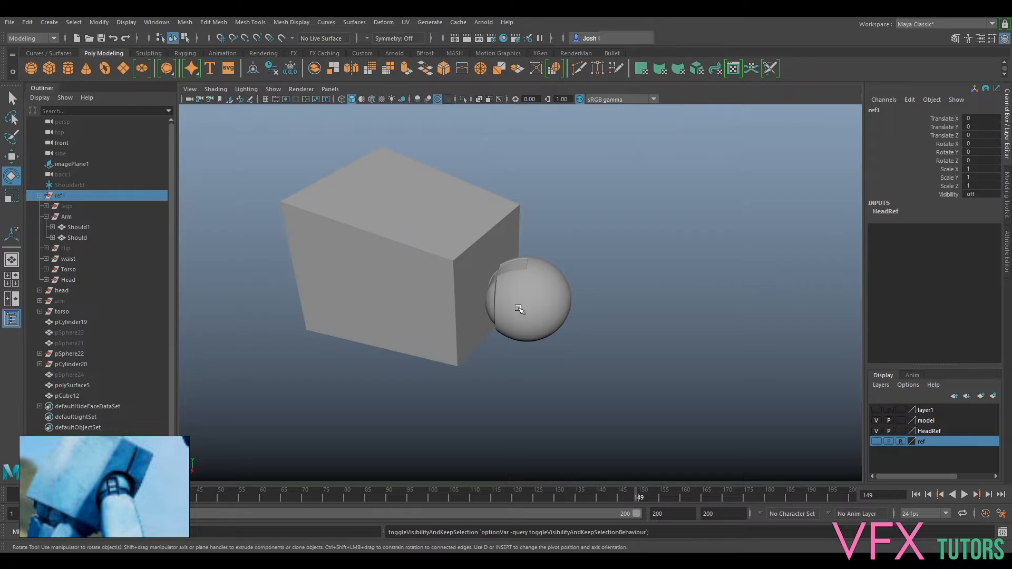
# - Examine how the duplicated finger block pCube12 meets the grooved joint sphere from several sides, comparing it with the reference
pyautogui.click(464, 313)
pyautogui.keyDown('alt'); pyautogui.moveTo(464, 313); pyautogui.dragTo(369, 422); pyautogui.keyUp('alt')
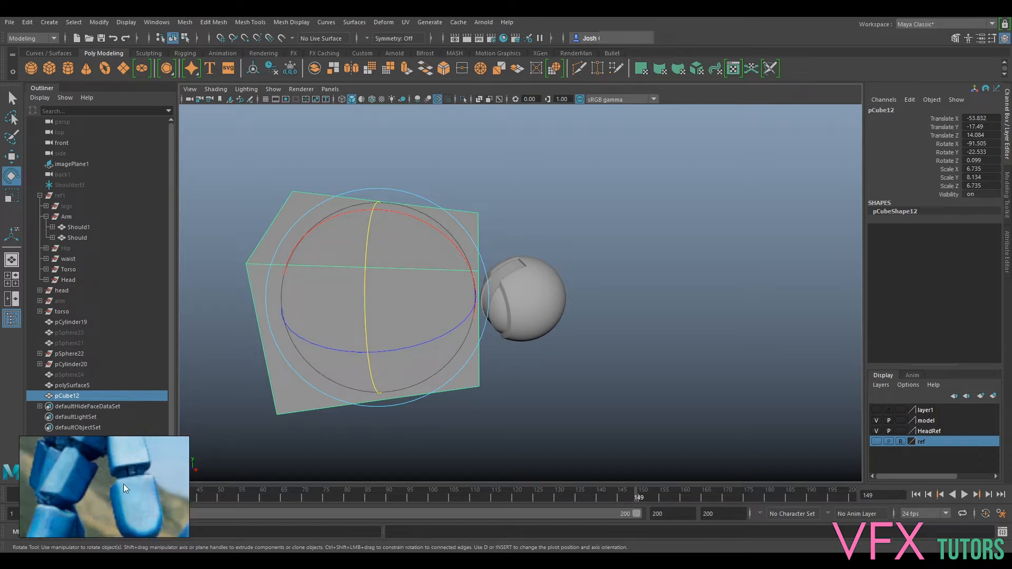
pyautogui.keyDown('alt'); pyautogui.moveTo(545, 374); pyautogui.dragTo(496, 379); pyautogui.keyUp('alt')
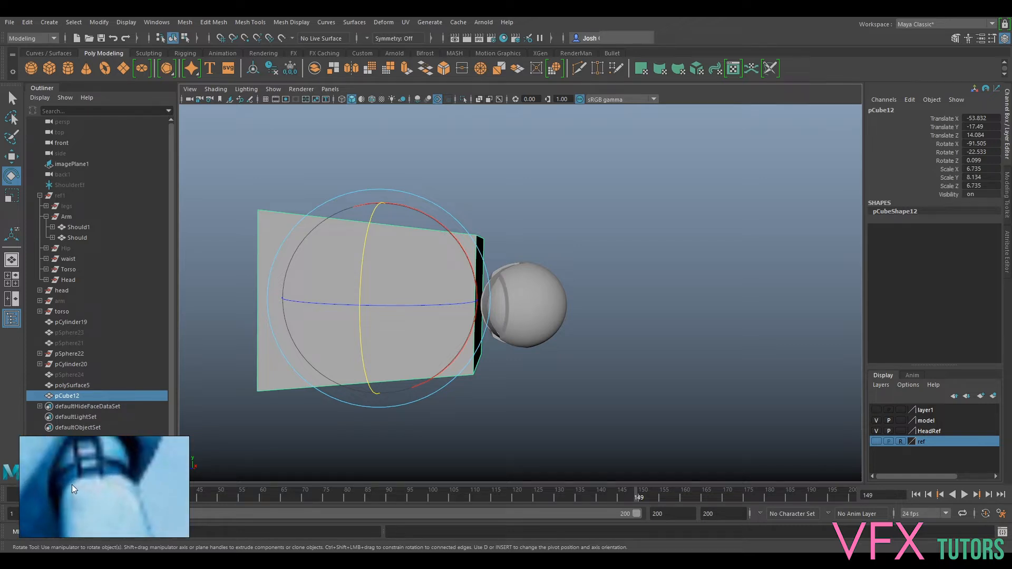
pyautogui.keyDown('alt'); pyautogui.moveTo(404, 351); pyautogui.dragTo(512, 280); pyautogui.keyUp('alt')
pyautogui.click(513, 281)
pyautogui.keyDown('alt'); pyautogui.moveTo(660, 332); pyautogui.dragTo(631, 299); pyautogui.keyUp('alt')
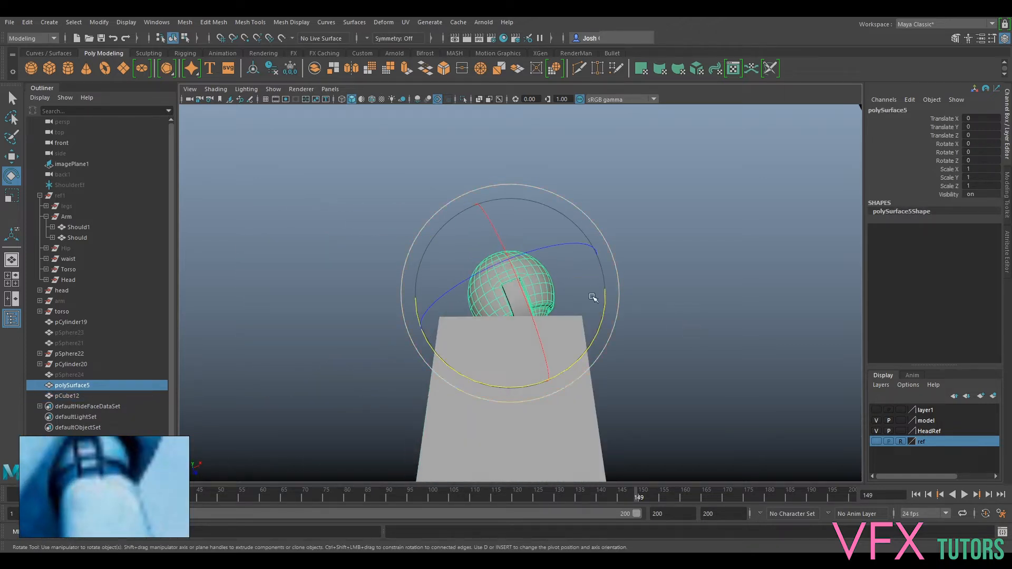
pyautogui.scroll(3, 768, 343)
pyautogui.scroll(-5, 751, 353)
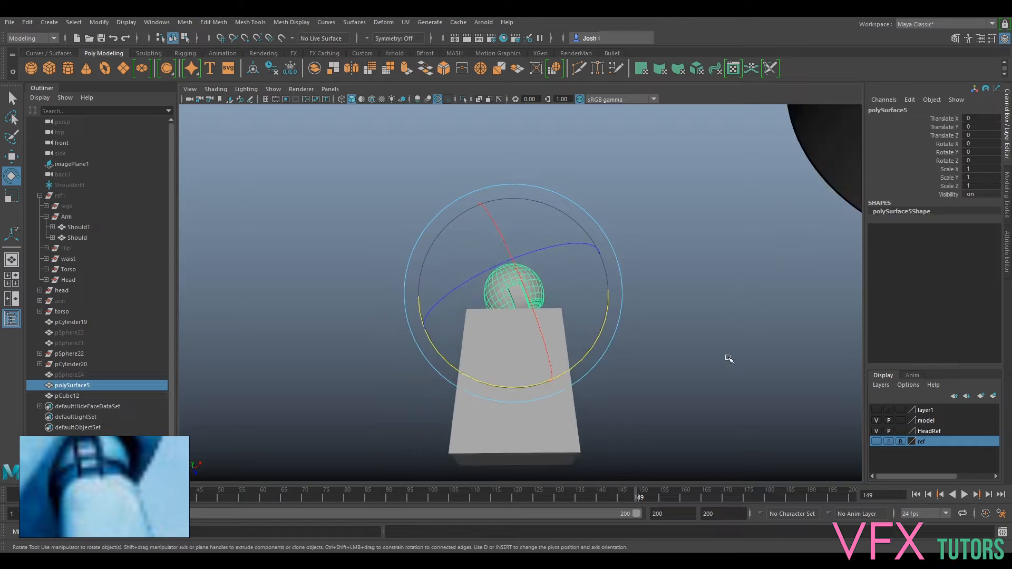
pyautogui.scroll(6, 723, 360)
pyautogui.click(785, 321)
pyautogui.keyDown('alt'); pyautogui.moveTo(784, 332); pyautogui.dragTo(541, 291); pyautogui.keyUp('alt')
pyautogui.click(523, 155)
pyautogui.keyDown('alt'); pyautogui.moveTo(598, 237); pyautogui.dragTo(643, 311); pyautogui.keyUp('alt')
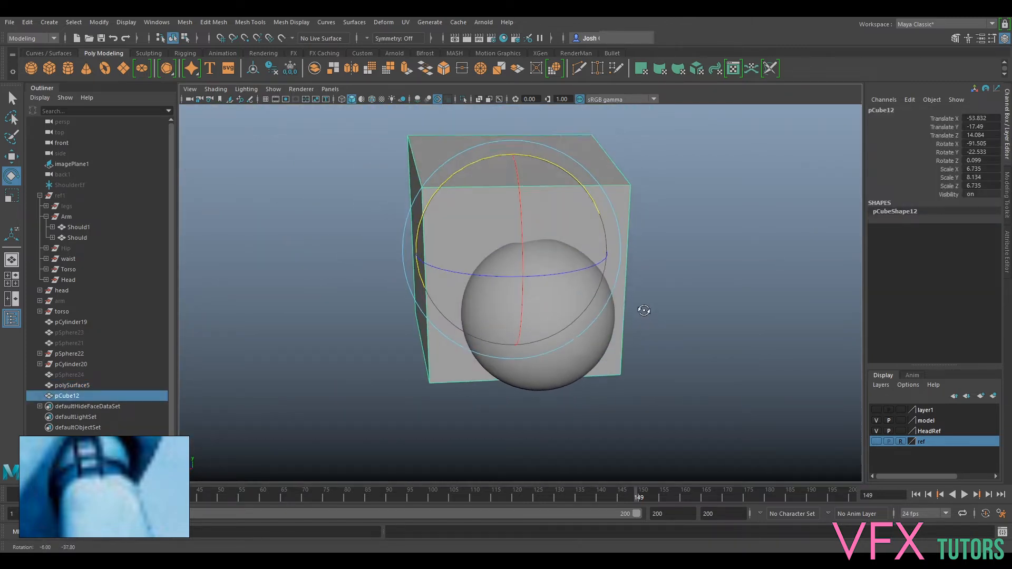
# - Check the fit and proportions of finger block pCube12 against the joint sphere and the reference footage
pyautogui.keyDown('alt'); pyautogui.moveTo(693, 377); pyautogui.dragTo(593, 334); pyautogui.keyUp('alt')
pyautogui.click(593, 334)
pyautogui.keyDown('alt'); pyautogui.moveTo(723, 373); pyautogui.dragTo(678, 364); pyautogui.keyUp('alt')
pyautogui.click(802, 378)
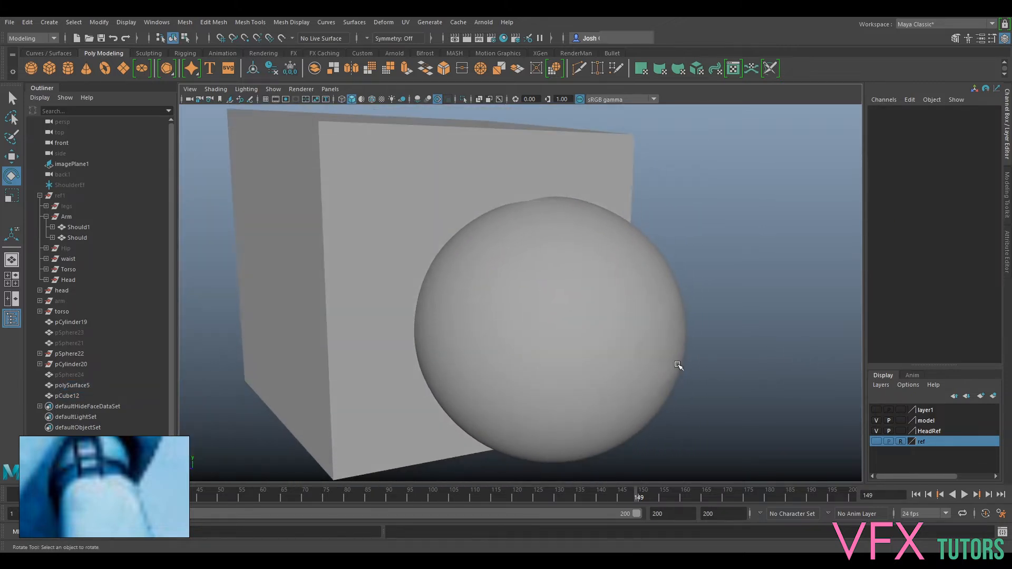
pyautogui.click(680, 364)
pyautogui.keyDown('alt'); pyautogui.moveTo(755, 283); pyautogui.dragTo(767, 395); pyautogui.keyUp('alt')
pyautogui.click(764, 397)
pyautogui.keyDown('alt'); pyautogui.moveTo(721, 329); pyautogui.dragTo(441, 296); pyautogui.keyUp('alt')
pyautogui.click(439, 322)
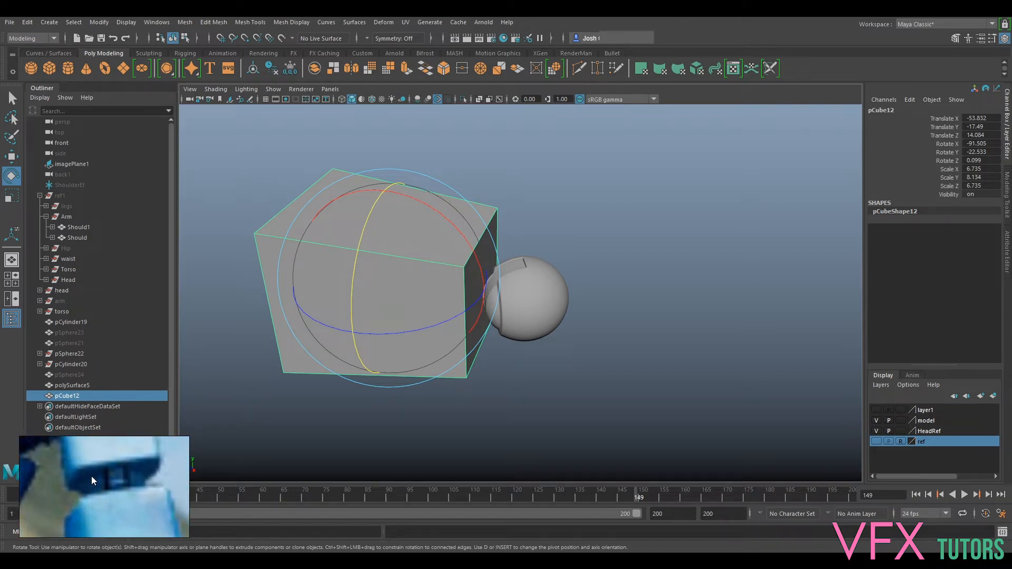
# - Parent the joint cylinder pCylinder19 under the grooved sphere polySurface5 and select the sphere with its child
pyautogui.keyDown('alt'); pyautogui.moveTo(373, 441); pyautogui.dragTo(502, 296); pyautogui.keyUp('alt')
pyautogui.click(502, 295)
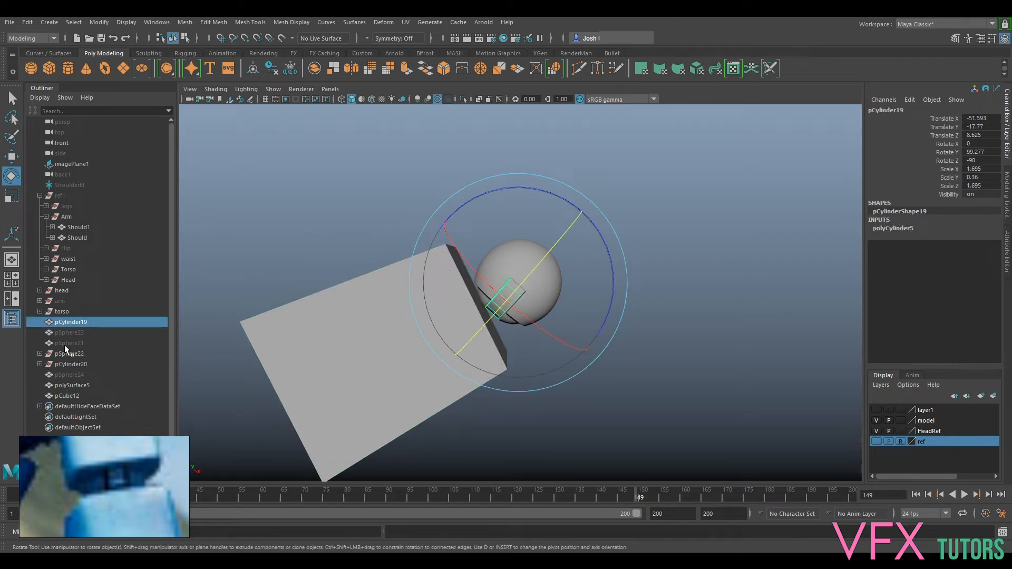
pyautogui.click(73, 385)
pyautogui.click(78, 322)
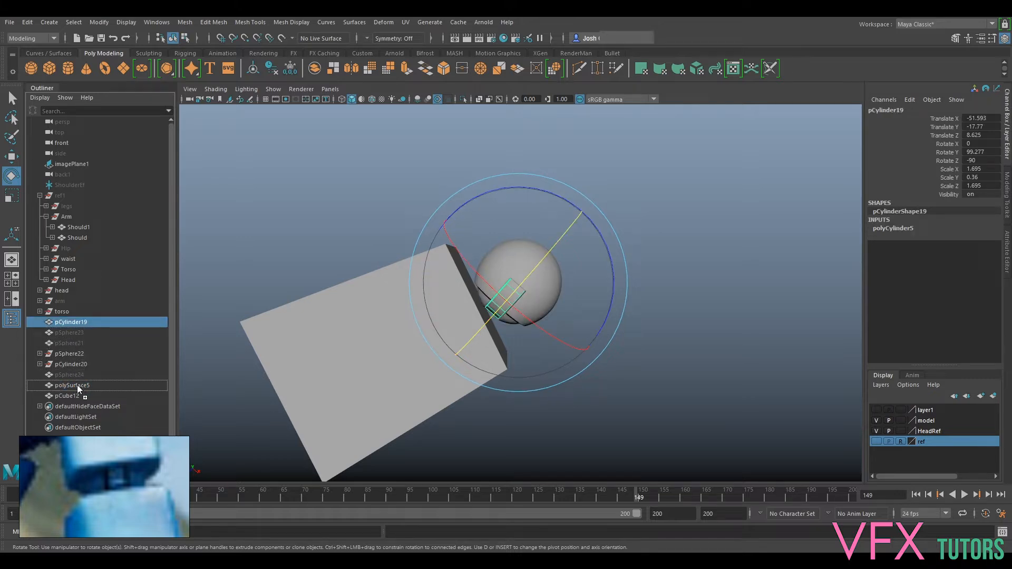
pyautogui.moveTo(85, 388); pyautogui.dragTo(78, 386, button='middle')
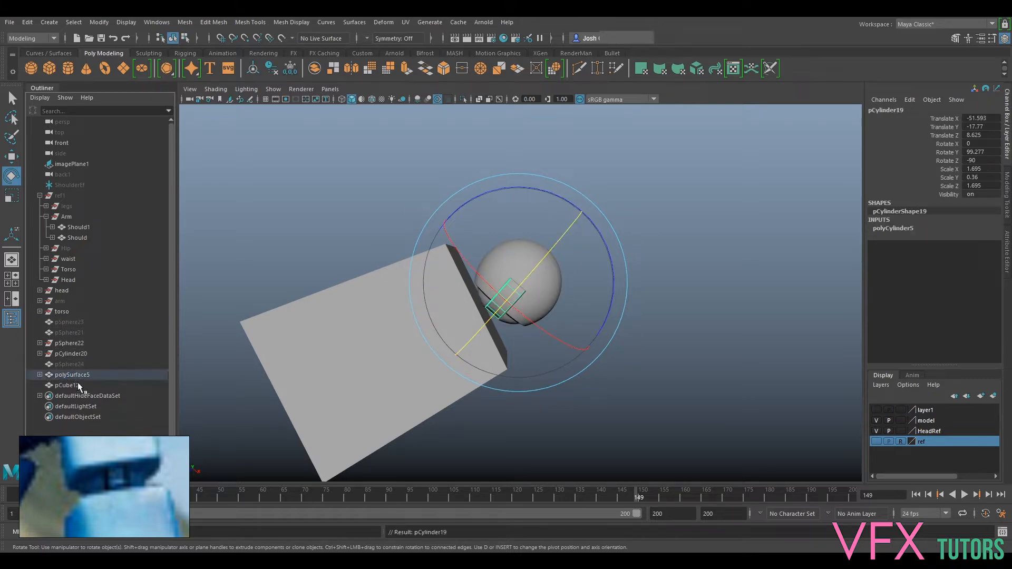
pyautogui.click(78, 376)
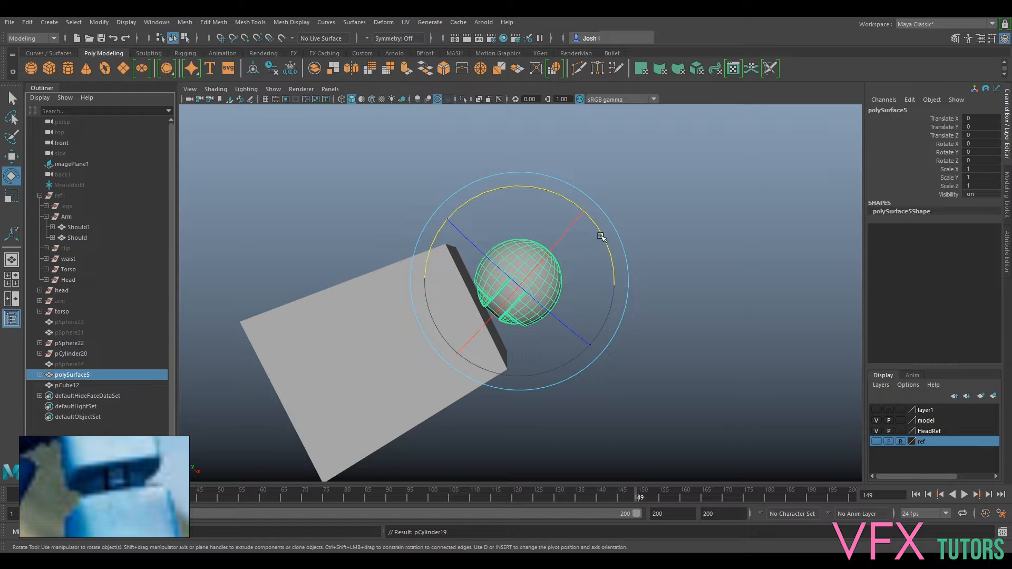
# - Set Rotate Y of the finger block pCube12 to 0
pyautogui.keyDown('alt'); pyautogui.moveTo(754, 324); pyautogui.dragTo(712, 348); pyautogui.keyUp('alt')
pyautogui.click(443, 443)
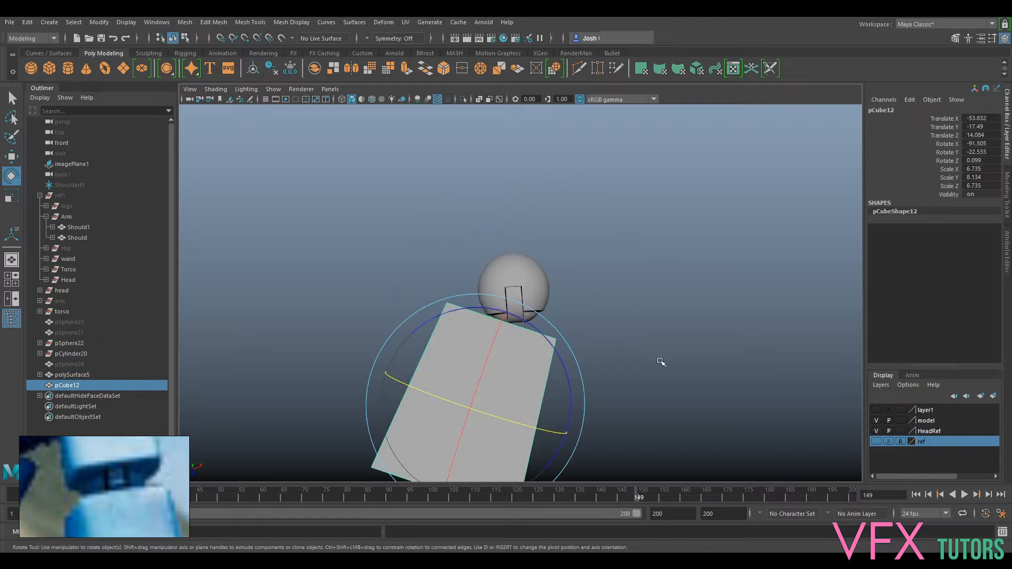
pyautogui.keyDown('alt'); pyautogui.moveTo(801, 292); pyautogui.dragTo(771, 241, button='middle'); pyautogui.keyUp('alt')
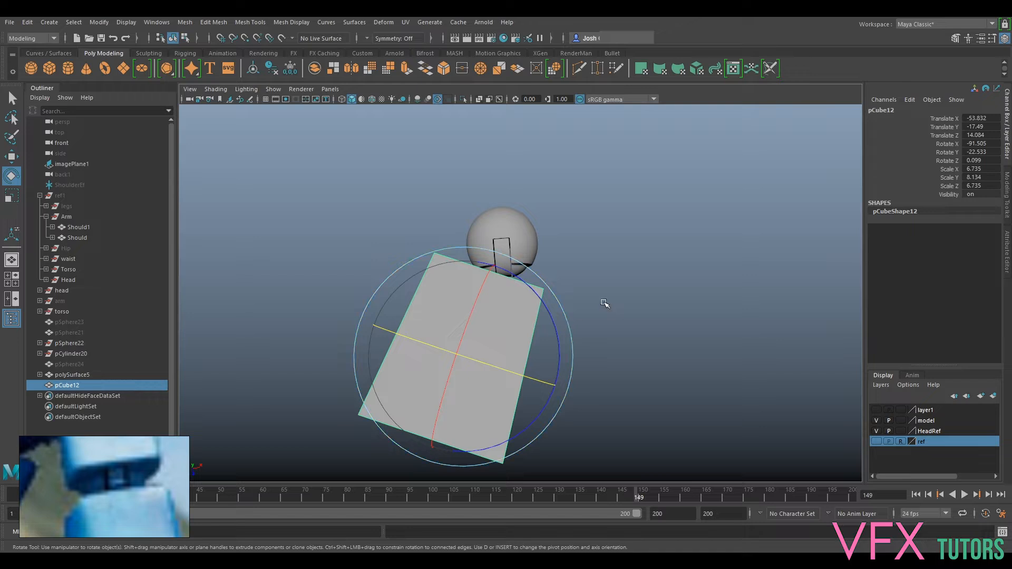
pyautogui.doubleClick(980, 152)
pyautogui.write('0')
pyautogui.press('Return')
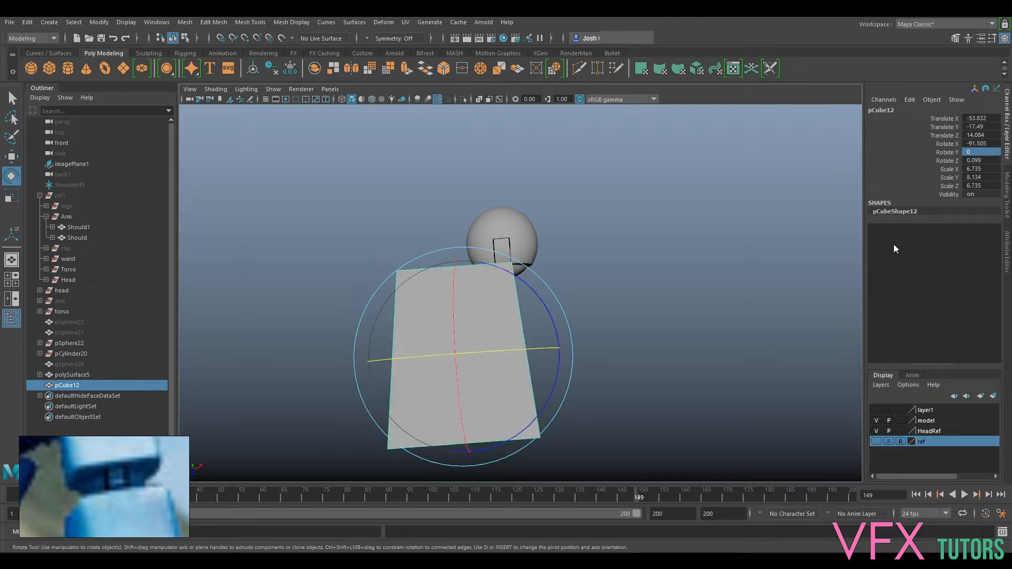
# - Move the finger block to about Translate X -51.6 and Translate Z 14.43, centring it on the joint sphere
pyautogui.press('w')
pyautogui.moveTo(510, 350); pyautogui.dragTo(553, 377)
pyautogui.moveTo(511, 404); pyautogui.dragTo(514, 412)
pyautogui.scroll(-2, 580, 349)
pyautogui.scroll(2, 590, 348)
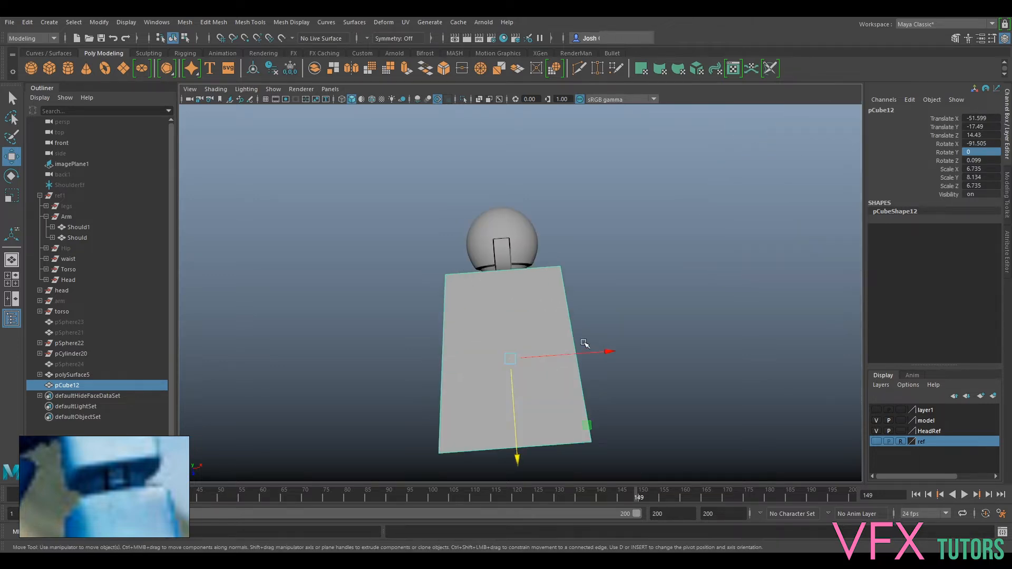
# - Square up the finger block by setting Rotate Z to 0 and Rotate X to -90
pyautogui.keyDown('alt'); pyautogui.moveTo(589, 248); pyautogui.dragTo(604, 262); pyautogui.keyUp('alt')
pyautogui.click(982, 160)
pyautogui.press('Return')
pyautogui.click(981, 144)
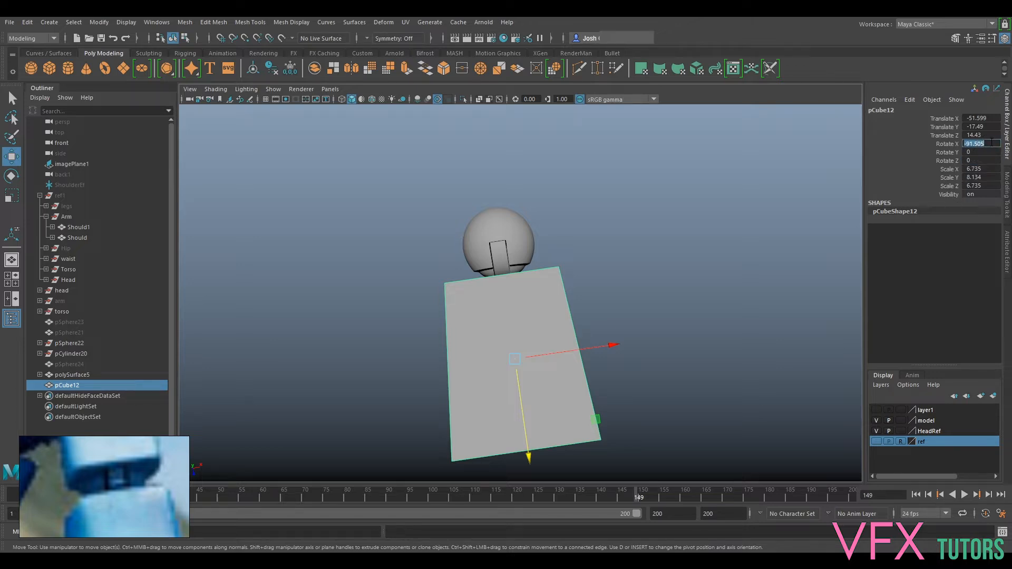
pyautogui.write('-90')
pyautogui.press('Return')
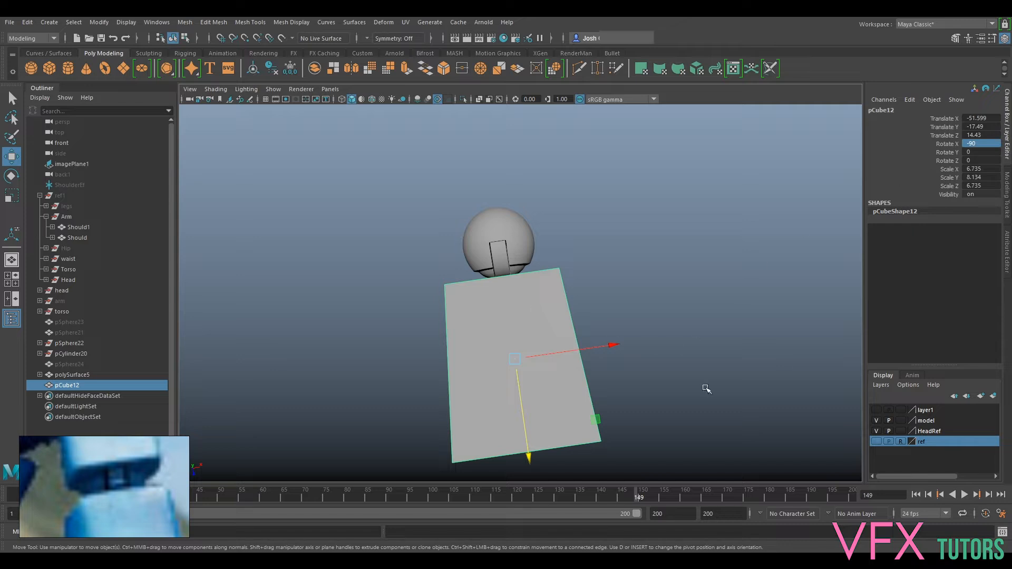
# - Examine the straightened finger block and joint sphere from several sides, comparing the block's shape with the finger segments in the reference
pyautogui.keyDown('alt'); pyautogui.moveTo(689, 410); pyautogui.dragTo(685, 412); pyautogui.keyUp('alt')
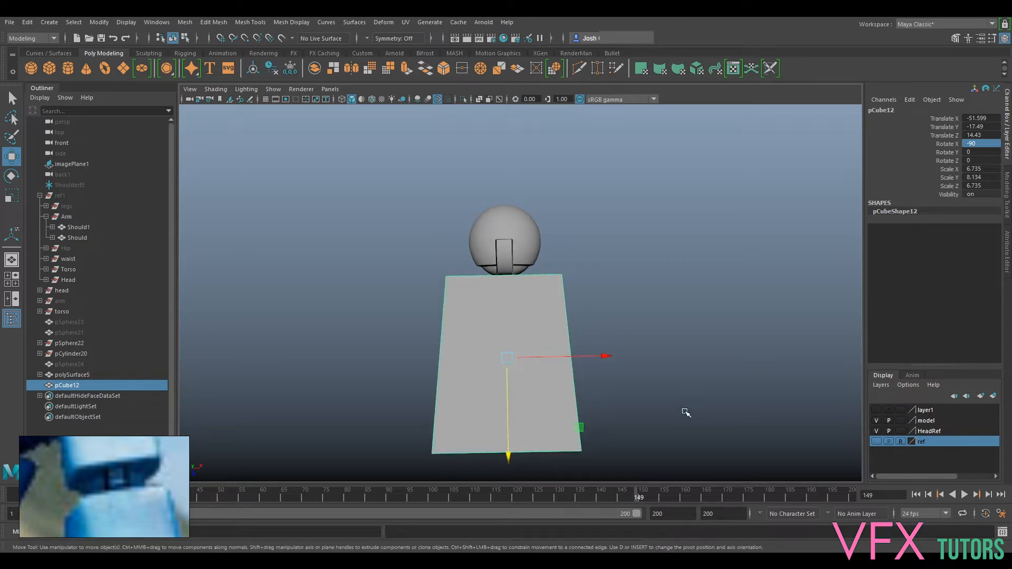
pyautogui.click(263, 100)
pyautogui.keyDown('alt'); pyautogui.moveTo(488, 160); pyautogui.dragTo(365, 153); pyautogui.keyUp('alt')
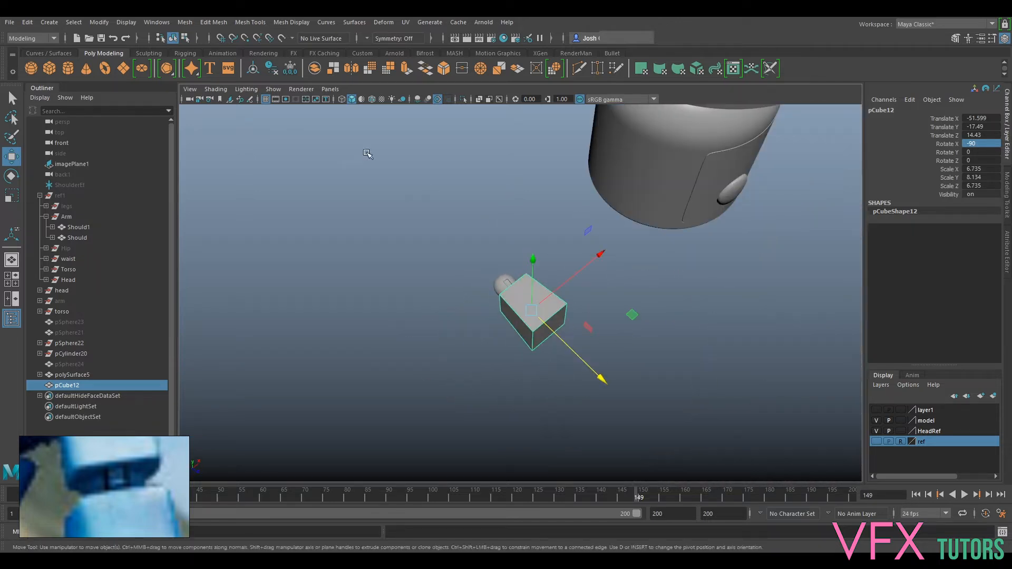
pyautogui.click(266, 100)
pyautogui.keyDown('alt'); pyautogui.moveTo(596, 282); pyautogui.dragTo(534, 305); pyautogui.keyUp('alt')
pyautogui.scroll(8, 533, 298)
pyautogui.moveTo(642, 269)
pyautogui.keyDown('alt'); pyautogui.mouseDown()
pyautogui.moveTo(652, 271)
pyautogui.moveTo(631, 278)
pyautogui.mouseUp(); pyautogui.keyUp('alt')
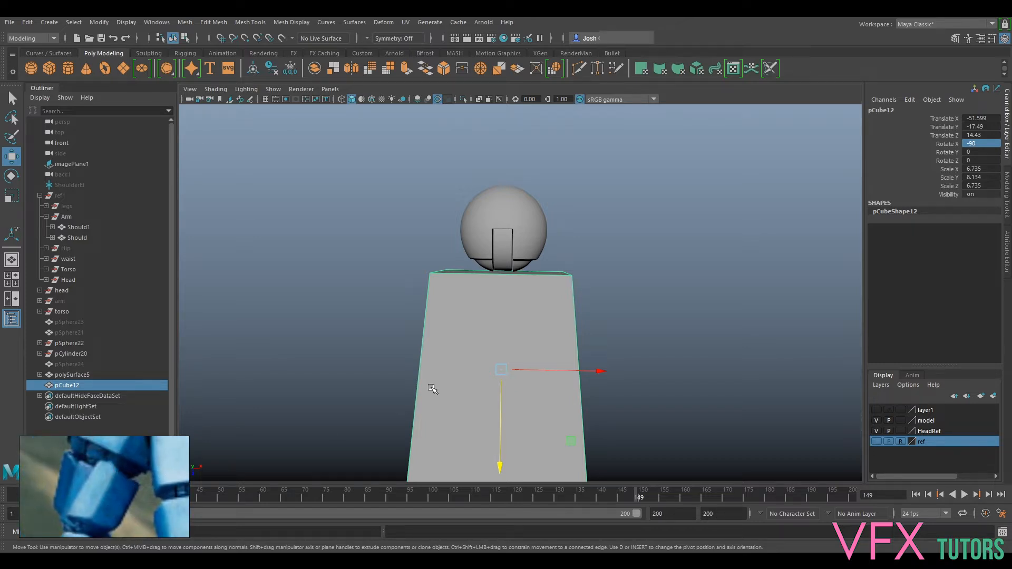
pyautogui.scroll(-6, 499, 373)
pyautogui.keyDown('alt'); pyautogui.moveTo(522, 386); pyautogui.dragTo(509, 375); pyautogui.keyUp('alt')
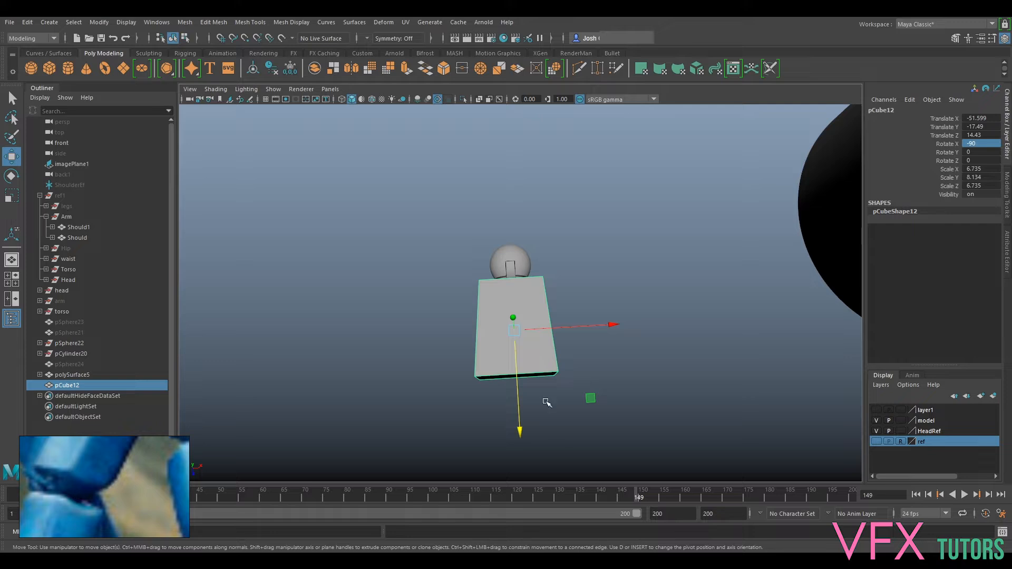
pyautogui.scroll(-4, 623, 337)
pyautogui.keyDown('alt'); pyautogui.moveTo(656, 258); pyautogui.dragTo(589, 363); pyautogui.keyUp('alt')
pyautogui.scroll(5, 592, 354)
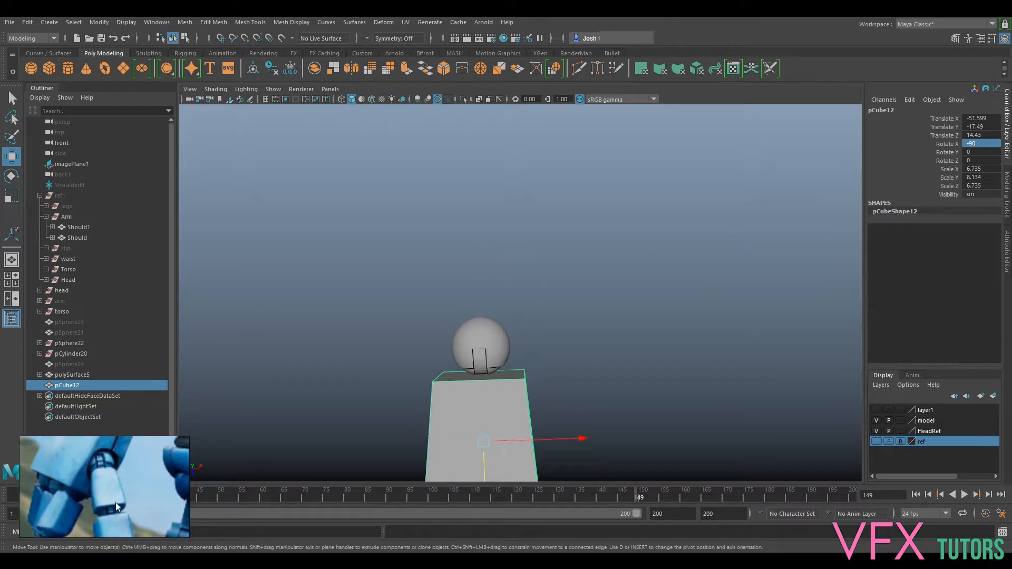
pyautogui.keyDown('alt'); pyautogui.moveTo(548, 418); pyautogui.dragTo(496, 335); pyautogui.keyUp('alt')
pyautogui.keyDown('alt'); pyautogui.moveTo(496, 335); pyautogui.dragTo(563, 338, button='middle'); pyautogui.keyUp('alt')
pyautogui.keyDown('alt'); pyautogui.moveTo(564, 338); pyautogui.dragTo(543, 310); pyautogui.keyUp('alt')
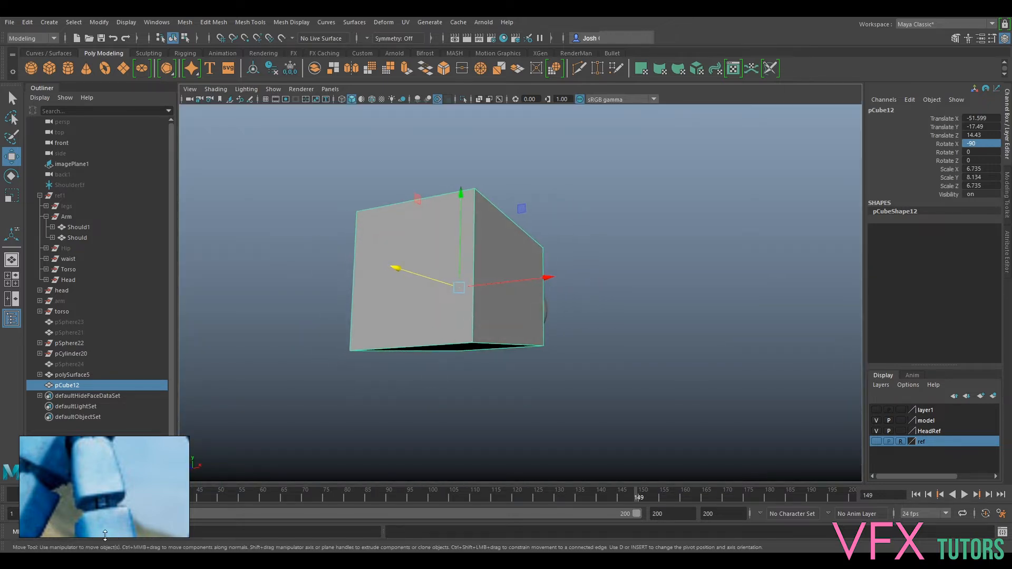
pyautogui.keyDown('alt'); pyautogui.moveTo(516, 261); pyautogui.dragTo(411, 344); pyautogui.keyUp('alt')
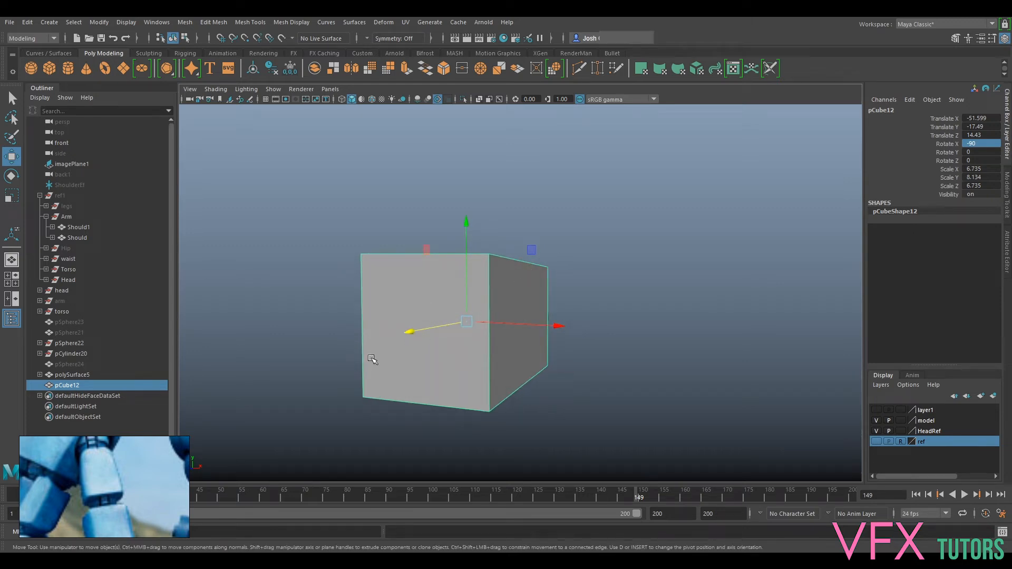
# - Select all twelve edges of the finger block and bevel them
pyautogui.moveTo(500, 260); pyautogui.dragTo(498, 231, button='right')
pyautogui.moveTo(670, 198); pyautogui.dragTo(294, 447)
pyautogui.keyDown('alt'); pyautogui.moveTo(593, 309); pyautogui.dragTo(501, 364); pyautogui.keyUp('alt')
pyautogui.click(1006, 185)
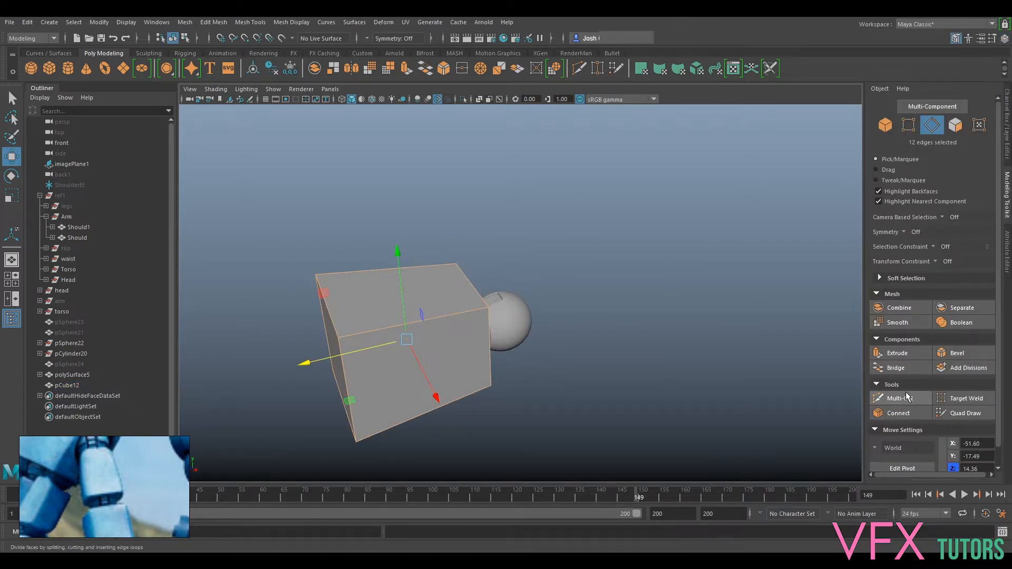
pyautogui.click(957, 353)
pyautogui.moveTo(549, 368)
pyautogui.keyDown('alt'); pyautogui.mouseDown()
pyautogui.moveTo(566, 349)
pyautogui.moveTo(559, 352)
pyautogui.mouseUp(); pyautogui.keyUp('alt')
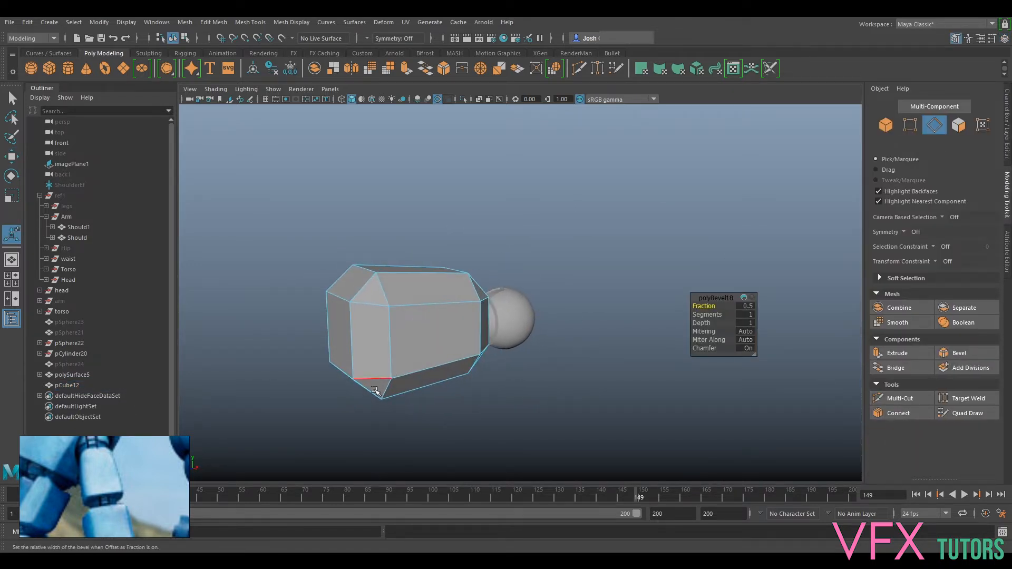
# - Set the block's bevel to 2 segments with a fraction of 0.3
pyautogui.click(706, 315)
pyautogui.moveTo(710, 315); pyautogui.dragTo(706, 307)
pyautogui.keyDown('alt'); pyautogui.moveTo(516, 379); pyautogui.dragTo(662, 436); pyautogui.keyUp('alt')
pyautogui.keyDown('alt'); pyautogui.moveTo(663, 436); pyautogui.dragTo(650, 388, button='middle'); pyautogui.keyUp('alt')
pyautogui.keyDown('alt'); pyautogui.moveTo(525, 425); pyautogui.dragTo(519, 381); pyautogui.keyUp('alt')
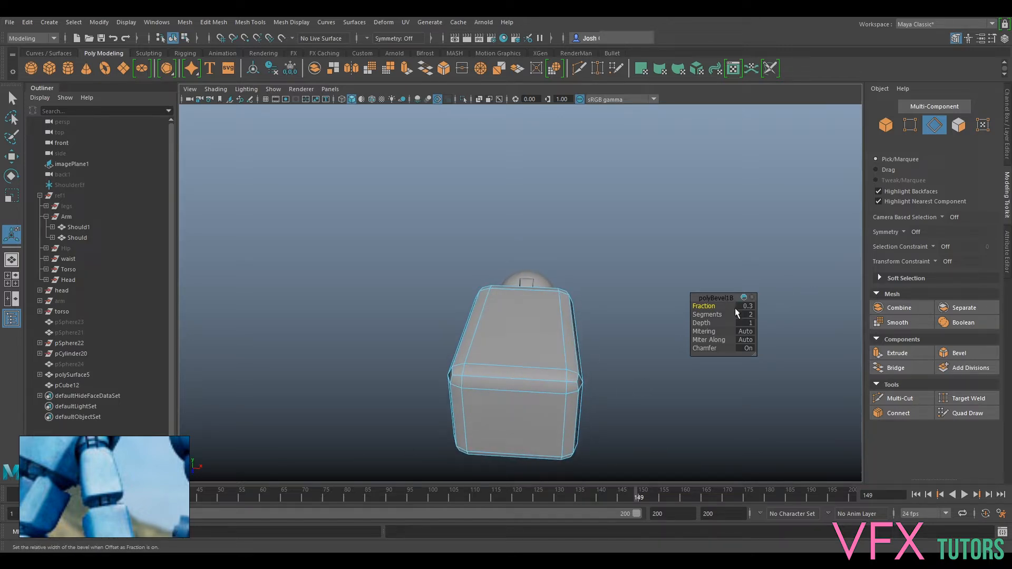
# - Try a bevel fraction of 0.2, return it to 0.3, and compare the rounded block with the reference
pyautogui.moveTo(707, 306); pyautogui.dragTo(704, 306, button='middle')
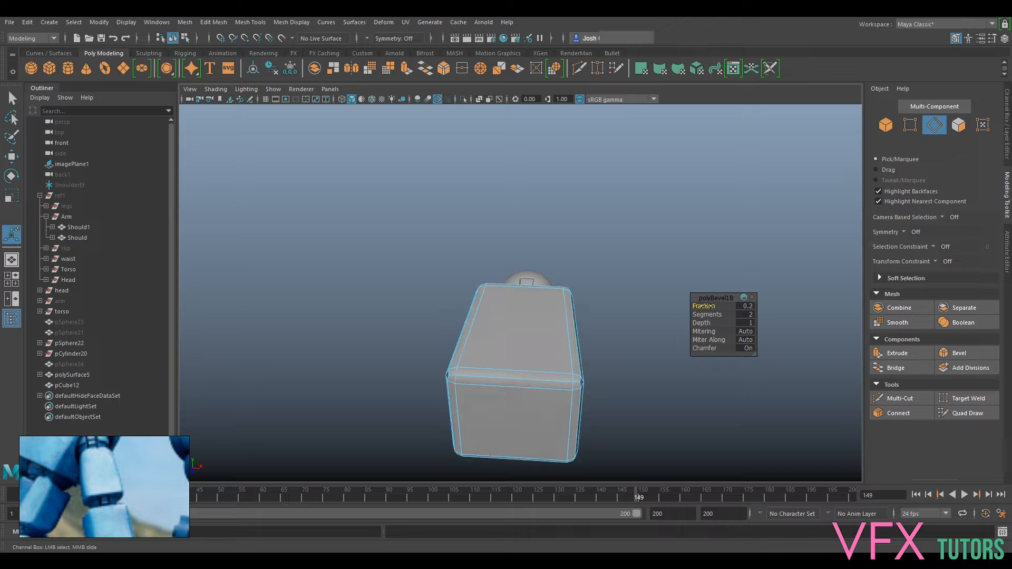
pyautogui.keyDown('alt'); pyautogui.moveTo(680, 398); pyautogui.dragTo(682, 443); pyautogui.keyUp('alt')
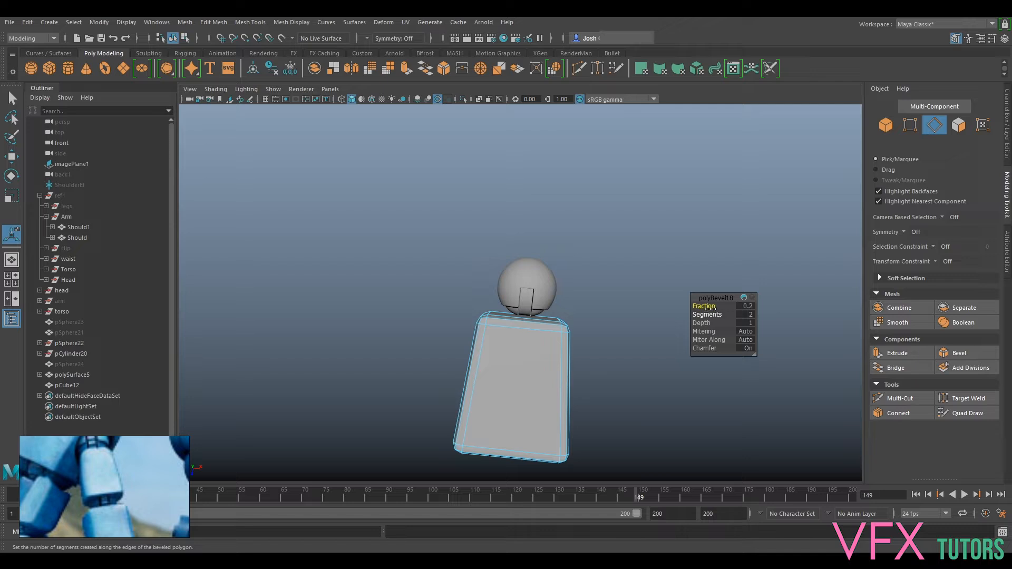
pyautogui.moveTo(707, 307); pyautogui.dragTo(815, 352)
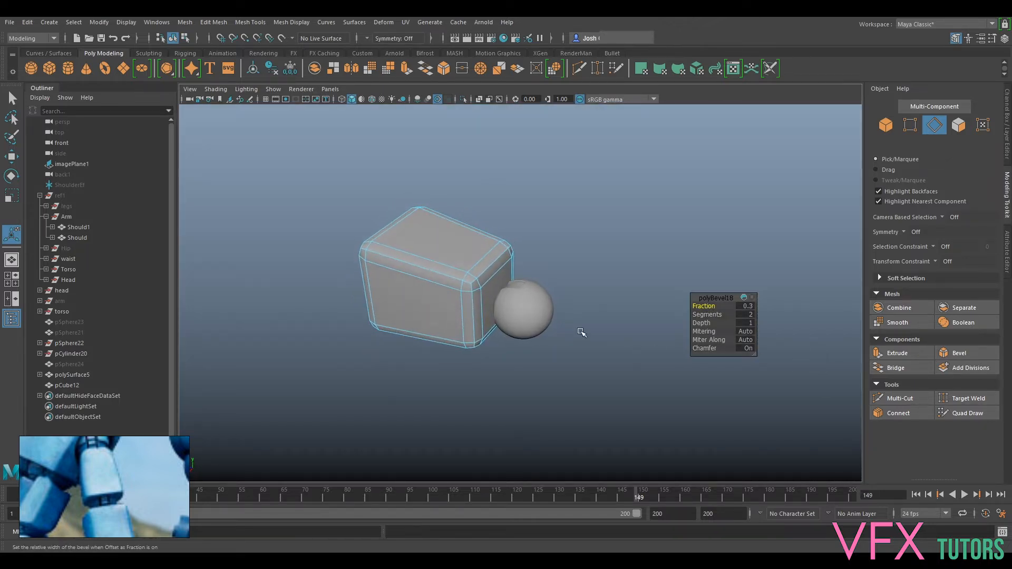
pyautogui.keyDown('alt'); pyautogui.moveTo(428, 369); pyautogui.dragTo(580, 320); pyautogui.keyUp('alt')
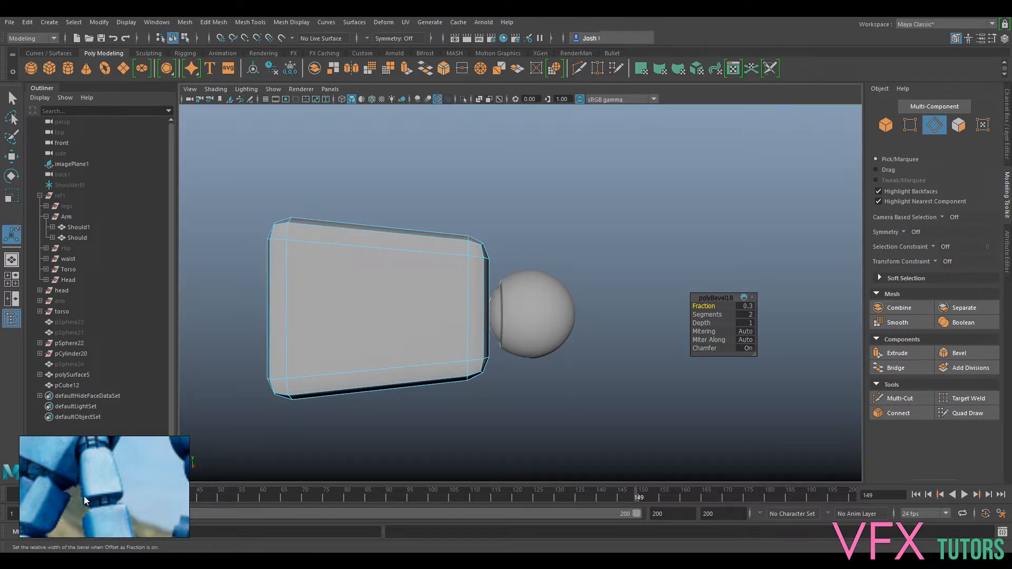
pyautogui.keyDown('alt'); pyautogui.moveTo(485, 266); pyautogui.dragTo(592, 357); pyautogui.keyUp('alt')
pyautogui.keyDown('alt'); pyautogui.moveTo(592, 357); pyautogui.dragTo(528, 288, button='middle'); pyautogui.keyUp('alt')
pyautogui.keyDown('alt'); pyautogui.moveTo(527, 288); pyautogui.dragTo(515, 346); pyautogui.keyUp('alt')
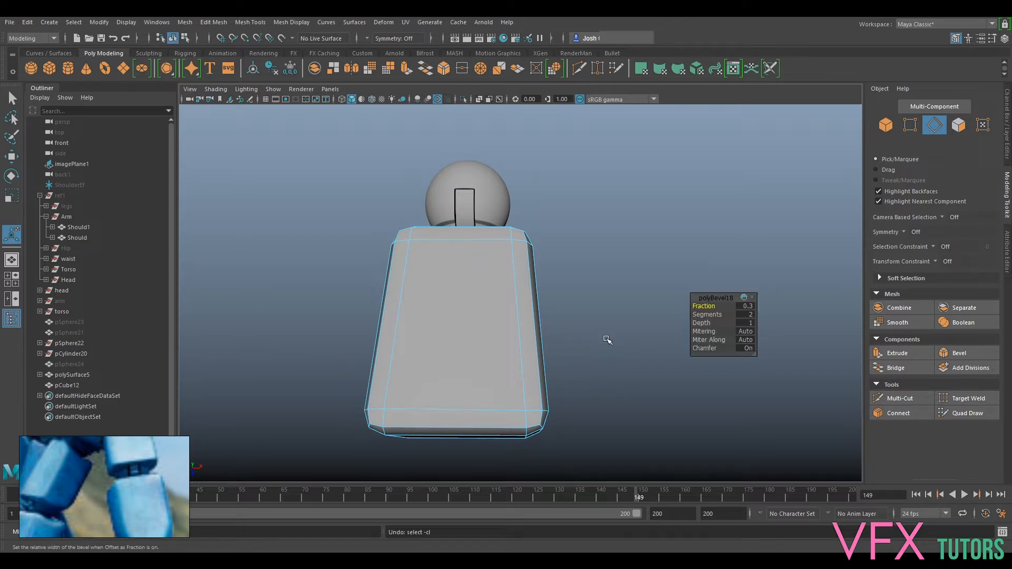
# - Undo the bevel settings and the bevel on the finger block's edges
pyautogui.hotkey('ctrl', 'z')
pyautogui.hotkey('ctrl', 'z')
pyautogui.hotkey('ctrl', 'z')
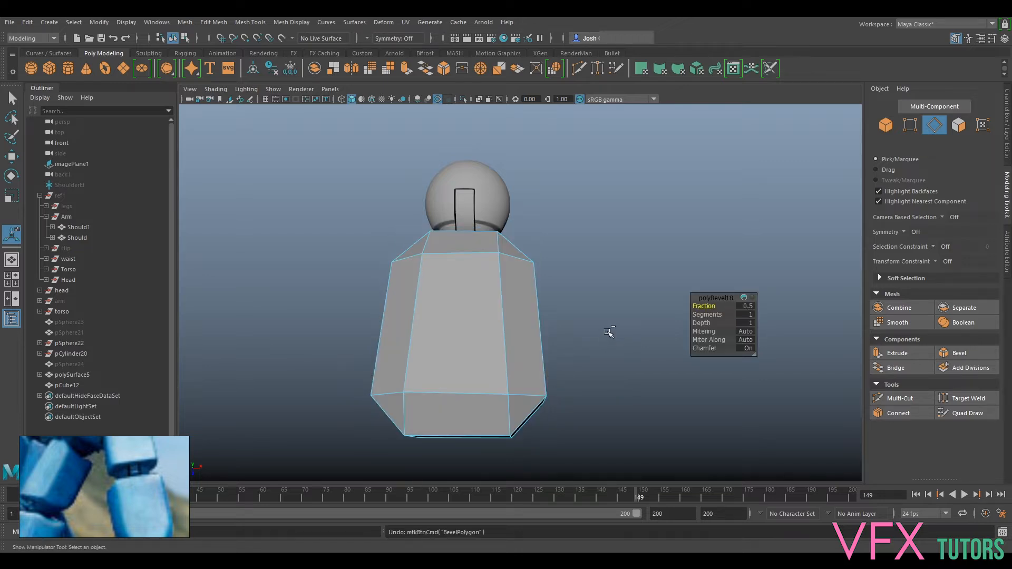
# - Insert two edge loops on the finger block with Multi-Cut, one near the end away from the sphere and one near the underside
pyautogui.keyDown('alt'); pyautogui.moveTo(617, 383); pyautogui.dragTo(482, 330); pyautogui.keyUp('alt')
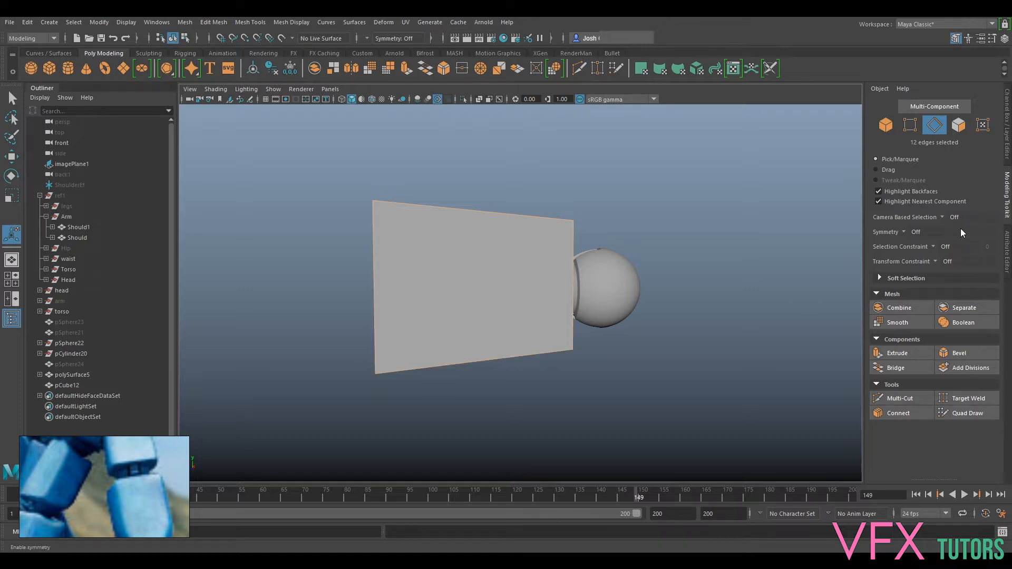
pyautogui.click(897, 398)
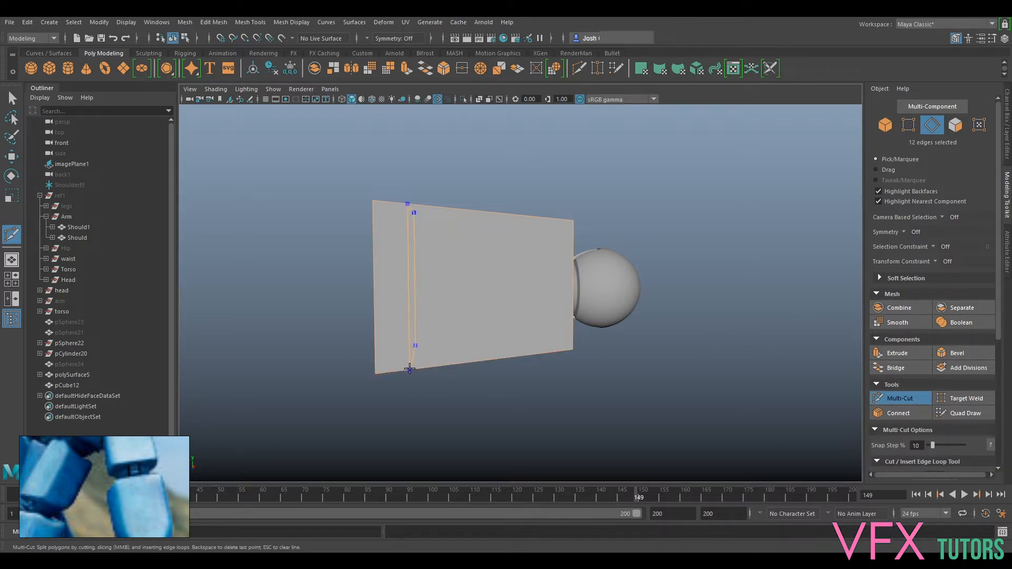
pyautogui.keyDown('ctrl'); pyautogui.click(412, 369); pyautogui.keyUp('ctrl')
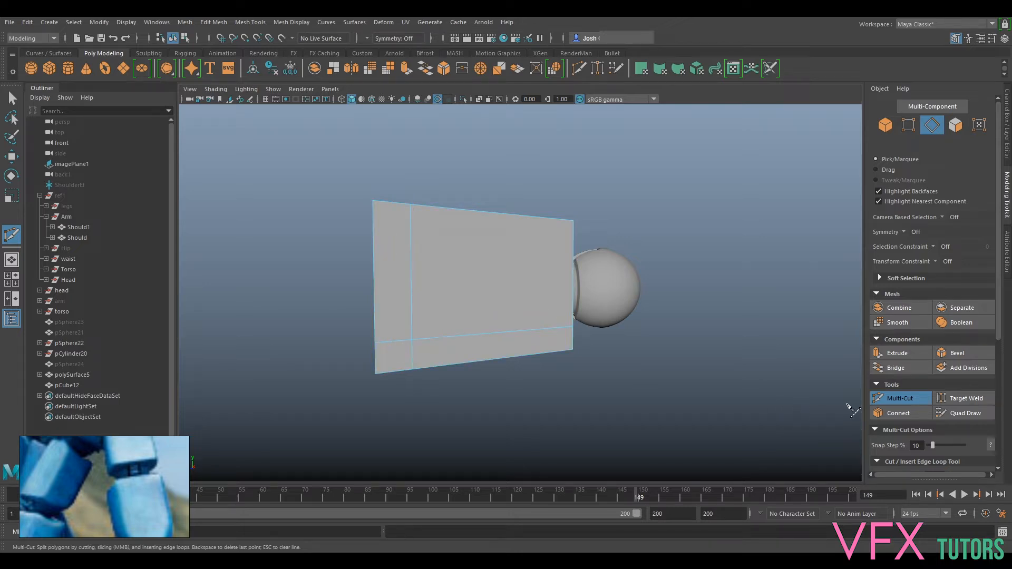
pyautogui.click(903, 396)
pyautogui.keyDown('alt'); pyautogui.moveTo(441, 359); pyautogui.dragTo(479, 342); pyautogui.keyUp('alt')
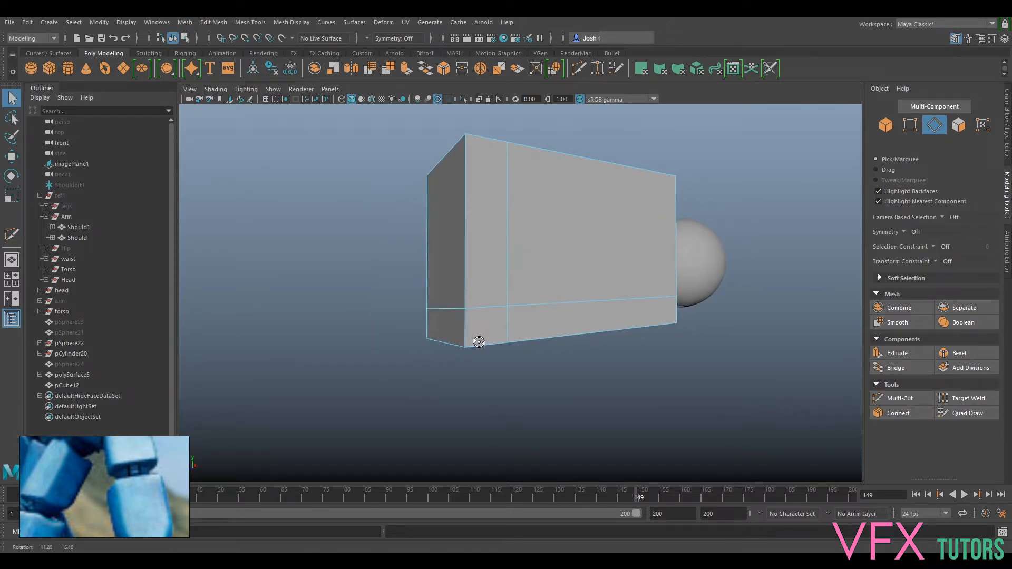
# - Move the block's lower edge at the end away from the sphere inward to about Y -20.37, Z 17.66, slanting that corner
pyautogui.moveTo(457, 264); pyautogui.dragTo(449, 236, button='right')
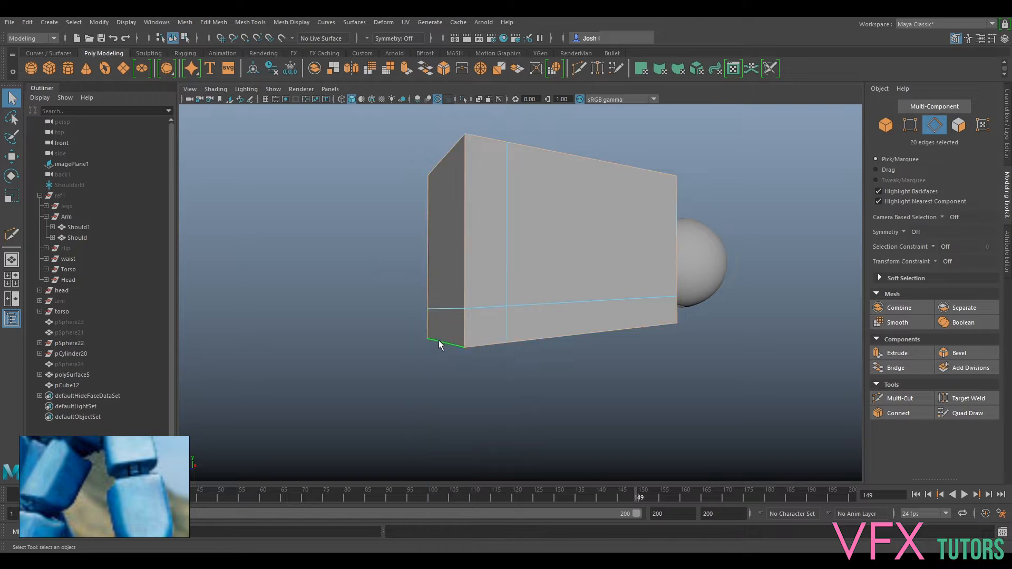
pyautogui.press('w')
pyautogui.click(408, 345)
pyautogui.hotkey('ctrl', 'z')
pyautogui.moveTo(417, 361)
pyautogui.keyDown('alt'); pyautogui.mouseDown()
pyautogui.moveTo(395, 357)
pyautogui.moveTo(421, 345)
pyautogui.mouseUp(); pyautogui.keyUp('alt')
pyautogui.moveTo(468, 314); pyautogui.dragTo(502, 386)
pyautogui.keyDown('alt'); pyautogui.moveTo(533, 357); pyautogui.dragTo(502, 302); pyautogui.keyUp('alt')
pyautogui.click(526, 349)
pyautogui.click(484, 279)
pyautogui.click(498, 342)
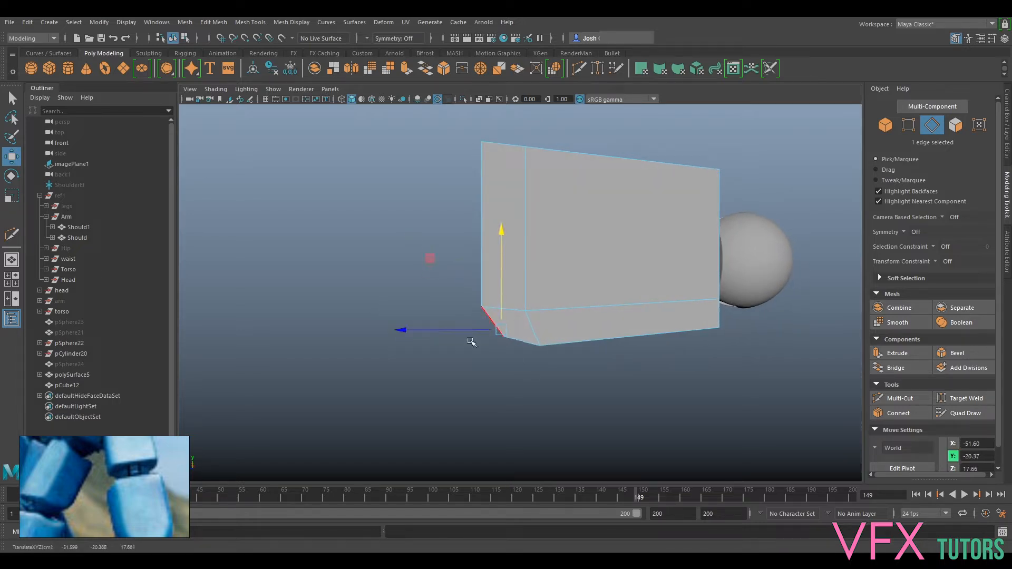
pyautogui.keyDown('alt'); pyautogui.moveTo(622, 339); pyautogui.dragTo(595, 361, button='middle'); pyautogui.keyUp('alt')
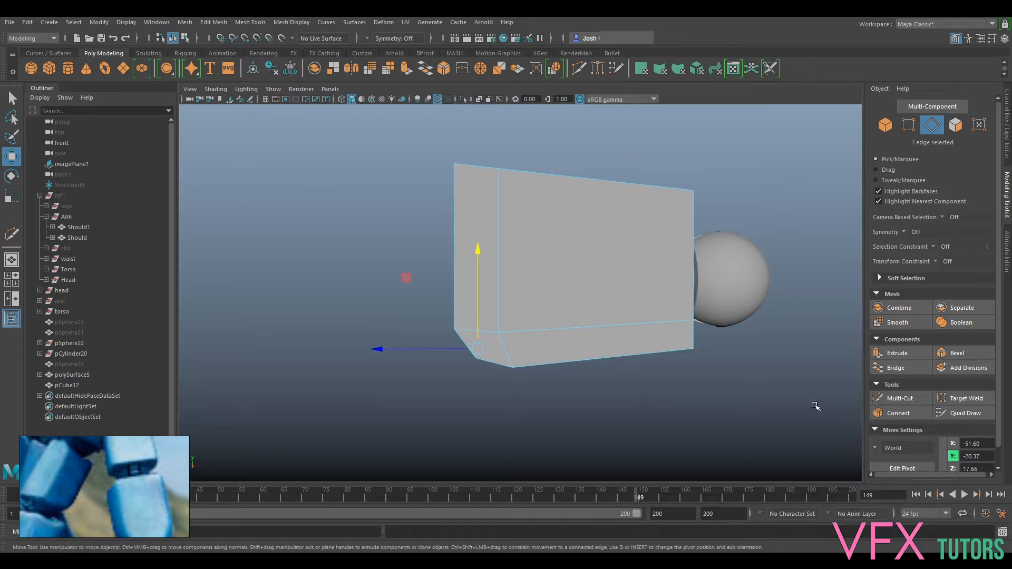
# - Insert a lengthwise edge loop around the middle of the finger block's height with Multi-Cut
pyautogui.click(901, 398)
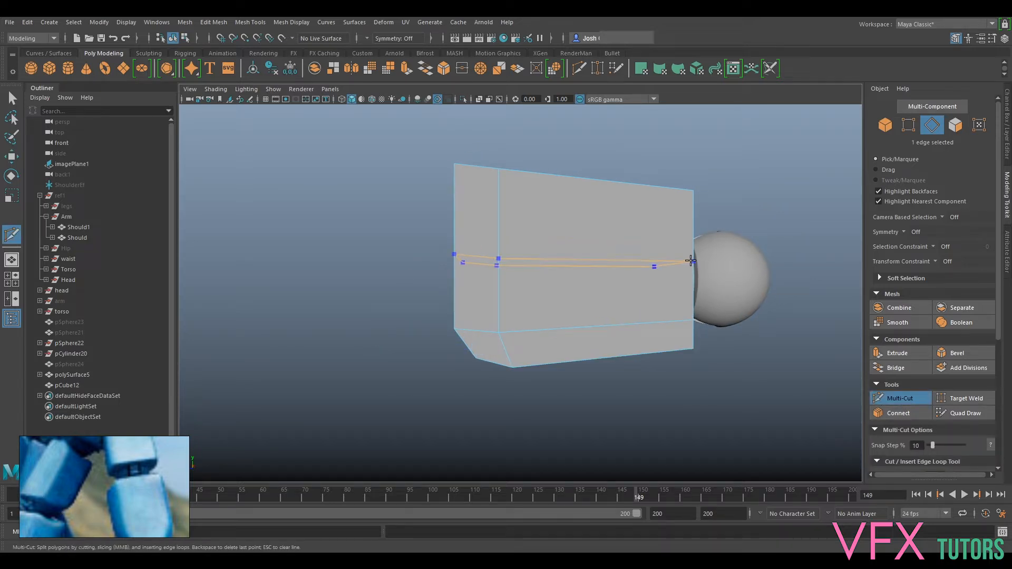
pyautogui.click(911, 396)
pyautogui.keyDown('alt'); pyautogui.moveTo(728, 338); pyautogui.dragTo(619, 315); pyautogui.keyUp('alt')
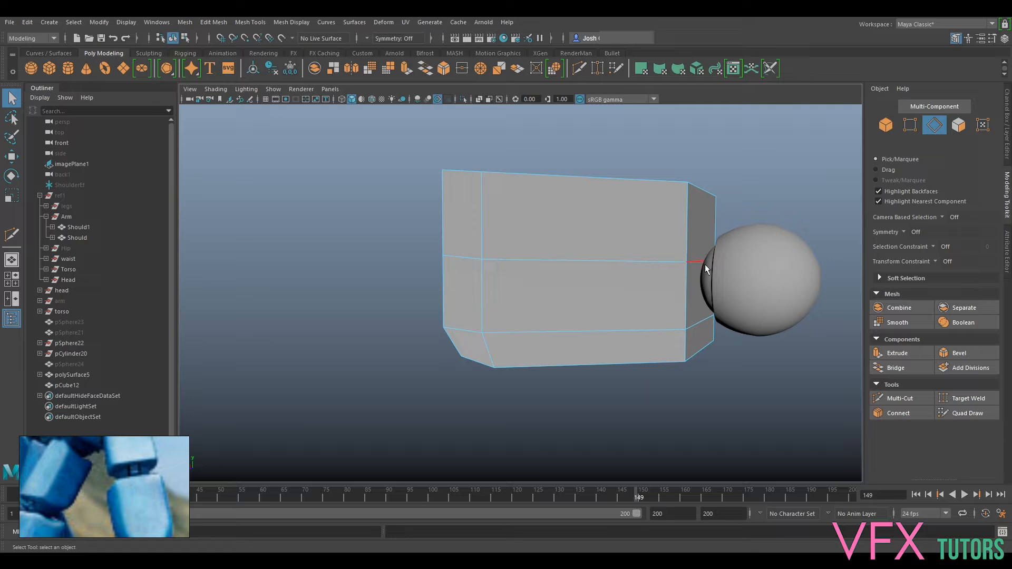
# - Move the sphere-end face's middle edge inward to about Z 10.89 and the edge below it to about Z 10.74
pyautogui.press('w')
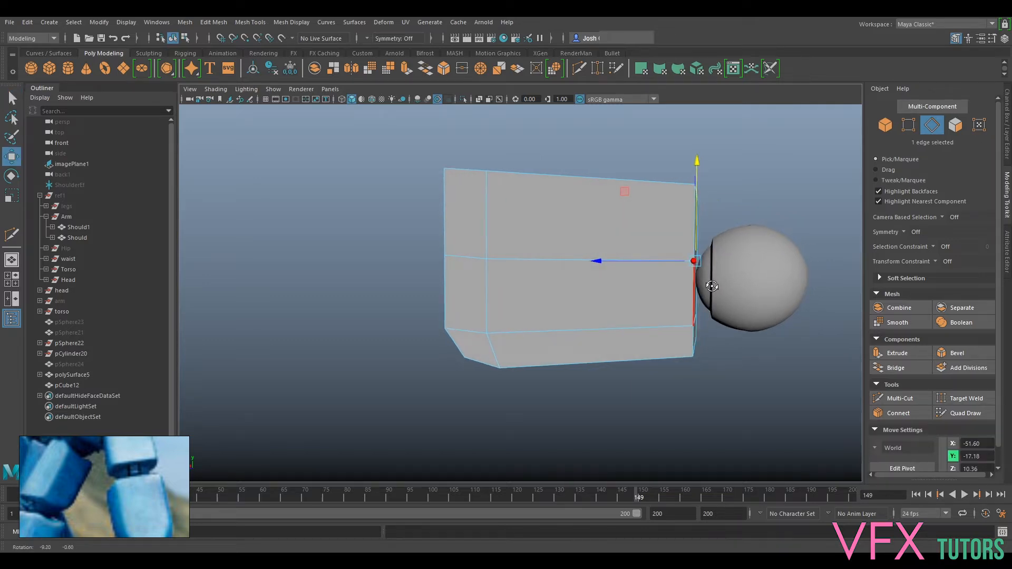
pyautogui.moveTo(670, 263); pyautogui.dragTo(657, 266)
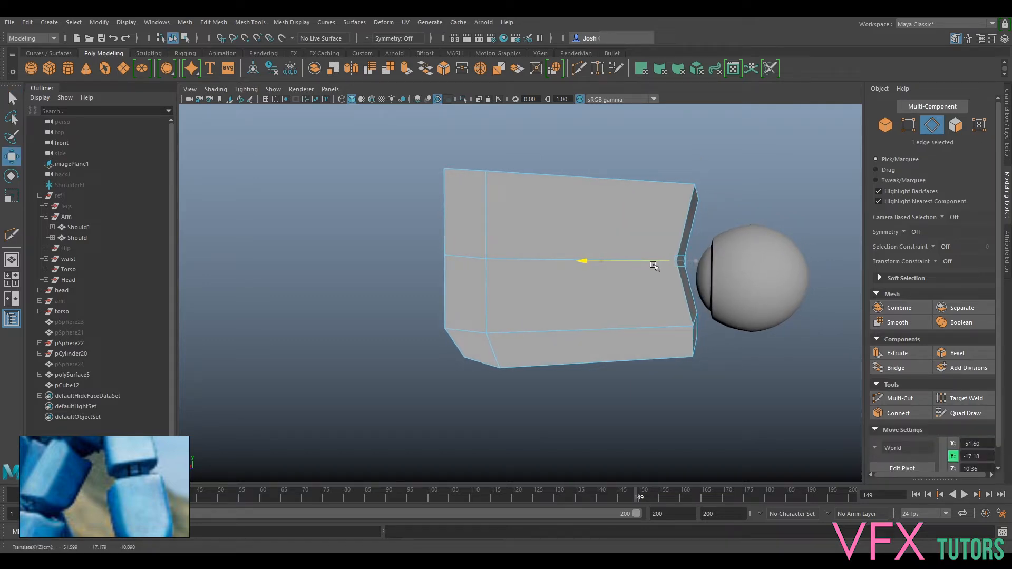
pyautogui.keyDown('alt'); pyautogui.moveTo(653, 266); pyautogui.dragTo(637, 245); pyautogui.keyUp('alt')
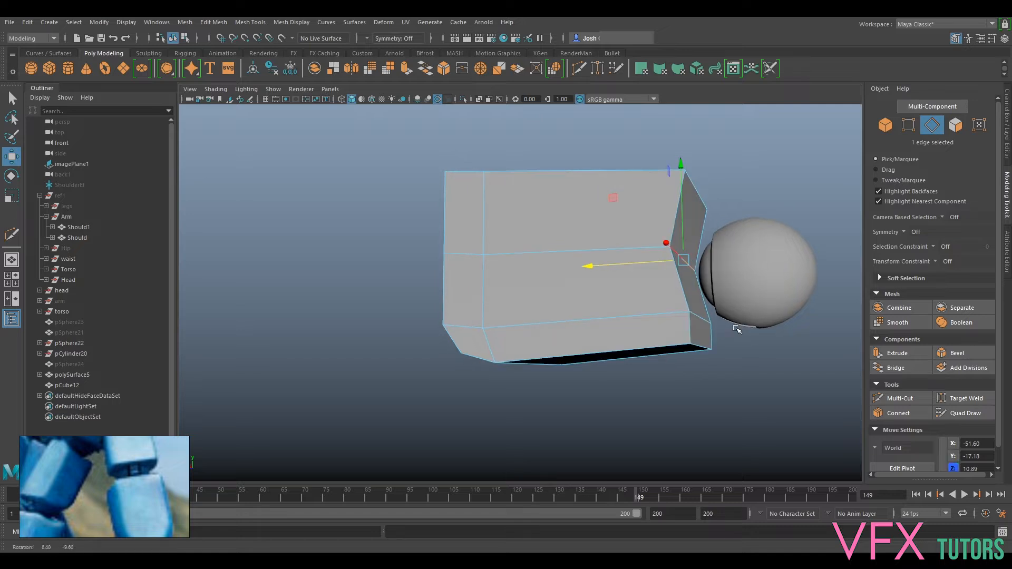
pyautogui.click(700, 316)
pyautogui.keyDown('alt'); pyautogui.moveTo(640, 280); pyautogui.dragTo(640, 325); pyautogui.keyUp('alt')
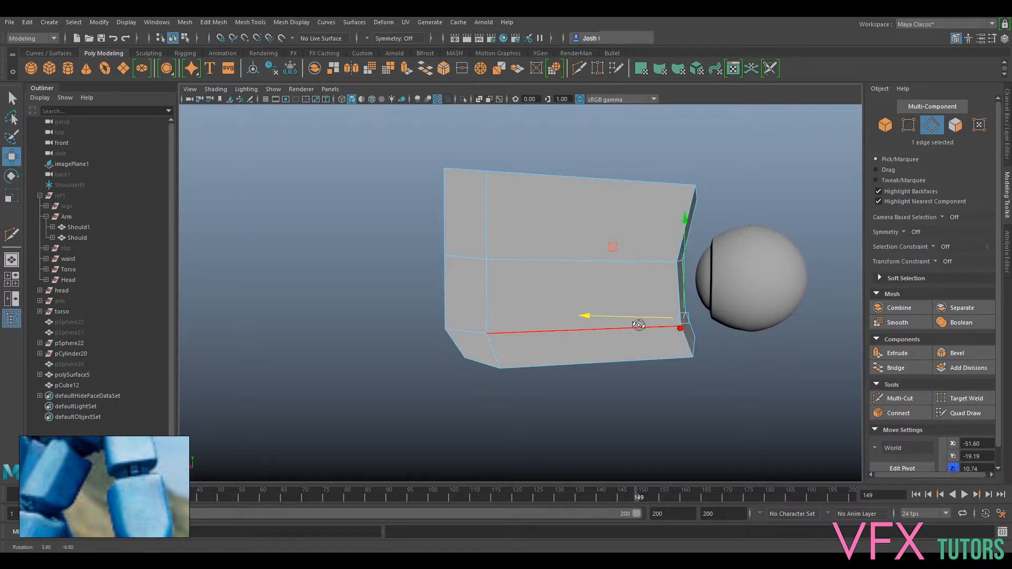
# - Insert another lengthwise edge loop above the middle one and adjust both loops' heights, placing the upper one at about Y -15.51
pyautogui.click(899, 399)
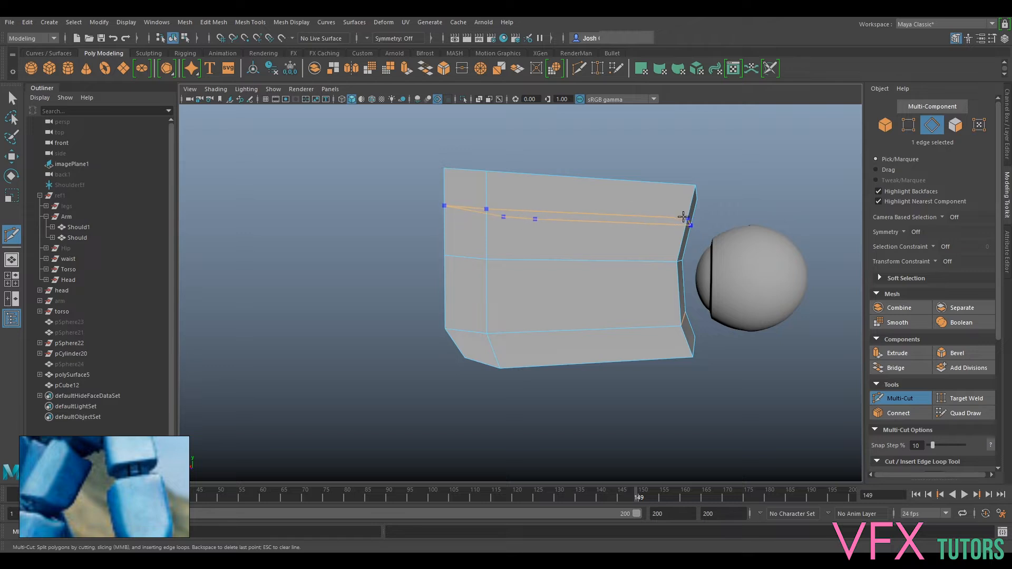
pyautogui.click(899, 399)
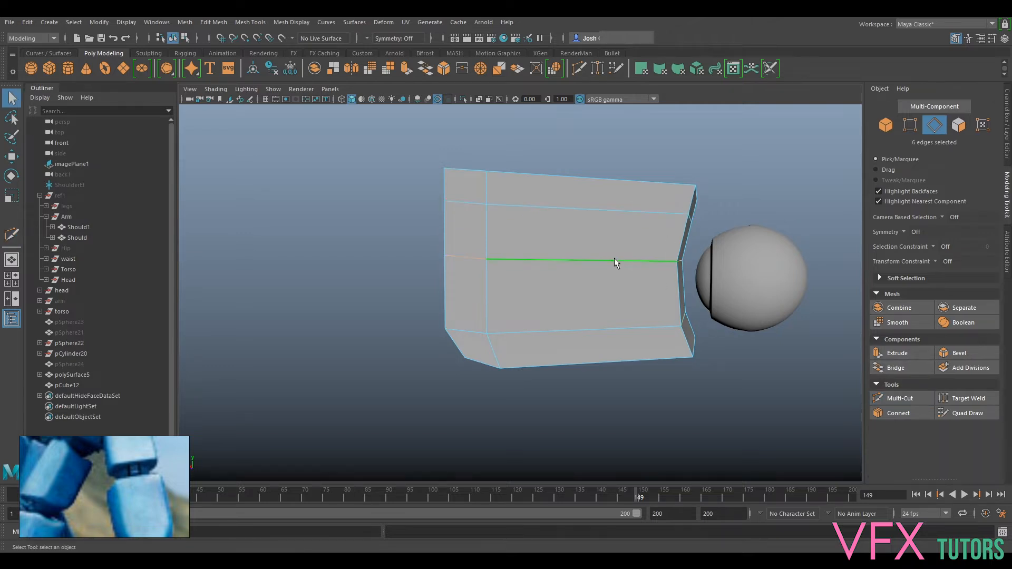
pyautogui.press('w')
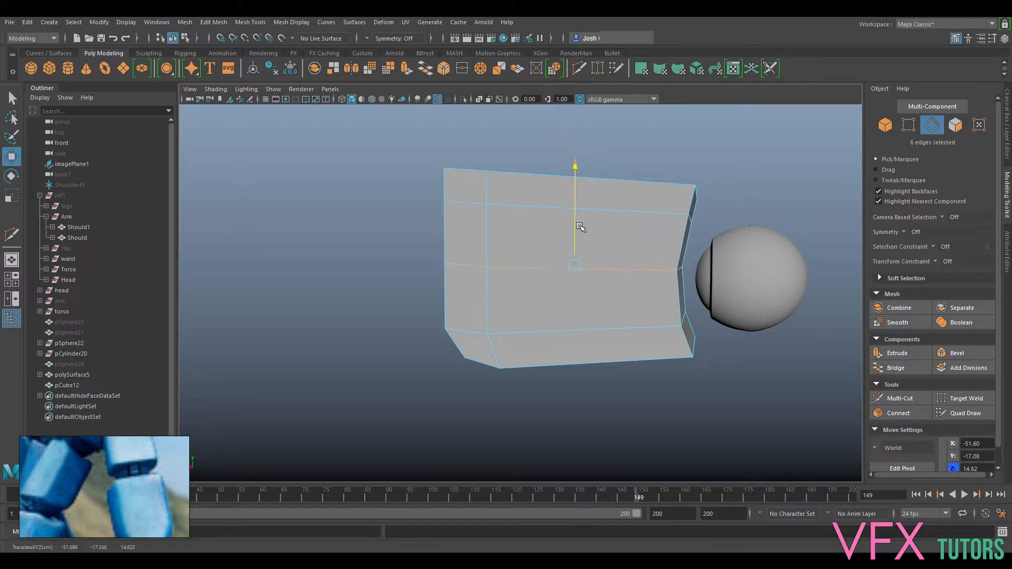
pyautogui.moveTo(581, 229); pyautogui.dragTo(577, 183)
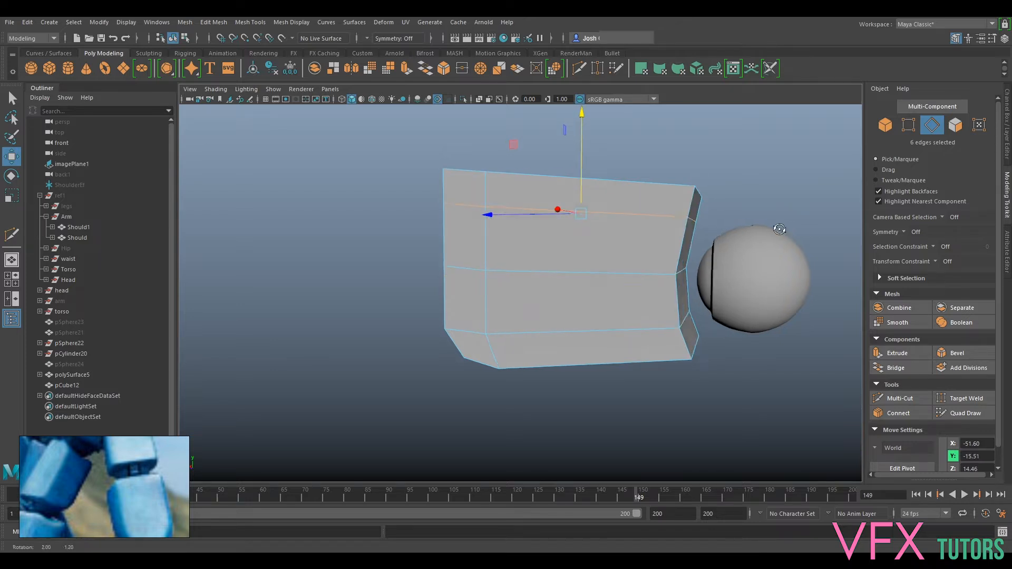
# - Move the upper loop's edge on the sphere-end face inward to about Z 10.65
pyautogui.click(696, 224)
pyautogui.click(692, 222)
pyautogui.moveTo(645, 220)
pyautogui.mouseDown()
pyautogui.moveTo(689, 245)
pyautogui.moveTo(676, 221)
pyautogui.moveTo(703, 215)
pyautogui.moveTo(655, 176)
pyautogui.moveTo(639, 176)
pyautogui.moveTo(681, 275)
pyautogui.moveTo(632, 318)
pyautogui.moveTo(691, 213)
pyautogui.moveTo(655, 190)
pyautogui.moveTo(632, 208)
pyautogui.mouseUp()
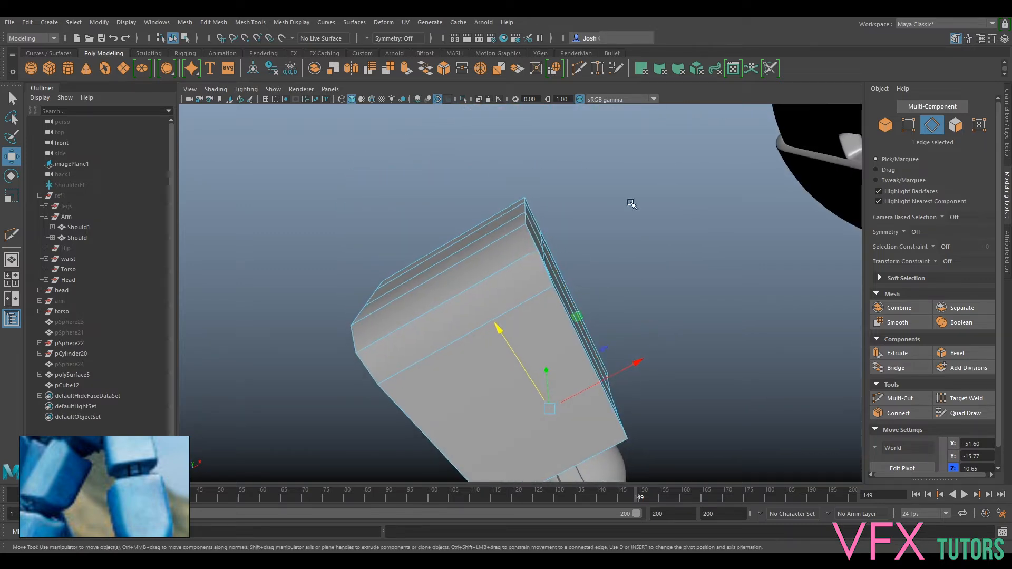
# - Examine the finger block from several angles against the reference, with the lower edge at its far end selected for scaling
pyautogui.press('r')
pyautogui.moveTo(525, 256); pyautogui.dragTo(488, 270)
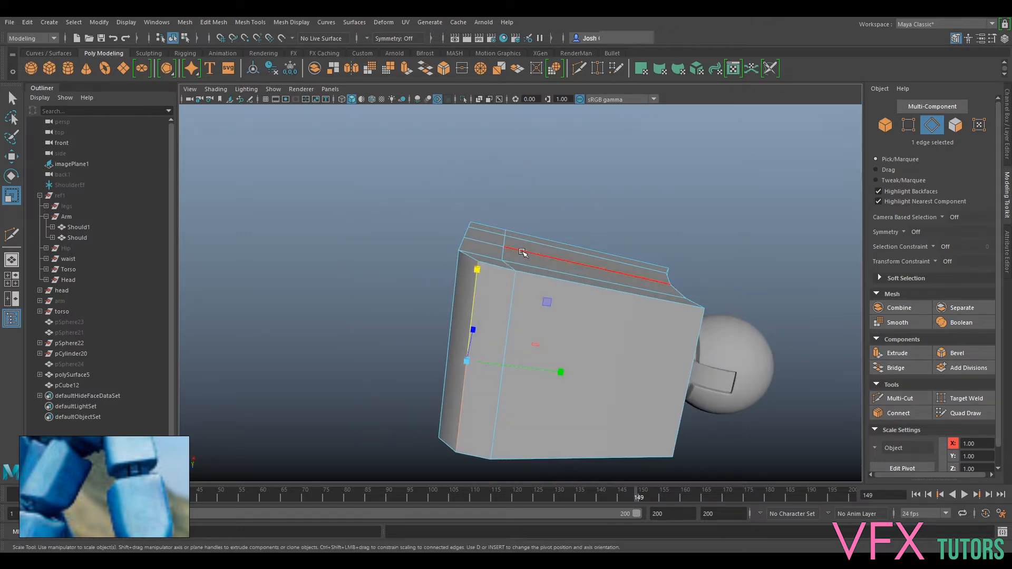
pyautogui.keyDown('alt'); pyautogui.moveTo(472, 319); pyautogui.dragTo(516, 310); pyautogui.keyUp('alt')
pyautogui.click(513, 307)
pyautogui.moveTo(506, 272); pyautogui.dragTo(676, 398)
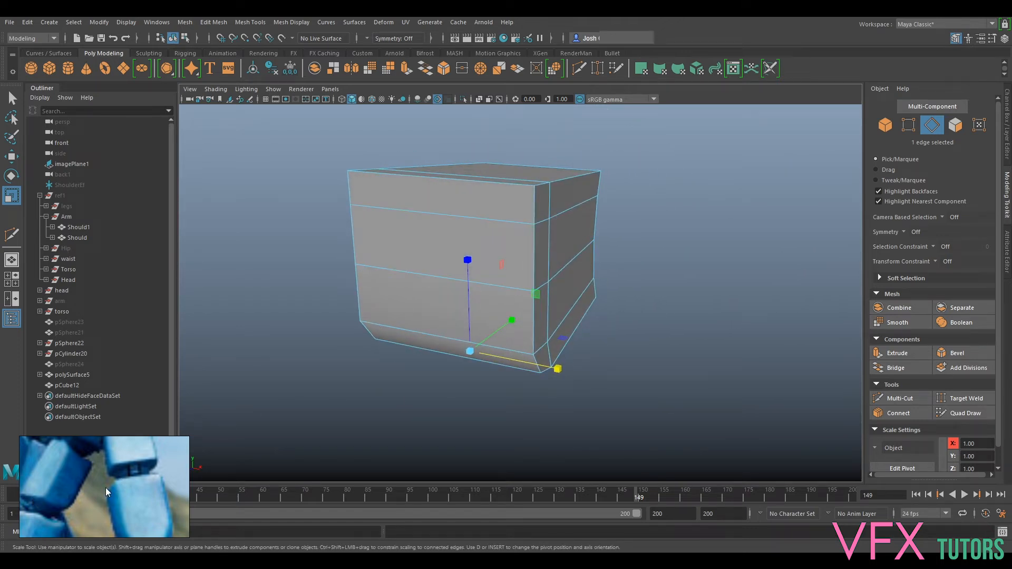
pyautogui.keyDown('alt'); pyautogui.moveTo(573, 296); pyautogui.dragTo(413, 334); pyautogui.keyUp('alt')
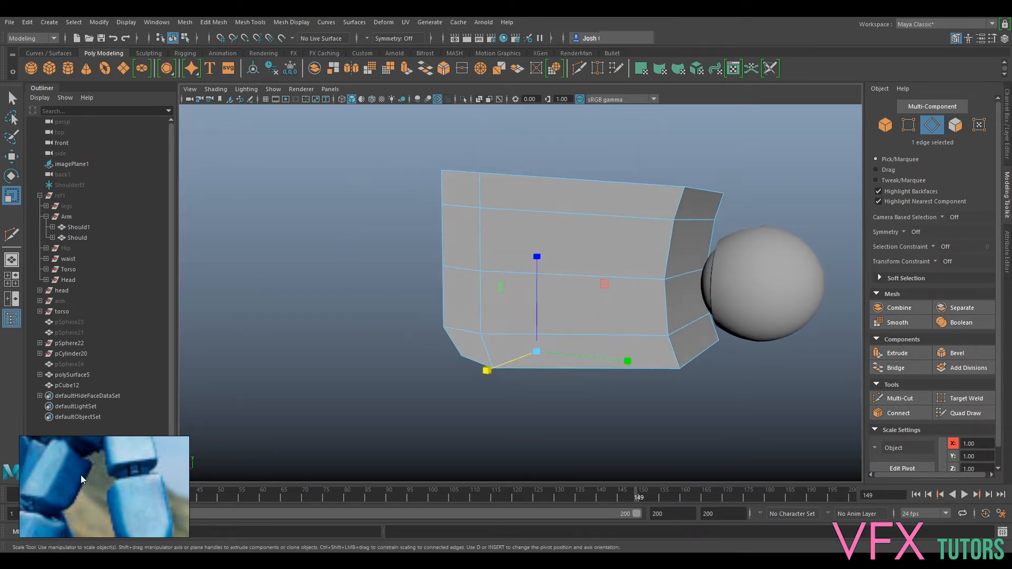
pyautogui.keyDown('alt'); pyautogui.moveTo(660, 400); pyautogui.dragTo(680, 338); pyautogui.keyUp('alt')
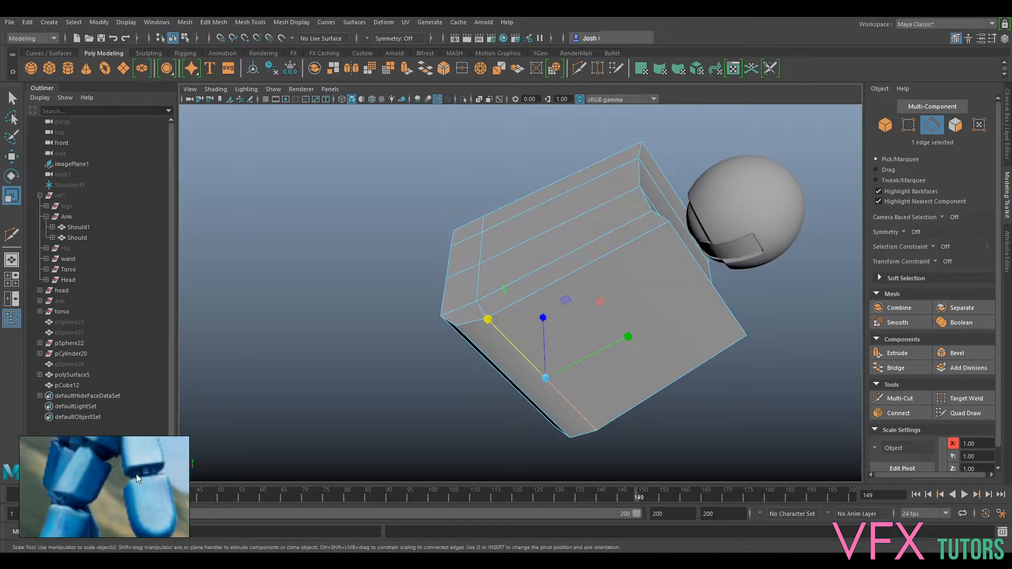
pyautogui.keyDown('alt'); pyautogui.moveTo(634, 292); pyautogui.dragTo(785, 400); pyautogui.keyUp('alt')
# - Insert a lengthwise edge loop through the middle of the block's width with Multi-Cut
pyautogui.click(907, 401)
pyautogui.keyDown('alt'); pyautogui.moveTo(482, 292); pyautogui.dragTo(564, 227); pyautogui.keyUp('alt')
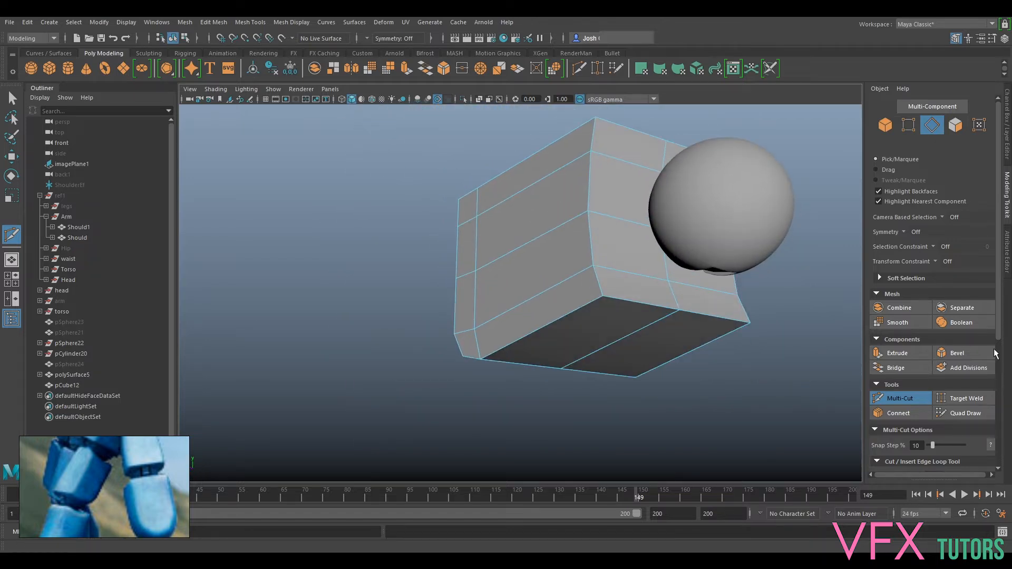
pyautogui.click(903, 403)
# - Move the topmost and bottommost centre vertices of the sphere-end face outward toward the sphere
pyautogui.keyDown('alt'); pyautogui.moveTo(781, 363); pyautogui.dragTo(677, 204); pyautogui.keyUp('alt')
pyautogui.click(910, 124)
pyautogui.click(644, 285)
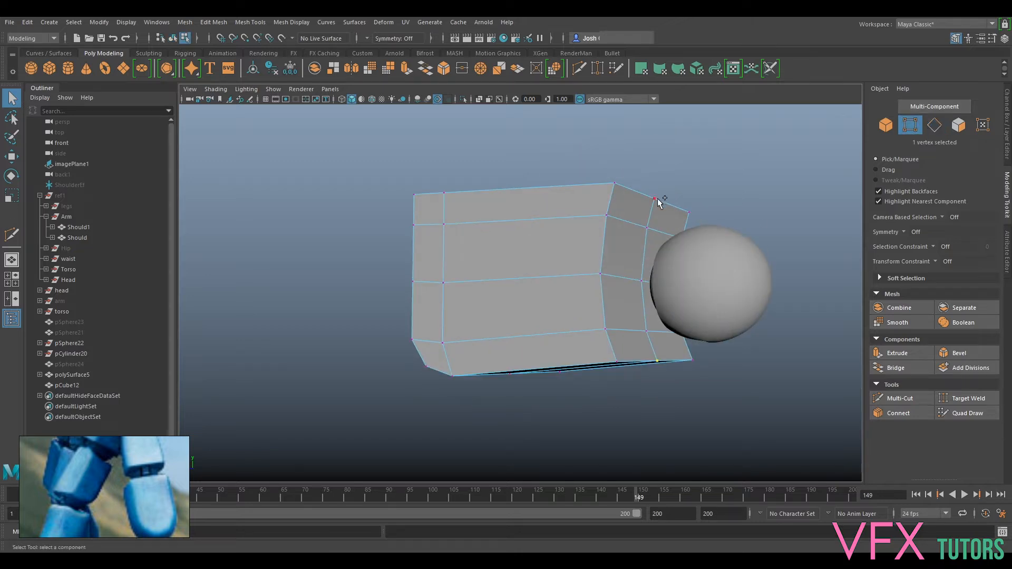
pyautogui.keyDown('shift'); pyautogui.click(657, 199); pyautogui.keyUp('shift')
pyautogui.press('w')
pyautogui.keyDown('alt'); pyautogui.moveTo(795, 255); pyautogui.dragTo(713, 236); pyautogui.keyUp('alt')
pyautogui.moveTo(615, 278); pyautogui.dragTo(652, 263)
# - Move the upper loop's centre vertex on the sphere-end face toward the sphere to about Z 10.05
pyautogui.click(649, 234)
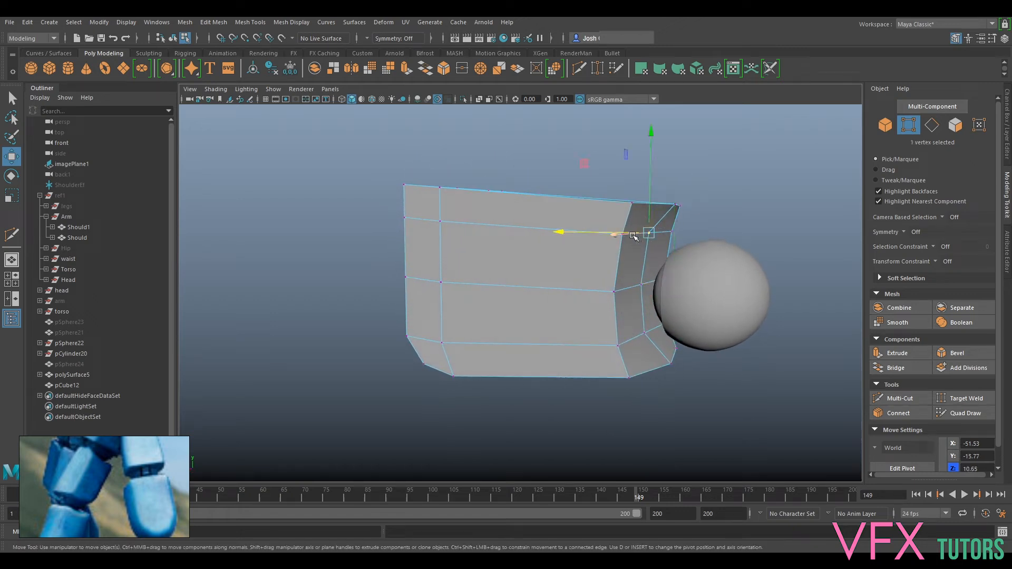
pyautogui.moveTo(611, 232); pyautogui.dragTo(615, 233)
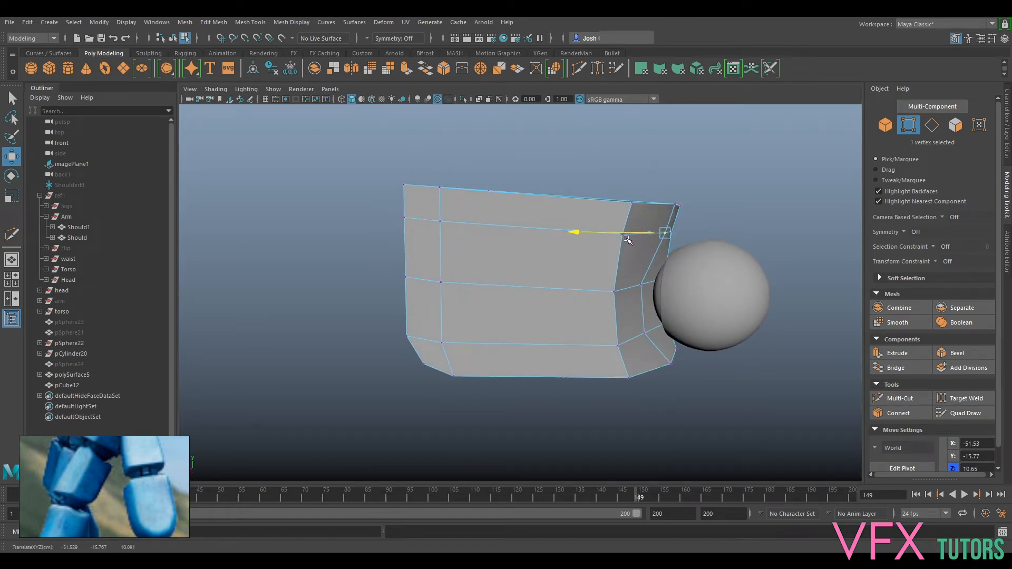
pyautogui.moveTo(674, 257)
pyautogui.keyDown('alt'); pyautogui.mouseDown()
pyautogui.moveTo(659, 263)
pyautogui.moveTo(671, 242)
pyautogui.mouseUp(); pyautogui.keyUp('alt')
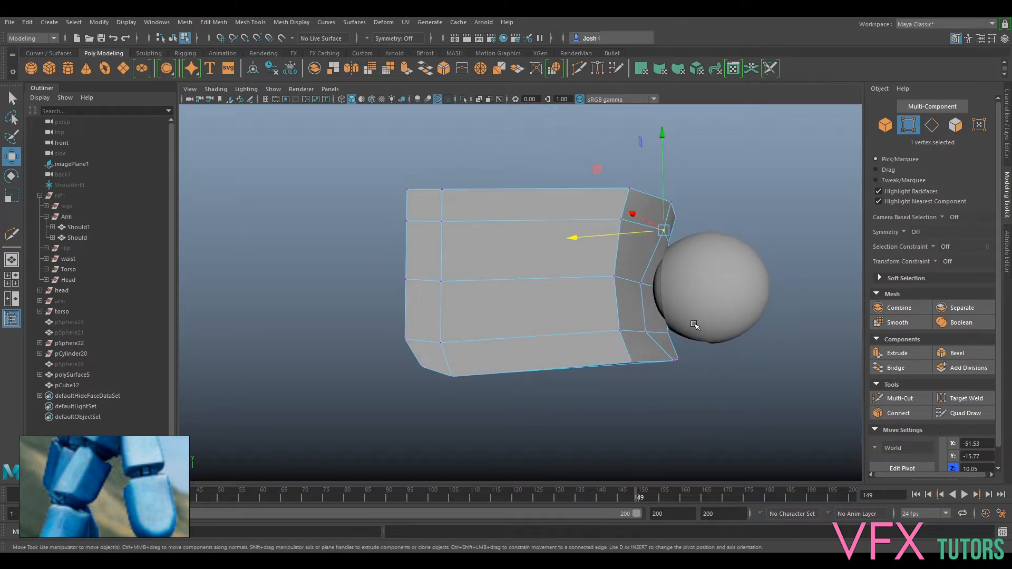
# - Try moving the lower loop's centre vertex on the sphere-end face, and undo the move
pyautogui.click(647, 333)
pyautogui.moveTo(621, 333); pyautogui.dragTo(672, 345)
pyautogui.moveTo(554, 240); pyautogui.dragTo(582, 209, button='right')
pyautogui.scroll(-5, 584, 216)
pyautogui.keyDown('alt'); pyautogui.moveTo(587, 247); pyautogui.dragTo(577, 312); pyautogui.keyUp('alt')
pyautogui.scroll(4, 577, 312)
pyautogui.moveTo(601, 261); pyautogui.dragTo(538, 266, button='right')
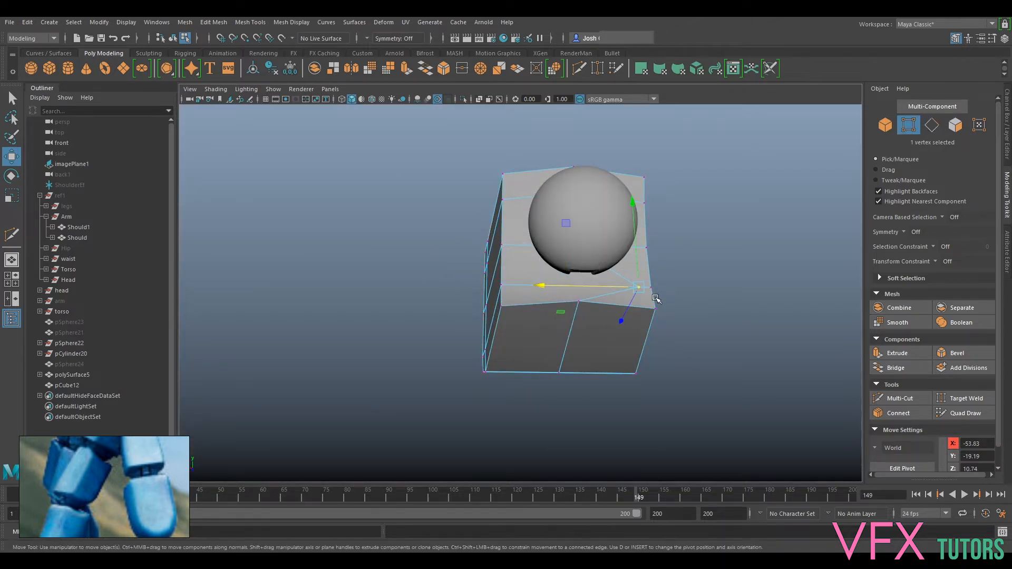
pyautogui.hotkey('ctrl', 'z')
pyautogui.hotkey('ctrl', 'z')
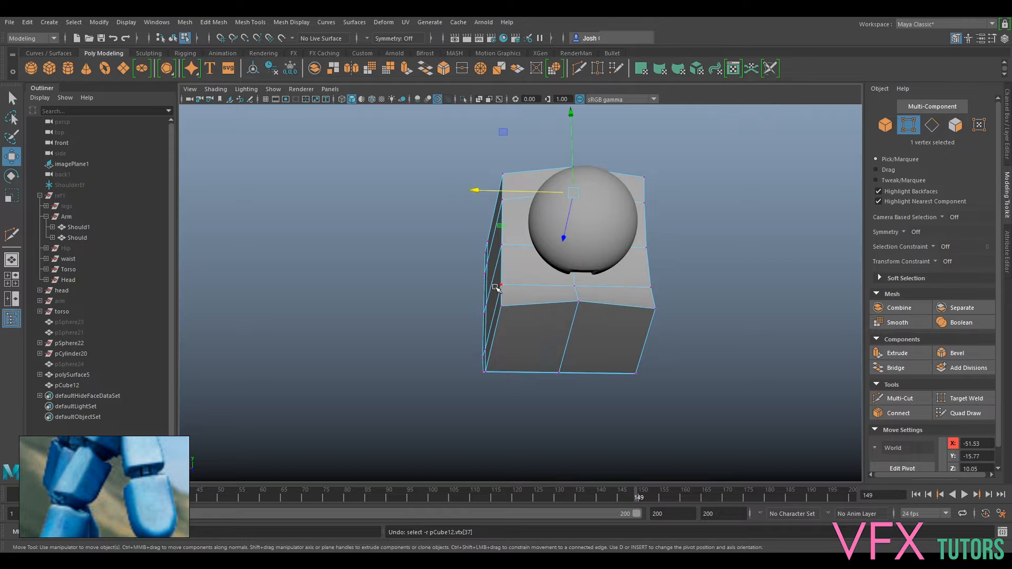
# - Bevel the block's outer edges with 2 segments and a fraction of 0.8
pyautogui.keyDown('alt'); pyautogui.moveTo(496, 287); pyautogui.dragTo(583, 314); pyautogui.keyUp('alt')
pyautogui.moveTo(576, 260); pyautogui.dragTo(576, 230, button='right')
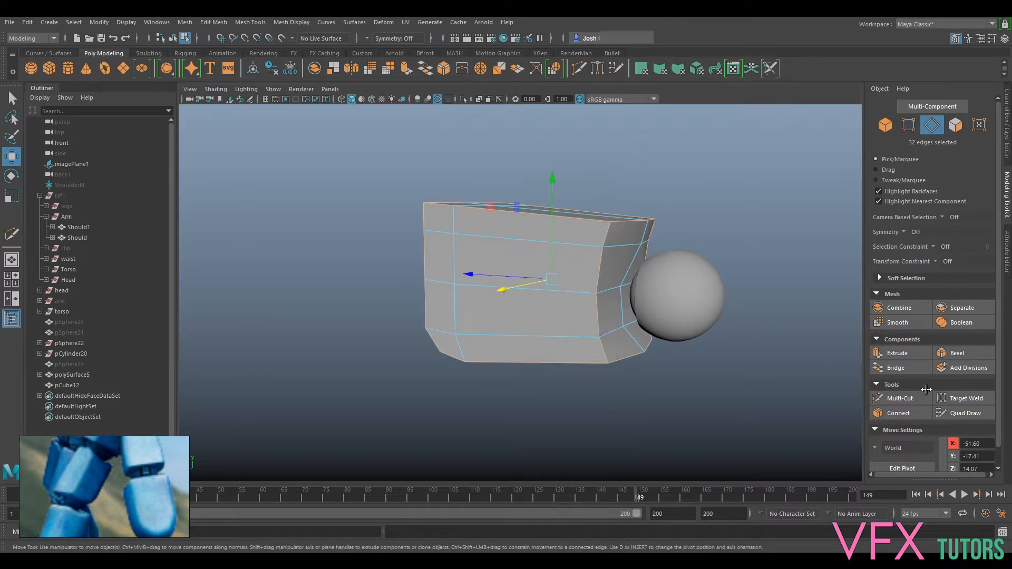
pyautogui.click(957, 353)
pyautogui.keyDown('alt'); pyautogui.moveTo(531, 343); pyautogui.dragTo(627, 311); pyautogui.keyUp('alt')
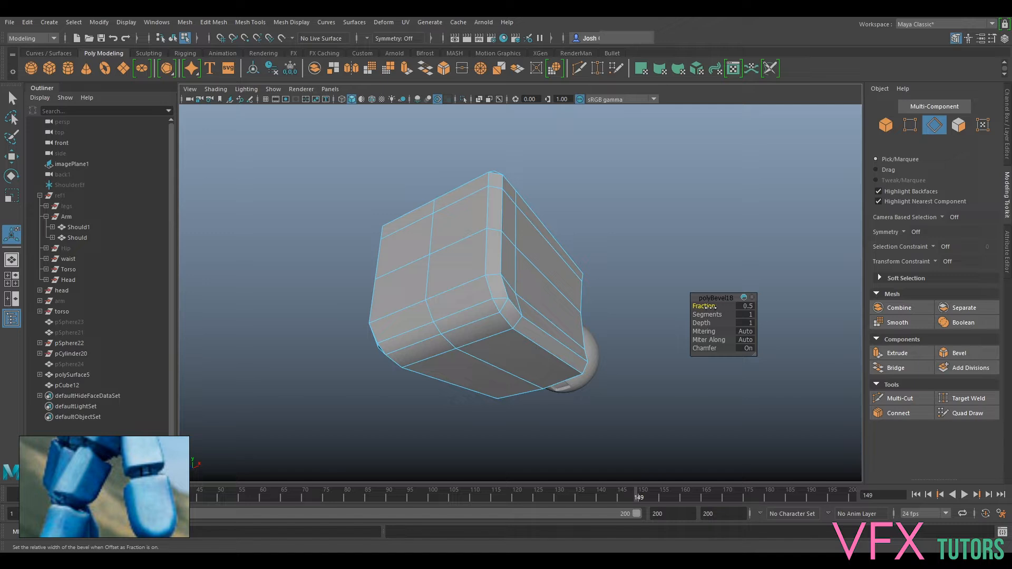
pyautogui.moveTo(705, 314); pyautogui.dragTo(707, 315)
pyautogui.moveTo(626, 311)
pyautogui.keyDown('alt'); pyautogui.mouseDown()
pyautogui.moveTo(655, 296)
pyautogui.moveTo(617, 283)
pyautogui.moveTo(616, 298)
pyautogui.moveTo(628, 300)
pyautogui.mouseUp(); pyautogui.keyUp('alt')
pyautogui.moveTo(706, 306); pyautogui.dragTo(709, 305, button='middle')
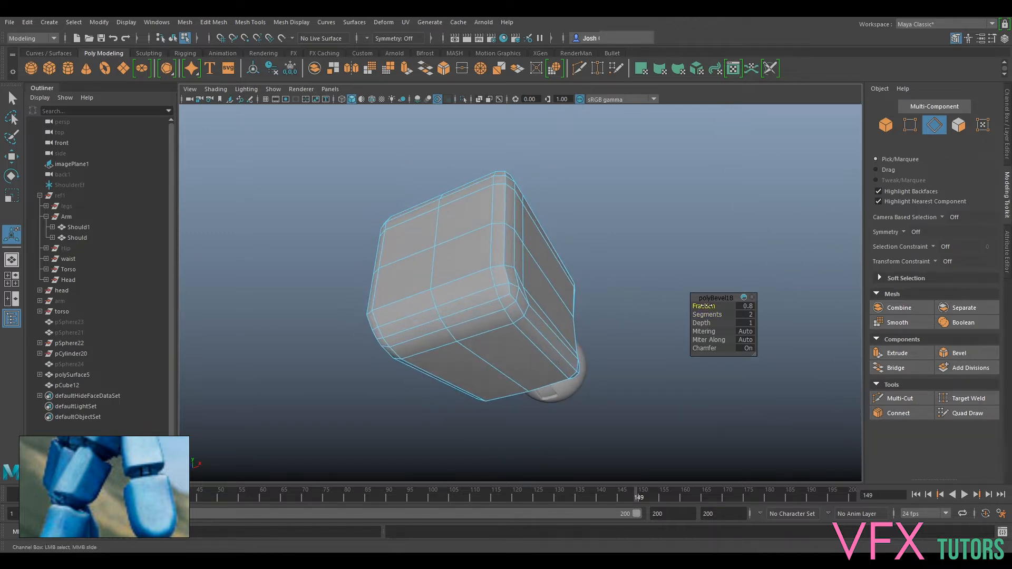
# - Check the bevelled block in smooth preview, and undo the preview and the bevel
pyautogui.keyDown('alt'); pyautogui.moveTo(580, 343); pyautogui.dragTo(533, 343); pyautogui.keyUp('alt')
pyautogui.press('3')
pyautogui.keyDown('alt'); pyautogui.moveTo(580, 286); pyautogui.dragTo(549, 255); pyautogui.keyUp('alt')
pyautogui.hotkey('ctrl', 'z')
pyautogui.hotkey('ctrl', 'z')
pyautogui.hotkey('ctrl', 'z')
# - Select the eight faces along one long side of the finger block for scaling
pyautogui.rightClick(549, 240)
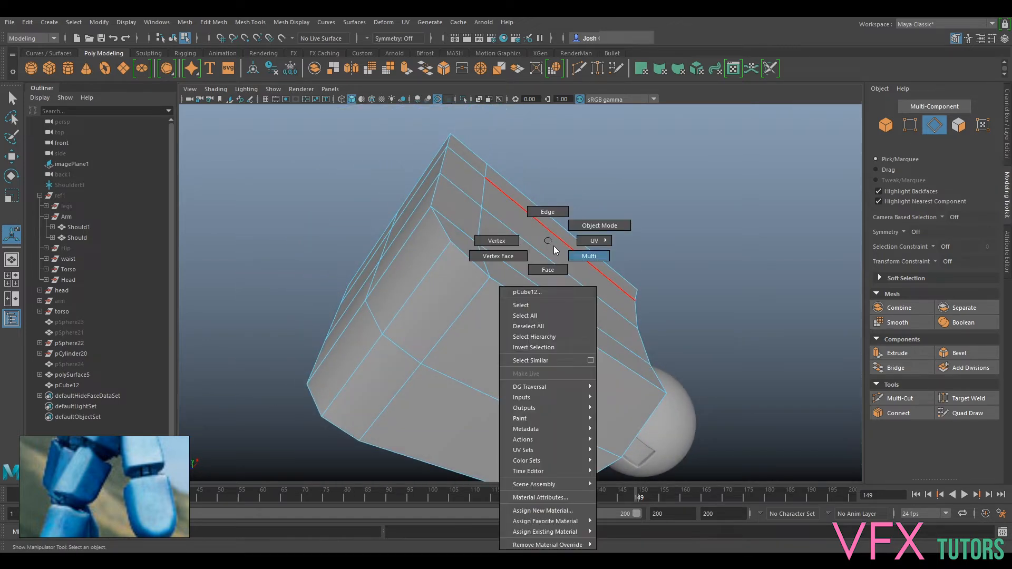
pyautogui.moveTo(554, 245); pyautogui.dragTo(548, 269, button='right')
pyautogui.click(475, 166)
pyautogui.keyDown('shift'); pyautogui.click(467, 185); pyautogui.keyUp('shift')
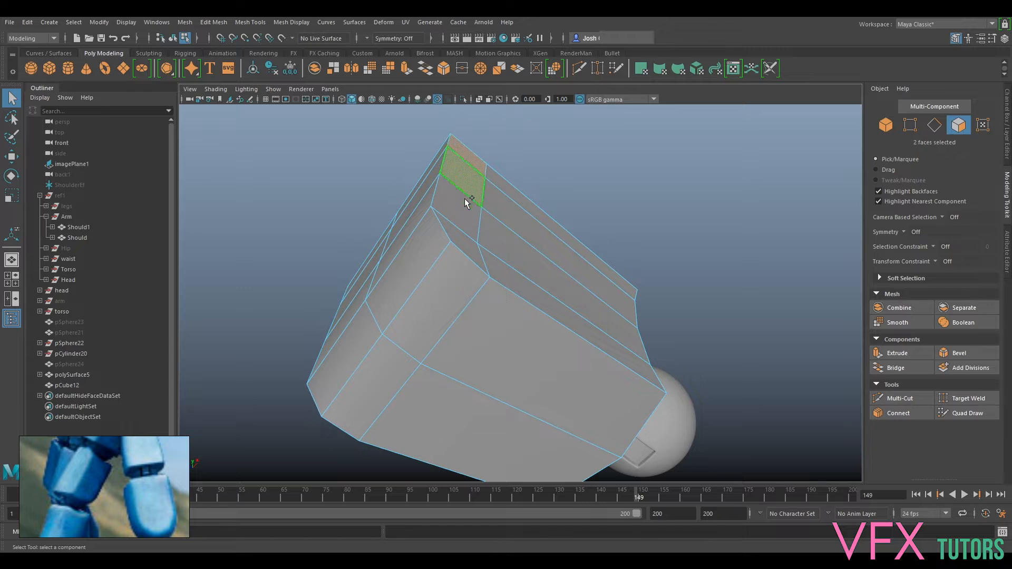
pyautogui.keyDown('shift'); pyautogui.click(464, 207); pyautogui.keyUp('shift')
pyautogui.keyDown('shift'); pyautogui.click(466, 243); pyautogui.keyUp('shift')
pyautogui.keyDown('shift'); pyautogui.click(495, 267); pyautogui.keyUp('shift')
pyautogui.keyDown('shift'); pyautogui.click(508, 247); pyautogui.keyUp('shift')
pyautogui.keyDown('shift'); pyautogui.click(520, 217); pyautogui.keyUp('shift')
pyautogui.keyDown('shift'); pyautogui.click(526, 203); pyautogui.keyUp('shift')
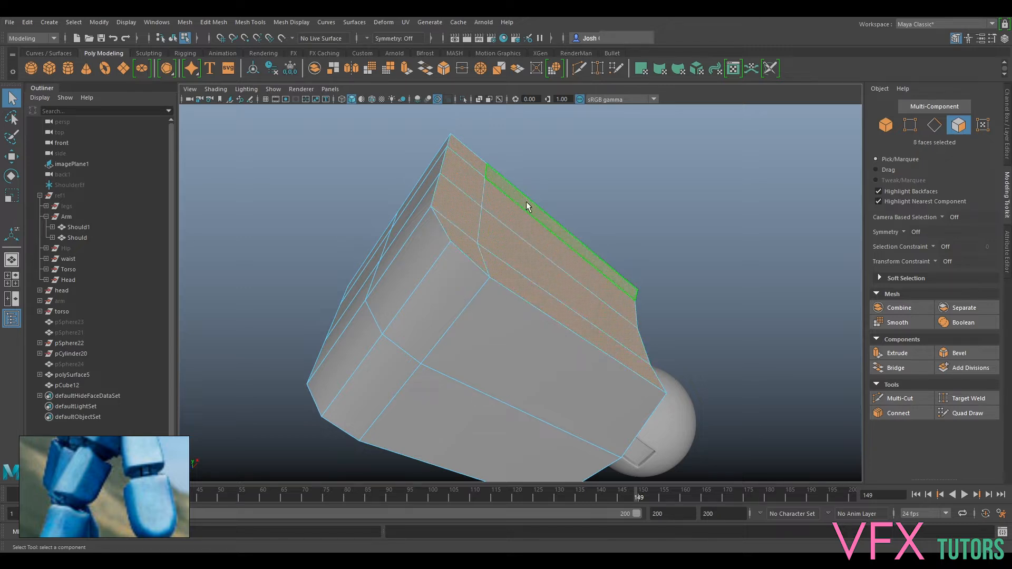
pyautogui.press('r')
pyautogui.keyDown('alt'); pyautogui.moveTo(614, 190); pyautogui.dragTo(696, 379); pyautogui.keyUp('alt')
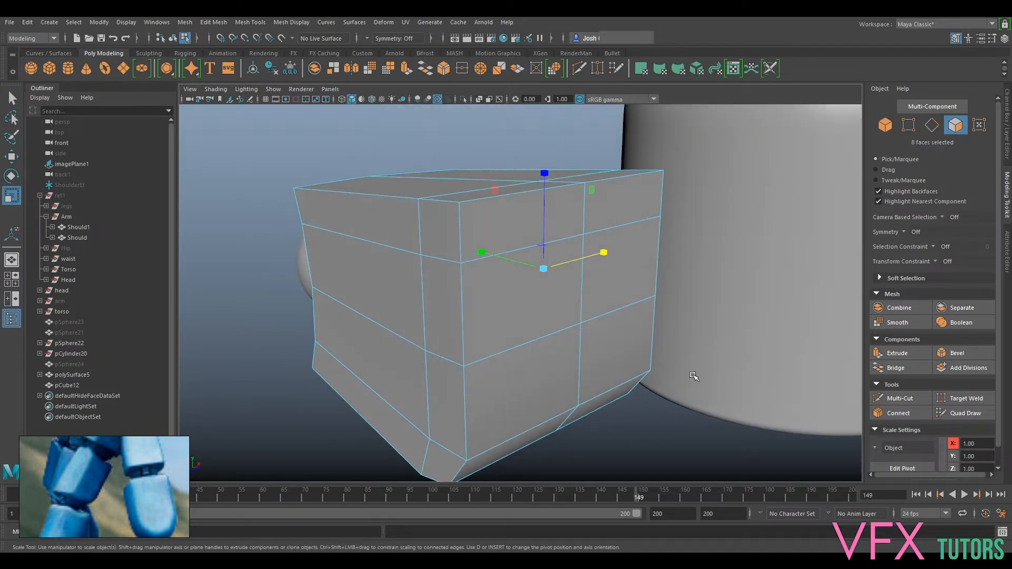
# - Select the eight faces on the opposite long side of the finger block instead
pyautogui.click(404, 236)
pyautogui.keyDown('ctrl'); pyautogui.keyDown('shift'); pyautogui.click(436, 237); pyautogui.keyUp('shift'); pyautogui.keyUp('ctrl')
pyautogui.keyDown('ctrl'); pyautogui.keyDown('shift'); pyautogui.click(385, 285); pyautogui.keyUp('shift'); pyautogui.keyUp('ctrl')
pyautogui.keyDown('ctrl'); pyautogui.keyDown('shift'); pyautogui.click(436, 304); pyautogui.keyUp('shift'); pyautogui.keyUp('ctrl')
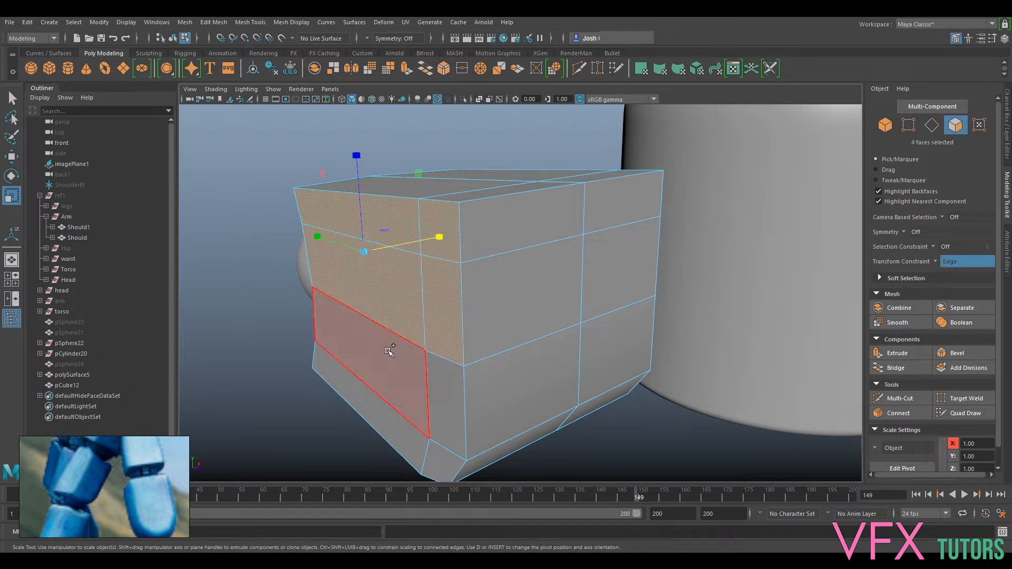
pyautogui.keyDown('ctrl'); pyautogui.keyDown('shift'); pyautogui.click(389, 350); pyautogui.keyUp('shift'); pyautogui.keyUp('ctrl')
pyautogui.keyDown('ctrl'); pyautogui.keyDown('shift'); pyautogui.click(438, 403); pyautogui.keyUp('shift'); pyautogui.keyUp('ctrl')
pyautogui.keyDown('ctrl'); pyautogui.keyDown('shift'); pyautogui.click(396, 419); pyautogui.keyUp('shift'); pyautogui.keyUp('ctrl')
pyautogui.keyDown('ctrl'); pyautogui.keyDown('shift'); pyautogui.click(436, 458); pyautogui.keyUp('shift'); pyautogui.keyUp('ctrl')
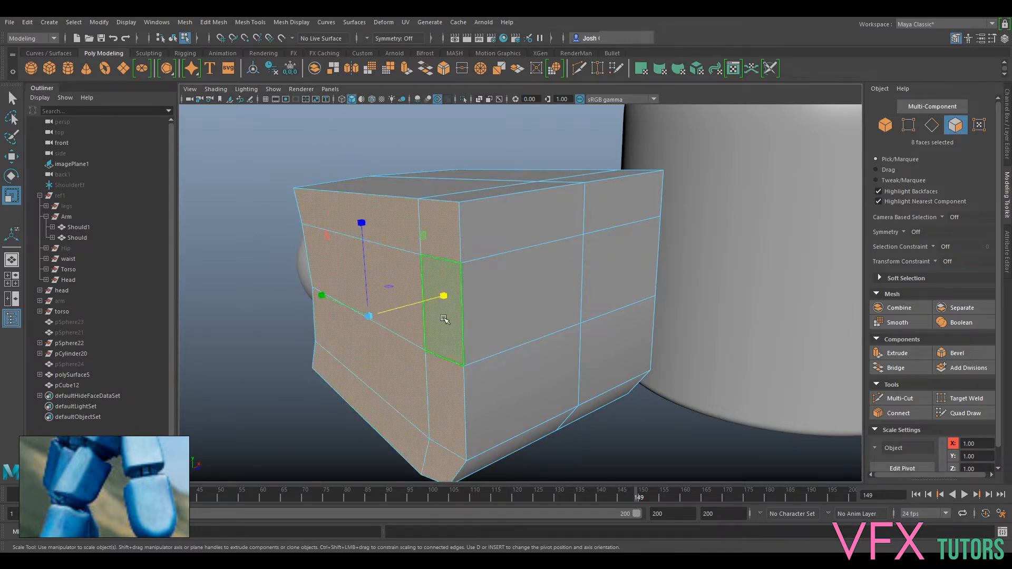
pyautogui.keyDown('alt'); pyautogui.moveTo(443, 319); pyautogui.dragTo(568, 259); pyautogui.keyUp('alt')
# - Select the 15 vertices of the sphere-end face and scale them inward along X to taper the block toward the sphere
pyautogui.moveTo(569, 260); pyautogui.dragTo(523, 260, button='right')
pyautogui.moveTo(454, 438); pyautogui.dragTo(685, 350)
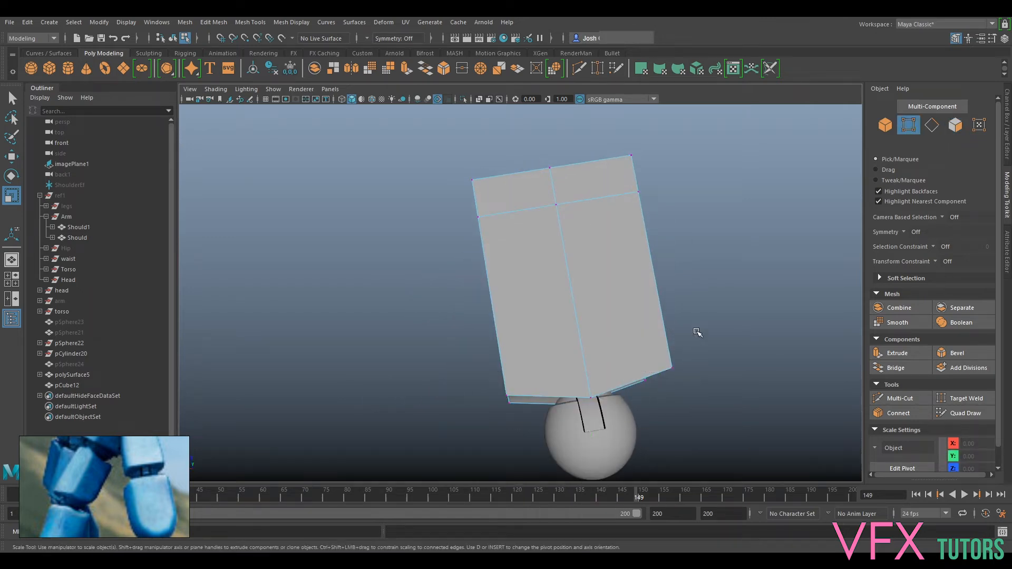
pyautogui.moveTo(487, 403); pyautogui.dragTo(507, 404)
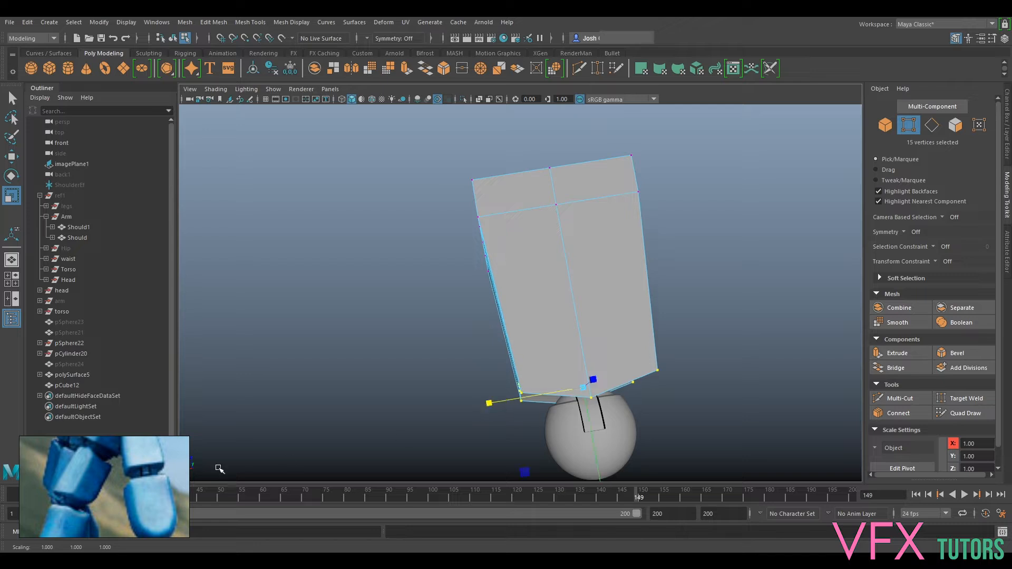
pyautogui.moveTo(501, 400); pyautogui.dragTo(498, 401)
# - Insert edge loops with Multi-Cut close to both long sides of the finger block and near its sphere end
pyautogui.moveTo(518, 438)
pyautogui.keyDown('alt'); pyautogui.mouseDown()
pyautogui.moveTo(540, 421)
pyautogui.moveTo(521, 429)
pyautogui.mouseUp(); pyautogui.keyUp('alt')
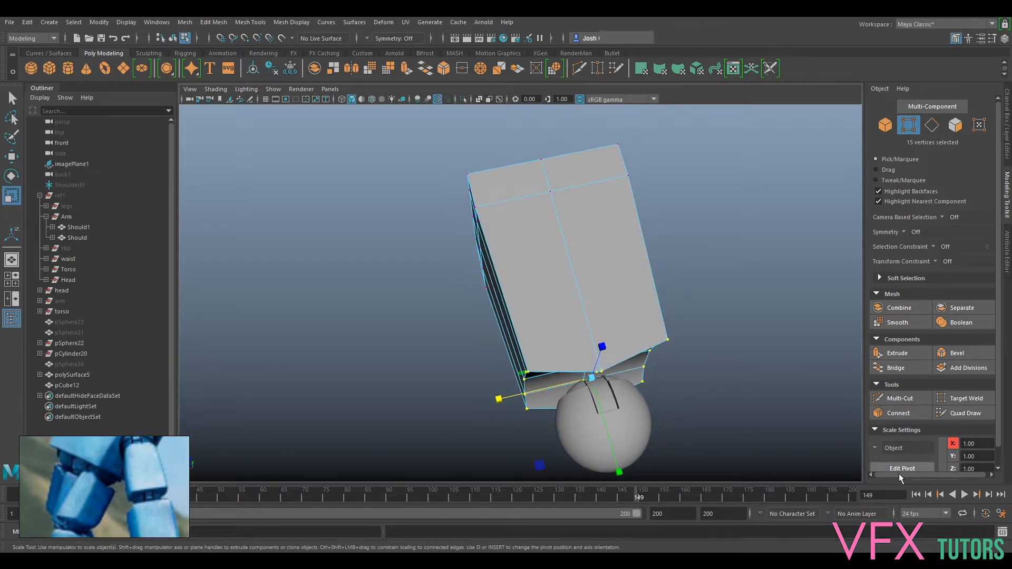
pyautogui.click(899, 399)
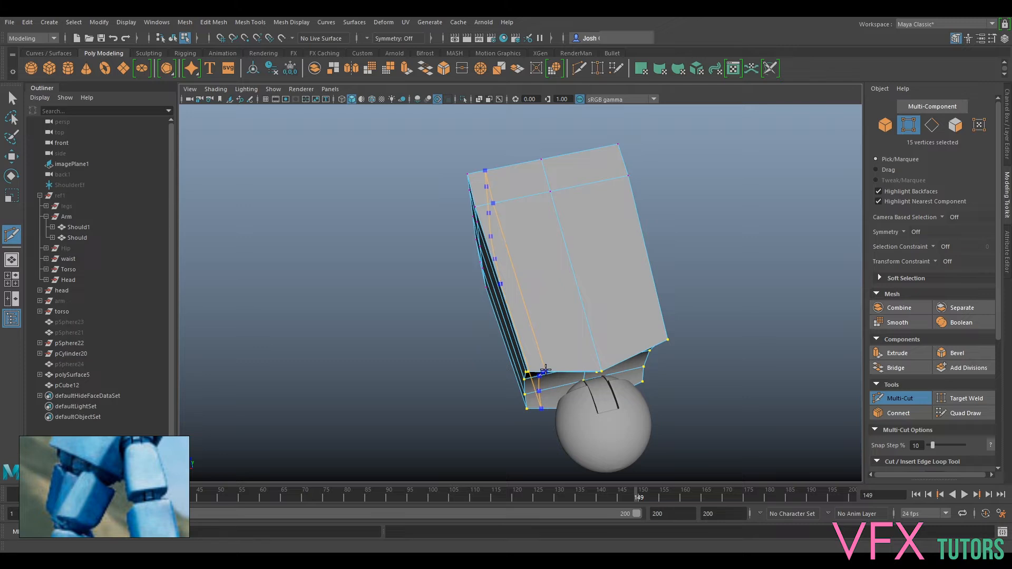
pyautogui.keyDown('alt'); pyautogui.moveTo(683, 377); pyautogui.dragTo(606, 342); pyautogui.keyUp('alt')
pyautogui.click(905, 402)
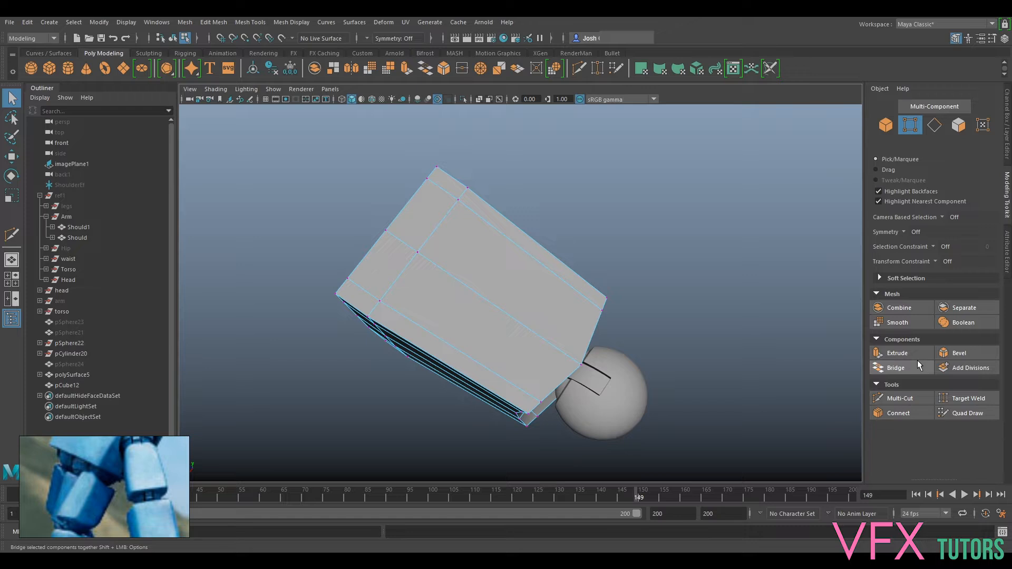
pyautogui.click(905, 398)
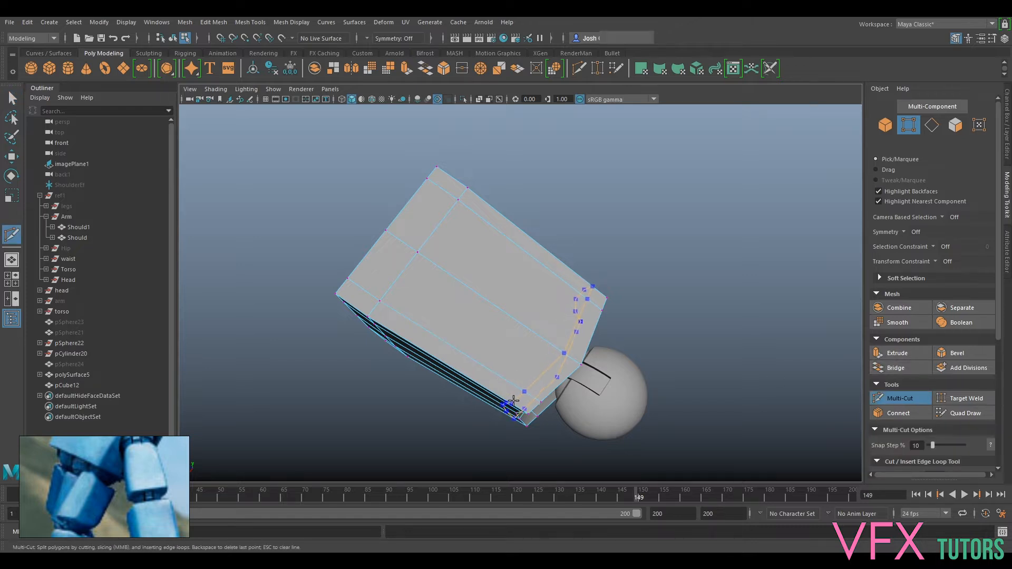
pyautogui.click(885, 396)
# - Move the five vertices at each side corner of the block's sphere end inward along X to chamfer the corners
pyautogui.keyDown('alt'); pyautogui.moveTo(732, 331); pyautogui.dragTo(626, 334); pyautogui.keyUp('alt')
pyautogui.scroll(3, 561, 359)
pyautogui.keyDown('alt'); pyautogui.moveTo(549, 403); pyautogui.dragTo(516, 393); pyautogui.keyUp('alt')
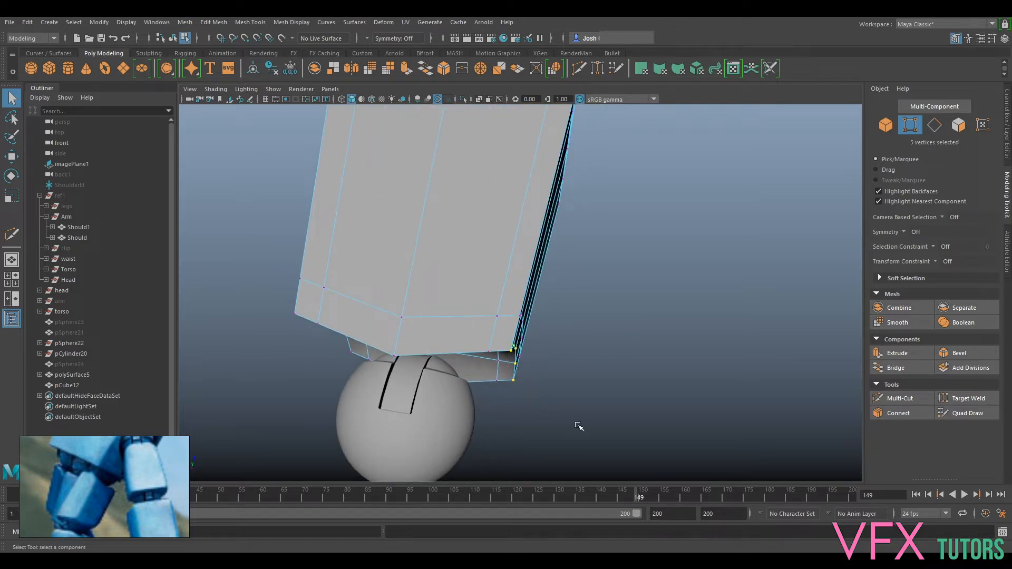
pyautogui.press('w')
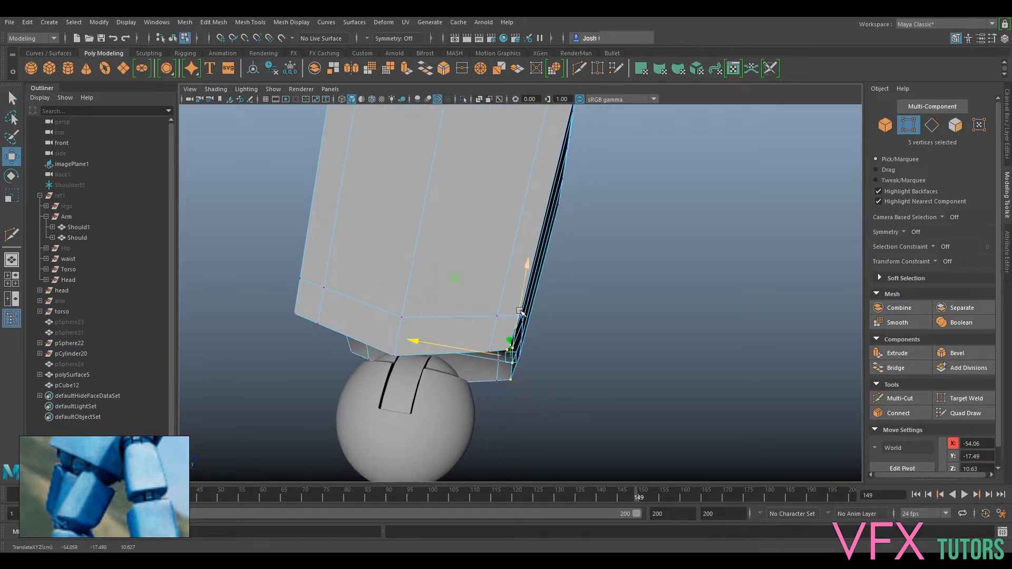
pyautogui.moveTo(490, 340); pyautogui.dragTo(517, 420)
pyautogui.moveTo(545, 437); pyautogui.dragTo(533, 437, button='middle')
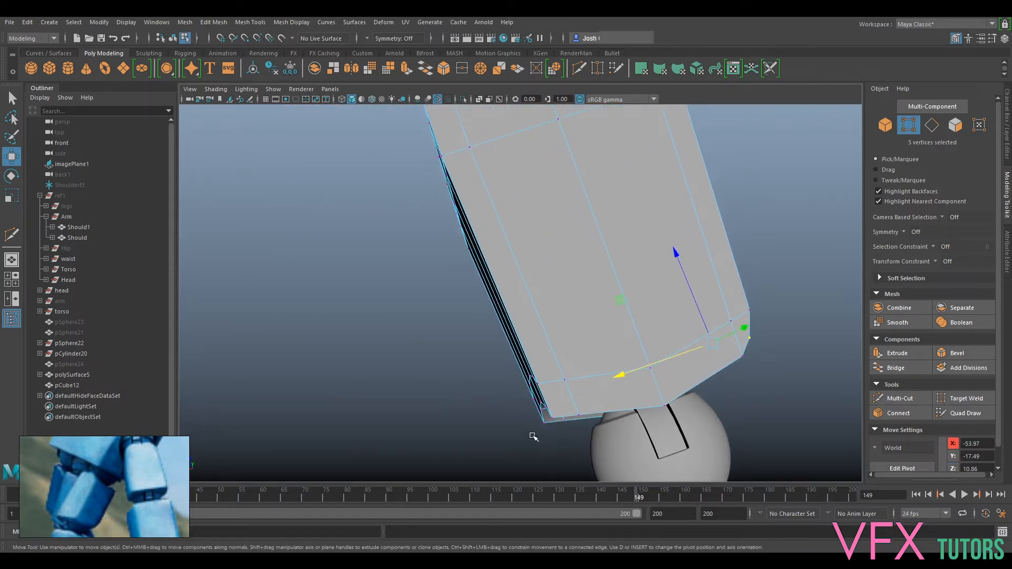
pyautogui.moveTo(525, 419); pyautogui.dragTo(527, 419)
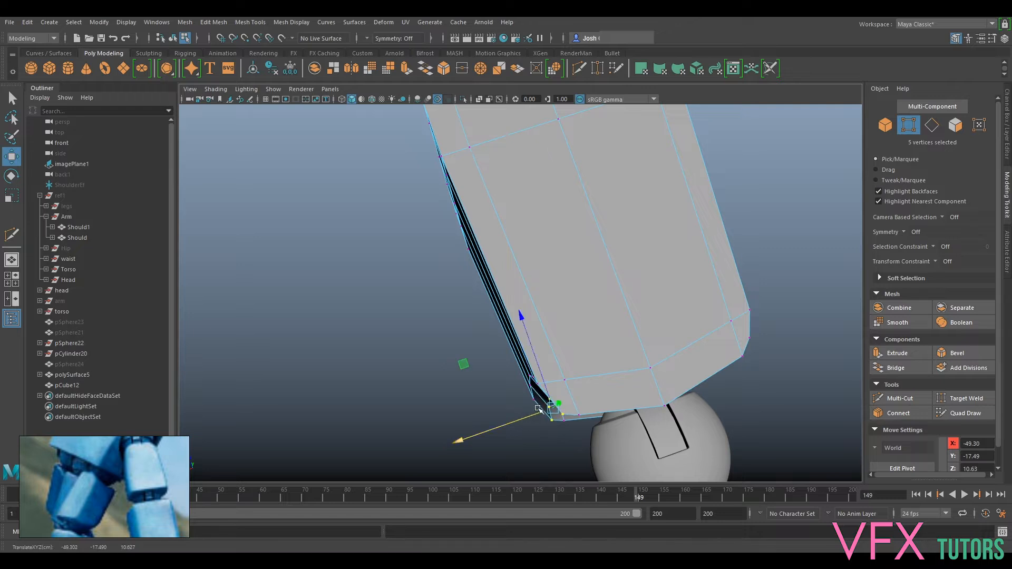
pyautogui.keyDown('alt'); pyautogui.moveTo(678, 465); pyautogui.dragTo(791, 364); pyautogui.keyUp('alt')
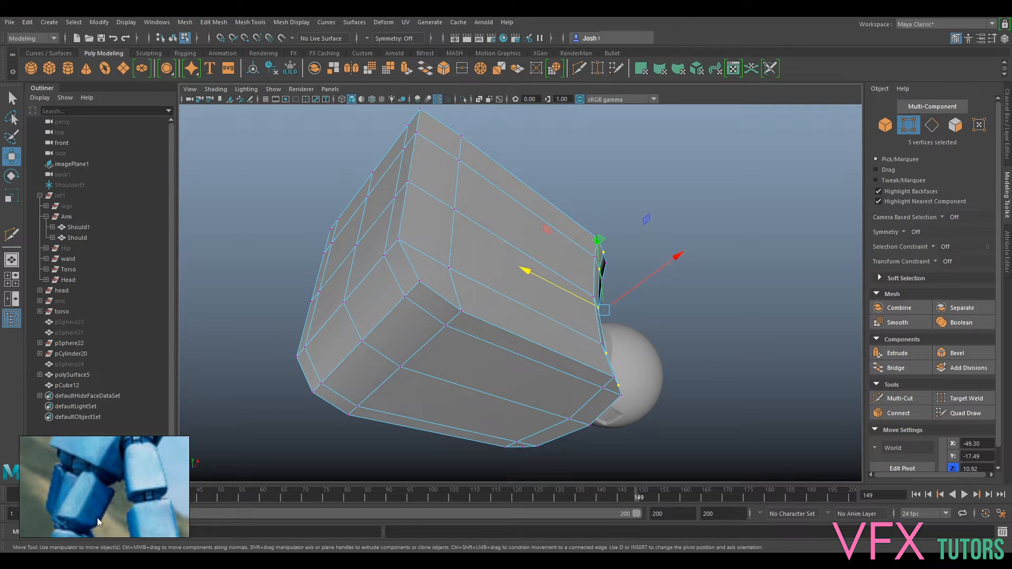
# - Show the finger block in smooth preview and examine its overall shape beside the sphere
pyautogui.keyDown('alt'); pyautogui.moveTo(540, 271); pyautogui.dragTo(459, 269); pyautogui.keyUp('alt')
pyautogui.moveTo(455, 216); pyautogui.dragTo(445, 195, button='right')
pyautogui.keyDown('alt'); pyautogui.moveTo(446, 195); pyautogui.dragTo(430, 233); pyautogui.keyUp('alt')
pyautogui.moveTo(649, 316)
pyautogui.keyDown('alt'); pyautogui.mouseDown()
pyautogui.moveTo(635, 292)
pyautogui.moveTo(657, 311)
pyautogui.moveTo(656, 329)
pyautogui.mouseUp(); pyautogui.keyUp('alt')
pyautogui.press('3')
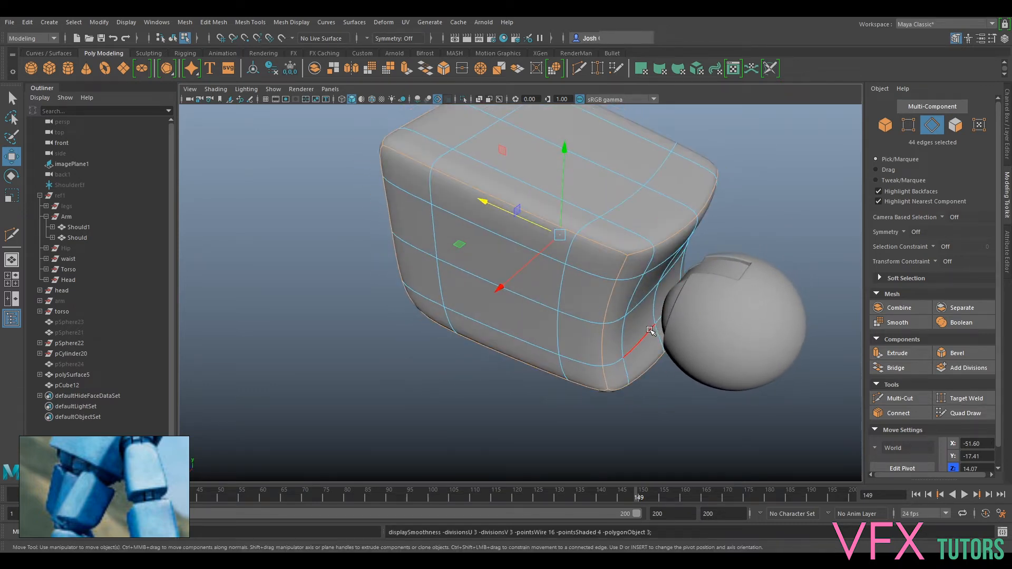
pyautogui.keyDown('alt'); pyautogui.moveTo(509, 385); pyautogui.dragTo(544, 296); pyautogui.keyUp('alt')
pyautogui.moveTo(543, 259); pyautogui.dragTo(551, 292, button='right')
pyautogui.moveTo(617, 242); pyautogui.dragTo(617, 243, button='right')
pyautogui.keyDown('alt'); pyautogui.moveTo(705, 248); pyautogui.dragTo(694, 318); pyautogui.keyUp('alt')
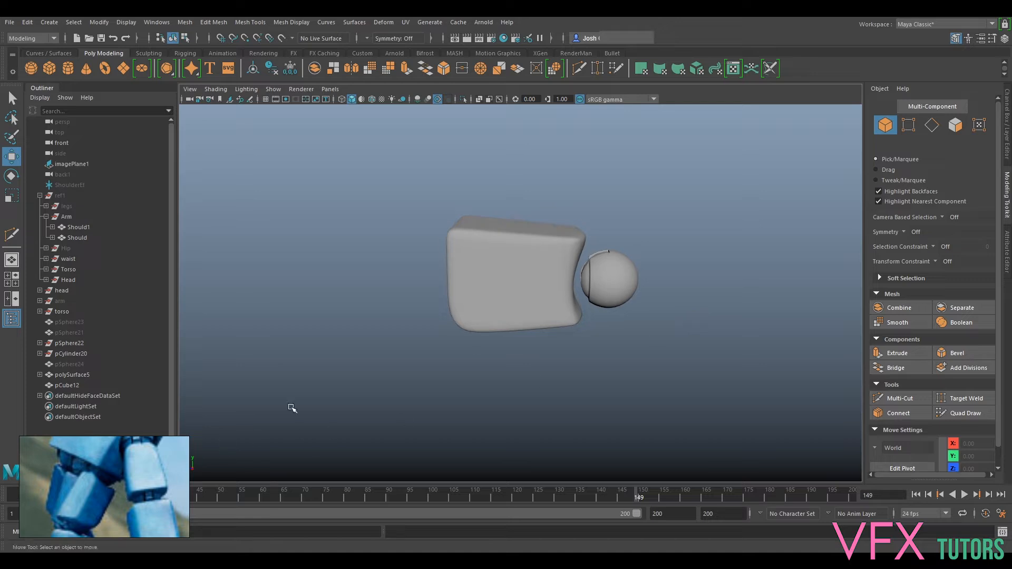
# - Move a single vertex on the block's sphere-end rim away from the sphere along Z to 10.42, and check it in smooth preview
pyautogui.scroll(3, 652, 266)
pyautogui.keyDown('alt'); pyautogui.moveTo(649, 267); pyautogui.dragTo(590, 267); pyautogui.keyUp('alt')
pyautogui.click(590, 266)
pyautogui.moveTo(599, 253); pyautogui.dragTo(549, 244, button='right')
pyautogui.keyDown('alt'); pyautogui.moveTo(697, 248); pyautogui.dragTo(594, 283, button='middle'); pyautogui.keyUp('alt')
pyautogui.scroll(4, 594, 282)
pyautogui.moveTo(513, 279)
pyautogui.keyDown('alt'); pyautogui.mouseDown()
pyautogui.moveTo(484, 275)
pyautogui.moveTo(520, 269)
pyautogui.mouseUp(); pyautogui.keyUp('alt')
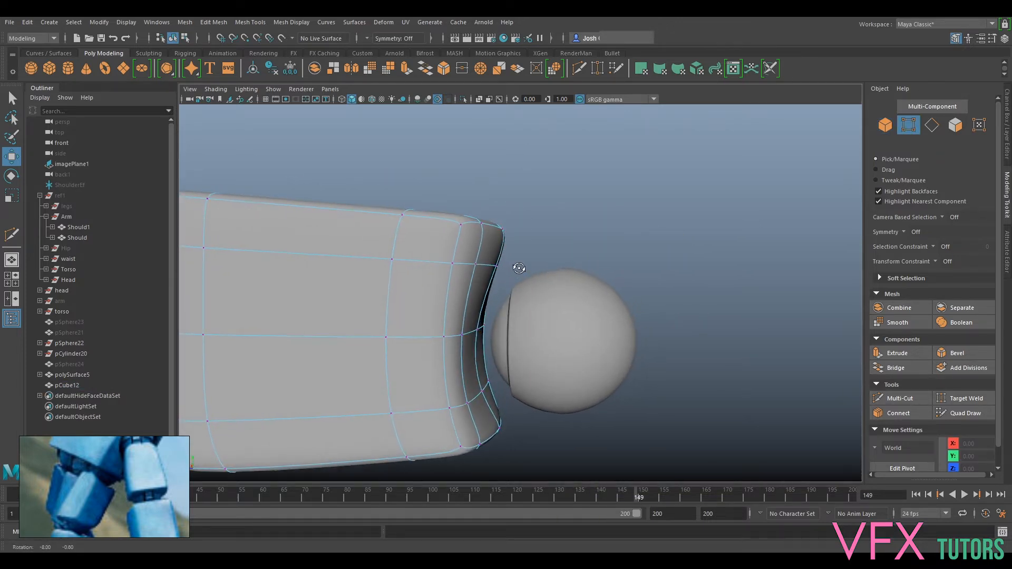
pyautogui.click(498, 268)
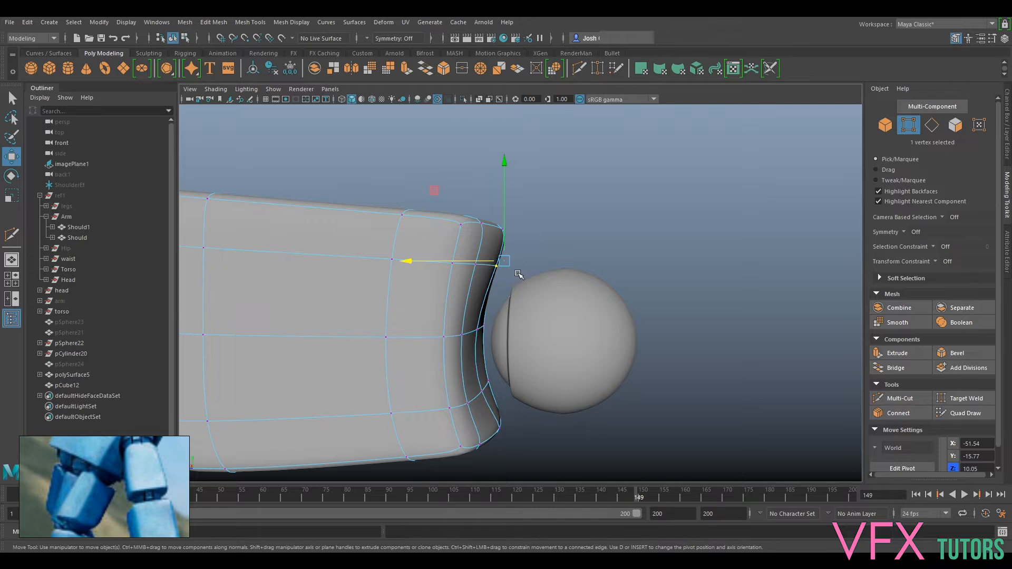
pyautogui.press('1')
pyautogui.moveTo(468, 264); pyautogui.dragTo(671, 299)
pyautogui.press('3')
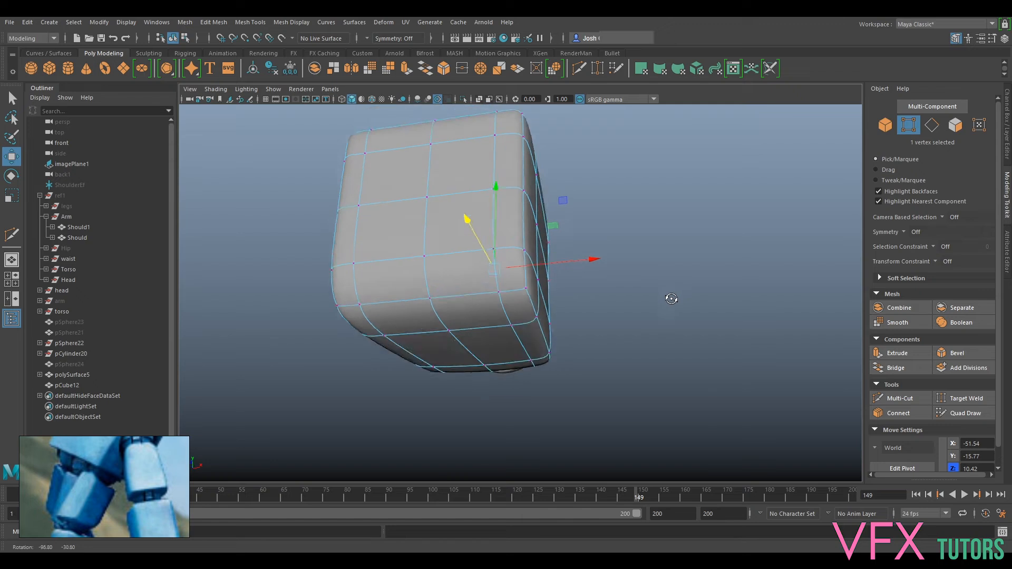
# - Select the eight faces along the lower edge of the block's far end and narrow them along X
pyautogui.press('1')
pyautogui.keyDown('alt'); pyautogui.moveTo(571, 294); pyautogui.dragTo(472, 276); pyautogui.keyUp('alt')
pyautogui.rightClick(468, 260)
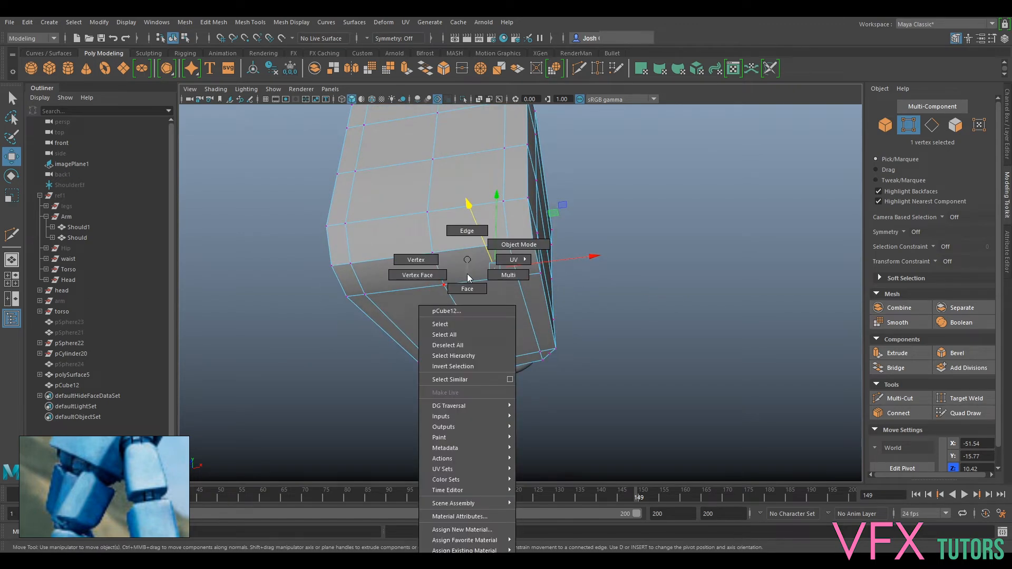
pyautogui.click(467, 289)
pyautogui.keyDown('alt'); pyautogui.moveTo(418, 273); pyautogui.dragTo(462, 267); pyautogui.keyUp('alt')
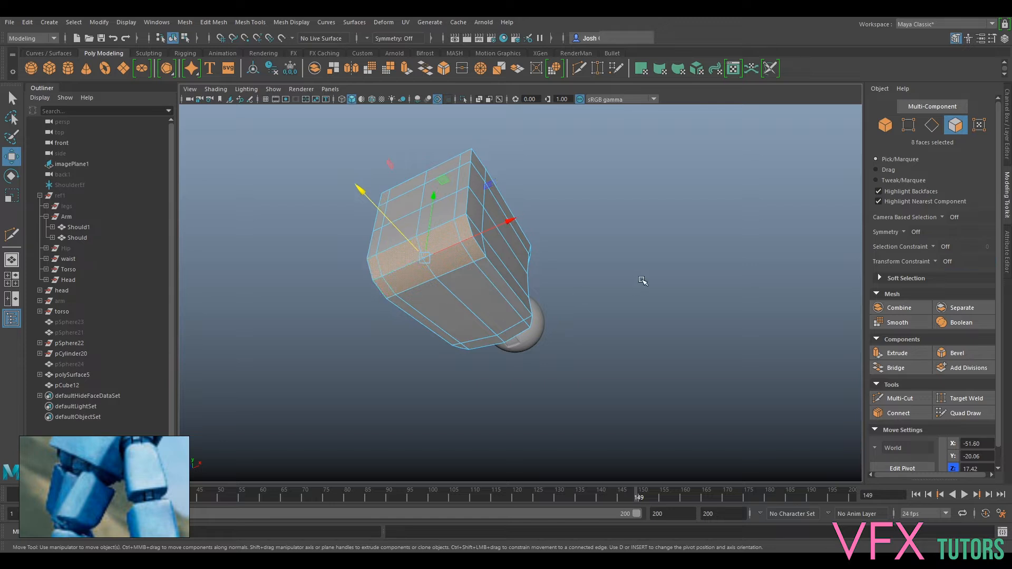
pyautogui.press('r')
pyautogui.moveTo(505, 224); pyautogui.dragTo(581, 282)
pyautogui.press('3')
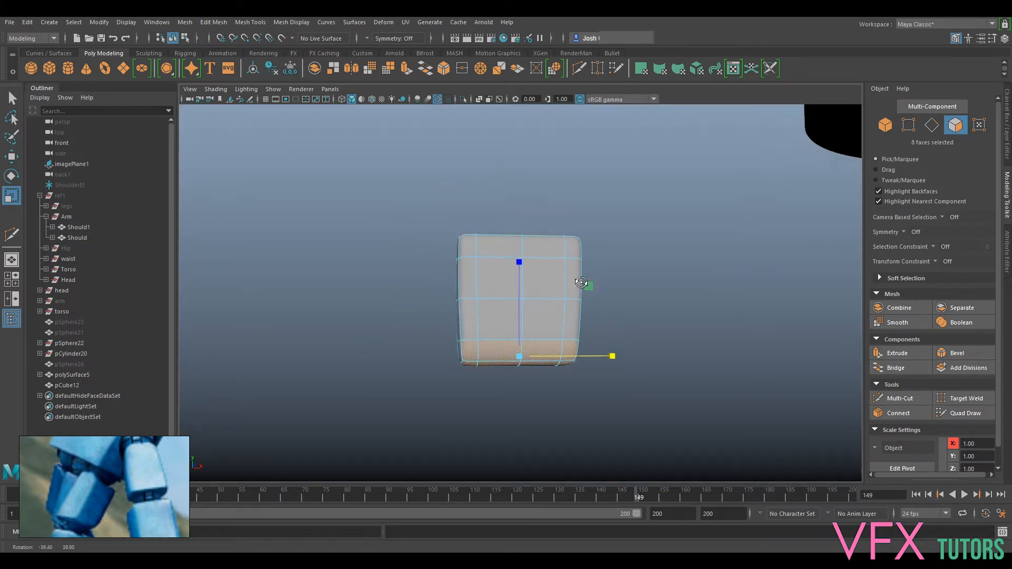
# - Scale the three lengthwise edge loops around the block's middle, lower and upper sides along X to bulge the sides
pyautogui.press('super')
pyautogui.press('super')
pyautogui.moveTo(531, 260); pyautogui.dragTo(530, 232, button='right')
pyautogui.doubleClick(487, 299)
pyautogui.moveTo(571, 303); pyautogui.dragTo(574, 306)
pyautogui.doubleClick(501, 341)
pyautogui.moveTo(524, 340); pyautogui.dragTo(531, 341)
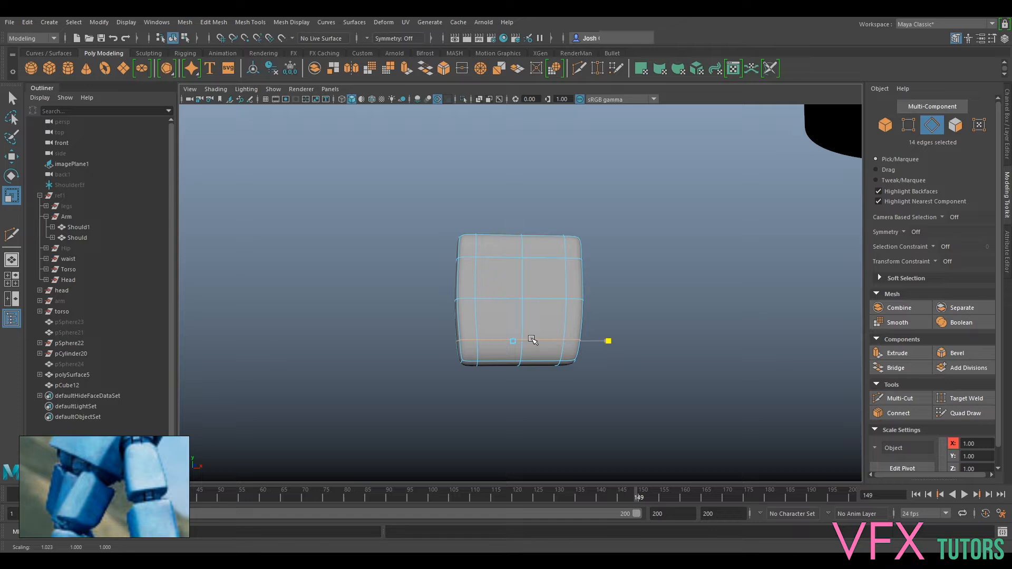
pyautogui.doubleClick(494, 257)
pyautogui.moveTo(545, 271); pyautogui.dragTo(548, 271)
pyautogui.keyDown('alt'); pyautogui.moveTo(606, 239); pyautogui.dragTo(562, 314); pyautogui.keyUp('alt')
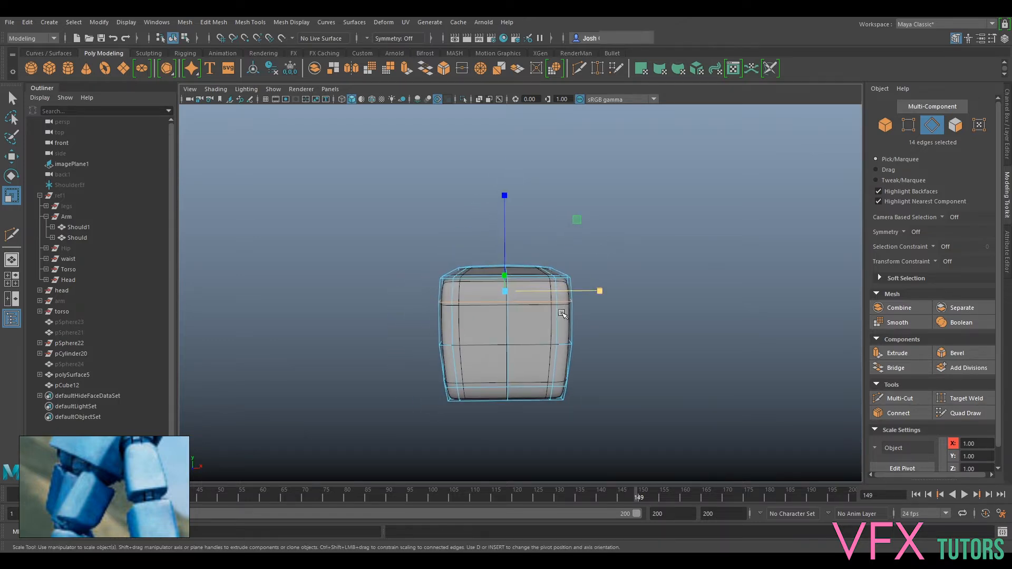
# - Scale the lengthwise edge loops across the block's width outward along Z, and return to object mode
pyautogui.moveTo(510, 268); pyautogui.dragTo(511, 258)
pyautogui.moveTo(609, 314)
pyautogui.keyDown('alt'); pyautogui.mouseDown()
pyautogui.moveTo(574, 329)
pyautogui.moveTo(614, 324)
pyautogui.mouseUp(); pyautogui.keyUp('alt')
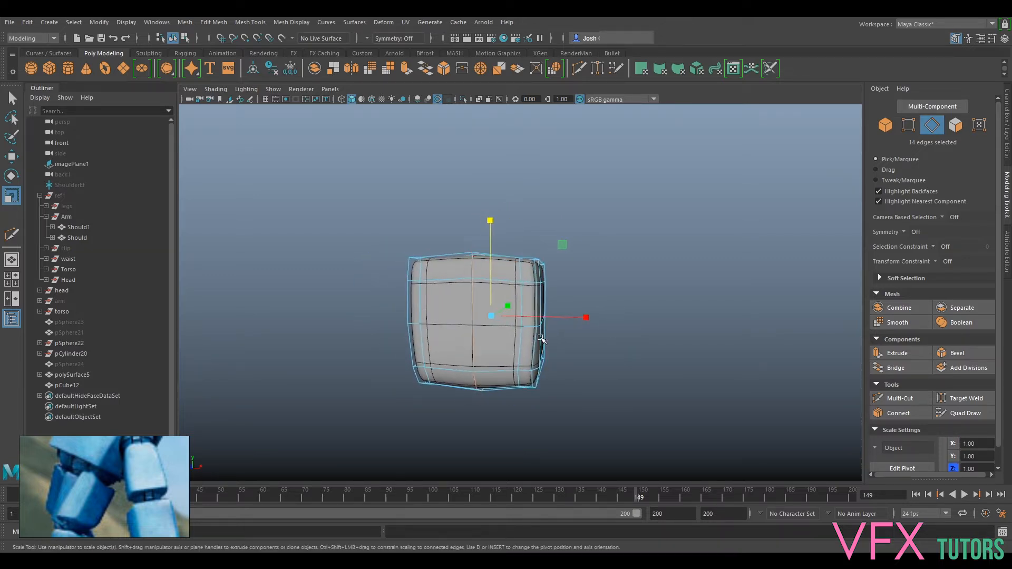
pyautogui.scroll(2, 540, 337)
pyautogui.keyDown('alt'); pyautogui.moveTo(521, 305); pyautogui.dragTo(523, 331); pyautogui.keyUp('alt')
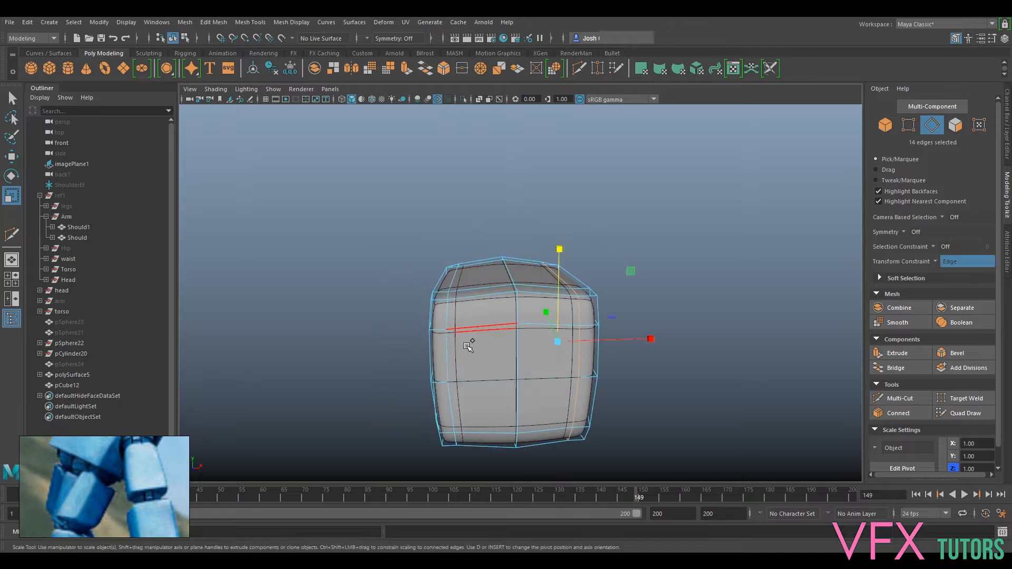
pyautogui.moveTo(500, 265)
pyautogui.mouseDown()
pyautogui.moveTo(512, 284)
pyautogui.moveTo(500, 277)
pyautogui.mouseUp()
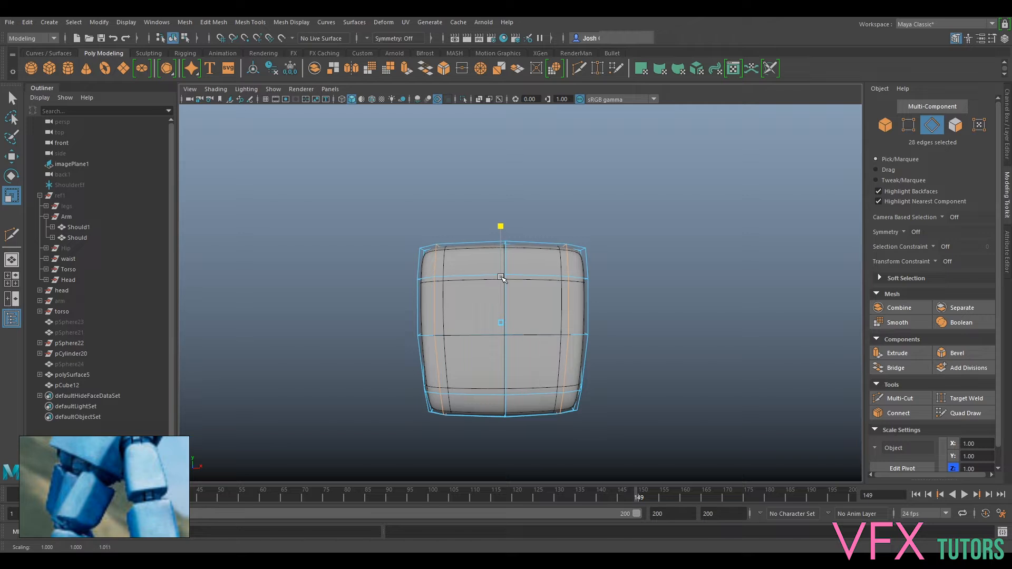
pyautogui.doubleClick(506, 360)
pyautogui.keyDown('alt'); pyautogui.moveTo(505, 289); pyautogui.dragTo(768, 332); pyautogui.keyUp('alt')
pyautogui.keyDown('alt'); pyautogui.moveTo(696, 320); pyautogui.dragTo(463, 332); pyautogui.keyUp('alt')
pyautogui.moveTo(538, 241); pyautogui.dragTo(595, 220, button='right')
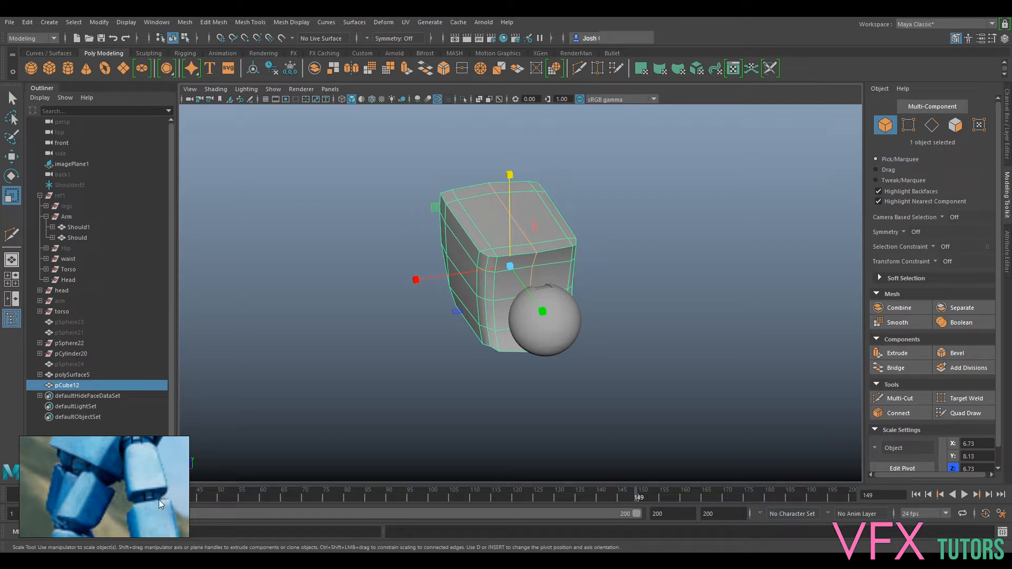
# - Examine the block's recessed end and the strip in the sphere's groove against the reference image
pyautogui.keyDown('alt'); pyautogui.moveTo(497, 348); pyautogui.dragTo(582, 315); pyautogui.keyUp('alt')
pyautogui.scroll(5, 583, 314)
pyautogui.keyDown('alt'); pyautogui.moveTo(556, 261); pyautogui.dragTo(567, 270); pyautogui.keyUp('alt')
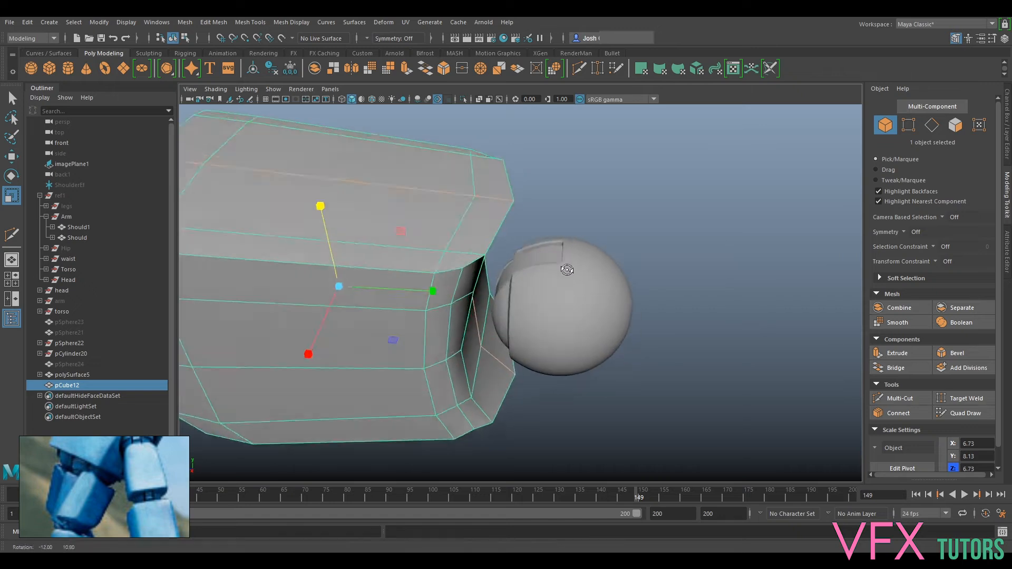
pyautogui.click(543, 248)
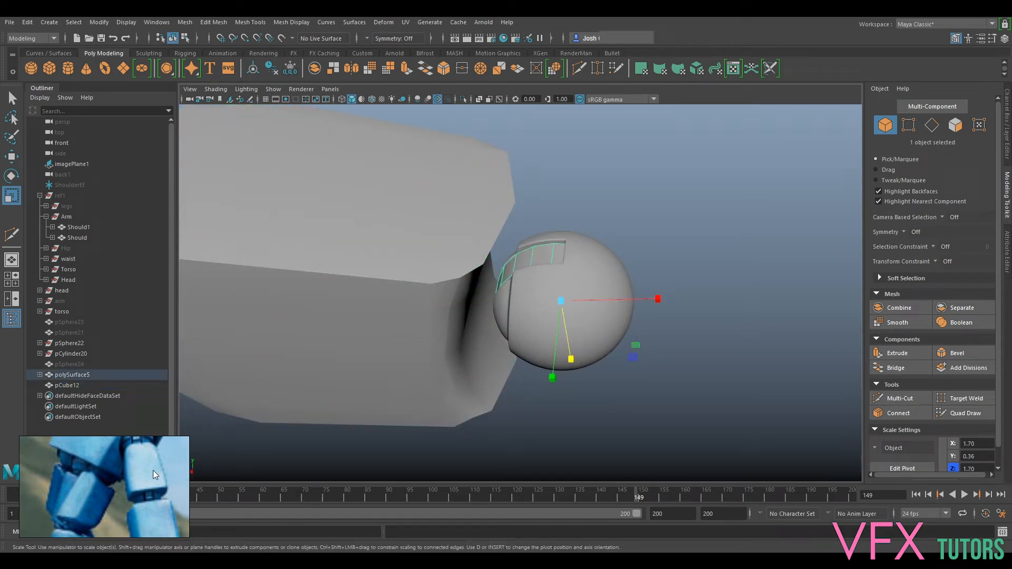
pyautogui.moveTo(501, 343)
pyautogui.keyDown('alt'); pyautogui.mouseDown()
pyautogui.moveTo(508, 303)
pyautogui.moveTo(525, 333)
pyautogui.moveTo(534, 316)
pyautogui.moveTo(483, 348)
pyautogui.moveTo(514, 330)
pyautogui.mouseUp(); pyautogui.keyUp('alt')
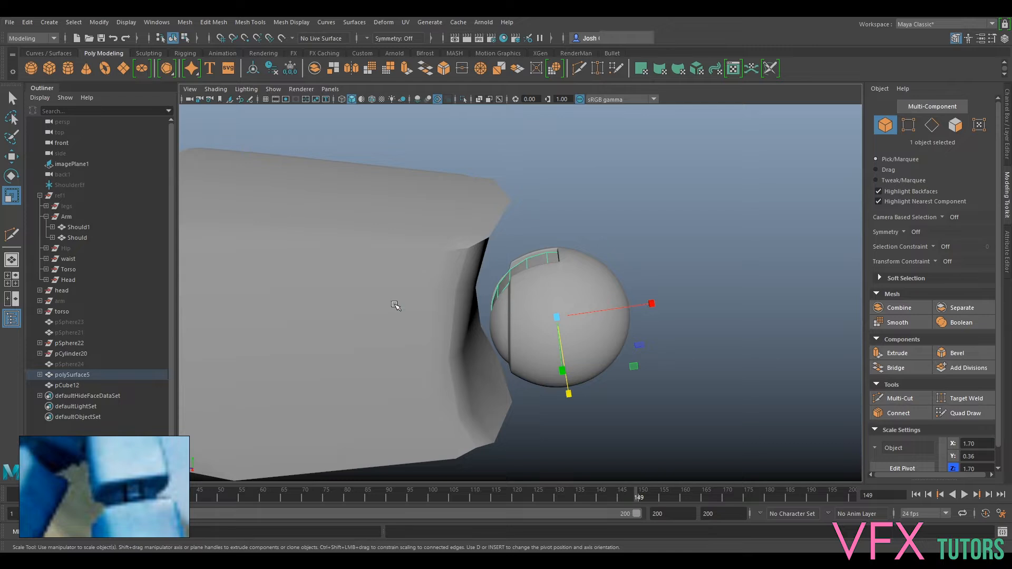
pyautogui.click(395, 305)
pyautogui.scroll(-5, 413, 351)
pyautogui.keyDown('alt'); pyautogui.moveTo(414, 350); pyautogui.dragTo(400, 339); pyautogui.keyUp('alt')
pyautogui.scroll(6, 540, 314)
pyautogui.moveTo(535, 315)
pyautogui.keyDown('alt'); pyautogui.mouseDown()
pyautogui.moveTo(497, 313)
pyautogui.moveTo(407, 350)
pyautogui.moveTo(526, 320)
pyautogui.mouseUp(); pyautogui.keyUp('alt')
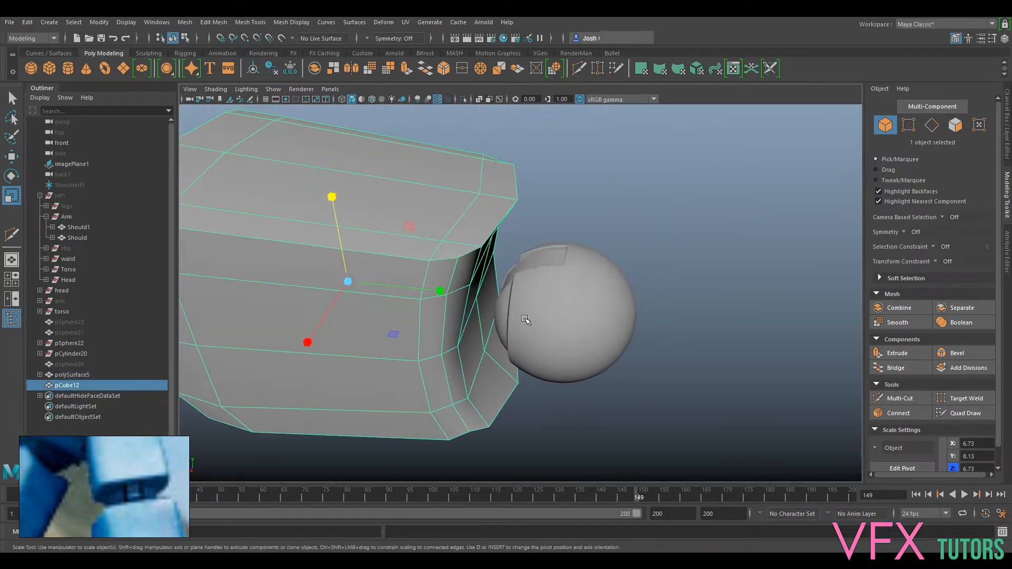
# - Isolate the disc inside the sphere with the finger block, examine the clearance between them, and show all objects again
pyautogui.click(540, 263)
pyautogui.click(780, 198)
pyautogui.click(554, 255)
pyautogui.keyDown('shift'); pyautogui.click(422, 266); pyautogui.keyUp('shift')
pyautogui.hotkey('ctrl', '1')
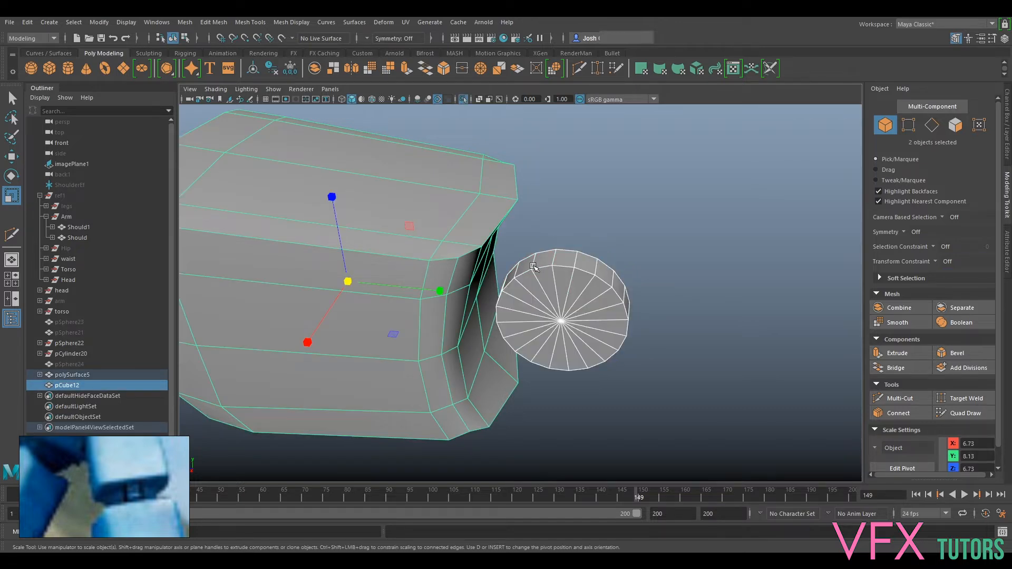
pyautogui.keyDown('alt'); pyautogui.moveTo(661, 290); pyautogui.dragTo(644, 253); pyautogui.keyUp('alt')
pyautogui.keyDown('alt'); pyautogui.moveTo(544, 362); pyautogui.dragTo(619, 342); pyautogui.keyUp('alt')
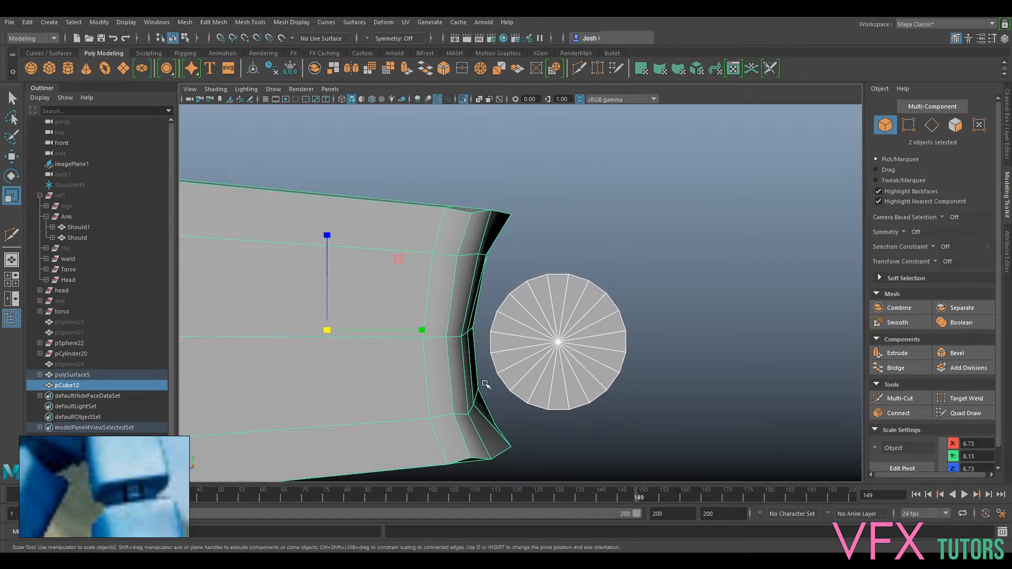
pyautogui.scroll(-5, 485, 385)
pyautogui.keyDown('alt'); pyautogui.moveTo(485, 385); pyautogui.dragTo(548, 314); pyautogui.keyUp('alt')
pyautogui.hotkey('ctrl', '1')
# - Examine the gap between the block's recess and the grooved sphere from several sides, comparing it with the reference joint
pyautogui.scroll(-5, 499, 352)
pyautogui.scroll(8, 499, 352)
pyautogui.keyDown('alt'); pyautogui.moveTo(653, 322); pyautogui.dragTo(544, 304, button='middle'); pyautogui.keyUp('alt')
pyautogui.scroll(4, 544, 305)
pyautogui.keyDown('alt'); pyautogui.moveTo(456, 328); pyautogui.dragTo(482, 309); pyautogui.keyUp('alt')
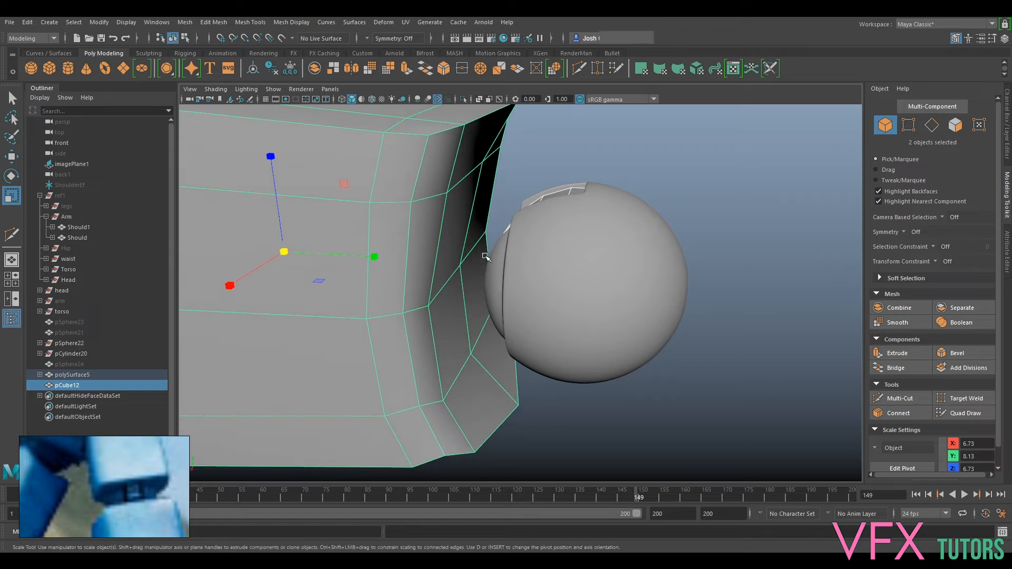
pyautogui.scroll(-4, 517, 328)
pyautogui.keyDown('alt'); pyautogui.moveTo(528, 213); pyautogui.dragTo(566, 272); pyautogui.keyUp('alt')
pyautogui.scroll(-4, 450, 316)
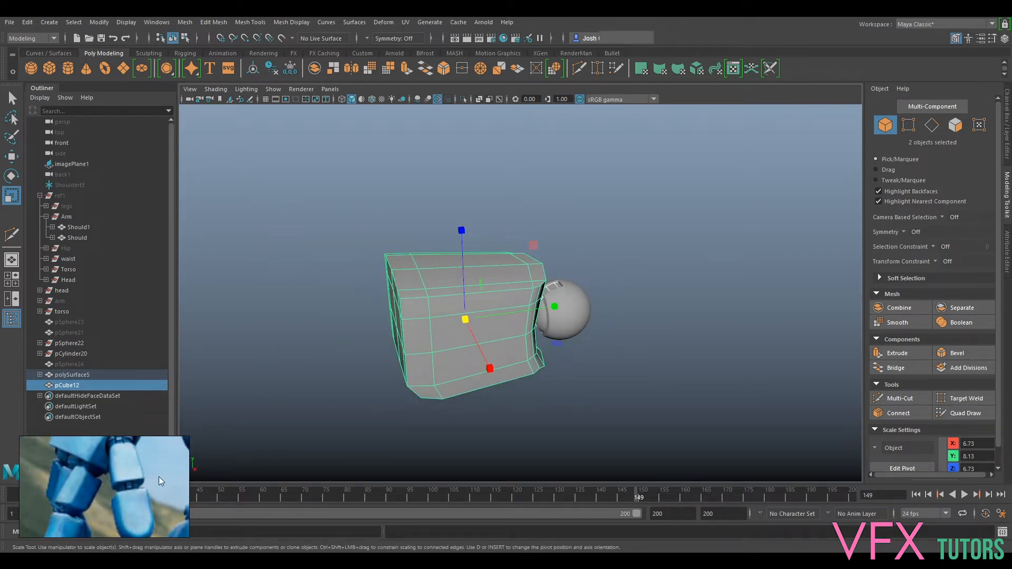
pyautogui.keyDown('alt'); pyautogui.moveTo(578, 315); pyautogui.dragTo(630, 298); pyautogui.keyUp('alt')
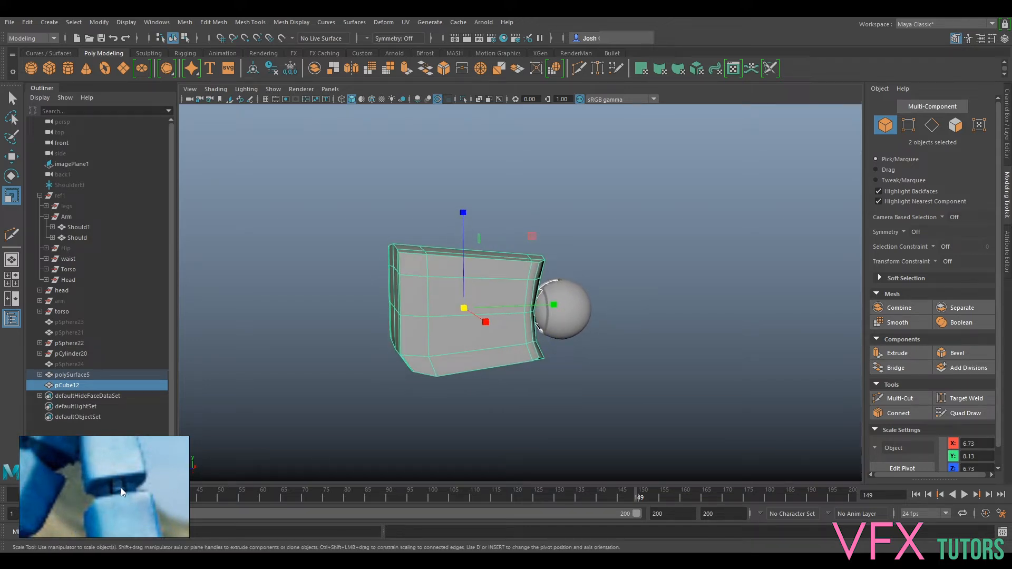
pyautogui.keyDown('alt'); pyautogui.moveTo(510, 294); pyautogui.dragTo(448, 332); pyautogui.keyUp('alt')
pyautogui.keyDown('alt'); pyautogui.moveTo(655, 291); pyautogui.dragTo(689, 296); pyautogui.keyUp('alt')
pyautogui.scroll(5, 618, 317)
pyautogui.keyDown('alt'); pyautogui.moveTo(333, 326); pyautogui.dragTo(416, 308); pyautogui.keyUp('alt')
pyautogui.scroll(-5, 451, 295)
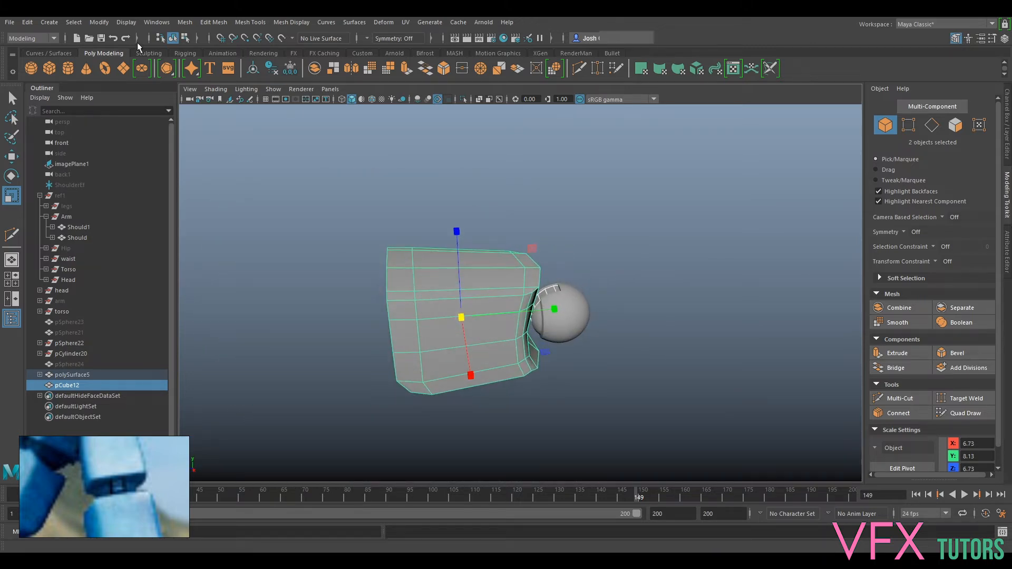
# - Create a polygon sphere and align it to the grooved joint sphere with a point constraint and an orient constraint
pyautogui.click(33, 68)
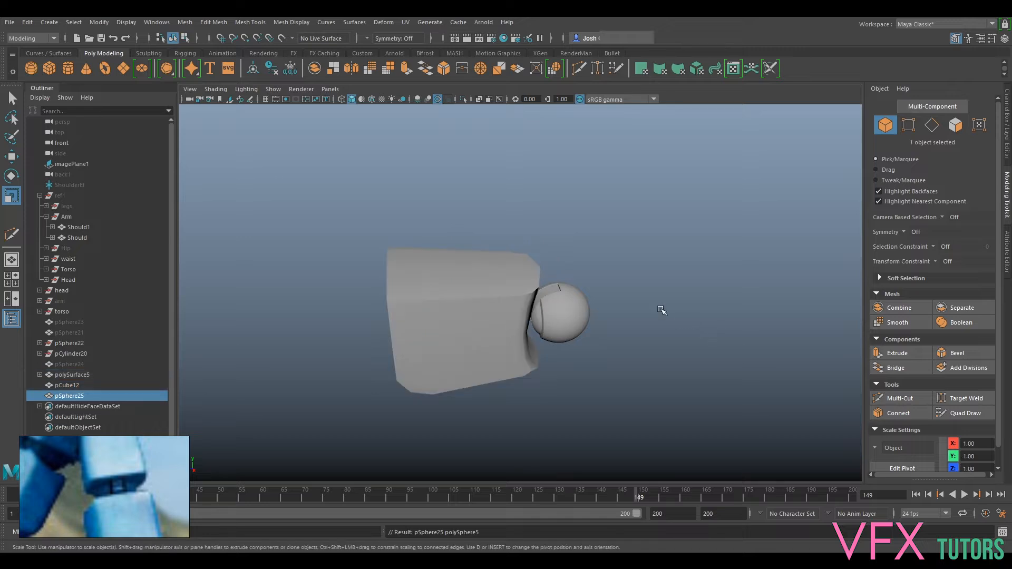
pyautogui.click(566, 322)
pyautogui.keyDown('ctrl'); pyautogui.click(78, 396); pyautogui.keyUp('ctrl')
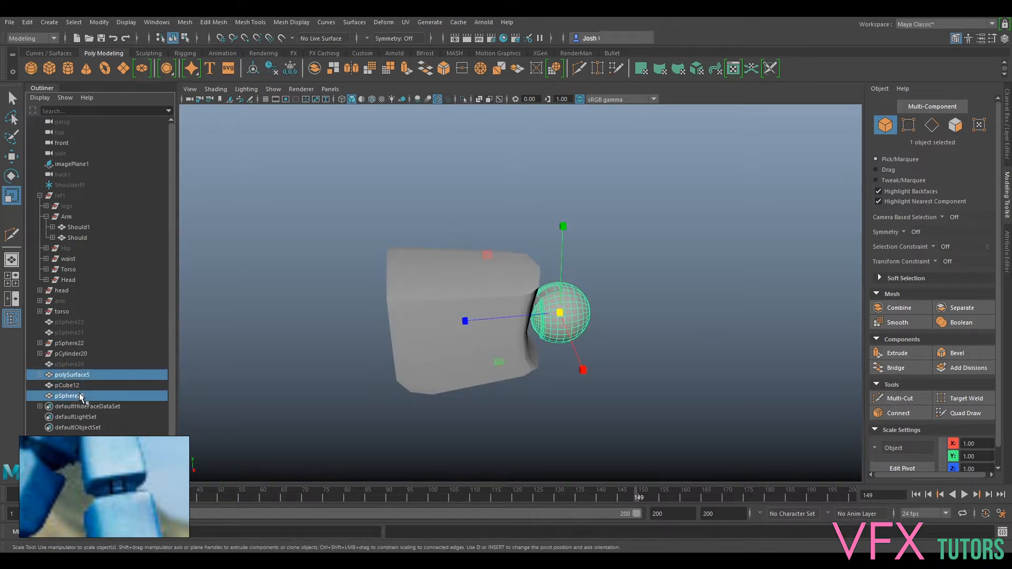
pyautogui.click(29, 38)
pyautogui.click(24, 60)
pyautogui.click(274, 23)
pyautogui.click(282, 59)
pyautogui.click(270, 22)
pyautogui.click(287, 71)
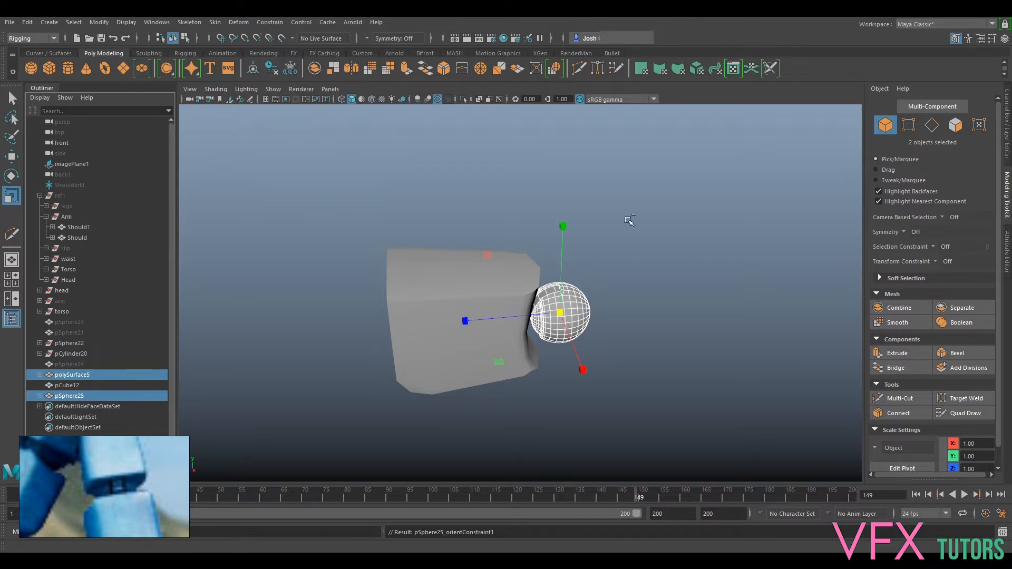
# - Delete the new sphere's point and orient constraints, keeping the sphere selected
pyautogui.click(69, 398)
pyautogui.click(39, 395)
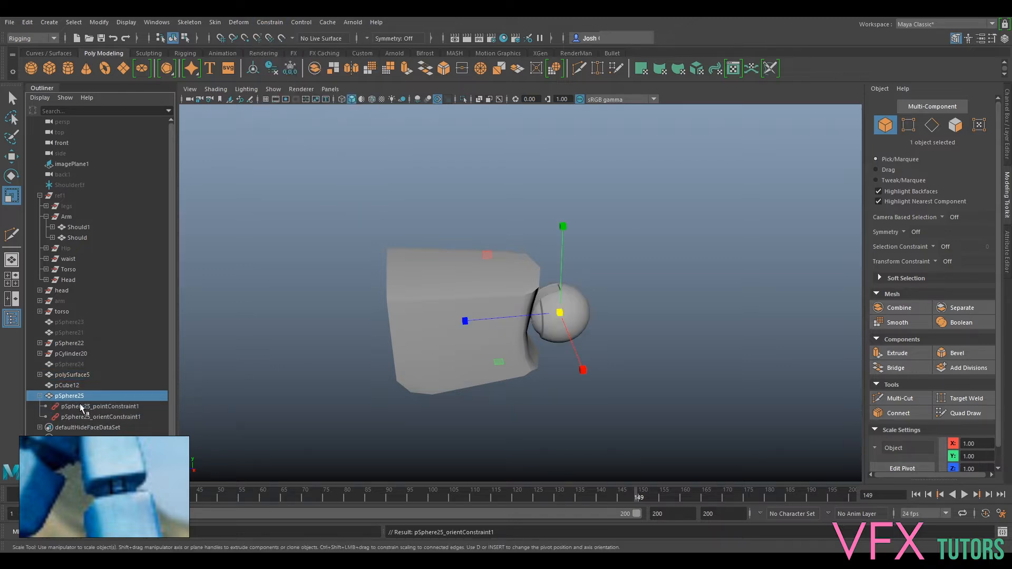
pyautogui.moveTo(84, 406); pyautogui.dragTo(85, 415)
pyautogui.click(79, 396)
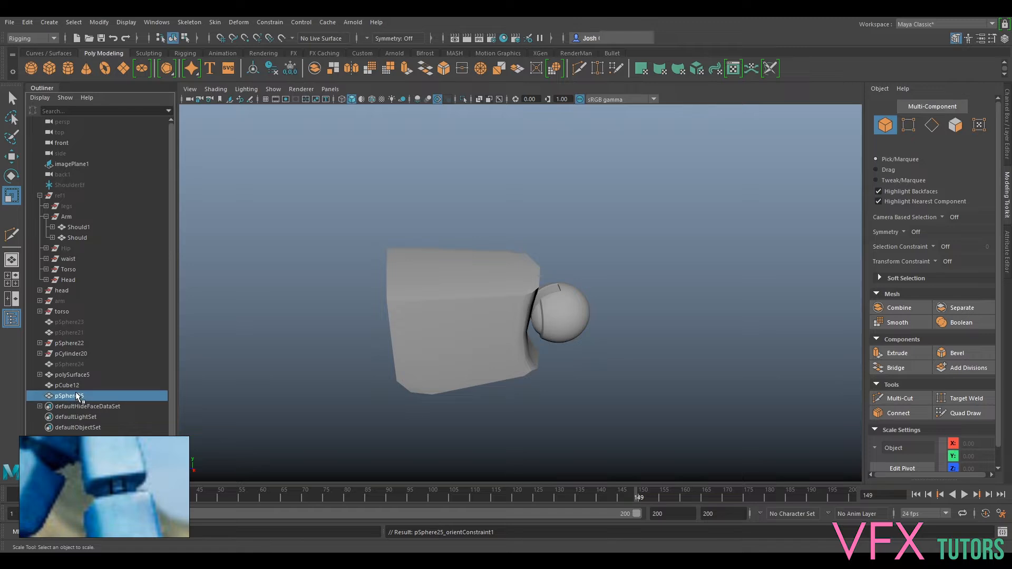
# - Move the new sphere along Z to the finger block's far end and scale it uniformly to about 2.16
pyautogui.press('w')
pyautogui.moveTo(494, 327); pyautogui.dragTo(392, 326)
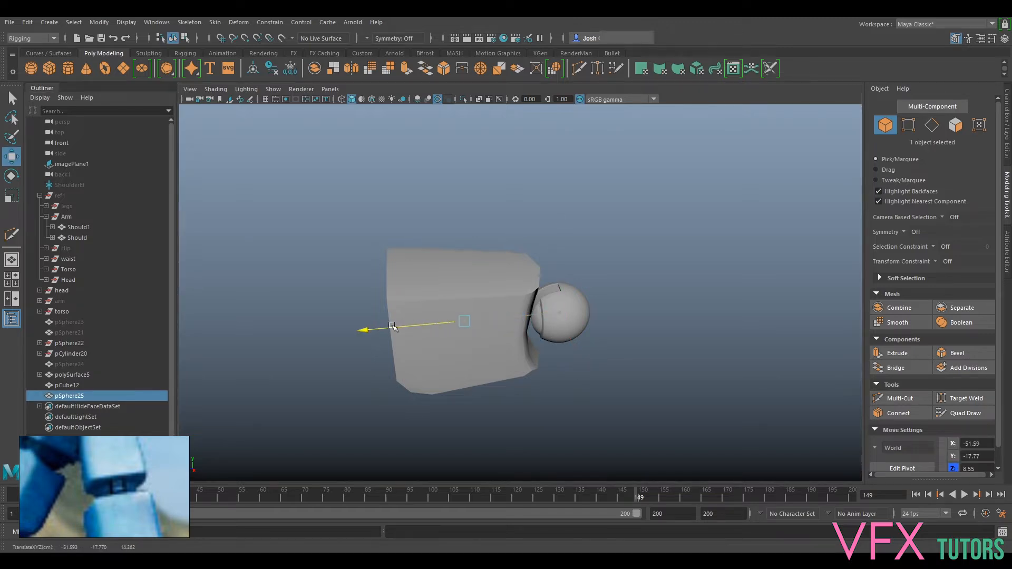
pyautogui.keyDown('alt'); pyautogui.moveTo(327, 365); pyautogui.dragTo(419, 343); pyautogui.keyUp('alt')
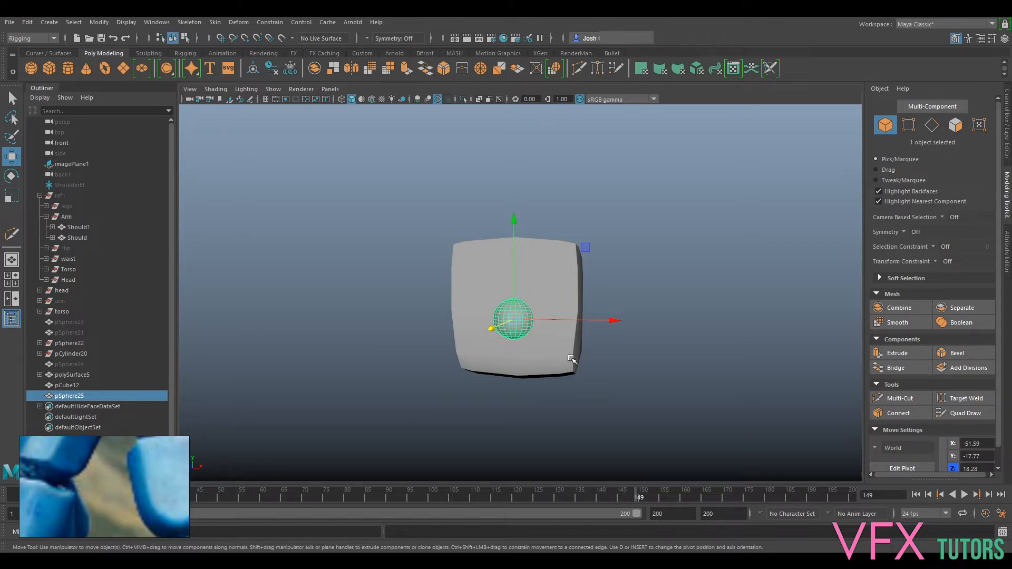
pyautogui.press('r')
pyautogui.moveTo(570, 359); pyautogui.dragTo(574, 337, button='middle')
pyautogui.keyDown('alt'); pyautogui.moveTo(673, 328); pyautogui.dragTo(692, 298); pyautogui.keyUp('alt')
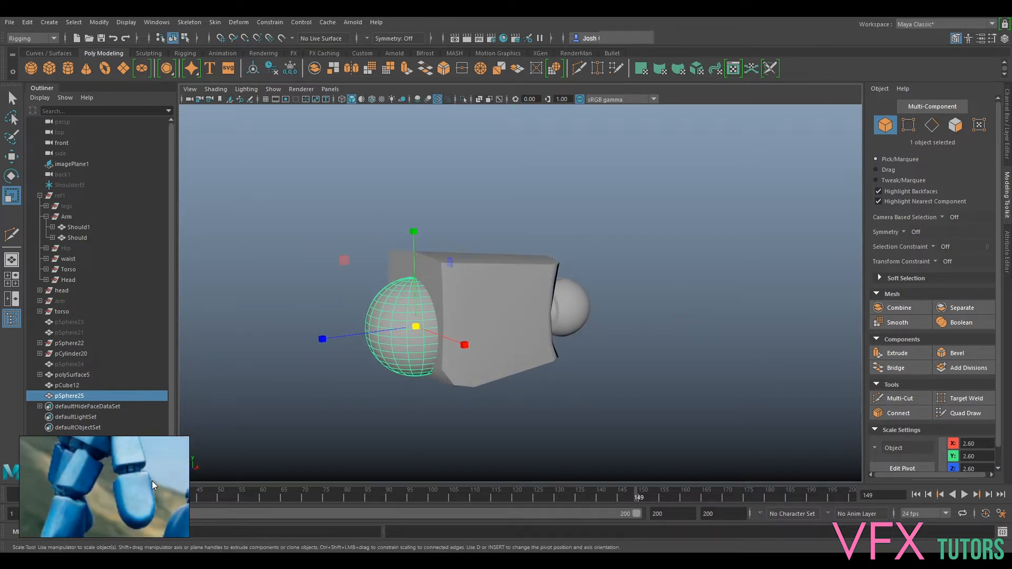
pyautogui.keyDown('alt'); pyautogui.moveTo(374, 364); pyautogui.dragTo(380, 315); pyautogui.keyUp('alt')
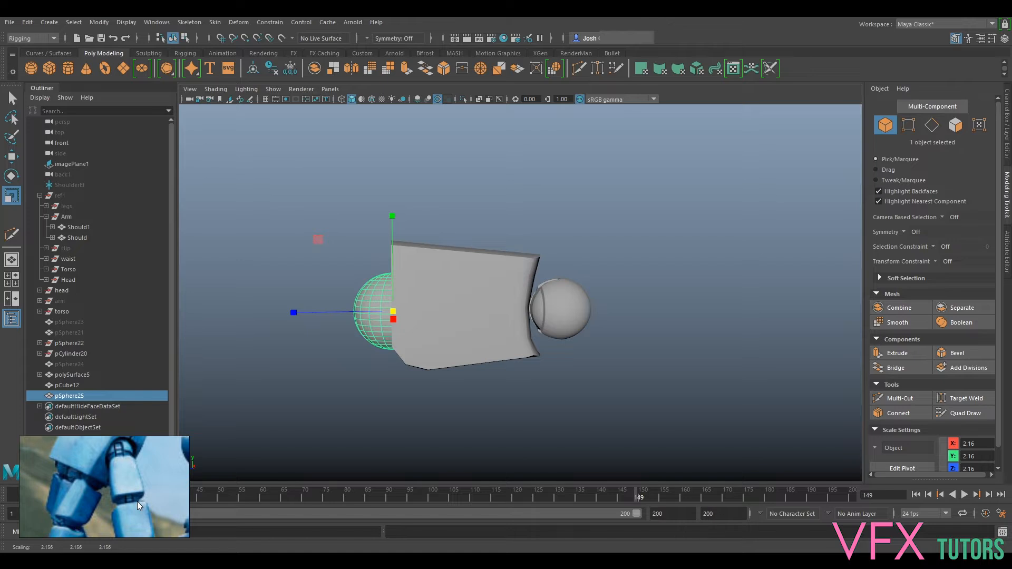
pyautogui.keyDown('alt'); pyautogui.moveTo(588, 318); pyautogui.dragTo(440, 382); pyautogui.keyUp('alt')
# - Collapse the ref1 group and unhide the arm group to see the finger block against the hand
pyautogui.click(498, 315)
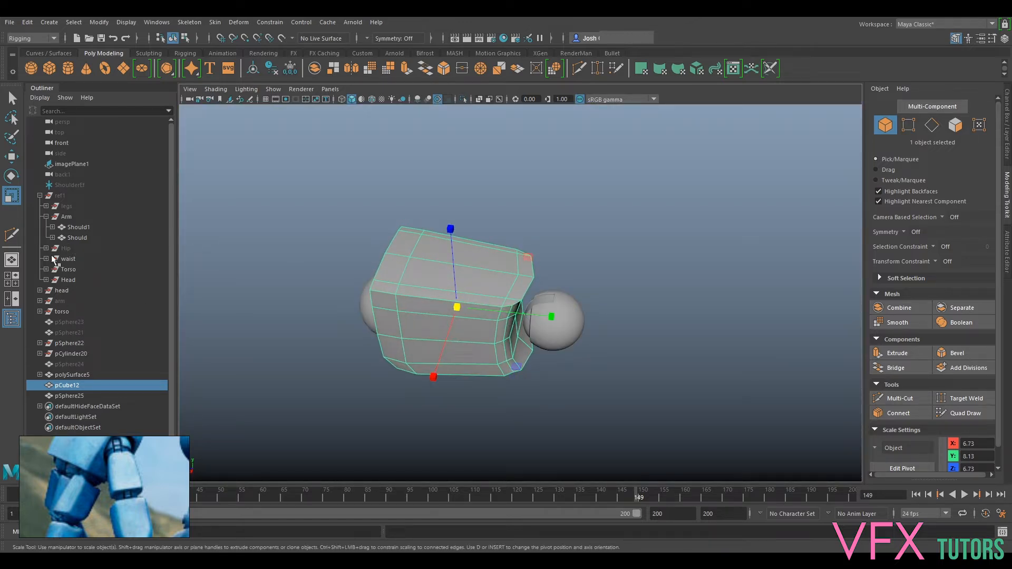
pyautogui.click(40, 195)
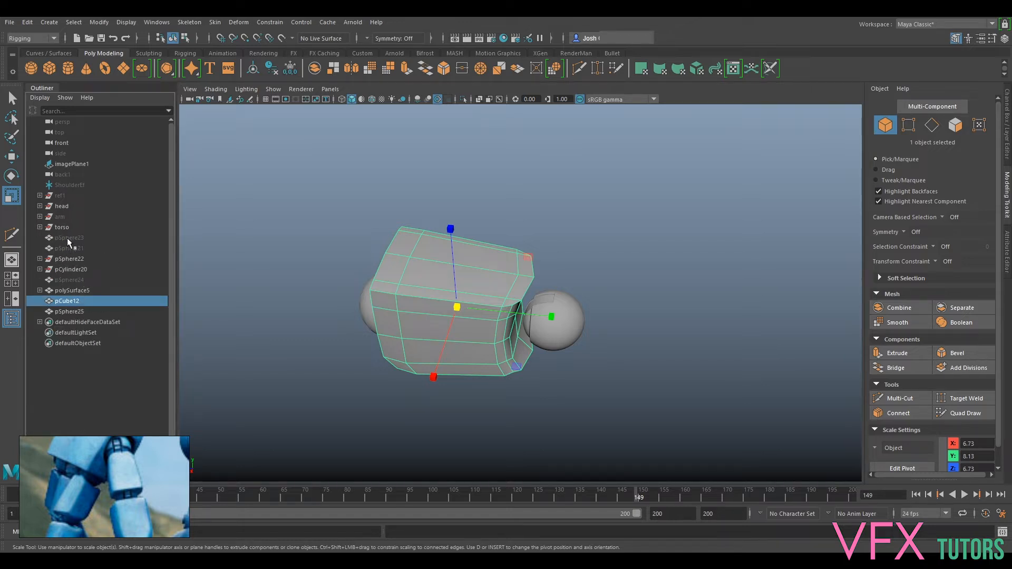
pyautogui.click(62, 216)
pyautogui.press('h')
pyautogui.keyDown('alt'); pyautogui.moveTo(655, 304); pyautogui.dragTo(780, 362); pyautogui.keyUp('alt')
pyautogui.scroll(4, 600, 354)
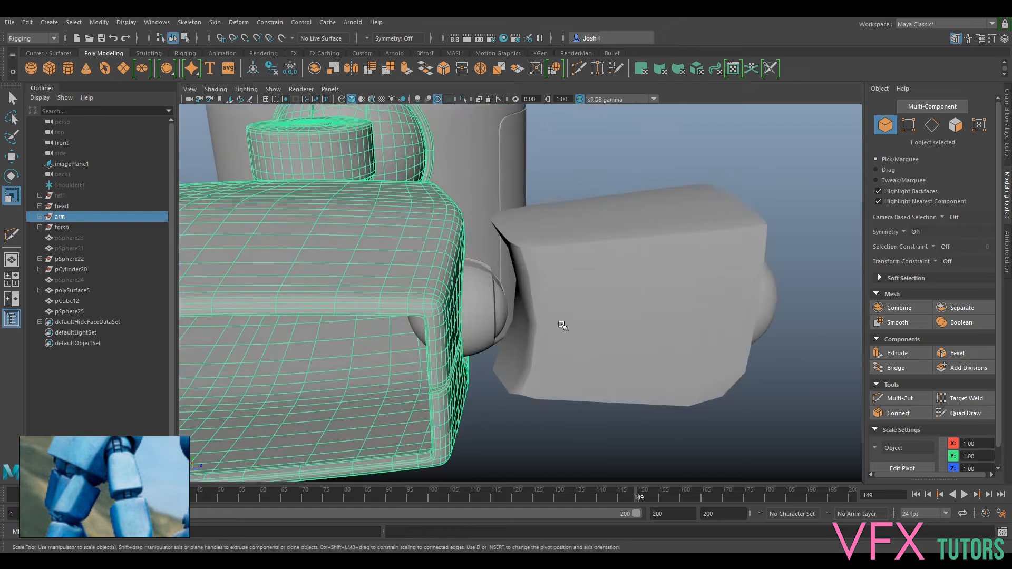
# - Turn on smooth preview for the finger block and check how it sits around the grooved sphere
pyautogui.click(562, 325)
pyautogui.press('3')
pyautogui.keyDown('alt'); pyautogui.moveTo(565, 328); pyautogui.dragTo(644, 346); pyautogui.keyUp('alt')
pyautogui.click(480, 318)
pyautogui.keyDown('alt'); pyautogui.moveTo(480, 317); pyautogui.dragTo(493, 341); pyautogui.keyUp('alt')
pyautogui.moveTo(475, 304); pyautogui.dragTo(525, 330)
pyautogui.keyDown('alt'); pyautogui.moveTo(665, 321); pyautogui.dragTo(602, 314, button='middle'); pyautogui.keyUp('alt')
# - Narrow the finger block and scale it down to about 6.10, 7.37 and 5.51
pyautogui.click(601, 314)
pyautogui.moveTo(563, 296); pyautogui.dragTo(562, 273)
pyautogui.scroll(-5, 591, 297)
pyautogui.keyDown('alt'); pyautogui.moveTo(648, 296); pyautogui.dragTo(627, 318); pyautogui.keyUp('alt')
pyautogui.moveTo(545, 288); pyautogui.dragTo(549, 338)
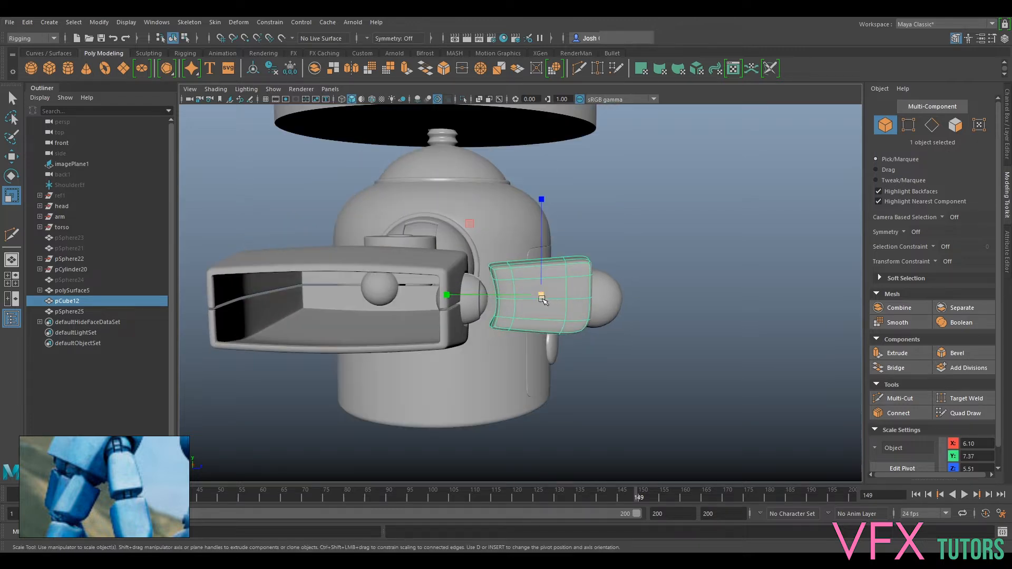
# - Move the finger block along Z to about 13.97, closer to the grooved sphere, and check the fit
pyautogui.scroll(5, 545, 340)
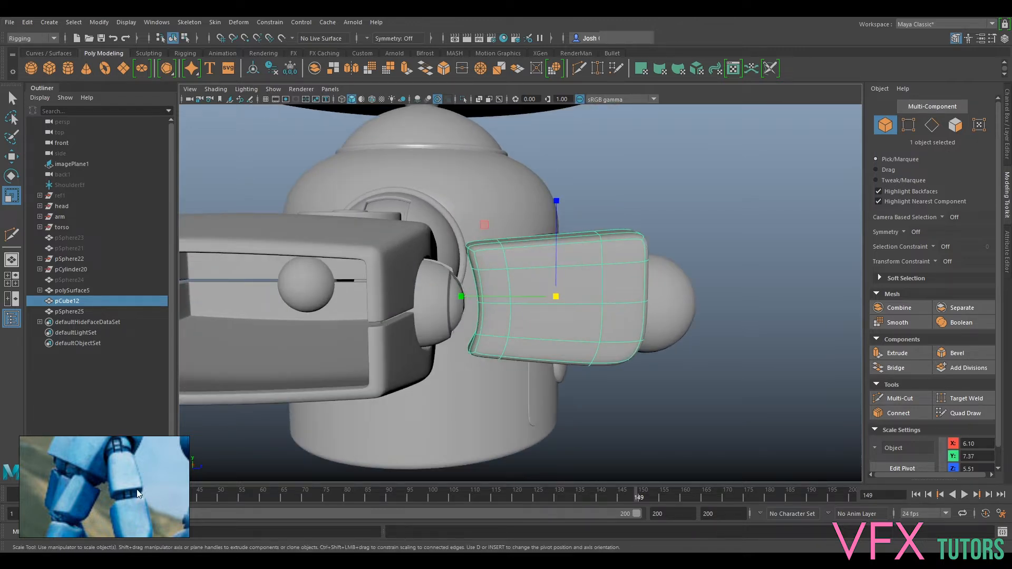
pyautogui.press('w')
pyautogui.moveTo(589, 295); pyautogui.dragTo(578, 299)
pyautogui.moveTo(703, 337)
pyautogui.keyDown('alt'); pyautogui.mouseDown()
pyautogui.moveTo(675, 311)
pyautogui.moveTo(696, 288)
pyautogui.moveTo(705, 328)
pyautogui.mouseUp(); pyautogui.keyUp('alt')
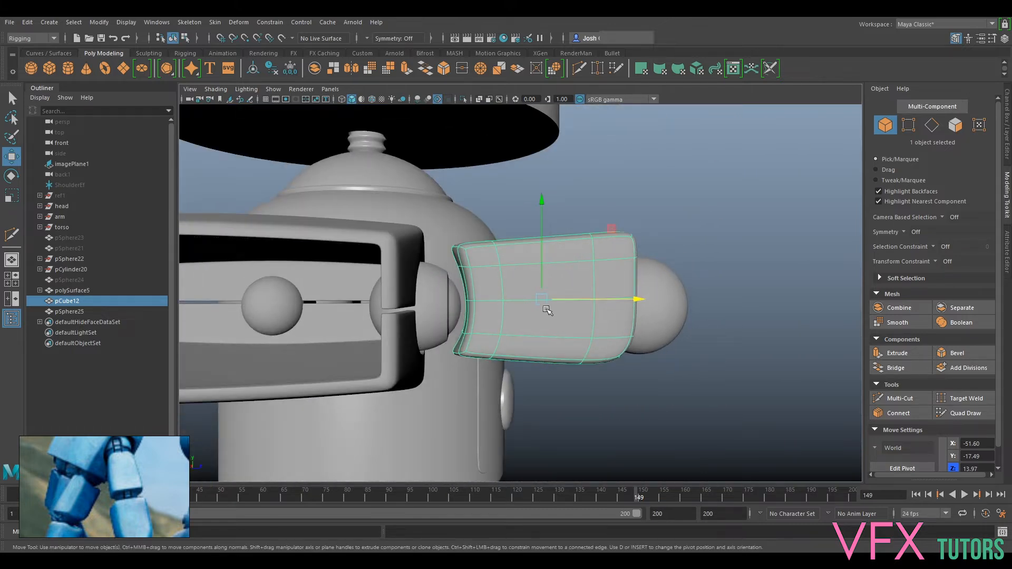
pyautogui.click(447, 311)
pyautogui.moveTo(449, 306); pyautogui.dragTo(467, 346)
pyautogui.click(695, 315)
pyautogui.keyDown('alt'); pyautogui.moveTo(695, 315); pyautogui.dragTo(580, 305); pyautogui.keyUp('alt')
pyautogui.click(579, 303)
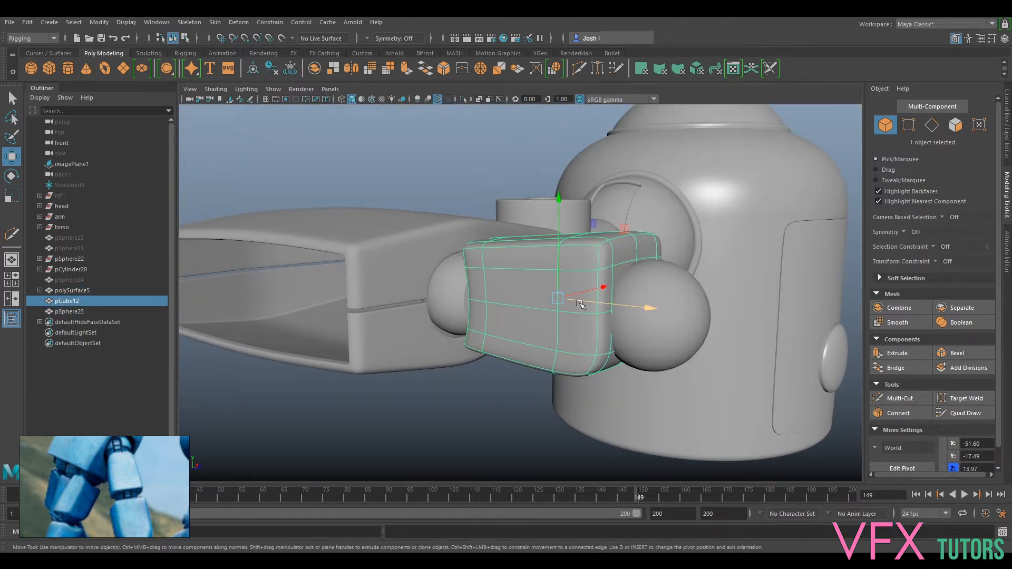
# - Scale the end sphere to about 2.01 and move it into the finger block along Z to about 17.28
pyautogui.click(675, 300)
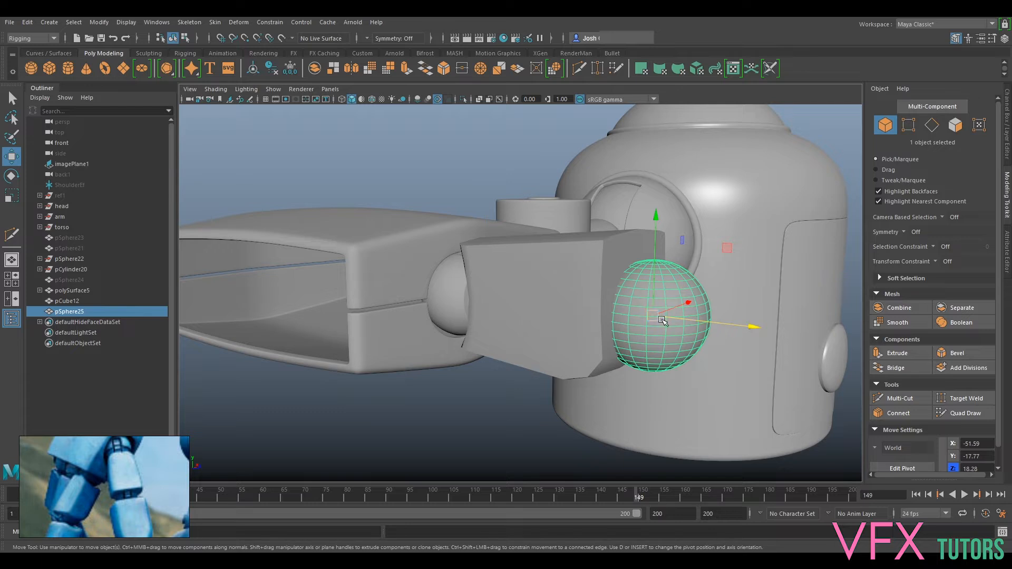
pyautogui.keyDown('alt'); pyautogui.moveTo(662, 321); pyautogui.dragTo(636, 341); pyautogui.keyUp('alt')
pyautogui.press('r')
pyautogui.press('w')
pyautogui.press('r')
pyautogui.press('w')
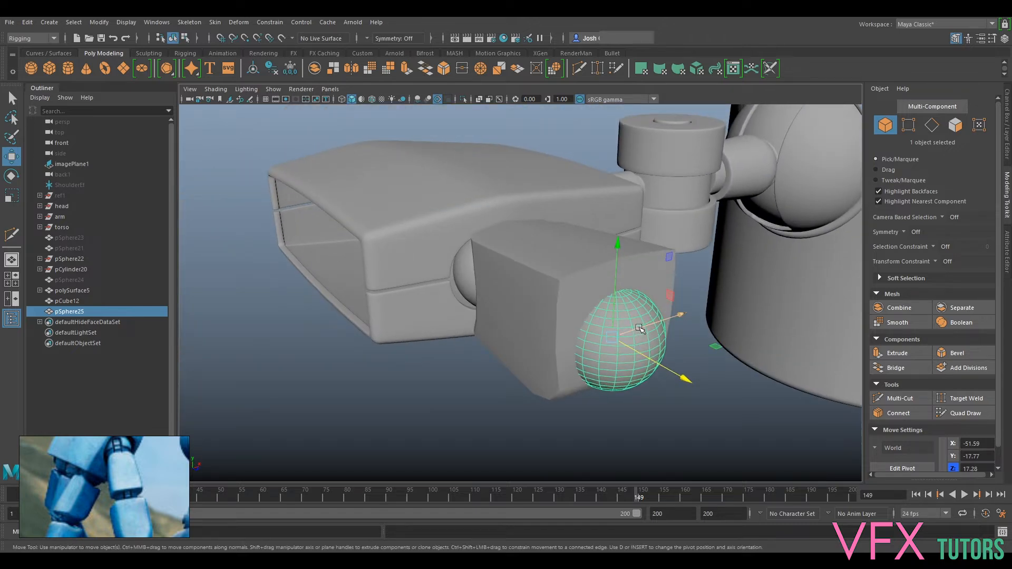
pyautogui.keyDown('alt'); pyautogui.moveTo(603, 328); pyautogui.dragTo(390, 416); pyautogui.keyUp('alt')
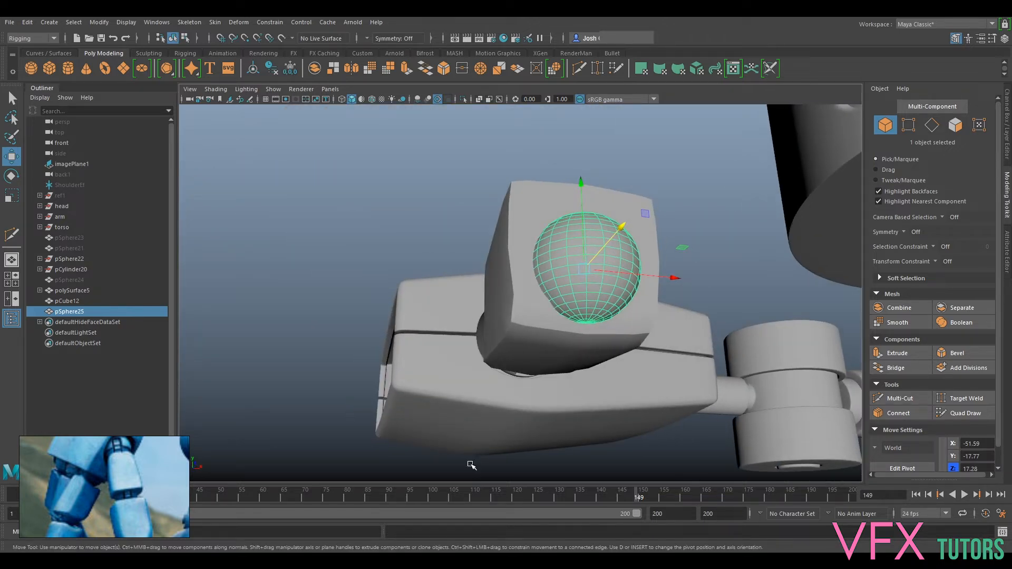
pyautogui.keyDown('alt'); pyautogui.moveTo(594, 319); pyautogui.dragTo(440, 332); pyautogui.keyUp('alt')
pyautogui.keyDown('alt'); pyautogui.moveTo(701, 331); pyautogui.dragTo(661, 307); pyautogui.keyUp('alt')
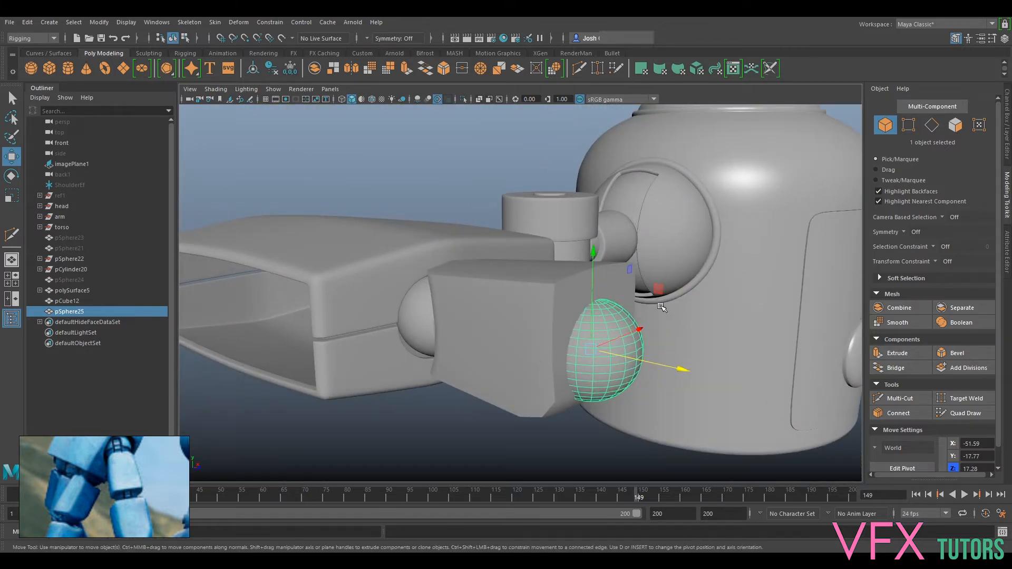
# - Rotate the end sphere to exactly 90 degrees about X so its pole faces along the finger
pyautogui.click(542, 310)
pyautogui.keyDown('alt'); pyautogui.moveTo(656, 364); pyautogui.dragTo(646, 386); pyautogui.keyUp('alt')
pyautogui.click(614, 302)
pyautogui.press('e')
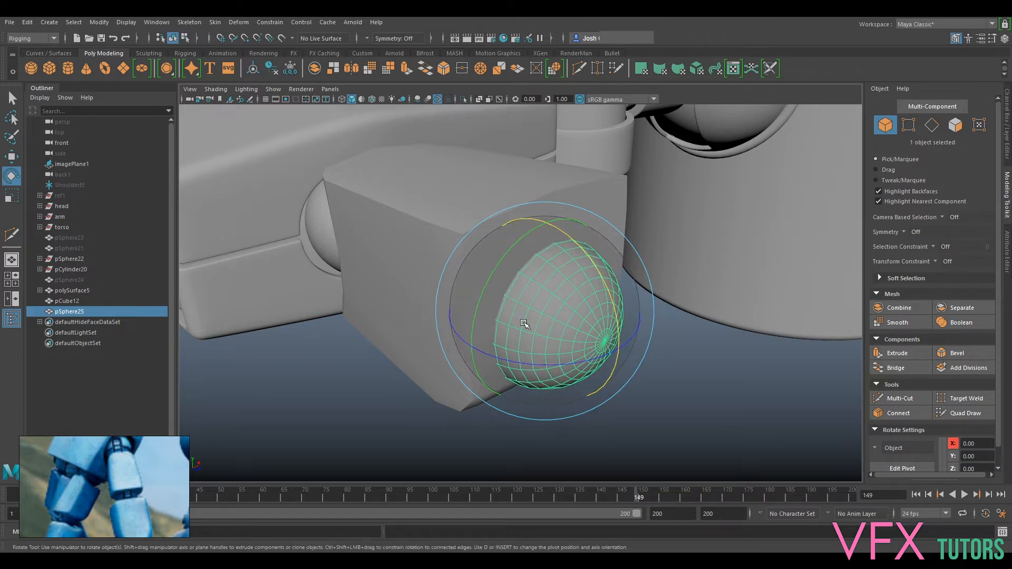
pyautogui.click(1006, 144)
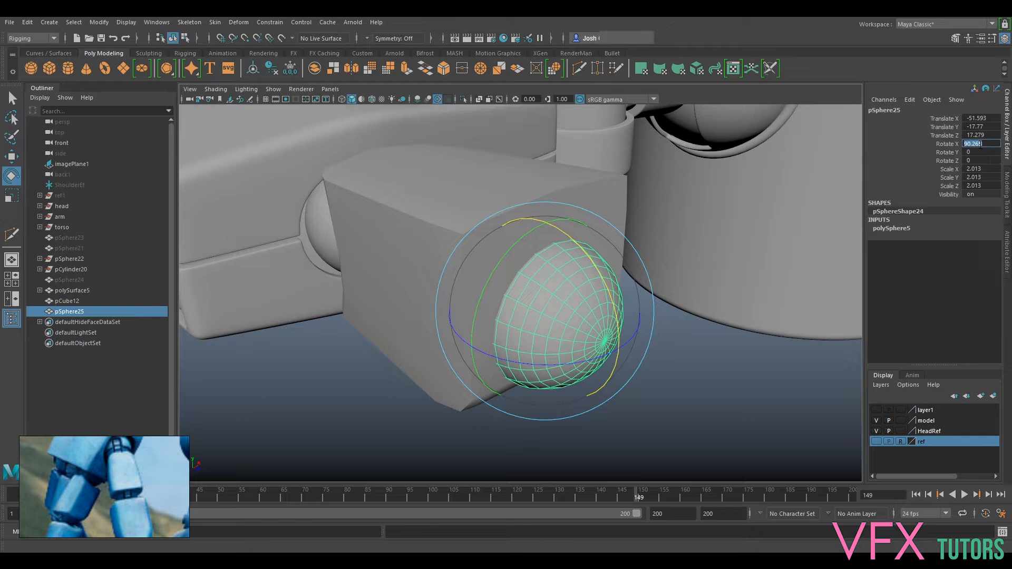
pyautogui.keyDown('alt'); pyautogui.moveTo(684, 267); pyautogui.dragTo(618, 294); pyautogui.keyUp('alt')
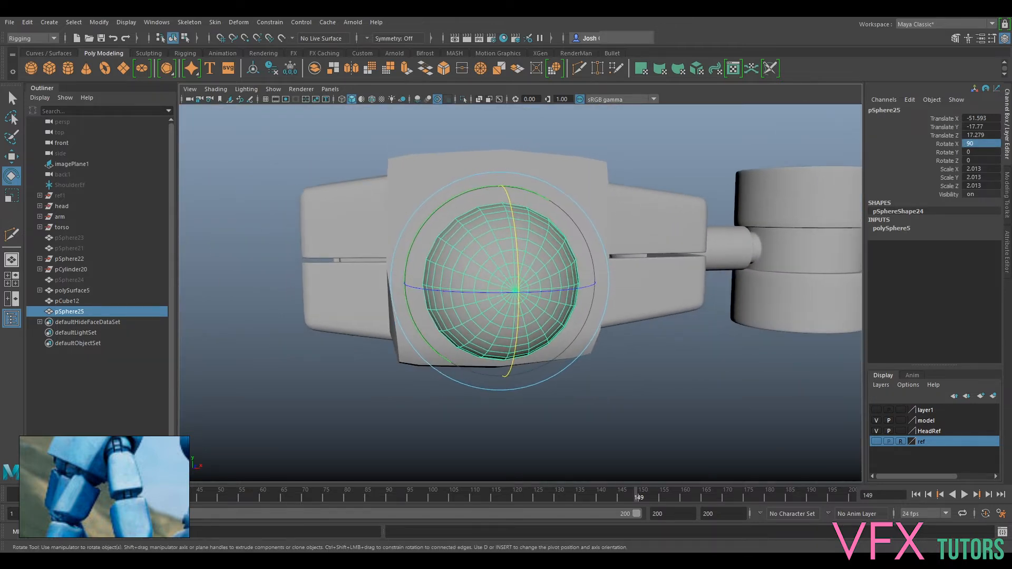
# - Set the end sphere's axis and height subdivisions to 16 each
pyautogui.click(1005, 256)
pyautogui.click(887, 107)
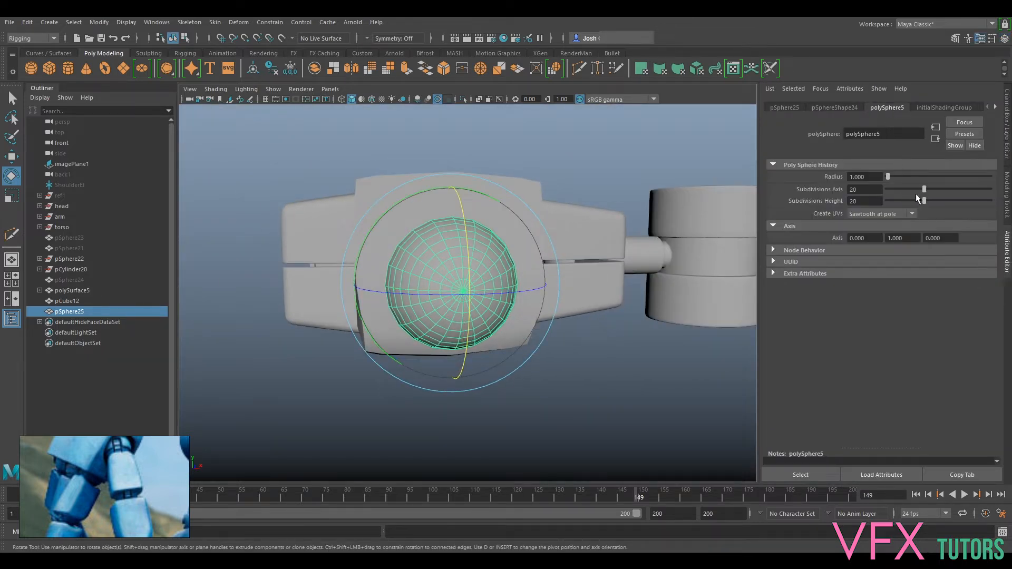
pyautogui.click(917, 190)
pyautogui.moveTo(917, 190); pyautogui.dragTo(915, 191)
pyautogui.click(915, 201)
pyautogui.keyDown('alt'); pyautogui.moveTo(358, 196); pyautogui.dragTo(433, 199); pyautogui.keyUp('alt')
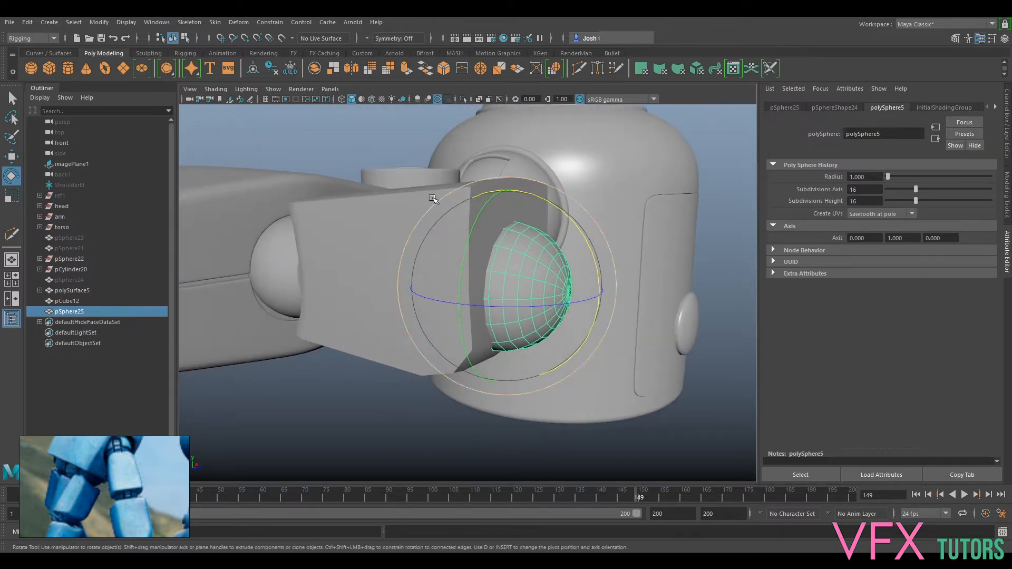
# - Apply a mesh Smooth to the finger block to round its edges
pyautogui.click(372, 215)
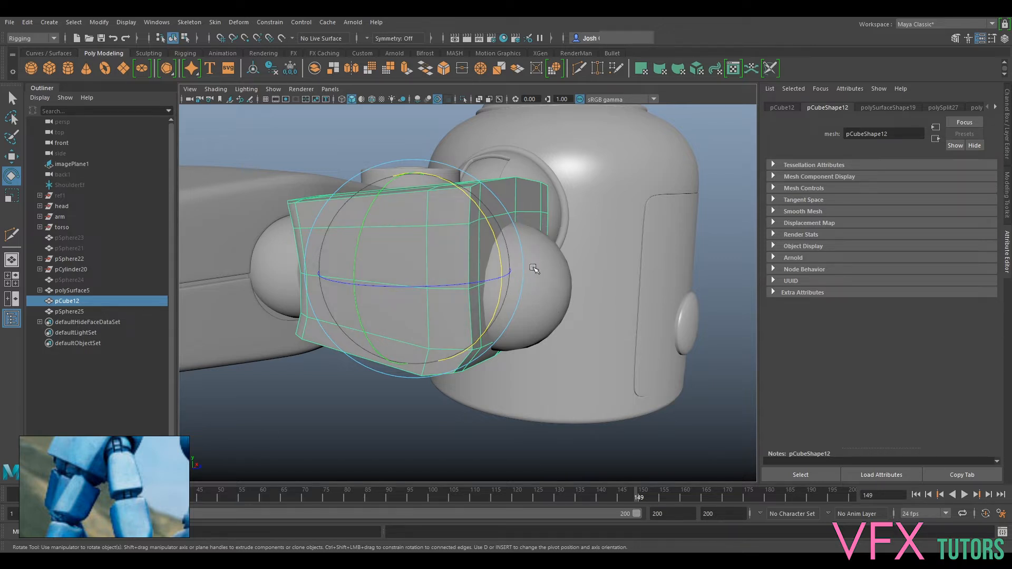
pyautogui.keyDown('alt'); pyautogui.moveTo(531, 212); pyautogui.dragTo(290, 301); pyautogui.keyUp('alt')
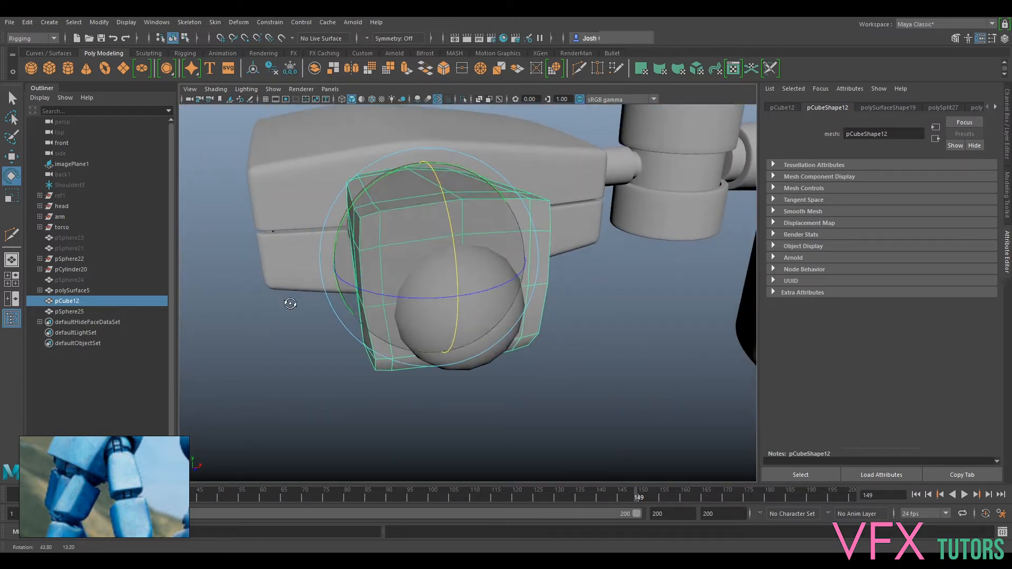
pyautogui.click(31, 38)
pyautogui.click(29, 48)
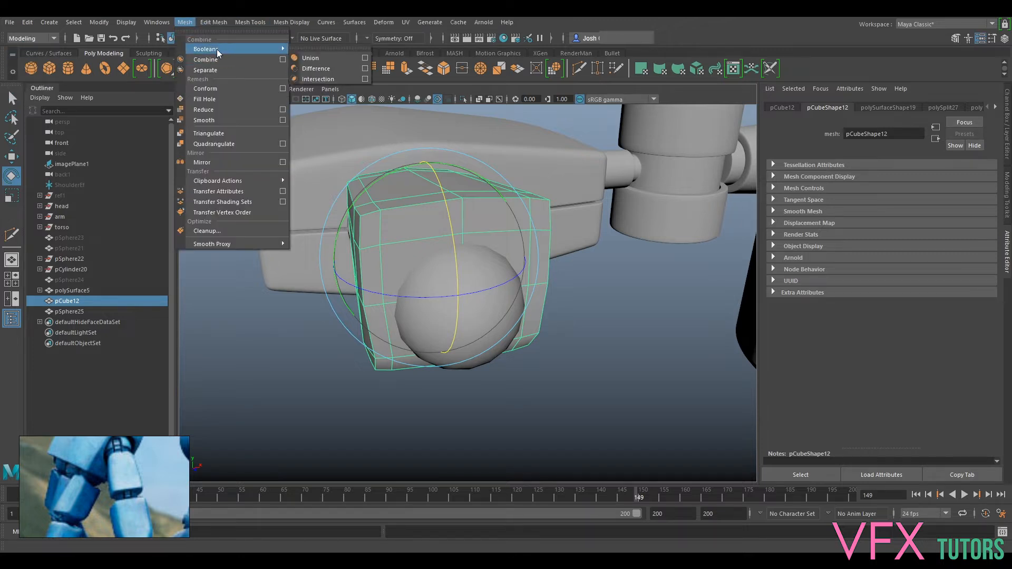
pyautogui.click(218, 58)
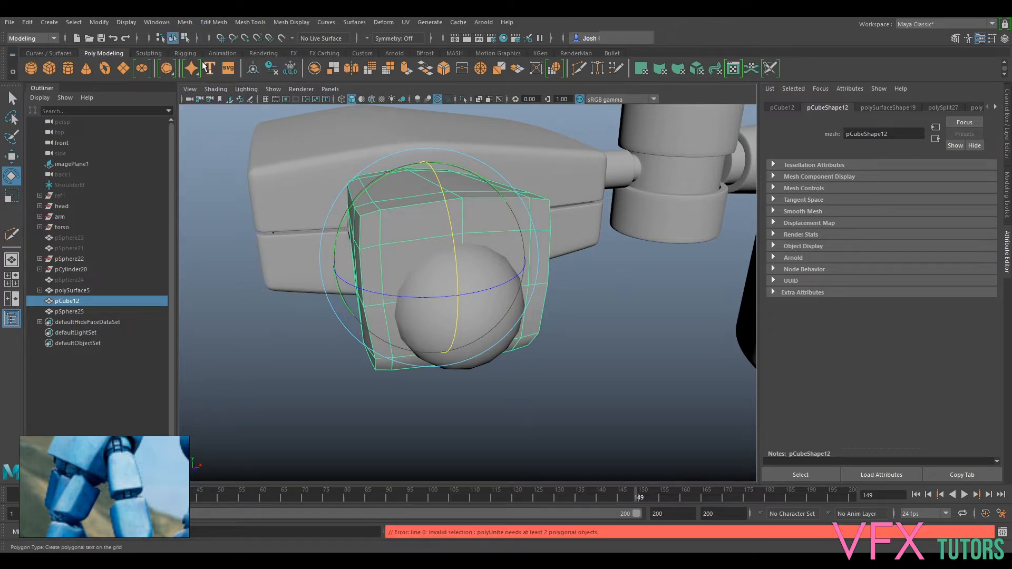
pyautogui.click(211, 124)
# - Apply a mesh Smooth to the end sphere
pyautogui.keyDown('alt'); pyautogui.moveTo(502, 263); pyautogui.dragTo(461, 269); pyautogui.keyUp('alt')
pyautogui.click(464, 274)
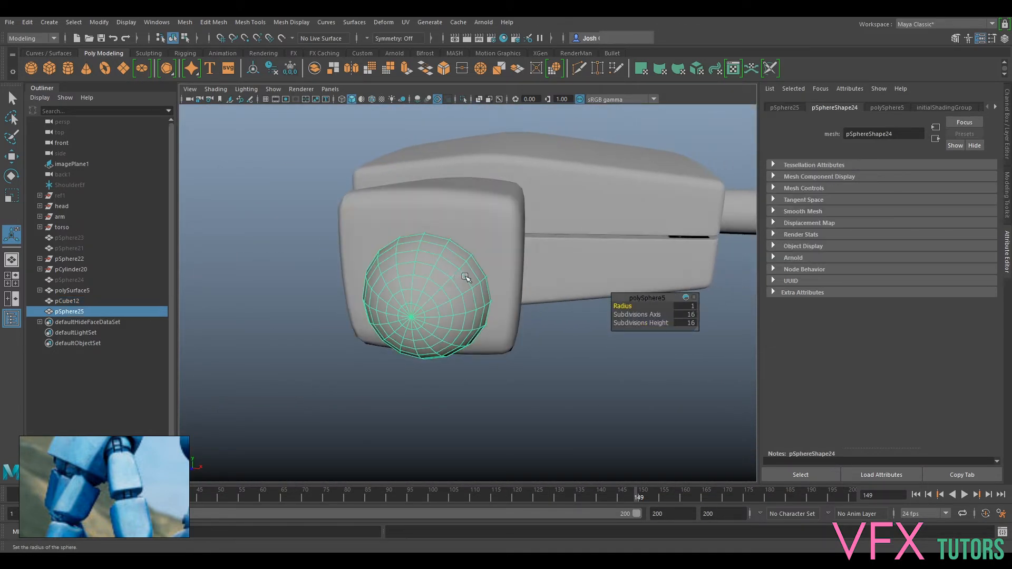
pyautogui.click(189, 23)
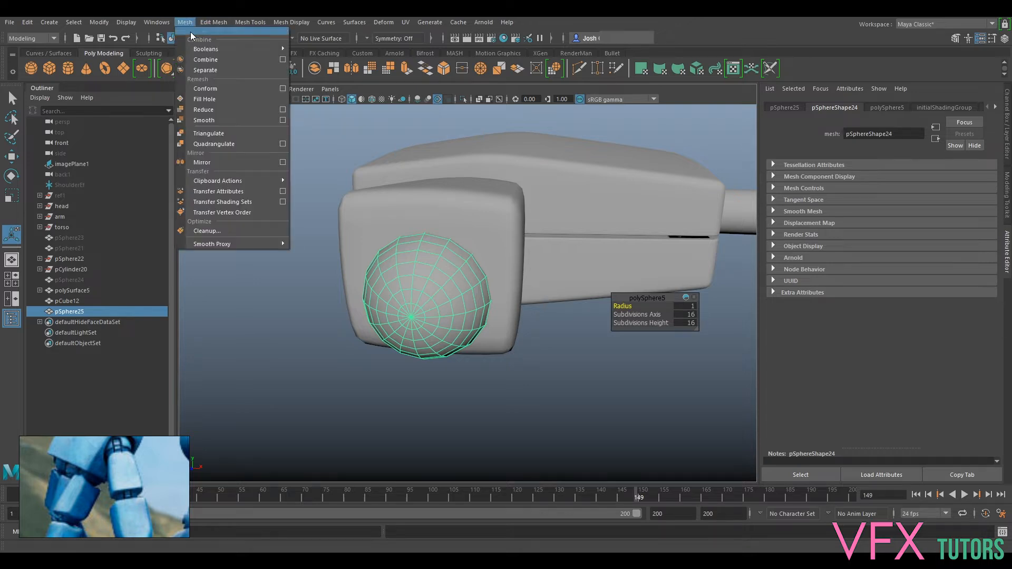
pyautogui.click(222, 119)
pyautogui.keyDown('alt'); pyautogui.moveTo(464, 211); pyautogui.dragTo(502, 233); pyautogui.keyUp('alt')
# - Move the smoothed end sphere along Z deeper into the finger block's end
pyautogui.click(565, 255)
pyautogui.keyDown('alt'); pyautogui.moveTo(589, 224); pyautogui.dragTo(535, 219, button='middle'); pyautogui.keyUp('alt')
pyautogui.keyDown('alt'); pyautogui.moveTo(535, 219); pyautogui.dragTo(528, 241, button='right'); pyautogui.keyUp('alt')
pyautogui.press('w')
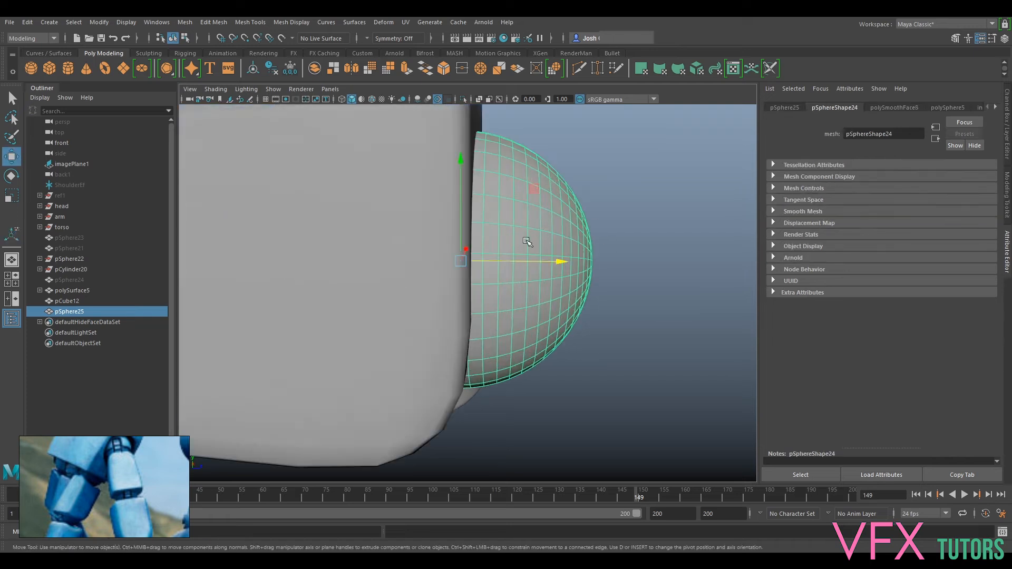
pyautogui.moveTo(504, 262); pyautogui.dragTo(470, 262)
pyautogui.keyDown('alt'); pyautogui.moveTo(526, 259); pyautogui.dragTo(508, 261, button='right'); pyautogui.keyUp('alt')
pyautogui.keyDown('alt'); pyautogui.moveTo(509, 261); pyautogui.dragTo(487, 311); pyautogui.keyUp('alt')
# - Scale the end sphere up uniformly to about 2.1 and check its size against the finger block
pyautogui.press('r')
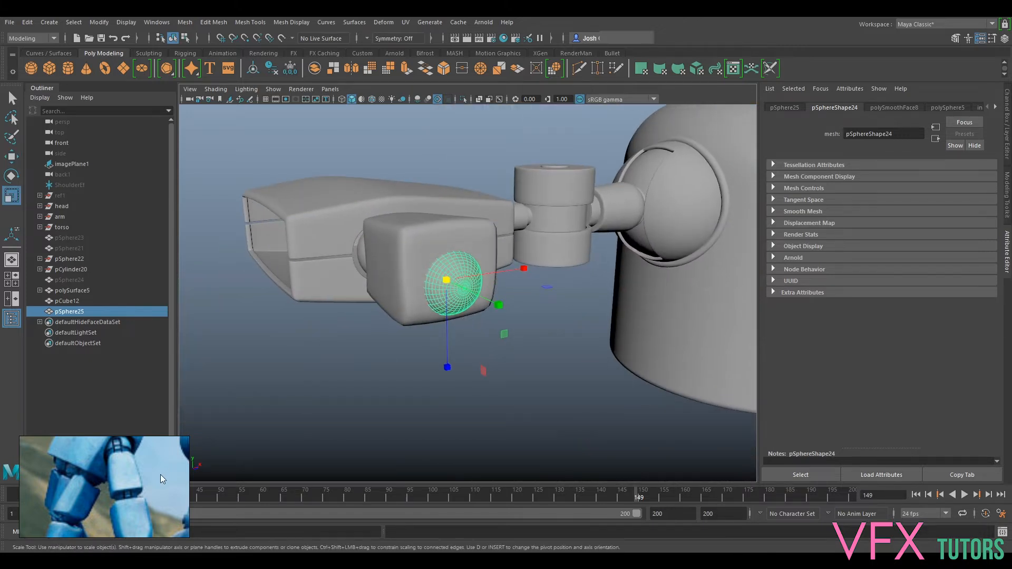
pyautogui.moveTo(447, 279); pyautogui.dragTo(449, 280)
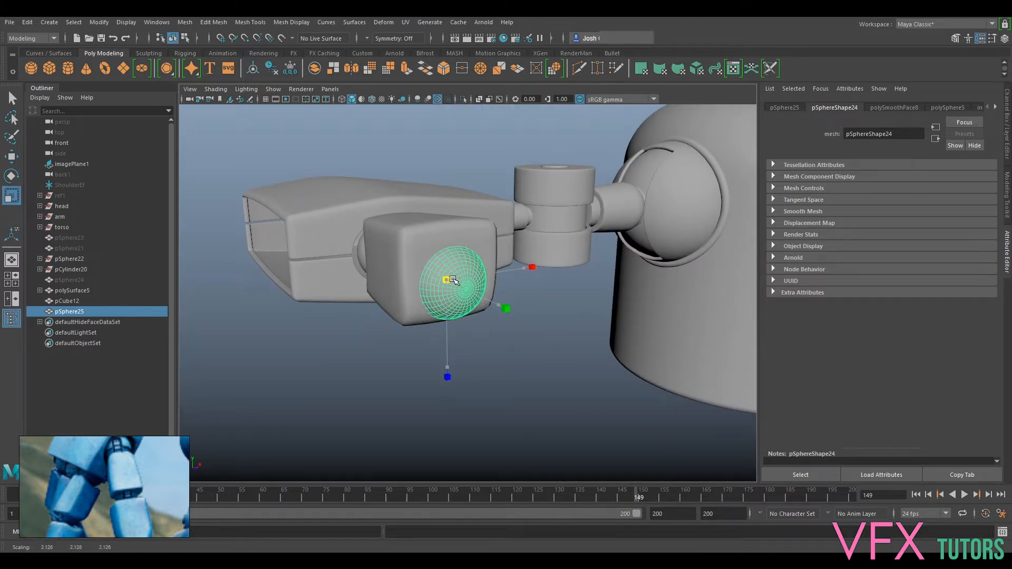
pyautogui.keyDown('alt'); pyautogui.moveTo(457, 283); pyautogui.dragTo(422, 237); pyautogui.keyUp('alt')
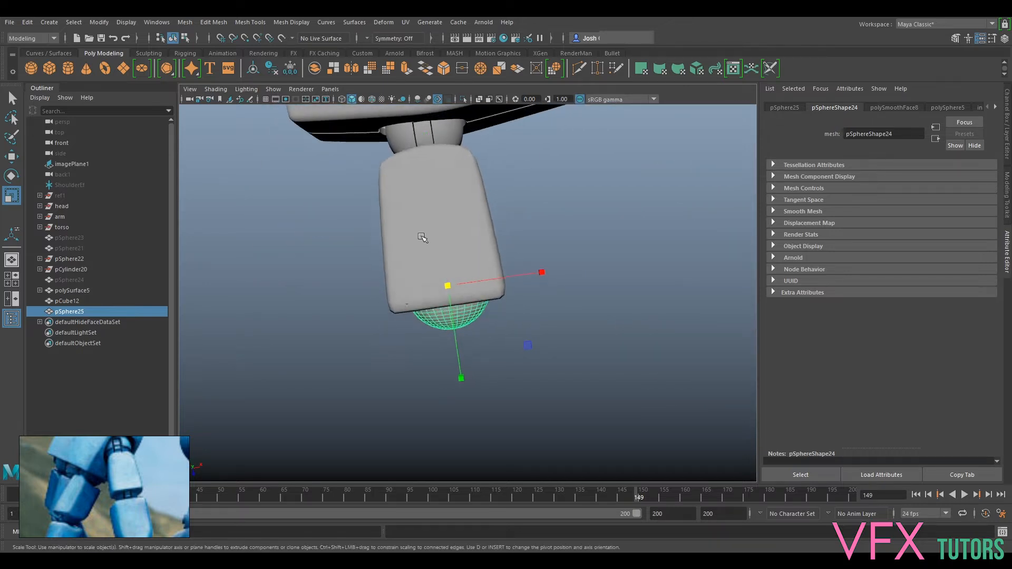
# - Compare the fit of the end sphere in the finger block with the reference image from several angles
pyautogui.click(422, 238)
pyautogui.keyDown('alt'); pyautogui.moveTo(519, 222); pyautogui.dragTo(187, 406); pyautogui.keyUp('alt')
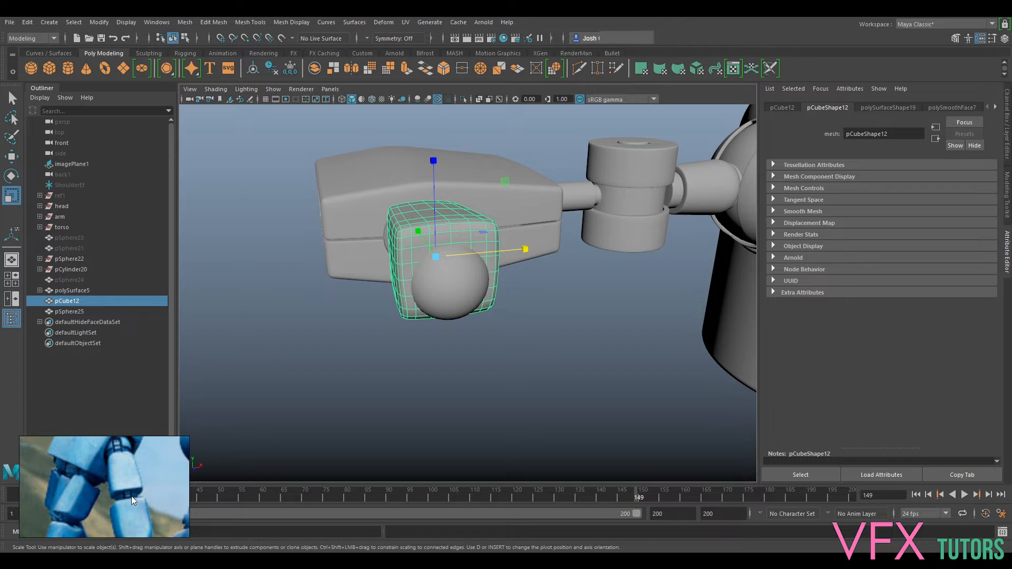
pyautogui.click(446, 301)
pyautogui.keyDown('alt'); pyautogui.moveTo(445, 301); pyautogui.dragTo(522, 332); pyautogui.keyUp('alt')
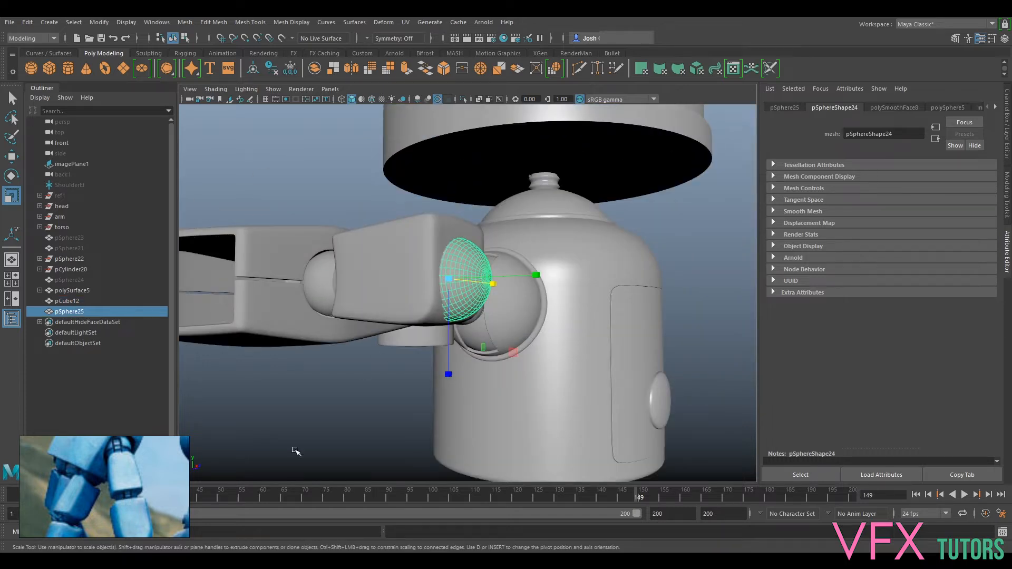
pyautogui.keyDown('alt'); pyautogui.moveTo(582, 312); pyautogui.dragTo(445, 312); pyautogui.keyUp('alt')
pyautogui.press('w')
pyautogui.moveTo(446, 247); pyautogui.dragTo(492, 298)
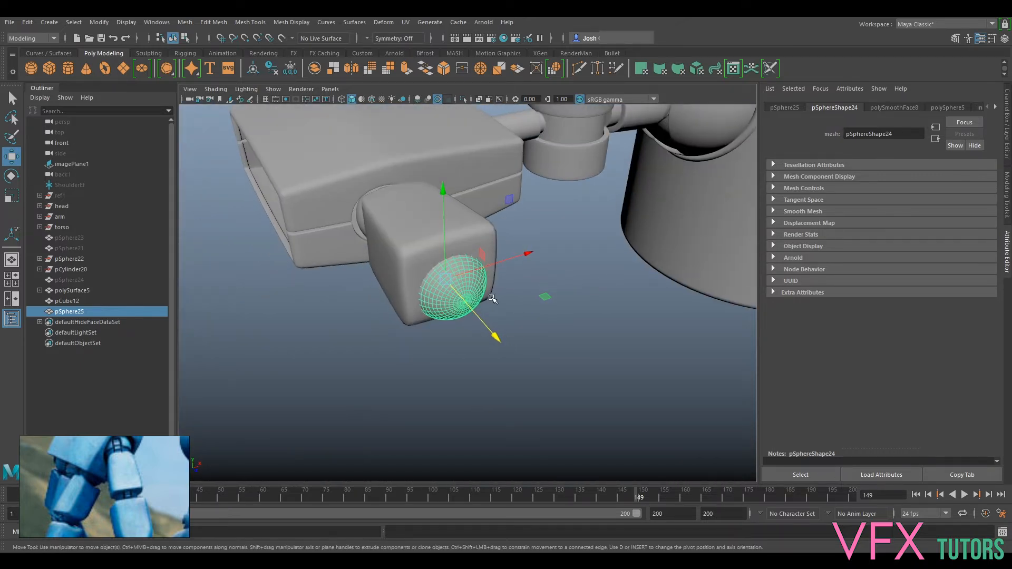
pyautogui.click(398, 262)
pyautogui.keyDown('alt'); pyautogui.moveTo(398, 262); pyautogui.dragTo(521, 294); pyautogui.keyUp('alt')
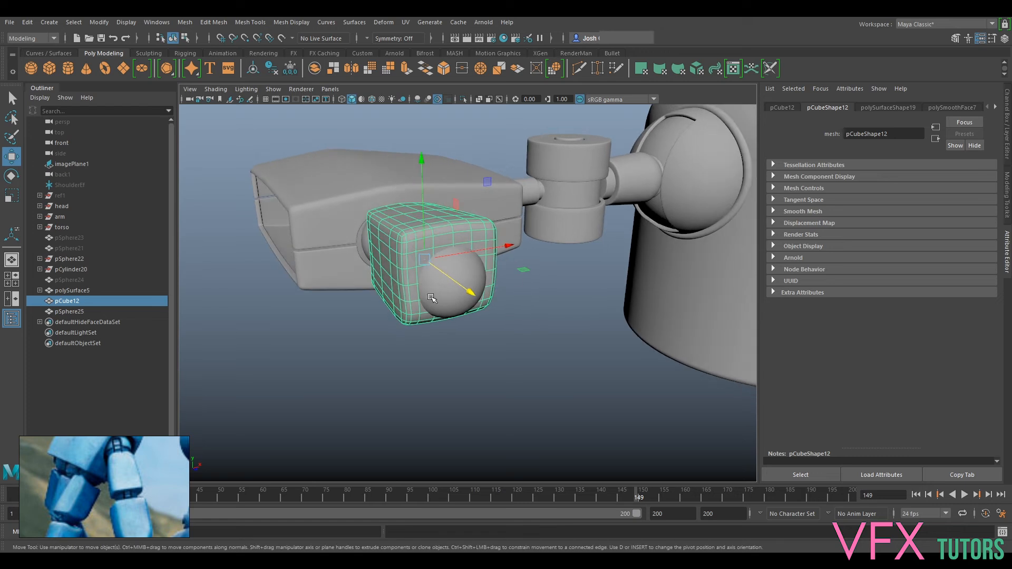
pyautogui.scroll(3, 454, 274)
pyautogui.click(442, 272)
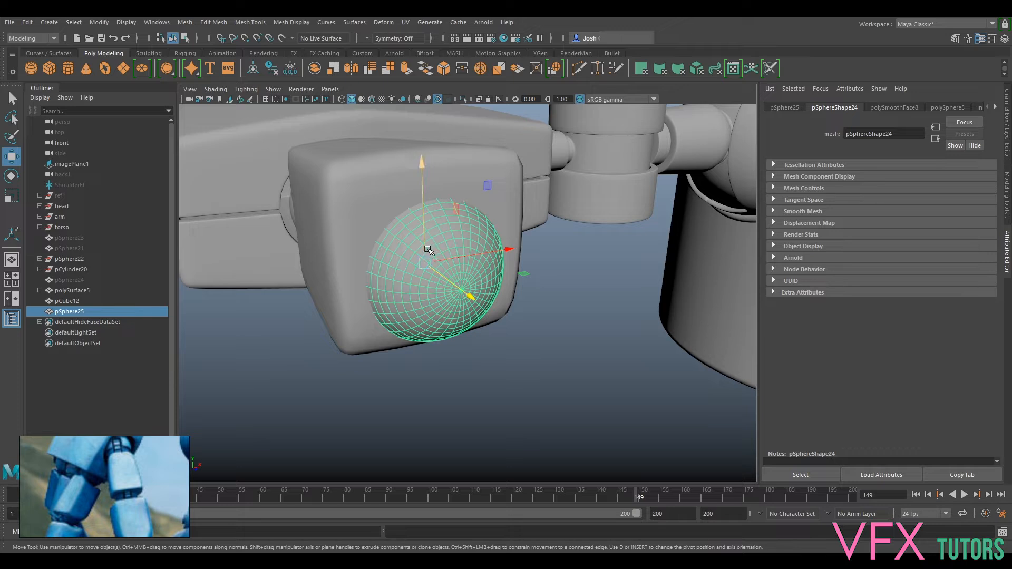
pyautogui.click(377, 183)
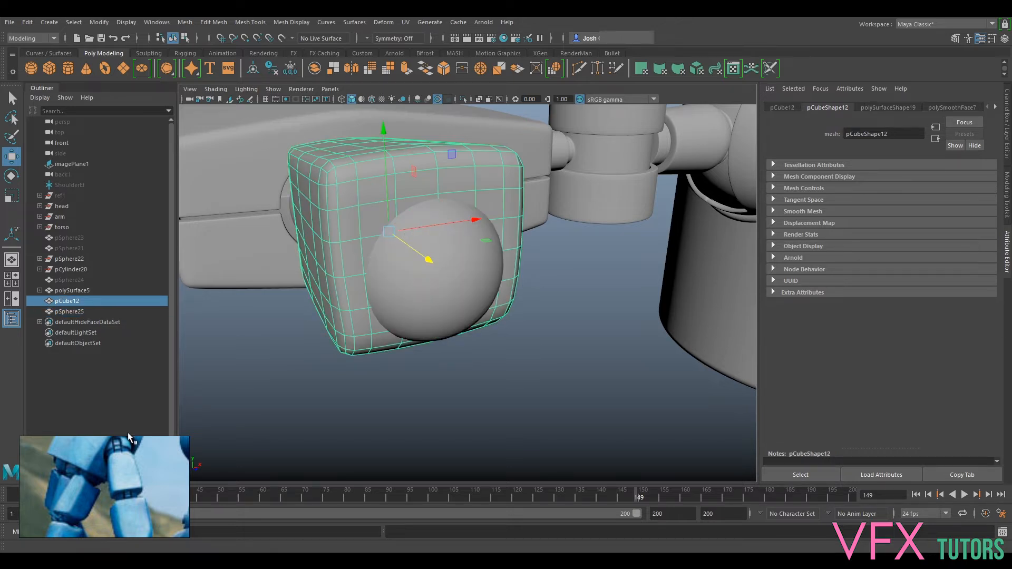
# - Create a polygon cube and align it to the end sphere with a point constraint and an orient constraint
pyautogui.click(62, 74)
pyautogui.click(439, 289)
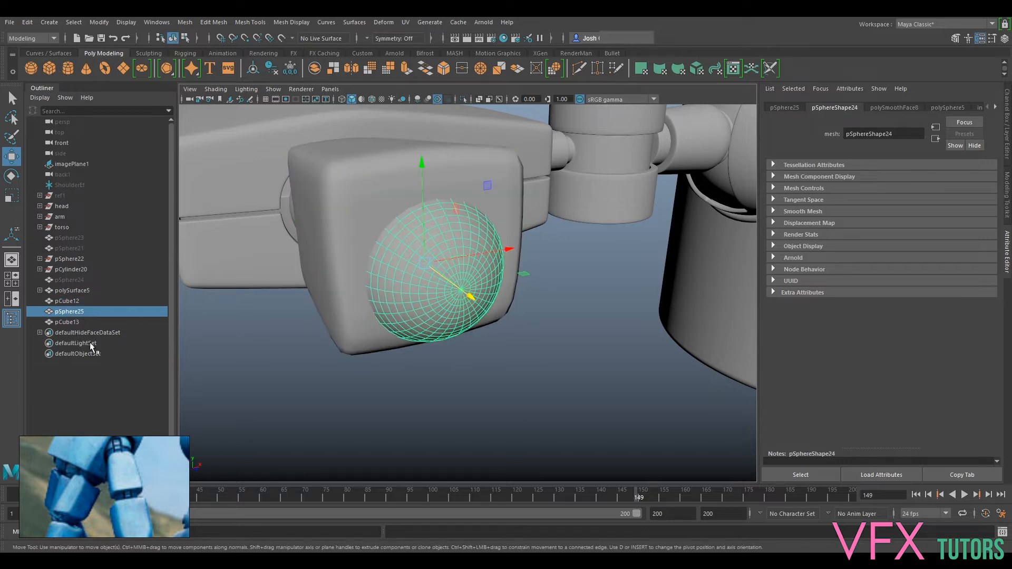
pyautogui.keyDown('ctrl'); pyautogui.click(76, 321); pyautogui.keyUp('ctrl')
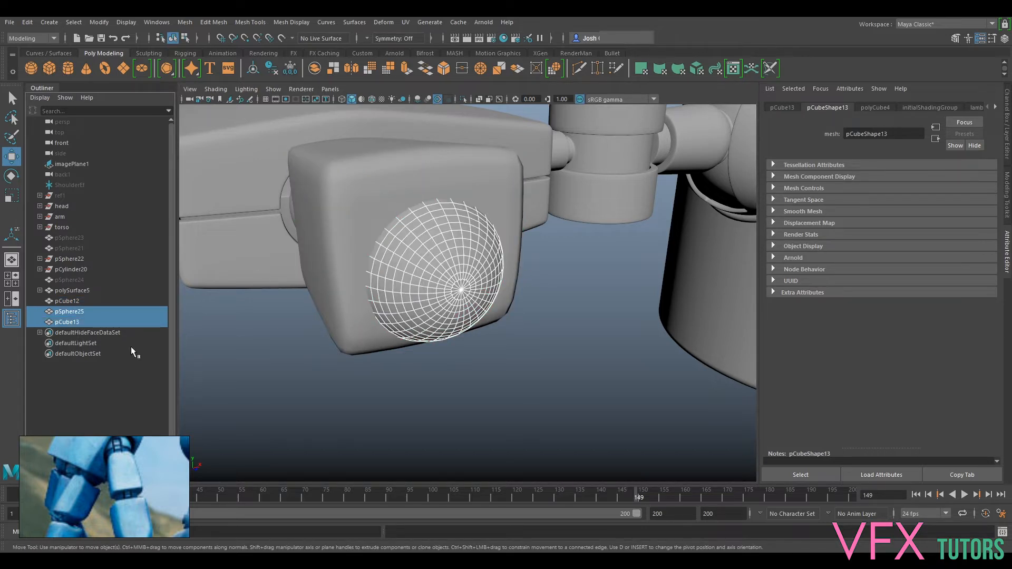
pyautogui.keyDown('ctrl'); pyautogui.click(79, 323); pyautogui.keyUp('ctrl')
pyautogui.keyDown('ctrl'); pyautogui.click(78, 321); pyautogui.keyUp('ctrl')
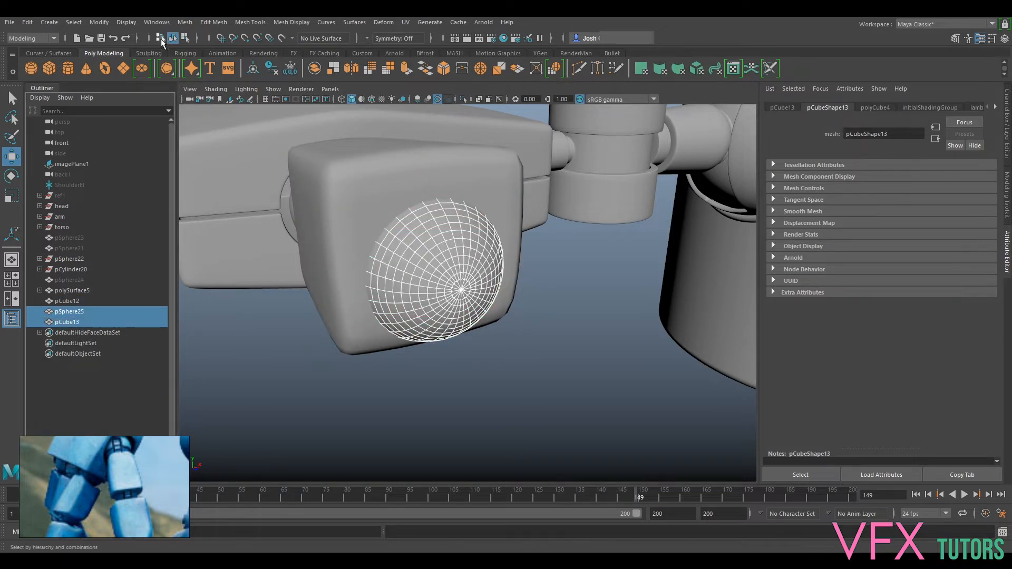
pyautogui.click(32, 38)
pyautogui.click(26, 61)
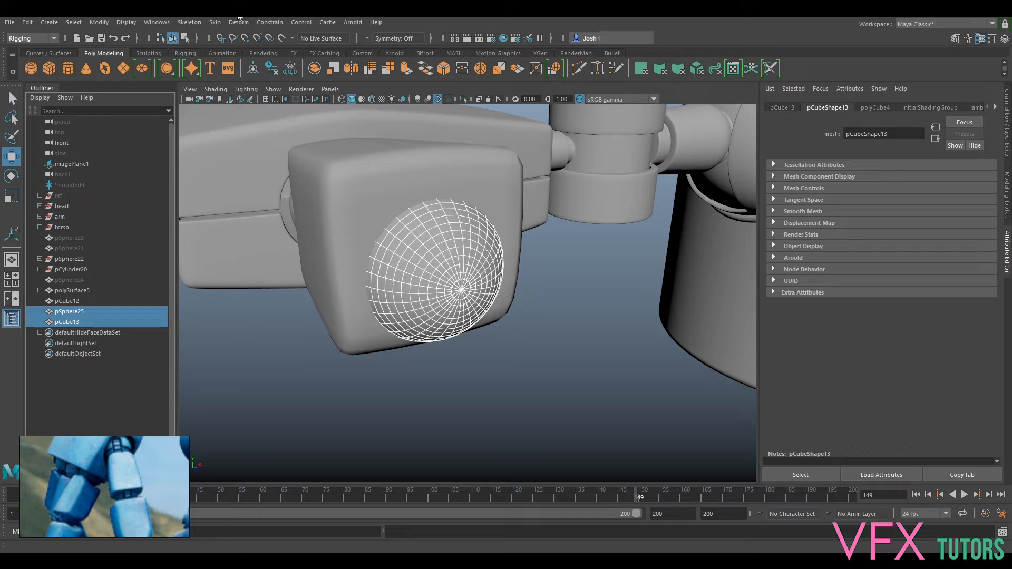
pyautogui.click(277, 23)
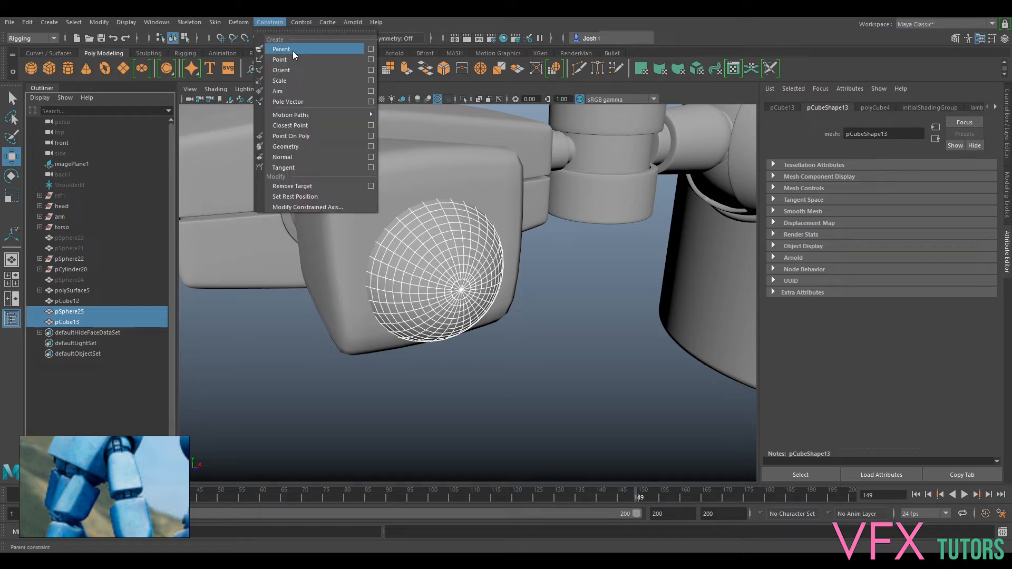
pyautogui.click(292, 51)
pyautogui.click(271, 22)
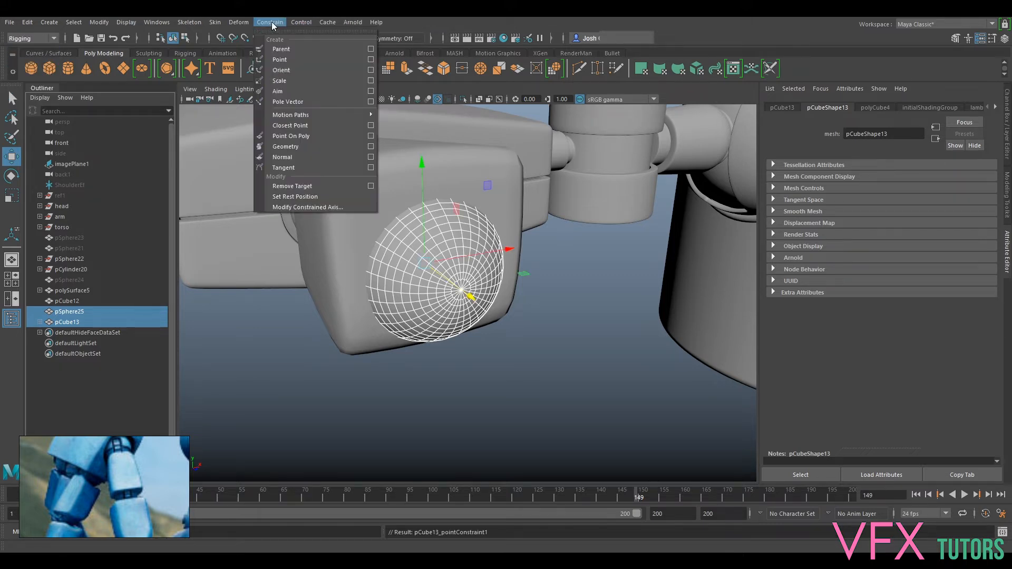
pyautogui.click(291, 70)
# - Delete the point and orient constraints under the new cube
pyautogui.click(40, 321)
pyautogui.click(75, 333)
pyautogui.keyDown('shift'); pyautogui.click(96, 344); pyautogui.keyUp('shift')
pyautogui.press('Delete')
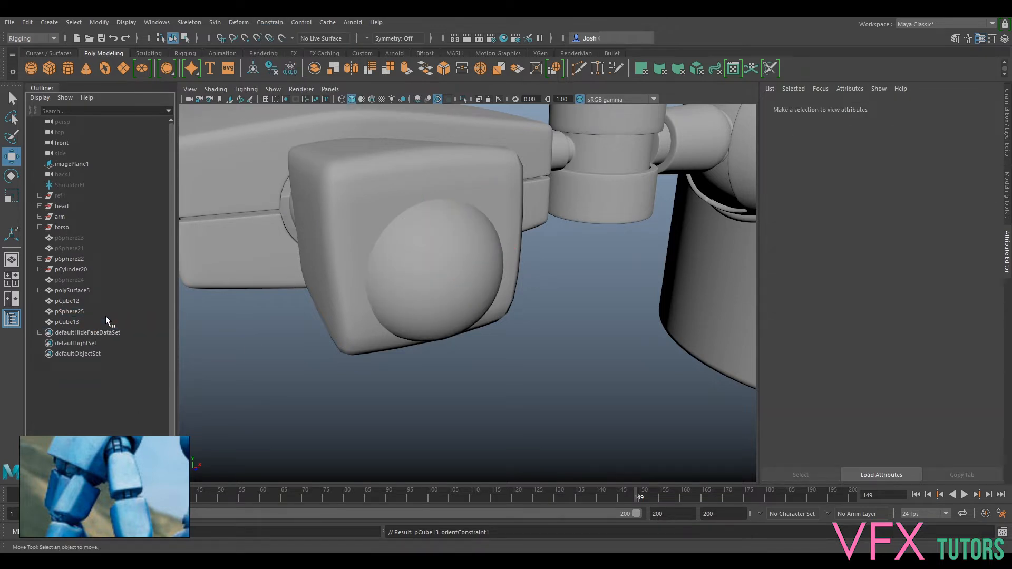
# - Move the new cube to the knuckle between hand and finger block and scale it to the slot there, about 4.1 in Z
pyautogui.click(67, 322)
pyautogui.moveTo(467, 296); pyautogui.dragTo(501, 337)
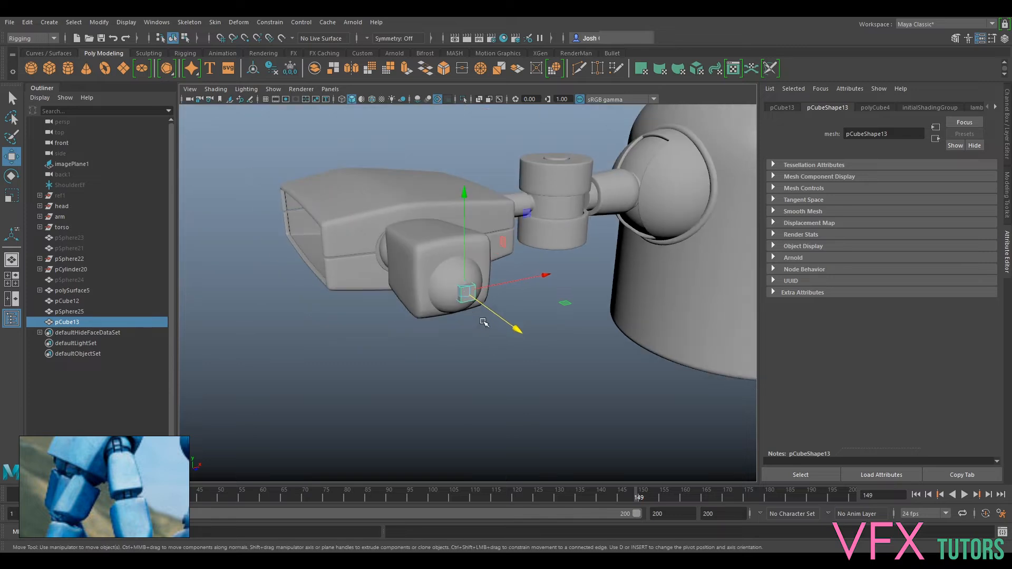
pyautogui.keyDown('alt'); pyautogui.moveTo(484, 322); pyautogui.dragTo(580, 321); pyautogui.keyUp('alt')
pyautogui.moveTo(524, 288); pyautogui.dragTo(449, 321)
pyautogui.press('r')
pyautogui.keyDown('alt'); pyautogui.moveTo(407, 362); pyautogui.dragTo(552, 482); pyautogui.keyUp('alt')
pyautogui.scroll(3, 511, 275)
pyautogui.keyDown('alt'); pyautogui.moveTo(533, 259); pyautogui.dragTo(486, 325); pyautogui.keyUp('alt')
pyautogui.press('w')
pyautogui.hotkey('ctrl', 'z')
pyautogui.press('r')
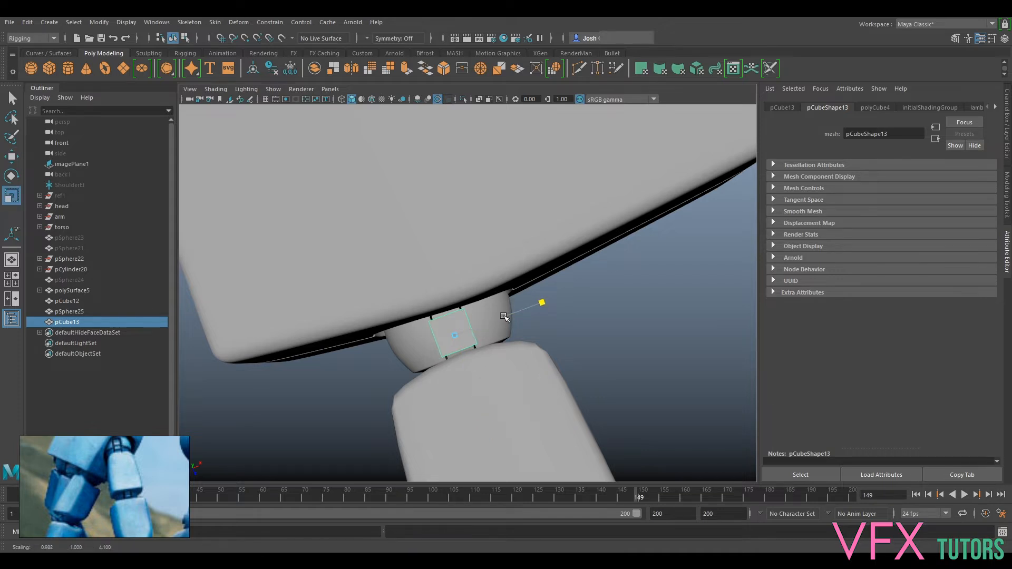
# - Move the scaled cube along the finger so it sits over the sphere at the finger block's free end
pyautogui.keyDown('alt'); pyautogui.moveTo(497, 317); pyautogui.dragTo(590, 312); pyautogui.keyUp('alt')
pyautogui.scroll(-5, 611, 295)
pyautogui.press('w')
pyautogui.scroll(5, 616, 313)
pyautogui.keyDown('alt'); pyautogui.moveTo(590, 312); pyautogui.dragTo(521, 383, button='middle'); pyautogui.keyUp('alt')
pyautogui.keyDown('alt'); pyautogui.moveTo(508, 333); pyautogui.dragTo(552, 447); pyautogui.keyUp('alt')
pyautogui.keyDown('alt'); pyautogui.moveTo(552, 447); pyautogui.dragTo(496, 355, button='middle'); pyautogui.keyUp('alt')
pyautogui.keyDown('alt'); pyautogui.moveTo(526, 264); pyautogui.dragTo(615, 325); pyautogui.keyUp('alt')
pyautogui.keyDown('alt'); pyautogui.moveTo(615, 325); pyautogui.dragTo(607, 313, button='middle'); pyautogui.keyUp('alt')
pyautogui.keyDown('alt'); pyautogui.moveTo(607, 314); pyautogui.dragTo(533, 293); pyautogui.keyUp('alt')
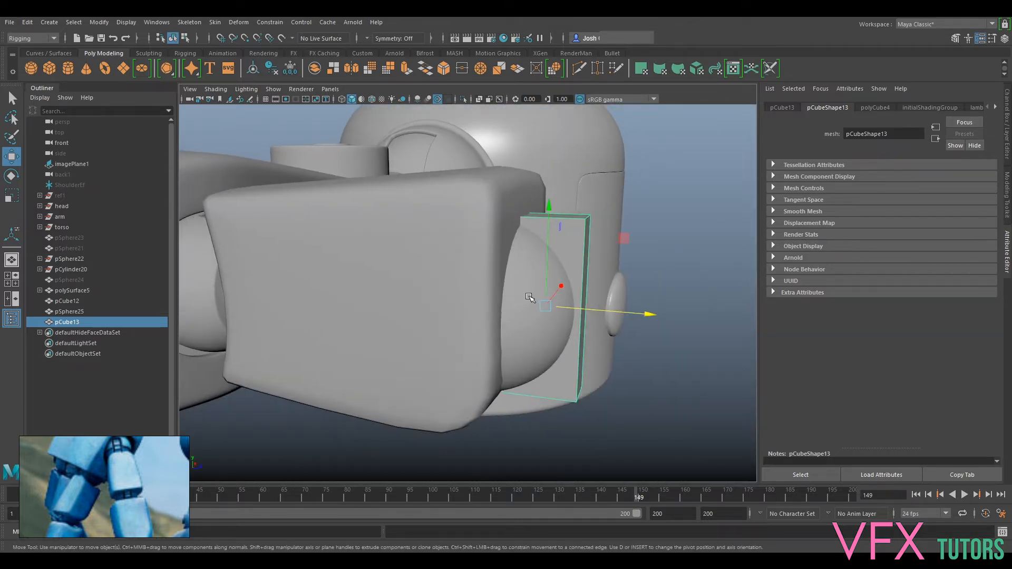
# - Thicken the cube along the finger's length to about 2.7 in Y and check its shape against the reference images
pyautogui.press('r')
pyautogui.moveTo(624, 315); pyautogui.dragTo(477, 207)
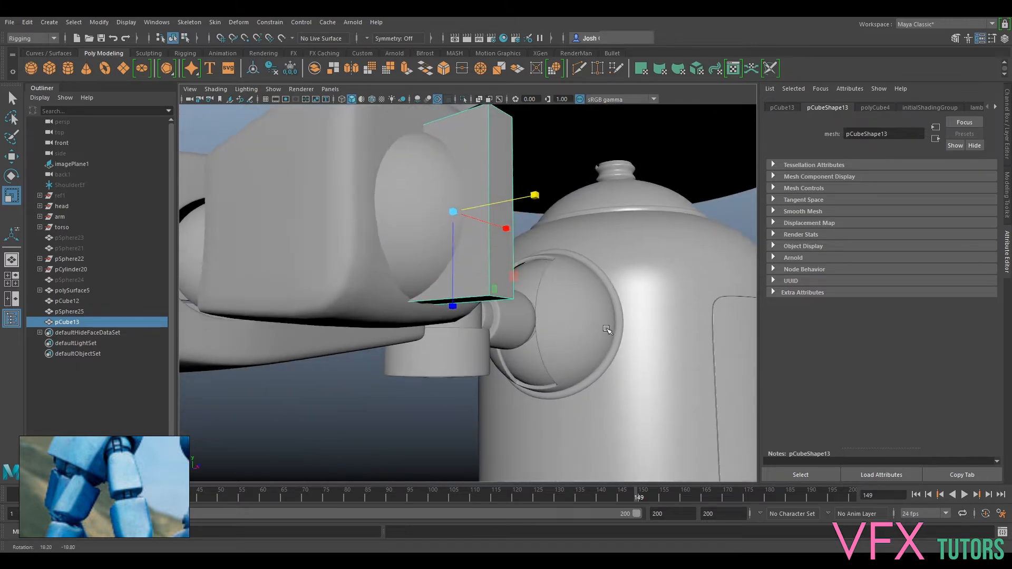
pyautogui.press('w')
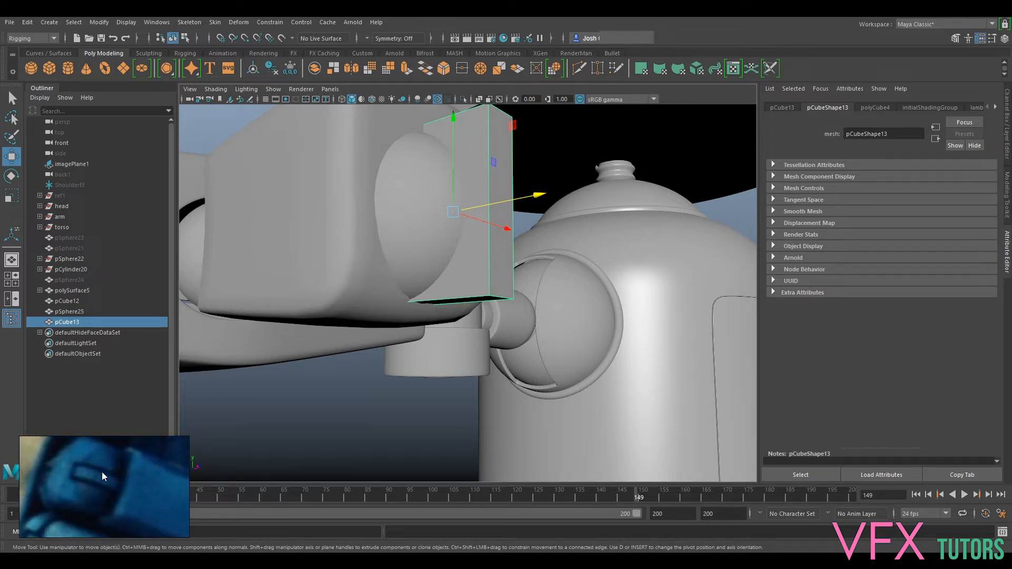
pyautogui.scroll(-5, 509, 287)
pyautogui.moveTo(526, 284)
pyautogui.keyDown('alt'); pyautogui.mouseDown()
pyautogui.moveTo(558, 307)
pyautogui.moveTo(536, 296)
pyautogui.mouseUp(); pyautogui.keyUp('alt')
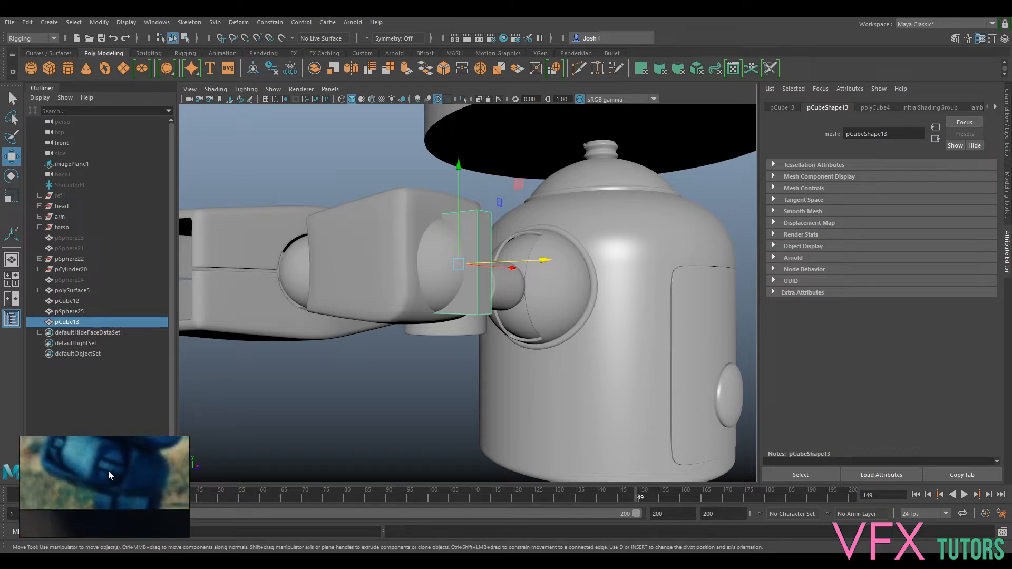
pyautogui.keyDown('alt'); pyautogui.moveTo(609, 270); pyautogui.dragTo(495, 291); pyautogui.keyUp('alt')
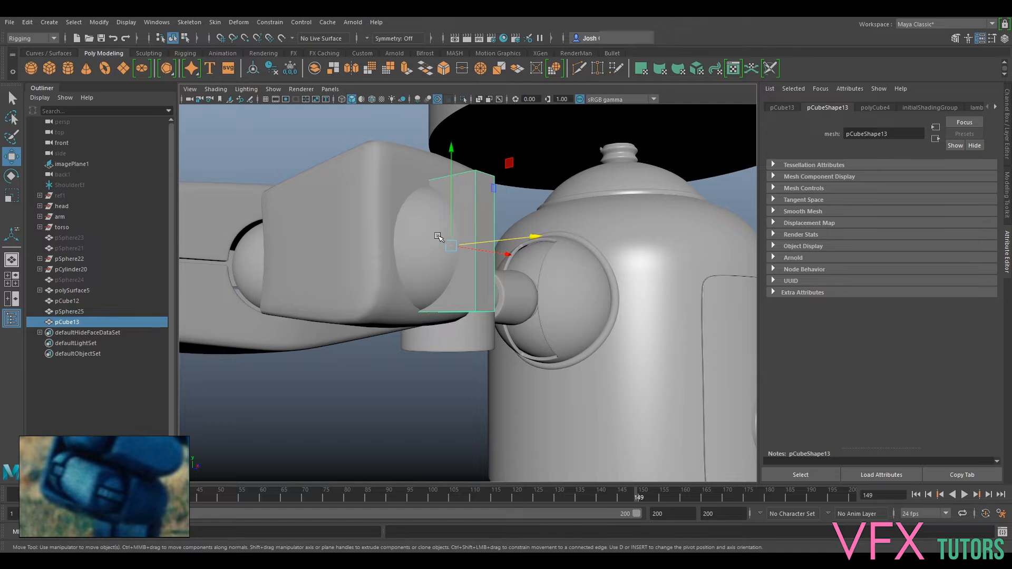
# - Nudge the cube vertically at the end sphere and reduce its height to about 4 in Z
pyautogui.moveTo(454, 220); pyautogui.dragTo(452, 220)
pyautogui.keyDown('alt'); pyautogui.moveTo(463, 243); pyautogui.dragTo(446, 263); pyautogui.keyUp('alt')
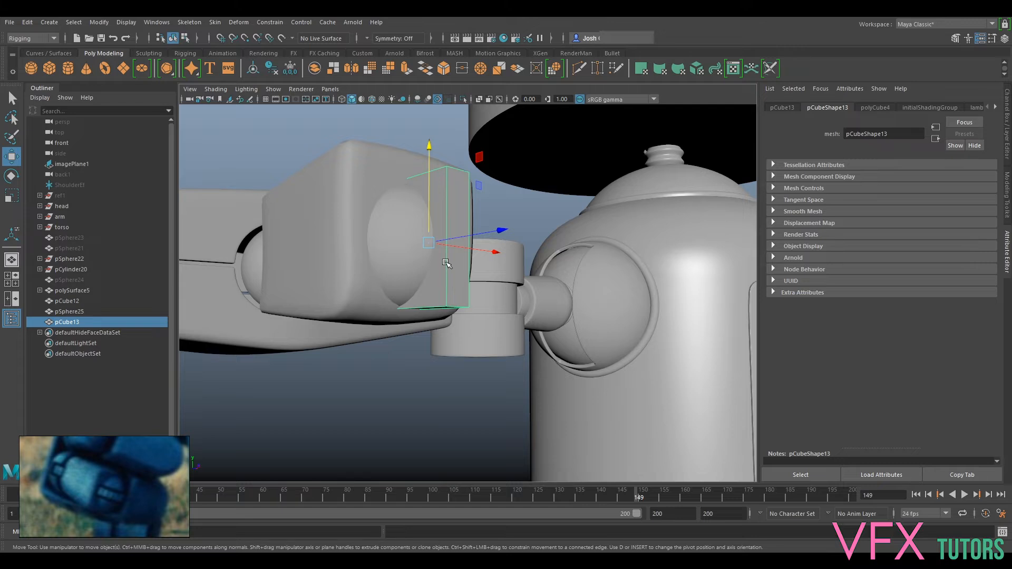
pyautogui.press('r')
pyautogui.press('q')
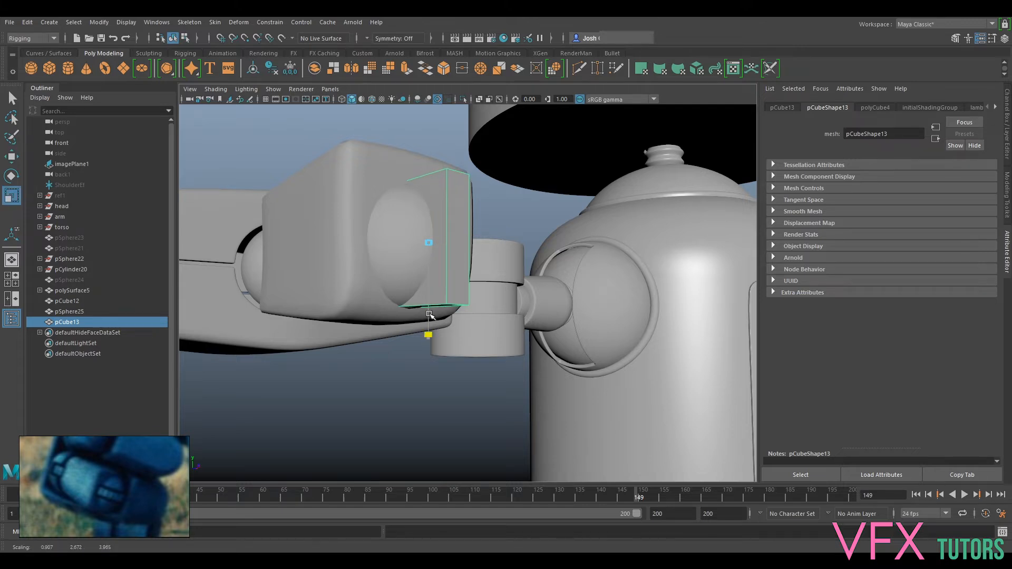
pyautogui.press('w')
pyautogui.keyDown('alt'); pyautogui.moveTo(431, 225); pyautogui.dragTo(459, 235); pyautogui.keyUp('alt')
# - Fine-tune the cube's height and recentre it vertically on the end sphere
pyautogui.moveTo(422, 198); pyautogui.dragTo(501, 243)
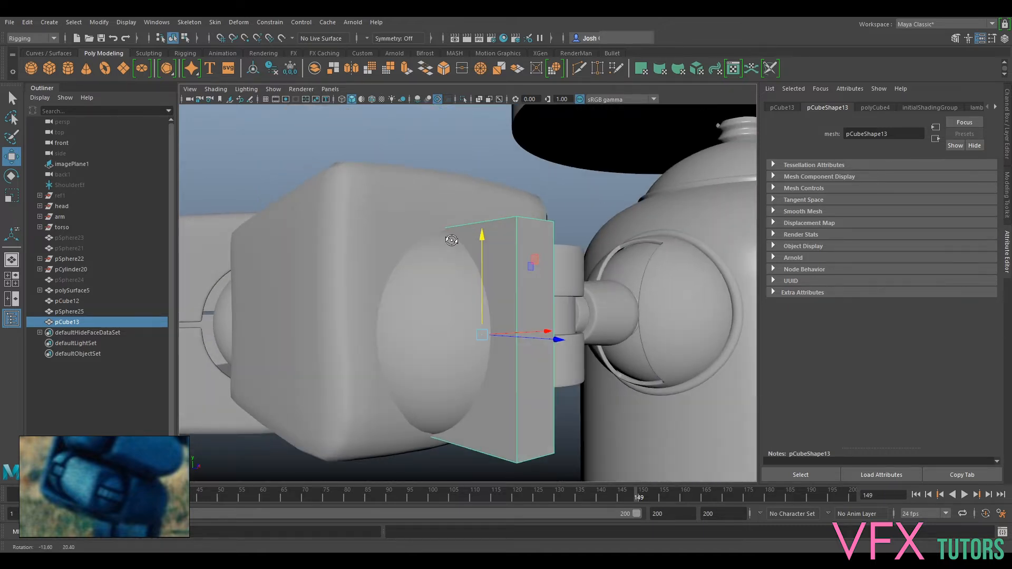
pyautogui.press('r')
pyautogui.moveTo(484, 381); pyautogui.dragTo(482, 375)
pyautogui.press('w')
pyautogui.moveTo(485, 304); pyautogui.dragTo(486, 301)
pyautogui.keyDown('alt'); pyautogui.moveTo(418, 334); pyautogui.dragTo(440, 367); pyautogui.keyUp('alt')
pyautogui.scroll(-8, 418, 248)
# - Duplicate the cylinder inside the knuckle between the hand and the finger block
pyautogui.click(428, 317)
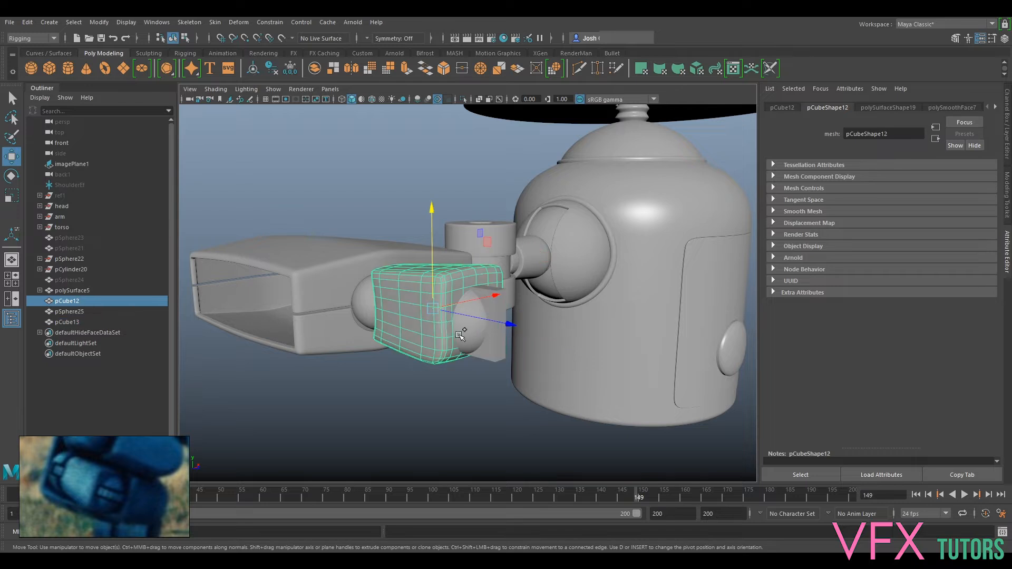
pyautogui.keyDown('shift'); pyautogui.click(472, 345); pyautogui.keyUp('shift')
pyautogui.keyDown('alt'); pyautogui.moveTo(468, 302); pyautogui.dragTo(579, 292); pyautogui.keyUp('alt')
pyautogui.keyDown('alt'); pyautogui.moveTo(579, 292); pyautogui.dragTo(497, 305, button='middle'); pyautogui.keyUp('alt')
pyautogui.scroll(4, 497, 305)
pyautogui.keyDown('alt'); pyautogui.moveTo(497, 305); pyautogui.dragTo(510, 254); pyautogui.keyUp('alt')
pyautogui.click(500, 298)
pyautogui.hotkey('ctrl', 'd')
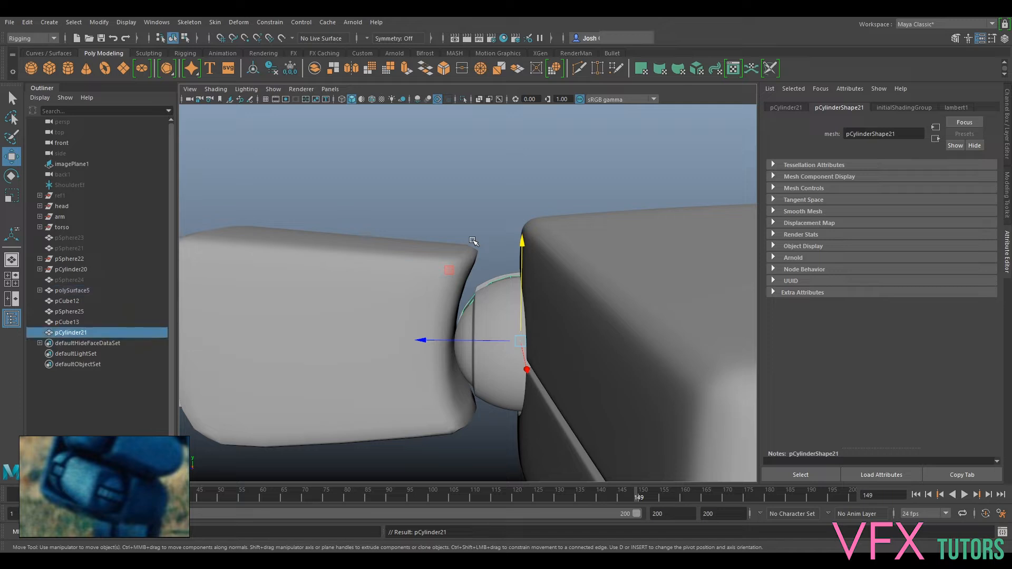
# - Isolate the duplicated cylinder, the finger block, the end sphere and the end cube in the viewport
pyautogui.keyDown('alt'); pyautogui.moveTo(533, 334); pyautogui.dragTo(658, 359); pyautogui.keyUp('alt')
pyautogui.moveTo(552, 330)
pyautogui.keyDown('alt'); pyautogui.mouseDown()
pyautogui.moveTo(576, 343)
pyautogui.moveTo(544, 328)
pyautogui.mouseUp(); pyautogui.keyUp('alt')
pyautogui.keyDown('alt'); pyautogui.moveTo(420, 316); pyautogui.dragTo(335, 343, button='right'); pyautogui.keyUp('alt')
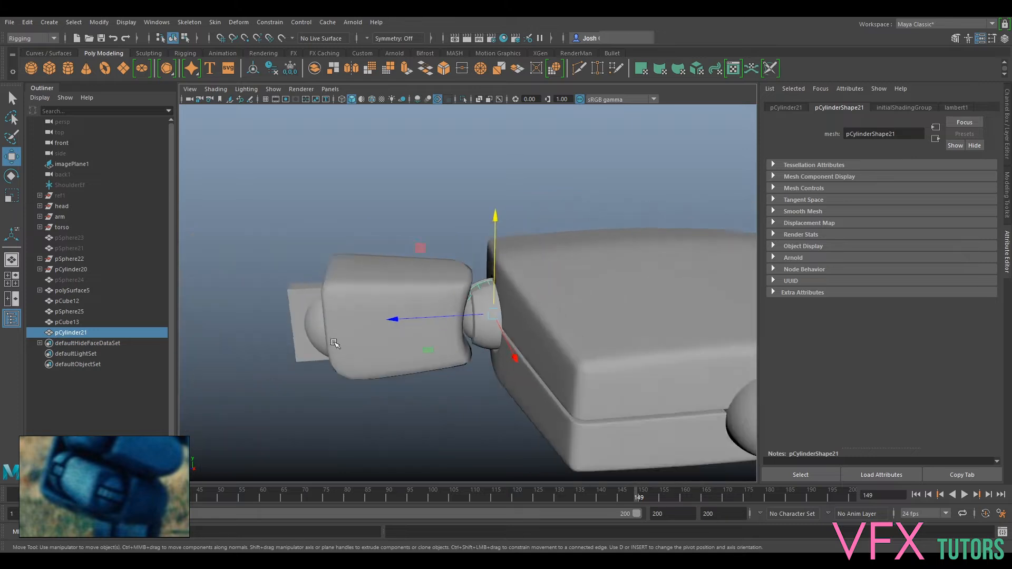
pyautogui.keyDown('alt'); pyautogui.moveTo(335, 343); pyautogui.dragTo(248, 339); pyautogui.keyUp('alt')
pyautogui.keyDown('shift'); pyautogui.click(359, 309); pyautogui.keyUp('shift')
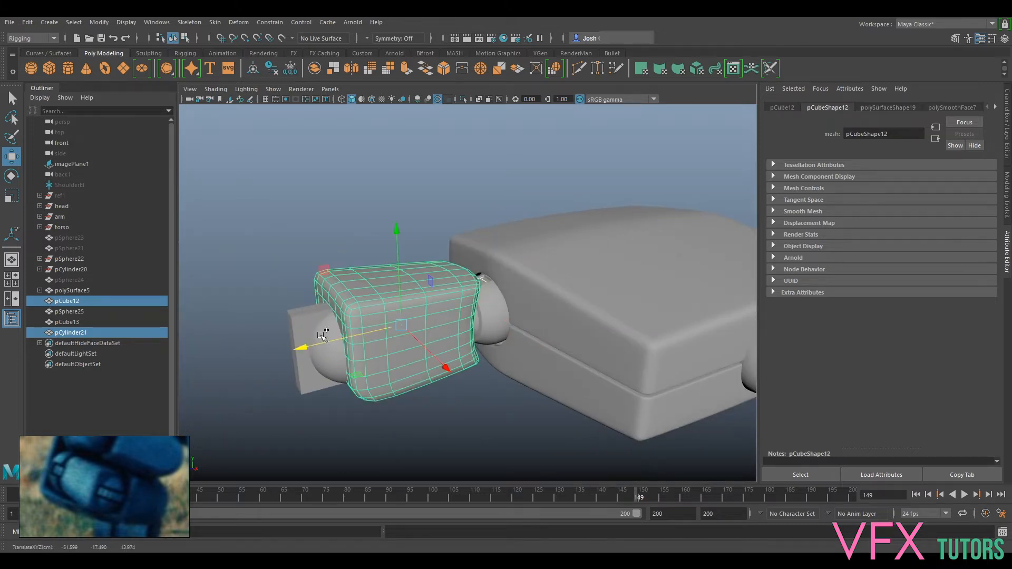
pyautogui.keyDown('shift'); pyautogui.click(322, 337); pyautogui.keyUp('shift')
pyautogui.keyDown('shift'); pyautogui.click(307, 322); pyautogui.keyUp('shift')
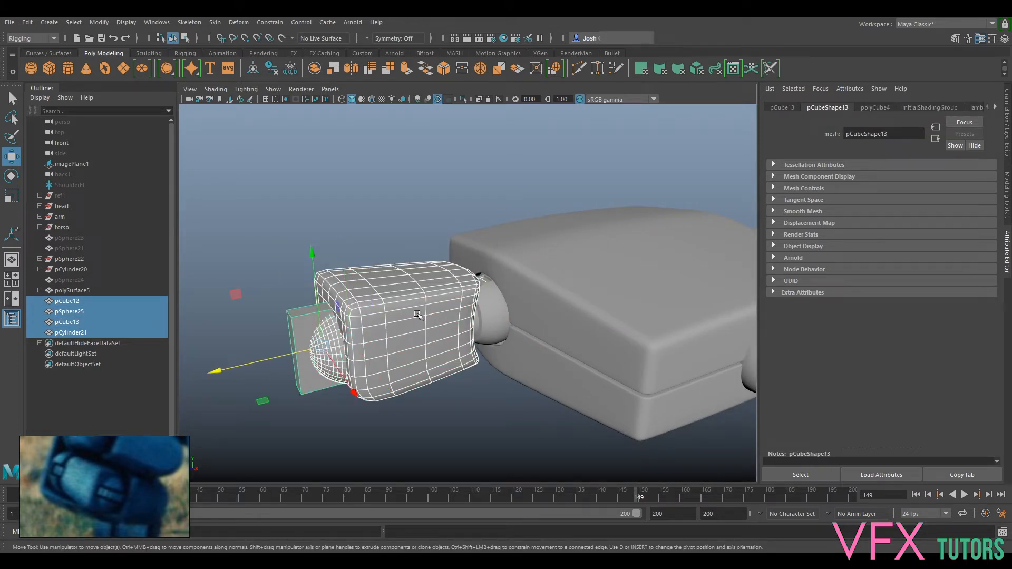
pyautogui.hotkey('ctrl', '1')
pyautogui.keyDown('alt'); pyautogui.moveTo(622, 276); pyautogui.dragTo(533, 309); pyautogui.keyUp('alt')
pyautogui.scroll(5, 597, 267)
pyautogui.scroll(6, 543, 292)
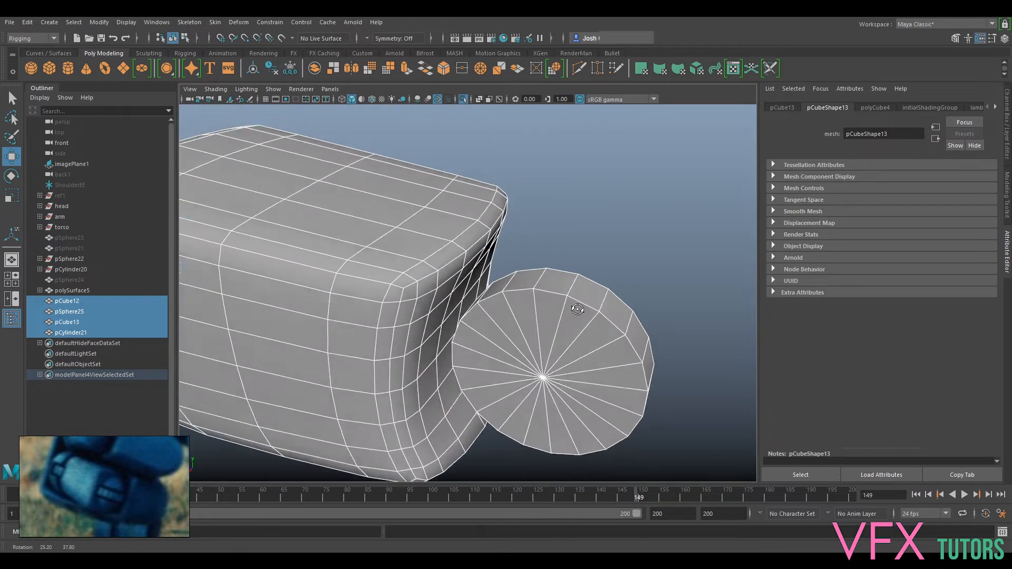
pyautogui.scroll(-3, 563, 211)
pyautogui.click(602, 193)
# - Switch the duplicated cylinder to face selection and pick rim faces on the side facing the finger block
pyautogui.keyDown('alt'); pyautogui.moveTo(520, 283); pyautogui.dragTo(467, 344); pyautogui.keyUp('alt')
pyautogui.click(483, 315)
pyautogui.moveTo(421, 260); pyautogui.dragTo(422, 350, button='right')
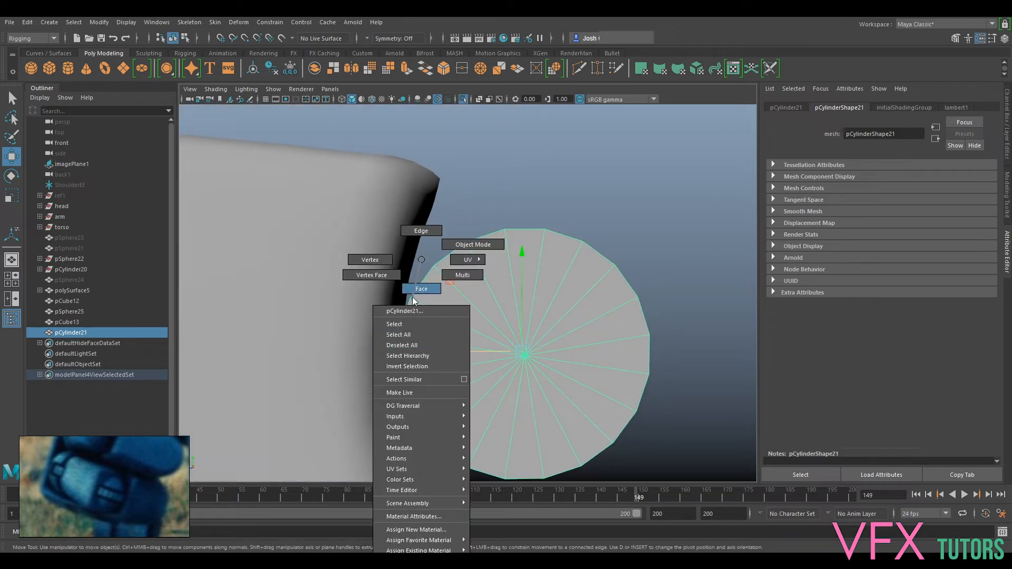
pyautogui.moveTo(414, 300); pyautogui.dragTo(414, 302, button='right')
pyautogui.keyDown('alt'); pyautogui.moveTo(402, 356); pyautogui.dragTo(468, 323, button='right'); pyautogui.keyUp('alt')
pyautogui.click(322, 433)
pyautogui.keyDown('alt'); pyautogui.moveTo(318, 411); pyautogui.dragTo(359, 327, button='middle'); pyautogui.keyUp('alt')
pyautogui.click(353, 336)
pyautogui.scroll(-4, 400, 369)
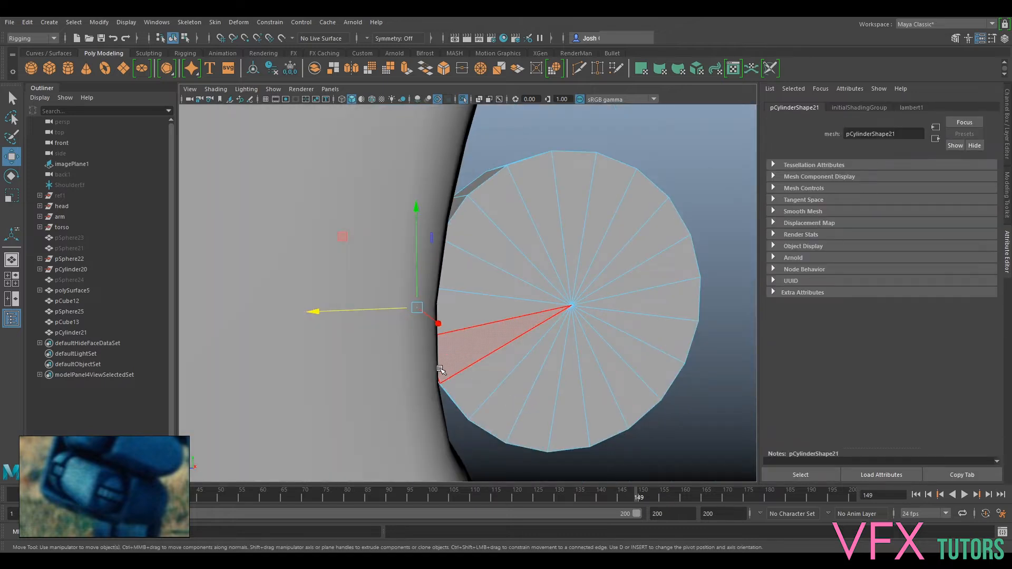
pyautogui.scroll(-3, 522, 354)
pyautogui.keyDown('alt'); pyautogui.moveTo(524, 353); pyautogui.dragTo(496, 360); pyautogui.keyUp('alt')
pyautogui.keyDown('alt'); pyautogui.moveTo(509, 346); pyautogui.dragTo(478, 290); pyautogui.keyUp('alt')
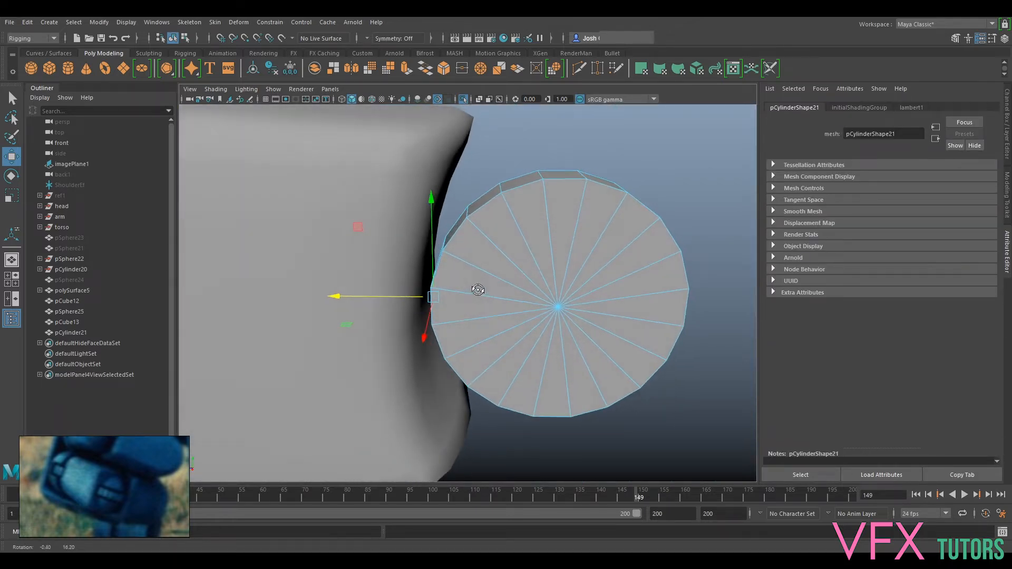
# - Try moving the cylinder's upper rim face near the finger block inward along Z
pyautogui.click(452, 225)
pyautogui.moveTo(452, 289)
pyautogui.keyDown('alt'); pyautogui.mouseDown()
pyautogui.moveTo(449, 270)
pyautogui.moveTo(443, 278)
pyautogui.mouseUp(); pyautogui.keyUp('alt')
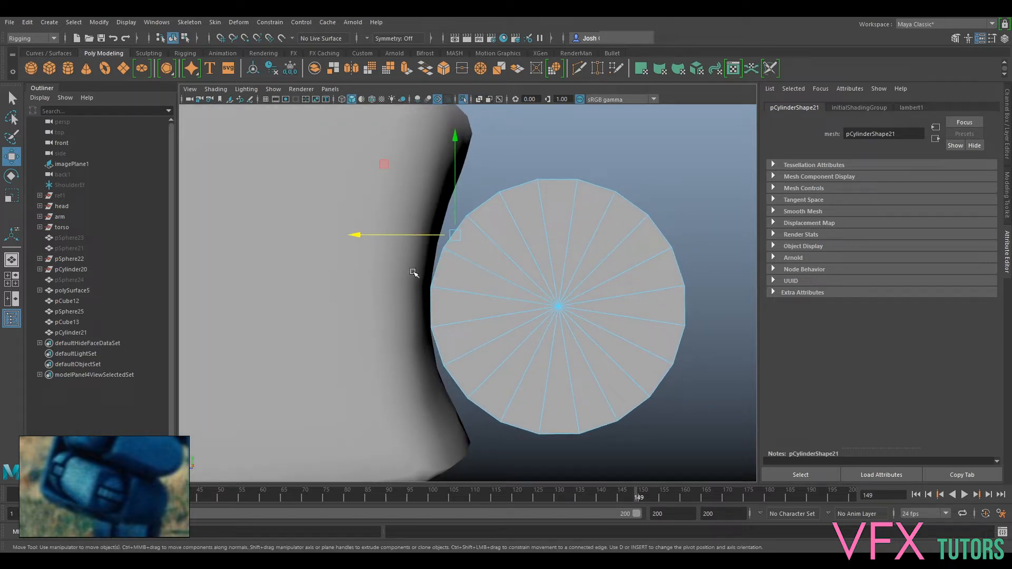
pyautogui.moveTo(428, 239); pyautogui.dragTo(454, 333)
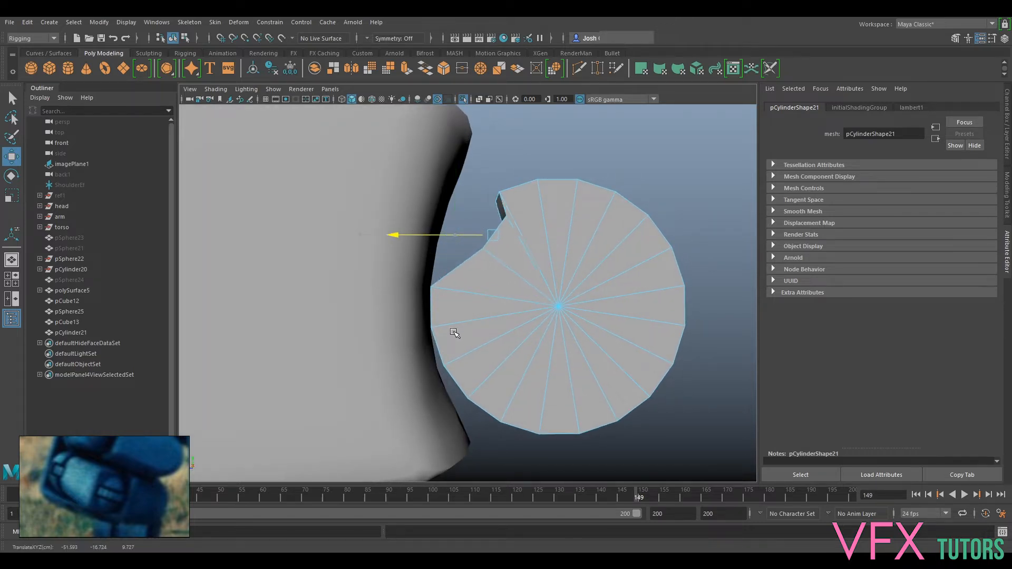
pyautogui.moveTo(343, 188); pyautogui.dragTo(433, 374)
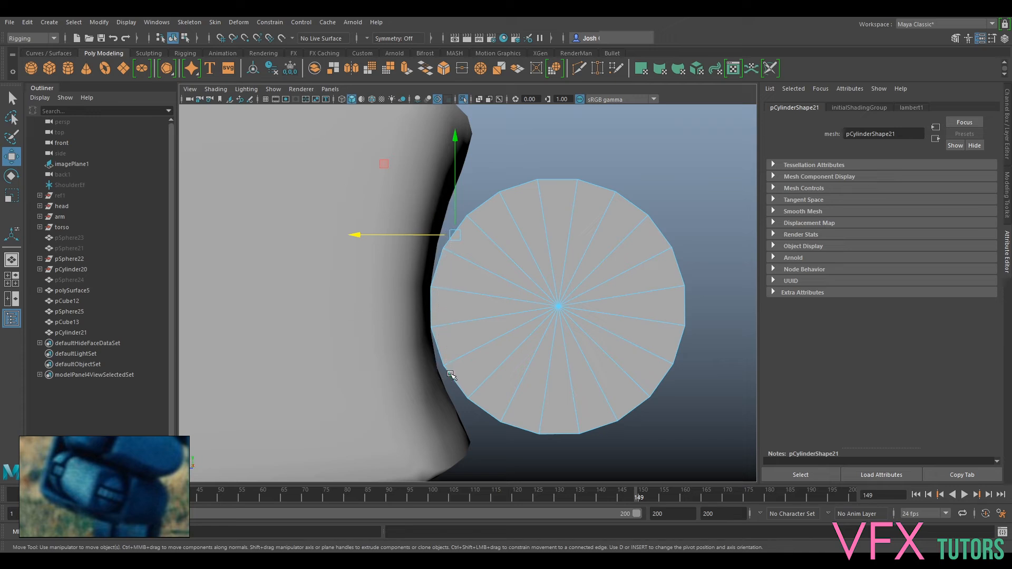
# - Extrude the duplicated cylinder's selected rim faces toward the finger block and return the cylinder to object selection
pyautogui.moveTo(516, 343)
pyautogui.keyDown('alt'); pyautogui.mouseDown()
pyautogui.moveTo(513, 372)
pyautogui.moveTo(506, 359)
pyautogui.moveTo(520, 343)
pyautogui.mouseUp(); pyautogui.keyUp('alt')
pyautogui.hotkey('ctrl', 'e')
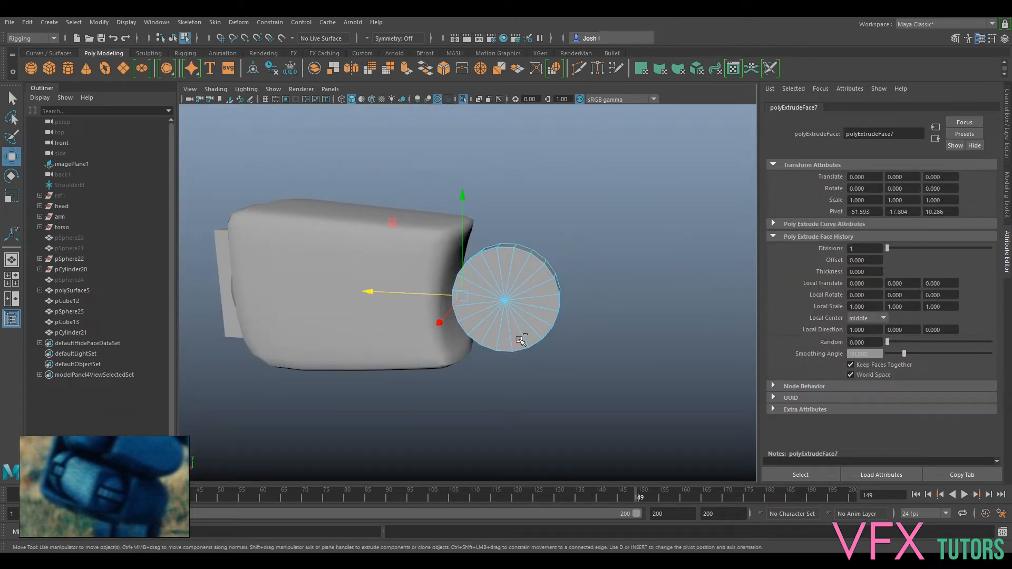
pyautogui.moveTo(420, 293); pyautogui.dragTo(450, 314)
pyautogui.scroll(5, 464, 298)
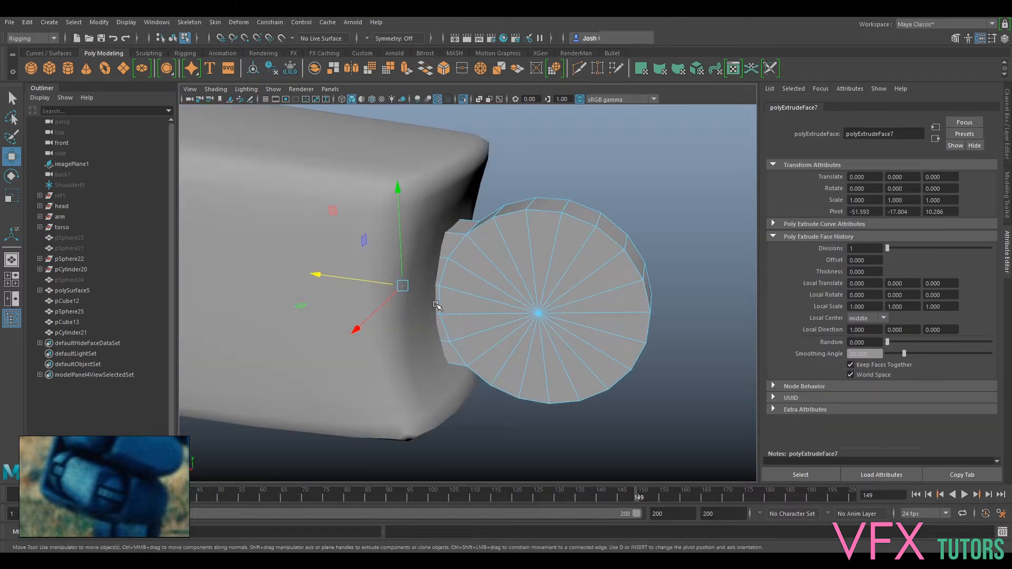
pyautogui.keyDown('alt'); pyautogui.moveTo(305, 278); pyautogui.dragTo(448, 232); pyautogui.keyUp('alt')
pyautogui.moveTo(505, 265)
pyautogui.keyDown('alt'); pyautogui.mouseDown()
pyautogui.moveTo(481, 289)
pyautogui.moveTo(520, 271)
pyautogui.moveTo(479, 215)
pyautogui.moveTo(513, 270)
pyautogui.moveTo(483, 327)
pyautogui.moveTo(516, 266)
pyautogui.mouseUp(); pyautogui.keyUp('alt')
pyautogui.moveTo(516, 248); pyautogui.dragTo(550, 206, button='right')
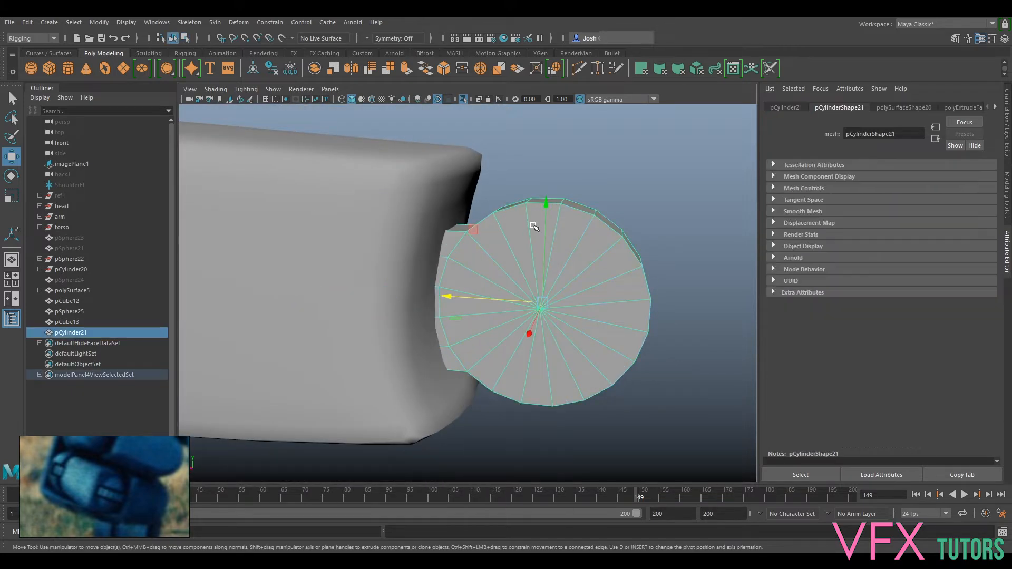
# - Examine how the finger block, end sphere and duplicated cylinder fit together from both ends
pyautogui.keyDown('alt'); pyautogui.moveTo(516, 244); pyautogui.dragTo(485, 336); pyautogui.keyUp('alt')
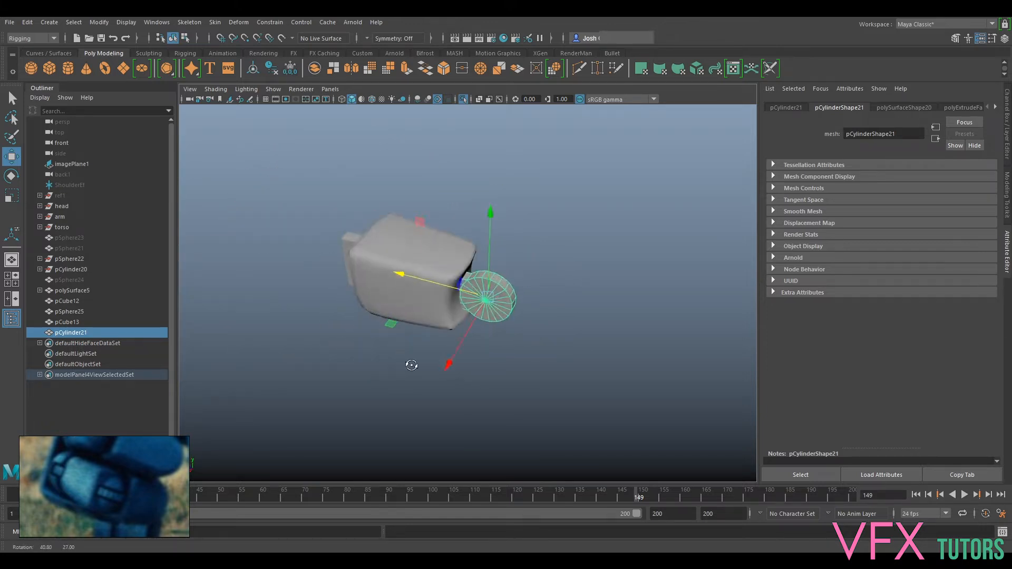
pyautogui.scroll(4, 389, 288)
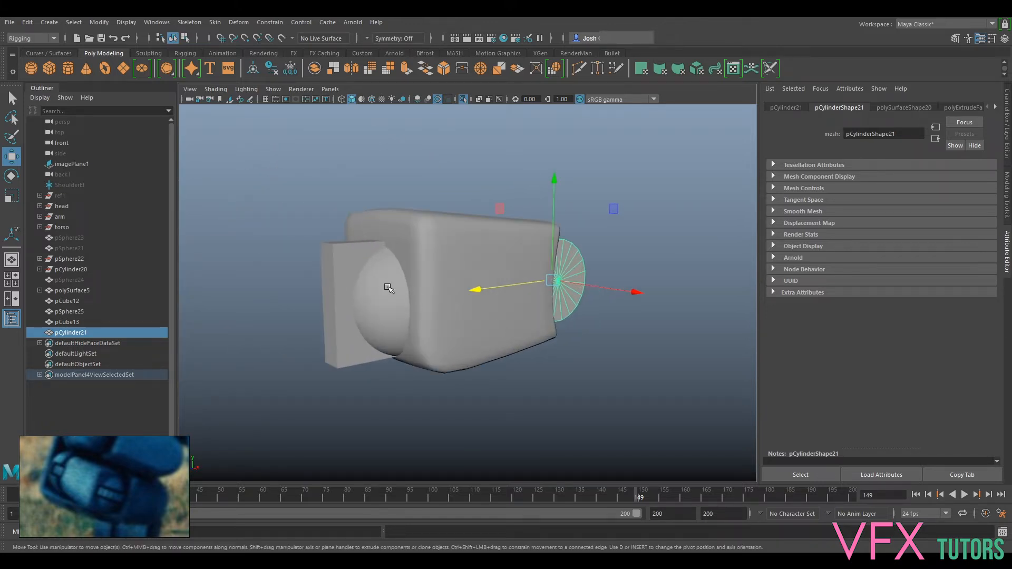
pyautogui.click(452, 254)
pyautogui.keyDown('shift'); pyautogui.click(380, 293); pyautogui.keyUp('shift')
pyautogui.keyDown('alt'); pyautogui.moveTo(379, 293); pyautogui.dragTo(506, 295); pyautogui.keyUp('alt')
pyautogui.scroll(5, 444, 294)
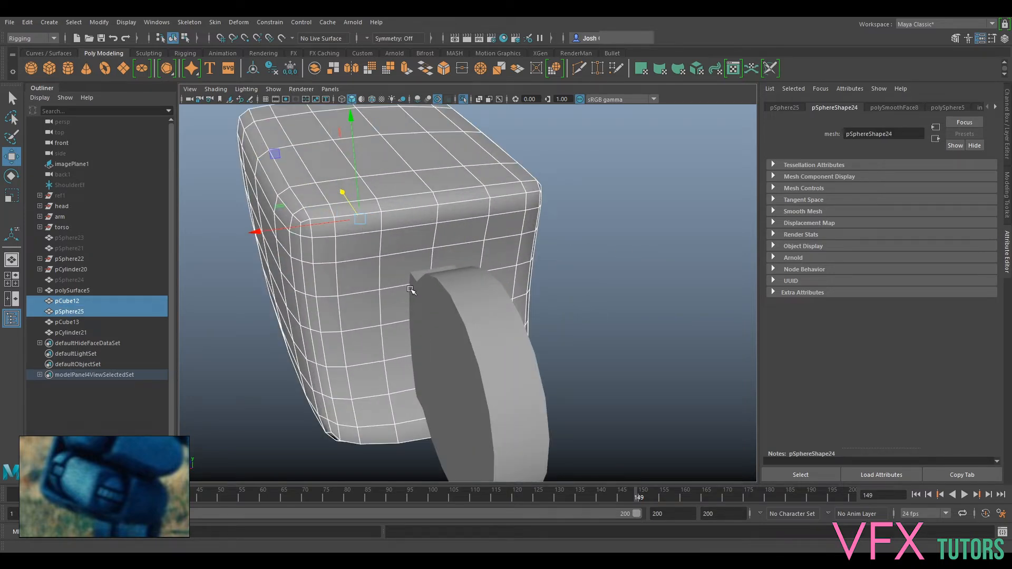
pyautogui.keyDown('alt'); pyautogui.moveTo(416, 274); pyautogui.dragTo(425, 287); pyautogui.keyUp('alt')
# - Switch the duplicated cylinder to face selection and select the rim faces outside the part extruded toward the finger block
pyautogui.click(490, 291)
pyautogui.moveTo(491, 260); pyautogui.dragTo(477, 232, button='right')
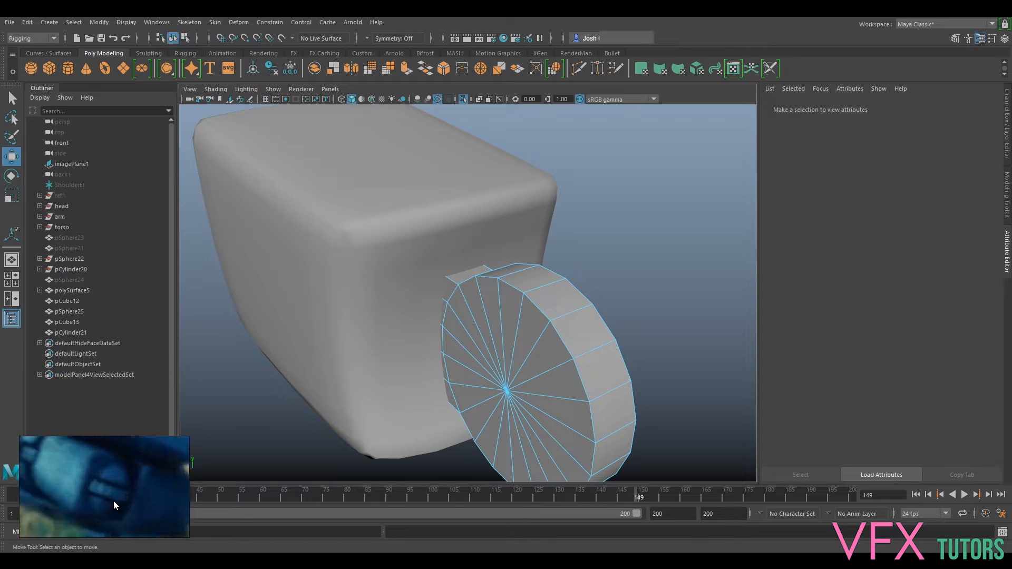
pyautogui.scroll(-5, 554, 339)
pyautogui.keyDown('alt'); pyautogui.moveTo(543, 366); pyautogui.dragTo(586, 378); pyautogui.keyUp('alt')
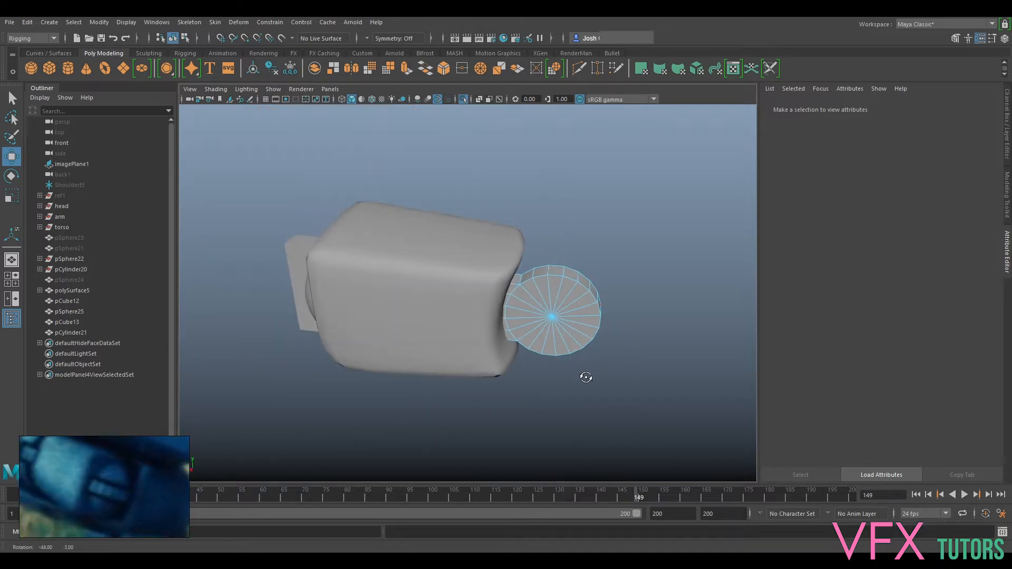
pyautogui.scroll(4, 587, 328)
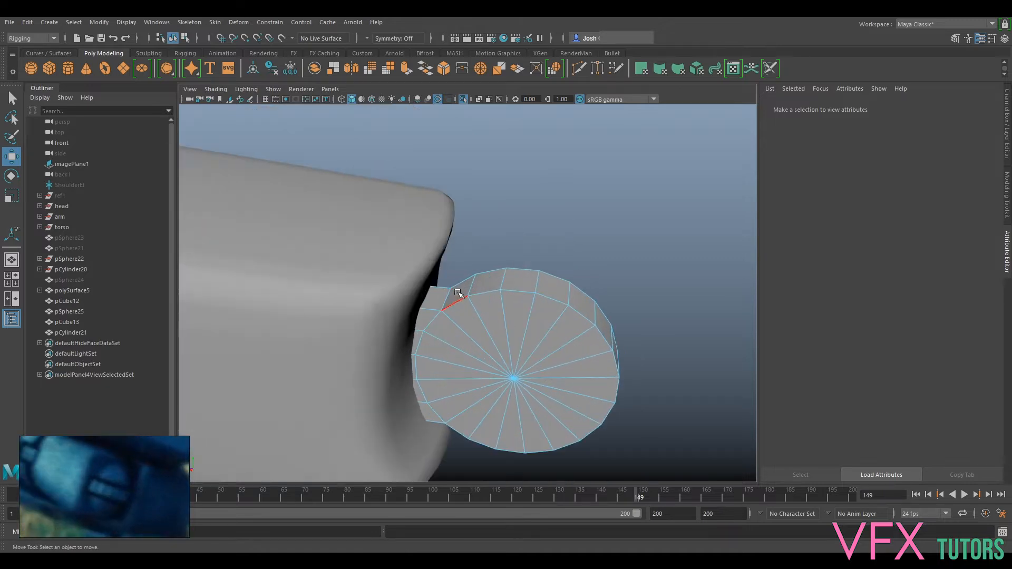
pyautogui.moveTo(458, 260); pyautogui.dragTo(460, 293, button='right')
pyautogui.click(463, 290)
pyautogui.keyDown('shift'); pyautogui.click(496, 280); pyautogui.keyUp('shift')
pyautogui.keyDown('shift'); pyautogui.click(532, 285); pyautogui.keyUp('shift')
pyautogui.keyDown('shift'); pyautogui.click(554, 290); pyautogui.keyUp('shift')
pyautogui.keyDown('shift'); pyautogui.click(586, 308); pyautogui.keyUp('shift')
pyautogui.keyDown('shift'); pyautogui.click(605, 327); pyautogui.keyUp('shift')
pyautogui.scroll(-3, 639, 393)
pyautogui.keyDown('alt'); pyautogui.moveTo(639, 393); pyautogui.dragTo(574, 335); pyautogui.keyUp('alt')
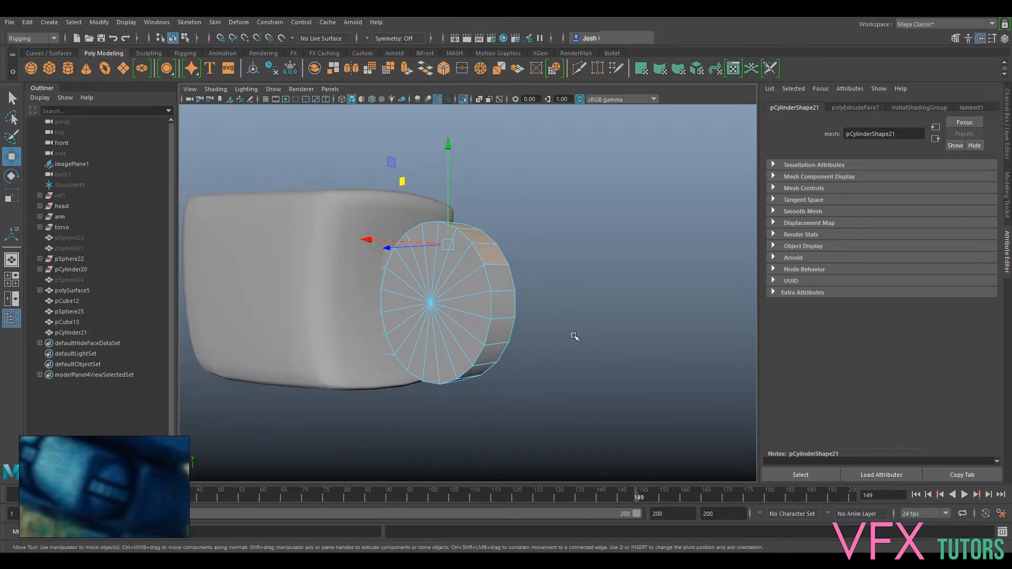
pyautogui.keyDown('alt'); pyautogui.moveTo(506, 274); pyautogui.dragTo(399, 287); pyautogui.keyUp('alt')
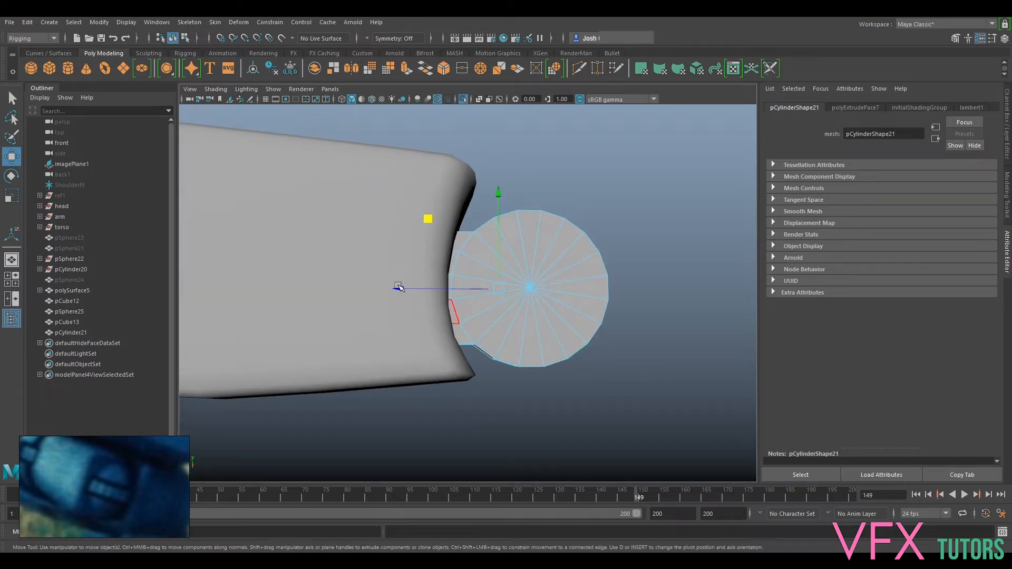
pyautogui.keyDown('ctrl'); pyautogui.moveTo(423, 334); pyautogui.dragTo(457, 353); pyautogui.keyUp('ctrl')
pyautogui.keyDown('alt'); pyautogui.moveTo(505, 232); pyautogui.dragTo(505, 271); pyautogui.keyUp('alt')
# - Extrude the selected rim faces about 0.12 outward with Keep Faces Together off, narrowing each face into a separate tooth
pyautogui.hotkey('ctrl', 'e')
pyautogui.keyDown('alt'); pyautogui.moveTo(605, 264); pyautogui.dragTo(563, 217); pyautogui.keyUp('alt')
pyautogui.hotkey('ctrl', 'z')
pyautogui.moveTo(562, 182); pyautogui.dragTo(572, 175)
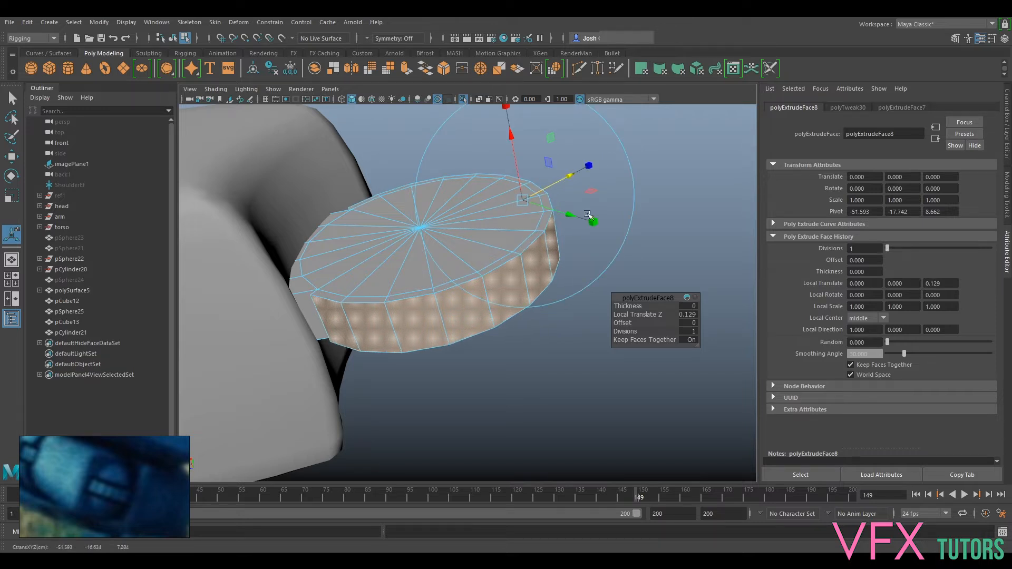
pyautogui.click(691, 340)
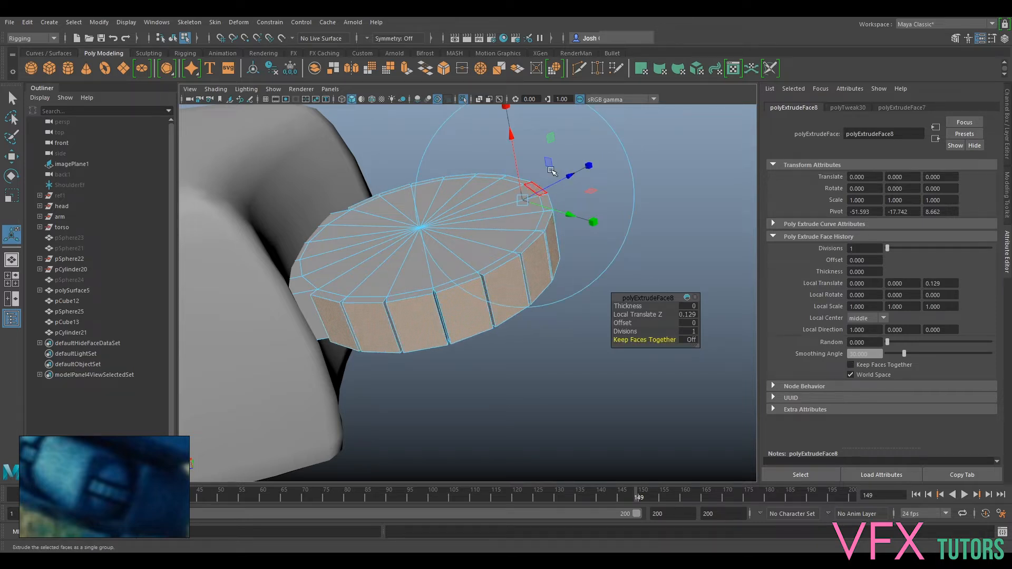
pyautogui.moveTo(572, 177); pyautogui.dragTo(569, 175)
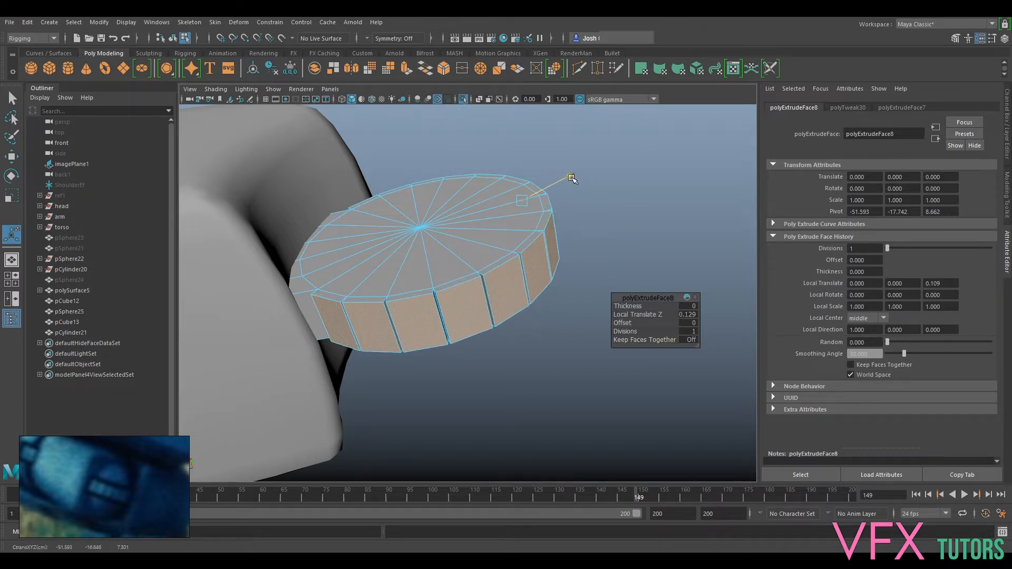
pyautogui.moveTo(593, 223); pyautogui.dragTo(562, 205)
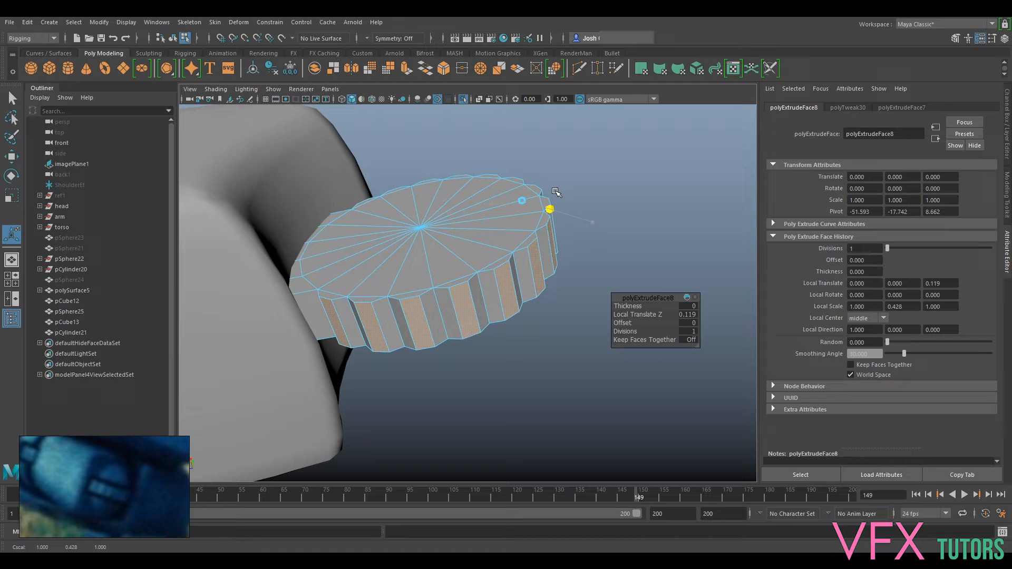
pyautogui.moveTo(556, 193); pyautogui.dragTo(615, 235)
# - Delete the centre vertices of the toothed cylinder's caps to open both of its ends
pyautogui.scroll(-7, 477, 271)
pyautogui.moveTo(476, 272)
pyautogui.keyDown('alt'); pyautogui.mouseDown()
pyautogui.moveTo(445, 312)
pyautogui.moveTo(464, 284)
pyautogui.mouseUp(); pyautogui.keyUp('alt')
pyautogui.moveTo(467, 260); pyautogui.dragTo(532, 241, button='right')
pyautogui.click(634, 167)
pyautogui.click(472, 303)
pyautogui.click(572, 198)
pyautogui.keyDown('alt'); pyautogui.moveTo(572, 198); pyautogui.dragTo(489, 321); pyautogui.keyUp('alt')
pyautogui.click(479, 318)
pyautogui.scroll(5, 492, 291)
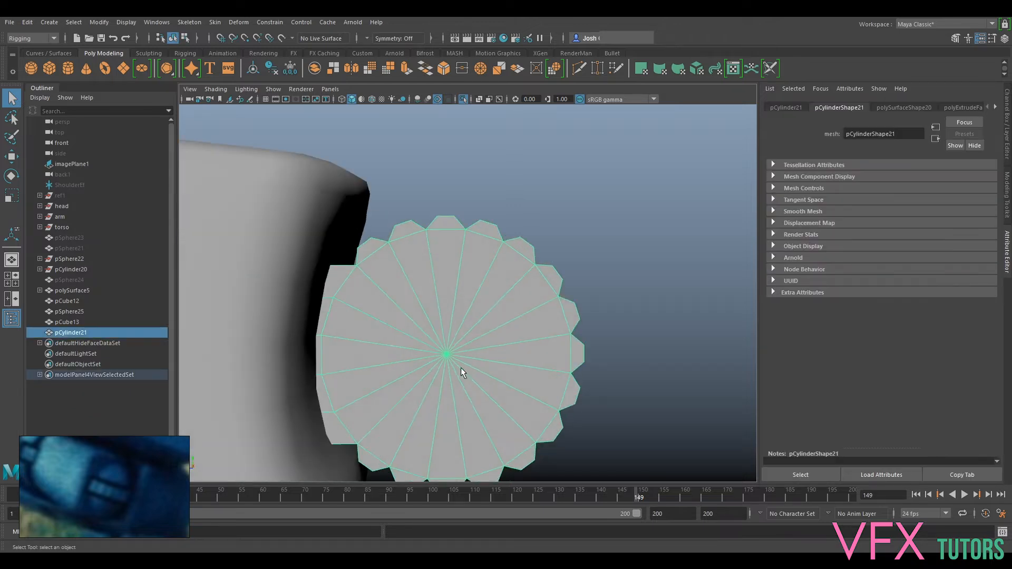
pyautogui.keyDown('alt'); pyautogui.moveTo(459, 363); pyautogui.dragTo(471, 276, button='middle'); pyautogui.keyUp('alt')
pyautogui.moveTo(477, 236); pyautogui.dragTo(421, 240, button='right')
pyautogui.click(442, 287)
pyautogui.press('Delete')
# - Switch the toothed cylinder to edge selection and pick the open edge loop on one end
pyautogui.moveTo(498, 164); pyautogui.dragTo(485, 148, button='right')
pyautogui.click(496, 154)
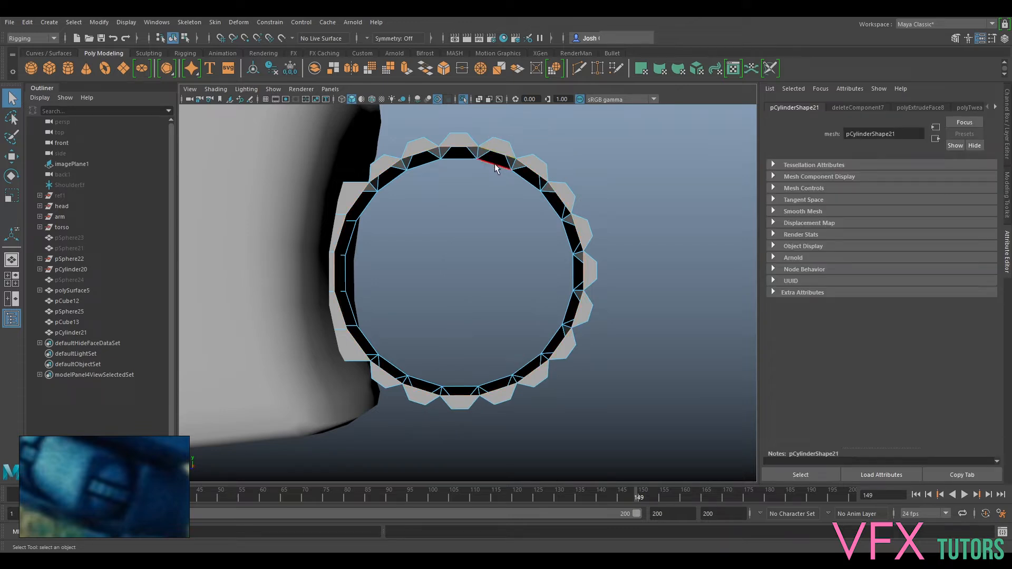
pyautogui.hotkey('ctrl', 'e')
pyautogui.press('r')
pyautogui.hotkey('ctrl', 'z')
pyautogui.hotkey('ctrl', 'z')
# - Extrude the cylinder's open edge loops about 1.14 inward and bridge them to line the centre hole
pyautogui.doubleClick(473, 153)
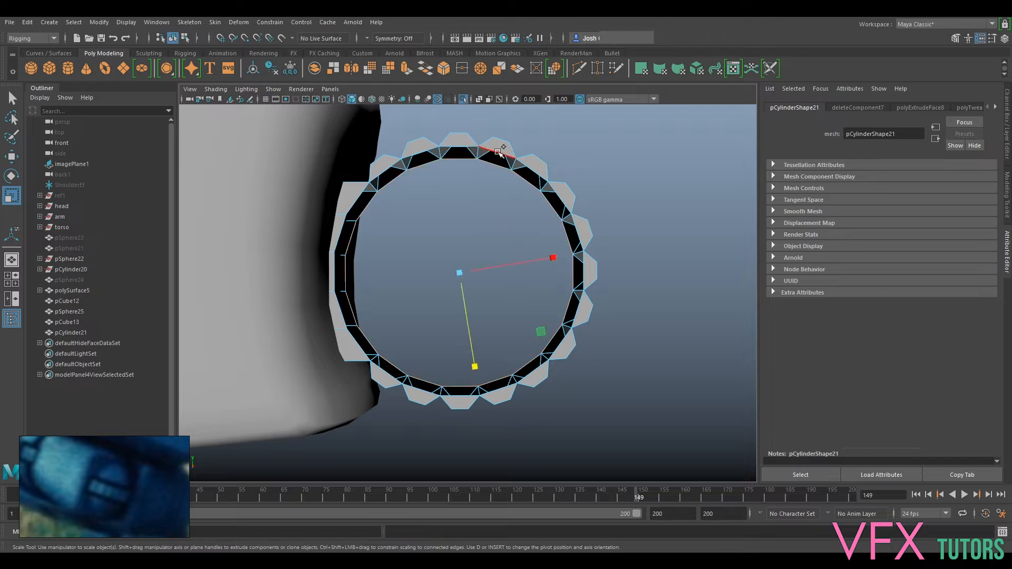
pyautogui.hotkey('ctrl', 'e')
pyautogui.moveTo(498, 244); pyautogui.dragTo(430, 270)
pyautogui.keyDown('alt'); pyautogui.moveTo(522, 267); pyautogui.dragTo(576, 260); pyautogui.keyUp('alt')
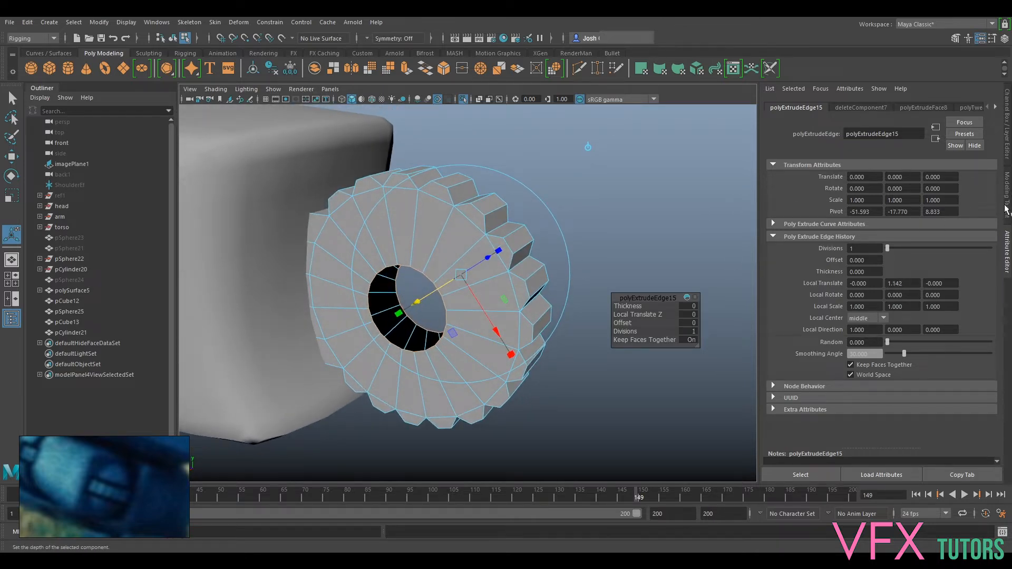
pyautogui.click(1007, 209)
pyautogui.click(910, 368)
# - Bevel both rim edges of the centre hole with a fraction of 0.1 and check the toothed ring in smooth preview
pyautogui.keyDown('alt'); pyautogui.moveTo(600, 369); pyautogui.dragTo(533, 343); pyautogui.keyUp('alt')
pyautogui.rightClick(557, 207)
pyautogui.moveTo(557, 207); pyautogui.dragTo(557, 180, button='right')
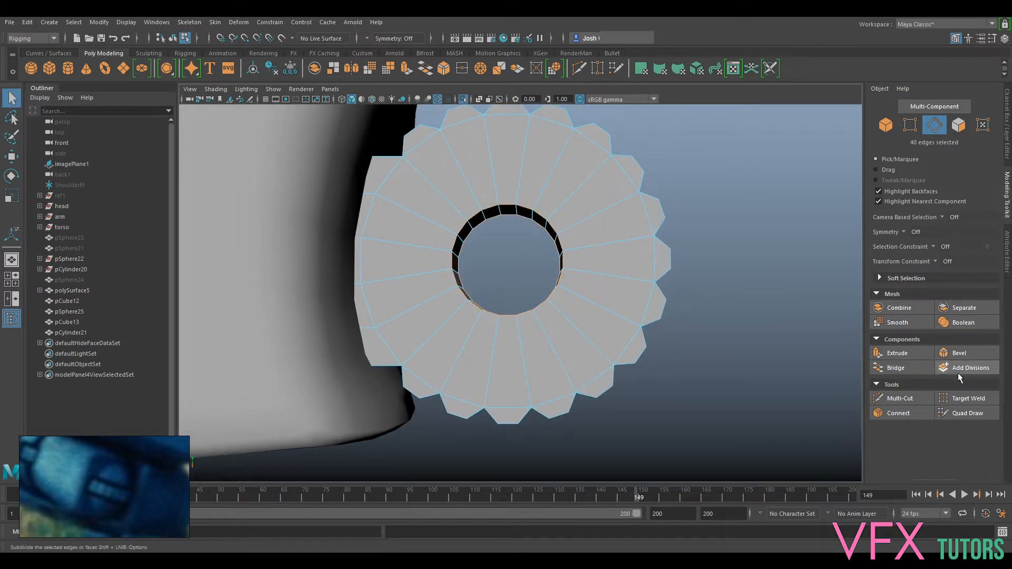
pyautogui.click(958, 353)
pyautogui.moveTo(706, 306); pyautogui.dragTo(705, 306)
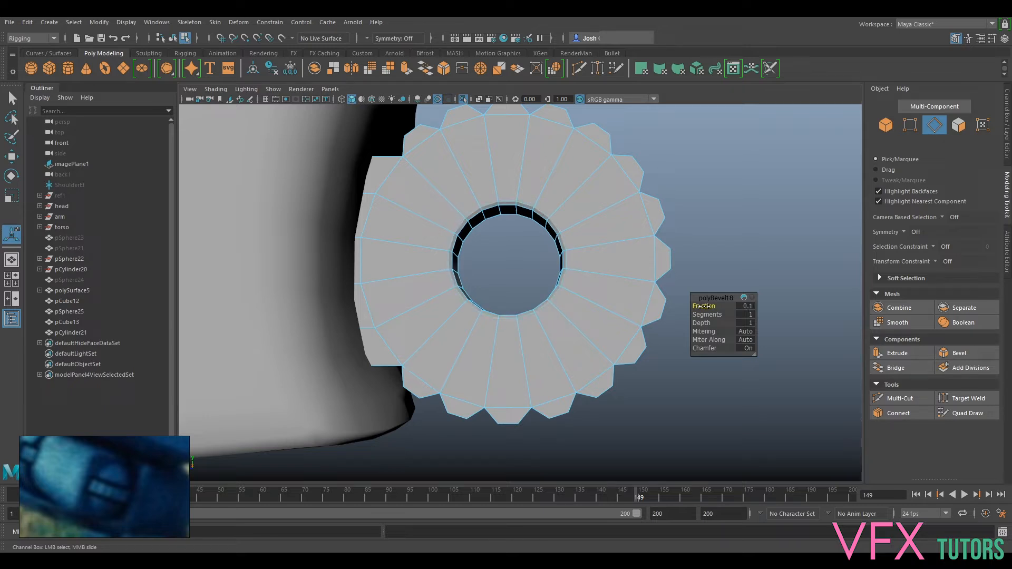
pyautogui.moveTo(614, 253); pyautogui.dragTo(669, 238, button='right')
pyautogui.keyDown('alt'); pyautogui.moveTo(714, 232); pyautogui.dragTo(655, 254); pyautogui.keyUp('alt')
pyautogui.press('3')
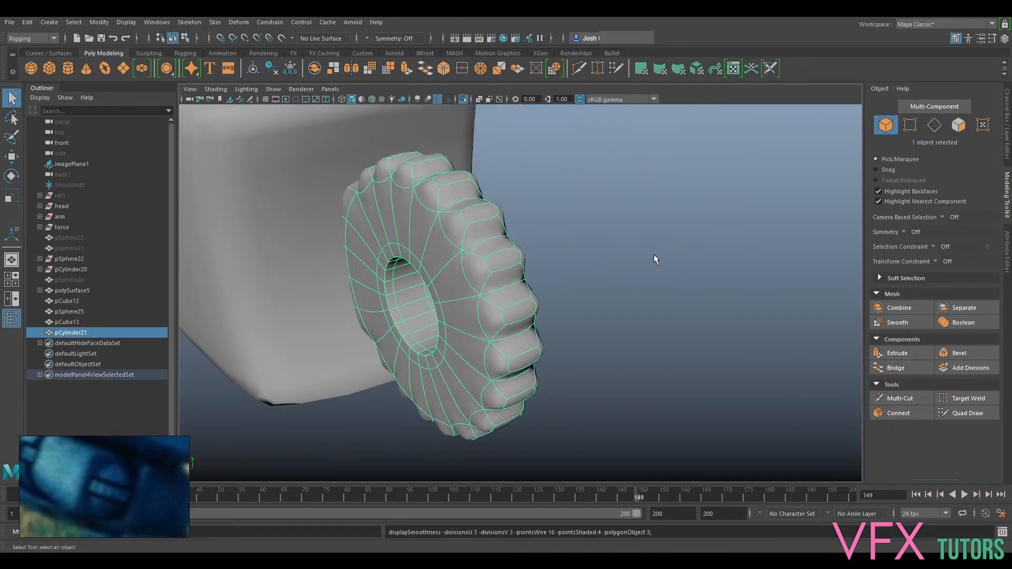
pyautogui.keyDown('alt'); pyautogui.moveTo(470, 264); pyautogui.dragTo(551, 217); pyautogui.keyUp('alt')
pyautogui.press('1')
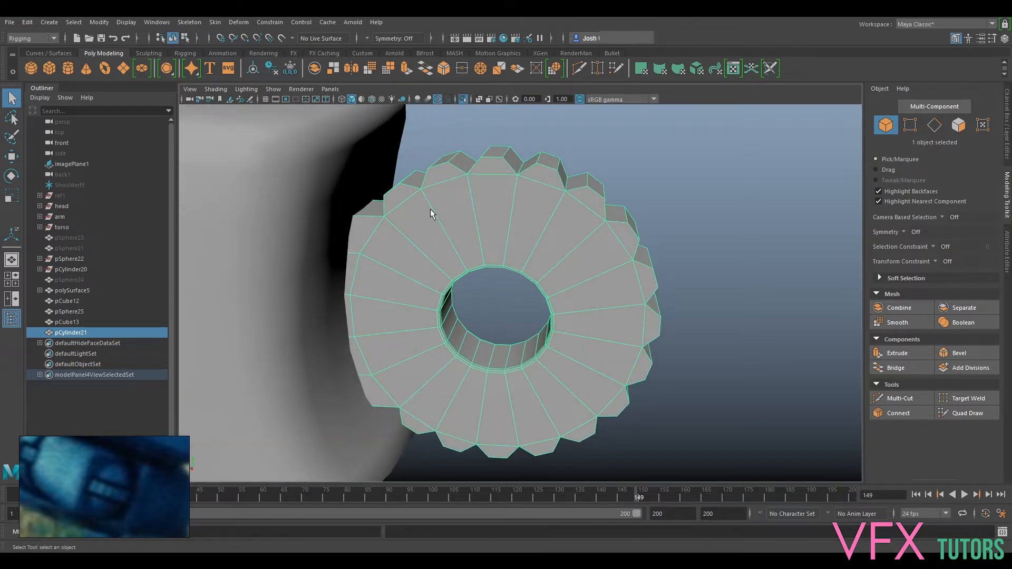
# - Insert an edge loop on the ring's flat face just inside the teeth using Multi-Cut, and preview the ring smoothed
pyautogui.click(902, 399)
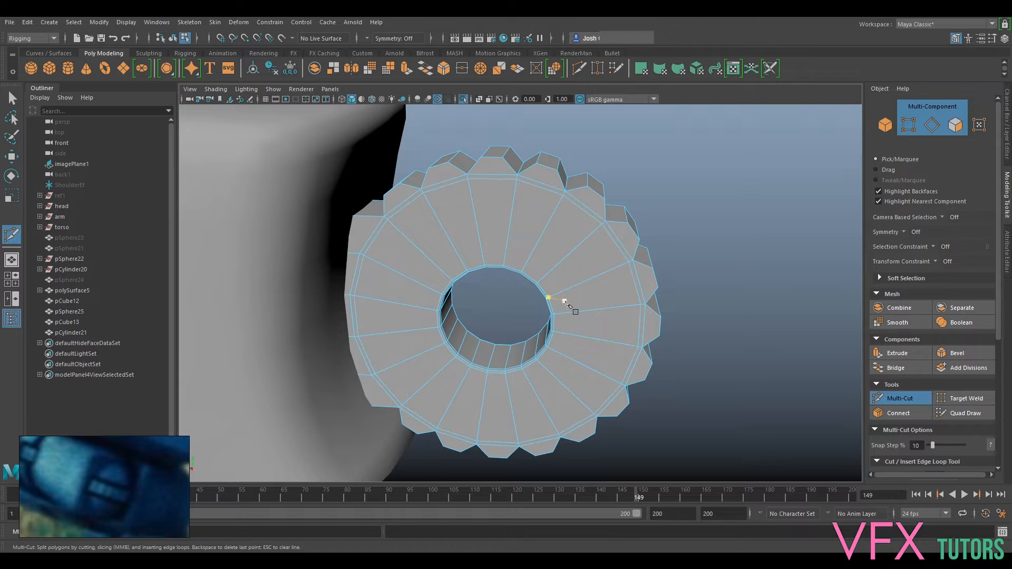
pyautogui.press('3')
pyautogui.press('1')
pyautogui.keyDown('alt'); pyautogui.moveTo(664, 232); pyautogui.dragTo(459, 242); pyautogui.keyUp('alt')
pyautogui.keyDown('alt'); pyautogui.moveTo(458, 242); pyautogui.dragTo(530, 279, button='middle'); pyautogui.keyUp('alt')
pyautogui.moveTo(530, 279)
pyautogui.keyDown('alt'); pyautogui.mouseDown(button='right')
pyautogui.moveTo(579, 276)
pyautogui.moveTo(525, 266)
pyautogui.mouseUp(button='right'); pyautogui.keyUp('alt')
pyautogui.press('3')
pyautogui.keyDown('alt'); pyautogui.moveTo(535, 254); pyautogui.dragTo(633, 327); pyautogui.keyUp('alt')
pyautogui.press('q')
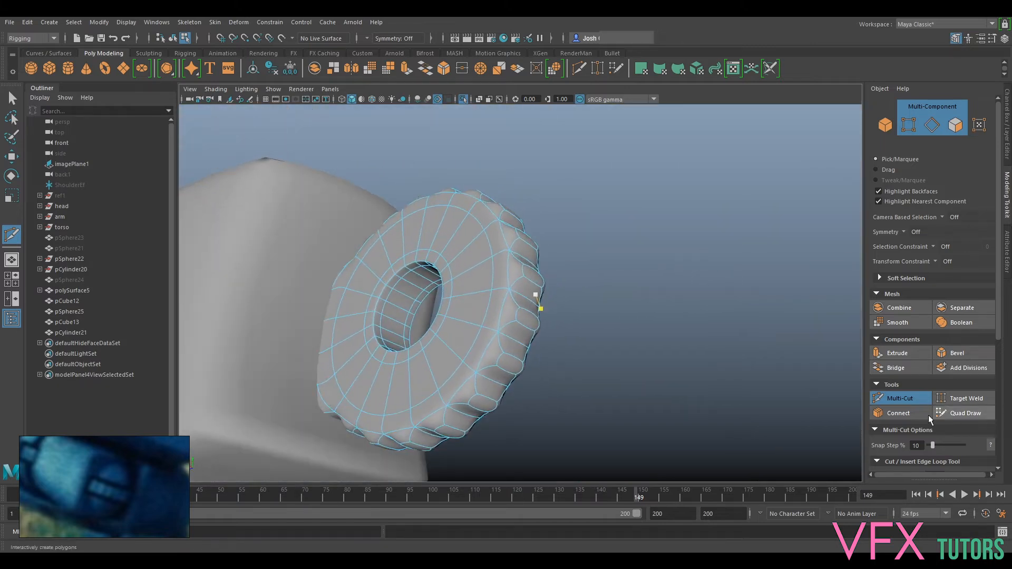
# - Return the ring to object selection, clear the selection and examine the smoothed ring beside the finger block
pyautogui.moveTo(546, 260); pyautogui.dragTo(547, 306, button='right')
pyautogui.moveTo(599, 250); pyautogui.dragTo(599, 248, button='right')
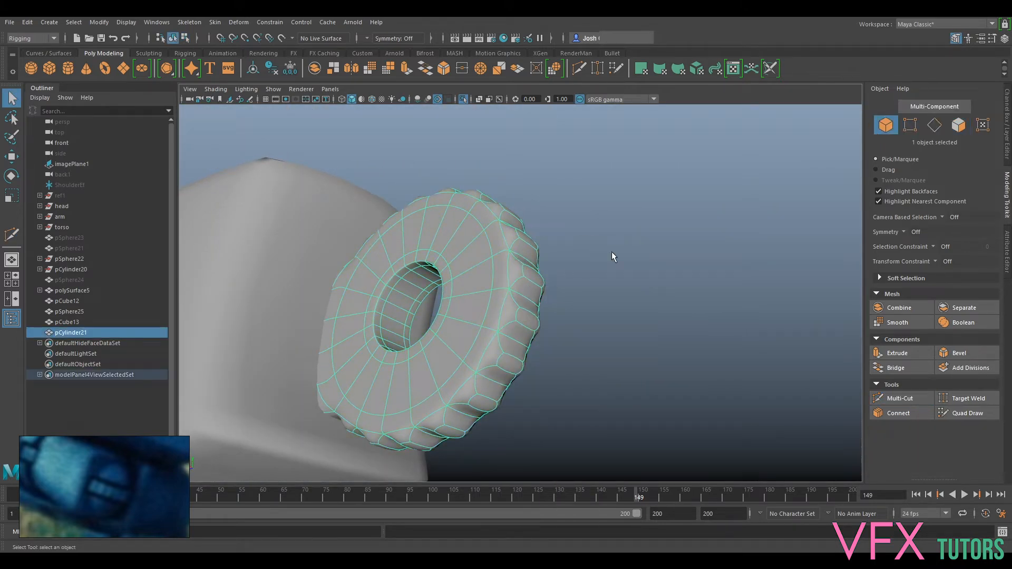
pyautogui.click(612, 252)
pyautogui.keyDown('alt'); pyautogui.moveTo(646, 290); pyautogui.dragTo(608, 311, button='right'); pyautogui.keyUp('alt')
pyautogui.keyDown('alt'); pyautogui.moveTo(610, 311); pyautogui.dragTo(651, 387); pyautogui.keyUp('alt')
pyautogui.keyDown('alt'); pyautogui.moveTo(403, 311); pyautogui.dragTo(496, 310); pyautogui.keyUp('alt')
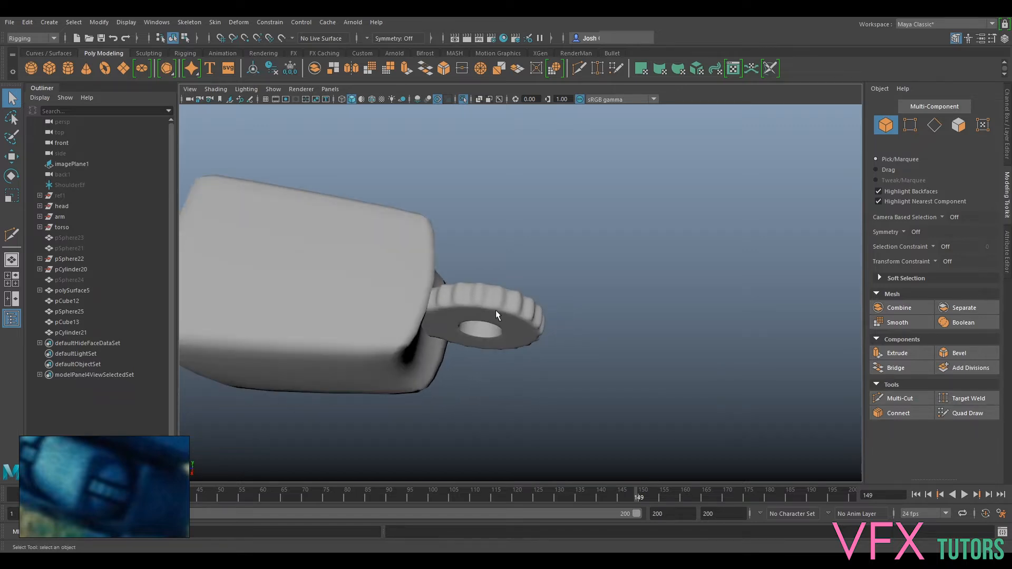
# - Insert edge loops across the teeth near both outer edges of the unsmoothed ring with Multi-Cut, and preview it smoothed
pyautogui.scroll(2, 494, 311)
pyautogui.click(491, 315)
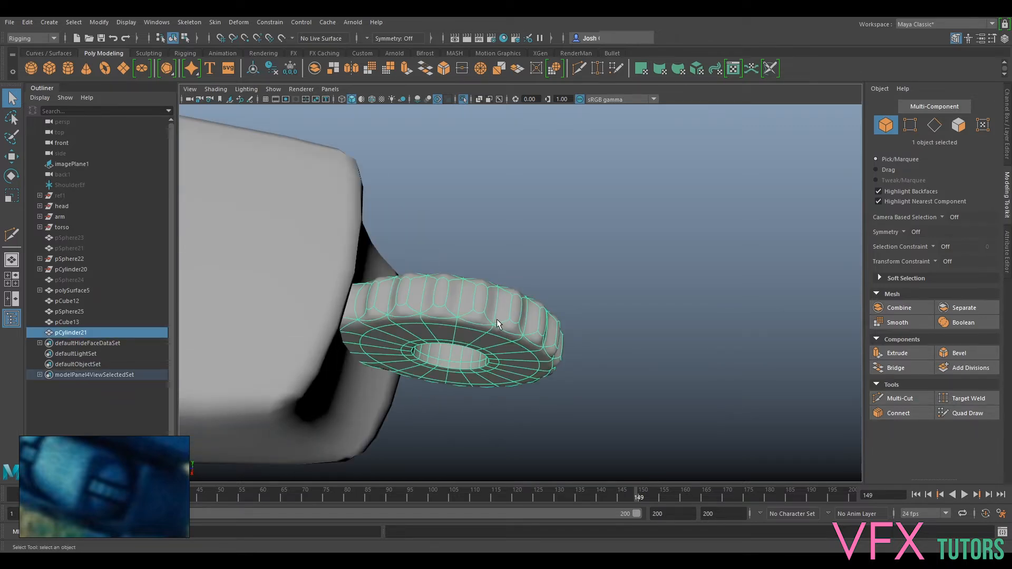
pyautogui.press('1')
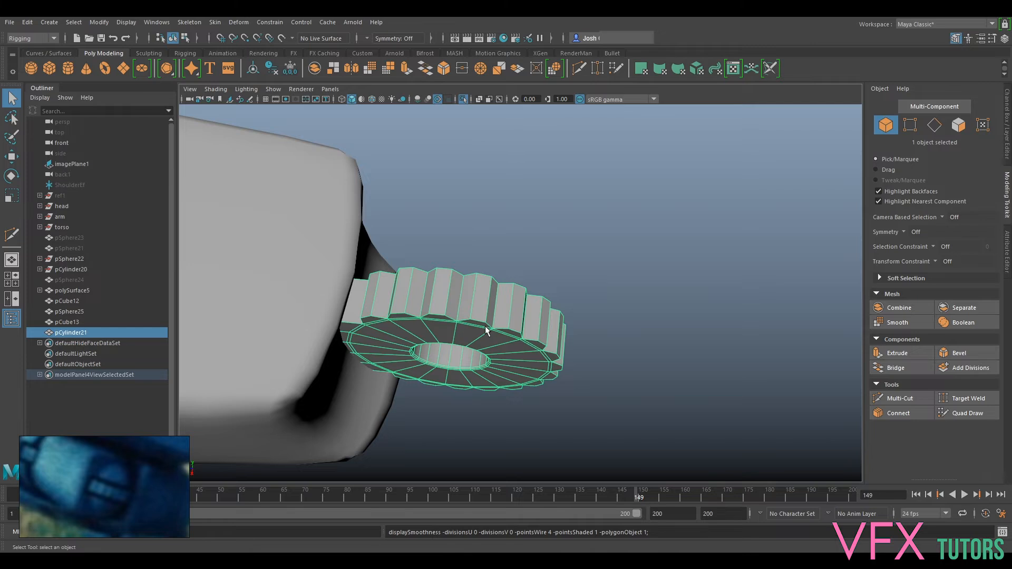
pyautogui.press('f')
pyautogui.moveTo(542, 282); pyautogui.dragTo(565, 253, button='right')
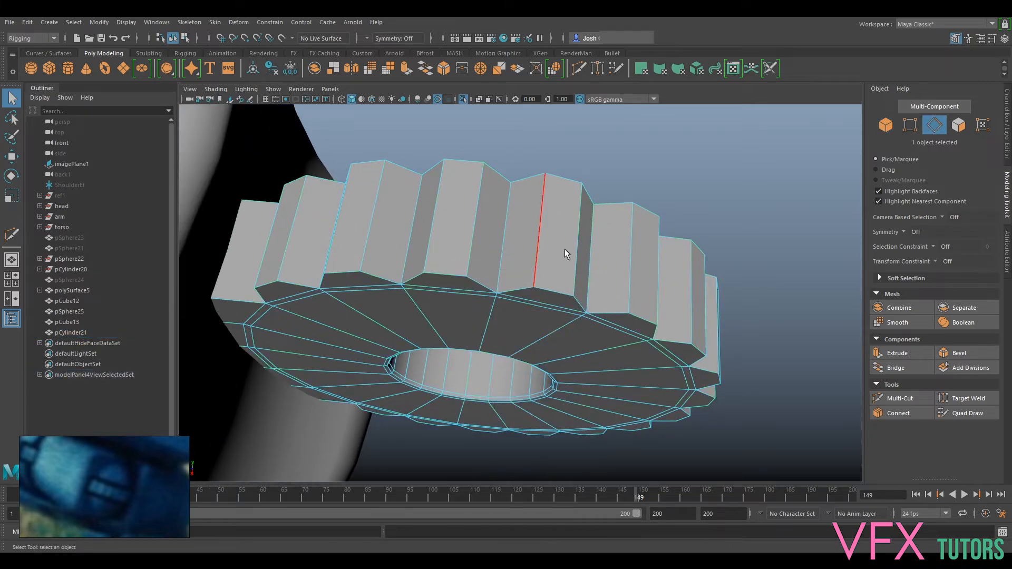
pyautogui.click(909, 397)
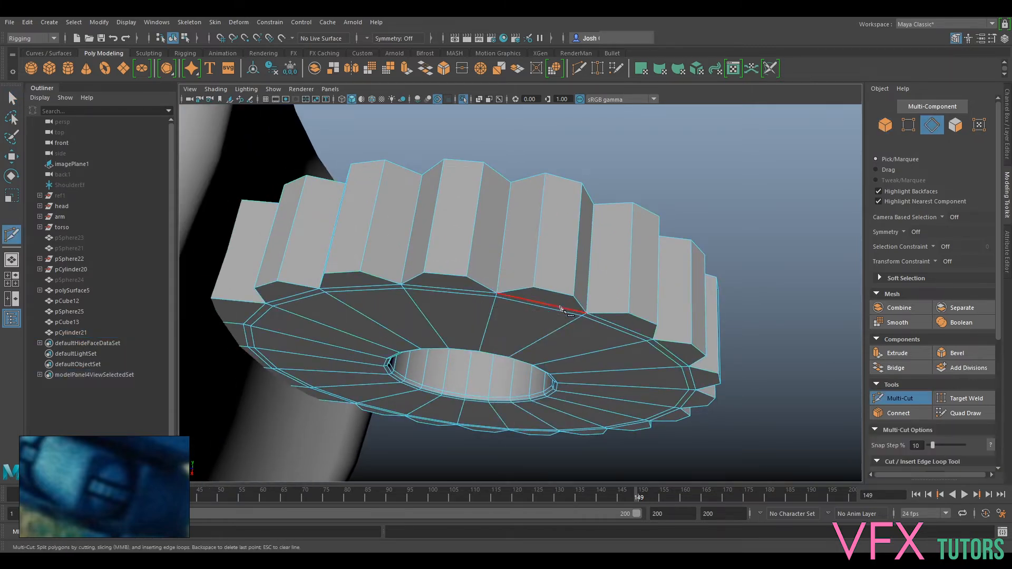
pyautogui.keyDown('alt'); pyautogui.moveTo(508, 298); pyautogui.dragTo(495, 319); pyautogui.keyUp('alt')
pyautogui.keyDown('alt'); pyautogui.moveTo(455, 292); pyautogui.dragTo(452, 295); pyautogui.keyUp('alt')
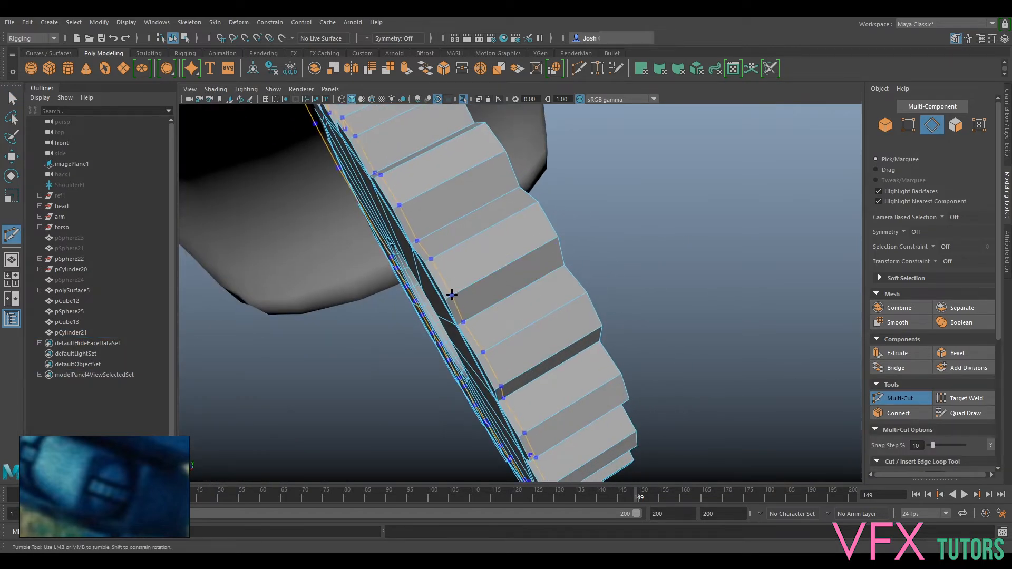
pyautogui.keyDown('ctrl'); pyautogui.click(458, 293); pyautogui.keyUp('ctrl')
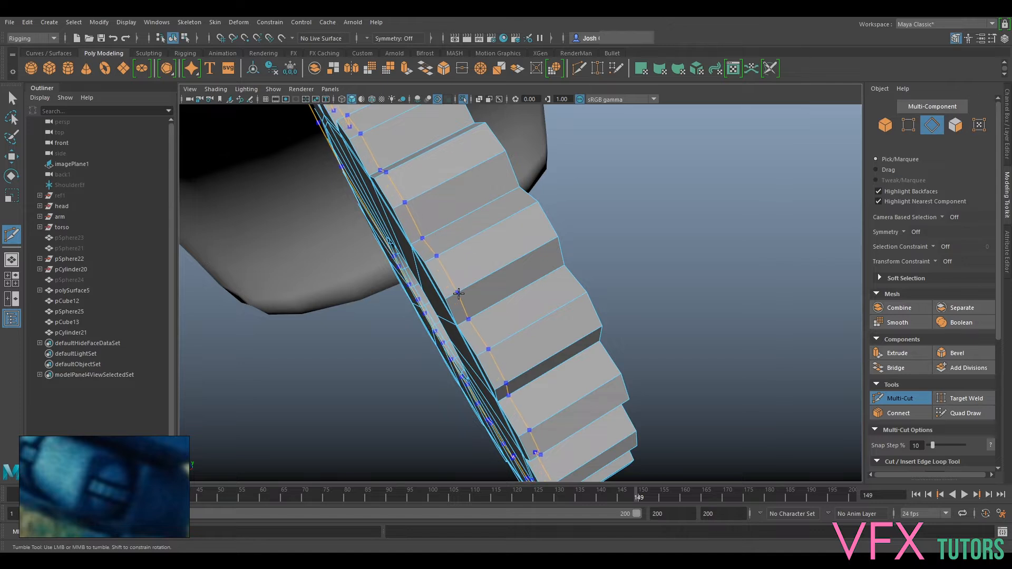
pyautogui.keyDown('ctrl'); pyautogui.click(546, 249); pyautogui.keyUp('ctrl')
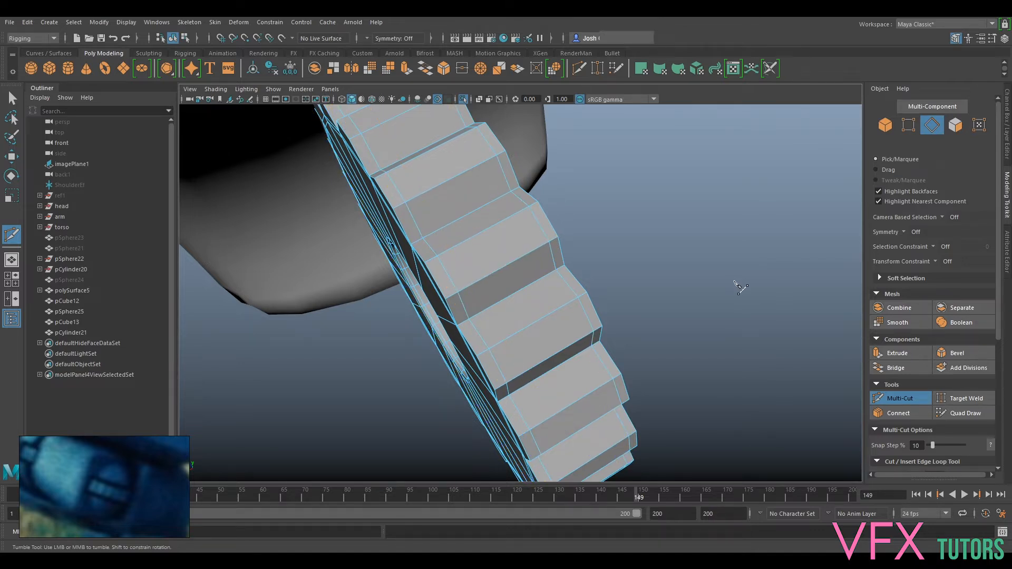
pyautogui.press('3')
pyautogui.keyDown('alt'); pyautogui.moveTo(729, 291); pyautogui.dragTo(751, 296); pyautogui.keyUp('alt')
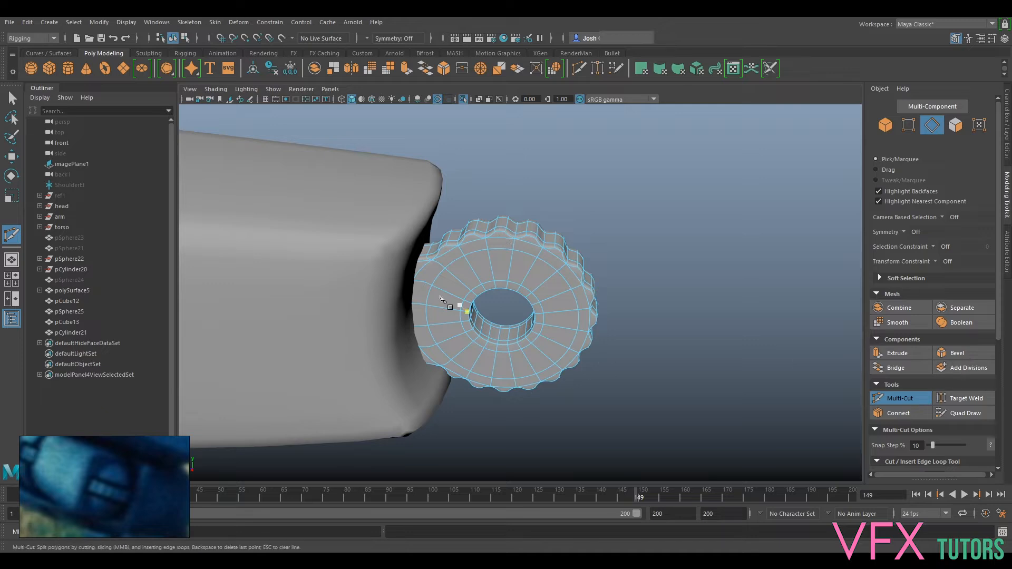
# - Return the toothed ring to object selection, select it and switch it back to unsmoothed display
pyautogui.moveTo(553, 281); pyautogui.dragTo(601, 244, button='right')
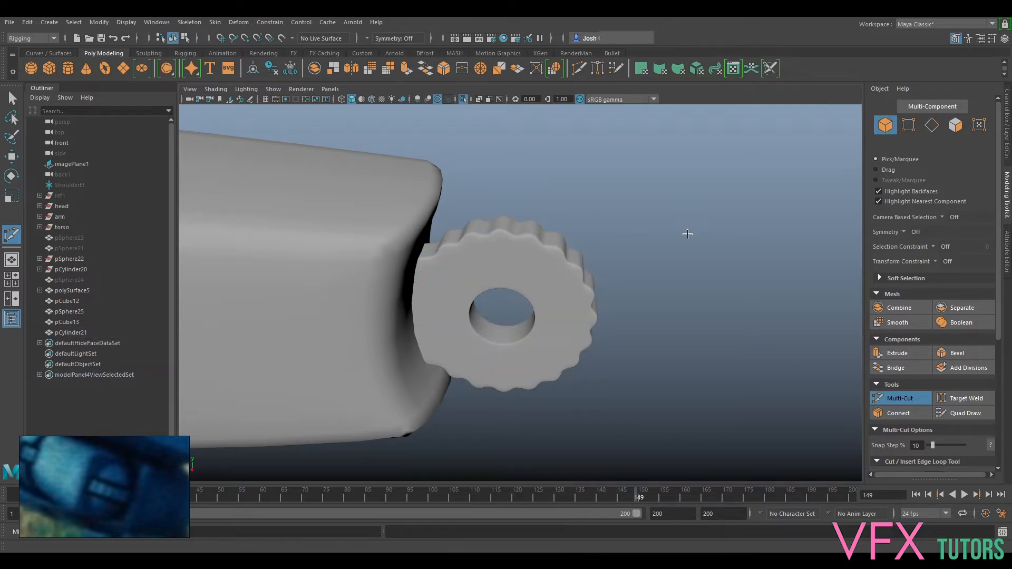
pyautogui.keyDown('alt'); pyautogui.moveTo(688, 233); pyautogui.dragTo(592, 260); pyautogui.keyUp('alt')
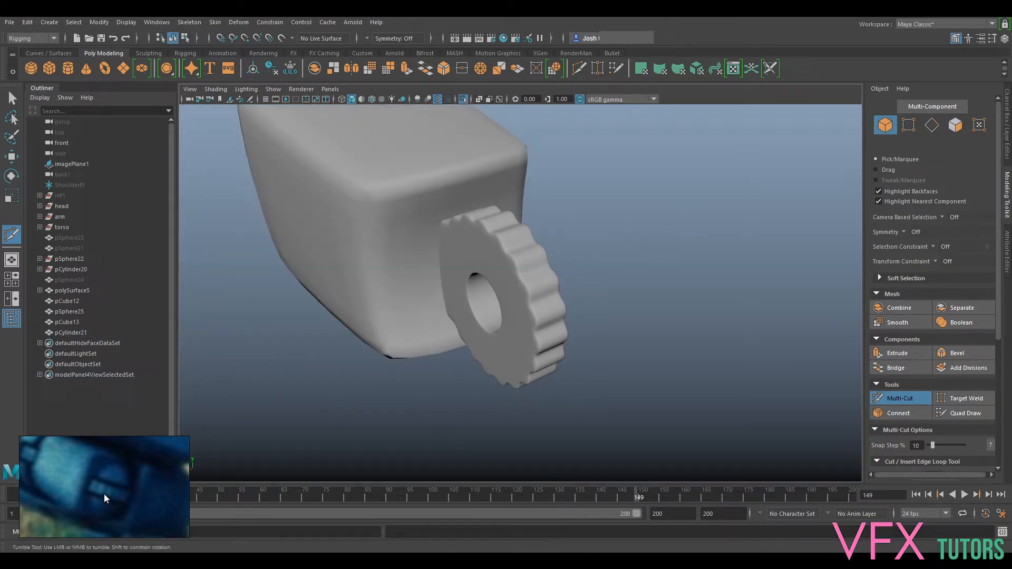
pyautogui.click(907, 396)
pyautogui.keyDown('alt'); pyautogui.moveTo(594, 347); pyautogui.dragTo(659, 311); pyautogui.keyUp('alt')
pyautogui.click(368, 282)
pyautogui.click(465, 269)
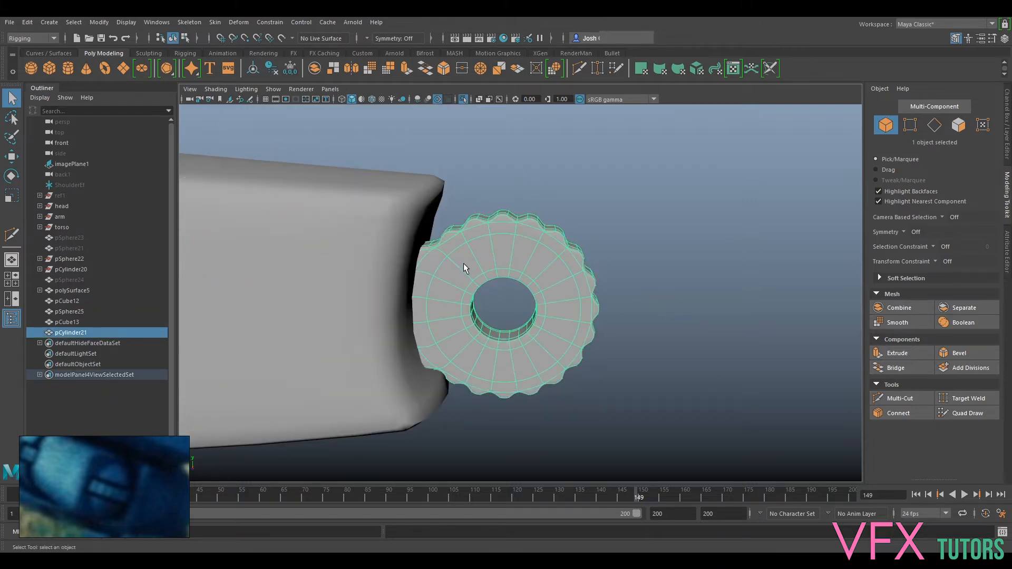
pyautogui.press('1')
# - Add the finger block and the ball joint sphere to the selected toothed ring, leaving out the thin box
pyautogui.keyDown('alt'); pyautogui.moveTo(526, 253); pyautogui.dragTo(493, 270); pyautogui.keyUp('alt')
pyautogui.keyDown('alt'); pyautogui.moveTo(382, 252); pyautogui.dragTo(606, 259, button='middle'); pyautogui.keyUp('alt')
pyautogui.scroll(-5, 603, 271)
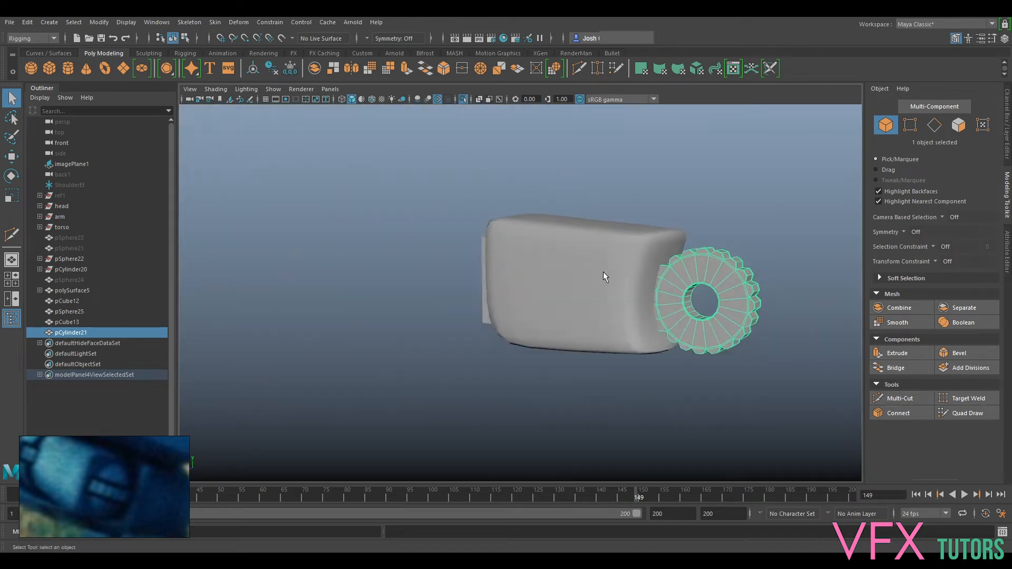
pyautogui.keyDown('alt'); pyautogui.moveTo(603, 271); pyautogui.dragTo(595, 280); pyautogui.keyUp('alt')
pyautogui.click(594, 280)
pyautogui.hotkey('ctrl', 'z')
pyautogui.keyDown('shift'); pyautogui.click(486, 298); pyautogui.keyUp('shift')
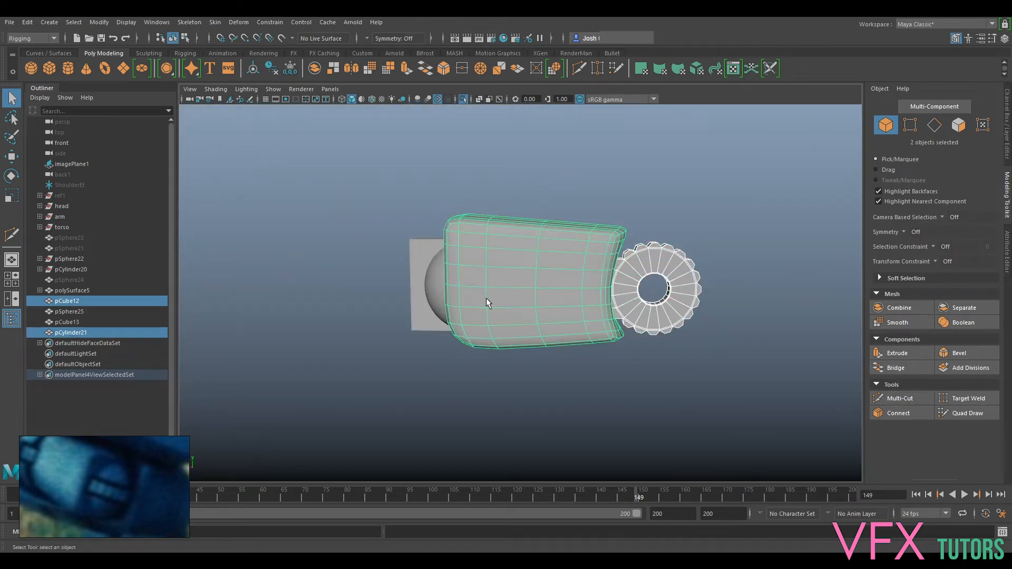
pyautogui.keyDown('alt'); pyautogui.moveTo(486, 299); pyautogui.dragTo(543, 293); pyautogui.keyUp('alt')
pyautogui.keyDown('shift'); pyautogui.click(394, 287); pyautogui.keyUp('shift')
pyautogui.keyDown('alt'); pyautogui.moveTo(800, 223); pyautogui.dragTo(692, 196); pyautogui.keyUp('alt')
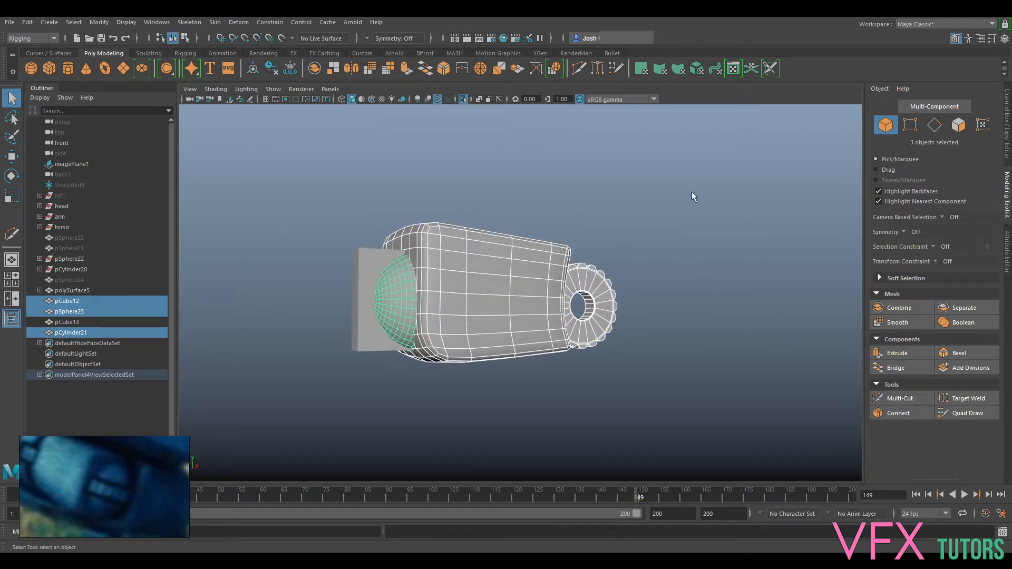
# - Switch to the Modeling menu set, combine the selected ring, block and sphere into one mesh and delete its history
pyautogui.click(18, 37)
pyautogui.click(31, 49)
pyautogui.click(185, 22)
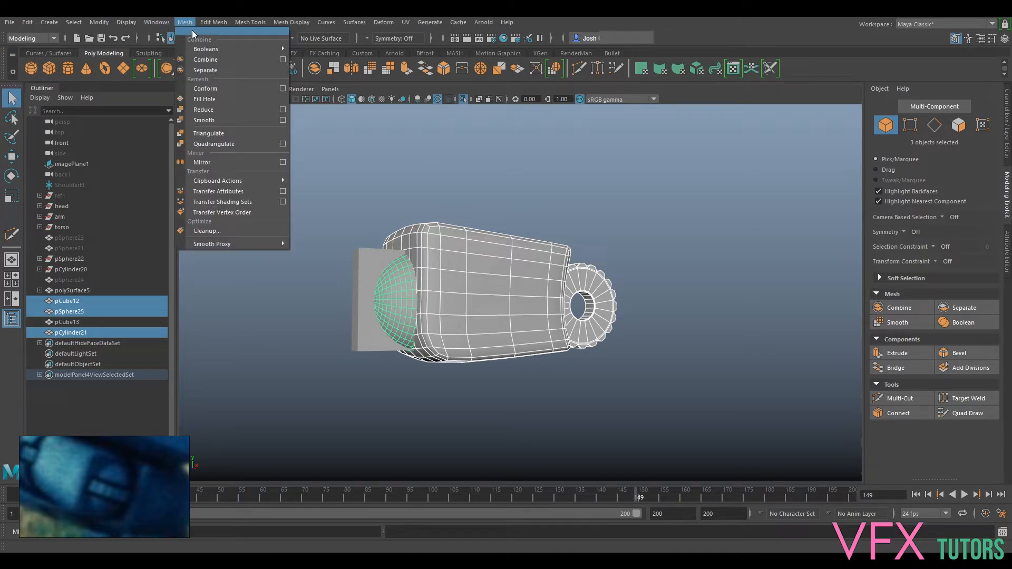
pyautogui.click(205, 59)
pyautogui.click(279, 68)
pyautogui.keyDown('alt'); pyautogui.moveTo(419, 277); pyautogui.dragTo(440, 254); pyautogui.keyUp('alt')
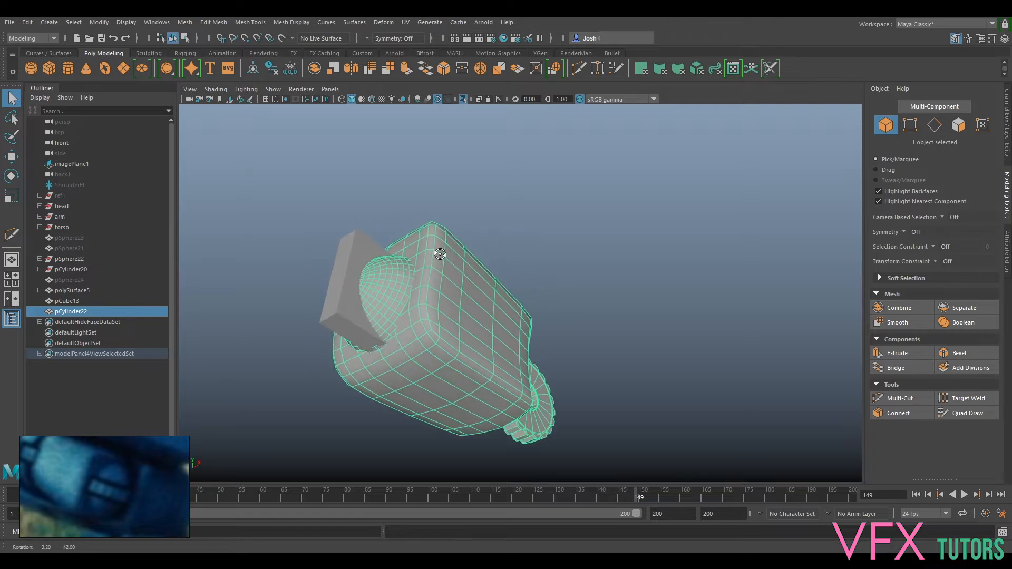
# - Enable X-Ray shading, lengthen the thin box along the finger and shift it further into the ball
pyautogui.click(214, 89)
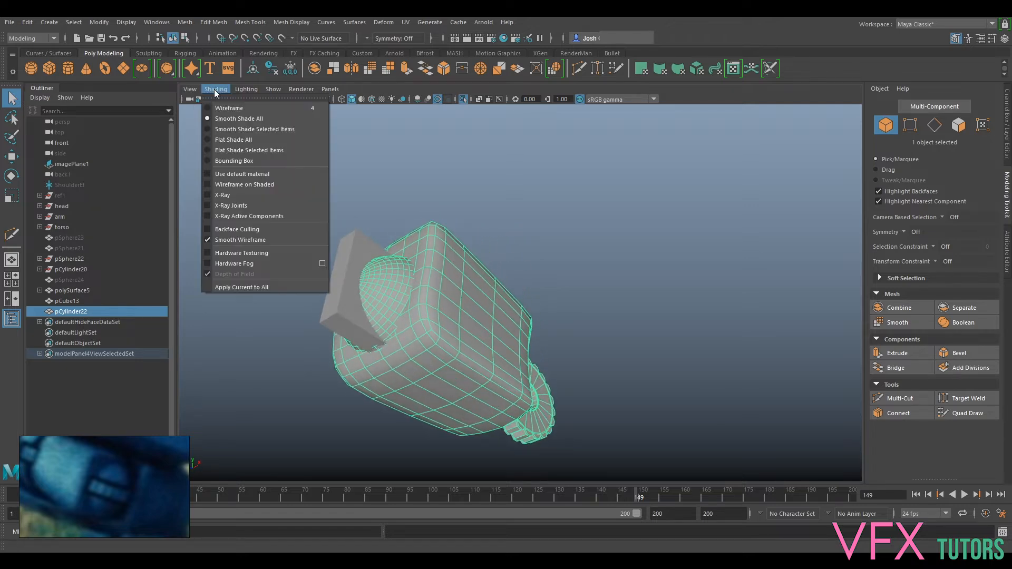
pyautogui.keyDown('alt'); pyautogui.moveTo(492, 242); pyautogui.dragTo(570, 186); pyautogui.keyUp('alt')
pyautogui.keyDown('alt'); pyautogui.moveTo(569, 185); pyautogui.dragTo(592, 183, button='middle'); pyautogui.keyUp('alt')
pyautogui.scroll(3, 506, 232)
pyautogui.click(407, 216)
pyautogui.keyDown('alt'); pyautogui.moveTo(436, 207); pyautogui.dragTo(394, 241); pyautogui.keyUp('alt')
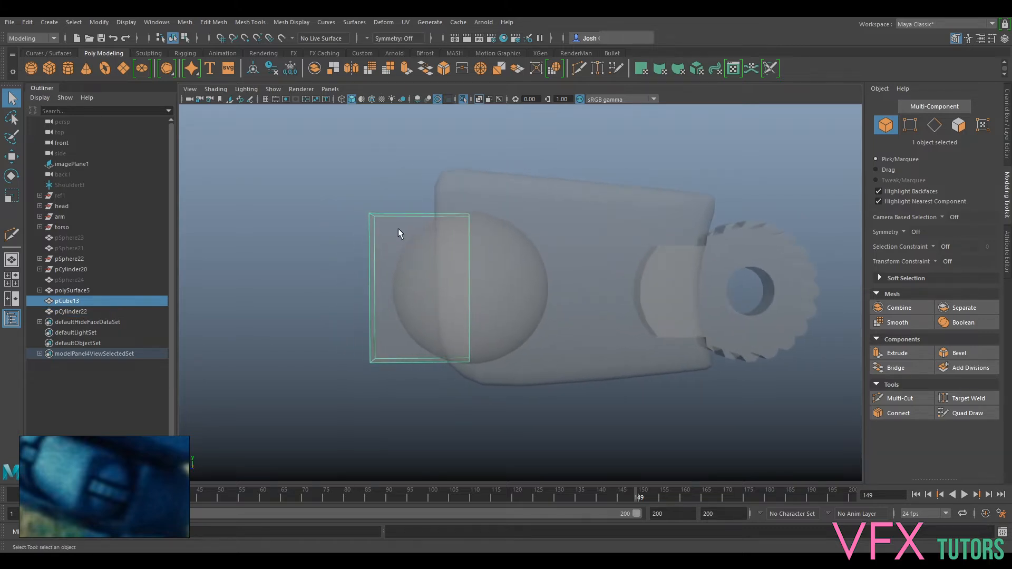
pyautogui.press('r')
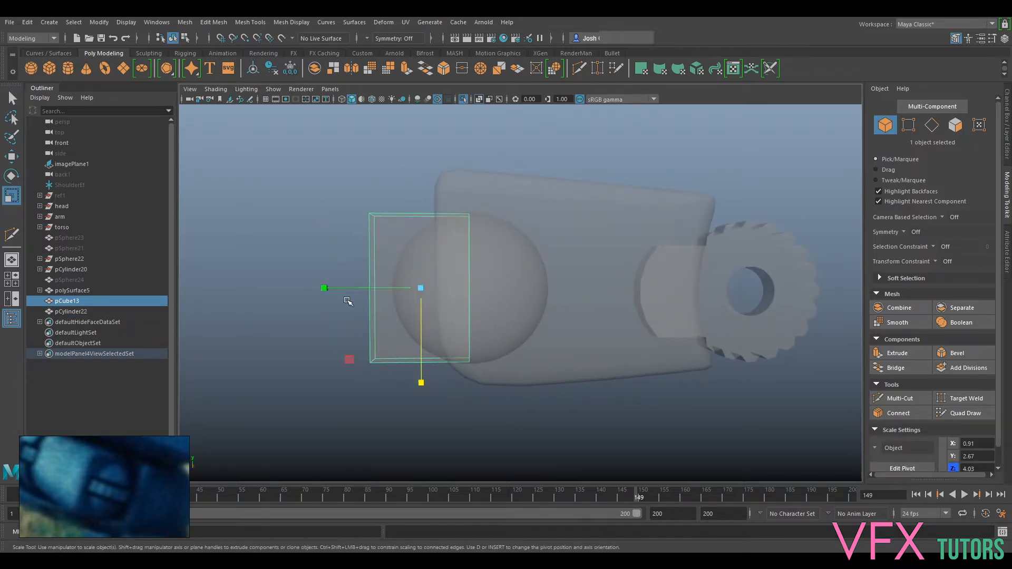
pyautogui.moveTo(350, 288); pyautogui.dragTo(375, 290)
pyautogui.press('w')
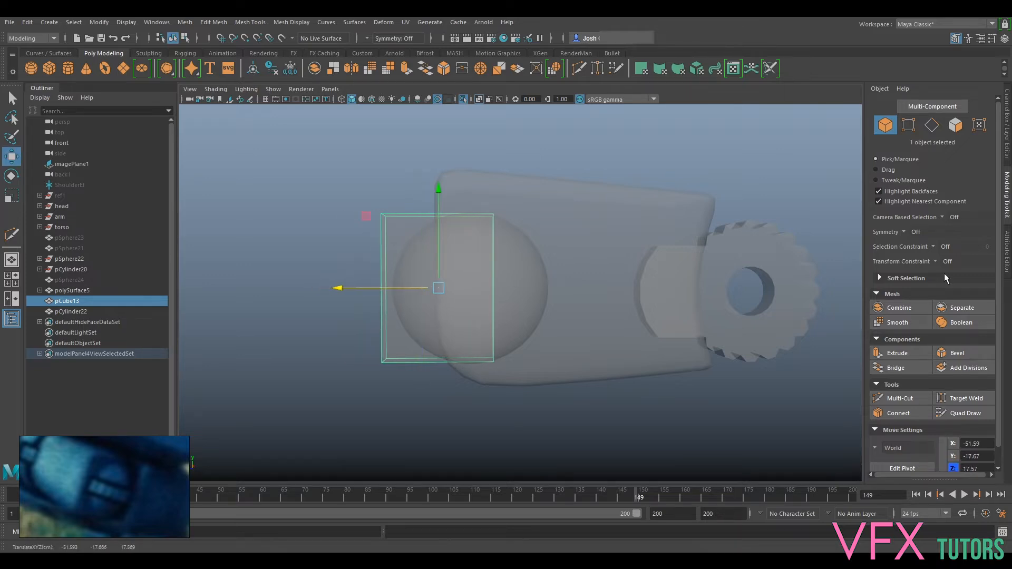
# - Scale the thin box to about 5.00 in Y and push it deeper into the ball joint
pyautogui.keyDown('alt'); pyautogui.moveTo(734, 277); pyautogui.dragTo(630, 251, button='middle'); pyautogui.keyUp('alt')
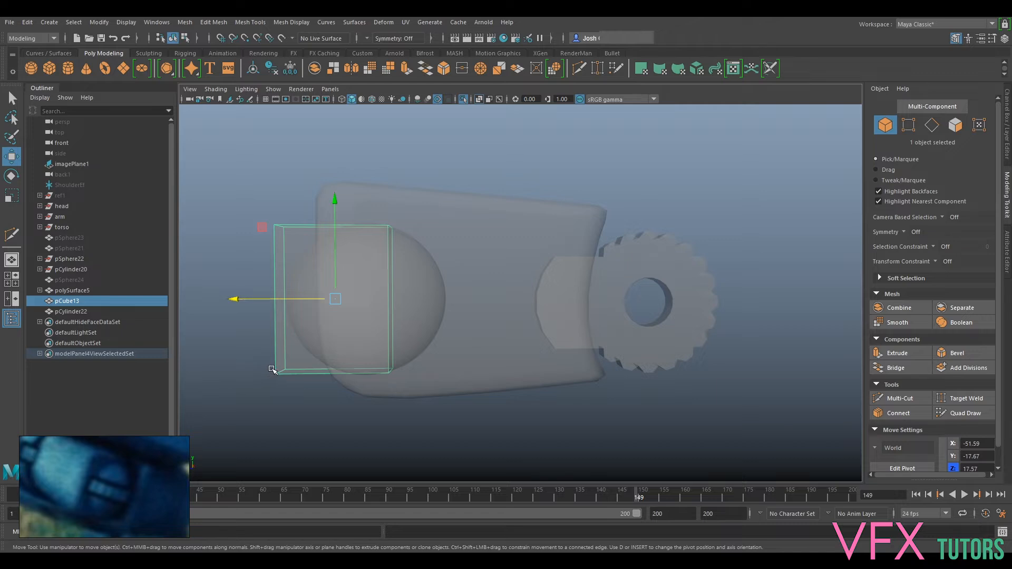
pyautogui.keyDown('alt'); pyautogui.moveTo(272, 370); pyautogui.dragTo(434, 350, button='middle'); pyautogui.keyUp('alt')
pyautogui.press('r')
pyautogui.moveTo(375, 309); pyautogui.dragTo(343, 317)
pyautogui.moveTo(343, 317)
pyautogui.keyDown('alt'); pyautogui.mouseDown()
pyautogui.moveTo(379, 314)
pyautogui.moveTo(364, 318)
pyautogui.moveTo(351, 303)
pyautogui.moveTo(338, 306)
pyautogui.moveTo(455, 327)
pyautogui.moveTo(445, 317)
pyautogui.moveTo(355, 308)
pyautogui.mouseUp(); pyautogui.keyUp('alt')
pyautogui.press('q')
pyautogui.press('w')
pyautogui.press('r')
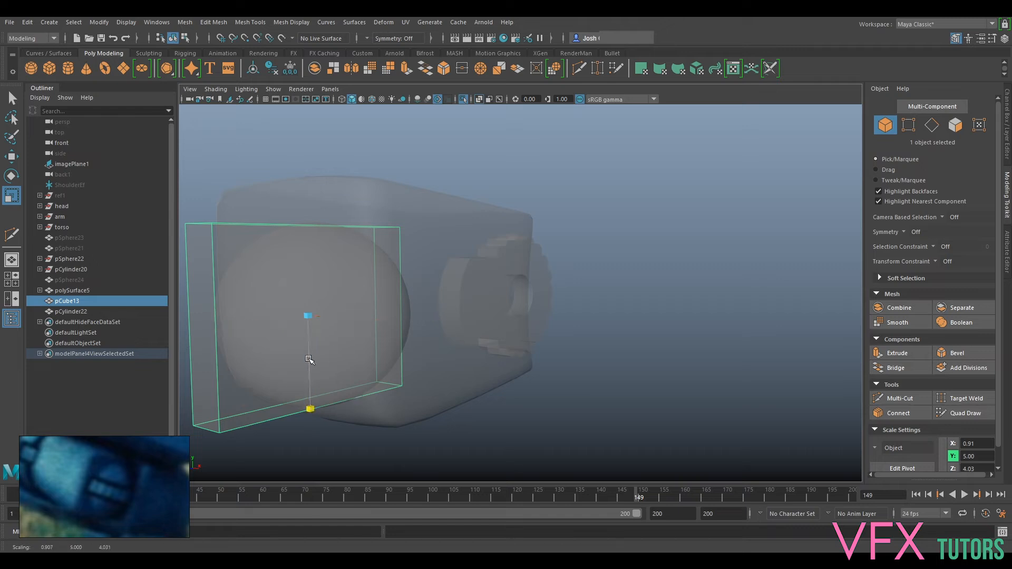
# - Turn off X-Ray shading and adjust the thin box's height to about -17.63 in Y
pyautogui.click(410, 220)
pyautogui.click(213, 88)
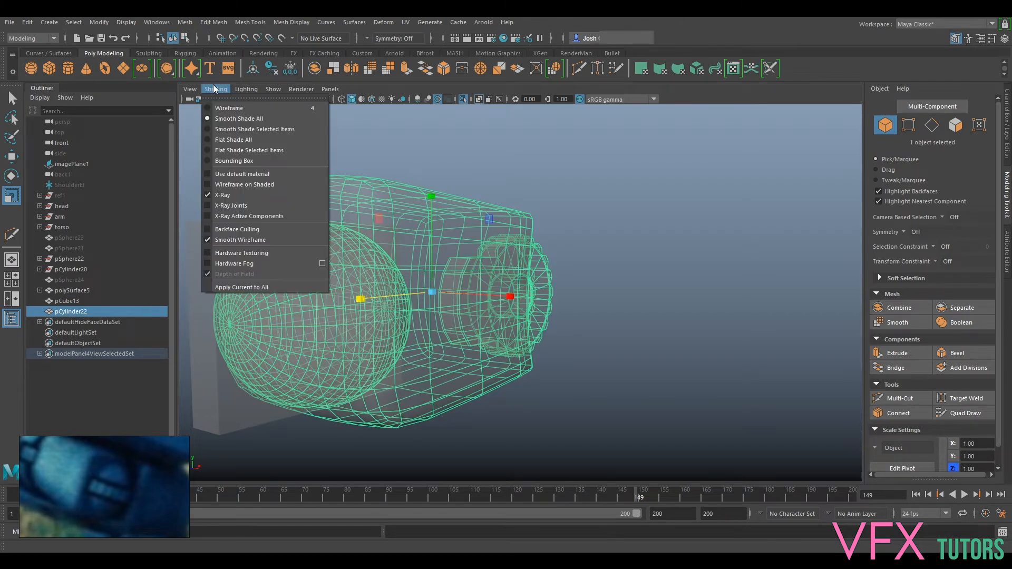
pyautogui.click(232, 196)
pyautogui.moveTo(407, 305)
pyautogui.keyDown('alt'); pyautogui.mouseDown()
pyautogui.moveTo(362, 299)
pyautogui.moveTo(392, 311)
pyautogui.moveTo(432, 305)
pyautogui.mouseUp(); pyautogui.keyUp('alt')
pyautogui.click(394, 255)
pyautogui.press('w')
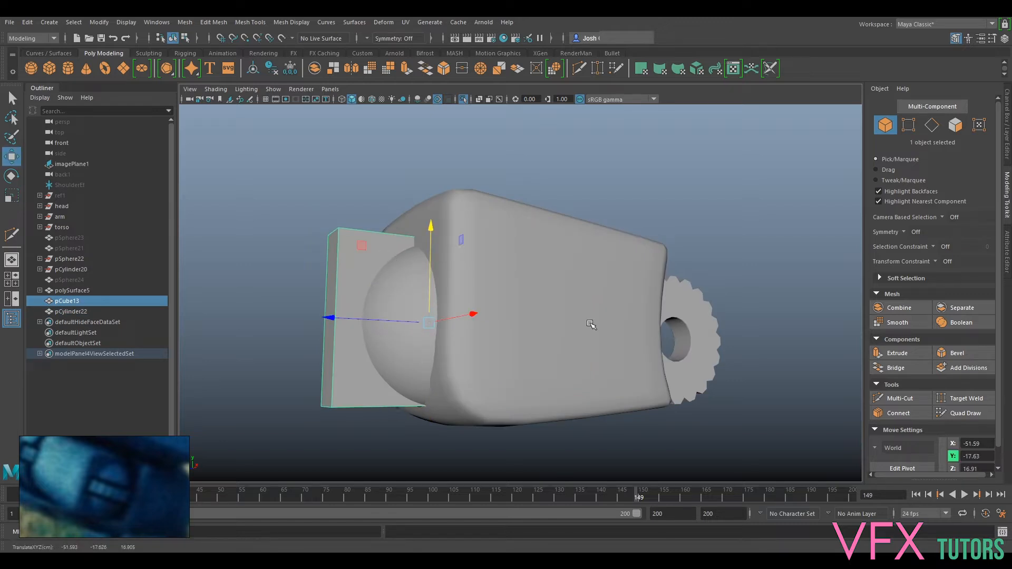
# - Freeze the transformations on the combined finger mesh and the thin box
pyautogui.click(592, 323)
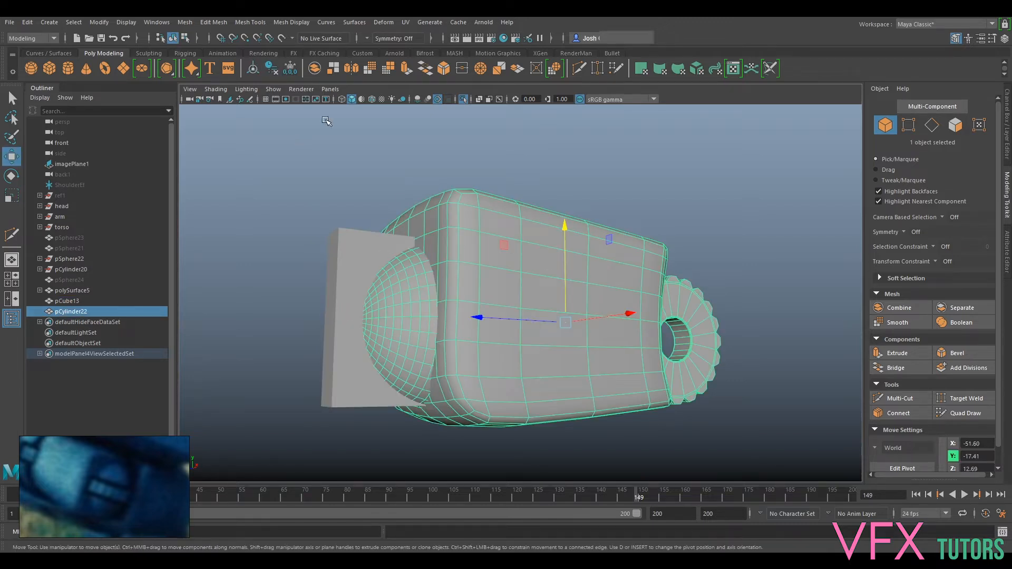
pyautogui.keyDown('shift'); pyautogui.click(351, 257); pyautogui.keyUp('shift')
pyautogui.click(369, 168)
pyautogui.click(352, 247)
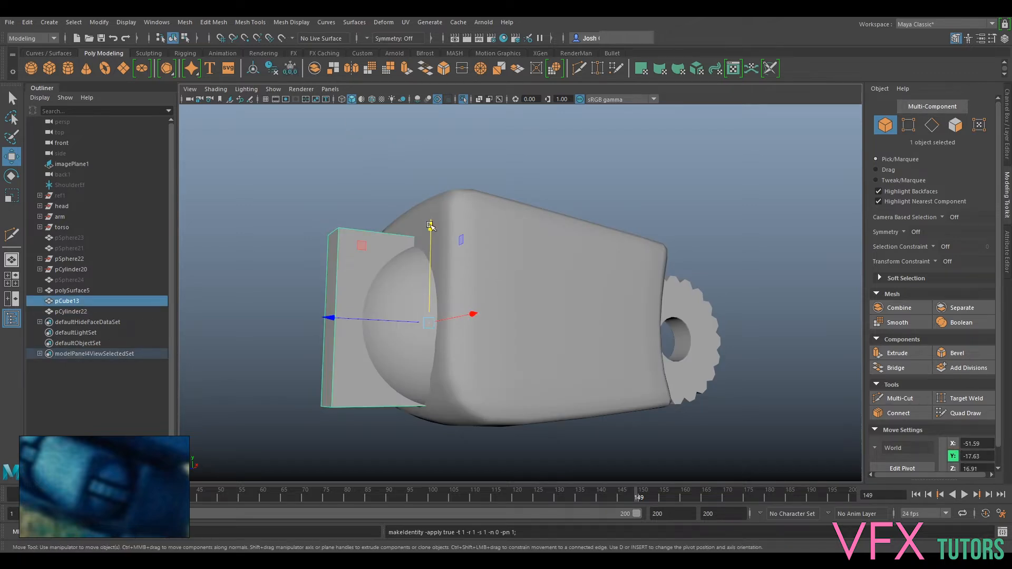
# - Duplicate the combined finger mesh and hide the copy
pyautogui.click(504, 283)
pyautogui.keyDown('shift'); pyautogui.click(346, 239); pyautogui.keyUp('shift')
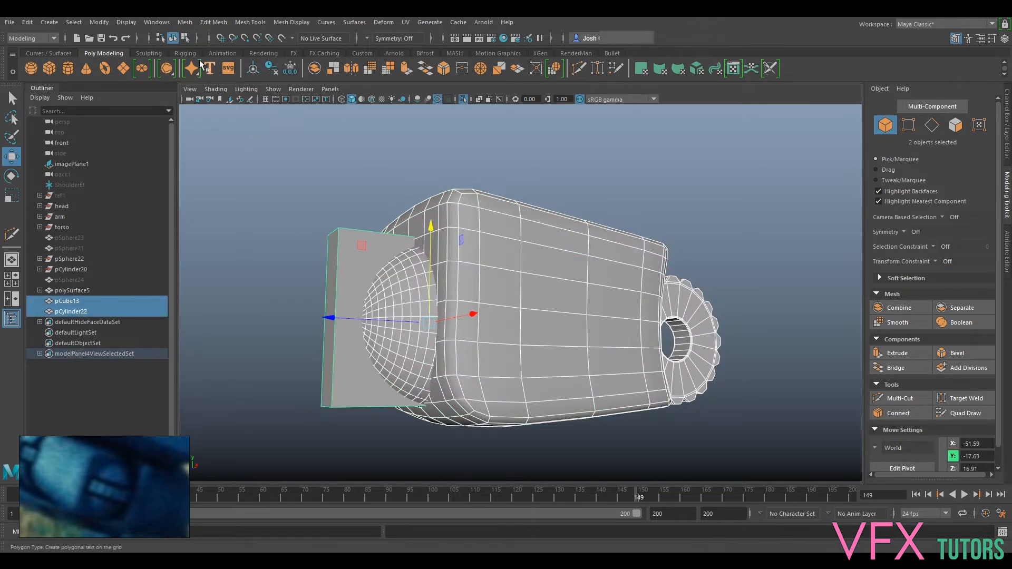
pyautogui.click(185, 22)
pyautogui.click(545, 198)
pyautogui.click(607, 242)
pyautogui.hotkey('ctrl', 'd')
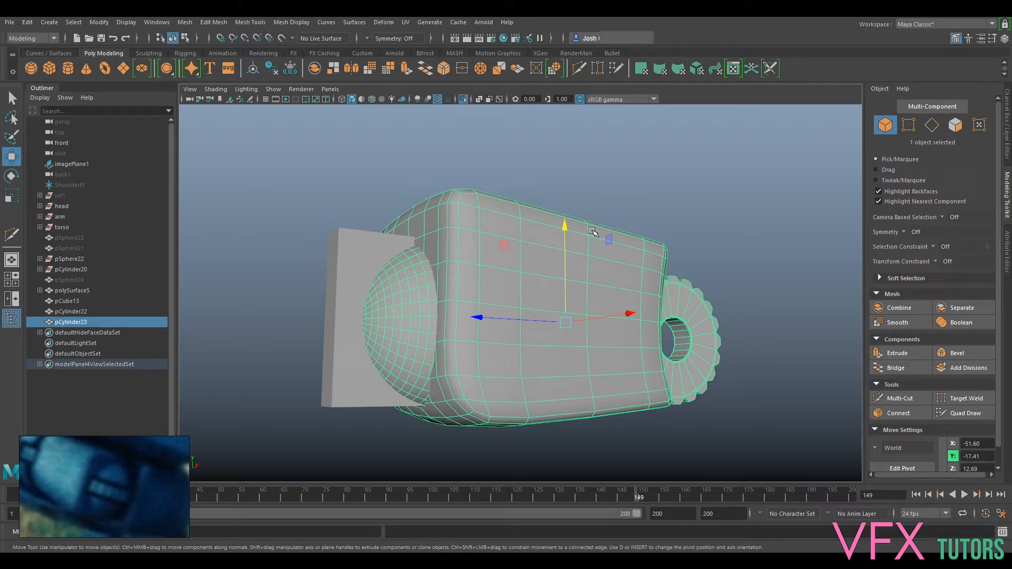
pyautogui.hotkey('ctrl', 'h')
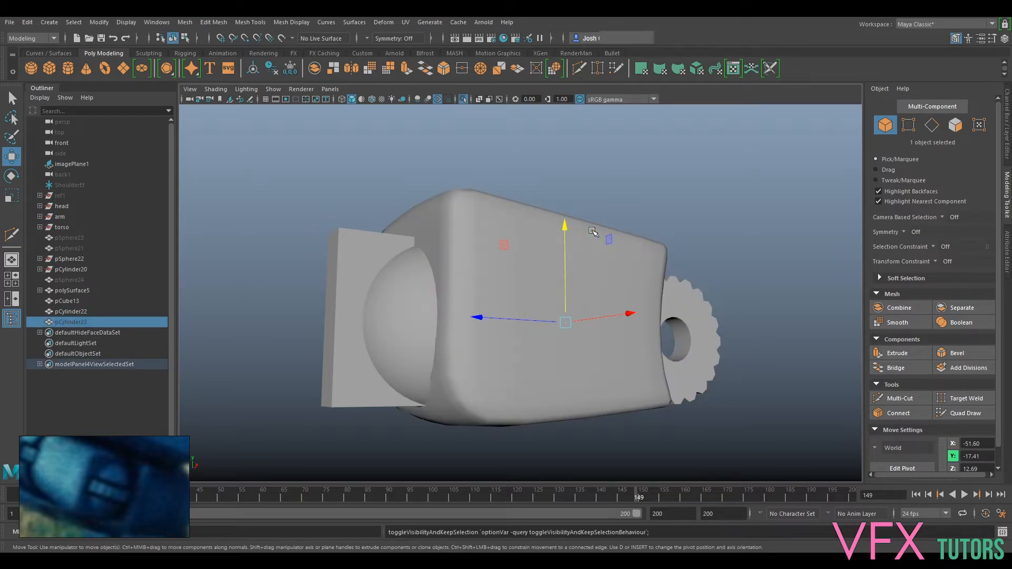
# - Try a Boolean difference of the thin box from the finger mesh, then undo it
pyautogui.click(448, 241)
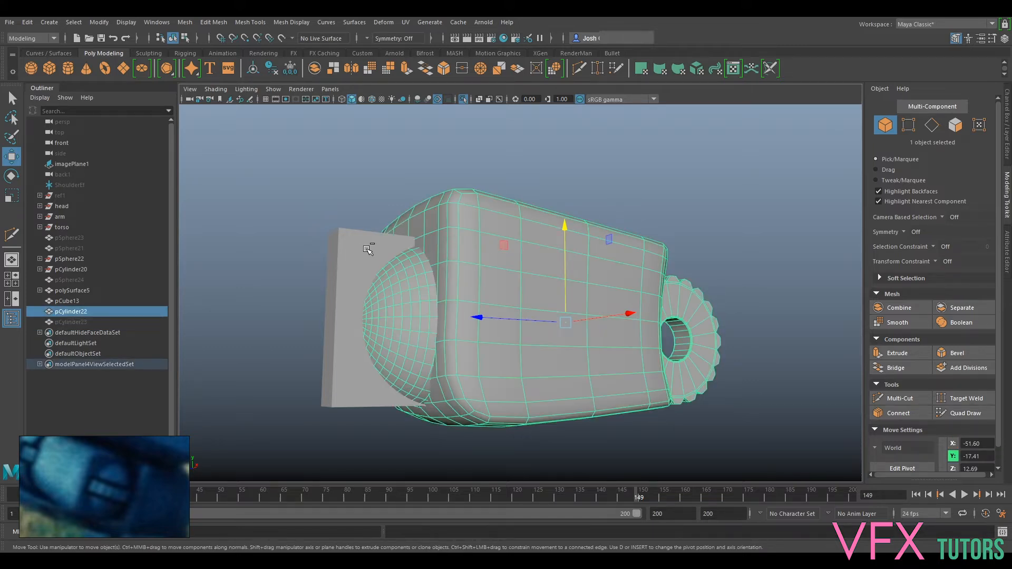
pyautogui.keyDown('shift'); pyautogui.click(368, 250); pyautogui.keyUp('shift')
pyautogui.click(185, 22)
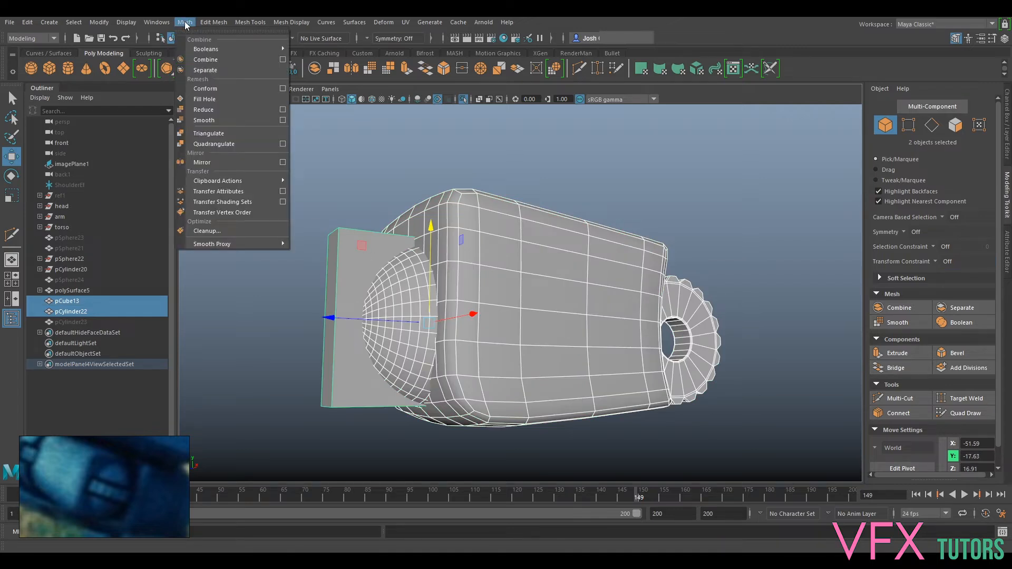
pyautogui.moveTo(235, 48)
pyautogui.click(311, 60)
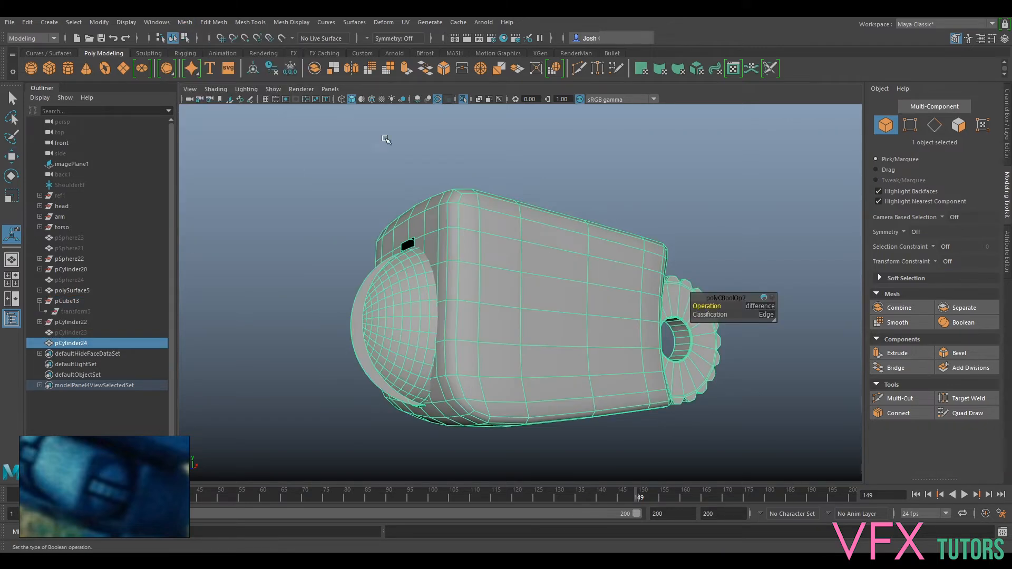
pyautogui.keyDown('alt'); pyautogui.moveTo(583, 180); pyautogui.dragTo(673, 181); pyautogui.keyUp('alt')
pyautogui.hotkey('ctrl', 'z')
pyautogui.hotkey('ctrl', 'z')
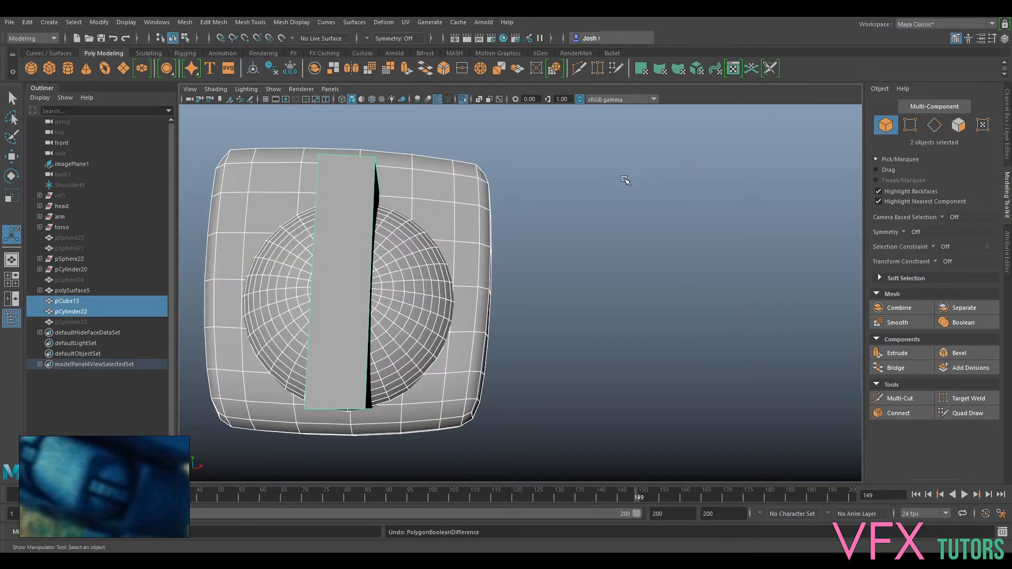
# - Subtract the thin box from the combined finger mesh with a Boolean difference to cut the ball's slot
pyautogui.keyDown('alt'); pyautogui.moveTo(553, 190); pyautogui.dragTo(330, 238); pyautogui.keyUp('alt')
pyautogui.keyDown('shift'); pyautogui.click(330, 237); pyautogui.keyUp('shift')
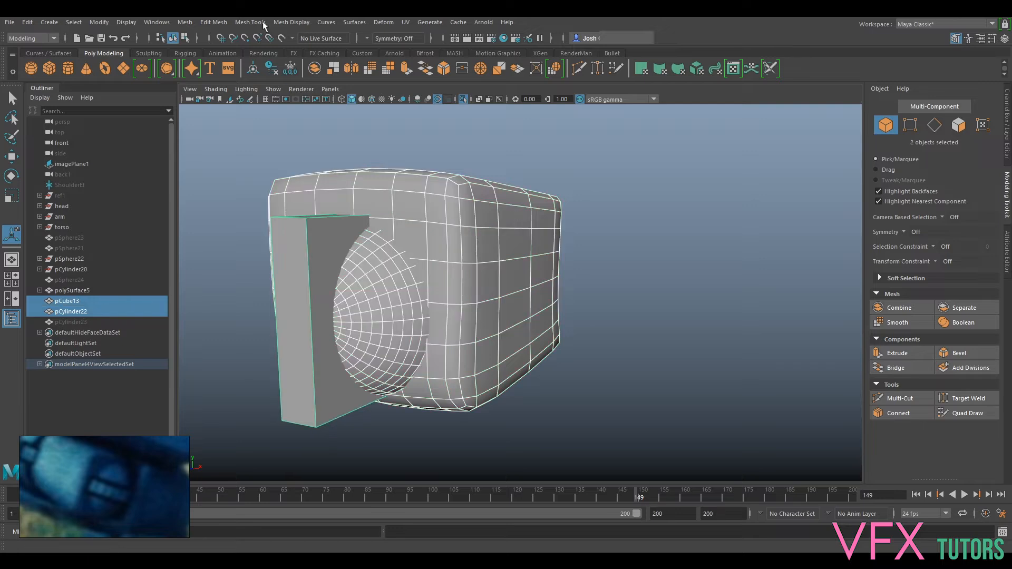
pyautogui.click(189, 23)
pyautogui.moveTo(221, 48)
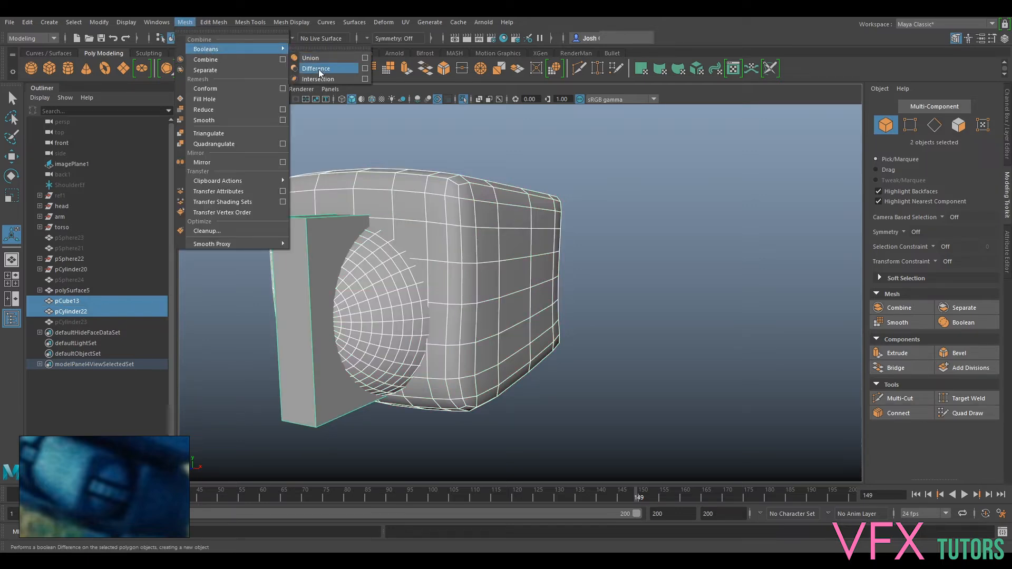
pyautogui.click(319, 69)
# - Examine the slot cut through the ball joint and block face from several angles
pyautogui.moveTo(585, 300)
pyautogui.keyDown('alt'); pyautogui.mouseDown()
pyautogui.moveTo(564, 293)
pyautogui.moveTo(606, 262)
pyautogui.moveTo(595, 321)
pyautogui.moveTo(584, 305)
pyautogui.mouseUp(); pyautogui.keyUp('alt')
pyautogui.keyDown('alt'); pyautogui.moveTo(479, 350); pyautogui.dragTo(495, 328, button='middle'); pyautogui.keyUp('alt')
pyautogui.scroll(5, 496, 328)
pyautogui.keyDown('alt'); pyautogui.moveTo(490, 316); pyautogui.dragTo(452, 295); pyautogui.keyUp('alt')
pyautogui.scroll(-5, 453, 296)
pyautogui.keyDown('alt'); pyautogui.moveTo(452, 296); pyautogui.dragTo(530, 354, button='middle'); pyautogui.keyUp('alt')
pyautogui.keyDown('alt'); pyautogui.moveTo(484, 209); pyautogui.dragTo(538, 204); pyautogui.keyUp('alt')
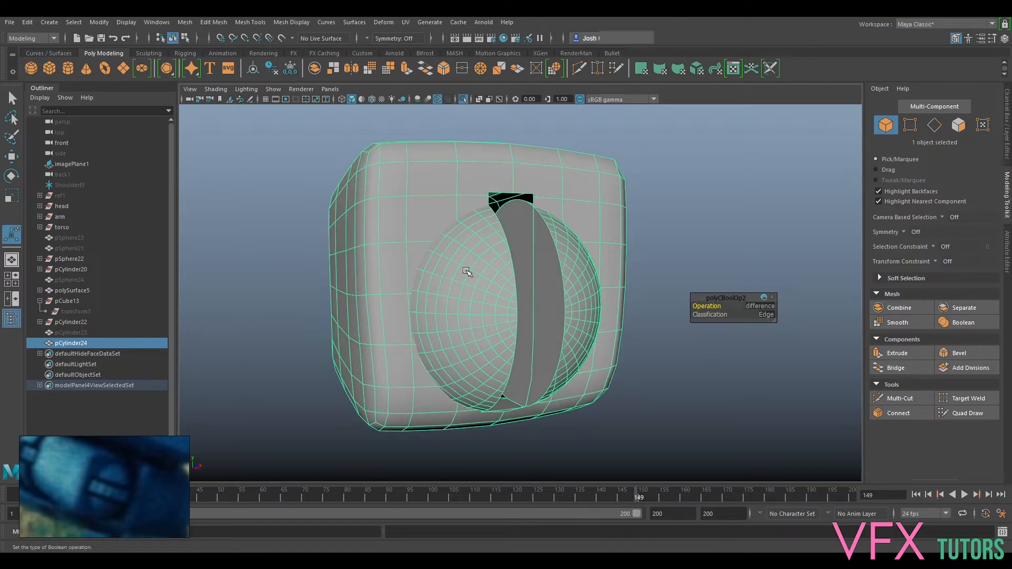
pyautogui.keyDown('alt'); pyautogui.moveTo(561, 228); pyautogui.dragTo(533, 184); pyautogui.keyUp('alt')
# - Move the four vertices at the middle of the slot's lower edge along Z, and return to object selection
pyautogui.keyDown('alt'); pyautogui.moveTo(635, 248); pyautogui.dragTo(496, 296); pyautogui.keyUp('alt')
pyautogui.scroll(5, 516, 332)
pyautogui.scroll(3, 495, 296)
pyautogui.moveTo(448, 253); pyautogui.dragTo(432, 250, button='right')
pyautogui.moveTo(451, 255)
pyautogui.keyDown('alt'); pyautogui.mouseDown()
pyautogui.moveTo(464, 248)
pyautogui.moveTo(459, 267)
pyautogui.mouseUp(); pyautogui.keyUp('alt')
pyautogui.press('w')
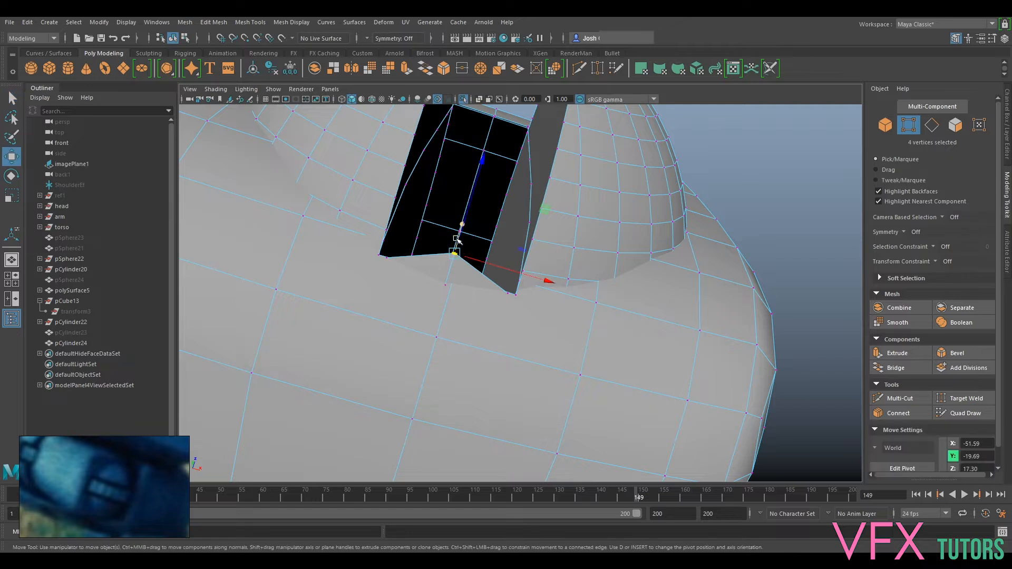
pyautogui.moveTo(472, 210); pyautogui.dragTo(515, 287)
pyautogui.scroll(-5, 515, 287)
pyautogui.keyDown('alt'); pyautogui.moveTo(580, 271); pyautogui.dragTo(574, 223); pyautogui.keyUp('alt')
pyautogui.moveTo(573, 223); pyautogui.dragTo(618, 206, button='right')
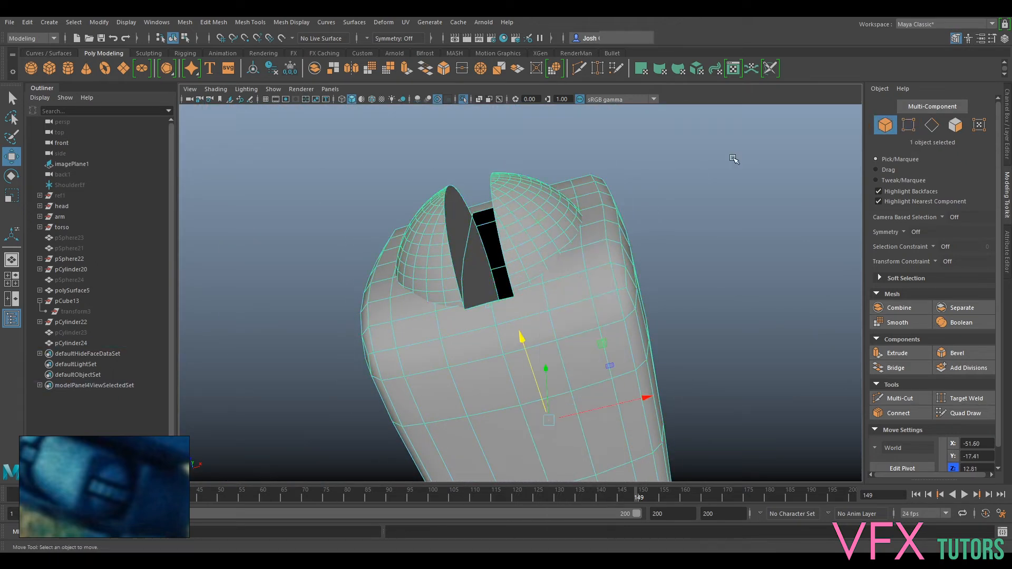
# - Select the finger mesh and examine the whole segment from the slotted ball to the toothed ring
pyautogui.scroll(-3, 714, 253)
pyautogui.keyDown('alt'); pyautogui.moveTo(714, 253); pyautogui.dragTo(591, 253); pyautogui.keyUp('alt')
pyautogui.click(592, 253)
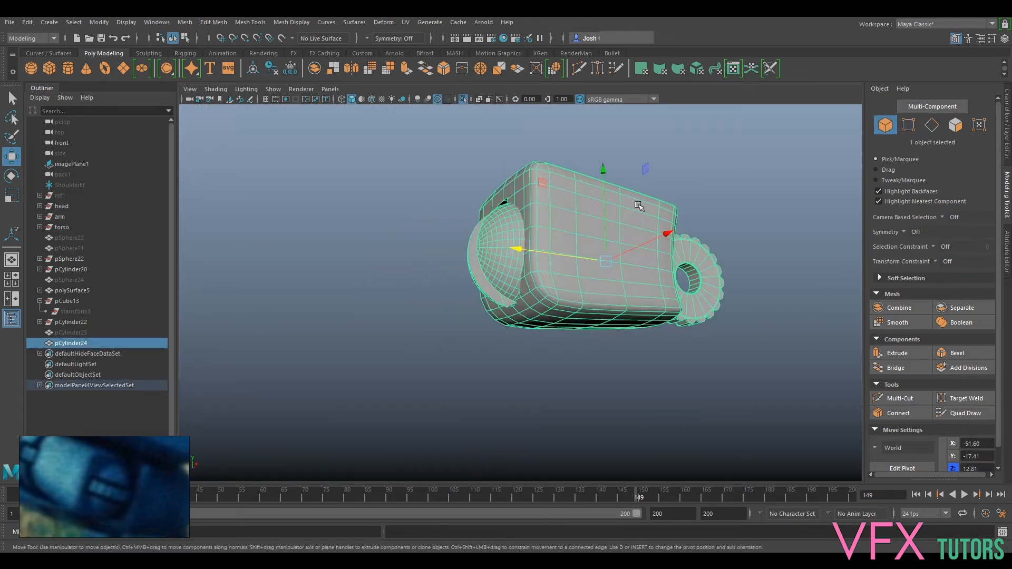
pyautogui.keyDown('alt'); pyautogui.moveTo(618, 183); pyautogui.dragTo(579, 182); pyautogui.keyUp('alt')
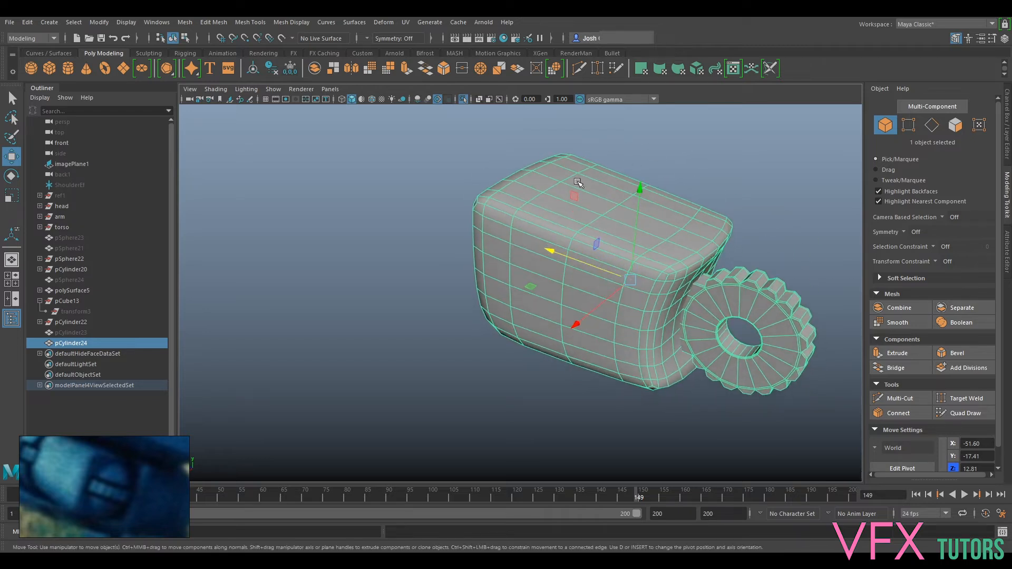
pyautogui.keyDown('alt'); pyautogui.moveTo(520, 315); pyautogui.dragTo(681, 242); pyautogui.keyUp('alt')
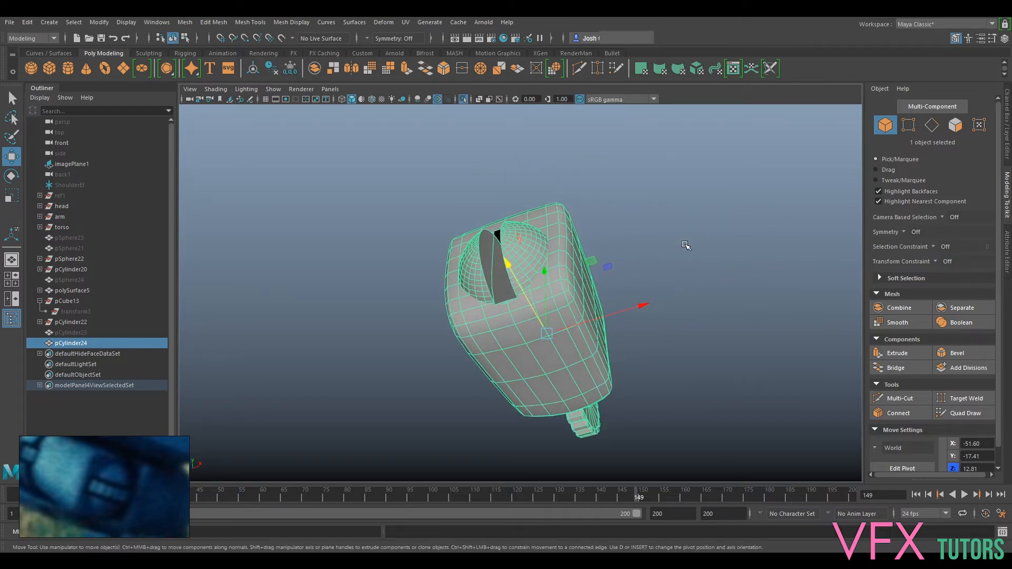
pyautogui.keyDown('alt'); pyautogui.moveTo(738, 285); pyautogui.dragTo(720, 272, button='middle'); pyautogui.keyUp('alt')
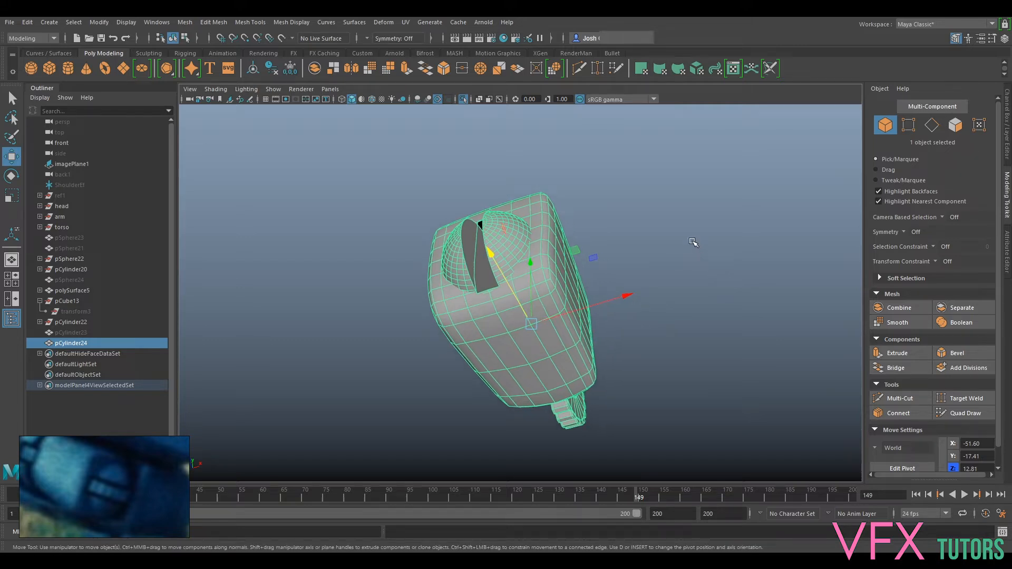
pyautogui.keyDown('alt'); pyautogui.moveTo(571, 291); pyautogui.dragTo(592, 258); pyautogui.keyUp('alt')
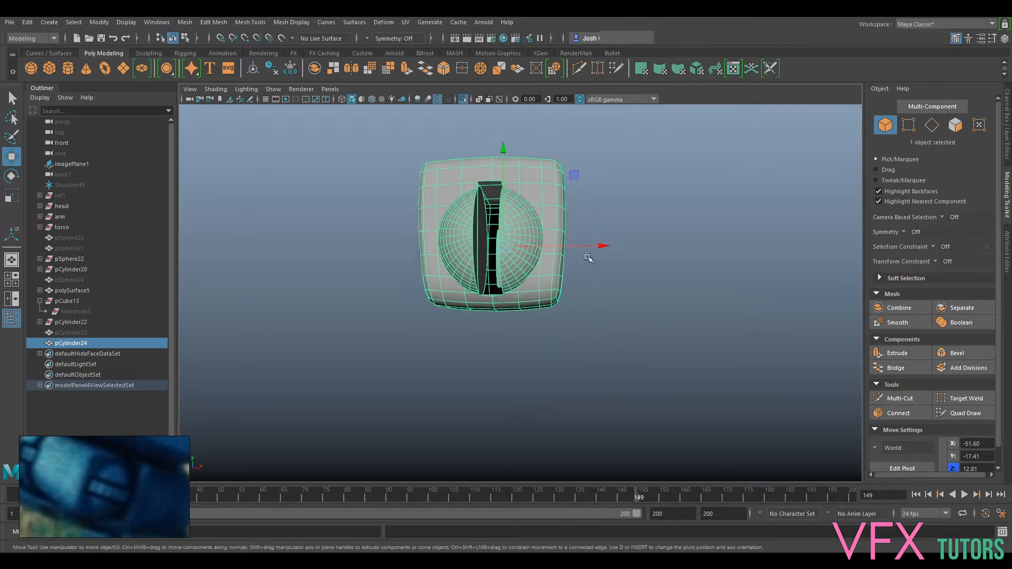
# - Delete the construction history of the slotted finger mesh
pyautogui.keyDown('alt'); pyautogui.moveTo(592, 257); pyautogui.dragTo(582, 305, button='middle'); pyautogui.keyUp('alt')
pyautogui.keyDown('alt'); pyautogui.moveTo(582, 304); pyautogui.dragTo(654, 279, button='right'); pyautogui.keyUp('alt')
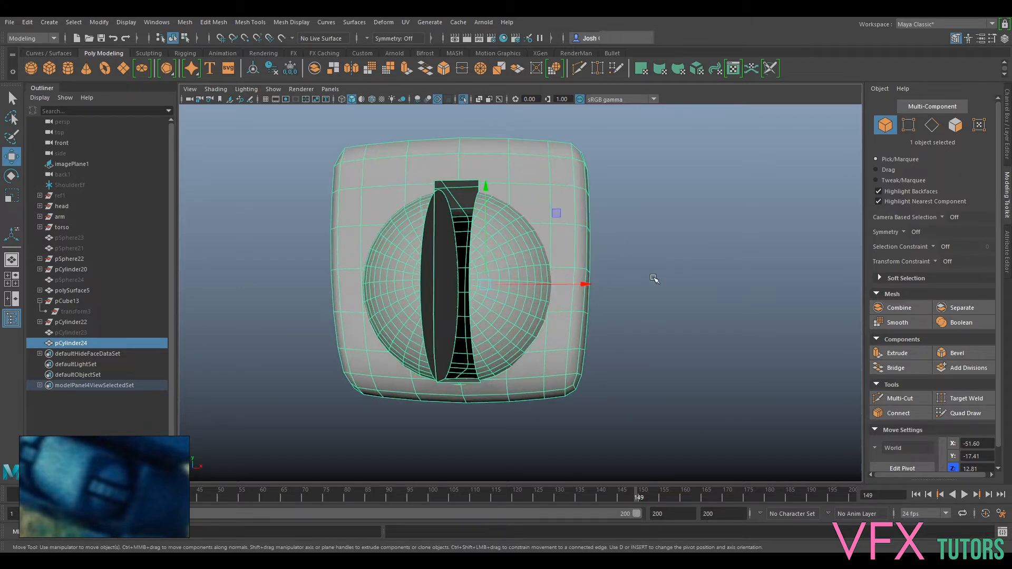
pyautogui.click(273, 67)
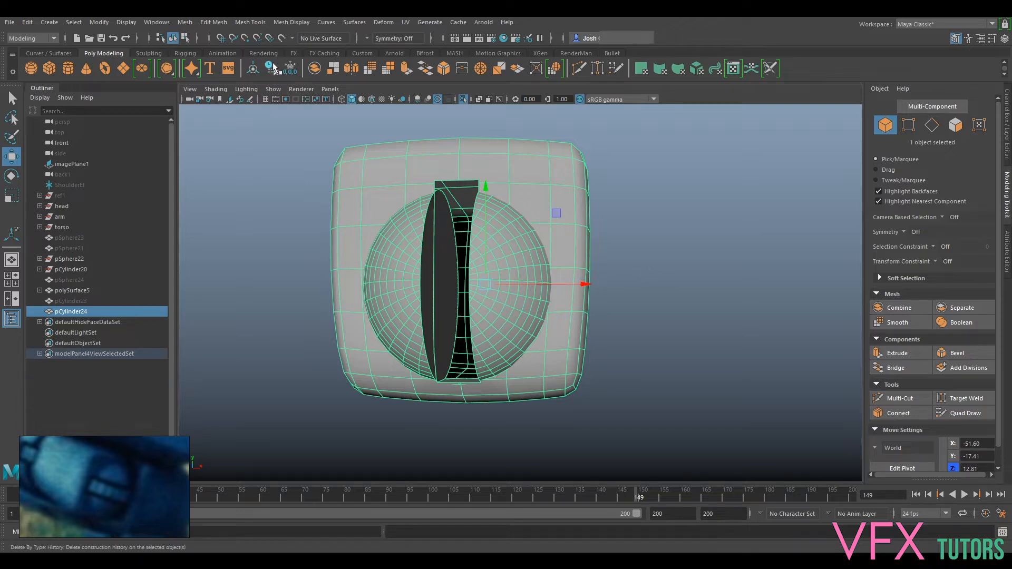
pyautogui.click(959, 416)
pyautogui.moveTo(626, 215)
pyautogui.keyDown('alt'); pyautogui.mouseDown()
pyautogui.moveTo(581, 249)
pyautogui.moveTo(625, 278)
pyautogui.moveTo(600, 275)
pyautogui.moveTo(671, 294)
pyautogui.moveTo(418, 283)
pyautogui.mouseUp(); pyautogui.keyUp('alt')
pyautogui.keyDown('alt'); pyautogui.moveTo(418, 283); pyautogui.dragTo(501, 290, button='right'); pyautogui.keyUp('alt')
pyautogui.keyDown('alt'); pyautogui.moveTo(501, 290); pyautogui.dragTo(529, 287); pyautogui.keyUp('alt')
pyautogui.click(960, 419)
pyautogui.rightClick(560, 183)
pyautogui.moveTo(562, 185); pyautogui.dragTo(612, 167, button='right')
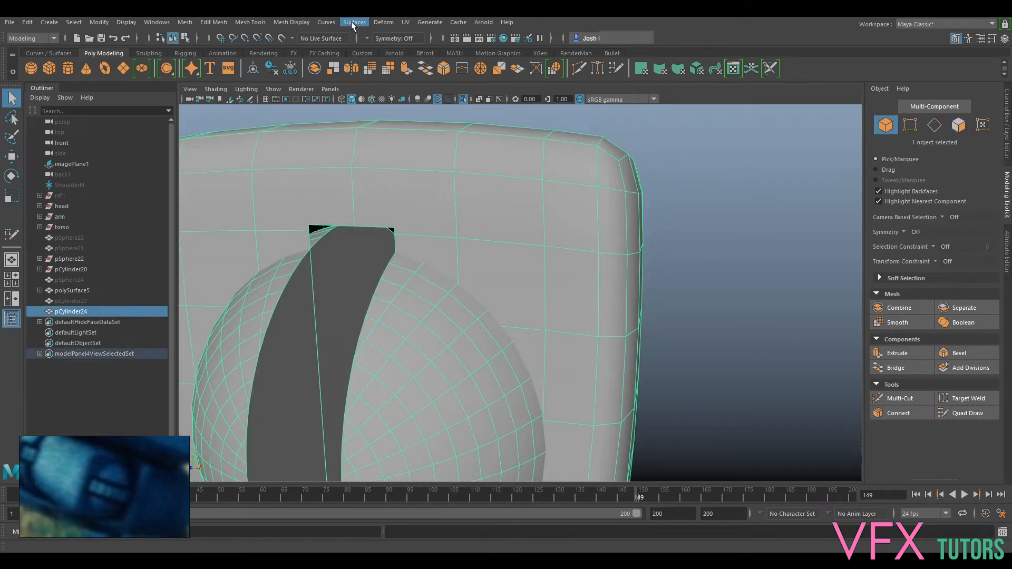
# - Make the finger mesh a live surface and try placing Quad Draw points on the block face beside the ball
pyautogui.click(281, 38)
pyautogui.scroll(-6, 577, 275)
pyautogui.keyDown('alt'); pyautogui.moveTo(650, 348); pyautogui.dragTo(666, 326); pyautogui.keyUp('alt')
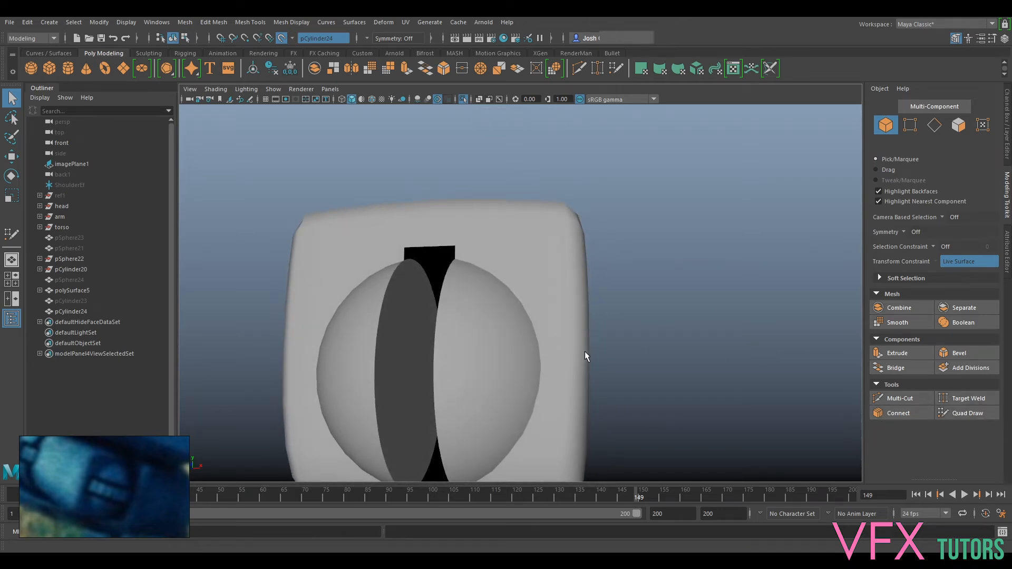
pyautogui.click(950, 414)
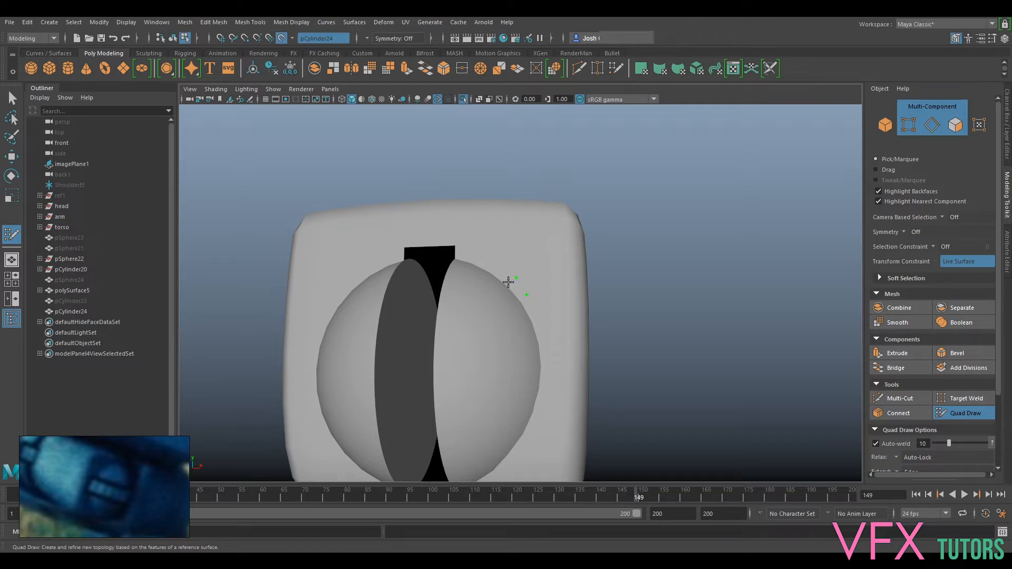
pyautogui.hotkey('ctrl', 'z')
pyautogui.keyDown('alt'); pyautogui.moveTo(563, 282); pyautogui.dragTo(561, 315); pyautogui.keyUp('alt')
pyautogui.hotkey('ctrl', 'z')
pyautogui.press('q')
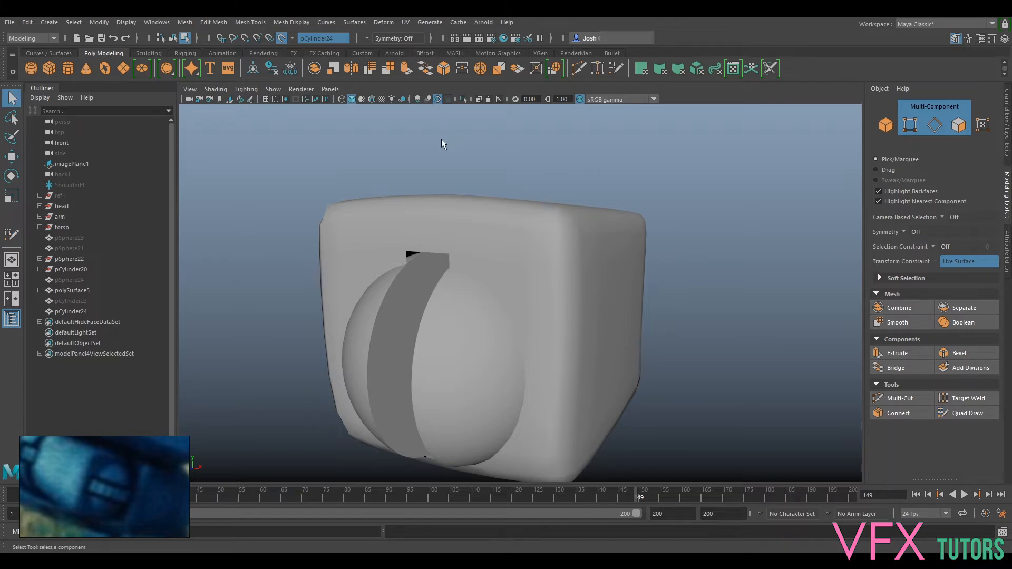
# - Turn off the live surface, reselect the finger mesh pCylinder24 and make it live again
pyautogui.click(71, 312)
pyautogui.click(216, 89)
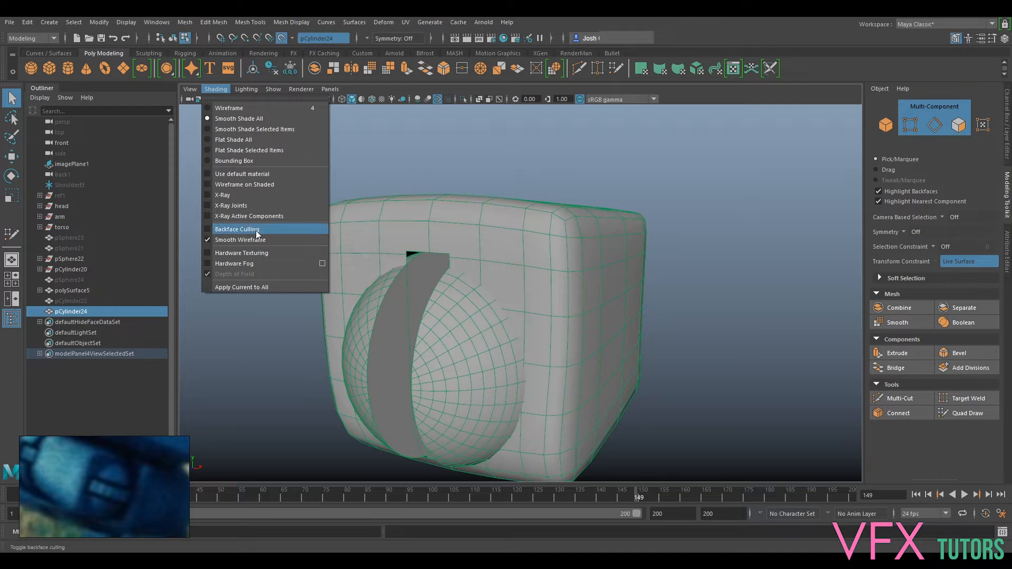
pyautogui.click(83, 303)
pyautogui.click(81, 312)
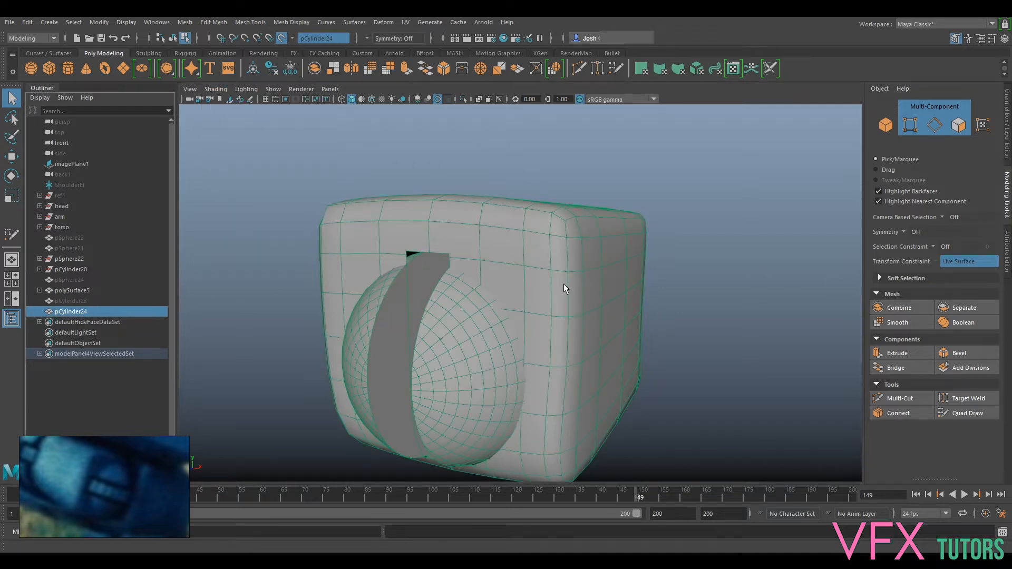
pyautogui.click(282, 38)
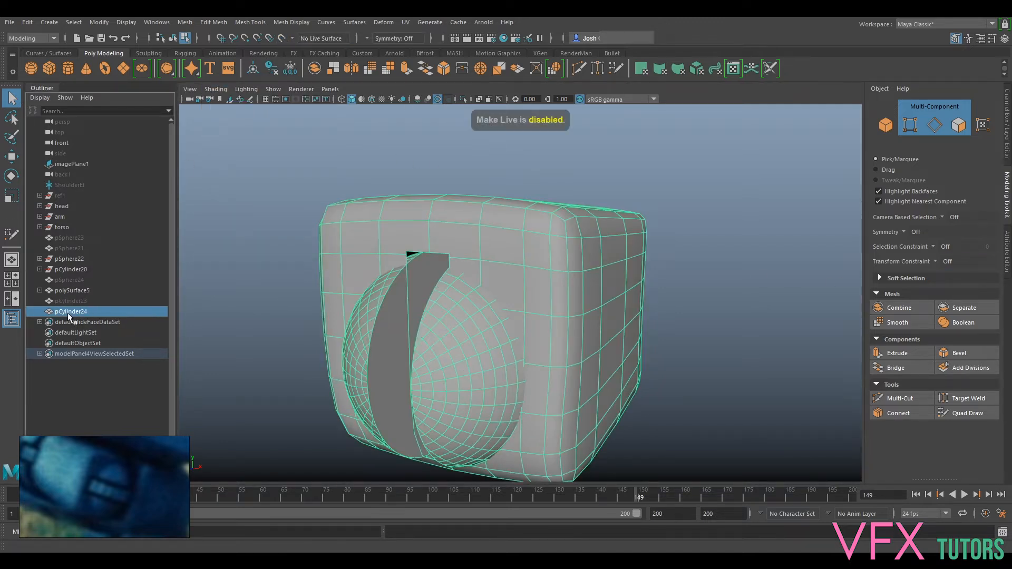
pyautogui.click(282, 38)
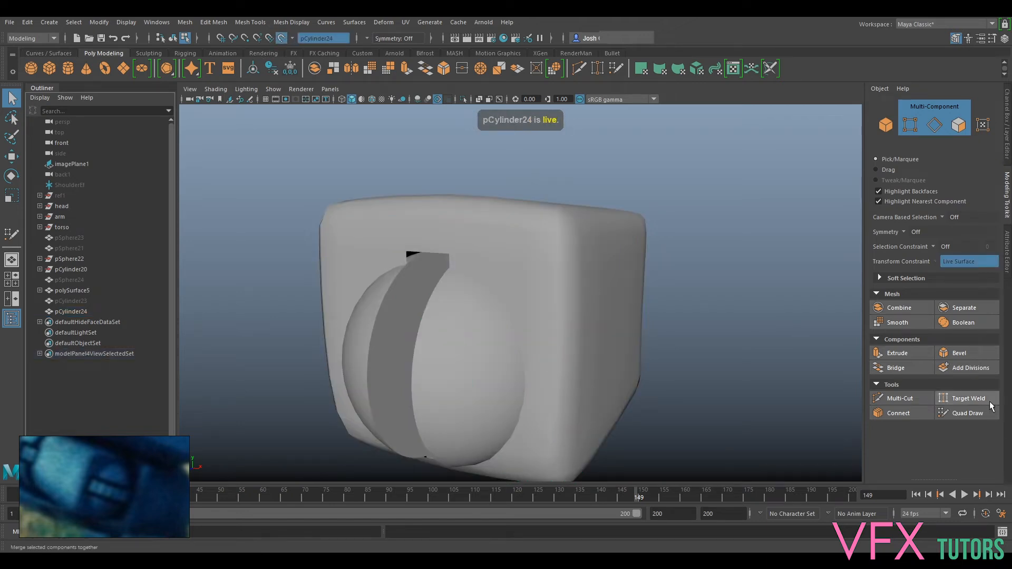
# - Quad-draw a small separate face on the block face beside the ball's upper curve, and turn off view isolation
pyautogui.click(967, 412)
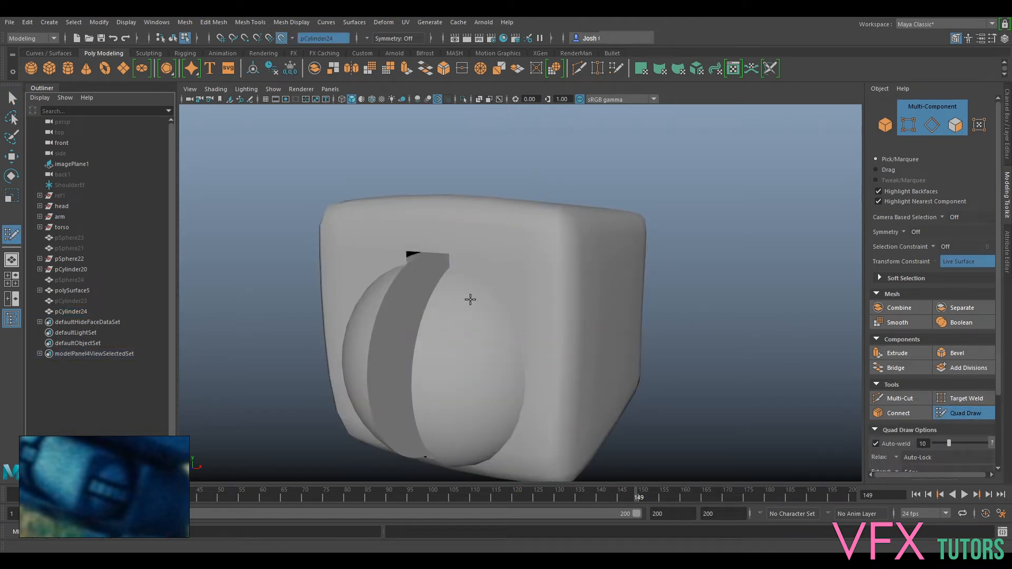
pyautogui.keyDown('alt'); pyautogui.moveTo(452, 308); pyautogui.dragTo(526, 293); pyautogui.keyUp('alt')
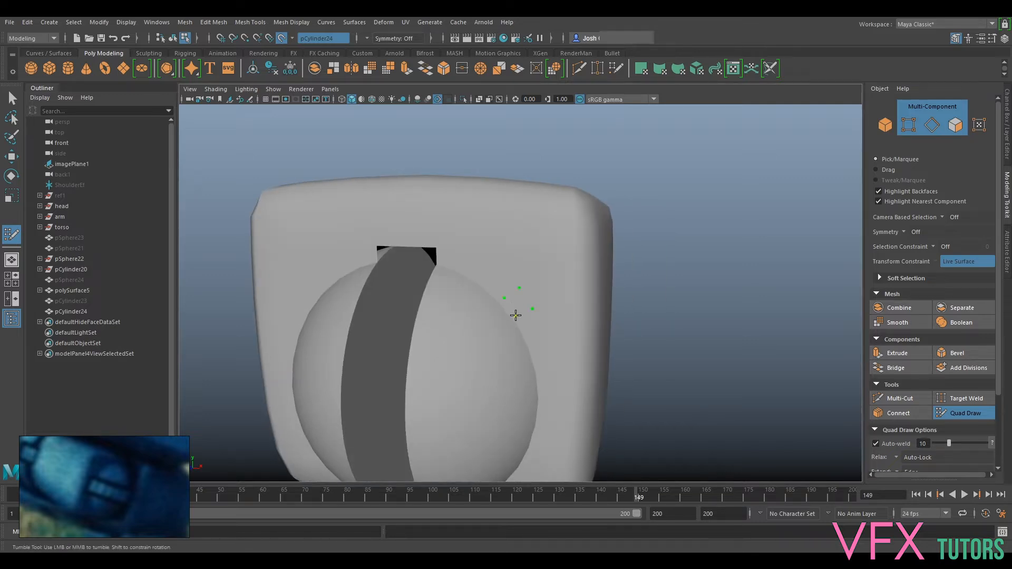
pyautogui.click(590, 373)
pyautogui.hotkey('ctrl', '1')
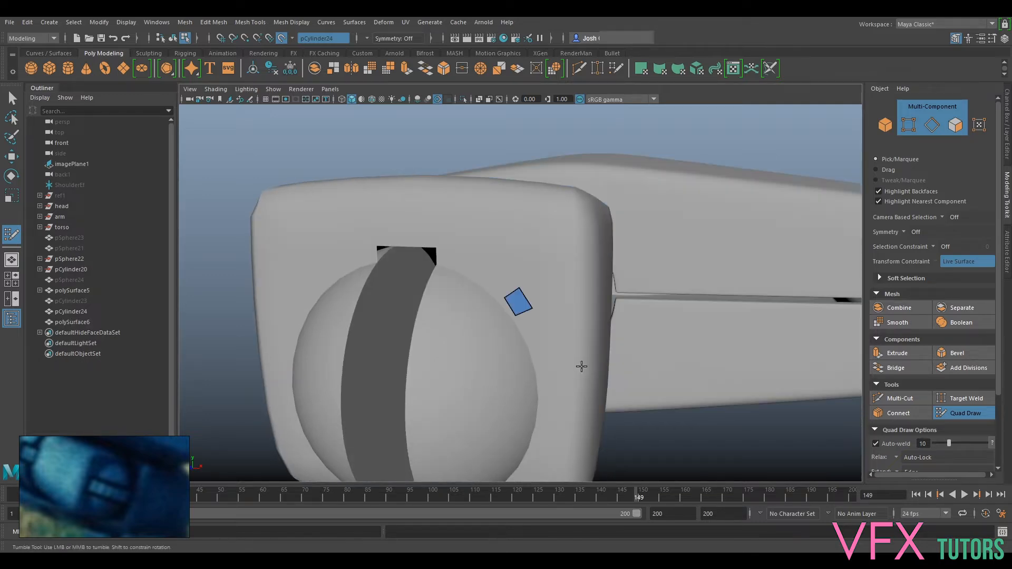
pyautogui.keyDown('alt'); pyautogui.moveTo(573, 342); pyautogui.dragTo(531, 308); pyautogui.keyUp('alt')
# - Set the viewport shading to Wireframe on Shaded, with Smooth Wireframe off and Hardware Texturing on
pyautogui.click(215, 89)
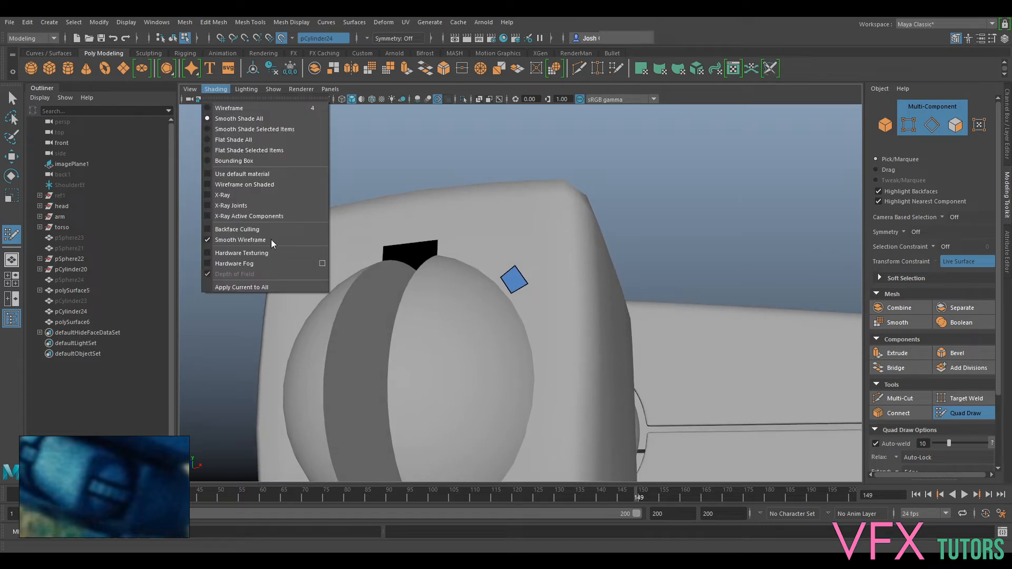
pyautogui.click(254, 240)
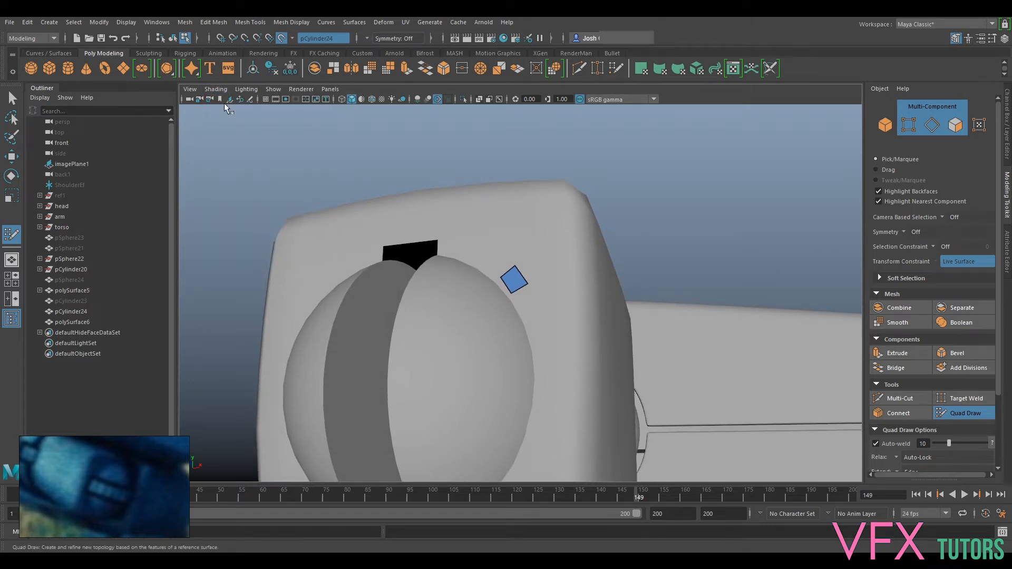
pyautogui.click(216, 89)
pyautogui.click(251, 252)
pyautogui.click(215, 89)
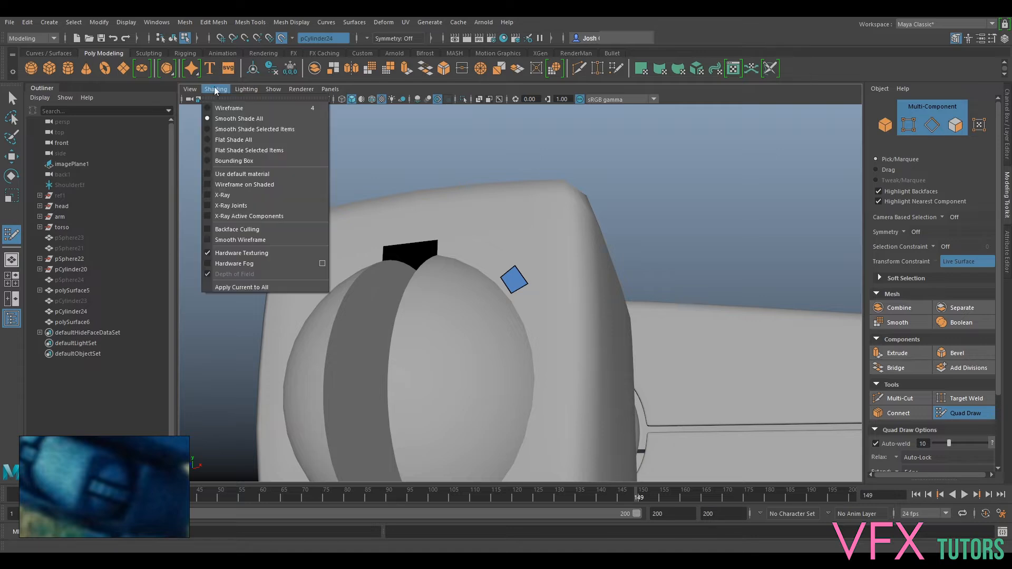
pyautogui.click(248, 186)
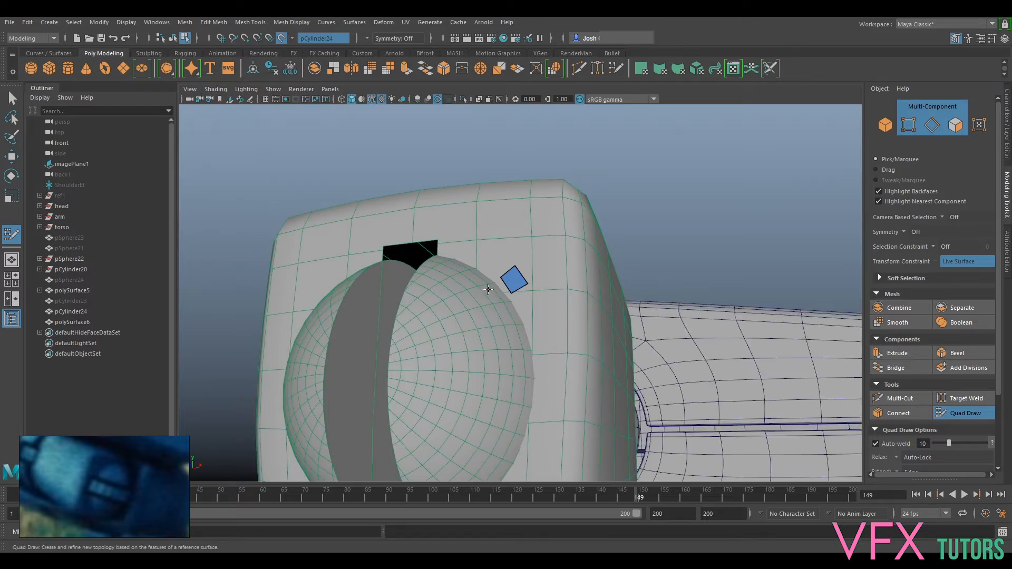
# - Quad-draw a small face on the block at the slot's upper corner on the side of the separate quad
pyautogui.keyDown('alt'); pyautogui.moveTo(481, 288); pyautogui.dragTo(493, 259, button='right'); pyautogui.keyUp('alt')
pyautogui.keyDown('alt'); pyautogui.moveTo(494, 259); pyautogui.dragTo(528, 284, button='middle'); pyautogui.keyUp('alt')
pyautogui.keyDown('alt'); pyautogui.moveTo(490, 241); pyautogui.dragTo(558, 270, button='middle'); pyautogui.keyUp('alt')
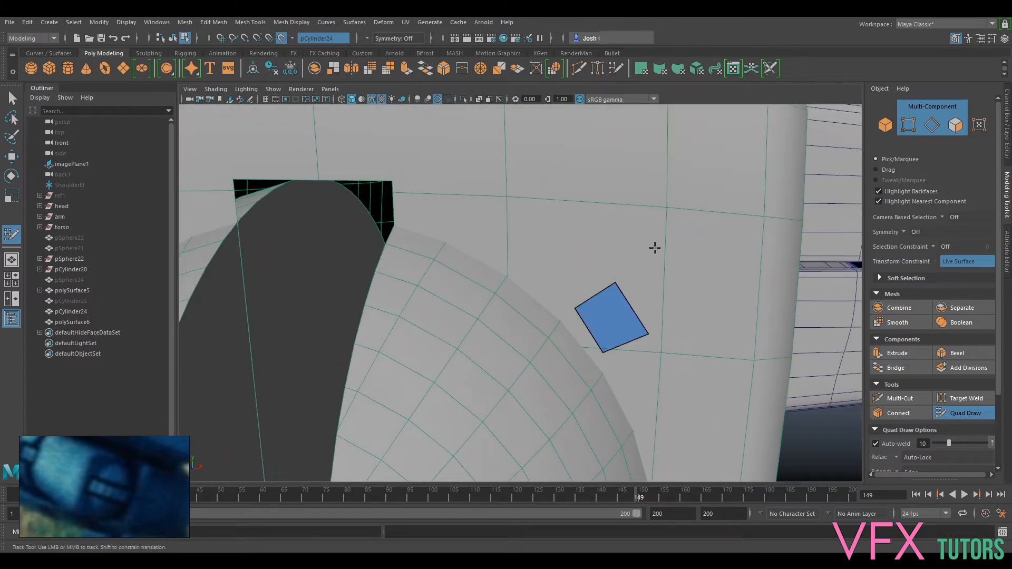
pyautogui.keyDown('alt'); pyautogui.moveTo(542, 240); pyautogui.dragTo(682, 287, button='middle'); pyautogui.keyUp('alt')
pyautogui.keyDown('alt'); pyautogui.moveTo(585, 222); pyautogui.dragTo(617, 258, button='middle'); pyautogui.keyUp('alt')
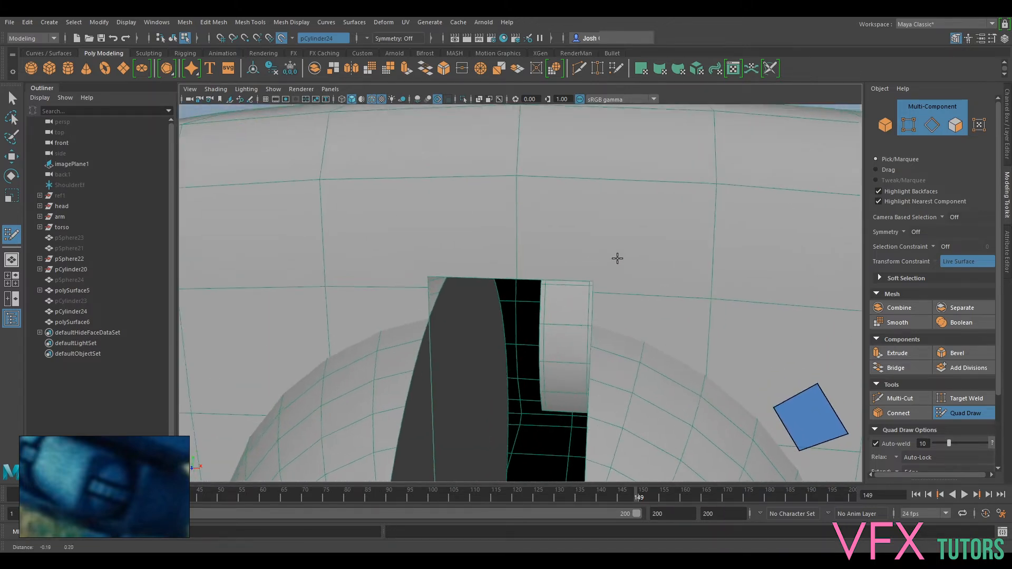
pyautogui.scroll(2, 617, 260)
pyautogui.keyDown('alt'); pyautogui.moveTo(617, 275); pyautogui.dragTo(631, 294); pyautogui.keyUp('alt')
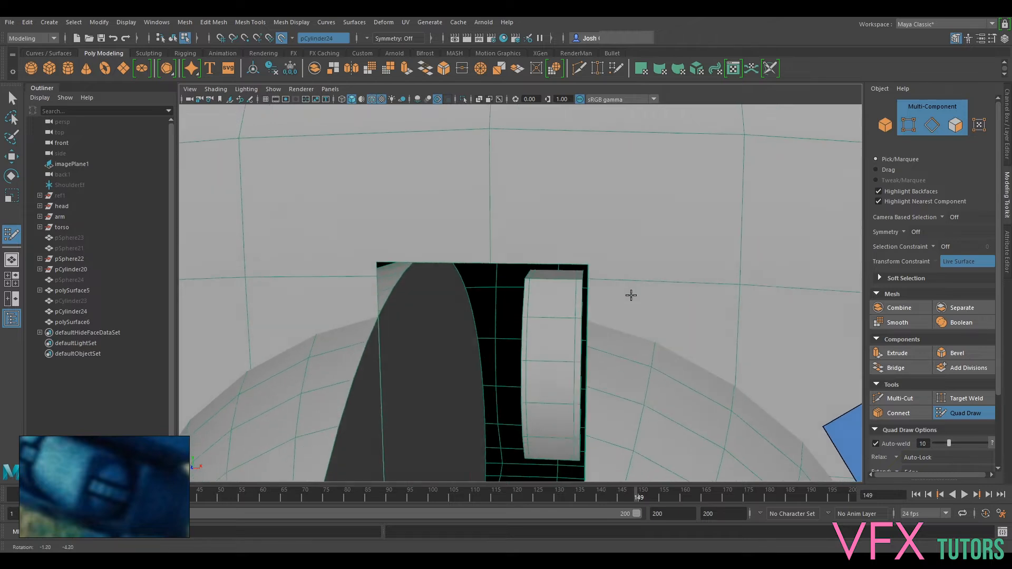
pyautogui.keyDown('alt'); pyautogui.moveTo(630, 294); pyautogui.dragTo(615, 311, button='middle'); pyautogui.keyUp('alt')
pyautogui.scroll(4, 586, 259)
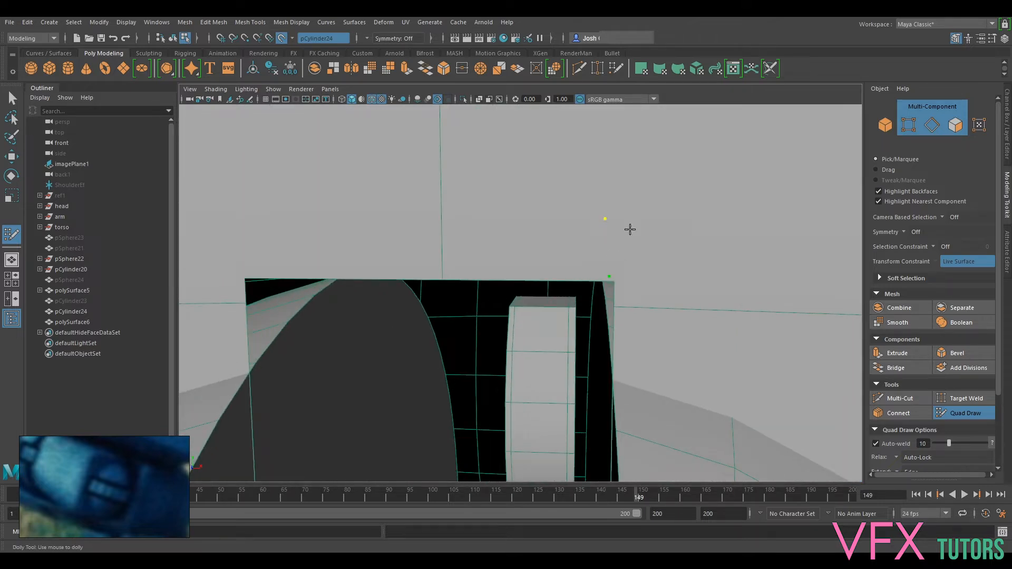
pyautogui.keyDown('shift'); pyautogui.click(625, 238); pyautogui.keyUp('shift')
# - Add a second quad below the corner face along the slot's side, and move its inner vertices onto the slot edge
pyautogui.keyDown('alt'); pyautogui.moveTo(681, 352); pyautogui.dragTo(591, 271, button='middle'); pyautogui.keyUp('alt')
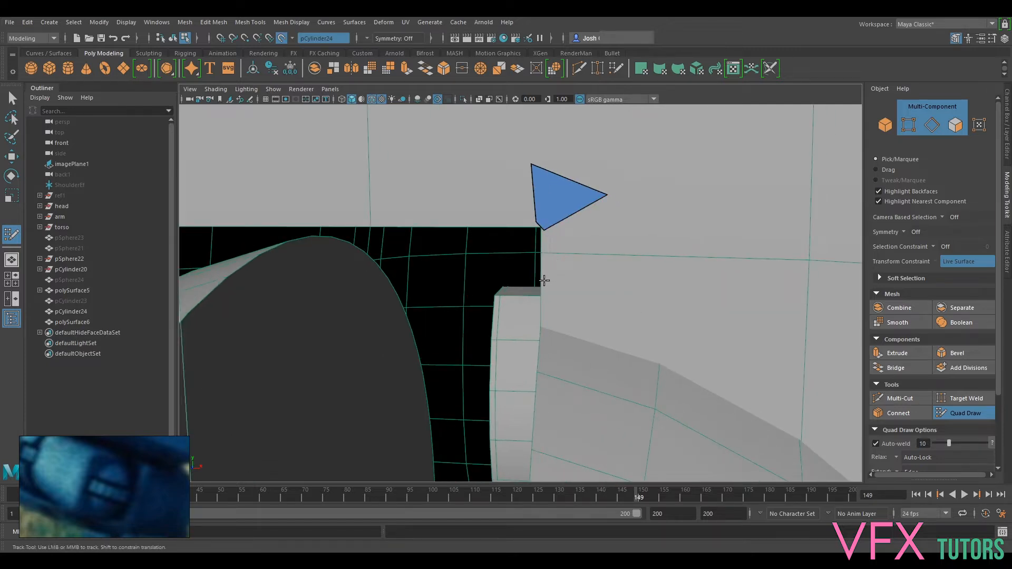
pyautogui.keyDown('shift'); pyautogui.click(592, 263); pyautogui.keyUp('shift')
pyautogui.keyDown('alt'); pyautogui.moveTo(585, 242); pyautogui.dragTo(654, 262, button='middle'); pyautogui.keyUp('alt')
pyautogui.keyDown('alt'); pyautogui.moveTo(653, 263); pyautogui.dragTo(613, 261, button='right'); pyautogui.keyUp('alt')
pyautogui.scroll(-4, 456, 261)
pyautogui.scroll(10, 560, 303)
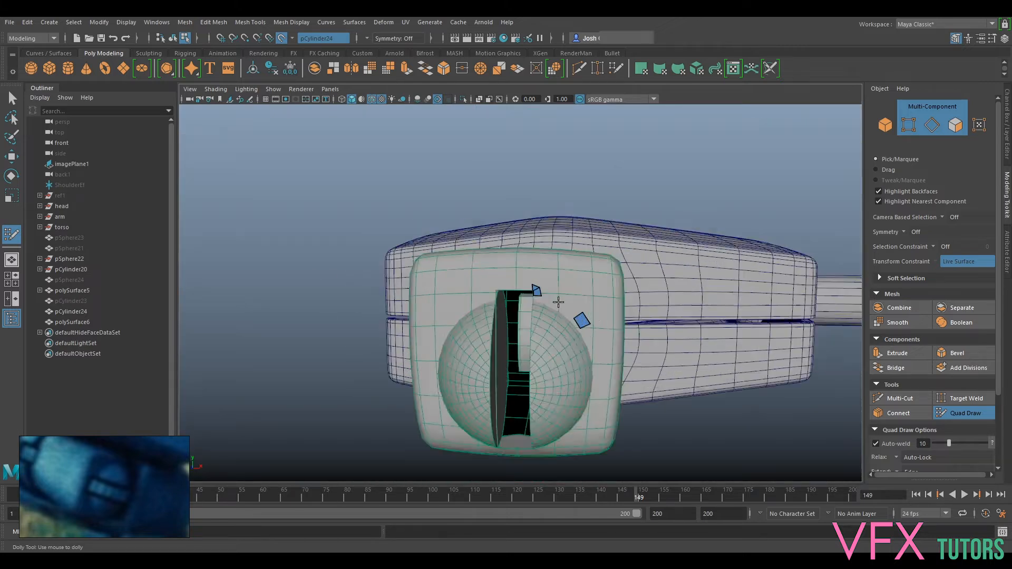
pyautogui.keyDown('alt'); pyautogui.moveTo(655, 241); pyautogui.dragTo(549, 216, button='middle'); pyautogui.keyUp('alt')
pyautogui.scroll(-6, 603, 290)
pyautogui.keyDown('alt'); pyautogui.moveTo(617, 326); pyautogui.dragTo(613, 289, button='middle'); pyautogui.keyUp('alt')
pyautogui.scroll(4, 613, 289)
pyautogui.keyDown('alt'); pyautogui.moveTo(599, 224); pyautogui.dragTo(549, 266, button='middle'); pyautogui.keyUp('alt')
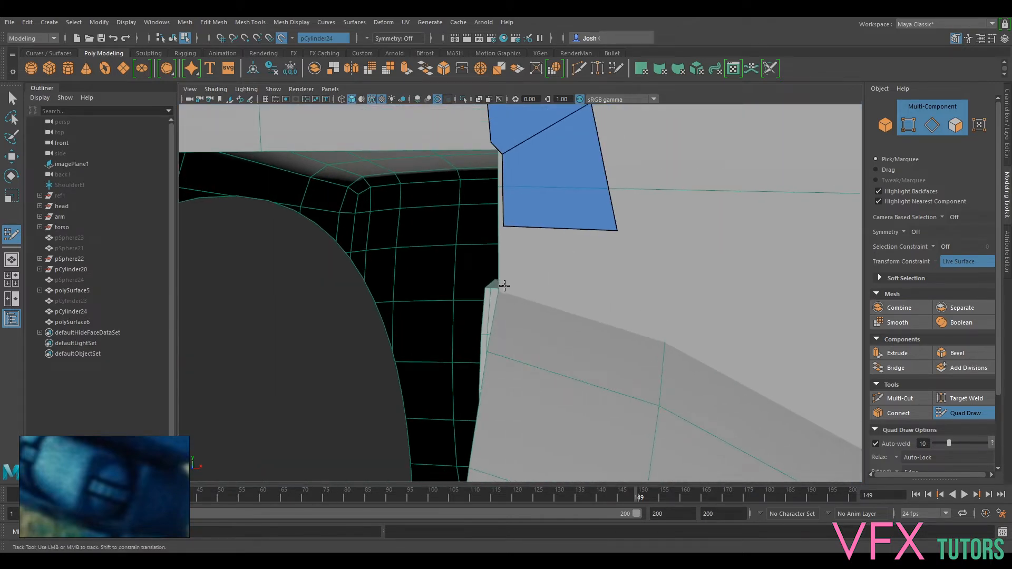
pyautogui.scroll(3, 510, 285)
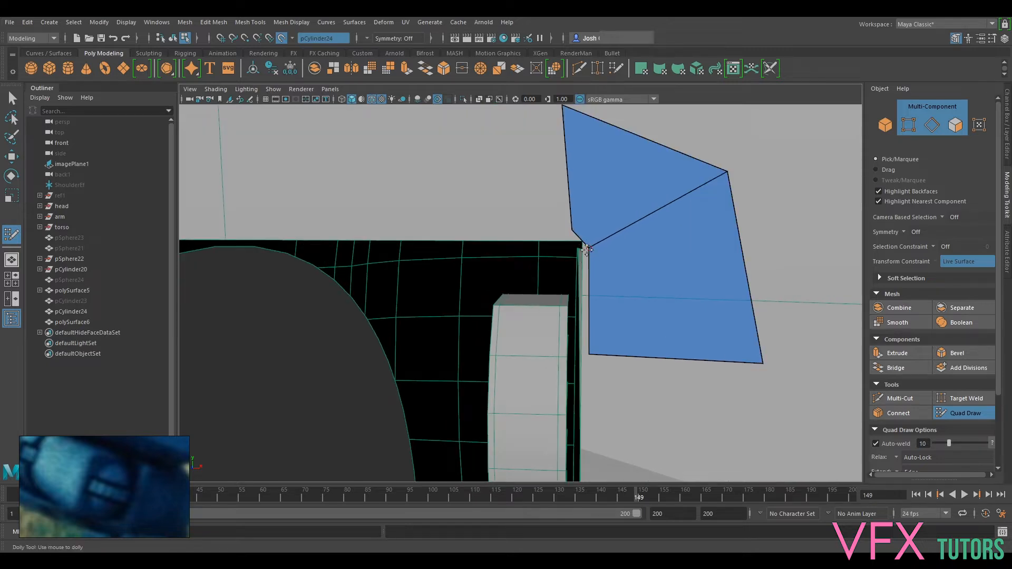
pyautogui.moveTo(587, 356)
pyautogui.mouseDown()
pyautogui.moveTo(667, 362)
pyautogui.moveTo(639, 321)
pyautogui.moveTo(596, 311)
pyautogui.mouseUp()
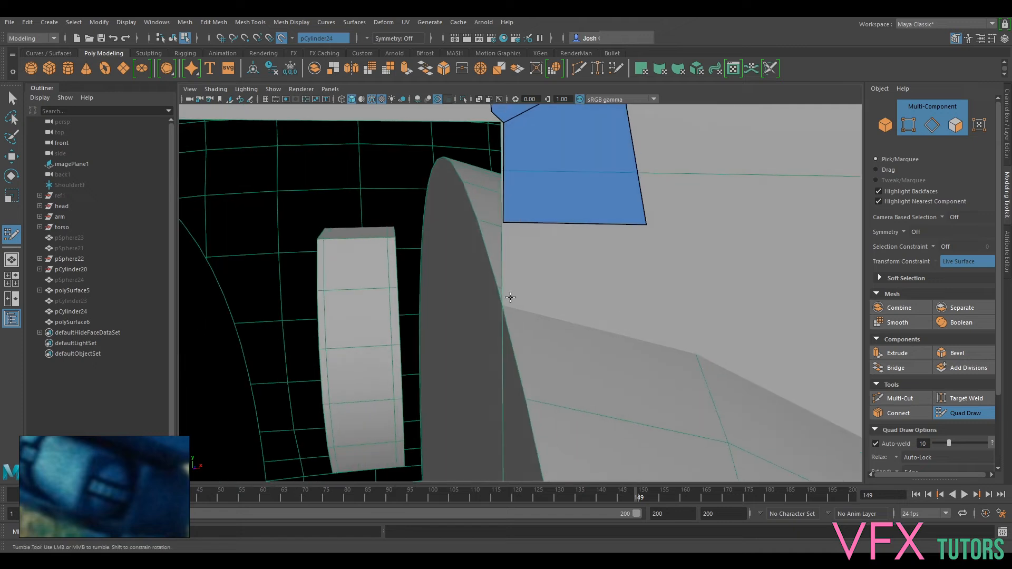
# - Extend the strip with a quad down to the ball and another along its curve, and pull their shared outer vertex outward
pyautogui.keyDown('alt'); pyautogui.moveTo(657, 321); pyautogui.dragTo(562, 294); pyautogui.keyUp('alt')
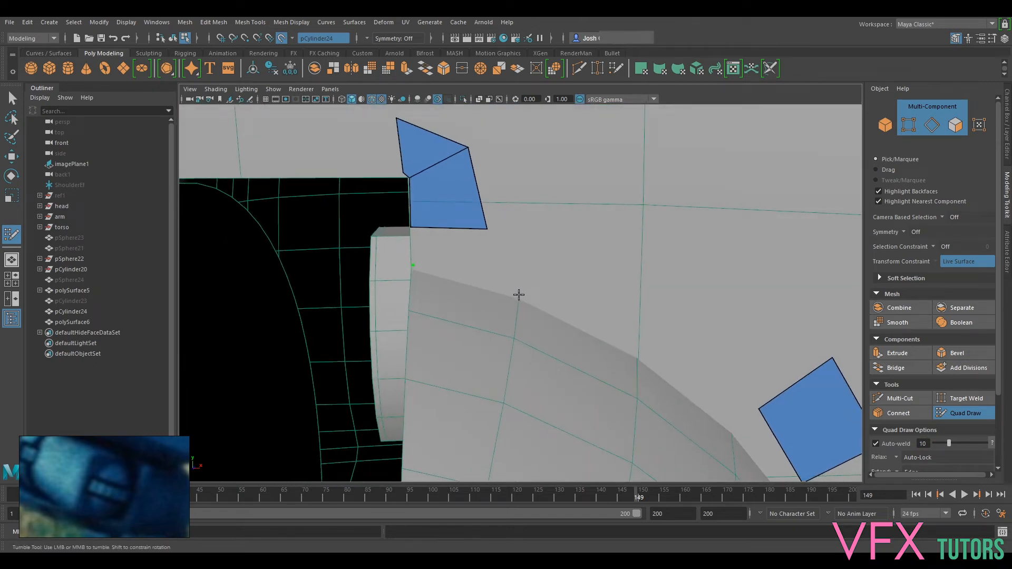
pyautogui.scroll(-5, 538, 298)
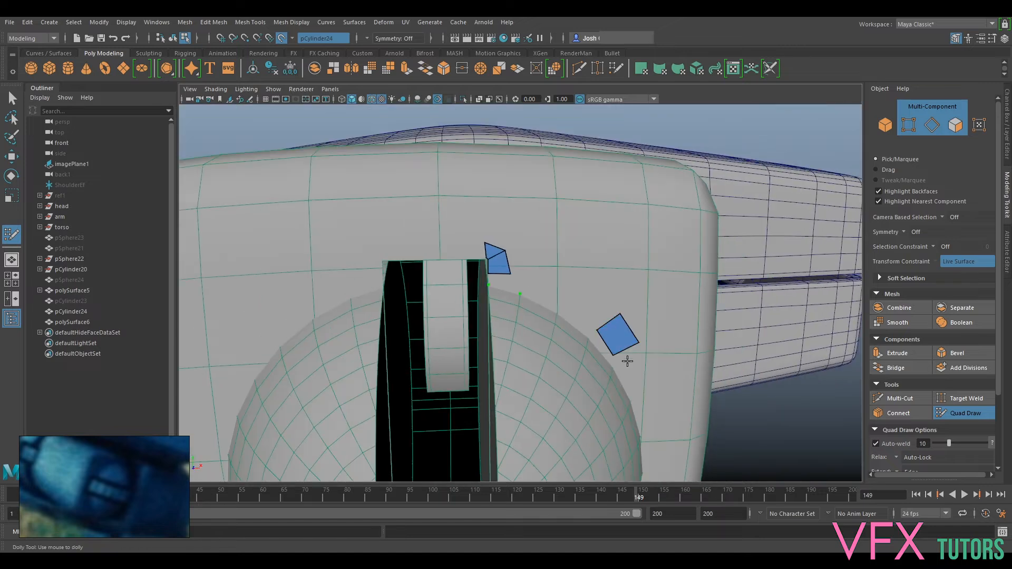
pyautogui.keyDown('alt'); pyautogui.moveTo(615, 370); pyautogui.dragTo(606, 364); pyautogui.keyUp('alt')
pyautogui.scroll(5, 509, 272)
pyautogui.keyDown('shift'); pyautogui.click(475, 257); pyautogui.keyUp('shift')
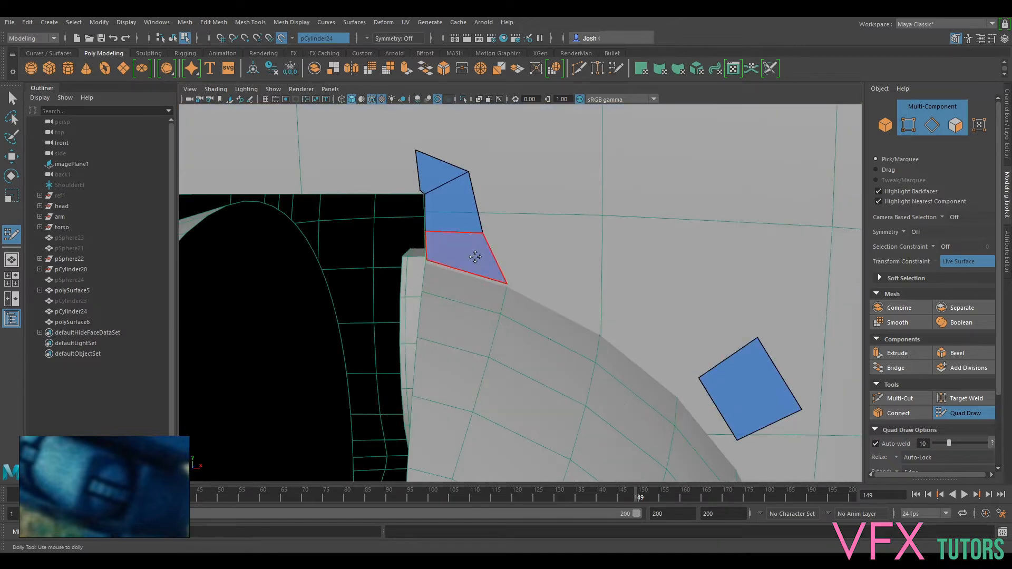
pyautogui.moveTo(482, 232); pyautogui.dragTo(494, 226)
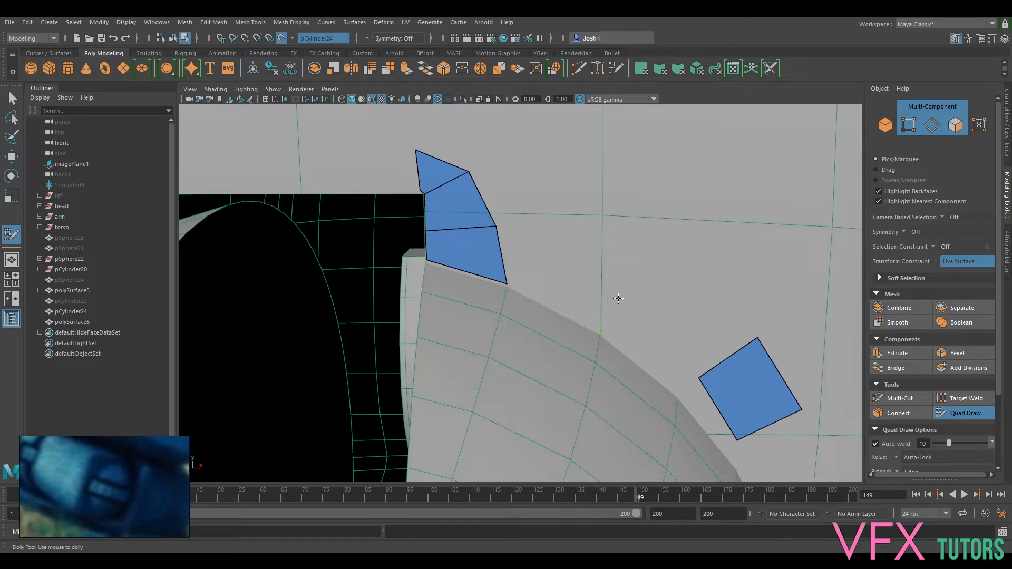
pyautogui.keyDown('shift'); pyautogui.click(575, 294); pyautogui.keyUp('shift')
pyautogui.moveTo(496, 227); pyautogui.dragTo(522, 241)
# - Bridge the strip to the separate quad with a new face, and move that quad's nearest vertices to follow the ball's outline
pyautogui.keyDown('alt'); pyautogui.moveTo(698, 352); pyautogui.dragTo(576, 281, button='middle'); pyautogui.keyUp('alt')
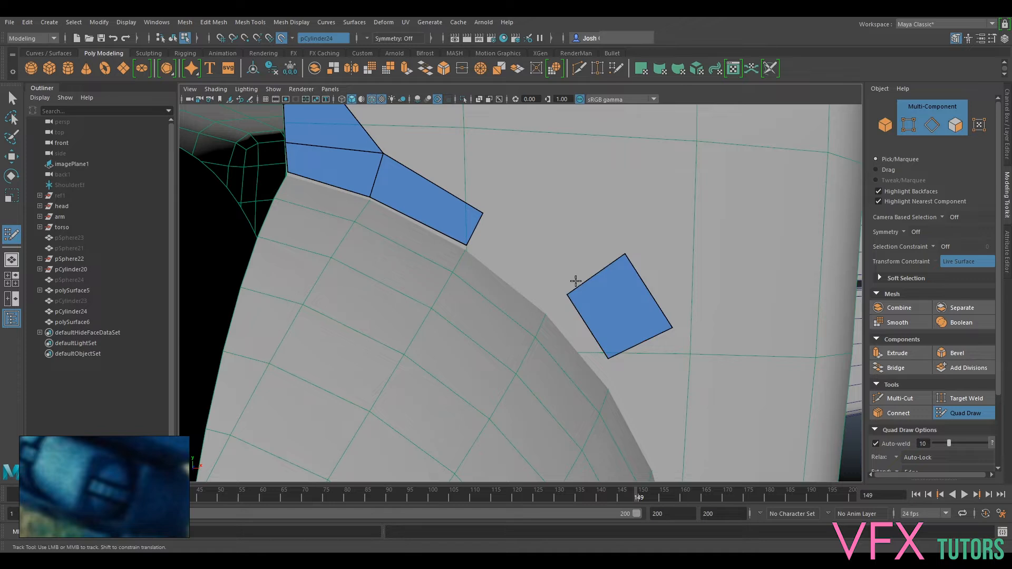
pyautogui.keyDown('shift'); pyautogui.click(533, 253); pyautogui.keyUp('shift')
pyautogui.moveTo(567, 294); pyautogui.dragTo(548, 312)
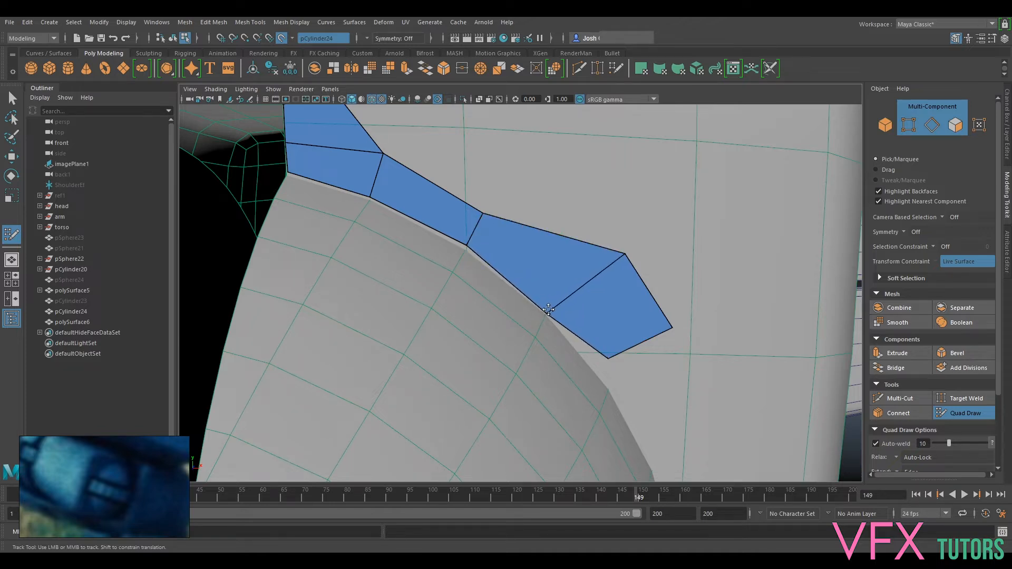
pyautogui.moveTo(628, 253); pyautogui.dragTo(578, 283)
pyautogui.scroll(5, 503, 248)
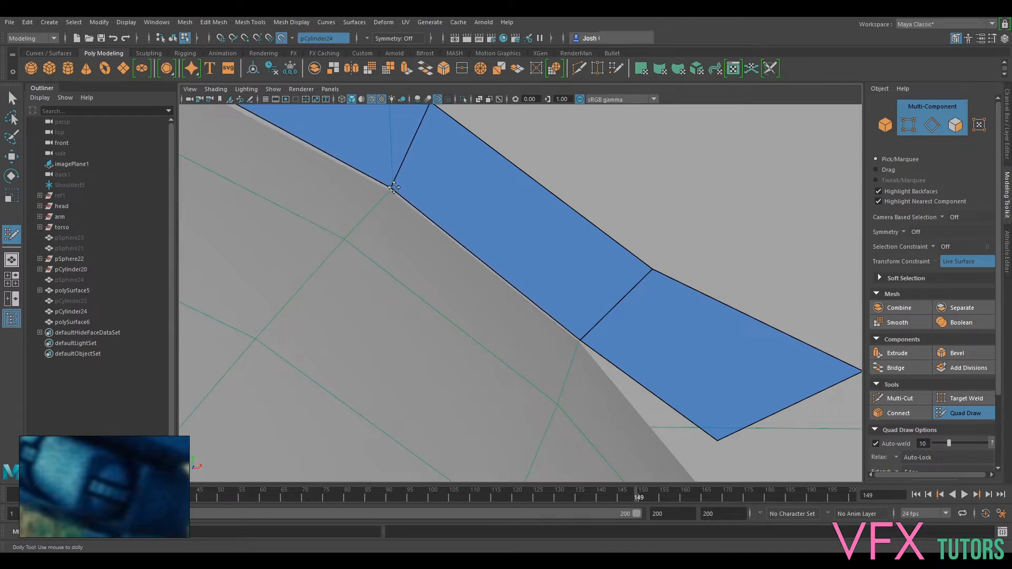
pyautogui.keyDown('alt'); pyautogui.moveTo(408, 153); pyautogui.dragTo(537, 246, button='middle'); pyautogui.keyUp('alt')
pyautogui.scroll(-5, 538, 246)
pyautogui.scroll(5, 424, 255)
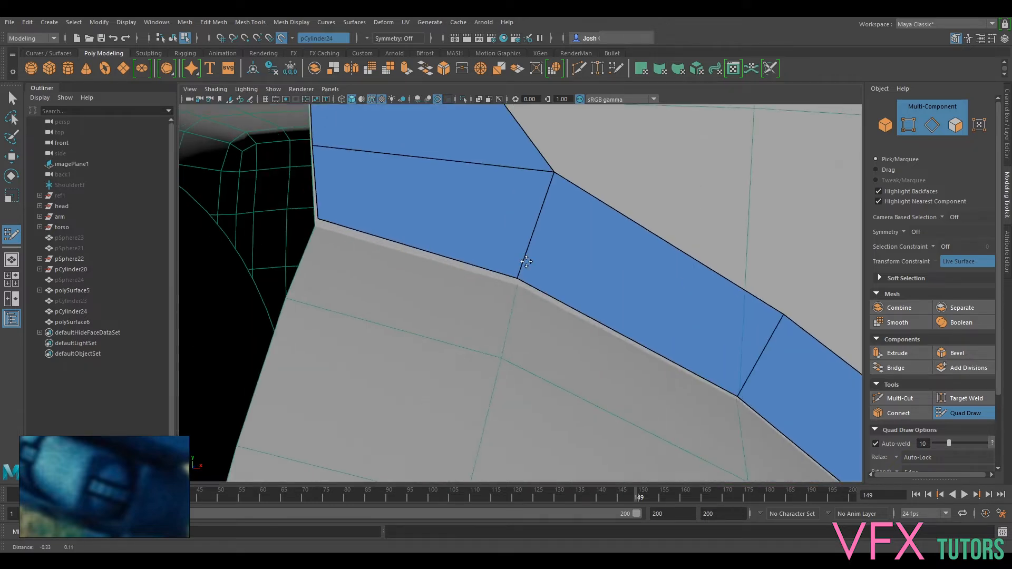
# - Move the blue strip's inner corner vertices onto the dome's base edge
pyautogui.keyDown('alt'); pyautogui.moveTo(320, 221); pyautogui.dragTo(404, 221, button='middle'); pyautogui.keyUp('alt')
pyautogui.moveTo(390, 223); pyautogui.dragTo(392, 227)
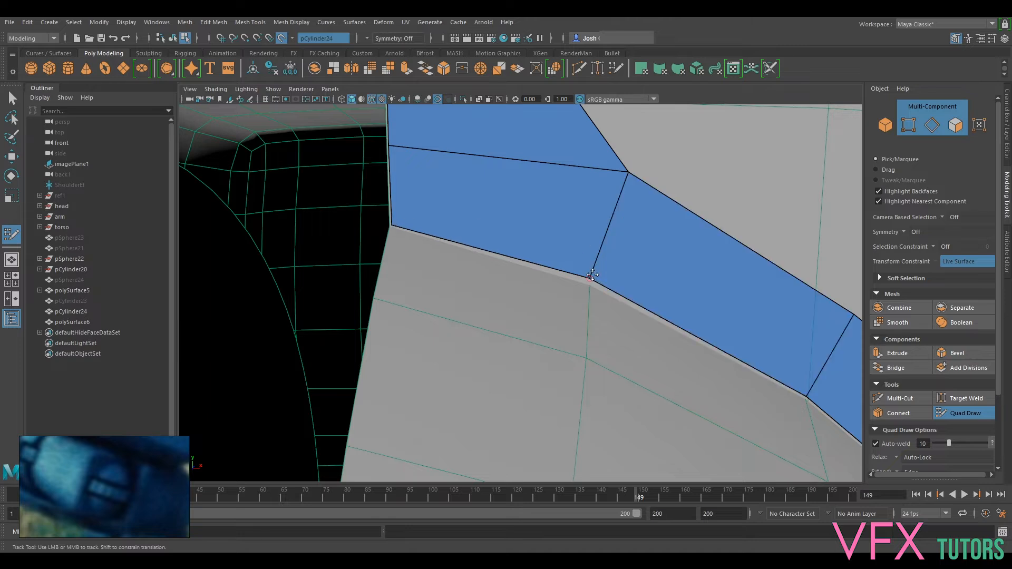
pyautogui.moveTo(591, 278); pyautogui.dragTo(593, 280)
pyautogui.keyDown('alt'); pyautogui.moveTo(655, 283); pyautogui.dragTo(410, 187, button='middle'); pyautogui.keyUp('alt')
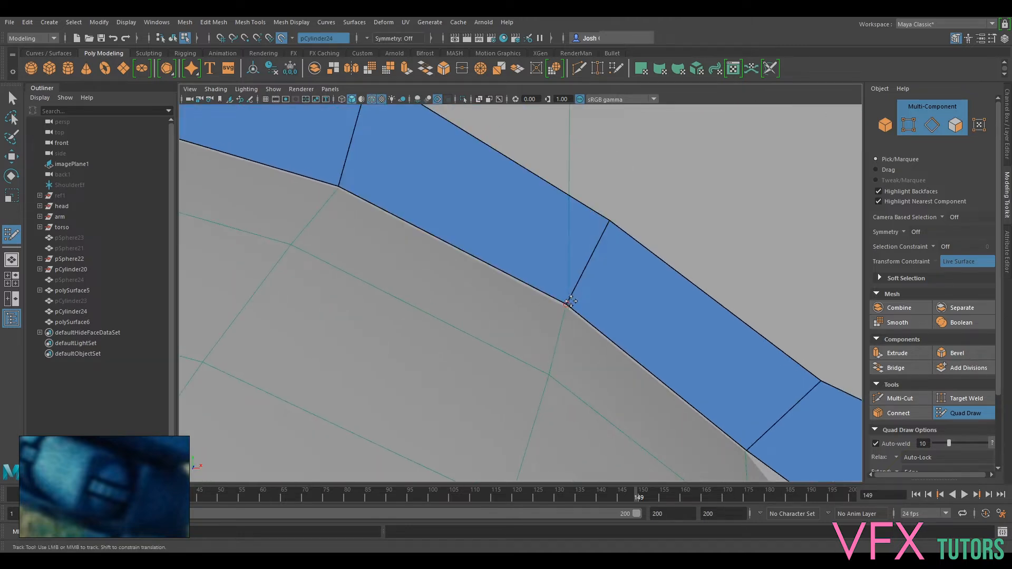
# - Add a quad at the strip's end and reshape its corners to follow the dome's curved edge at the strip's width
pyautogui.keyDown('alt'); pyautogui.moveTo(730, 310); pyautogui.dragTo(446, 94, button='middle'); pyautogui.keyUp('alt')
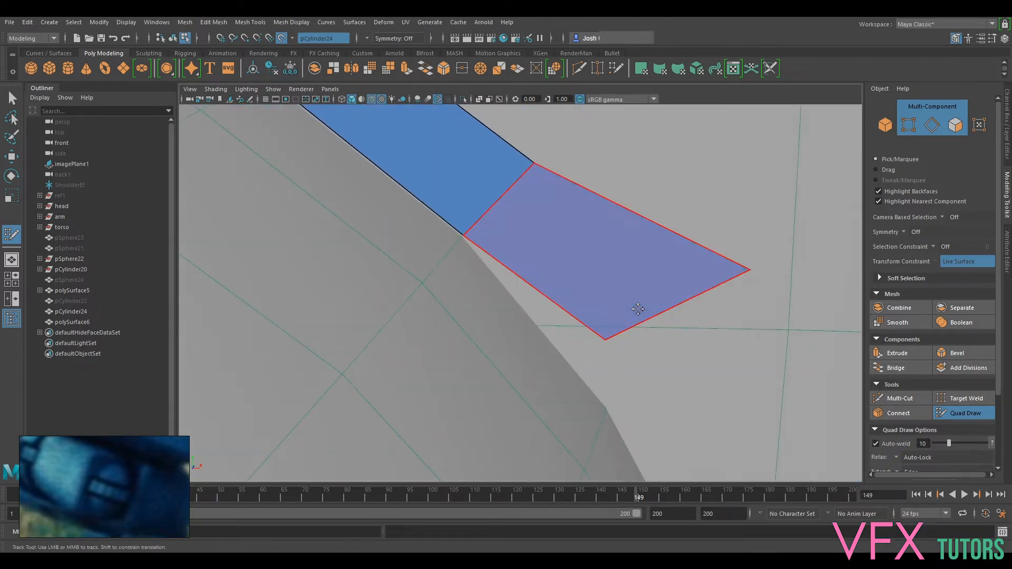
pyautogui.scroll(-5, 639, 310)
pyautogui.keyDown('alt'); pyautogui.moveTo(591, 348); pyautogui.dragTo(561, 330); pyautogui.keyUp('alt')
pyautogui.keyDown('alt'); pyautogui.moveTo(492, 238); pyautogui.dragTo(572, 302, button='middle'); pyautogui.keyUp('alt')
pyautogui.scroll(4, 572, 302)
pyautogui.keyDown('alt'); pyautogui.moveTo(573, 305); pyautogui.dragTo(593, 370); pyautogui.keyUp('alt')
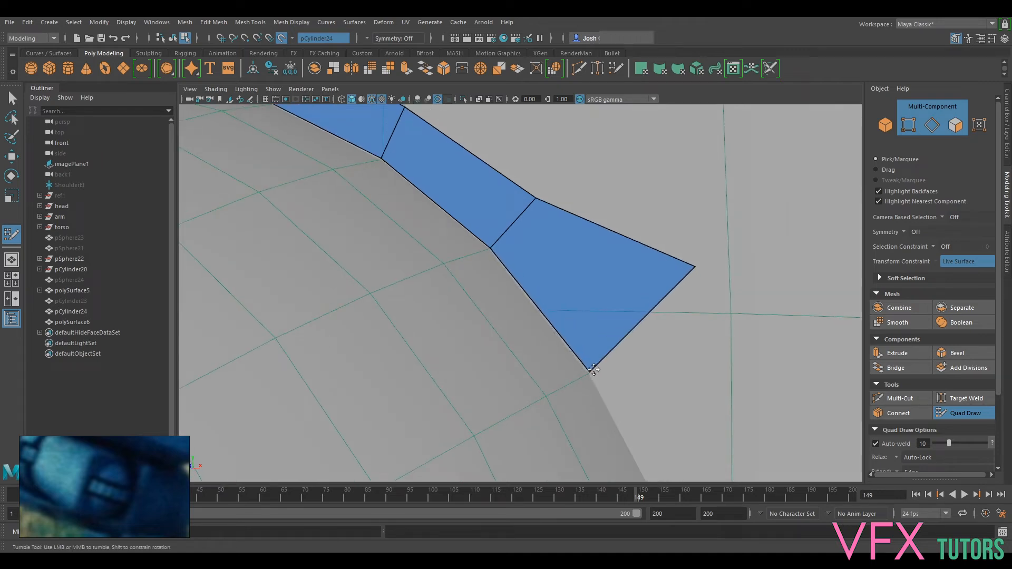
pyautogui.moveTo(696, 268); pyautogui.dragTo(659, 329)
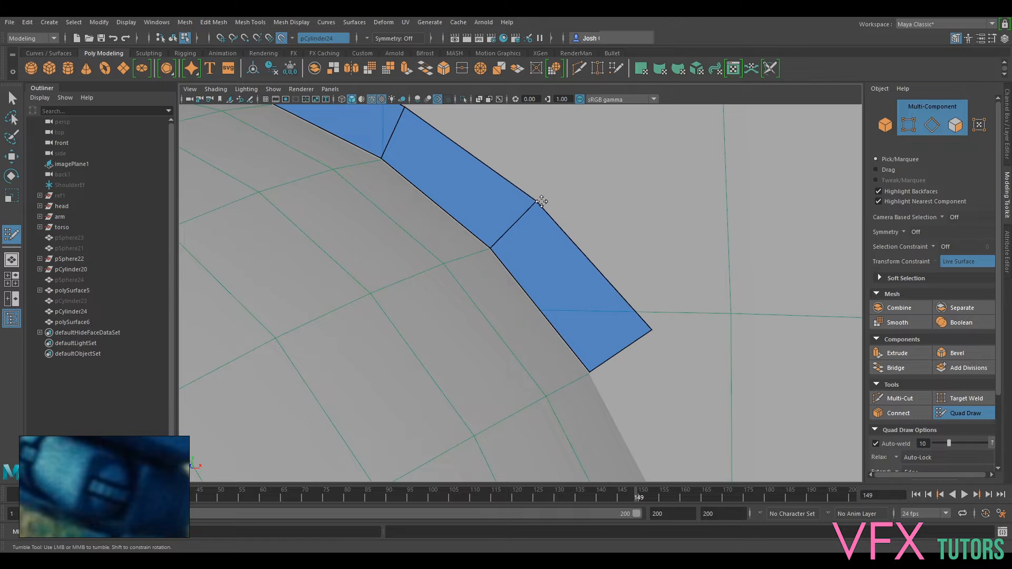
# - Extend the strip by two quads along the dome's curved base and fine-tune the shared outer corner
pyautogui.scroll(-5, 630, 285)
pyautogui.scroll(4, 630, 285)
pyautogui.keyDown('alt'); pyautogui.moveTo(631, 285); pyautogui.dragTo(649, 260, button='middle'); pyautogui.keyUp('alt')
pyautogui.keyDown('alt'); pyautogui.moveTo(648, 260); pyautogui.dragTo(655, 314); pyautogui.keyUp('alt')
pyautogui.keyDown('alt'); pyautogui.moveTo(655, 314); pyautogui.dragTo(609, 279, button='middle'); pyautogui.keyUp('alt')
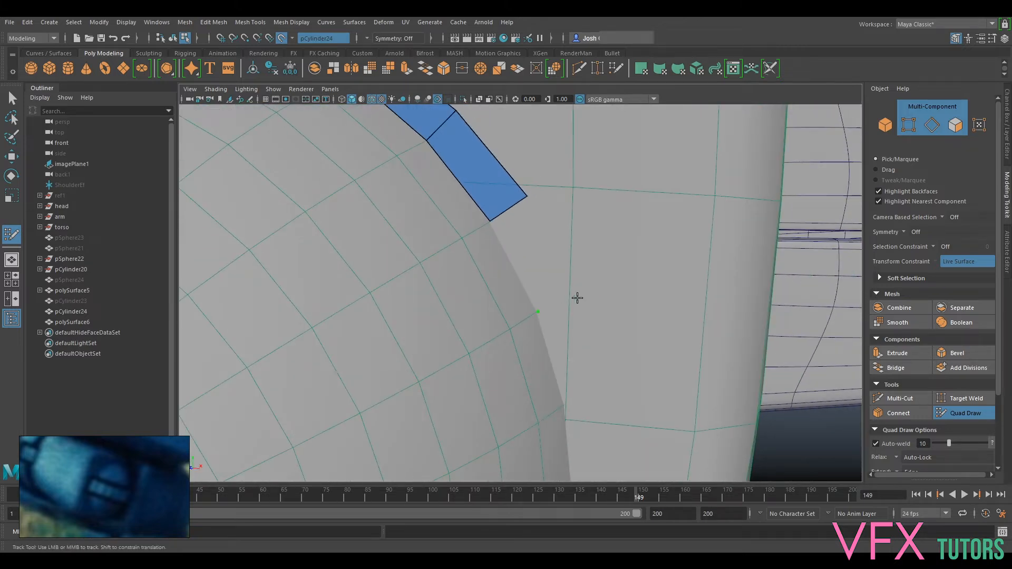
pyautogui.keyDown('shift'); pyautogui.click(540, 274); pyautogui.keyUp('shift')
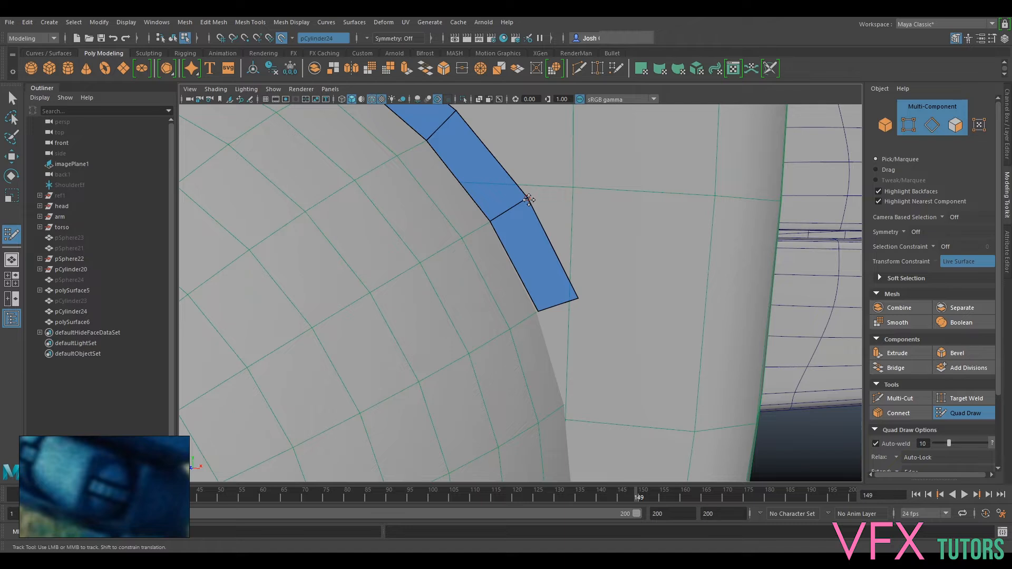
pyautogui.keyDown('alt'); pyautogui.moveTo(601, 325); pyautogui.dragTo(589, 306); pyautogui.keyUp('alt')
pyautogui.keyDown('alt'); pyautogui.moveTo(589, 306); pyautogui.dragTo(582, 308, button='middle'); pyautogui.keyUp('alt')
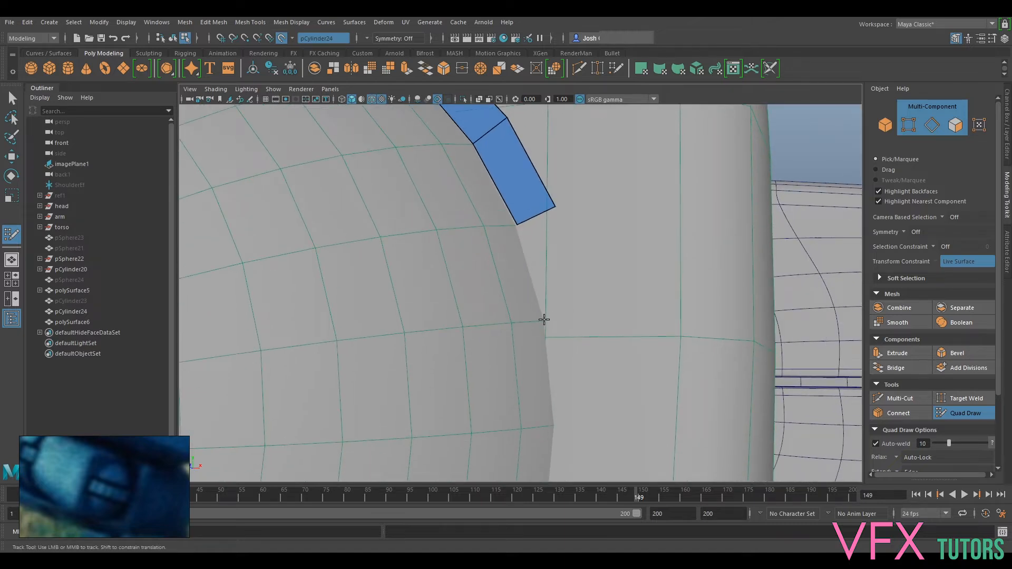
pyautogui.click(583, 314)
pyautogui.keyDown('shift'); pyautogui.click(552, 288); pyautogui.keyUp('shift')
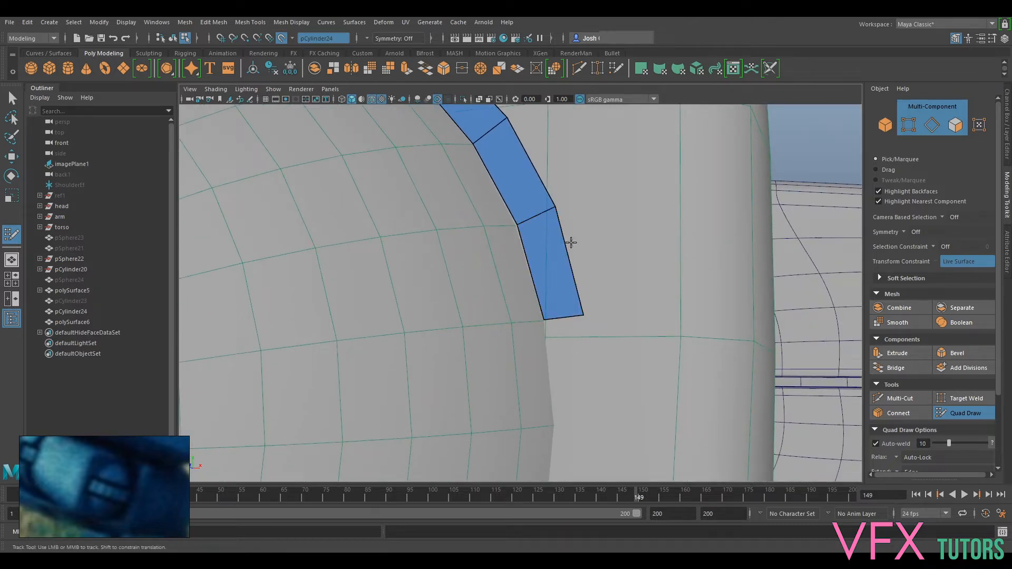
pyautogui.moveTo(554, 207); pyautogui.dragTo(553, 209)
# - Continue the strip with three more quads around the dome's outermost side, keeping the strip's width even
pyautogui.keyDown('alt'); pyautogui.moveTo(593, 279); pyautogui.dragTo(607, 209, button='middle'); pyautogui.keyUp('alt')
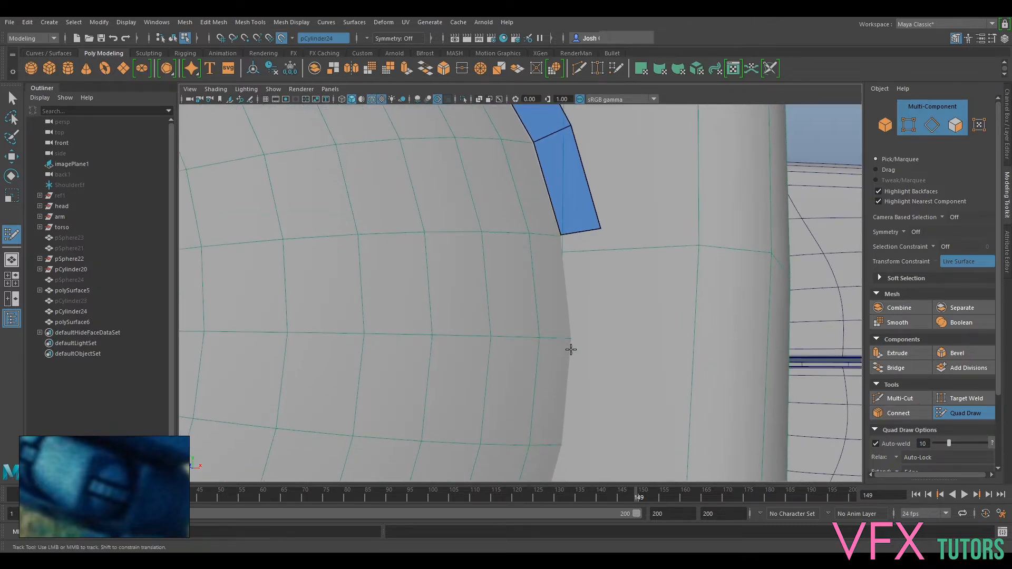
pyautogui.click(611, 339)
pyautogui.keyDown('shift'); pyautogui.click(587, 303); pyautogui.keyUp('shift')
pyautogui.keyDown('alt'); pyautogui.moveTo(603, 415); pyautogui.dragTo(617, 282, button='middle'); pyautogui.keyUp('alt')
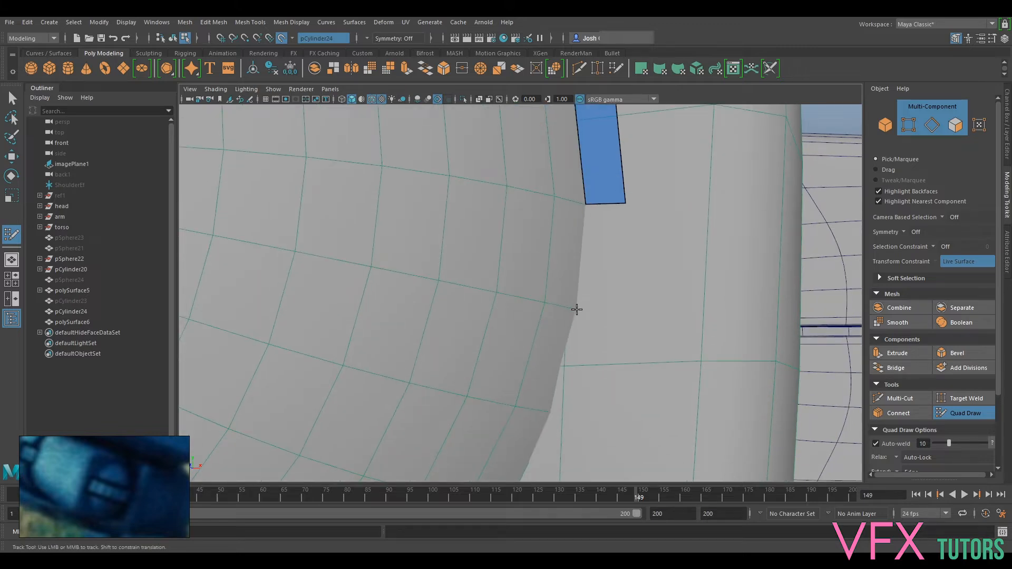
pyautogui.click(622, 317)
pyautogui.keyDown('shift'); pyautogui.click(605, 282); pyautogui.keyUp('shift')
pyautogui.moveTo(608, 330)
pyautogui.keyDown('alt'); pyautogui.mouseDown(button='middle')
pyautogui.moveTo(625, 314)
pyautogui.moveTo(626, 291)
pyautogui.mouseUp(button='middle'); pyautogui.keyUp('alt')
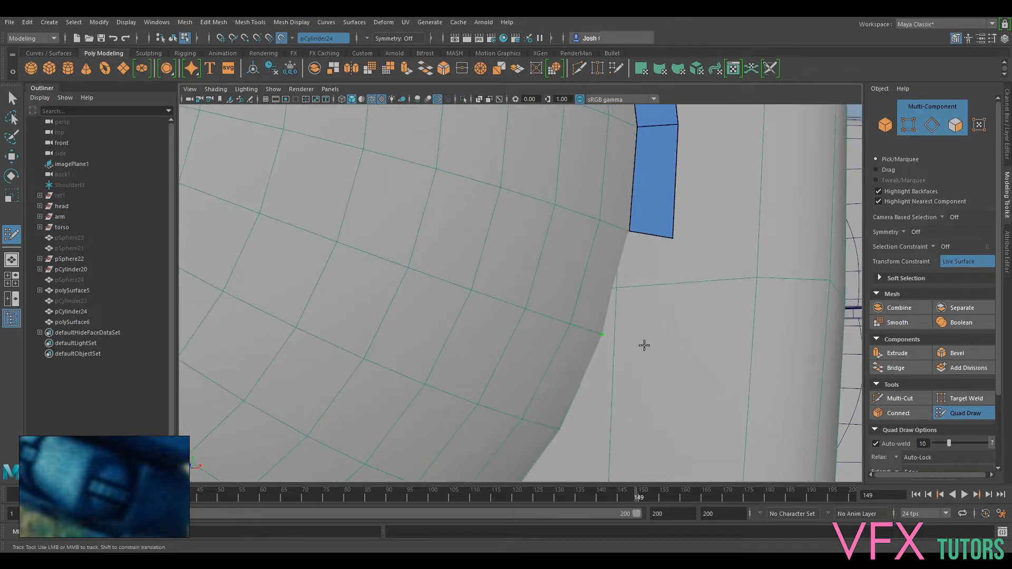
pyautogui.keyDown('shift'); pyautogui.click(624, 344); pyautogui.keyUp('shift')
# - Add three quads following the dome's lower curve towards the slot
pyautogui.keyDown('alt'); pyautogui.moveTo(623, 344); pyautogui.dragTo(630, 280); pyautogui.keyUp('alt')
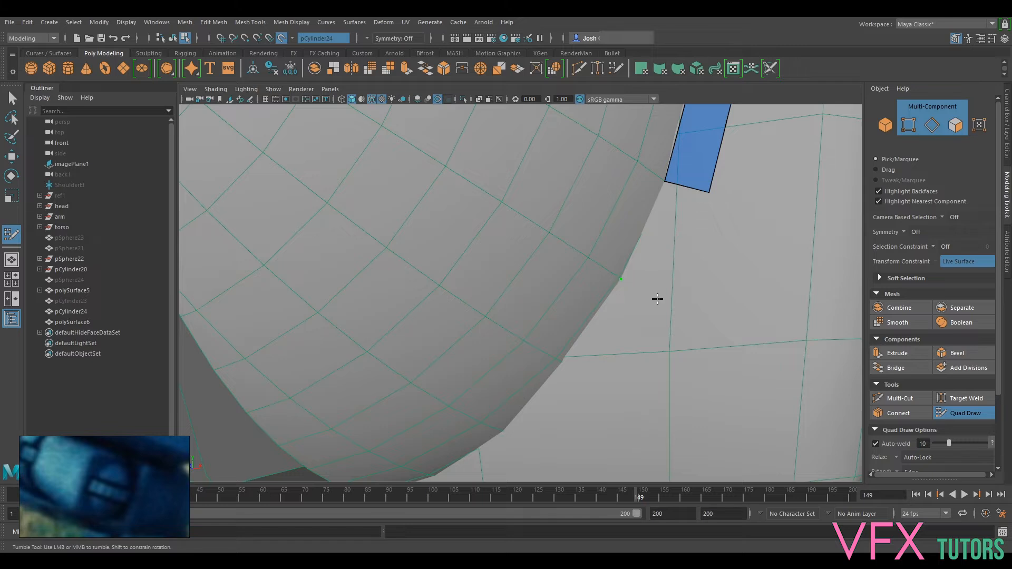
pyautogui.keyDown('shift'); pyautogui.click(649, 276); pyautogui.keyUp('shift')
pyautogui.keyDown('alt'); pyautogui.moveTo(648, 275); pyautogui.dragTo(655, 283, button='middle'); pyautogui.keyUp('alt')
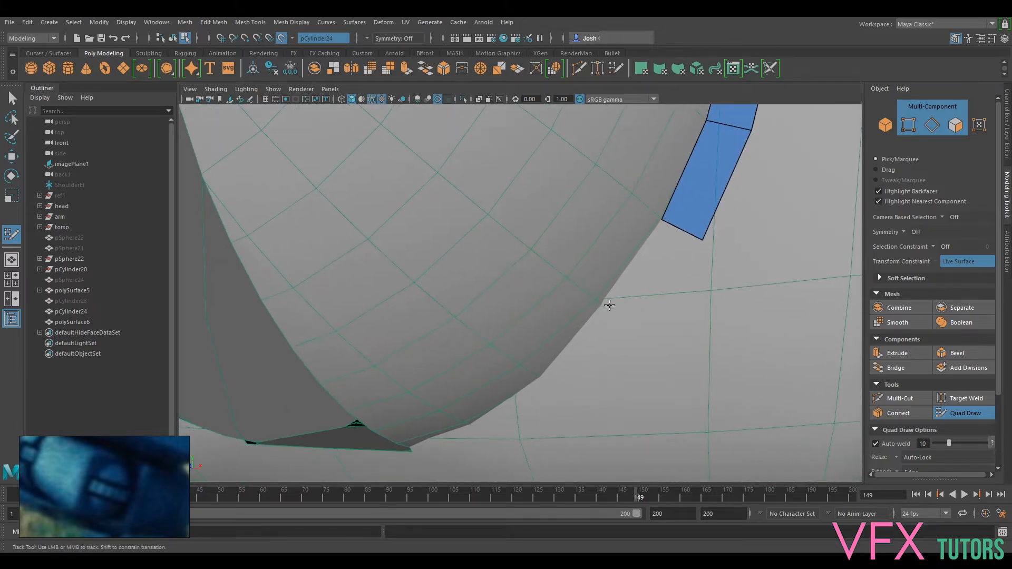
pyautogui.keyDown('shift'); pyautogui.click(640, 319); pyautogui.keyUp('shift')
pyautogui.keyDown('alt'); pyautogui.moveTo(568, 365); pyautogui.dragTo(628, 317, button='middle'); pyautogui.keyUp('alt')
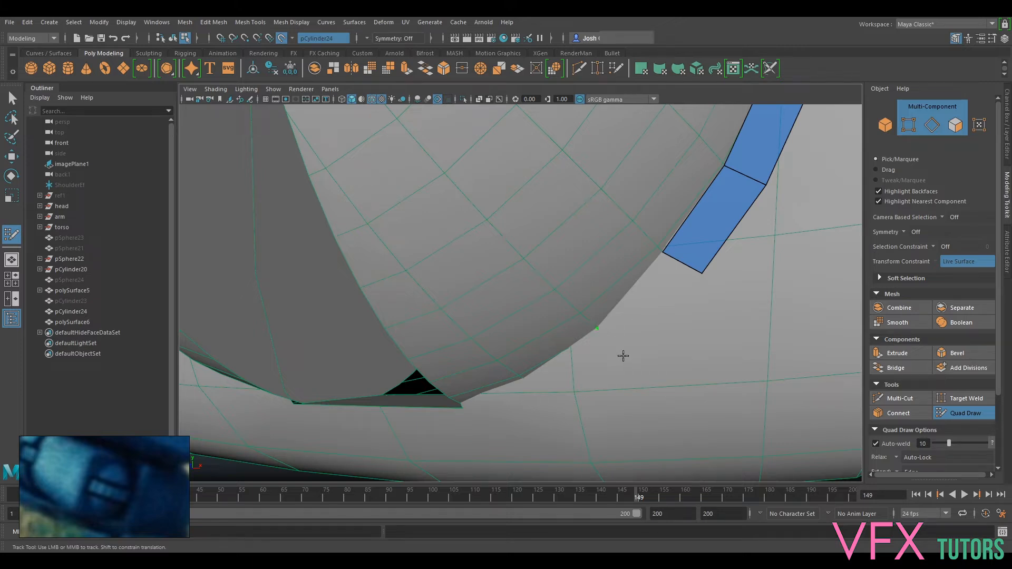
pyautogui.keyDown('shift'); pyautogui.click(636, 312); pyautogui.keyUp('shift')
# - Add two quads along the last stretch of the dome's base, bringing the strip close to the slot's lower corner
pyautogui.keyDown('alt'); pyautogui.moveTo(560, 391); pyautogui.dragTo(646, 333, button='middle'); pyautogui.keyUp('alt')
pyautogui.keyDown('alt'); pyautogui.moveTo(646, 333); pyautogui.dragTo(678, 316, button='right'); pyautogui.keyUp('alt')
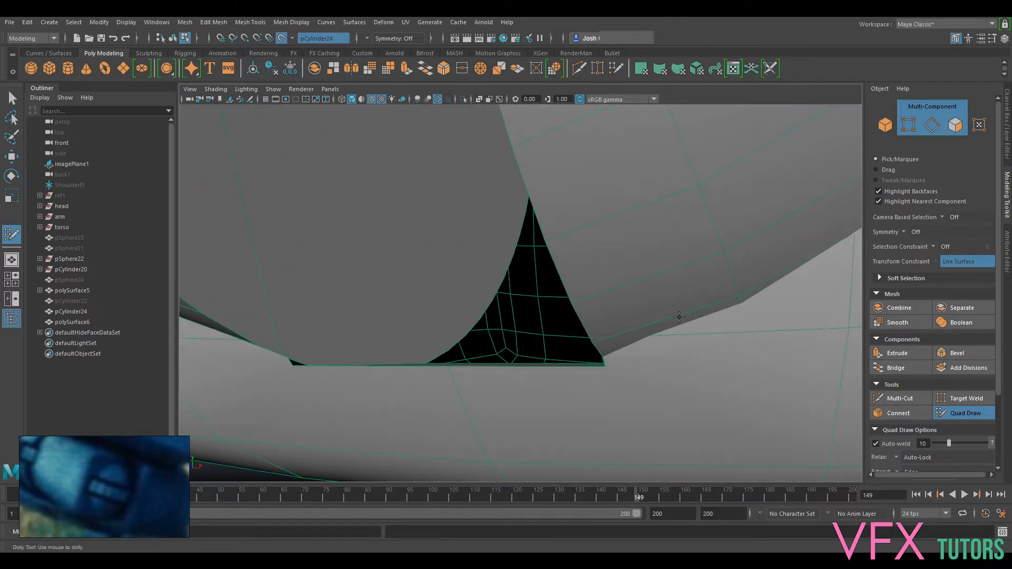
pyautogui.keyDown('alt'); pyautogui.moveTo(756, 316); pyautogui.dragTo(745, 315, button='right'); pyautogui.keyUp('alt')
pyautogui.keyDown('alt'); pyautogui.moveTo(744, 315); pyautogui.dragTo(698, 320, button='middle'); pyautogui.keyUp('alt')
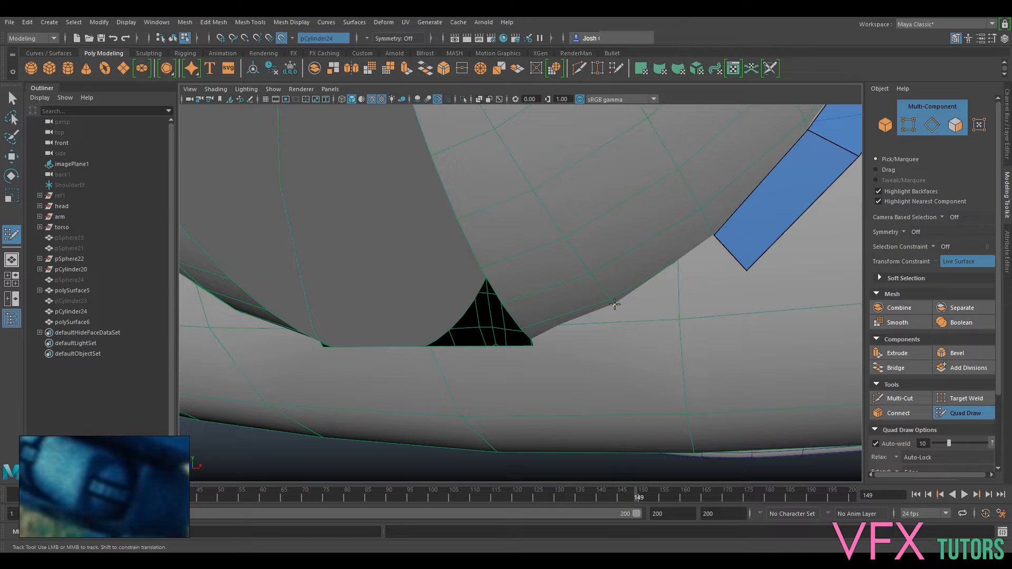
pyautogui.keyDown('shift'); pyautogui.click(641, 324); pyautogui.keyUp('shift')
pyautogui.keyDown('alt'); pyautogui.moveTo(643, 327); pyautogui.dragTo(615, 283); pyautogui.keyUp('alt')
pyautogui.keyDown('alt'); pyautogui.moveTo(615, 282); pyautogui.dragTo(583, 308, button='right'); pyautogui.keyUp('alt')
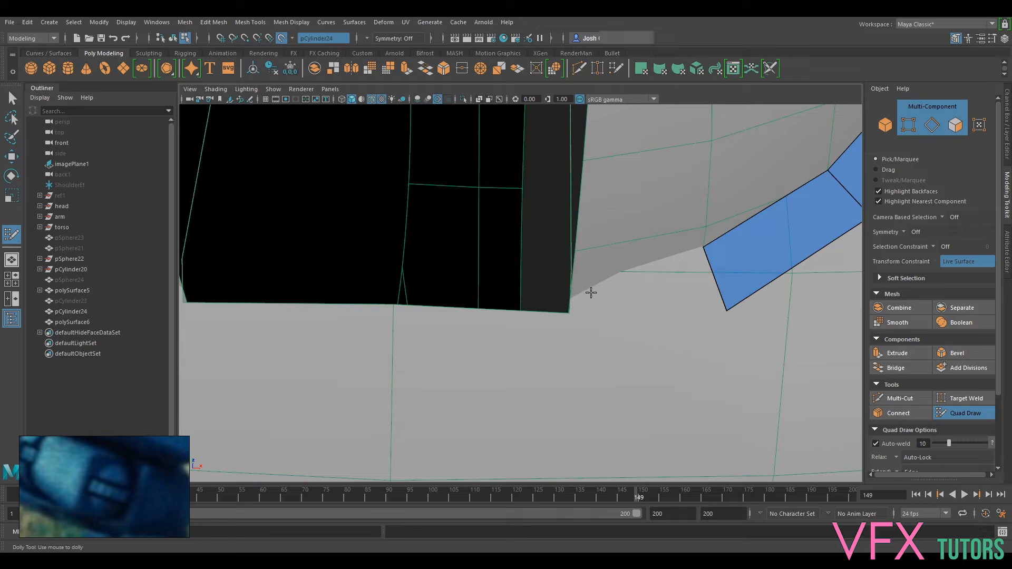
pyautogui.click(627, 338)
pyautogui.keyDown('shift'); pyautogui.click(667, 302); pyautogui.keyUp('shift')
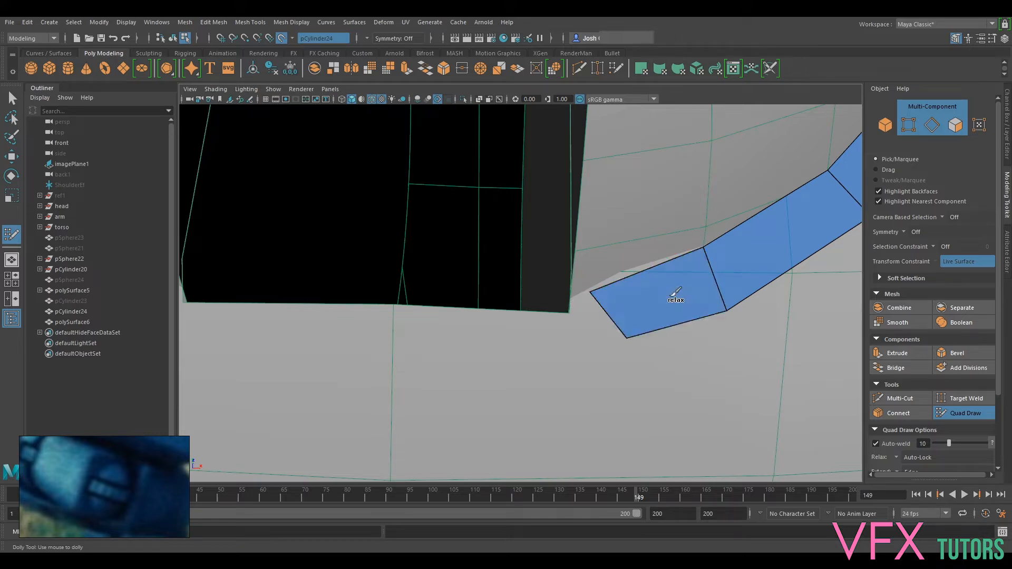
# - Wrap the strip around the slot's lower corner with two narrow quads and move the inner vertex closer to the corner
pyautogui.click(600, 355)
pyautogui.keyDown('shift'); pyautogui.click(595, 321); pyautogui.keyUp('shift')
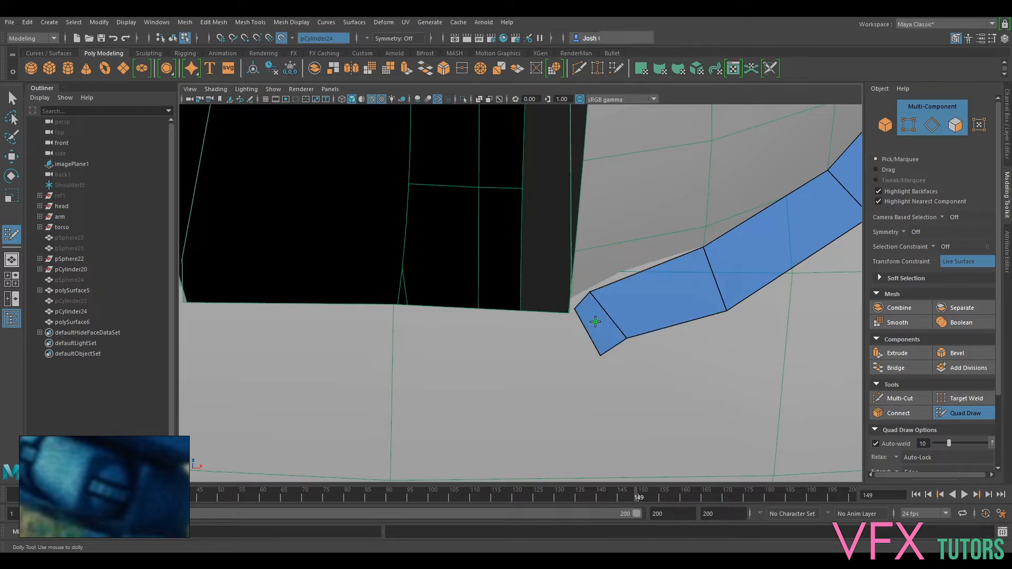
pyautogui.click(568, 366)
pyautogui.keyDown('shift'); pyautogui.click(580, 338); pyautogui.keyUp('shift')
pyautogui.moveTo(591, 292); pyautogui.dragTo(575, 301)
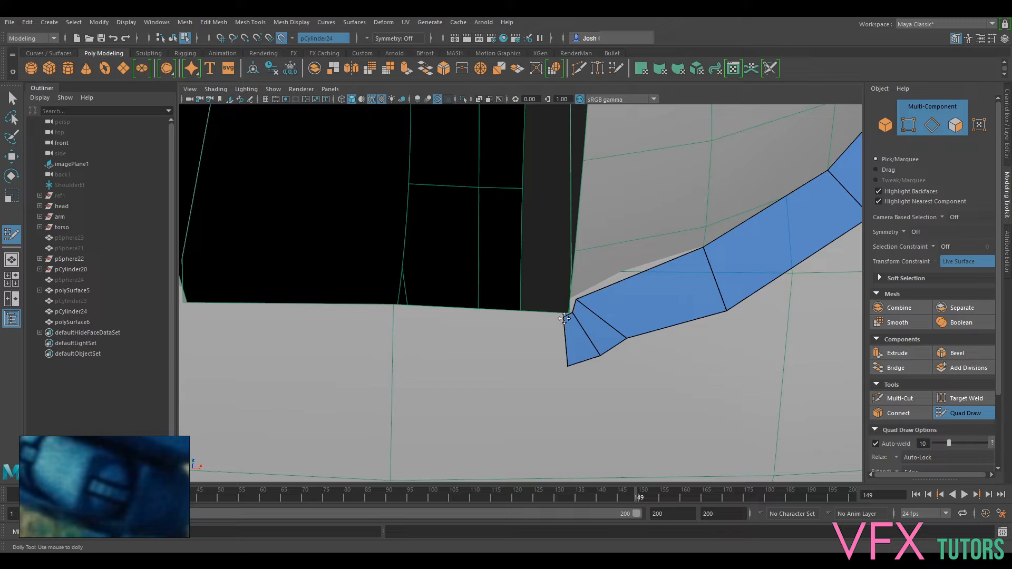
# - Add two quads along the slot's bottom edge up to its middle and shift their shared edge to even out the spacing
pyautogui.keyDown('alt'); pyautogui.moveTo(577, 300); pyautogui.dragTo(620, 350, button='middle'); pyautogui.keyUp('alt')
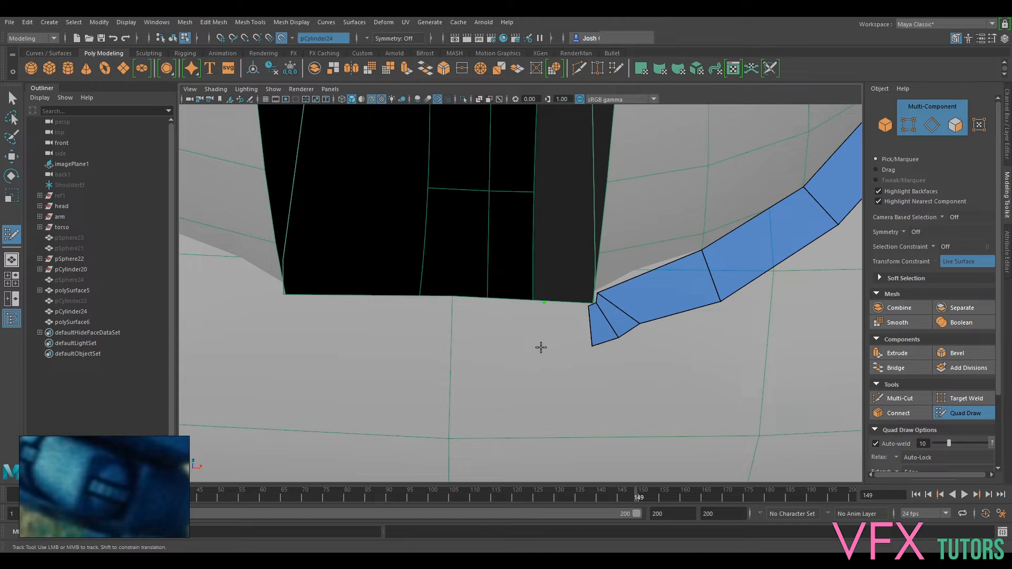
pyautogui.keyDown('shift'); pyautogui.click(560, 323); pyautogui.keyUp('shift')
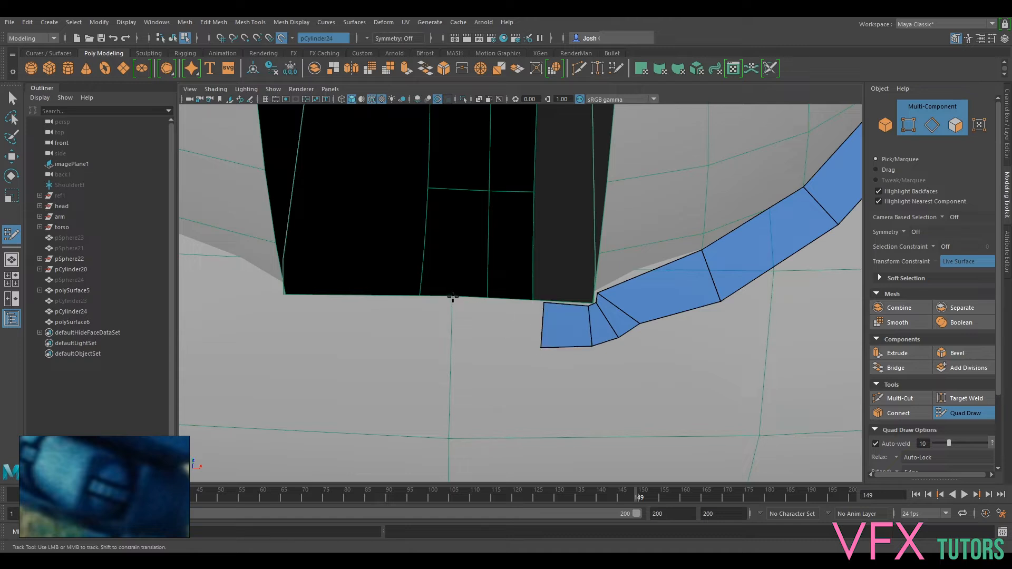
pyautogui.keyDown('shift'); pyautogui.click(488, 330); pyautogui.keyUp('shift')
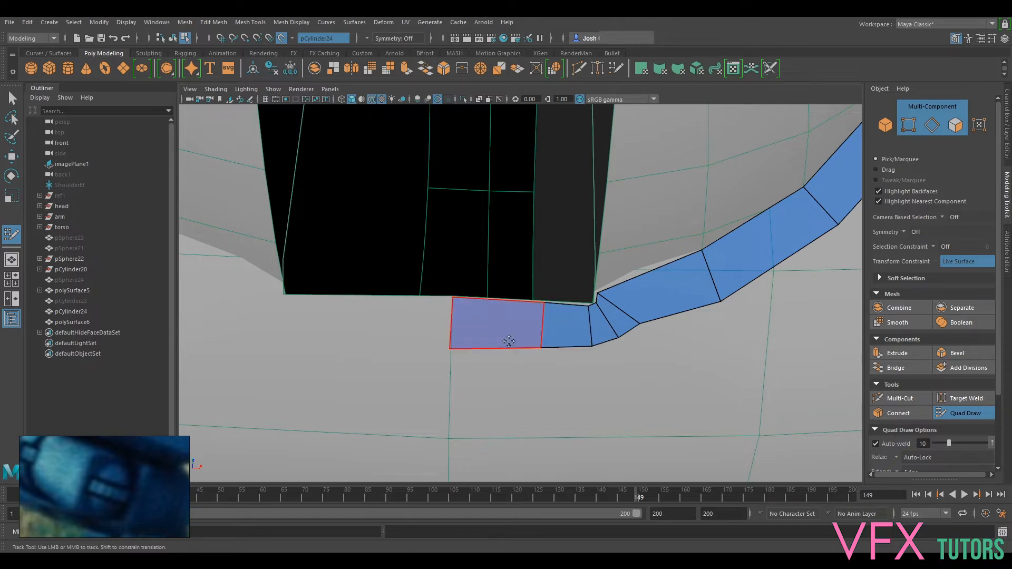
pyautogui.moveTo(542, 324); pyautogui.dragTo(528, 322)
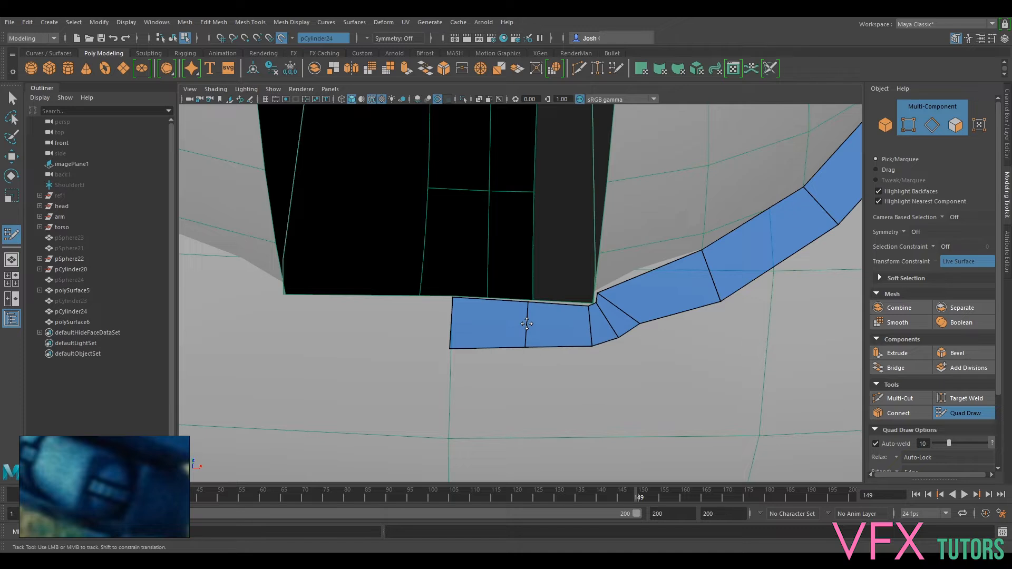
# - Examine the finished strip around the dome from the front, below and side, checking how it sits on the surface
pyautogui.scroll(-5, 559, 334)
pyautogui.scroll(5, 596, 321)
pyautogui.scroll(-3, 561, 335)
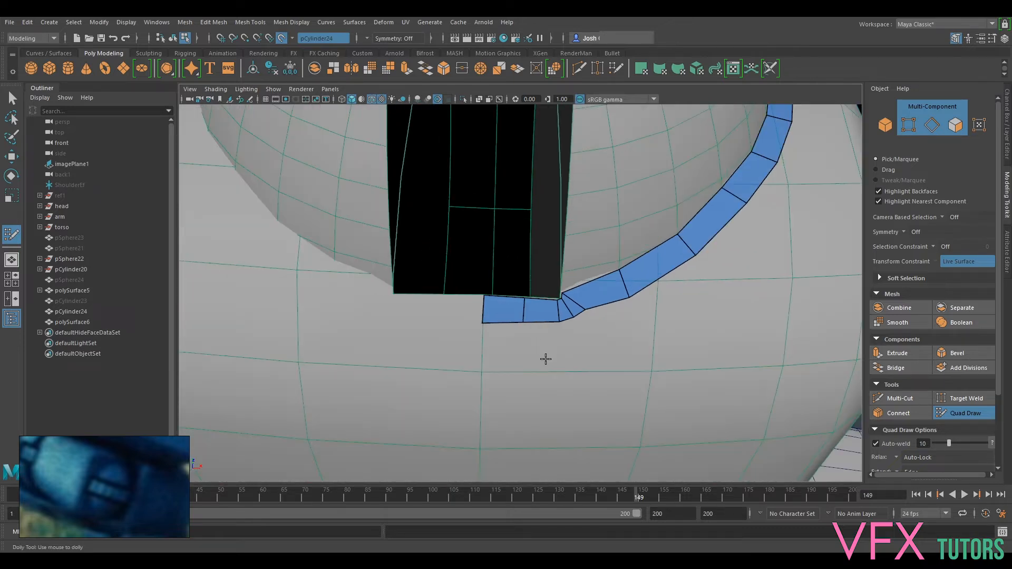
pyautogui.moveTo(569, 343)
pyautogui.keyDown('alt'); pyautogui.mouseDown()
pyautogui.moveTo(624, 363)
pyautogui.moveTo(556, 343)
pyautogui.mouseUp(); pyautogui.keyUp('alt')
pyautogui.scroll(-6, 712, 309)
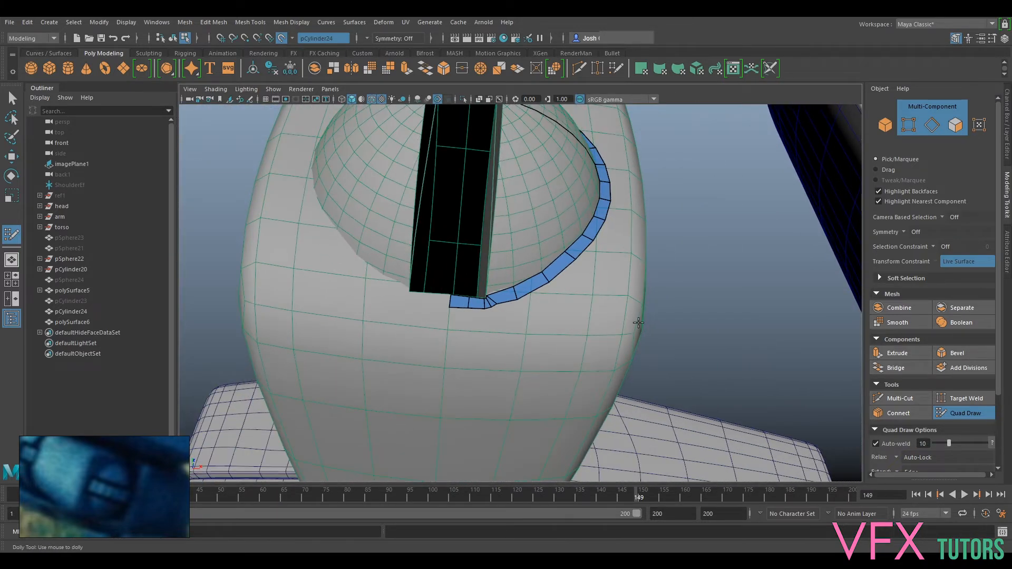
pyautogui.keyDown('alt'); pyautogui.moveTo(601, 317); pyautogui.dragTo(651, 284); pyautogui.keyUp('alt')
pyautogui.keyDown('alt'); pyautogui.moveTo(651, 284); pyautogui.dragTo(600, 338, button='right'); pyautogui.keyUp('alt')
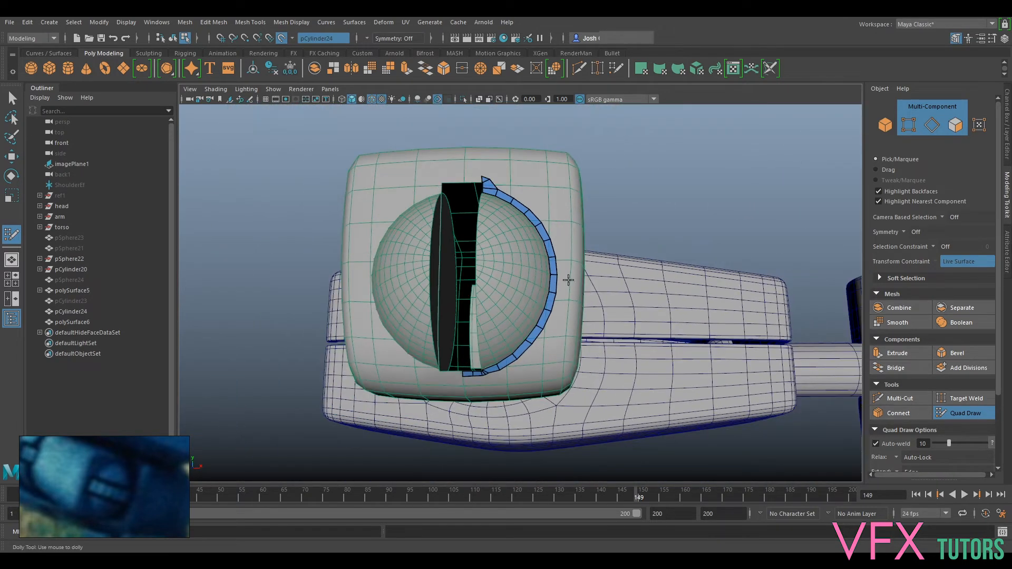
pyautogui.keyDown('alt'); pyautogui.moveTo(621, 285); pyautogui.dragTo(601, 214); pyautogui.keyUp('alt')
pyautogui.keyDown('alt'); pyautogui.moveTo(490, 435); pyautogui.dragTo(545, 348, button='right'); pyautogui.keyUp('alt')
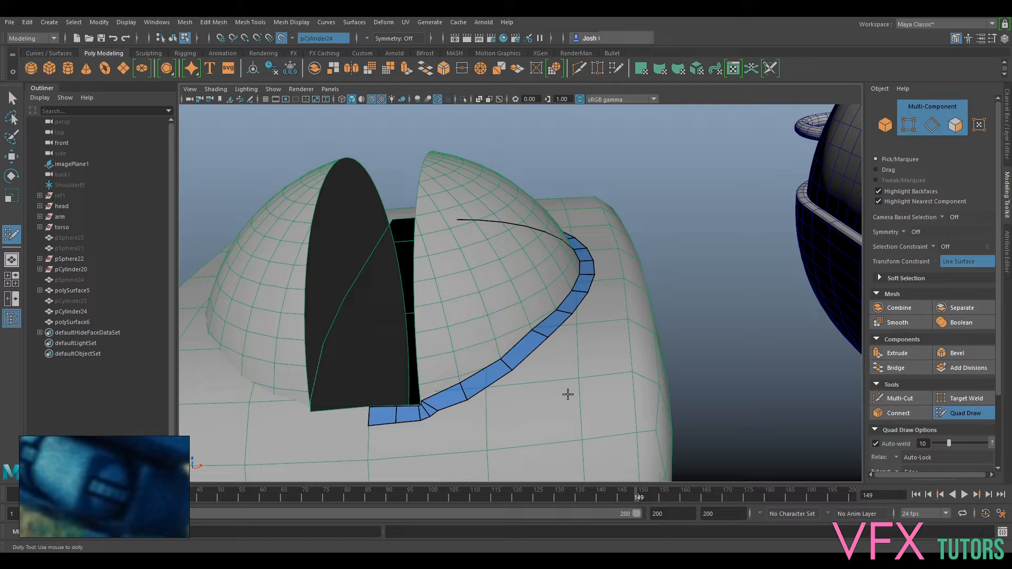
pyautogui.keyDown('alt'); pyautogui.moveTo(567, 403); pyautogui.dragTo(554, 359, button='middle'); pyautogui.keyUp('alt')
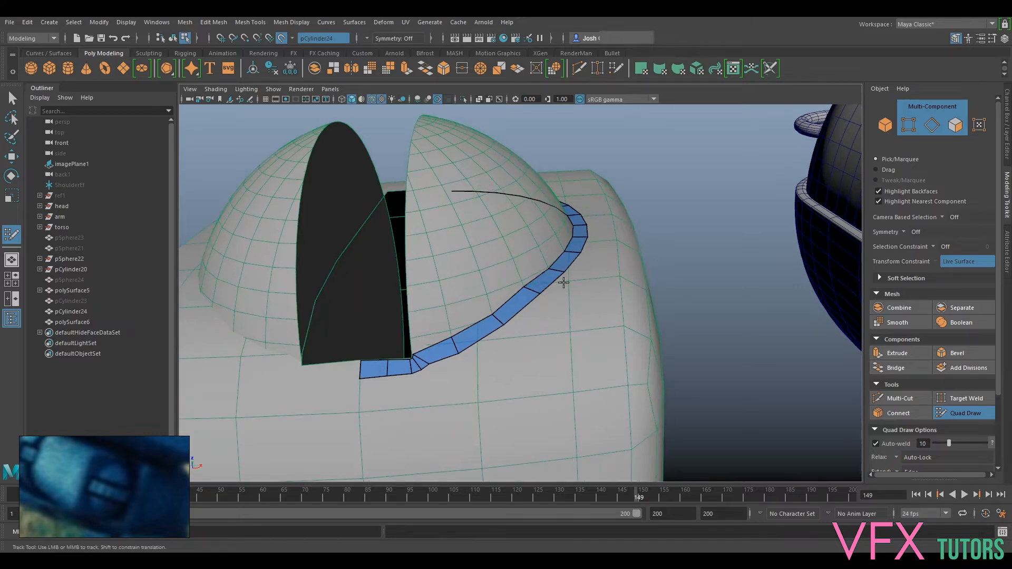
pyautogui.scroll(2, 561, 285)
pyautogui.keyDown('alt'); pyautogui.moveTo(531, 333); pyautogui.dragTo(427, 366); pyautogui.keyUp('alt')
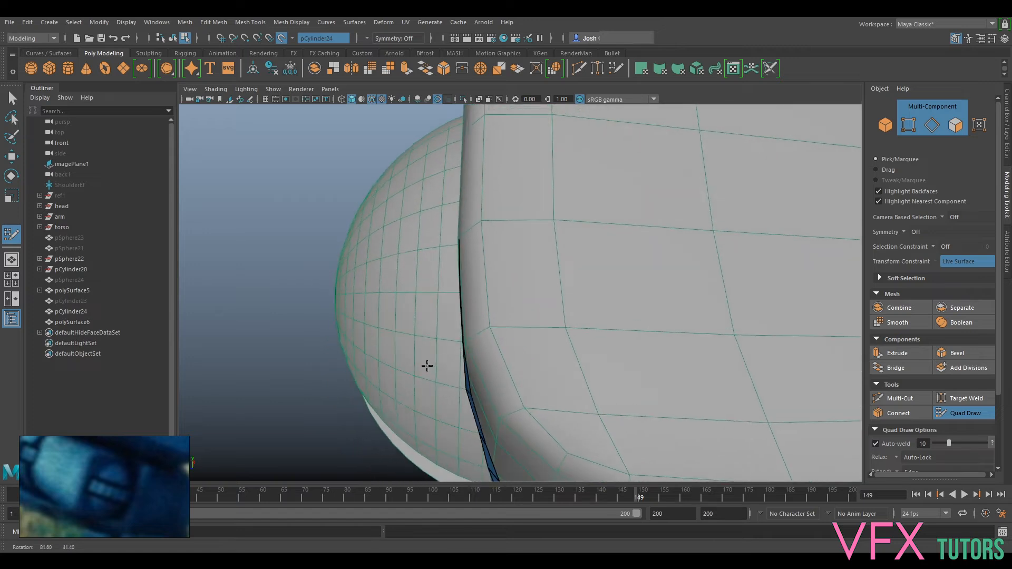
pyautogui.keyDown('alt'); pyautogui.moveTo(428, 366); pyautogui.dragTo(514, 272, button='middle'); pyautogui.keyUp('alt')
pyautogui.keyDown('alt'); pyautogui.moveTo(603, 380); pyautogui.dragTo(608, 332, button='middle'); pyautogui.keyUp('alt')
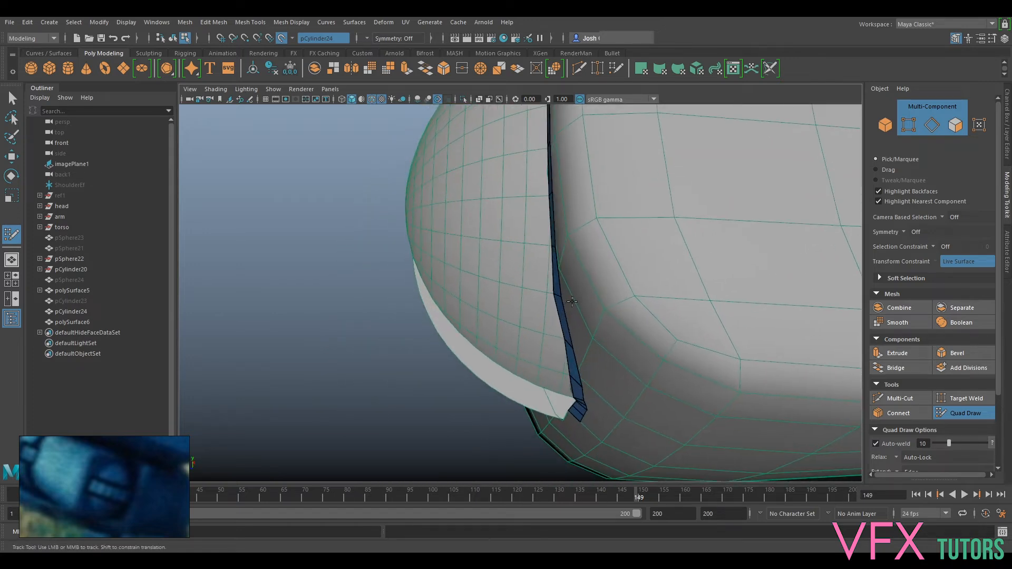
# - Turn off the live surface on the rounded block and return to object selection
pyautogui.click(960, 414)
pyautogui.scroll(-4, 663, 187)
pyautogui.keyDown('alt'); pyautogui.moveTo(664, 191); pyautogui.dragTo(673, 217, button='middle'); pyautogui.keyUp('alt')
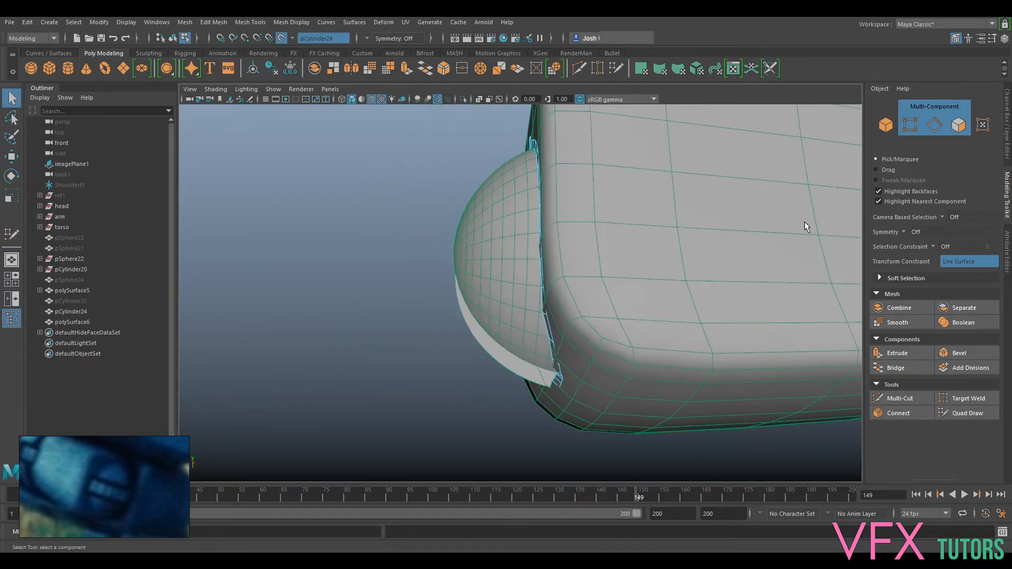
pyautogui.click(282, 38)
pyautogui.moveTo(597, 229); pyautogui.dragTo(622, 215, button='right')
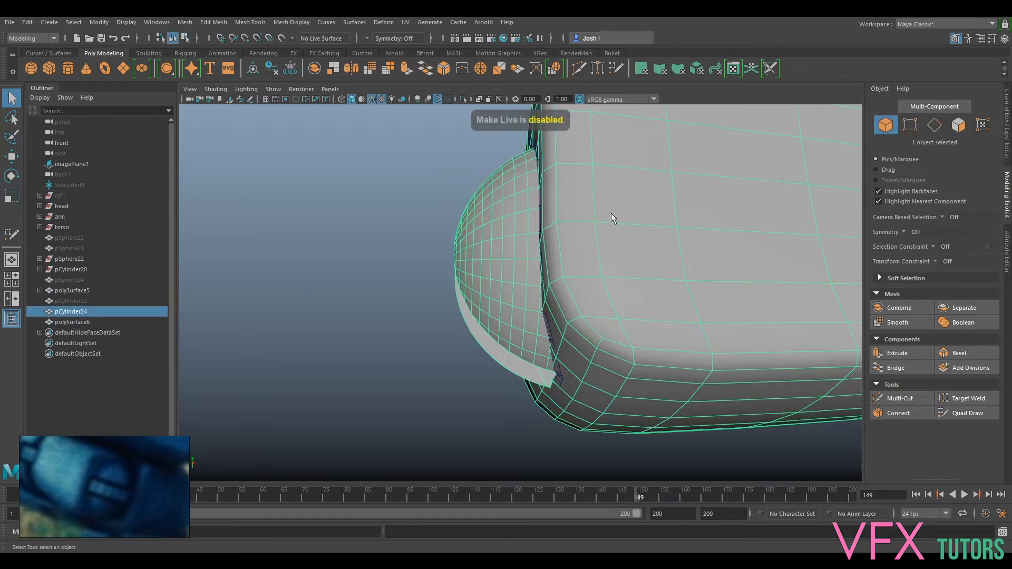
# - Try to smooth the whole block and dome mesh
pyautogui.click(184, 22)
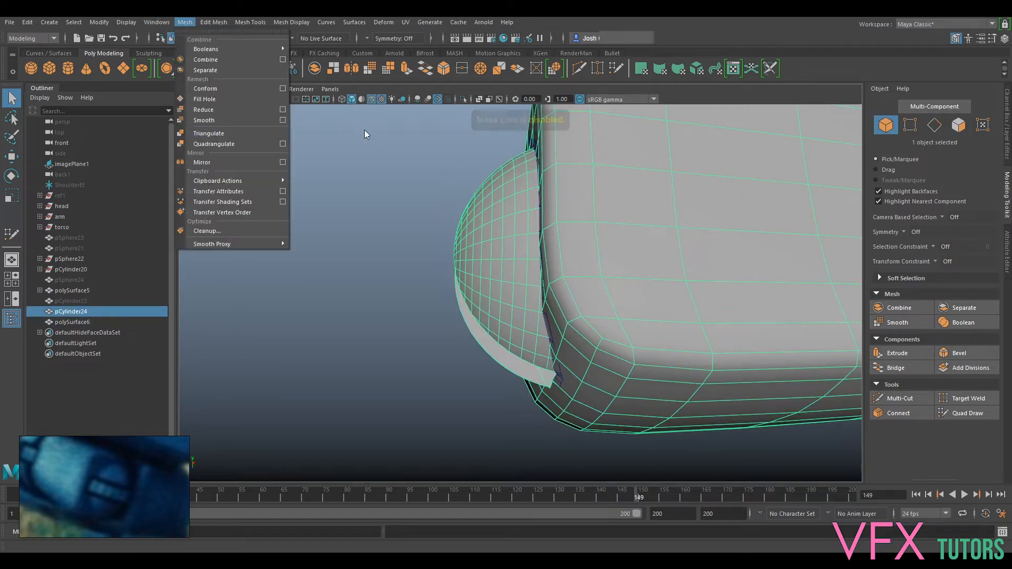
pyautogui.click(220, 120)
pyautogui.keyDown('alt'); pyautogui.moveTo(622, 280); pyautogui.dragTo(624, 307); pyautogui.keyUp('alt')
pyautogui.hotkey('ctrl', 'z')
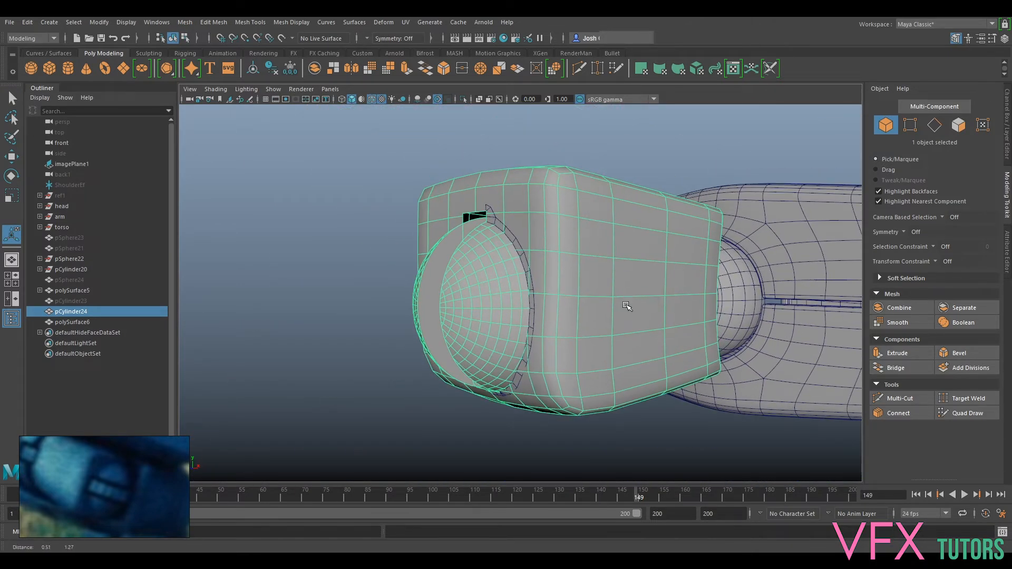
# - Smooth only the connected faces of the outer block, leaving the dome's faces out, with one division
pyautogui.moveTo(596, 247); pyautogui.dragTo(595, 264, button='right')
pyautogui.doubleClick(596, 258)
pyautogui.moveTo(597, 258)
pyautogui.keyDown('alt'); pyautogui.mouseDown()
pyautogui.moveTo(591, 269)
pyautogui.moveTo(595, 251)
pyautogui.mouseUp(); pyautogui.keyUp('alt')
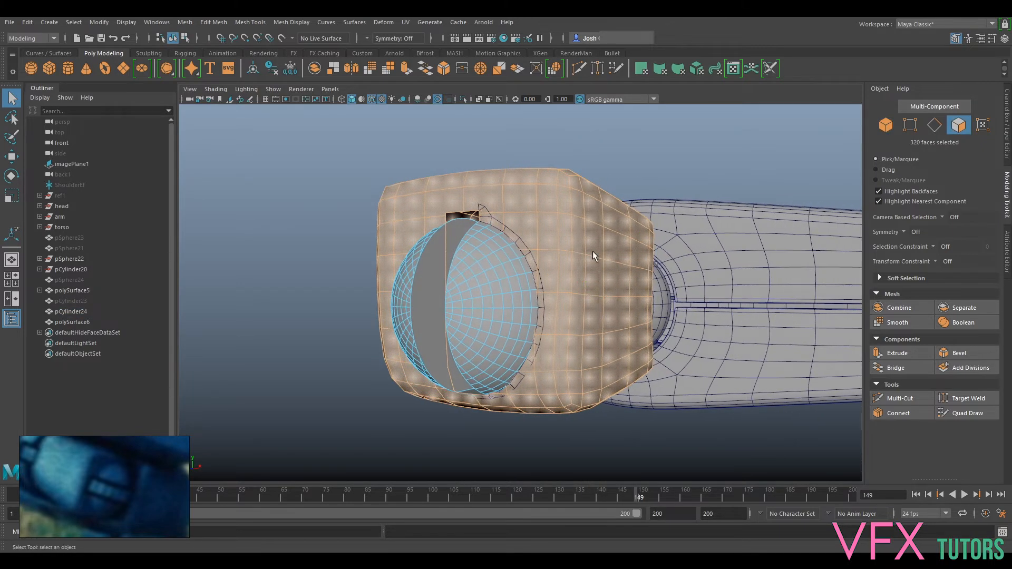
pyautogui.click(184, 22)
pyautogui.click(217, 120)
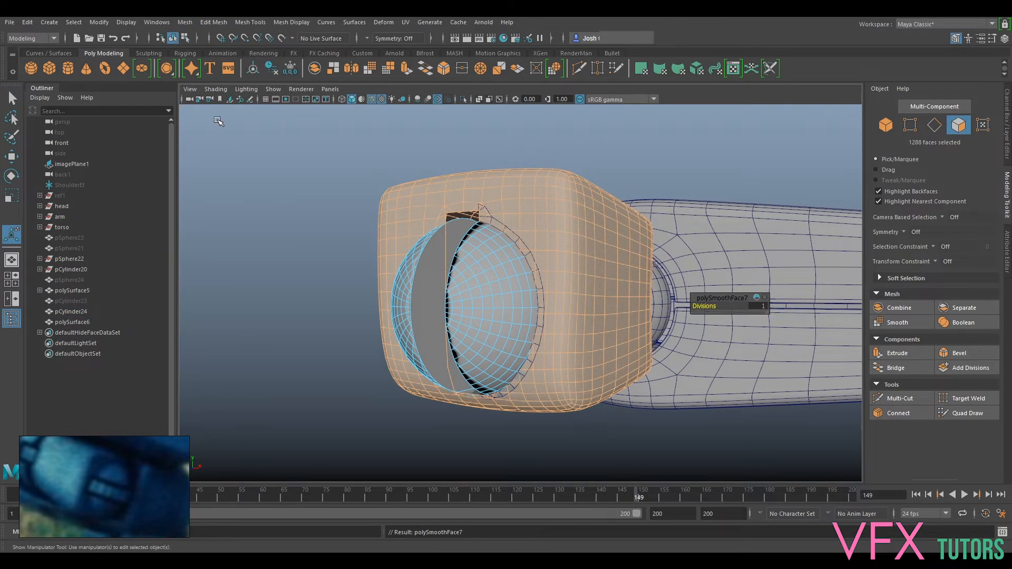
pyautogui.keyDown('alt'); pyautogui.moveTo(586, 222); pyautogui.dragTo(547, 239); pyautogui.keyUp('alt')
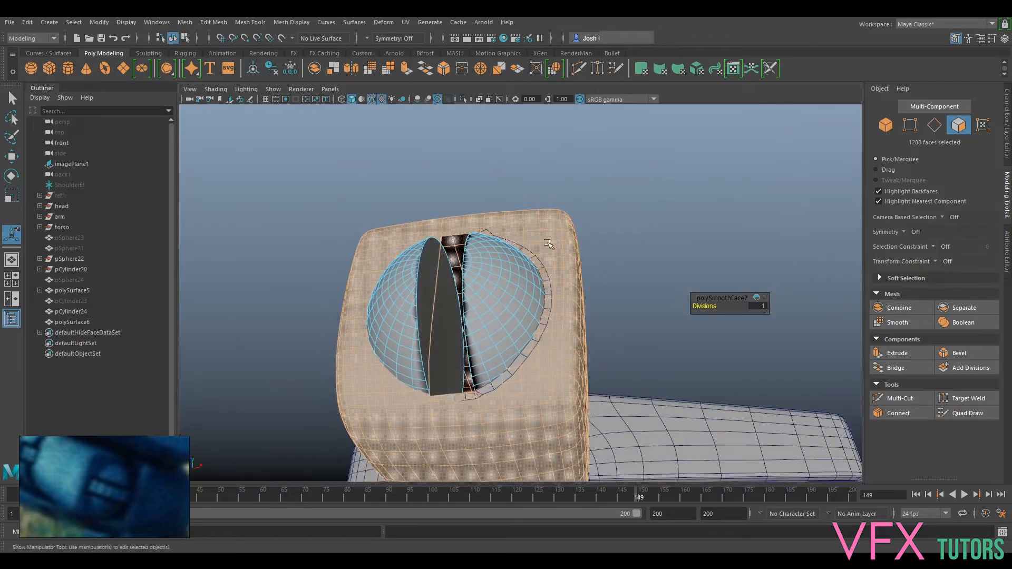
pyautogui.keyDown('alt'); pyautogui.moveTo(561, 346); pyautogui.dragTo(535, 299); pyautogui.keyUp('alt')
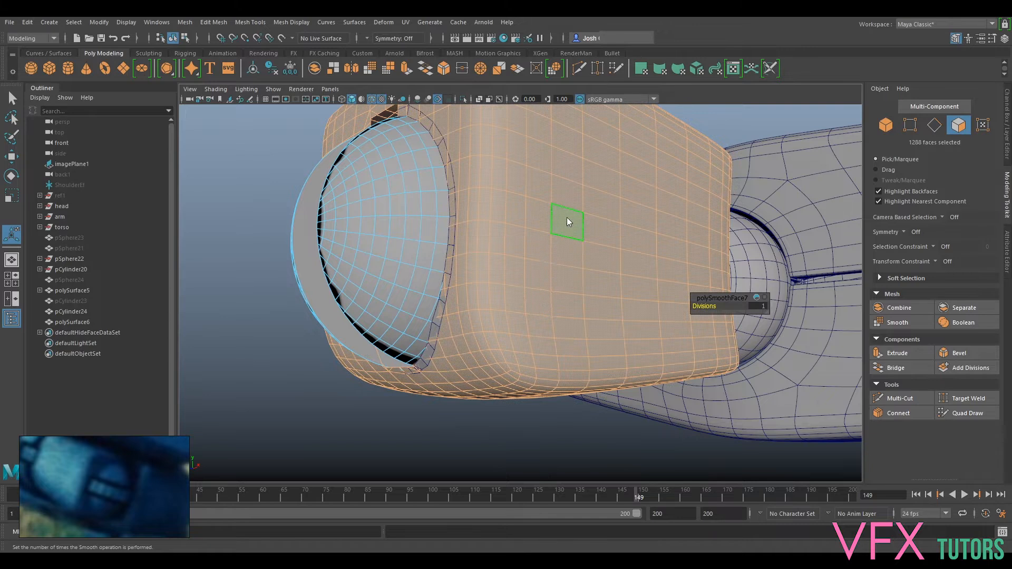
# - Make the smoothed block and dome mesh live again and resume Quad Draw on the trim strip
pyautogui.moveTo(638, 188); pyautogui.dragTo(727, 131, button='right')
pyautogui.click(764, 116)
pyautogui.keyDown('alt'); pyautogui.moveTo(348, 258); pyautogui.dragTo(470, 280); pyautogui.keyUp('alt')
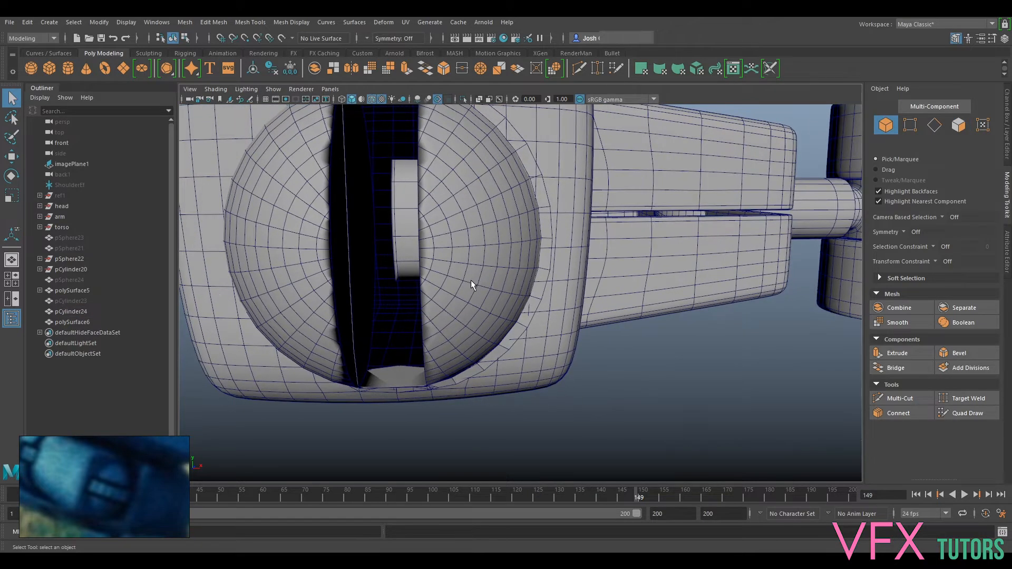
pyautogui.click(471, 221)
pyautogui.keyDown('alt'); pyautogui.moveTo(453, 222); pyautogui.dragTo(470, 232); pyautogui.keyUp('alt')
pyautogui.scroll(5, 460, 273)
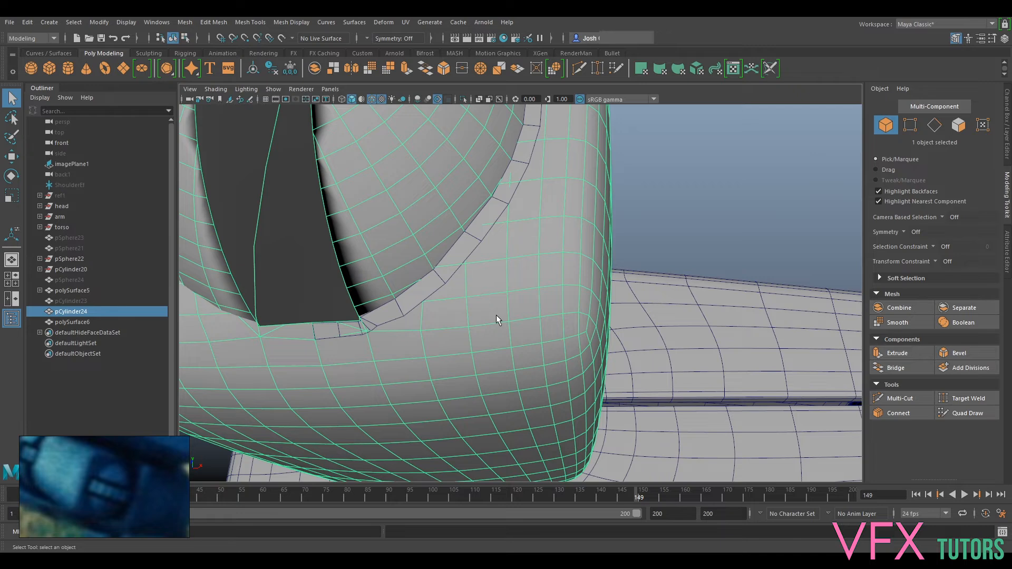
pyautogui.keyDown('alt'); pyautogui.moveTo(467, 271); pyautogui.dragTo(551, 290); pyautogui.keyUp('alt')
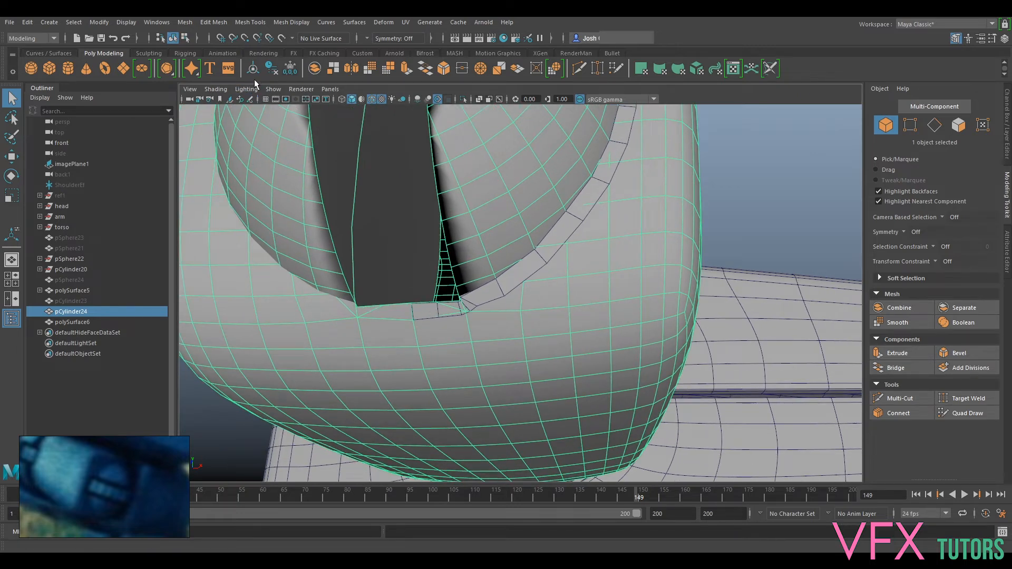
pyautogui.click(297, 41)
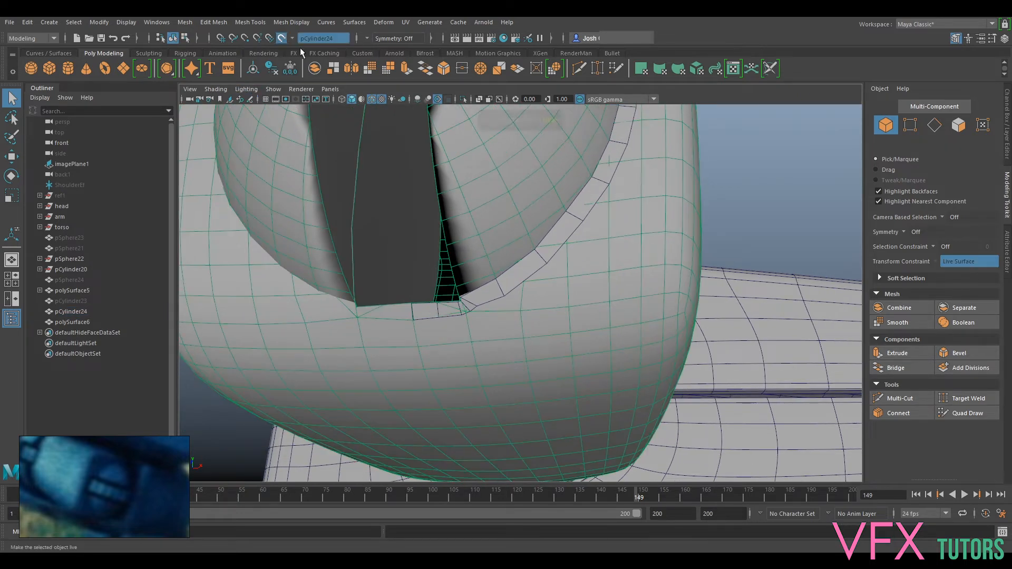
pyautogui.click(524, 266)
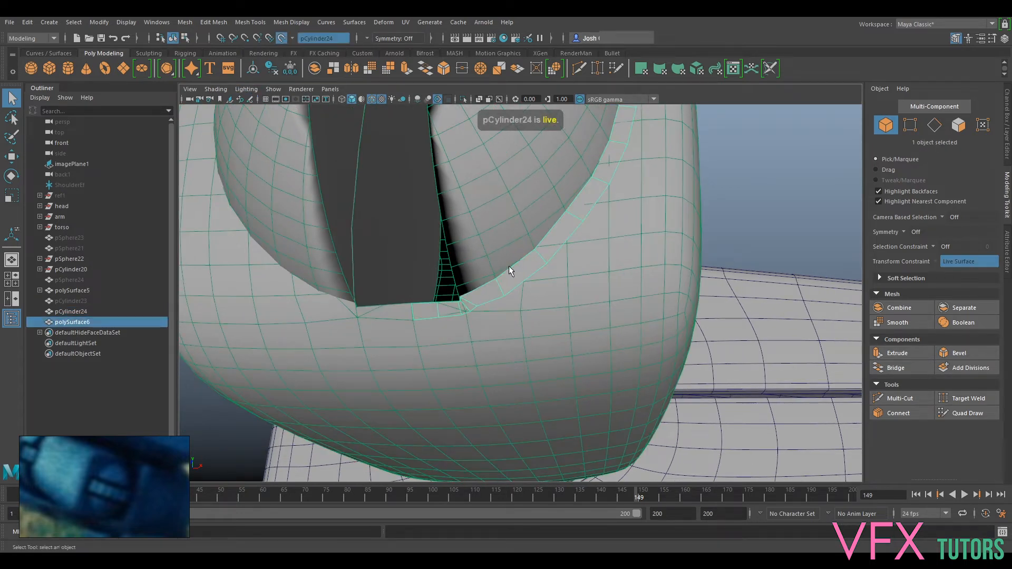
pyautogui.click(966, 413)
# - Add two outer quads beneath the strip's existing quads at the slot's bottom edge to start a second row
pyautogui.keyDown('alt'); pyautogui.moveTo(447, 276); pyautogui.dragTo(503, 274); pyautogui.keyUp('alt')
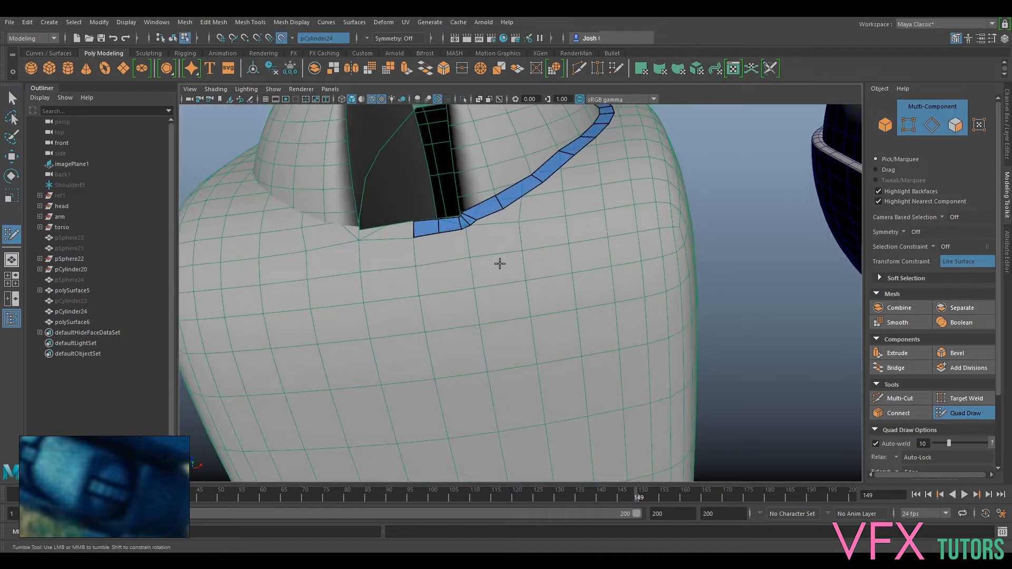
pyautogui.keyDown('alt'); pyautogui.moveTo(499, 264); pyautogui.dragTo(526, 295, button='right'); pyautogui.keyUp('alt')
pyautogui.keyDown('alt'); pyautogui.moveTo(528, 290); pyautogui.dragTo(497, 312); pyautogui.keyUp('alt')
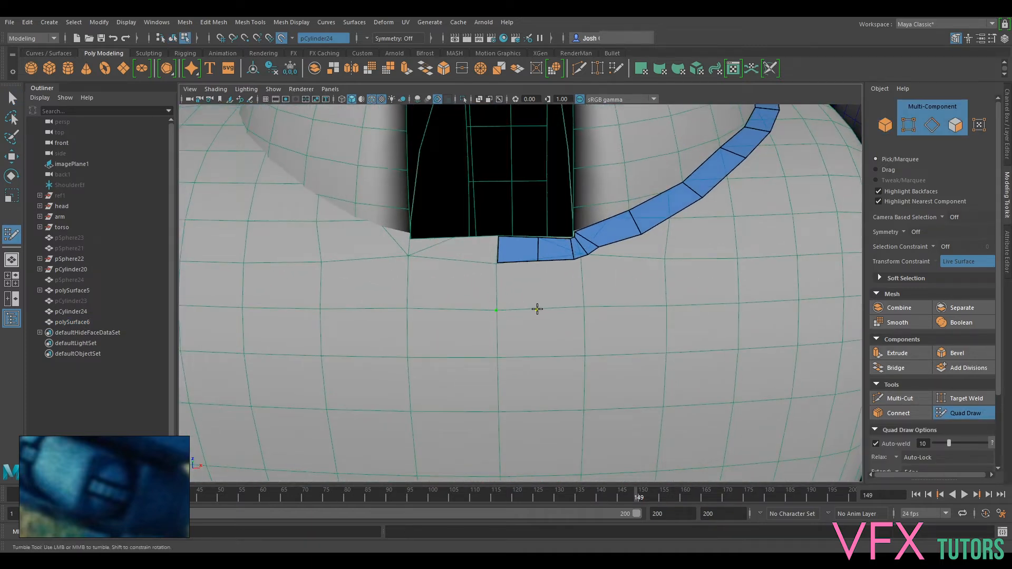
pyautogui.click(585, 306)
pyautogui.keyDown('shift'); pyautogui.click(560, 285); pyautogui.keyUp('shift')
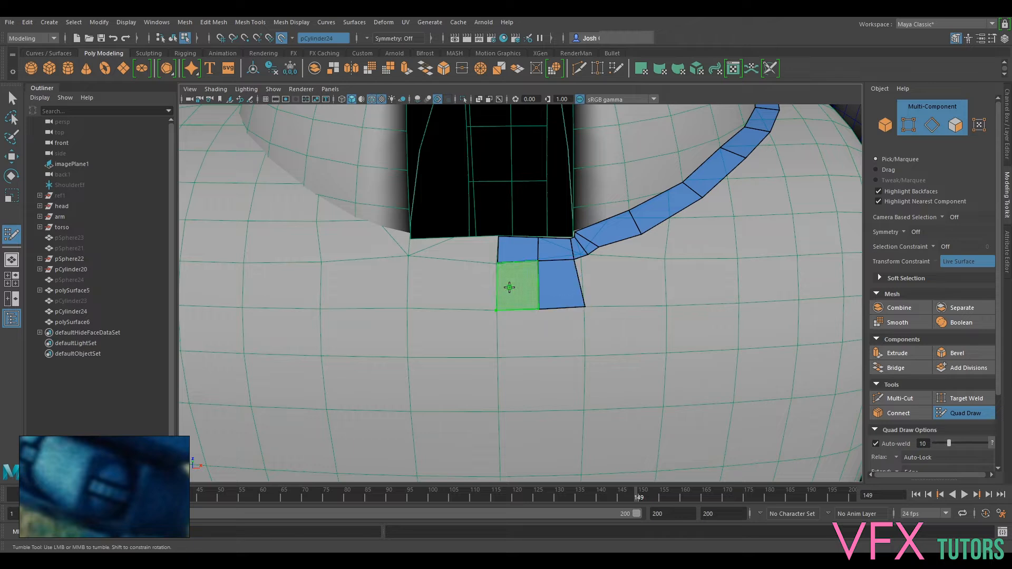
pyautogui.keyDown('shift'); pyautogui.click(511, 287); pyautogui.keyUp('shift')
pyautogui.moveTo(572, 259)
pyautogui.mouseDown()
pyautogui.moveTo(612, 280)
pyautogui.moveTo(519, 327)
pyautogui.mouseUp()
pyautogui.keyDown('alt'); pyautogui.moveTo(554, 296); pyautogui.dragTo(548, 304); pyautogui.keyUp('alt')
pyautogui.moveTo(479, 323); pyautogui.dragTo(483, 323)
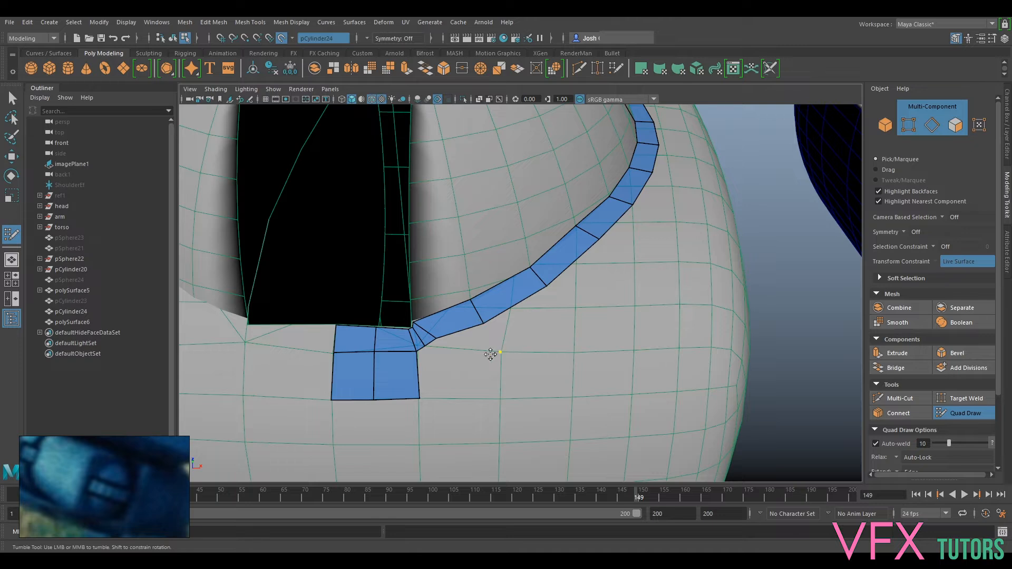
# - Add two outer quads along the strip's lower curve, beside the dome and a short way from the slot's corner
pyautogui.keyDown('shift'); pyautogui.click(514, 312); pyautogui.keyUp('shift')
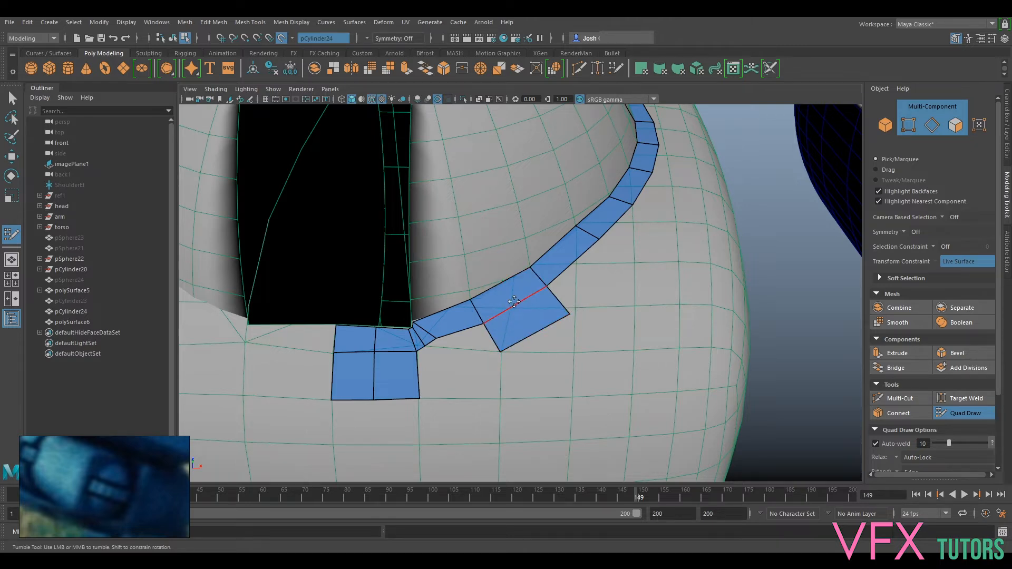
pyautogui.keyDown('alt'); pyautogui.moveTo(509, 304); pyautogui.dragTo(604, 275); pyautogui.keyUp('alt')
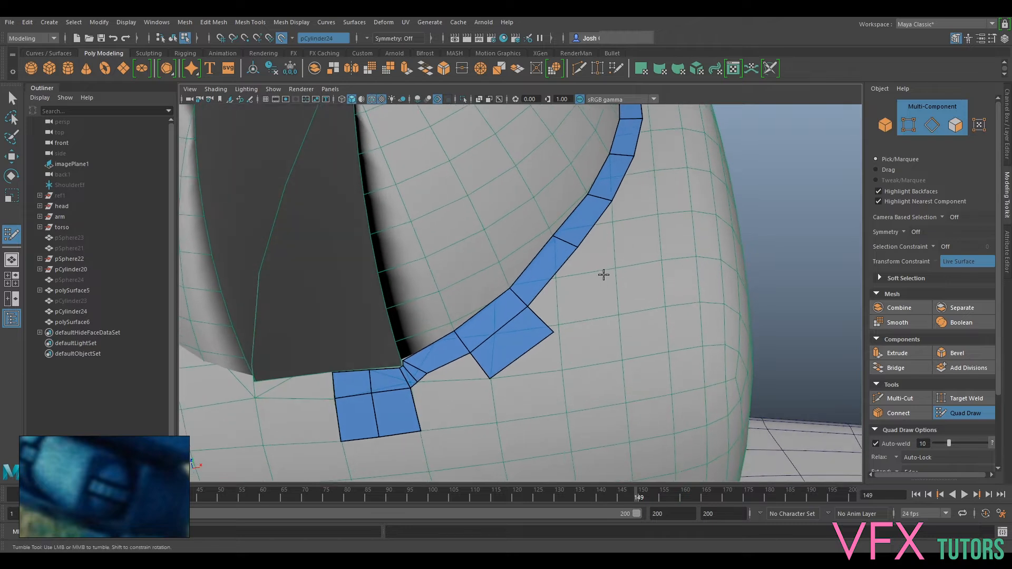
pyautogui.click(614, 265)
pyautogui.keyDown('shift'); pyautogui.click(599, 252); pyautogui.keyUp('shift')
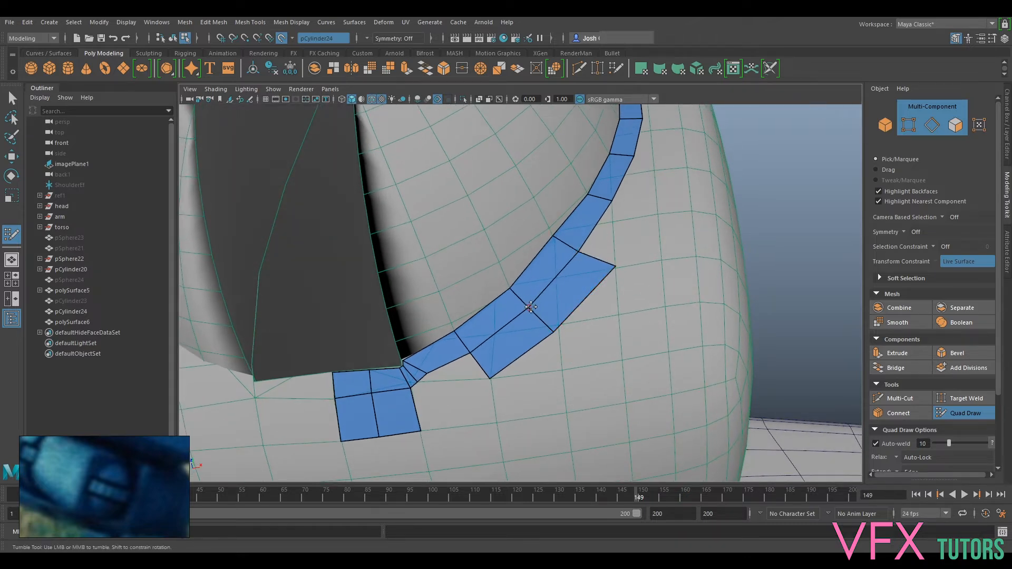
# - Close the outer row's gap around the slot's lower corner with three quads
pyautogui.keyDown('alt'); pyautogui.moveTo(491, 380); pyautogui.dragTo(534, 355, button='middle'); pyautogui.keyUp('alt')
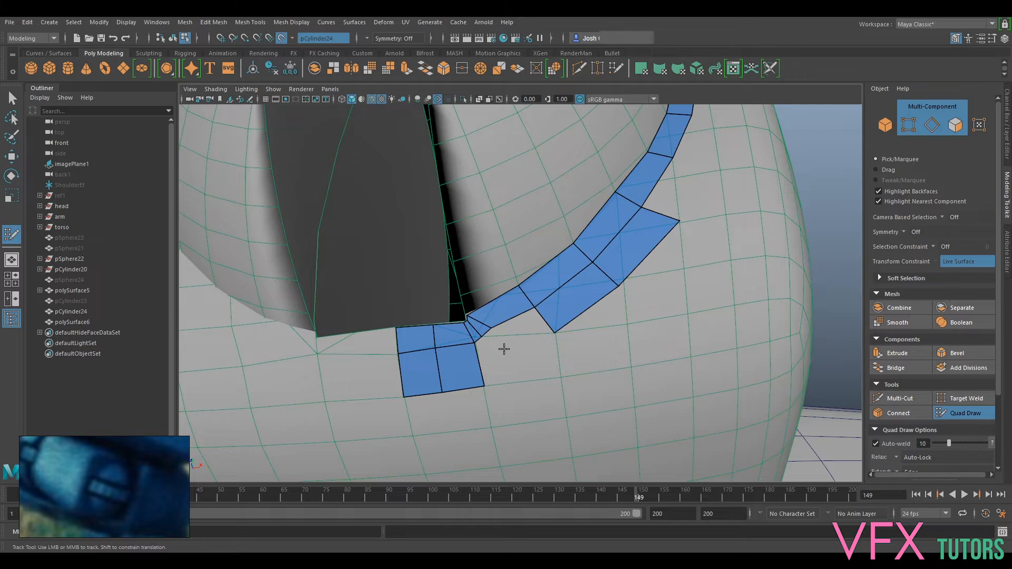
pyautogui.keyDown('shift'); pyautogui.click(519, 338); pyautogui.keyUp('shift')
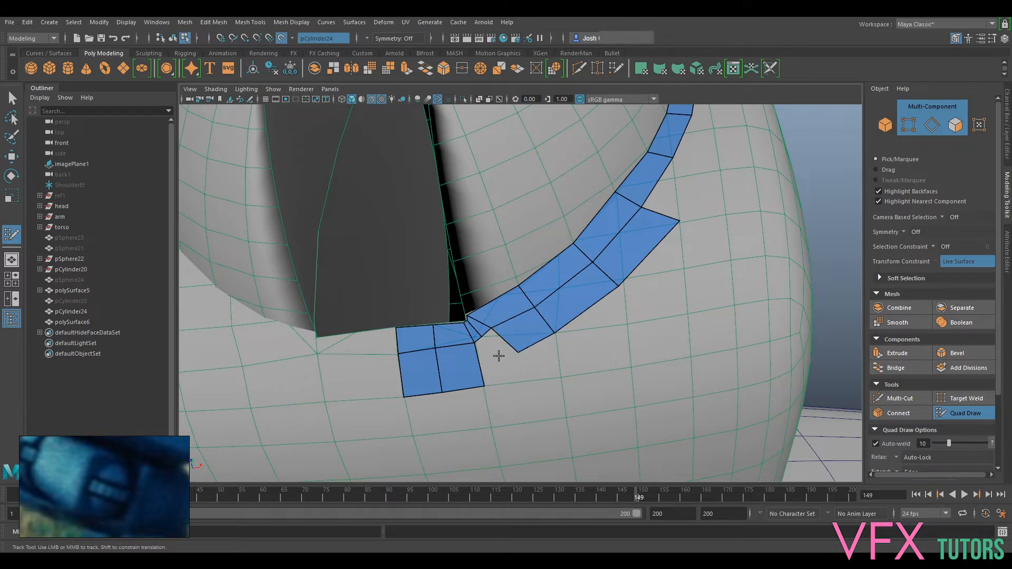
pyautogui.keyDown('shift'); pyautogui.click(498, 343); pyautogui.keyUp('shift')
pyautogui.hotkey('ctrl', 'z')
pyautogui.keyDown('shift'); pyautogui.click(500, 352); pyautogui.keyUp('shift')
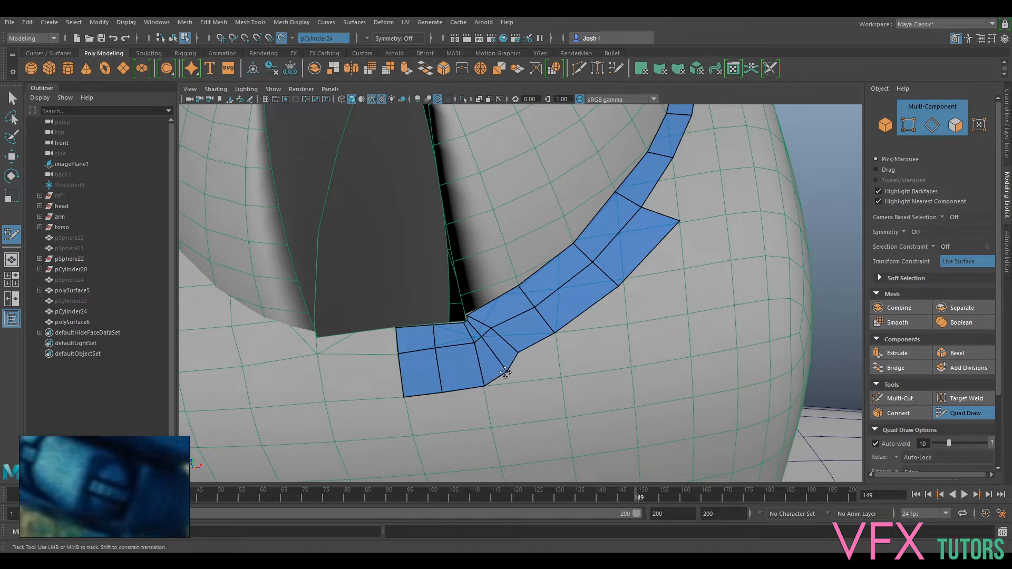
# - Move the outer row's vertices around the slot's lower corner to even out its width and curve
pyautogui.moveTo(518, 353)
pyautogui.mouseDown()
pyautogui.moveTo(561, 332)
pyautogui.moveTo(539, 306)
pyautogui.mouseUp()
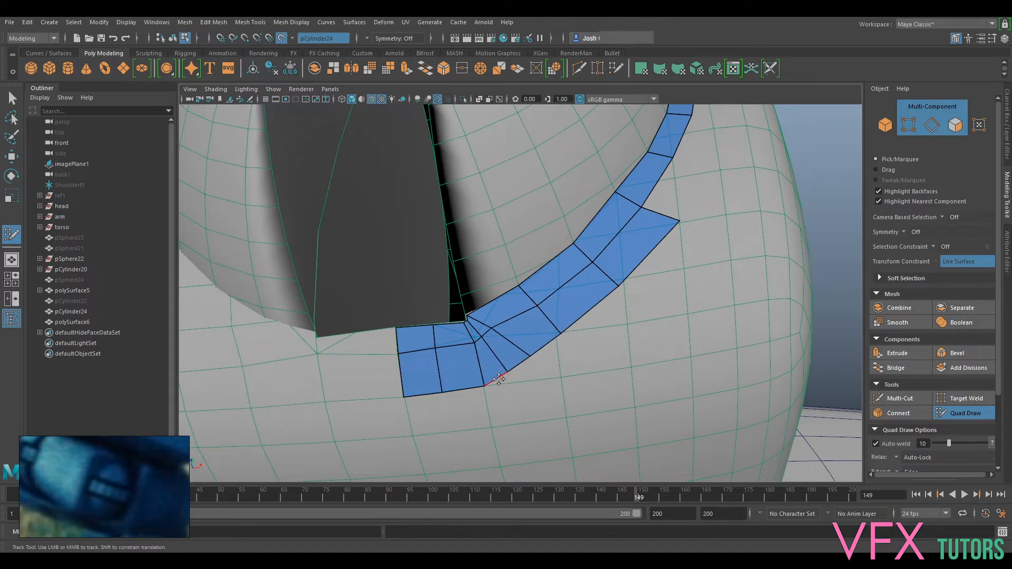
pyautogui.moveTo(484, 386); pyautogui.dragTo(504, 366)
pyautogui.moveTo(617, 283)
pyautogui.mouseDown()
pyautogui.moveTo(577, 262)
pyautogui.moveTo(583, 256)
pyautogui.mouseUp()
# - Extend the outer row with three quads up the lower part of the dome's side
pyautogui.scroll(-5, 634, 278)
pyautogui.keyDown('alt'); pyautogui.moveTo(576, 214); pyautogui.dragTo(616, 236); pyautogui.keyUp('alt')
pyautogui.scroll(5, 617, 237)
pyautogui.keyDown('alt'); pyautogui.moveTo(617, 238); pyautogui.dragTo(581, 289, button='middle'); pyautogui.keyUp('alt')
pyautogui.keyDown('alt'); pyautogui.moveTo(580, 289); pyautogui.dragTo(593, 305); pyautogui.keyUp('alt')
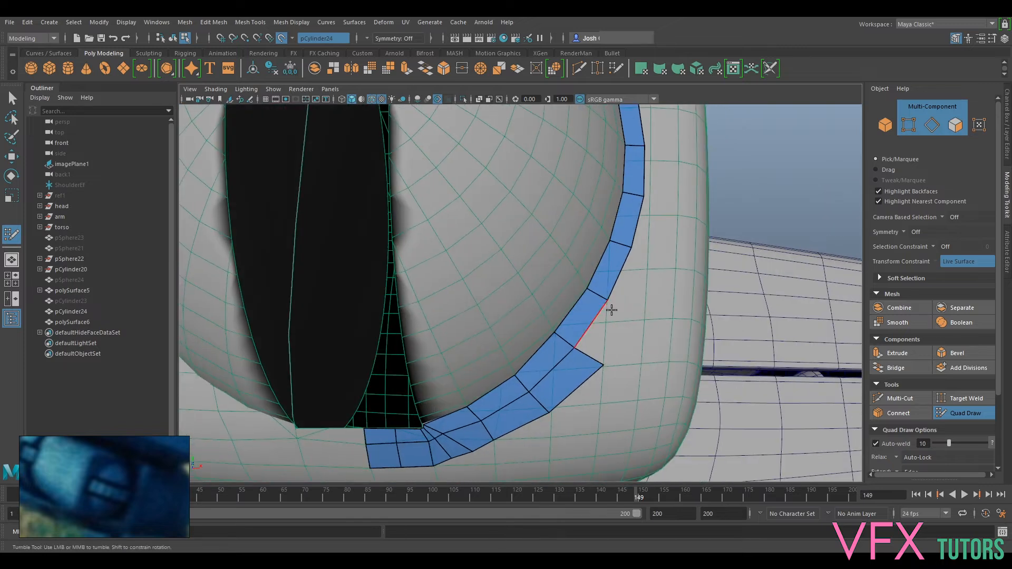
pyautogui.moveTo(662, 286)
pyautogui.keyDown('alt'); pyautogui.mouseDown()
pyautogui.moveTo(651, 244)
pyautogui.moveTo(662, 210)
pyautogui.moveTo(584, 279)
pyautogui.moveTo(632, 290)
pyautogui.mouseUp(); pyautogui.keyUp('alt')
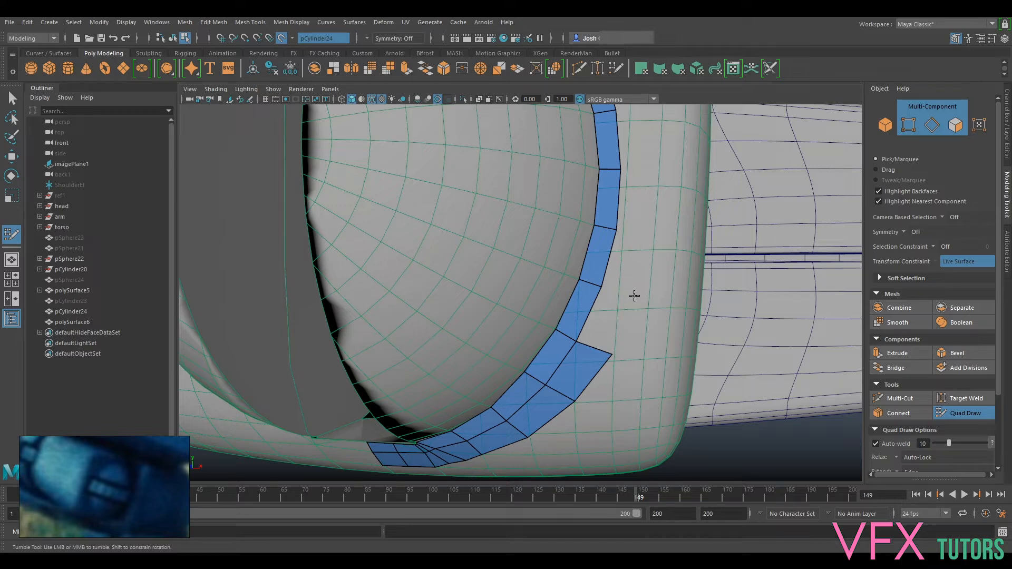
pyautogui.keyDown('alt'); pyautogui.moveTo(634, 295); pyautogui.dragTo(613, 289, button='middle'); pyautogui.keyUp('alt')
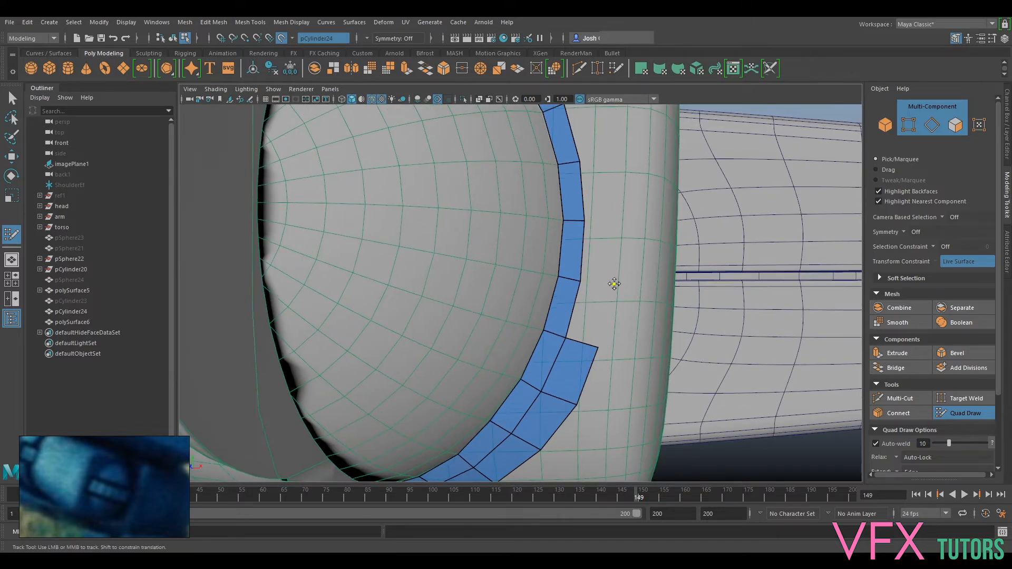
pyautogui.keyDown('shift'); pyautogui.click(592, 320); pyautogui.keyUp('shift')
pyautogui.keyDown('alt'); pyautogui.moveTo(612, 246); pyautogui.dragTo(612, 283, button='middle'); pyautogui.keyUp('alt')
pyautogui.keyDown('shift'); pyautogui.click(604, 285); pyautogui.keyUp('shift')
pyautogui.keyDown('alt'); pyautogui.moveTo(618, 222); pyautogui.dragTo(618, 273, button='middle'); pyautogui.keyUp('alt')
pyautogui.click(621, 248)
pyautogui.keyDown('shift'); pyautogui.click(606, 280); pyautogui.keyUp('shift')
# - Continue the outer row with three quads over the upper part of the dome's side and adjust an outer vertex
pyautogui.keyDown('alt'); pyautogui.moveTo(627, 198); pyautogui.dragTo(628, 275, button='middle'); pyautogui.keyUp('alt')
pyautogui.click(612, 258)
pyautogui.keyDown('shift'); pyautogui.click(595, 285); pyautogui.keyUp('shift')
pyautogui.moveTo(581, 214)
pyautogui.keyDown('alt'); pyautogui.mouseDown(button='middle')
pyautogui.moveTo(598, 286)
pyautogui.moveTo(625, 316)
pyautogui.mouseUp(button='middle'); pyautogui.keyUp('alt')
pyautogui.click(588, 264)
pyautogui.keyDown('shift'); pyautogui.click(595, 299); pyautogui.keyUp('shift')
pyautogui.moveTo(653, 348); pyautogui.dragTo(641, 346)
pyautogui.keyDown('shift'); pyautogui.click(570, 265); pyautogui.keyUp('shift')
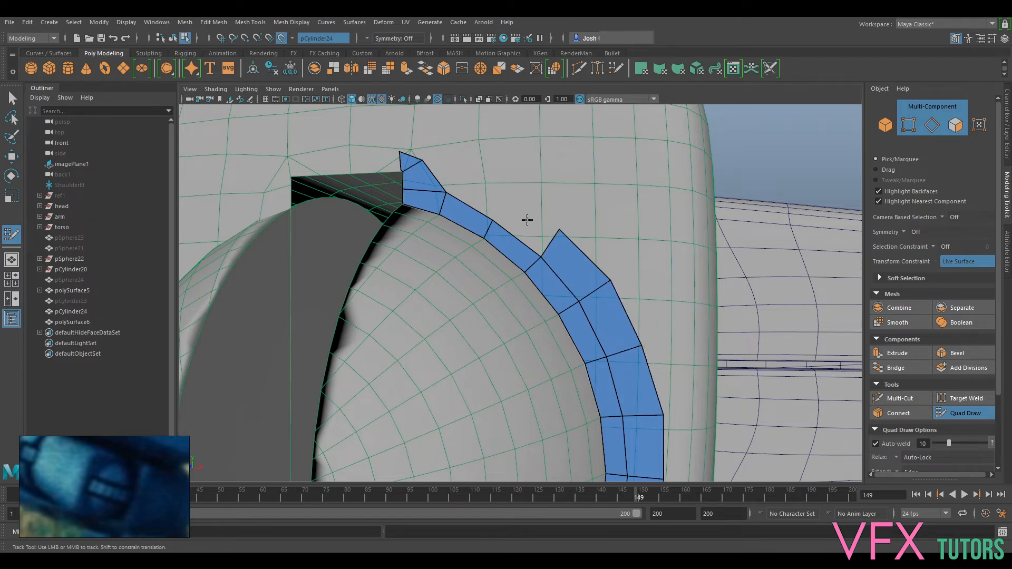
# - Carry the outer row up to the slot's upper corner with further quads beside the strip
pyautogui.keyDown('alt'); pyautogui.moveTo(527, 220); pyautogui.dragTo(604, 280, button='middle'); pyautogui.keyUp('alt')
pyautogui.keyDown('alt'); pyautogui.moveTo(596, 268); pyautogui.dragTo(601, 262); pyautogui.keyUp('alt')
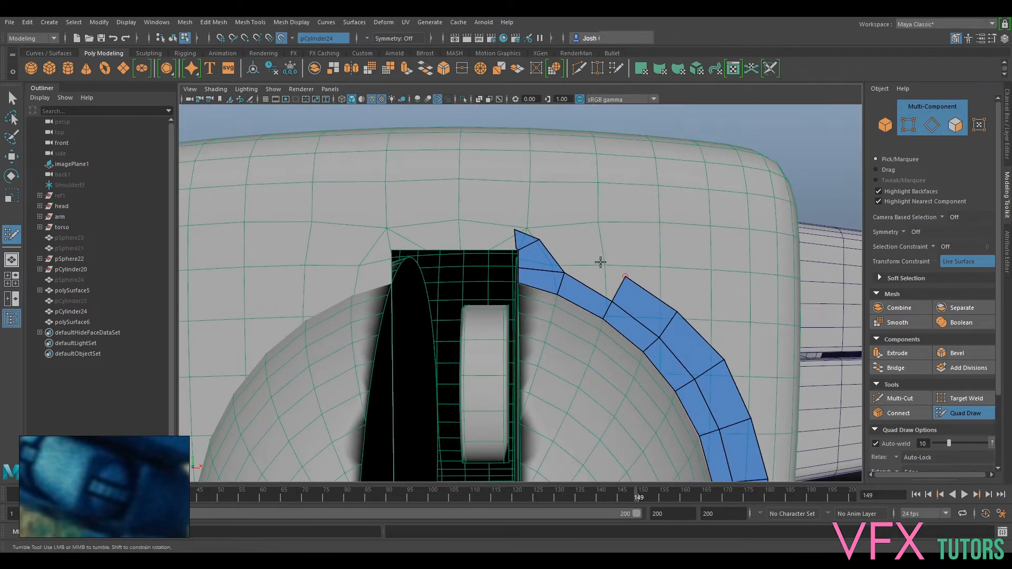
pyautogui.moveTo(580, 252)
pyautogui.keyDown('alt'); pyautogui.mouseDown(button='middle')
pyautogui.moveTo(601, 280)
pyautogui.moveTo(587, 267)
pyautogui.mouseUp(button='middle'); pyautogui.keyUp('alt')
pyautogui.keyDown('shift'); pyautogui.click(592, 287); pyautogui.keyUp('shift')
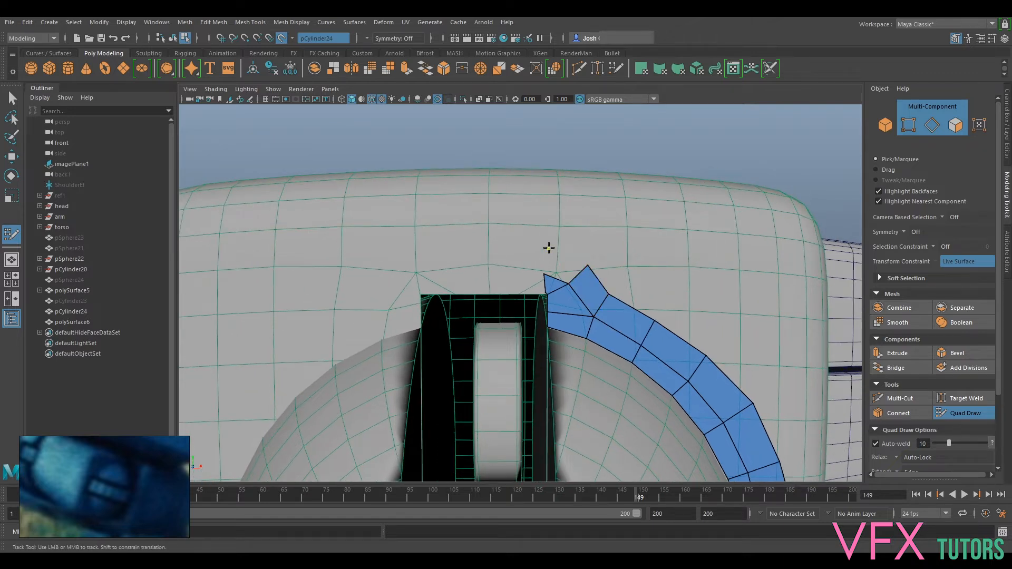
pyautogui.keyDown('shift'); pyautogui.click(560, 267); pyautogui.keyUp('shift')
# - Extend the inner strip along the slot's top edge to its middle and adjust its upper vertices
pyautogui.scroll(3, 521, 281)
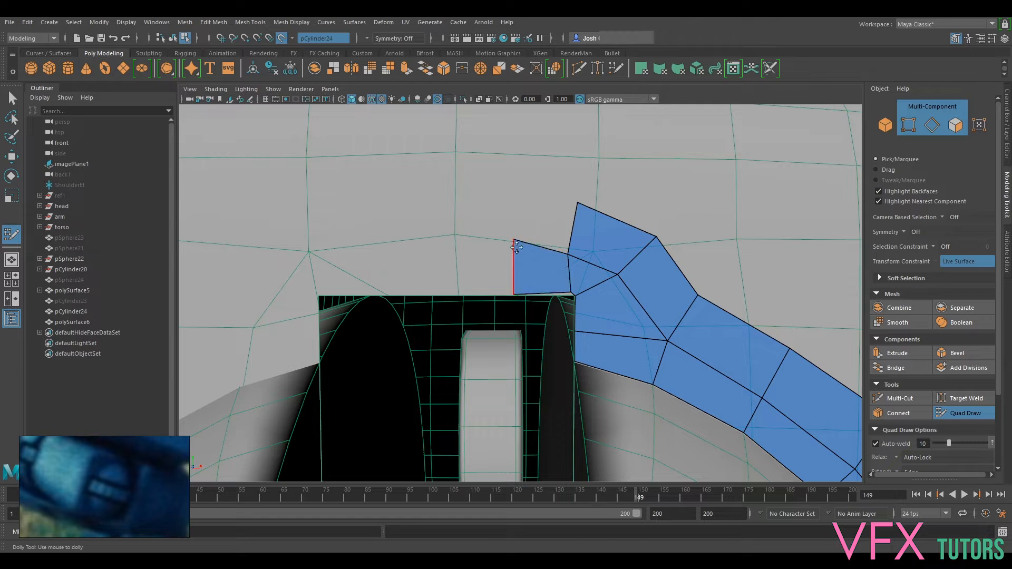
pyautogui.keyDown('shift'); pyautogui.click(532, 272); pyautogui.keyUp('shift')
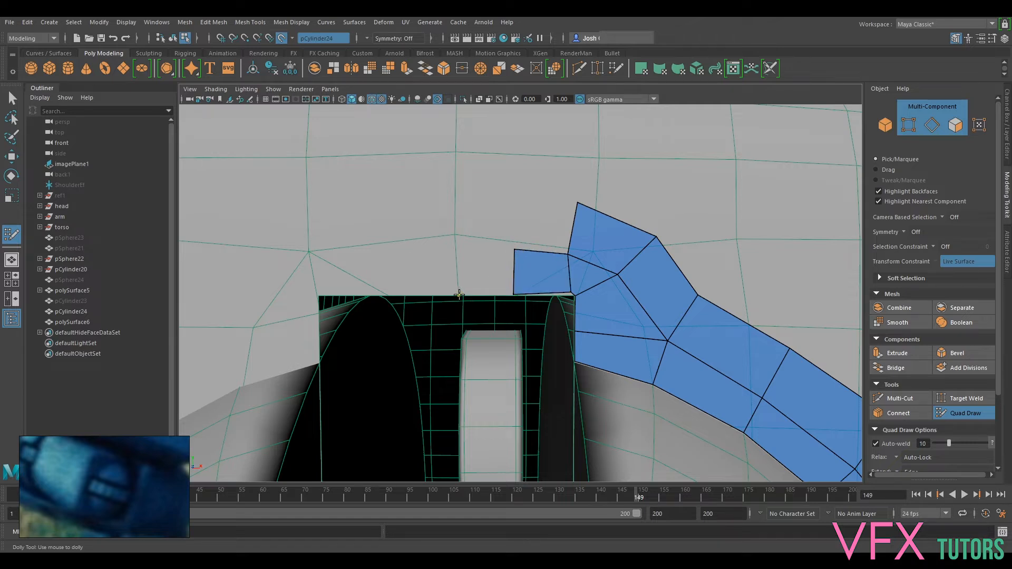
pyautogui.keyDown('shift'); pyautogui.click(477, 264); pyautogui.keyUp('shift')
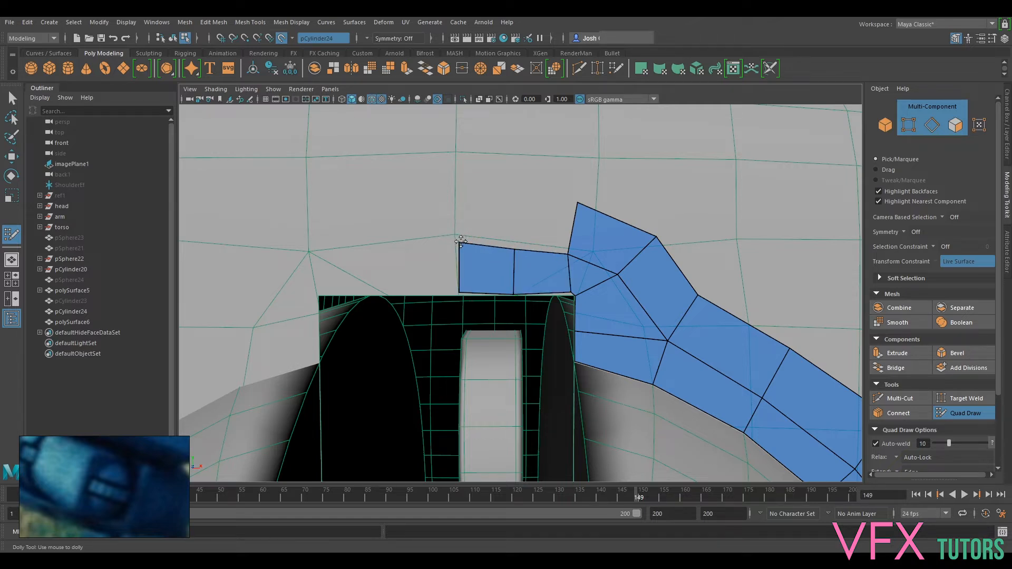
pyautogui.keyDown('ctrl'); pyautogui.click(509, 256); pyautogui.keyUp('ctrl')
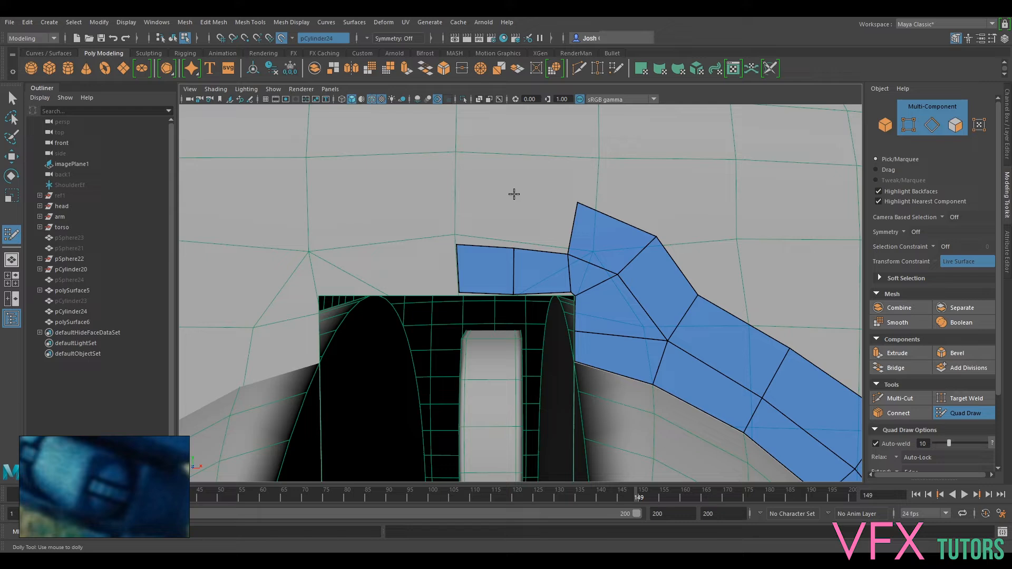
# - Fill the outer row above the slot's top edge with two quads and even out the surrounding vertices at the corner
pyautogui.click(456, 192)
pyautogui.keyDown('shift'); pyautogui.click(481, 219); pyautogui.keyUp('shift')
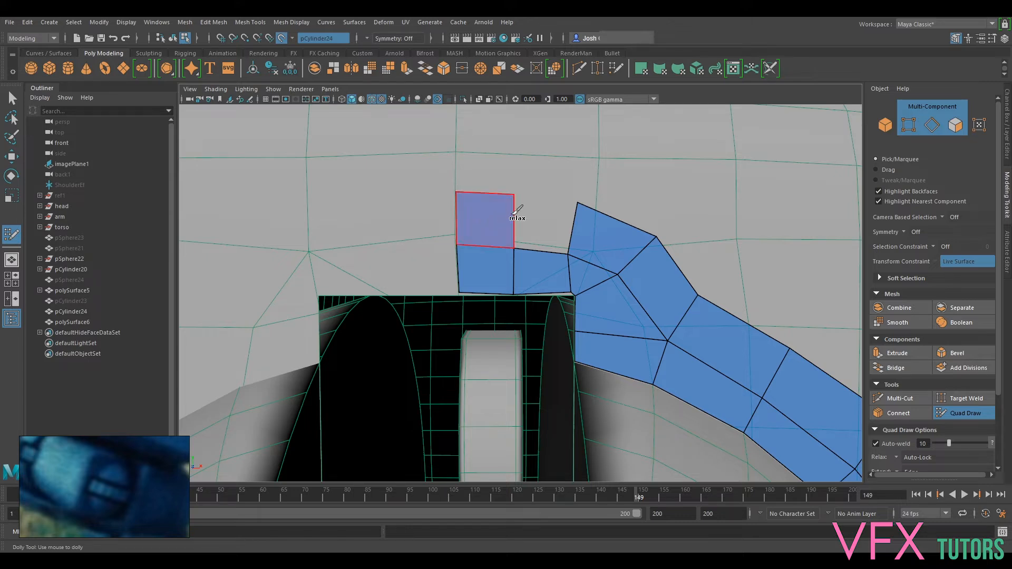
pyautogui.keyDown('shift'); pyautogui.click(536, 222); pyautogui.keyUp('shift')
pyautogui.moveTo(517, 196); pyautogui.dragTo(520, 197)
pyautogui.moveTo(516, 250); pyautogui.dragTo(515, 252)
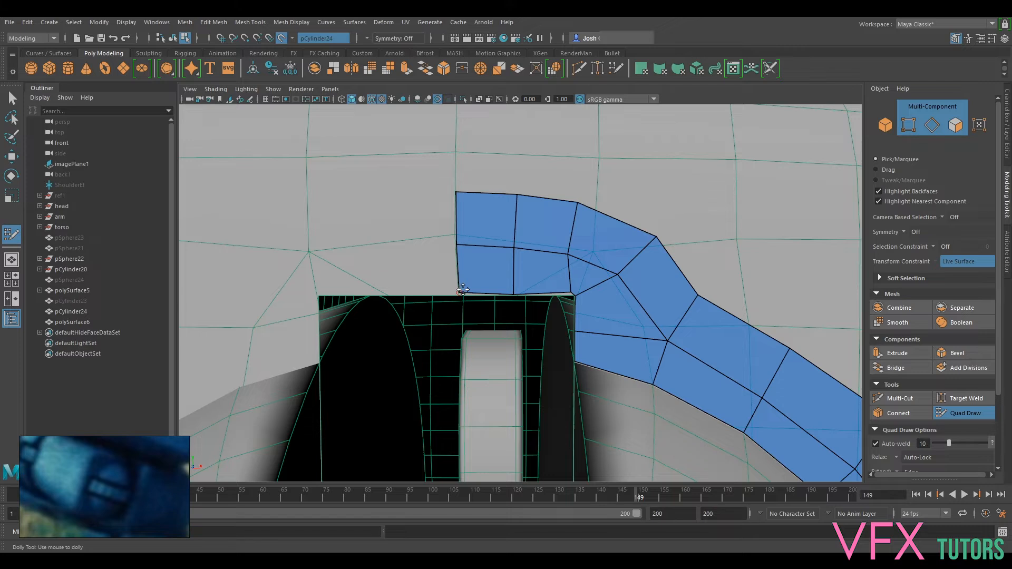
pyautogui.moveTo(577, 202); pyautogui.dragTo(596, 200)
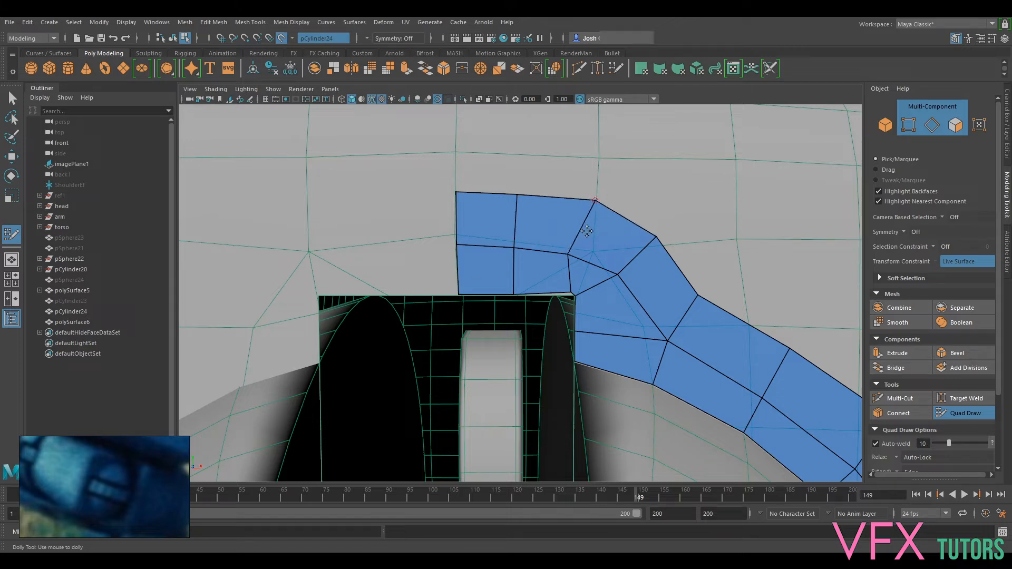
pyautogui.moveTo(568, 255); pyautogui.dragTo(573, 253)
# - Nudge the outer vertices along the dome's side to smooth the curve of the two-row strip
pyautogui.scroll(-8, 598, 267)
pyautogui.keyDown('alt'); pyautogui.moveTo(670, 307); pyautogui.dragTo(625, 297); pyautogui.keyUp('alt')
pyautogui.keyDown('alt'); pyautogui.moveTo(624, 296); pyautogui.dragTo(593, 222, button='middle'); pyautogui.keyUp('alt')
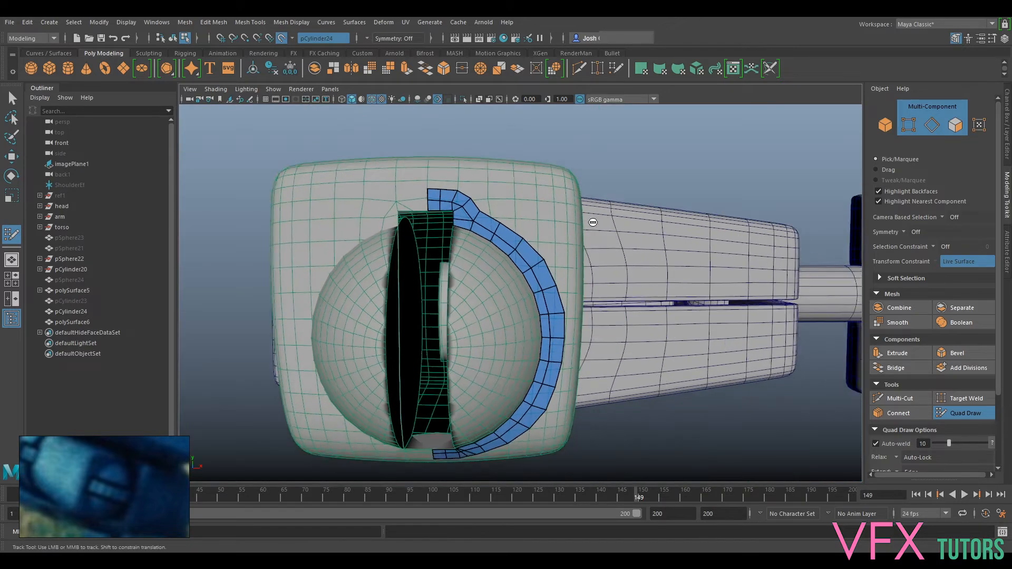
pyautogui.scroll(8, 585, 248)
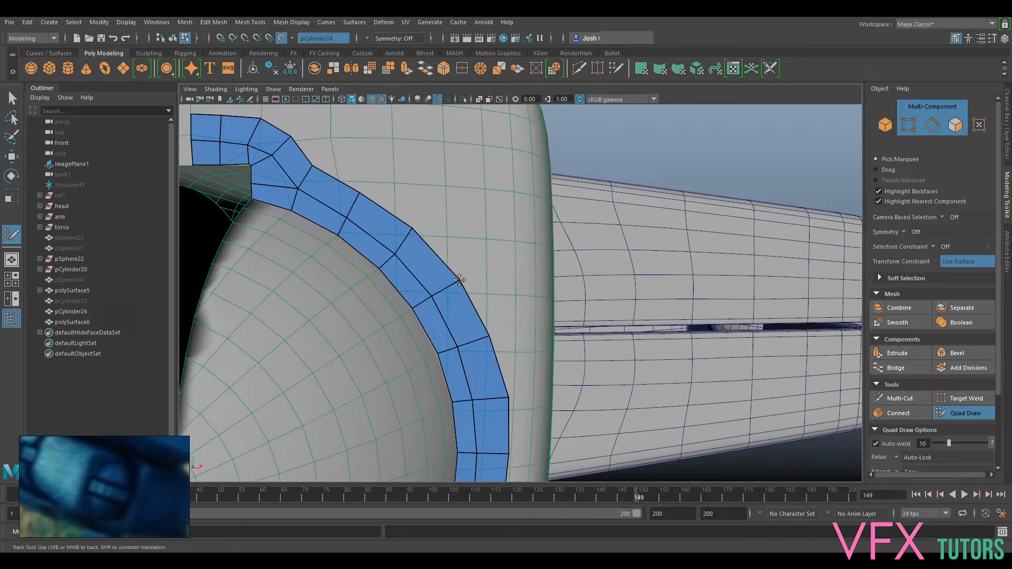
pyautogui.moveTo(490, 335); pyautogui.dragTo(488, 335)
pyautogui.keyDown('alt'); pyautogui.moveTo(505, 378); pyautogui.dragTo(489, 310, button='middle'); pyautogui.keyUp('alt')
pyautogui.moveTo(493, 329); pyautogui.dragTo(490, 328)
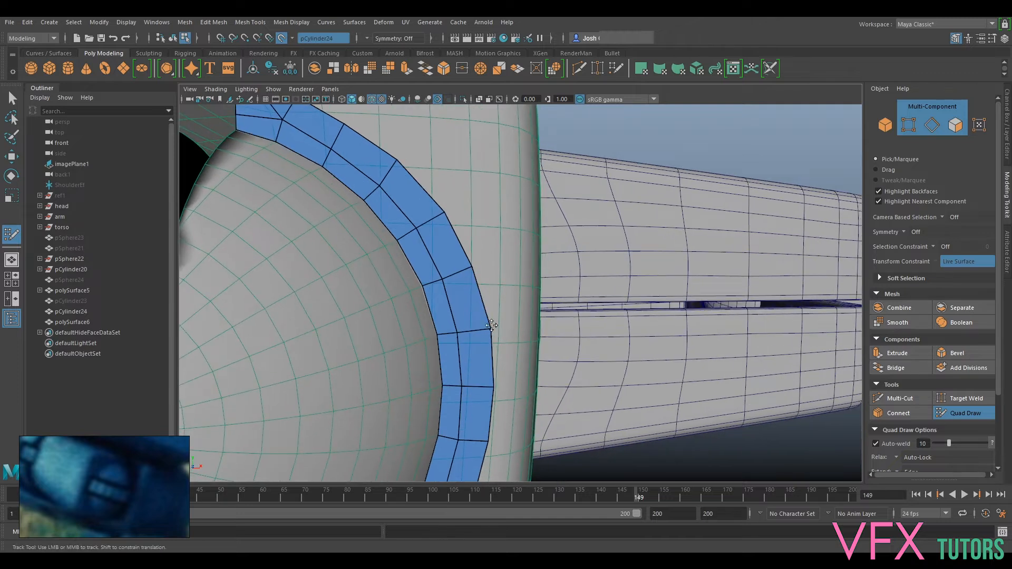
# - Add two quads below the strip at the slot's lower corner and pull their shared vertex back toward the slot
pyautogui.keyDown('alt'); pyautogui.moveTo(491, 338); pyautogui.dragTo(517, 249, button='right'); pyautogui.keyUp('alt')
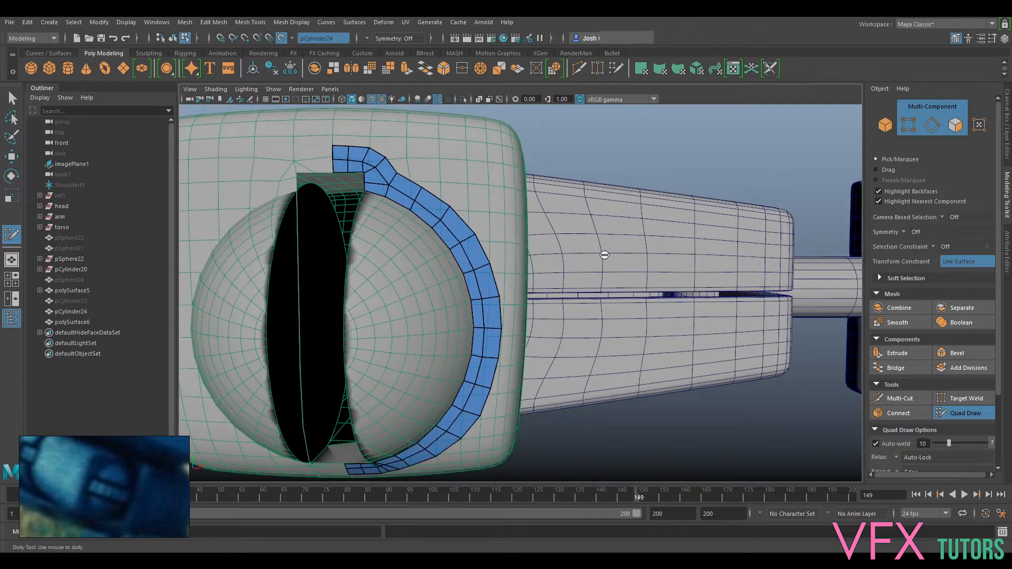
pyautogui.keyDown('alt'); pyautogui.moveTo(545, 350); pyautogui.dragTo(562, 316, button='right'); pyautogui.keyUp('alt')
pyautogui.keyDown('alt'); pyautogui.moveTo(563, 317); pyautogui.dragTo(507, 310); pyautogui.keyUp('alt')
pyautogui.keyDown('alt'); pyautogui.moveTo(483, 233); pyautogui.dragTo(531, 311); pyautogui.keyUp('alt')
pyautogui.scroll(5, 532, 311)
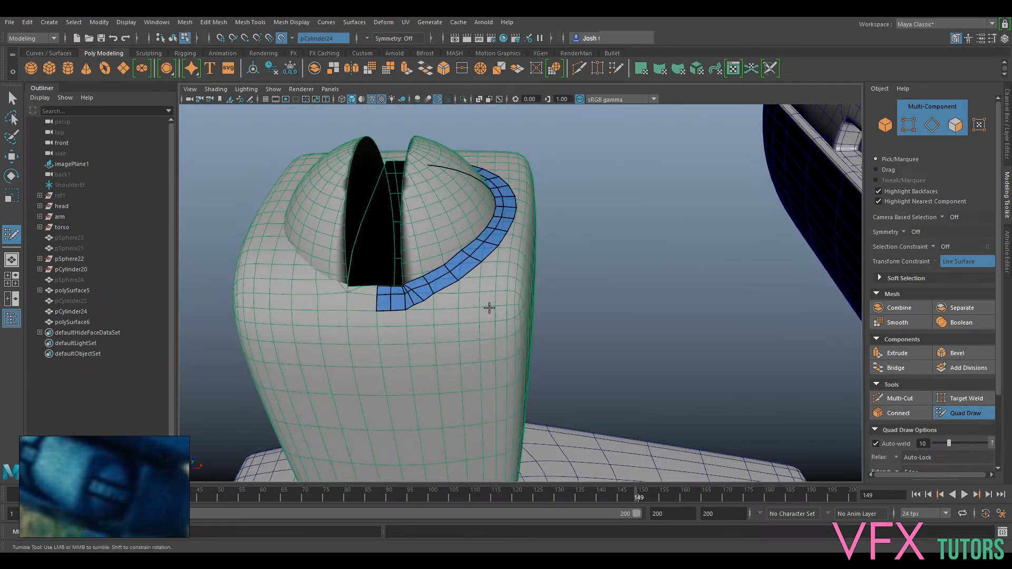
pyautogui.scroll(-2, 393, 334)
pyautogui.scroll(4, 529, 323)
pyautogui.keyDown('alt'); pyautogui.moveTo(576, 300); pyautogui.dragTo(478, 318, button='middle'); pyautogui.keyUp('alt')
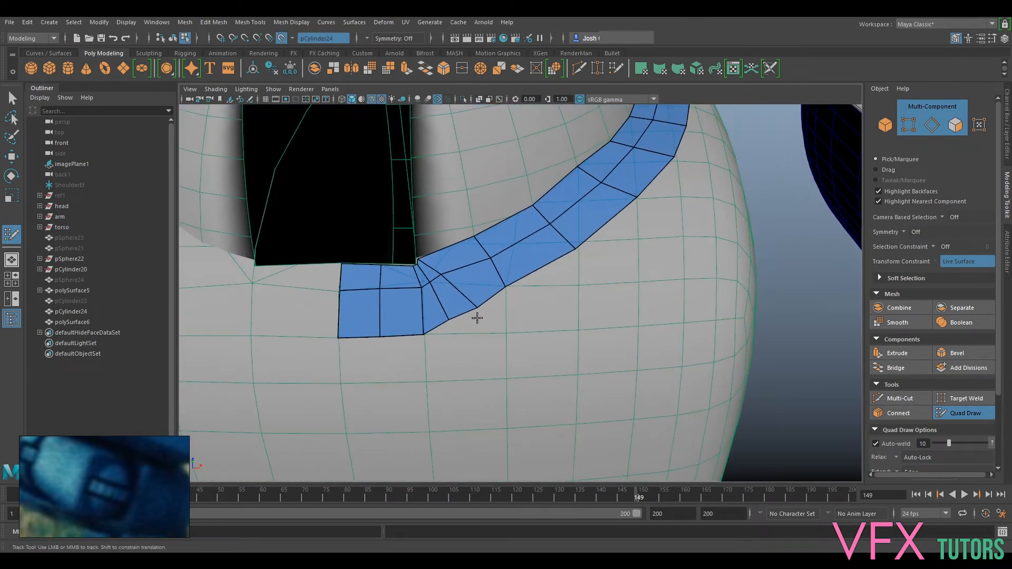
pyautogui.keyDown('alt'); pyautogui.moveTo(413, 360); pyautogui.dragTo(474, 324, button='middle'); pyautogui.keyUp('alt')
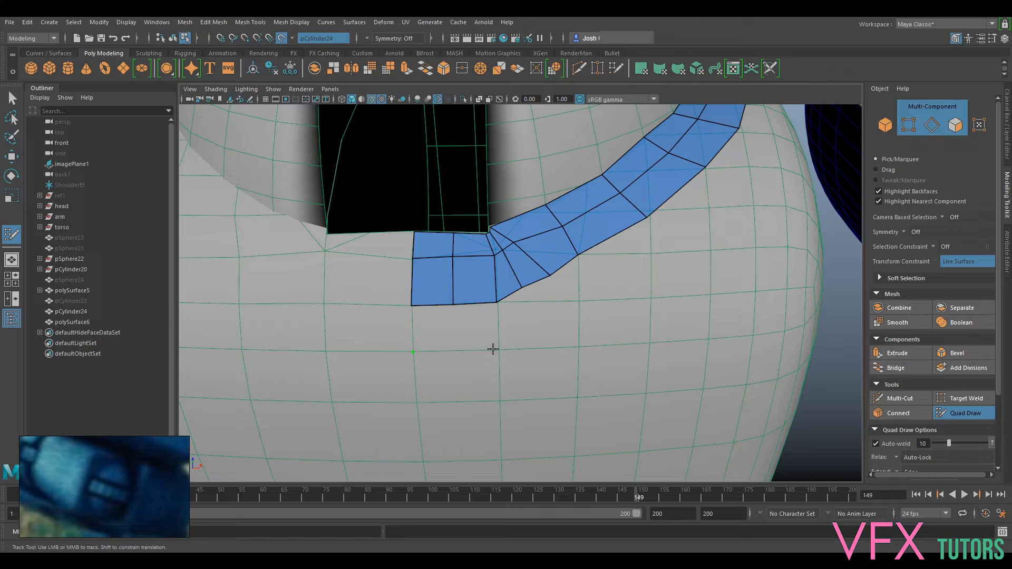
pyautogui.keyDown('shift'); pyautogui.click(447, 334); pyautogui.keyUp('shift')
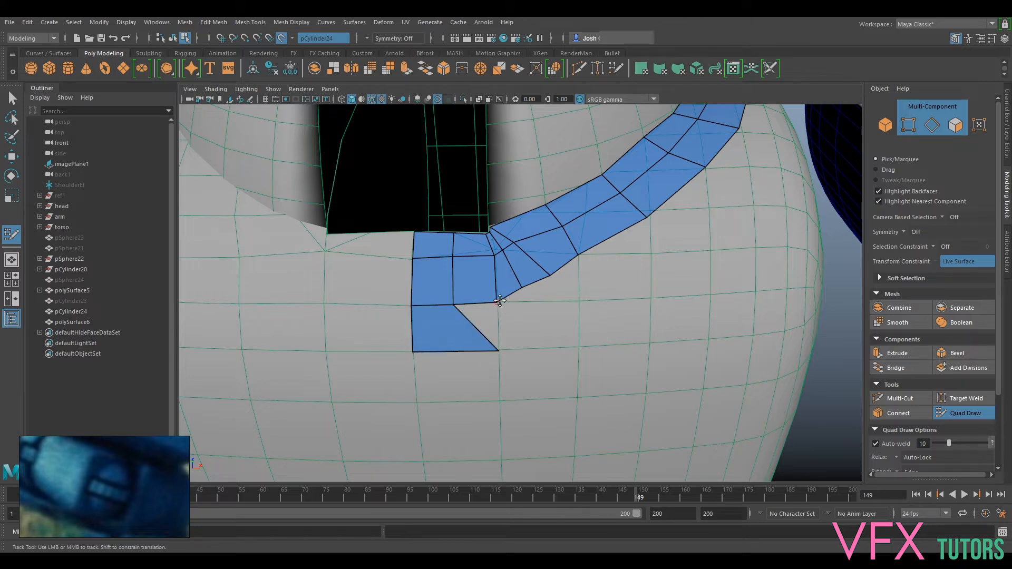
pyautogui.keyDown('shift'); pyautogui.click(498, 314); pyautogui.keyUp('shift')
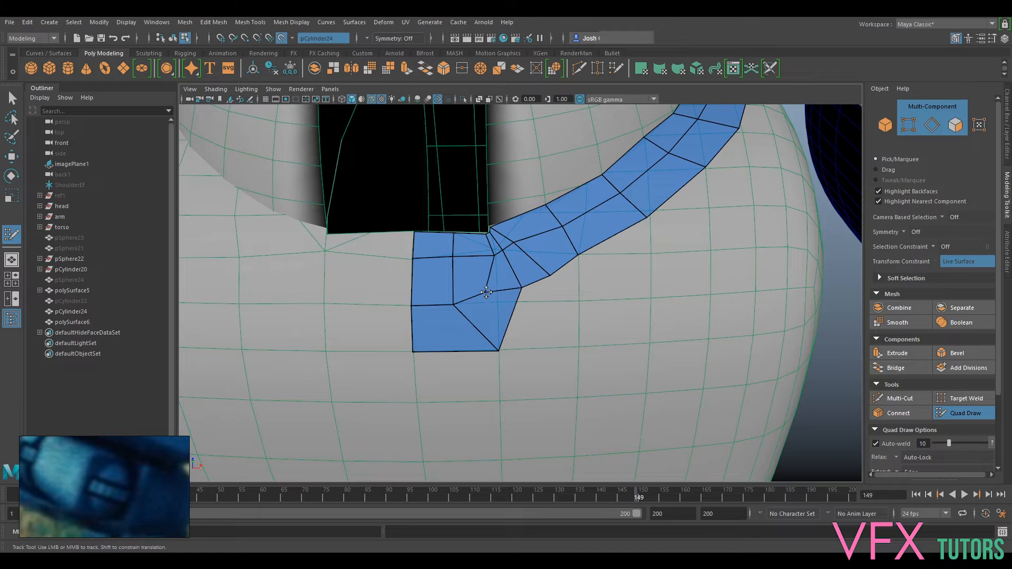
pyautogui.moveTo(521, 288); pyautogui.dragTo(483, 289)
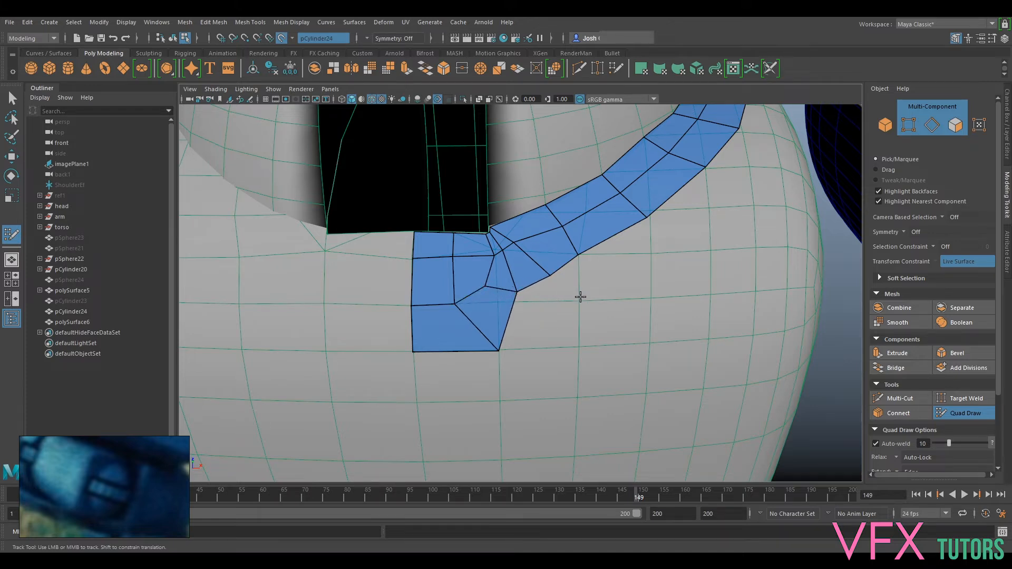
# - Add a quad beside the lower corner patch and move the strip's neighbouring vertices to close it against the patch
pyautogui.keyDown('shift'); pyautogui.click(546, 334); pyautogui.keyUp('shift')
pyautogui.moveTo(551, 275); pyautogui.dragTo(579, 298)
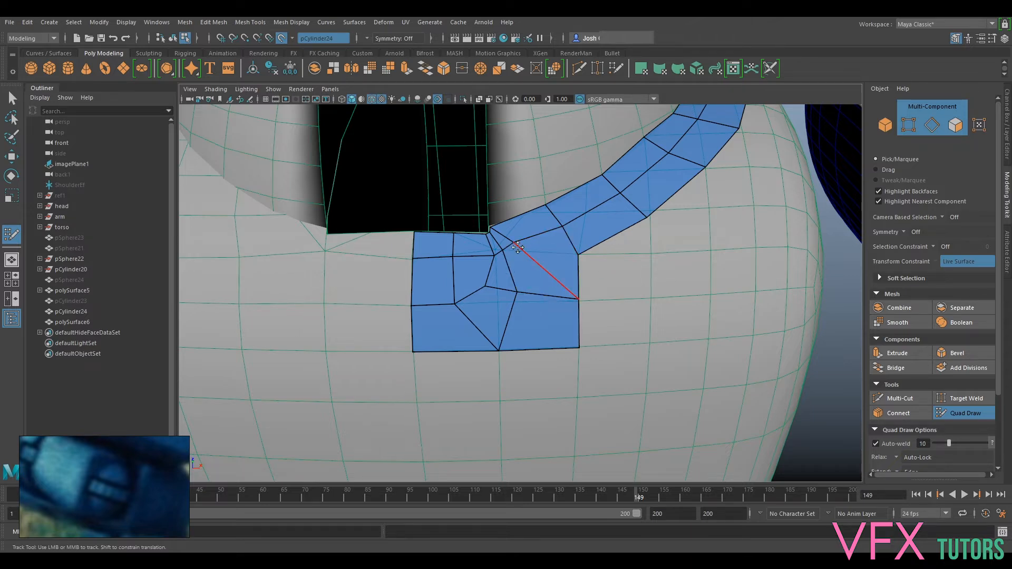
pyautogui.moveTo(514, 243); pyautogui.dragTo(520, 243)
pyautogui.keyDown('shift'); pyautogui.moveTo(494, 291); pyautogui.dragTo(492, 294); pyautogui.keyUp('shift')
# - Extend the lower patch sideways with two stacked quads and remove the triangle filled between them and the strip
pyautogui.moveTo(556, 315)
pyautogui.keyDown('alt'); pyautogui.mouseDown()
pyautogui.moveTo(615, 353)
pyautogui.moveTo(595, 340)
pyautogui.mouseUp(); pyautogui.keyUp('alt')
pyautogui.keyDown('alt'); pyautogui.moveTo(520, 383); pyautogui.dragTo(481, 359); pyautogui.keyUp('alt')
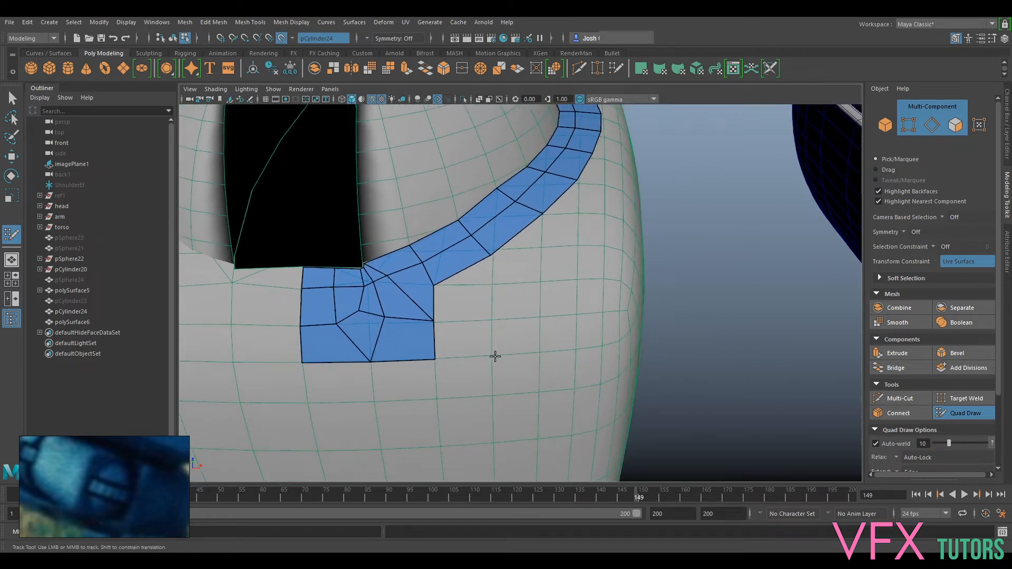
pyautogui.keyDown('shift'); pyautogui.click(469, 342); pyautogui.keyUp('shift')
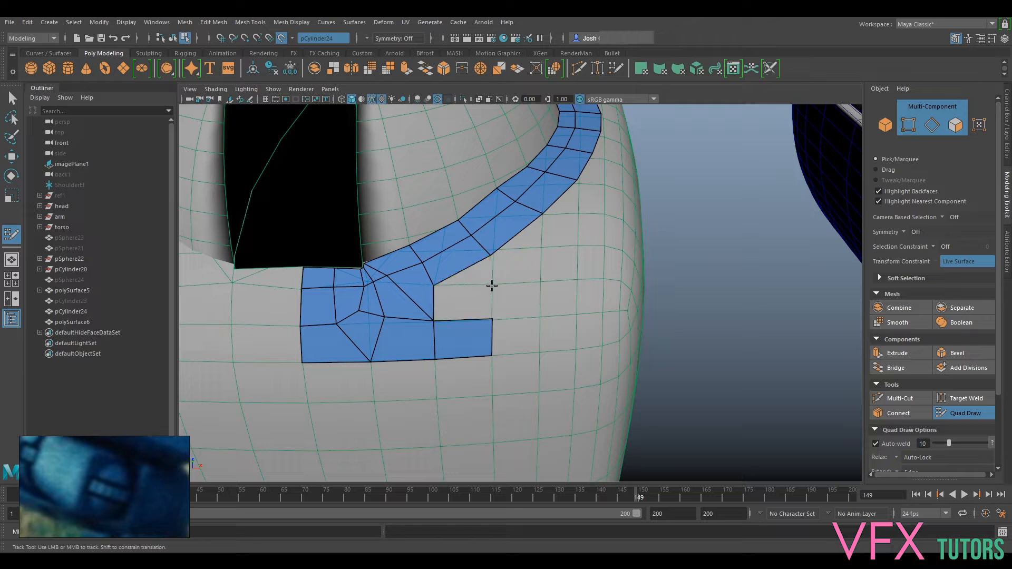
pyautogui.keyDown('shift'); pyautogui.click(463, 301); pyautogui.keyUp('shift')
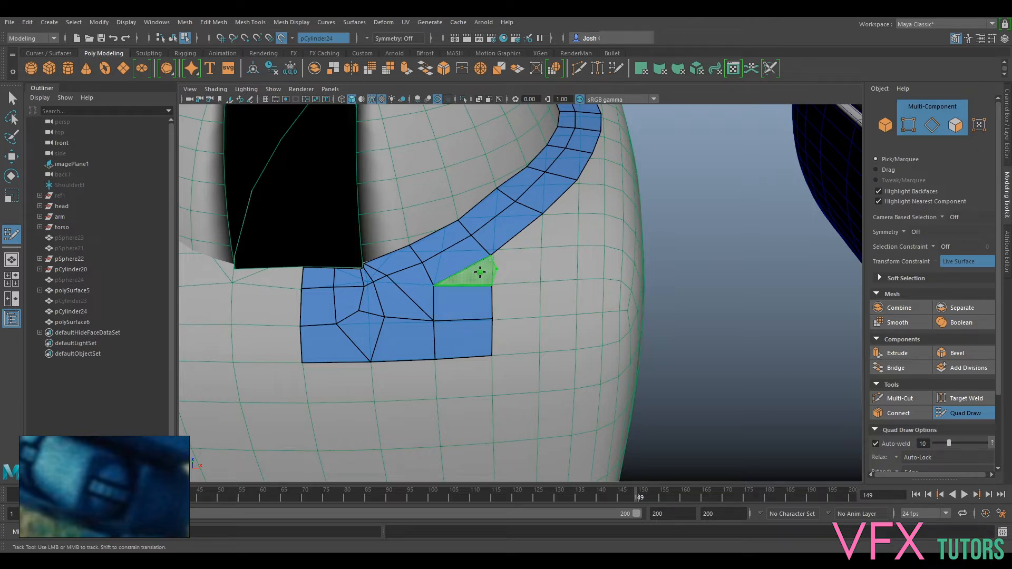
pyautogui.keyDown('shift'); pyautogui.click(486, 265); pyautogui.keyUp('shift')
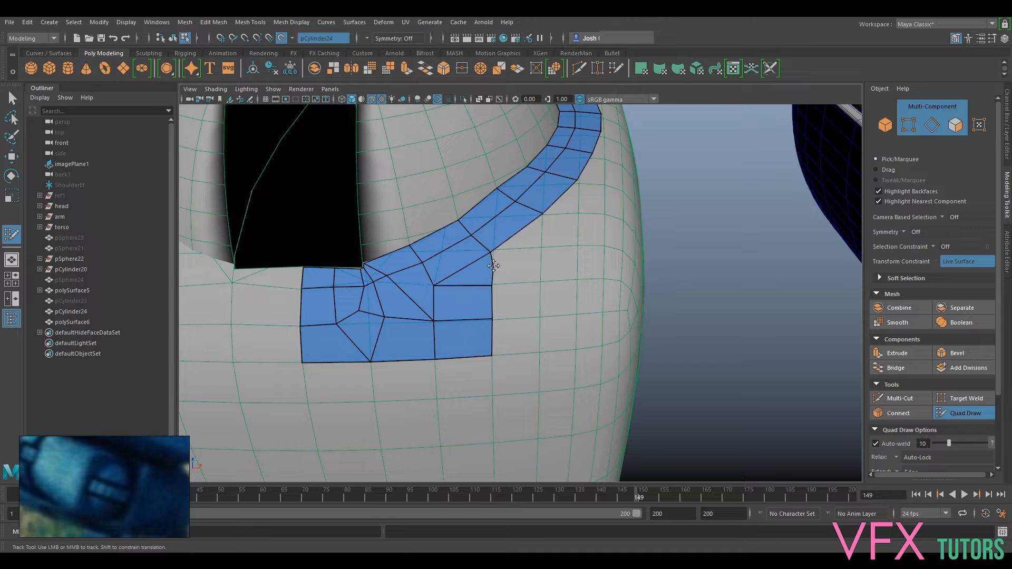
pyautogui.keyDown('ctrl'); pyautogui.keyDown('shift'); pyautogui.click(480, 270); pyautogui.keyUp('shift'); pyautogui.keyUp('ctrl')
pyautogui.moveTo(549, 249)
pyautogui.keyDown('alt'); pyautogui.mouseDown(button='middle')
pyautogui.moveTo(542, 276)
pyautogui.moveTo(472, 293)
pyautogui.mouseUp(button='middle'); pyautogui.keyUp('alt')
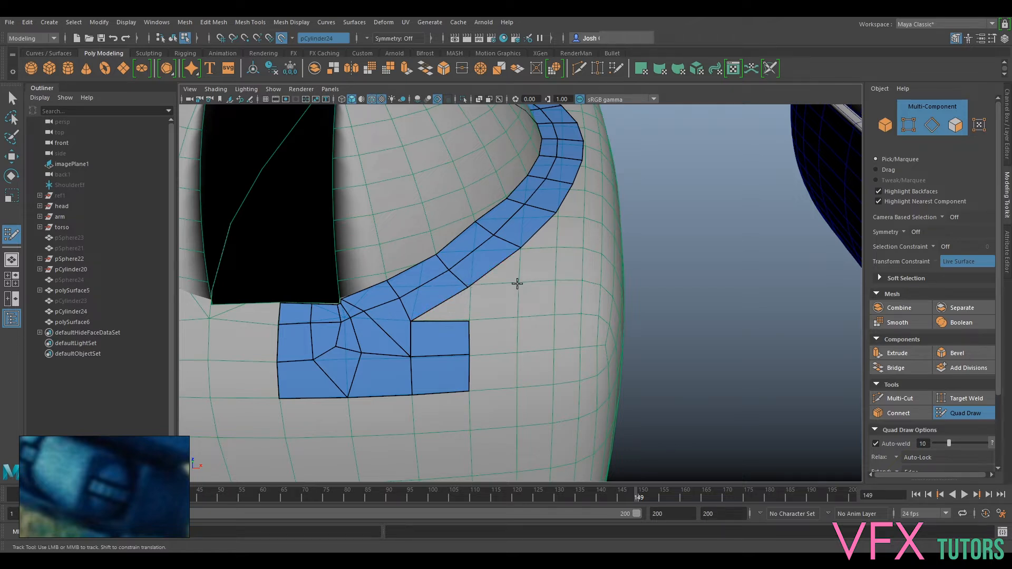
# - Add a column of three quads at the outer end of the lower patch, reaching up to the strip
pyautogui.keyDown('shift'); pyautogui.click(493, 309); pyautogui.keyUp('shift')
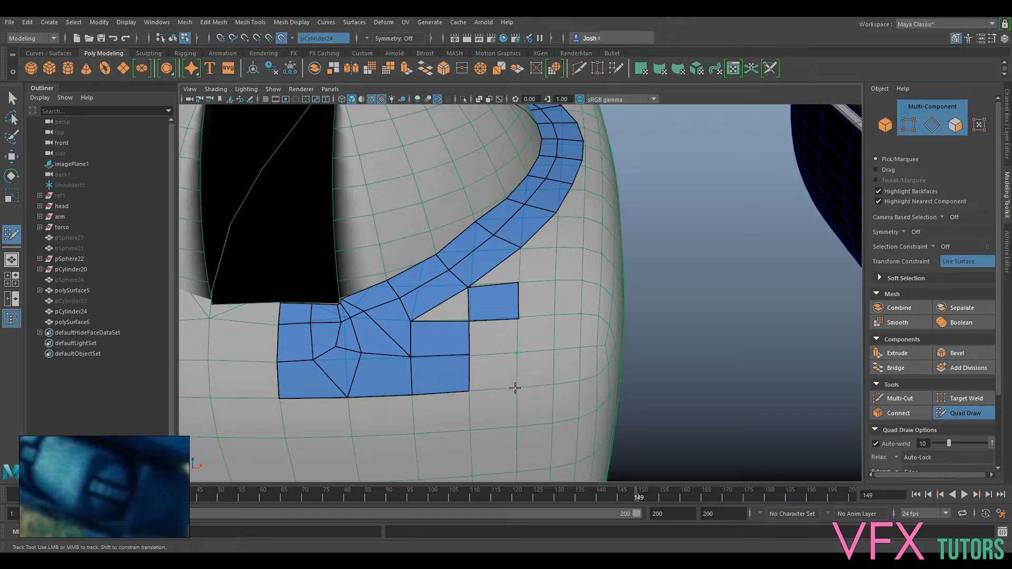
pyautogui.keyDown('shift'); pyautogui.click(501, 374); pyautogui.keyUp('shift')
pyautogui.keyDown('shift'); pyautogui.click(496, 345); pyautogui.keyUp('shift')
# - Delete the distorted faces between the slot's lower corner and the patch's bottom row, including the inner quad beside the end column
pyautogui.keyDown('alt'); pyautogui.moveTo(480, 309); pyautogui.dragTo(585, 318, button='middle'); pyautogui.keyUp('alt')
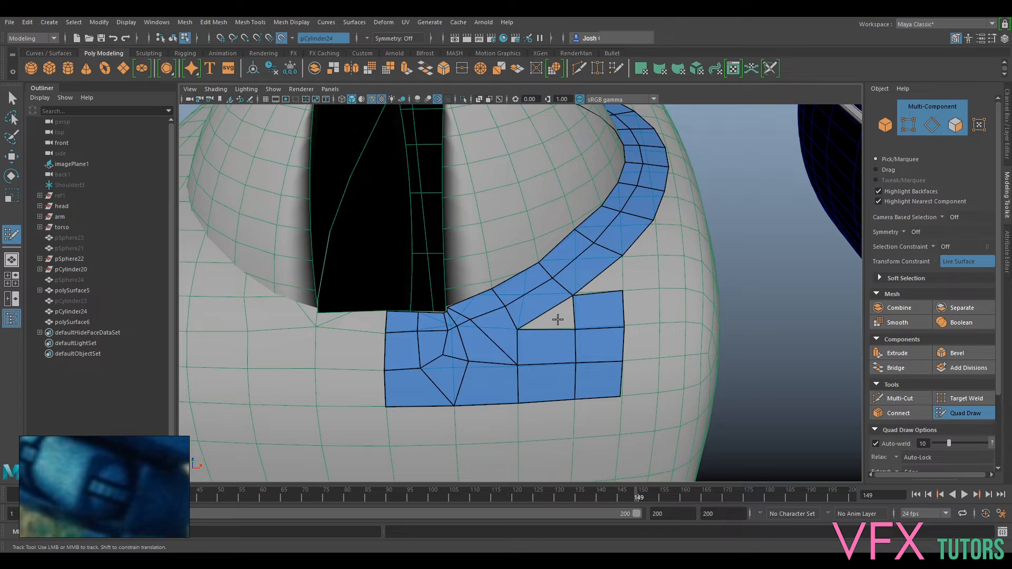
pyautogui.keyDown('ctrl'); pyautogui.keyDown('shift'); pyautogui.click(501, 331); pyautogui.keyUp('shift'); pyautogui.keyUp('ctrl')
pyautogui.keyDown('ctrl'); pyautogui.keyDown('shift'); pyautogui.click(479, 346); pyautogui.keyUp('shift'); pyautogui.keyUp('ctrl')
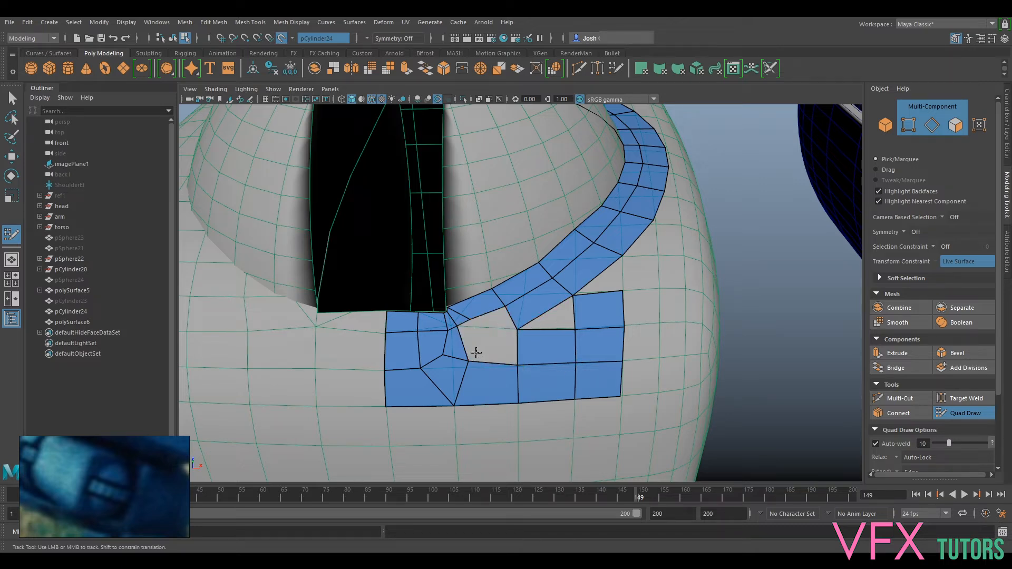
pyautogui.keyDown('ctrl'); pyautogui.keyDown('shift'); pyautogui.click(442, 356); pyautogui.keyUp('shift'); pyautogui.keyUp('ctrl')
pyautogui.keyDown('ctrl'); pyautogui.keyDown('shift'); pyautogui.click(441, 359); pyautogui.keyUp('shift'); pyautogui.keyUp('ctrl')
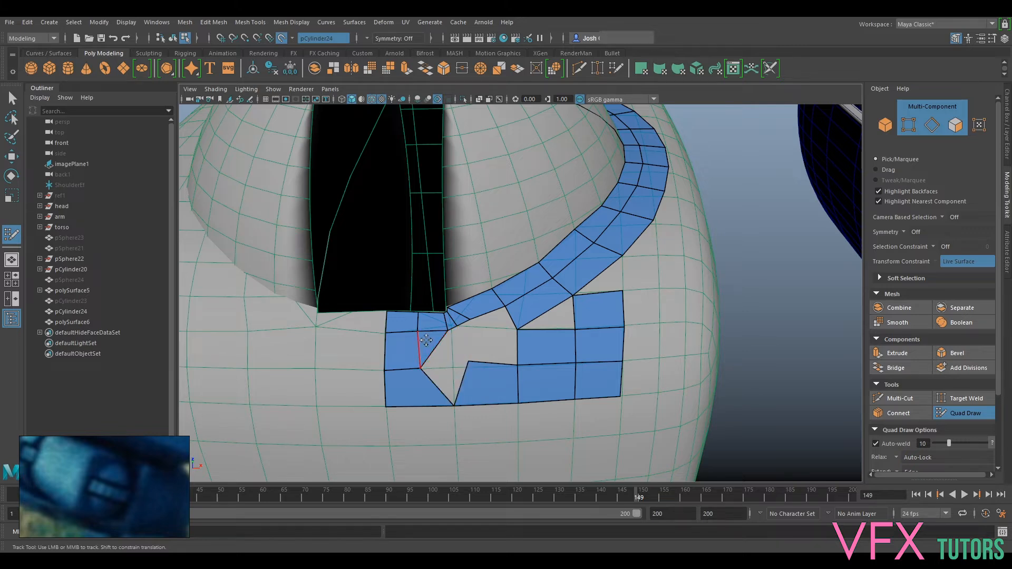
pyautogui.keyDown('ctrl'); pyautogui.keyDown('shift'); pyautogui.click(404, 348); pyautogui.keyUp('shift'); pyautogui.keyUp('ctrl')
pyautogui.keyDown('ctrl'); pyautogui.keyDown('shift'); pyautogui.click(551, 338); pyautogui.keyUp('shift'); pyautogui.keyUp('ctrl')
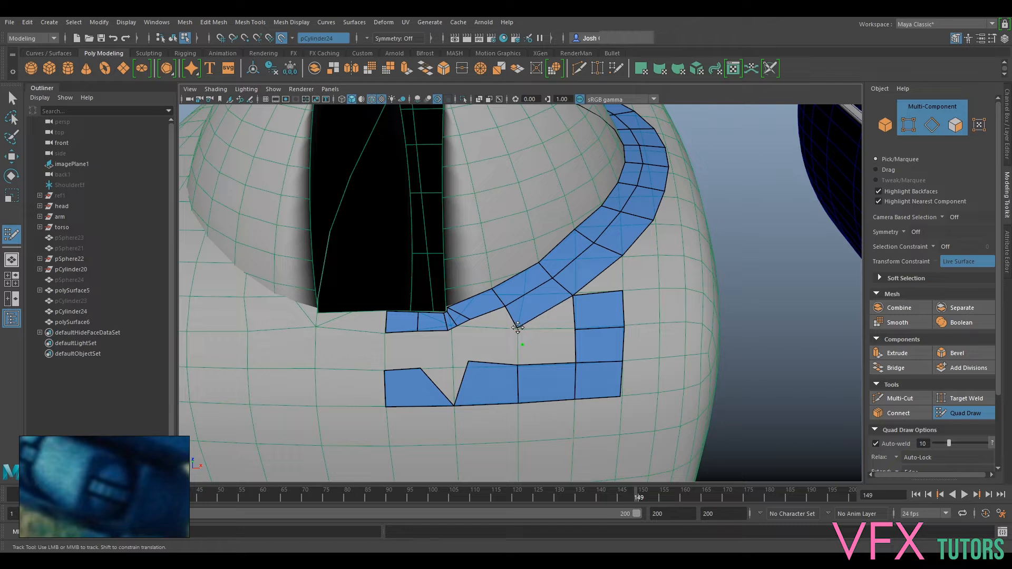
# - Fill a quad between the strip and the patch's end column and start a third row with a quad farther up
pyautogui.keyDown('shift'); pyautogui.click(549, 322); pyautogui.keyUp('shift')
pyautogui.moveTo(633, 260)
pyautogui.keyDown('alt'); pyautogui.mouseDown()
pyautogui.moveTo(561, 300)
pyautogui.moveTo(564, 330)
pyautogui.moveTo(527, 316)
pyautogui.moveTo(496, 325)
pyautogui.moveTo(553, 345)
pyautogui.mouseUp(); pyautogui.keyUp('alt')
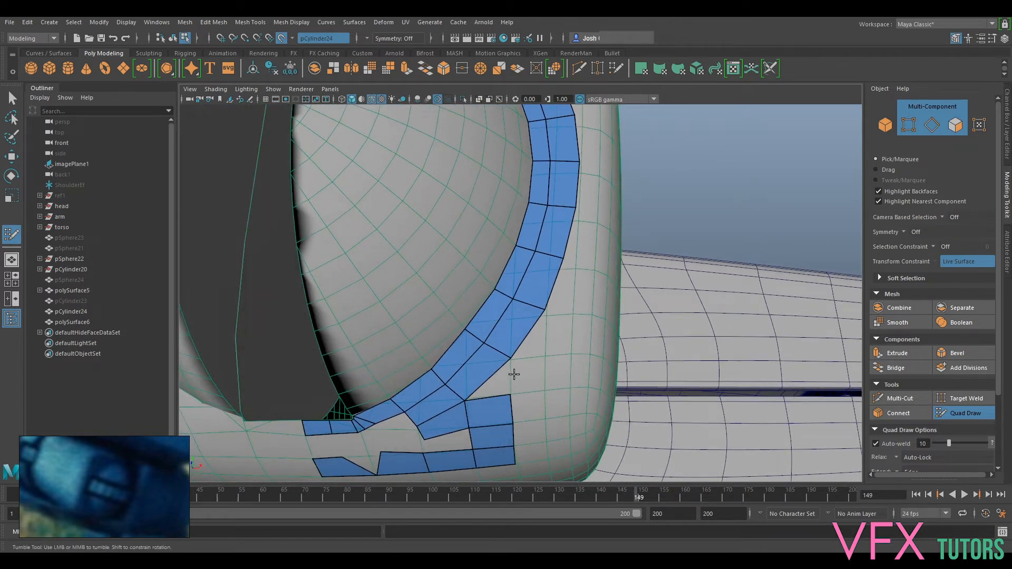
pyautogui.click(546, 356)
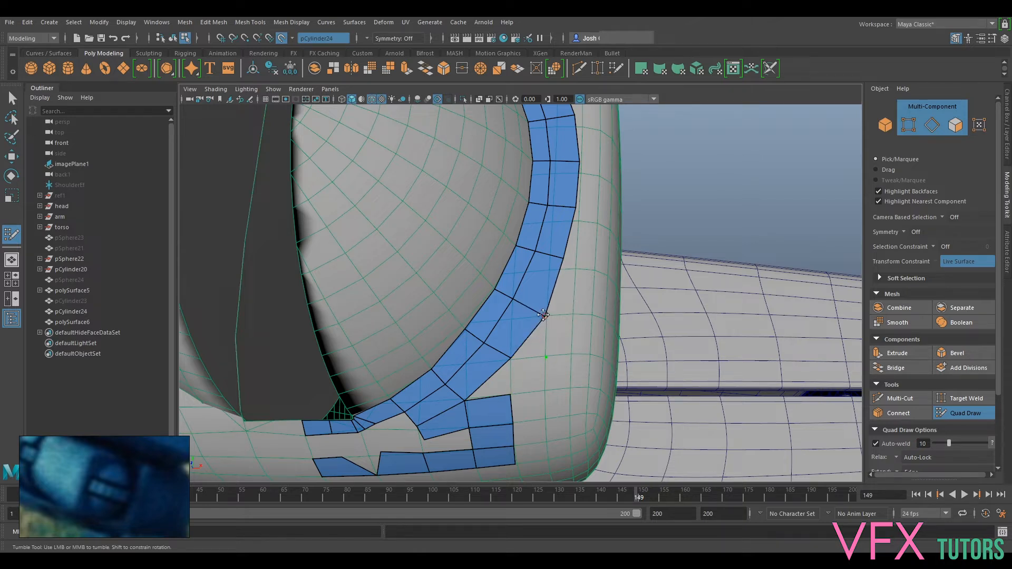
pyautogui.moveTo(544, 315); pyautogui.dragTo(531, 310)
pyautogui.keyDown('shift'); pyautogui.click(547, 318); pyautogui.keyUp('shift')
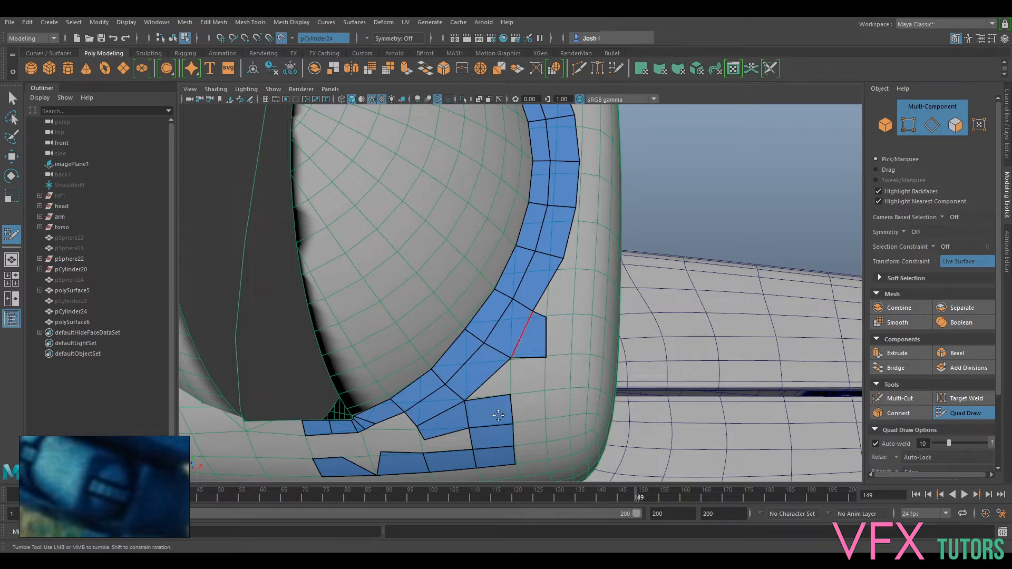
# - Pull the strip's outer vertex inward and add the next third-row quad up the dome's side, adjusting the adjacent vertex
pyautogui.scroll(4, 548, 315)
pyautogui.moveTo(549, 299)
pyautogui.mouseDown()
pyautogui.moveTo(525, 310)
pyautogui.moveTo(497, 287)
pyautogui.moveTo(514, 303)
pyautogui.mouseUp()
pyautogui.click(527, 316)
pyautogui.keyDown('shift'); pyautogui.click(522, 324); pyautogui.keyUp('shift')
pyautogui.moveTo(523, 216)
pyautogui.mouseDown()
pyautogui.moveTo(514, 217)
pyautogui.moveTo(543, 220)
pyautogui.mouseUp()
pyautogui.scroll(-5, 549, 257)
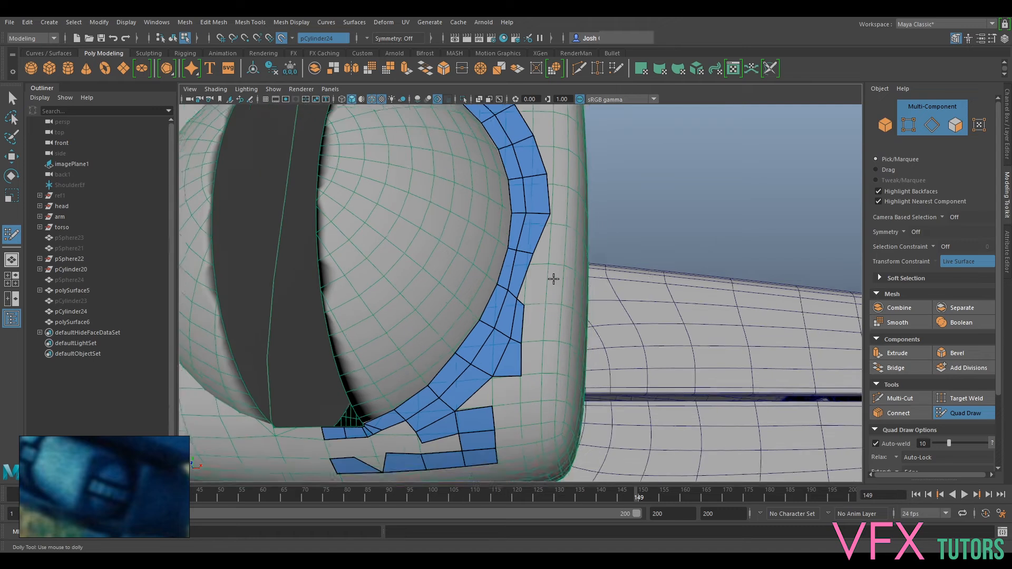
# - Widen the third row's two quads by moving their three outer vertices toward the block's edge
pyautogui.keyDown('alt'); pyautogui.moveTo(555, 282); pyautogui.dragTo(564, 297, button='middle'); pyautogui.keyUp('alt')
pyautogui.scroll(3, 540, 315)
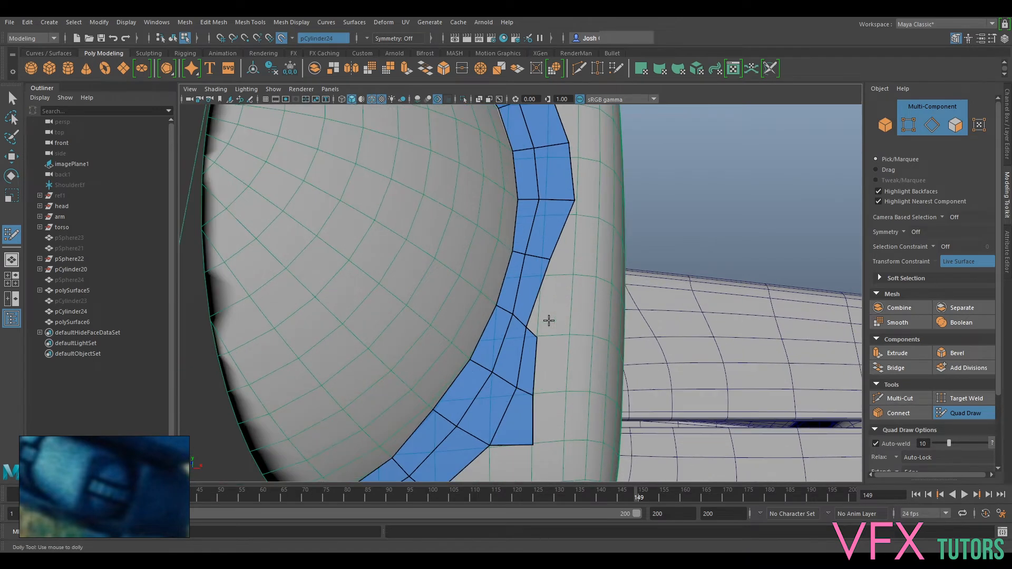
pyautogui.moveTo(536, 339); pyautogui.dragTo(568, 334)
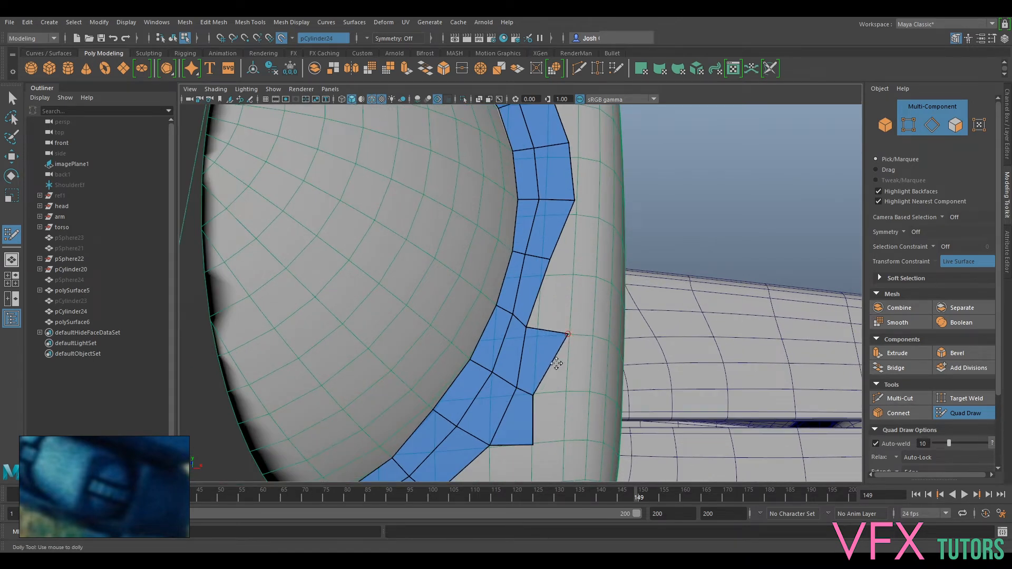
pyautogui.moveTo(533, 394); pyautogui.dragTo(567, 393)
pyautogui.moveTo(534, 444); pyautogui.dragTo(563, 443)
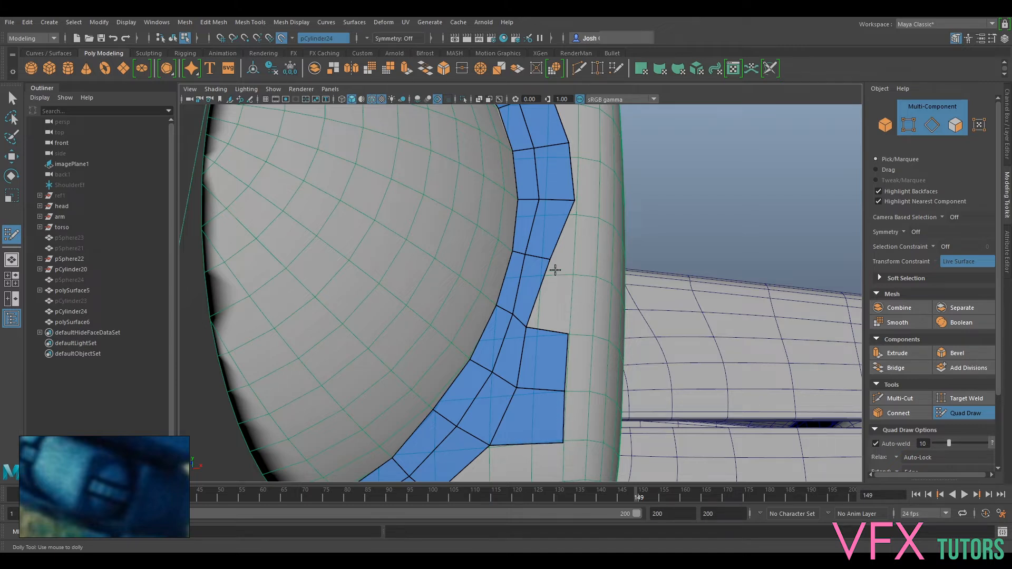
# - Extend the third row with two more quads up the dome's side, shifting the adjoining strip vertices to even the widths
pyautogui.click(573, 275)
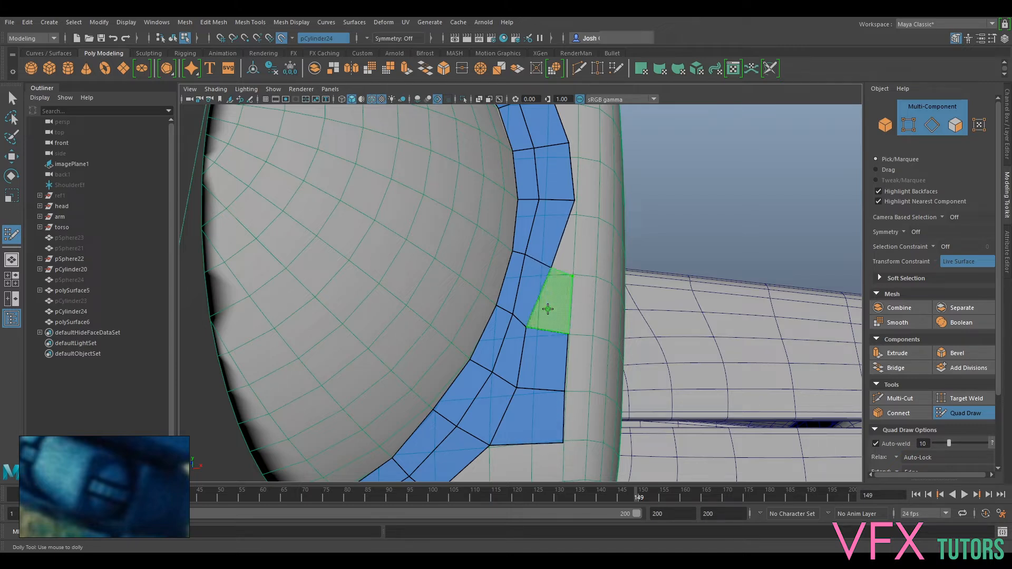
pyautogui.keyDown('shift'); pyautogui.click(546, 310); pyautogui.keyUp('shift')
pyautogui.moveTo(527, 328)
pyautogui.mouseDown()
pyautogui.moveTo(537, 337)
pyautogui.moveTo(541, 327)
pyautogui.mouseUp()
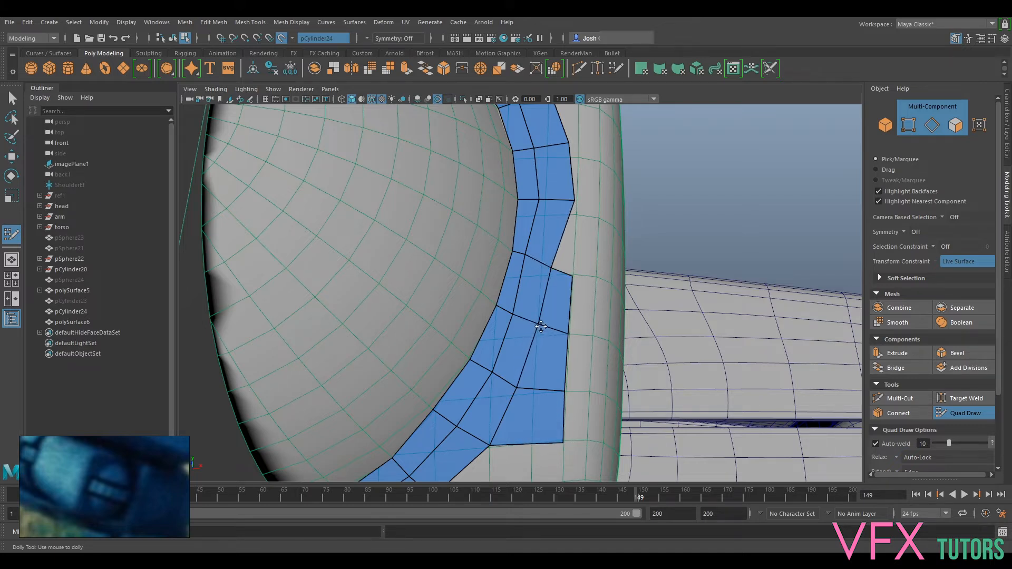
pyautogui.keyDown('alt'); pyautogui.moveTo(566, 224); pyautogui.dragTo(559, 287, button='middle'); pyautogui.keyUp('alt')
pyautogui.moveTo(567, 260); pyautogui.dragTo(532, 265)
pyautogui.click(570, 275)
pyautogui.keyDown('shift'); pyautogui.click(561, 288); pyautogui.keyUp('shift')
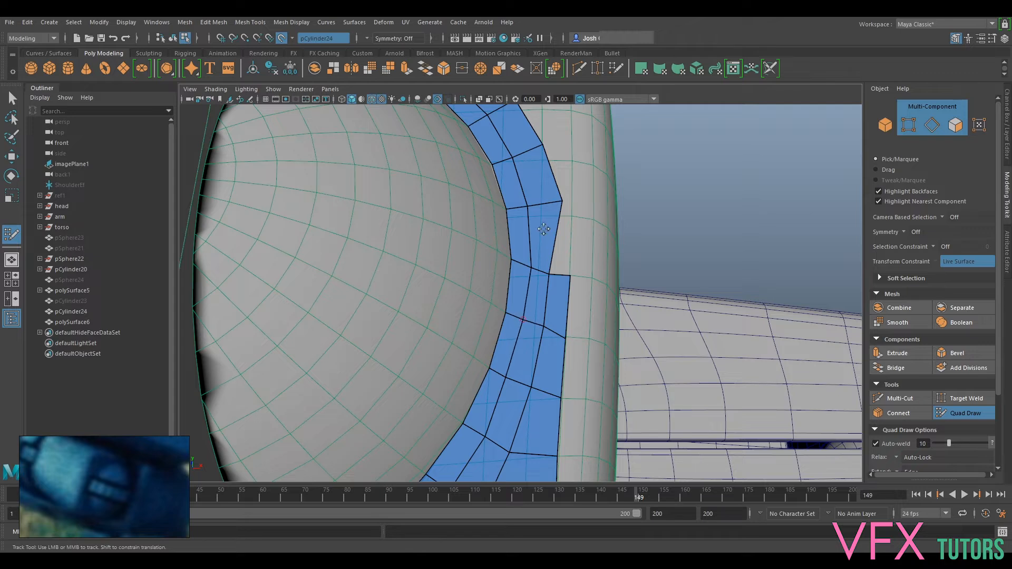
# - Reposition the strip's next outer vertex and continue the third row with one quad near the dome's mid-height
pyautogui.keyDown('alt'); pyautogui.moveTo(544, 228); pyautogui.dragTo(541, 319, button='middle'); pyautogui.keyUp('alt')
pyautogui.moveTo(560, 291); pyautogui.dragTo(550, 304)
pyautogui.click(569, 306)
pyautogui.keyDown('shift'); pyautogui.click(559, 332); pyautogui.keyUp('shift')
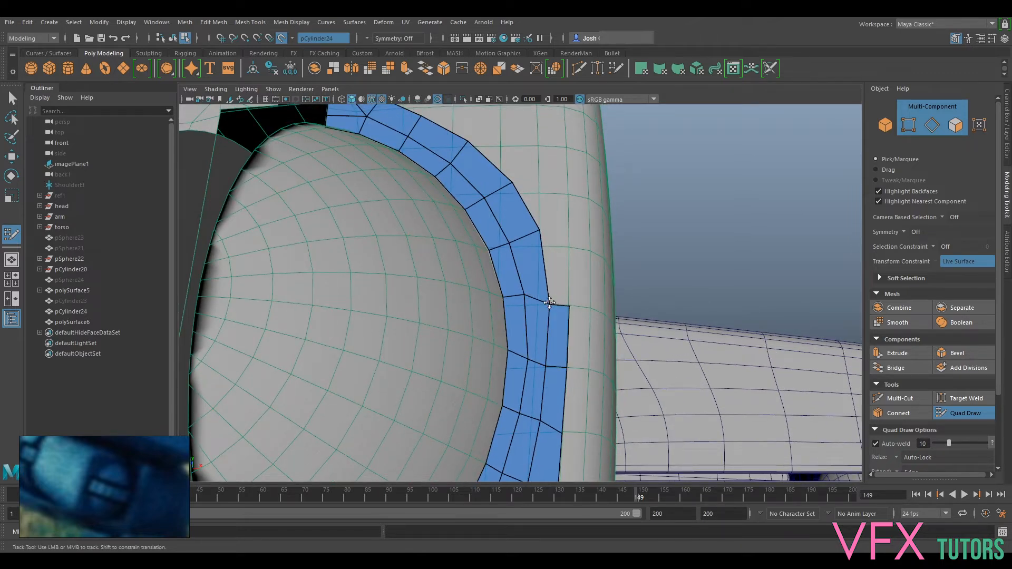
# - Reposition the strip's next outer vertex and continue the third row with one quad up the dome's side
pyautogui.keyDown('alt'); pyautogui.moveTo(547, 232); pyautogui.dragTo(534, 260, button='middle'); pyautogui.keyUp('alt')
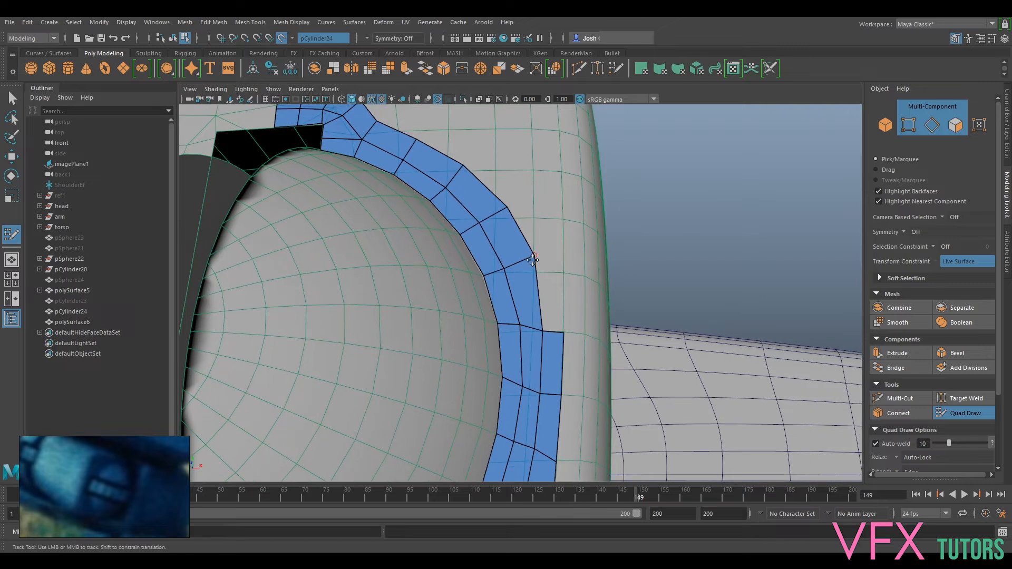
pyautogui.moveTo(534, 256); pyautogui.dragTo(534, 270)
pyautogui.click(563, 272)
pyautogui.keyDown('shift'); pyautogui.click(554, 289); pyautogui.keyUp('shift')
# - Extend the third row with two more quads toward the block's upper corner, pulling the adjoining strip vertex outward
pyautogui.keyDown('alt'); pyautogui.moveTo(551, 231); pyautogui.dragTo(549, 277, button='middle'); pyautogui.keyUp('alt')
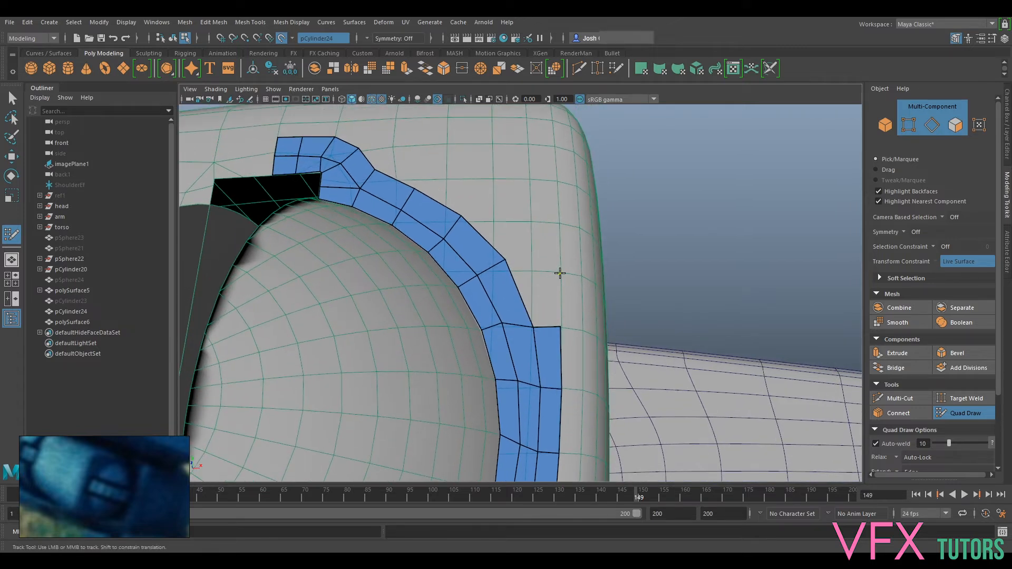
pyautogui.keyDown('shift'); pyautogui.click(543, 295); pyautogui.keyUp('shift')
pyautogui.moveTo(505, 260); pyautogui.dragTo(527, 272)
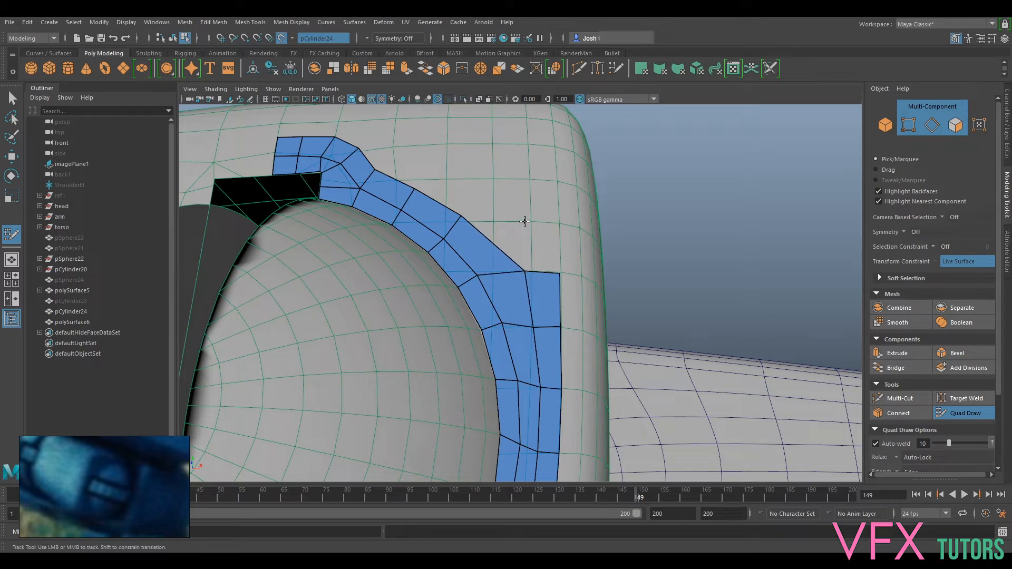
pyautogui.keyDown('shift'); pyautogui.click(543, 245); pyautogui.keyUp('shift')
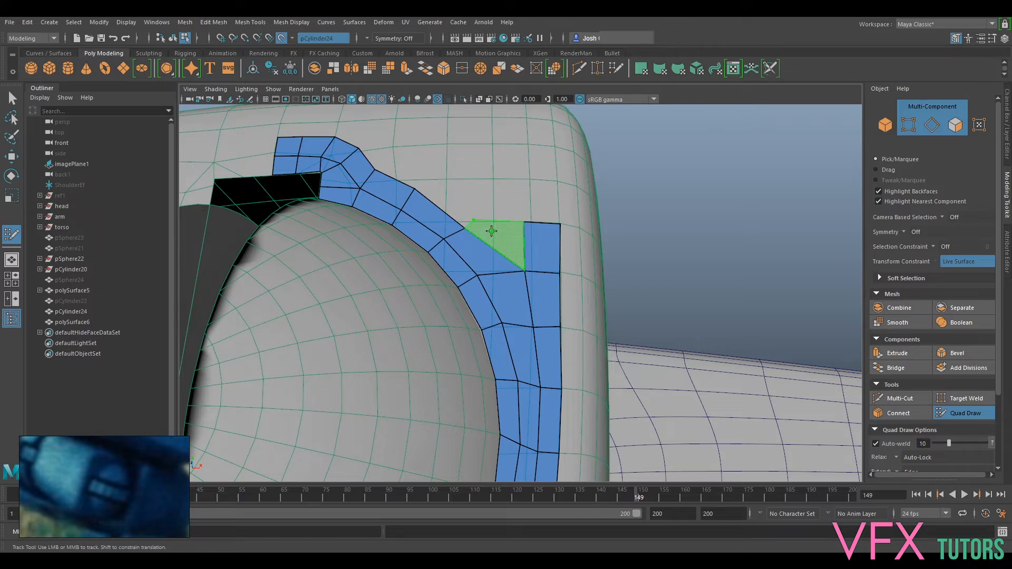
# - Fill a quad between the third row's top and the strip, then add a row of three quads above it
pyautogui.keyDown('shift'); pyautogui.click(470, 224); pyautogui.keyUp('shift')
pyautogui.moveTo(475, 221); pyautogui.dragTo(532, 224)
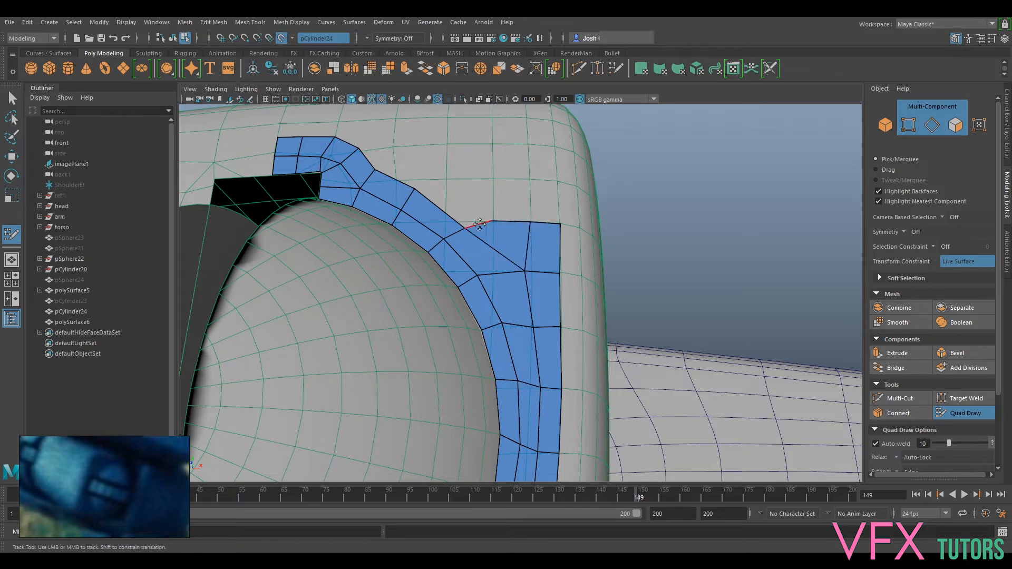
pyautogui.keyDown('alt'); pyautogui.moveTo(469, 186); pyautogui.dragTo(483, 231, button='middle'); pyautogui.keyUp('alt')
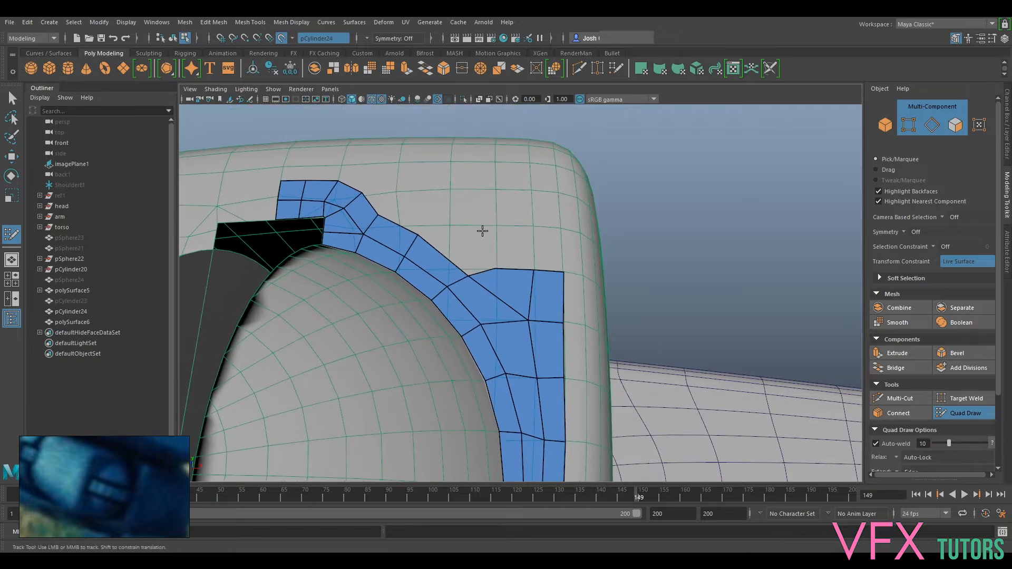
pyautogui.keyDown('shift'); pyautogui.click(551, 242); pyautogui.keyUp('shift')
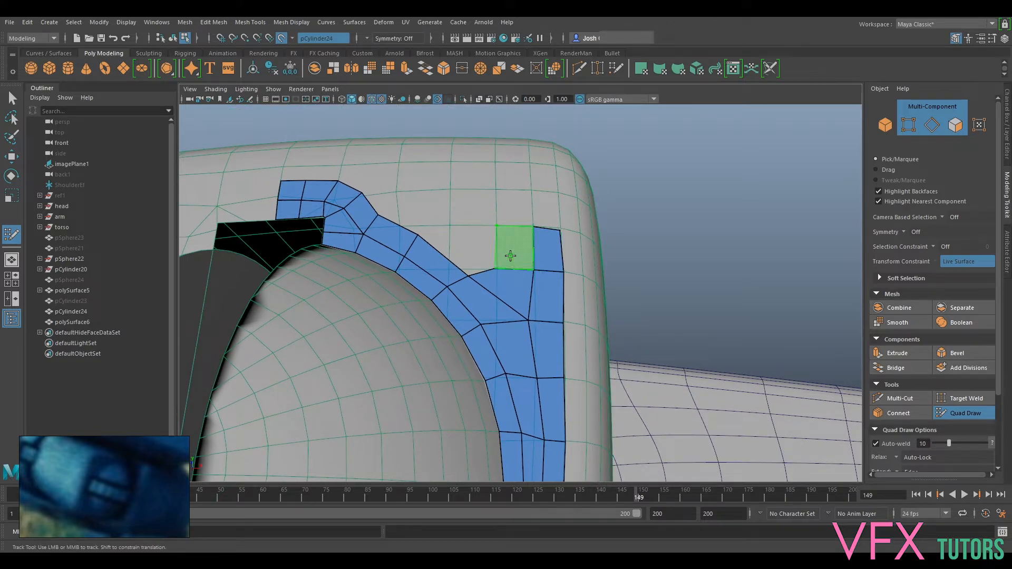
pyautogui.keyDown('shift'); pyautogui.click(508, 253); pyautogui.keyUp('shift')
pyautogui.click(451, 225)
pyautogui.keyDown('shift'); pyautogui.click(482, 252); pyautogui.keyUp('shift')
# - Adjust the strip's vertex beside the new quads and relax the upper corner patch
pyautogui.keyDown('alt'); pyautogui.moveTo(452, 229); pyautogui.dragTo(490, 271, button='middle'); pyautogui.keyUp('alt')
pyautogui.moveTo(455, 279); pyautogui.dragTo(450, 283)
pyautogui.keyDown('shift'); pyautogui.moveTo(541, 318); pyautogui.dragTo(554, 343); pyautogui.keyUp('shift')
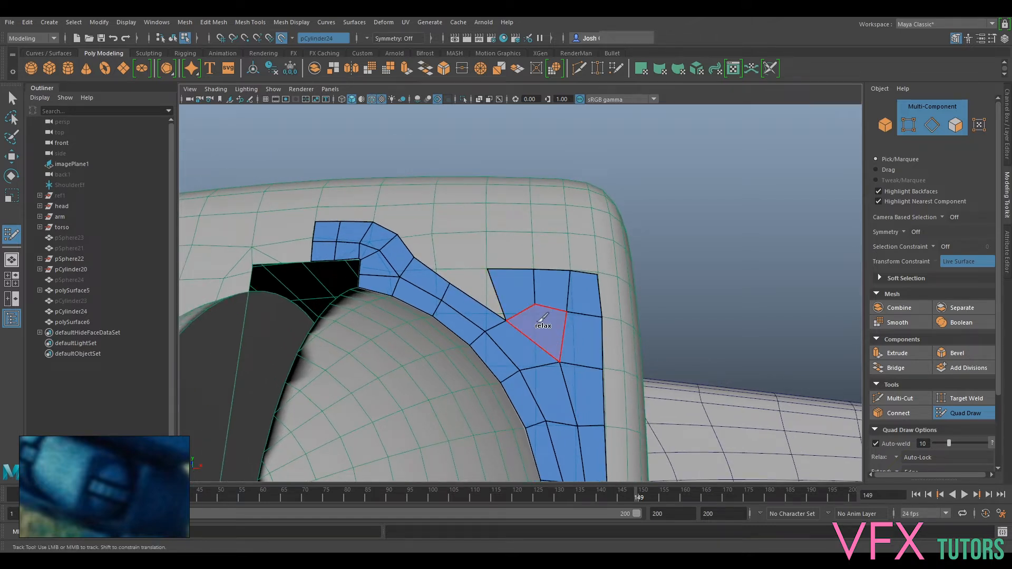
pyautogui.keyDown('alt'); pyautogui.moveTo(515, 271); pyautogui.dragTo(539, 323, button='middle'); pyautogui.keyUp('alt')
pyautogui.scroll(2, 539, 323)
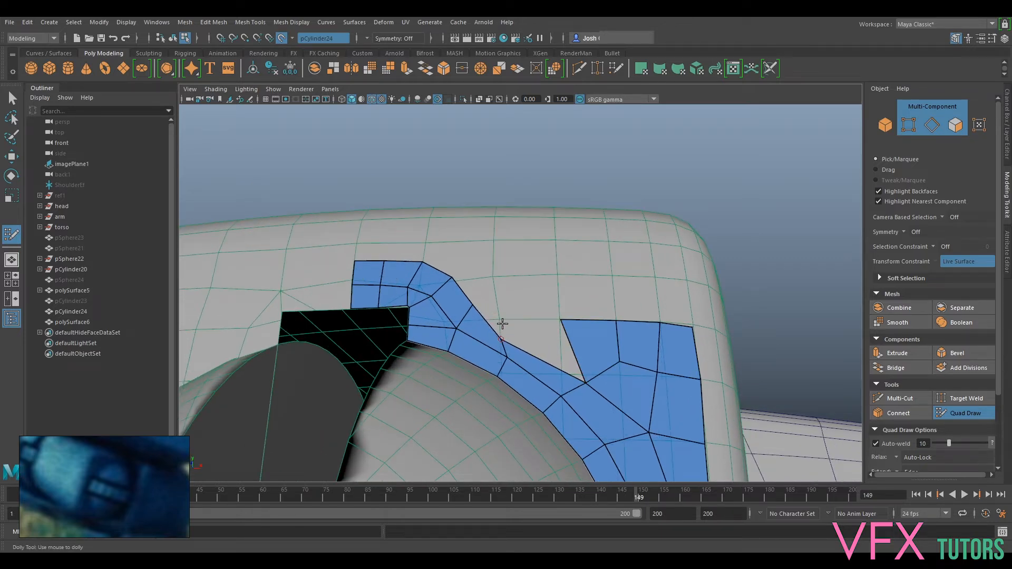
pyautogui.keyDown('shift'); pyautogui.click(519, 328); pyautogui.keyUp('shift')
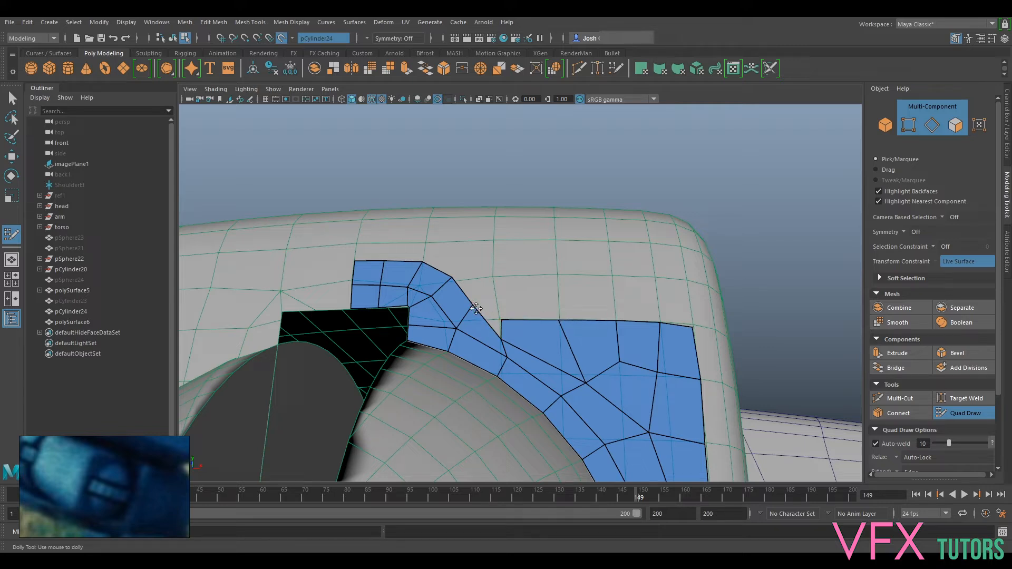
pyautogui.moveTo(457, 278); pyautogui.dragTo(456, 283)
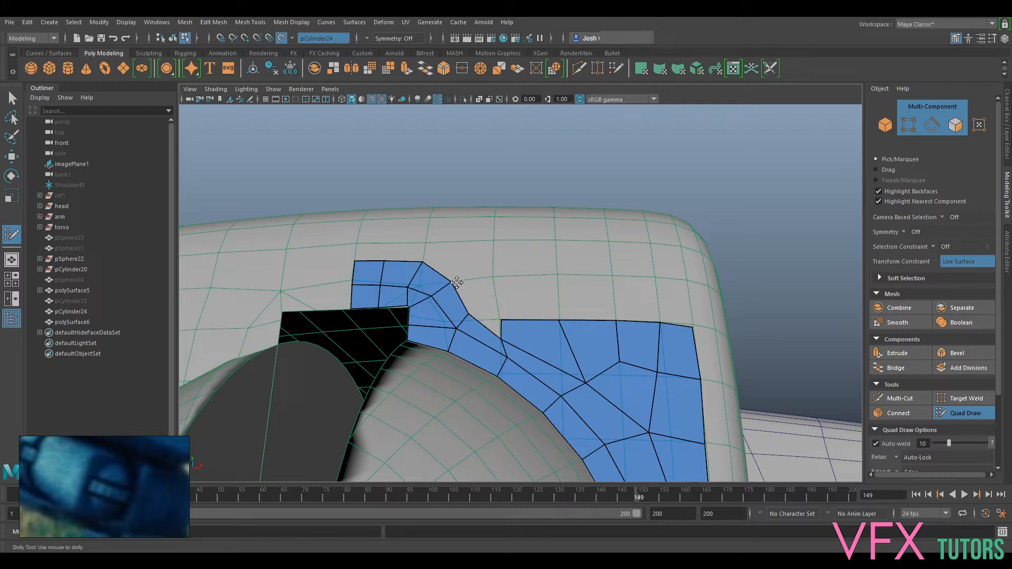
pyautogui.keyDown('shift'); pyautogui.click(482, 293); pyautogui.keyUp('shift')
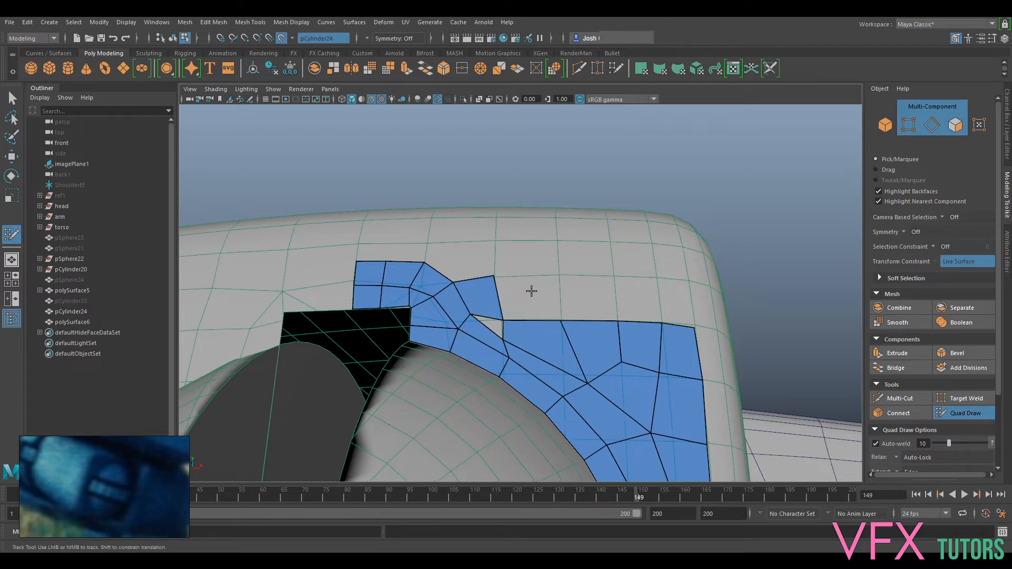
pyautogui.keyDown('alt'); pyautogui.moveTo(531, 291); pyautogui.dragTo(556, 300, button='middle'); pyautogui.keyUp('alt')
pyautogui.keyDown('alt'); pyautogui.moveTo(497, 281); pyautogui.dragTo(525, 349); pyautogui.keyUp('alt')
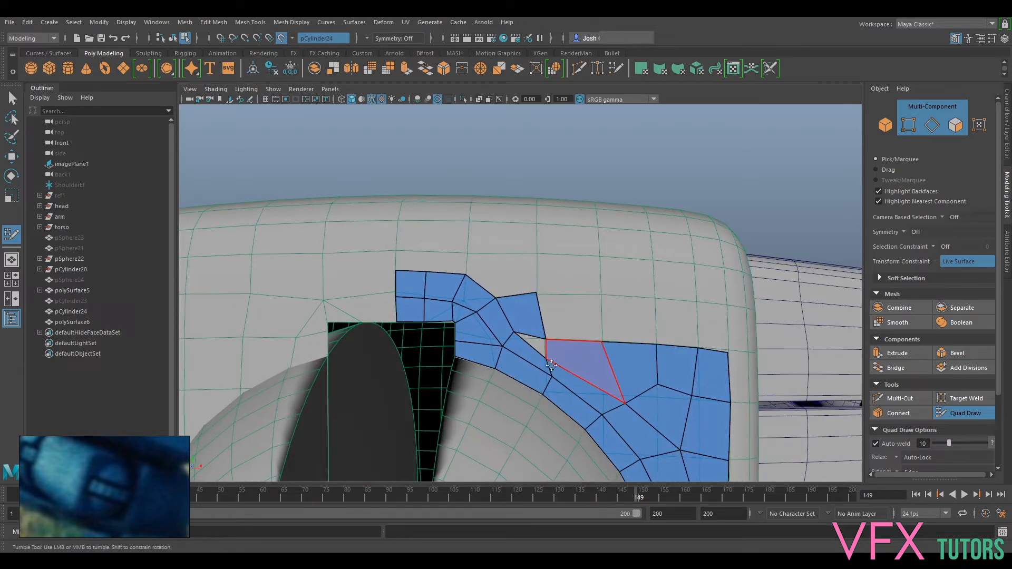
pyautogui.keyDown('ctrl'); pyautogui.keyDown('shift'); pyautogui.click(524, 318); pyautogui.keyUp('shift'); pyautogui.keyUp('ctrl')
pyautogui.keyDown('ctrl'); pyautogui.keyDown('shift'); pyautogui.click(565, 357); pyautogui.keyUp('shift'); pyautogui.keyUp('ctrl')
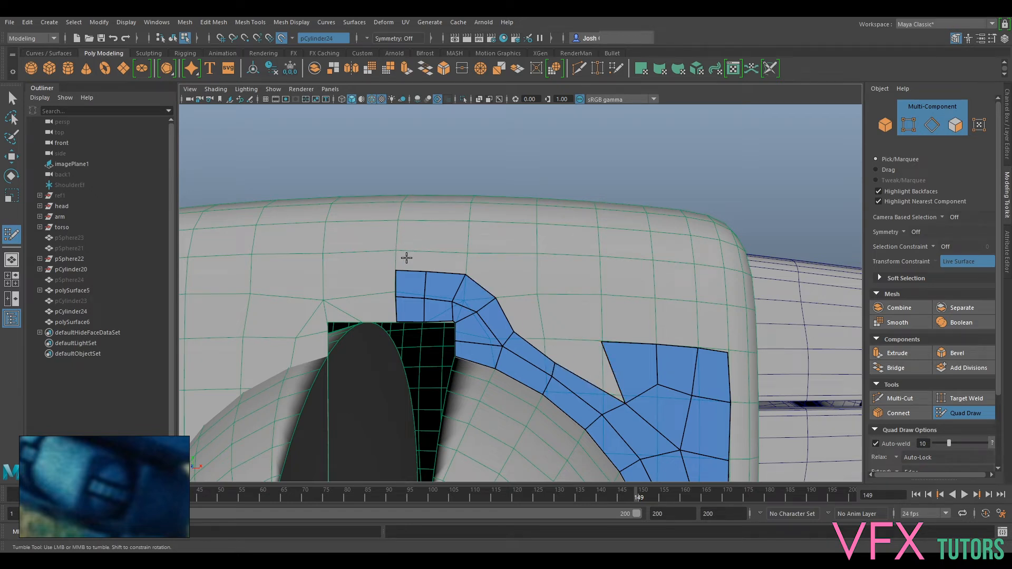
# - Add a quad above the strip's end over the slot and pull the strip's corner vertex up level with its top edge
pyautogui.keyDown('alt'); pyautogui.moveTo(407, 258); pyautogui.dragTo(437, 282, button='middle'); pyautogui.keyUp('alt')
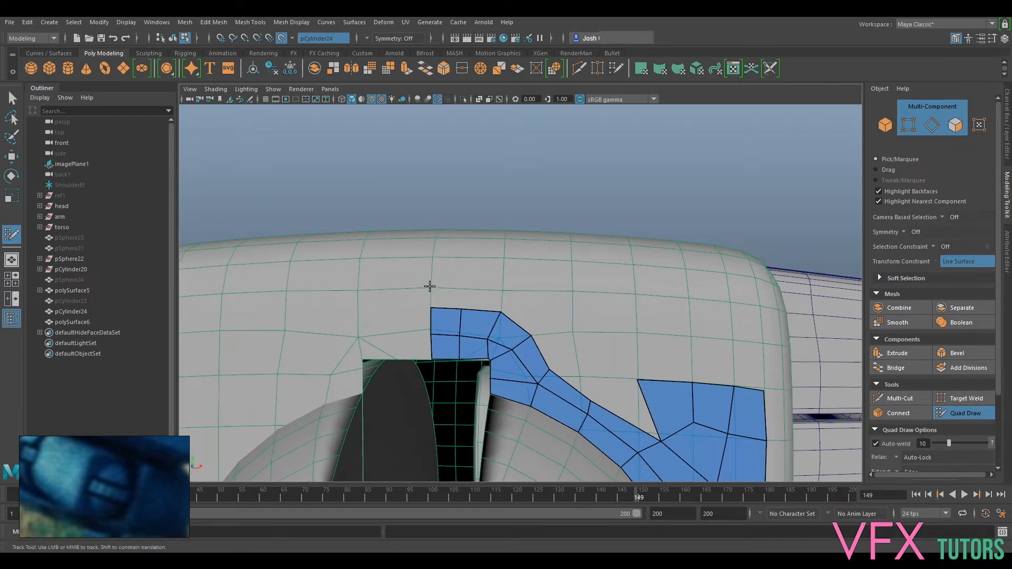
pyautogui.click(501, 290)
pyautogui.keyDown('shift'); pyautogui.click(464, 296); pyautogui.keyUp('shift')
pyautogui.moveTo(501, 311); pyautogui.dragTo(501, 292)
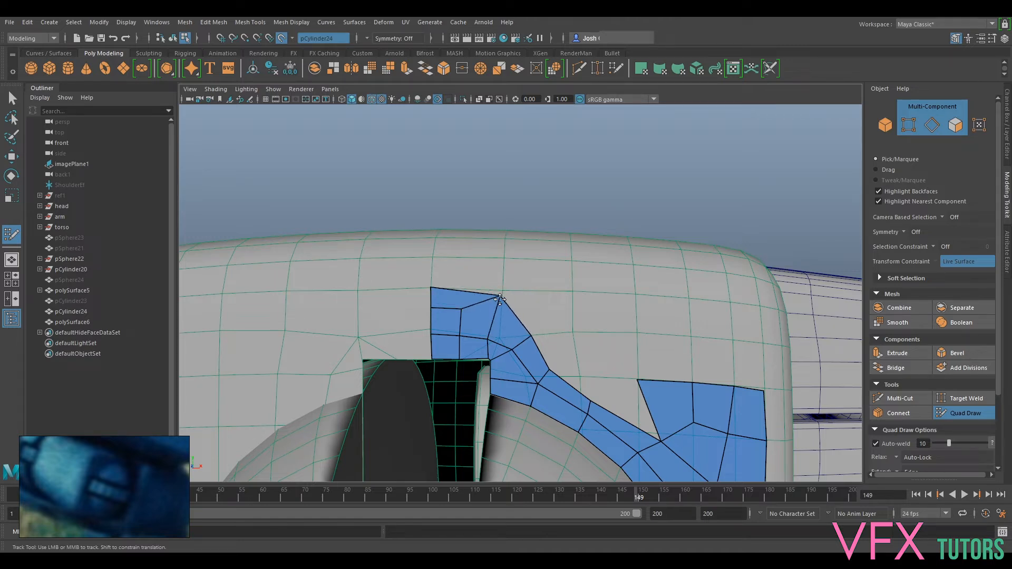
# - Add two quads along the strip's outer side beyond the slot's end and weld the strip's next vertex to their open corner
pyautogui.moveTo(532, 336); pyautogui.dragTo(524, 335)
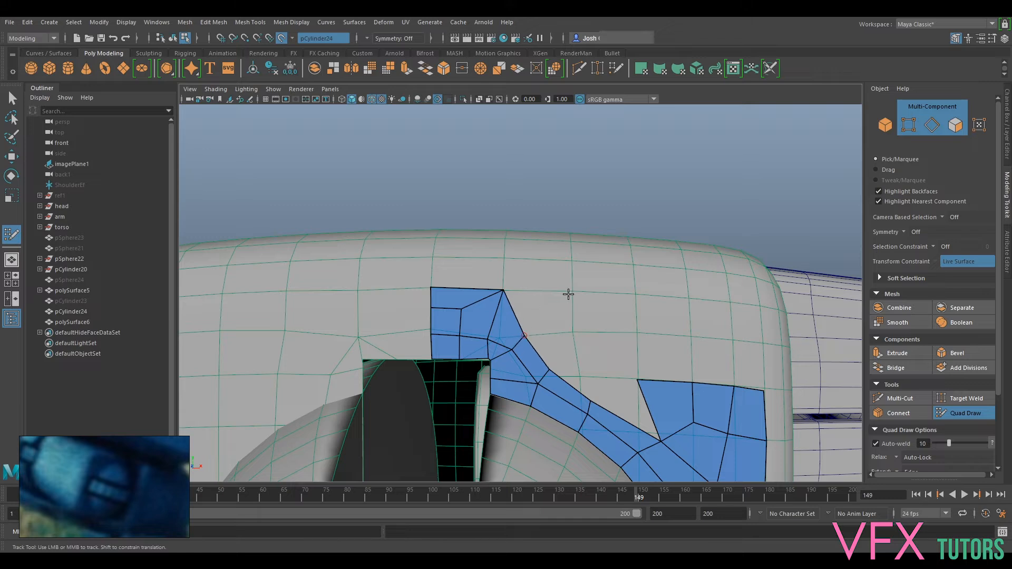
pyautogui.click(572, 333)
pyautogui.keyDown('shift'); pyautogui.click(541, 315); pyautogui.keyUp('shift')
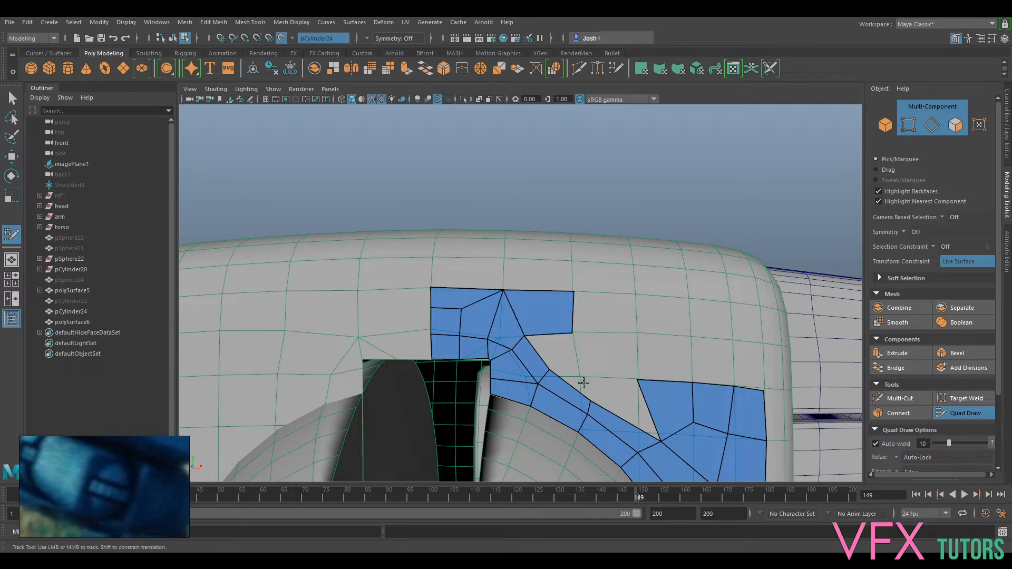
pyautogui.keyDown('shift'); pyautogui.click(563, 352); pyautogui.keyUp('shift')
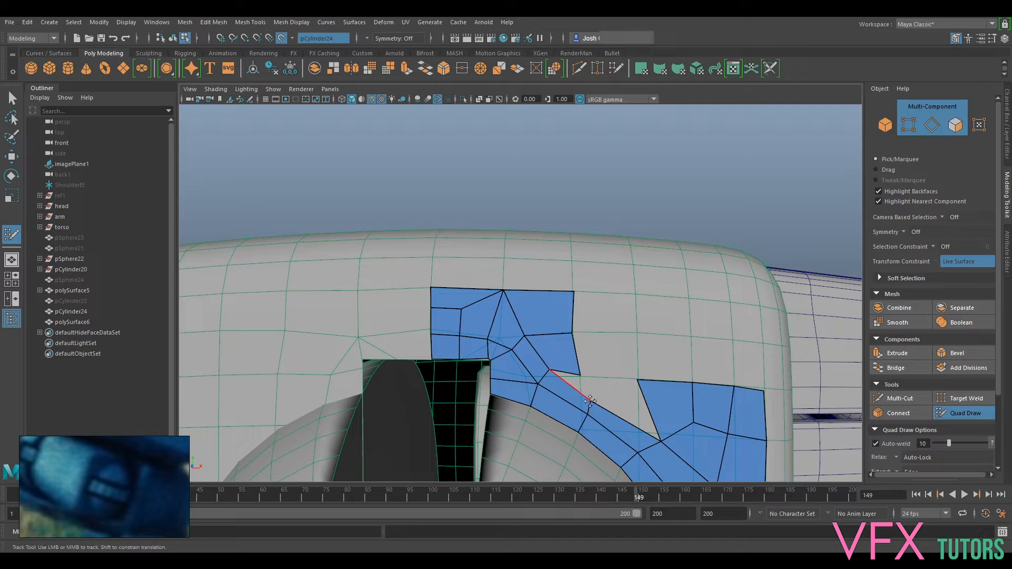
pyautogui.moveTo(590, 401); pyautogui.dragTo(580, 376)
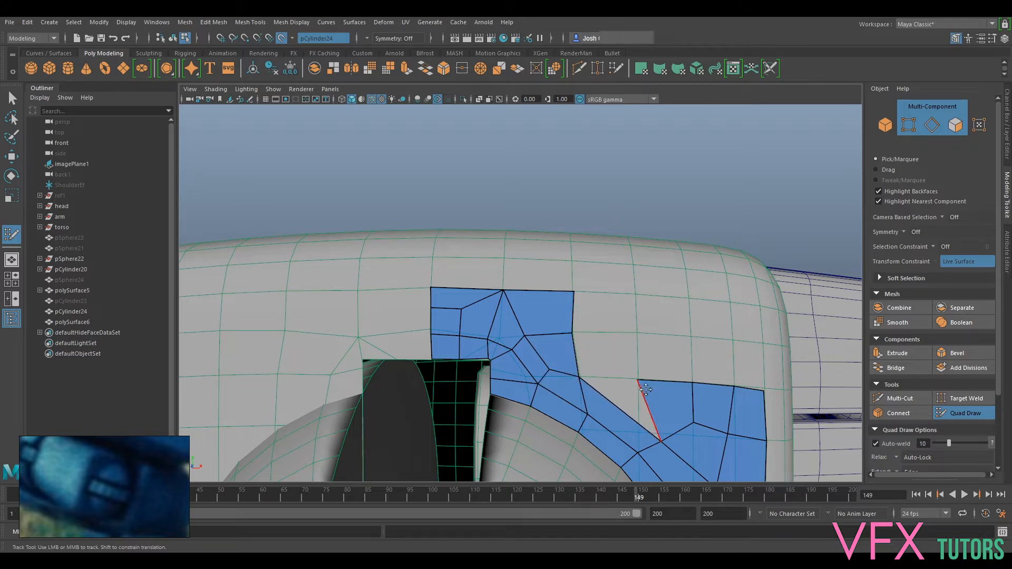
# - Shift the corner patch's nearest vertex and extend the upper patch toward it with two stacked quads
pyautogui.moveTo(639, 380); pyautogui.dragTo(649, 379)
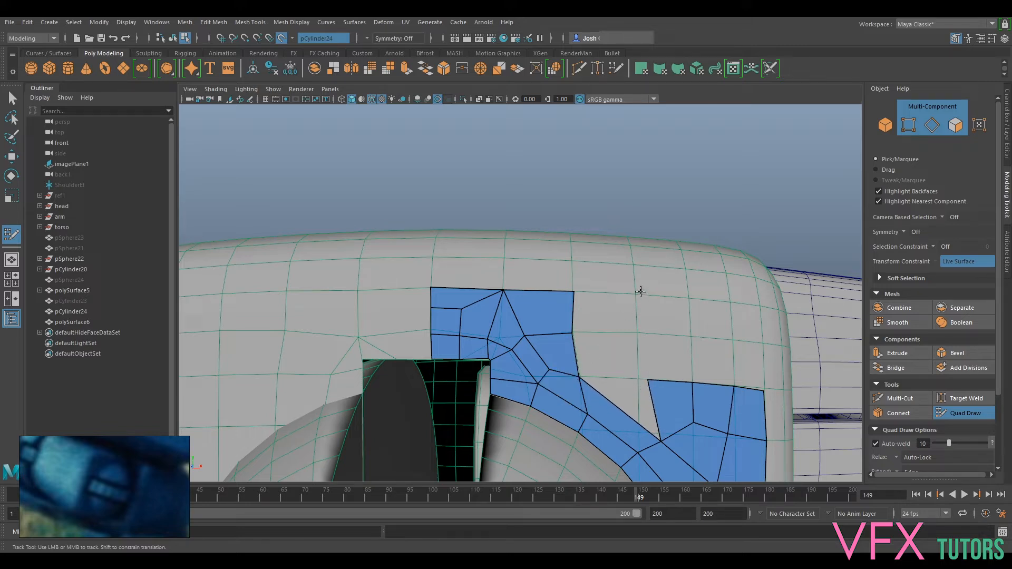
pyautogui.keyDown('shift'); pyautogui.click(625, 320); pyautogui.keyUp('shift')
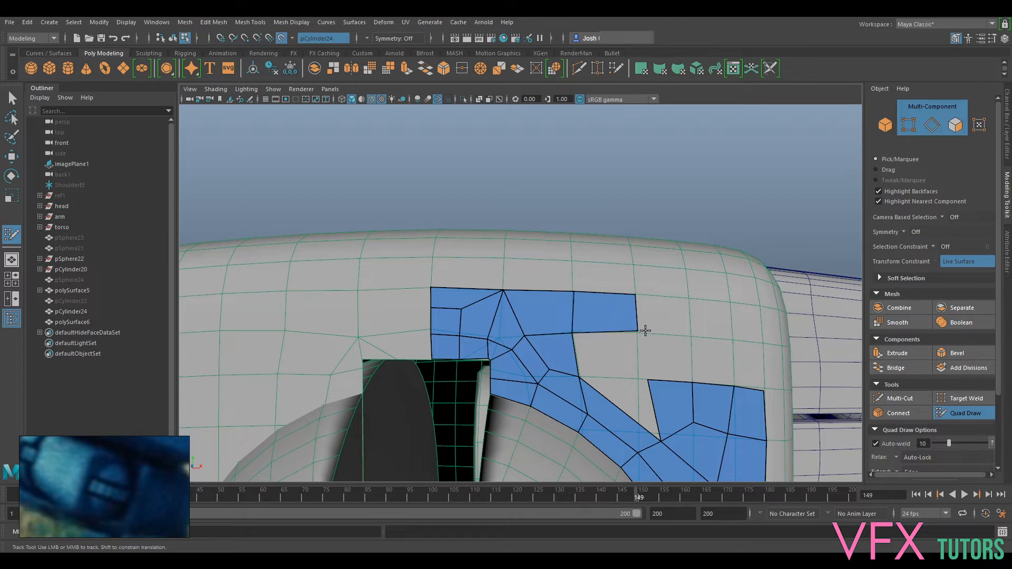
pyautogui.keyDown('shift'); pyautogui.click(618, 352); pyautogui.keyUp('shift')
pyautogui.hotkey('ctrl', 'z')
pyautogui.keyDown('shift'); pyautogui.click(591, 351); pyautogui.keyUp('shift')
# - Even out the upper patch above the slot by moving two inner vertices and relaxing the quads
pyautogui.keyDown('alt'); pyautogui.moveTo(709, 318); pyautogui.dragTo(633, 282, button='middle'); pyautogui.keyUp('alt')
pyautogui.keyDown('alt'); pyautogui.moveTo(630, 356); pyautogui.dragTo(614, 333, button='middle'); pyautogui.keyUp('alt')
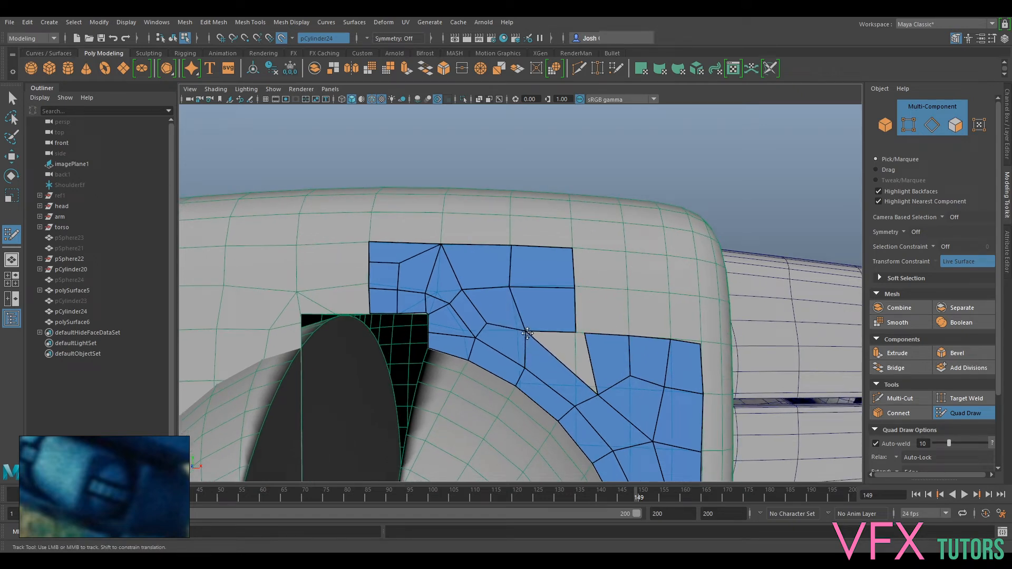
pyautogui.moveTo(510, 288); pyautogui.dragTo(519, 288)
pyautogui.moveTo(401, 262); pyautogui.dragTo(403, 264)
pyautogui.keyDown('shift'); pyautogui.moveTo(471, 283); pyautogui.dragTo(523, 288); pyautogui.keyUp('shift')
# - Remove the corner patch's narrow inner quad and bridge both patches along the strip with a new quad, adjusting its neighbouring vertices
pyautogui.keyDown('alt'); pyautogui.moveTo(534, 304); pyautogui.dragTo(507, 278, button='middle'); pyautogui.keyUp('alt')
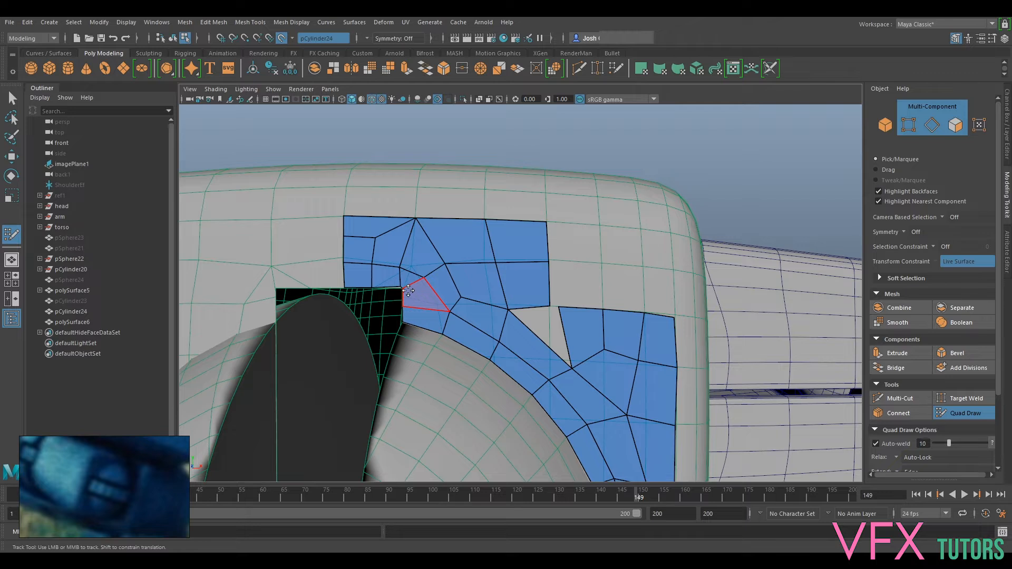
pyautogui.scroll(3, 408, 291)
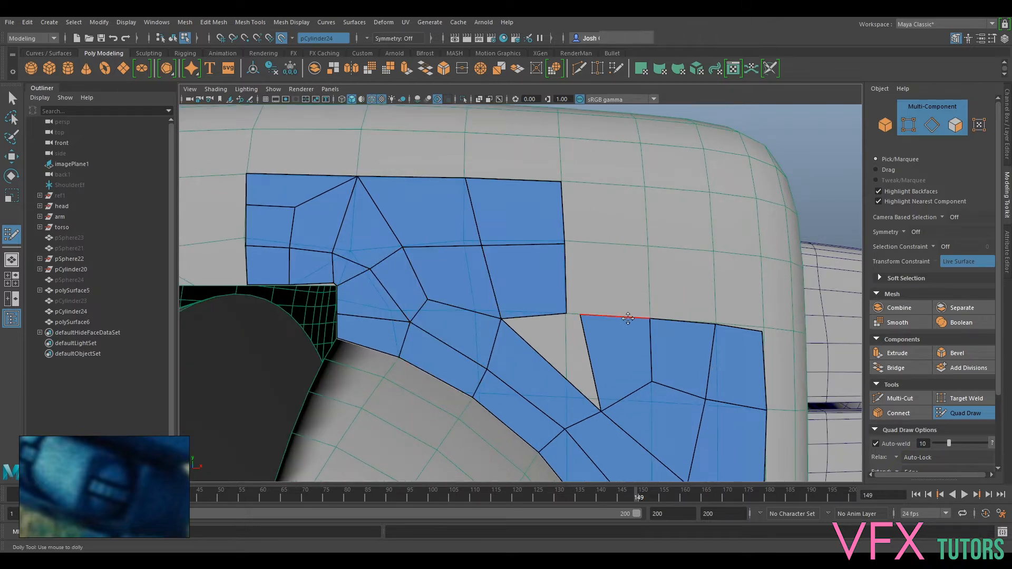
pyautogui.keyDown('alt'); pyautogui.moveTo(628, 316); pyautogui.dragTo(577, 252, button='middle'); pyautogui.keyUp('alt')
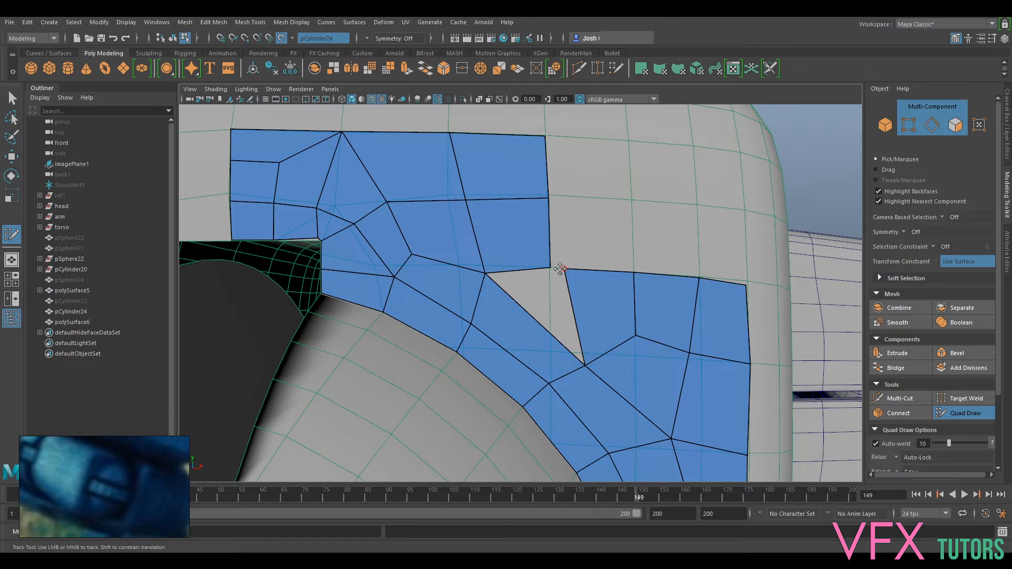
pyautogui.scroll(-3, 606, 293)
pyautogui.keyDown('alt'); pyautogui.moveTo(605, 294); pyautogui.dragTo(581, 264, button='middle'); pyautogui.keyUp('alt')
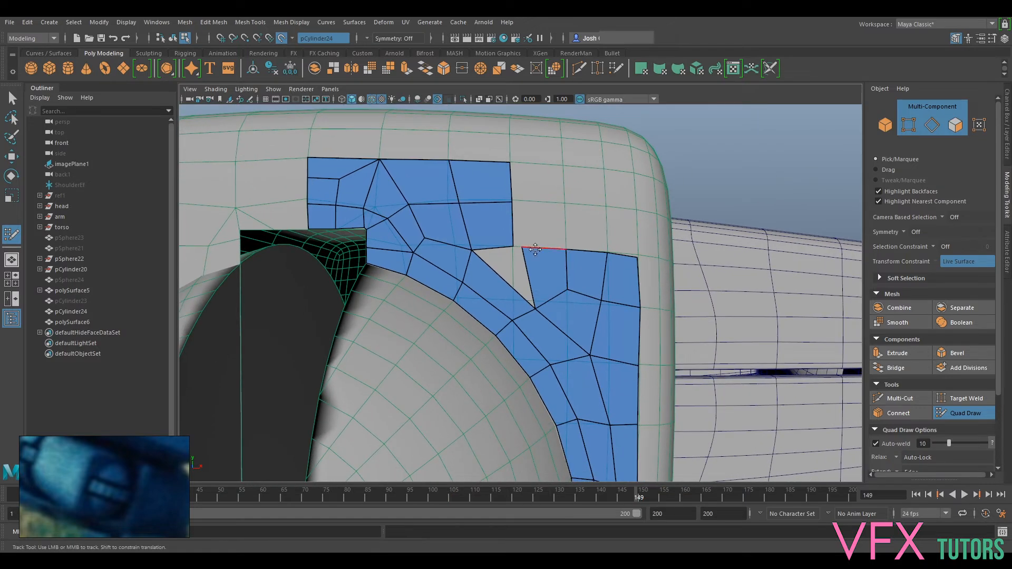
pyautogui.keyDown('alt'); pyautogui.moveTo(620, 271); pyautogui.dragTo(615, 268); pyautogui.keyUp('alt')
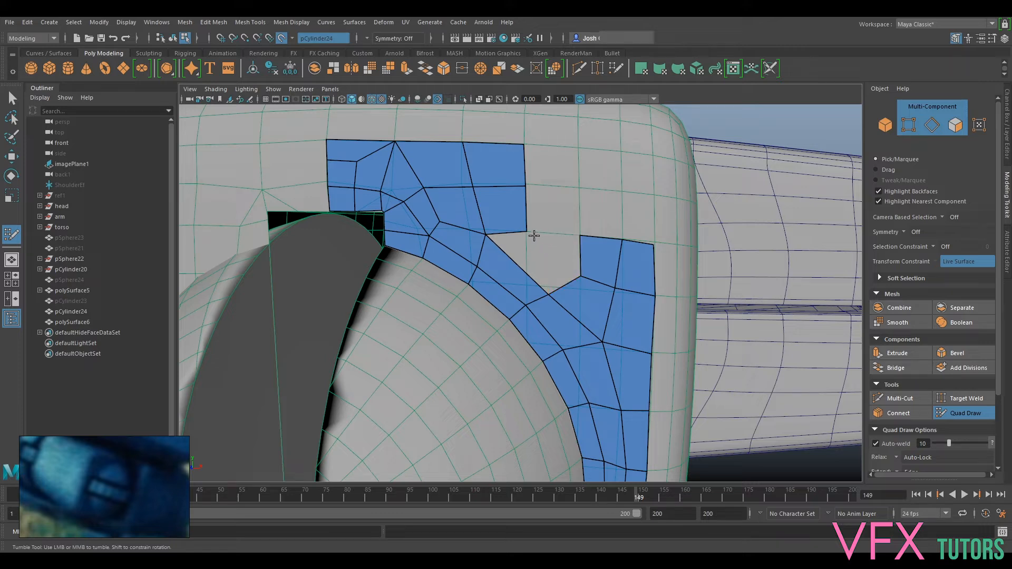
pyautogui.keyDown('shift'); pyautogui.click(537, 269); pyautogui.keyUp('shift')
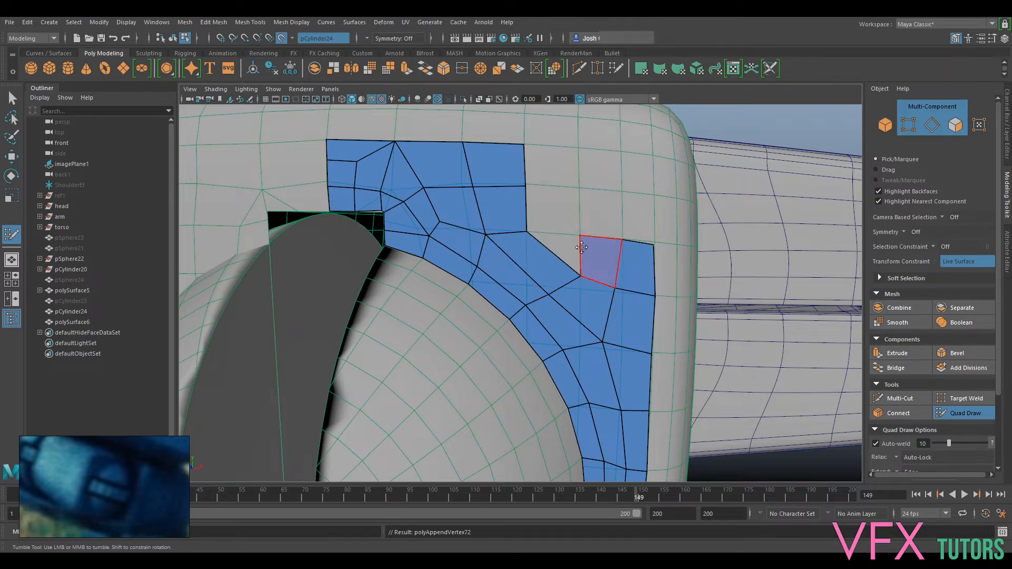
pyautogui.moveTo(488, 236); pyautogui.dragTo(493, 240)
pyautogui.moveTo(580, 237); pyautogui.dragTo(582, 236)
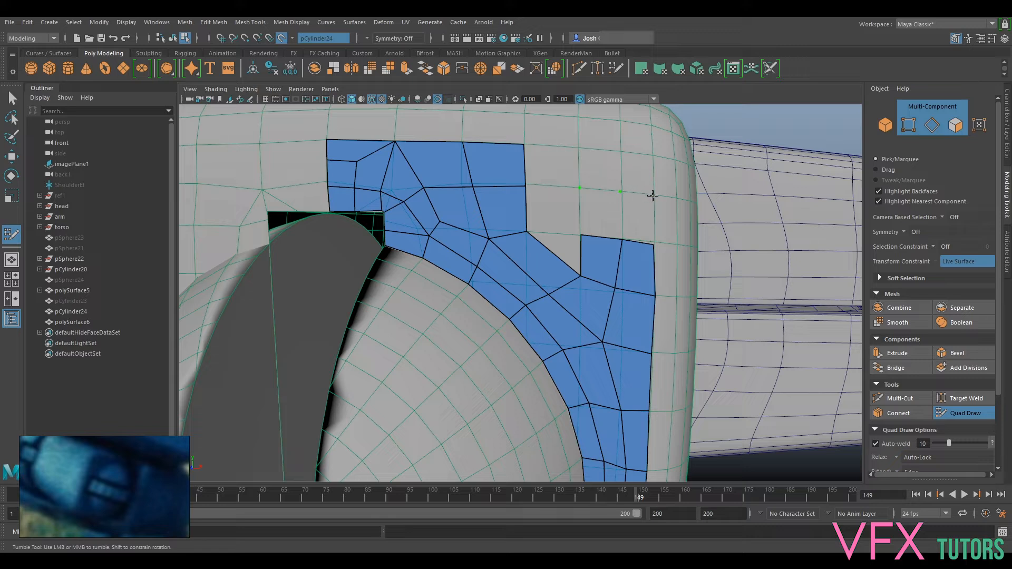
# - Add two quads on top of the corner patch and fill the remaining gap to the upper patch with three quads
pyautogui.keyDown('shift'); pyautogui.click(634, 210); pyautogui.keyUp('shift')
pyautogui.keyDown('shift'); pyautogui.click(601, 210); pyautogui.keyUp('shift')
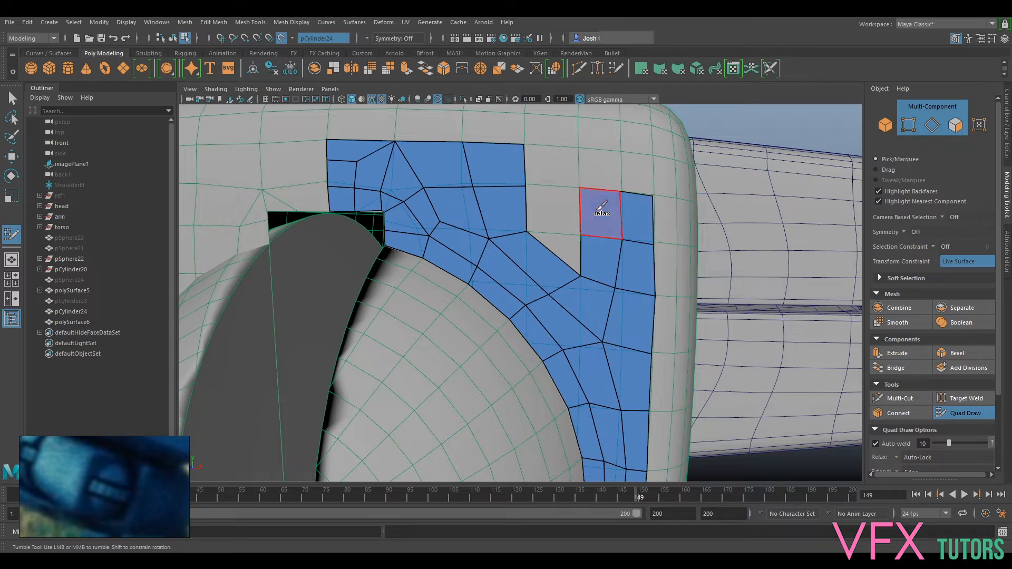
pyautogui.keyDown('shift'); pyautogui.click(570, 240); pyautogui.keyUp('shift')
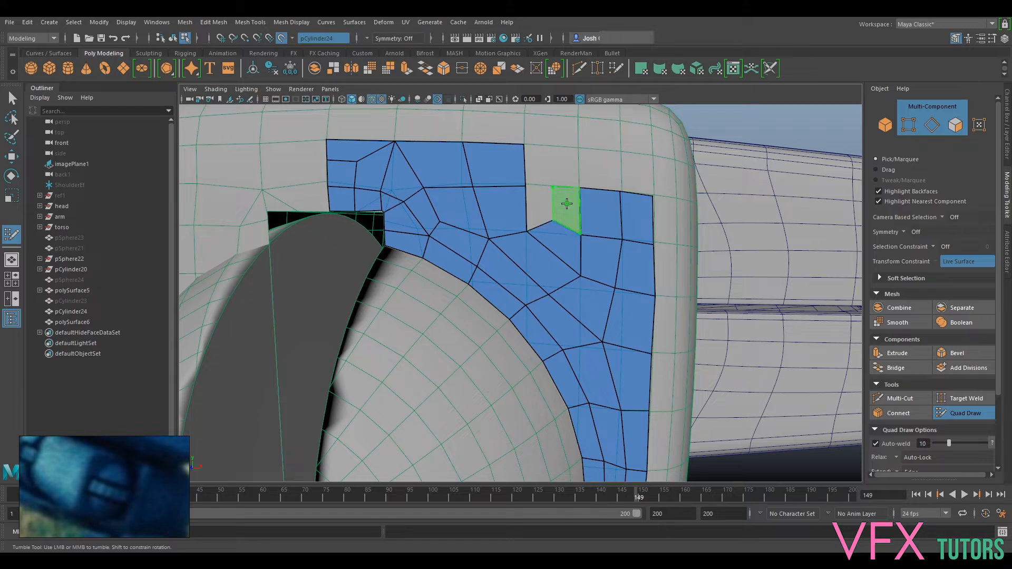
pyautogui.keyDown('shift'); pyautogui.click(567, 203); pyautogui.keyUp('shift')
pyautogui.keyDown('shift'); pyautogui.click(541, 203); pyautogui.keyUp('shift')
# - Complete the top row with four quads from the upper patch to the block's corner
pyautogui.keyDown('alt'); pyautogui.moveTo(575, 197); pyautogui.dragTo(578, 276, button='middle'); pyautogui.keyUp('alt')
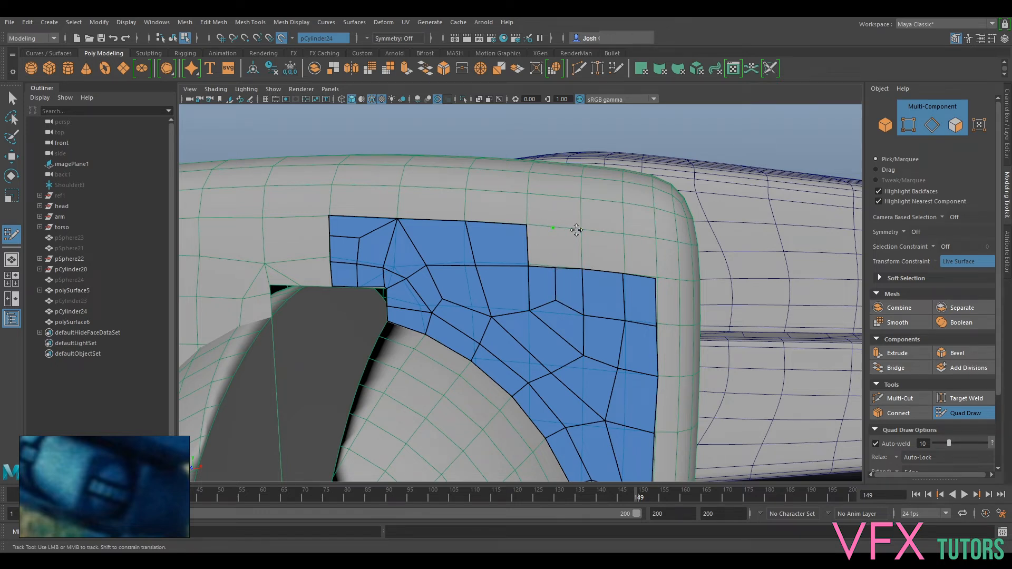
pyautogui.keyDown('shift'); pyautogui.click(540, 245); pyautogui.keyUp('shift')
pyautogui.keyDown('shift'); pyautogui.click(568, 245); pyautogui.keyUp('shift')
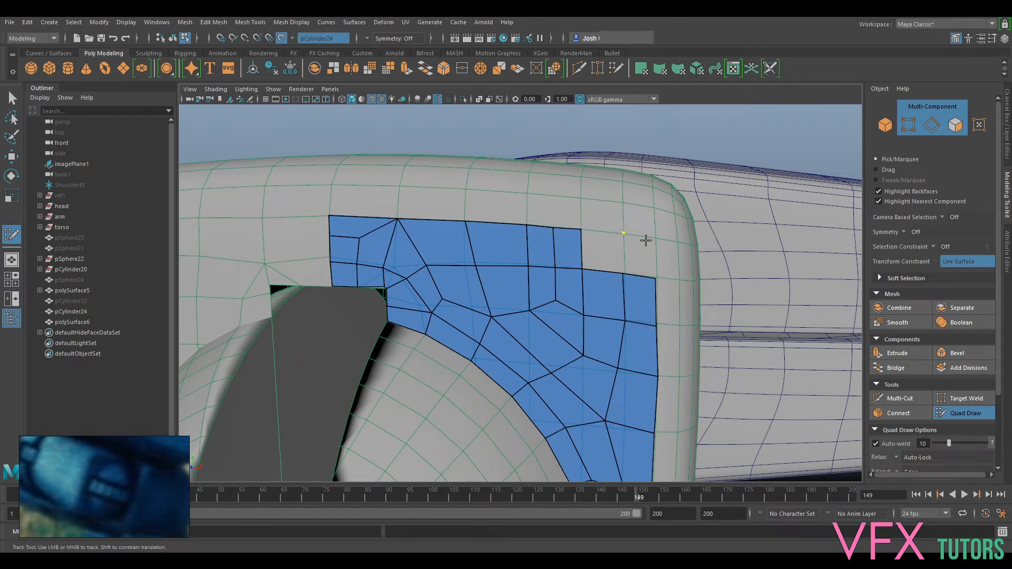
pyautogui.keyDown('shift'); pyautogui.click(640, 254); pyautogui.keyUp('shift')
pyautogui.keyDown('shift'); pyautogui.click(603, 248); pyautogui.keyUp('shift')
pyautogui.keyDown('alt'); pyautogui.moveTo(549, 255); pyautogui.dragTo(553, 290, button='middle'); pyautogui.keyUp('alt')
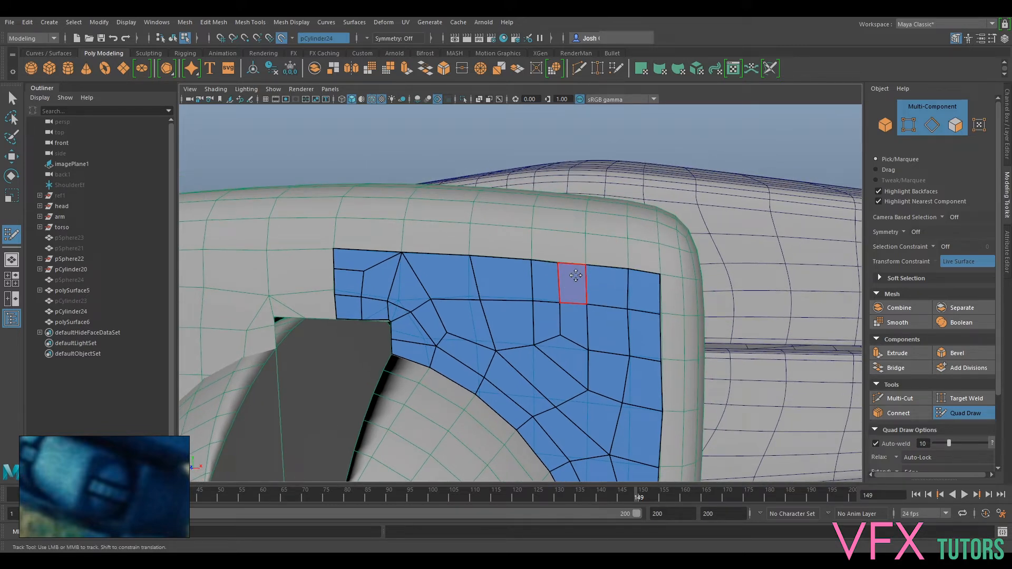
# - Delete the narrow quad in the top row and weld its loose top vertex onto the row's lower edge
pyautogui.keyDown('ctrl'); pyautogui.keyDown('shift'); pyautogui.click(576, 275); pyautogui.keyUp('shift'); pyautogui.keyUp('ctrl')
pyautogui.moveTo(558, 262); pyautogui.dragTo(586, 305)
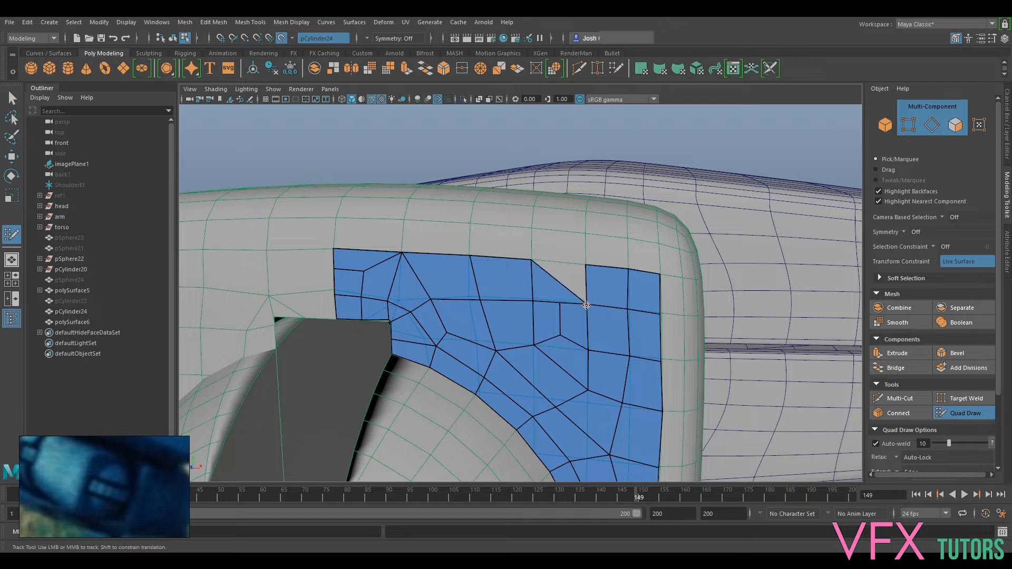
pyautogui.moveTo(533, 258); pyautogui.dragTo(584, 262)
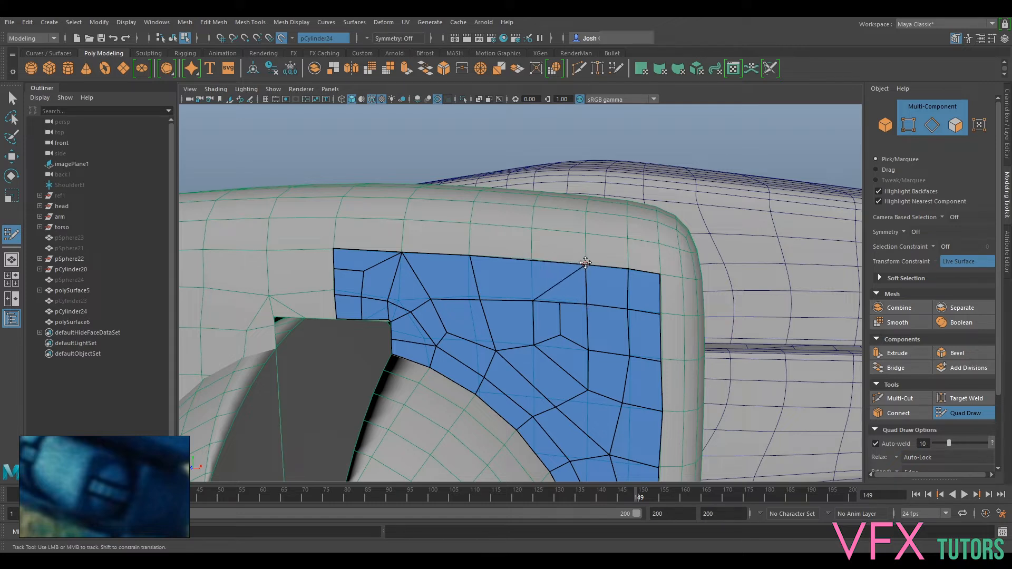
pyautogui.moveTo(578, 264); pyautogui.dragTo(535, 262)
pyautogui.moveTo(572, 303)
pyautogui.mouseDown()
pyautogui.moveTo(563, 318)
pyautogui.moveTo(576, 332)
pyautogui.moveTo(493, 316)
pyautogui.moveTo(539, 314)
pyautogui.moveTo(447, 287)
pyautogui.moveTo(549, 275)
pyautogui.moveTo(532, 262)
pyautogui.moveTo(567, 262)
pyautogui.moveTo(553, 262)
pyautogui.mouseUp()
pyautogui.moveTo(470, 256); pyautogui.dragTo(477, 256)
pyautogui.hotkey('ctrl', 'z')
pyautogui.hotkey('ctrl', 'z')
pyautogui.hotkey('ctrl', 'z')
pyautogui.hotkey('ctrl', 'z')
pyautogui.hotkey('ctrl', 'z')
pyautogui.hotkey('ctrl', 'z')
pyautogui.hotkey('ctrl', 'z')
pyautogui.hotkey('ctrl', 'z')
pyautogui.hotkey('ctrl', 'z')
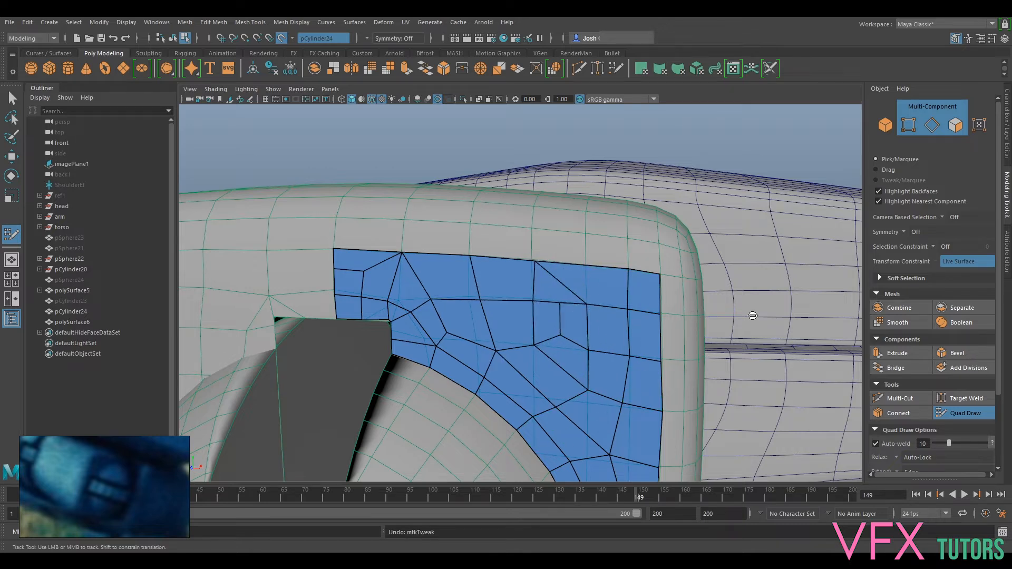
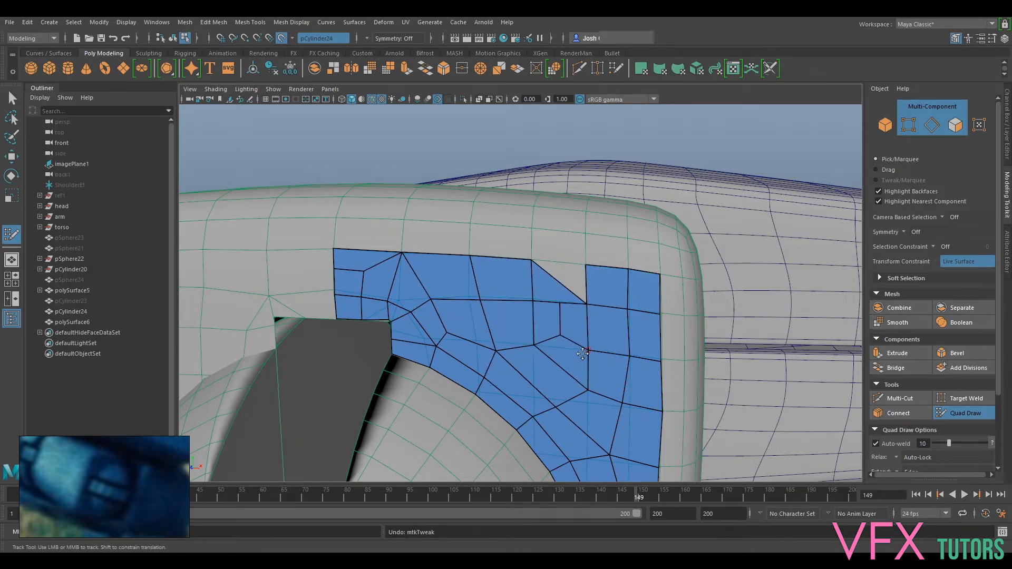
# - Delete the narrow quads around the top-row gap and replace them with two wider quads, one above the other
pyautogui.keyDown('ctrl'); pyautogui.keyDown('shift'); pyautogui.click(554, 288); pyautogui.keyUp('shift'); pyautogui.keyUp('ctrl')
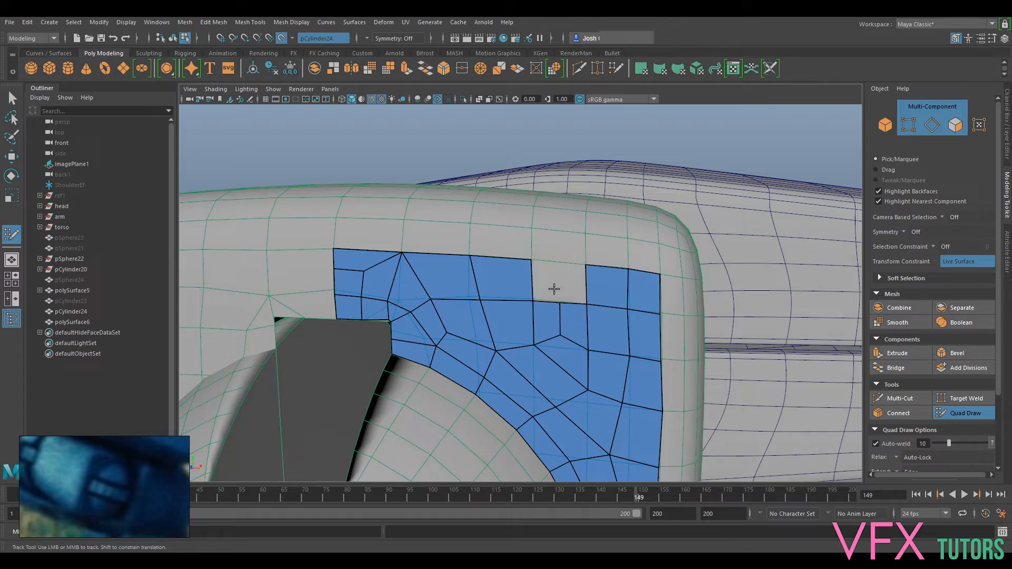
pyautogui.keyDown('ctrl'); pyautogui.keyDown('shift'); pyautogui.click(573, 318); pyautogui.keyUp('shift'); pyautogui.keyUp('ctrl')
pyautogui.keyDown('ctrl'); pyautogui.keyDown('shift'); pyautogui.click(546, 319); pyautogui.keyUp('shift'); pyautogui.keyUp('ctrl')
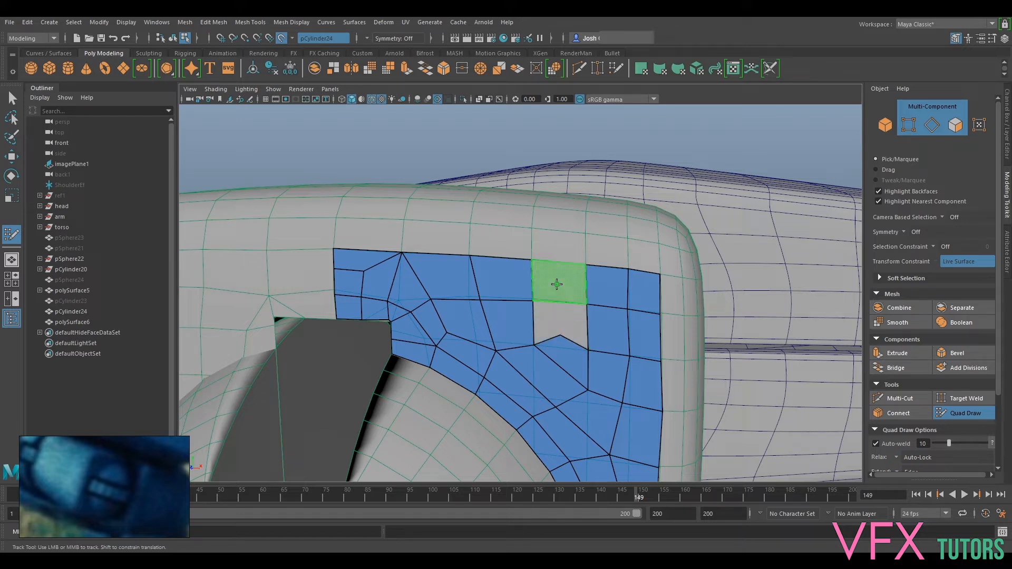
pyautogui.keyDown('shift'); pyautogui.click(556, 285); pyautogui.keyUp('shift')
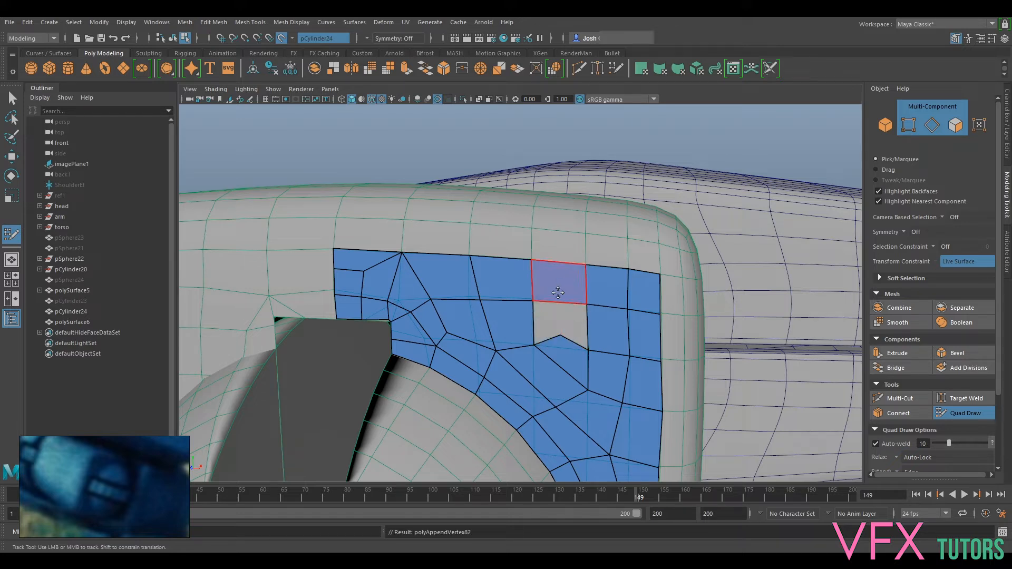
pyautogui.keyDown('ctrl'); pyautogui.keyDown('shift'); pyautogui.click(566, 354); pyautogui.keyUp('shift'); pyautogui.keyUp('ctrl')
pyautogui.keyDown('shift'); pyautogui.click(559, 329); pyautogui.keyUp('shift')
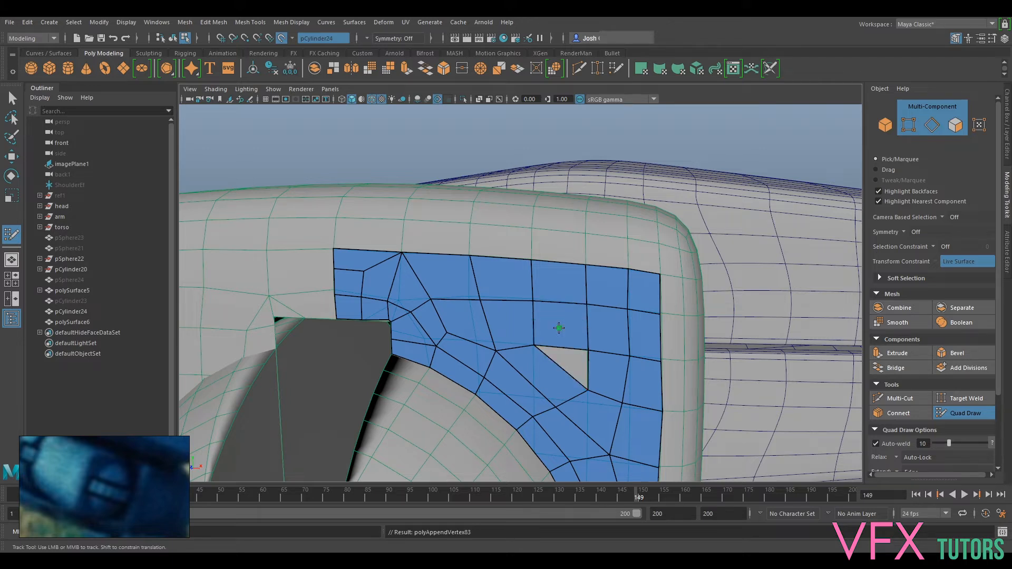
# - Delete two quads below the second row near the block's edge, shift the inner vertex inward, and fill in two new quads
pyautogui.keyDown('ctrl'); pyautogui.keyDown('shift'); pyautogui.click(600, 377); pyautogui.keyUp('shift'); pyautogui.keyUp('ctrl')
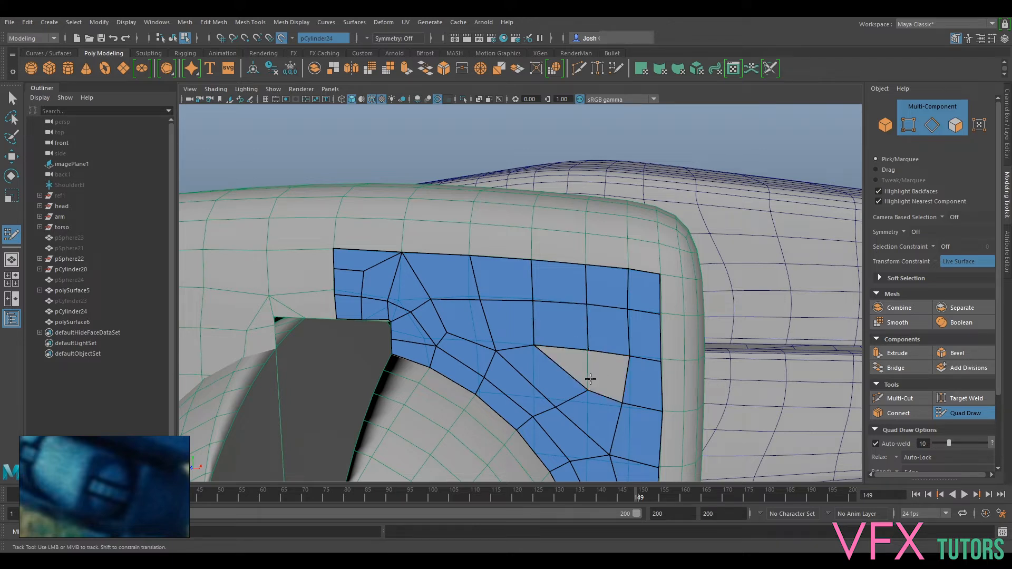
pyautogui.moveTo(586, 389); pyautogui.dragTo(574, 389)
pyautogui.press('shift')
pyautogui.keyDown('shift'); pyautogui.click(570, 366); pyautogui.keyUp('shift')
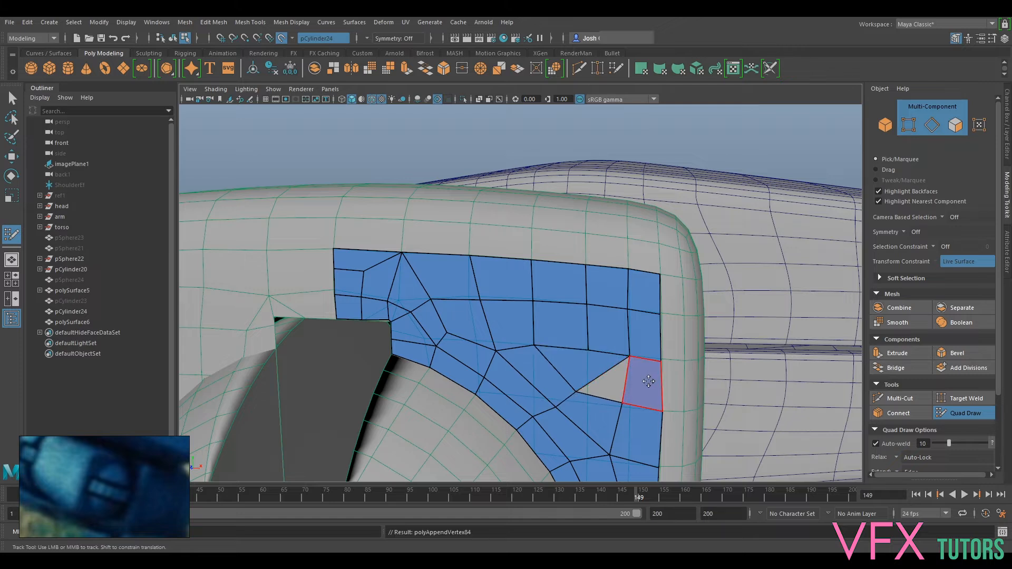
pyautogui.keyDown('ctrl'); pyautogui.keyDown('shift'); pyautogui.click(649, 381); pyautogui.keyUp('shift'); pyautogui.keyUp('ctrl')
pyautogui.press('shift')
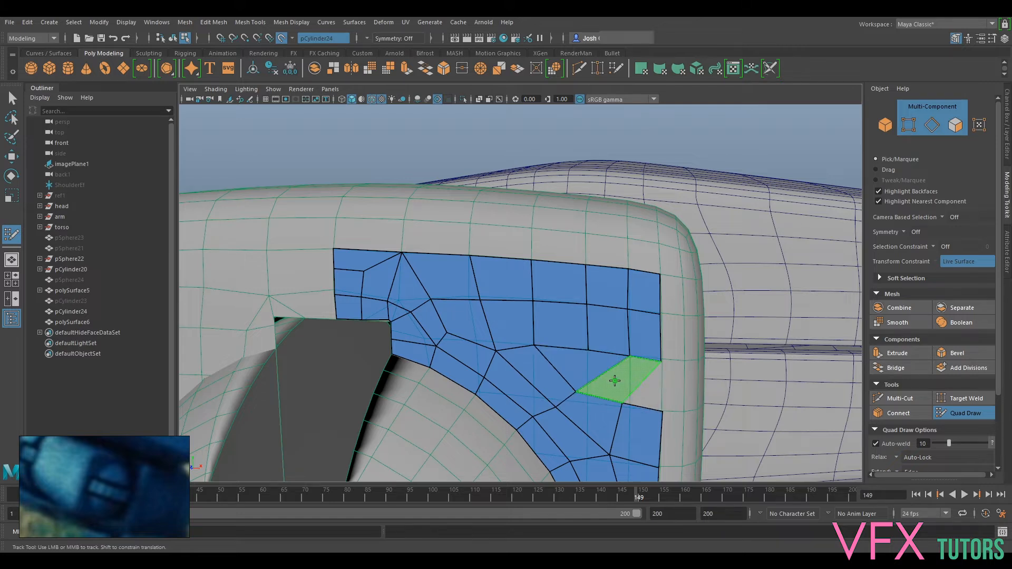
pyautogui.keyDown('shift'); pyautogui.click(615, 381); pyautogui.keyUp('shift')
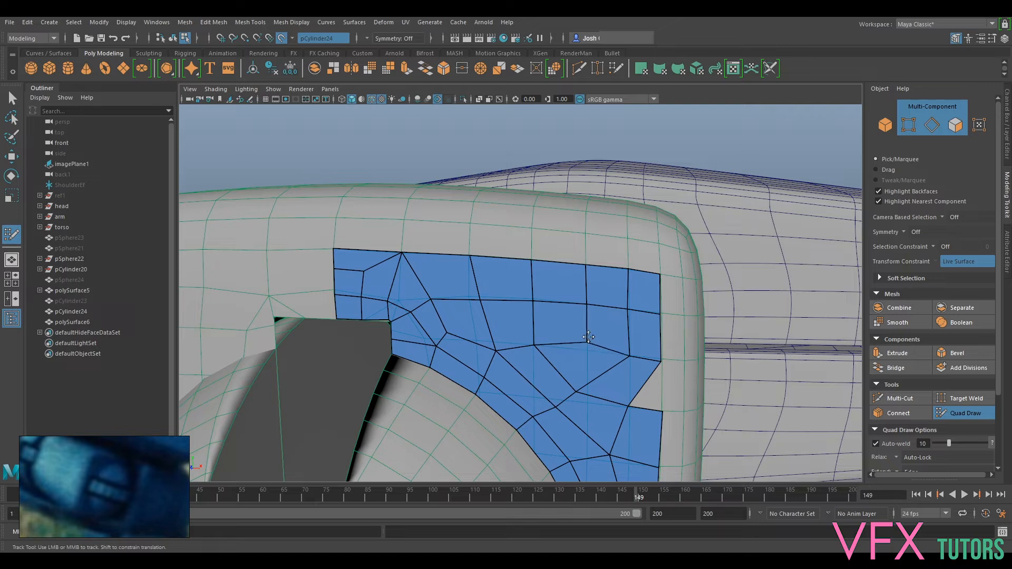
# - Extend the strip downward with a quad at the block's lower corner and add another quad at the bottom row's outer end
pyautogui.keyDown('alt'); pyautogui.moveTo(590, 332); pyautogui.dragTo(546, 271, button='middle'); pyautogui.keyUp('alt')
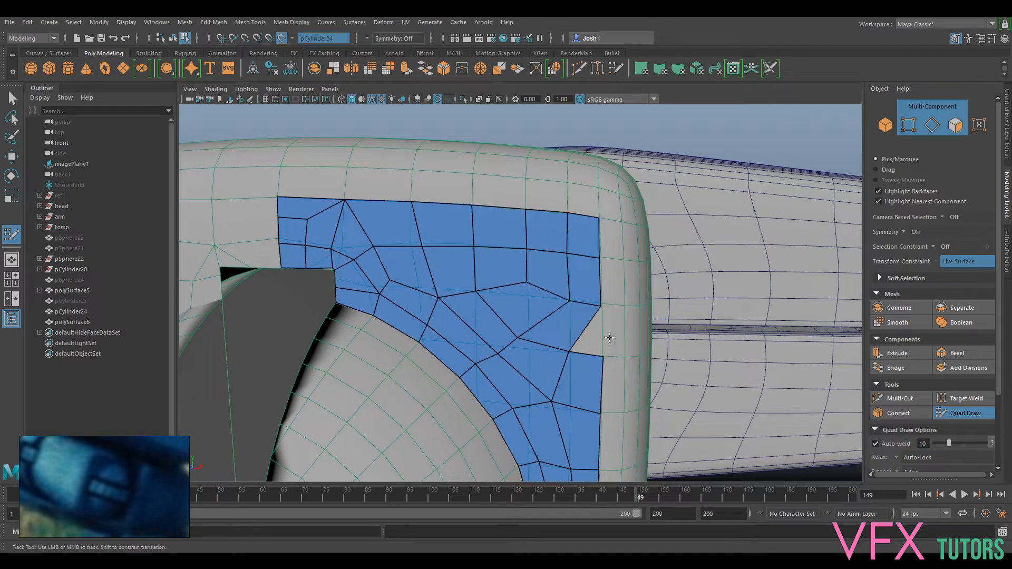
pyautogui.keyDown('alt'); pyautogui.moveTo(619, 353); pyautogui.dragTo(597, 308, button='middle'); pyautogui.keyUp('alt')
pyautogui.scroll(-4, 581, 297)
pyautogui.moveTo(621, 320)
pyautogui.keyDown('alt'); pyautogui.mouseDown()
pyautogui.moveTo(585, 331)
pyautogui.moveTo(623, 334)
pyautogui.moveTo(626, 323)
pyautogui.moveTo(563, 314)
pyautogui.moveTo(580, 293)
pyautogui.moveTo(527, 292)
pyautogui.moveTo(468, 244)
pyautogui.moveTo(538, 395)
pyautogui.moveTo(529, 323)
pyautogui.moveTo(488, 255)
pyautogui.moveTo(375, 204)
pyautogui.moveTo(542, 267)
pyautogui.moveTo(535, 324)
pyautogui.mouseUp(); pyautogui.keyUp('alt')
pyautogui.scroll(3, 562, 314)
pyautogui.scroll(-5, 551, 333)
pyautogui.keyDown('alt'); pyautogui.moveTo(586, 395); pyautogui.dragTo(602, 353); pyautogui.keyUp('alt')
pyautogui.keyDown('alt'); pyautogui.moveTo(593, 369); pyautogui.dragTo(579, 310, button='middle'); pyautogui.keyUp('alt')
pyautogui.keyDown('alt'); pyautogui.moveTo(560, 365); pyautogui.dragTo(565, 270, button='middle'); pyautogui.keyUp('alt')
pyautogui.scroll(8, 559, 279)
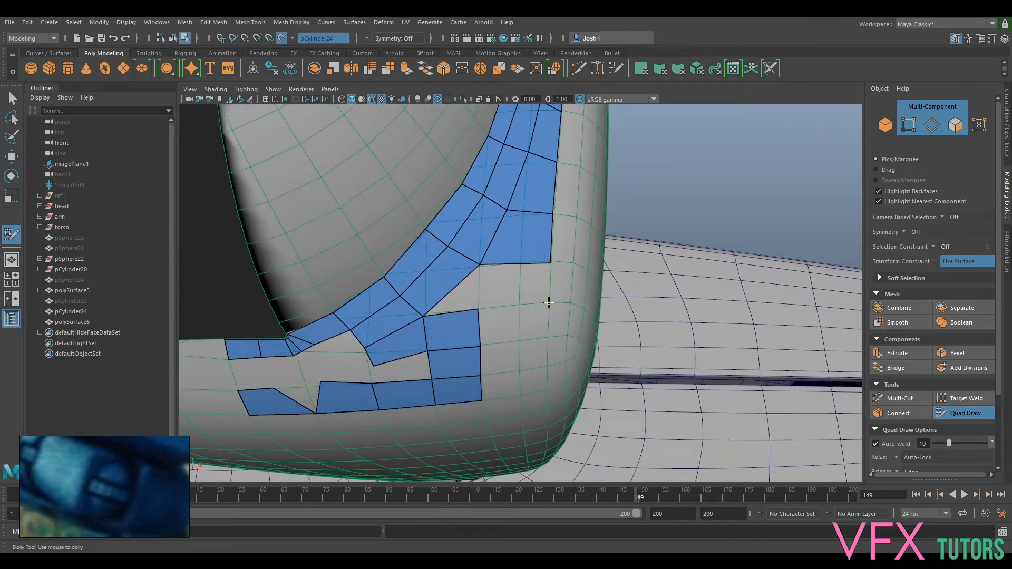
pyautogui.keyDown('shift'); pyautogui.click(506, 287); pyautogui.keyUp('shift')
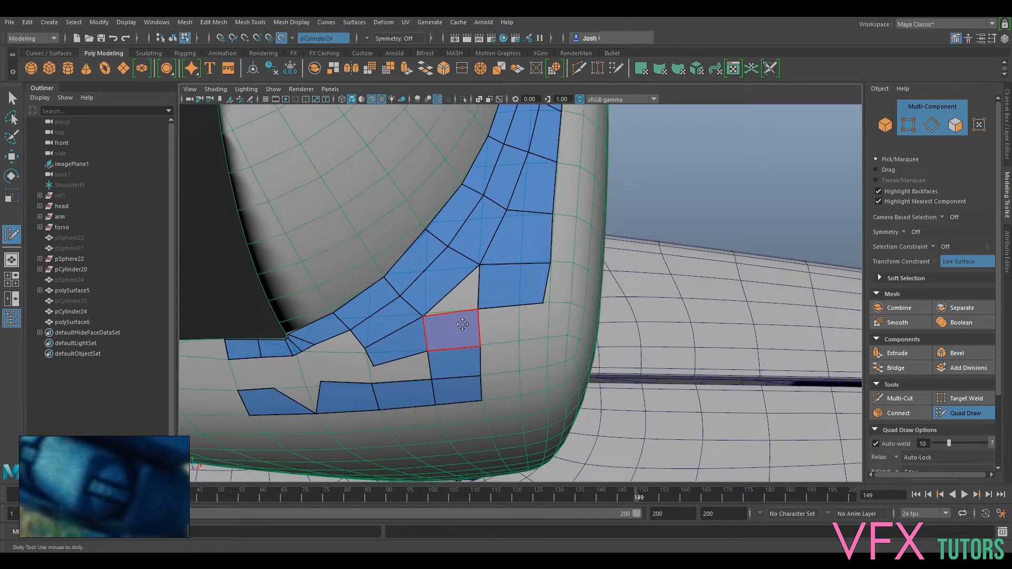
pyautogui.keyDown('alt'); pyautogui.moveTo(526, 352); pyautogui.dragTo(532, 378); pyautogui.keyUp('alt')
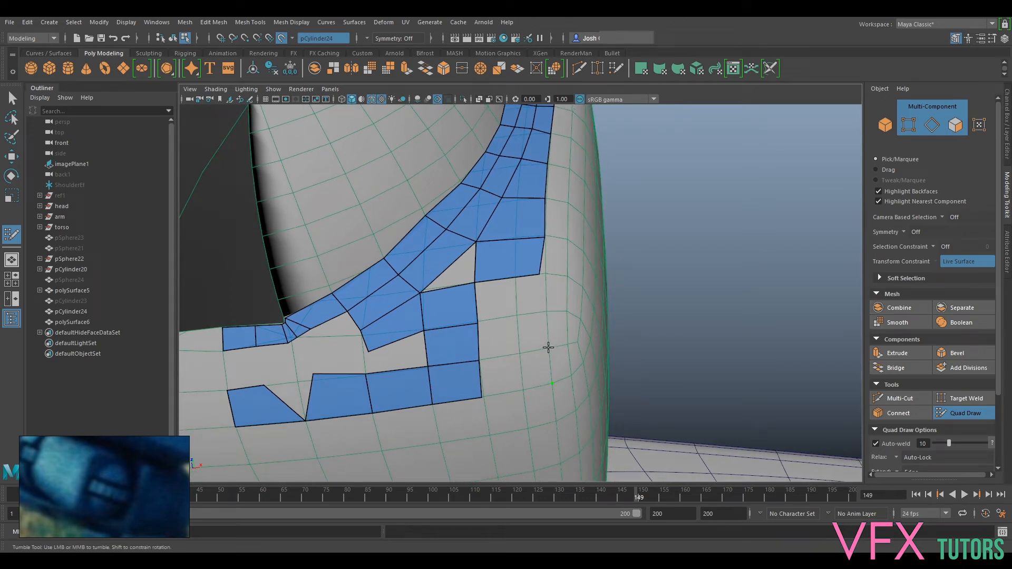
pyautogui.keyDown('shift'); pyautogui.click(511, 380); pyautogui.keyUp('shift')
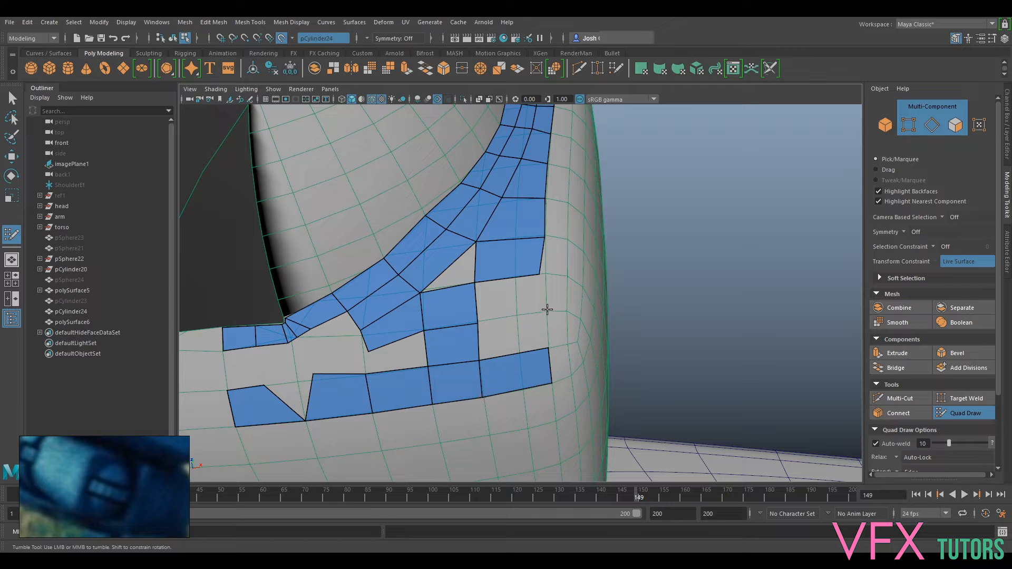
# - Fill the lower corner gap with two quads and align their outer vertices with the block's edge
pyautogui.keyDown('shift'); pyautogui.click(521, 300); pyautogui.keyUp('shift')
pyautogui.keyDown('shift'); pyautogui.click(515, 332); pyautogui.keyUp('shift')
pyautogui.moveTo(544, 274); pyautogui.dragTo(547, 238)
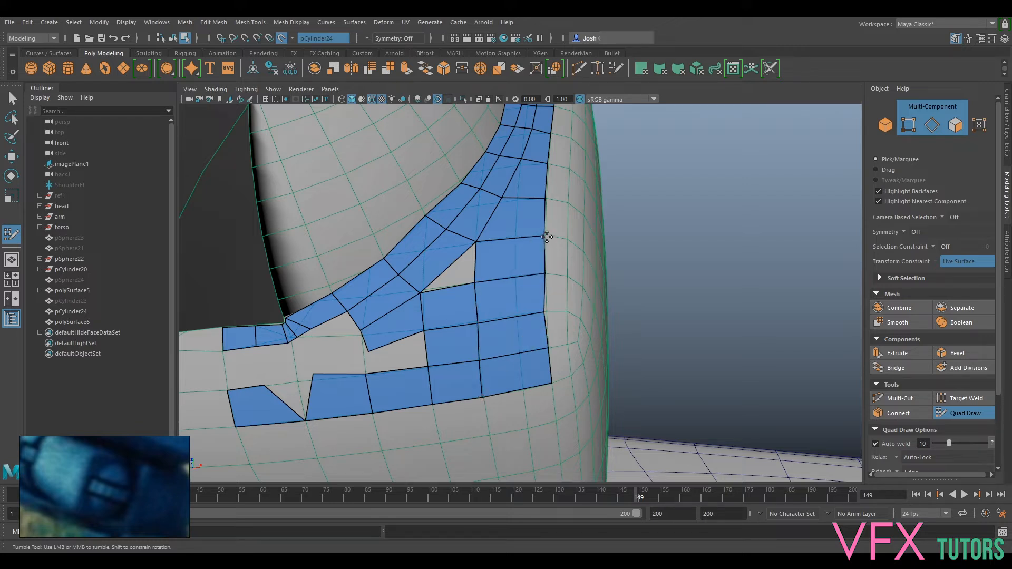
pyautogui.moveTo(544, 308)
pyautogui.mouseDown()
pyautogui.moveTo(517, 310)
pyautogui.moveTo(523, 320)
pyautogui.mouseUp()
# - Delete the band of quads separating the upper corner patch from the strip around the dome
pyautogui.scroll(-8, 589, 226)
pyautogui.moveTo(589, 226)
pyautogui.keyDown('alt'); pyautogui.mouseDown()
pyautogui.moveTo(599, 294)
pyautogui.moveTo(574, 217)
pyautogui.mouseUp(); pyautogui.keyUp('alt')
pyautogui.keyDown('alt'); pyautogui.moveTo(575, 217); pyautogui.dragTo(610, 319, button='middle'); pyautogui.keyUp('alt')
pyautogui.scroll(3, 609, 319)
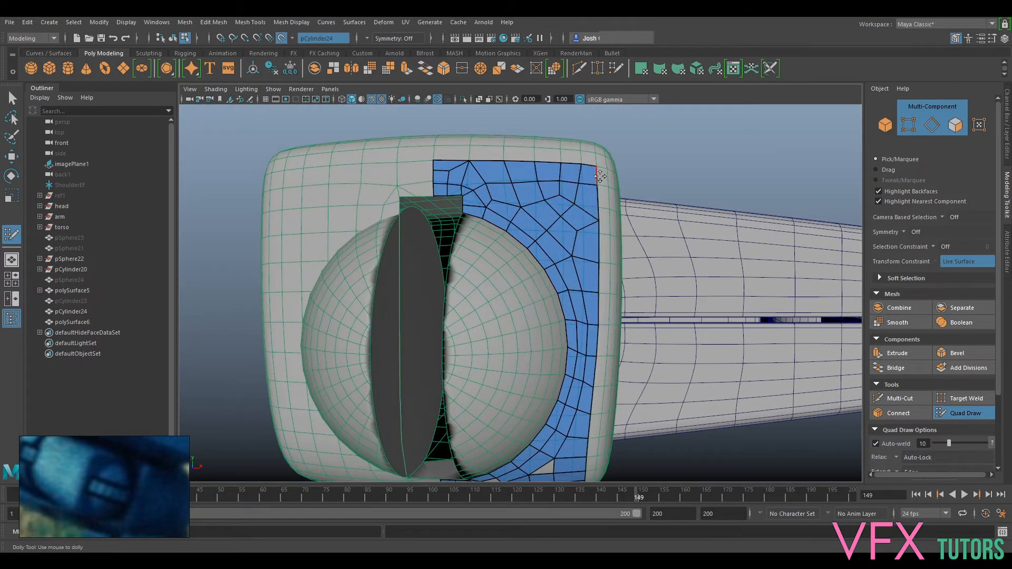
pyautogui.keyDown('alt'); pyautogui.moveTo(629, 185); pyautogui.dragTo(635, 236, button='middle'); pyautogui.keyUp('alt')
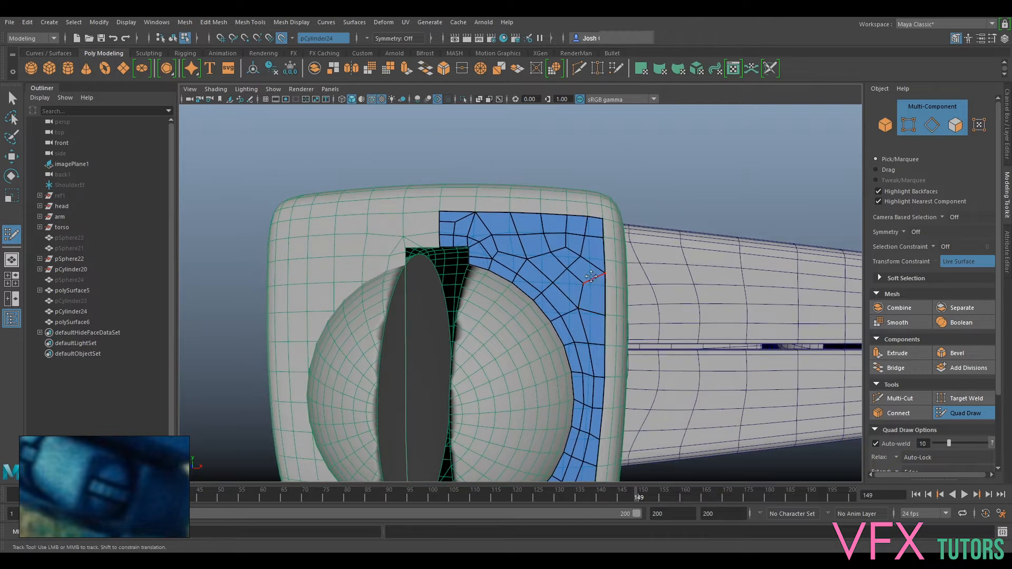
pyautogui.scroll(3, 607, 263)
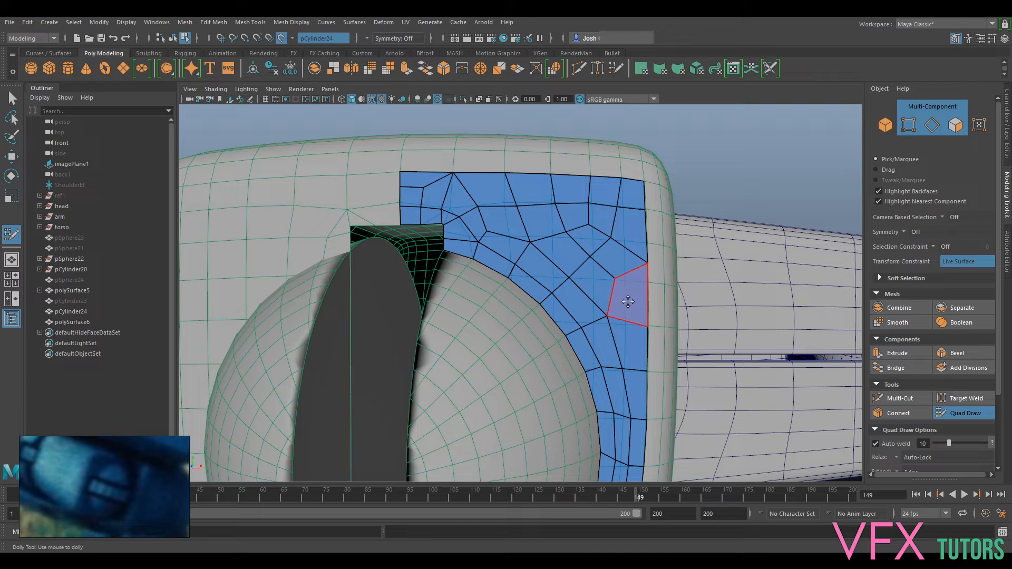
pyautogui.moveTo(627, 299)
pyautogui.keyDown('ctrl'); pyautogui.keyDown('shift'); pyautogui.mouseDown()
pyautogui.moveTo(543, 226)
pyautogui.moveTo(539, 182)
pyautogui.mouseUp(); pyautogui.keyUp('shift'); pyautogui.keyUp('ctrl')
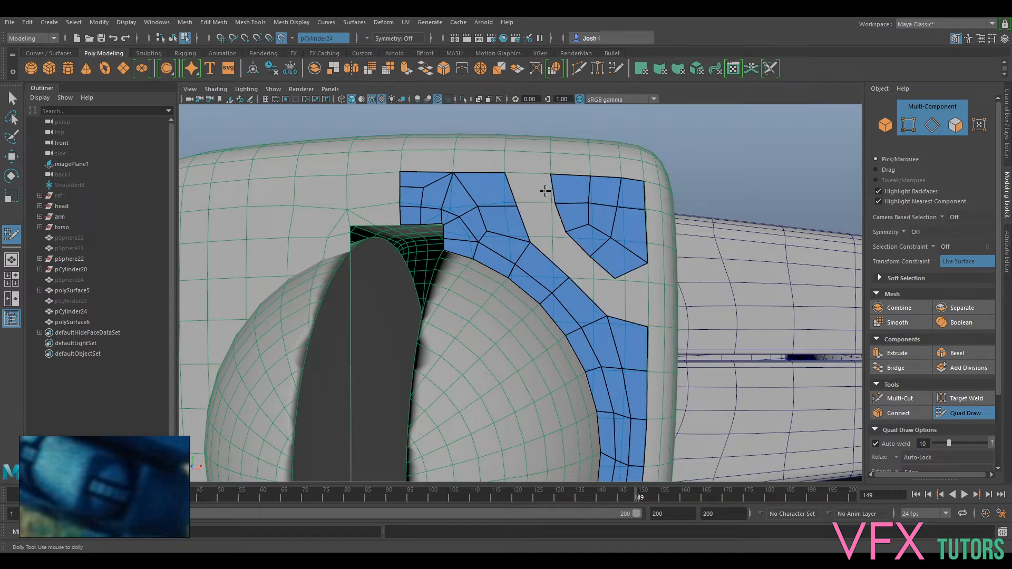
# - Delete all remaining quads of the isolated upper corner patch
pyautogui.keyDown('ctrl'); pyautogui.keyDown('shift'); pyautogui.click(600, 223); pyautogui.keyUp('shift'); pyautogui.keyUp('ctrl')
pyautogui.keyDown('ctrl'); pyautogui.keyDown('shift'); pyautogui.click(584, 231); pyautogui.keyUp('shift'); pyautogui.keyUp('ctrl')
pyautogui.keyDown('ctrl'); pyautogui.keyDown('shift'); pyautogui.click(584, 206); pyautogui.keyUp('shift'); pyautogui.keyUp('ctrl')
pyautogui.keyDown('ctrl'); pyautogui.keyDown('shift'); pyautogui.click(621, 246); pyautogui.keyUp('shift'); pyautogui.keyUp('ctrl')
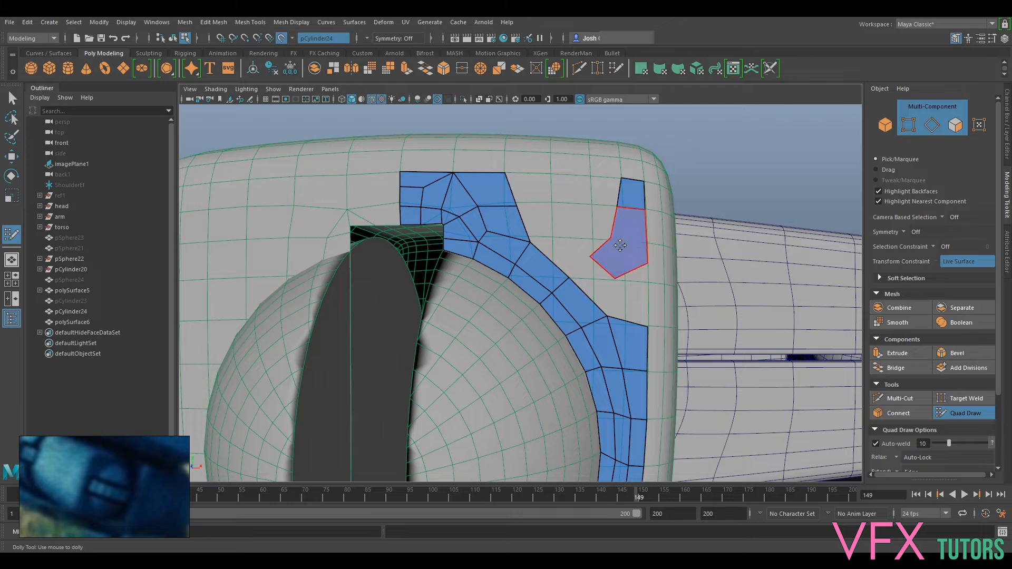
pyautogui.keyDown('ctrl'); pyautogui.keyDown('shift'); pyautogui.click(632, 194); pyautogui.keyUp('shift'); pyautogui.keyUp('ctrl')
pyautogui.keyDown('ctrl'); pyautogui.keyDown('shift'); pyautogui.click(620, 247); pyautogui.keyUp('shift'); pyautogui.keyUp('ctrl')
# - Delete the two outer quads of the patch above the slot and reposition the vertices along its open border
pyautogui.keyDown('alt'); pyautogui.moveTo(548, 187); pyautogui.dragTo(564, 253, button='middle'); pyautogui.keyUp('alt')
pyautogui.scroll(2, 564, 253)
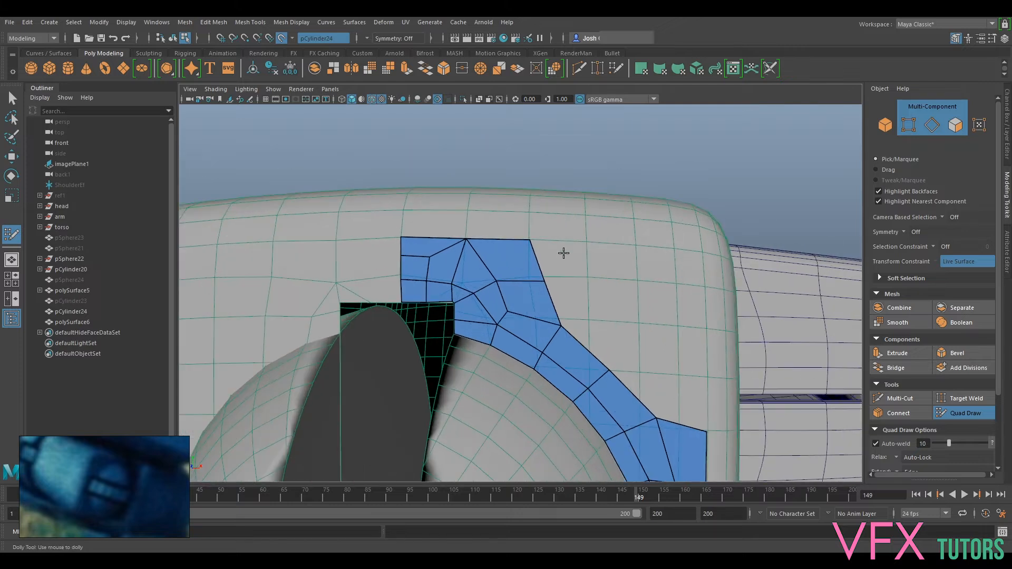
pyautogui.keyDown('ctrl'); pyautogui.keyDown('shift'); pyautogui.click(525, 299); pyautogui.keyUp('shift'); pyautogui.keyUp('ctrl')
pyautogui.keyDown('ctrl'); pyautogui.keyDown('shift'); pyautogui.click(518, 261); pyautogui.keyUp('shift'); pyautogui.keyUp('ctrl')
pyautogui.moveTo(518, 315)
pyautogui.mouseDown()
pyautogui.moveTo(528, 304)
pyautogui.moveTo(509, 308)
pyautogui.moveTo(506, 274)
pyautogui.mouseUp()
pyautogui.moveTo(470, 239); pyautogui.dragTo(469, 239)
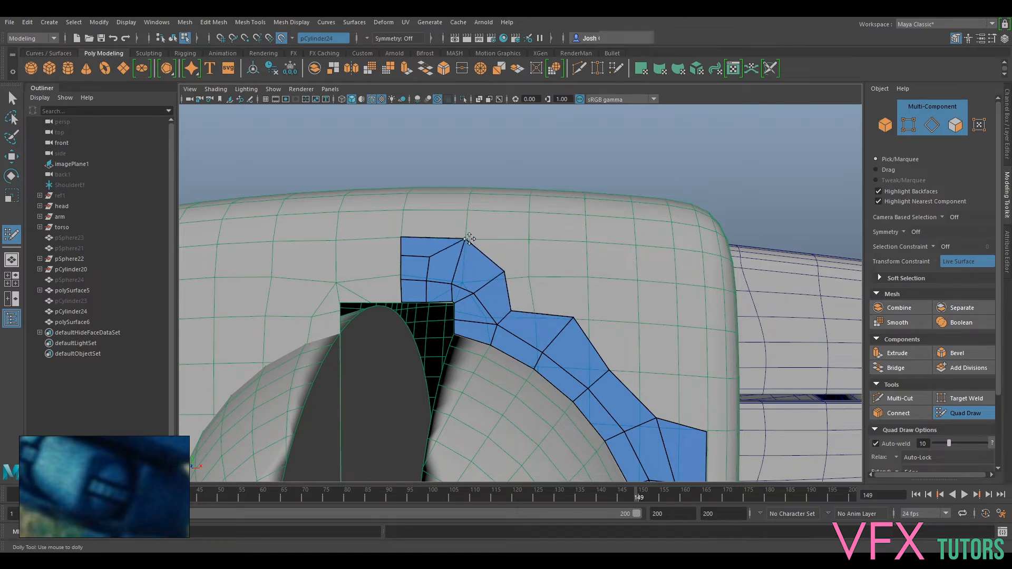
pyautogui.moveTo(507, 272); pyautogui.dragTo(502, 274)
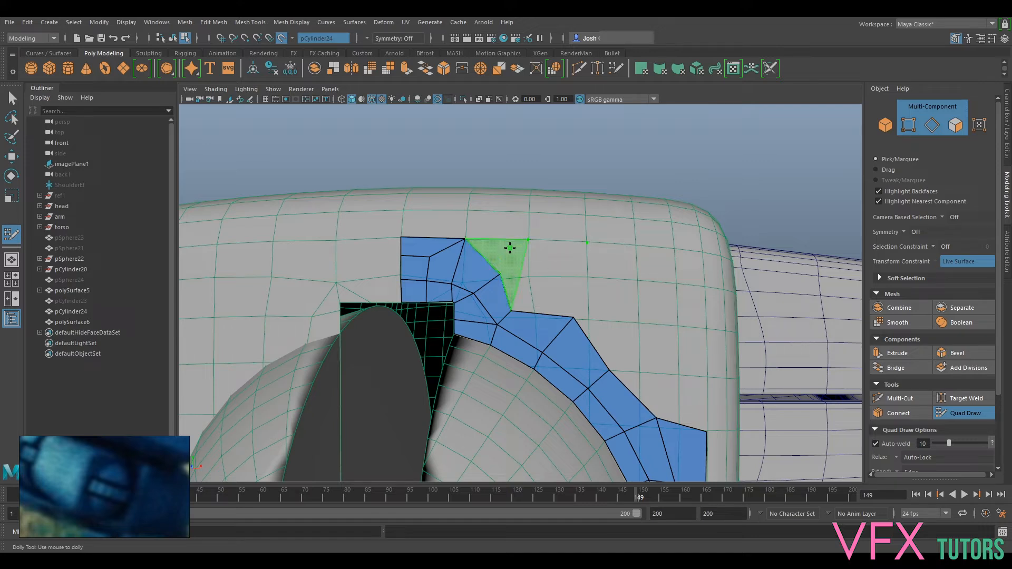
# - Add two top-row quads and one quad beneath them beside the slot patch, and adjust their shared vertices
pyautogui.keyDown('shift'); pyautogui.click(506, 250); pyautogui.keyUp('shift')
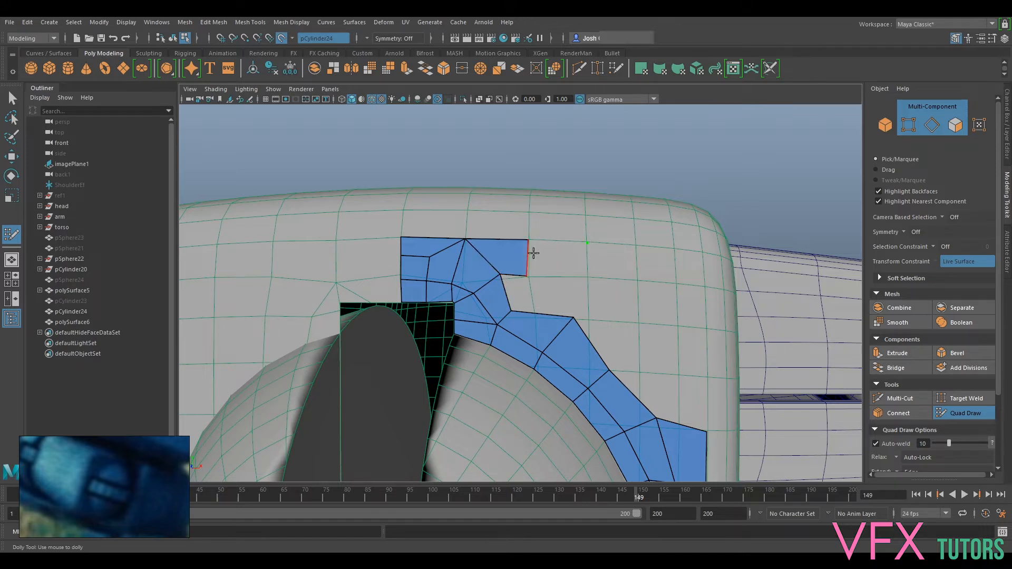
pyautogui.keyDown('shift'); pyautogui.click(562, 265); pyautogui.keyUp('shift')
pyautogui.keyDown('shift'); pyautogui.click(522, 292); pyautogui.keyUp('shift')
pyautogui.moveTo(524, 274)
pyautogui.mouseDown()
pyautogui.moveTo(537, 277)
pyautogui.moveTo(489, 275)
pyautogui.moveTo(477, 262)
pyautogui.mouseUp()
pyautogui.moveTo(573, 317); pyautogui.dragTo(573, 325)
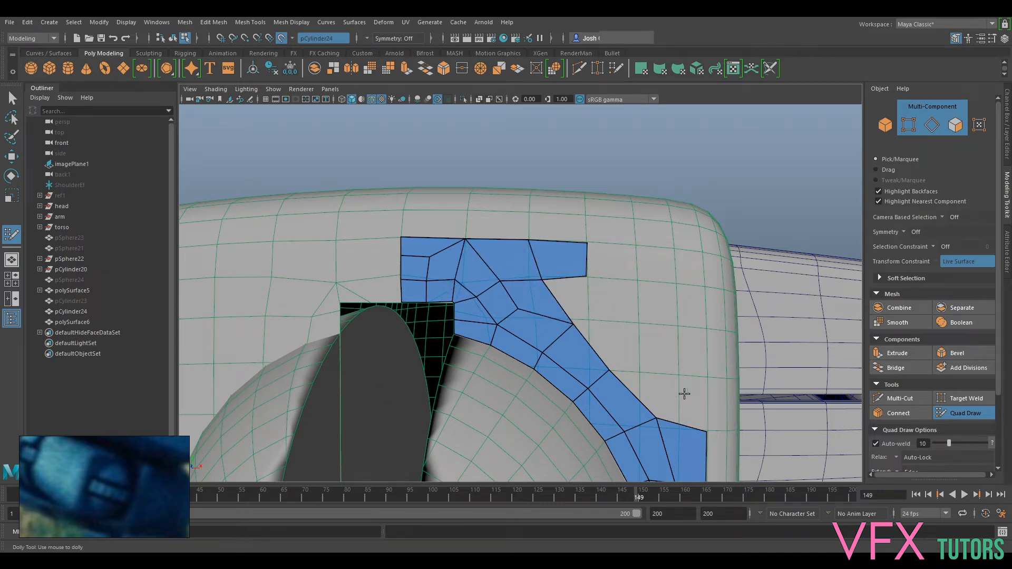
# - Add four quads along the strip's outer edge from the block's side up to the top row, and relax them
pyautogui.scroll(-3, 706, 389)
pyautogui.keyDown('alt'); pyautogui.moveTo(676, 332); pyautogui.dragTo(647, 281, button='middle'); pyautogui.keyUp('alt')
pyautogui.scroll(4, 647, 281)
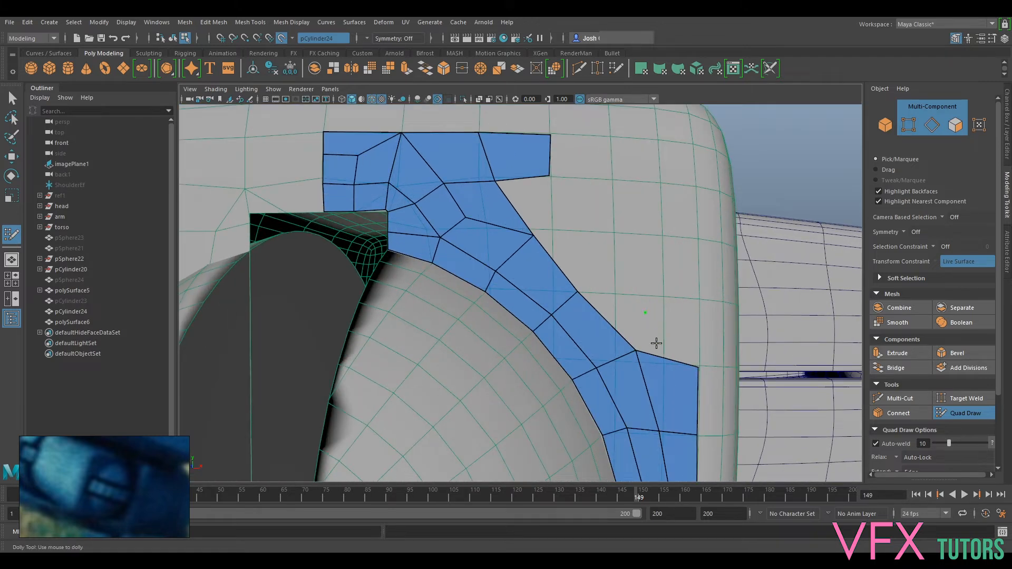
pyautogui.keyDown('shift'); pyautogui.click(670, 334); pyautogui.keyUp('shift')
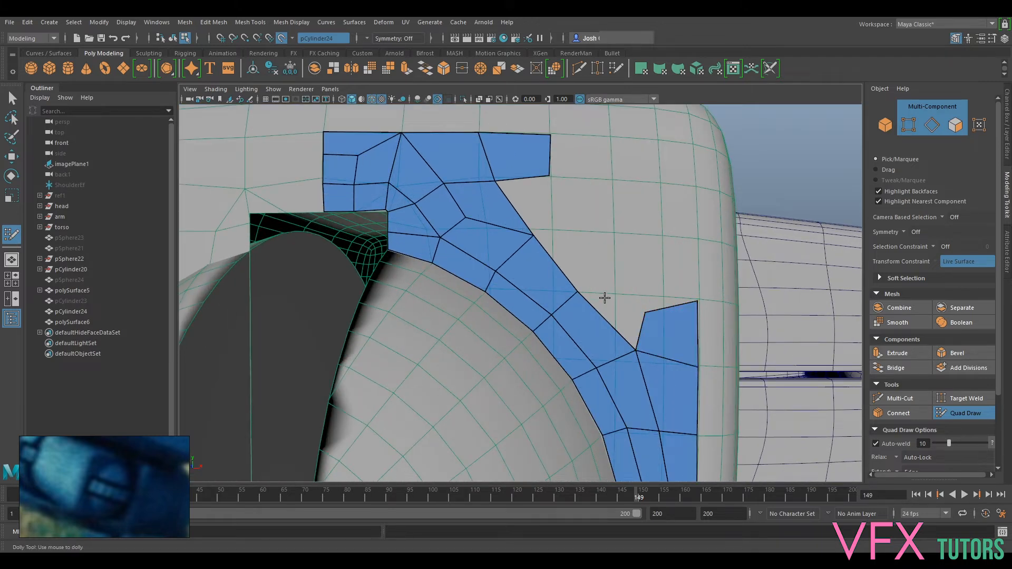
pyautogui.keyDown('shift'); pyautogui.click(610, 304); pyautogui.keyUp('shift')
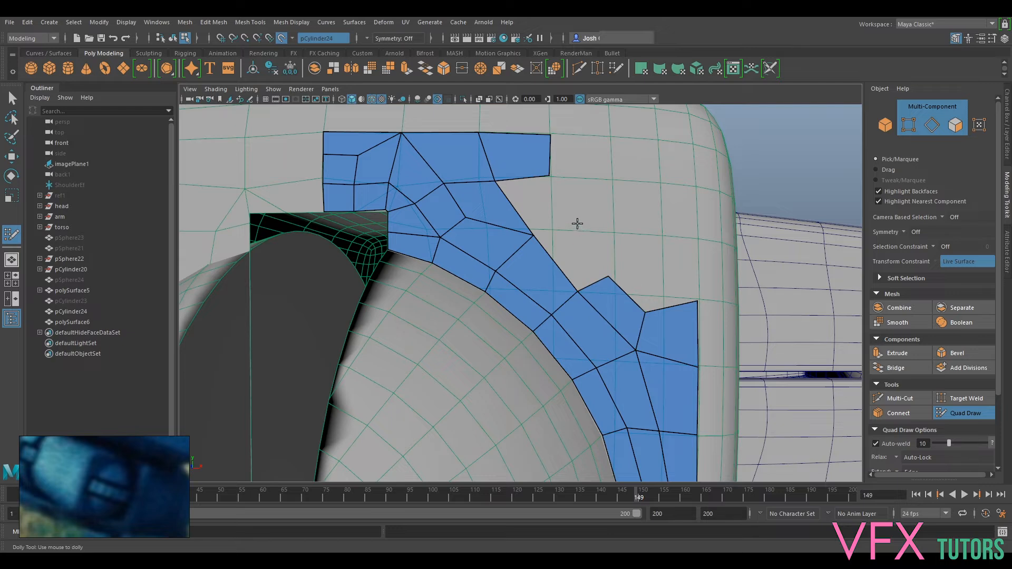
pyautogui.keyDown('shift'); pyautogui.click(572, 228); pyautogui.keyUp('shift')
pyautogui.keyDown('shift'); pyautogui.click(536, 203); pyautogui.keyUp('shift')
pyautogui.keyDown('shift'); pyautogui.moveTo(484, 205); pyautogui.dragTo(656, 379); pyautogui.keyUp('shift')
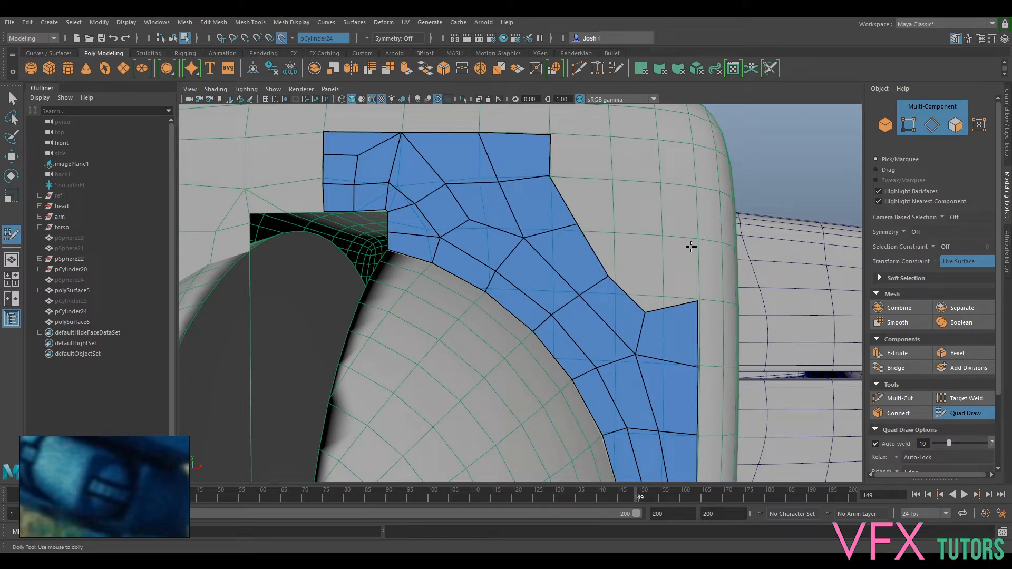
# - Place three points up the block's outer edge and fill three quads between them and the strip
pyautogui.click(697, 235)
pyautogui.keyDown('shift'); pyautogui.click(667, 272); pyautogui.keyUp('shift')
pyautogui.click(696, 184)
pyautogui.keyDown('shift'); pyautogui.click(623, 238); pyautogui.keyUp('shift')
pyautogui.click(693, 143)
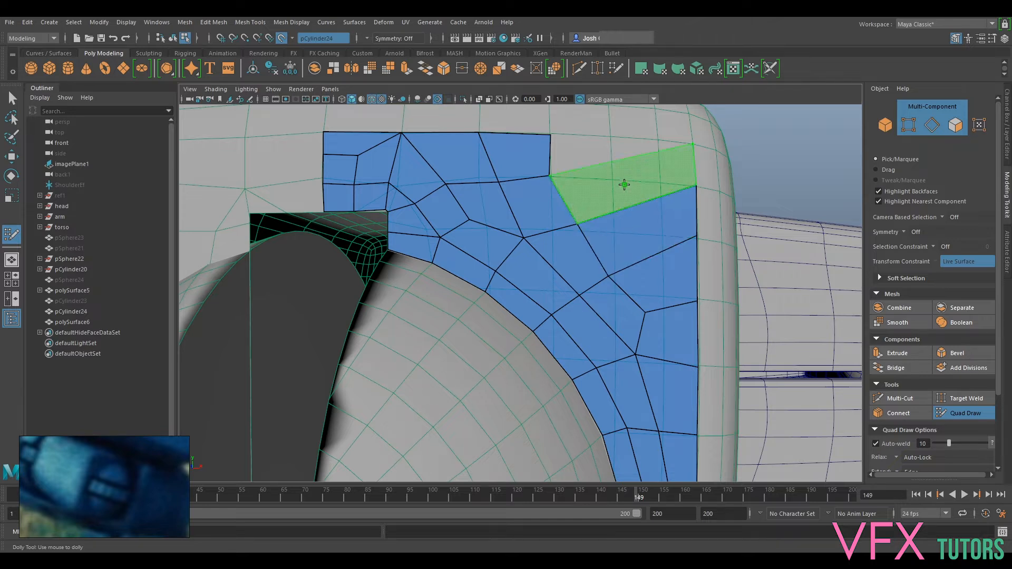
pyautogui.keyDown('shift'); pyautogui.click(625, 185); pyautogui.keyUp('shift')
# - Close the remaining gap along the top edge with a quad and pull its inner vertex toward the block's corner
pyautogui.scroll(-5, 625, 196)
pyautogui.keyDown('alt'); pyautogui.moveTo(614, 260); pyautogui.dragTo(609, 324, button='middle'); pyautogui.keyUp('alt')
pyautogui.scroll(2, 608, 324)
pyautogui.keyDown('shift'); pyautogui.click(609, 325); pyautogui.keyUp('shift')
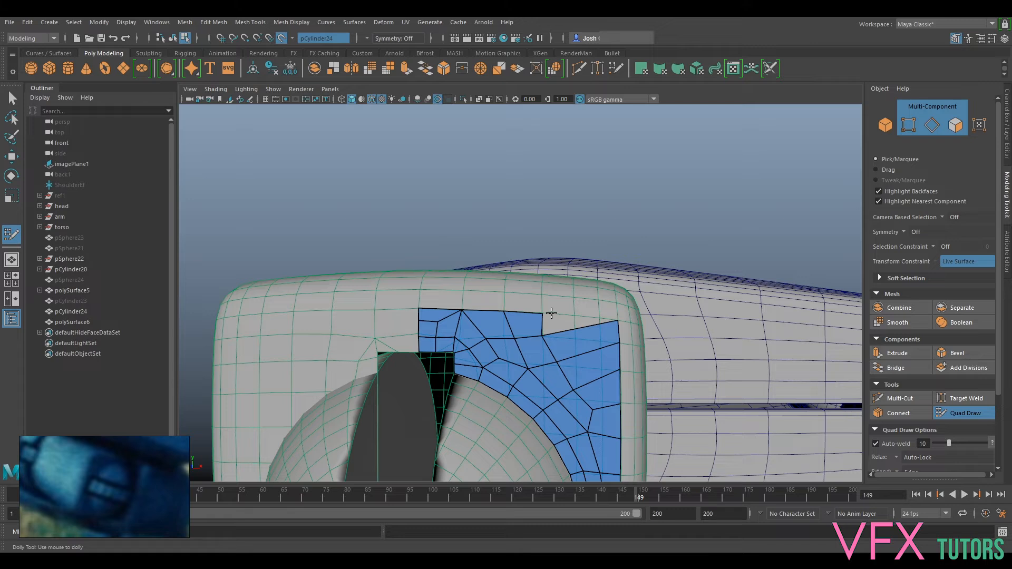
pyautogui.keyDown('shift'); pyautogui.click(574, 314); pyautogui.keyUp('shift')
pyautogui.moveTo(543, 336)
pyautogui.mouseDown()
pyautogui.moveTo(563, 340)
pyautogui.moveTo(563, 360)
pyautogui.mouseUp()
pyautogui.scroll(3, 576, 332)
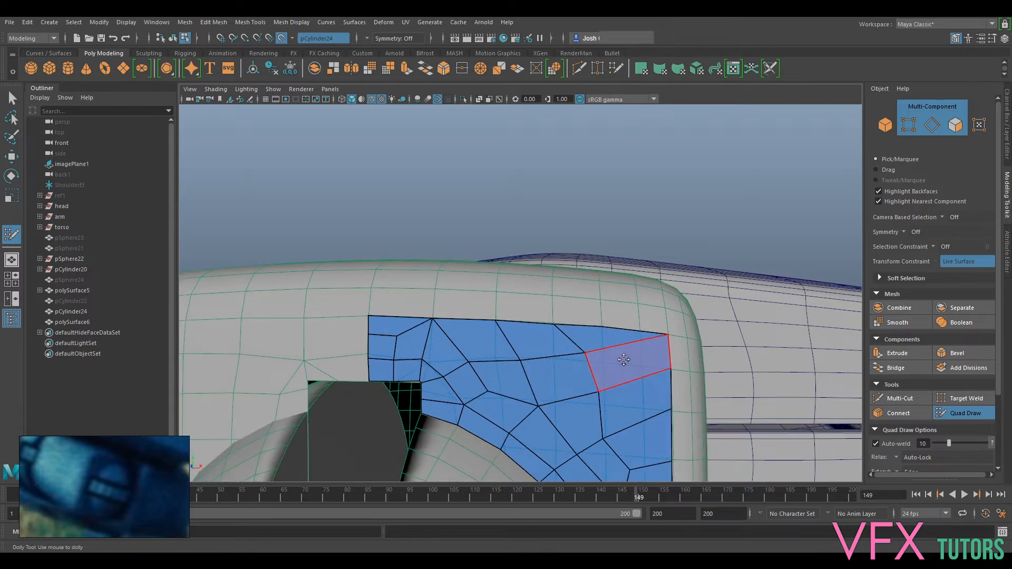
# - Delete the uneven quads in the patch's upper outer corner and reposition the vertices along the exposed edge and inside it
pyautogui.keyDown('ctrl'); pyautogui.keyDown('shift'); pyautogui.click(622, 360); pyautogui.keyUp('shift'); pyautogui.keyUp('ctrl')
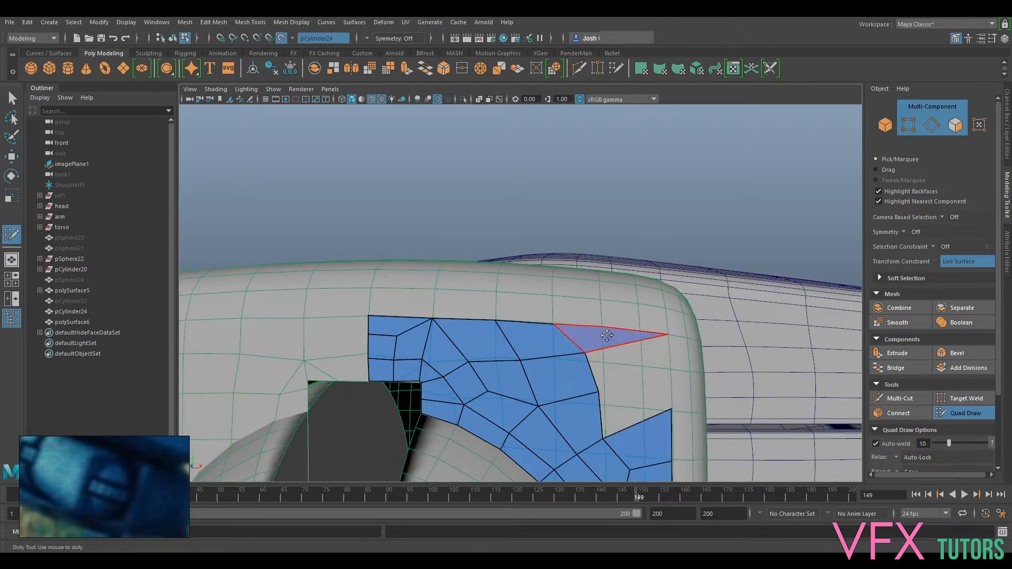
pyautogui.keyDown('ctrl'); pyautogui.keyDown('shift'); pyautogui.click(606, 342); pyautogui.keyUp('shift'); pyautogui.keyUp('ctrl')
pyautogui.keyDown('ctrl'); pyautogui.keyDown('shift'); pyautogui.click(647, 439); pyautogui.keyUp('shift'); pyautogui.keyUp('ctrl')
pyautogui.moveTo(585, 353); pyautogui.dragTo(511, 359)
pyautogui.moveTo(533, 410); pyautogui.dragTo(519, 406)
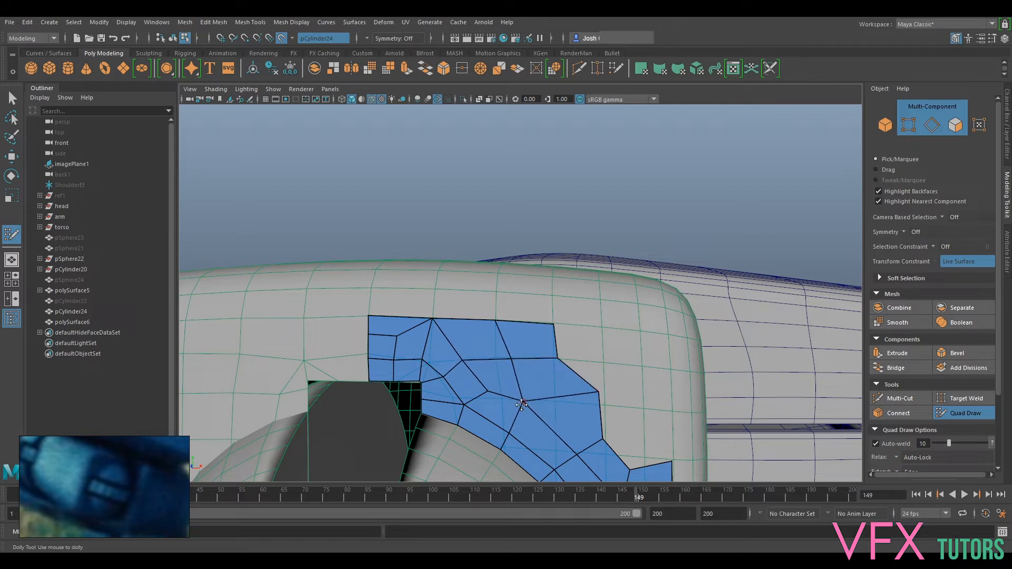
pyautogui.moveTo(599, 393); pyautogui.dragTo(573, 401)
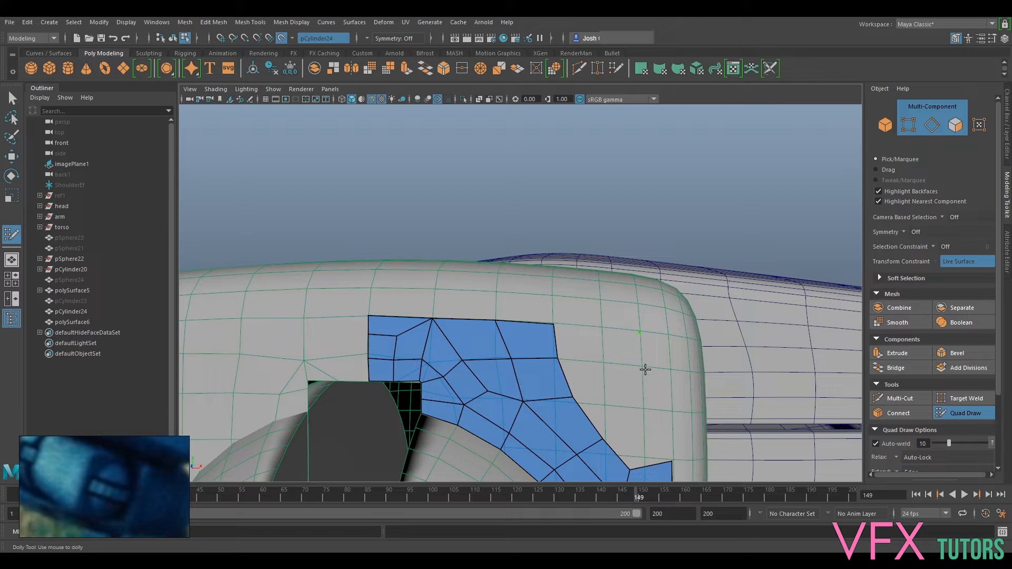
# - Rebuild the upper corner with three quads beside the exposed edge and nudge their outer vertices into line
pyautogui.keyDown('shift'); pyautogui.click(617, 351); pyautogui.keyUp('shift')
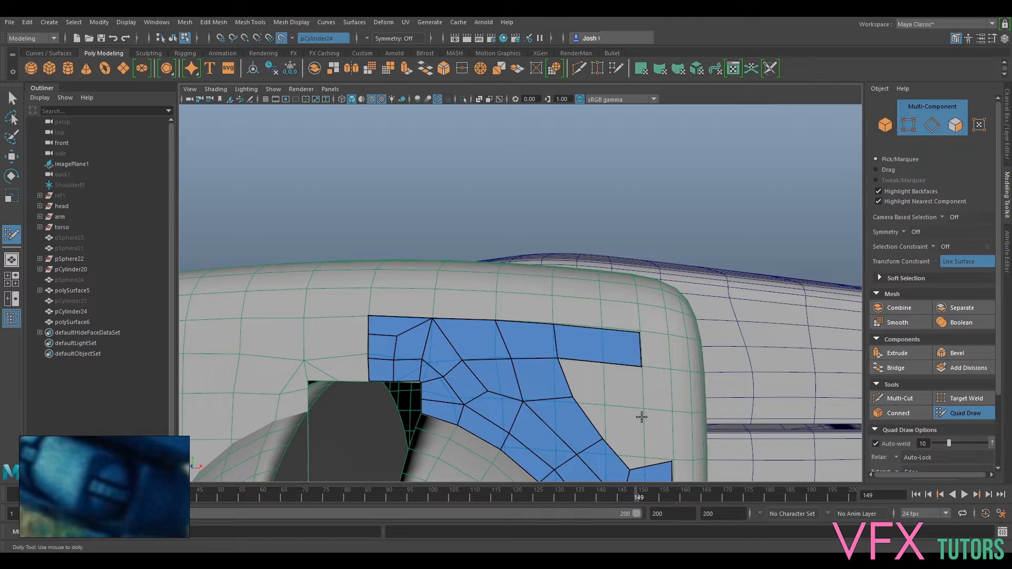
pyautogui.keyDown('shift'); pyautogui.click(604, 377); pyautogui.keyUp('shift')
pyautogui.moveTo(653, 443)
pyautogui.keyDown('alt'); pyautogui.mouseDown(button='middle')
pyautogui.moveTo(653, 402)
pyautogui.moveTo(593, 317)
pyautogui.mouseUp(button='middle'); pyautogui.keyUp('alt')
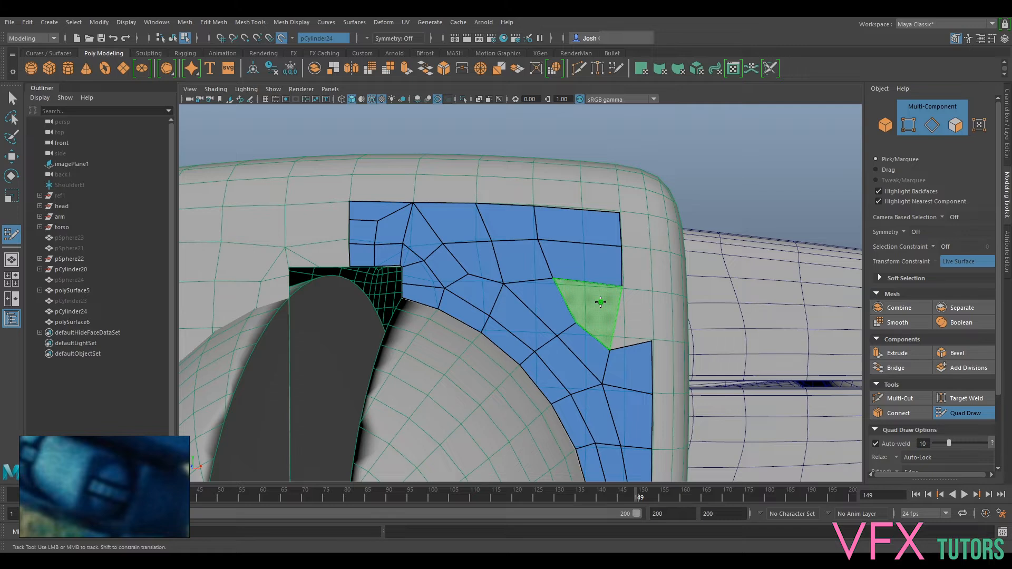
pyautogui.keyDown('shift'); pyautogui.click(601, 302); pyautogui.keyUp('shift')
pyautogui.moveTo(652, 341); pyautogui.dragTo(654, 342)
pyautogui.moveTo(621, 289); pyautogui.dragTo(625, 290)
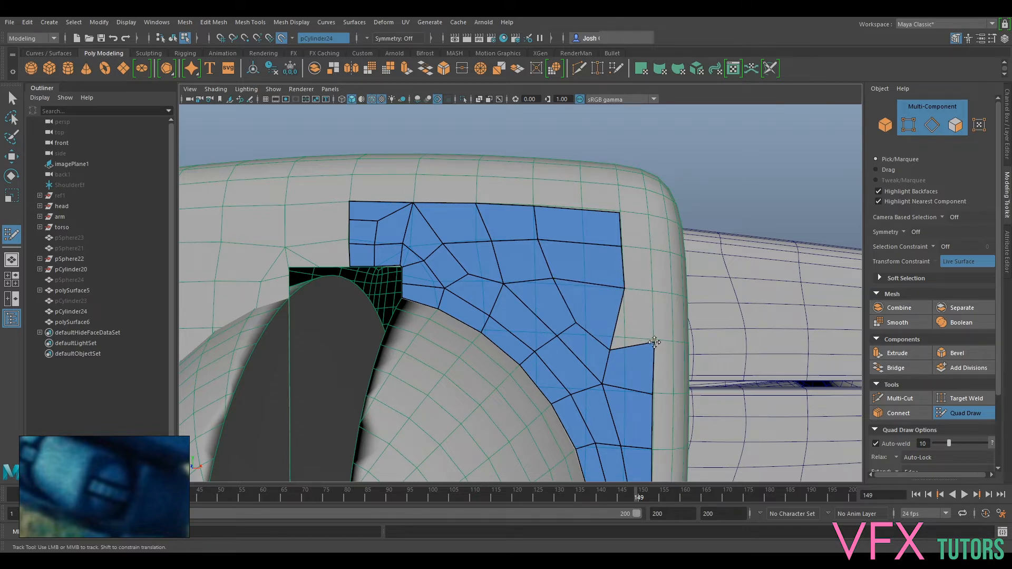
# - Fill three quads down the upper corner's outer edge and pull their shared inner vertex inward
pyautogui.keyDown('shift'); pyautogui.click(635, 228); pyautogui.keyUp('shift')
pyautogui.keyDown('shift'); pyautogui.click(637, 266); pyautogui.keyUp('shift')
pyautogui.keyDown('shift'); pyautogui.click(639, 313); pyautogui.keyUp('shift')
pyautogui.moveTo(624, 289); pyautogui.dragTo(610, 285)
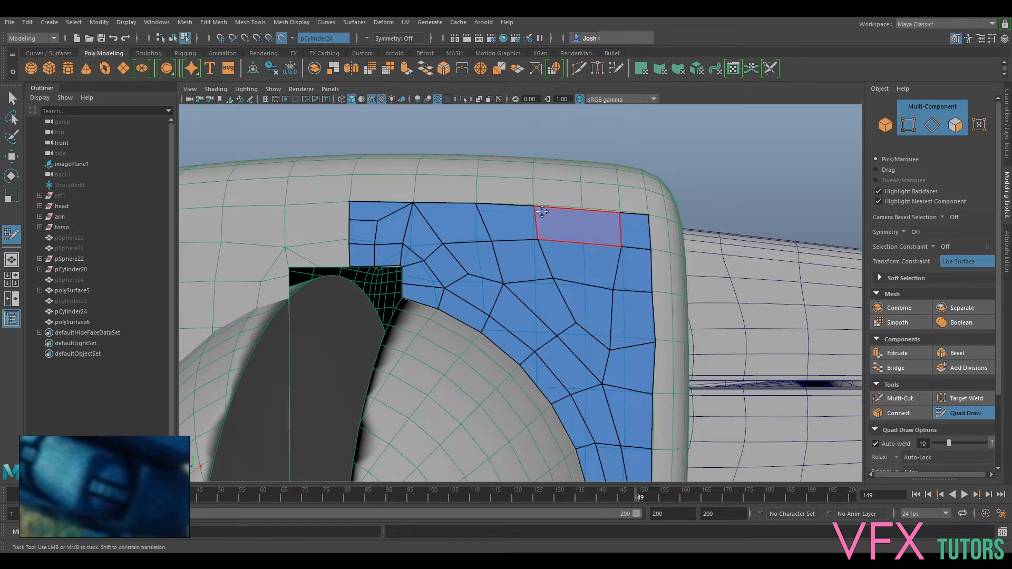
# - Even out the upper corner by shifting its top-row and inner vertices and relaxing the surrounding quads
pyautogui.moveTo(536, 208); pyautogui.dragTo(557, 208)
pyautogui.moveTo(539, 242); pyautogui.dragTo(561, 245)
pyautogui.moveTo(555, 280); pyautogui.dragTo(573, 286)
pyautogui.moveTo(631, 269)
pyautogui.keyDown('shift'); pyautogui.mouseDown()
pyautogui.moveTo(599, 334)
pyautogui.moveTo(572, 293)
pyautogui.moveTo(624, 330)
pyautogui.moveTo(622, 272)
pyautogui.moveTo(509, 241)
pyautogui.moveTo(497, 200)
pyautogui.mouseUp(); pyautogui.keyUp('shift')
pyautogui.moveTo(414, 204); pyautogui.dragTo(417, 204)
pyautogui.moveTo(620, 213)
pyautogui.mouseDown()
pyautogui.moveTo(580, 233)
pyautogui.moveTo(500, 205)
pyautogui.mouseUp()
pyautogui.moveTo(585, 287)
pyautogui.keyDown('shift'); pyautogui.mouseDown()
pyautogui.moveTo(622, 358)
pyautogui.moveTo(540, 293)
pyautogui.mouseUp(); pyautogui.keyUp('shift')
pyautogui.moveTo(657, 344); pyautogui.dragTo(654, 343)
# - Delete the uneven quads between the curved strip and the outer rows in the patch's lower corner
pyautogui.scroll(-6, 656, 341)
pyautogui.keyDown('alt'); pyautogui.moveTo(683, 316); pyautogui.dragTo(684, 278, button='middle'); pyautogui.keyUp('alt')
pyautogui.scroll(6, 684, 278)
pyautogui.keyDown('alt'); pyautogui.moveTo(607, 443); pyautogui.dragTo(602, 393); pyautogui.keyUp('alt')
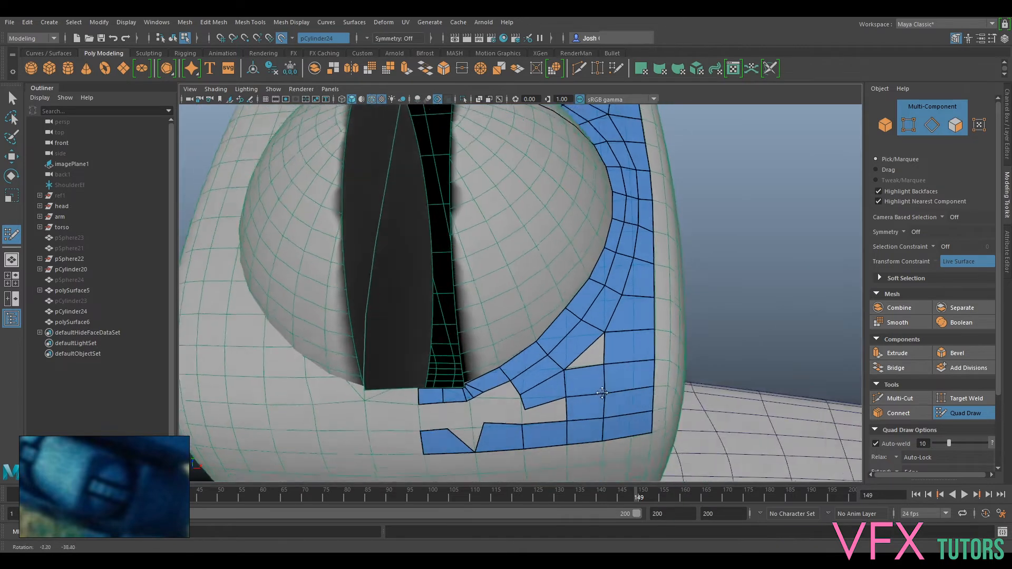
pyautogui.keyDown('alt'); pyautogui.moveTo(602, 393); pyautogui.dragTo(587, 328, button='middle'); pyautogui.keyUp('alt')
pyautogui.keyDown('ctrl'); pyautogui.keyDown('shift'); pyautogui.click(588, 328); pyautogui.keyUp('shift'); pyautogui.keyUp('ctrl')
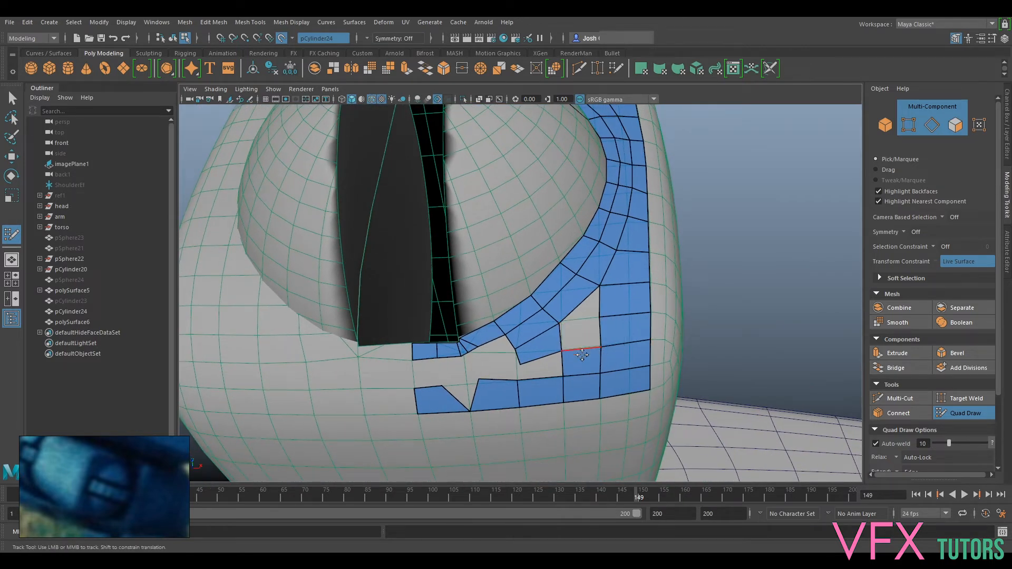
pyautogui.keyDown('ctrl'); pyautogui.keyDown('shift'); pyautogui.click(582, 364); pyautogui.keyUp('shift'); pyautogui.keyUp('ctrl')
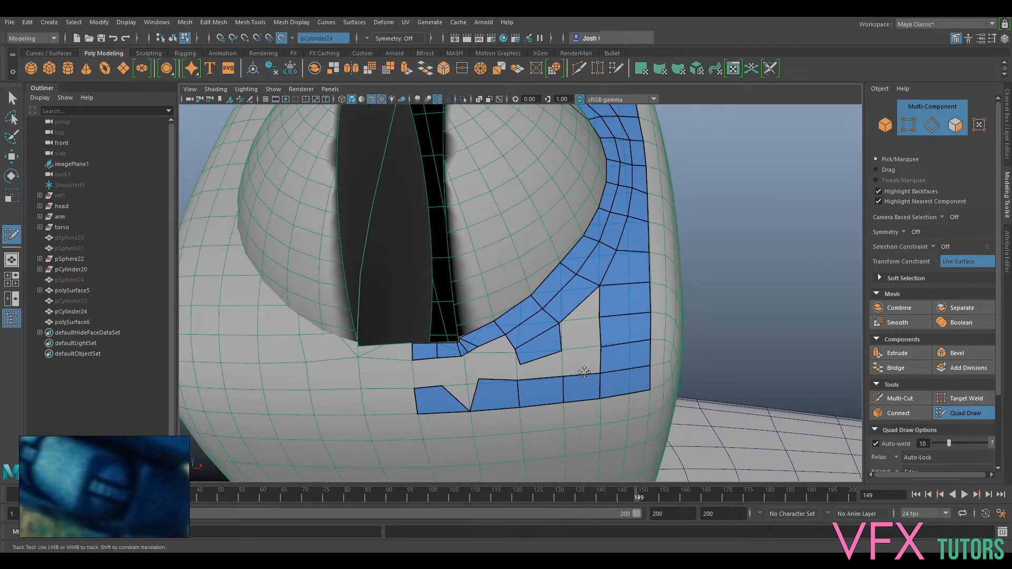
pyautogui.keyDown('ctrl'); pyautogui.keyDown('shift'); pyautogui.click(551, 344); pyautogui.keyUp('shift'); pyautogui.keyUp('ctrl')
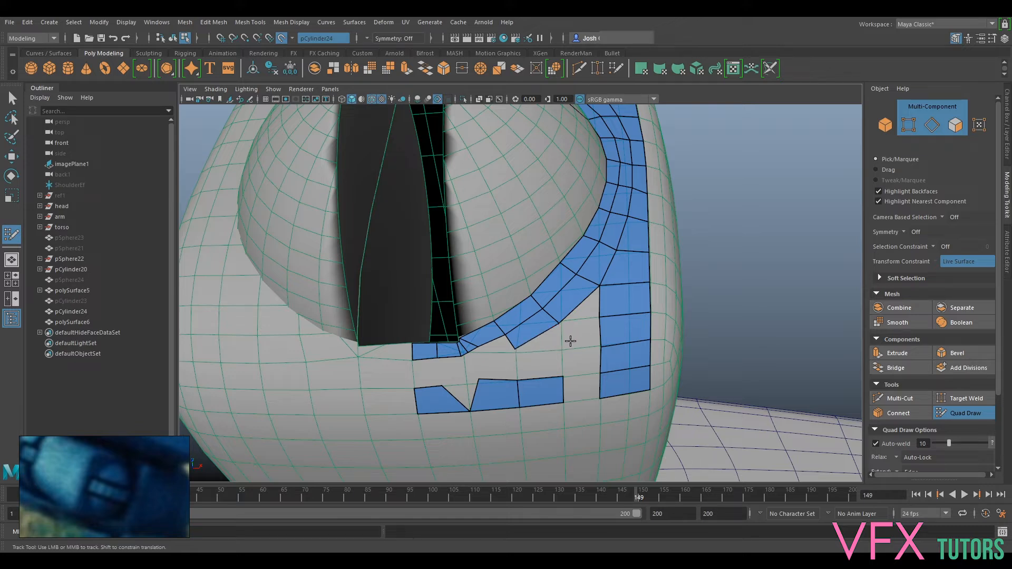
pyautogui.keyDown('shift'); pyautogui.click(584, 317); pyautogui.keyUp('shift')
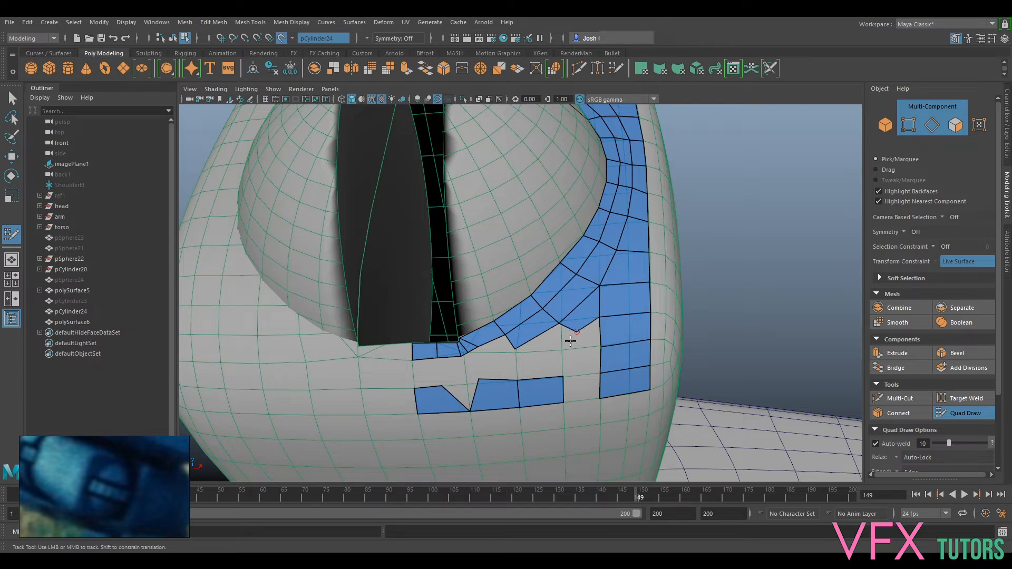
pyautogui.keyDown('shift'); pyautogui.click(586, 339); pyautogui.keyUp('shift')
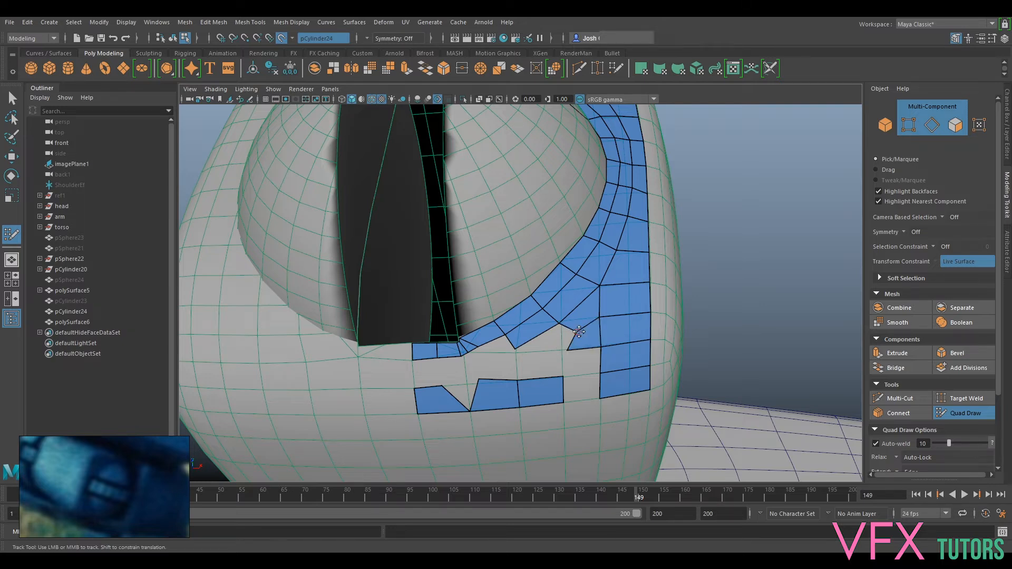
pyautogui.keyDown('ctrl'); pyautogui.keyDown('shift'); pyautogui.click(592, 339); pyautogui.keyUp('shift'); pyautogui.keyUp('ctrl')
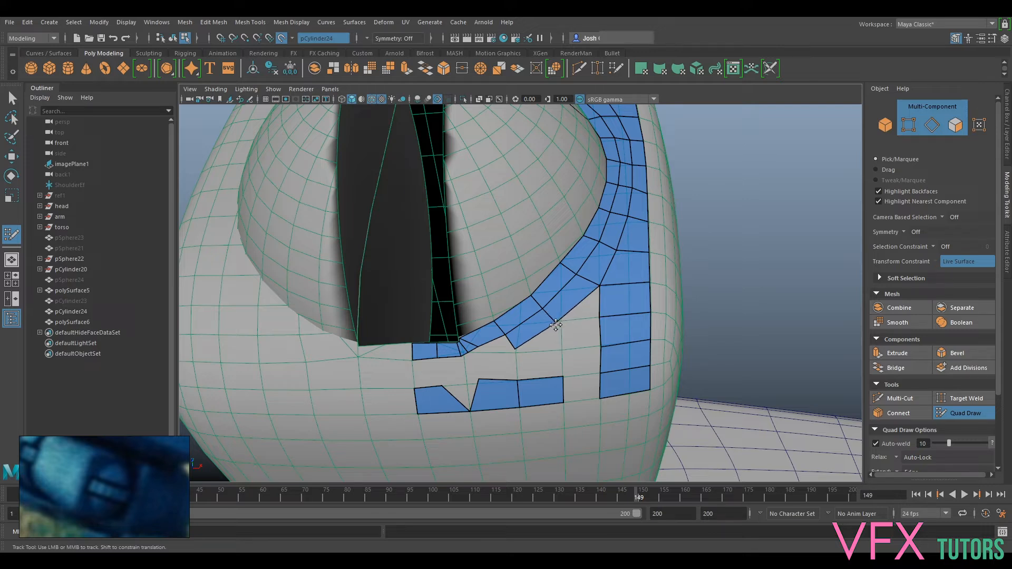
# - Fill three quads between the curved strip and the lower corner's side column, and adjust their vertices
pyautogui.keyDown('shift'); pyautogui.click(572, 315); pyautogui.keyUp('shift')
pyautogui.keyDown('shift'); pyautogui.click(537, 340); pyautogui.keyUp('shift')
pyautogui.keyDown('shift'); pyautogui.click(581, 334); pyautogui.keyUp('shift')
pyautogui.moveTo(523, 357)
pyautogui.mouseDown()
pyautogui.moveTo(554, 357)
pyautogui.moveTo(601, 294)
pyautogui.mouseUp()
pyautogui.moveTo(515, 349); pyautogui.dragTo(517, 351)
# - Fill three quads connecting the lower corner's side column and new inner quads to the bottom row
pyautogui.keyDown('alt'); pyautogui.moveTo(522, 369); pyautogui.dragTo(581, 351, button='middle'); pyautogui.keyUp('alt')
pyautogui.scroll(2, 581, 350)
pyautogui.keyDown('alt'); pyautogui.moveTo(730, 341); pyautogui.dragTo(647, 320, button='middle'); pyautogui.keyUp('alt')
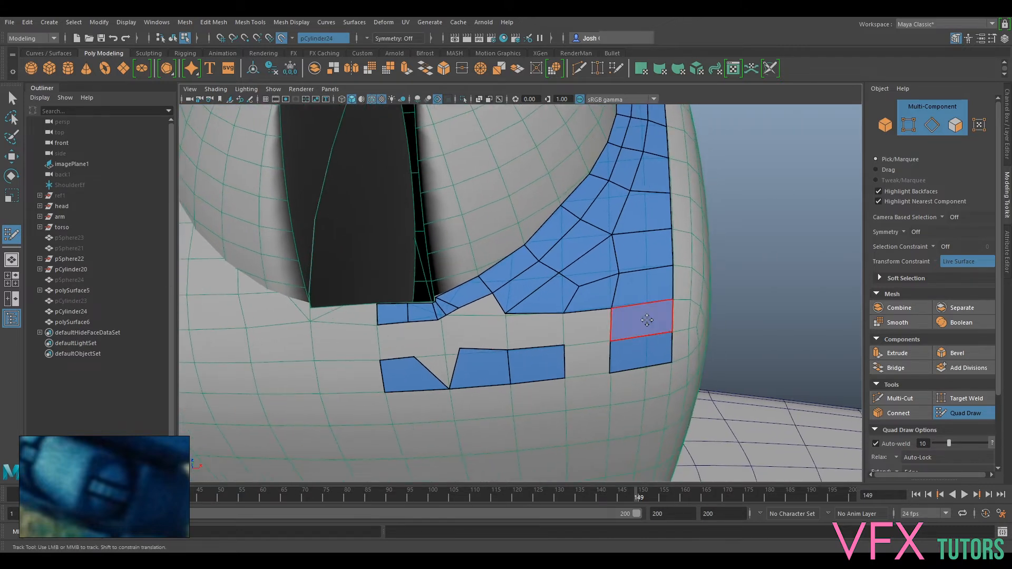
pyautogui.keyDown('shift'); pyautogui.click(587, 359); pyautogui.keyUp('shift')
pyautogui.keyDown('shift'); pyautogui.click(587, 326); pyautogui.keyUp('shift')
pyautogui.keyDown('shift'); pyautogui.click(547, 324); pyautogui.keyUp('shift')
# - Straighten the bottom row's notched vertex and fill the quads between that row, the curved strip and the slot's lower corner
pyautogui.moveTo(463, 348)
pyautogui.mouseDown()
pyautogui.moveTo(440, 359)
pyautogui.moveTo(450, 359)
pyautogui.mouseUp()
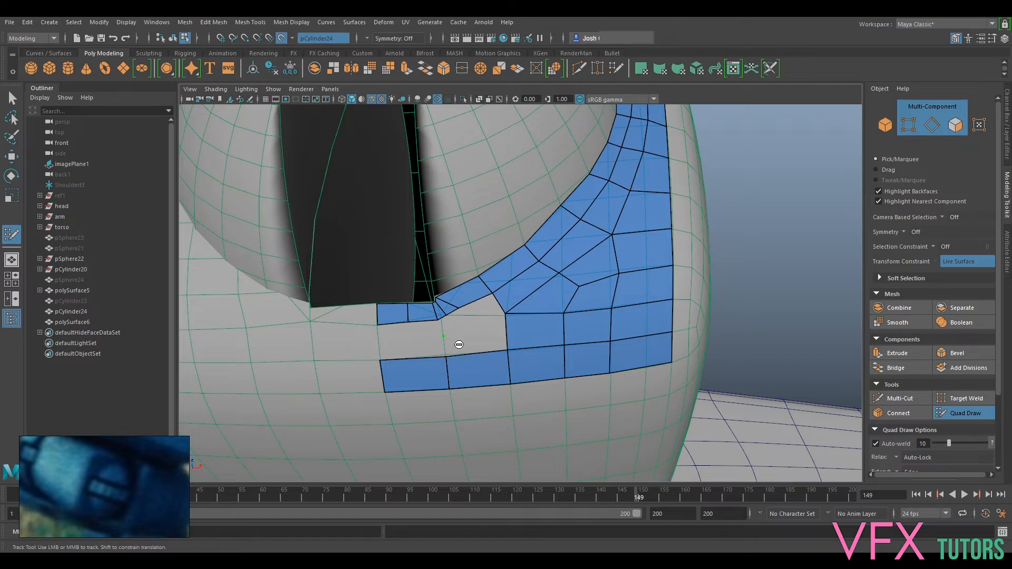
pyautogui.keyDown('shift'); pyautogui.click(490, 346); pyautogui.keyUp('shift')
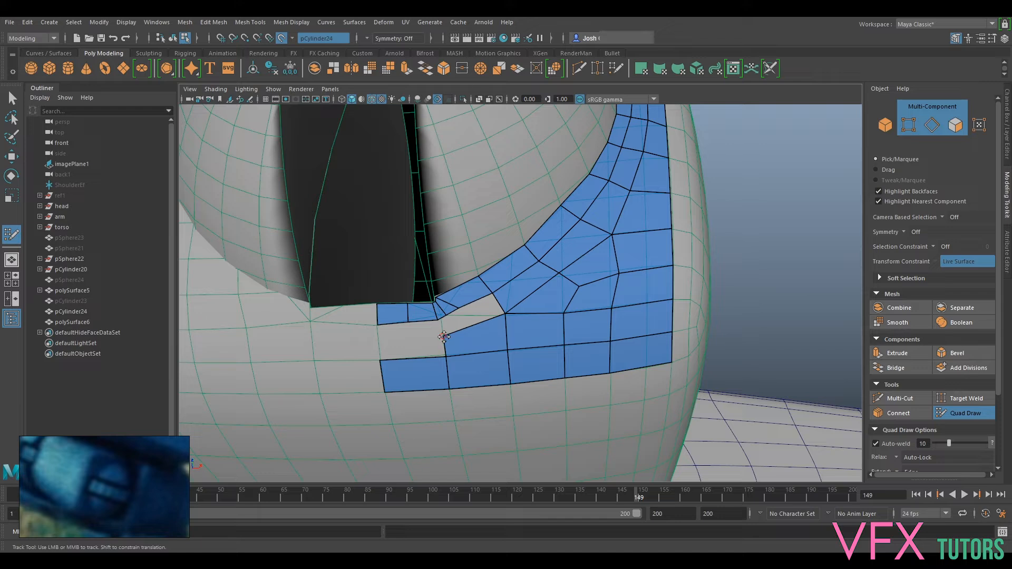
pyautogui.keyDown('shift'); pyautogui.click(471, 321); pyautogui.keyUp('shift')
pyautogui.scroll(2, 480, 313)
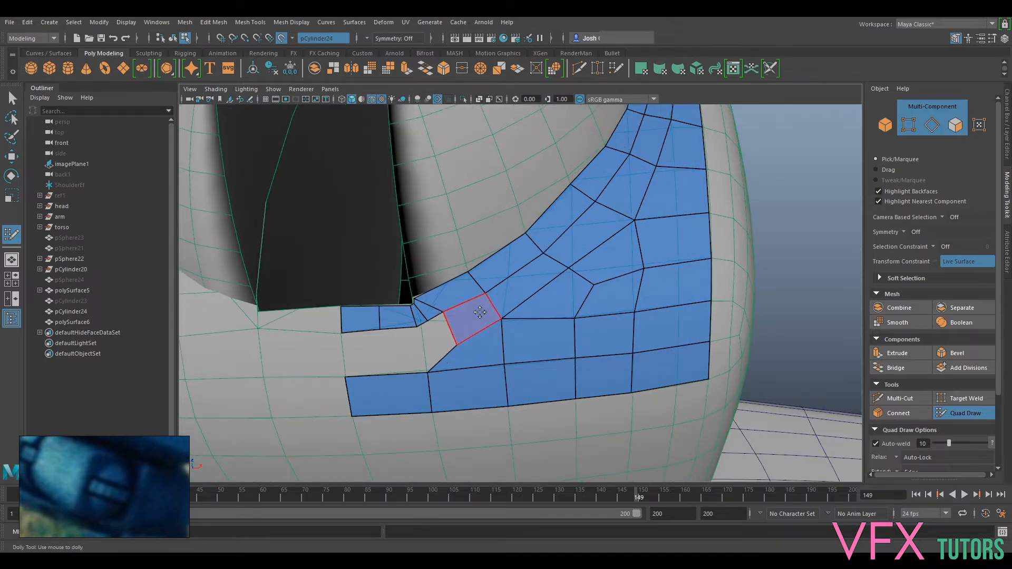
pyautogui.keyDown('shift'); pyautogui.click(437, 330); pyautogui.keyUp('shift')
pyautogui.keyDown('shift'); pyautogui.moveTo(442, 330); pyautogui.dragTo(441, 332); pyautogui.keyUp('shift')
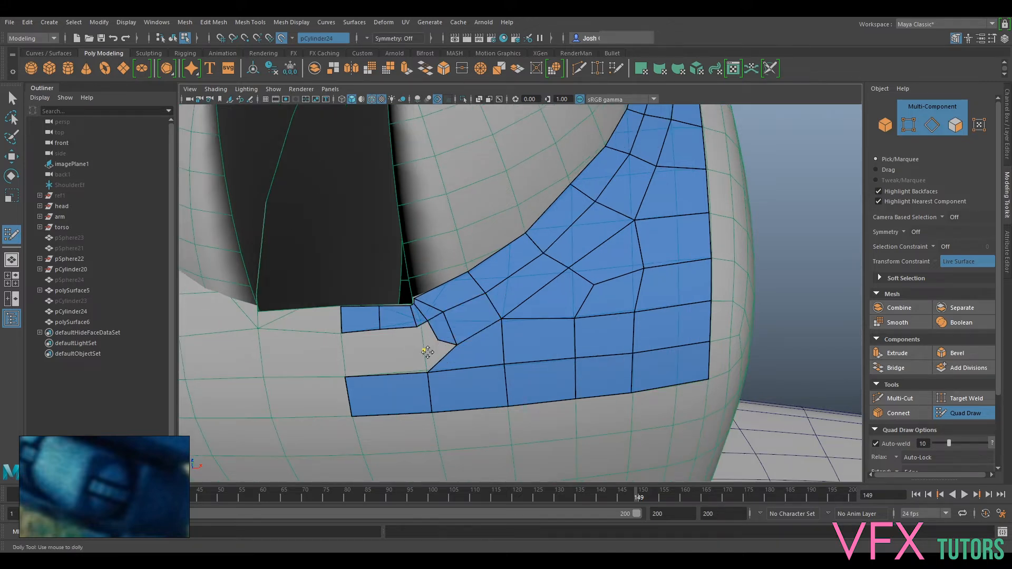
pyautogui.keyDown('shift'); pyautogui.click(424, 336); pyautogui.keyUp('shift')
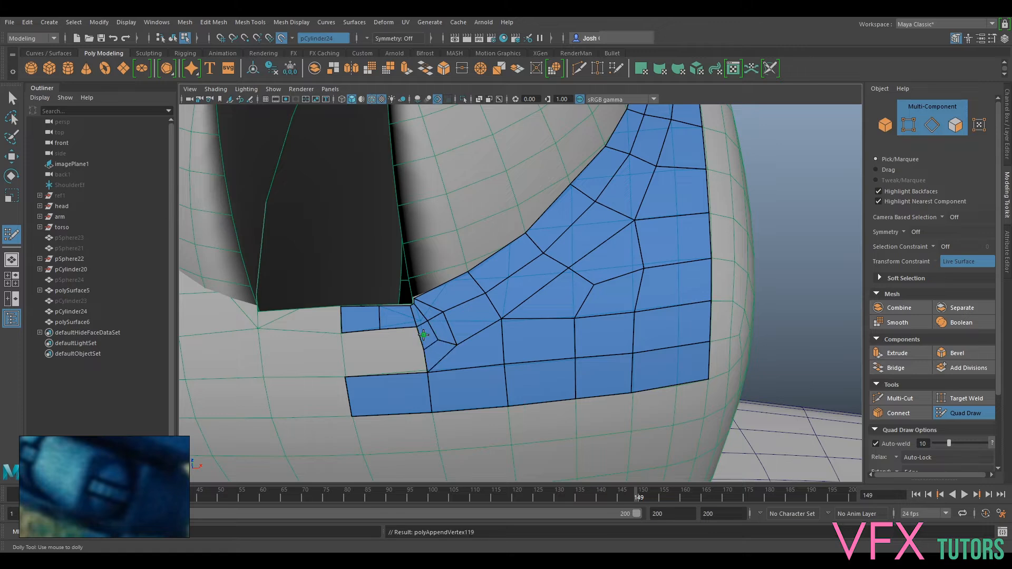
# - Close the remaining gap below the slot with three quads and relax the surrounding vertices
pyautogui.keyDown('shift'); pyautogui.click(396, 342); pyautogui.keyUp('shift')
pyautogui.keyDown('shift'); pyautogui.click(389, 365); pyautogui.keyUp('shift')
pyautogui.keyDown('shift'); pyautogui.click(361, 352); pyautogui.keyUp('shift')
pyautogui.moveTo(403, 341)
pyautogui.keyDown('shift'); pyautogui.mouseDown()
pyautogui.moveTo(429, 350)
pyautogui.moveTo(385, 339)
pyautogui.moveTo(475, 336)
pyautogui.moveTo(580, 305)
pyautogui.moveTo(565, 300)
pyautogui.moveTo(402, 368)
pyautogui.mouseUp(); pyautogui.keyUp('shift')
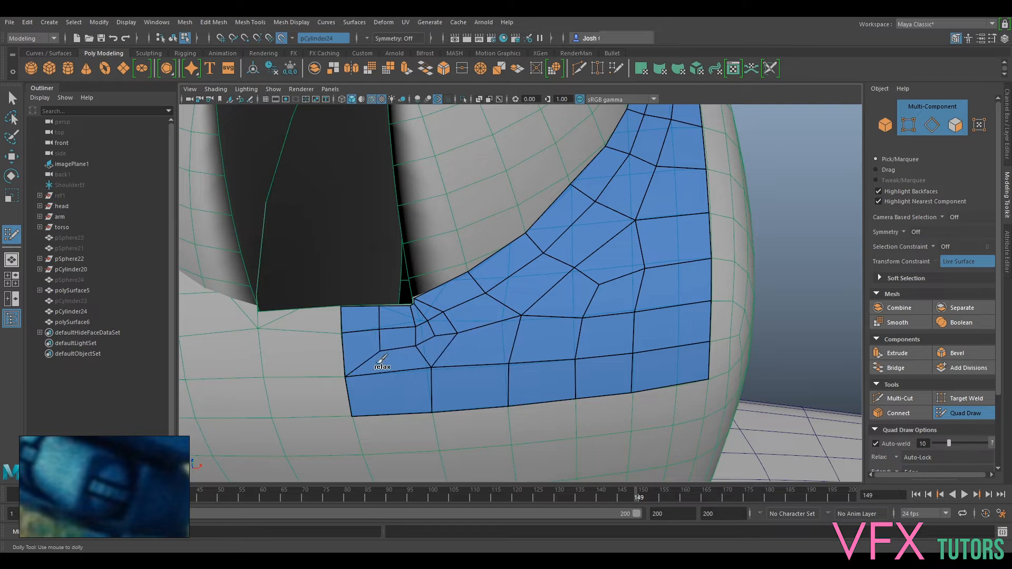
# - Examine the finished patch from several angles, including where it meets the dome and the slot's lower corner
pyautogui.scroll(-5, 588, 359)
pyautogui.keyDown('alt'); pyautogui.moveTo(588, 359); pyautogui.dragTo(595, 332); pyautogui.keyUp('alt')
pyautogui.keyDown('alt'); pyautogui.moveTo(595, 332); pyautogui.dragTo(564, 354, button='middle'); pyautogui.keyUp('alt')
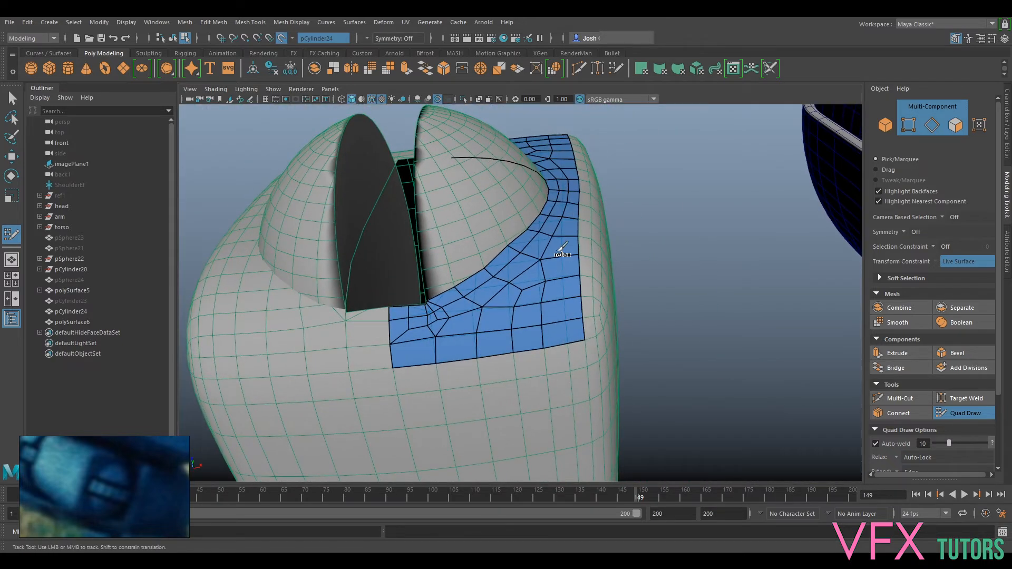
pyautogui.keyDown('alt'); pyautogui.moveTo(538, 287); pyautogui.dragTo(598, 310); pyautogui.keyUp('alt')
pyautogui.scroll(-5, 484, 305)
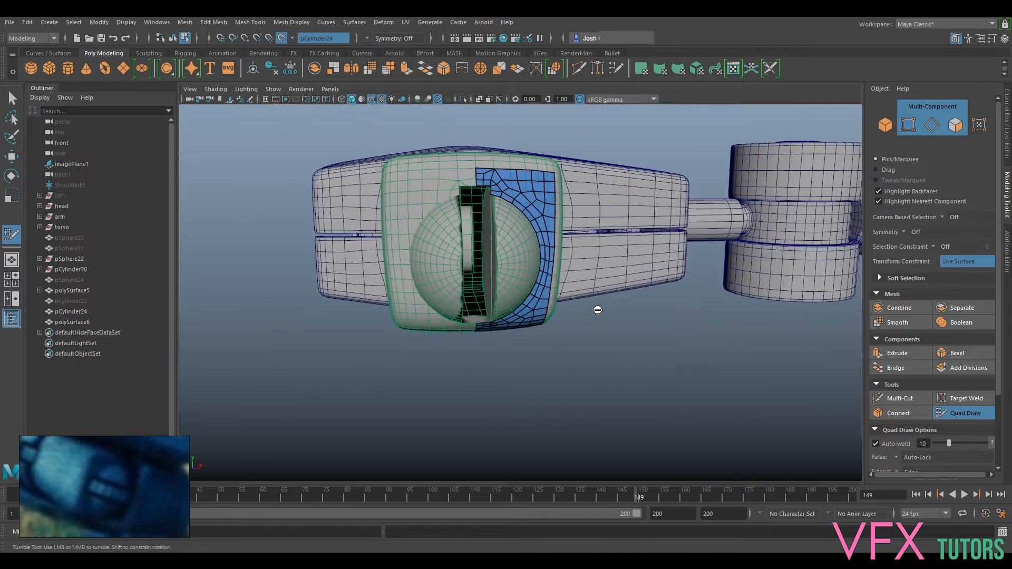
pyautogui.scroll(3, 619, 290)
pyautogui.keyDown('alt'); pyautogui.moveTo(540, 297); pyautogui.dragTo(564, 226); pyautogui.keyUp('alt')
pyautogui.scroll(5, 516, 279)
pyautogui.scroll(-5, 509, 294)
pyautogui.keyDown('alt'); pyautogui.moveTo(509, 294); pyautogui.dragTo(464, 297); pyautogui.keyUp('alt')
pyautogui.scroll(5, 460, 297)
pyautogui.keyDown('alt'); pyautogui.moveTo(461, 297); pyautogui.dragTo(521, 317, button='middle'); pyautogui.keyUp('alt')
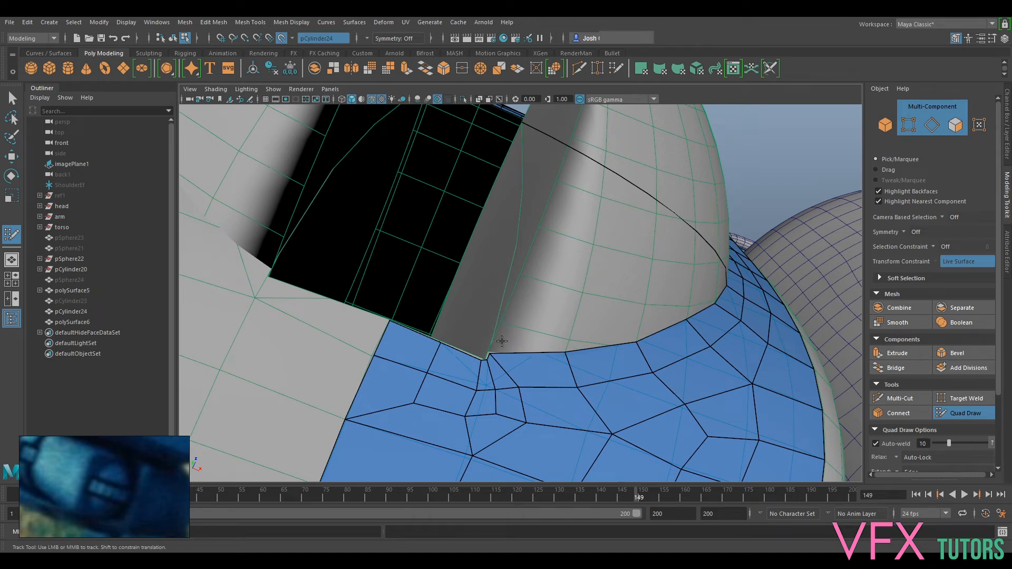
pyautogui.scroll(3, 502, 341)
pyautogui.keyDown('alt'); pyautogui.moveTo(537, 351); pyautogui.dragTo(539, 323, button='middle'); pyautogui.keyUp('alt')
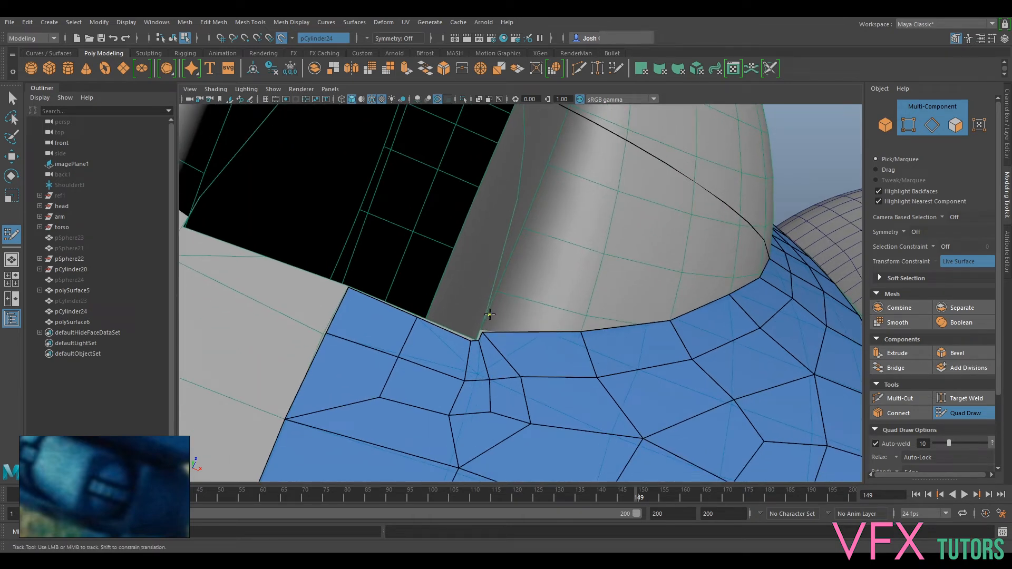
# - Extend a narrow row of quads onto the dome along the patch's inner edge, working up from the lower corner
pyautogui.keyDown('alt'); pyautogui.moveTo(585, 319); pyautogui.dragTo(471, 328); pyautogui.keyUp('alt')
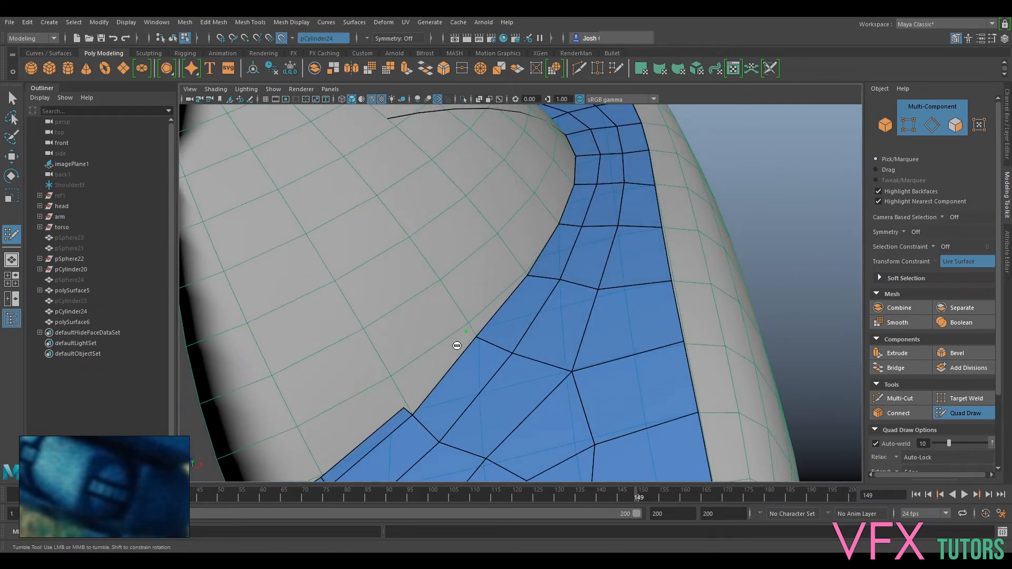
pyautogui.keyDown('alt'); pyautogui.moveTo(456, 346); pyautogui.dragTo(479, 344, button='middle'); pyautogui.keyUp('alt')
pyautogui.keyDown('alt'); pyautogui.moveTo(479, 343); pyautogui.dragTo(448, 382); pyautogui.keyUp('alt')
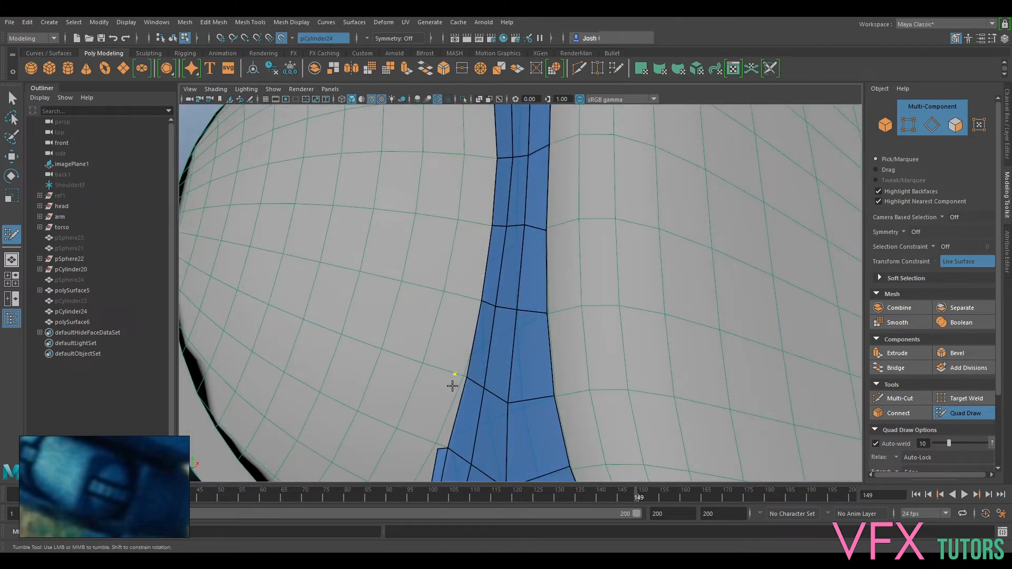
pyautogui.keyDown('shift'); pyautogui.click(452, 386); pyautogui.keyUp('shift')
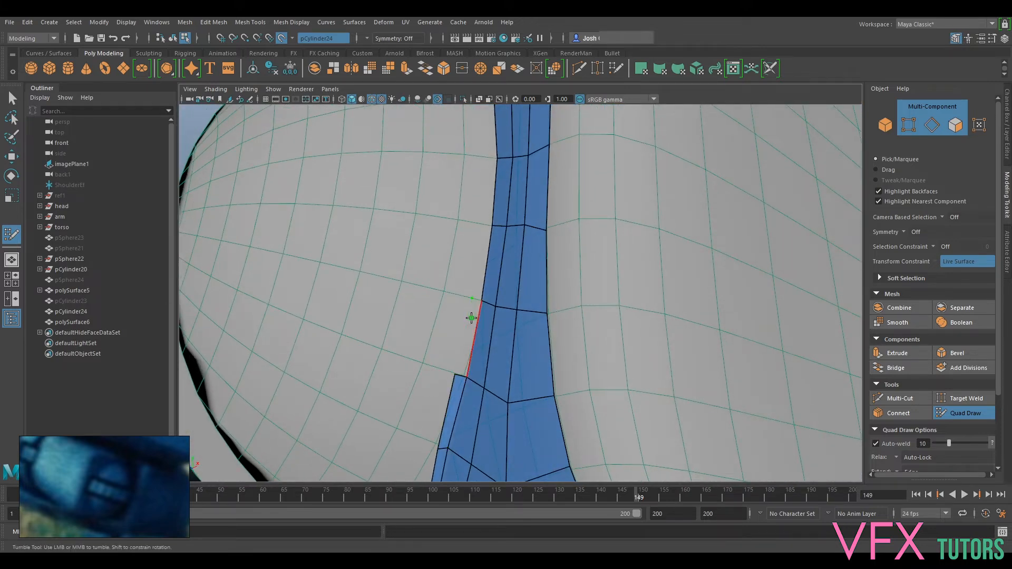
pyautogui.keyDown('alt'); pyautogui.moveTo(463, 300); pyautogui.dragTo(490, 280, button='middle'); pyautogui.keyUp('alt')
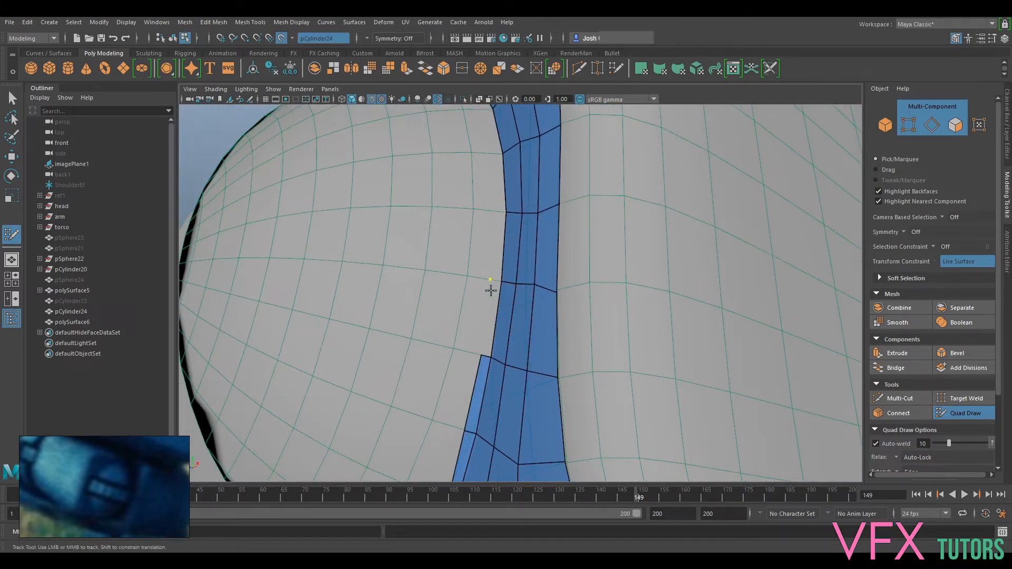
pyautogui.keyDown('shift'); pyautogui.click(490, 296); pyautogui.keyUp('shift')
# - Continue the narrow row of quads on the dome up along the patch's inner edge
pyautogui.keyDown('alt'); pyautogui.moveTo(490, 295); pyautogui.dragTo(497, 202); pyautogui.keyUp('alt')
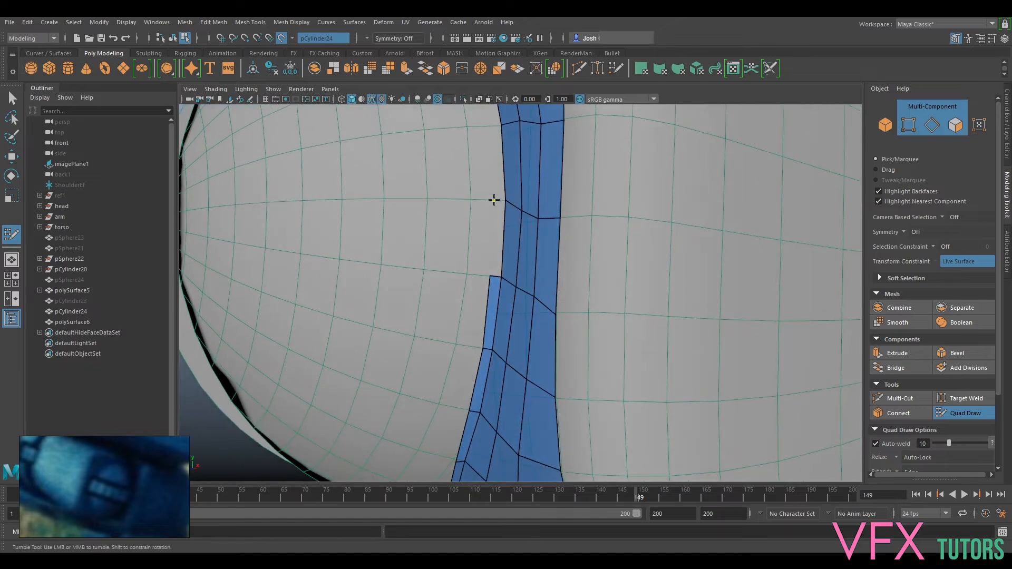
pyautogui.keyDown('alt'); pyautogui.moveTo(494, 200); pyautogui.dragTo(492, 264, button='middle'); pyautogui.keyUp('alt')
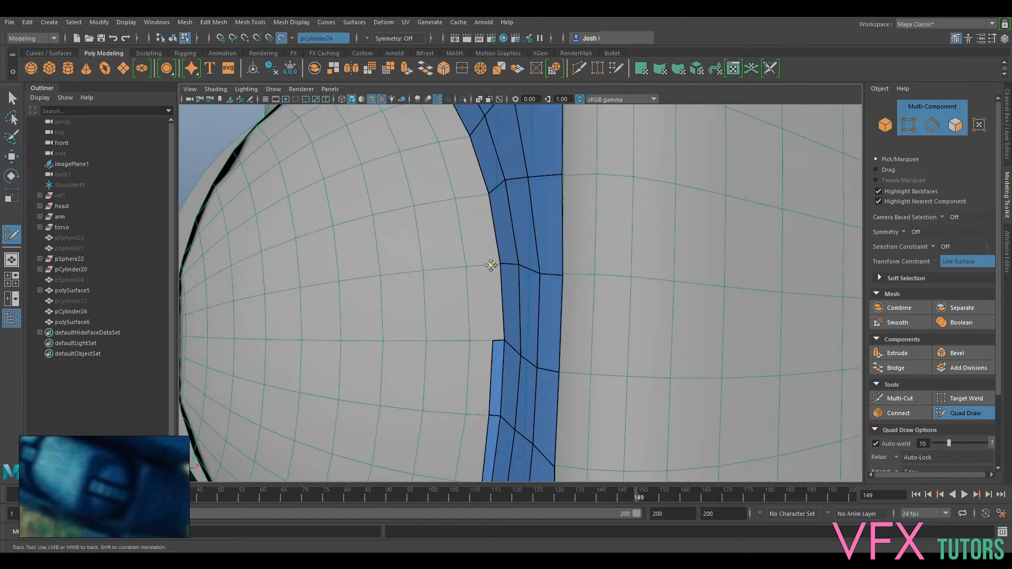
pyautogui.keyDown('alt'); pyautogui.moveTo(493, 269); pyautogui.dragTo(530, 316); pyautogui.keyUp('alt')
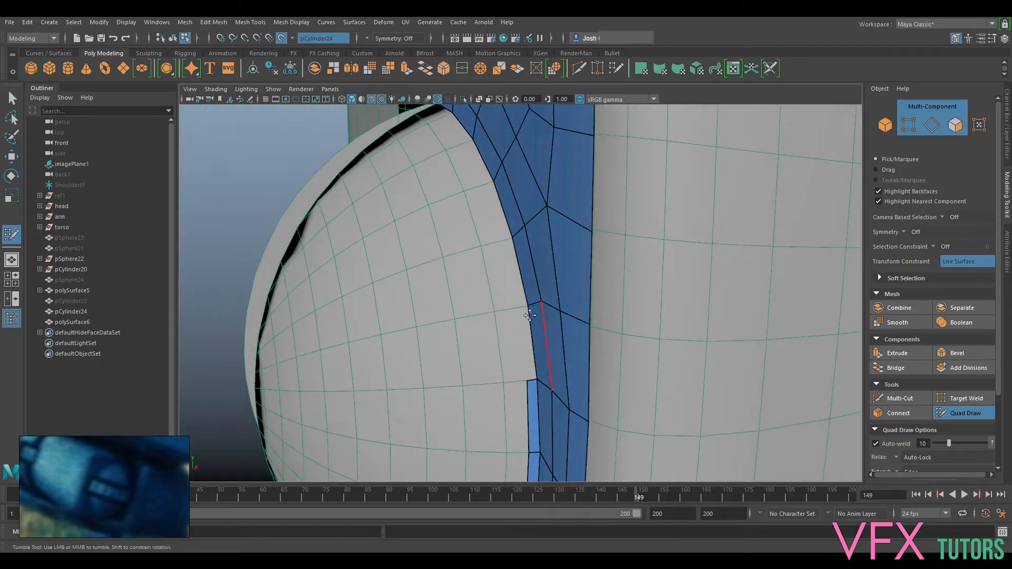
pyautogui.keyDown('alt'); pyautogui.moveTo(522, 311); pyautogui.dragTo(532, 329, button='middle'); pyautogui.keyUp('alt')
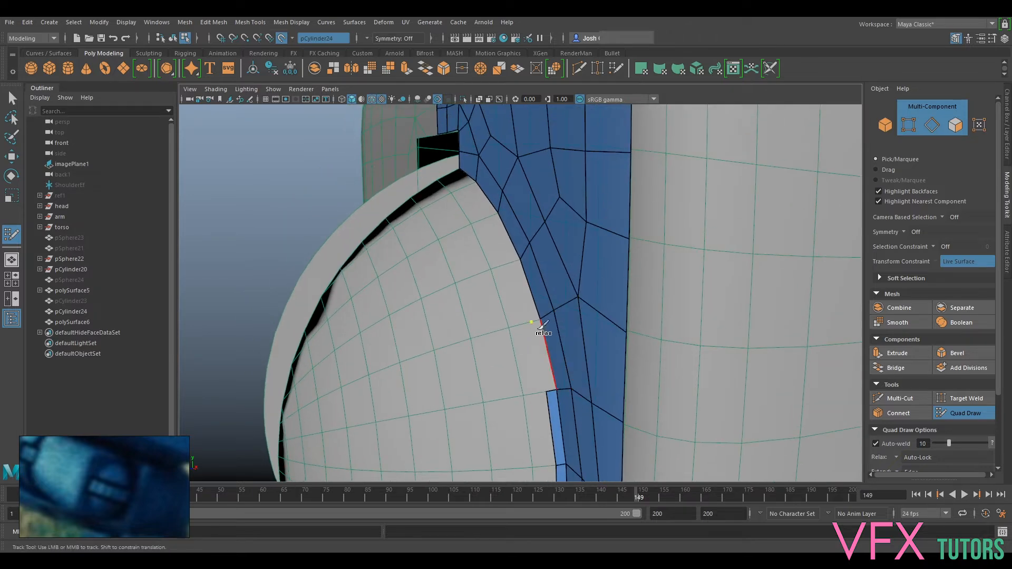
pyautogui.keyDown('shift'); pyautogui.click(534, 327); pyautogui.keyUp('shift')
pyautogui.moveTo(533, 327)
pyautogui.keyDown('alt'); pyautogui.mouseDown()
pyautogui.moveTo(592, 279)
pyautogui.moveTo(580, 316)
pyautogui.moveTo(548, 333)
pyautogui.mouseUp(); pyautogui.keyUp('alt')
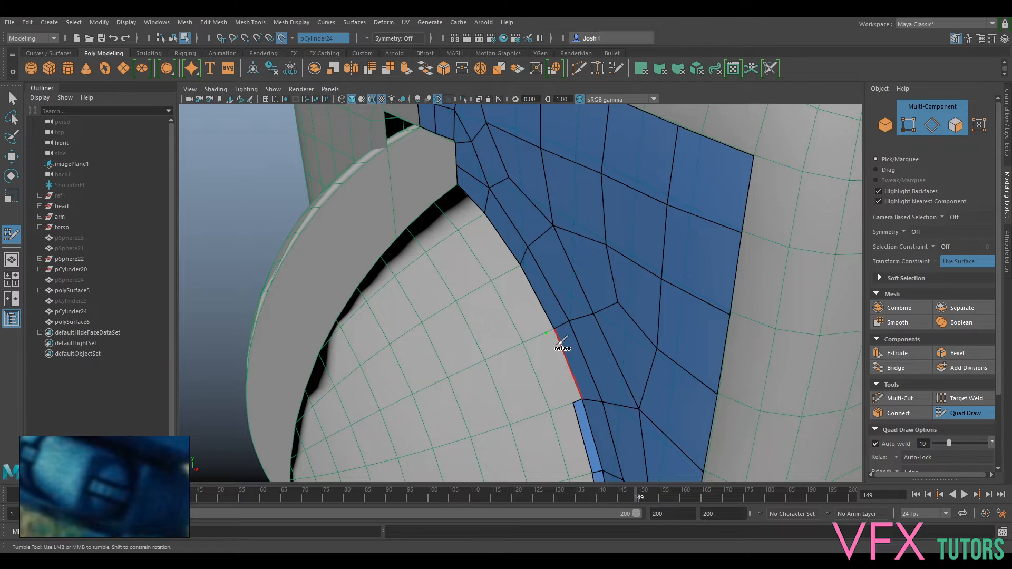
pyautogui.keyDown('shift'); pyautogui.click(556, 351); pyautogui.keyUp('shift')
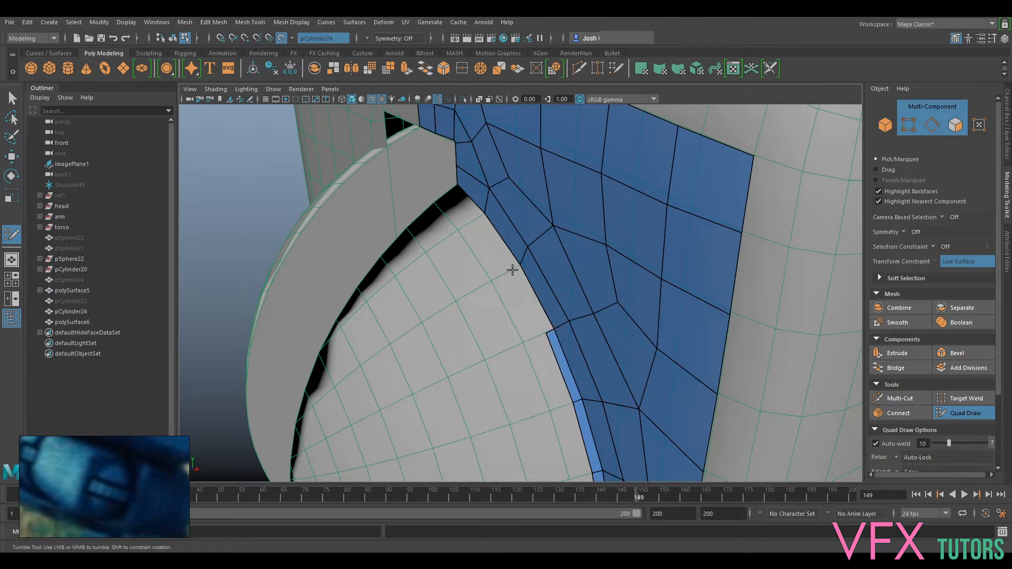
pyautogui.keyDown('shift'); pyautogui.click(519, 278); pyautogui.keyUp('shift')
# - Fill the last quads of the narrow row so it reaches the slot's upper corner
pyautogui.moveTo(531, 295)
pyautogui.keyDown('alt'); pyautogui.mouseDown()
pyautogui.moveTo(601, 328)
pyautogui.moveTo(630, 367)
pyautogui.moveTo(465, 345)
pyautogui.mouseUp(); pyautogui.keyUp('alt')
pyautogui.scroll(3, 465, 345)
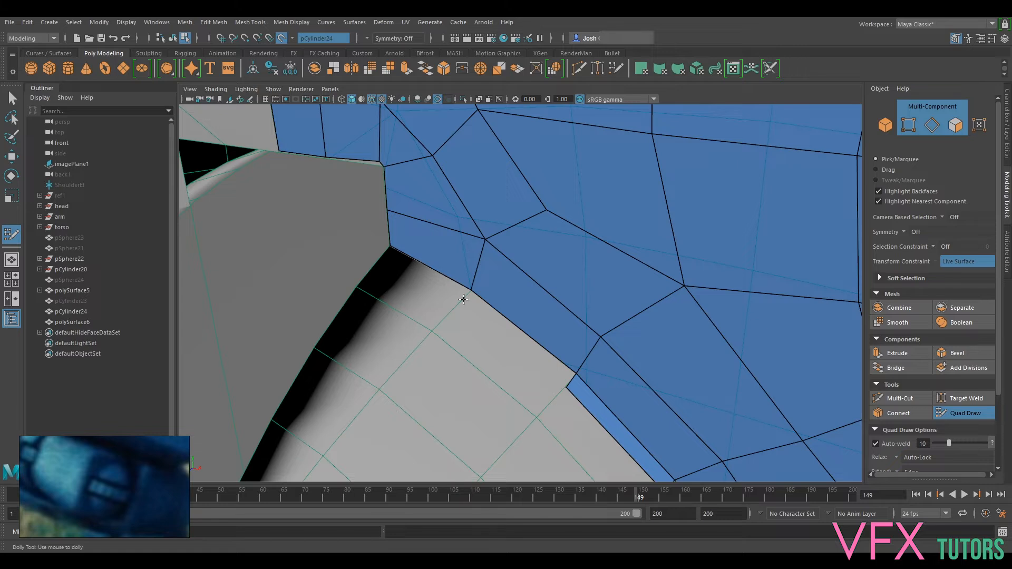
pyautogui.moveTo(485, 310)
pyautogui.keyDown('alt'); pyautogui.mouseDown()
pyautogui.moveTo(606, 357)
pyautogui.moveTo(473, 291)
pyautogui.moveTo(550, 270)
pyautogui.moveTo(612, 355)
pyautogui.moveTo(744, 311)
pyautogui.moveTo(673, 305)
pyautogui.moveTo(627, 315)
pyautogui.mouseUp(); pyautogui.keyUp('alt')
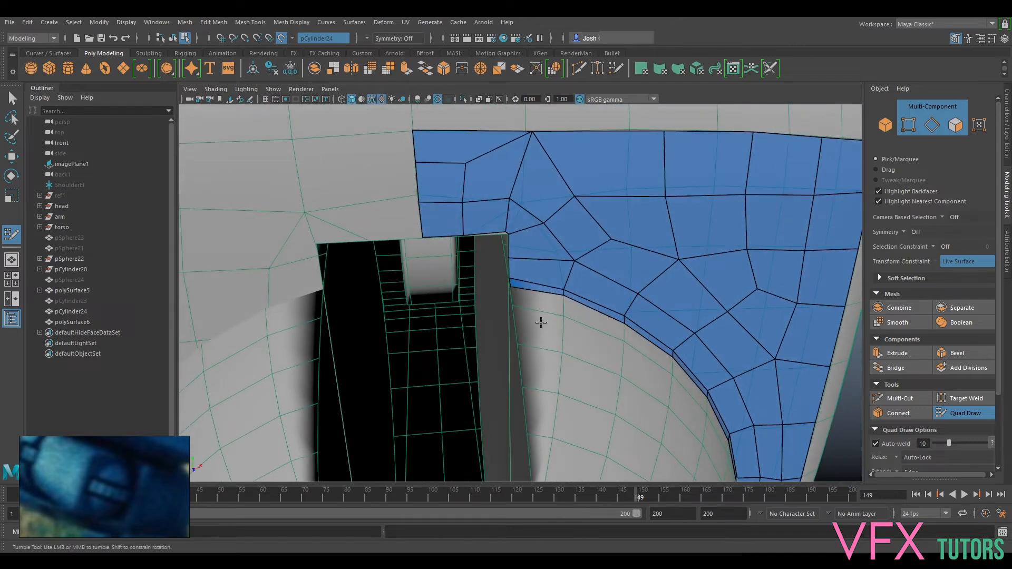
pyautogui.scroll(5, 542, 309)
pyautogui.keyDown('alt'); pyautogui.moveTo(535, 264); pyautogui.dragTo(600, 260); pyautogui.keyUp('alt')
pyautogui.scroll(-2, 570, 264)
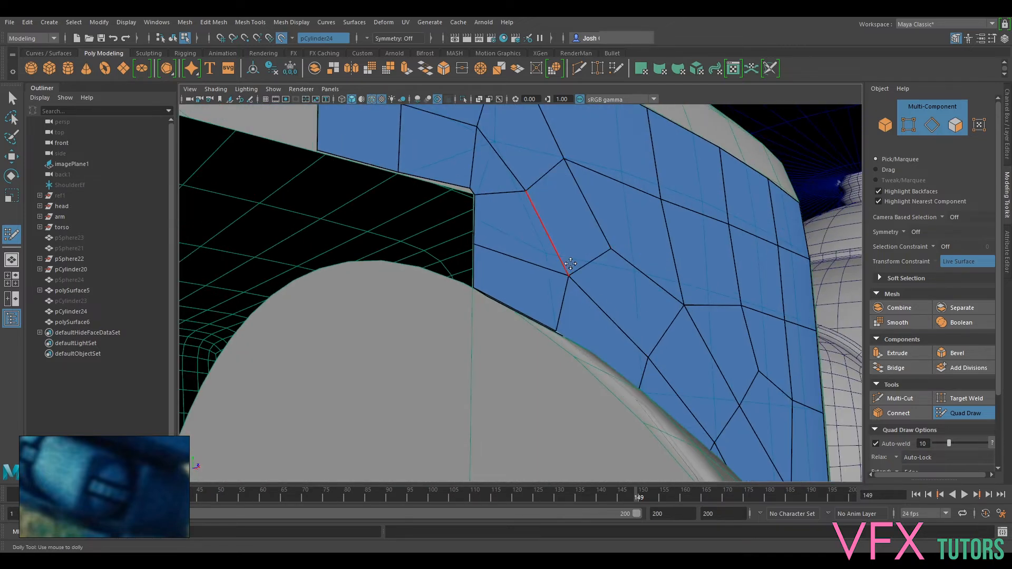
pyautogui.scroll(10, 585, 332)
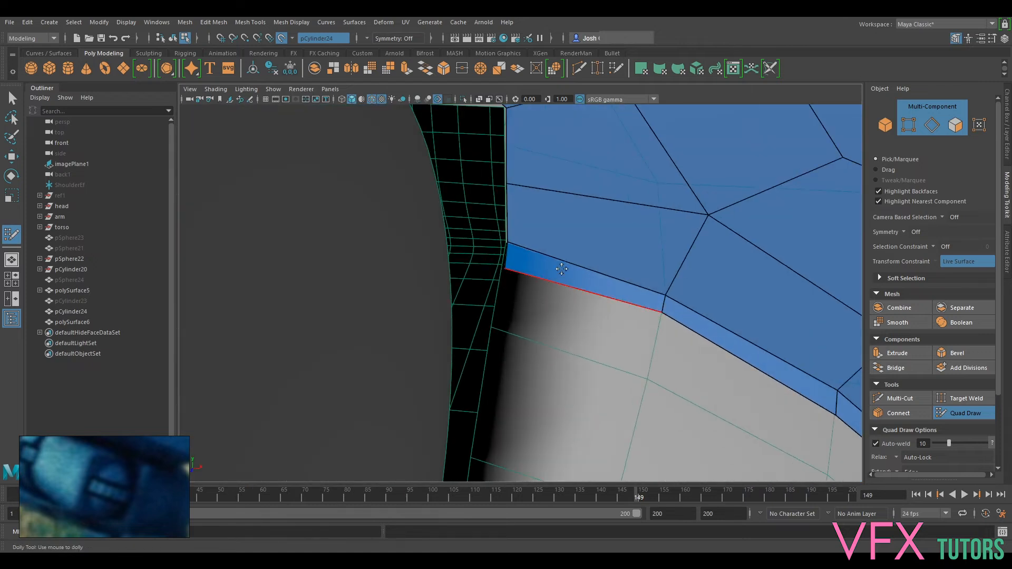
pyautogui.scroll(3, 540, 337)
# - Thin the narrow row near the slot's upper corner by moving its dome-side vertices closer to the patch's inner edge
pyautogui.scroll(-6, 559, 359)
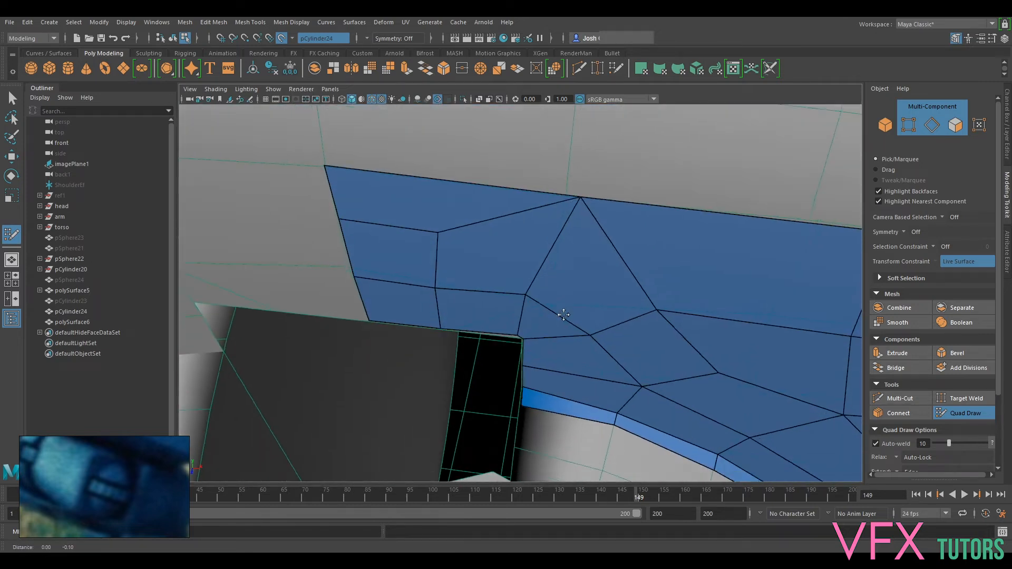
pyautogui.scroll(2, 583, 378)
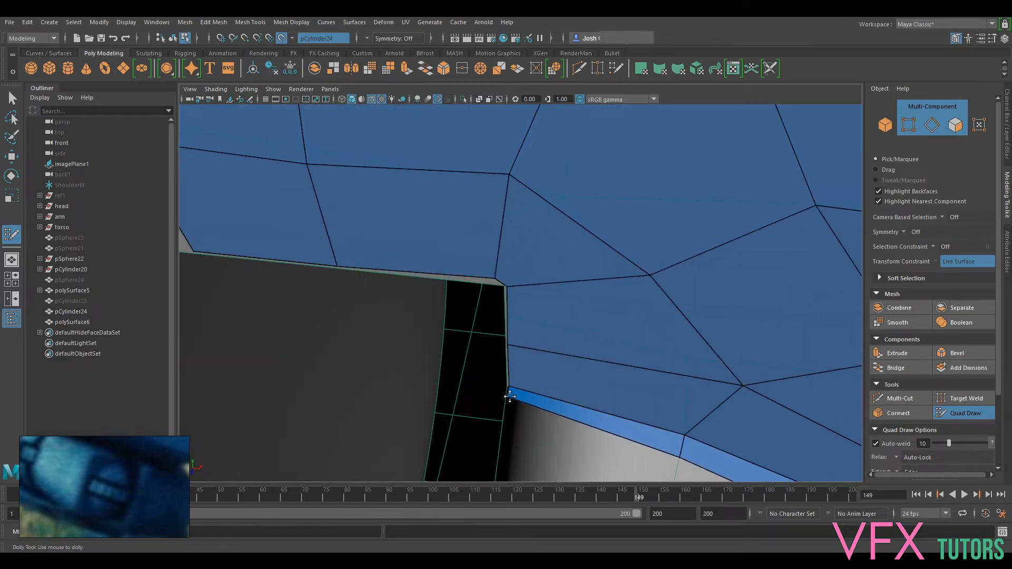
pyautogui.keyDown('alt'); pyautogui.moveTo(514, 397); pyautogui.dragTo(506, 339); pyautogui.keyUp('alt')
pyautogui.keyDown('alt'); pyautogui.moveTo(506, 339); pyautogui.dragTo(430, 419, button='middle'); pyautogui.keyUp('alt')
pyautogui.moveTo(456, 364); pyautogui.dragTo(457, 344)
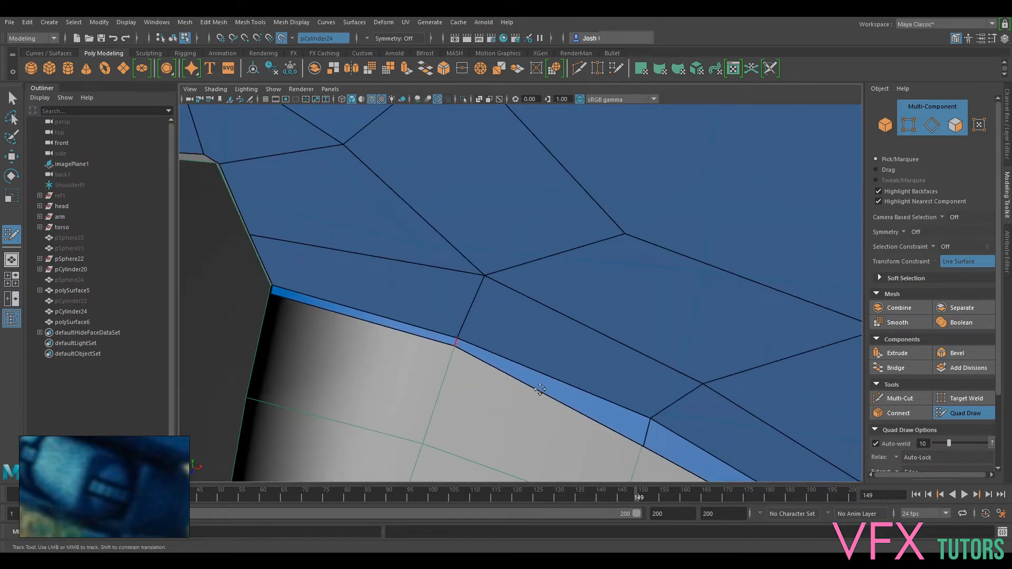
pyautogui.keyDown('alt'); pyautogui.moveTo(607, 419); pyautogui.dragTo(509, 352, button='middle'); pyautogui.keyUp('alt')
pyautogui.moveTo(531, 369); pyautogui.dragTo(538, 352)
pyautogui.keyDown('alt'); pyautogui.moveTo(736, 432); pyautogui.dragTo(587, 275, button='middle'); pyautogui.keyUp('alt')
pyautogui.moveTo(529, 296)
pyautogui.mouseDown()
pyautogui.moveTo(549, 271)
pyautogui.moveTo(532, 279)
pyautogui.mouseUp()
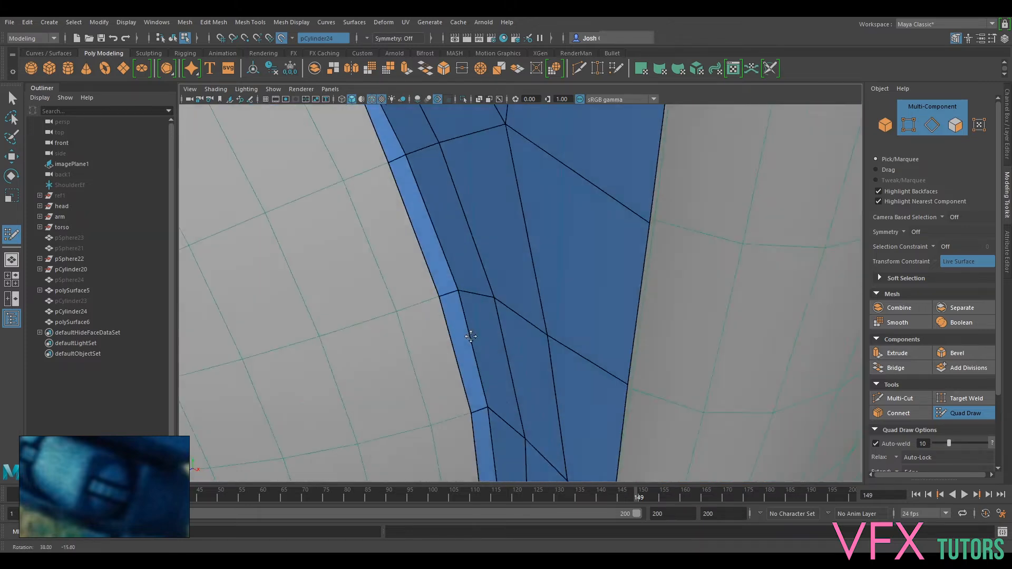
# - Thin the narrow row along the middle of the dome's side by shifting its outer vertices toward the patch
pyautogui.keyDown('alt'); pyautogui.moveTo(469, 288); pyautogui.dragTo(594, 387, button='middle'); pyautogui.keyUp('alt')
pyautogui.moveTo(513, 257); pyautogui.dragTo(518, 250)
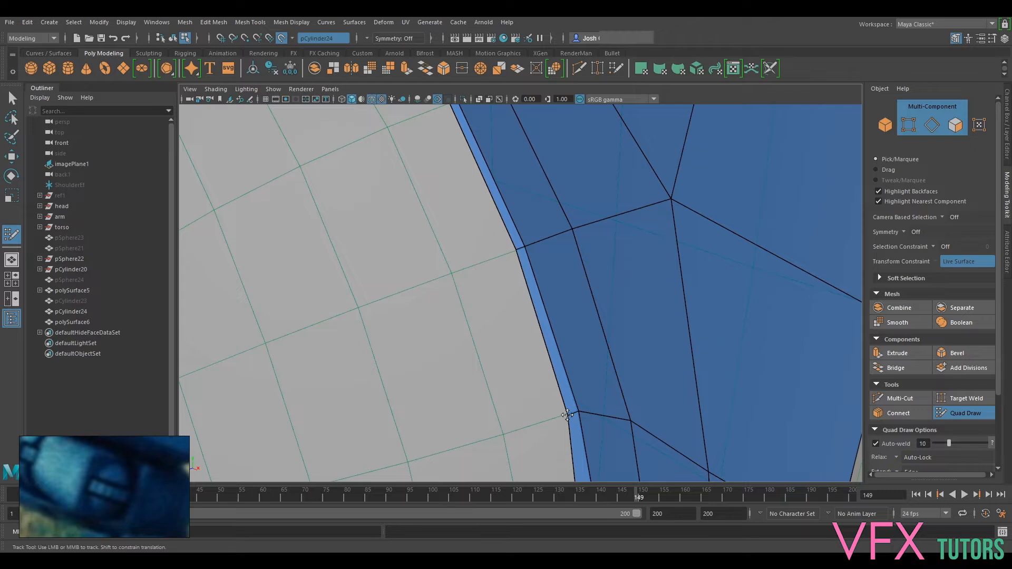
pyautogui.moveTo(558, 417)
pyautogui.keyDown('alt'); pyautogui.mouseDown(button='middle')
pyautogui.moveTo(554, 364)
pyautogui.moveTo(565, 380)
pyautogui.mouseUp(button='middle'); pyautogui.keyUp('alt')
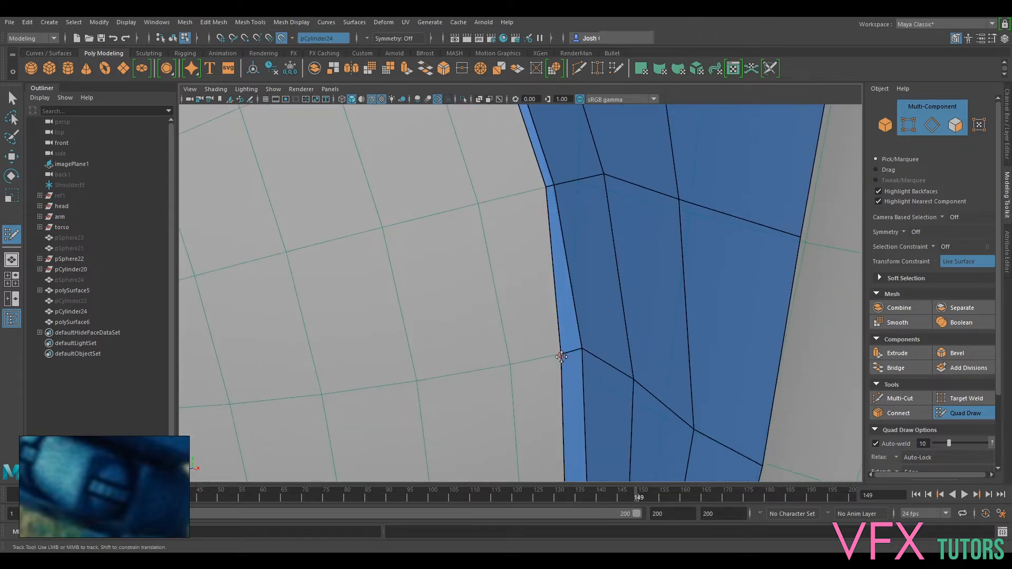
pyautogui.keyDown('alt'); pyautogui.moveTo(562, 358); pyautogui.dragTo(536, 359); pyautogui.keyUp('alt')
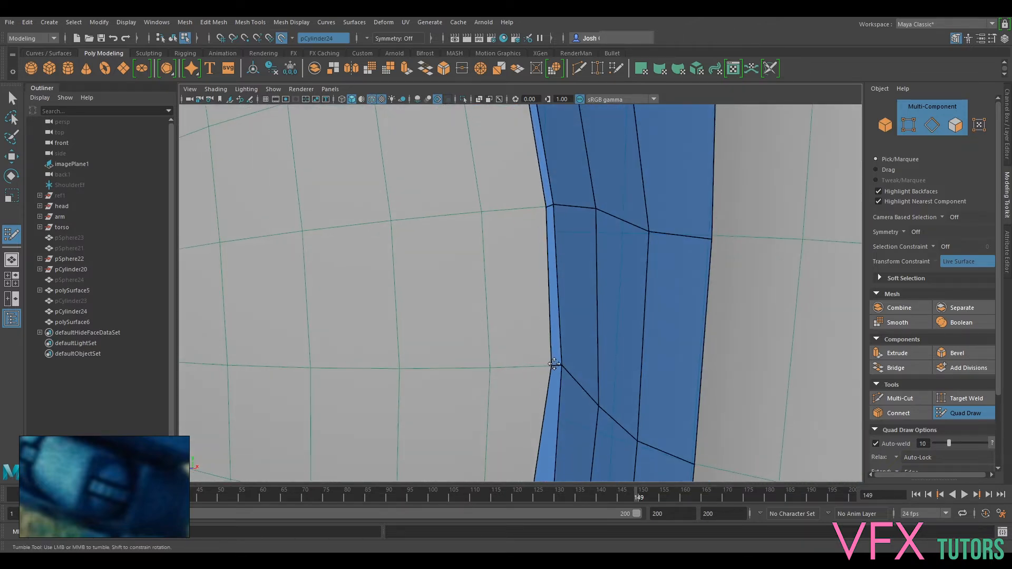
pyautogui.keyDown('alt'); pyautogui.moveTo(574, 411); pyautogui.dragTo(578, 421); pyautogui.keyUp('alt')
pyautogui.keyDown('alt'); pyautogui.moveTo(579, 422); pyautogui.dragTo(593, 428, button='right'); pyautogui.keyUp('alt')
pyautogui.moveTo(565, 363); pyautogui.dragTo(576, 364)
# - Pull the row's dome-side vertices just below the dome's middle in toward the patch to keep the strip thin
pyautogui.keyDown('alt'); pyautogui.moveTo(613, 437); pyautogui.dragTo(626, 355); pyautogui.keyUp('alt')
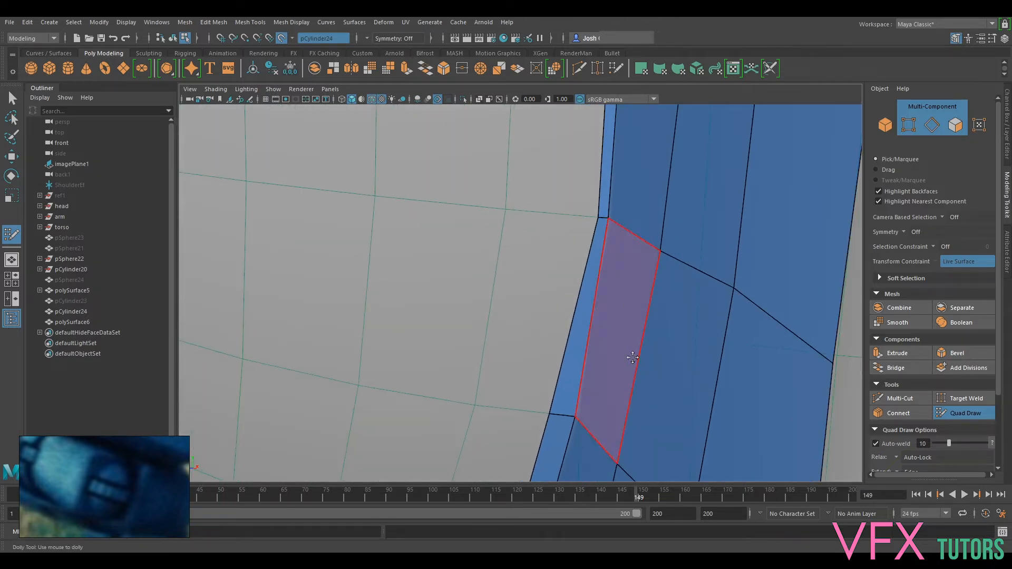
pyautogui.keyDown('alt'); pyautogui.moveTo(626, 355); pyautogui.dragTo(614, 409, button='right'); pyautogui.keyUp('alt')
pyautogui.keyDown('alt'); pyautogui.moveTo(614, 409); pyautogui.dragTo(603, 389); pyautogui.keyUp('alt')
pyautogui.moveTo(547, 365)
pyautogui.mouseDown()
pyautogui.moveTo(600, 364)
pyautogui.moveTo(594, 228)
pyautogui.mouseUp()
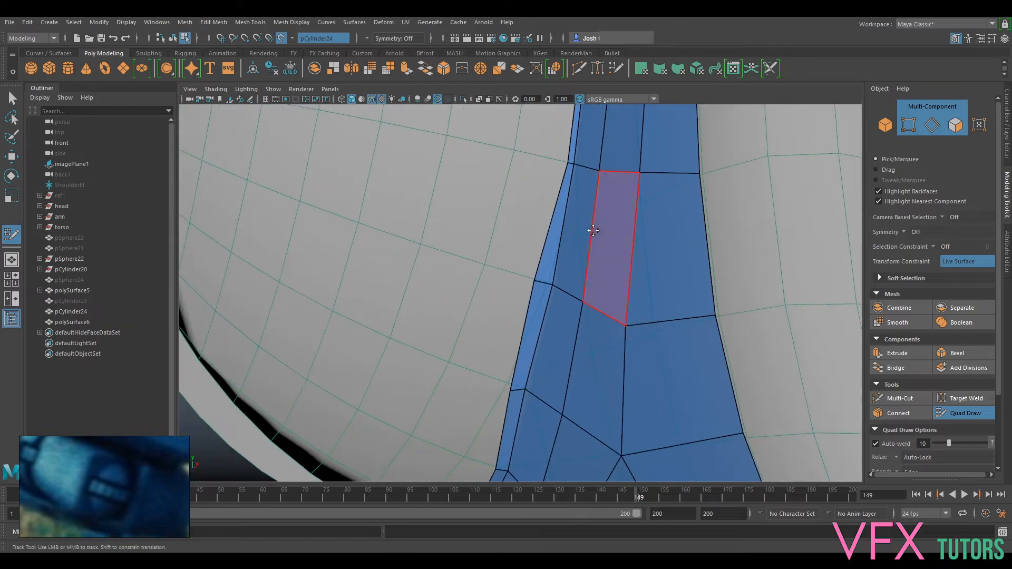
pyautogui.keyDown('alt'); pyautogui.moveTo(594, 228); pyautogui.dragTo(627, 237, button='right'); pyautogui.keyUp('alt')
pyautogui.moveTo(551, 268); pyautogui.dragTo(576, 273)
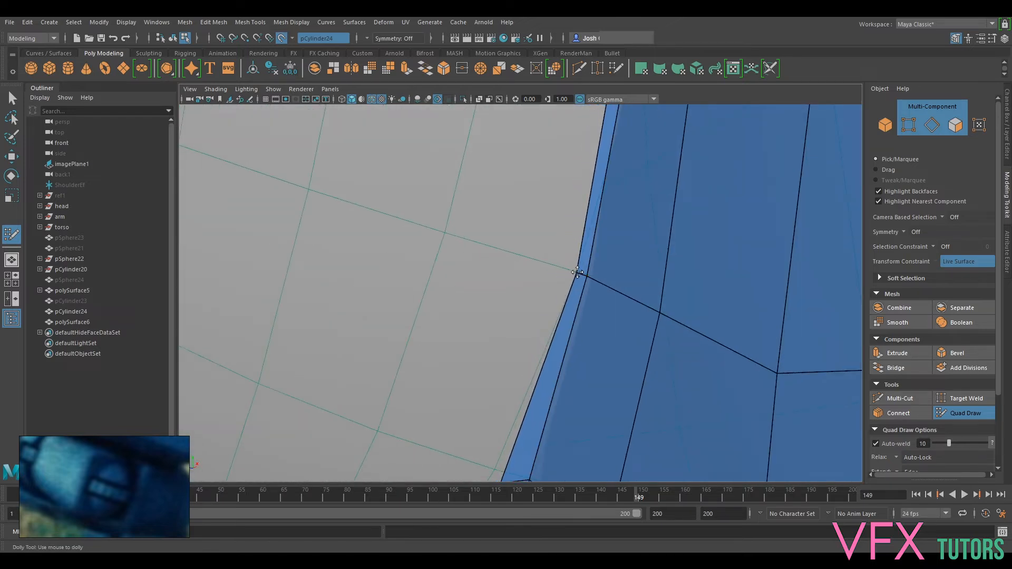
# - Move the next dome-side vertices of the row toward the patch, working down to the slot's lower corner
pyautogui.scroll(-5, 575, 294)
pyautogui.keyDown('alt'); pyautogui.moveTo(564, 391); pyautogui.dragTo(575, 279, button='middle'); pyautogui.keyUp('alt')
pyautogui.scroll(5, 585, 269)
pyautogui.moveTo(566, 260)
pyautogui.mouseDown()
pyautogui.moveTo(576, 251)
pyautogui.moveTo(626, 301)
pyautogui.moveTo(636, 232)
pyautogui.moveTo(691, 228)
pyautogui.moveTo(596, 333)
pyautogui.mouseUp()
pyautogui.moveTo(482, 399); pyautogui.dragTo(484, 413)
pyautogui.moveTo(484, 414)
pyautogui.keyDown('alt'); pyautogui.mouseDown()
pyautogui.moveTo(484, 430)
pyautogui.moveTo(420, 439)
pyautogui.moveTo(398, 403)
pyautogui.moveTo(569, 443)
pyautogui.moveTo(612, 369)
pyautogui.moveTo(610, 269)
pyautogui.mouseUp(); pyautogui.keyUp('alt')
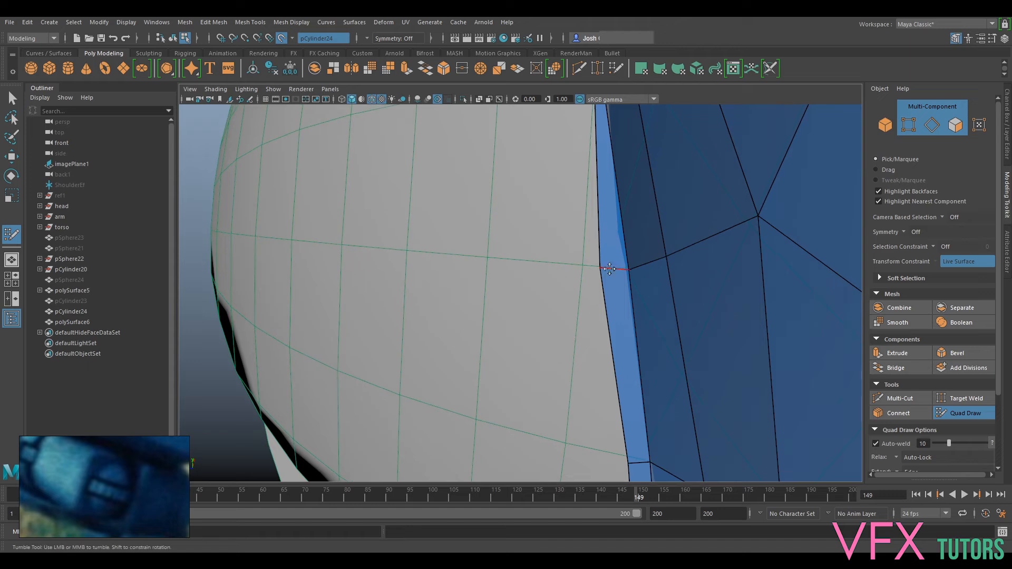
# - Tighten the lower end of the narrow row against the patch edge at the slot's lower corner
pyautogui.keyDown('alt'); pyautogui.moveTo(615, 268); pyautogui.dragTo(599, 360, button='middle'); pyautogui.keyUp('alt')
pyautogui.keyDown('alt'); pyautogui.moveTo(621, 360); pyautogui.dragTo(629, 332); pyautogui.keyUp('alt')
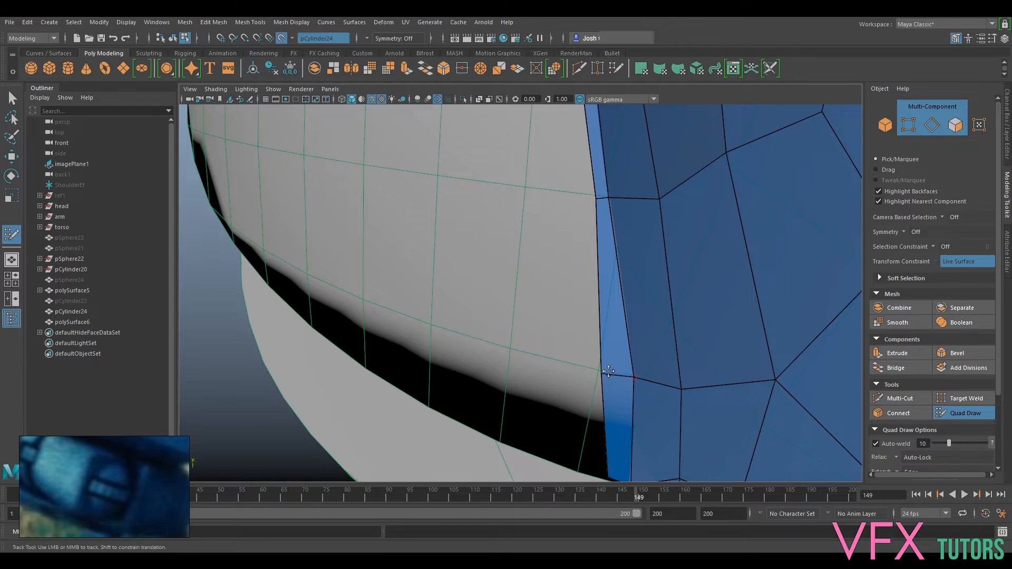
pyautogui.keyDown('alt'); pyautogui.moveTo(612, 380); pyautogui.dragTo(674, 394); pyautogui.keyUp('alt')
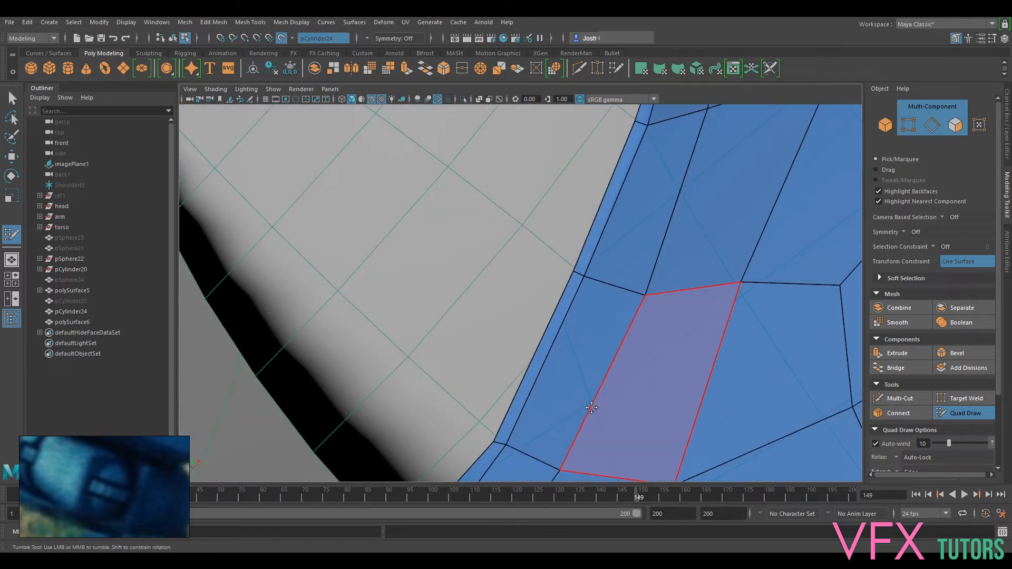
pyautogui.keyDown('alt'); pyautogui.moveTo(599, 399); pyautogui.dragTo(823, 182, button='middle'); pyautogui.keyUp('alt')
pyautogui.keyDown('alt'); pyautogui.moveTo(709, 313); pyautogui.dragTo(763, 269, button='middle'); pyautogui.keyUp('alt')
pyautogui.scroll(2, 764, 269)
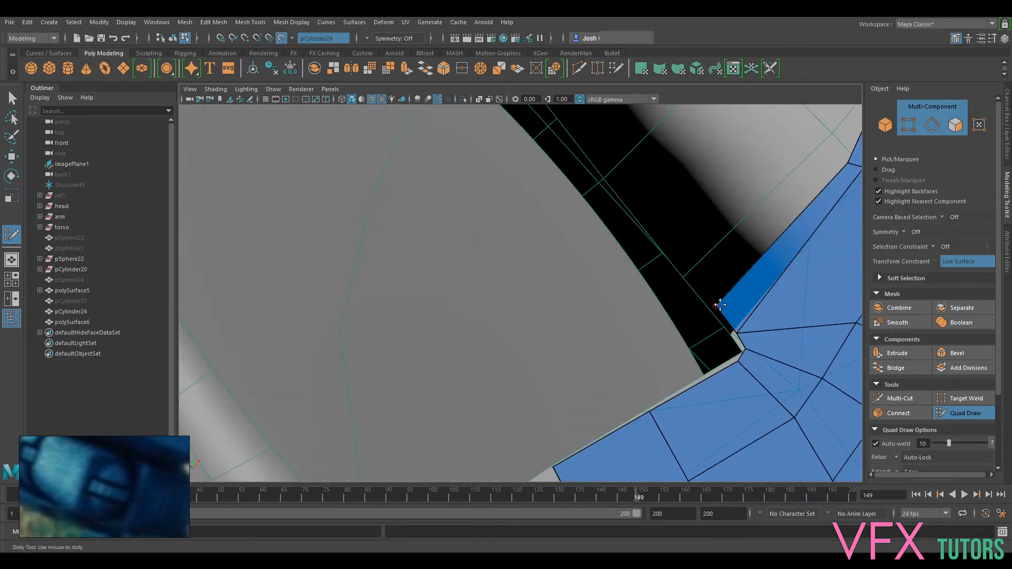
pyautogui.scroll(-3, 731, 323)
pyautogui.keyDown('alt'); pyautogui.moveTo(731, 324); pyautogui.dragTo(780, 235); pyautogui.keyUp('alt')
pyautogui.keyDown('alt'); pyautogui.moveTo(687, 266); pyautogui.dragTo(736, 258); pyautogui.keyUp('alt')
pyautogui.keyDown('alt'); pyautogui.moveTo(735, 258); pyautogui.dragTo(845, 221, button='middle'); pyautogui.keyUp('alt')
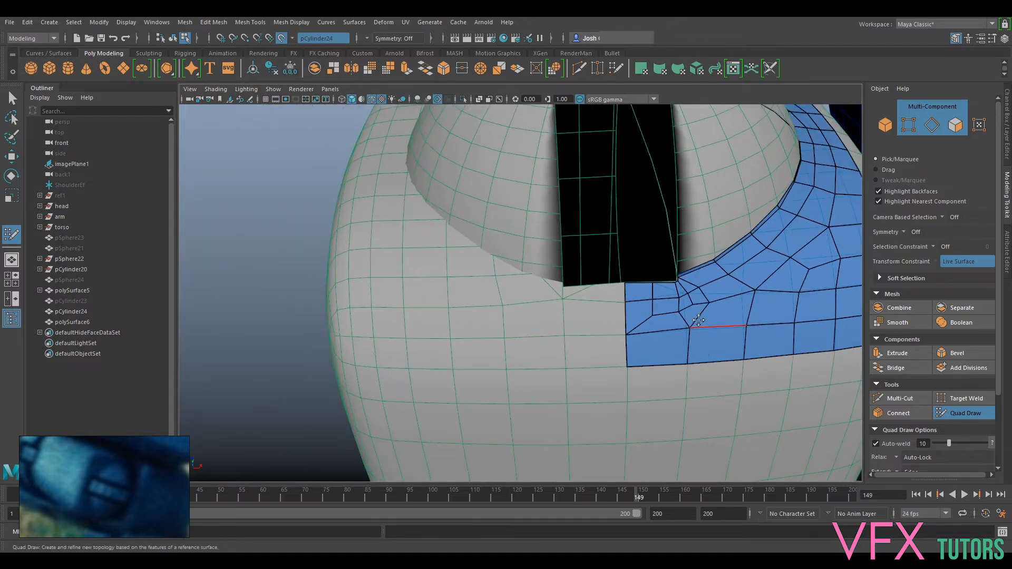
# - Add two quads on the dome beside the slot, starting from the lower corner, and adjust their shared outer vertex
pyautogui.keyDown('alt'); pyautogui.moveTo(732, 273); pyautogui.dragTo(679, 405, button='middle'); pyautogui.keyUp('alt')
pyautogui.scroll(5, 678, 406)
pyautogui.keyDown('alt'); pyautogui.moveTo(712, 388); pyautogui.dragTo(662, 386); pyautogui.keyUp('alt')
pyautogui.keyDown('alt'); pyautogui.moveTo(662, 386); pyautogui.dragTo(679, 338, button='middle'); pyautogui.keyUp('alt')
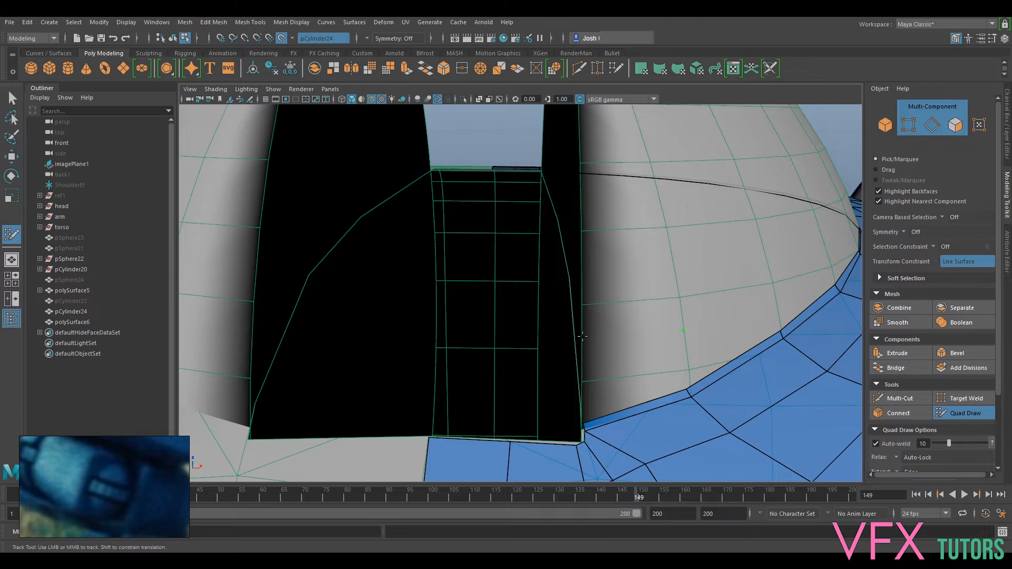
pyautogui.keyDown('shift'); pyautogui.click(624, 358); pyautogui.keyUp('shift')
pyautogui.keyDown('alt'); pyautogui.moveTo(675, 269); pyautogui.dragTo(668, 335, button='middle'); pyautogui.keyUp('alt')
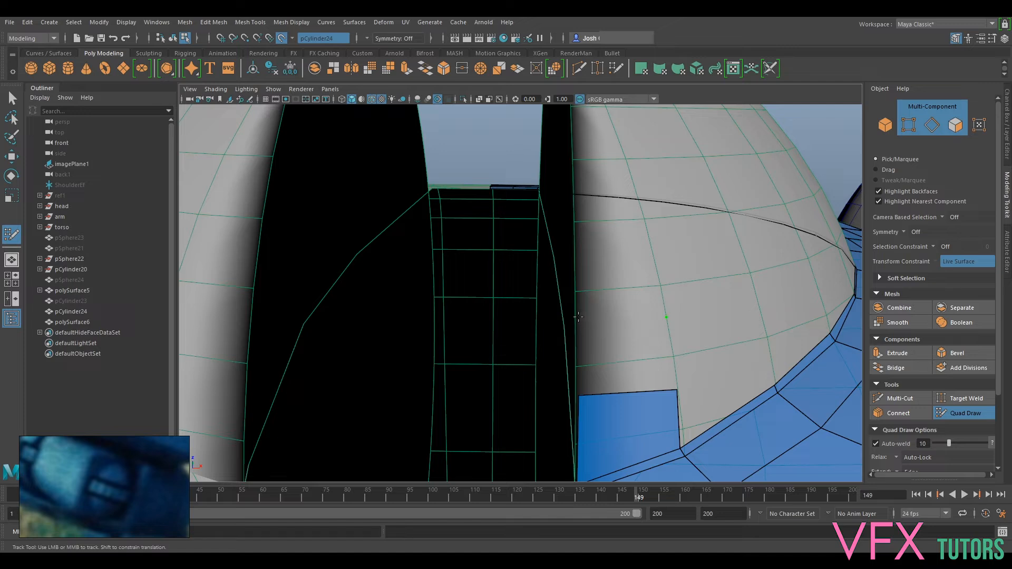
pyautogui.keyDown('shift'); pyautogui.click(627, 346); pyautogui.keyUp('shift')
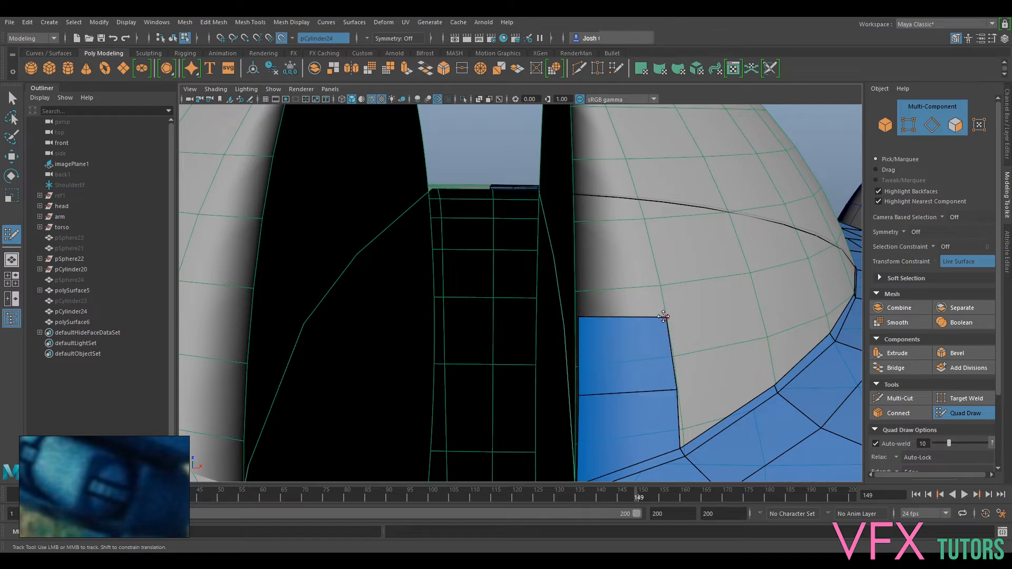
pyautogui.moveTo(677, 388); pyautogui.dragTo(676, 381)
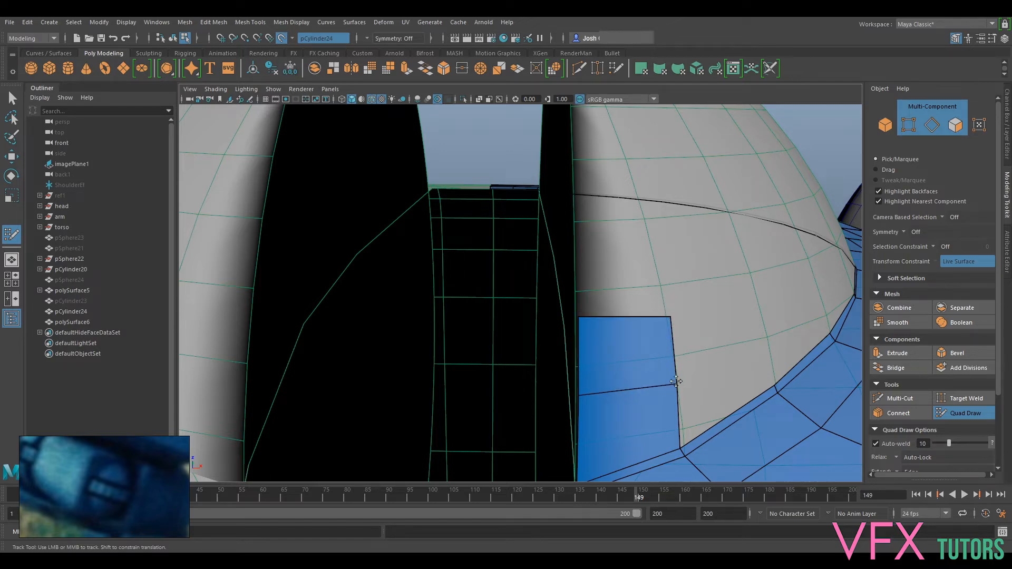
# - Extend the strip beside the slot with two more quads up the dome
pyautogui.keyDown('alt'); pyautogui.moveTo(665, 301); pyautogui.dragTo(673, 371, button='middle'); pyautogui.keyUp('alt')
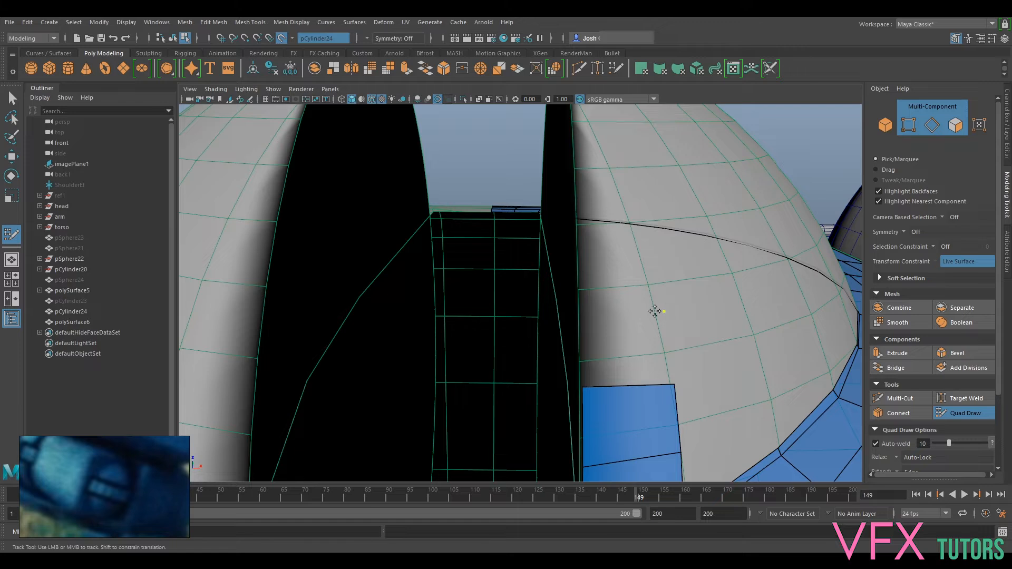
pyautogui.click(581, 308)
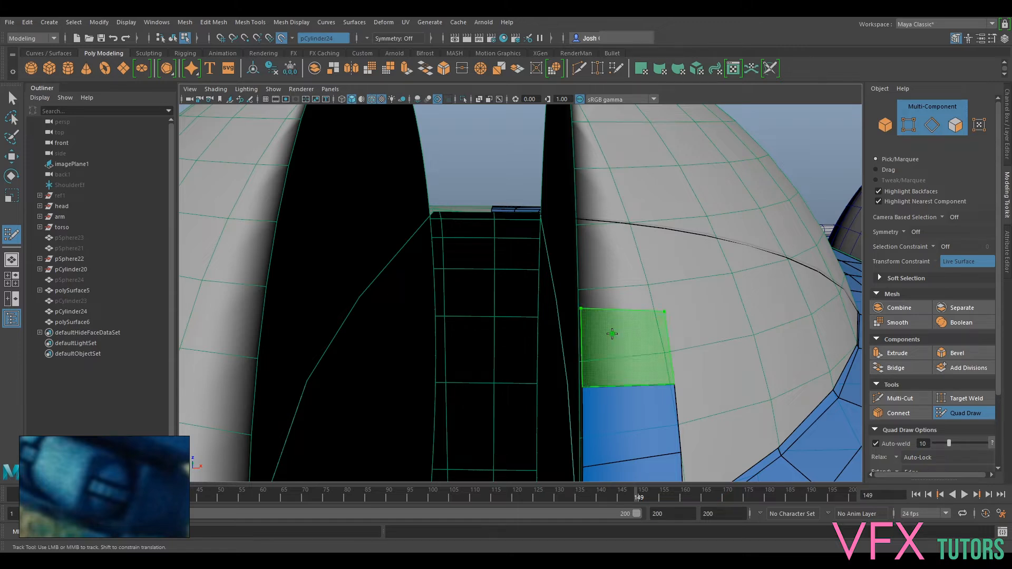
pyautogui.keyDown('shift'); pyautogui.click(612, 335); pyautogui.keyUp('shift')
pyautogui.keyDown('alt'); pyautogui.moveTo(658, 298); pyautogui.dragTo(657, 305); pyautogui.keyUp('alt')
pyautogui.keyDown('alt'); pyautogui.moveTo(655, 242); pyautogui.dragTo(655, 300, button='middle'); pyautogui.keyUp('alt')
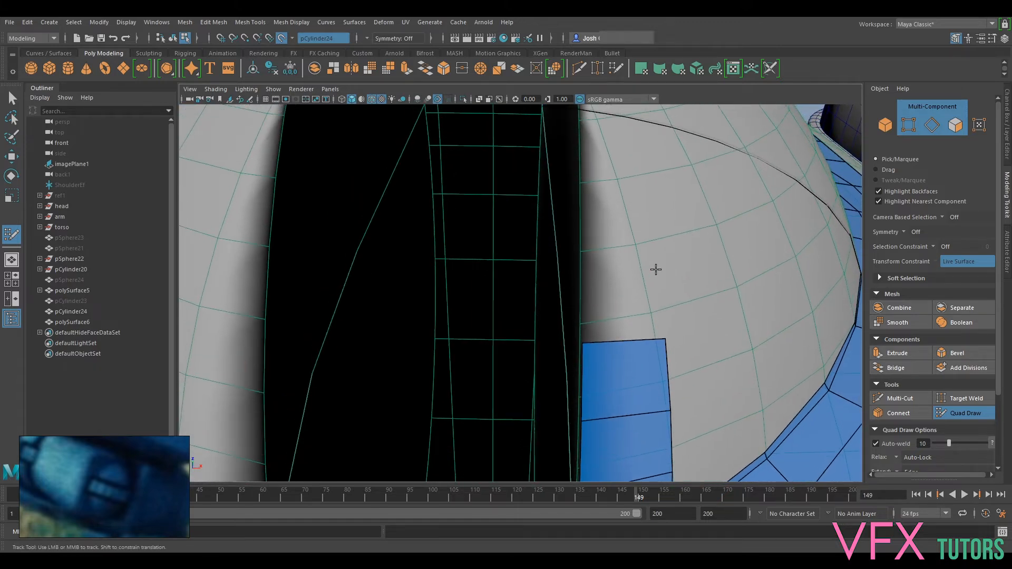
pyautogui.click(582, 263)
pyautogui.keyDown('shift'); pyautogui.click(626, 292); pyautogui.keyUp('shift')
# - Examine the new strip beside the slot and its junction with the patch at the lower corner from several angles
pyautogui.keyDown('alt'); pyautogui.moveTo(657, 293); pyautogui.dragTo(631, 293, button='right'); pyautogui.keyUp('alt')
pyautogui.keyDown('alt'); pyautogui.moveTo(619, 313); pyautogui.dragTo(638, 301); pyautogui.keyUp('alt')
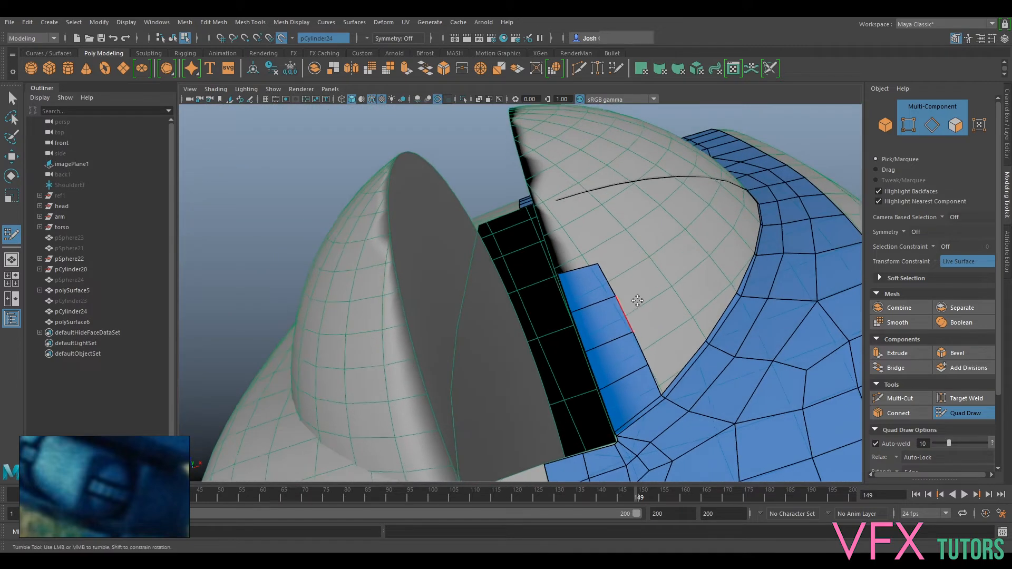
pyautogui.keyDown('alt'); pyautogui.moveTo(608, 273); pyautogui.dragTo(626, 324, button='middle'); pyautogui.keyUp('alt')
pyautogui.keyDown('alt'); pyautogui.moveTo(656, 299); pyautogui.dragTo(692, 319); pyautogui.keyUp('alt')
pyautogui.keyDown('alt'); pyautogui.moveTo(509, 410); pyautogui.dragTo(548, 393); pyautogui.keyUp('alt')
pyautogui.keyDown('alt'); pyautogui.moveTo(527, 369); pyautogui.dragTo(532, 263, button='middle'); pyautogui.keyUp('alt')
pyautogui.keyDown('alt'); pyautogui.moveTo(506, 263); pyautogui.dragTo(538, 262, button='right'); pyautogui.keyUp('alt')
pyautogui.keyDown('alt'); pyautogui.moveTo(538, 264); pyautogui.dragTo(539, 367); pyautogui.keyUp('alt')
pyautogui.keyDown('alt'); pyautogui.moveTo(539, 368); pyautogui.dragTo(664, 401, button='middle'); pyautogui.keyUp('alt')
pyautogui.keyDown('alt'); pyautogui.moveTo(663, 400); pyautogui.dragTo(599, 380, button='right'); pyautogui.keyUp('alt')
pyautogui.keyDown('alt'); pyautogui.moveTo(546, 391); pyautogui.dragTo(553, 375); pyautogui.keyUp('alt')
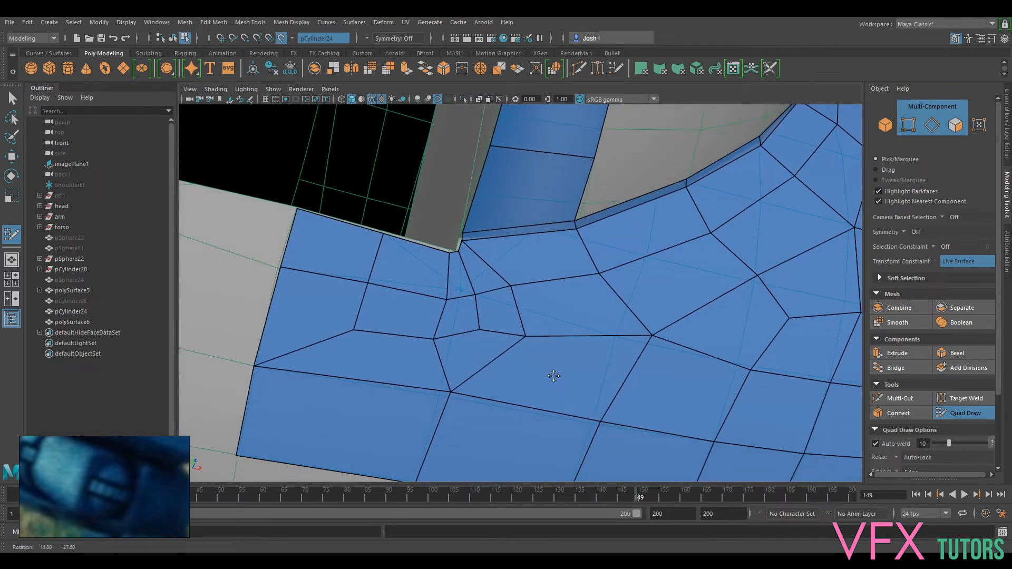
pyautogui.keyDown('alt'); pyautogui.moveTo(611, 311); pyautogui.dragTo(621, 357, button='middle'); pyautogui.keyUp('alt')
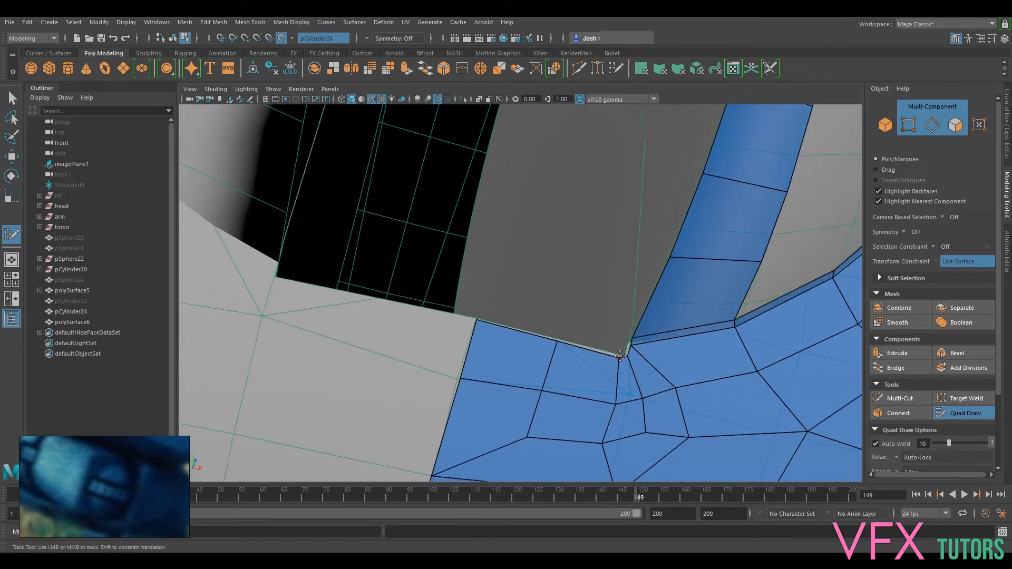
# - Add two quads to the open end of the strip beside the slot, continuing up the dome
pyautogui.scroll(-5, 620, 357)
pyautogui.keyDown('alt'); pyautogui.moveTo(639, 316); pyautogui.dragTo(614, 301); pyautogui.keyUp('alt')
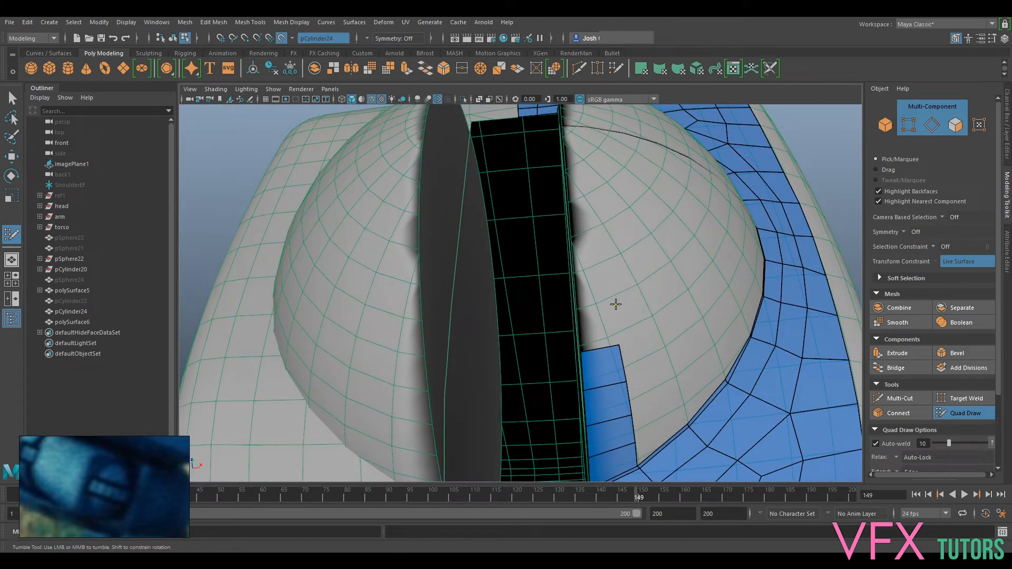
pyautogui.click(578, 304)
pyautogui.keyDown('shift'); pyautogui.click(598, 327); pyautogui.keyUp('shift')
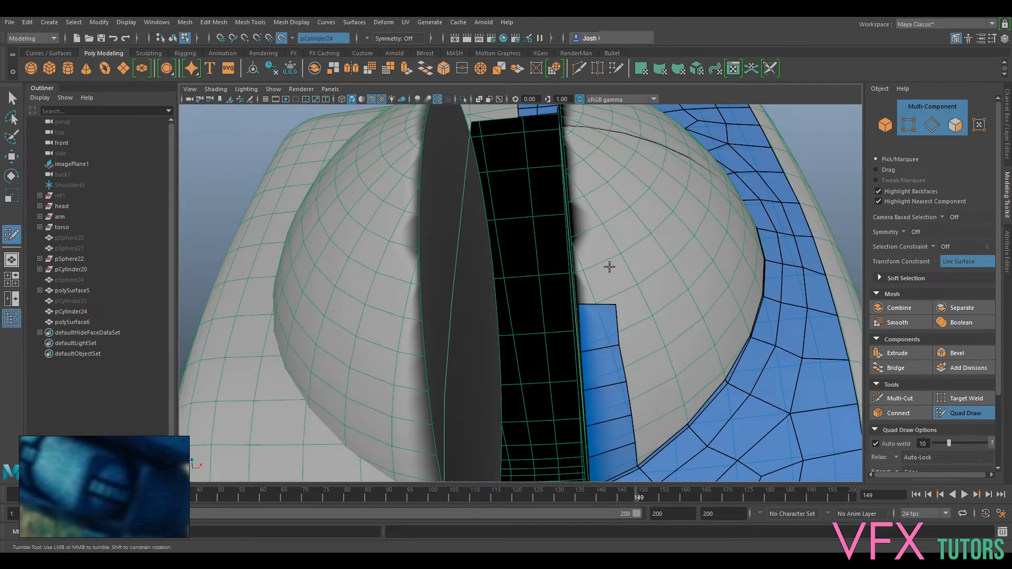
pyautogui.keyDown('shift'); pyautogui.click(596, 287); pyautogui.keyUp('shift')
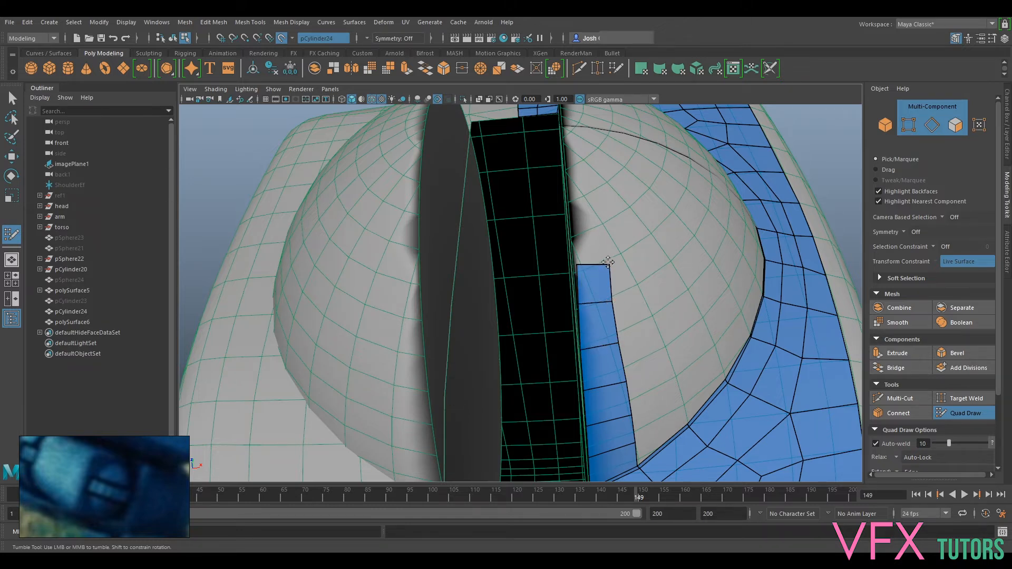
# - Lengthen the strip by two more quads along the slot edge toward the dome's crown
pyautogui.moveTo(598, 261)
pyautogui.keyDown('alt'); pyautogui.mouseDown()
pyautogui.moveTo(659, 253)
pyautogui.moveTo(606, 205)
pyautogui.moveTo(592, 272)
pyautogui.mouseUp(); pyautogui.keyUp('alt')
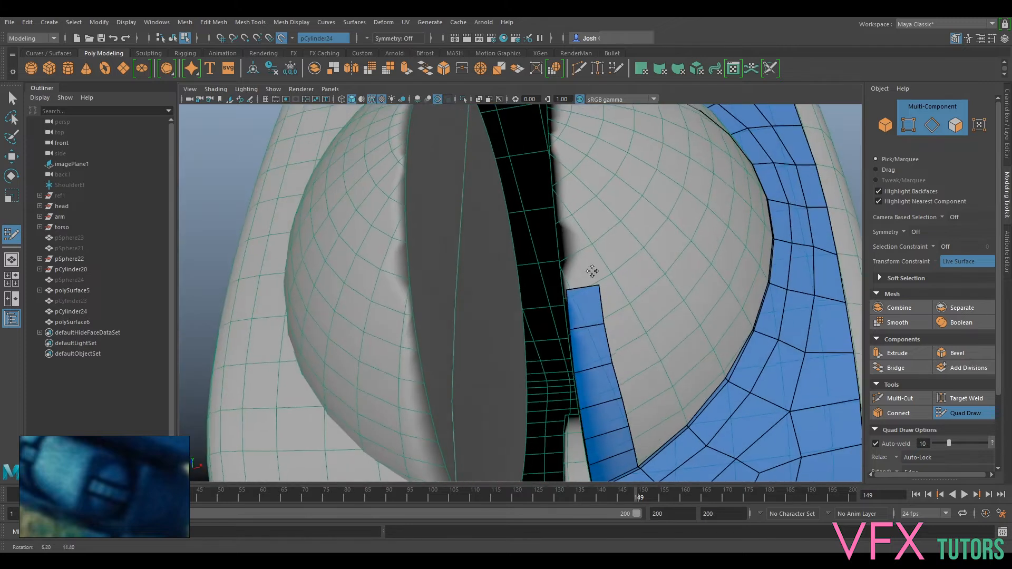
pyautogui.keyDown('alt'); pyautogui.moveTo(592, 273); pyautogui.dragTo(587, 316, button='middle'); pyautogui.keyUp('alt')
pyautogui.scroll(2, 588, 317)
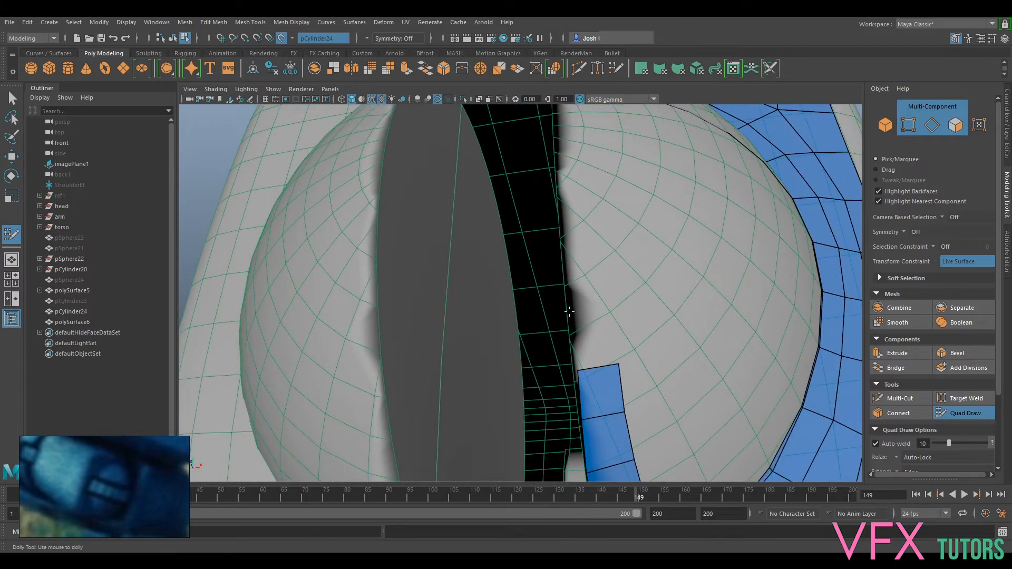
pyautogui.keyDown('shift'); pyautogui.click(592, 327); pyautogui.keyUp('shift')
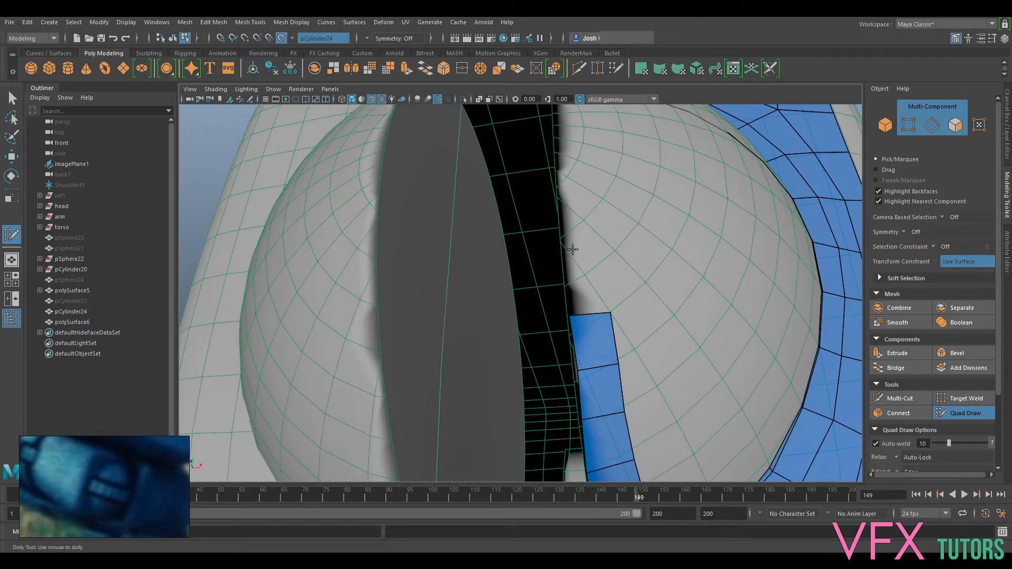
pyautogui.keyDown('shift'); pyautogui.click(602, 252); pyautogui.keyUp('shift')
pyautogui.moveTo(581, 253); pyautogui.dragTo(580, 262)
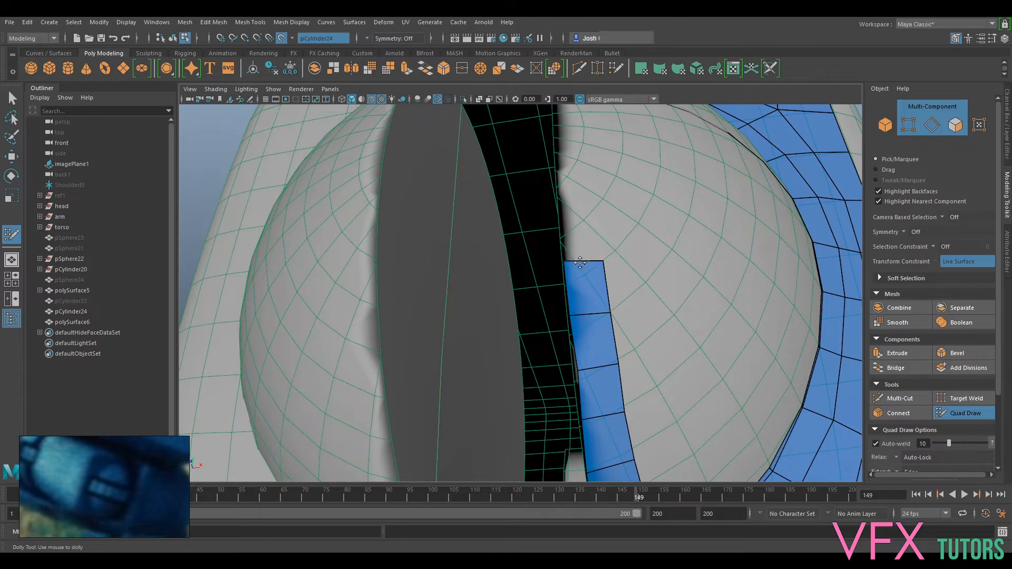
pyautogui.keyDown('alt'); pyautogui.moveTo(580, 262); pyautogui.dragTo(581, 292, button='middle'); pyautogui.keyUp('alt')
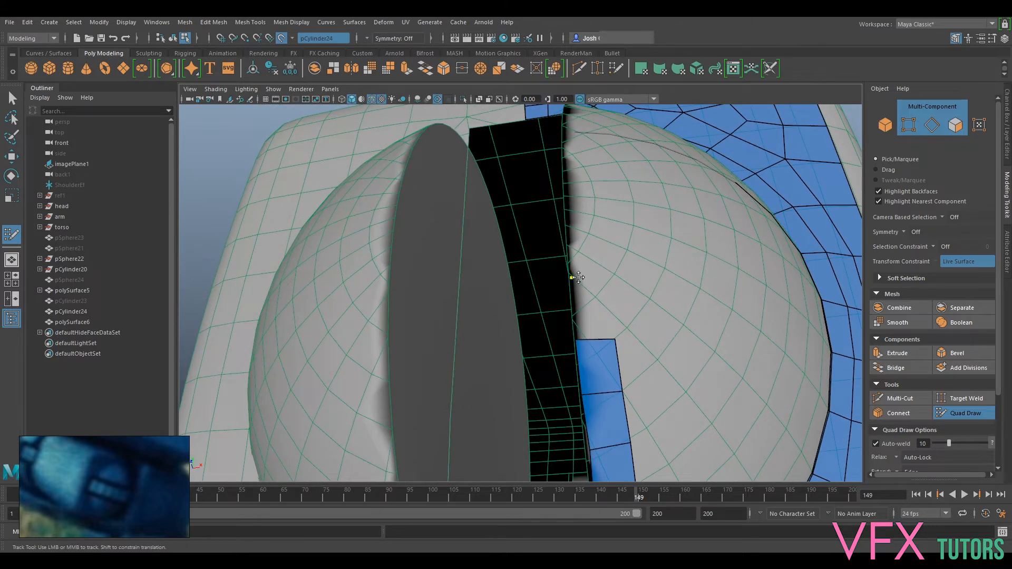
# - Carry the strip over the dome's crown with three quads that follow the slot edge
pyautogui.keyDown('alt'); pyautogui.moveTo(608, 280); pyautogui.dragTo(587, 312); pyautogui.keyUp('alt')
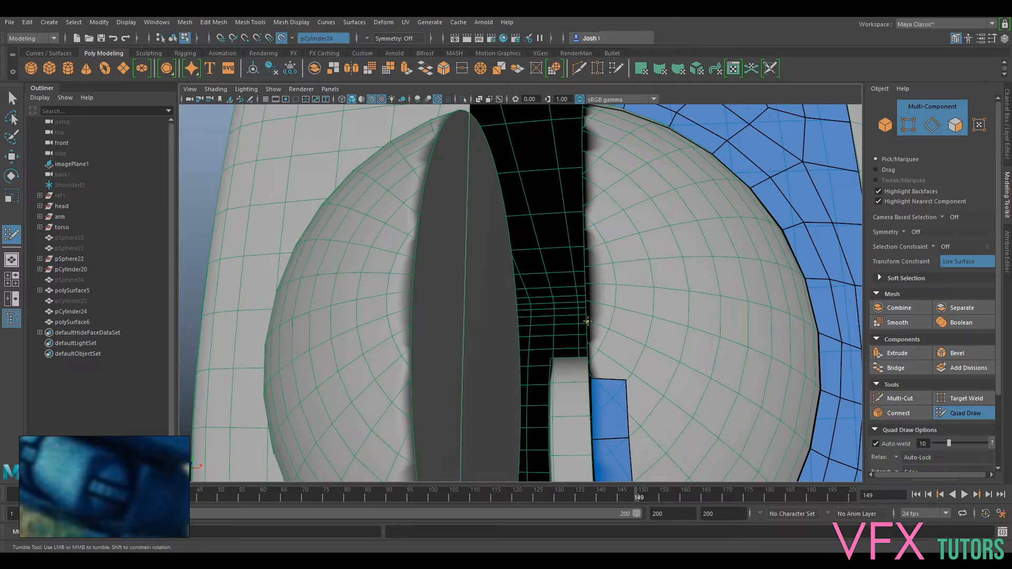
pyautogui.keyDown('shift'); pyautogui.click(624, 322); pyautogui.keyUp('shift')
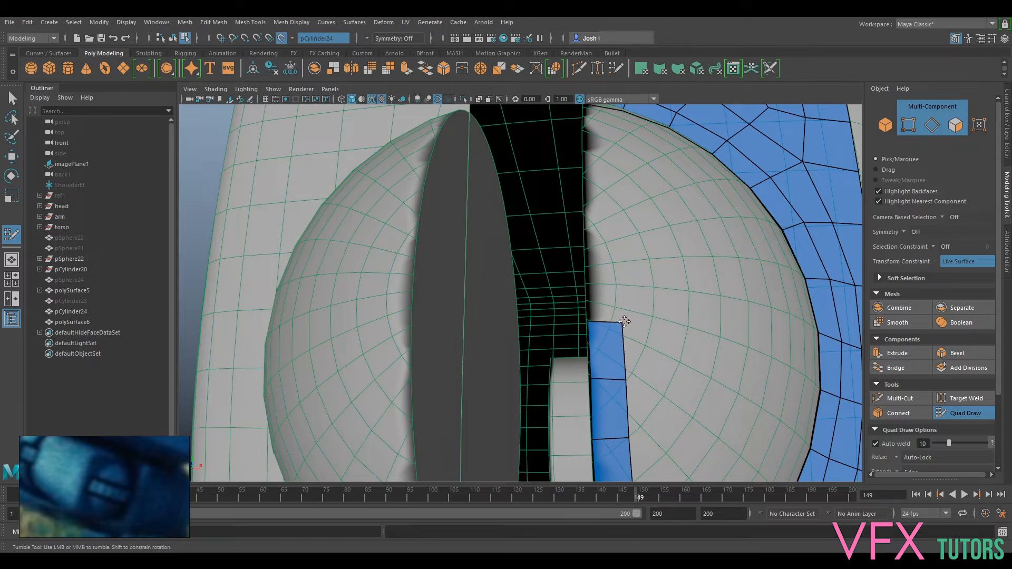
pyautogui.keyDown('shift'); pyautogui.click(620, 268); pyautogui.keyUp('shift')
pyautogui.keyDown('alt'); pyautogui.moveTo(622, 268); pyautogui.dragTo(631, 309); pyautogui.keyUp('alt')
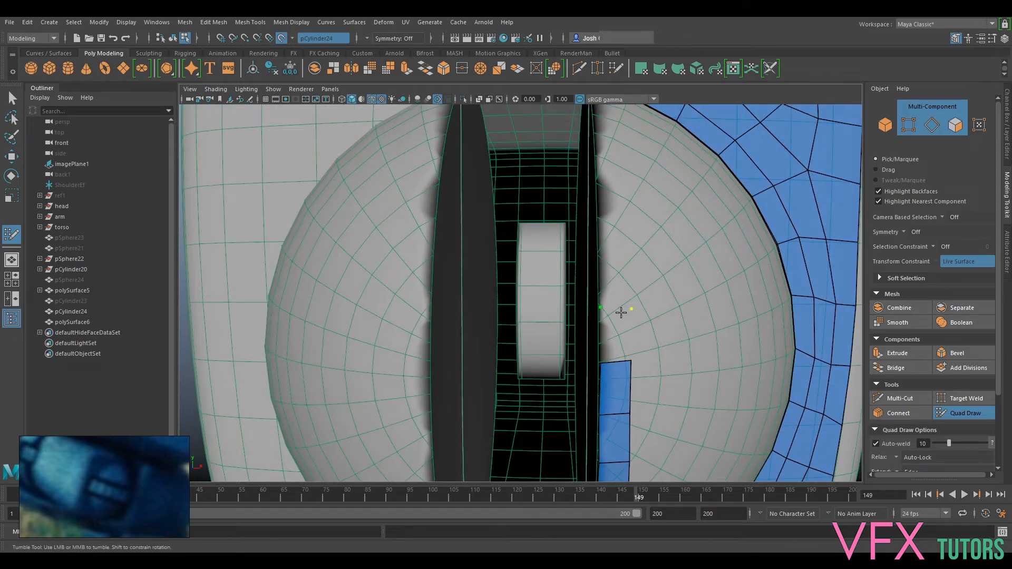
pyautogui.keyDown('shift'); pyautogui.click(621, 313); pyautogui.keyUp('shift')
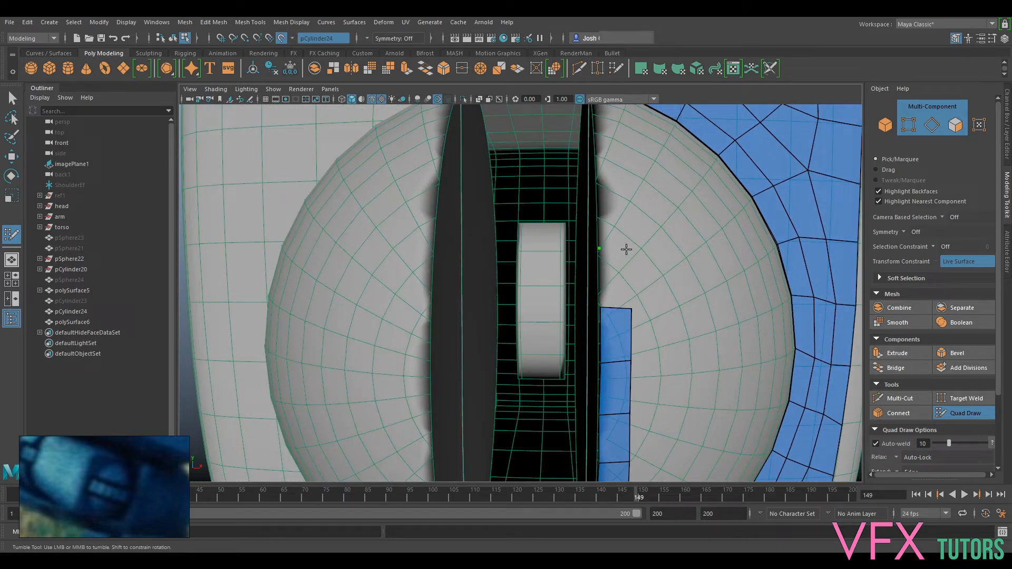
# - Continue the strip down the far side of the dome with three more quads beside the slot
pyautogui.keyDown('alt'); pyautogui.moveTo(622, 263); pyautogui.dragTo(575, 296, button='middle'); pyautogui.keyUp('alt')
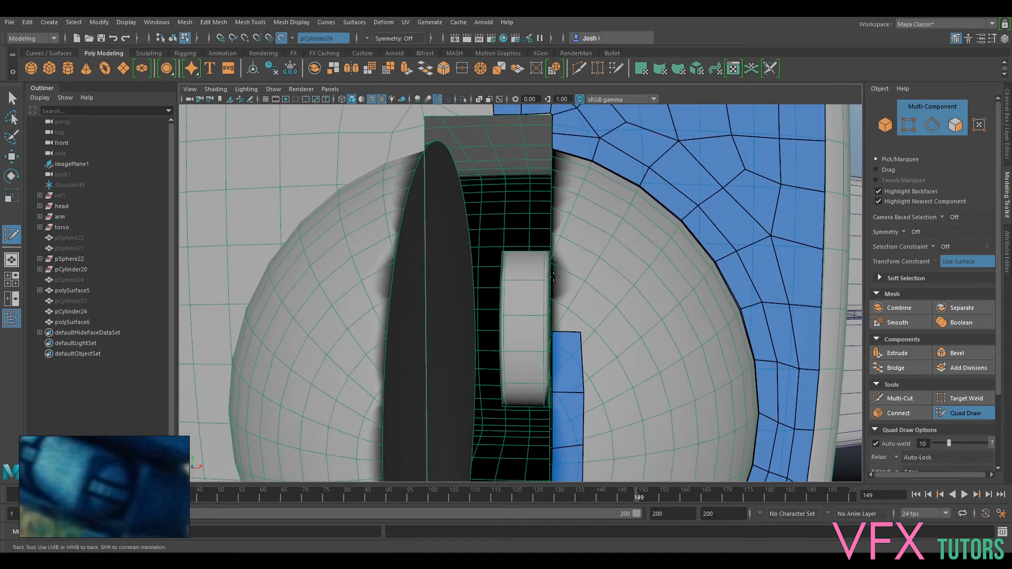
pyautogui.keyDown('shift'); pyautogui.click(572, 285); pyautogui.keyUp('shift')
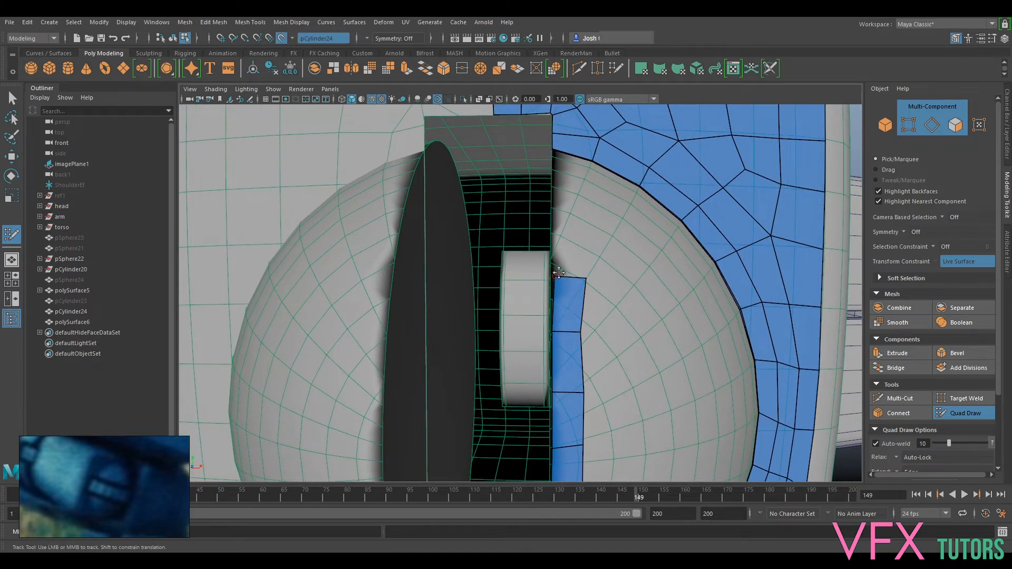
pyautogui.keyDown('alt'); pyautogui.moveTo(559, 274); pyautogui.dragTo(562, 301); pyautogui.keyUp('alt')
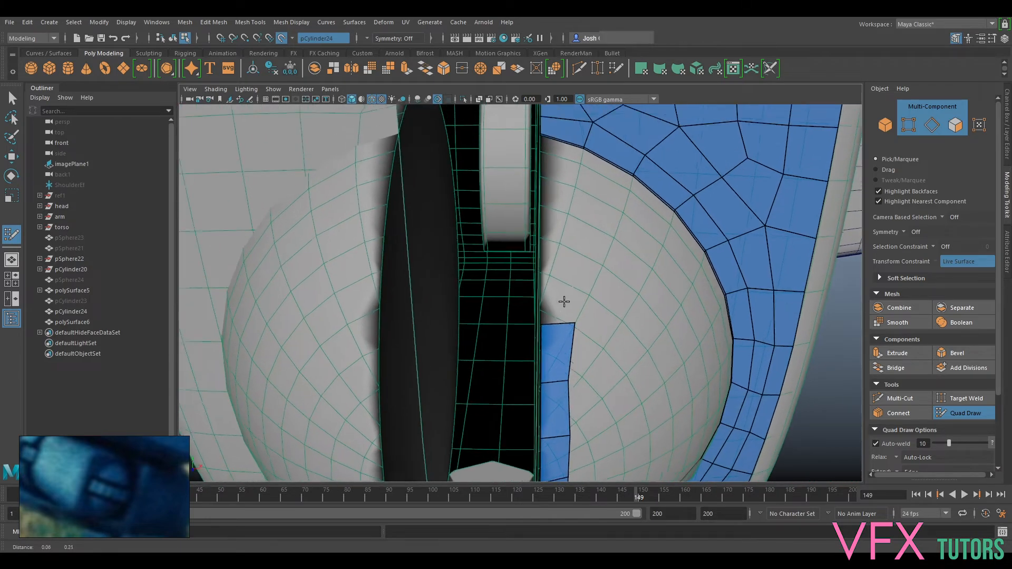
pyautogui.keyDown('alt'); pyautogui.moveTo(563, 301); pyautogui.dragTo(554, 309, button='middle'); pyautogui.keyUp('alt')
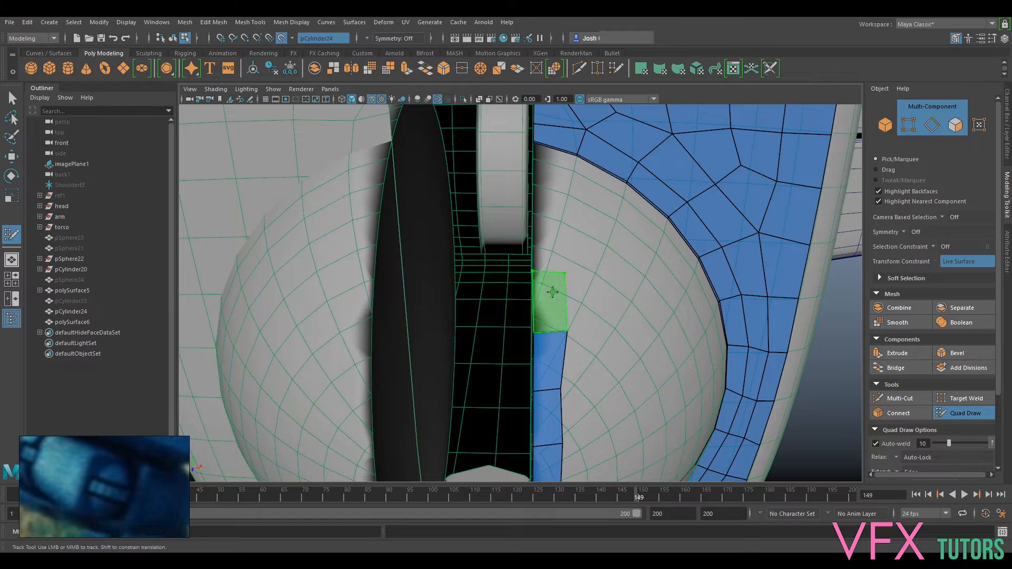
pyautogui.keyDown('shift'); pyautogui.click(550, 295); pyautogui.keyUp('shift')
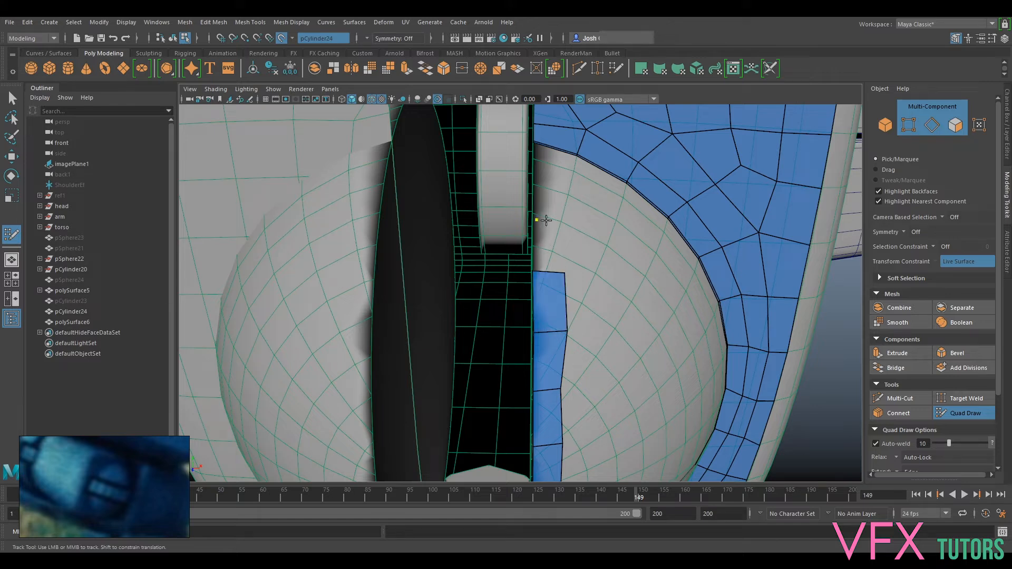
pyautogui.click(563, 223)
pyautogui.keyDown('shift'); pyautogui.click(549, 252); pyautogui.keyUp('shift')
# - Align the strip's end vertices with the slot edge and close the gap to the patch's narrow row with a quad
pyautogui.moveTo(666, 321)
pyautogui.keyDown('alt'); pyautogui.mouseDown()
pyautogui.moveTo(610, 321)
pyautogui.moveTo(561, 352)
pyautogui.moveTo(473, 366)
pyautogui.moveTo(425, 398)
pyautogui.moveTo(536, 299)
pyautogui.moveTo(543, 335)
pyautogui.mouseUp(); pyautogui.keyUp('alt')
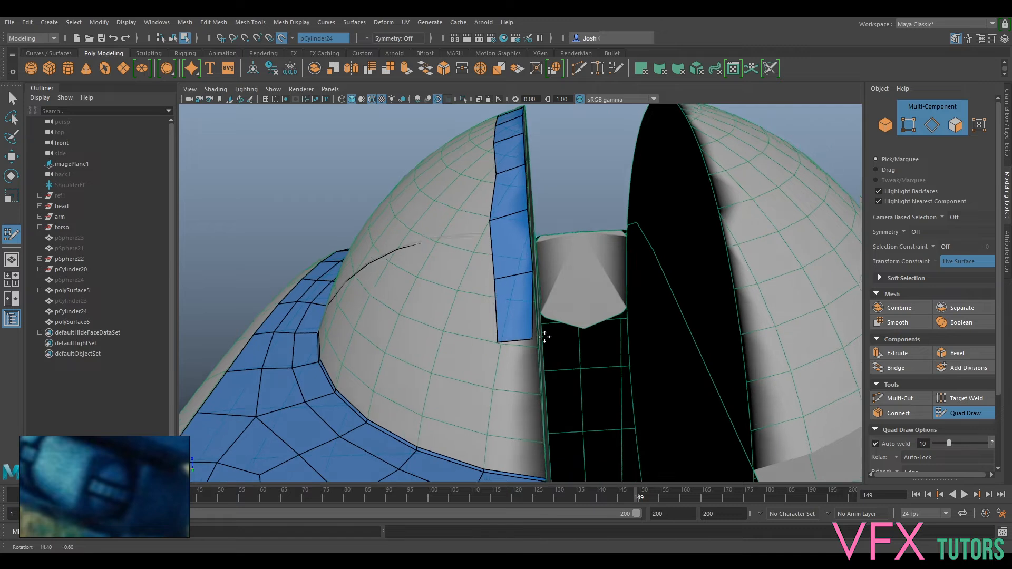
pyautogui.keyDown('alt'); pyautogui.moveTo(543, 334); pyautogui.dragTo(573, 274, button='right'); pyautogui.keyUp('alt')
pyautogui.moveTo(551, 298); pyautogui.dragTo(558, 297)
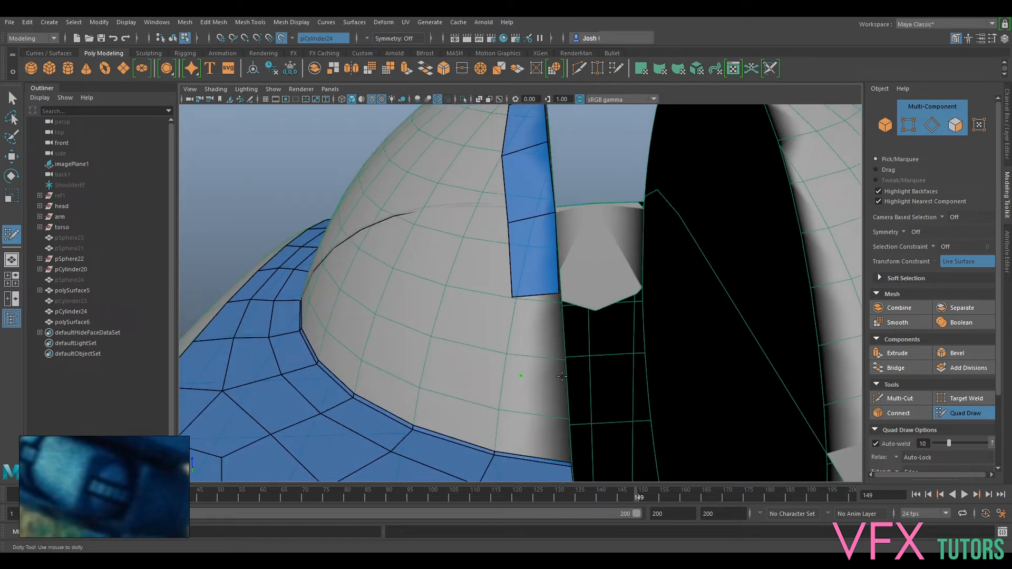
pyautogui.keyDown('alt'); pyautogui.moveTo(540, 353); pyautogui.dragTo(571, 300, button='middle'); pyautogui.keyUp('alt')
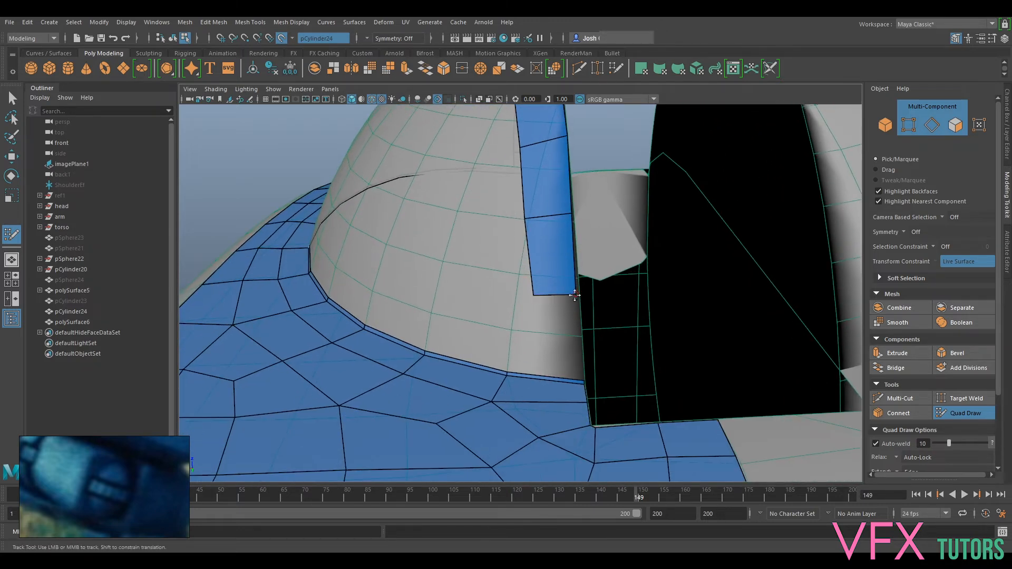
pyautogui.moveTo(533, 296); pyautogui.dragTo(533, 299)
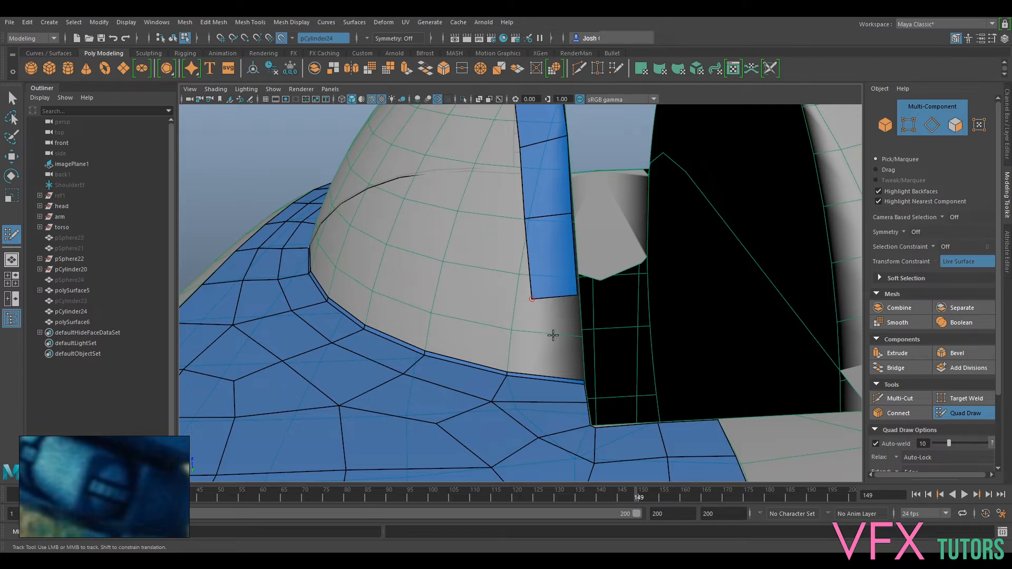
pyautogui.keyDown('shift'); pyautogui.click(551, 348); pyautogui.keyUp('shift')
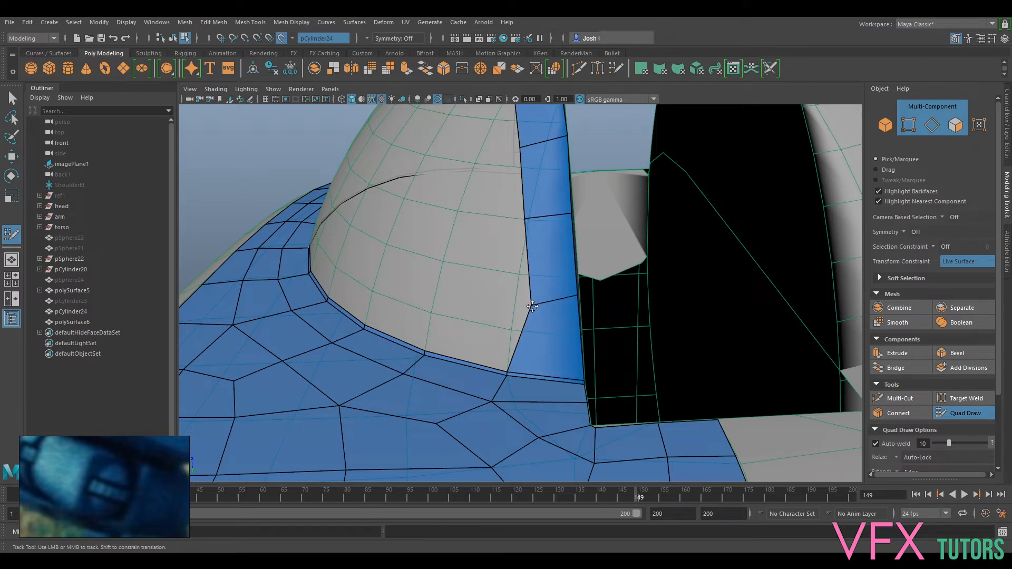
# - Move the two outer vertices above the closing quad so the strip widens smoothly toward the patch
pyautogui.moveTo(537, 305); pyautogui.dragTo(526, 299)
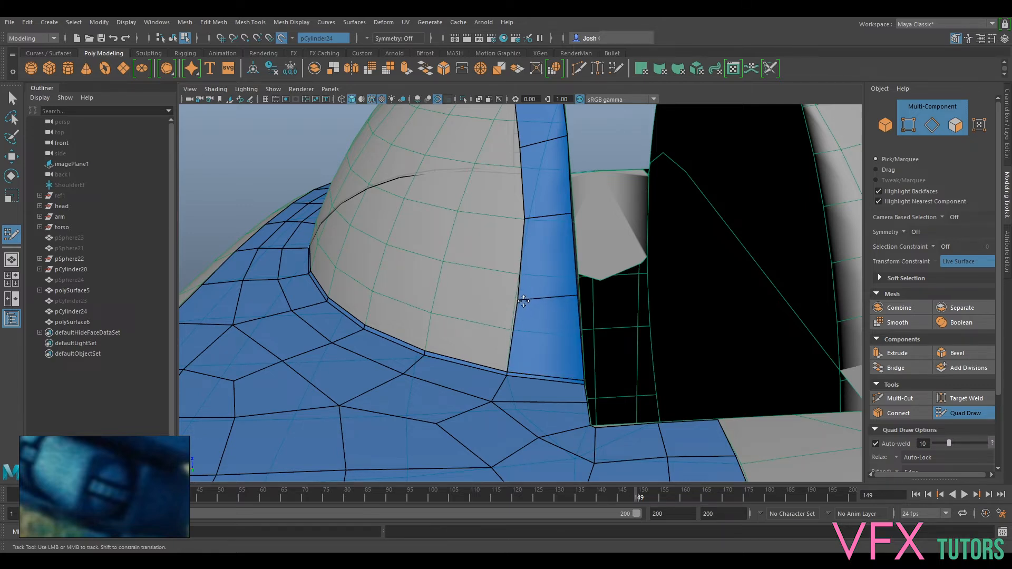
pyautogui.moveTo(532, 223); pyautogui.dragTo(519, 244)
pyautogui.keyDown('alt'); pyautogui.moveTo(466, 300); pyautogui.dragTo(565, 339); pyautogui.keyUp('alt')
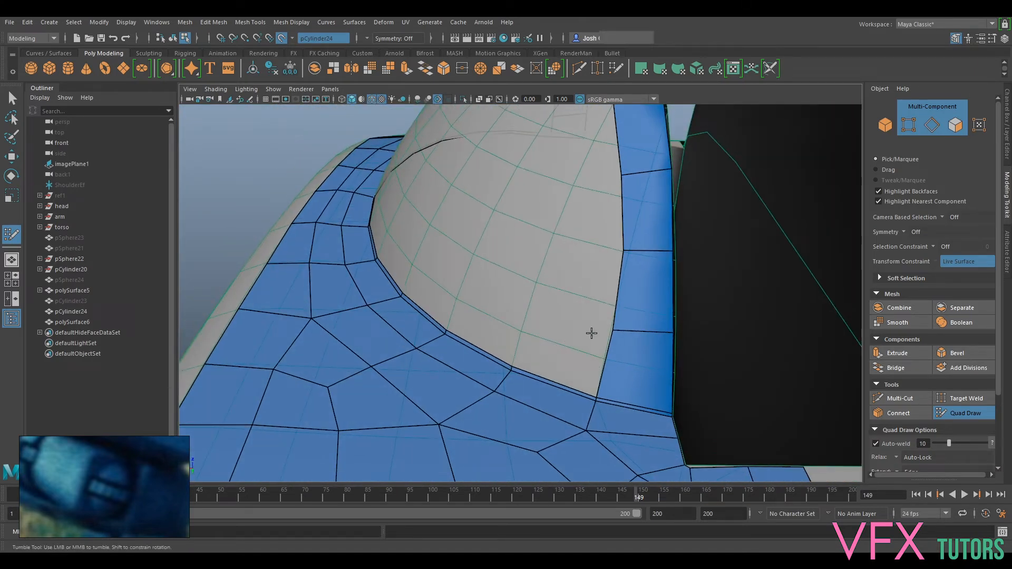
# - Start a row of quads on the dome along the patch's narrow edge, placing two from the slot's far corner
pyautogui.keyDown('shift'); pyautogui.click(552, 340); pyautogui.keyUp('shift')
pyautogui.moveTo(552, 340)
pyautogui.keyDown('alt'); pyautogui.mouseDown()
pyautogui.moveTo(473, 316)
pyautogui.moveTo(559, 380)
pyautogui.moveTo(492, 418)
pyautogui.moveTo(610, 264)
pyautogui.moveTo(599, 373)
pyautogui.moveTo(643, 368)
pyautogui.mouseUp(); pyautogui.keyUp('alt')
pyautogui.scroll(6, 604, 334)
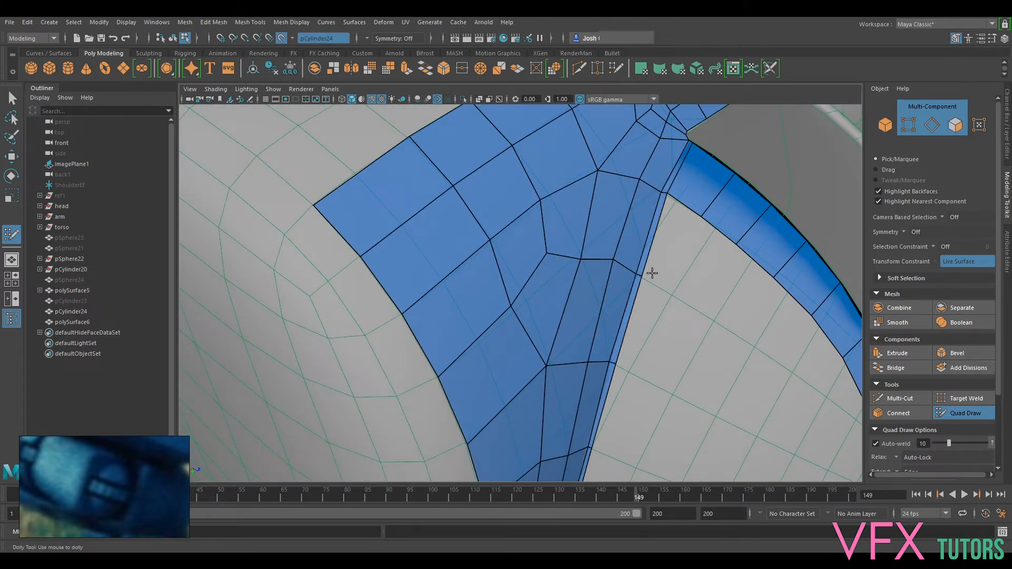
pyautogui.keyDown('alt'); pyautogui.moveTo(650, 271); pyautogui.dragTo(616, 296, button='middle'); pyautogui.keyUp('alt')
pyautogui.keyDown('shift'); pyautogui.click(606, 287); pyautogui.keyUp('shift')
pyautogui.hotkey('ctrl', 'z')
pyautogui.keyDown('alt'); pyautogui.moveTo(592, 312); pyautogui.dragTo(611, 275); pyautogui.keyUp('alt')
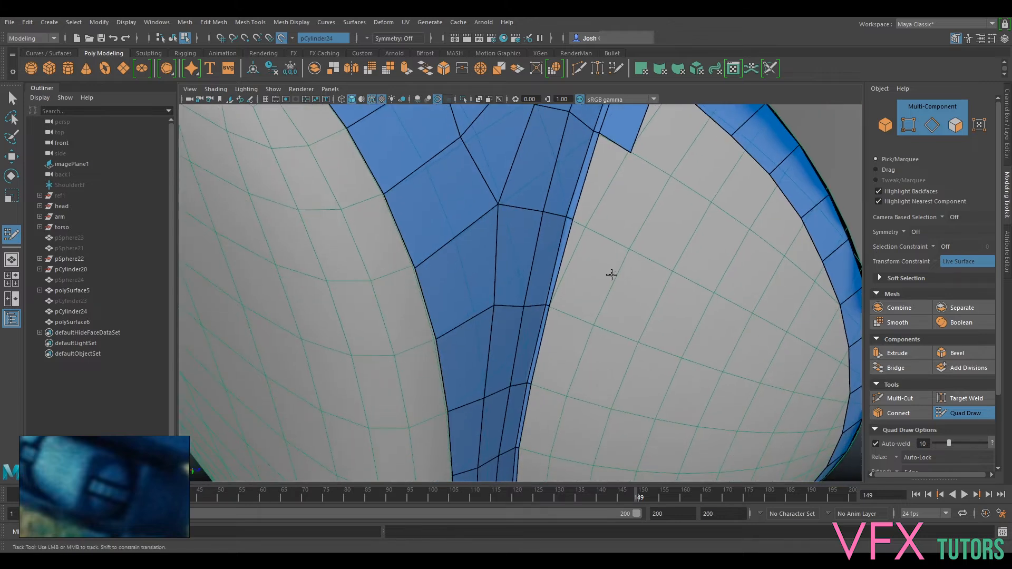
pyautogui.keyDown('shift'); pyautogui.click(602, 203); pyautogui.keyUp('shift')
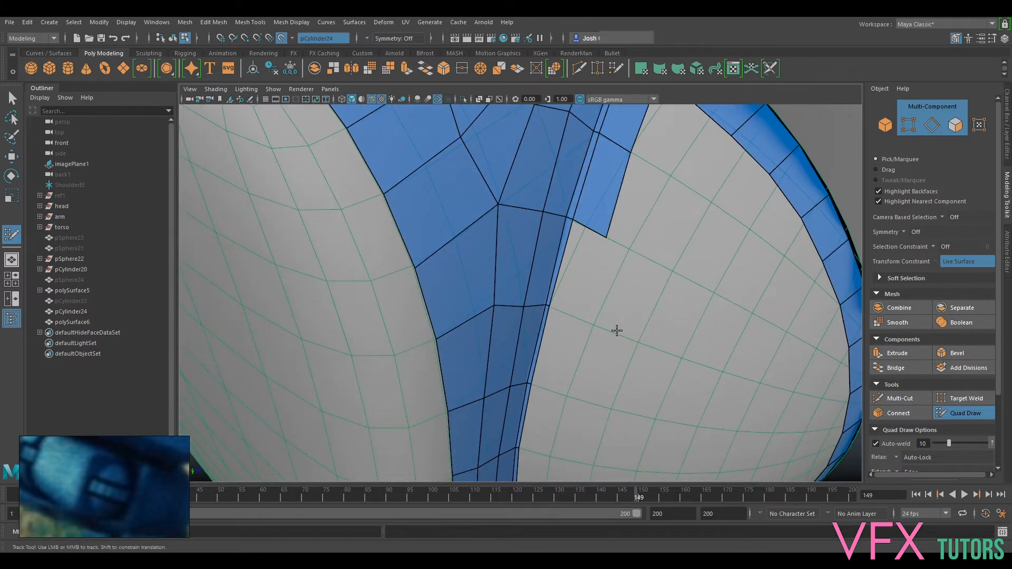
# - Extend the row around the dome's base with more quads matched to the patch's edge vertices
pyautogui.keyDown('alt'); pyautogui.moveTo(611, 330); pyautogui.dragTo(605, 252, button='middle'); pyautogui.keyUp('alt')
pyautogui.keyDown('shift'); pyautogui.click(582, 216); pyautogui.keyUp('shift')
pyautogui.keyDown('alt'); pyautogui.moveTo(593, 302); pyautogui.dragTo(609, 253); pyautogui.keyUp('alt')
pyautogui.keyDown('alt'); pyautogui.moveTo(610, 258); pyautogui.dragTo(618, 378, button='middle'); pyautogui.keyUp('alt')
pyautogui.keyDown('shift'); pyautogui.click(622, 182); pyautogui.keyUp('shift')
pyautogui.keyDown('alt'); pyautogui.moveTo(622, 181); pyautogui.dragTo(622, 220); pyautogui.keyUp('alt')
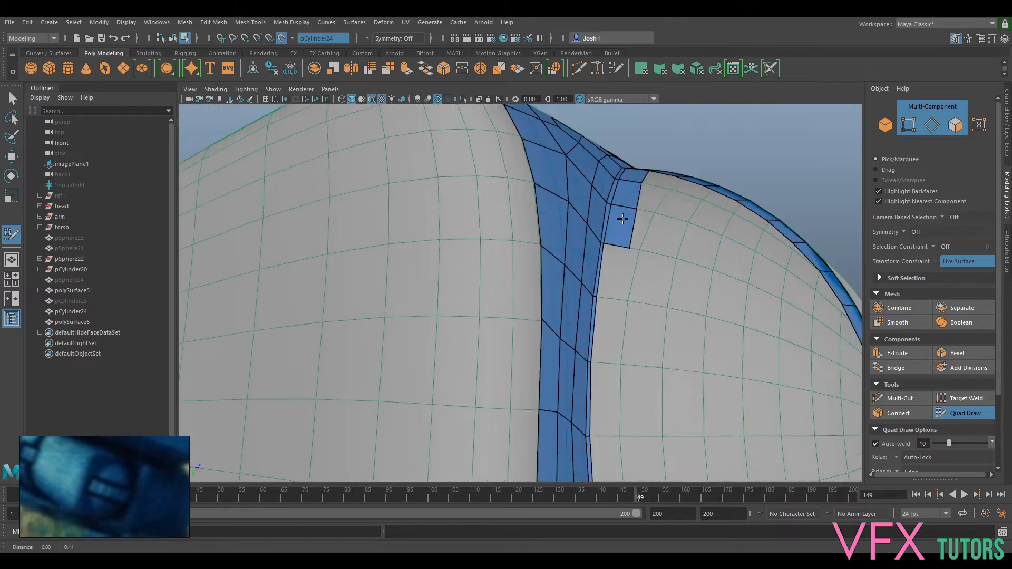
pyautogui.keyDown('alt'); pyautogui.moveTo(621, 219); pyautogui.dragTo(608, 296, button='middle'); pyautogui.keyUp('alt')
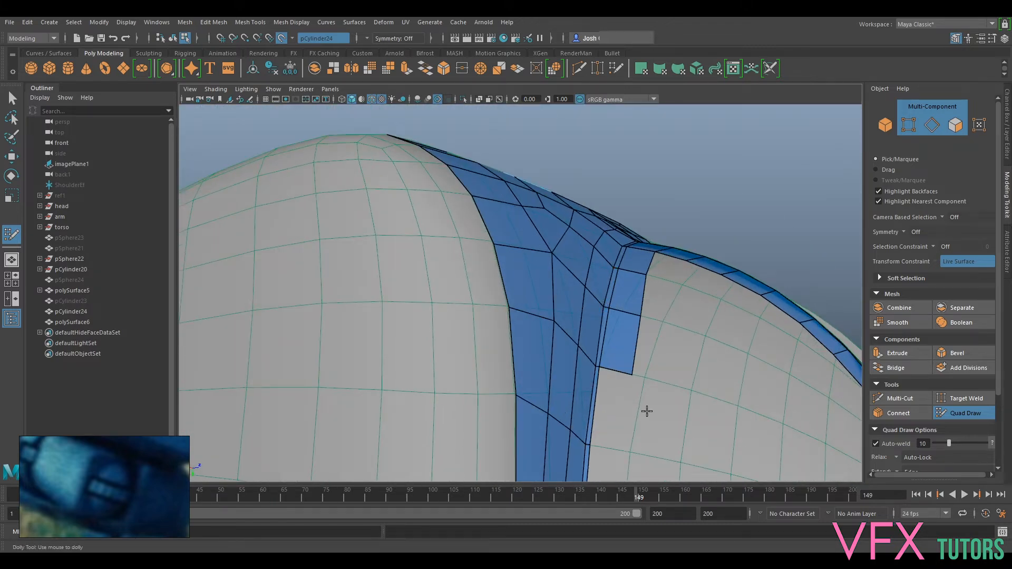
pyautogui.keyDown('alt'); pyautogui.moveTo(647, 411); pyautogui.dragTo(613, 216, button='middle'); pyautogui.keyUp('alt')
pyautogui.keyDown('shift'); pyautogui.click(611, 213); pyautogui.keyUp('shift')
# - Add four quads to the base row along the middle of the dome's outer side
pyautogui.keyDown('alt'); pyautogui.moveTo(612, 309); pyautogui.dragTo(623, 233, button='middle'); pyautogui.keyUp('alt')
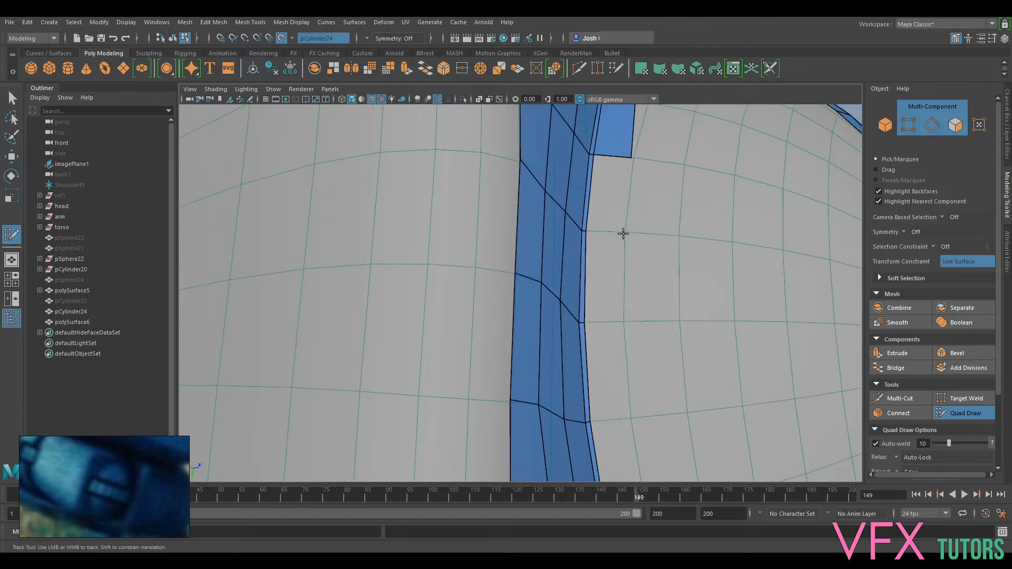
pyautogui.keyDown('shift'); pyautogui.click(610, 208); pyautogui.keyUp('shift')
pyautogui.keyDown('shift'); pyautogui.click(610, 306); pyautogui.keyUp('shift')
pyautogui.keyDown('alt'); pyautogui.moveTo(637, 419); pyautogui.dragTo(631, 287, button='middle'); pyautogui.keyUp('alt')
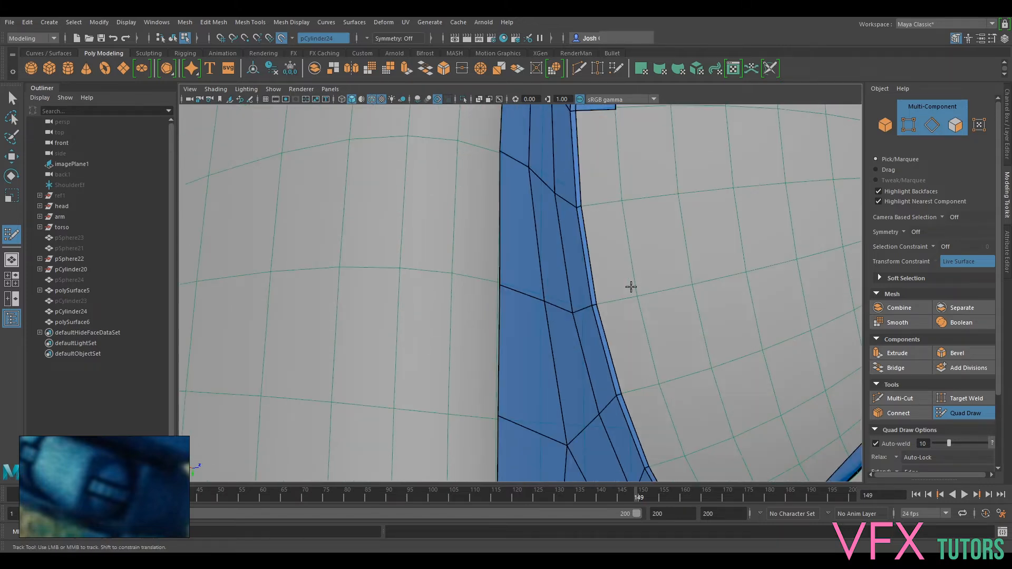
pyautogui.keyDown('shift'); pyautogui.click(596, 174); pyautogui.keyUp('shift')
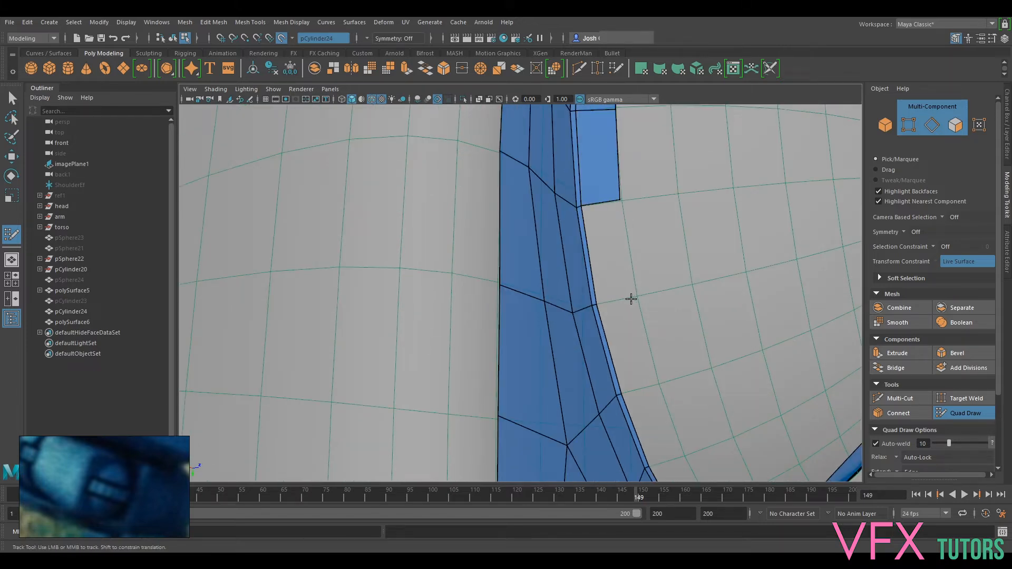
pyautogui.keyDown('shift'); pyautogui.click(614, 267); pyautogui.keyUp('shift')
# - Fill the last three quads of the base row to join the strip at the slot's lower corner, and even out its inner edge
pyautogui.keyDown('alt'); pyautogui.moveTo(692, 414); pyautogui.dragTo(650, 339, button='middle'); pyautogui.keyUp('alt')
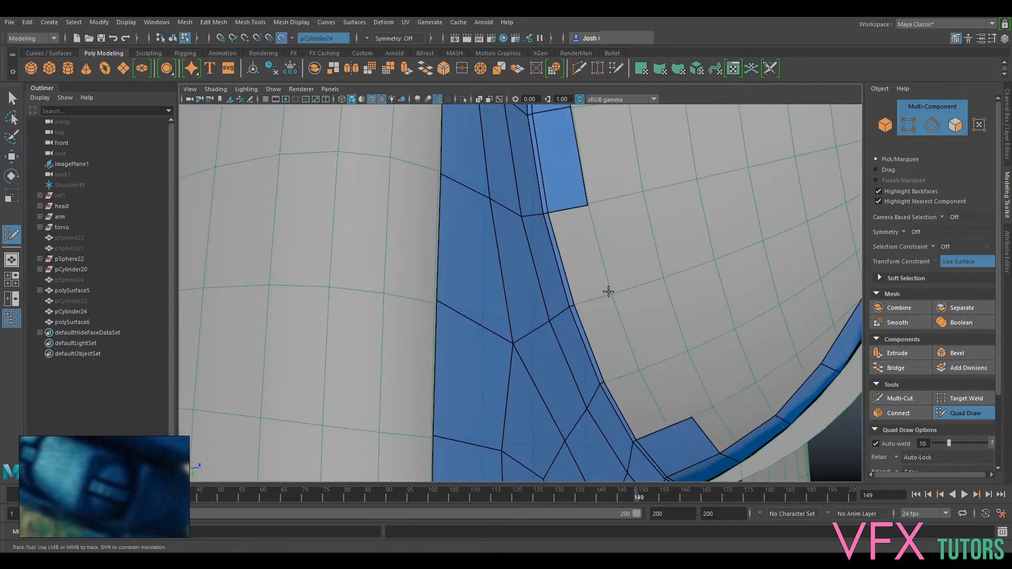
pyautogui.keyDown('shift'); pyautogui.click(592, 276); pyautogui.keyUp('shift')
pyautogui.keyDown('shift'); pyautogui.click(615, 355); pyautogui.keyUp('shift')
pyautogui.moveTo(653, 424)
pyautogui.keyDown('alt'); pyautogui.mouseDown()
pyautogui.moveTo(672, 411)
pyautogui.moveTo(665, 404)
pyautogui.mouseUp(); pyautogui.keyUp('alt')
pyautogui.keyDown('shift'); pyautogui.click(643, 310); pyautogui.keyUp('shift')
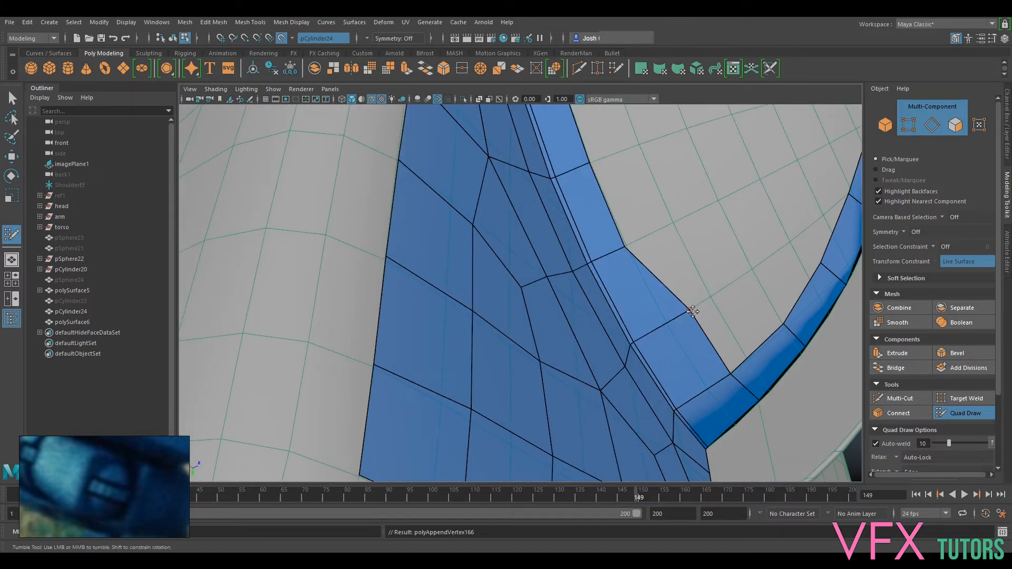
pyautogui.keyDown('alt'); pyautogui.moveTo(732, 363); pyautogui.dragTo(642, 345, button='middle'); pyautogui.keyUp('alt')
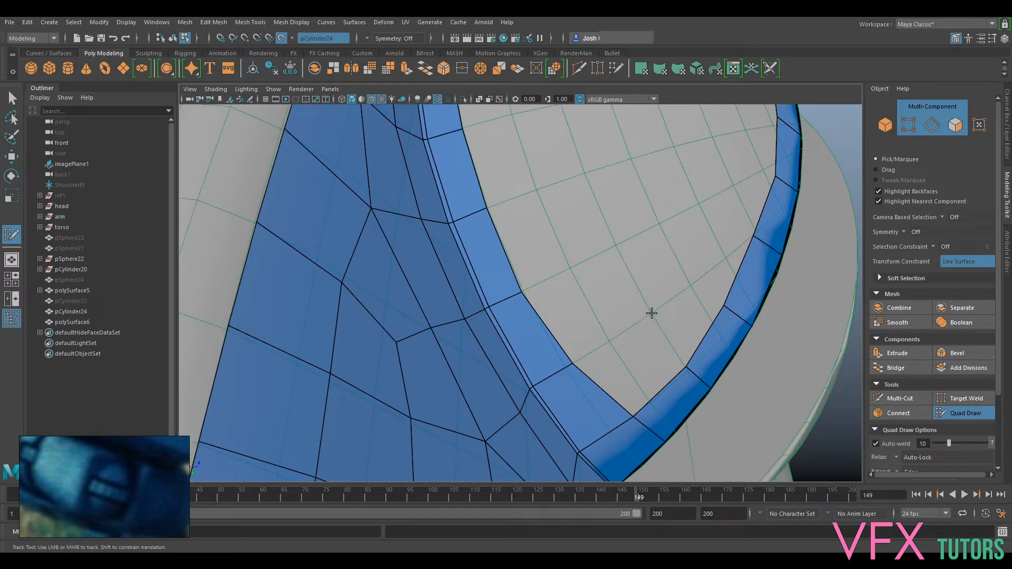
# - Add the first three quads of a second row on the dome, just inside the base row, starting from one corner of the open area
pyautogui.keyDown('shift'); pyautogui.click(631, 347); pyautogui.keyUp('shift')
pyautogui.keyDown('alt'); pyautogui.moveTo(631, 346); pyautogui.dragTo(608, 343, button='middle'); pyautogui.keyUp('alt')
pyautogui.keyDown('alt'); pyautogui.moveTo(623, 369); pyautogui.dragTo(596, 319); pyautogui.keyUp('alt')
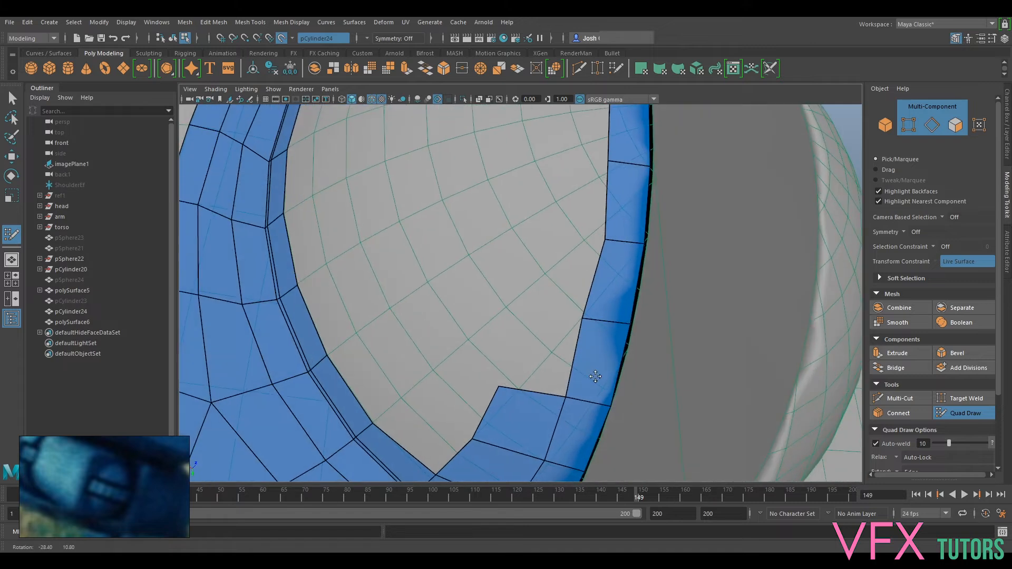
pyautogui.keyDown('shift'); pyautogui.click(529, 343); pyautogui.keyUp('shift')
pyautogui.moveTo(505, 386)
pyautogui.mouseDown()
pyautogui.moveTo(536, 383)
pyautogui.moveTo(551, 304)
pyautogui.mouseUp()
pyautogui.keyDown('alt'); pyautogui.moveTo(550, 303); pyautogui.dragTo(570, 394, button='middle'); pyautogui.keyUp('alt')
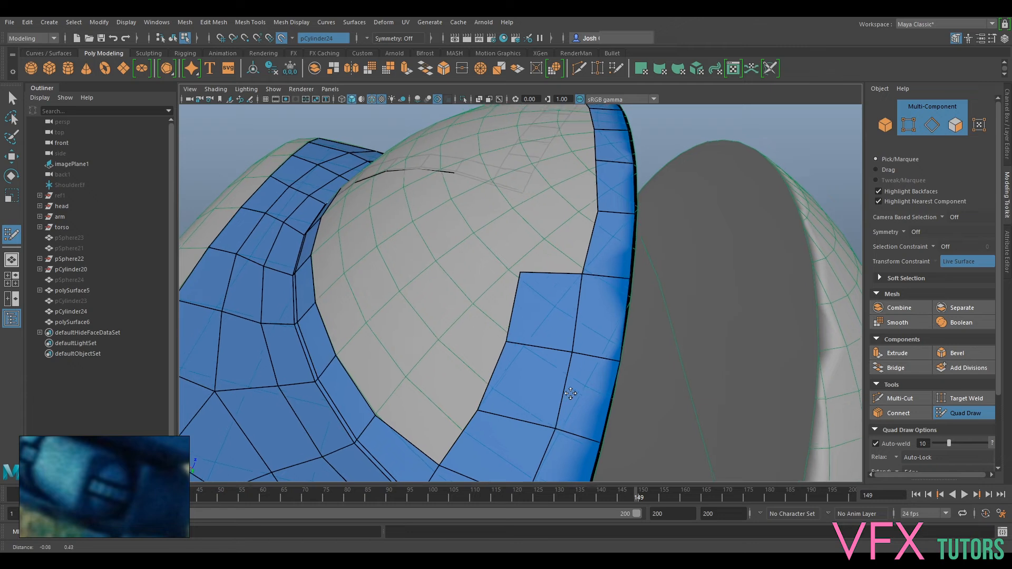
# - Extend the second row inside the base row with three more quads toward the middle of the dome's outer side
pyautogui.keyDown('alt'); pyautogui.moveTo(570, 394); pyautogui.dragTo(620, 366); pyautogui.keyUp('alt')
pyautogui.click(553, 375)
pyautogui.moveTo(581, 335)
pyautogui.keyDown('alt'); pyautogui.mouseDown()
pyautogui.moveTo(590, 359)
pyautogui.moveTo(561, 390)
pyautogui.mouseUp(); pyautogui.keyUp('alt')
pyautogui.keyDown('shift'); pyautogui.click(577, 412); pyautogui.keyUp('shift')
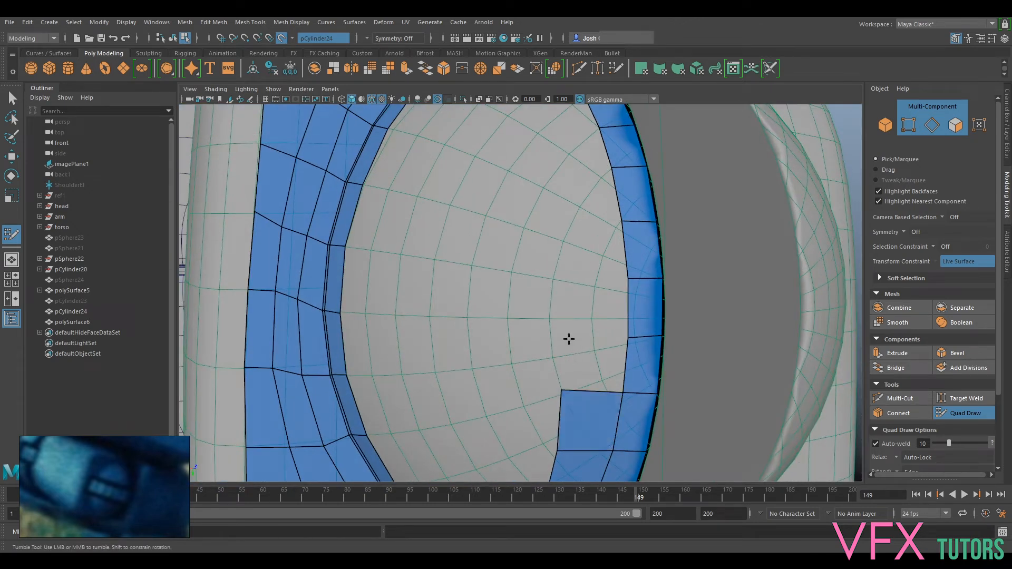
pyautogui.click(563, 341)
pyautogui.keyDown('shift'); pyautogui.click(586, 364); pyautogui.keyUp('shift')
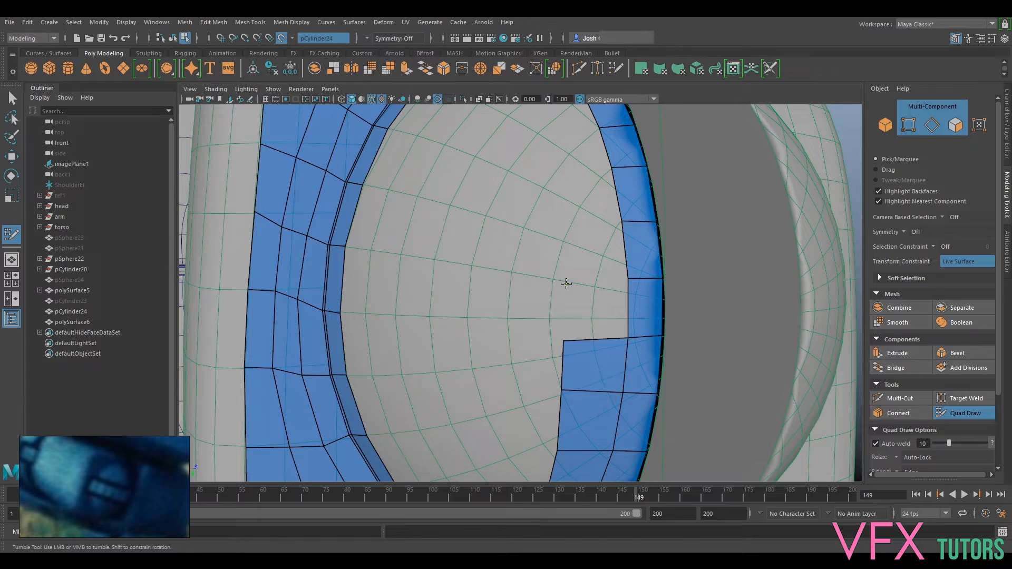
pyautogui.click(566, 284)
pyautogui.keyDown('shift'); pyautogui.click(568, 286); pyautogui.keyUp('shift')
# - Place two further quads of the second row past the middle, matching their edges to the base row's vertices
pyautogui.keyDown('alt'); pyautogui.moveTo(583, 251); pyautogui.dragTo(559, 363, button='middle'); pyautogui.keyUp('alt')
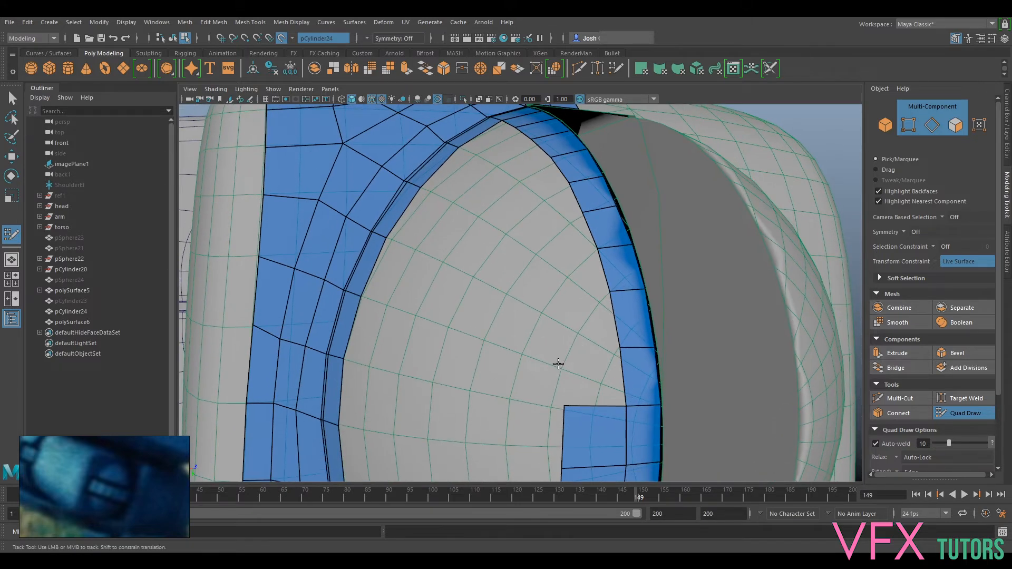
pyautogui.click(564, 355)
pyautogui.keyDown('shift'); pyautogui.click(574, 363); pyautogui.keyUp('shift')
pyautogui.click(557, 302)
pyautogui.keyDown('shift'); pyautogui.click(574, 330); pyautogui.keyUp('shift')
# - Fill the rest of the second row down to the opposite corner, joining it to the strip along the patch
pyautogui.keyDown('alt'); pyautogui.moveTo(567, 296); pyautogui.dragTo(624, 386); pyautogui.keyUp('alt')
pyautogui.keyDown('alt'); pyautogui.moveTo(624, 387); pyautogui.dragTo(583, 375, button='middle'); pyautogui.keyUp('alt')
pyautogui.keyDown('alt'); pyautogui.moveTo(583, 375); pyautogui.dragTo(571, 298); pyautogui.keyUp('alt')
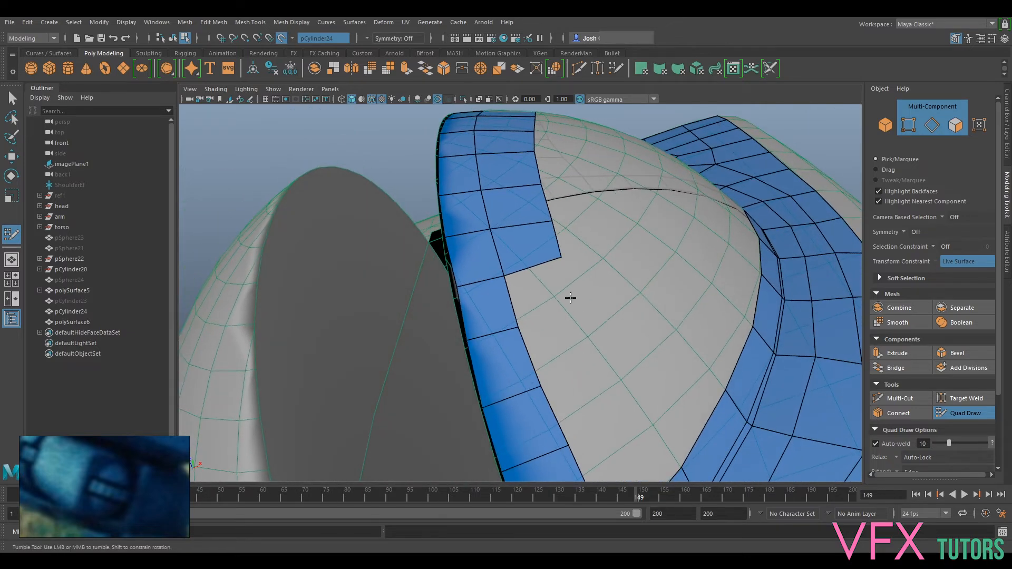
pyautogui.keyDown('shift'); pyautogui.click(555, 289); pyautogui.keyUp('shift')
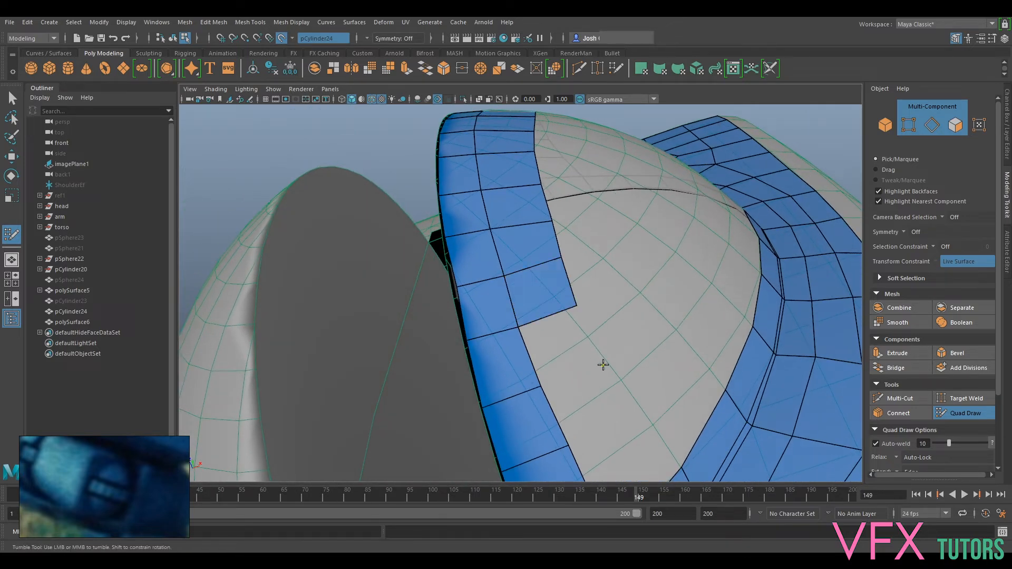
pyautogui.keyDown('alt'); pyautogui.moveTo(628, 462); pyautogui.dragTo(580, 376, button='middle'); pyautogui.keyUp('alt')
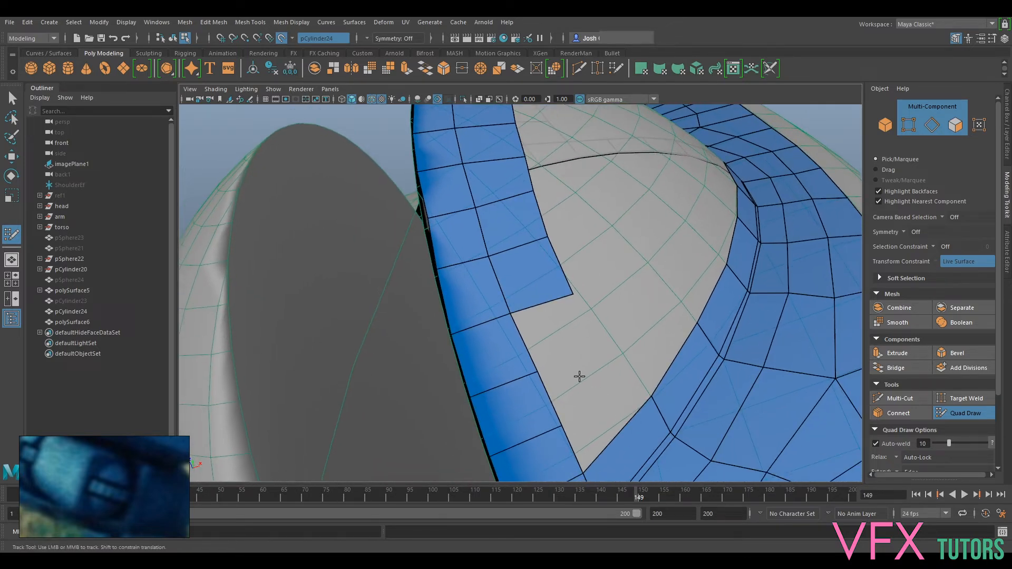
pyautogui.keyDown('shift'); pyautogui.click(586, 349); pyautogui.keyUp('shift')
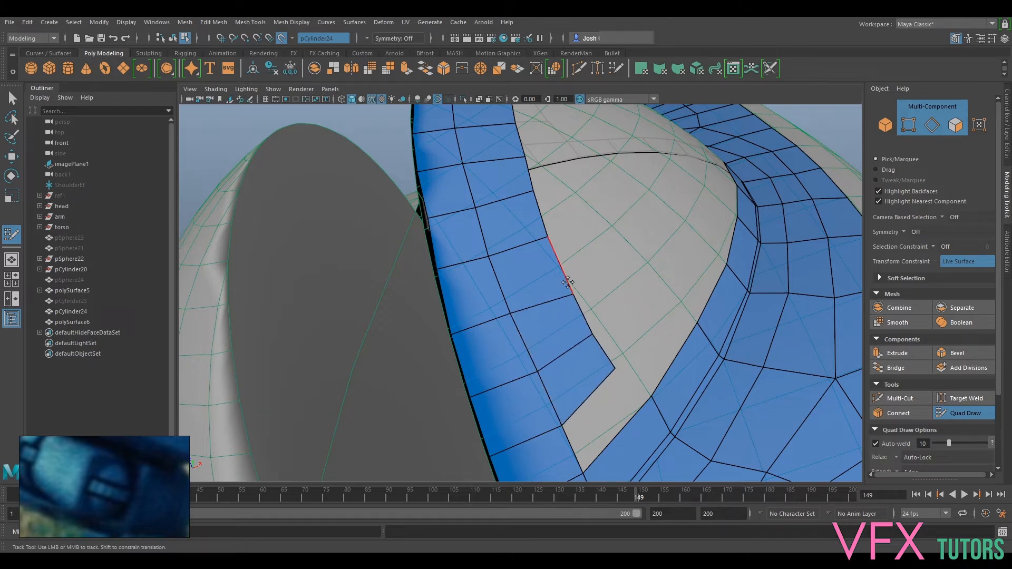
pyautogui.keyDown('shift'); pyautogui.click(612, 376); pyautogui.keyUp('shift')
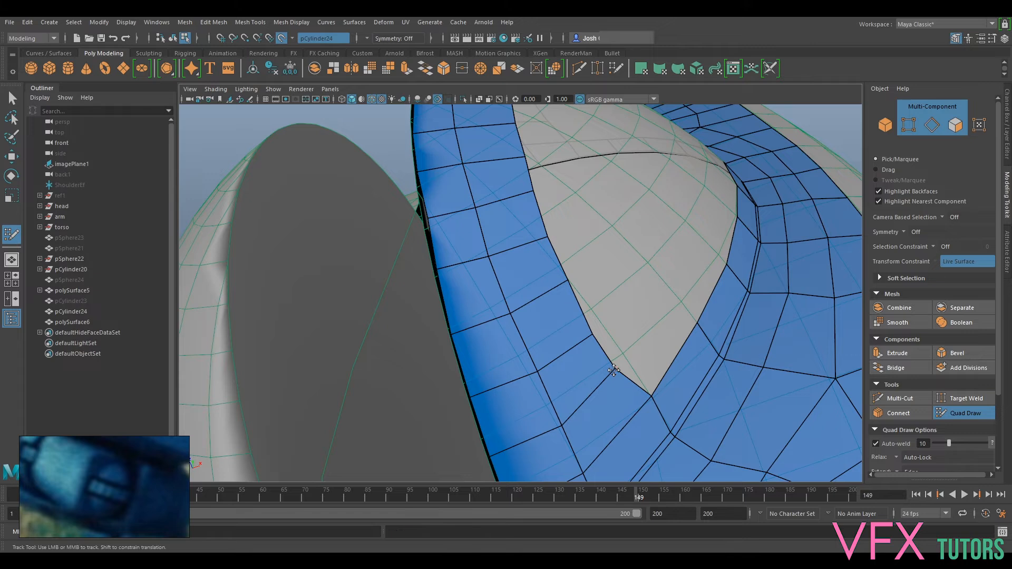
# - Add a quad across the lower corner of the open area, between the second row and the strip along the patch
pyautogui.keyDown('alt'); pyautogui.moveTo(633, 388); pyautogui.dragTo(568, 370); pyautogui.keyUp('alt')
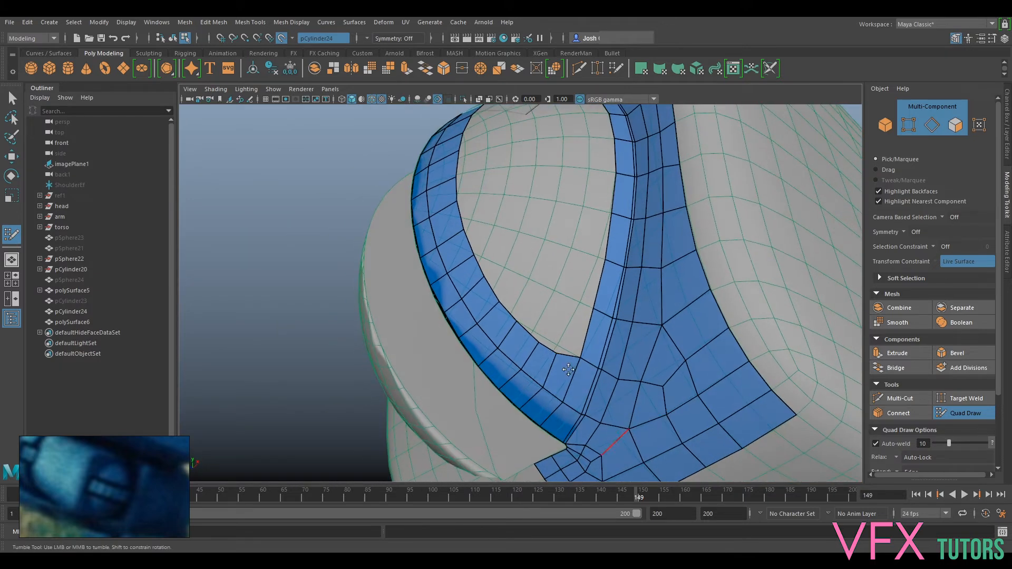
pyautogui.moveTo(626, 354)
pyautogui.keyDown('alt'); pyautogui.mouseDown()
pyautogui.moveTo(720, 350)
pyautogui.moveTo(633, 364)
pyautogui.mouseUp(); pyautogui.keyUp('alt')
pyautogui.keyDown('alt'); pyautogui.moveTo(577, 345); pyautogui.dragTo(603, 351, button='right'); pyautogui.keyUp('alt')
pyautogui.keyDown('alt'); pyautogui.moveTo(603, 351); pyautogui.dragTo(565, 356, button='middle'); pyautogui.keyUp('alt')
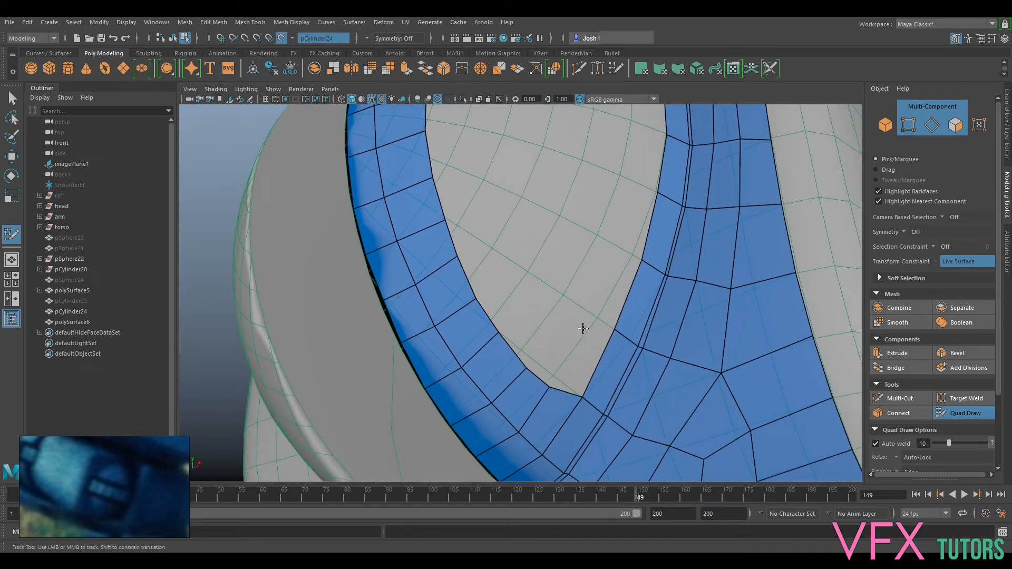
pyautogui.keyDown('alt'); pyautogui.moveTo(596, 332); pyautogui.dragTo(575, 340, button='right'); pyautogui.keyUp('alt')
pyautogui.keyDown('alt'); pyautogui.moveTo(580, 343); pyautogui.dragTo(642, 360); pyautogui.keyUp('alt')
pyautogui.keyDown('alt'); pyautogui.moveTo(519, 358); pyautogui.dragTo(493, 366); pyautogui.keyUp('alt')
pyautogui.moveTo(492, 367)
pyautogui.keyDown('alt'); pyautogui.mouseDown(button='middle')
pyautogui.moveTo(494, 384)
pyautogui.moveTo(493, 351)
pyautogui.mouseUp(button='middle'); pyautogui.keyUp('alt')
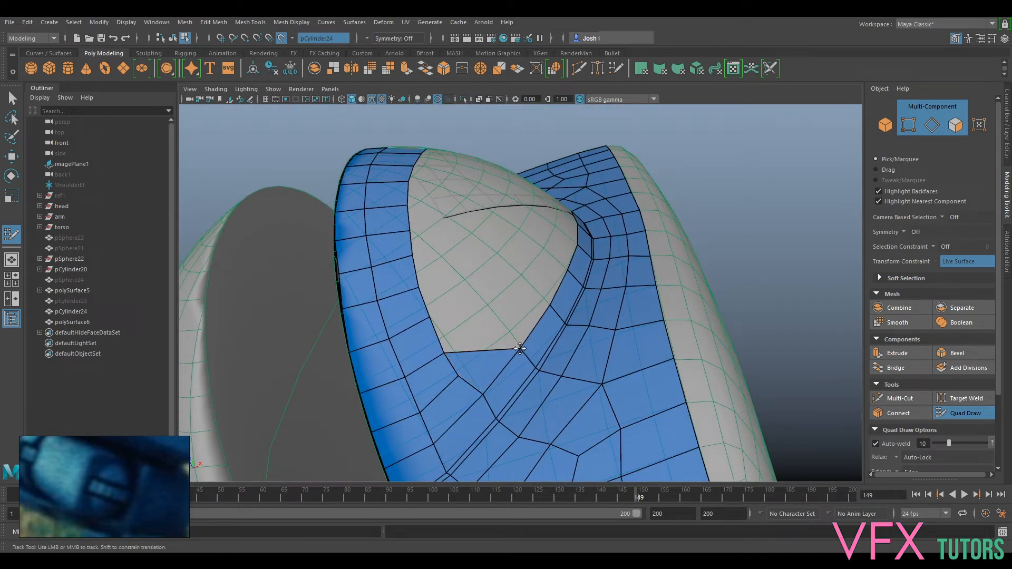
# - Try repositioning the vertices around the new lower corner quad, and undo those moves
pyautogui.moveTo(447, 380); pyautogui.dragTo(453, 388)
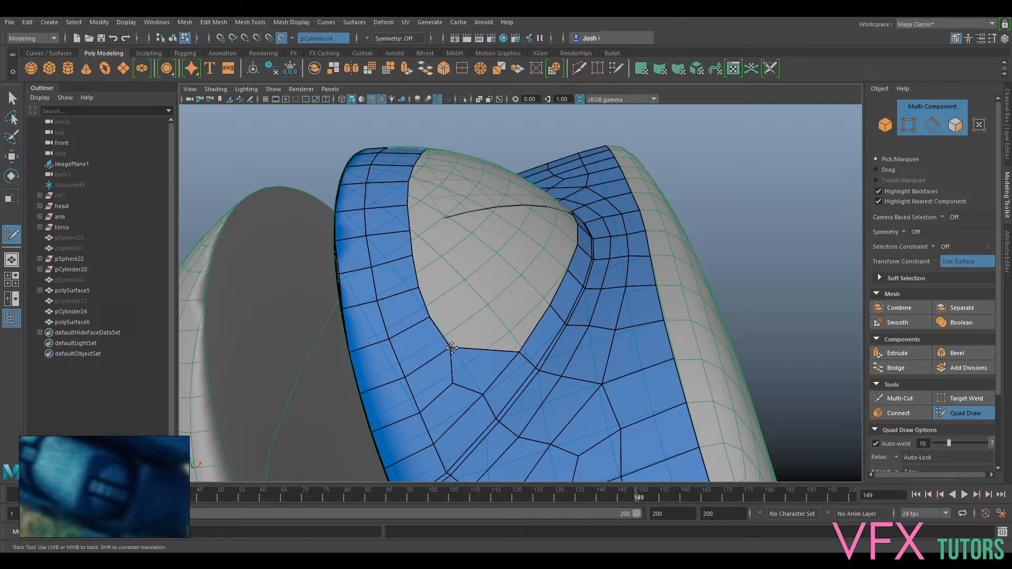
pyautogui.keyDown('alt'); pyautogui.moveTo(478, 338); pyautogui.dragTo(425, 339); pyautogui.keyUp('alt')
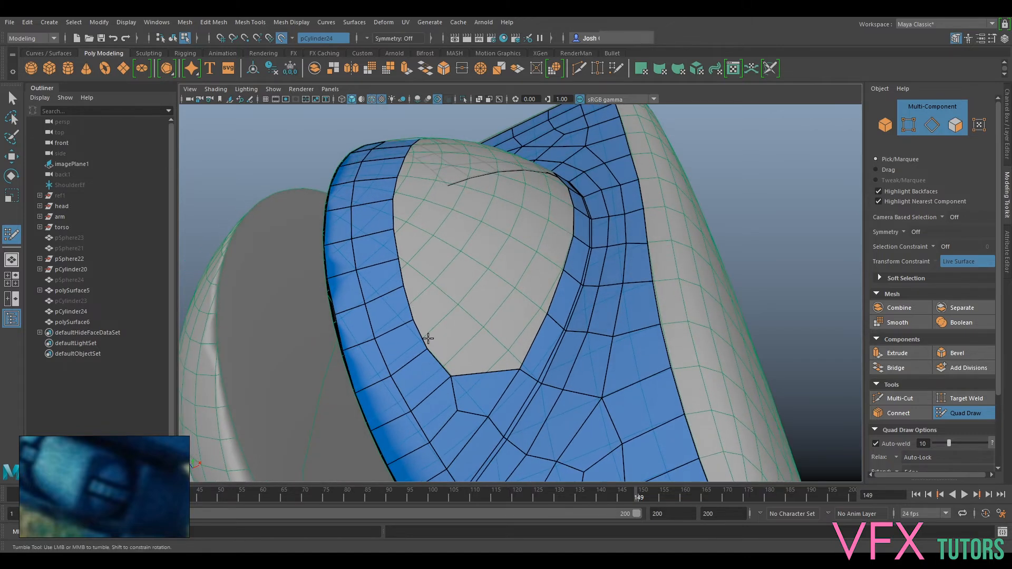
pyautogui.hotkey('ctrl', 'z')
pyautogui.hotkey('ctrl', 'z')
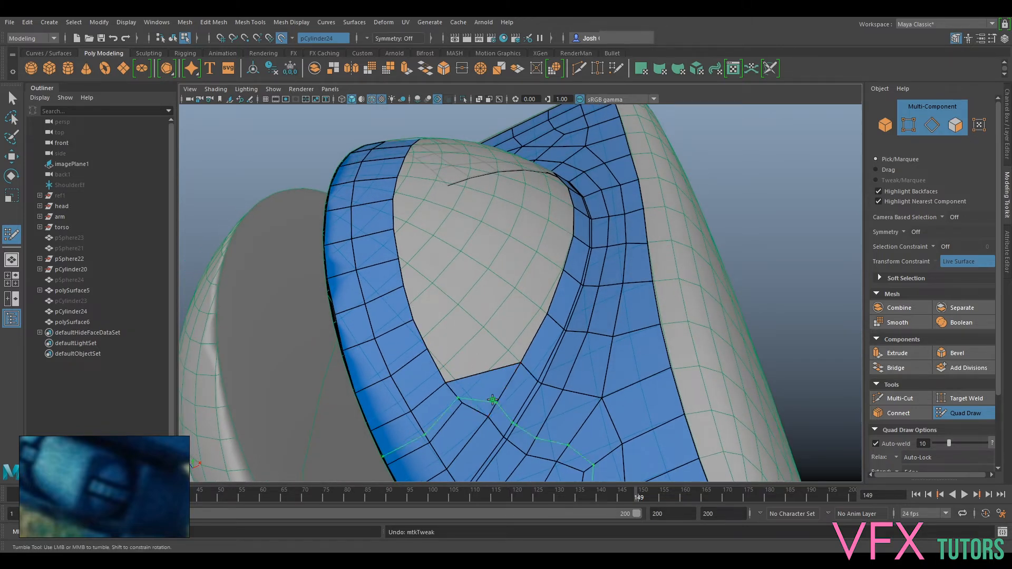
# - Build a row of quads on the dome beside the strip along the patch, from the lower corner up past the middle
pyautogui.keyDown('shift'); pyautogui.click(493, 374); pyautogui.keyUp('shift')
pyautogui.moveTo(524, 313)
pyautogui.keyDown('alt'); pyautogui.mouseDown()
pyautogui.moveTo(533, 299)
pyautogui.moveTo(514, 304)
pyautogui.mouseUp(); pyautogui.keyUp('alt')
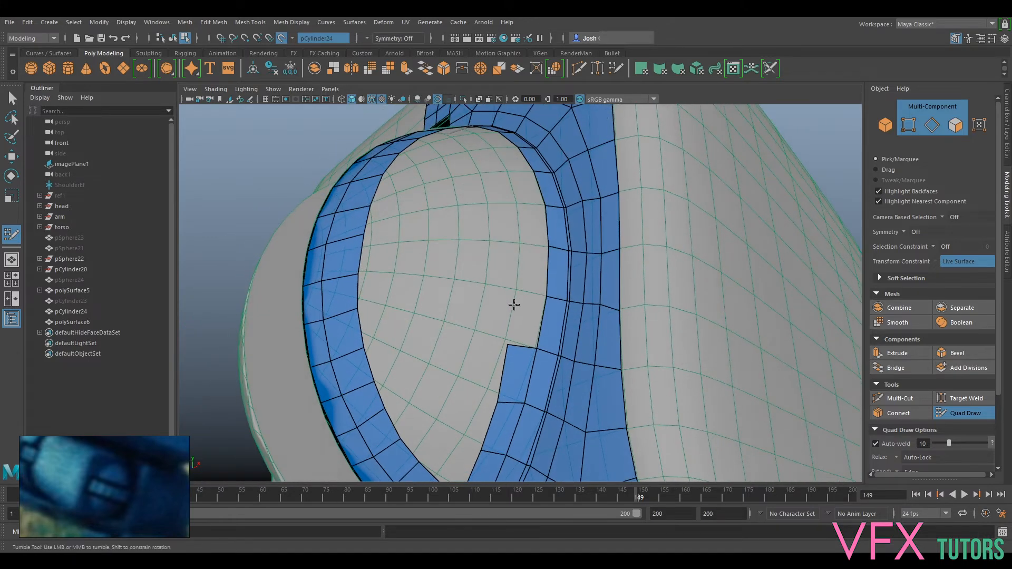
pyautogui.keyDown('shift'); pyautogui.click(523, 308); pyautogui.keyUp('shift')
pyautogui.keyDown('alt'); pyautogui.moveTo(550, 227); pyautogui.dragTo(536, 261); pyautogui.keyUp('alt')
pyautogui.click(514, 254)
pyautogui.keyDown('shift'); pyautogui.click(529, 270); pyautogui.keyUp('shift')
pyautogui.keyDown('alt'); pyautogui.moveTo(532, 209); pyautogui.dragTo(526, 325, button='middle'); pyautogui.keyUp('alt')
pyautogui.keyDown('shift'); pyautogui.click(540, 350); pyautogui.keyUp('shift')
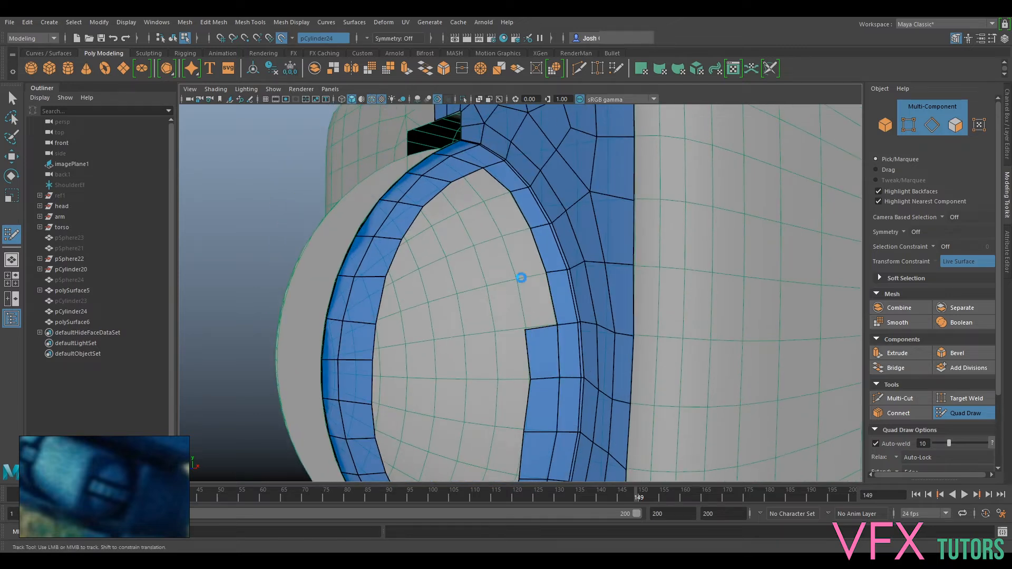
# - Complete the patch-side row up to the upper corner and bridge it to the base-side row with quads
pyautogui.keyDown('shift'); pyautogui.click(515, 283); pyautogui.keyUp('shift')
pyautogui.keyDown('alt'); pyautogui.moveTo(516, 252); pyautogui.dragTo(574, 328); pyautogui.keyUp('alt')
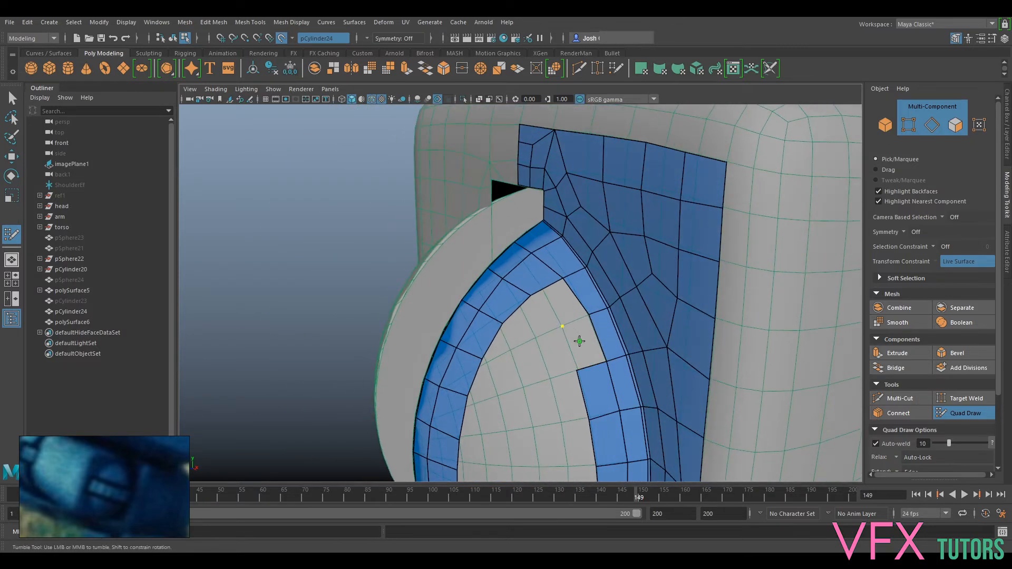
pyautogui.keyDown('shift'); pyautogui.click(558, 343); pyautogui.keyUp('shift')
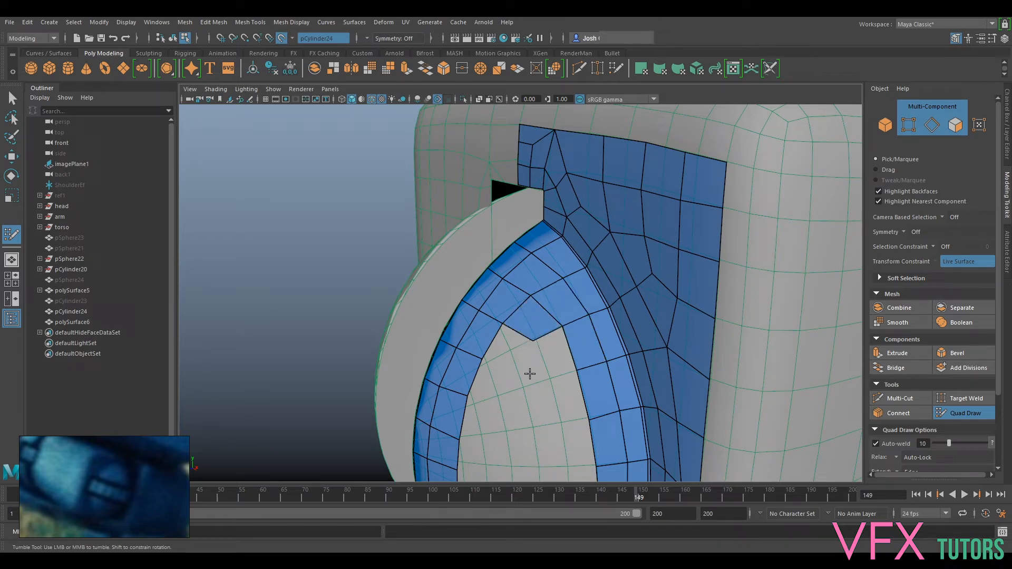
pyautogui.keyDown('shift'); pyautogui.click(513, 347); pyautogui.keyUp('shift')
# - Fill the upper part of the dome's open area with two more rows, each two quads wide
pyautogui.keyDown('alt'); pyautogui.moveTo(551, 425); pyautogui.dragTo(533, 411); pyautogui.keyUp('alt')
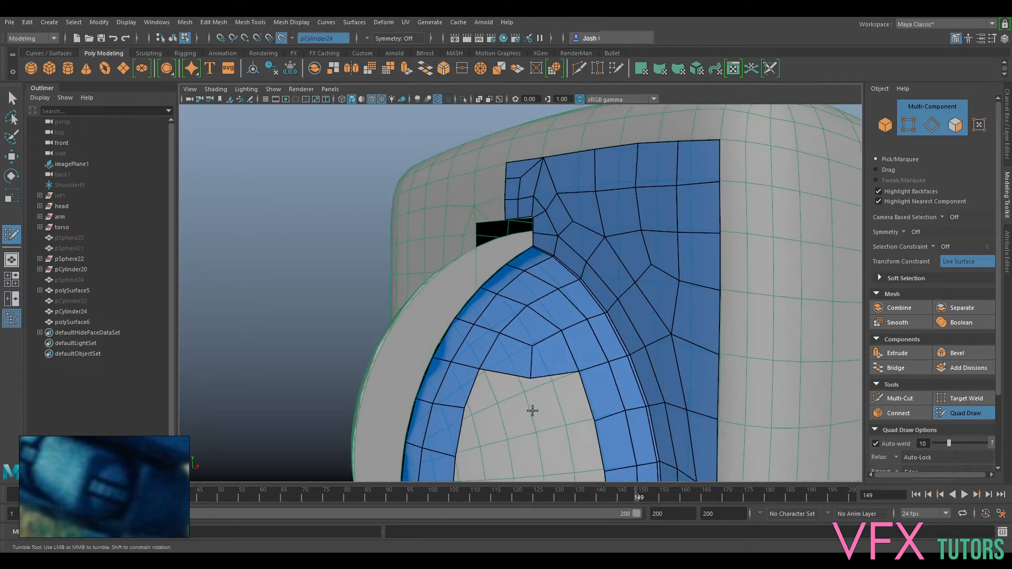
pyautogui.keyDown('alt'); pyautogui.moveTo(545, 394); pyautogui.dragTo(556, 336, button='middle'); pyautogui.keyUp('alt')
pyautogui.moveTo(565, 339)
pyautogui.keyDown('alt'); pyautogui.mouseDown()
pyautogui.moveTo(569, 355)
pyautogui.moveTo(601, 374)
pyautogui.moveTo(543, 330)
pyautogui.moveTo(538, 295)
pyautogui.moveTo(535, 315)
pyautogui.mouseUp(); pyautogui.keyUp('alt')
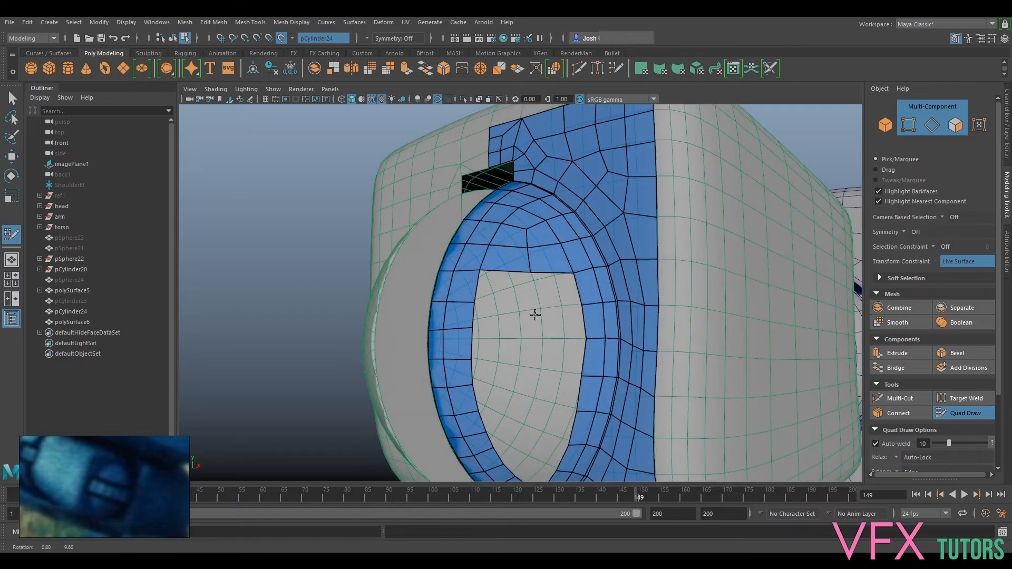
pyautogui.keyDown('shift'); pyautogui.click(502, 287); pyautogui.keyUp('shift')
pyautogui.keyDown('shift'); pyautogui.click(550, 294); pyautogui.keyUp('shift')
pyautogui.keyDown('alt'); pyautogui.moveTo(547, 362); pyautogui.dragTo(529, 330); pyautogui.keyUp('alt')
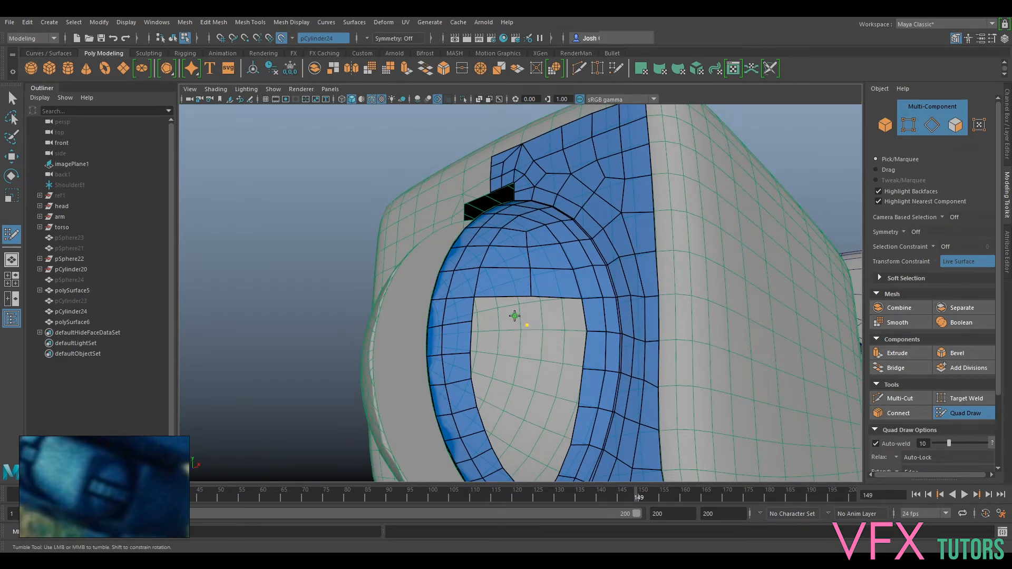
pyautogui.keyDown('alt'); pyautogui.moveTo(542, 368); pyautogui.dragTo(532, 328, button='middle'); pyautogui.keyUp('alt')
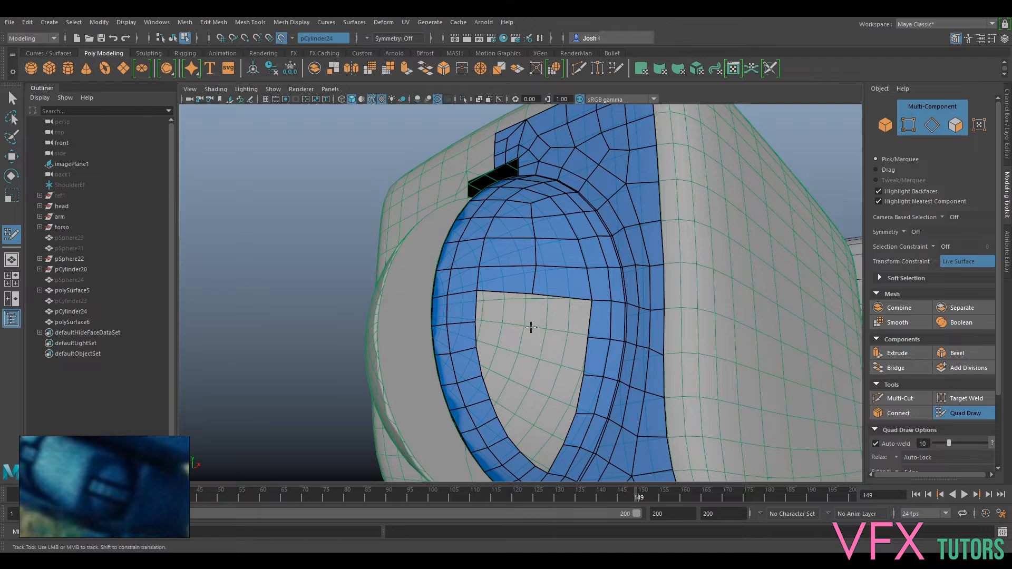
pyautogui.keyDown('shift'); pyautogui.click(501, 308); pyautogui.keyUp('shift')
pyautogui.keyDown('shift'); pyautogui.click(552, 312); pyautogui.keyUp('shift')
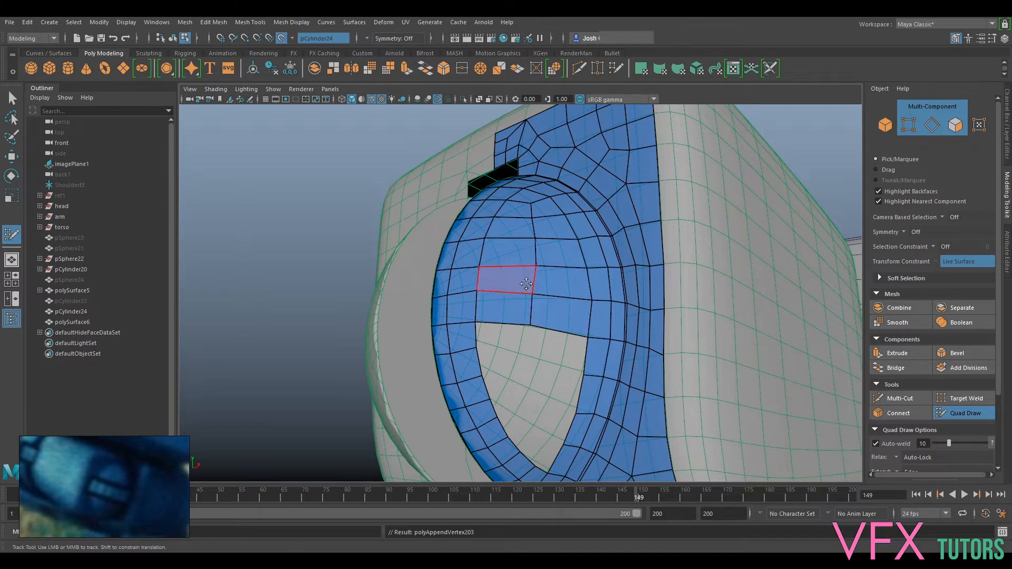
# - Add a quad at the open area's lower corner and continue filling quads downward from its upper end
pyautogui.keyDown('alt'); pyautogui.moveTo(590, 337); pyautogui.dragTo(546, 401); pyautogui.keyUp('alt')
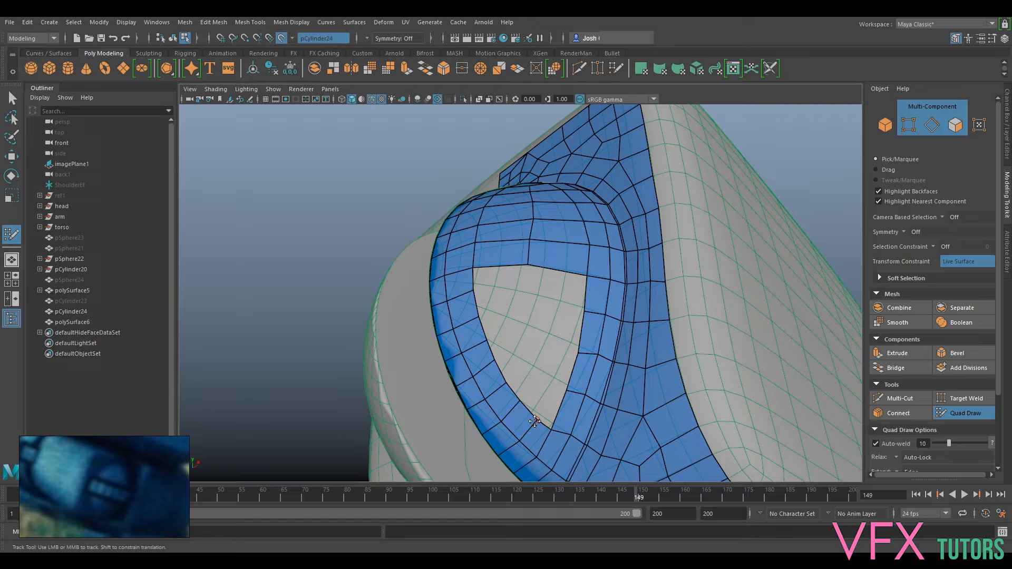
pyautogui.keyDown('shift'); pyautogui.click(537, 407); pyautogui.keyUp('shift')
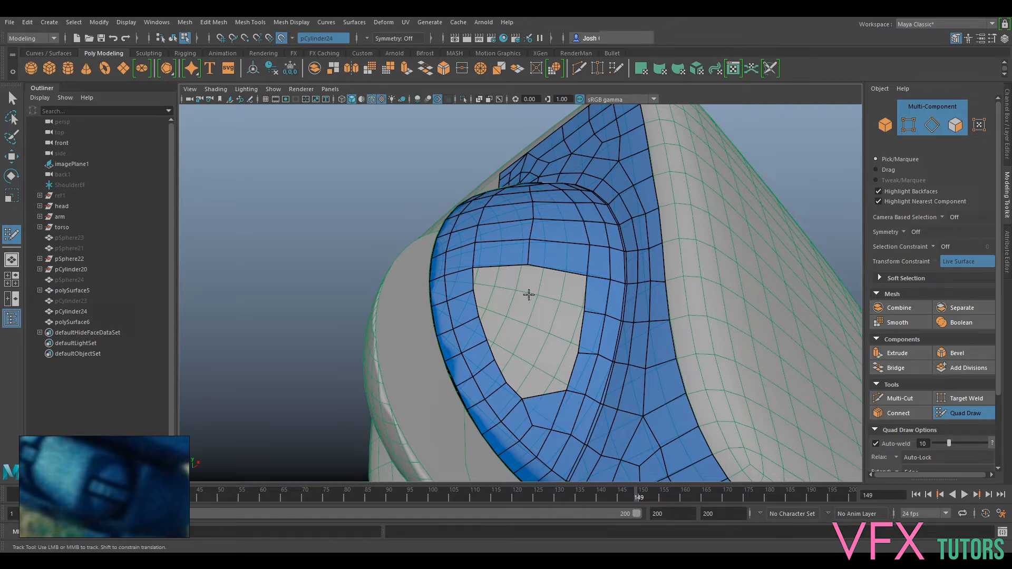
pyautogui.keyDown('shift'); pyautogui.click(551, 287); pyautogui.keyUp('shift')
pyautogui.keyDown('shift'); pyautogui.click(512, 278); pyautogui.keyUp('shift')
pyautogui.keyDown('shift'); pyautogui.click(551, 319); pyautogui.keyUp('shift')
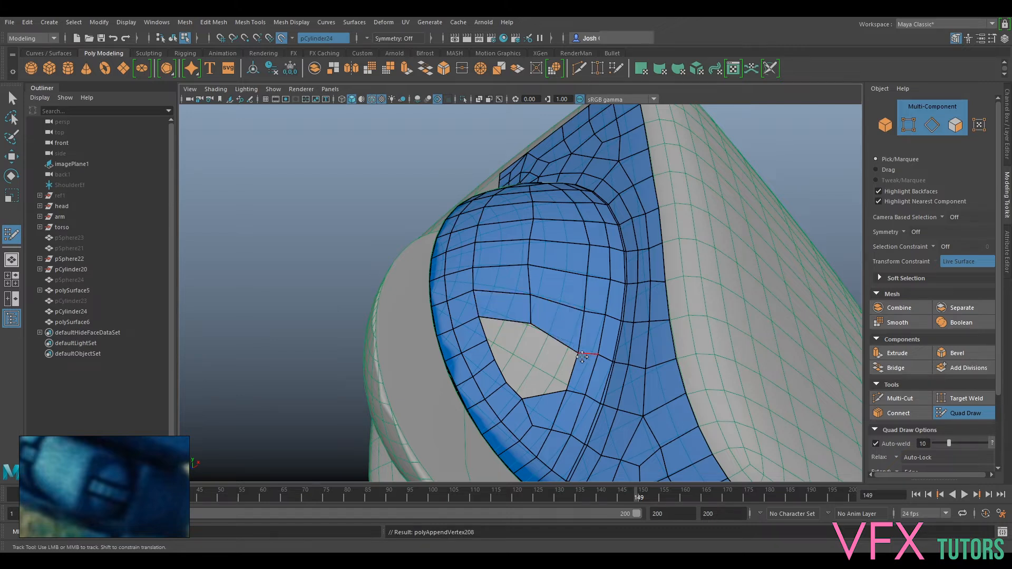
# - Delete the lower corner quad, undo the misplaced quad, refill the gap with better-shaped quads, and shift the opening's upper vertex downward
pyautogui.keyDown('ctrl'); pyautogui.keyDown('shift'); pyautogui.click(540, 407); pyautogui.keyUp('shift'); pyautogui.keyUp('ctrl')
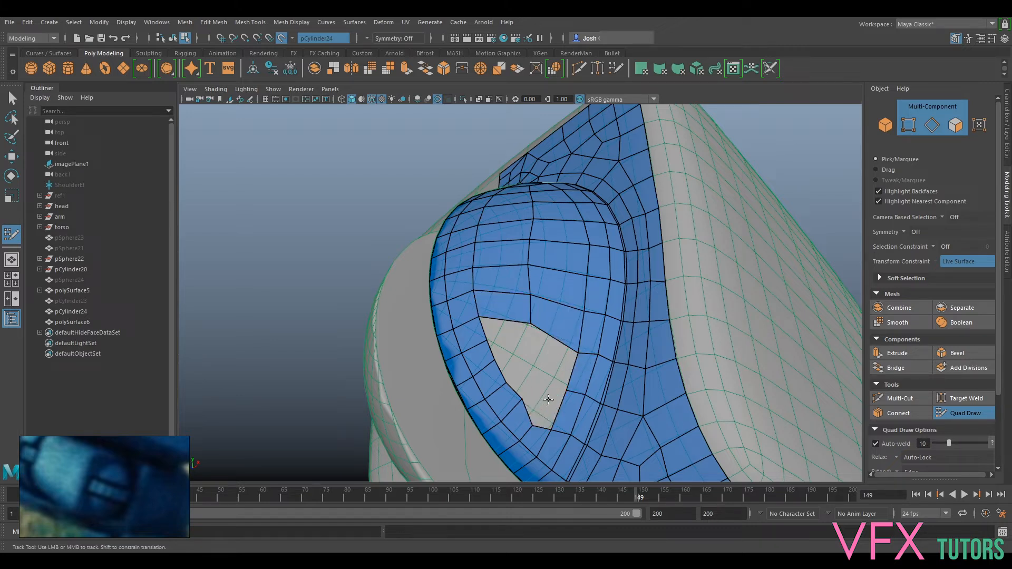
pyautogui.keyDown('shift'); pyautogui.click(510, 333); pyautogui.keyUp('shift')
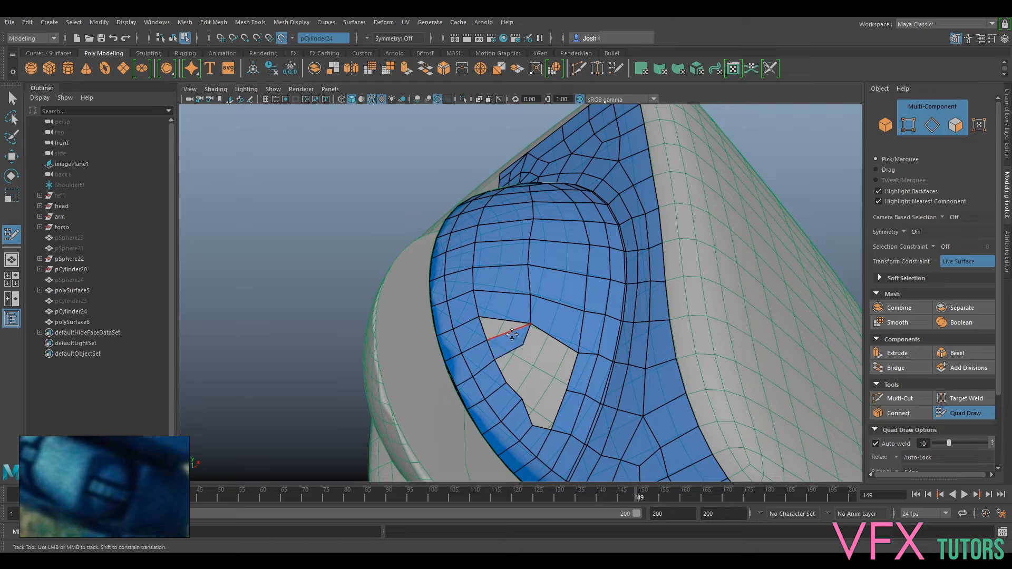
pyautogui.hotkey('ctrl', 'z')
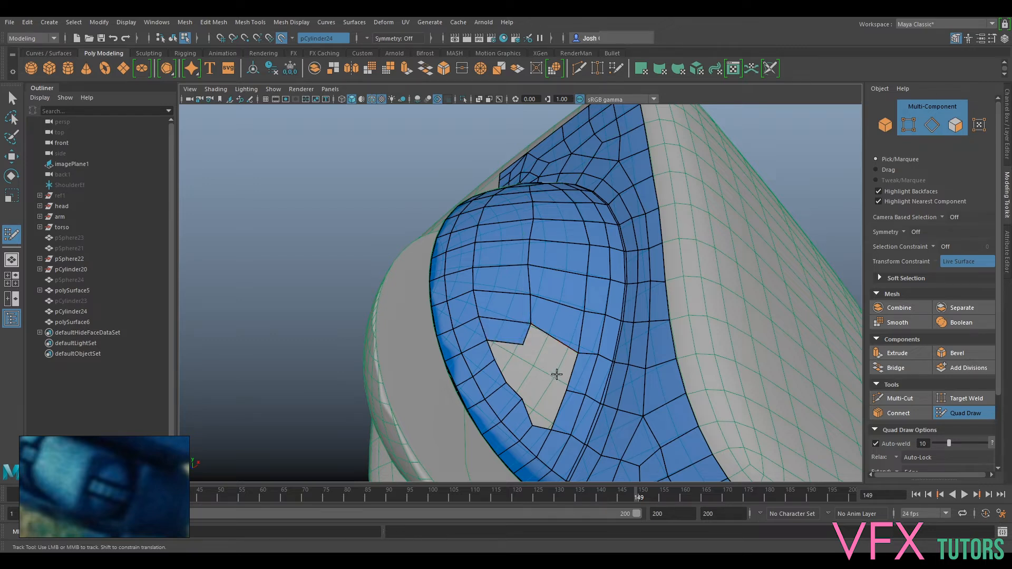
pyautogui.moveTo(590, 332)
pyautogui.keyDown('alt'); pyautogui.mouseDown()
pyautogui.moveTo(587, 347)
pyautogui.moveTo(614, 330)
pyautogui.moveTo(518, 350)
pyautogui.moveTo(523, 332)
pyautogui.mouseUp(); pyautogui.keyUp('alt')
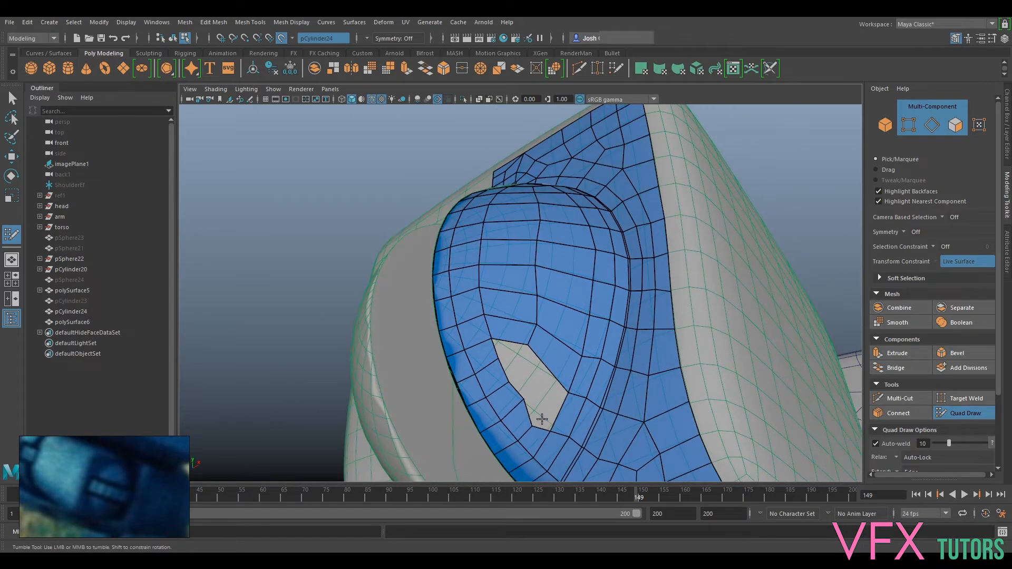
pyautogui.moveTo(530, 344); pyautogui.dragTo(537, 361)
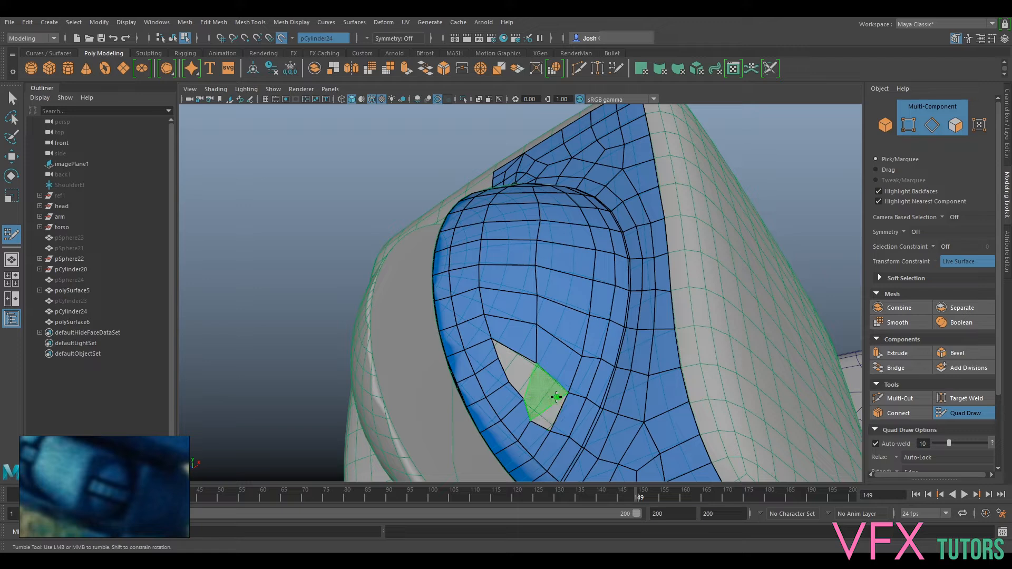
pyautogui.keyDown('alt'); pyautogui.moveTo(542, 424); pyautogui.dragTo(555, 369); pyautogui.keyUp('alt')
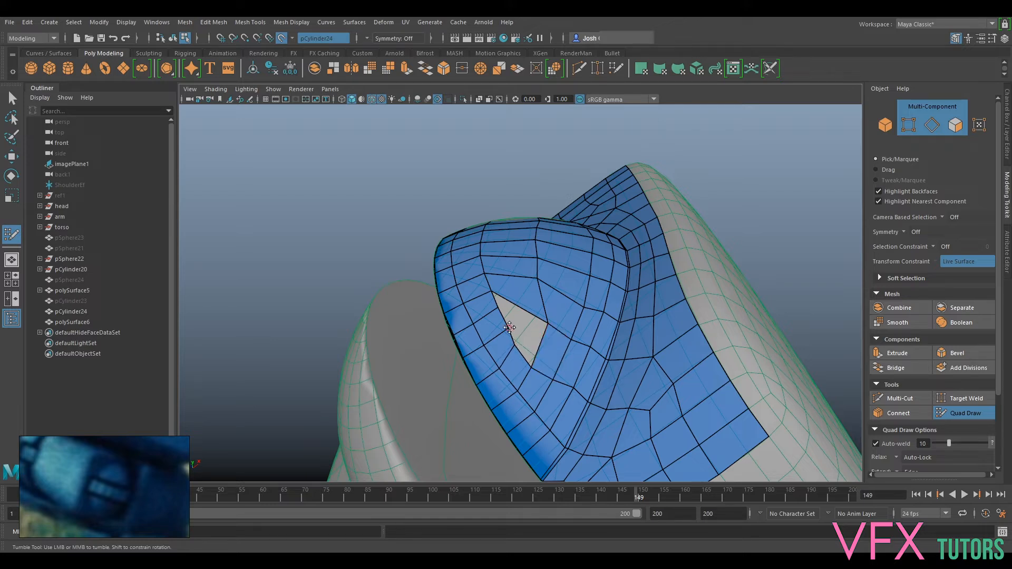
pyautogui.keyDown('alt'); pyautogui.moveTo(544, 323); pyautogui.dragTo(524, 346); pyautogui.keyUp('alt')
pyautogui.keyDown('alt'); pyautogui.moveTo(524, 347); pyautogui.dragTo(507, 348, button='right'); pyautogui.keyUp('alt')
pyautogui.keyDown('alt'); pyautogui.moveTo(523, 380); pyautogui.dragTo(538, 355); pyautogui.keyUp('alt')
pyautogui.keyDown('alt'); pyautogui.moveTo(554, 225); pyautogui.dragTo(568, 273, button='middle'); pyautogui.keyUp('alt')
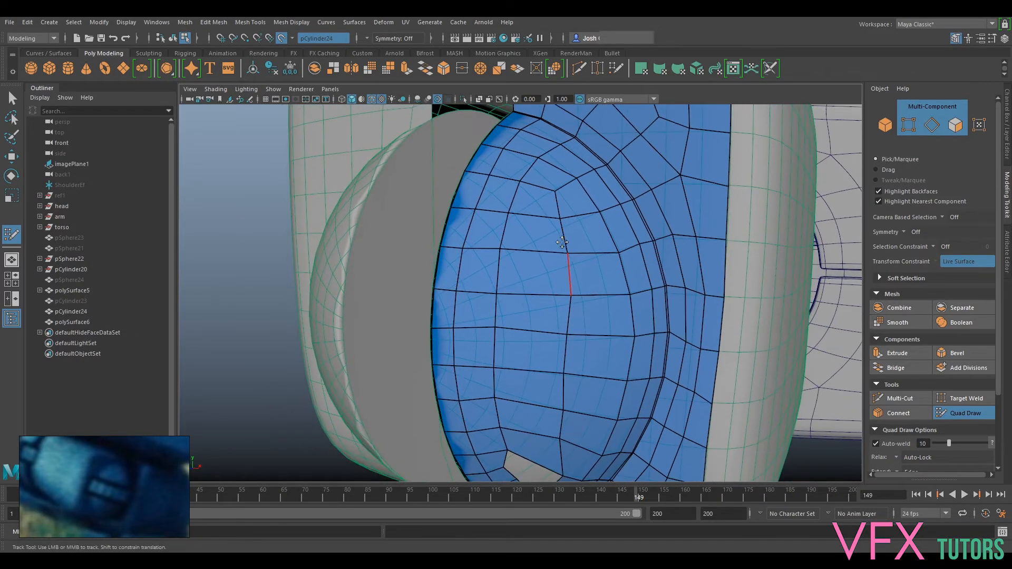
# - Delete four quads from the dome's upper area, two across its top row and two running down along the double edge border
pyautogui.keyDown('ctrl'); pyautogui.keyDown('shift'); pyautogui.click(551, 178); pyautogui.keyUp('shift'); pyautogui.keyUp('ctrl')
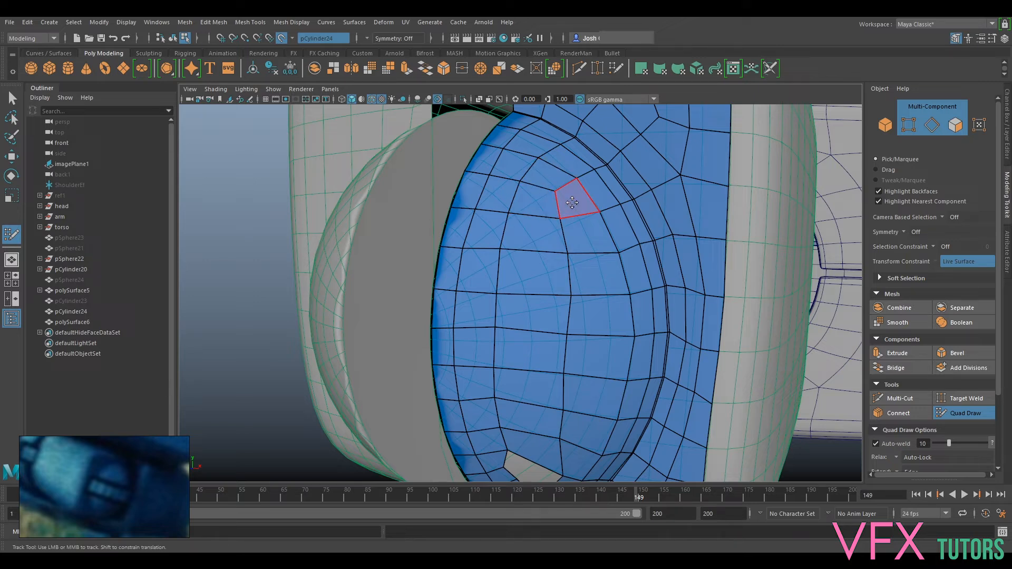
pyautogui.keyDown('ctrl'); pyautogui.keyDown('shift'); pyautogui.click(572, 204); pyautogui.keyUp('shift'); pyautogui.keyUp('ctrl')
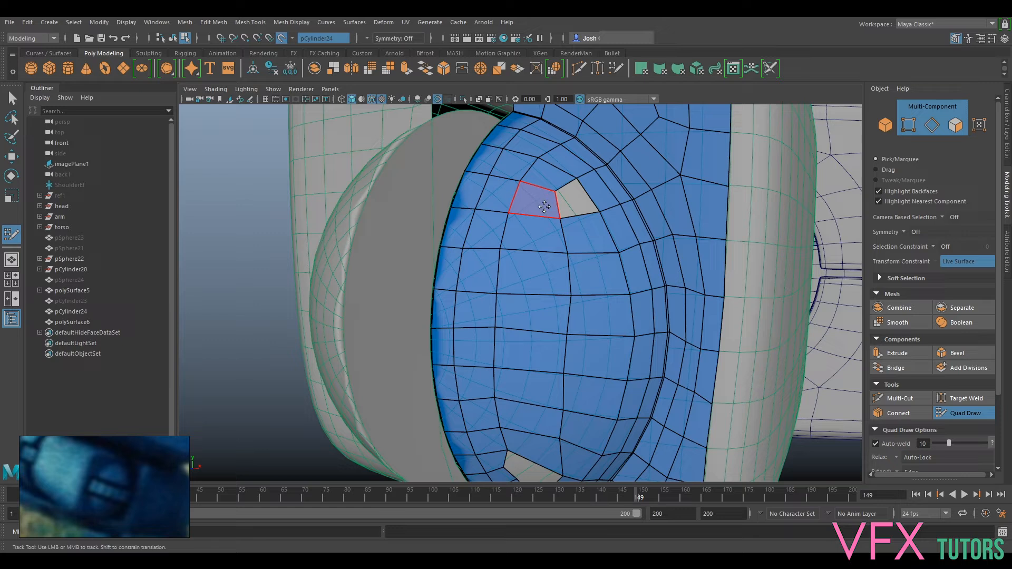
pyautogui.keyDown('ctrl'); pyautogui.keyDown('shift'); pyautogui.click(545, 207); pyautogui.keyUp('shift'); pyautogui.keyUp('ctrl')
pyautogui.keyDown('ctrl'); pyautogui.keyDown('shift'); pyautogui.click(588, 232); pyautogui.keyUp('shift'); pyautogui.keyUp('ctrl')
pyautogui.keyDown('ctrl'); pyautogui.keyDown('shift'); pyautogui.click(596, 271); pyautogui.keyUp('shift'); pyautogui.keyUp('ctrl')
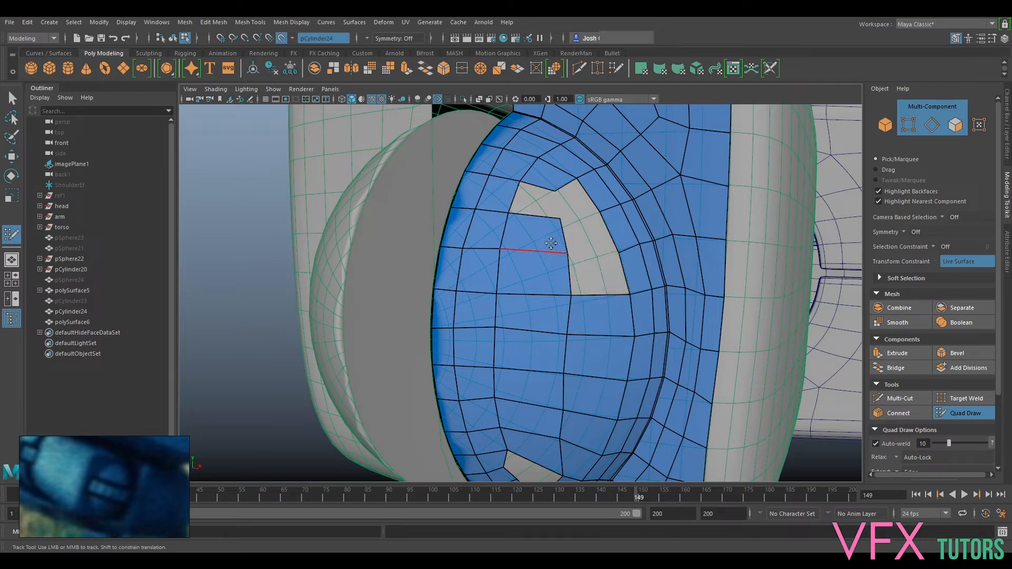
# - Refill the upper gap farthest from the double edge border with a quad, and shift the opening's middle vertex away from that border
pyautogui.keyDown('shift'); pyautogui.click(537, 202); pyautogui.keyUp('shift')
pyautogui.moveTo(568, 253); pyautogui.dragTo(548, 255)
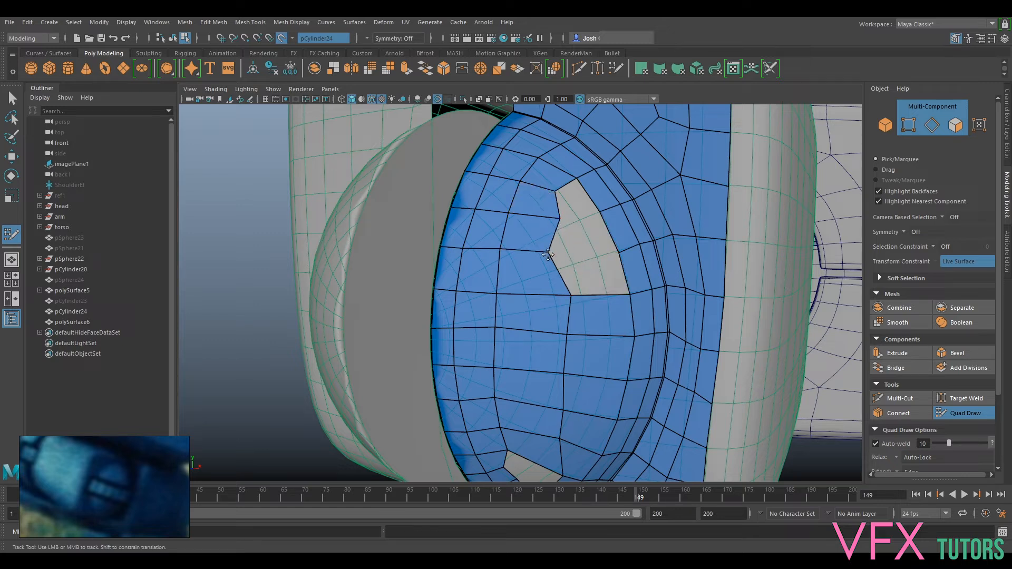
pyautogui.keyDown('alt'); pyautogui.moveTo(560, 218); pyautogui.dragTo(571, 309); pyautogui.keyUp('alt')
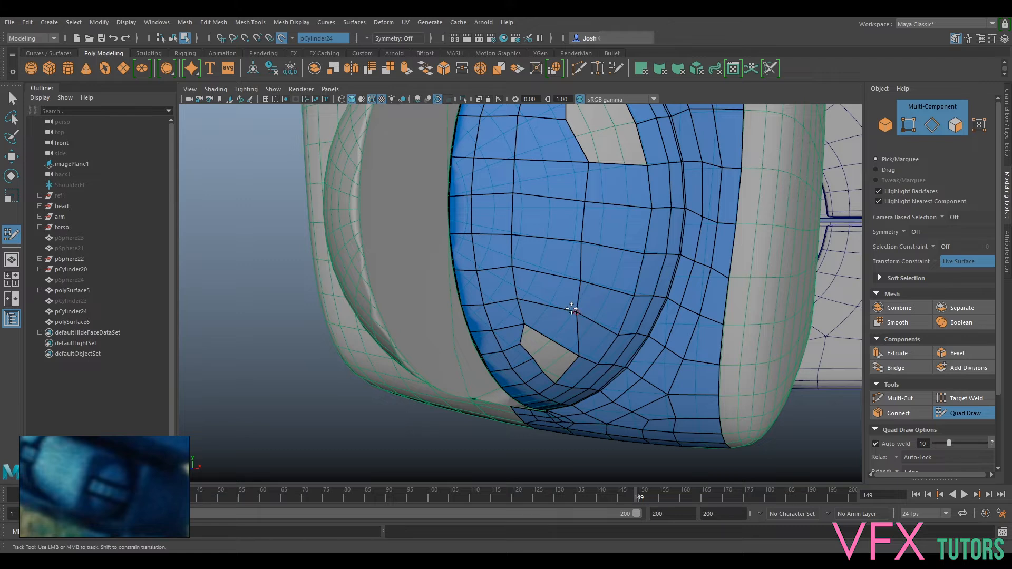
pyautogui.keyDown('alt'); pyautogui.moveTo(548, 202); pyautogui.dragTo(554, 313, button='middle'); pyautogui.keyUp('alt')
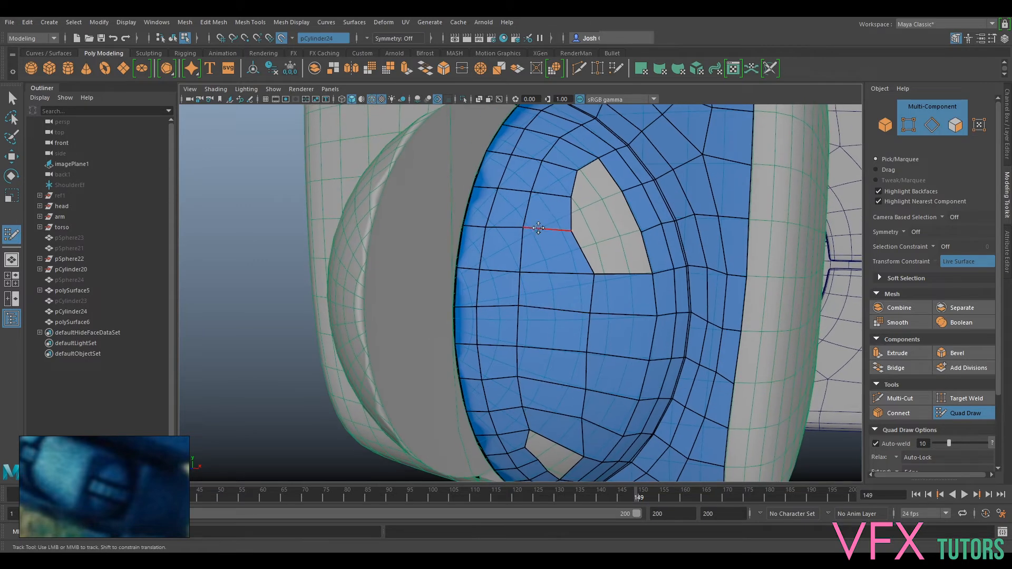
# - Delete the quad beside the dome's upper gap, and begin closing the lower gap with an added edge loop and a new quad
pyautogui.keyDown('ctrl'); pyautogui.keyDown('shift'); pyautogui.click(541, 207); pyautogui.keyUp('shift'); pyautogui.keyUp('ctrl')
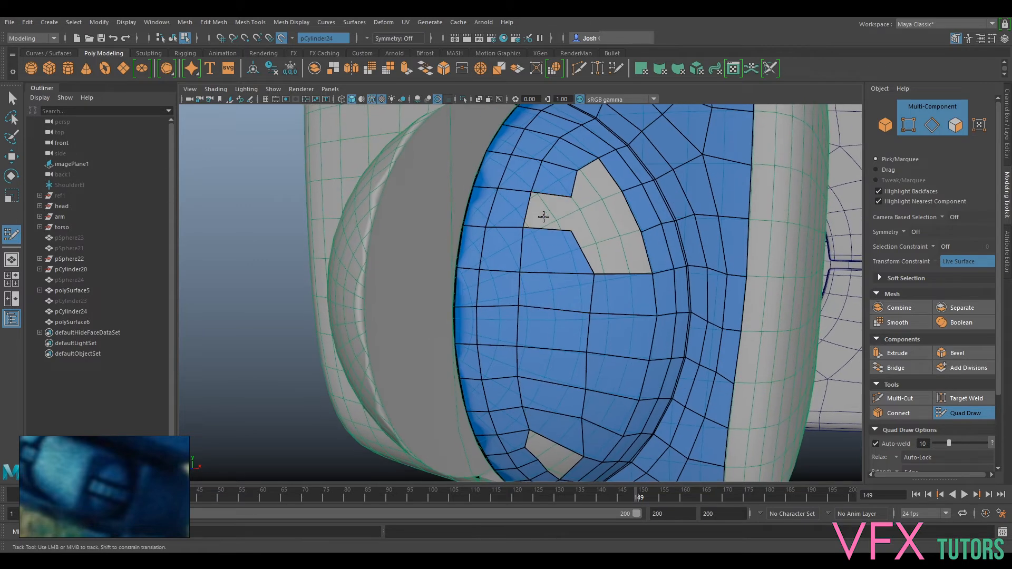
pyautogui.keyDown('ctrl'); pyautogui.click(556, 416); pyautogui.keyUp('ctrl')
pyautogui.keyDown('alt'); pyautogui.moveTo(564, 393); pyautogui.dragTo(512, 357); pyautogui.keyUp('alt')
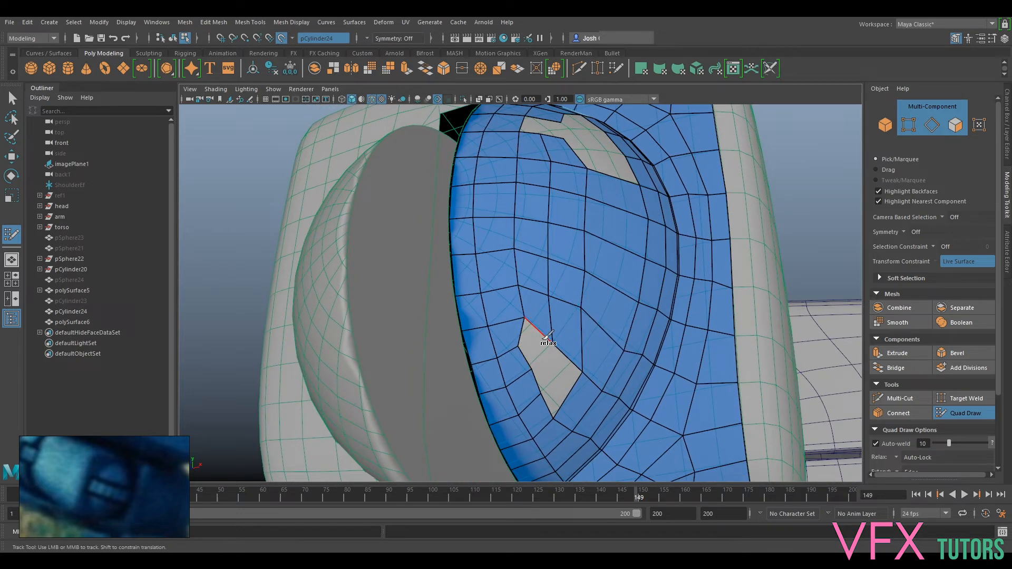
pyautogui.keyDown('shift'); pyautogui.click(536, 342); pyautogui.keyUp('shift')
pyautogui.keyDown('alt'); pyautogui.moveTo(588, 391); pyautogui.dragTo(557, 353); pyautogui.keyUp('alt')
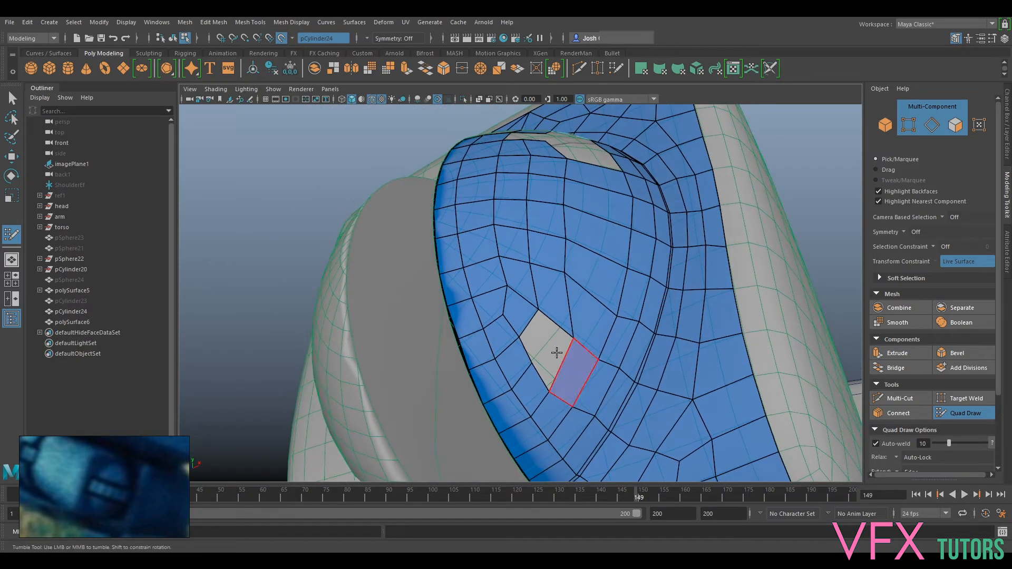
# - Shift two vertices between the gaps, insert another edge loop and fill the remaining lower gap with quads
pyautogui.moveTo(567, 255); pyautogui.dragTo(582, 241)
pyautogui.moveTo(565, 192); pyautogui.dragTo(579, 174)
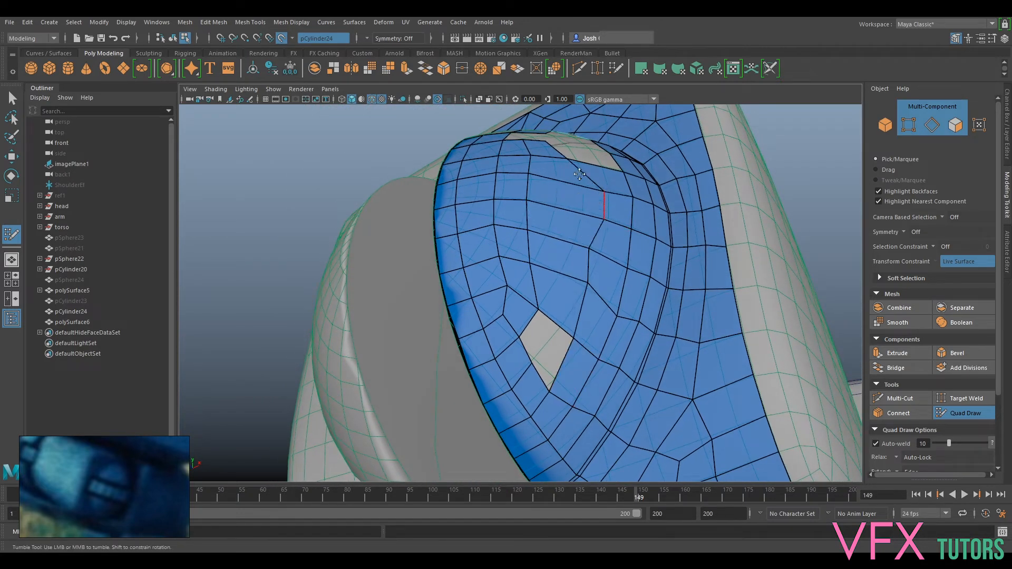
pyautogui.keyDown('ctrl'); pyautogui.click(560, 326); pyautogui.keyUp('ctrl')
pyautogui.keyDown('shift'); pyautogui.click(541, 331); pyautogui.keyUp('shift')
pyautogui.keyDown('shift'); pyautogui.click(555, 346); pyautogui.keyUp('shift')
# - Reposition the vertices around the dome's upper gap into an even layout and fill one quad at its inner side
pyautogui.keyDown('alt'); pyautogui.moveTo(607, 153); pyautogui.dragTo(522, 174); pyautogui.keyUp('alt')
pyautogui.keyDown('alt'); pyautogui.moveTo(522, 174); pyautogui.dragTo(556, 254, button='middle'); pyautogui.keyUp('alt')
pyautogui.moveTo(564, 259); pyautogui.dragTo(601, 270)
pyautogui.moveTo(601, 315); pyautogui.dragTo(609, 315)
pyautogui.moveTo(552, 260)
pyautogui.mouseDown()
pyautogui.moveTo(575, 267)
pyautogui.moveTo(553, 258)
pyautogui.mouseUp()
pyautogui.keyDown('shift'); pyautogui.click(542, 236); pyautogui.keyUp('shift')
pyautogui.moveTo(569, 224); pyautogui.dragTo(558, 224)
pyautogui.moveTo(601, 270); pyautogui.dragTo(608, 272)
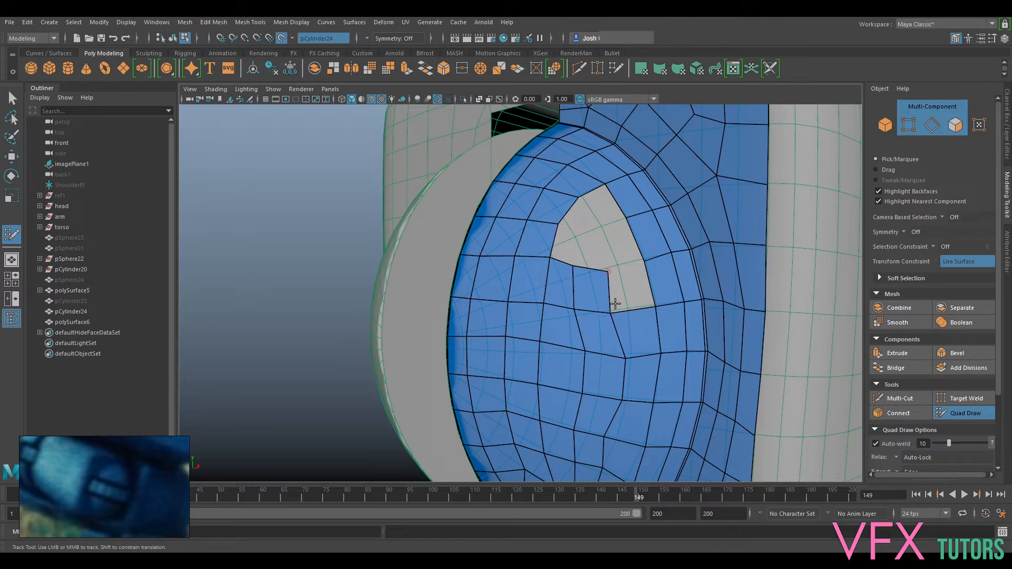
# - Fill the rest of the dome's upper gap with quads
pyautogui.keyDown('shift'); pyautogui.click(634, 296); pyautogui.keyUp('shift')
pyautogui.keyDown('alt'); pyautogui.moveTo(585, 235); pyautogui.dragTo(631, 254); pyautogui.keyUp('alt')
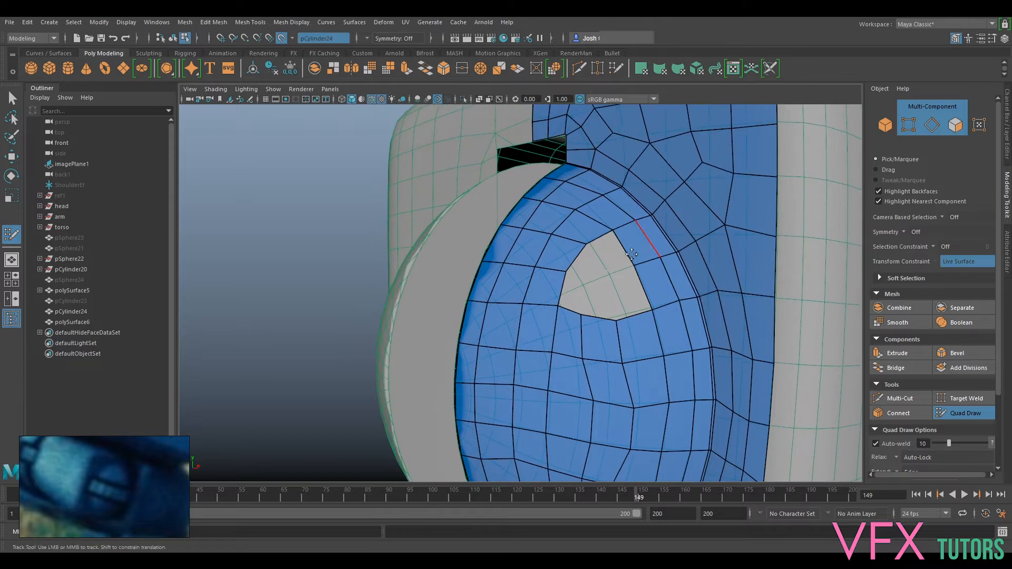
pyautogui.keyDown('shift'); pyautogui.click(615, 256); pyautogui.keyUp('shift')
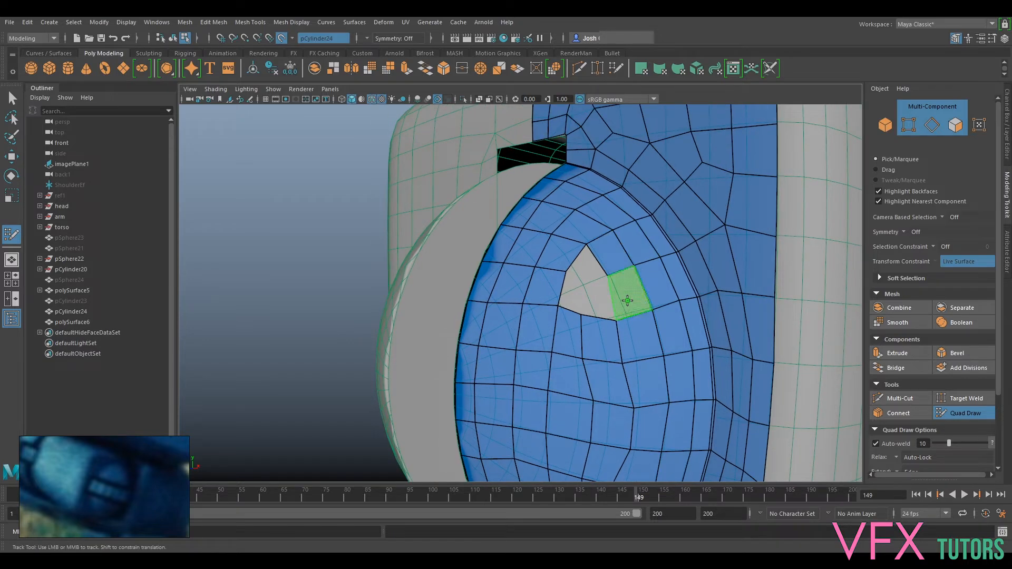
pyautogui.keyDown('shift'); pyautogui.click(628, 301); pyautogui.keyUp('shift')
pyautogui.keyDown('shift'); pyautogui.click(590, 289); pyautogui.keyUp('shift')
# - Relax the quads across the dome to even out their spacing, and switch the mesh to smooth preview display
pyautogui.keyDown('alt'); pyautogui.moveTo(569, 294); pyautogui.dragTo(626, 346, button='right'); pyautogui.keyUp('alt')
pyautogui.moveTo(599, 364)
pyautogui.keyDown('alt'); pyautogui.mouseDown()
pyautogui.moveTo(607, 345)
pyautogui.moveTo(570, 328)
pyautogui.moveTo(559, 348)
pyautogui.mouseUp(); pyautogui.keyUp('alt')
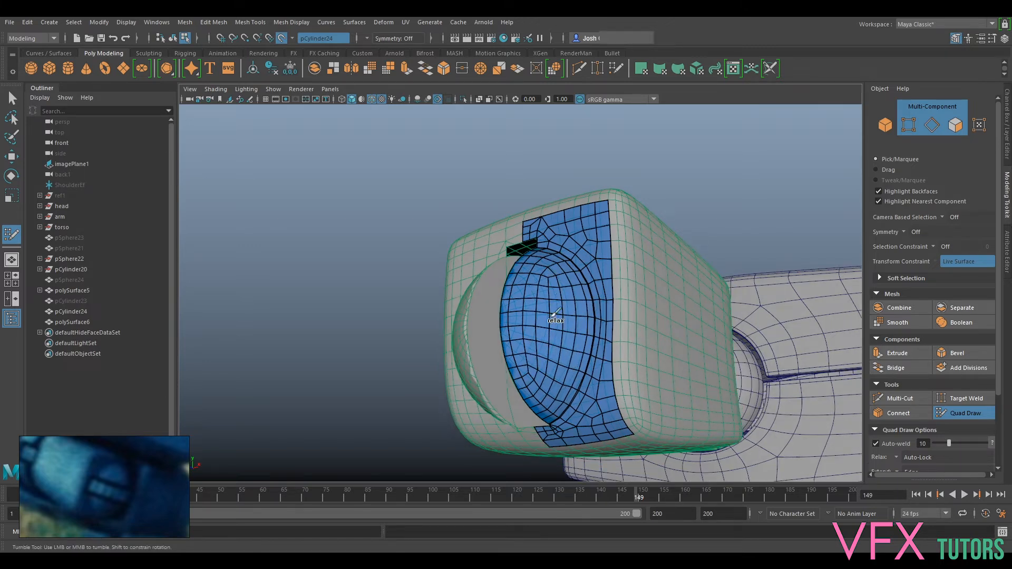
pyautogui.moveTo(551, 287)
pyautogui.keyDown('alt'); pyautogui.mouseDown()
pyautogui.moveTo(525, 291)
pyautogui.moveTo(569, 305)
pyautogui.mouseUp(); pyautogui.keyUp('alt')
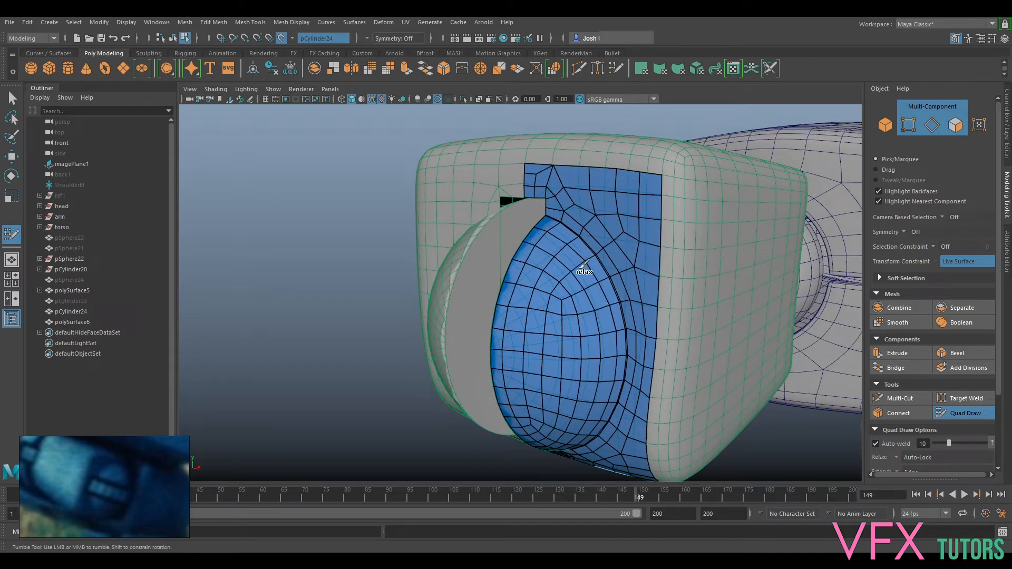
pyautogui.moveTo(570, 304)
pyautogui.keyDown('shift'); pyautogui.mouseDown()
pyautogui.moveTo(557, 286)
pyautogui.moveTo(544, 343)
pyautogui.moveTo(576, 351)
pyautogui.moveTo(568, 329)
pyautogui.moveTo(575, 332)
pyautogui.mouseUp(); pyautogui.keyUp('shift')
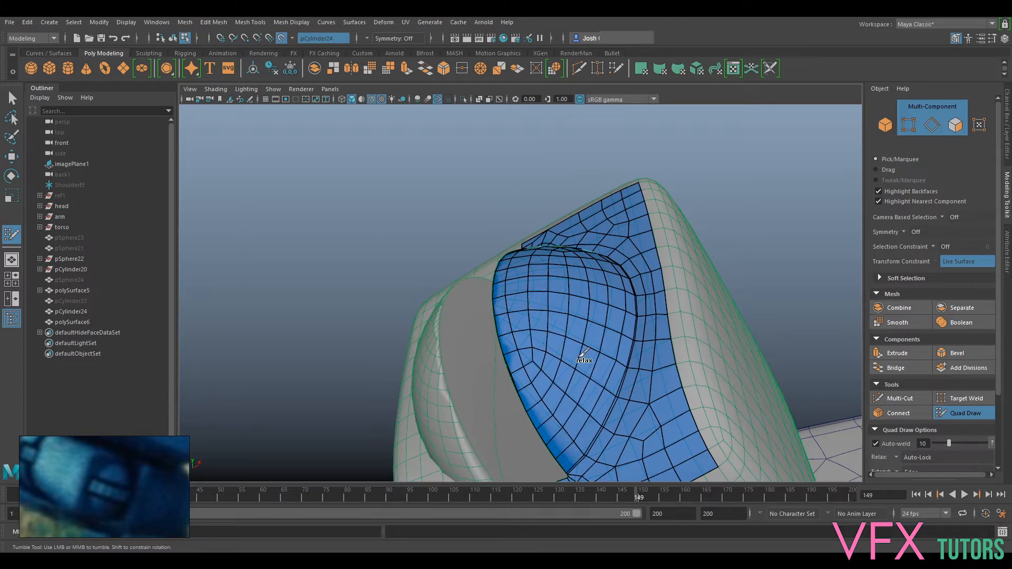
pyautogui.keyDown('alt'); pyautogui.moveTo(592, 339); pyautogui.dragTo(579, 340); pyautogui.keyUp('alt')
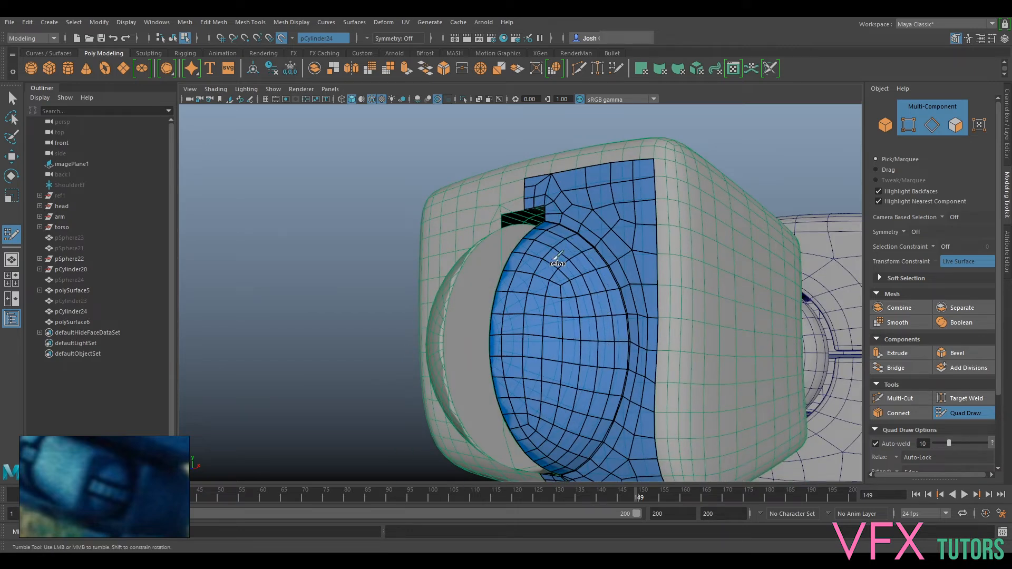
pyautogui.keyDown('alt'); pyautogui.moveTo(572, 330); pyautogui.dragTo(586, 333); pyautogui.keyUp('alt')
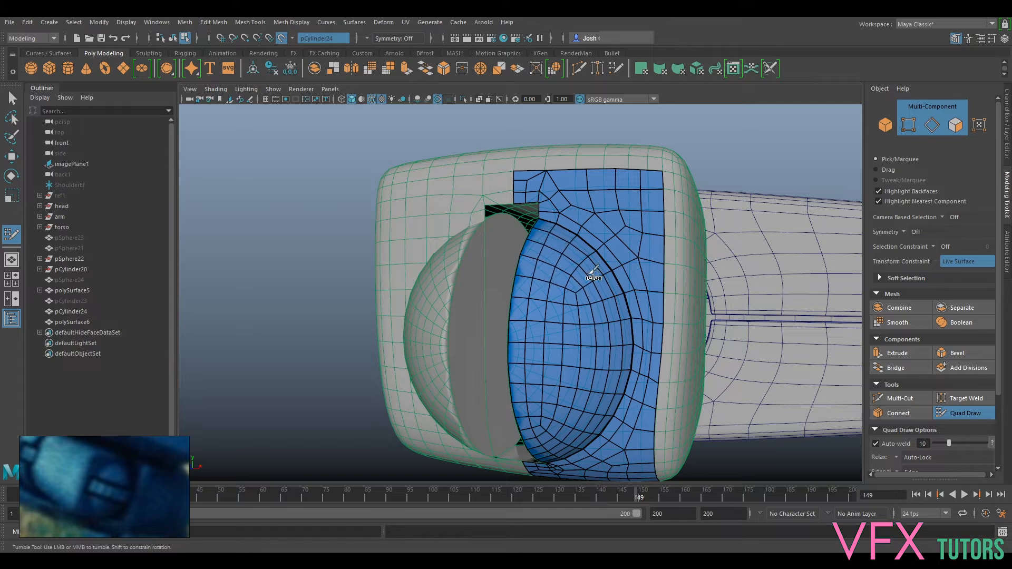
pyautogui.keyDown('alt'); pyautogui.moveTo(583, 400); pyautogui.dragTo(541, 338); pyautogui.keyUp('alt')
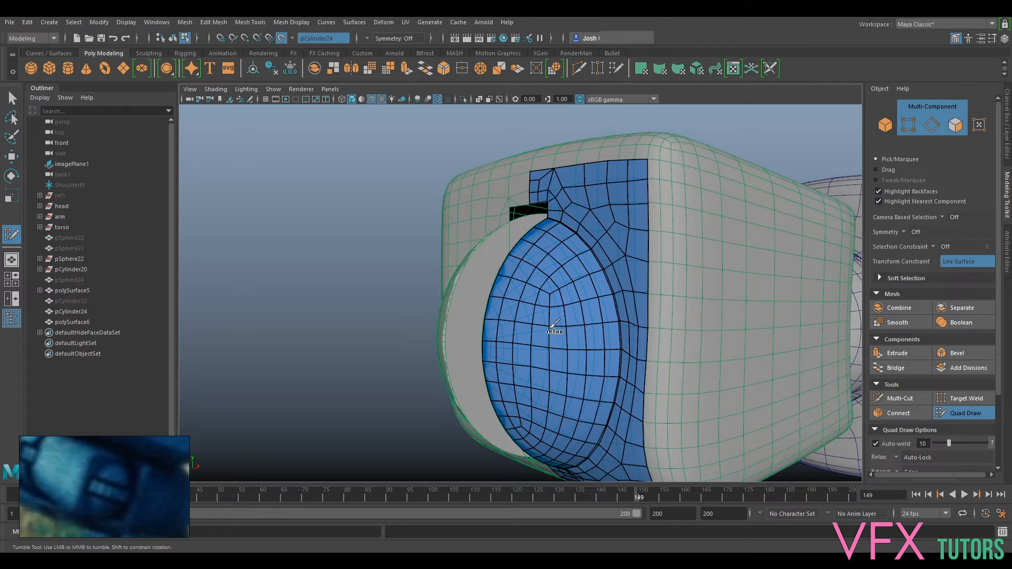
pyautogui.keyDown('alt'); pyautogui.moveTo(572, 412); pyautogui.dragTo(577, 373); pyautogui.keyUp('alt')
pyautogui.keyDown('alt'); pyautogui.moveTo(576, 370); pyautogui.dragTo(578, 339, button='middle'); pyautogui.keyUp('alt')
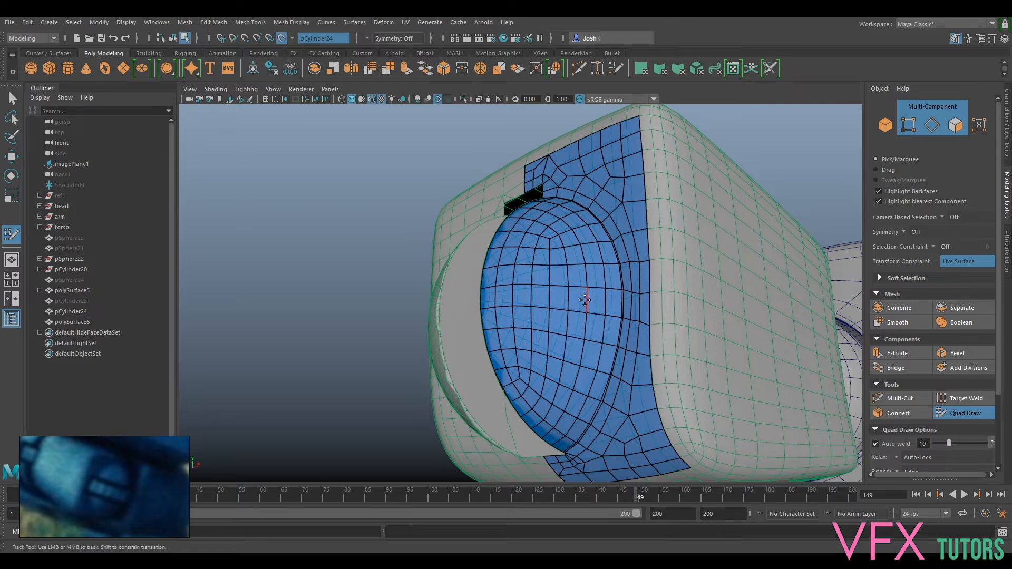
pyautogui.keyDown('alt'); pyautogui.moveTo(585, 300); pyautogui.dragTo(607, 280); pyautogui.keyUp('alt')
pyautogui.moveTo(539, 323)
pyautogui.keyDown('shift'); pyautogui.mouseDown()
pyautogui.moveTo(550, 387)
pyautogui.moveTo(574, 381)
pyautogui.mouseUp(); pyautogui.keyUp('shift')
pyautogui.keyDown('alt'); pyautogui.moveTo(587, 268); pyautogui.dragTo(589, 318); pyautogui.keyUp('alt')
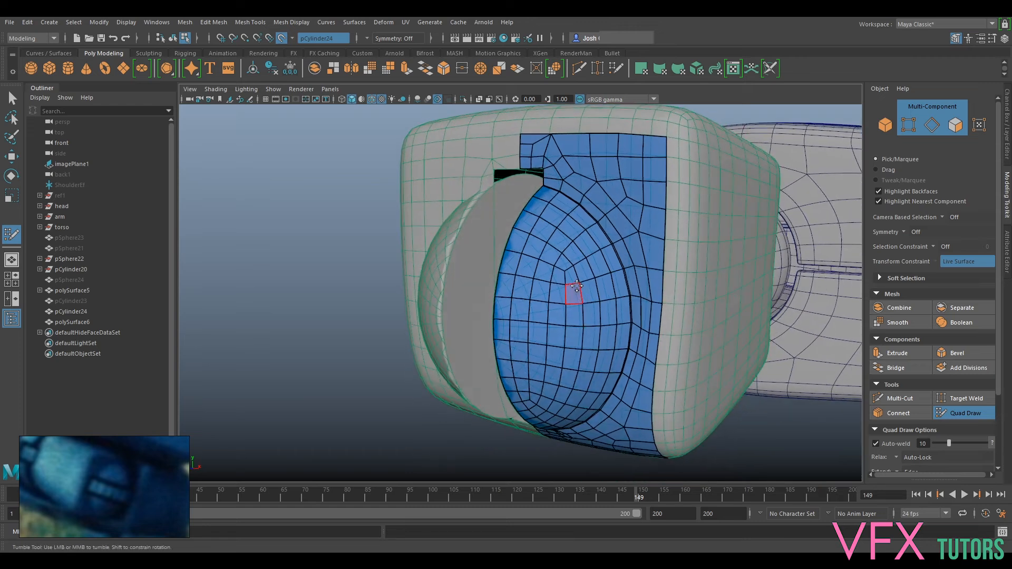
pyautogui.press('3')
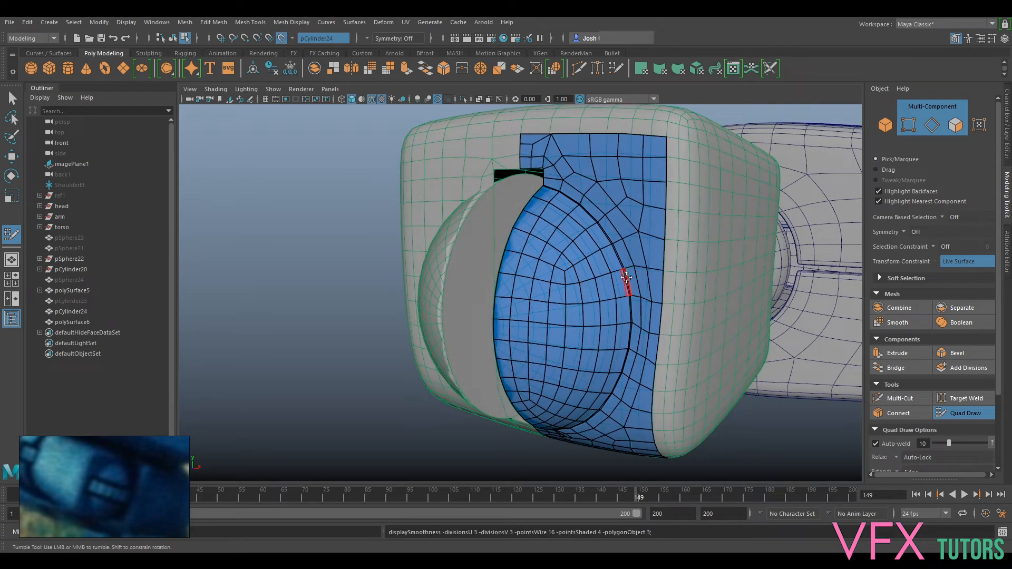
# - Fill a row of quads between the lower border of the flat front panel and the points placed below it
pyautogui.keyDown('alt'); pyautogui.moveTo(620, 275); pyautogui.dragTo(659, 244); pyautogui.keyUp('alt')
pyautogui.keyDown('alt'); pyautogui.moveTo(543, 393); pyautogui.dragTo(539, 338); pyautogui.keyUp('alt')
pyautogui.keyDown('alt'); pyautogui.moveTo(644, 399); pyautogui.dragTo(648, 311, button='middle'); pyautogui.keyUp('alt')
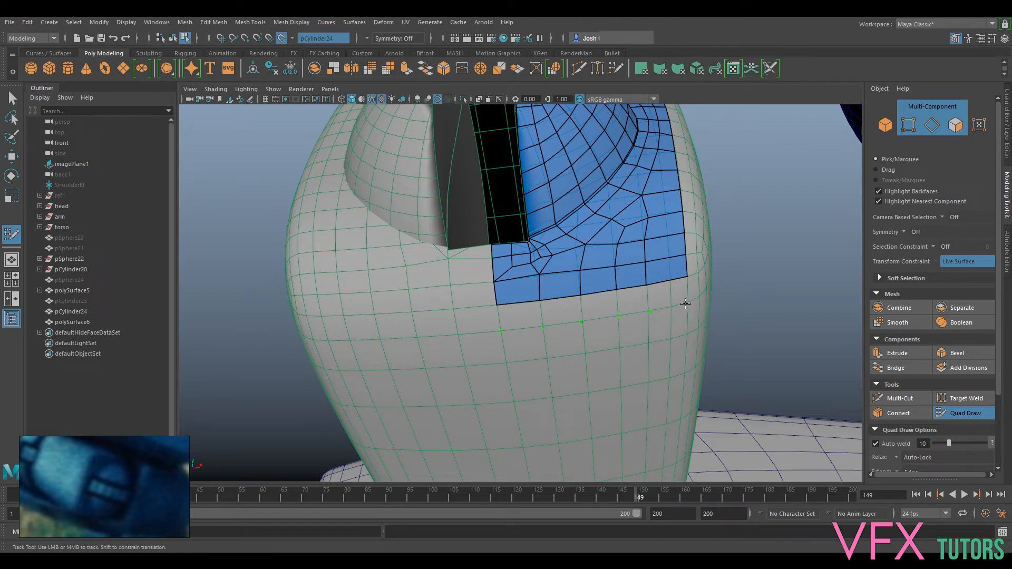
pyautogui.keyDown('shift'); pyautogui.click(669, 296); pyautogui.keyUp('shift')
pyautogui.keyDown('shift'); pyautogui.click(632, 300); pyautogui.keyUp('shift')
pyautogui.keyDown('shift'); pyautogui.click(599, 306); pyautogui.keyUp('shift')
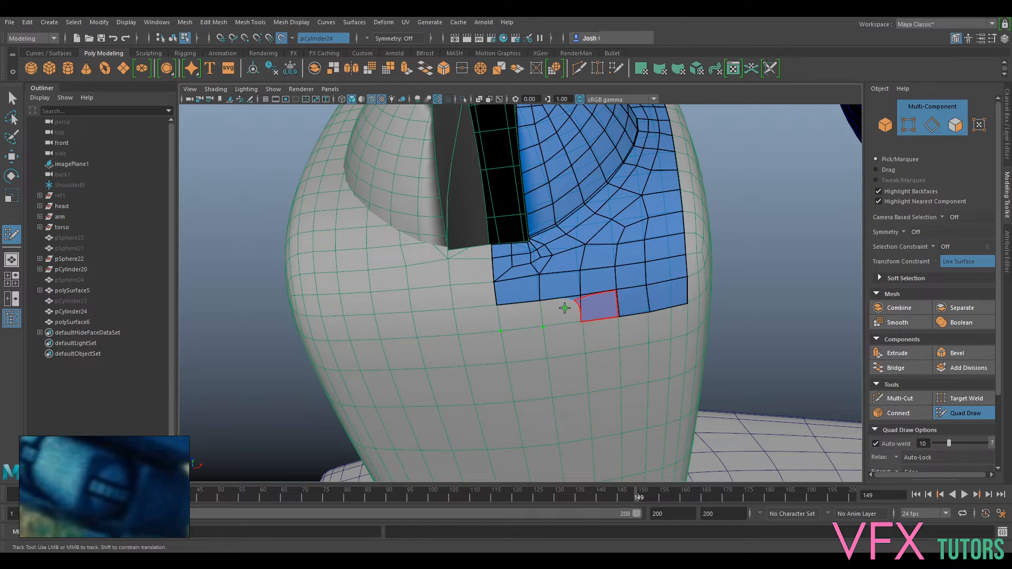
pyautogui.keyDown('shift'); pyautogui.click(562, 312); pyautogui.keyUp('shift')
# - Insert a vertical edge loop close to the outer side border of the front panel
pyautogui.keyDown('alt'); pyautogui.moveTo(728, 319); pyautogui.dragTo(689, 277); pyautogui.keyUp('alt')
pyautogui.keyDown('alt'); pyautogui.moveTo(688, 277); pyautogui.dragTo(681, 412, button='middle'); pyautogui.keyUp('alt')
pyautogui.keyDown('alt'); pyautogui.moveTo(723, 193); pyautogui.dragTo(675, 164); pyautogui.keyUp('alt')
pyautogui.keyDown('alt'); pyautogui.moveTo(677, 413); pyautogui.dragTo(625, 285, button='middle'); pyautogui.keyUp('alt')
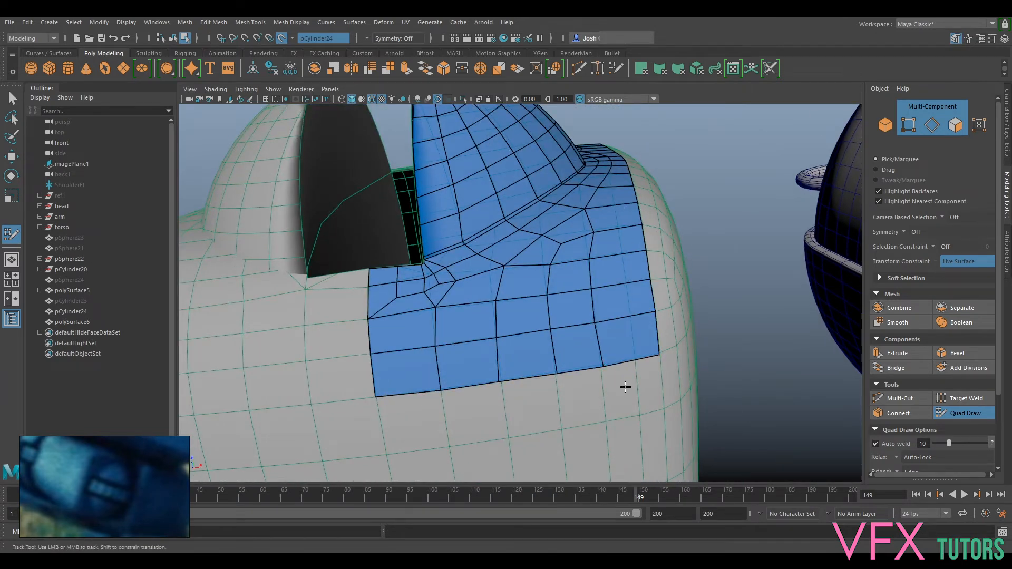
pyautogui.keyDown('alt'); pyautogui.moveTo(626, 387); pyautogui.dragTo(626, 343, button='middle'); pyautogui.keyUp('alt')
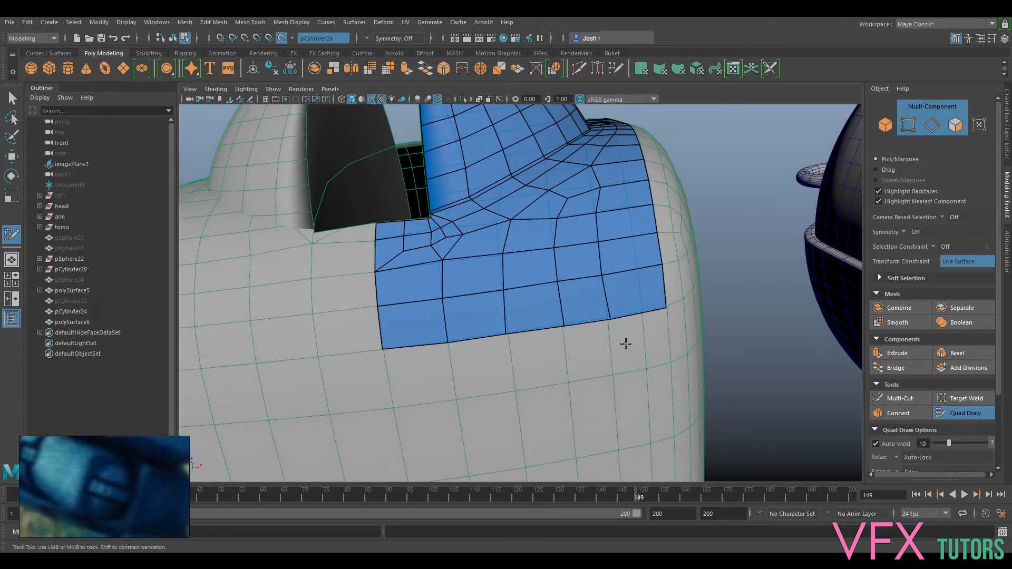
pyautogui.keyDown('ctrl'); pyautogui.click(643, 308); pyautogui.keyUp('ctrl')
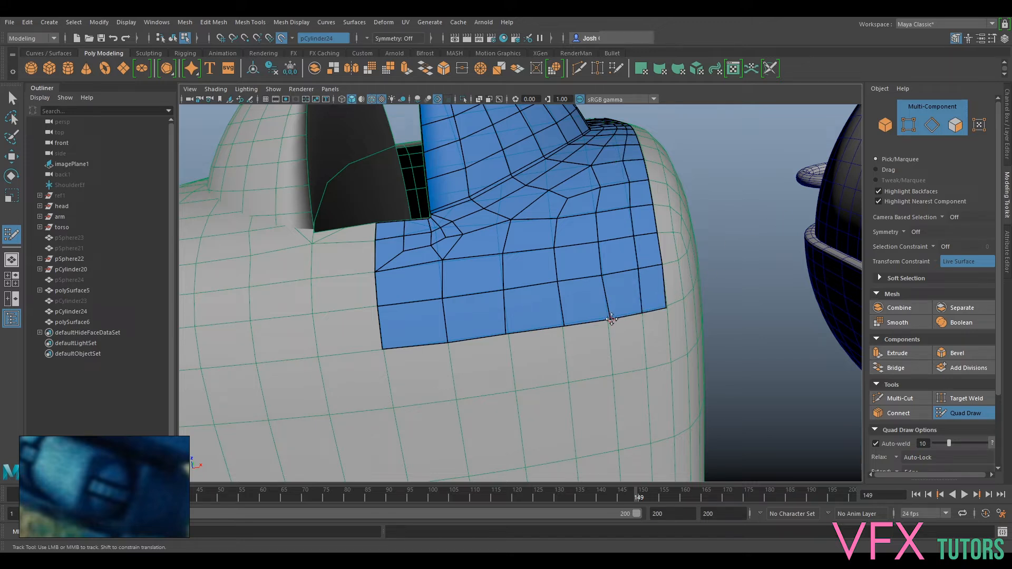
# - Adjust and relax the quads near the upper outer corner of the front panel
pyautogui.keyDown('alt'); pyautogui.moveTo(592, 305); pyautogui.dragTo(640, 256); pyautogui.keyUp('alt')
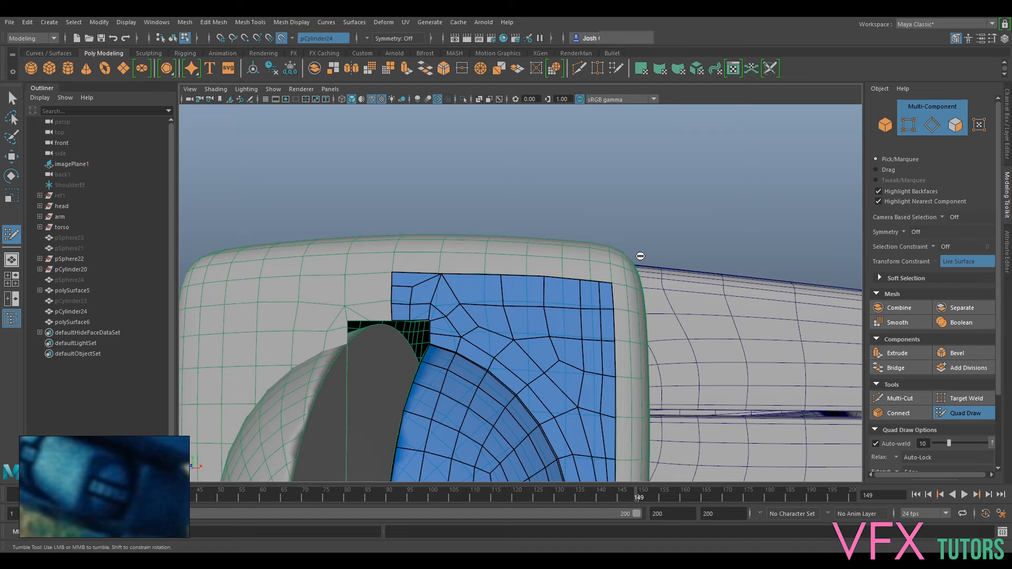
pyautogui.keyDown('alt'); pyautogui.moveTo(640, 256); pyautogui.dragTo(601, 274, button='right'); pyautogui.keyUp('alt')
pyautogui.moveTo(617, 279); pyautogui.dragTo(568, 262)
pyautogui.moveTo(531, 293)
pyautogui.keyDown('shift'); pyautogui.mouseDown()
pyautogui.moveTo(650, 323)
pyautogui.moveTo(725, 319)
pyautogui.moveTo(728, 362)
pyautogui.moveTo(711, 388)
pyautogui.moveTo(659, 373)
pyautogui.moveTo(606, 301)
pyautogui.moveTo(615, 327)
pyautogui.moveTo(714, 357)
pyautogui.moveTo(682, 323)
pyautogui.moveTo(678, 413)
pyautogui.moveTo(723, 384)
pyautogui.moveTo(723, 372)
pyautogui.mouseUp(); pyautogui.keyUp('shift')
pyautogui.keyDown('alt'); pyautogui.moveTo(723, 372); pyautogui.dragTo(711, 326, button='middle'); pyautogui.keyUp('alt')
pyautogui.keyDown('alt'); pyautogui.moveTo(711, 326); pyautogui.dragTo(735, 305); pyautogui.keyUp('alt')
pyautogui.keyDown('alt'); pyautogui.moveTo(705, 169); pyautogui.dragTo(607, 269); pyautogui.keyUp('alt')
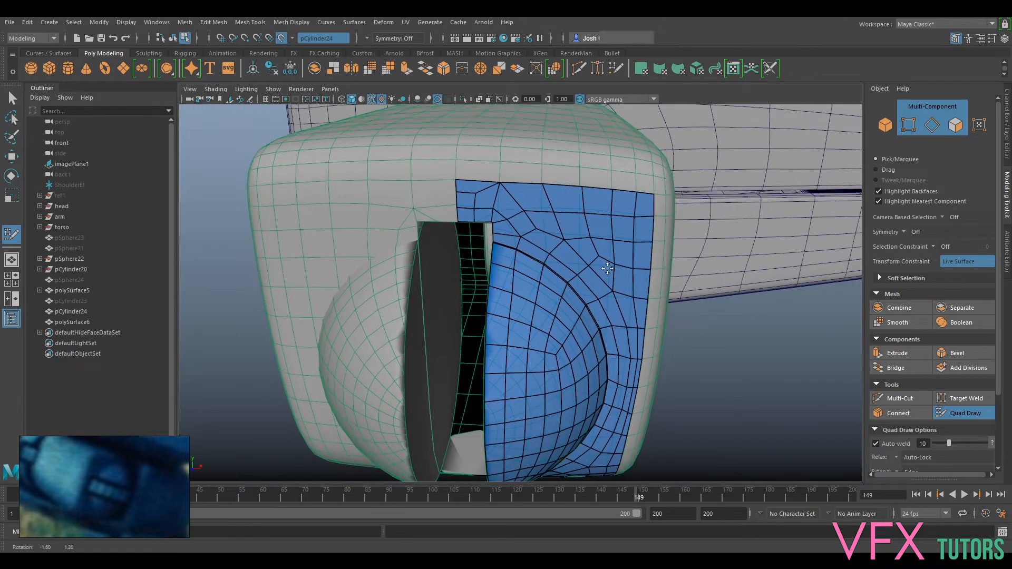
# - Create a small first quad on the flat slot face, at the end of the dome's inner rim
pyautogui.keyDown('alt'); pyautogui.moveTo(578, 221); pyautogui.dragTo(542, 240, button='middle'); pyautogui.keyUp('alt')
pyautogui.keyDown('alt'); pyautogui.moveTo(521, 333); pyautogui.dragTo(663, 231); pyautogui.keyUp('alt')
pyautogui.keyDown('alt'); pyautogui.moveTo(663, 231); pyautogui.dragTo(565, 315, button='middle'); pyautogui.keyUp('alt')
pyautogui.keyDown('alt'); pyautogui.moveTo(564, 315); pyautogui.dragTo(617, 269, button='right'); pyautogui.keyUp('alt')
pyautogui.keyDown('alt'); pyautogui.moveTo(617, 269); pyautogui.dragTo(520, 319); pyautogui.keyUp('alt')
pyautogui.keyDown('alt'); pyautogui.moveTo(520, 319); pyautogui.dragTo(562, 314, button='right'); pyautogui.keyUp('alt')
pyautogui.keyDown('alt'); pyautogui.moveTo(429, 319); pyautogui.dragTo(544, 409); pyautogui.keyUp('alt')
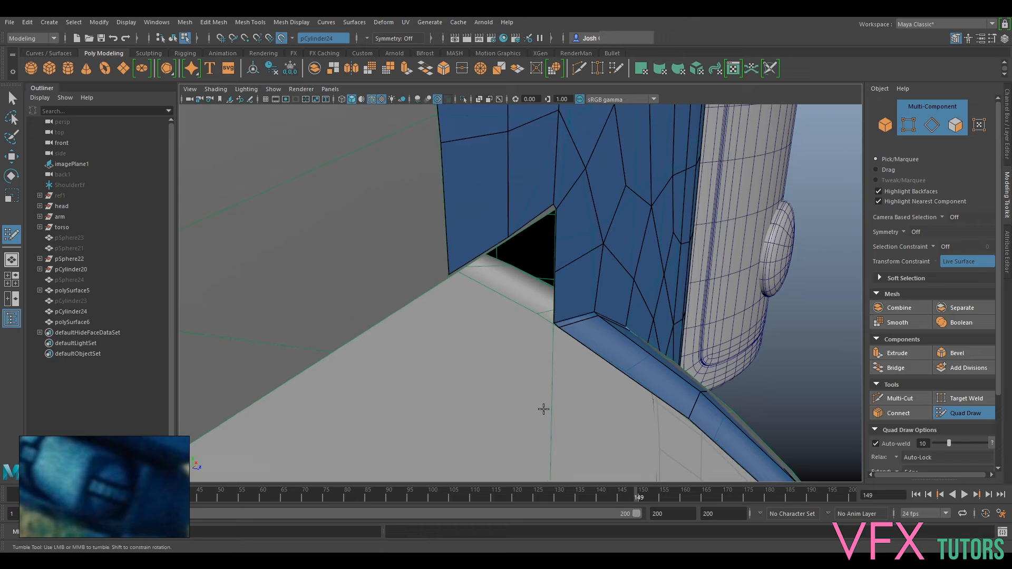
pyautogui.keyDown('alt'); pyautogui.moveTo(544, 409); pyautogui.dragTo(558, 329, button='middle'); pyautogui.keyUp('alt')
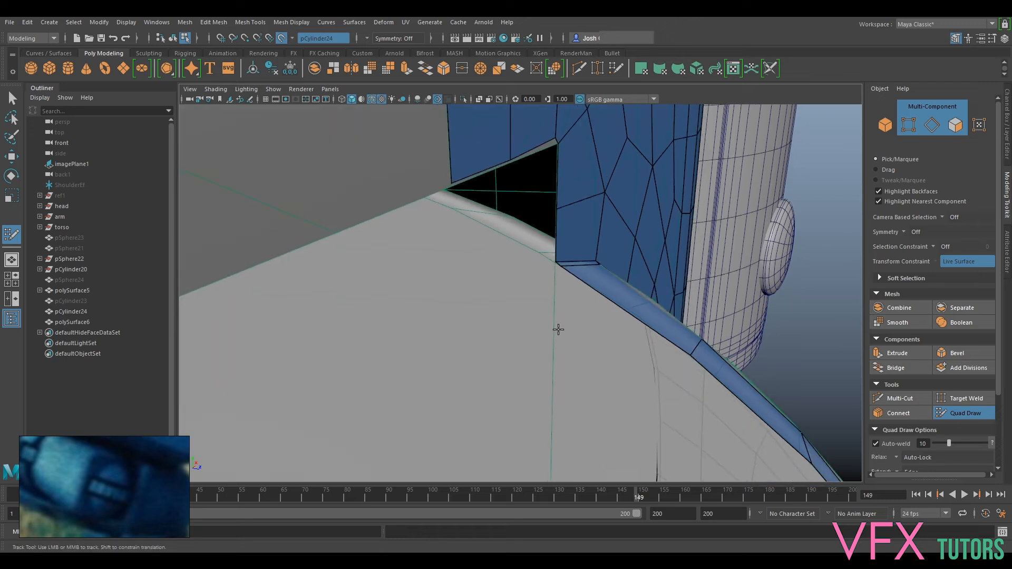
pyautogui.keyDown('shift'); pyautogui.click(557, 270); pyautogui.keyUp('shift')
# - Extend the new quad into a narrow strip along the dome's inner rim, matching the existing edge divisions
pyautogui.moveTo(560, 307)
pyautogui.keyDown('alt'); pyautogui.mouseDown()
pyautogui.moveTo(610, 271)
pyautogui.moveTo(558, 323)
pyautogui.mouseUp(); pyautogui.keyUp('alt')
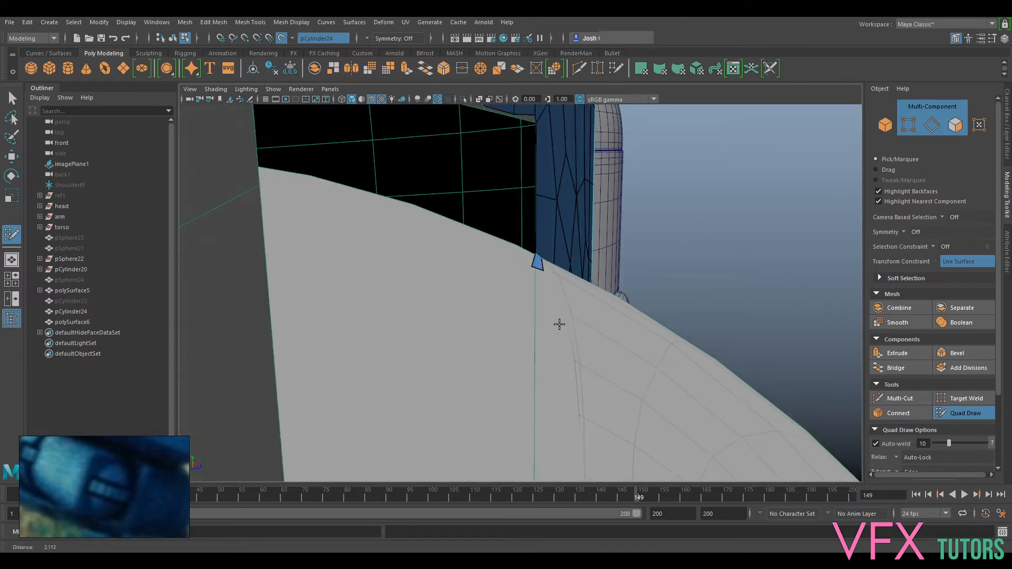
pyautogui.keyDown('alt'); pyautogui.moveTo(558, 323); pyautogui.dragTo(550, 277, button='right'); pyautogui.keyUp('alt')
pyautogui.keyDown('alt'); pyautogui.moveTo(541, 270); pyautogui.dragTo(488, 269); pyautogui.keyUp('alt')
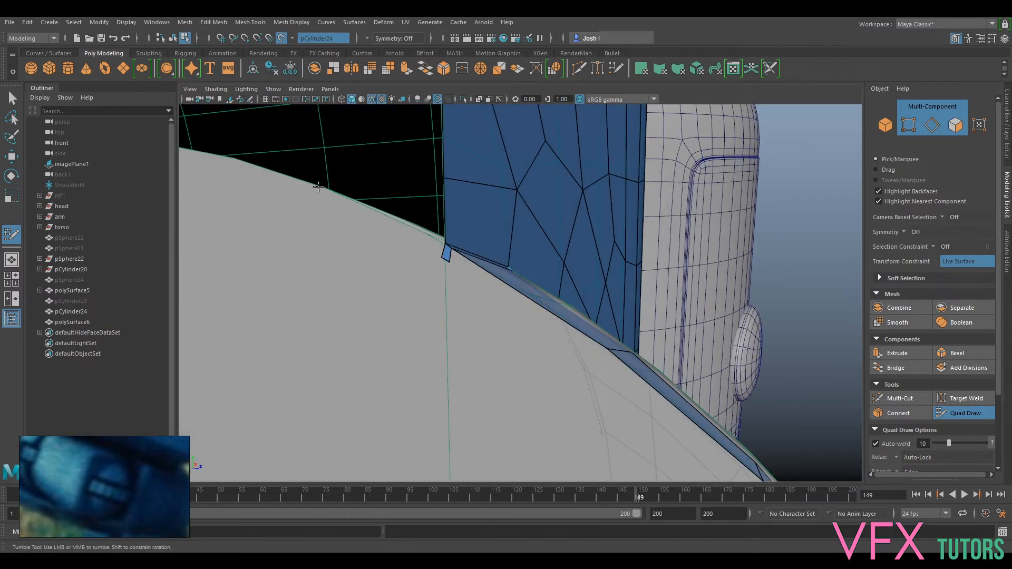
pyautogui.keyDown('alt'); pyautogui.moveTo(511, 355); pyautogui.dragTo(562, 382, button='right'); pyautogui.keyUp('alt')
pyautogui.keyDown('alt'); pyautogui.moveTo(563, 382); pyautogui.dragTo(548, 316); pyautogui.keyUp('alt')
pyautogui.keyDown('alt'); pyautogui.moveTo(548, 316); pyautogui.dragTo(521, 357, button='right'); pyautogui.keyUp('alt')
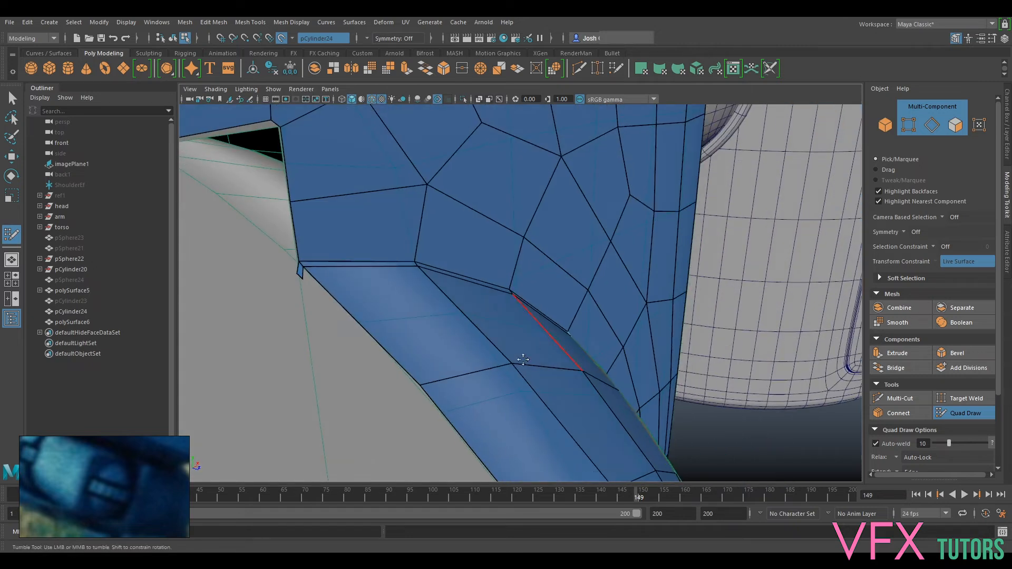
pyautogui.keyDown('alt'); pyautogui.moveTo(522, 357); pyautogui.dragTo(526, 343, button='middle'); pyautogui.keyUp('alt')
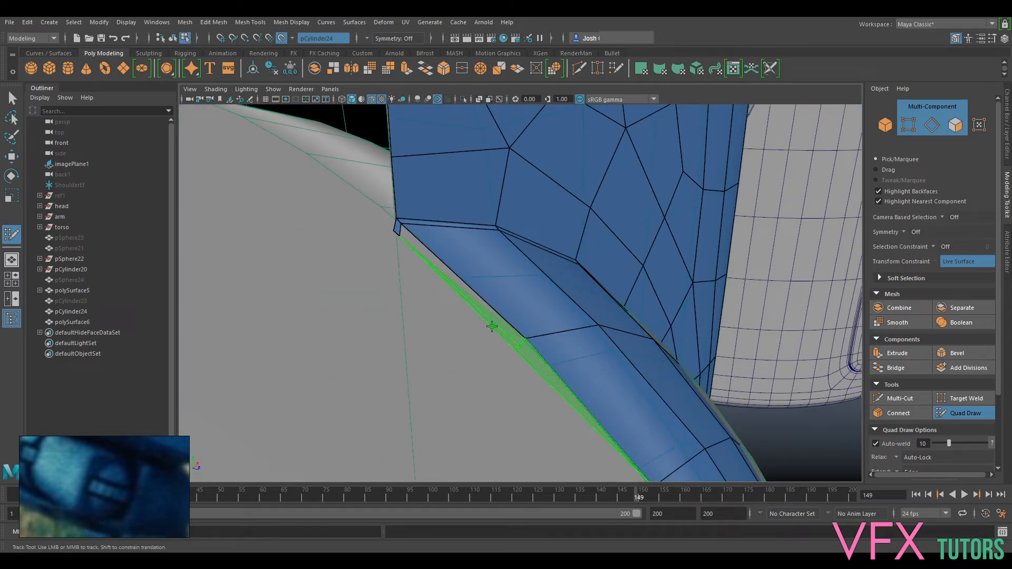
pyautogui.moveTo(495, 321)
pyautogui.keyDown('alt'); pyautogui.mouseDown()
pyautogui.moveTo(517, 352)
pyautogui.moveTo(569, 356)
pyautogui.mouseUp(); pyautogui.keyUp('alt')
pyautogui.keyDown('alt'); pyautogui.moveTo(569, 356); pyautogui.dragTo(508, 322, button='right'); pyautogui.keyUp('alt')
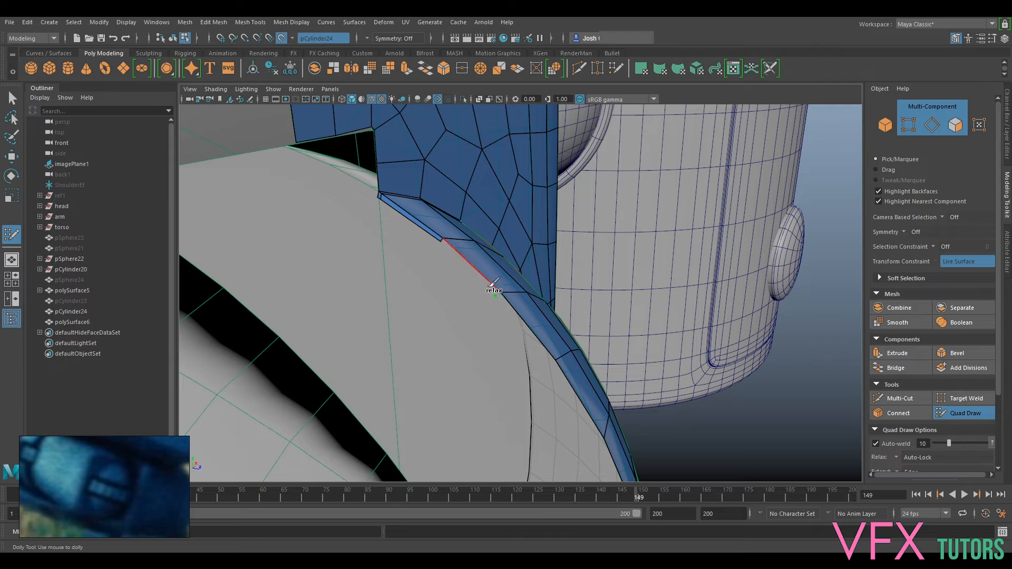
pyautogui.keyDown('alt'); pyautogui.moveTo(502, 328); pyautogui.dragTo(565, 280); pyautogui.keyUp('alt')
pyautogui.keyDown('alt'); pyautogui.moveTo(564, 280); pyautogui.dragTo(583, 287, button='right'); pyautogui.keyUp('alt')
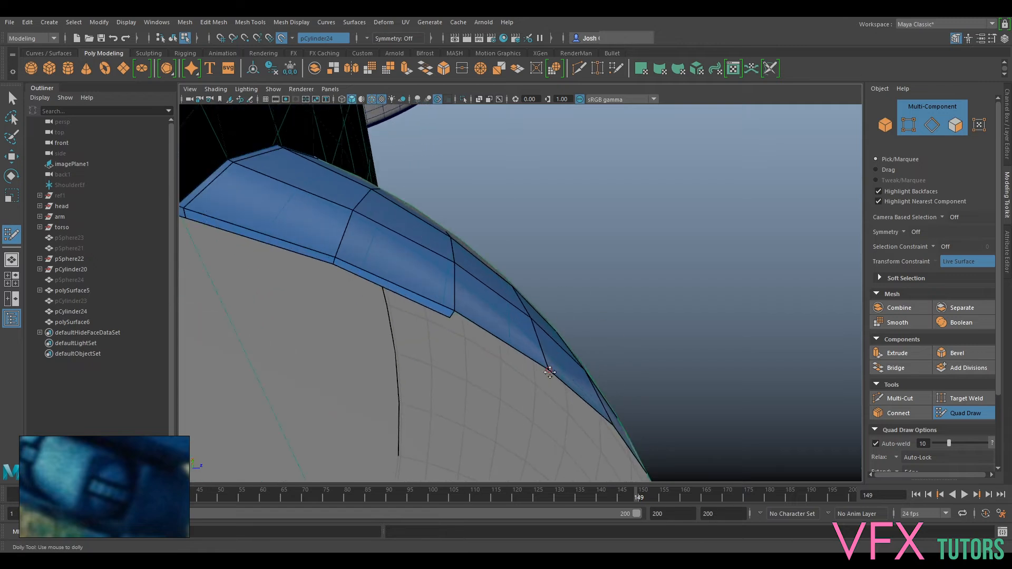
# - Continue the narrow quad strip along the slot face's outer rim, through the upper curve to the outermost part of the dome
pyautogui.keyDown('alt'); pyautogui.moveTo(549, 369); pyautogui.dragTo(525, 322); pyautogui.keyUp('alt')
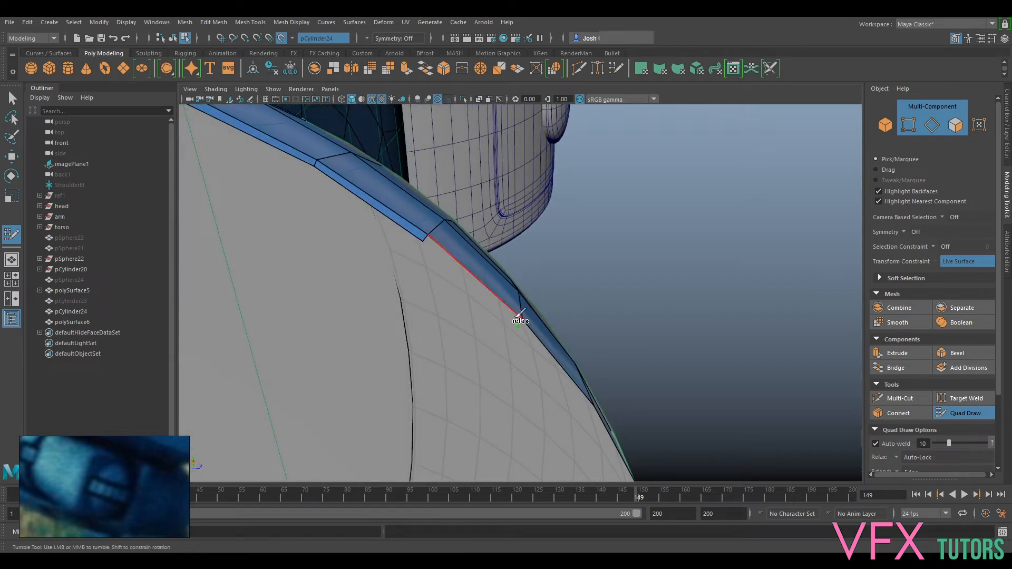
pyautogui.keyDown('alt'); pyautogui.moveTo(549, 378); pyautogui.dragTo(530, 352); pyautogui.keyUp('alt')
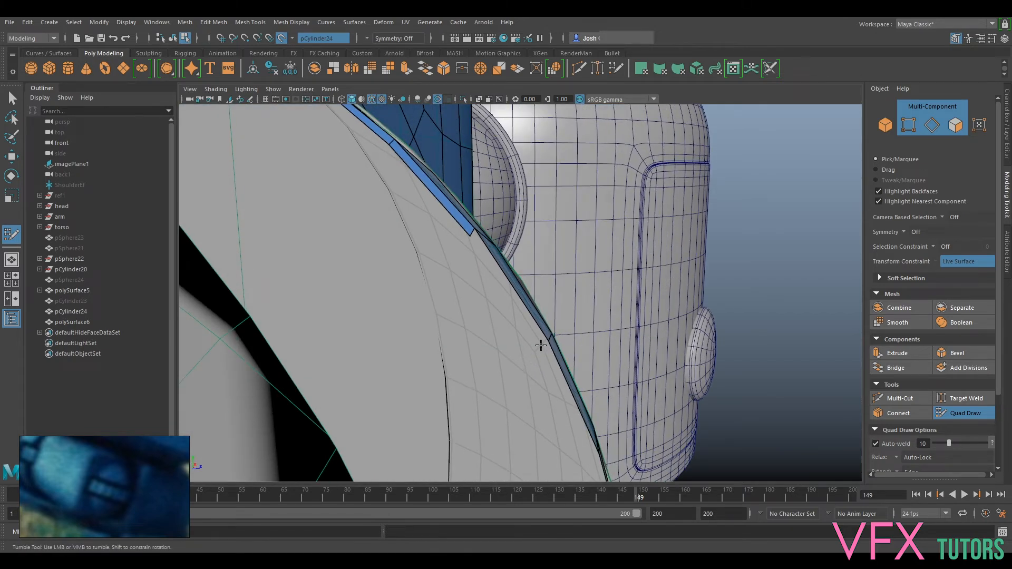
pyautogui.moveTo(551, 373)
pyautogui.keyDown('alt'); pyautogui.mouseDown()
pyautogui.moveTo(541, 394)
pyautogui.moveTo(544, 332)
pyautogui.moveTo(527, 341)
pyautogui.moveTo(557, 367)
pyautogui.moveTo(601, 380)
pyautogui.mouseUp(); pyautogui.keyUp('alt')
pyautogui.keyDown('shift'); pyautogui.click(521, 325); pyautogui.keyUp('shift')
pyautogui.keyDown('alt'); pyautogui.moveTo(601, 379); pyautogui.dragTo(543, 287, button='middle'); pyautogui.keyUp('alt')
pyautogui.keyDown('alt'); pyautogui.moveTo(543, 288); pyautogui.dragTo(509, 333); pyautogui.keyUp('alt')
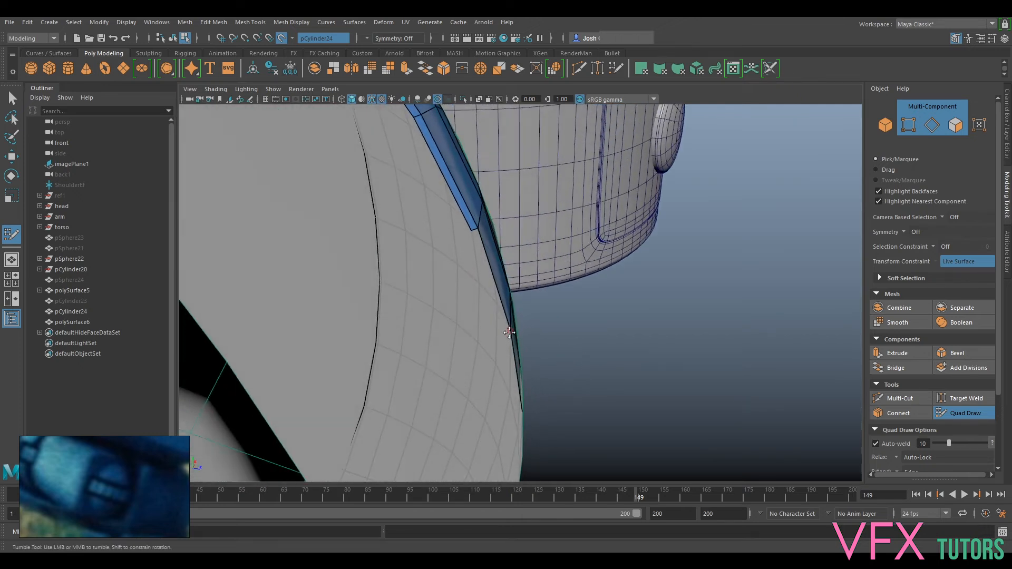
pyautogui.moveTo(537, 365)
pyautogui.keyDown('alt'); pyautogui.mouseDown()
pyautogui.moveTo(558, 357)
pyautogui.moveTo(552, 330)
pyautogui.mouseUp(); pyautogui.keyUp('alt')
pyautogui.keyDown('alt'); pyautogui.moveTo(551, 330); pyautogui.dragTo(661, 348, button='middle'); pyautogui.keyUp('alt')
pyautogui.keyDown('alt'); pyautogui.moveTo(662, 348); pyautogui.dragTo(613, 320); pyautogui.keyUp('alt')
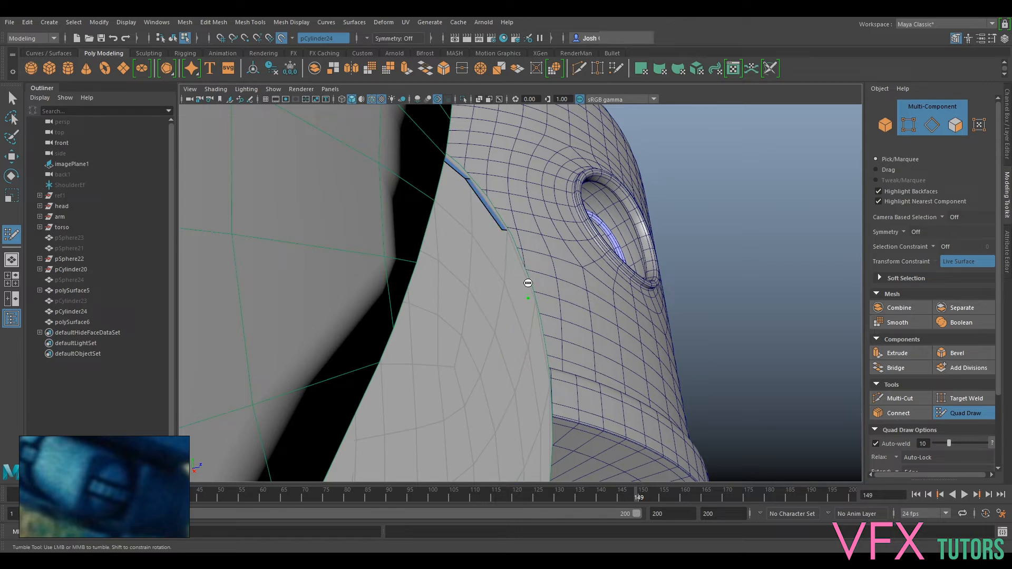
pyautogui.moveTo(504, 236)
pyautogui.keyDown('alt'); pyautogui.mouseDown()
pyautogui.moveTo(522, 253)
pyautogui.moveTo(501, 267)
pyautogui.mouseUp(); pyautogui.keyUp('alt')
pyautogui.moveTo(560, 406)
pyautogui.keyDown('alt'); pyautogui.mouseDown()
pyautogui.moveTo(576, 289)
pyautogui.moveTo(611, 403)
pyautogui.moveTo(571, 312)
pyautogui.moveTo(574, 362)
pyautogui.moveTo(540, 355)
pyautogui.moveTo(474, 320)
pyautogui.moveTo(501, 271)
pyautogui.moveTo(467, 267)
pyautogui.mouseUp(); pyautogui.keyUp('alt')
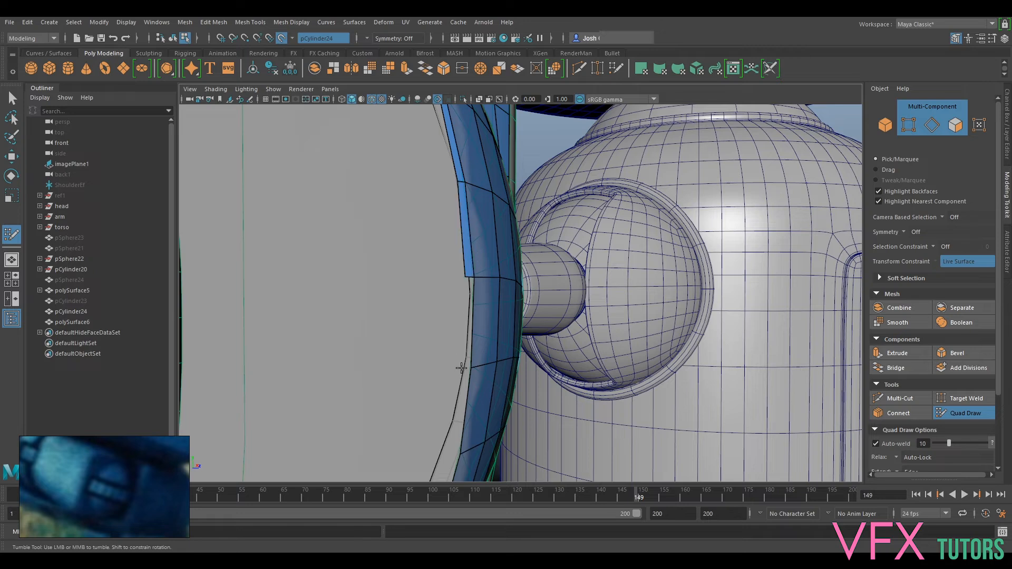
pyautogui.keyDown('alt'); pyautogui.moveTo(463, 364); pyautogui.dragTo(471, 323); pyautogui.keyUp('alt')
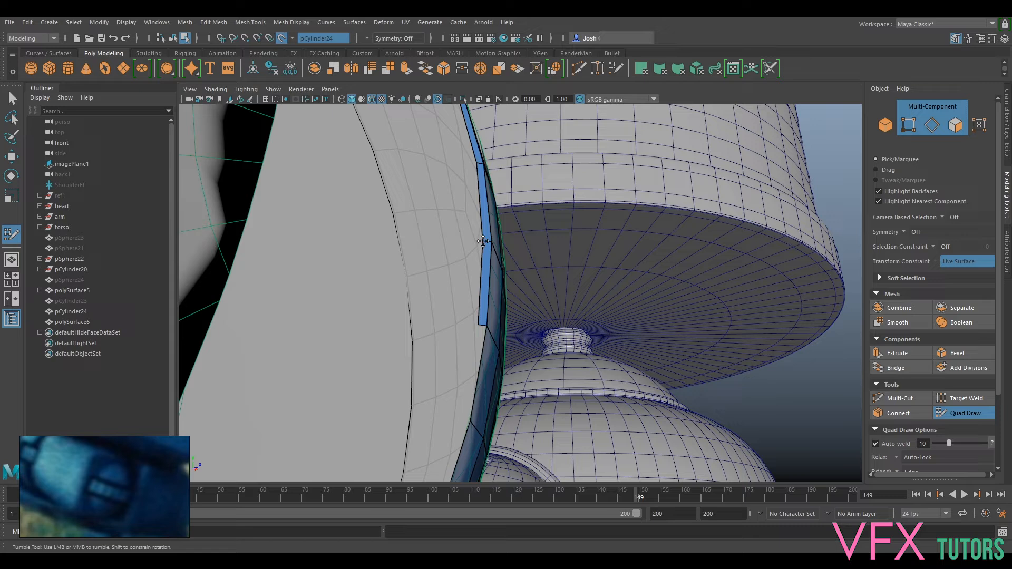
# - Extend the narrow strip past the outermost part of the rim, aligning each quad with the neighbouring edge divisions
pyautogui.keyDown('alt'); pyautogui.moveTo(480, 266); pyautogui.dragTo(565, 243, button='middle'); pyautogui.keyUp('alt')
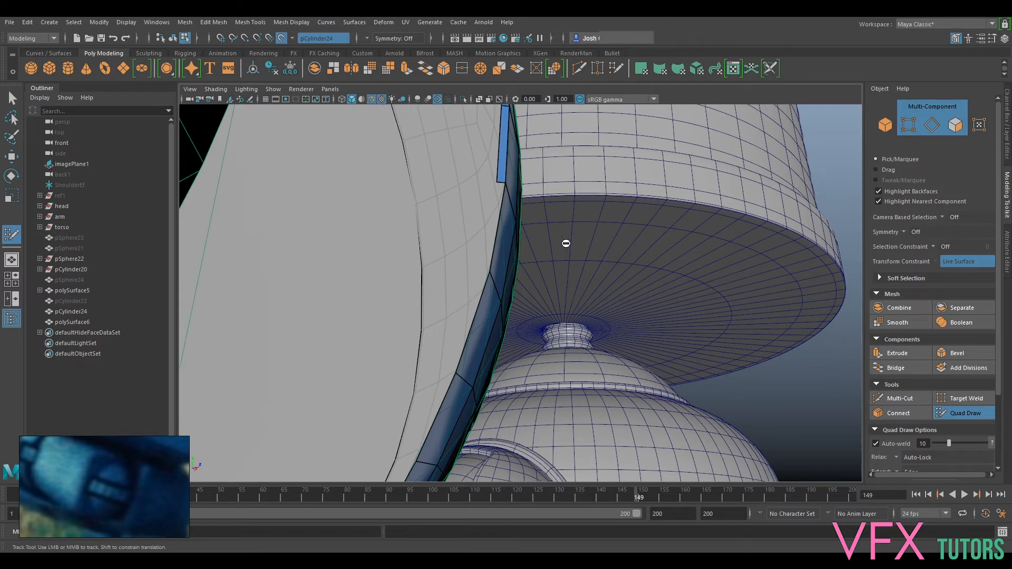
pyautogui.click(480, 269)
pyautogui.keyDown('shift'); pyautogui.click(481, 270); pyautogui.keyUp('shift')
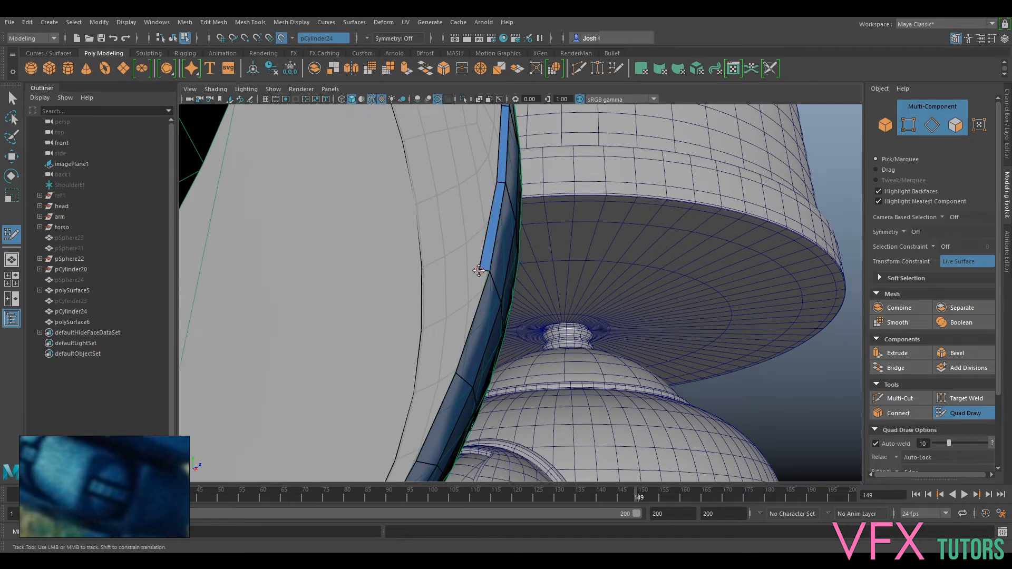
pyautogui.keyDown('alt'); pyautogui.moveTo(481, 270); pyautogui.dragTo(514, 250, button='middle'); pyautogui.keyUp('alt')
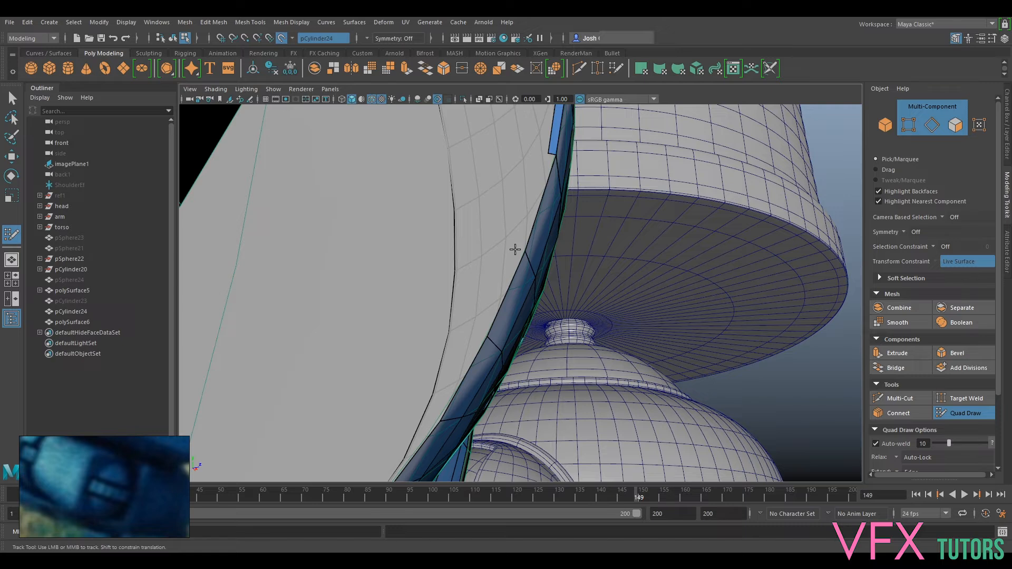
pyautogui.keyDown('shift'); pyautogui.click(517, 247); pyautogui.keyUp('shift')
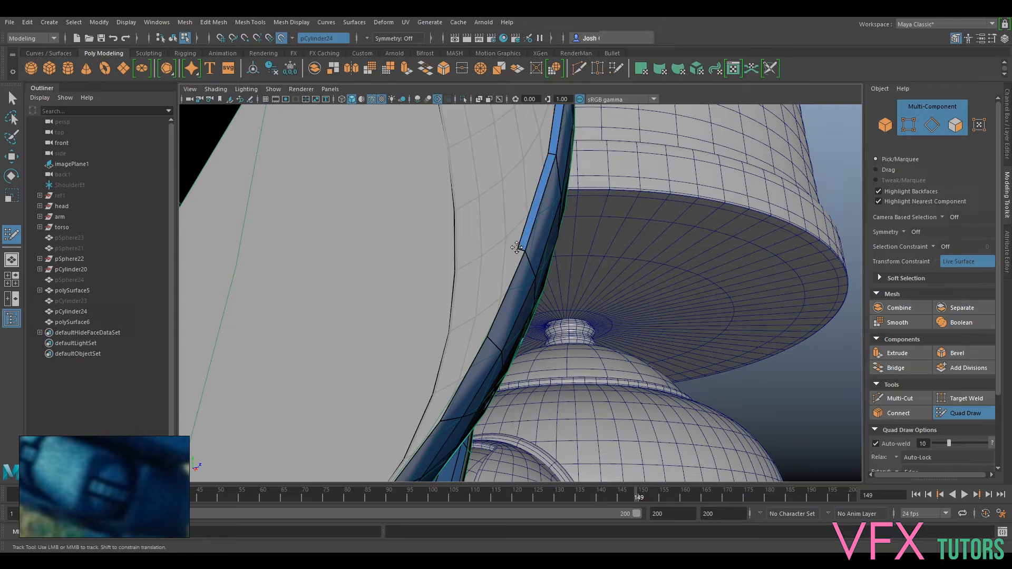
pyautogui.keyDown('shift'); pyautogui.click(482, 333); pyautogui.keyUp('shift')
# - Add two more narrow quads where the rim bends into its lower curve
pyautogui.moveTo(482, 332)
pyautogui.keyDown('alt'); pyautogui.mouseDown()
pyautogui.moveTo(531, 307)
pyautogui.moveTo(643, 341)
pyautogui.moveTo(600, 328)
pyautogui.mouseUp(); pyautogui.keyUp('alt')
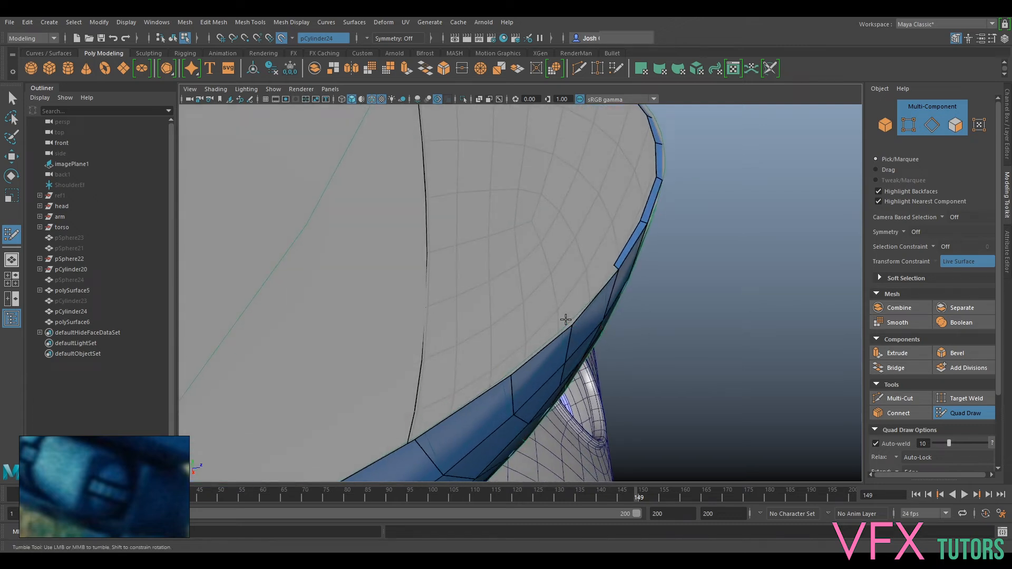
pyautogui.keyDown('alt'); pyautogui.moveTo(580, 315); pyautogui.dragTo(580, 322, button='middle'); pyautogui.keyUp('alt')
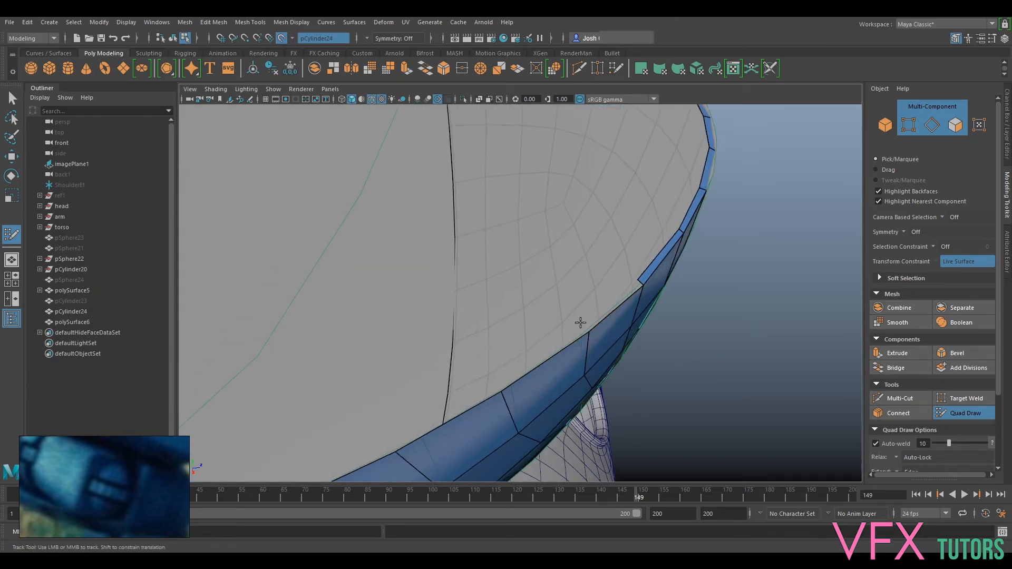
pyautogui.keyDown('shift'); pyautogui.click(584, 329); pyautogui.keyUp('shift')
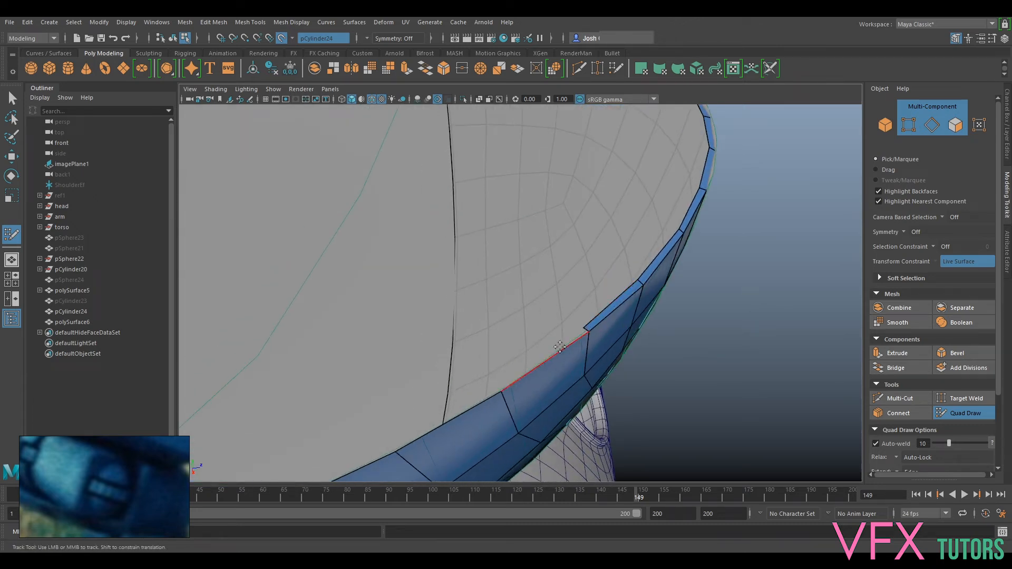
pyautogui.click(496, 386)
pyautogui.keyDown('shift'); pyautogui.click(509, 378); pyautogui.keyUp('shift')
# - Add the next narrow quad along the lower rim, in line with the following edge division of the dome
pyautogui.moveTo(527, 355)
pyautogui.keyDown('alt'); pyautogui.mouseDown()
pyautogui.moveTo(531, 368)
pyautogui.moveTo(603, 404)
pyautogui.mouseUp(); pyautogui.keyUp('alt')
pyautogui.keyDown('alt'); pyautogui.moveTo(602, 404); pyautogui.dragTo(666, 260, button='right'); pyautogui.keyUp('alt')
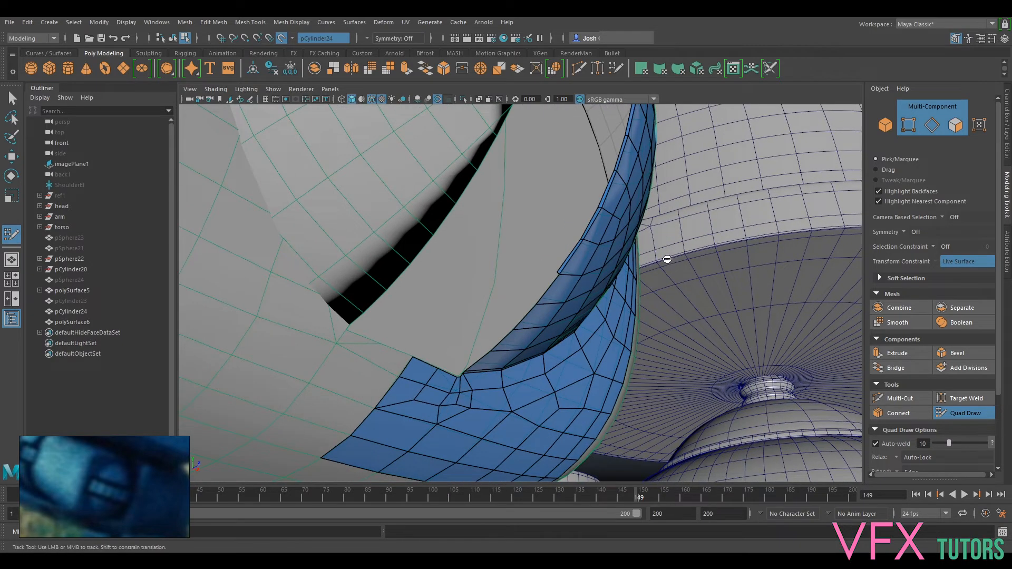
pyautogui.keyDown('alt'); pyautogui.moveTo(518, 333); pyautogui.dragTo(560, 323); pyautogui.keyUp('alt')
pyautogui.keyDown('alt'); pyautogui.moveTo(561, 323); pyautogui.dragTo(620, 286, button='right'); pyautogui.keyUp('alt')
pyautogui.keyDown('alt'); pyautogui.moveTo(667, 306); pyautogui.dragTo(572, 296, button='middle'); pyautogui.keyUp('alt')
pyautogui.keyDown('alt'); pyautogui.moveTo(571, 296); pyautogui.dragTo(612, 285); pyautogui.keyUp('alt')
pyautogui.keyDown('alt'); pyautogui.moveTo(611, 285); pyautogui.dragTo(628, 271, button='right'); pyautogui.keyUp('alt')
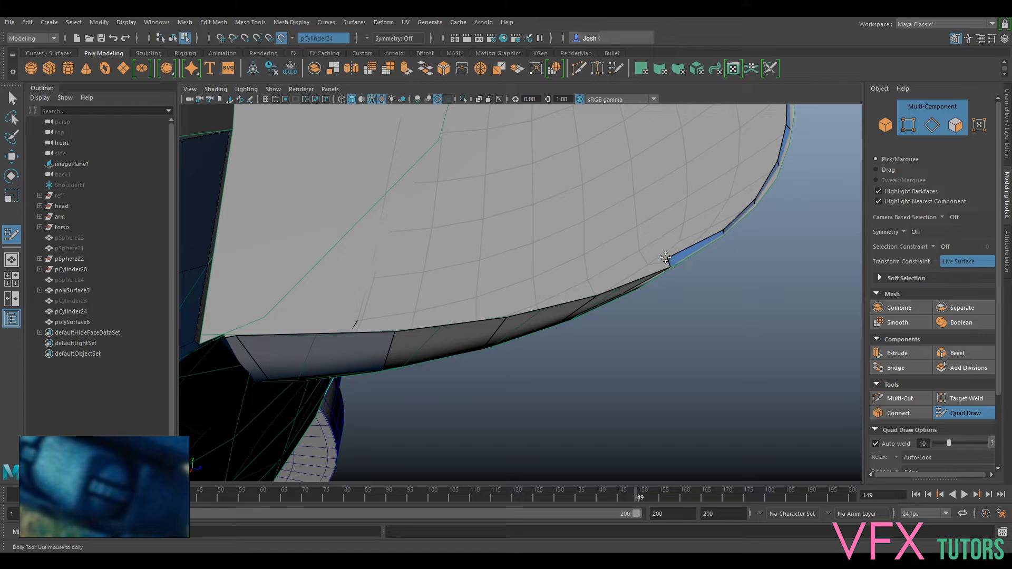
pyautogui.keyDown('alt'); pyautogui.moveTo(600, 275); pyautogui.dragTo(540, 326); pyautogui.keyUp('alt')
pyautogui.keyDown('alt'); pyautogui.moveTo(540, 325); pyautogui.dragTo(529, 265, button='middle'); pyautogui.keyUp('alt')
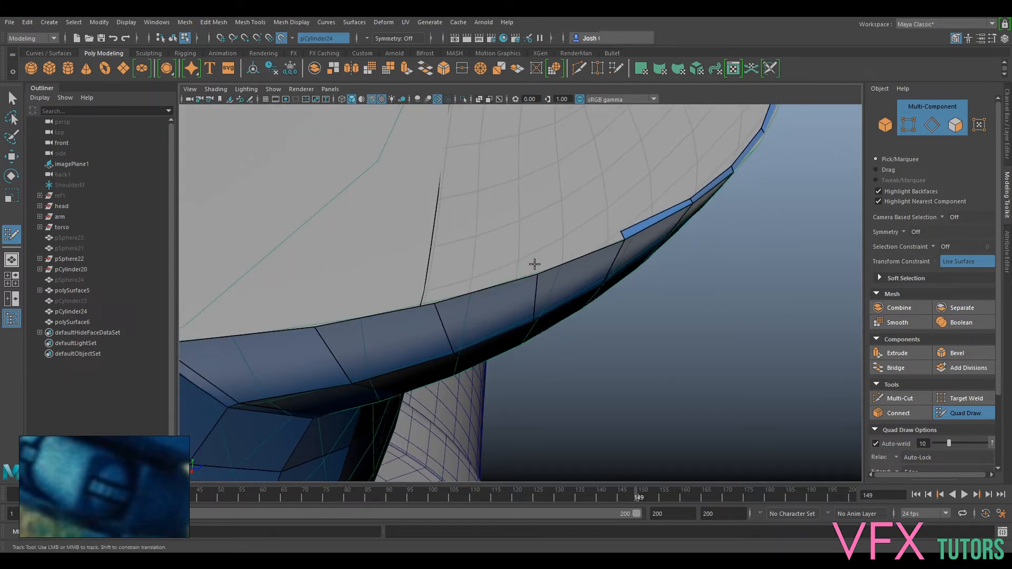
pyautogui.keyDown('shift'); pyautogui.click(534, 265); pyautogui.keyUp('shift')
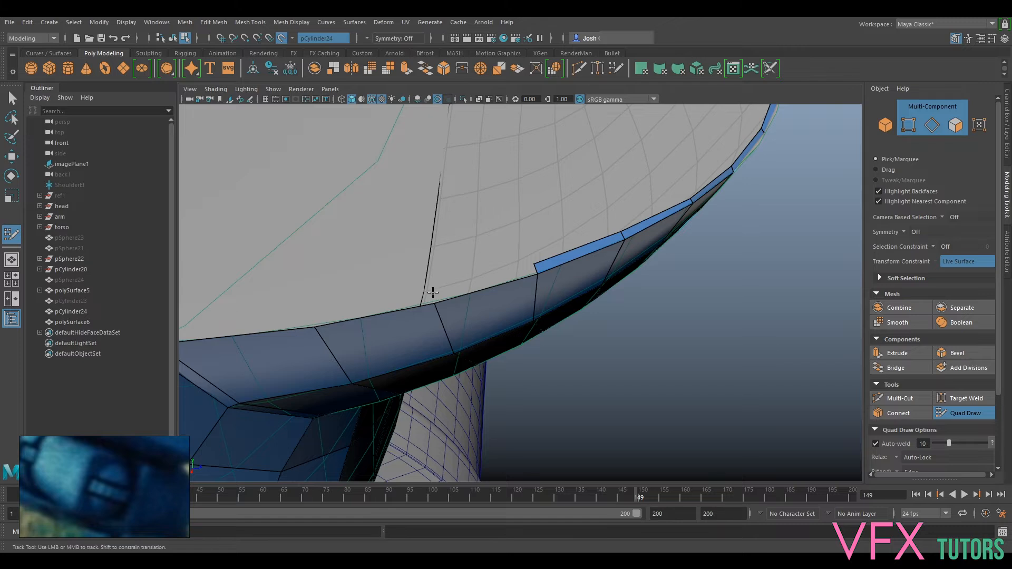
# - Carry the narrow strip along the remaining lower rim towards the inner corner, undoing the misplaced points
pyautogui.keyDown('alt'); pyautogui.moveTo(441, 290); pyautogui.dragTo(527, 305, button='middle'); pyautogui.keyUp('alt')
pyautogui.click(516, 315)
pyautogui.hotkey('ctrl', 'z')
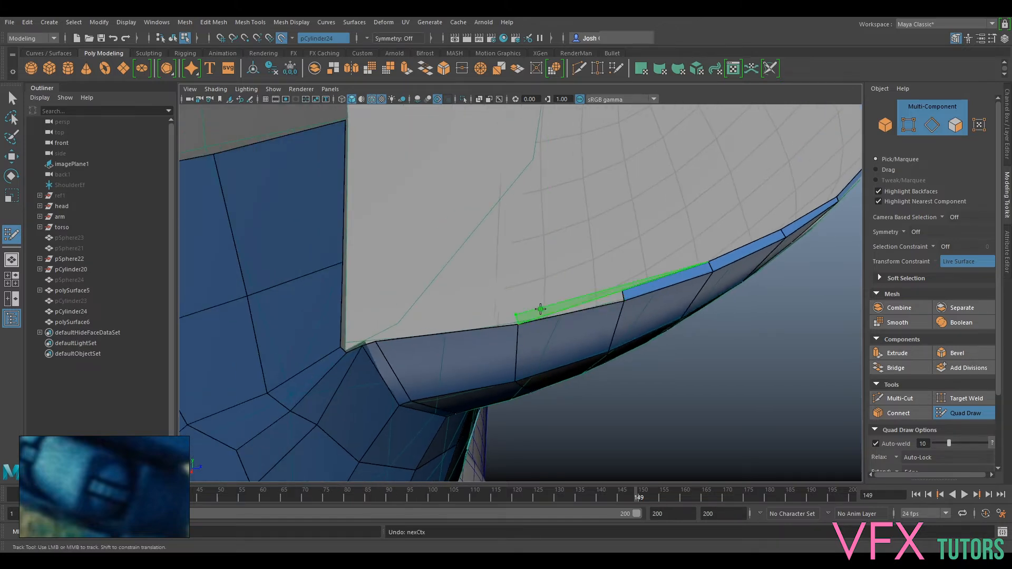
pyautogui.keyDown('alt'); pyautogui.moveTo(442, 314); pyautogui.dragTo(507, 304, button='right'); pyautogui.keyUp('alt')
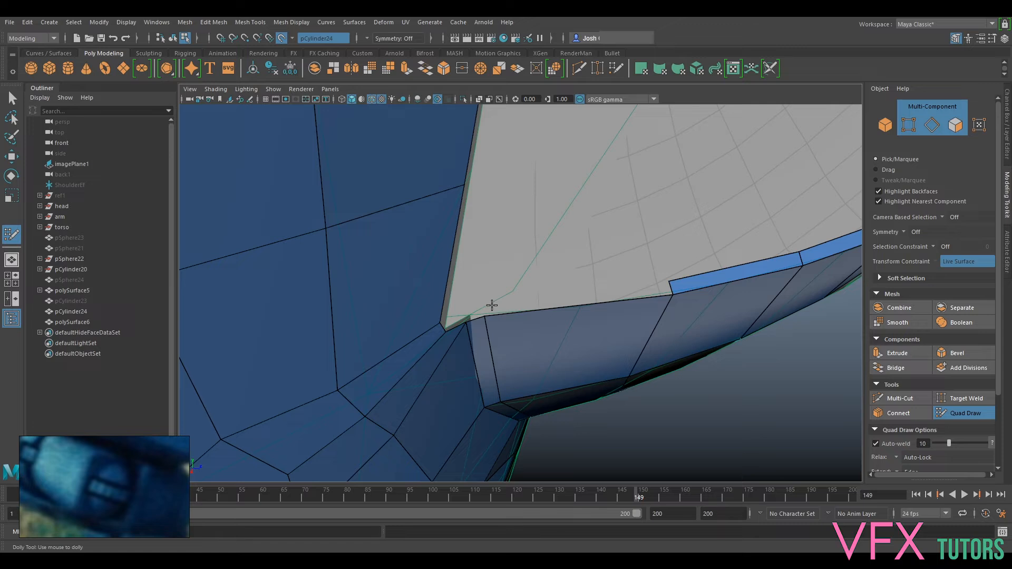
pyautogui.keyDown('shift'); pyautogui.click(543, 300); pyautogui.keyUp('shift')
pyautogui.hotkey('ctrl', 'z')
pyautogui.keyDown('shift'); pyautogui.click(572, 297); pyautogui.keyUp('shift')
# - Finish the lower end of the narrow strip with a small quad at the inner corner of the slot face
pyautogui.keyDown('alt'); pyautogui.moveTo(553, 345); pyautogui.dragTo(469, 327); pyautogui.keyUp('alt')
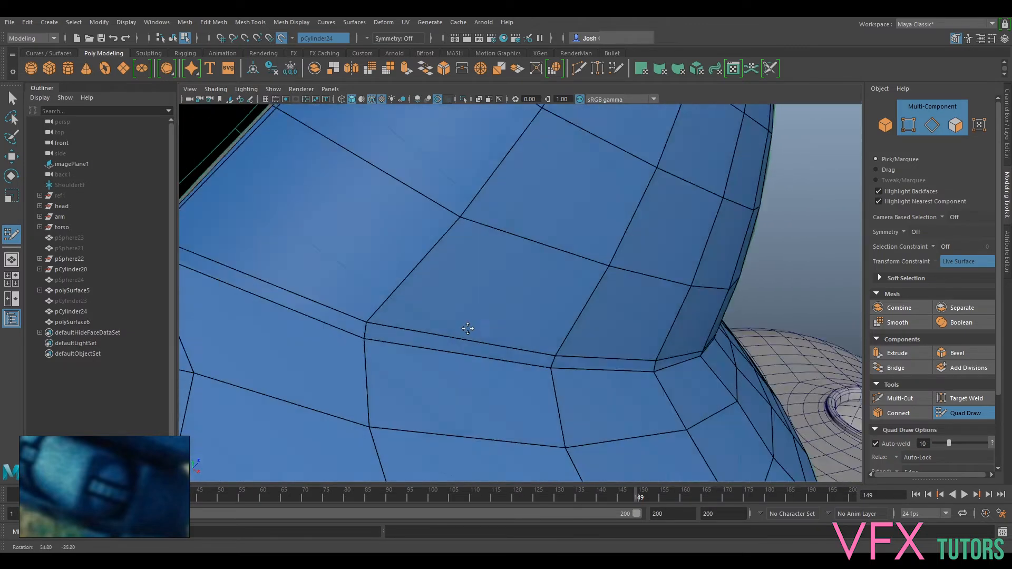
pyautogui.keyDown('alt'); pyautogui.moveTo(469, 328); pyautogui.dragTo(671, 346, button='middle'); pyautogui.keyUp('alt')
pyautogui.keyDown('alt'); pyautogui.moveTo(671, 346); pyautogui.dragTo(716, 346); pyautogui.keyUp('alt')
pyautogui.keyDown('alt'); pyautogui.moveTo(716, 346); pyautogui.dragTo(693, 258, button='middle'); pyautogui.keyUp('alt')
pyautogui.keyDown('alt'); pyautogui.moveTo(694, 258); pyautogui.dragTo(624, 353); pyautogui.keyUp('alt')
pyautogui.keyDown('alt'); pyautogui.moveTo(623, 353); pyautogui.dragTo(567, 311, button='right'); pyautogui.keyUp('alt')
pyautogui.moveTo(567, 311)
pyautogui.keyDown('alt'); pyautogui.mouseDown()
pyautogui.moveTo(586, 252)
pyautogui.moveTo(570, 316)
pyautogui.mouseUp(); pyautogui.keyUp('alt')
pyautogui.keyDown('alt'); pyautogui.moveTo(570, 316); pyautogui.dragTo(561, 312, button='right'); pyautogui.keyUp('alt')
pyautogui.keyDown('alt'); pyautogui.moveTo(561, 312); pyautogui.dragTo(559, 287); pyautogui.keyUp('alt')
pyautogui.keyDown('alt'); pyautogui.moveTo(558, 286); pyautogui.dragTo(550, 286, button='right'); pyautogui.keyUp('alt')
pyautogui.scroll(5, 549, 286)
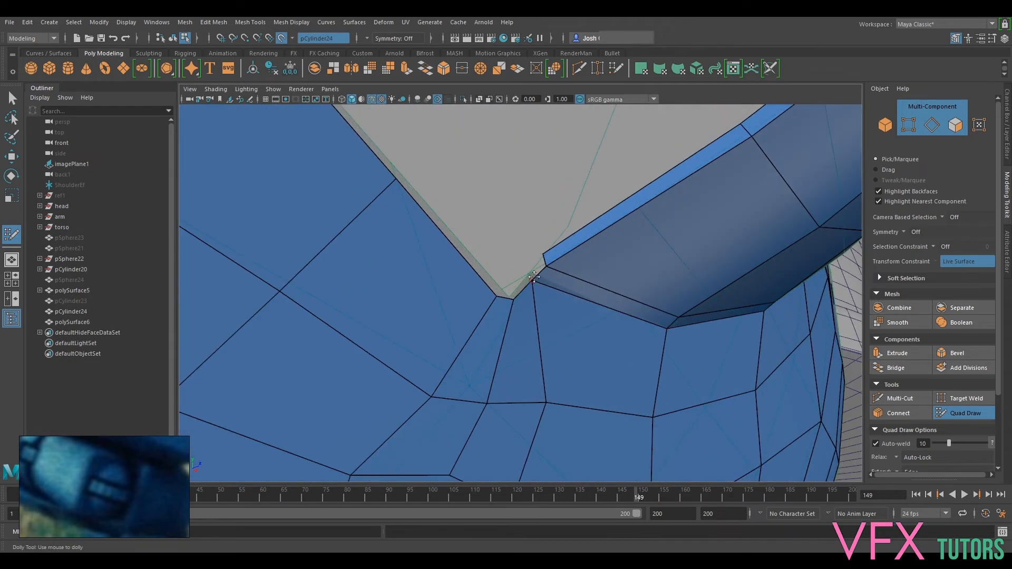
pyautogui.keyDown('alt'); pyautogui.moveTo(523, 281); pyautogui.dragTo(559, 303); pyautogui.keyUp('alt')
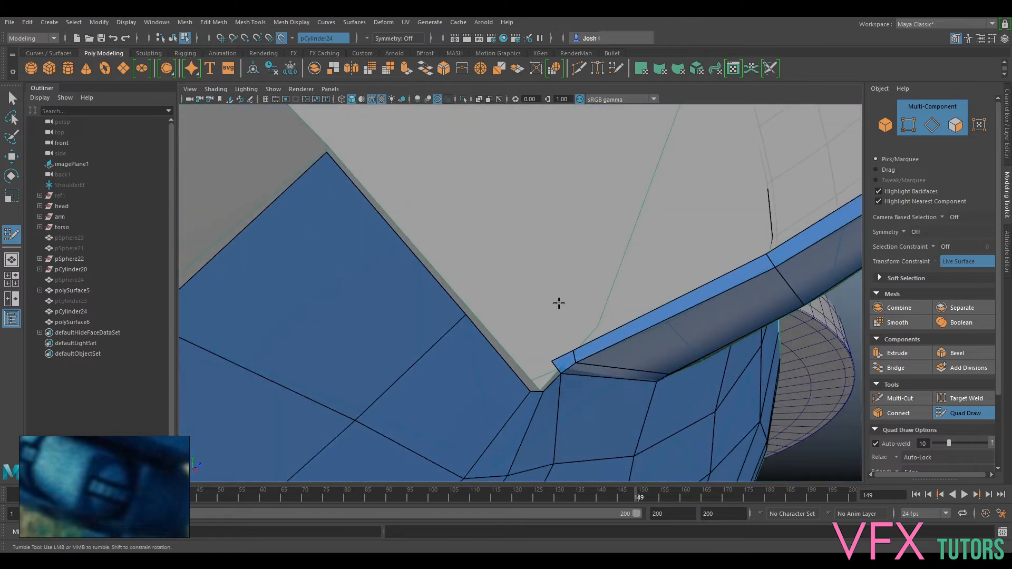
pyautogui.keyDown('alt'); pyautogui.moveTo(557, 356); pyautogui.dragTo(462, 339); pyautogui.keyUp('alt')
pyautogui.hotkey('ctrl', 'z')
# - Add a small end quad at the strip's upper end beside the vertical wall, and move its outer vertex to narrow it
pyautogui.scroll(-5, 576, 314)
pyautogui.keyDown('alt'); pyautogui.moveTo(612, 244); pyautogui.dragTo(606, 305); pyautogui.keyUp('alt')
pyautogui.keyDown('alt'); pyautogui.moveTo(606, 305); pyautogui.dragTo(607, 405, button='middle'); pyautogui.keyUp('alt')
pyautogui.keyDown('alt'); pyautogui.moveTo(591, 348); pyautogui.dragTo(659, 346); pyautogui.keyUp('alt')
pyautogui.scroll(3, 593, 372)
pyautogui.keyDown('alt'); pyautogui.moveTo(566, 228); pyautogui.dragTo(620, 250, button='middle'); pyautogui.keyUp('alt')
pyautogui.scroll(7, 591, 375)
pyautogui.keyDown('alt'); pyautogui.moveTo(600, 369); pyautogui.dragTo(639, 373); pyautogui.keyUp('alt')
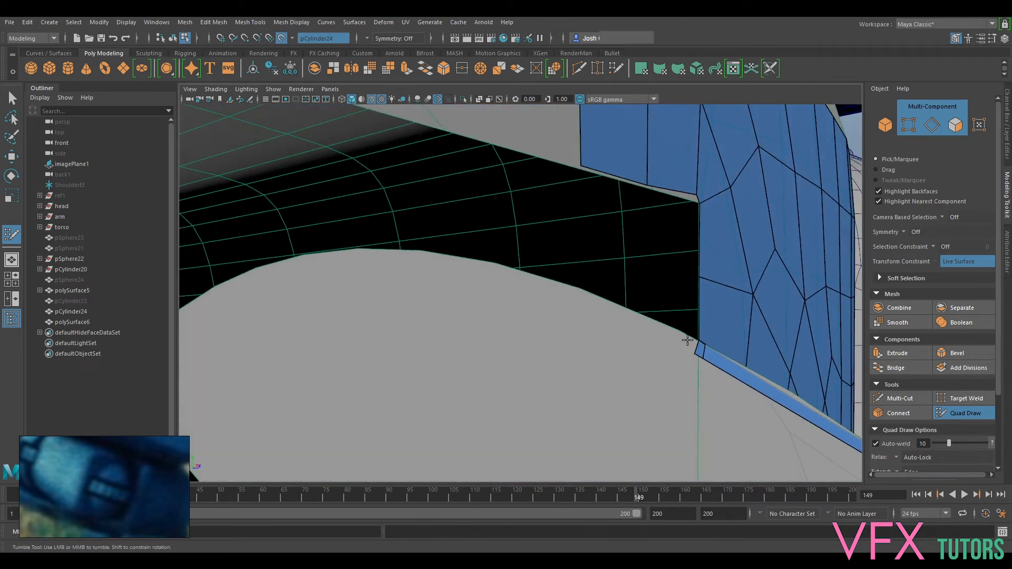
pyautogui.keyDown('alt'); pyautogui.moveTo(701, 384); pyautogui.dragTo(670, 391); pyautogui.keyUp('alt')
pyautogui.keyDown('alt'); pyautogui.moveTo(582, 387); pyautogui.dragTo(589, 357, button='middle'); pyautogui.keyUp('alt')
pyautogui.scroll(2, 590, 357)
pyautogui.keyDown('alt'); pyautogui.moveTo(590, 356); pyautogui.dragTo(730, 391); pyautogui.keyUp('alt')
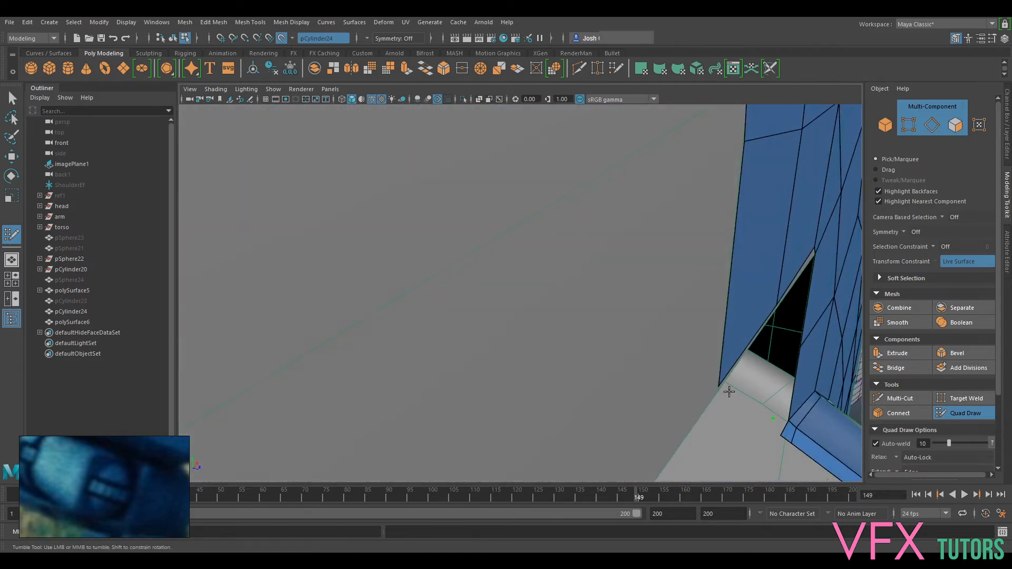
pyautogui.keyDown('alt'); pyautogui.moveTo(729, 391); pyautogui.dragTo(653, 333, button='middle'); pyautogui.keyUp('alt')
pyautogui.scroll(4, 653, 332)
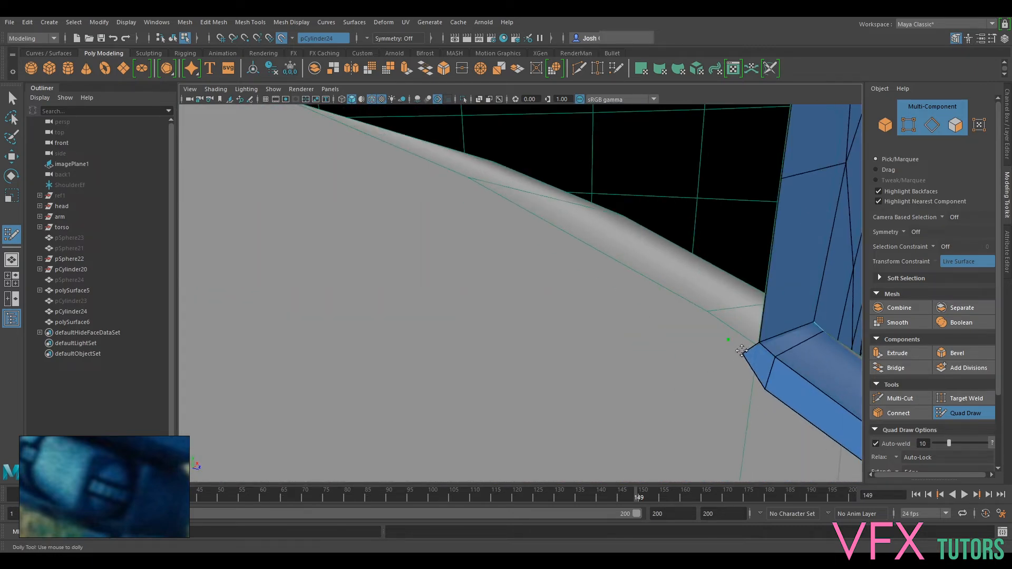
pyautogui.moveTo(768, 387); pyautogui.dragTo(751, 364)
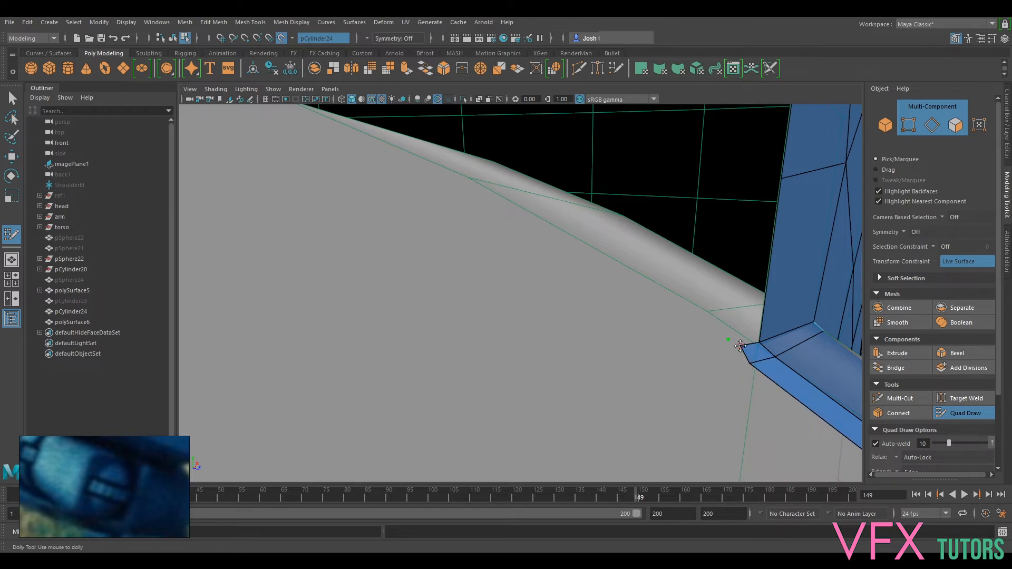
# - Start a second, wider row of quads on the slot face, along the inside of the narrow strip's upper section
pyautogui.scroll(-6, 732, 322)
pyautogui.keyDown('alt'); pyautogui.moveTo(712, 316); pyautogui.dragTo(654, 347); pyautogui.keyUp('alt')
pyautogui.keyDown('alt'); pyautogui.moveTo(573, 360); pyautogui.dragTo(606, 356); pyautogui.keyUp('alt')
pyautogui.keyDown('alt'); pyautogui.moveTo(606, 356); pyautogui.dragTo(613, 307, button='middle'); pyautogui.keyUp('alt')
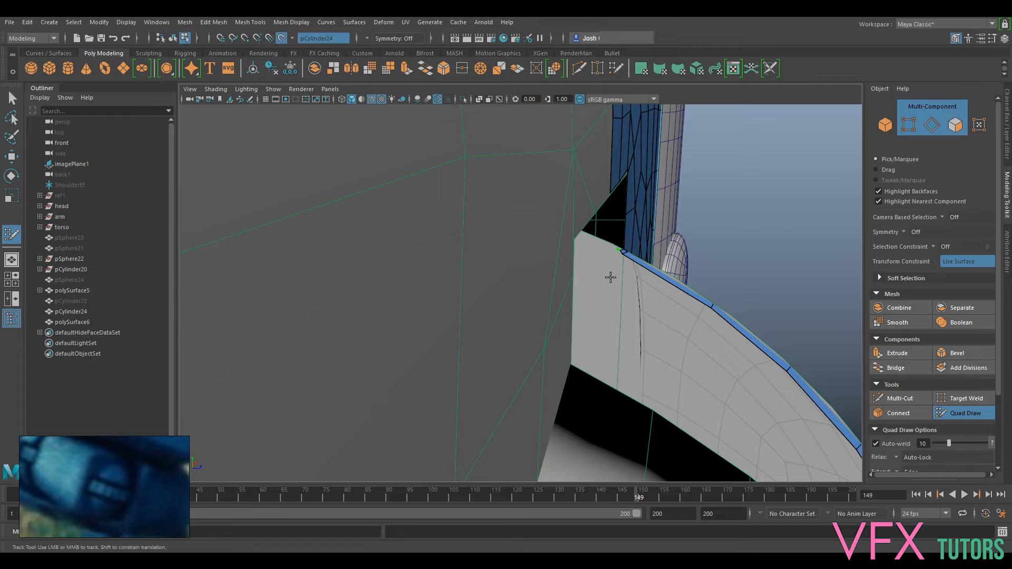
pyautogui.keyDown('shift'); pyautogui.click(694, 342); pyautogui.keyUp('shift')
pyautogui.click(763, 395)
pyautogui.keyDown('shift'); pyautogui.click(748, 367); pyautogui.keyUp('shift')
pyautogui.keyDown('alt'); pyautogui.moveTo(747, 367); pyautogui.dragTo(755, 397); pyautogui.keyUp('alt')
pyautogui.keyDown('alt'); pyautogui.moveTo(755, 397); pyautogui.dragTo(751, 364, button='middle'); pyautogui.keyUp('alt')
pyautogui.keyDown('alt'); pyautogui.moveTo(804, 429); pyautogui.dragTo(738, 357, button='middle'); pyautogui.keyUp('alt')
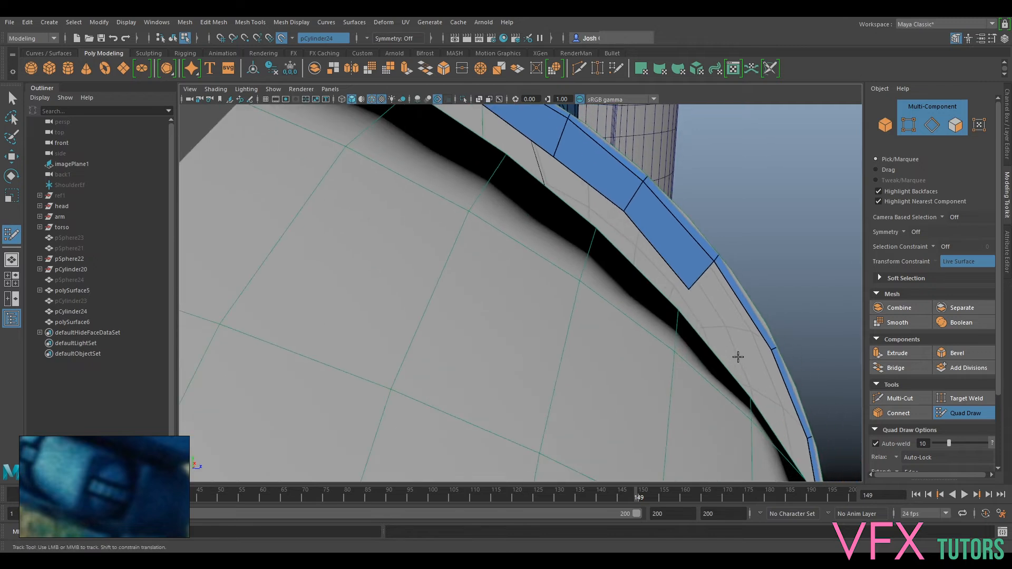
# - Extend the wider row down the slot face and reposition the inner vertex of its end quad
pyautogui.keyDown('alt'); pyautogui.moveTo(775, 409); pyautogui.dragTo(608, 323, button='right'); pyautogui.keyUp('alt')
pyautogui.keyDown('shift'); pyautogui.click(610, 304); pyautogui.keyUp('shift')
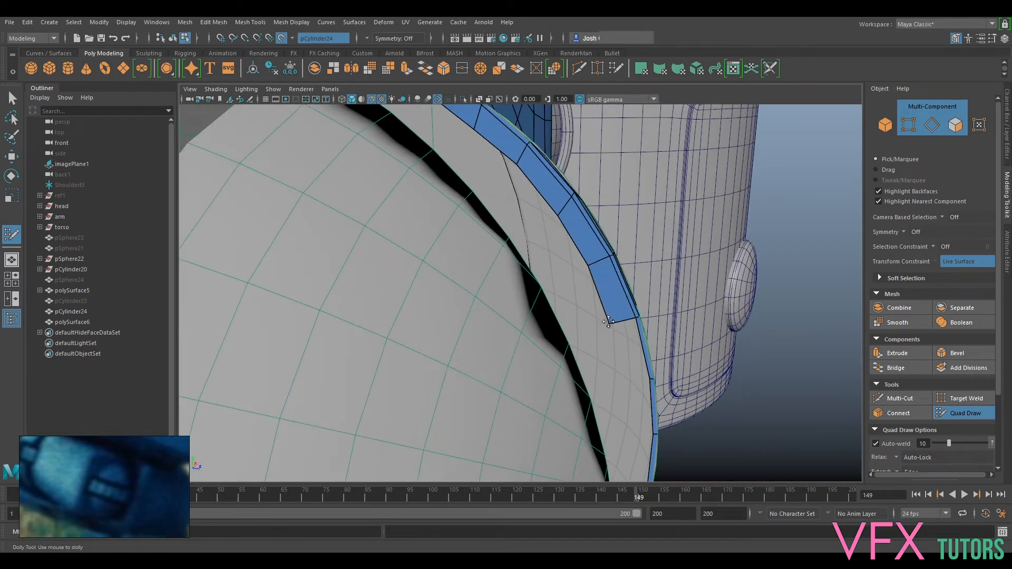
pyautogui.keyDown('alt'); pyautogui.moveTo(651, 357); pyautogui.dragTo(630, 343, button='right'); pyautogui.keyUp('alt')
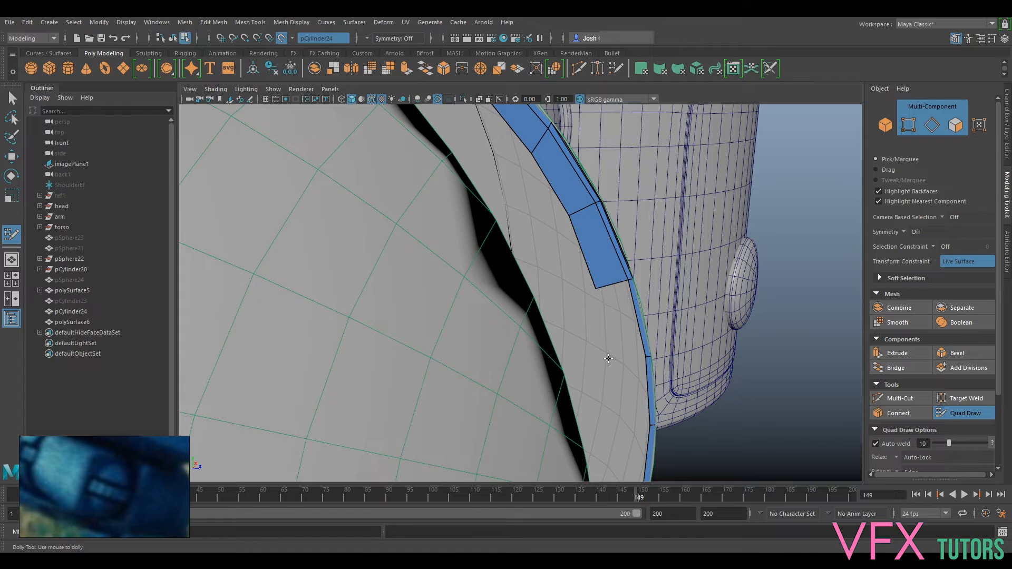
pyautogui.keyDown('alt'); pyautogui.moveTo(671, 434); pyautogui.dragTo(640, 333, button='right'); pyautogui.keyUp('alt')
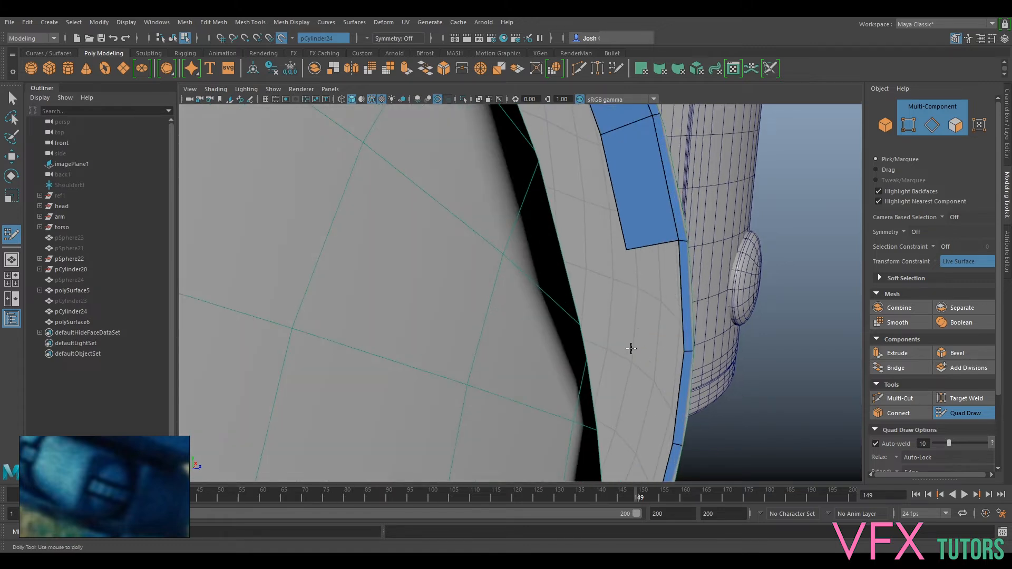
pyautogui.keyDown('alt'); pyautogui.moveTo(646, 349); pyautogui.dragTo(679, 311, button='middle'); pyautogui.keyUp('alt')
pyautogui.moveTo(627, 240); pyautogui.dragTo(615, 229)
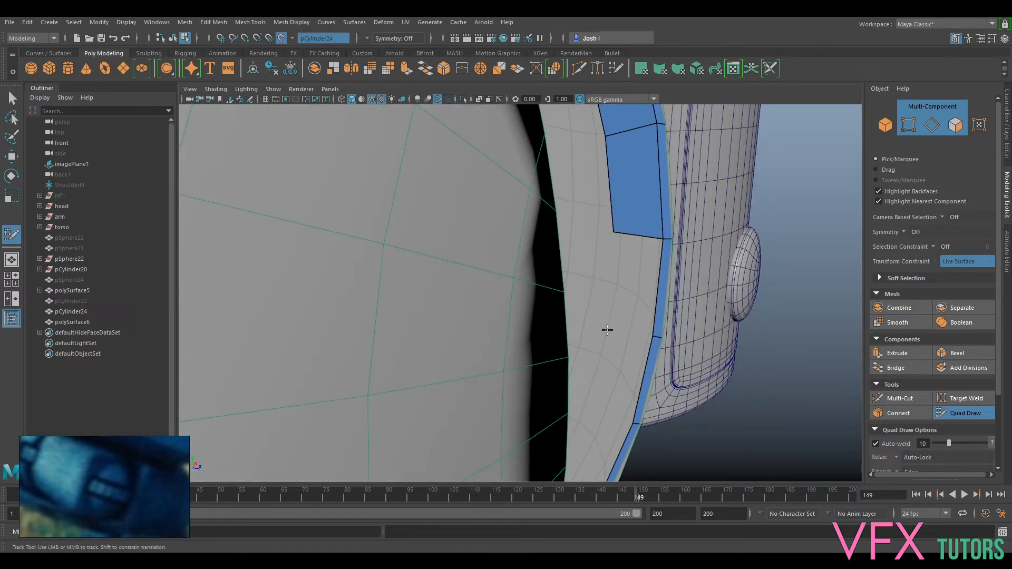
# - Continue the wider row of quads on the slot face around its lower bend, following the narrow strip
pyautogui.keyDown('alt'); pyautogui.moveTo(607, 330); pyautogui.dragTo(589, 168); pyautogui.keyUp('alt')
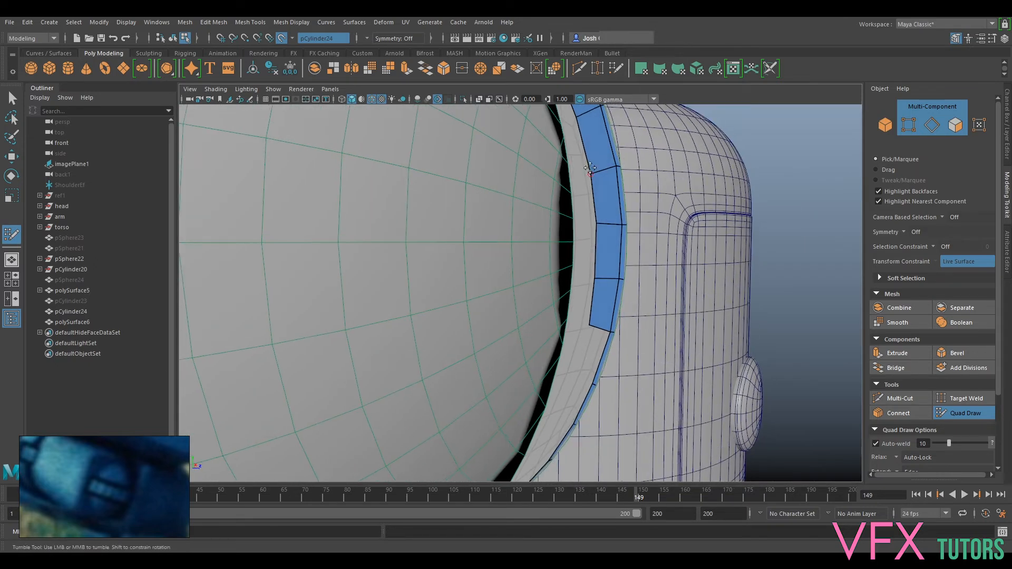
pyautogui.keyDown('alt'); pyautogui.moveTo(589, 166); pyautogui.dragTo(619, 286, button='right'); pyautogui.keyUp('alt')
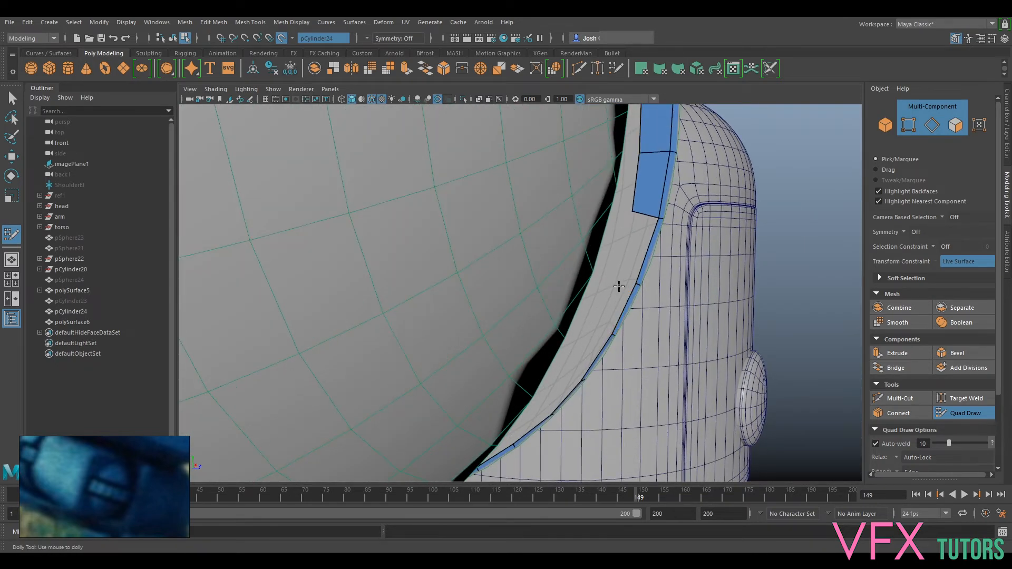
pyautogui.keyDown('alt'); pyautogui.moveTo(626, 254); pyautogui.dragTo(604, 319); pyautogui.keyUp('alt')
pyautogui.keyDown('shift'); pyautogui.click(610, 312); pyautogui.keyUp('shift')
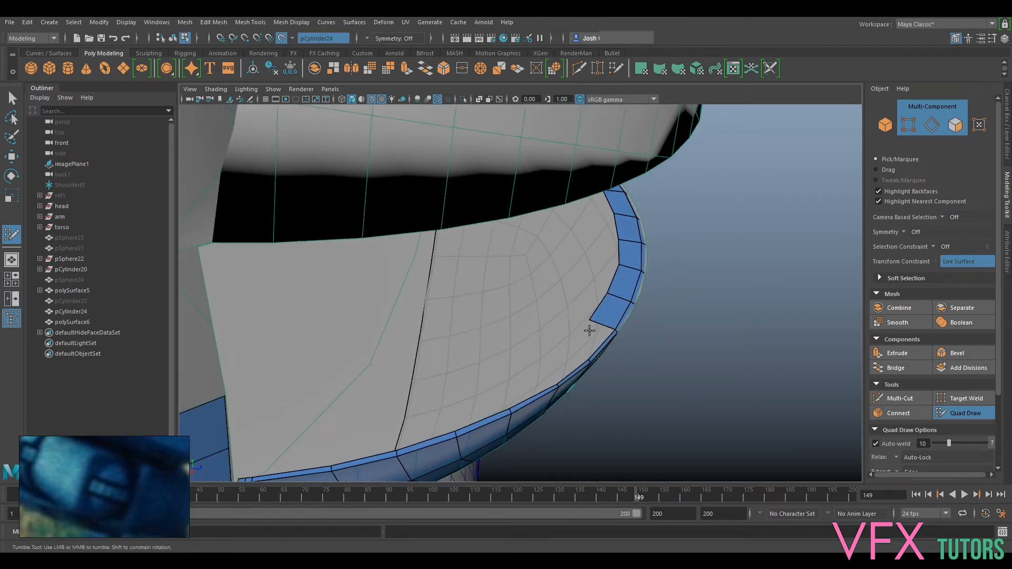
pyautogui.keyDown('shift'); pyautogui.click(587, 340); pyautogui.keyUp('shift')
pyautogui.keyDown('alt'); pyautogui.moveTo(553, 383); pyautogui.dragTo(508, 425); pyautogui.keyUp('alt')
pyautogui.keyDown('alt'); pyautogui.moveTo(508, 425); pyautogui.dragTo(636, 287, button='right'); pyautogui.keyUp('alt')
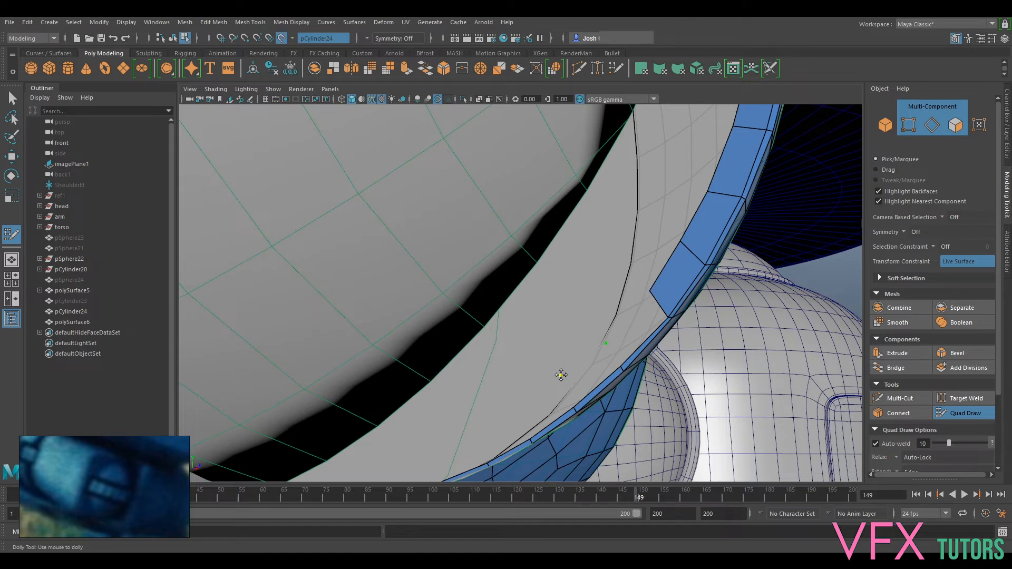
# - Add the remaining quads of the wider row down to the narrow strip's end at the lower inner corner
pyautogui.keyDown('shift'); pyautogui.click(633, 323); pyautogui.keyUp('shift')
pyautogui.keyDown('alt'); pyautogui.moveTo(656, 330); pyautogui.dragTo(652, 318); pyautogui.keyUp('alt')
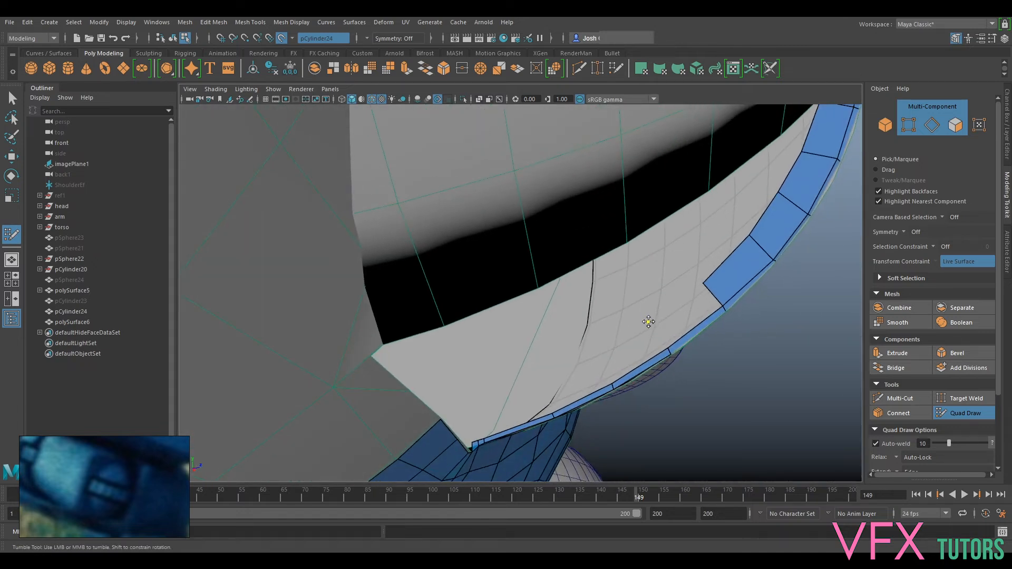
pyautogui.keyDown('shift'); pyautogui.click(614, 354); pyautogui.keyUp('shift')
pyautogui.moveTo(593, 380)
pyautogui.keyDown('alt'); pyautogui.mouseDown()
pyautogui.moveTo(671, 334)
pyautogui.moveTo(641, 339)
pyautogui.mouseUp(); pyautogui.keyUp('alt')
pyautogui.keyDown('alt'); pyautogui.moveTo(611, 394); pyautogui.dragTo(606, 328); pyautogui.keyUp('alt')
pyautogui.scroll(2, 625, 334)
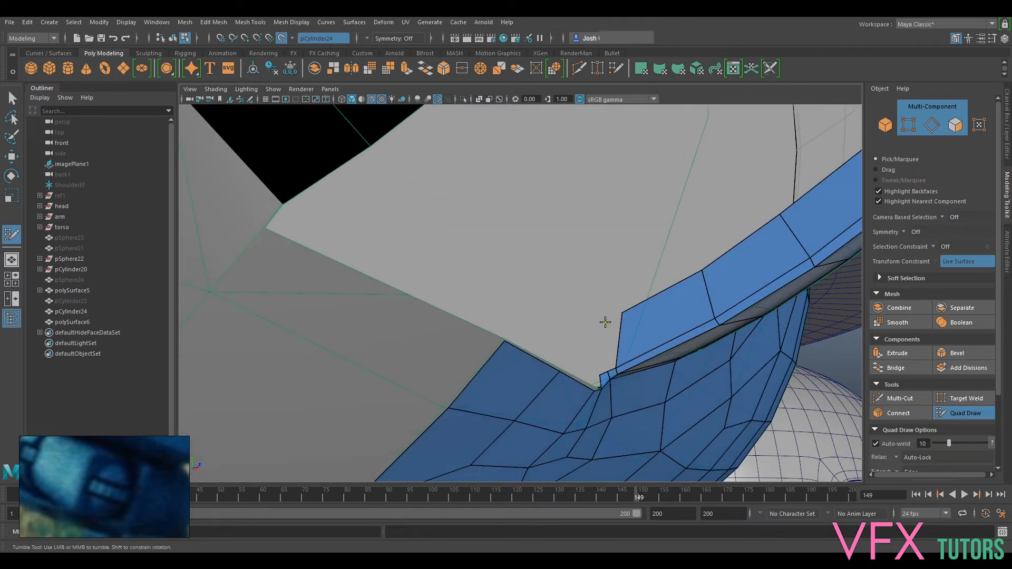
pyautogui.keyDown('alt'); pyautogui.moveTo(597, 344); pyautogui.dragTo(568, 340); pyautogui.keyUp('alt')
pyautogui.scroll(-5, 568, 340)
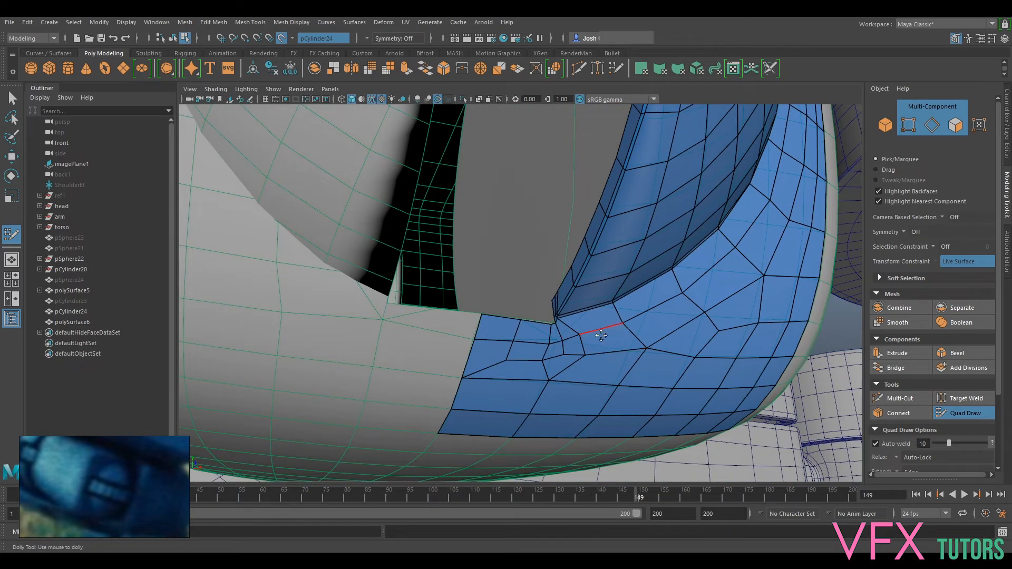
# - Start a third row of quads on the slot face, inside the wider row's upper end beside the vertical wall
pyautogui.scroll(-5, 601, 335)
pyautogui.keyDown('alt'); pyautogui.moveTo(678, 289); pyautogui.dragTo(580, 276); pyautogui.keyUp('alt')
pyautogui.scroll(5, 465, 204)
pyautogui.scroll(-3, 464, 203)
pyautogui.keyDown('alt'); pyautogui.moveTo(465, 203); pyautogui.dragTo(538, 337); pyautogui.keyUp('alt')
pyautogui.scroll(4, 471, 321)
pyautogui.moveTo(442, 335); pyautogui.dragTo(454, 337)
pyautogui.moveTo(495, 380)
pyautogui.keyDown('alt'); pyautogui.mouseDown()
pyautogui.moveTo(515, 384)
pyautogui.moveTo(486, 308)
pyautogui.moveTo(486, 328)
pyautogui.moveTo(467, 335)
pyautogui.mouseUp(); pyautogui.keyUp('alt')
pyautogui.keyDown('alt'); pyautogui.moveTo(467, 335); pyautogui.dragTo(472, 309, button='middle'); pyautogui.keyUp('alt')
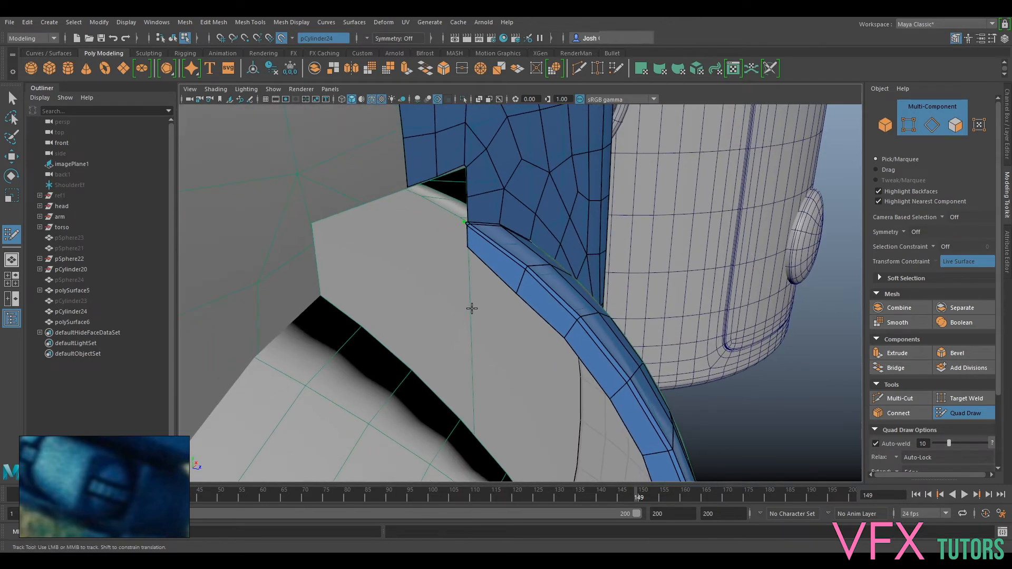
pyautogui.keyDown('shift'); pyautogui.click(511, 323); pyautogui.keyUp('shift')
pyautogui.moveTo(511, 323); pyautogui.dragTo(505, 332)
pyautogui.keyDown('shift'); pyautogui.click(526, 336); pyautogui.keyUp('shift')
# - Extend the third row of quads down the upper curve of the slot face, matching the neighbouring row's divisions
pyautogui.keyDown('alt'); pyautogui.moveTo(526, 336); pyautogui.dragTo(578, 278, button='middle'); pyautogui.keyUp('alt')
pyautogui.keyDown('shift'); pyautogui.click(543, 290); pyautogui.keyUp('shift')
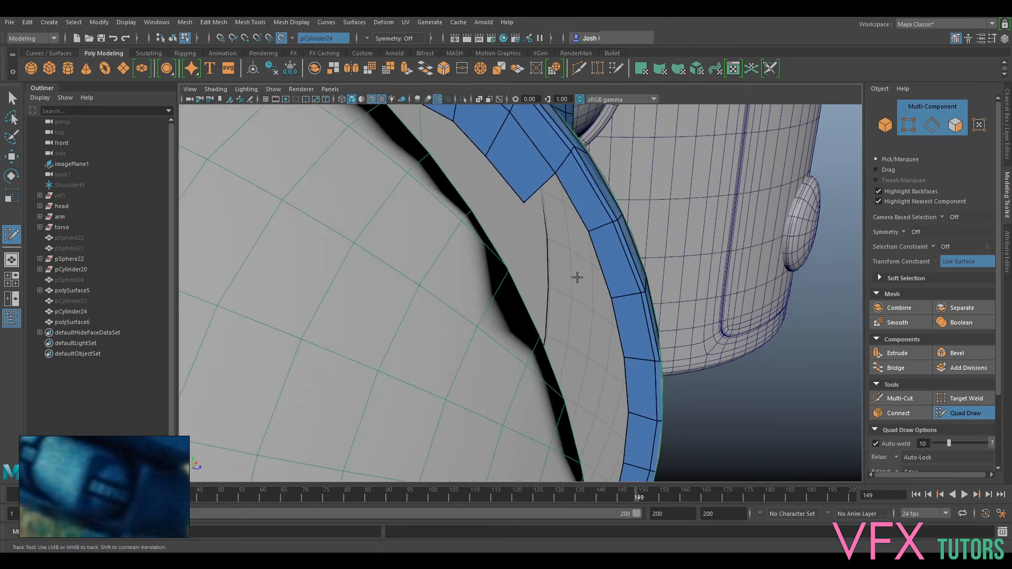
pyautogui.keyDown('shift'); pyautogui.click(553, 241); pyautogui.keyUp('shift')
pyautogui.keyDown('alt'); pyautogui.moveTo(554, 241); pyautogui.dragTo(583, 260); pyautogui.keyUp('alt')
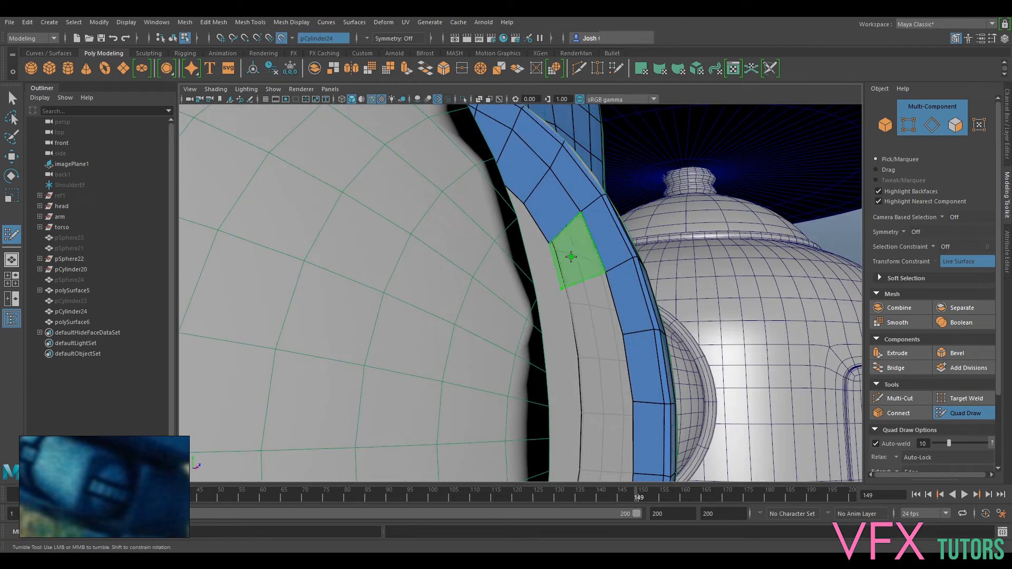
pyautogui.keyDown('shift'); pyautogui.click(571, 257); pyautogui.keyUp('shift')
pyautogui.keyDown('alt'); pyautogui.moveTo(621, 383); pyautogui.dragTo(590, 255, button='middle'); pyautogui.keyUp('alt')
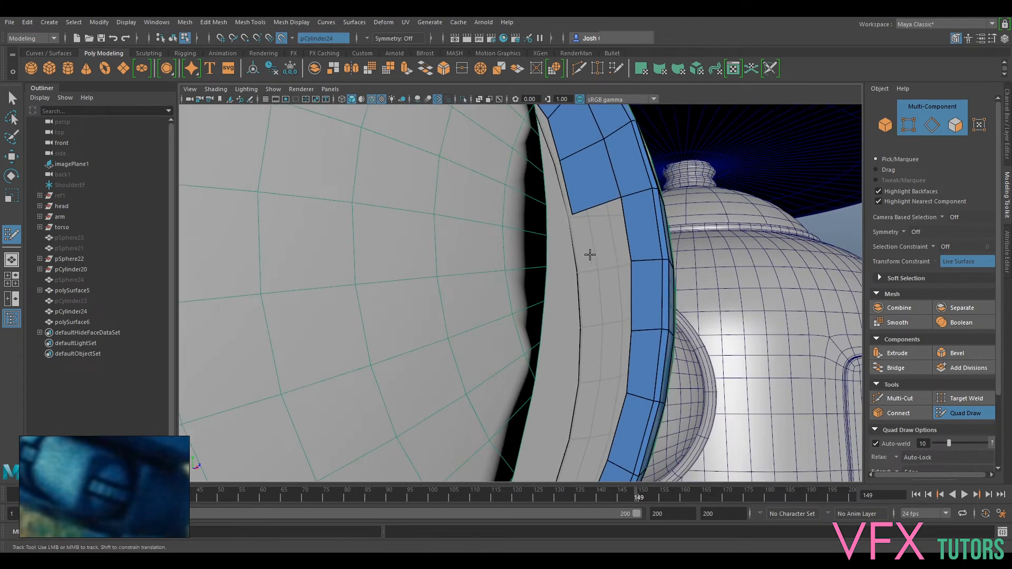
pyautogui.keyDown('shift'); pyautogui.click(594, 250); pyautogui.keyUp('shift')
pyautogui.moveTo(581, 331)
pyautogui.keyDown('alt'); pyautogui.mouseDown()
pyautogui.moveTo(619, 301)
pyautogui.moveTo(621, 256)
pyautogui.mouseUp(); pyautogui.keyUp('alt')
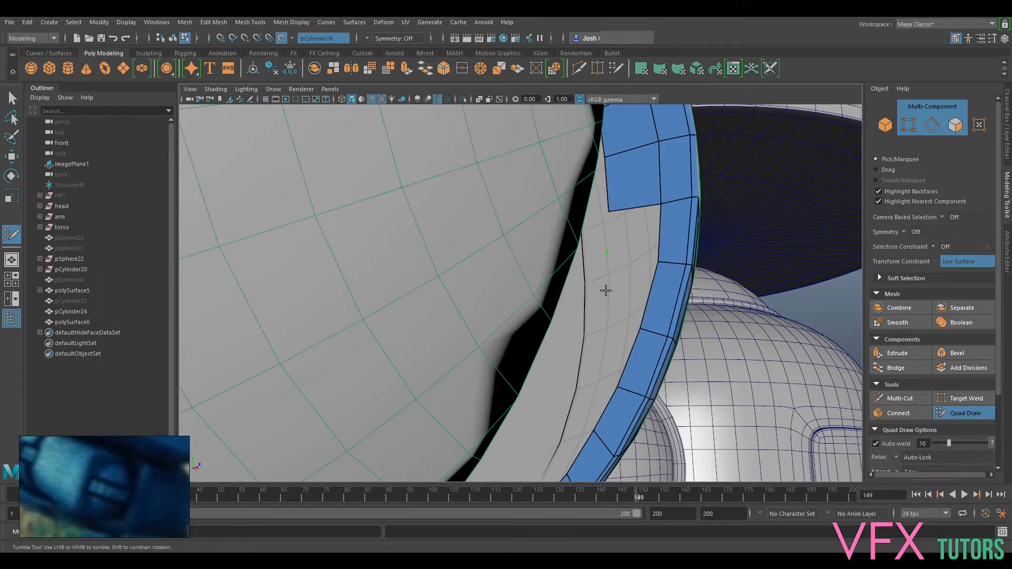
# - Place inner points and fill the third row's quads through the middle bend of the slot face
pyautogui.keyDown('shift'); pyautogui.click(627, 240); pyautogui.keyUp('shift')
pyautogui.click(598, 302)
pyautogui.keyDown('shift'); pyautogui.click(620, 289); pyautogui.keyUp('shift')
pyautogui.click(580, 354)
pyautogui.keyDown('shift'); pyautogui.click(604, 341); pyautogui.keyUp('shift')
pyautogui.moveTo(598, 417)
pyautogui.keyDown('alt'); pyautogui.mouseDown(button='middle')
pyautogui.moveTo(677, 290)
pyautogui.moveTo(682, 261)
pyautogui.mouseUp(button='middle'); pyautogui.keyUp('alt')
pyautogui.keyDown('shift'); pyautogui.click(688, 236); pyautogui.keyUp('shift')
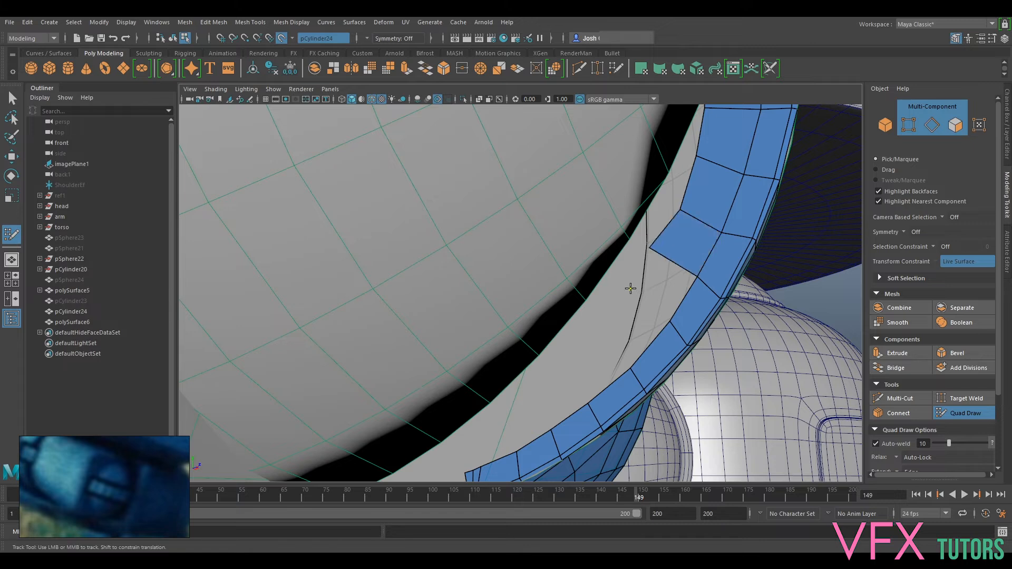
# - Place further inner points and fill the third row's quads along the lower curve towards the inner corner
pyautogui.click(631, 288)
pyautogui.keyDown('shift'); pyautogui.click(624, 320); pyautogui.keyUp('shift')
pyautogui.keyDown('alt'); pyautogui.moveTo(594, 346); pyautogui.dragTo(678, 279, button='middle'); pyautogui.keyUp('alt')
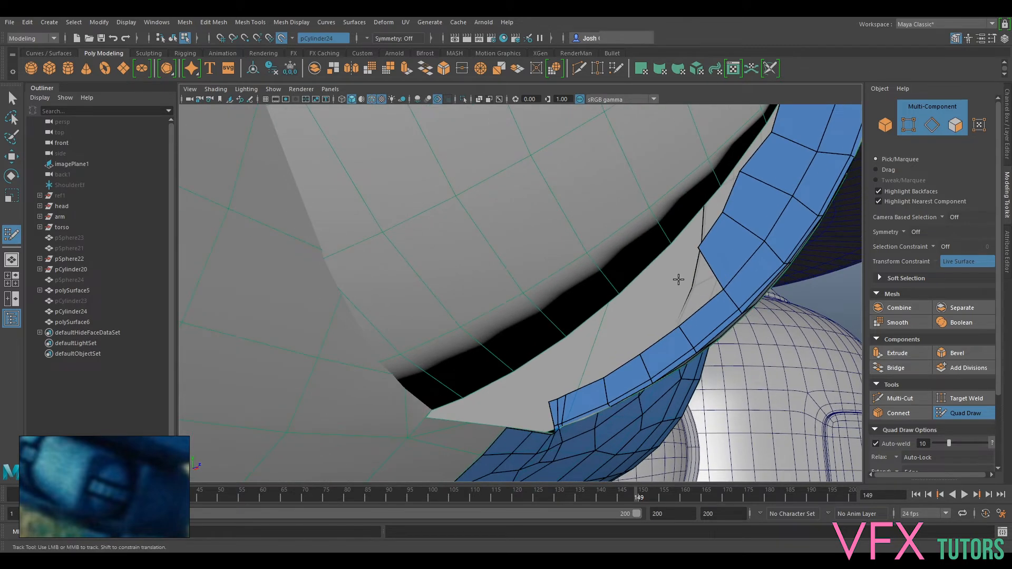
pyautogui.click(661, 281)
pyautogui.keyDown('shift'); pyautogui.click(645, 324); pyautogui.keyUp('shift')
pyautogui.keyDown('alt'); pyautogui.moveTo(644, 321); pyautogui.dragTo(704, 287, button='right'); pyautogui.keyUp('alt')
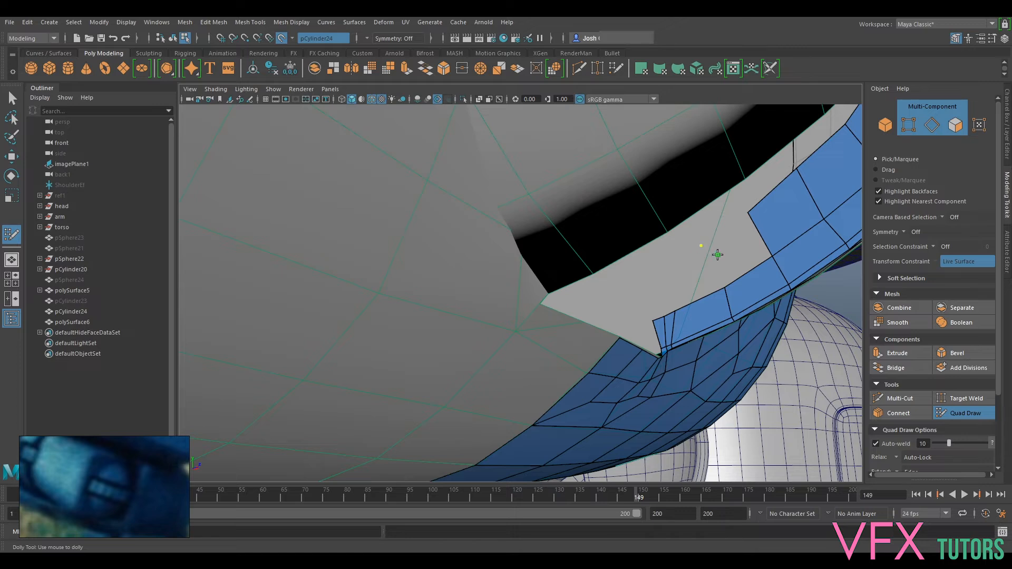
pyautogui.keyDown('shift'); pyautogui.click(718, 255); pyautogui.keyUp('shift')
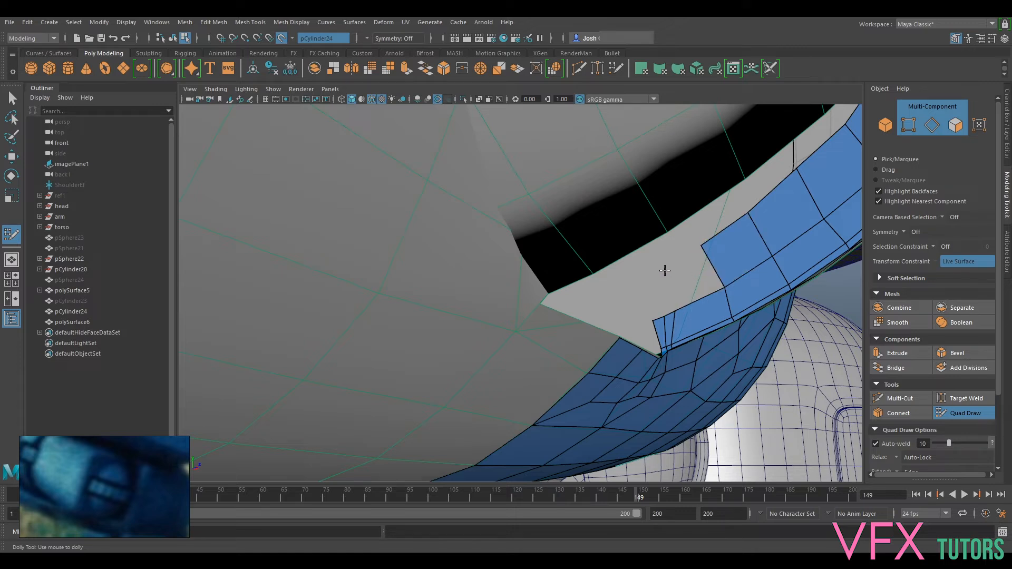
# - Close the third row's lower end with quads that join the short end faces at the inner corner
pyautogui.keyDown('shift'); pyautogui.click(693, 279); pyautogui.keyUp('shift')
pyautogui.hotkey('ctrl', 'z')
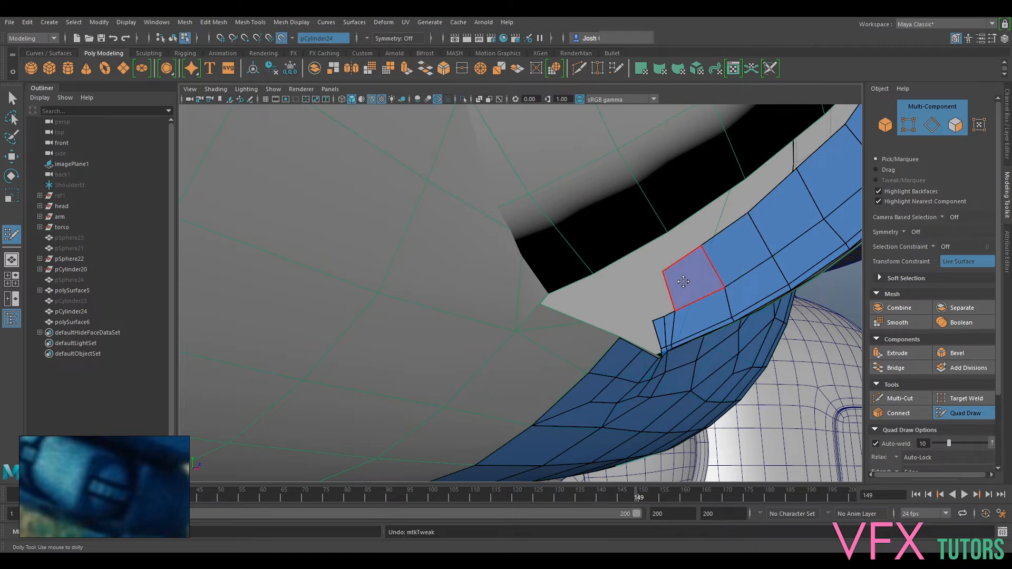
pyautogui.keyDown('shift'); pyautogui.click(661, 301); pyautogui.keyUp('shift')
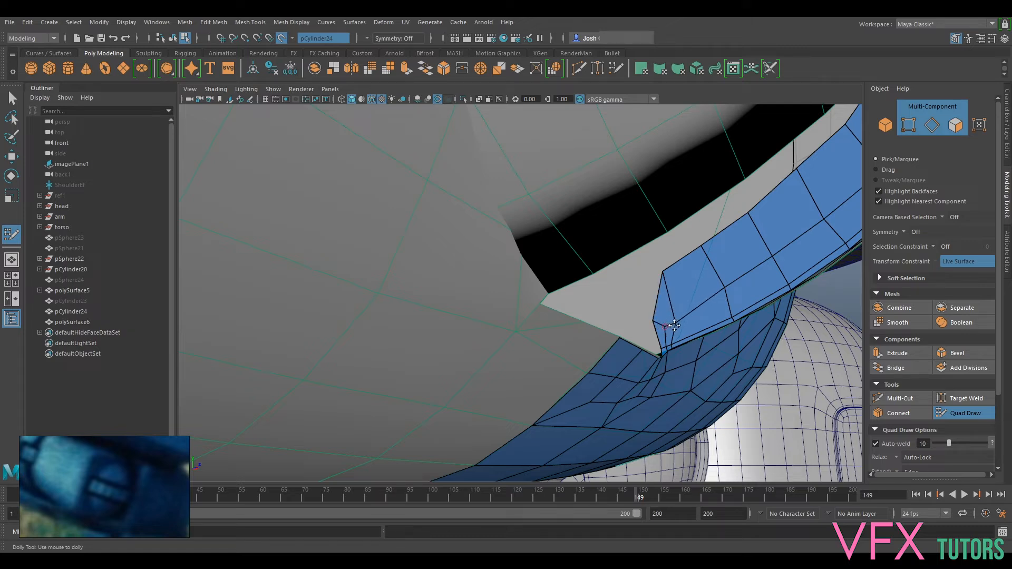
pyautogui.moveTo(660, 271); pyautogui.dragTo(655, 273)
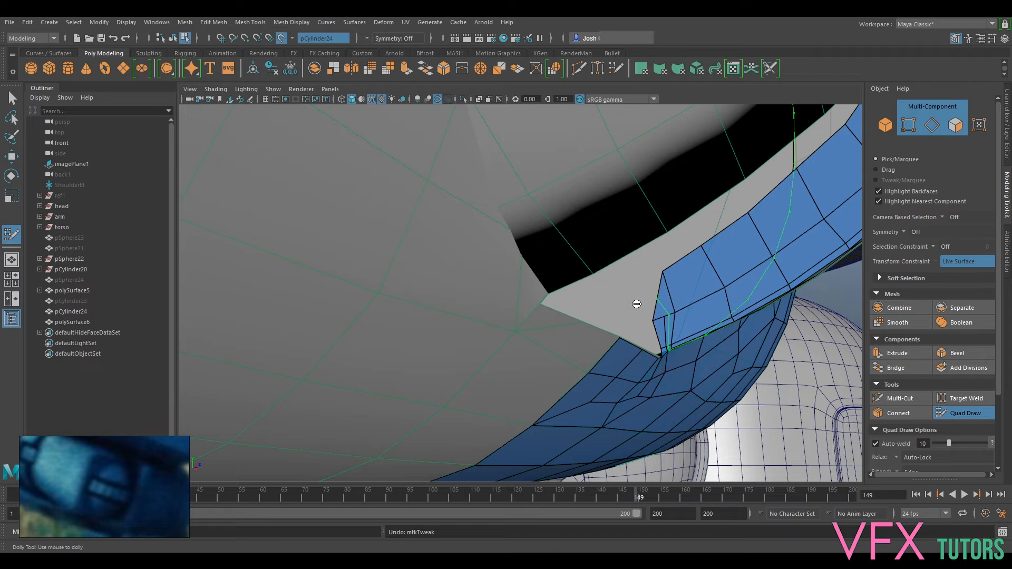
pyautogui.hotkey('ctrl', 'z')
pyautogui.keyDown('shift'); pyautogui.click(656, 290); pyautogui.keyUp('shift')
pyautogui.keyDown('shift'); pyautogui.click(651, 299); pyautogui.keyUp('shift')
# - Begin filling inward from the third row with a pointed quad midway along its inner edge and quads above it
pyautogui.keyDown('alt'); pyautogui.moveTo(650, 299); pyautogui.dragTo(569, 317, button='right'); pyautogui.keyUp('alt')
pyautogui.keyDown('alt'); pyautogui.moveTo(569, 317); pyautogui.dragTo(558, 359); pyautogui.keyUp('alt')
pyautogui.keyDown('alt'); pyautogui.moveTo(559, 358); pyautogui.dragTo(532, 364, button='right'); pyautogui.keyUp('alt')
pyautogui.keyDown('alt'); pyautogui.moveTo(533, 364); pyautogui.dragTo(517, 317); pyautogui.keyUp('alt')
pyautogui.keyDown('alt'); pyautogui.moveTo(516, 316); pyautogui.dragTo(556, 329, button='right'); pyautogui.keyUp('alt')
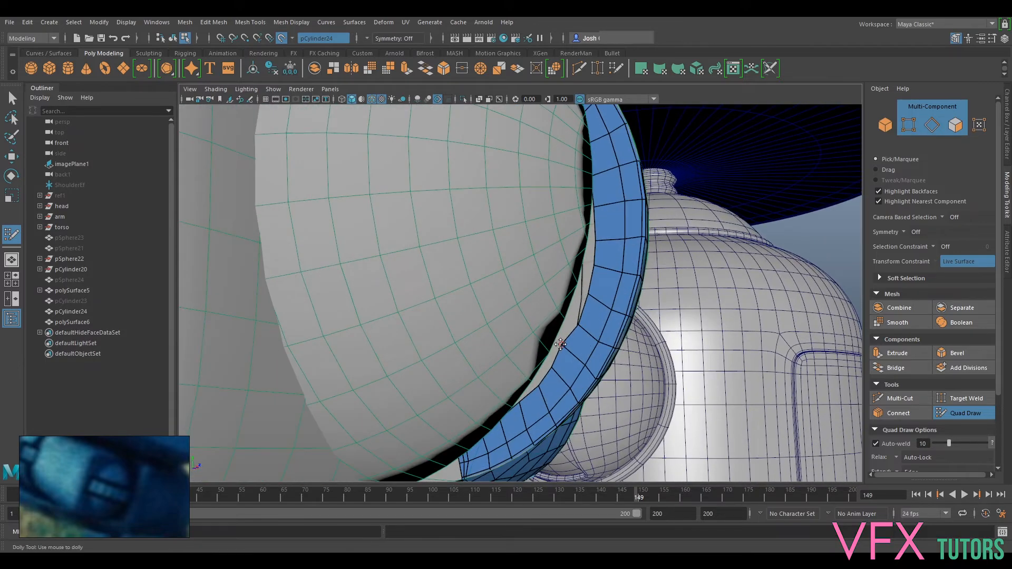
pyautogui.keyDown('alt'); pyautogui.moveTo(566, 348); pyautogui.dragTo(539, 358); pyautogui.keyUp('alt')
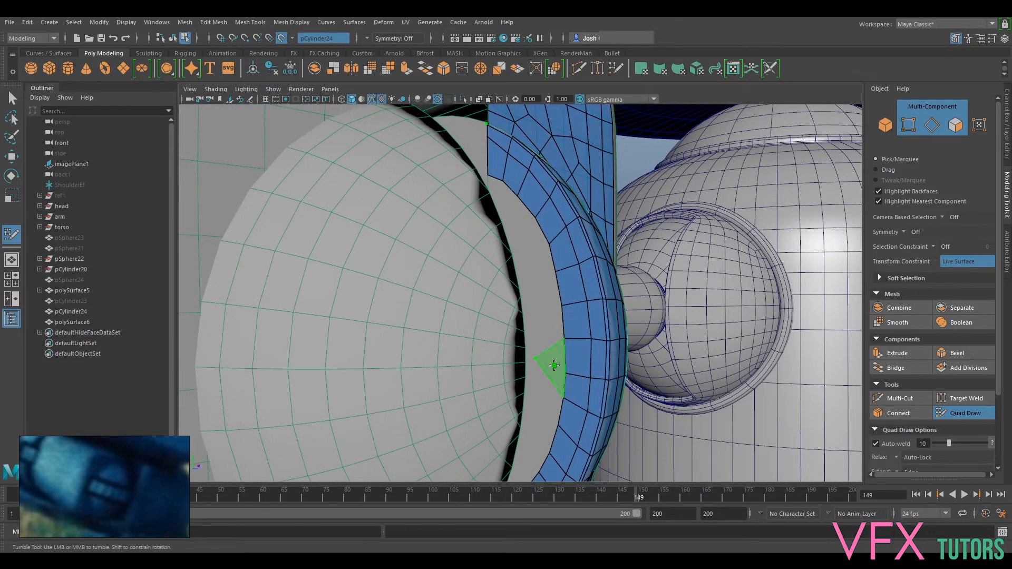
pyautogui.keyDown('shift'); pyautogui.click(554, 366); pyautogui.keyUp('shift')
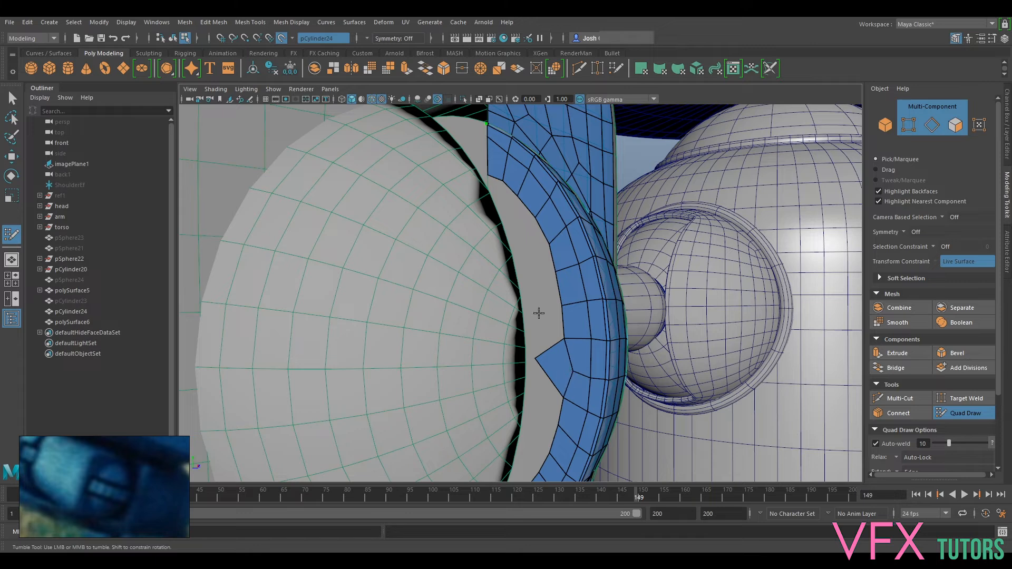
pyautogui.keyDown('shift'); pyautogui.click(542, 293); pyautogui.keyUp('shift')
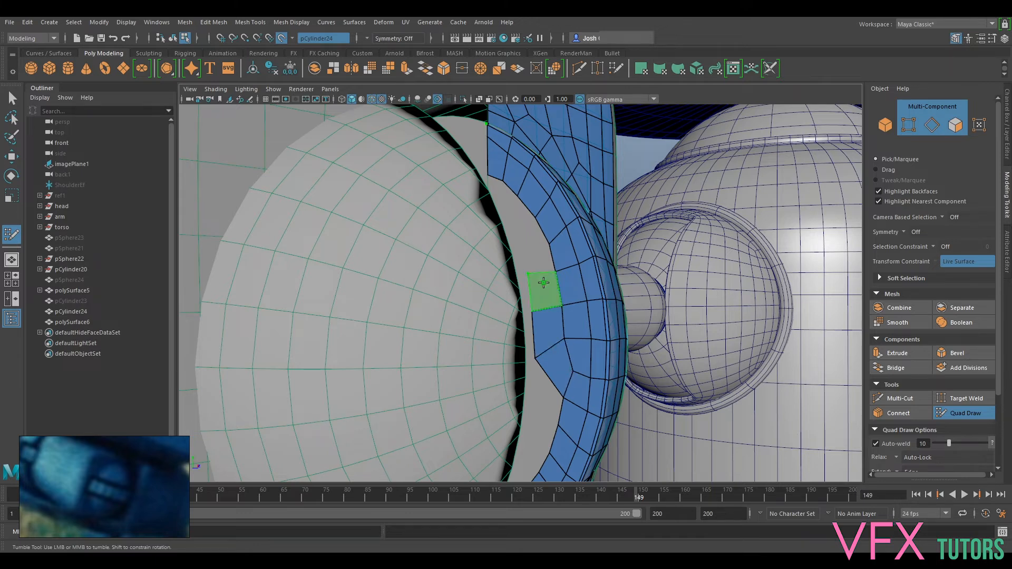
pyautogui.keyDown('shift'); pyautogui.click(543, 283); pyautogui.keyUp('shift')
# - Add more quads inward along the middle of the slot face and adjust their inner vertices
pyautogui.keyDown('alt'); pyautogui.moveTo(538, 260); pyautogui.dragTo(564, 287, button='middle'); pyautogui.keyUp('alt')
pyautogui.keyDown('shift'); pyautogui.click(559, 283); pyautogui.keyUp('shift')
pyautogui.moveTo(550, 304)
pyautogui.mouseDown()
pyautogui.moveTo(545, 286)
pyautogui.moveTo(570, 298)
pyautogui.moveTo(580, 332)
pyautogui.mouseUp()
pyautogui.moveTo(557, 389)
pyautogui.mouseDown()
pyautogui.moveTo(603, 287)
pyautogui.moveTo(599, 324)
pyautogui.moveTo(609, 314)
pyautogui.moveTo(581, 328)
pyautogui.moveTo(585, 281)
pyautogui.mouseUp()
pyautogui.keyDown('shift'); pyautogui.click(614, 310); pyautogui.keyUp('shift')
pyautogui.keyDown('shift'); pyautogui.click(587, 318); pyautogui.keyUp('shift')
pyautogui.keyDown('shift'); pyautogui.click(580, 269); pyautogui.keyUp('shift')
pyautogui.moveTo(564, 335)
pyautogui.mouseDown()
pyautogui.moveTo(563, 307)
pyautogui.moveTo(610, 282)
pyautogui.moveTo(611, 213)
pyautogui.moveTo(579, 240)
pyautogui.mouseUp()
pyautogui.moveTo(584, 179); pyautogui.dragTo(640, 234)
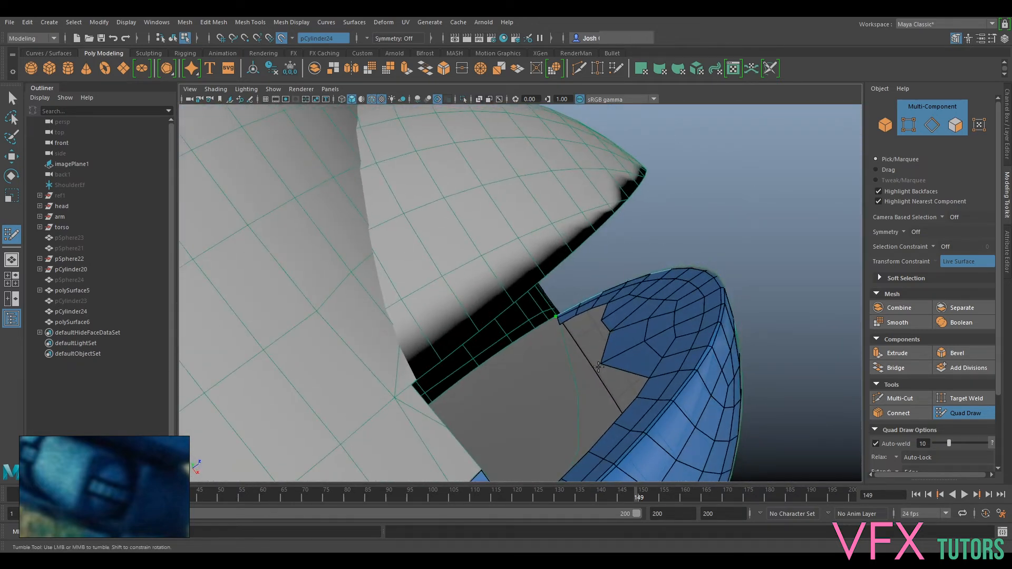
# - Fill the notches along the patch's inner edge with quads, up to the section below the vertical wall
pyautogui.keyDown('alt'); pyautogui.moveTo(616, 369); pyautogui.dragTo(620, 308, button='middle'); pyautogui.keyUp('alt')
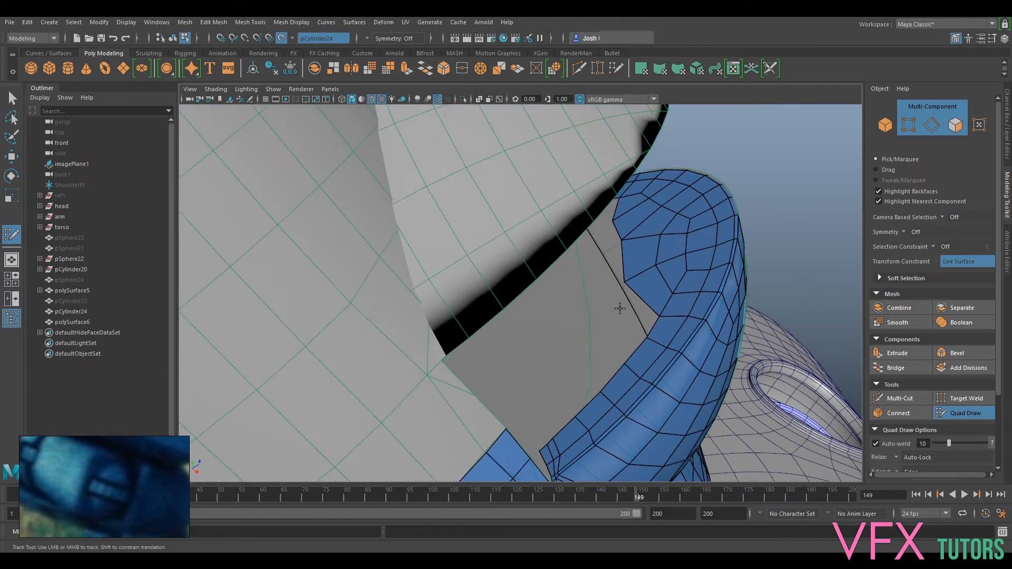
pyautogui.keyDown('alt'); pyautogui.moveTo(609, 300); pyautogui.dragTo(578, 257); pyautogui.keyUp('alt')
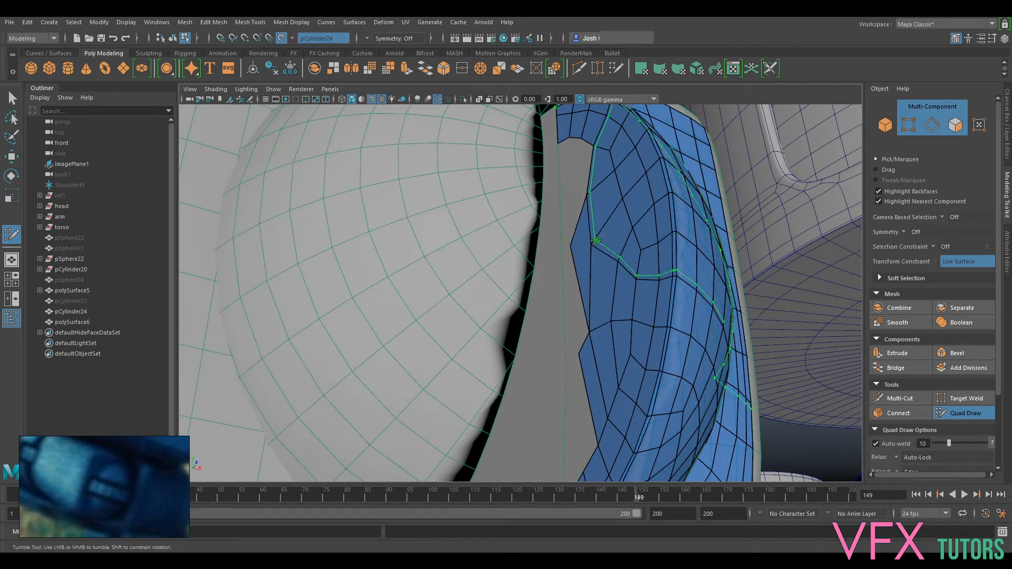
pyautogui.keyDown('shift'); pyautogui.click(585, 284); pyautogui.keyUp('shift')
pyautogui.keyDown('alt'); pyautogui.moveTo(616, 206); pyautogui.dragTo(633, 230); pyautogui.keyUp('alt')
pyautogui.moveTo(633, 230)
pyautogui.keyDown('alt'); pyautogui.mouseDown(button='middle')
pyautogui.moveTo(635, 241)
pyautogui.moveTo(579, 299)
pyautogui.mouseUp(button='middle'); pyautogui.keyUp('alt')
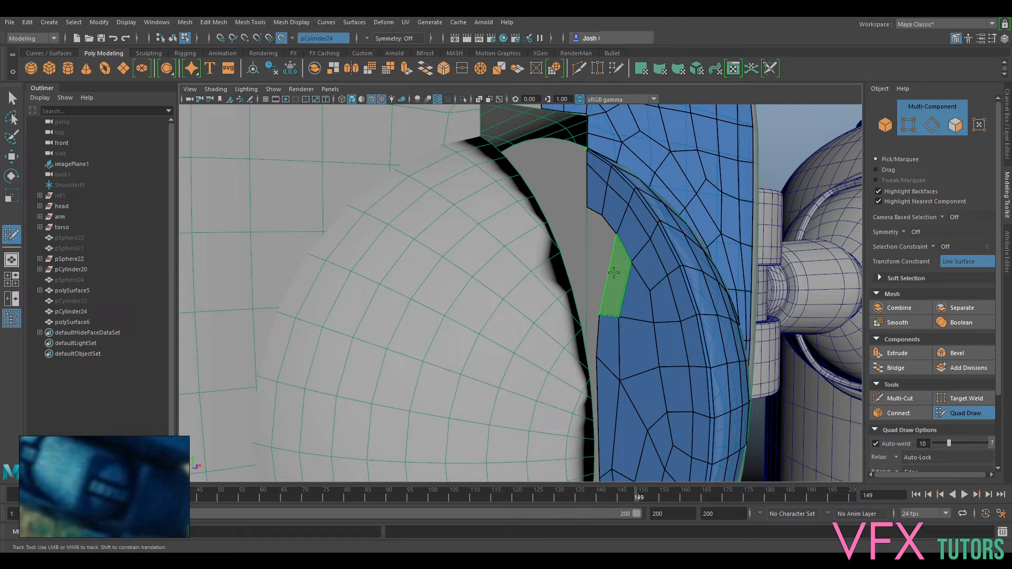
pyautogui.keyDown('shift'); pyautogui.click(616, 272); pyautogui.keyUp('shift')
pyautogui.keyDown('alt'); pyautogui.moveTo(635, 387); pyautogui.dragTo(623, 293); pyautogui.keyUp('alt')
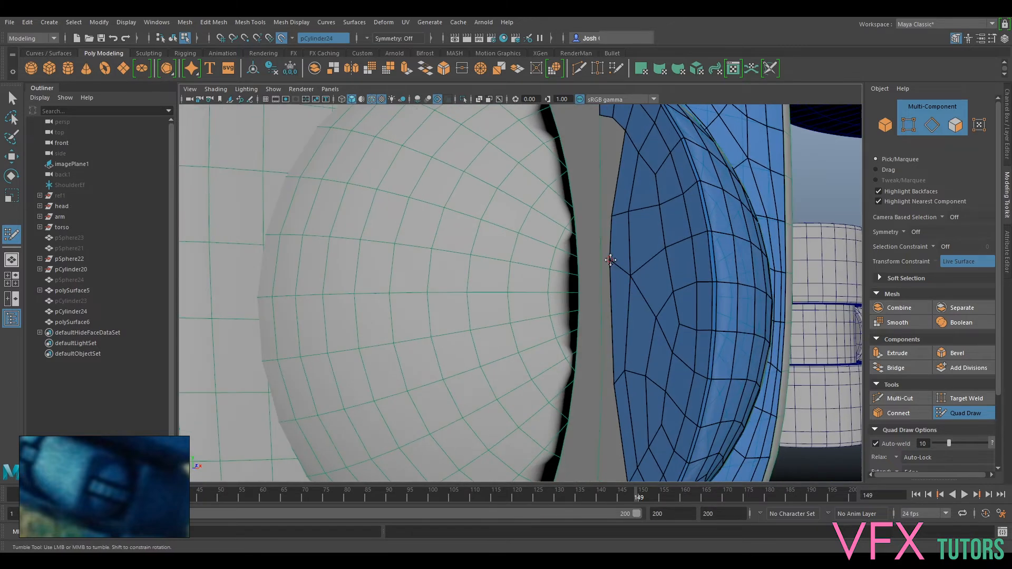
# - Widen the patch with further quads along the middle and upper parts of its inner edge
pyautogui.keyDown('alt'); pyautogui.moveTo(613, 376); pyautogui.dragTo(650, 287); pyautogui.keyUp('alt')
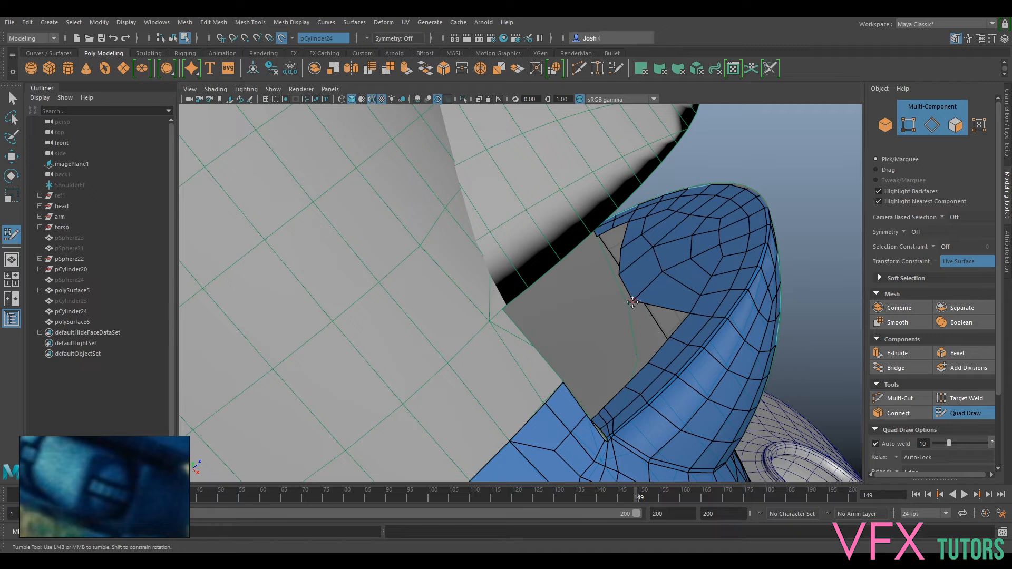
pyautogui.keyDown('alt'); pyautogui.moveTo(658, 332); pyautogui.dragTo(671, 362); pyautogui.keyUp('alt')
pyautogui.moveTo(704, 322)
pyautogui.keyDown('alt'); pyautogui.mouseDown()
pyautogui.moveTo(691, 269)
pyautogui.moveTo(665, 262)
pyautogui.moveTo(663, 226)
pyautogui.moveTo(718, 275)
pyautogui.mouseUp(); pyautogui.keyUp('alt')
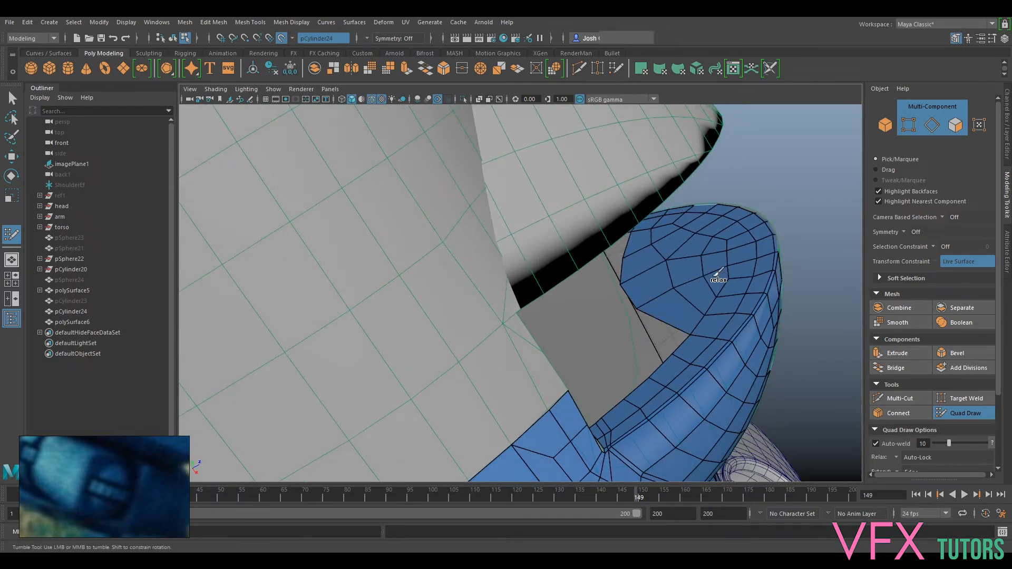
pyautogui.keyDown('shift'); pyautogui.click(629, 322); pyautogui.keyUp('shift')
pyautogui.keyDown('alt'); pyautogui.moveTo(608, 288); pyautogui.dragTo(628, 287); pyautogui.keyUp('alt')
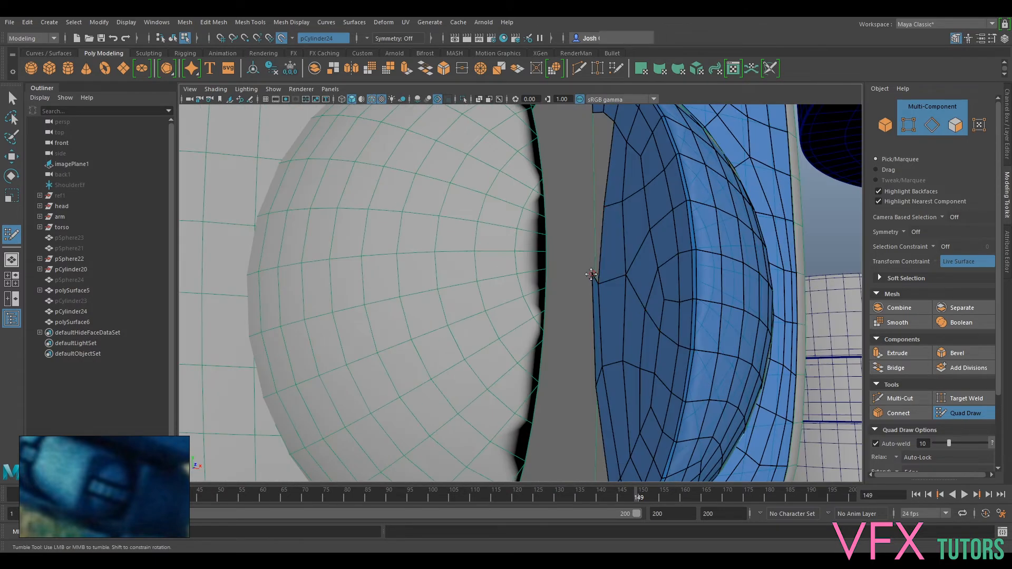
pyautogui.keyDown('alt'); pyautogui.moveTo(591, 274); pyautogui.dragTo(631, 310, button='middle'); pyautogui.keyUp('alt')
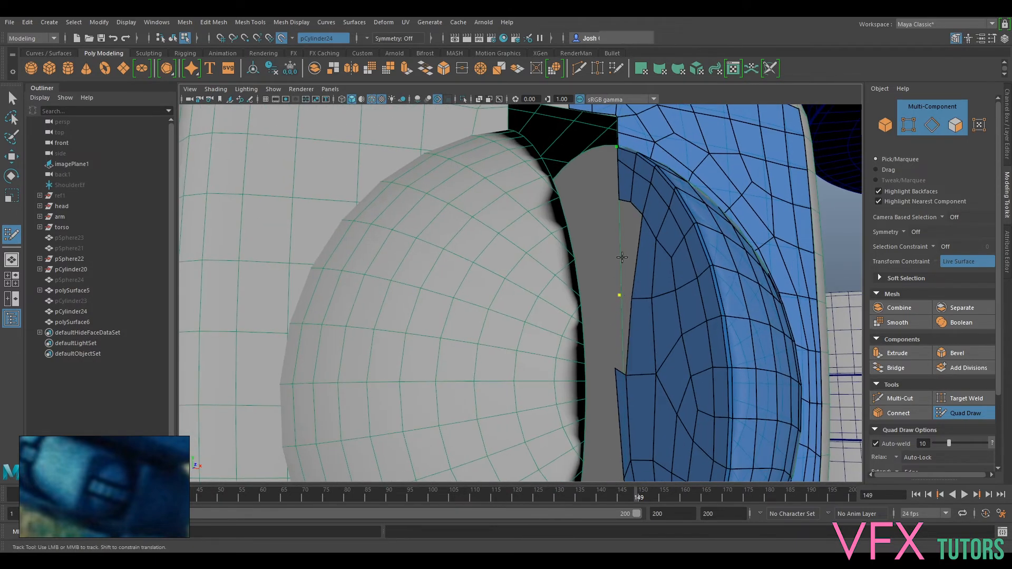
pyautogui.keyDown('shift'); pyautogui.click(626, 333); pyautogui.keyUp('shift')
# - Fill the lower gap beside the third row with a quad and move its lower inner vertex upward
pyautogui.keyDown('alt'); pyautogui.moveTo(648, 252); pyautogui.dragTo(652, 272); pyautogui.keyUp('alt')
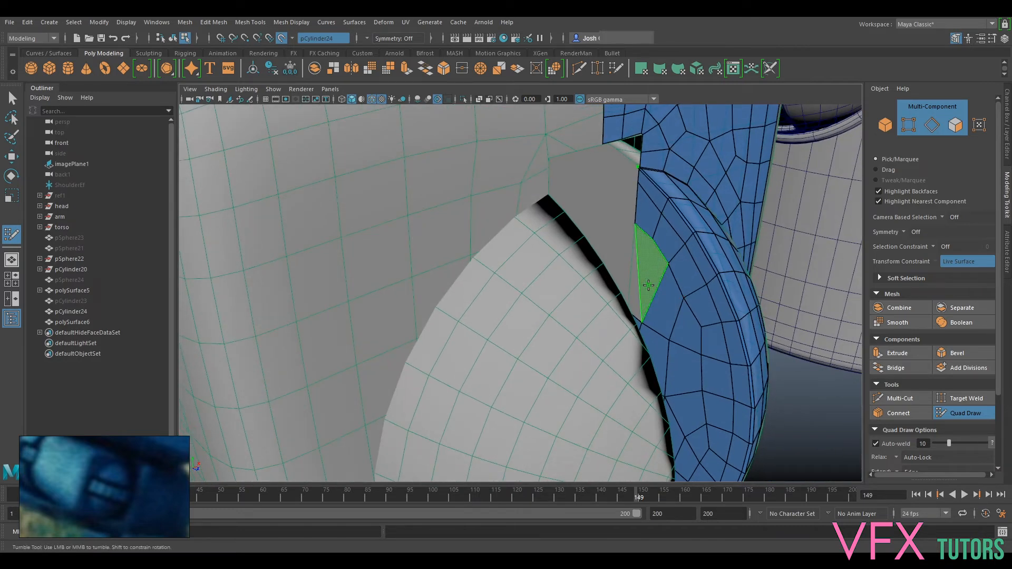
pyautogui.moveTo(661, 309)
pyautogui.keyDown('alt'); pyautogui.mouseDown()
pyautogui.moveTo(638, 352)
pyautogui.moveTo(668, 240)
pyautogui.moveTo(703, 311)
pyautogui.moveTo(656, 290)
pyautogui.moveTo(651, 341)
pyautogui.mouseUp(); pyautogui.keyUp('alt')
pyautogui.keyDown('shift'); pyautogui.click(653, 342); pyautogui.keyUp('shift')
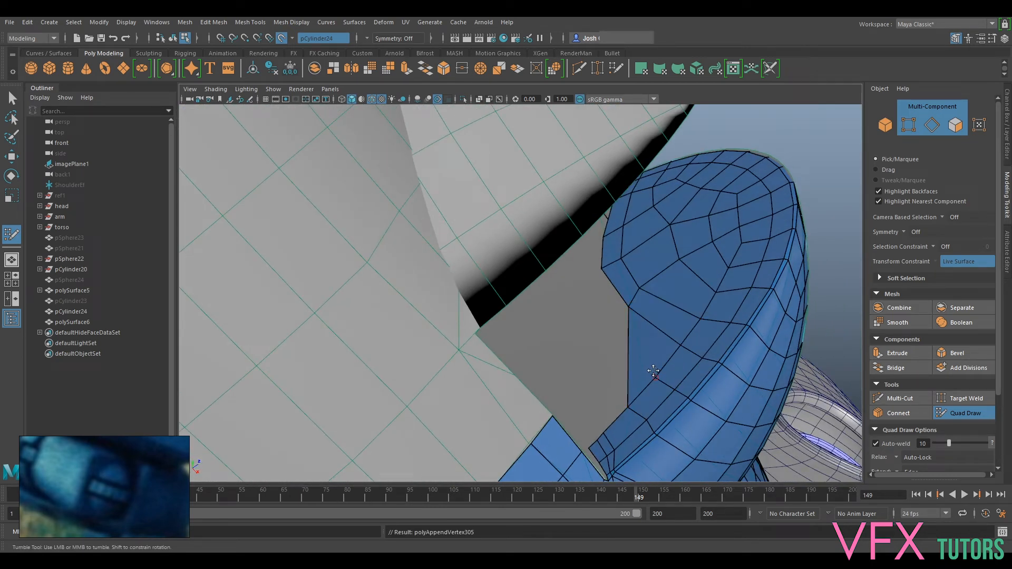
pyautogui.moveTo(629, 396); pyautogui.dragTo(631, 382)
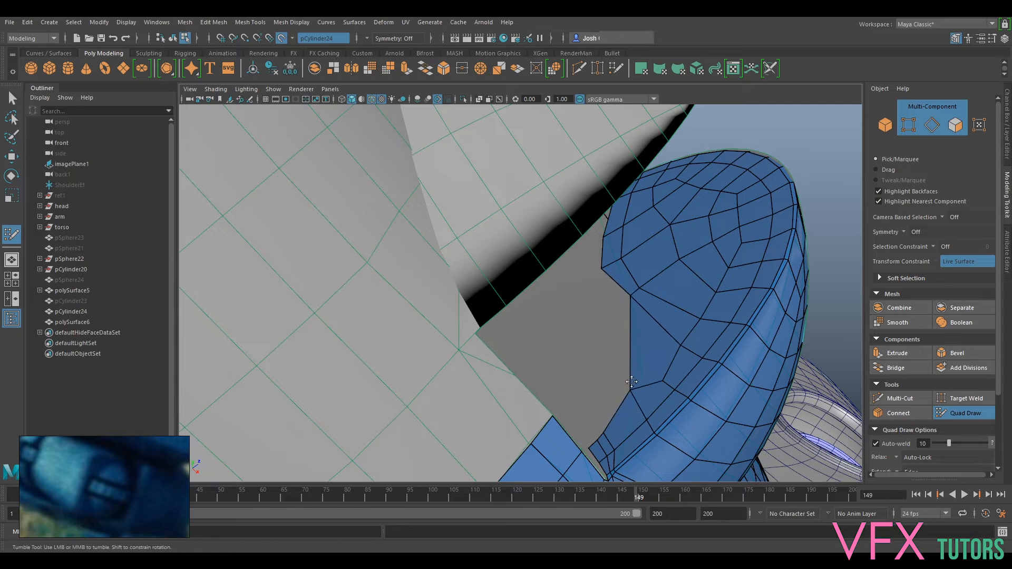
# - Move an inner-edge vertex of the slot-face patch, place new points and fill the remaining notches along that edge with quads
pyautogui.moveTo(630, 298); pyautogui.dragTo(622, 339)
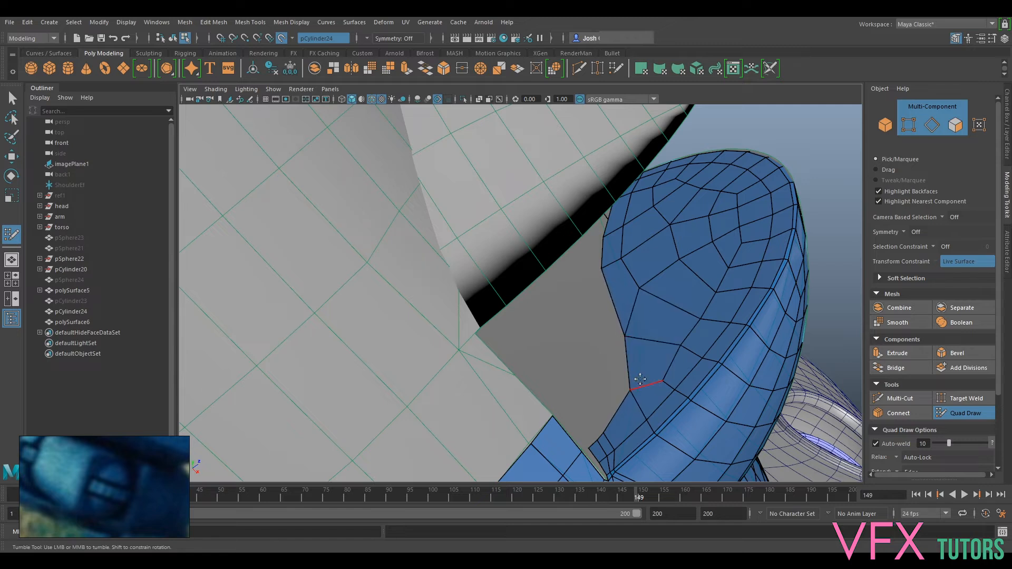
pyautogui.click(591, 350)
pyautogui.keyDown('shift'); pyautogui.click(604, 373); pyautogui.keyUp('shift')
pyautogui.click(585, 286)
pyautogui.keyDown('shift'); pyautogui.click(595, 314); pyautogui.keyUp('shift')
pyautogui.moveTo(651, 356)
pyautogui.keyDown('shift'); pyautogui.mouseDown()
pyautogui.moveTo(636, 336)
pyautogui.moveTo(693, 261)
pyautogui.mouseUp(); pyautogui.keyUp('shift')
pyautogui.moveTo(615, 340)
pyautogui.keyDown('shift'); pyautogui.mouseDown()
pyautogui.moveTo(714, 237)
pyautogui.moveTo(727, 258)
pyautogui.moveTo(689, 244)
pyautogui.moveTo(622, 245)
pyautogui.moveTo(648, 204)
pyautogui.moveTo(692, 236)
pyautogui.moveTo(634, 283)
pyautogui.moveTo(617, 374)
pyautogui.moveTo(569, 326)
pyautogui.mouseUp(); pyautogui.keyUp('shift')
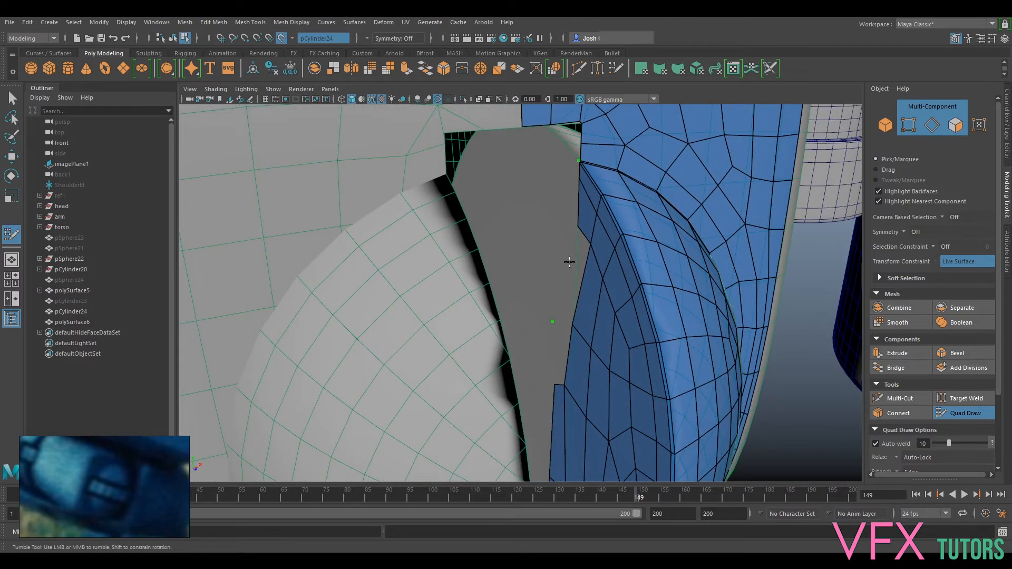
pyautogui.keyDown('shift'); pyautogui.click(555, 348); pyautogui.keyUp('shift')
pyautogui.keyDown('shift'); pyautogui.click(574, 253); pyautogui.keyUp('shift')
# - Return polySurface6 to object mode, exit Quad Draw and turn off the live surface
pyautogui.scroll(-6, 577, 299)
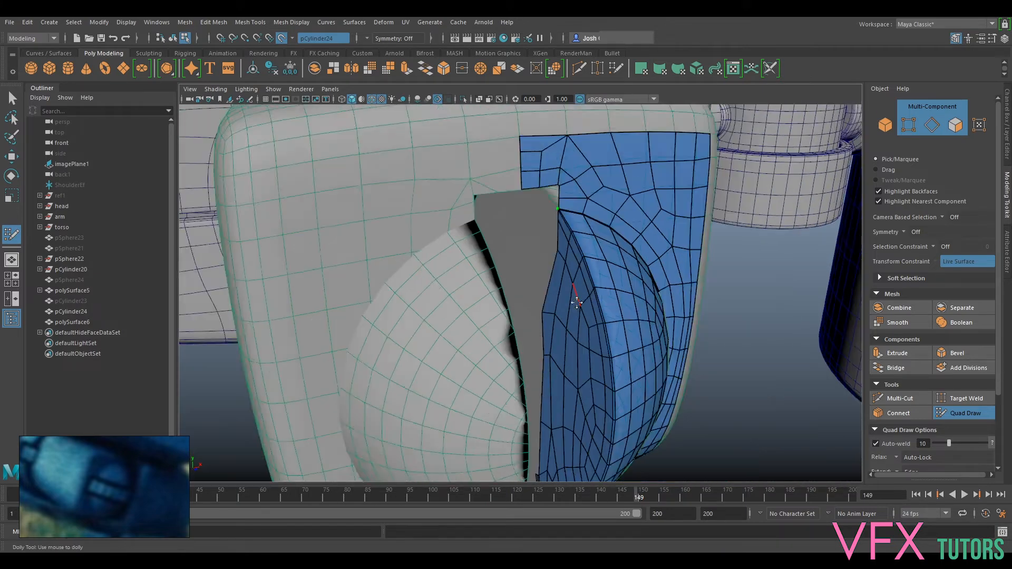
pyautogui.keyDown('alt'); pyautogui.moveTo(510, 360); pyautogui.dragTo(471, 458); pyautogui.keyUp('alt')
pyautogui.keyDown('alt'); pyautogui.moveTo(574, 319); pyautogui.dragTo(651, 308); pyautogui.keyUp('alt')
pyautogui.moveTo(581, 286); pyautogui.dragTo(633, 244, button='right')
pyautogui.keyDown('alt'); pyautogui.moveTo(633, 244); pyautogui.dragTo(547, 211, button='middle'); pyautogui.keyUp('alt')
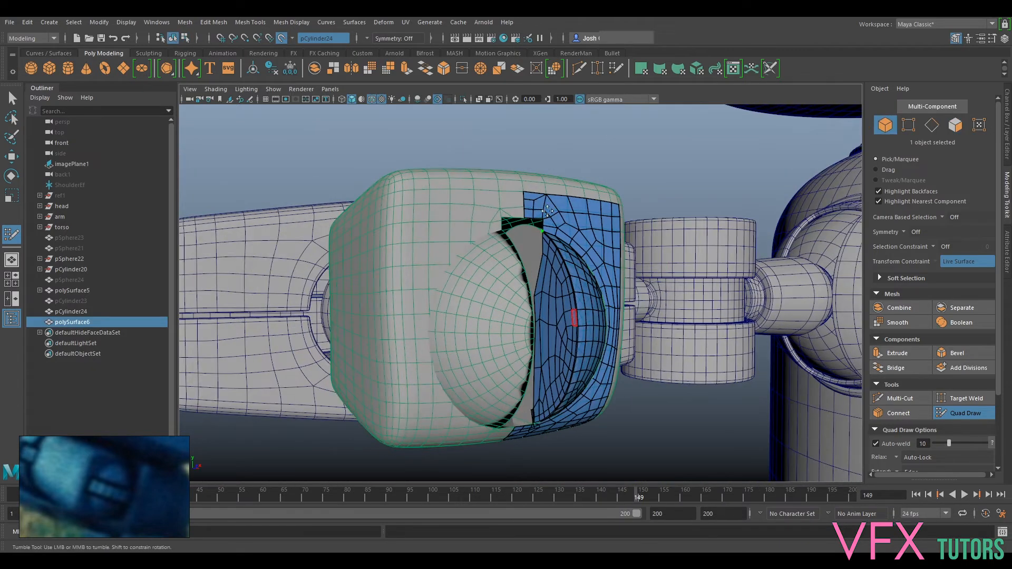
pyautogui.click(966, 413)
pyautogui.click(283, 39)
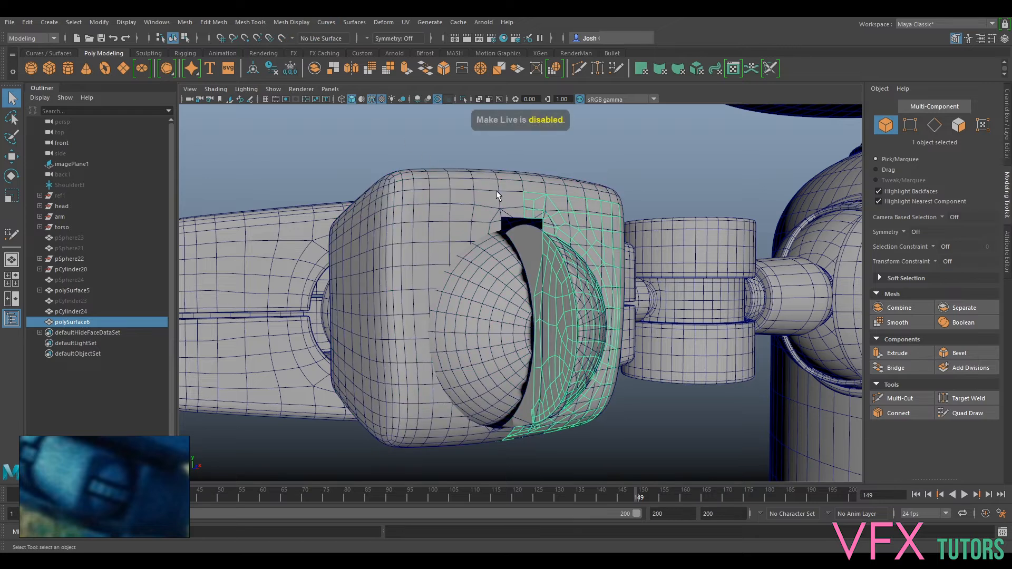
# - Select the retopologized mesh polySurface6 and isolate it in the viewport
pyautogui.moveTo(670, 196); pyautogui.dragTo(738, 165, button='right')
pyautogui.click(615, 215)
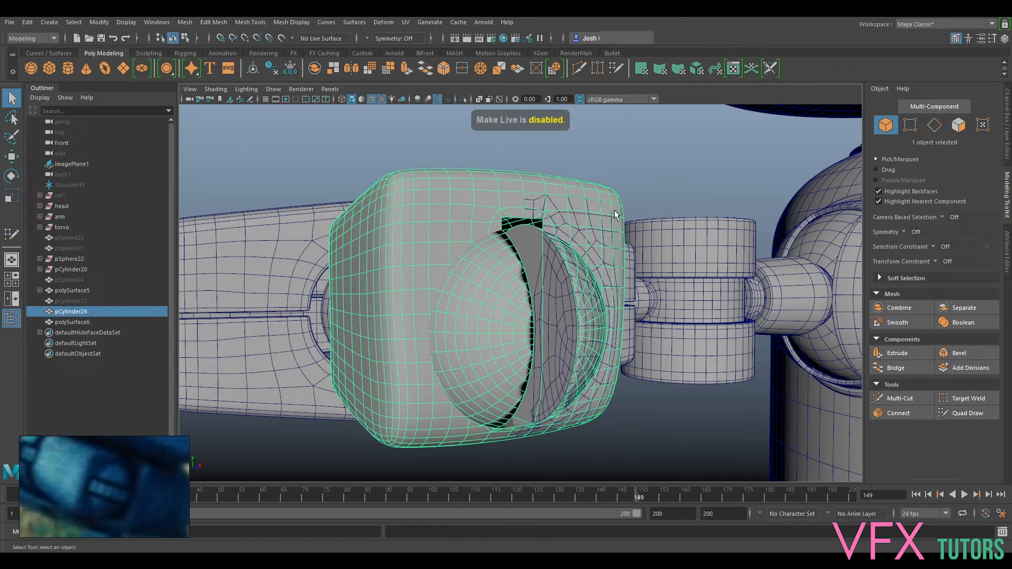
pyautogui.click(602, 246)
pyautogui.hotkey('ctrl', '1')
# - Flatten the three vertices along the upper notch's horizontal edge by scaling them to 0 in Y
pyautogui.keyDown('alt'); pyautogui.moveTo(649, 190); pyautogui.dragTo(689, 362); pyautogui.keyUp('alt')
pyautogui.scroll(6, 651, 339)
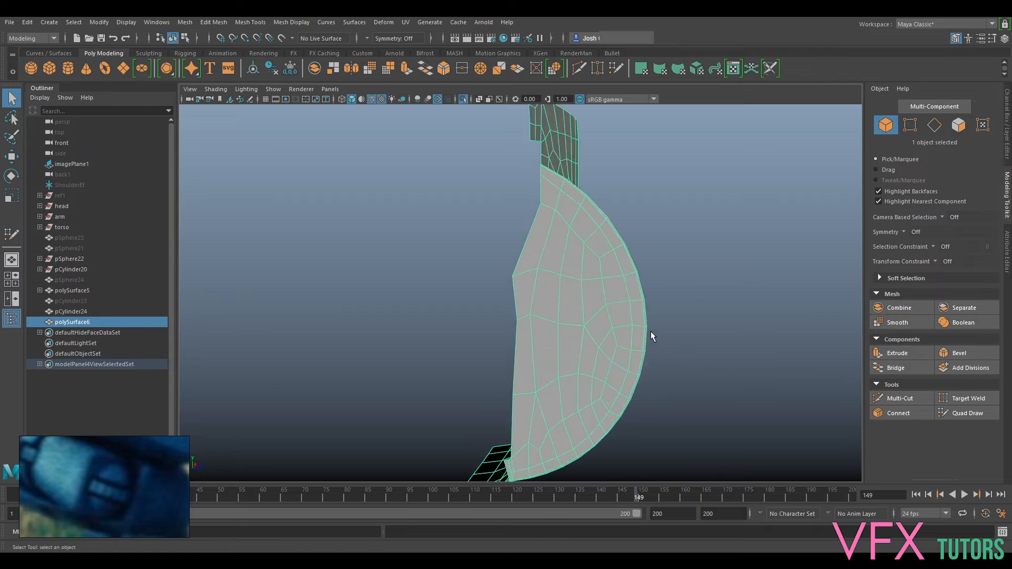
pyautogui.keyDown('alt'); pyautogui.moveTo(592, 333); pyautogui.dragTo(557, 264); pyautogui.keyUp('alt')
pyautogui.keyDown('alt'); pyautogui.moveTo(523, 175); pyautogui.dragTo(530, 261, button='middle'); pyautogui.keyUp('alt')
pyautogui.scroll(6, 531, 261)
pyautogui.keyDown('alt'); pyautogui.moveTo(532, 257); pyautogui.dragTo(534, 232); pyautogui.keyUp('alt')
pyautogui.keyDown('alt'); pyautogui.moveTo(535, 232); pyautogui.dragTo(551, 301, button='middle'); pyautogui.keyUp('alt')
pyautogui.scroll(3, 598, 211)
pyautogui.moveTo(599, 211); pyautogui.dragTo(604, 182, button='right')
pyautogui.keyDown('alt'); pyautogui.moveTo(546, 245); pyautogui.dragTo(508, 254); pyautogui.keyUp('alt')
pyautogui.keyDown('alt'); pyautogui.moveTo(465, 225); pyautogui.dragTo(558, 320, button='middle'); pyautogui.keyUp('alt')
pyautogui.moveTo(388, 257); pyautogui.dragTo(366, 227, button='right')
pyautogui.moveTo(529, 213); pyautogui.dragTo(532, 213)
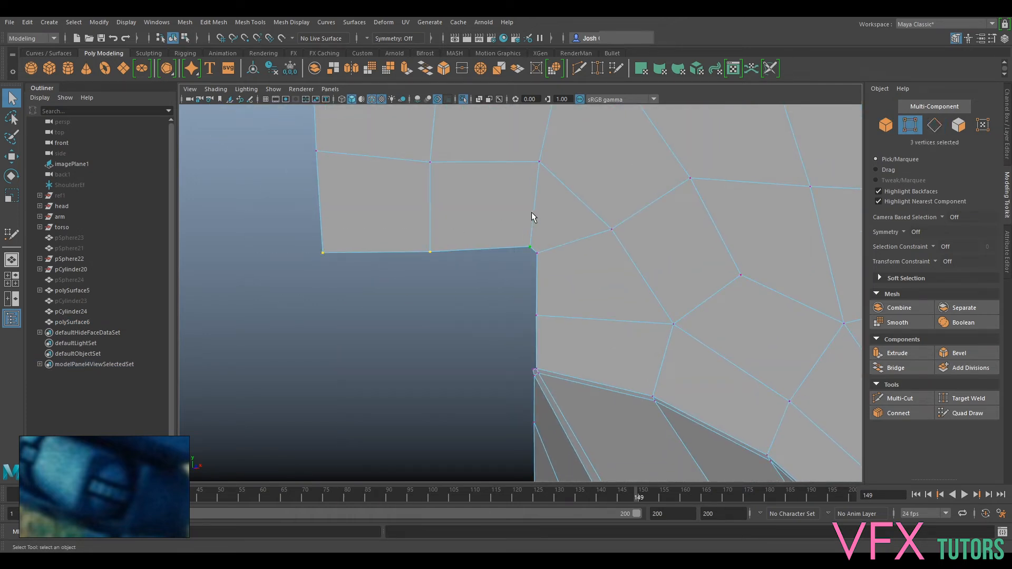
pyautogui.press('r')
pyautogui.moveTo(432, 180); pyautogui.dragTo(441, 471)
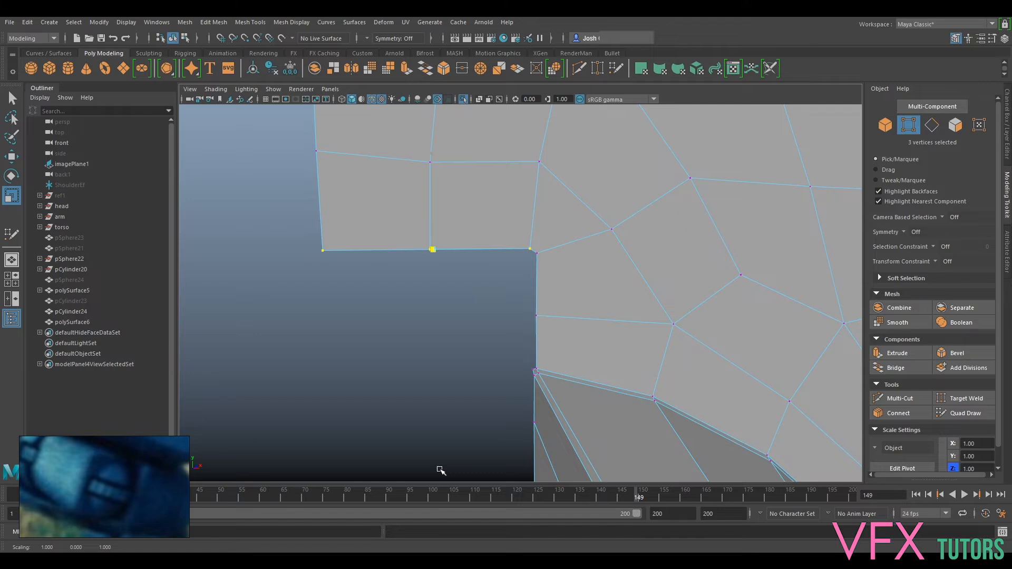
# - Extrude the horizontal and vertical boundary edges of the upper notch a short distance inward along Z
pyautogui.keyDown('alt'); pyautogui.moveTo(404, 348); pyautogui.dragTo(437, 345); pyautogui.keyUp('alt')
pyautogui.moveTo(611, 260); pyautogui.dragTo(611, 232, button='right')
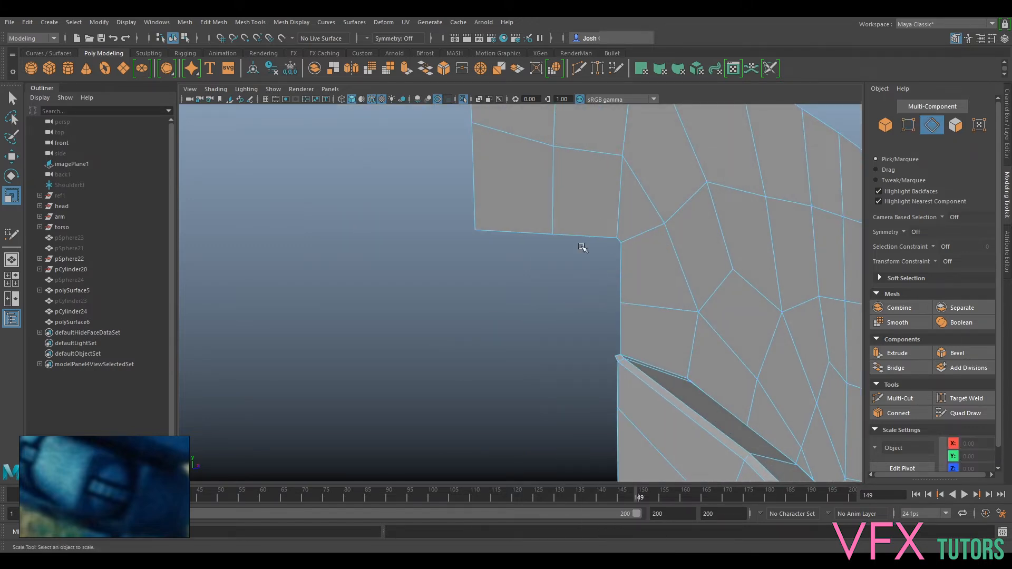
pyautogui.click(530, 233)
pyautogui.keyDown('shift'); pyautogui.click(604, 238); pyautogui.keyUp('shift')
pyautogui.keyDown('shift'); pyautogui.click(623, 241); pyautogui.keyUp('shift')
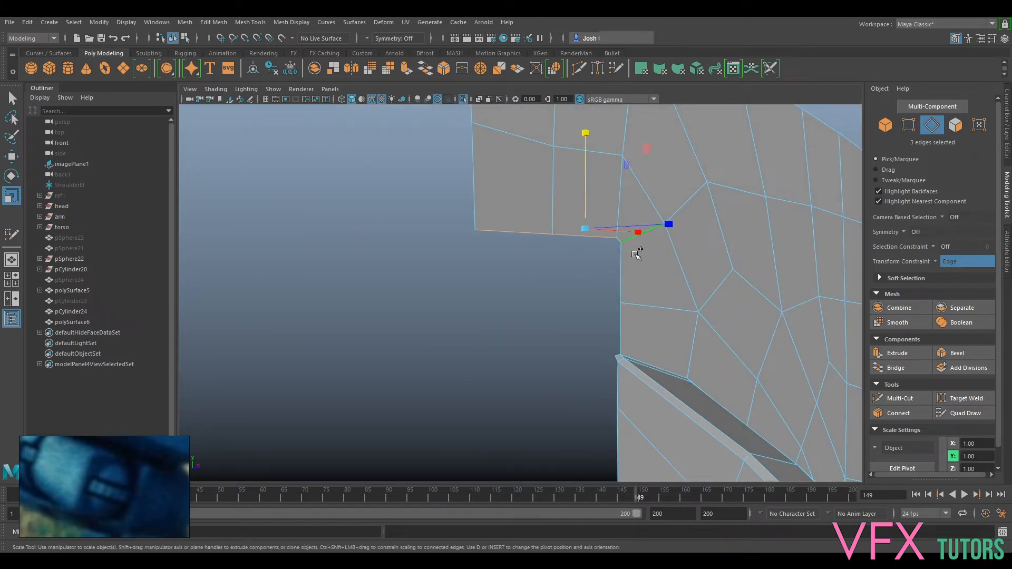
pyautogui.hotkey('ctrl', 'z')
pyautogui.keyDown('alt'); pyautogui.moveTo(711, 265); pyautogui.dragTo(622, 321, button='middle'); pyautogui.keyUp('alt')
pyautogui.scroll(5, 616, 320)
pyautogui.keyDown('shift'); pyautogui.click(564, 289); pyautogui.keyUp('shift')
pyautogui.keyDown('shift'); pyautogui.click(572, 363); pyautogui.keyUp('shift')
pyautogui.keyDown('shift'); pyautogui.click(574, 440); pyautogui.keyUp('shift')
pyautogui.keyDown('alt'); pyautogui.moveTo(621, 443); pyautogui.dragTo(622, 372, button='middle'); pyautogui.keyUp('alt')
pyautogui.scroll(-4, 622, 373)
pyautogui.keyDown('alt'); pyautogui.moveTo(642, 396); pyautogui.dragTo(707, 384); pyautogui.keyUp('alt')
pyautogui.hotkey('ctrl', 'e')
pyautogui.press('w')
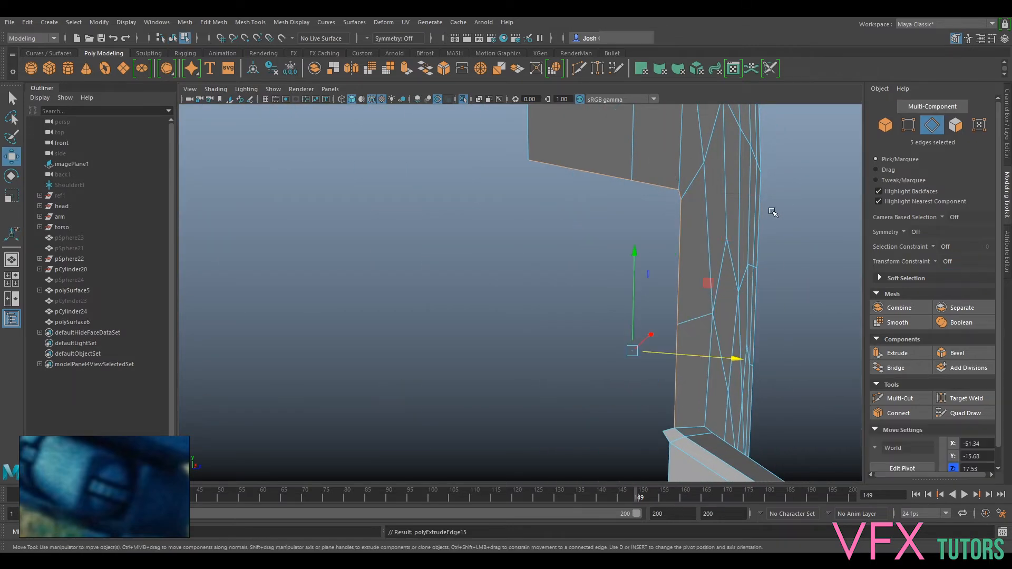
pyautogui.moveTo(713, 343); pyautogui.dragTo(524, 339)
pyautogui.keyDown('alt'); pyautogui.moveTo(524, 339); pyautogui.dragTo(534, 312, button='middle'); pyautogui.keyUp('alt')
pyautogui.press('r')
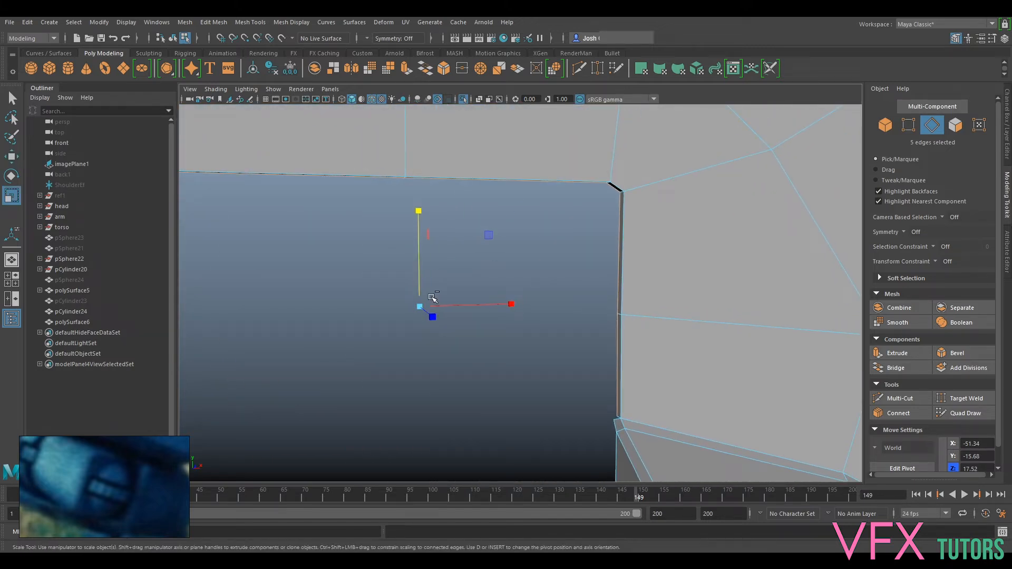
# - Use Target Weld to join the lower end of the extruded strip to the corner of the slot rim
pyautogui.keyDown('alt'); pyautogui.moveTo(422, 305); pyautogui.dragTo(844, 351); pyautogui.keyUp('alt')
pyautogui.keyDown('alt'); pyautogui.moveTo(844, 351); pyautogui.dragTo(660, 332, button='middle'); pyautogui.keyUp('alt')
pyautogui.scroll(4, 660, 332)
pyautogui.scroll(-3, 764, 362)
pyautogui.keyDown('alt'); pyautogui.moveTo(743, 362); pyautogui.dragTo(709, 344, button='middle'); pyautogui.keyUp('alt')
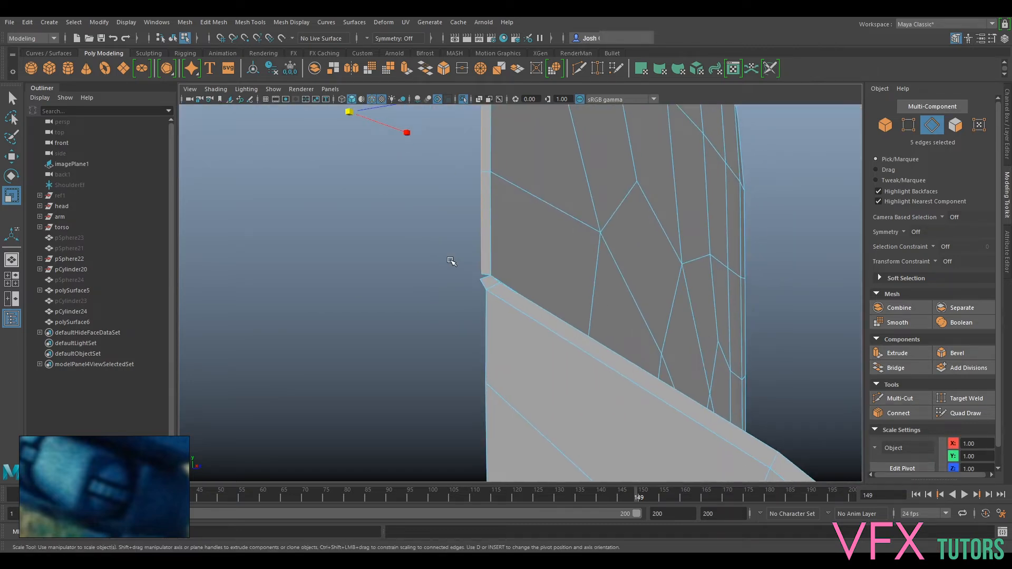
pyautogui.moveTo(507, 241); pyautogui.dragTo(478, 234, button='right')
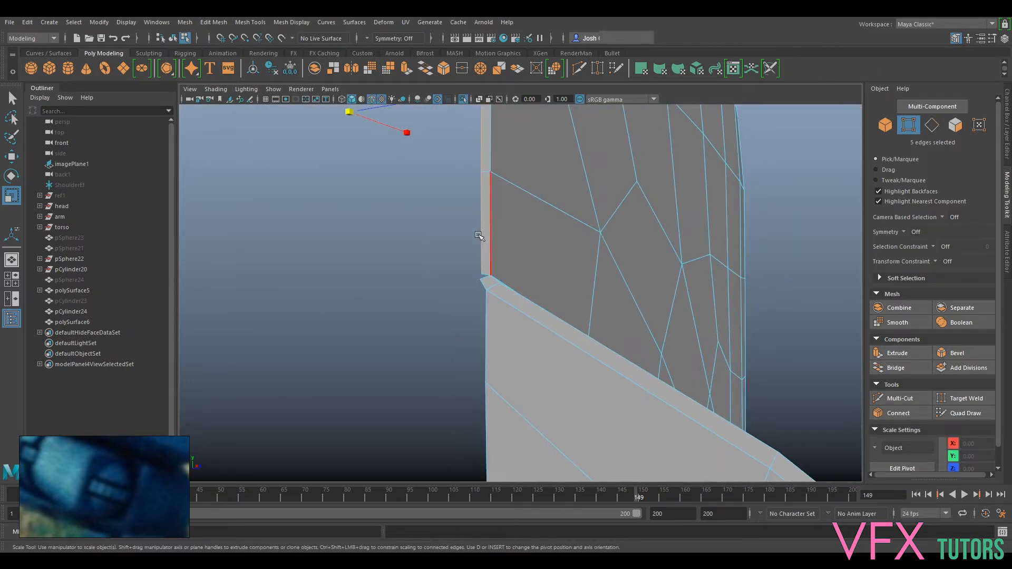
pyautogui.click(960, 399)
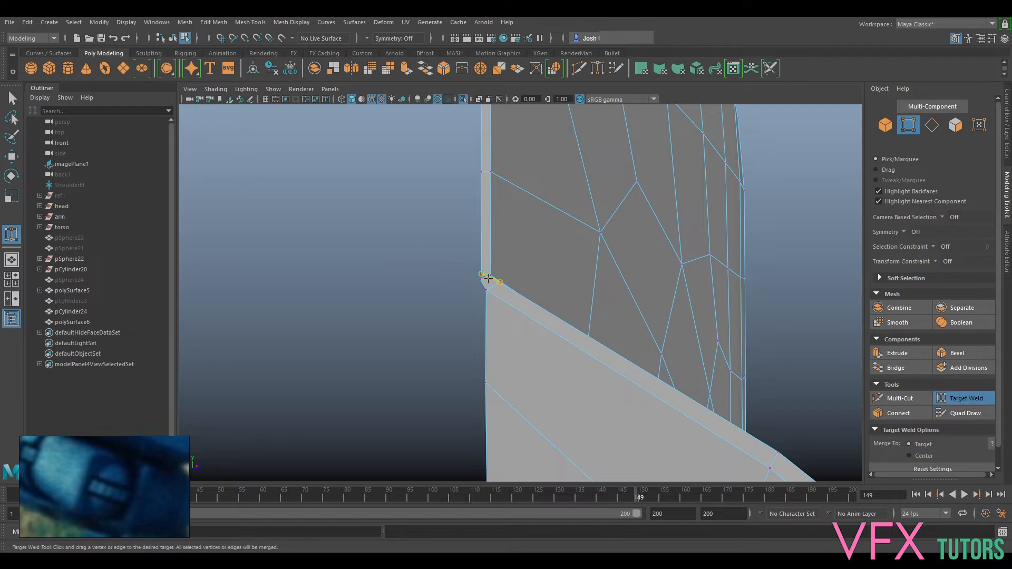
pyautogui.scroll(2, 452, 279)
pyautogui.scroll(-2, 452, 280)
pyautogui.scroll(1, 454, 283)
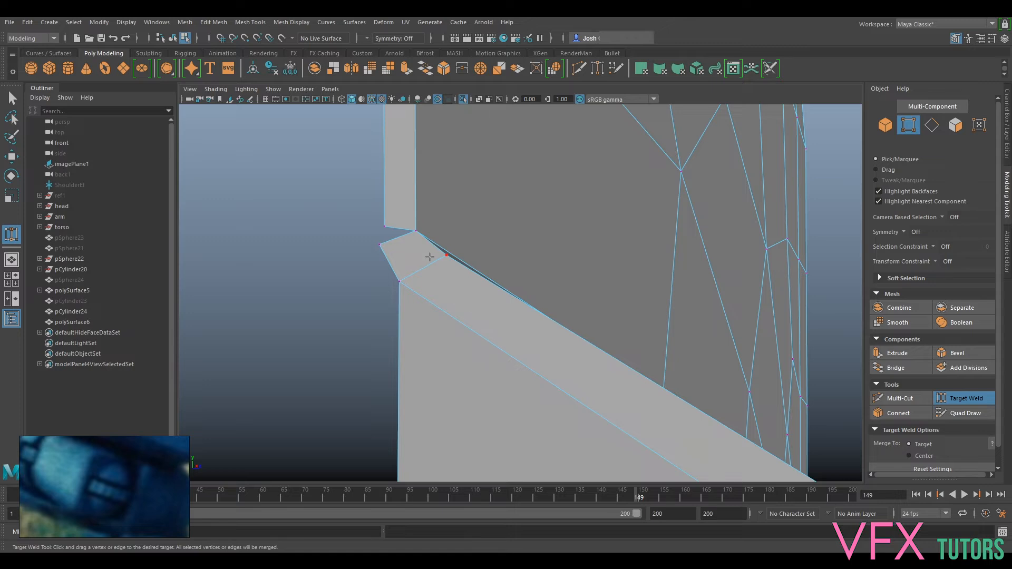
pyautogui.scroll(-4, 387, 251)
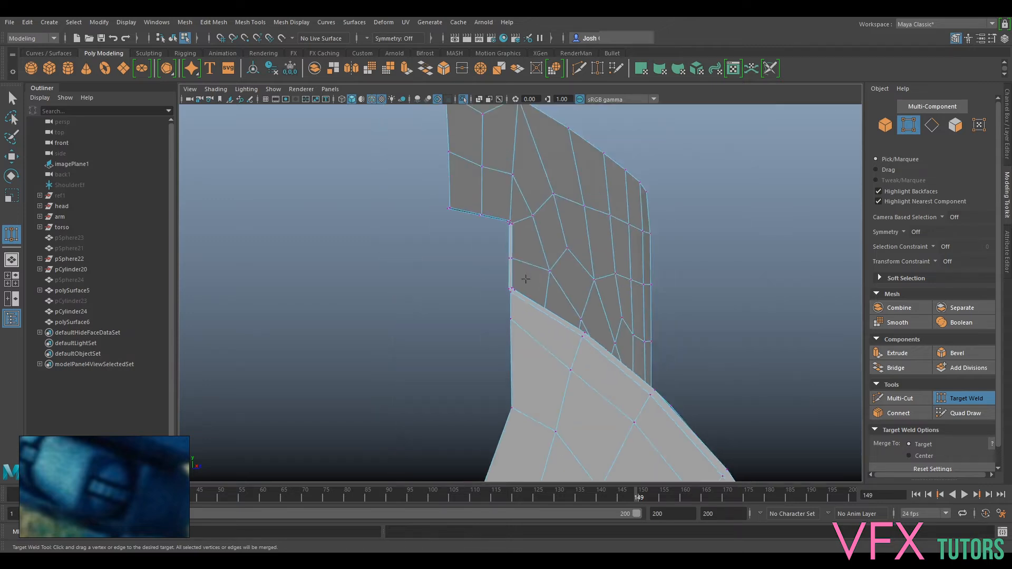
# - Extrude the horizontal boundary edges at the slot's lower end inward with a Local Translate Z of about -0.02
pyautogui.keyDown('alt'); pyautogui.moveTo(488, 302); pyautogui.dragTo(591, 316); pyautogui.keyUp('alt')
pyautogui.press('q')
pyautogui.keyDown('alt'); pyautogui.moveTo(674, 391); pyautogui.dragTo(546, 226); pyautogui.keyUp('alt')
pyautogui.moveTo(546, 224); pyautogui.dragTo(533, 194, button='right')
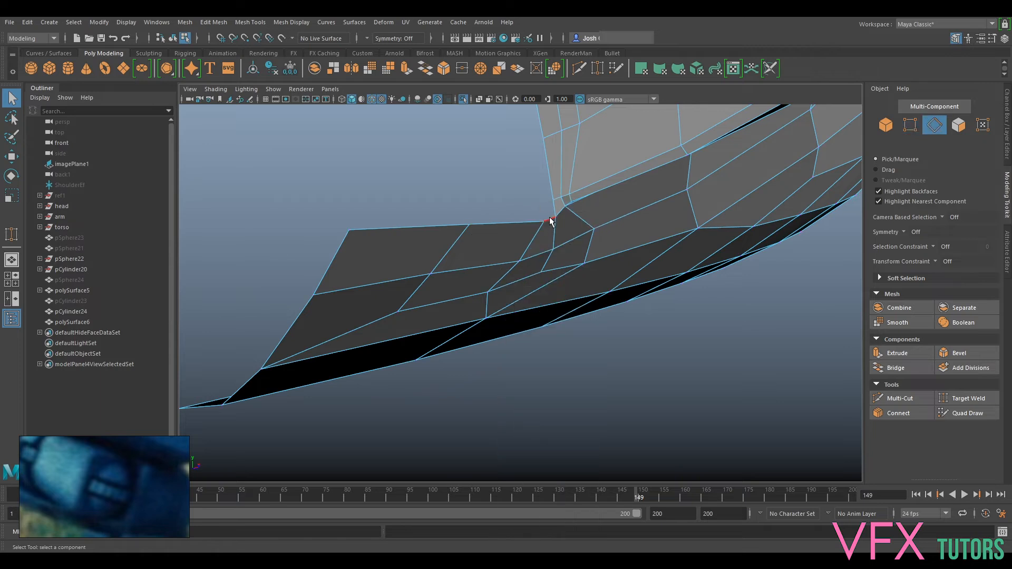
pyautogui.keyDown('shift'); pyautogui.click(457, 230); pyautogui.keyUp('shift')
pyautogui.keyDown('alt'); pyautogui.moveTo(456, 230); pyautogui.dragTo(628, 274); pyautogui.keyUp('alt')
pyautogui.hotkey('ctrl', 'e')
pyautogui.moveTo(577, 251); pyautogui.dragTo(544, 324)
# - Merge the lower strip's end vertex and the neighbouring slot-face corner vertex to their center
pyautogui.moveTo(509, 267); pyautogui.dragTo(478, 258, button='right')
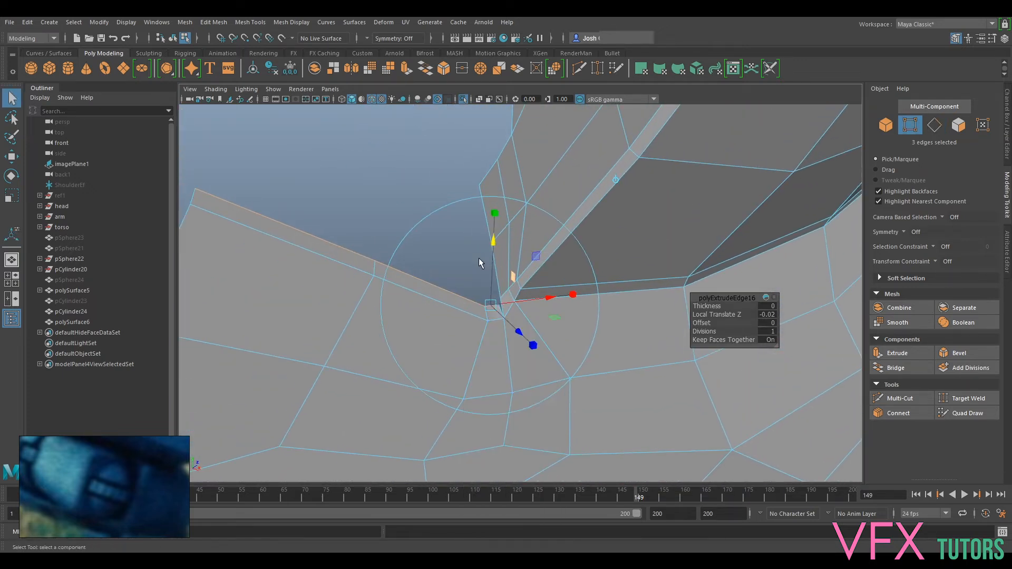
pyautogui.press('q')
pyautogui.click(302, 22)
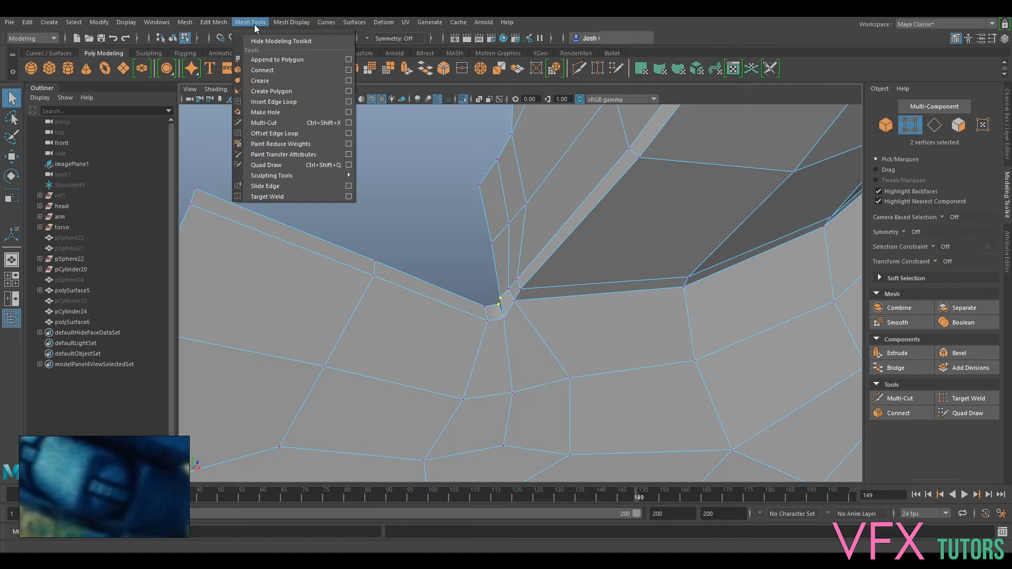
pyautogui.moveTo(213, 21)
pyautogui.click(247, 145)
# - Extrude the inner edges of the strip at the slot's lower end farther inward to form a ledge
pyautogui.keyDown('alt'); pyautogui.moveTo(501, 293); pyautogui.dragTo(539, 344); pyautogui.keyUp('alt')
pyautogui.moveTo(539, 259); pyautogui.dragTo(539, 232, button='right')
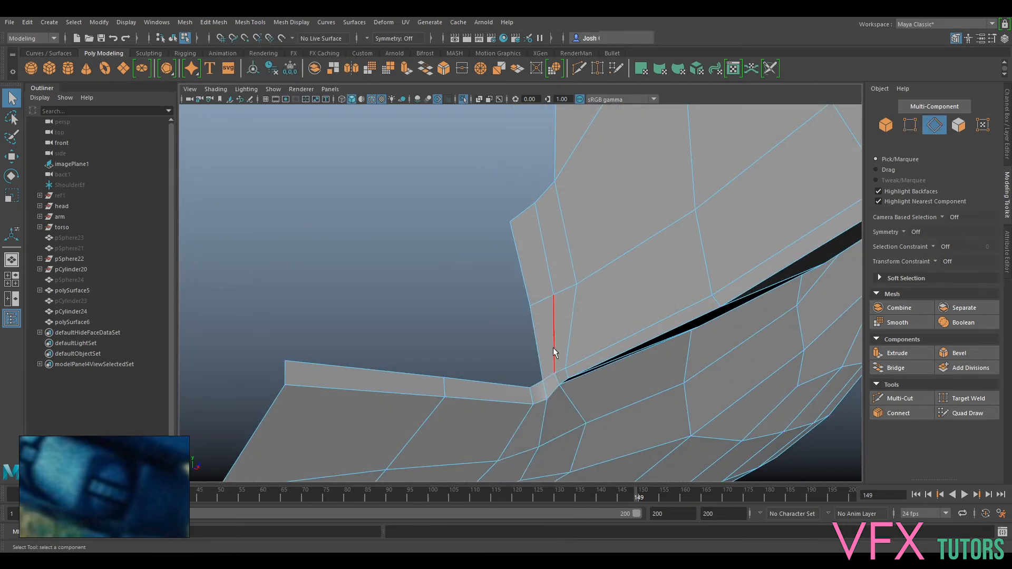
pyautogui.click(512, 384)
pyautogui.doubleClick(397, 370)
pyautogui.keyDown('alt'); pyautogui.moveTo(396, 369); pyautogui.dragTo(543, 348); pyautogui.keyUp('alt')
pyautogui.hotkey('ctrl', 'e')
pyautogui.press('w')
pyautogui.press('r')
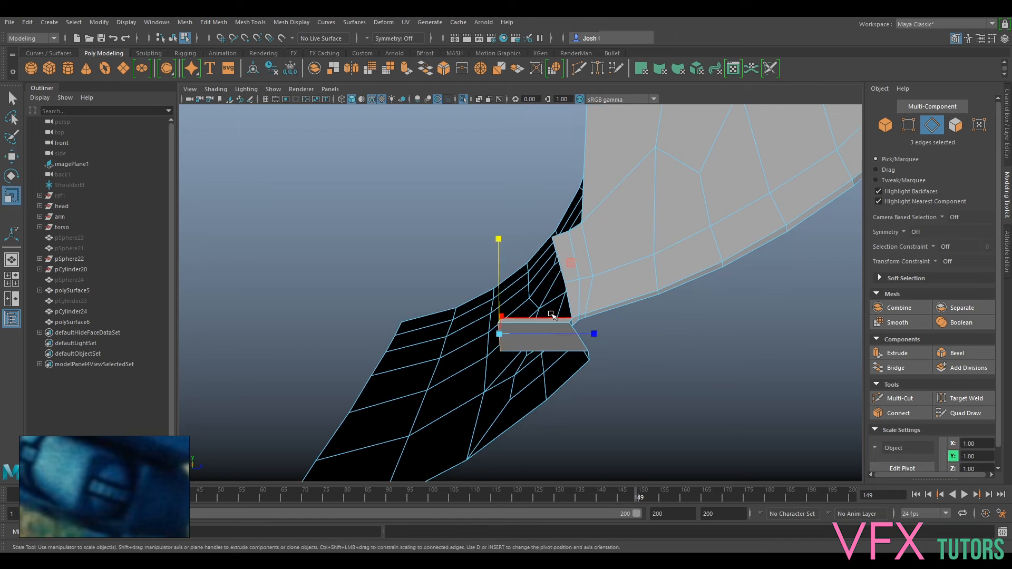
# - Extrude the ledge's inner edge upward into a vertical wall beside the slot face
pyautogui.keyDown('alt'); pyautogui.moveTo(425, 350); pyautogui.dragTo(516, 327); pyautogui.keyUp('alt')
pyautogui.click(505, 329)
pyautogui.press('e')
pyautogui.press('w')
pyautogui.keyDown('shift'); pyautogui.moveTo(472, 280); pyautogui.dragTo(576, 299); pyautogui.keyUp('shift')
# - Merge the new wall's upper corner vertex with the adjacent slot-face vertex to their center
pyautogui.moveTo(576, 299); pyautogui.dragTo(583, 253, button='right')
pyautogui.moveTo(592, 199); pyautogui.dragTo(556, 232)
pyautogui.click(183, 23)
pyautogui.moveTo(215, 24)
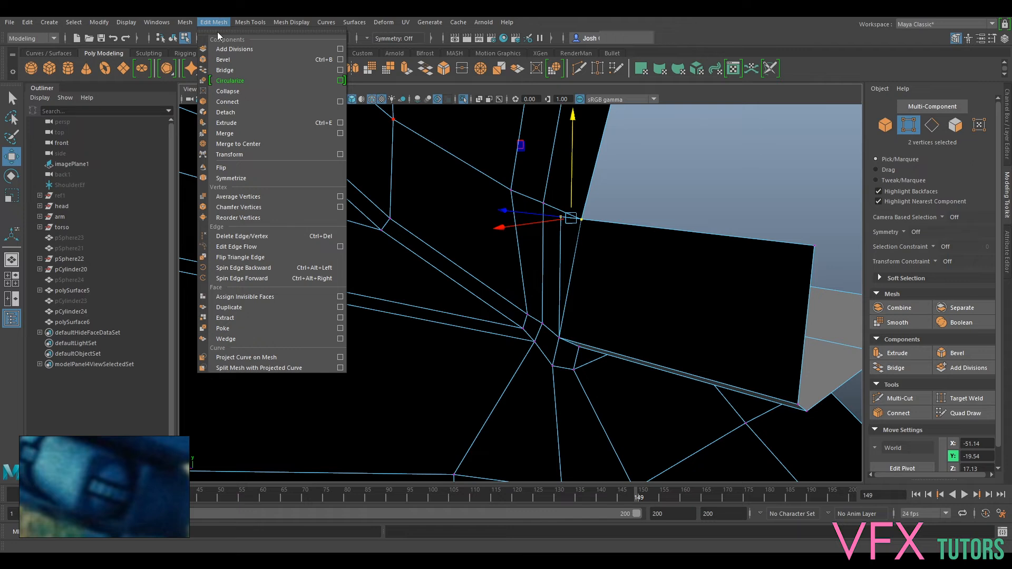
pyautogui.click(249, 145)
# - Move the middle vertex on the slot face's stepped corner toward the slot face
pyautogui.keyDown('alt'); pyautogui.moveTo(698, 280); pyautogui.dragTo(556, 280); pyautogui.keyUp('alt')
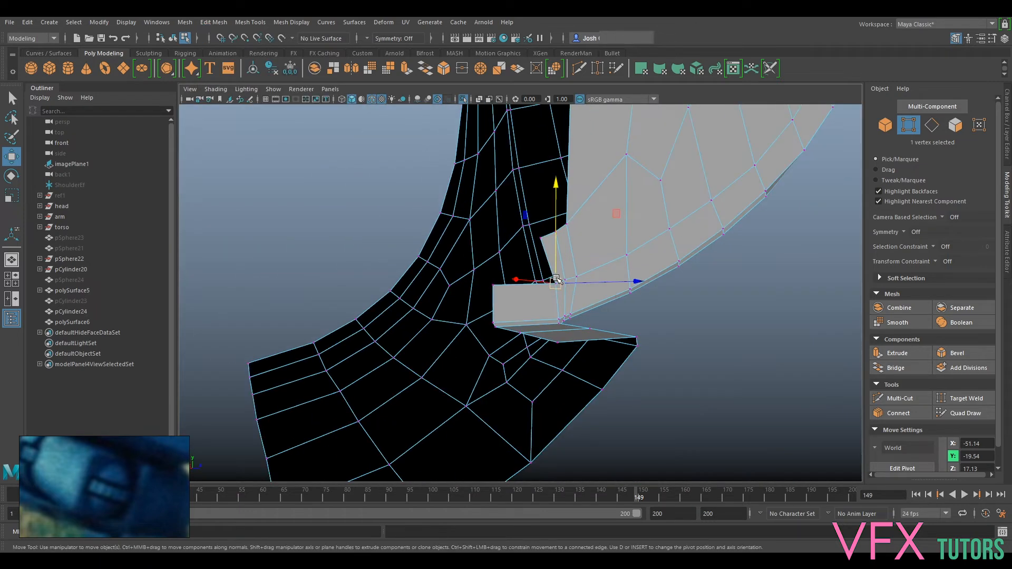
pyautogui.scroll(5, 557, 280)
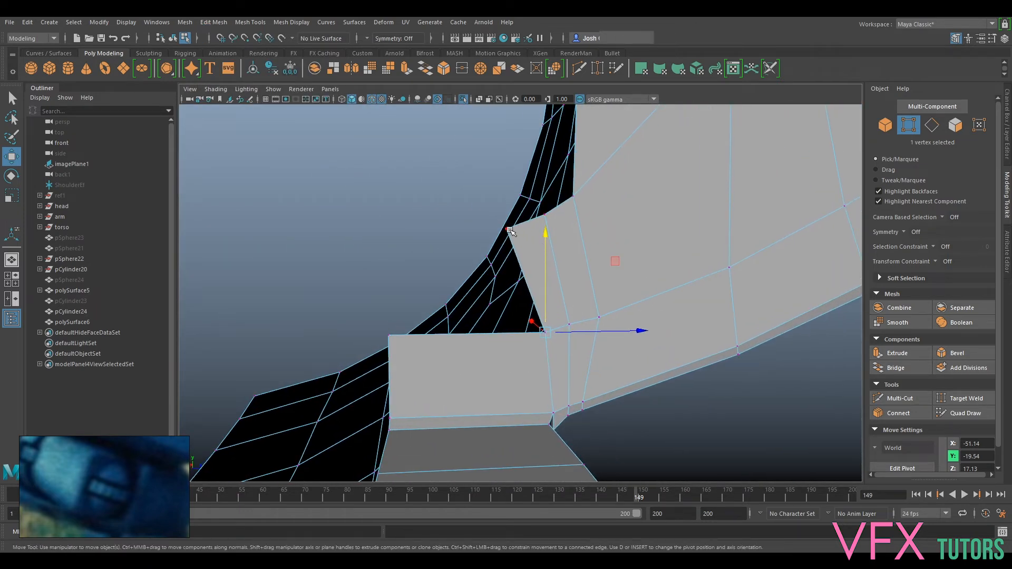
pyautogui.click(555, 212)
pyautogui.moveTo(561, 215); pyautogui.dragTo(570, 217)
# - Extrude the wall's top edge upward to the height of the slot face's stepped corner
pyautogui.moveTo(559, 259); pyautogui.dragTo(612, 244, button='right')
pyautogui.moveTo(443, 274); pyautogui.dragTo(395, 274, button='right')
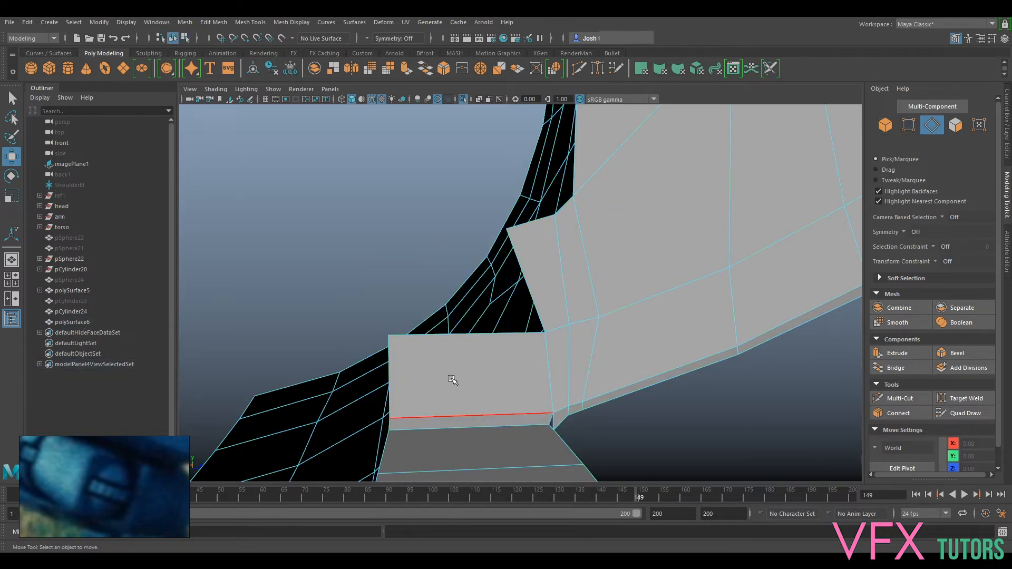
pyautogui.click(455, 335)
pyautogui.moveTo(471, 295); pyautogui.dragTo(490, 180)
# - Merge the raised wall's top corner vertex and the slot face's outermost corner vertex to their center
pyautogui.keyDown('alt'); pyautogui.moveTo(490, 181); pyautogui.dragTo(562, 237); pyautogui.keyUp('alt')
pyautogui.keyDown('alt'); pyautogui.moveTo(563, 237); pyautogui.dragTo(489, 302, button='middle'); pyautogui.keyUp('alt')
pyautogui.keyDown('alt'); pyautogui.moveTo(489, 302); pyautogui.dragTo(573, 305, button='right'); pyautogui.keyUp('alt')
pyautogui.moveTo(572, 261); pyautogui.dragTo(579, 247, button='right')
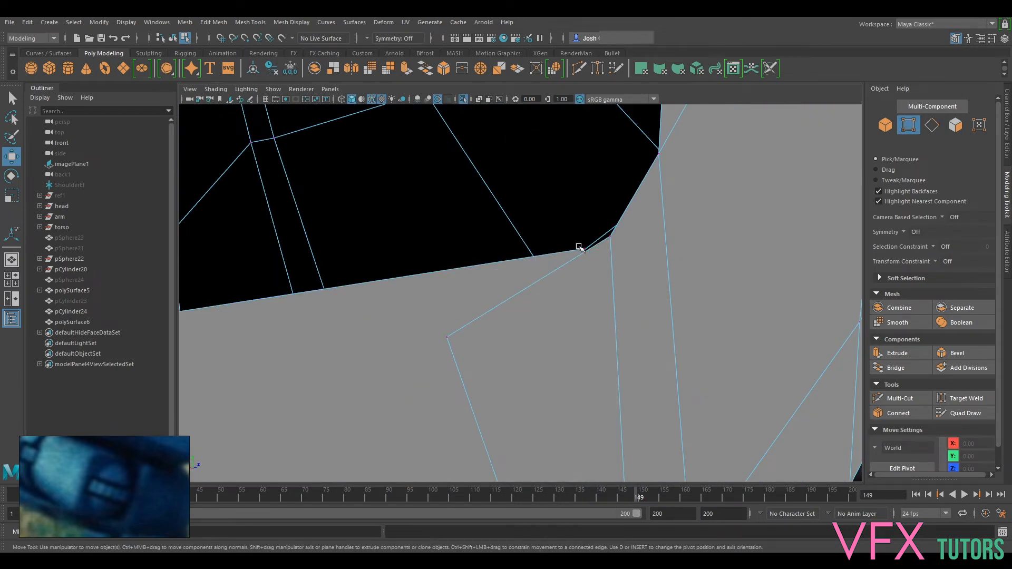
pyautogui.click(584, 248)
pyautogui.keyDown('shift'); pyautogui.click(447, 337); pyautogui.keyUp('shift')
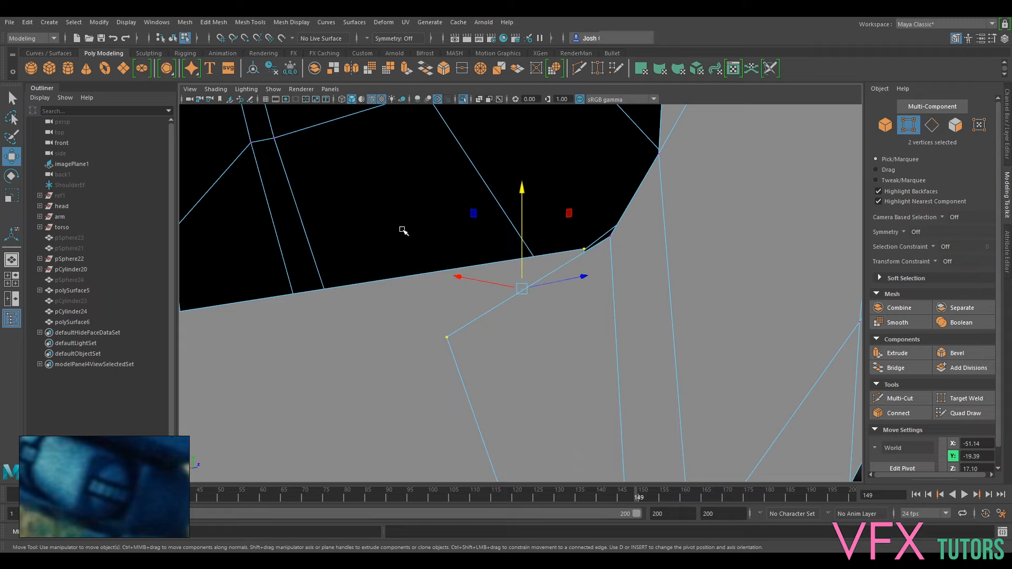
pyautogui.click(218, 22)
pyautogui.click(242, 147)
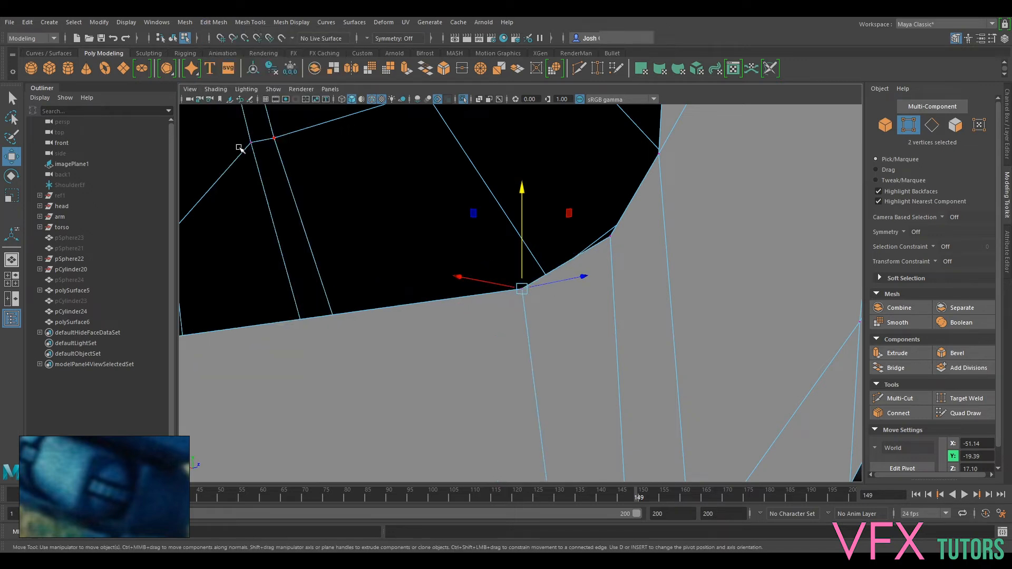
# - Adjust the height of the vertex between the wall's top edge and the slot face's inner edge
pyautogui.scroll(-5, 588, 330)
pyautogui.keyDown('alt'); pyautogui.moveTo(588, 329); pyautogui.dragTo(568, 303); pyautogui.keyUp('alt')
pyautogui.scroll(5, 528, 321)
pyautogui.click(496, 271)
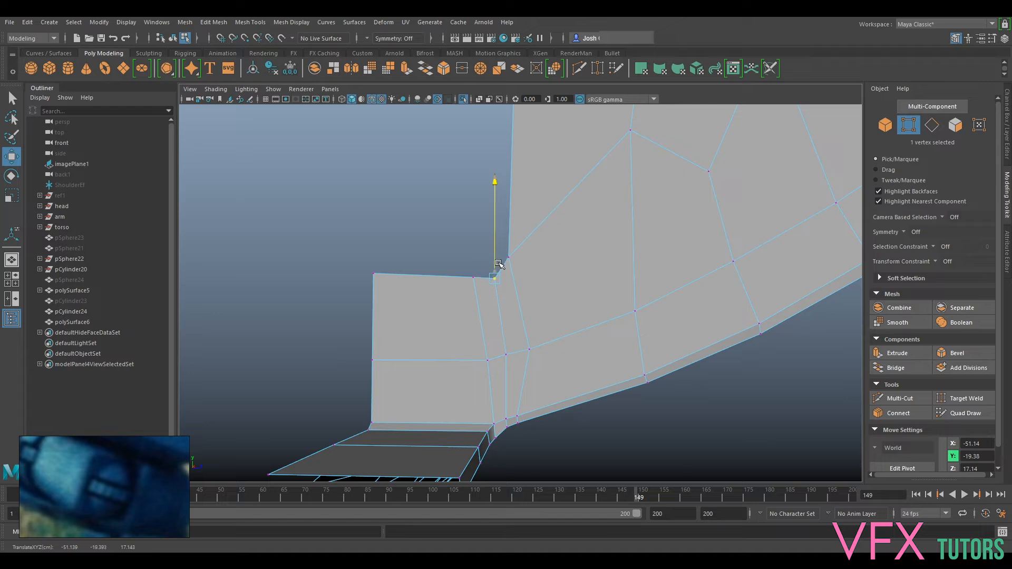
pyautogui.keyDown('alt'); pyautogui.moveTo(488, 258); pyautogui.dragTo(517, 290, button='middle'); pyautogui.keyUp('alt')
# - Extrude the wall's top edge upward by another short row beside the slot face
pyautogui.moveTo(485, 260); pyautogui.dragTo(485, 335, button='right')
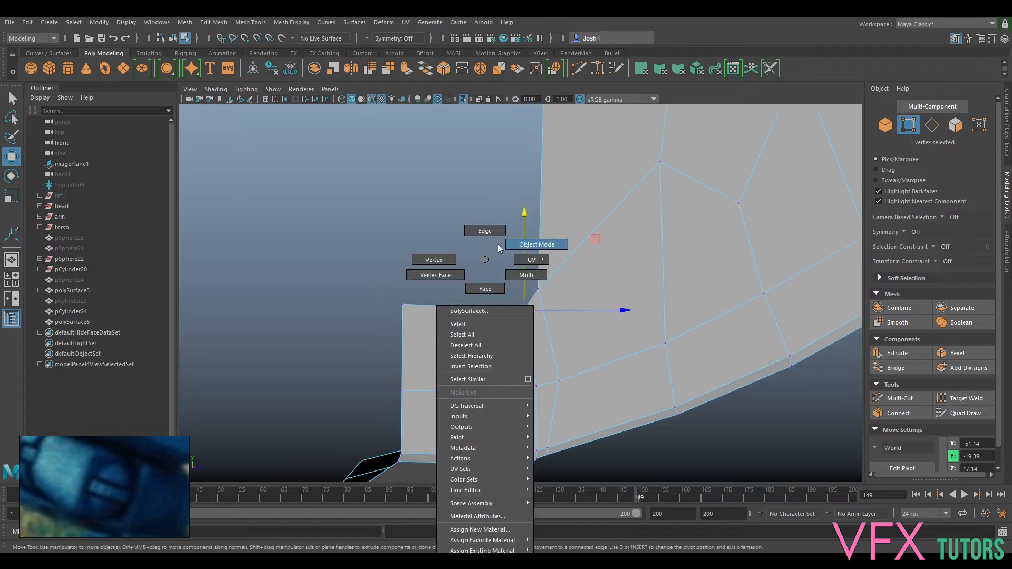
pyautogui.moveTo(498, 244); pyautogui.dragTo(495, 227, button='right')
pyautogui.keyDown('alt'); pyautogui.moveTo(495, 221); pyautogui.dragTo(569, 296); pyautogui.keyUp('alt')
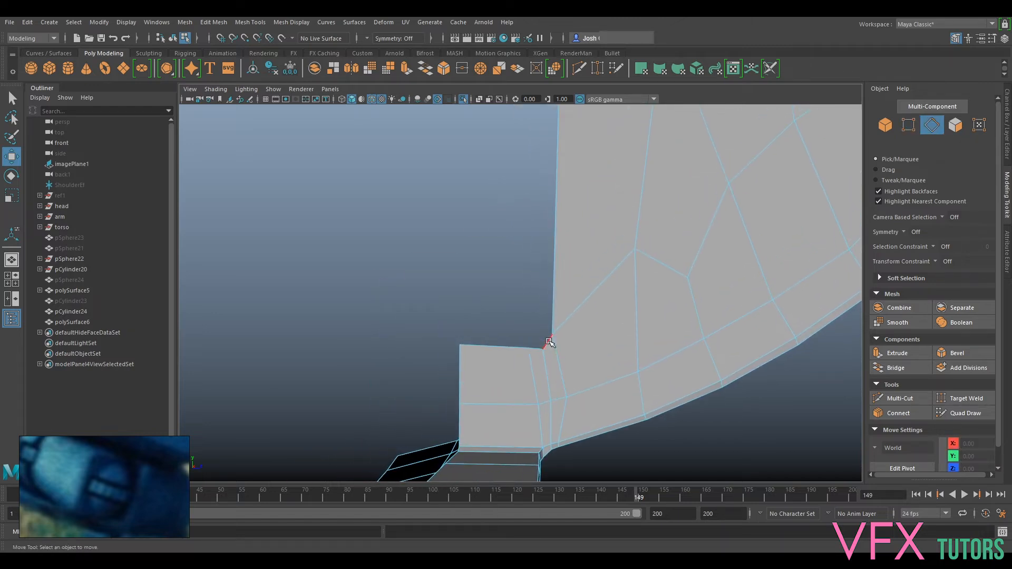
pyautogui.click(509, 343)
pyautogui.moveTo(495, 317); pyautogui.dragTo(498, 302)
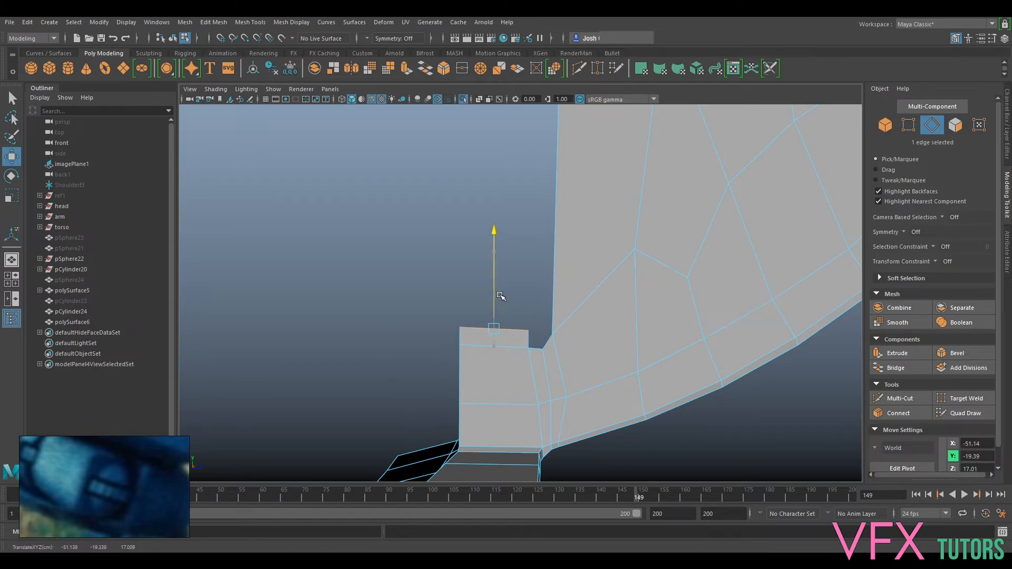
# - Bridge the gap between the new row's side edge and the slot face's slanted corner edge
pyautogui.click(547, 347)
pyautogui.keyDown('shift'); pyautogui.click(548, 345); pyautogui.keyUp('shift')
pyautogui.click(896, 368)
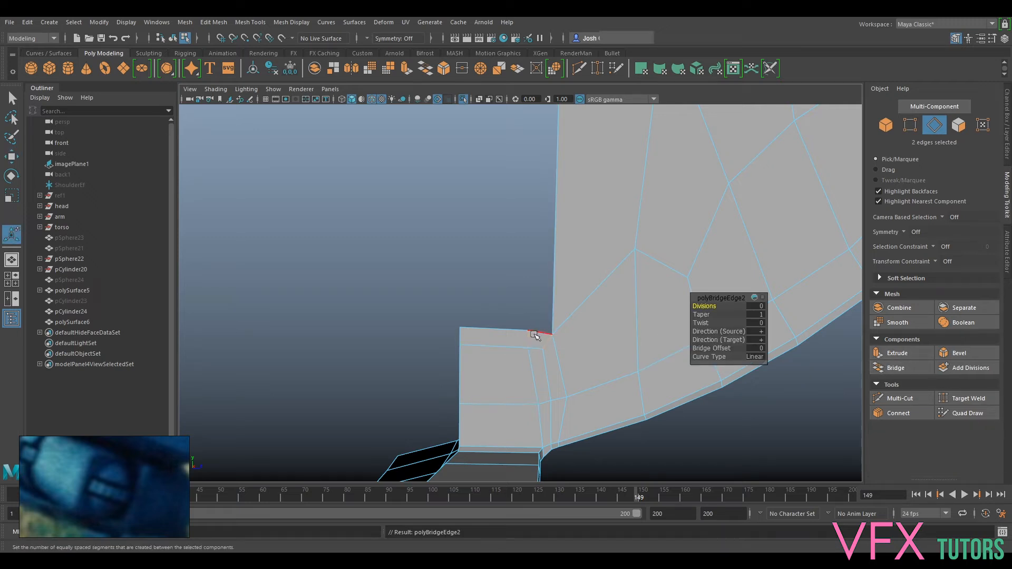
# - Extrude the raised wall's two top edges up to the slot face's next row and level them
pyautogui.click(499, 330)
pyautogui.scroll(-4, 508, 321)
pyautogui.keyDown('alt'); pyautogui.moveTo(560, 279); pyautogui.dragTo(566, 338, button='middle'); pyautogui.keyUp('alt')
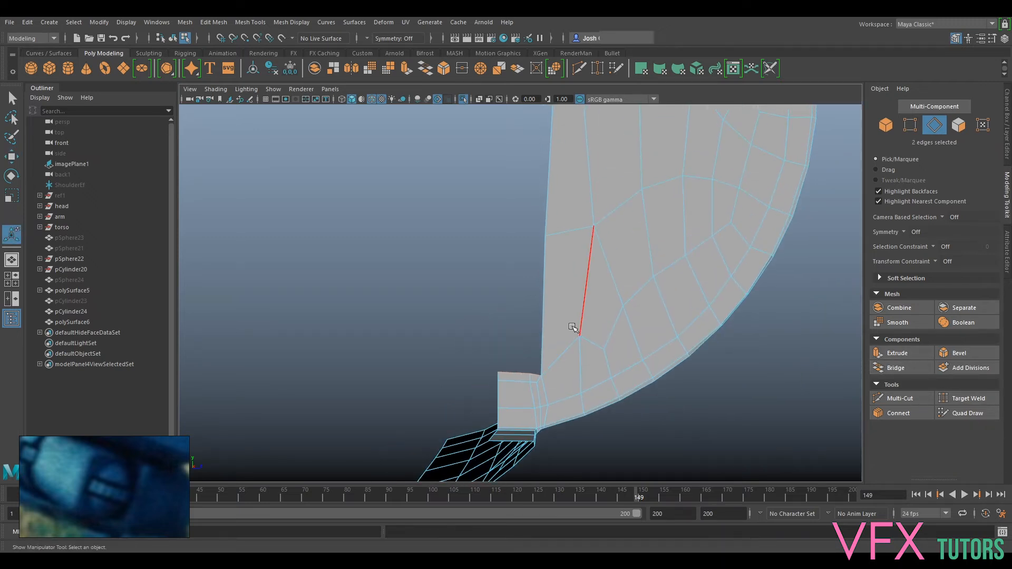
pyautogui.hotkey('ctrl', 'e')
pyautogui.press('w')
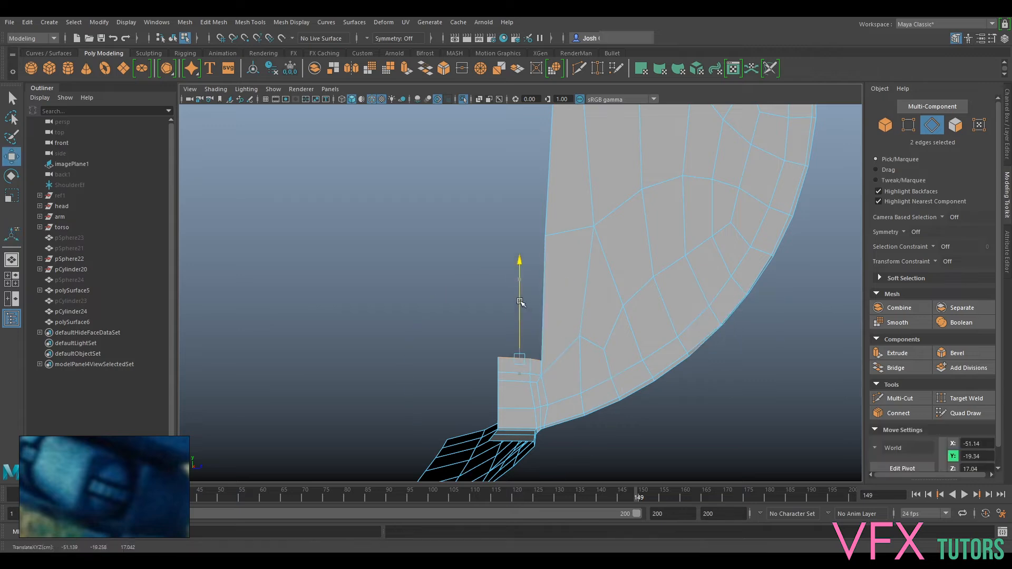
pyautogui.moveTo(519, 318); pyautogui.dragTo(519, 181)
pyautogui.press('r')
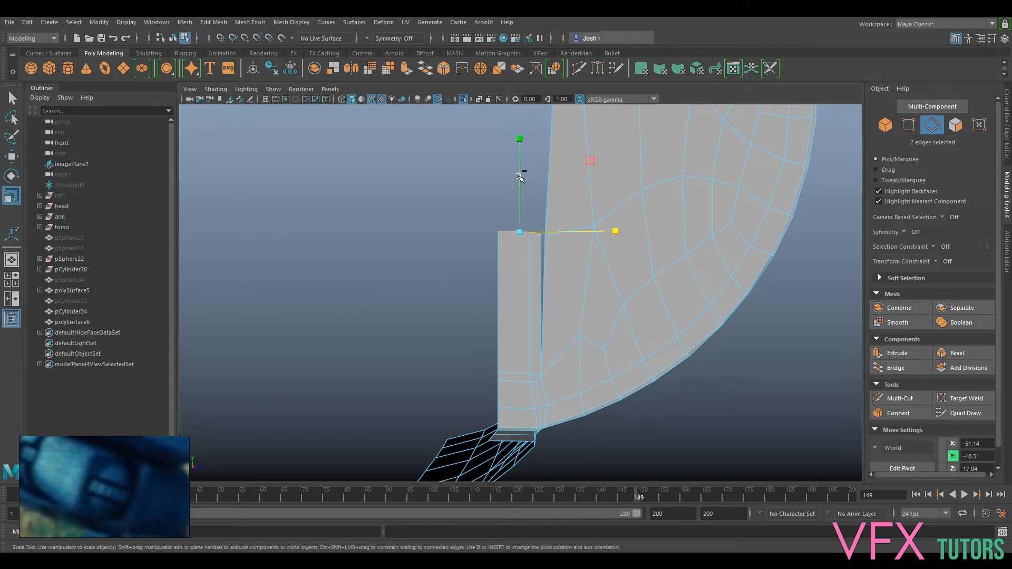
pyautogui.scroll(3, 574, 359)
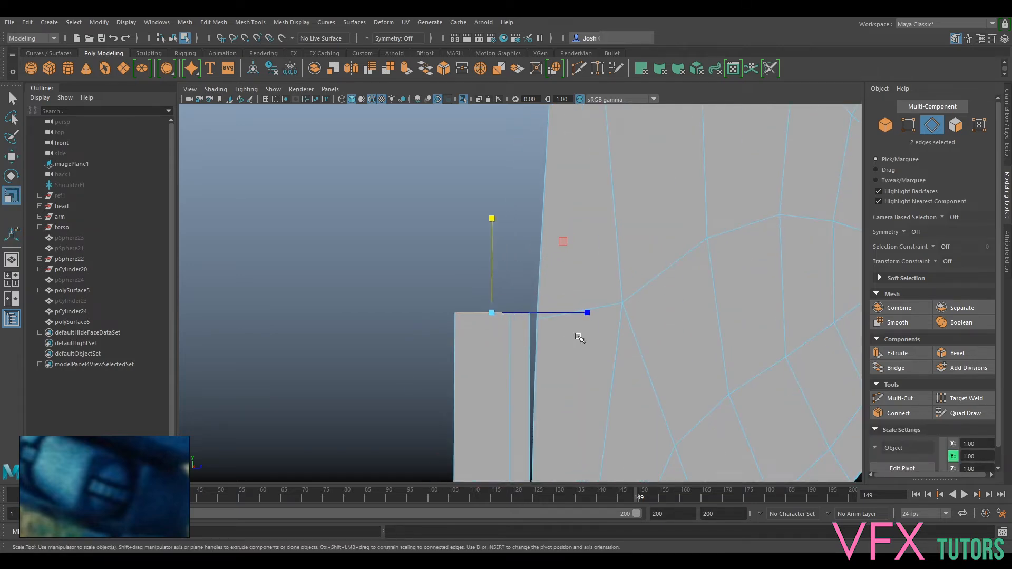
pyautogui.moveTo(494, 273); pyautogui.dragTo(494, 278)
pyautogui.hotkey('ctrl', 'z')
pyautogui.press('w')
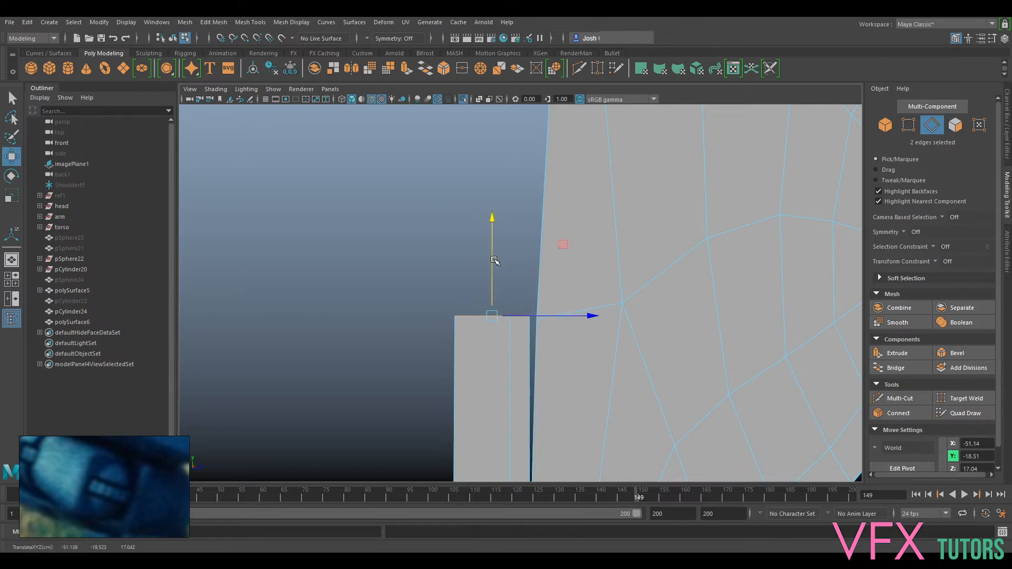
# - Extrude the wall's top edges upward in three more rows, spaced to follow the slot face's rows
pyautogui.scroll(-3, 532, 311)
pyautogui.moveTo(511, 308); pyautogui.dragTo(524, 173)
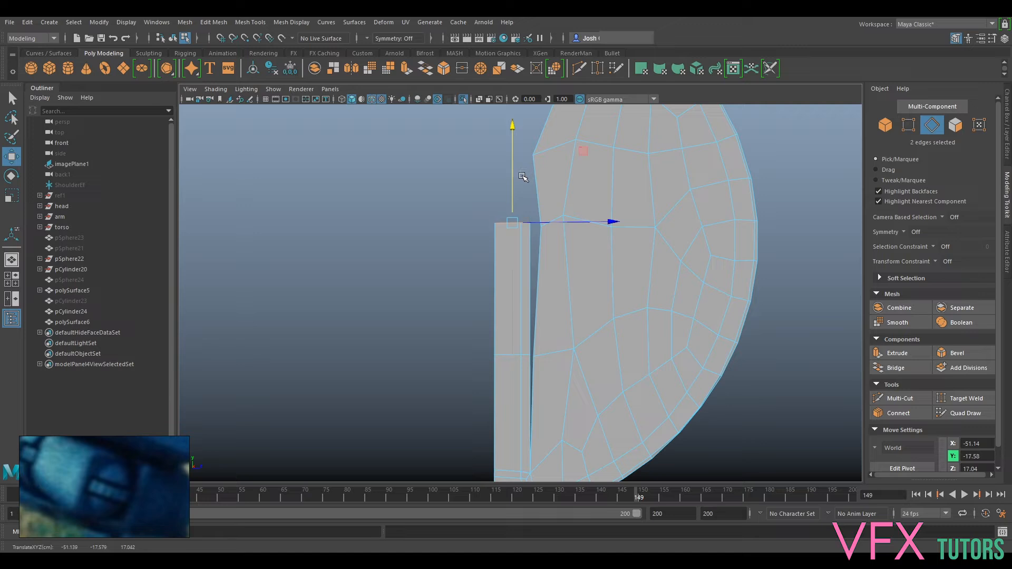
pyautogui.keyDown('alt'); pyautogui.moveTo(523, 177); pyautogui.dragTo(568, 316, button='middle'); pyautogui.keyUp('alt')
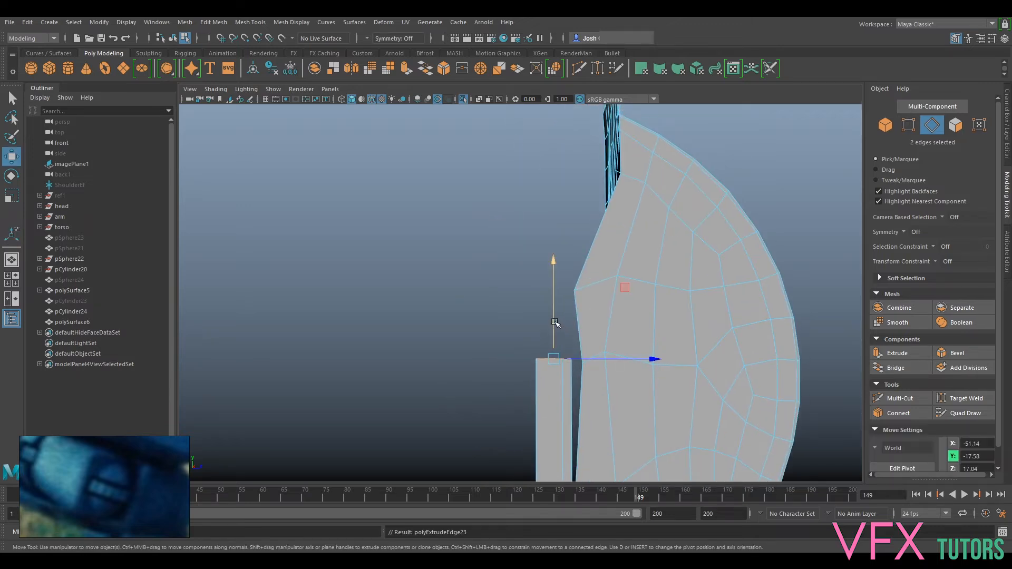
pyautogui.moveTo(554, 324); pyautogui.dragTo(563, 257)
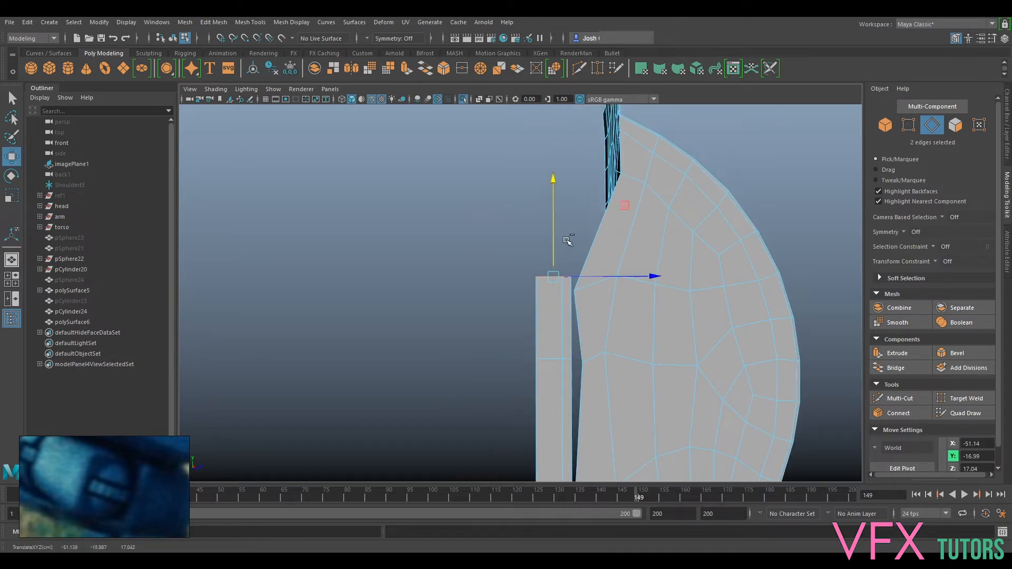
pyautogui.moveTo(568, 241)
pyautogui.mouseDown()
pyautogui.moveTo(577, 166)
pyautogui.moveTo(572, 255)
pyautogui.mouseUp()
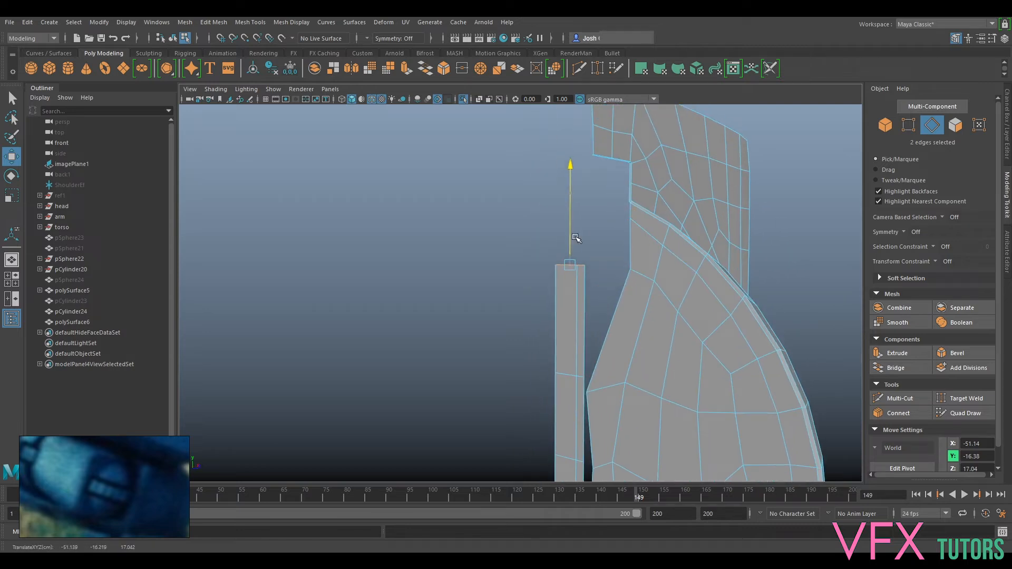
# - Examine the wall strip, the dome's slot face and the upper notch from several angles
pyautogui.keyDown('alt'); pyautogui.moveTo(614, 282); pyautogui.dragTo(655, 341); pyautogui.keyUp('alt')
pyautogui.scroll(-5, 654, 351)
pyautogui.keyDown('alt'); pyautogui.moveTo(651, 361); pyautogui.dragTo(644, 256, button='middle'); pyautogui.keyUp('alt')
pyautogui.keyDown('alt'); pyautogui.moveTo(644, 255); pyautogui.dragTo(640, 292); pyautogui.keyUp('alt')
pyautogui.keyDown('alt'); pyautogui.moveTo(640, 292); pyautogui.dragTo(620, 375, button='middle'); pyautogui.keyUp('alt')
pyautogui.scroll(3, 592, 363)
pyautogui.keyDown('alt'); pyautogui.moveTo(495, 370); pyautogui.dragTo(482, 368); pyautogui.keyUp('alt')
pyautogui.scroll(3, 548, 377)
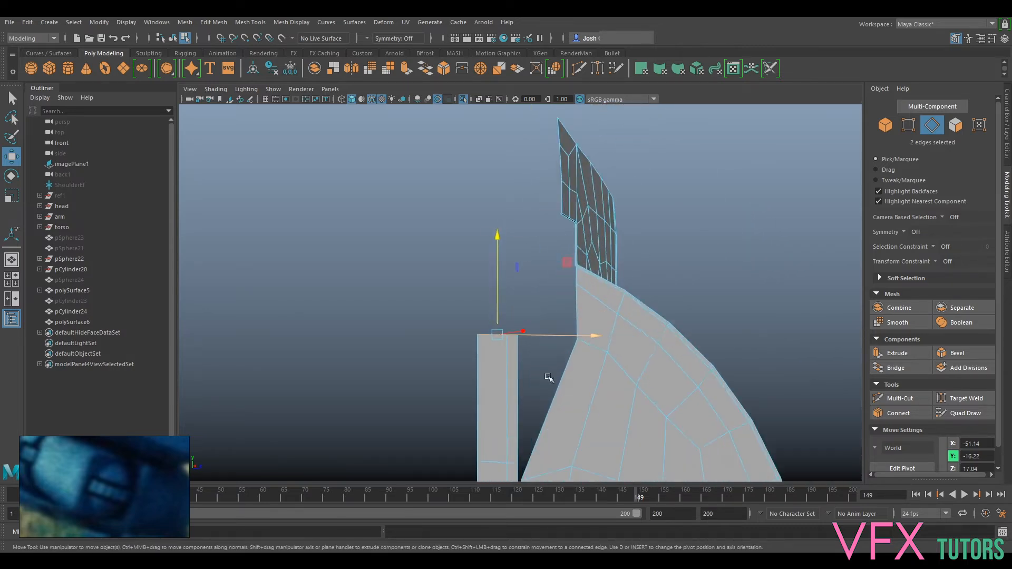
pyautogui.keyDown('alt'); pyautogui.moveTo(584, 400); pyautogui.dragTo(601, 284, button='middle'); pyautogui.keyUp('alt')
pyautogui.keyDown('alt'); pyautogui.moveTo(601, 285); pyautogui.dragTo(644, 410); pyautogui.keyUp('alt')
pyautogui.keyDown('alt'); pyautogui.moveTo(580, 341); pyautogui.dragTo(627, 369); pyautogui.keyUp('alt')
pyautogui.scroll(-4, 627, 371)
pyautogui.keyDown('alt'); pyautogui.moveTo(627, 375); pyautogui.dragTo(617, 223, button='middle'); pyautogui.keyUp('alt')
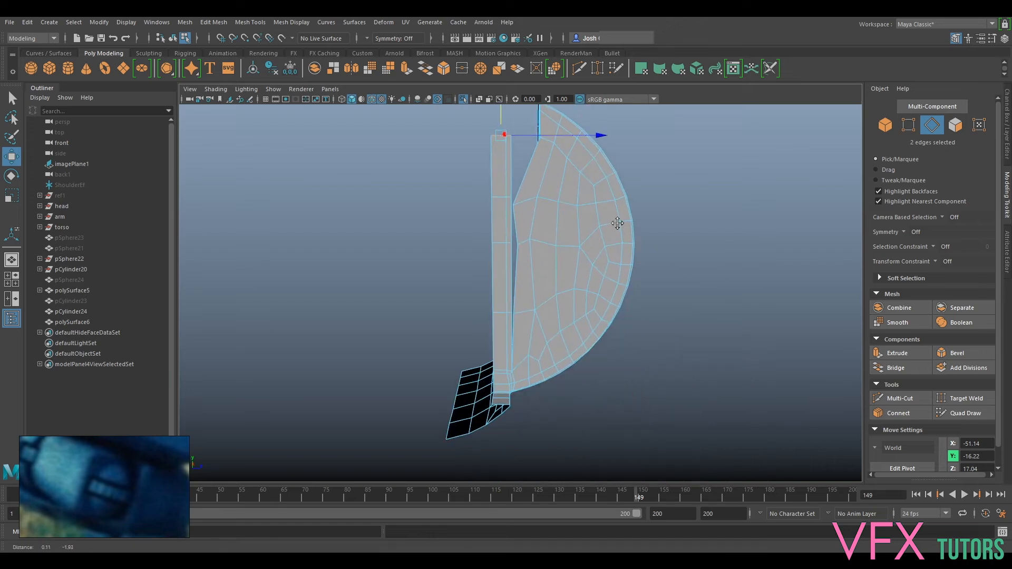
pyautogui.keyDown('alt'); pyautogui.moveTo(617, 223); pyautogui.dragTo(489, 300); pyautogui.keyUp('alt')
pyautogui.keyDown('alt'); pyautogui.moveTo(493, 235); pyautogui.dragTo(497, 268); pyautogui.keyUp('alt')
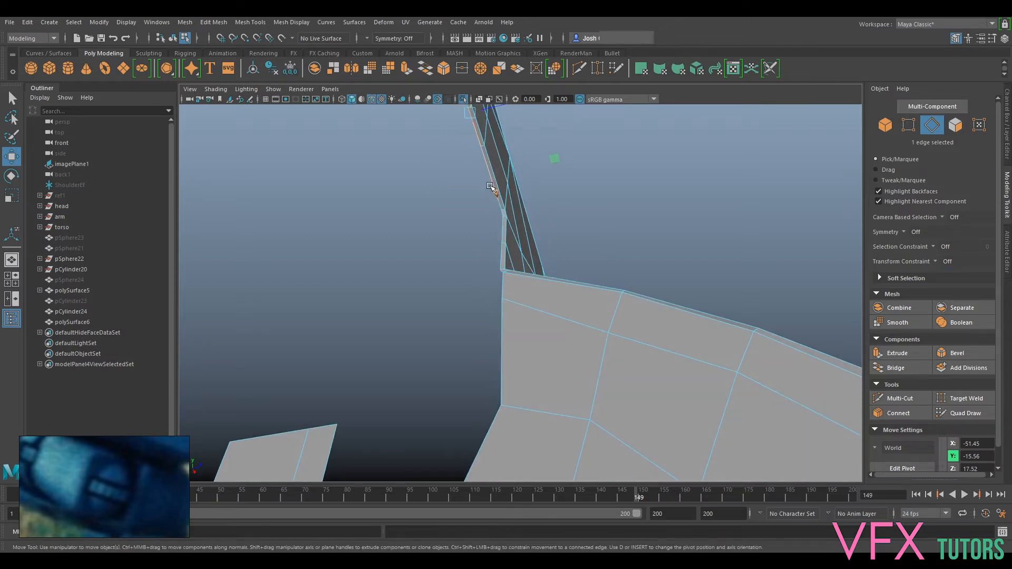
# - Extrude the six edges around the upper notch's underside and side sideways to form its inner wall
pyautogui.press('q')
pyautogui.keyDown('alt'); pyautogui.moveTo(568, 257); pyautogui.dragTo(621, 349); pyautogui.keyUp('alt')
pyautogui.keyDown('shift'); pyautogui.click(555, 283); pyautogui.keyUp('shift')
pyautogui.keyDown('alt'); pyautogui.moveTo(551, 280); pyautogui.dragTo(580, 320); pyautogui.keyUp('alt')
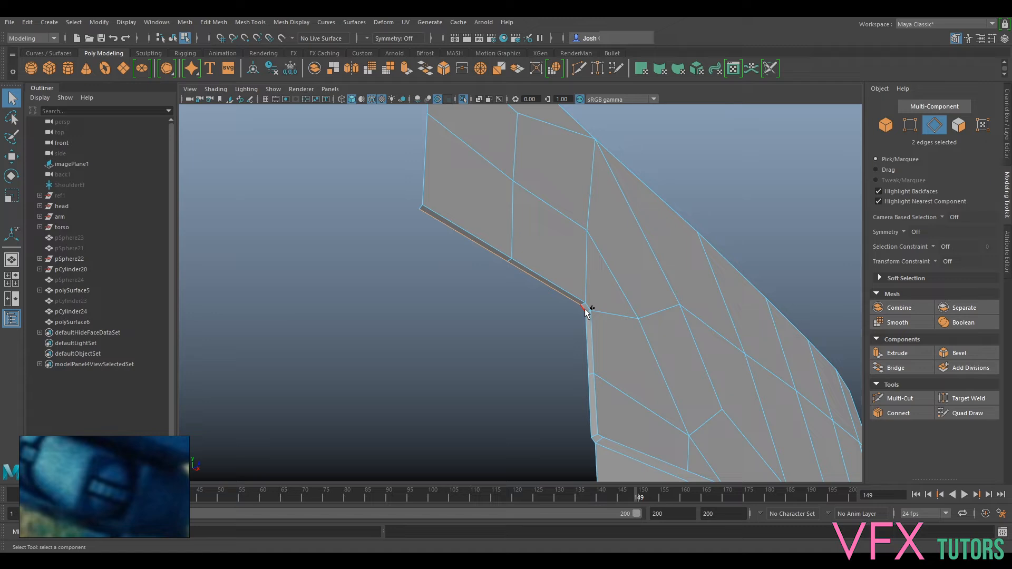
pyautogui.keyDown('shift'); pyautogui.click(580, 349); pyautogui.keyUp('shift')
pyautogui.keyDown('shift'); pyautogui.click(593, 441); pyautogui.keyUp('shift')
pyautogui.keyDown('alt'); pyautogui.moveTo(592, 440); pyautogui.dragTo(651, 383); pyautogui.keyUp('alt')
pyautogui.hotkey('ctrl', 'e')
pyautogui.press('w')
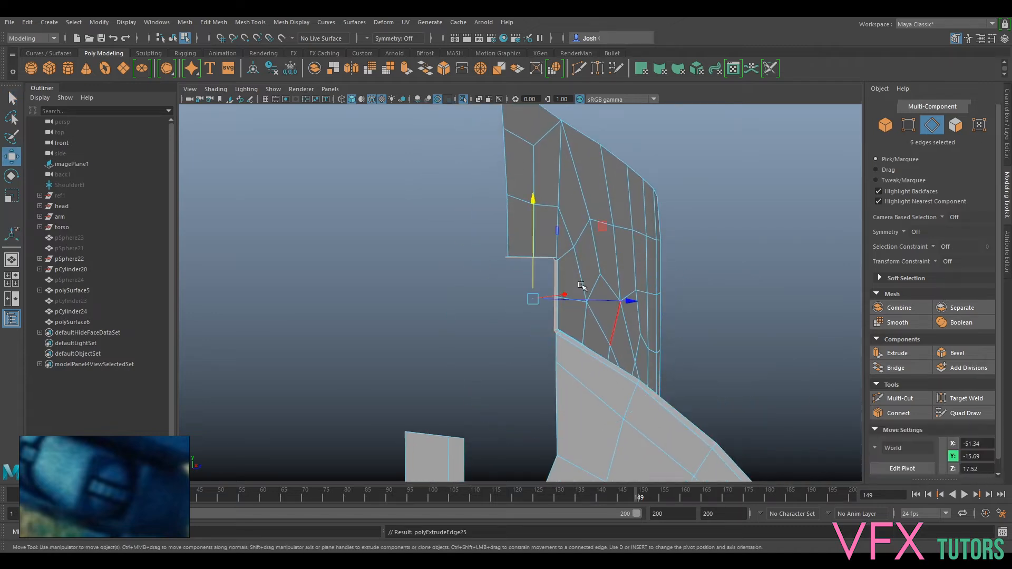
pyautogui.moveTo(594, 300); pyautogui.dragTo(570, 305)
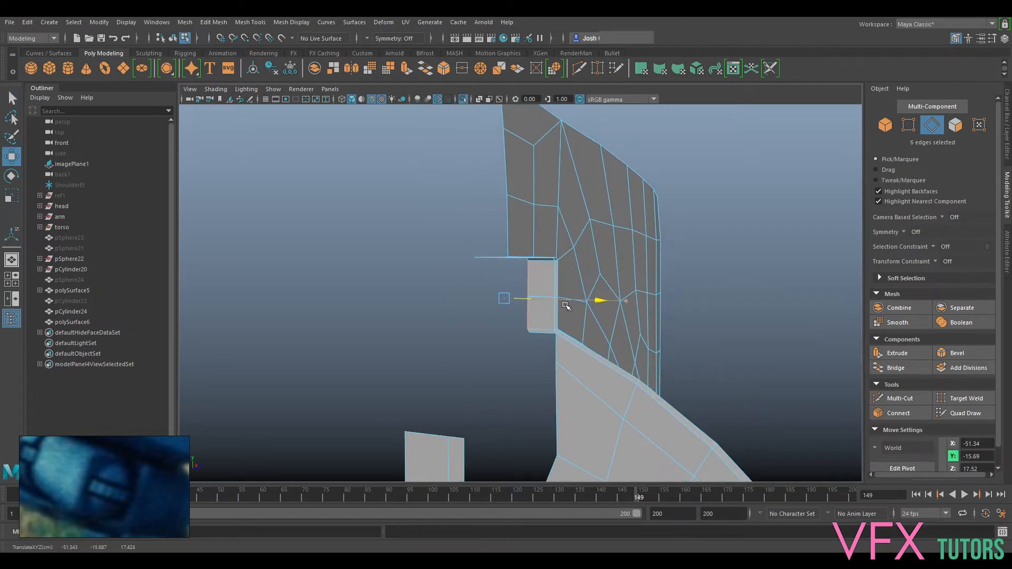
# - Extrude the slot face's two vertical border edges just below the notch sideways, in line with the notch's new strip
pyautogui.keyDown('alt'); pyautogui.moveTo(562, 378); pyautogui.dragTo(583, 395); pyautogui.keyUp('alt')
pyautogui.keyDown('alt'); pyautogui.moveTo(583, 397); pyautogui.dragTo(614, 347, button='middle'); pyautogui.keyUp('alt')
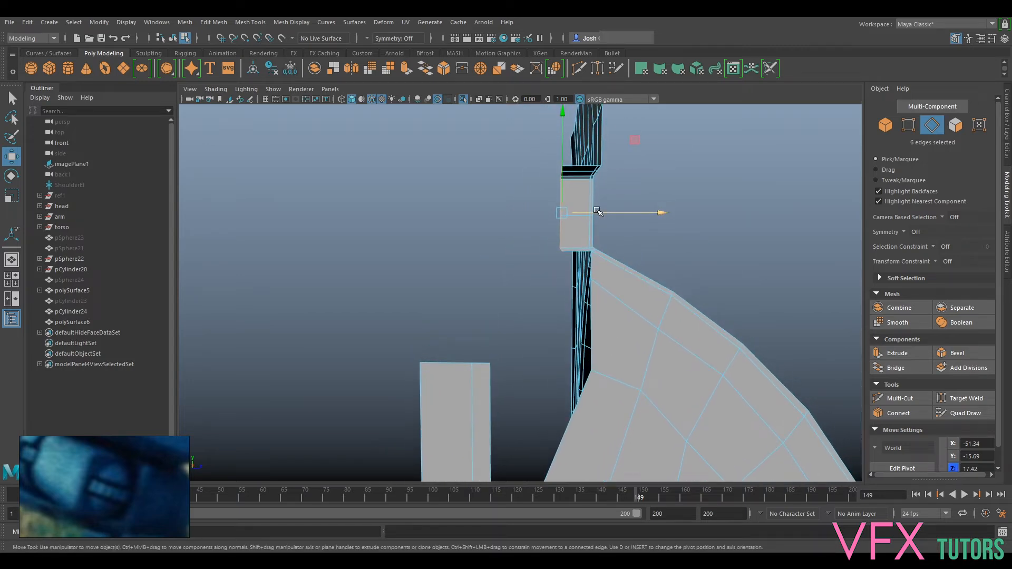
pyautogui.click(598, 323)
pyautogui.hotkey('ctrl', 'e')
pyautogui.moveTo(628, 312); pyautogui.dragTo(598, 313)
pyautogui.keyDown('alt'); pyautogui.moveTo(581, 275); pyautogui.dragTo(581, 312, button='middle'); pyautogui.keyUp('alt')
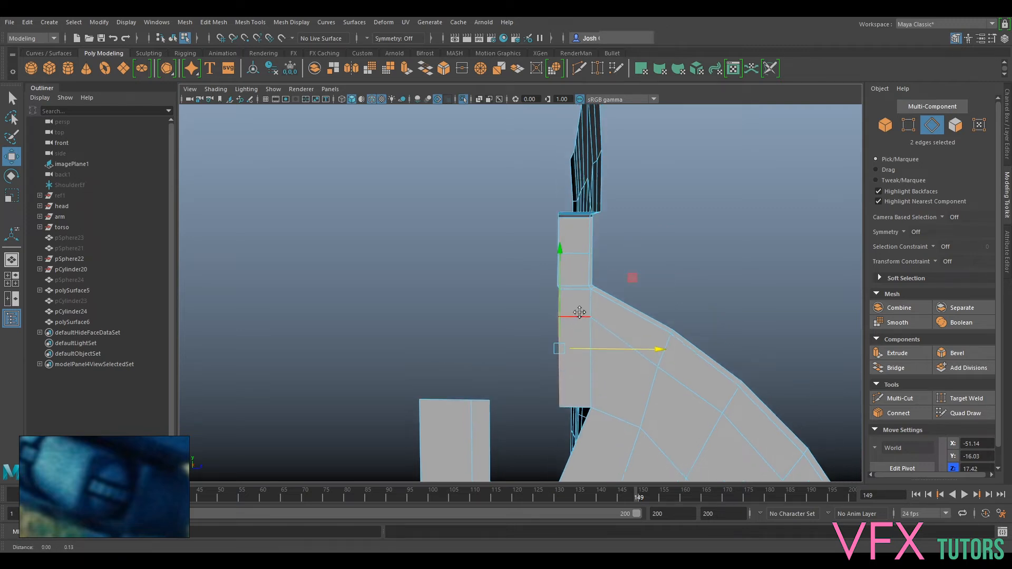
# - Merge the two adjacent outer corner vertices where the notch's strip meets the strip below it
pyautogui.scroll(2, 586, 308)
pyautogui.moveTo(597, 296); pyautogui.dragTo(549, 261, button='right')
pyautogui.scroll(8, 580, 319)
pyautogui.scroll(-6, 632, 301)
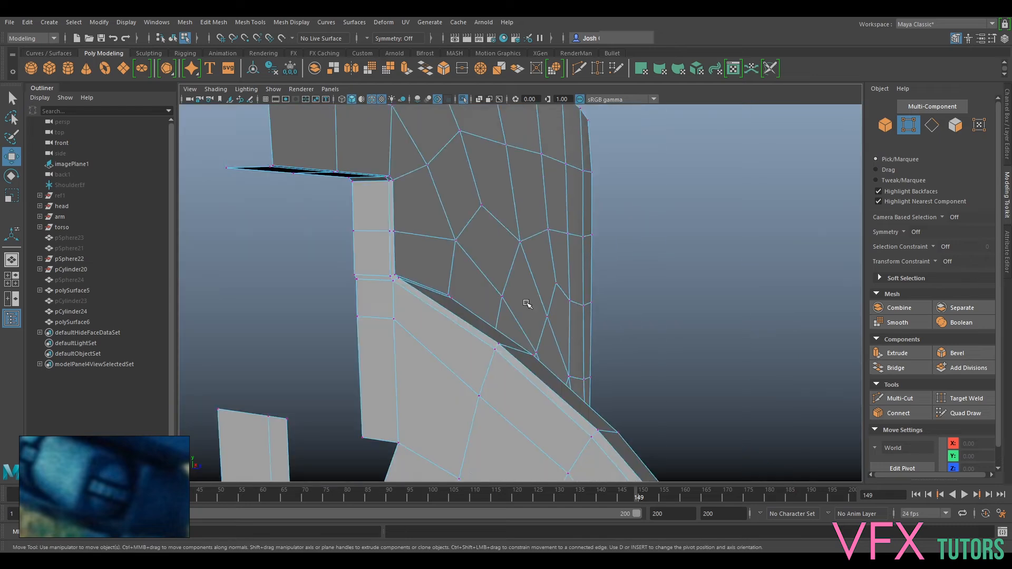
pyautogui.keyDown('alt'); pyautogui.moveTo(526, 304); pyautogui.dragTo(461, 328); pyautogui.keyUp('alt')
pyautogui.moveTo(402, 311); pyautogui.dragTo(437, 292)
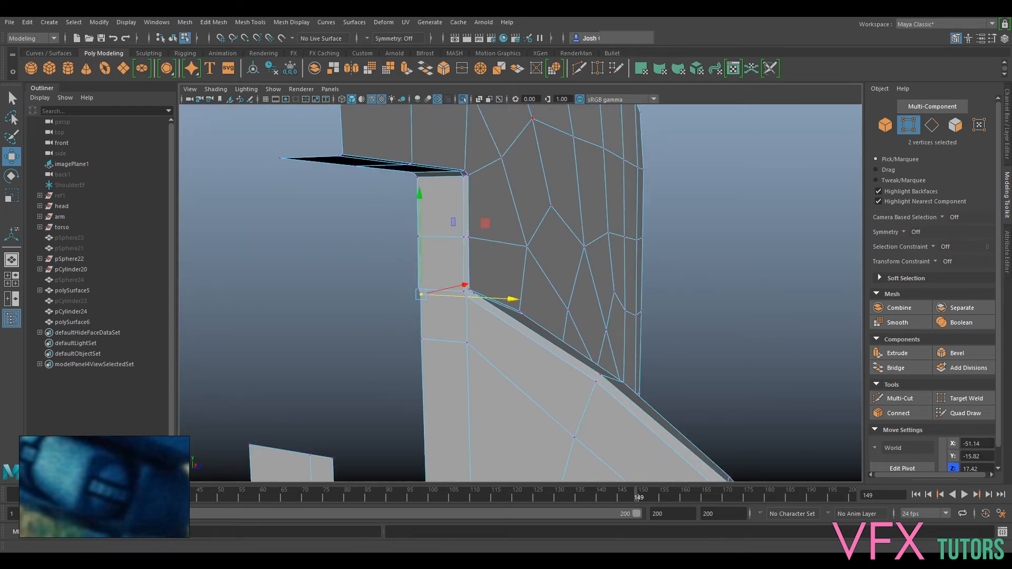
pyautogui.click(242, 23)
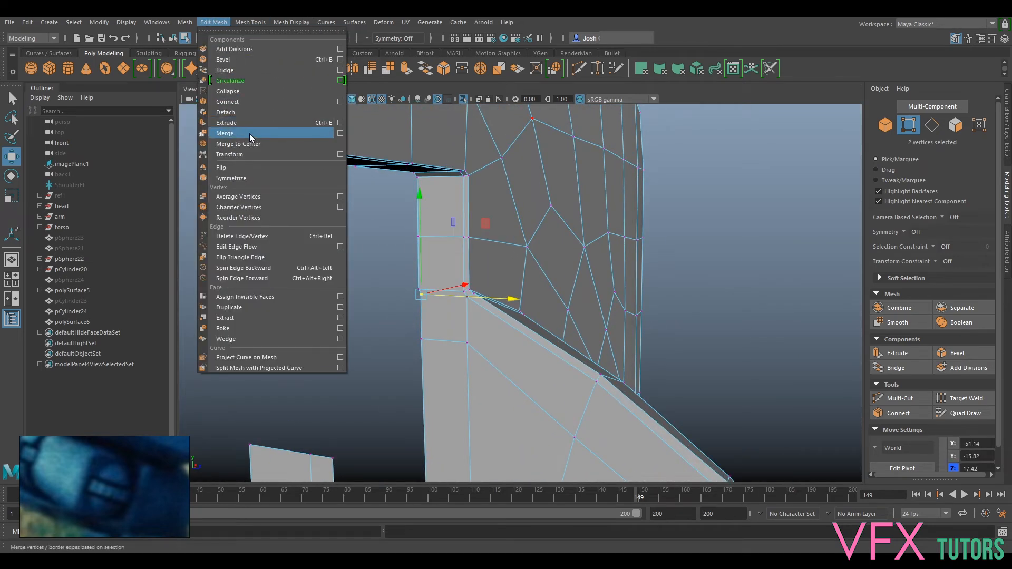
pyautogui.click(249, 134)
# - Flatten the nine outer border vertices of the notch's strips into one straight line by scaling them sideways
pyautogui.keyDown('alt'); pyautogui.moveTo(428, 288); pyautogui.dragTo(481, 279); pyautogui.keyUp('alt')
pyautogui.click(484, 187)
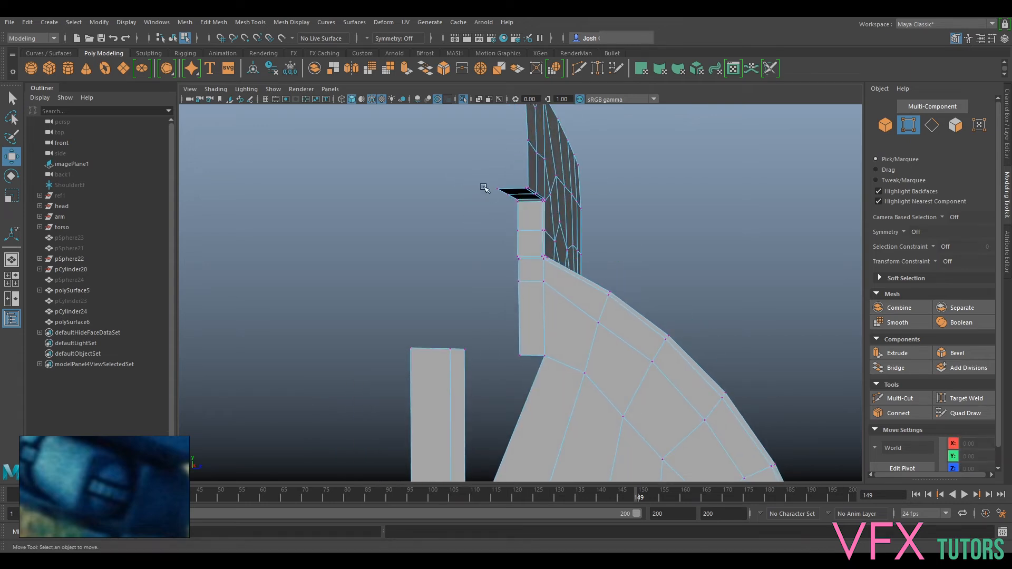
pyautogui.moveTo(525, 352); pyautogui.dragTo(524, 368)
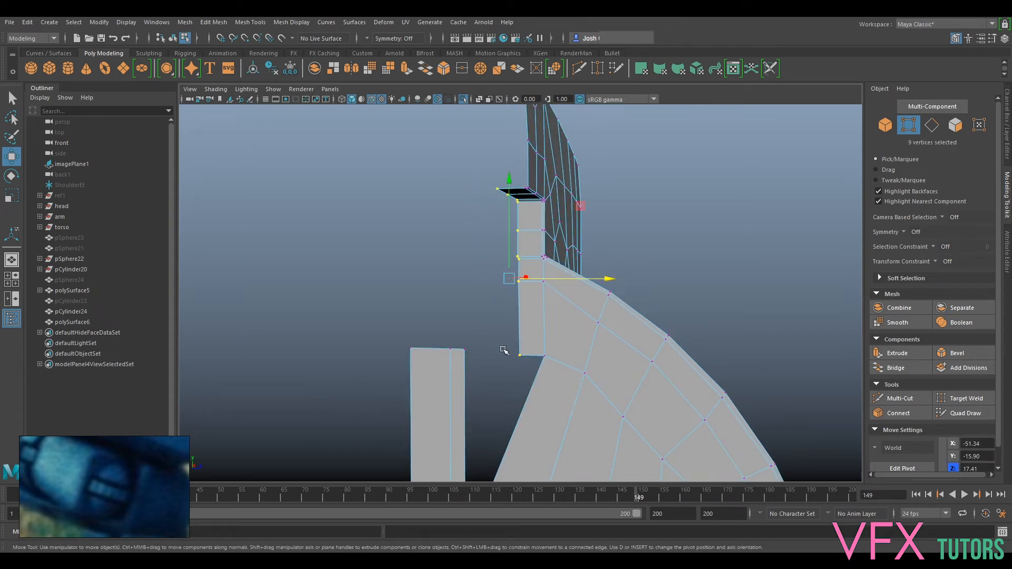
pyautogui.press('r')
pyautogui.moveTo(610, 279); pyautogui.dragTo(296, 353)
# - Shift the upper and middle vertices of the slot face's inner columns sideways to even out their spacing
pyautogui.keyDown('alt'); pyautogui.moveTo(517, 366); pyautogui.dragTo(551, 355); pyautogui.keyUp('alt')
pyautogui.keyDown('alt'); pyautogui.moveTo(551, 354); pyautogui.dragTo(547, 172, button='middle'); pyautogui.keyUp('alt')
pyautogui.click(471, 357)
pyautogui.press('w')
pyautogui.moveTo(485, 359); pyautogui.dragTo(526, 336)
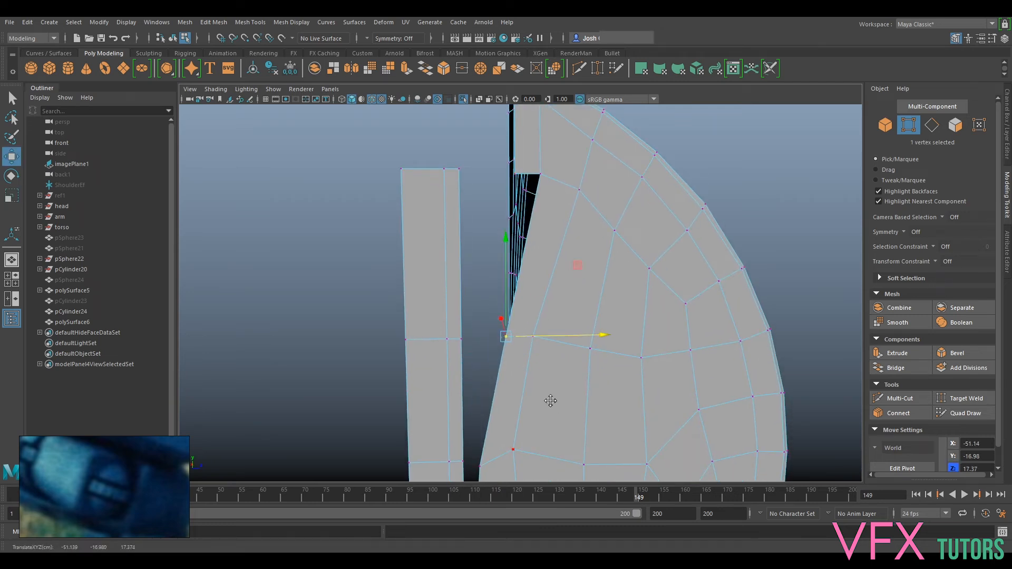
pyautogui.keyDown('alt'); pyautogui.moveTo(552, 402); pyautogui.dragTo(546, 295, button='middle'); pyautogui.keyUp('alt')
pyautogui.moveTo(598, 367); pyautogui.dragTo(636, 367)
pyautogui.click(514, 344)
pyautogui.moveTo(541, 345); pyautogui.dragTo(588, 353)
pyautogui.click(529, 231)
pyautogui.moveTo(580, 231); pyautogui.dragTo(596, 238)
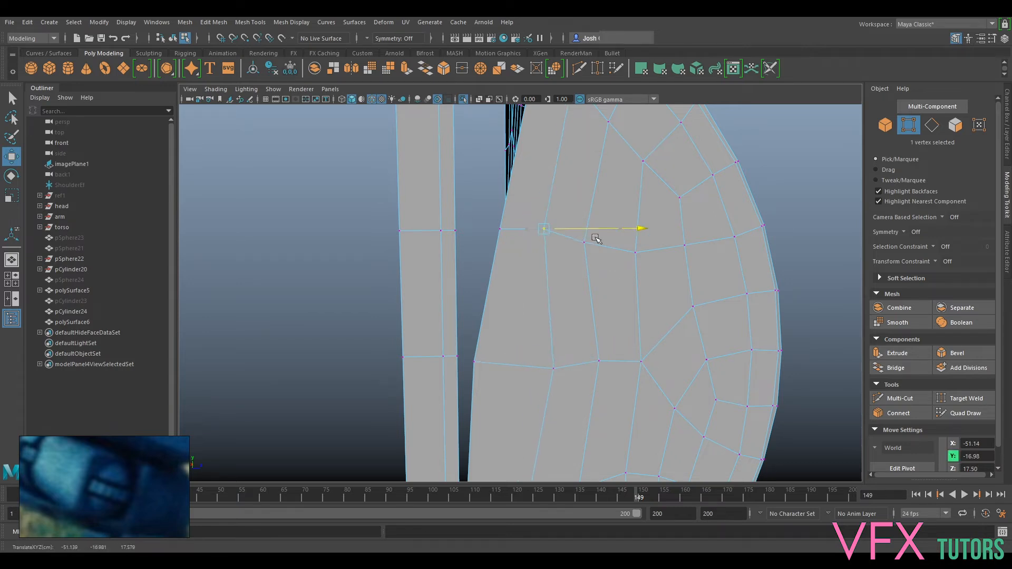
# - Reposition the slot face's lower inner vertices to smooth the edge flow toward its bottom corner
pyautogui.keyDown('alt'); pyautogui.moveTo(600, 372); pyautogui.dragTo(589, 208, button='middle'); pyautogui.keyUp('alt')
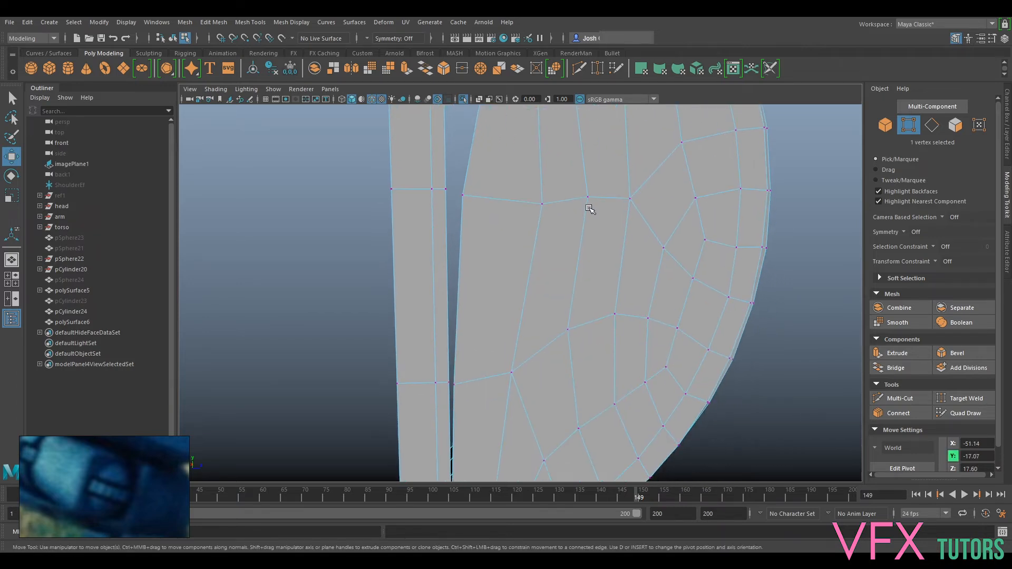
pyautogui.moveTo(538, 372); pyautogui.dragTo(549, 377)
pyautogui.keyDown('alt'); pyautogui.moveTo(548, 377); pyautogui.dragTo(575, 237, button='middle'); pyautogui.keyUp('alt')
pyautogui.click(514, 360)
pyautogui.moveTo(517, 358); pyautogui.dragTo(516, 323)
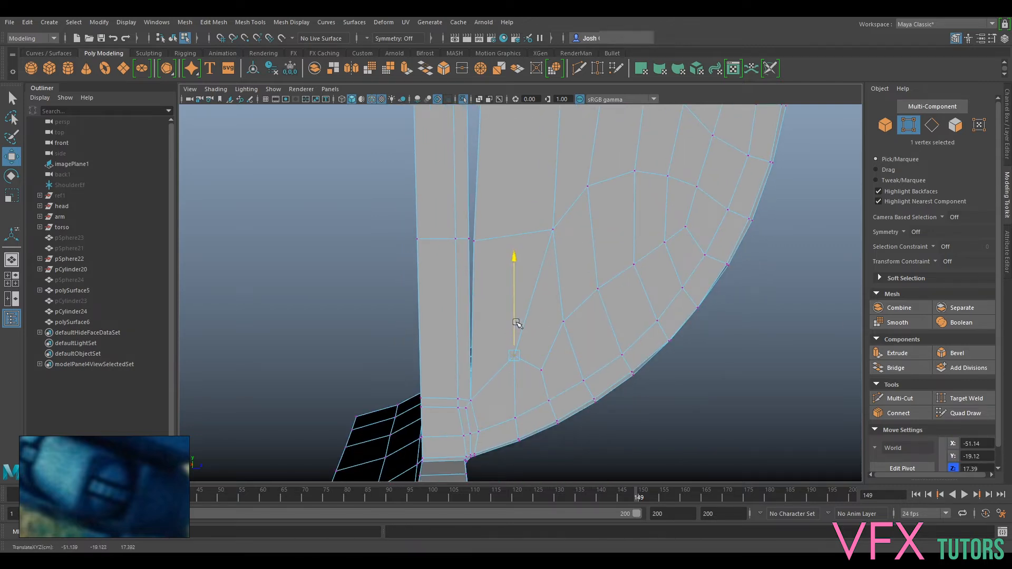
pyautogui.keyDown('alt'); pyautogui.moveTo(529, 288); pyautogui.dragTo(508, 404, button='middle'); pyautogui.keyUp('alt')
pyautogui.keyDown('alt'); pyautogui.moveTo(508, 404); pyautogui.dragTo(540, 291, button='right'); pyautogui.keyUp('alt')
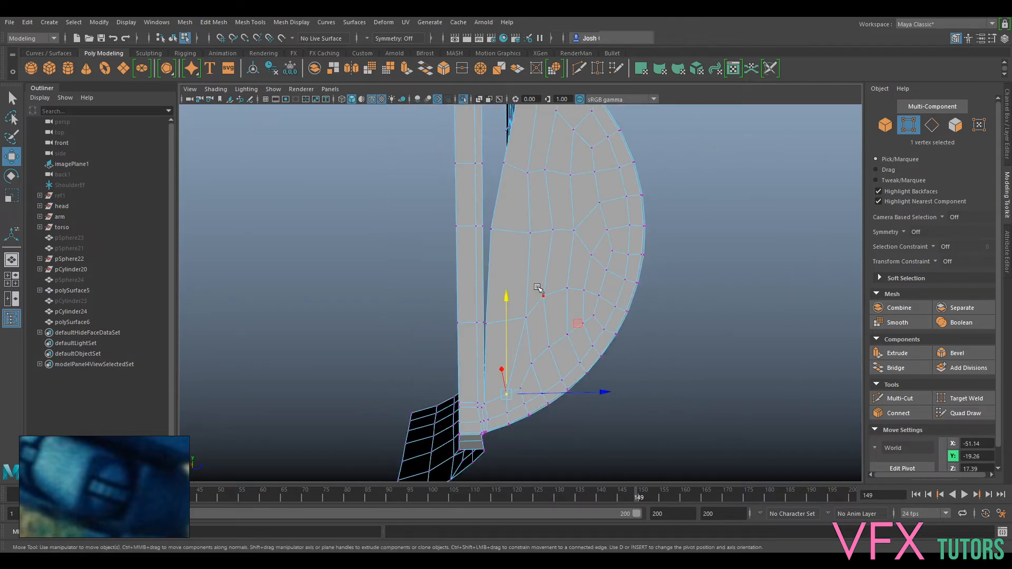
# - Delete the five faces of the slot face's innermost column beside the raised wall
pyautogui.keyDown('alt'); pyautogui.moveTo(540, 291); pyautogui.dragTo(538, 395, button='middle'); pyautogui.keyUp('alt')
pyautogui.moveTo(520, 251); pyautogui.dragTo(558, 260, button='right')
pyautogui.click(520, 255)
pyautogui.press('Delete')
pyautogui.click(509, 302)
pyautogui.press('Delete')
pyautogui.click(515, 376)
pyautogui.press('Delete')
pyautogui.click(506, 427)
pyautogui.press('Delete')
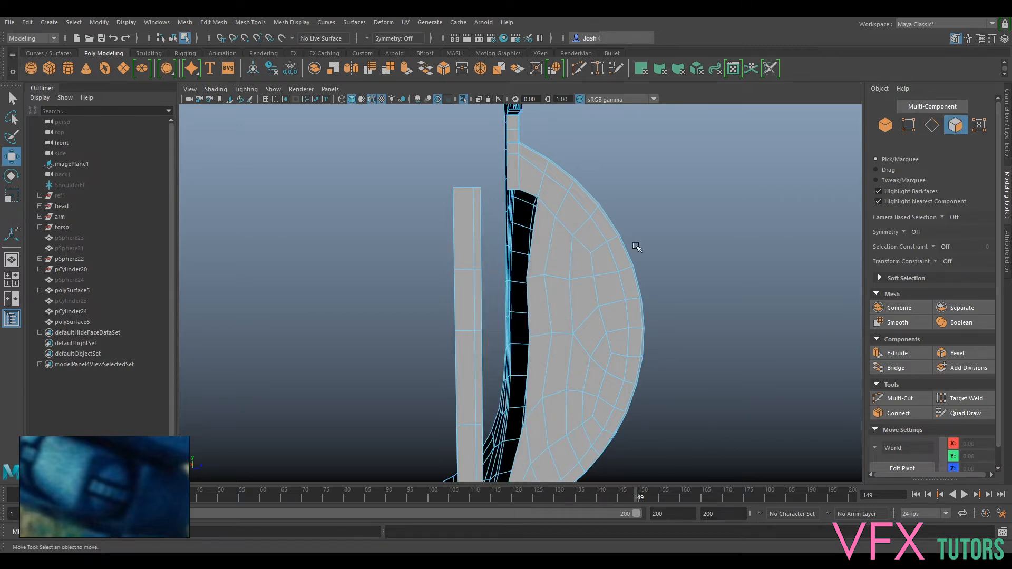
pyautogui.keyDown('alt'); pyautogui.moveTo(723, 353); pyautogui.dragTo(745, 216, button='middle'); pyautogui.keyUp('alt')
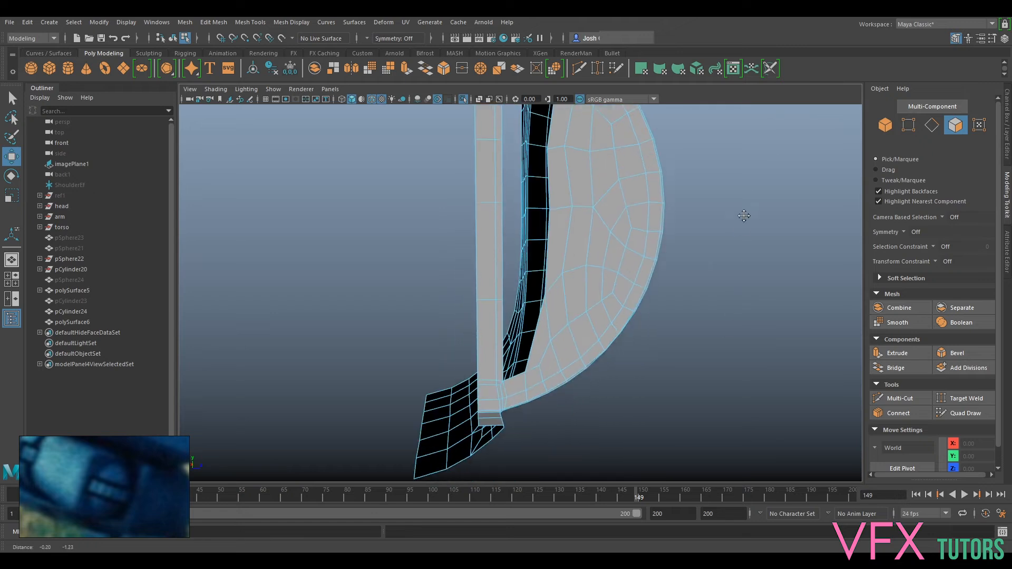
pyautogui.scroll(3, 543, 324)
pyautogui.click(552, 344)
pyautogui.press('Delete')
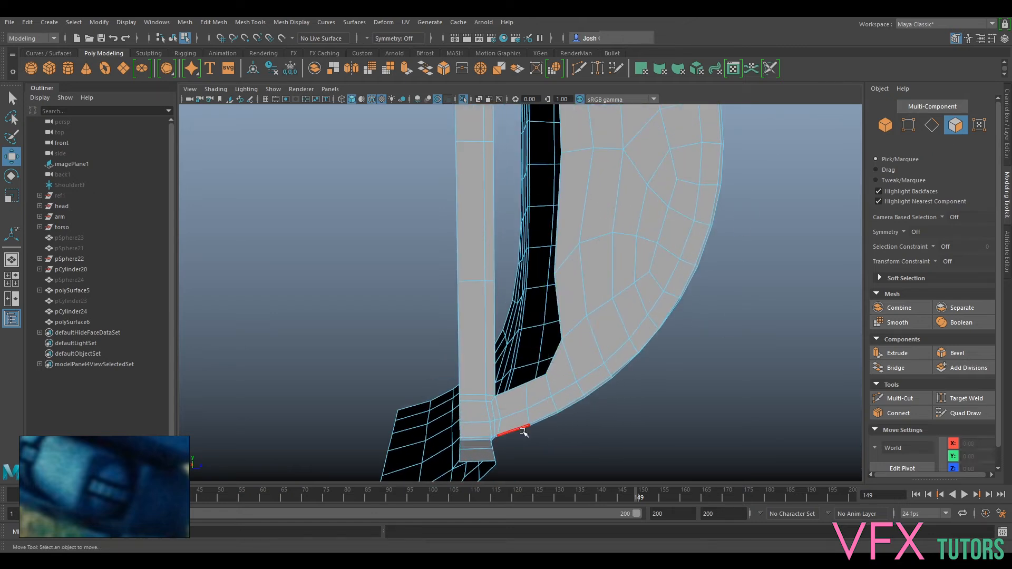
# - Extrude the slot face's five newly exposed border edges sideways toward the raised wall
pyautogui.keyDown('alt'); pyautogui.moveTo(580, 257); pyautogui.dragTo(565, 451, button='middle'); pyautogui.keyUp('alt')
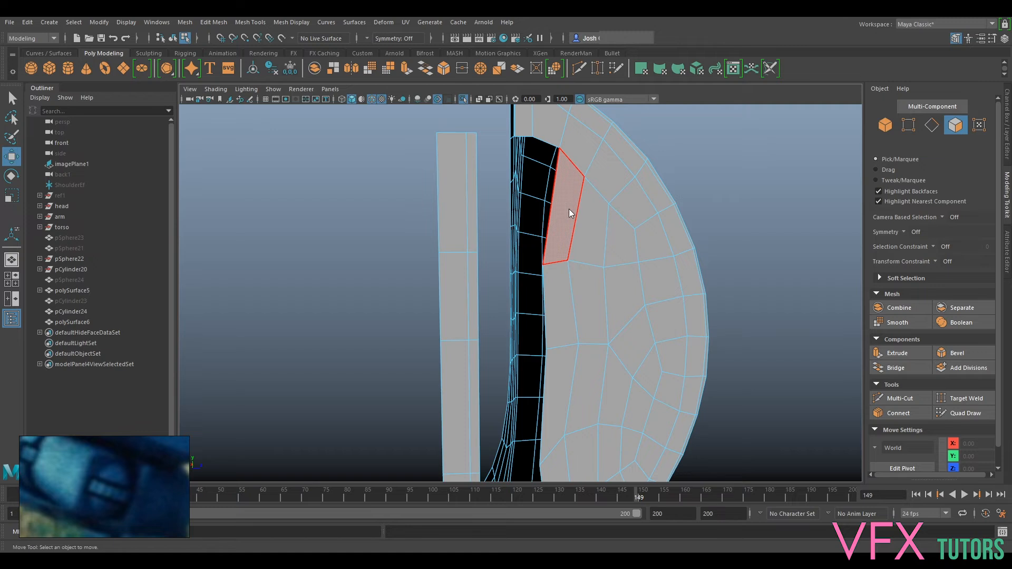
pyautogui.press('F10')
pyautogui.click(552, 203)
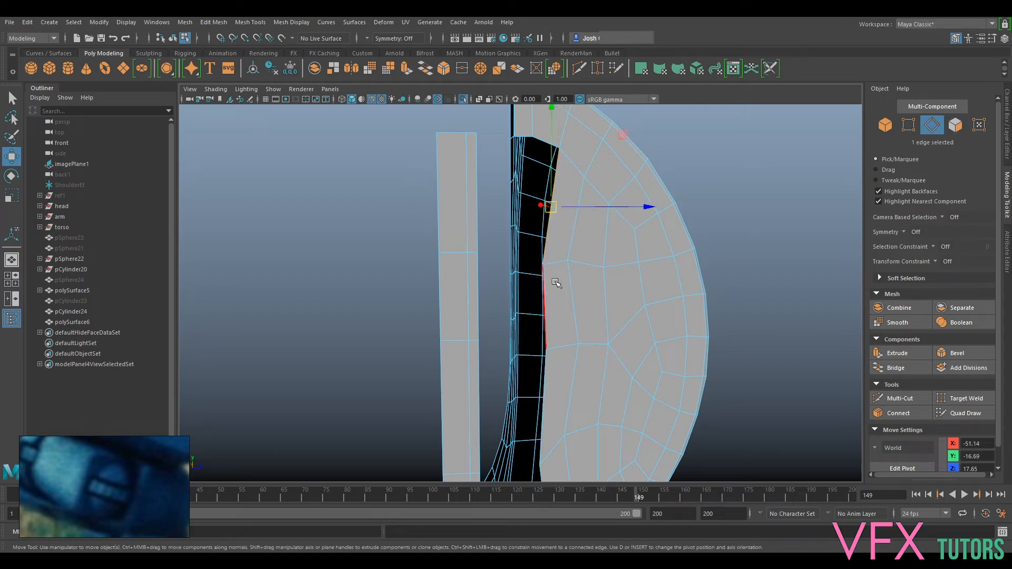
pyautogui.keyDown('ctrl'); pyautogui.keyDown('shift'); pyautogui.click(549, 357); pyautogui.keyUp('shift'); pyautogui.keyUp('ctrl')
pyautogui.keyDown('ctrl'); pyautogui.keyDown('shift'); pyautogui.click(548, 378); pyautogui.keyUp('shift'); pyautogui.keyUp('ctrl')
pyautogui.keyDown('alt'); pyautogui.moveTo(571, 368); pyautogui.dragTo(593, 219, button='middle'); pyautogui.keyUp('alt')
pyautogui.keyDown('ctrl'); pyautogui.keyDown('shift'); pyautogui.click(571, 344); pyautogui.keyUp('shift'); pyautogui.keyUp('ctrl')
pyautogui.keyDown('ctrl'); pyautogui.keyDown('shift'); pyautogui.click(563, 405); pyautogui.keyUp('shift'); pyautogui.keyUp('ctrl')
pyautogui.keyDown('alt'); pyautogui.moveTo(627, 241); pyautogui.dragTo(671, 208); pyautogui.keyUp('alt')
pyautogui.hotkey('ctrl', 'e')
pyautogui.press('w')
pyautogui.moveTo(613, 261); pyautogui.dragTo(585, 263)
# - Move the five extruded border edges slightly closer to the raised wall
pyautogui.keyDown('alt'); pyautogui.moveTo(605, 235); pyautogui.dragTo(612, 300, button='middle'); pyautogui.keyUp('alt')
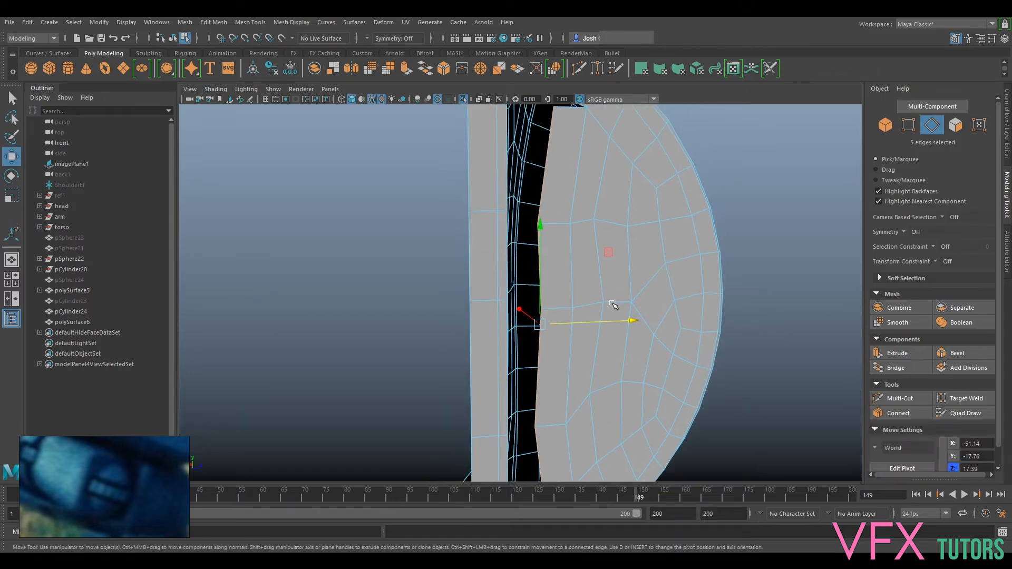
pyautogui.keyDown('alt'); pyautogui.moveTo(613, 303); pyautogui.dragTo(600, 315); pyautogui.keyUp('alt')
pyautogui.keyDown('alt'); pyautogui.moveTo(648, 197); pyautogui.dragTo(637, 265, button='middle'); pyautogui.keyUp('alt')
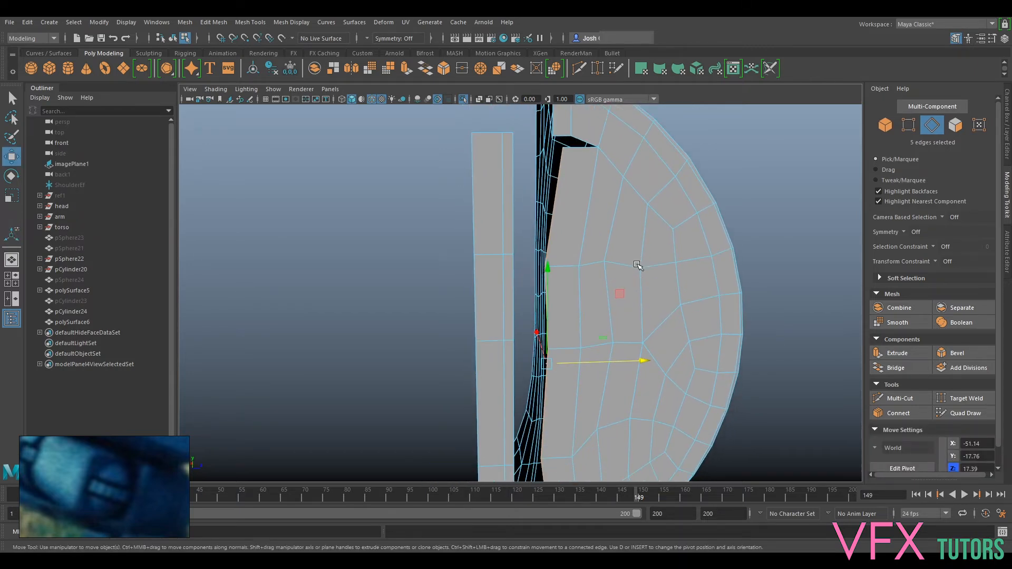
pyautogui.moveTo(582, 360); pyautogui.dragTo(562, 367)
# - Merge the two open vertex pairs between the top of the slot face's extruded column and the narrow strip above
pyautogui.keyDown('alt'); pyautogui.moveTo(654, 228); pyautogui.dragTo(643, 317, button='middle'); pyautogui.keyUp('alt')
pyautogui.scroll(3, 598, 253)
pyautogui.moveTo(580, 234); pyautogui.dragTo(513, 233, button='right')
pyautogui.keyDown('alt'); pyautogui.moveTo(563, 232); pyautogui.dragTo(522, 220); pyautogui.keyUp('alt')
pyautogui.moveTo(574, 184); pyautogui.dragTo(550, 225)
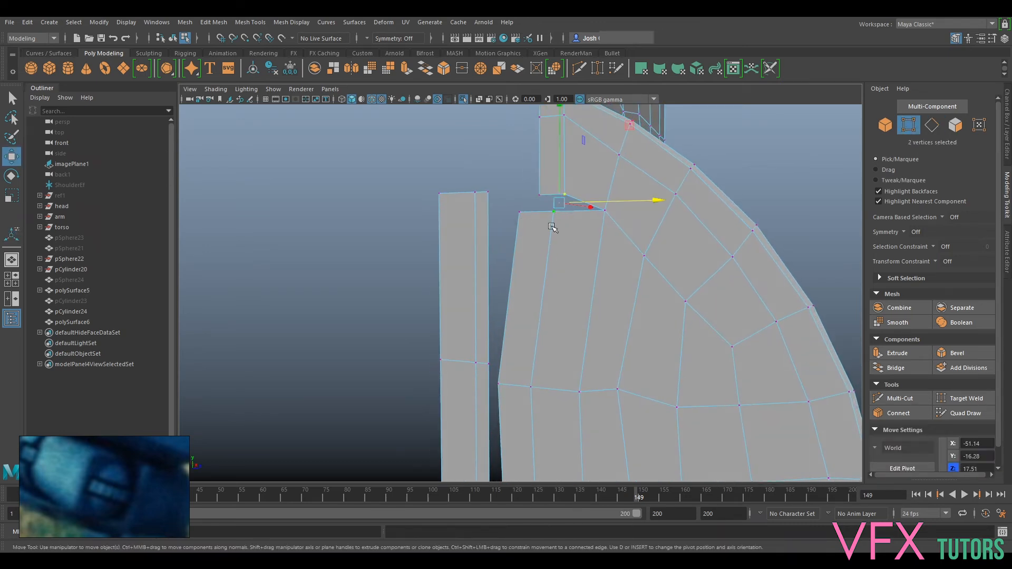
pyautogui.click(214, 23)
pyautogui.click(243, 142)
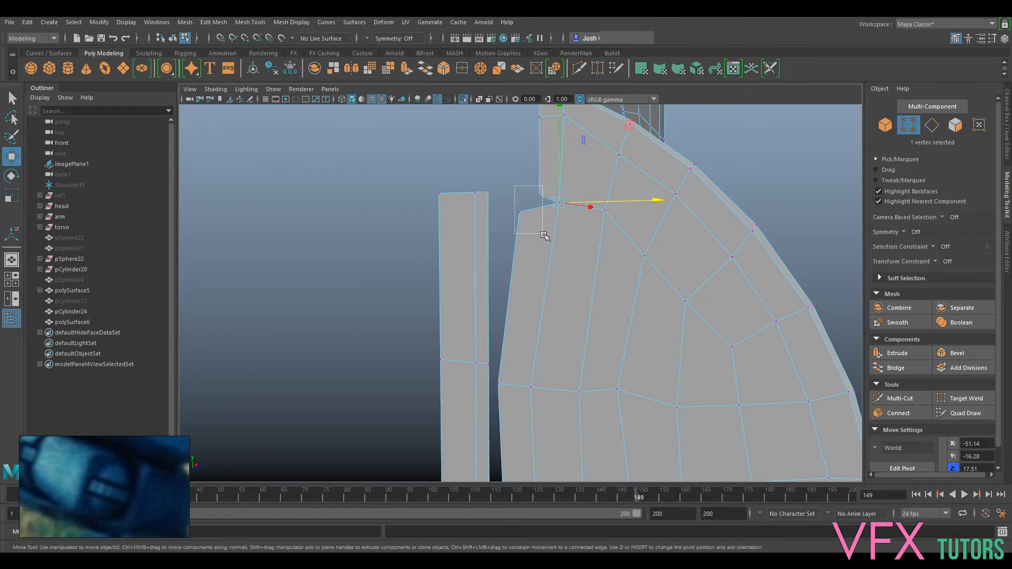
pyautogui.press('g')
# - Close the gap at the slot face's bottom corner by merging one vertex pair and target-welding the outer vertex to the strip below
pyautogui.scroll(-5, 549, 240)
pyautogui.keyDown('alt'); pyautogui.moveTo(601, 411); pyautogui.dragTo(622, 271, button='middle'); pyautogui.keyUp('alt')
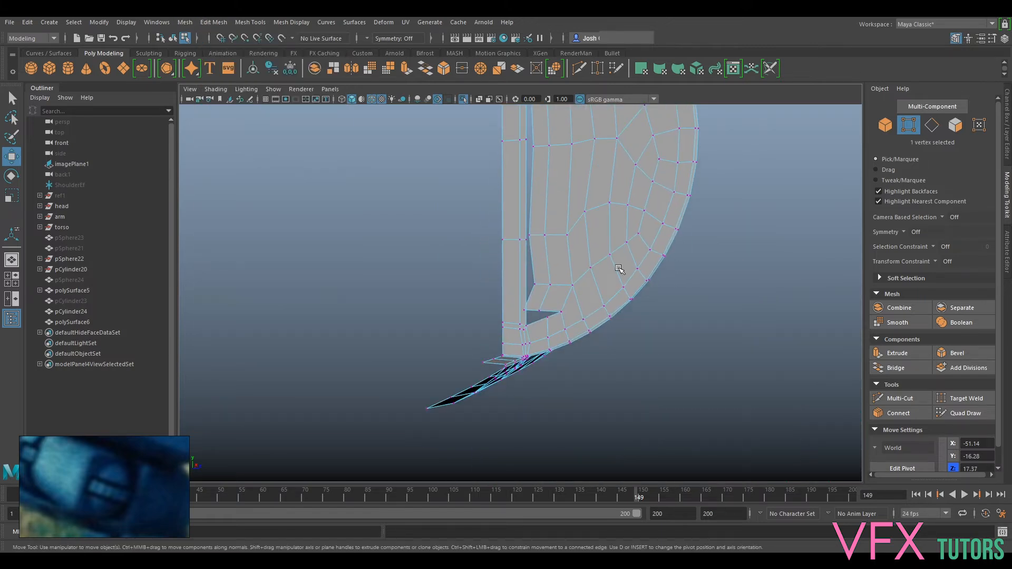
pyautogui.scroll(5, 606, 311)
pyautogui.keyDown('shift'); pyautogui.moveTo(571, 343); pyautogui.dragTo(563, 358); pyautogui.keyUp('shift')
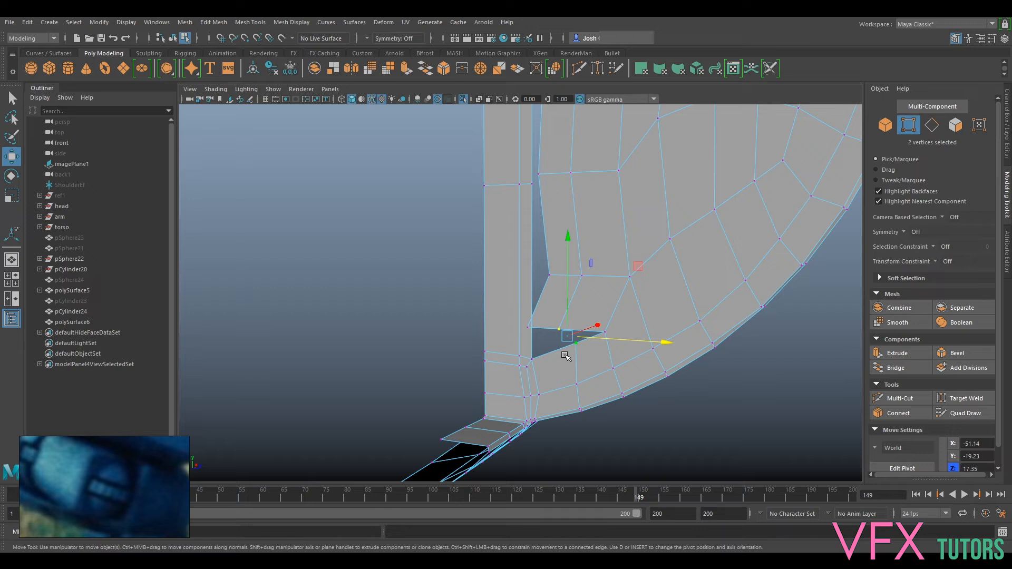
pyautogui.press('g')
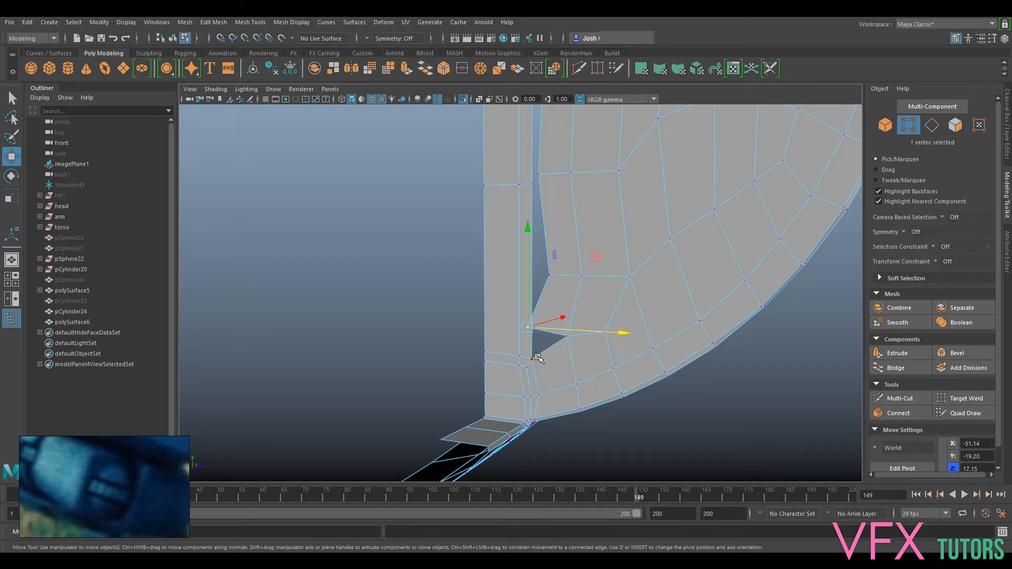
pyautogui.click(960, 399)
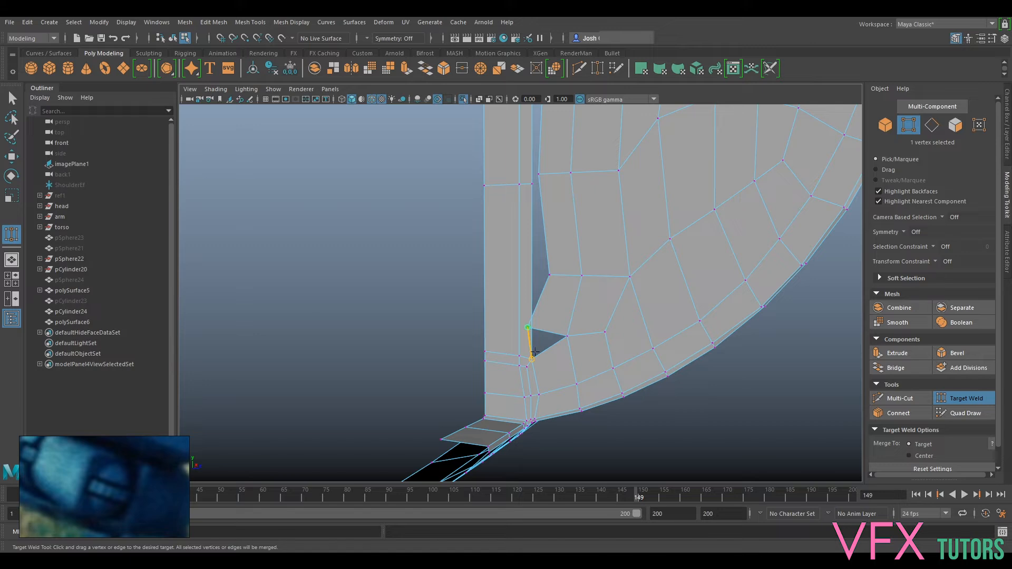
pyautogui.moveTo(535, 353); pyautogui.dragTo(533, 358)
pyautogui.keyDown('alt'); pyautogui.moveTo(587, 278); pyautogui.dragTo(587, 349); pyautogui.keyUp('alt')
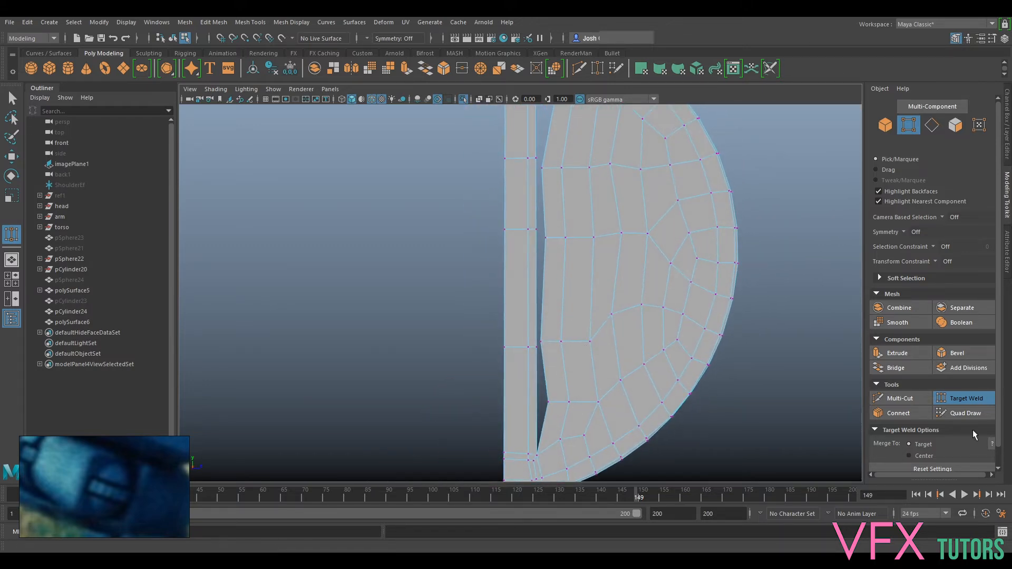
pyautogui.click(895, 398)
pyautogui.keyDown('alt'); pyautogui.moveTo(531, 361); pyautogui.dragTo(607, 171, button='middle'); pyautogui.keyUp('alt')
pyautogui.moveTo(628, 288); pyautogui.dragTo(602, 263, button='right')
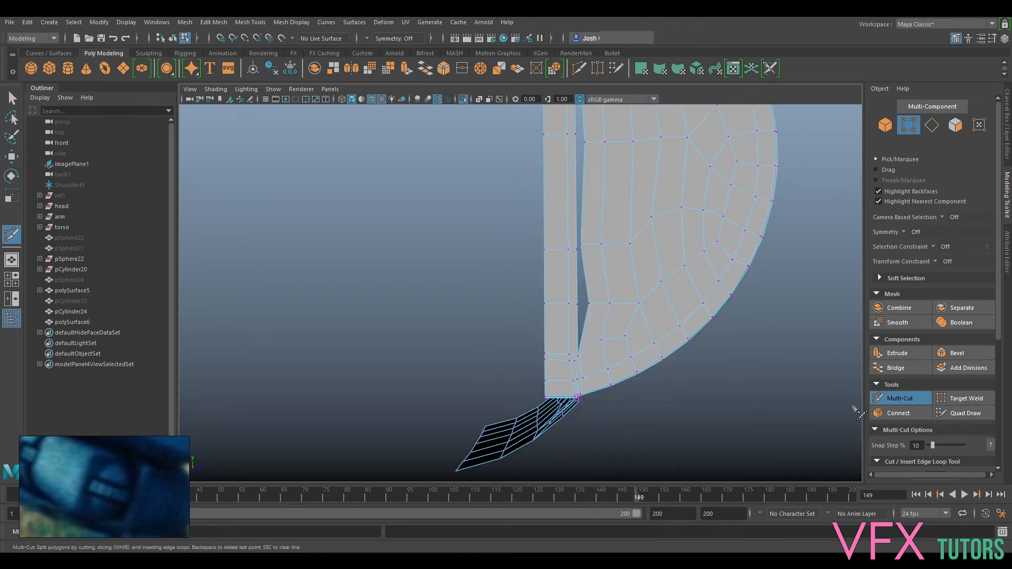
pyautogui.click(884, 399)
# - Merge the slot face's two lowest open border vertices with the matching vertices on the raised wall's edge
pyautogui.scroll(2, 638, 345)
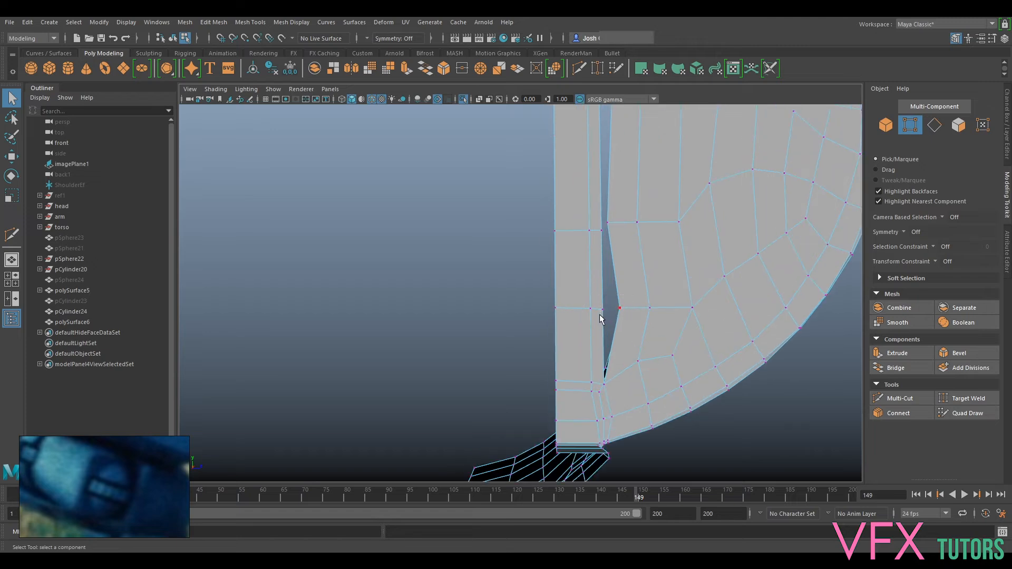
pyautogui.moveTo(600, 314); pyautogui.dragTo(598, 317)
pyautogui.keyDown('alt'); pyautogui.moveTo(599, 318); pyautogui.dragTo(615, 311); pyautogui.keyUp('alt')
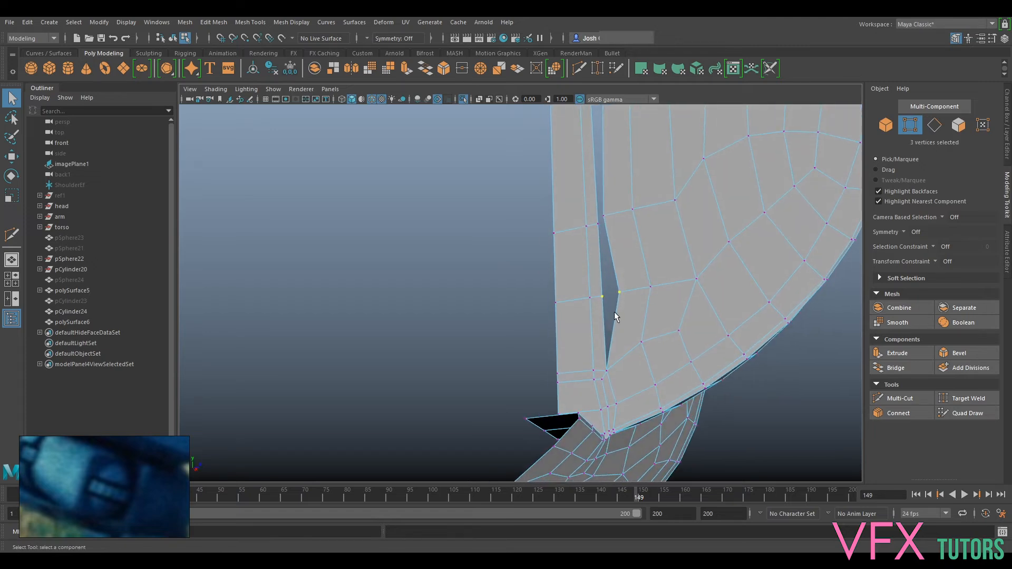
pyautogui.click(209, 22)
pyautogui.click(243, 144)
pyautogui.scroll(2, 634, 258)
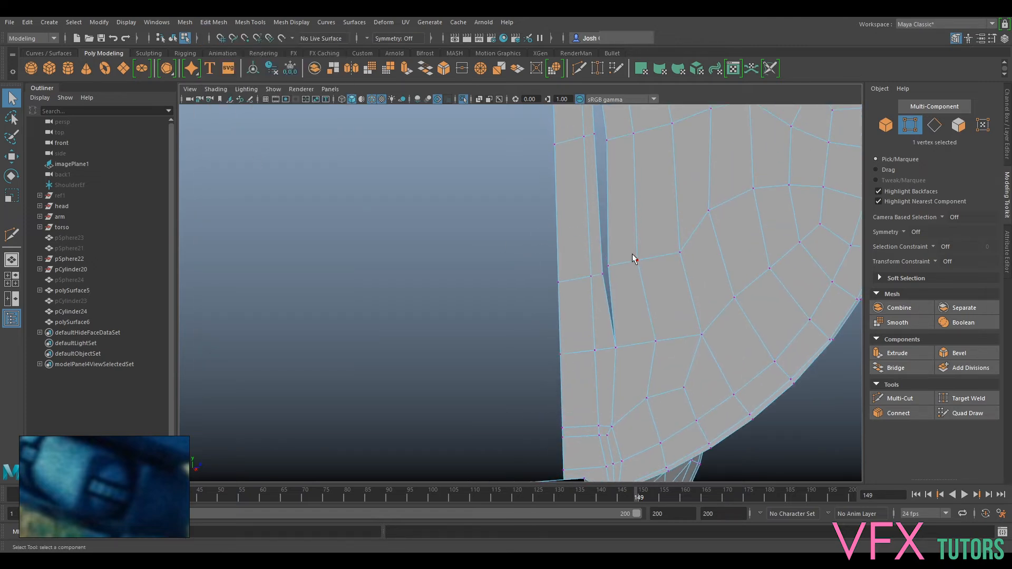
pyautogui.press('g')
# - Merge the slot face's three remaining open border vertices with the raised wall's edge vertices up to its top
pyautogui.keyDown('alt'); pyautogui.moveTo(711, 191); pyautogui.dragTo(602, 296); pyautogui.keyUp('alt')
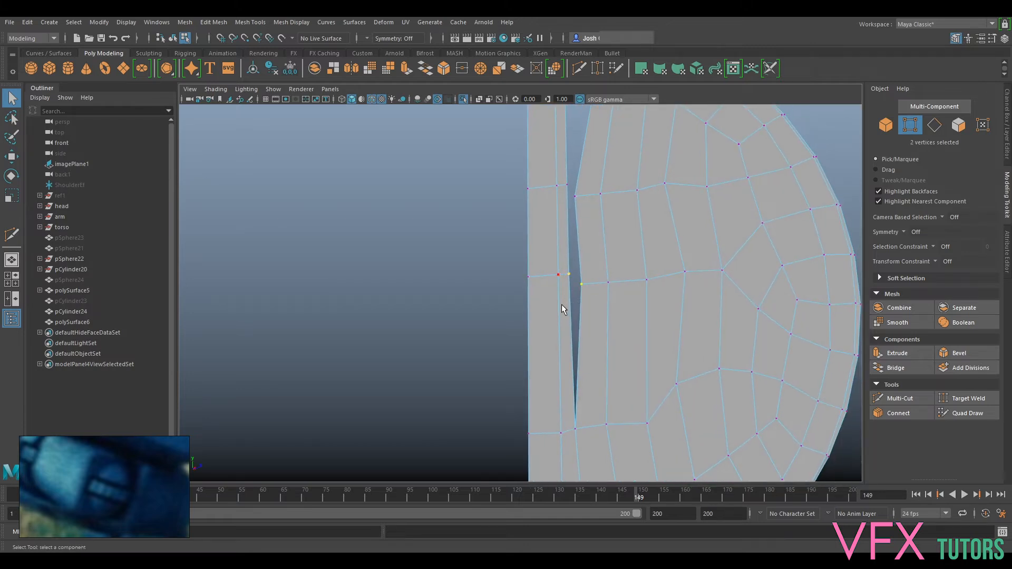
pyautogui.press('g')
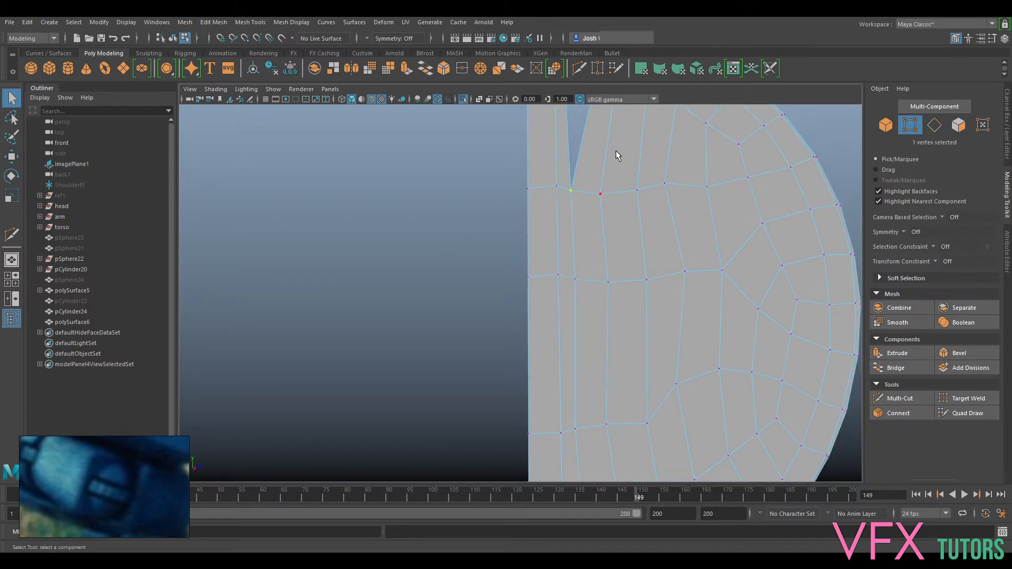
pyautogui.scroll(-3, 631, 336)
pyautogui.scroll(2, 600, 257)
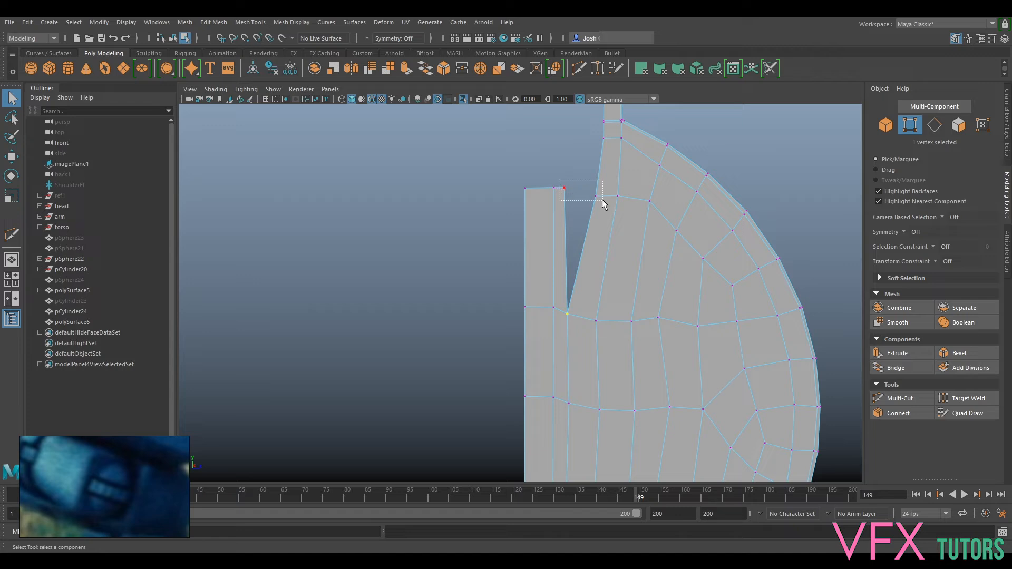
pyautogui.press('g')
# - Select the five side border edges of the narrow strip above the slot face
pyautogui.moveTo(590, 203)
pyautogui.keyDown('alt'); pyautogui.mouseDown()
pyautogui.moveTo(624, 298)
pyautogui.moveTo(580, 200)
pyautogui.mouseUp(); pyautogui.keyUp('alt')
pyautogui.keyDown('alt'); pyautogui.moveTo(581, 200); pyautogui.dragTo(575, 187, button='middle'); pyautogui.keyUp('alt')
pyautogui.scroll(3, 564, 246)
pyautogui.keyDown('alt'); pyautogui.moveTo(564, 245); pyautogui.dragTo(559, 290, button='middle'); pyautogui.keyUp('alt')
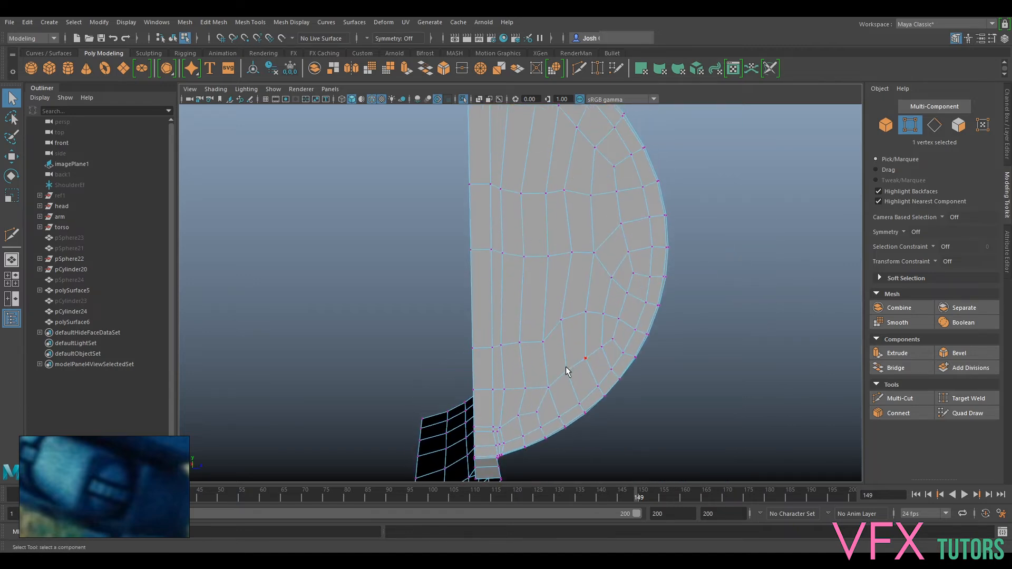
pyautogui.keyDown('alt'); pyautogui.moveTo(519, 309); pyautogui.dragTo(547, 282); pyautogui.keyUp('alt')
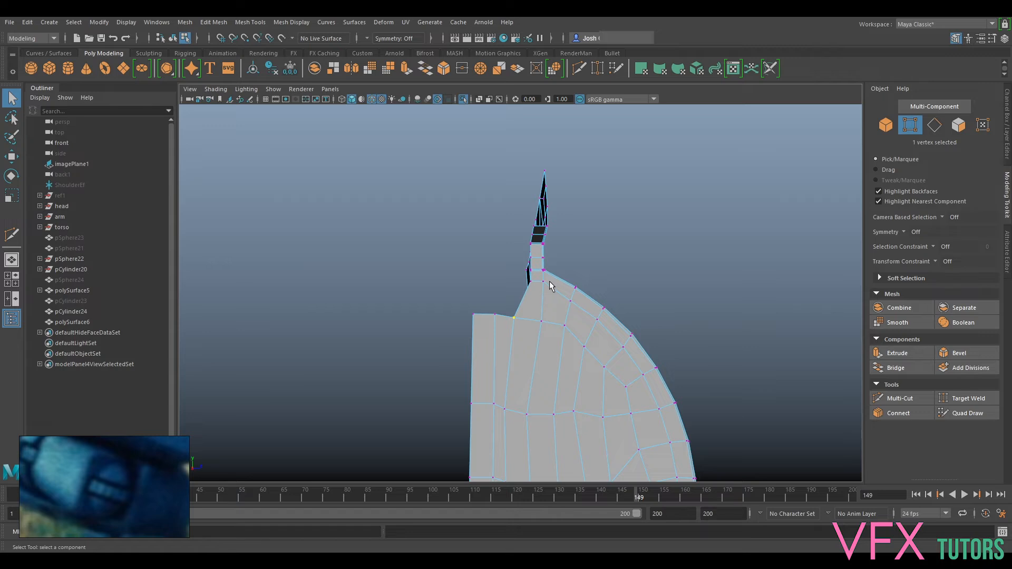
pyautogui.scroll(3, 547, 285)
pyautogui.moveTo(548, 230); pyautogui.dragTo(555, 182, button='right')
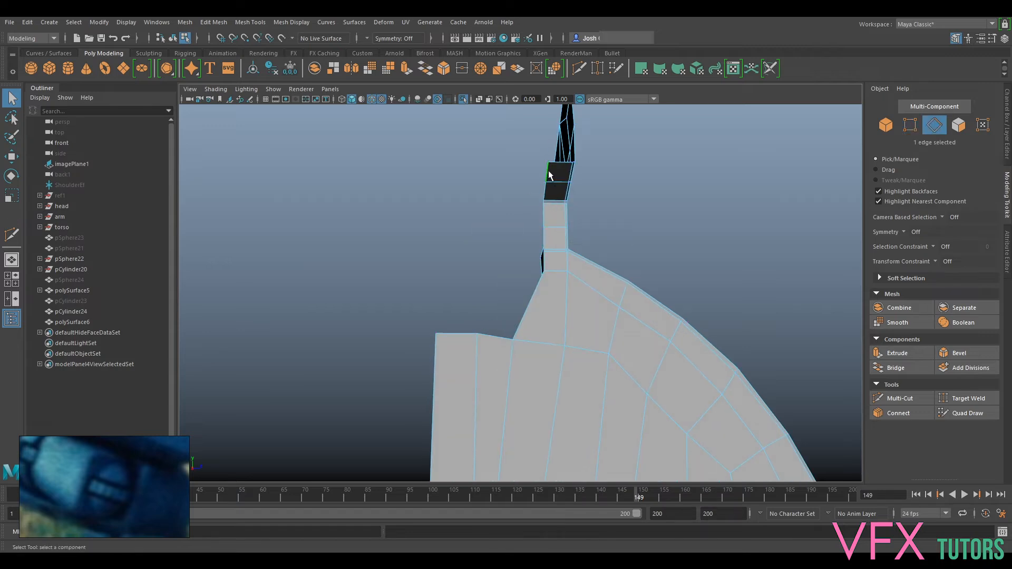
pyautogui.scroll(2, 546, 214)
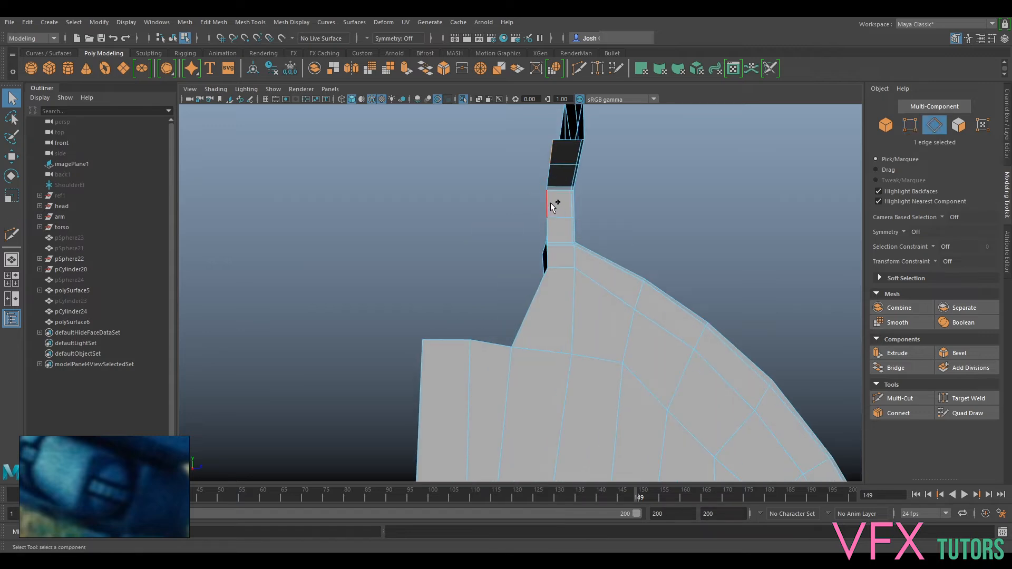
pyautogui.keyDown('shift'); pyautogui.click(549, 249); pyautogui.keyUp('shift')
pyautogui.keyDown('alt'); pyautogui.moveTo(551, 249); pyautogui.dragTo(524, 280, button='middle'); pyautogui.keyUp('alt')
pyautogui.scroll(3, 524, 280)
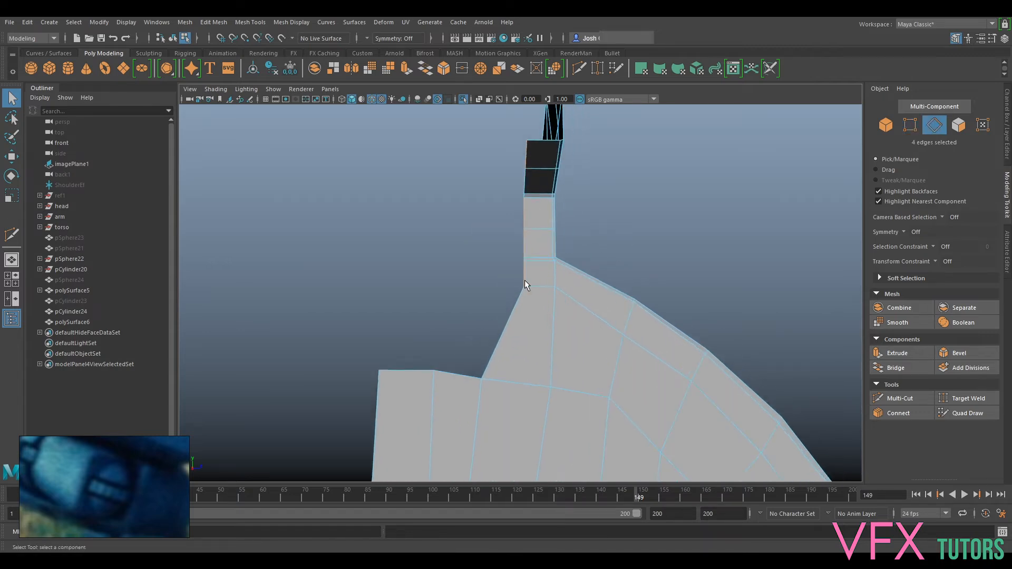
pyautogui.scroll(-2, 556, 317)
pyautogui.keyDown('shift'); pyautogui.click(536, 288); pyautogui.keyUp('shift')
pyautogui.press('w')
pyautogui.moveTo(569, 216); pyautogui.dragTo(534, 220)
pyautogui.hotkey('ctrl', 'z')
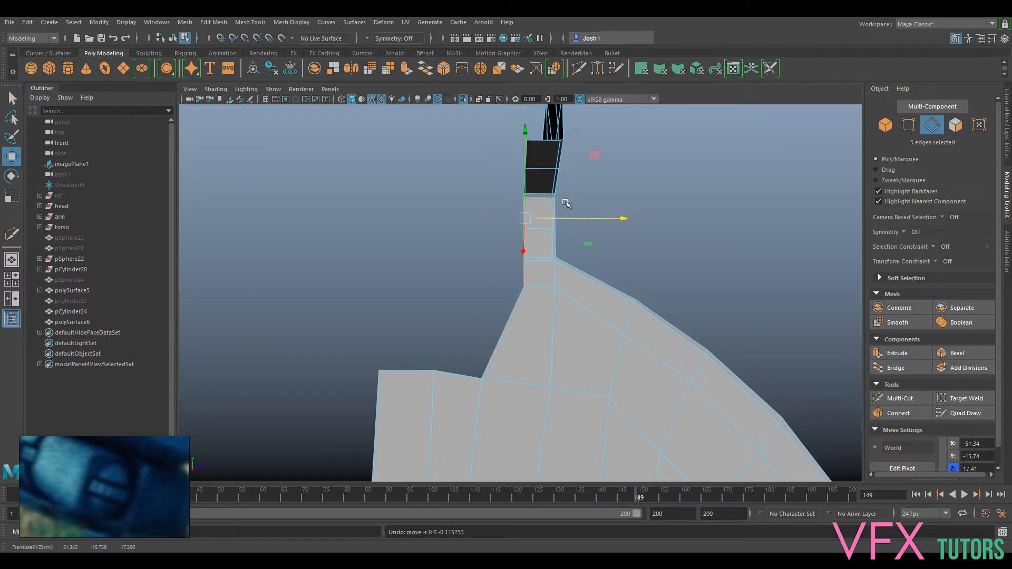
# - Add the strip's remaining short border edges to the selection and move its border sideways in line with the slot face's merged top vertex
pyautogui.scroll(2, 514, 182)
pyautogui.scroll(5, 516, 264)
pyautogui.keyDown('alt'); pyautogui.moveTo(513, 182); pyautogui.dragTo(468, 228, button='middle'); pyautogui.keyUp('alt')
pyautogui.keyDown('ctrl'); pyautogui.keyDown('shift'); pyautogui.click(499, 177); pyautogui.keyUp('shift'); pyautogui.keyUp('ctrl')
pyautogui.keyDown('ctrl'); pyautogui.keyDown('shift'); pyautogui.click(503, 152); pyautogui.keyUp('shift'); pyautogui.keyUp('ctrl')
pyautogui.scroll(-5, 502, 184)
pyautogui.scroll(-4, 503, 185)
pyautogui.moveTo(560, 291); pyautogui.dragTo(509, 361)
pyautogui.hotkey('ctrl', 'e')
pyautogui.press('w')
pyautogui.moveTo(548, 270); pyautogui.dragTo(488, 270)
pyautogui.hotkey('ctrl', 'z')
pyautogui.moveTo(555, 272); pyautogui.dragTo(527, 270)
# - Extrude the strip's border edges sideways into two columns above the raised wall and merge their lower vertices with the wall's top vertices
pyautogui.keyDown('shift'); pyautogui.click(519, 287); pyautogui.keyUp('shift')
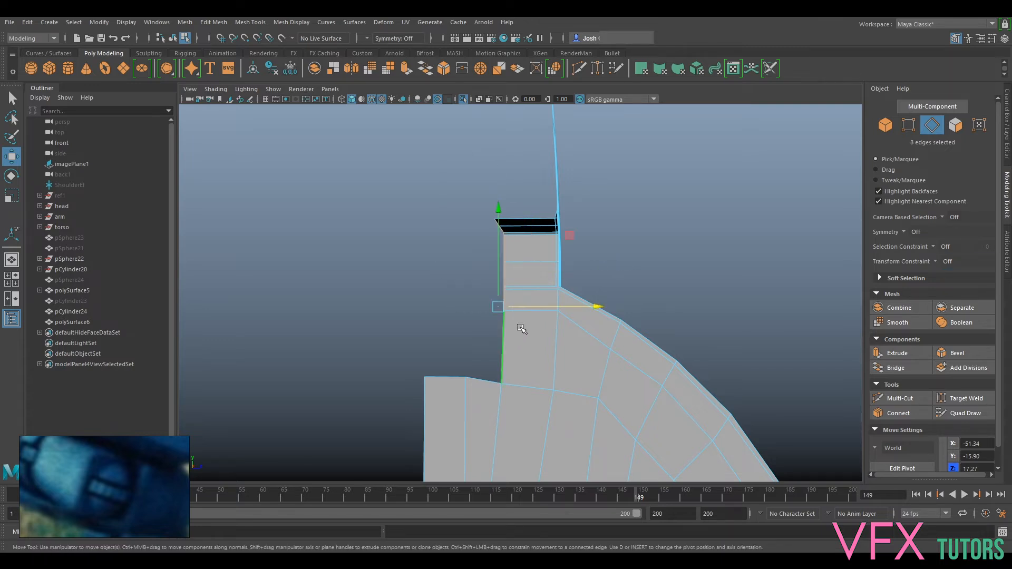
pyautogui.moveTo(530, 309); pyautogui.dragTo(448, 309)
pyautogui.moveTo(459, 274); pyautogui.dragTo(416, 276, button='right')
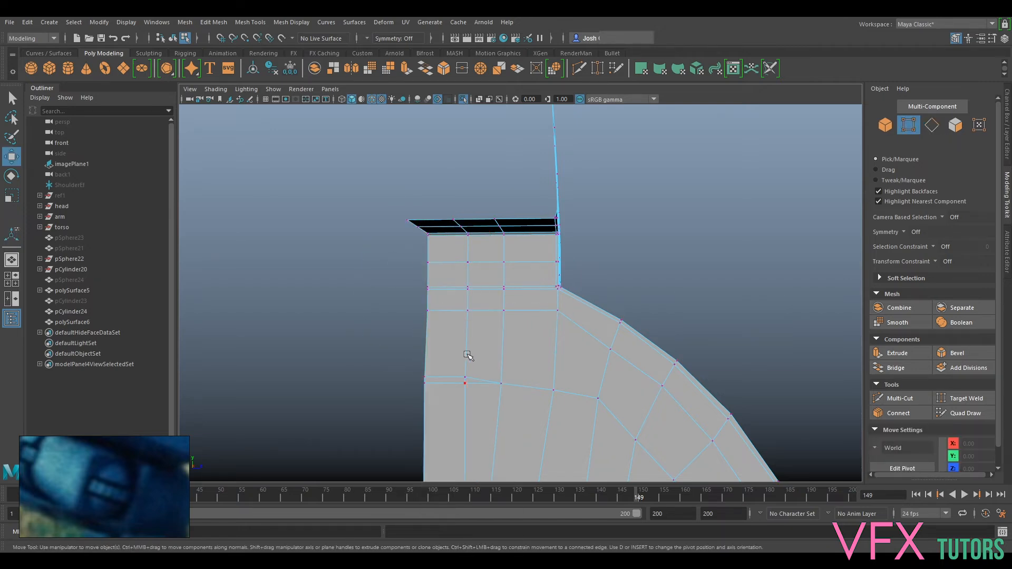
pyautogui.click(218, 23)
pyautogui.click(247, 144)
pyautogui.moveTo(428, 413); pyautogui.dragTo(428, 414)
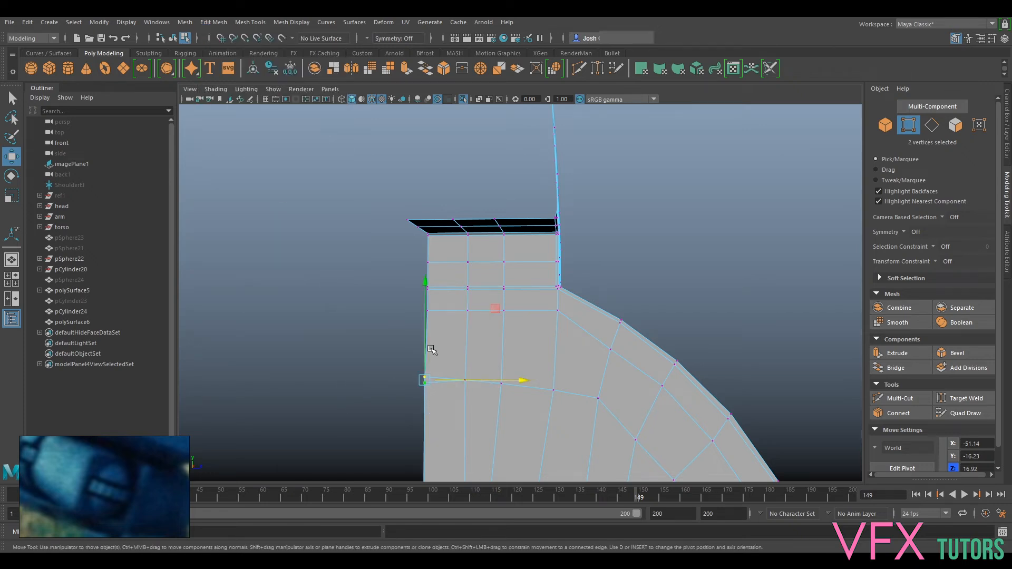
# - Inspect the closed slot face from several sides and exit isolation to show the whole model again
pyautogui.keyDown('alt'); pyautogui.moveTo(589, 296); pyautogui.dragTo(692, 252); pyautogui.keyUp('alt')
pyautogui.keyDown('alt'); pyautogui.moveTo(615, 362); pyautogui.dragTo(562, 389); pyautogui.keyUp('alt')
pyautogui.keyDown('alt'); pyautogui.moveTo(563, 389); pyautogui.dragTo(597, 292, button='middle'); pyautogui.keyUp('alt')
pyautogui.moveTo(603, 251); pyautogui.dragTo(646, 227, button='right')
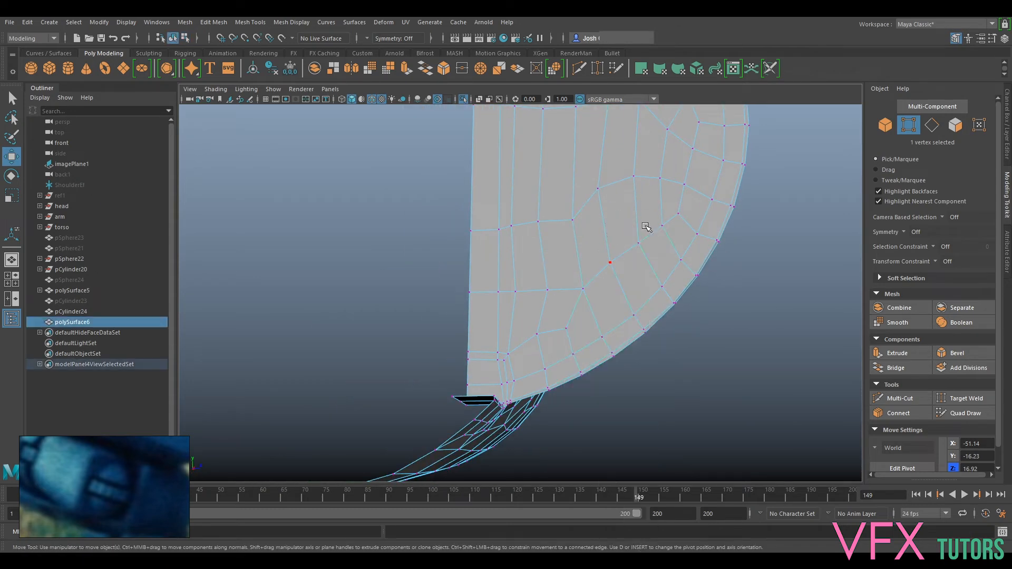
pyautogui.keyDown('alt'); pyautogui.moveTo(646, 227); pyautogui.dragTo(615, 348, button='middle'); pyautogui.keyUp('alt')
pyautogui.keyDown('alt'); pyautogui.moveTo(560, 316); pyautogui.dragTo(580, 322); pyautogui.keyUp('alt')
pyautogui.hotkey('ctrl', '1')
pyautogui.scroll(-8, 658, 253)
pyautogui.keyDown('alt'); pyautogui.moveTo(642, 293); pyautogui.dragTo(517, 266); pyautogui.keyUp('alt')
# - Make pCylinder24 the live surface and start Quad Draw on polySurface6
pyautogui.click(378, 248)
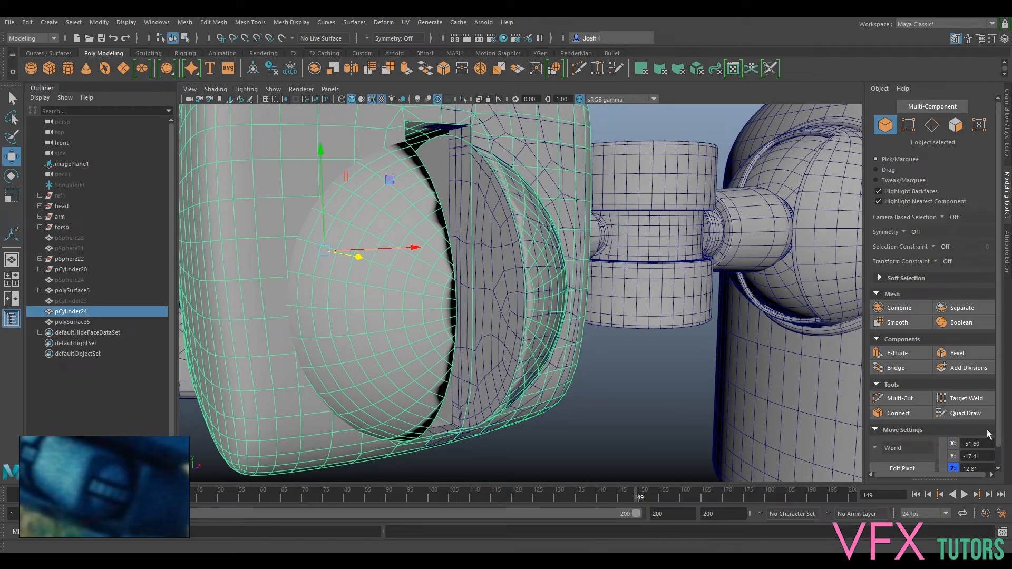
pyautogui.click(284, 37)
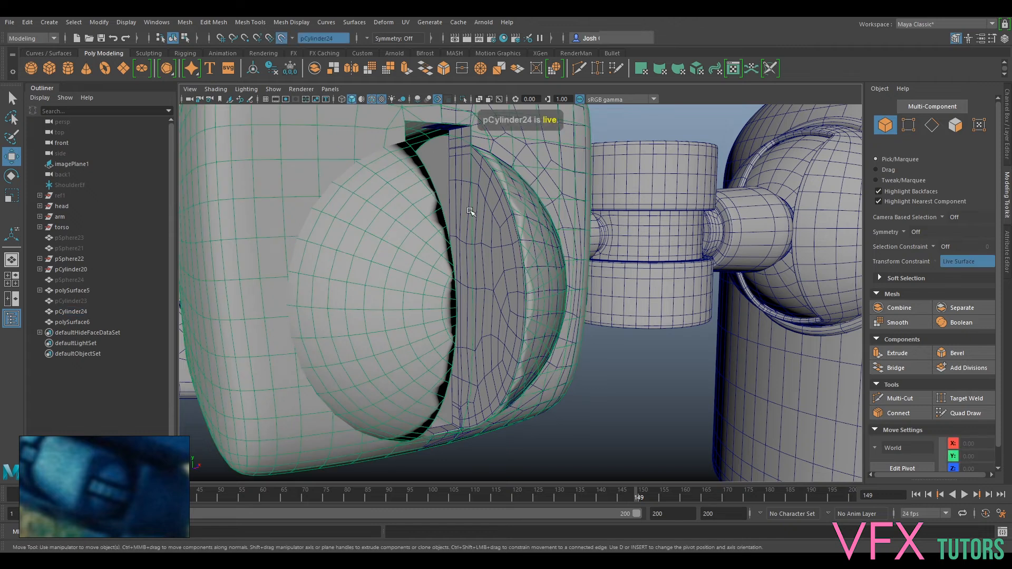
pyautogui.click(521, 253)
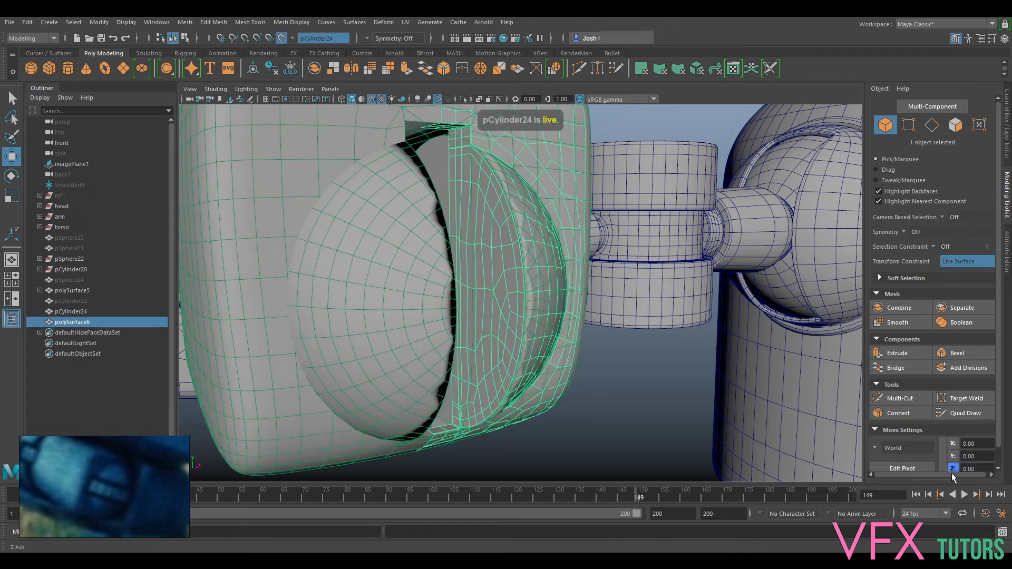
pyautogui.click(965, 412)
# - Relax the slot face's interior vertices with Quad Draw to even out its quads from the bottom corner to the rounded end
pyautogui.scroll(5, 505, 298)
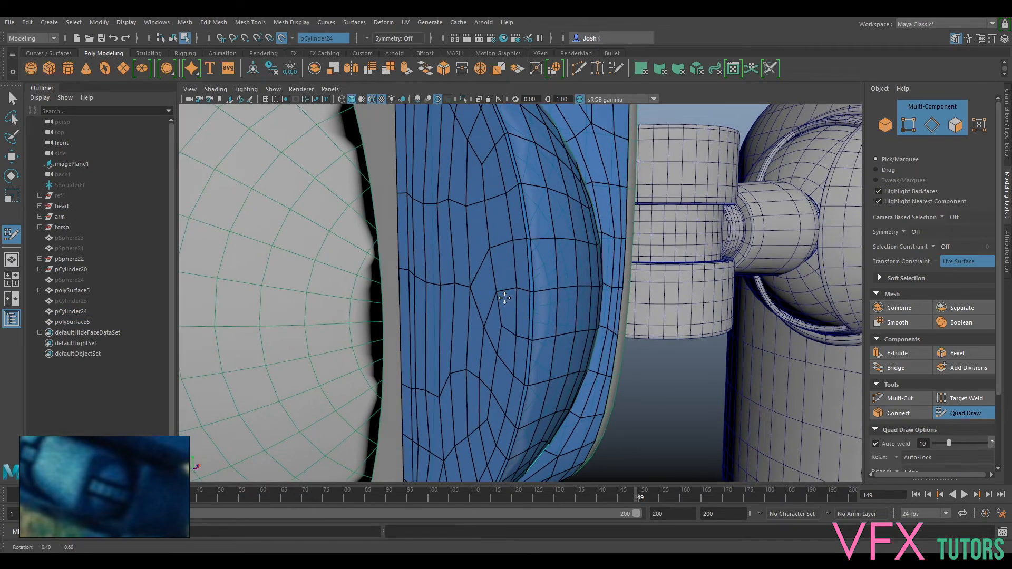
pyautogui.keyDown('alt'); pyautogui.moveTo(504, 298); pyautogui.dragTo(479, 266); pyautogui.keyUp('alt')
pyautogui.keyDown('shift'); pyautogui.moveTo(440, 369); pyautogui.dragTo(442, 324); pyautogui.keyUp('shift')
pyautogui.moveTo(452, 236)
pyautogui.keyDown('shift'); pyautogui.mouseDown()
pyautogui.moveTo(475, 241)
pyautogui.moveTo(501, 219)
pyautogui.moveTo(481, 402)
pyautogui.moveTo(491, 365)
pyautogui.moveTo(501, 390)
pyautogui.mouseUp(); pyautogui.keyUp('shift')
pyautogui.keyDown('alt'); pyautogui.moveTo(477, 271); pyautogui.dragTo(503, 275); pyautogui.keyUp('alt')
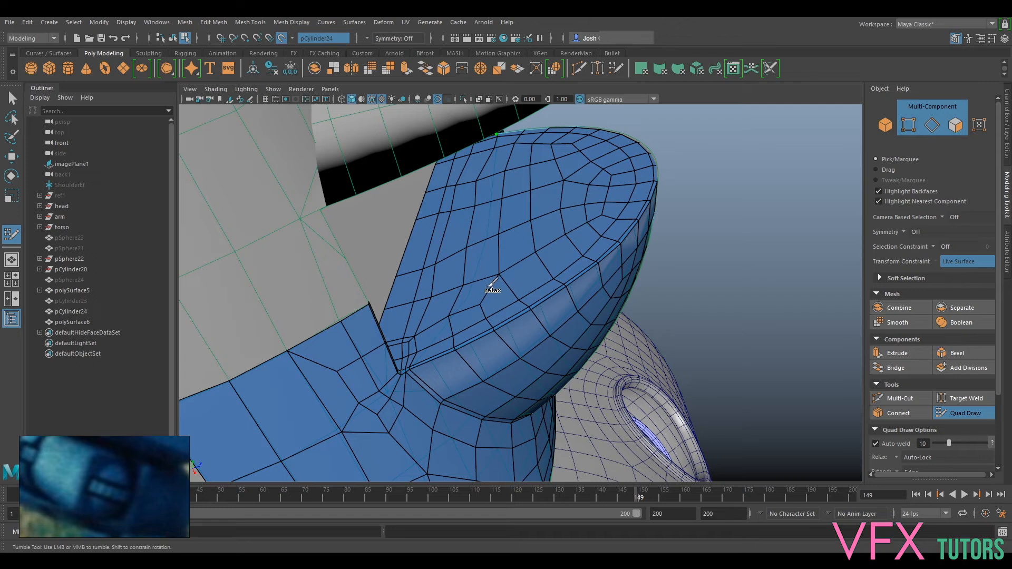
pyautogui.keyDown('shift'); pyautogui.moveTo(439, 305); pyautogui.dragTo(462, 252); pyautogui.keyUp('shift')
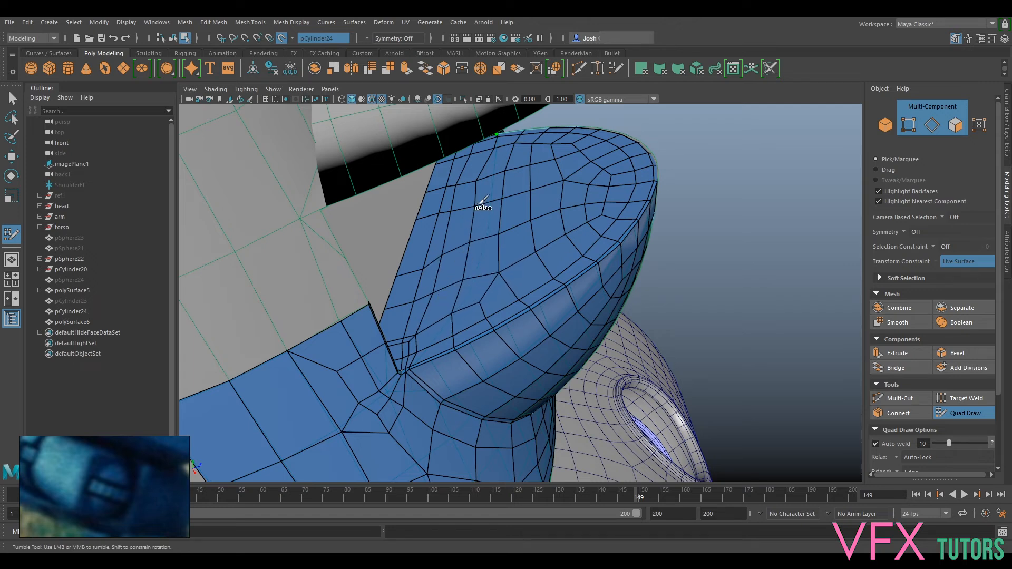
pyautogui.keyDown('shift'); pyautogui.moveTo(499, 250); pyautogui.dragTo(521, 237); pyautogui.keyUp('shift')
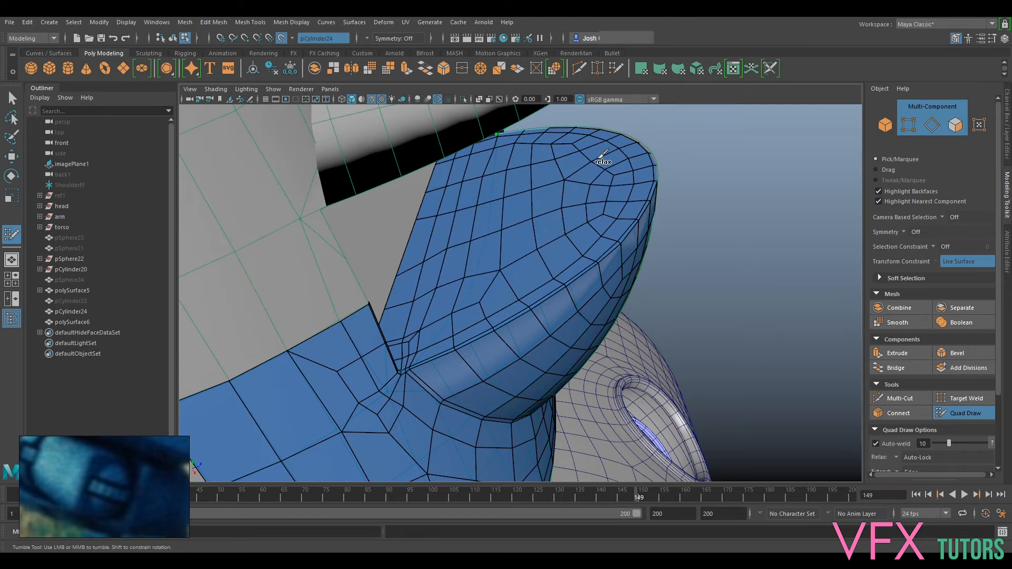
pyautogui.keyDown('shift'); pyautogui.moveTo(425, 311); pyautogui.dragTo(422, 314); pyautogui.keyUp('shift')
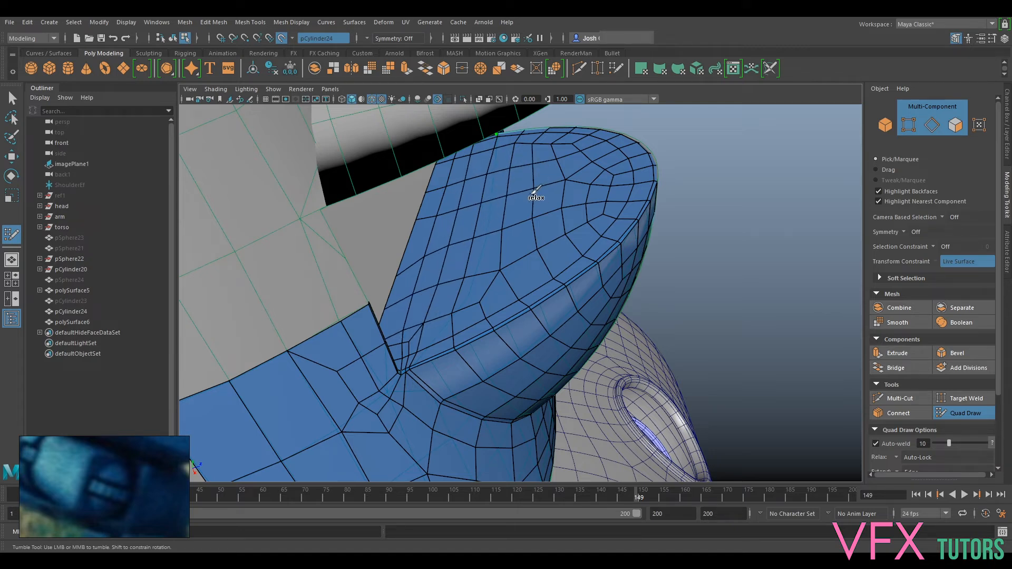
# - Try relaxing the middle vertices of the slot face with Quad Draw and undo the last change
pyautogui.keyDown('alt'); pyautogui.moveTo(549, 162); pyautogui.dragTo(513, 227); pyautogui.keyUp('alt')
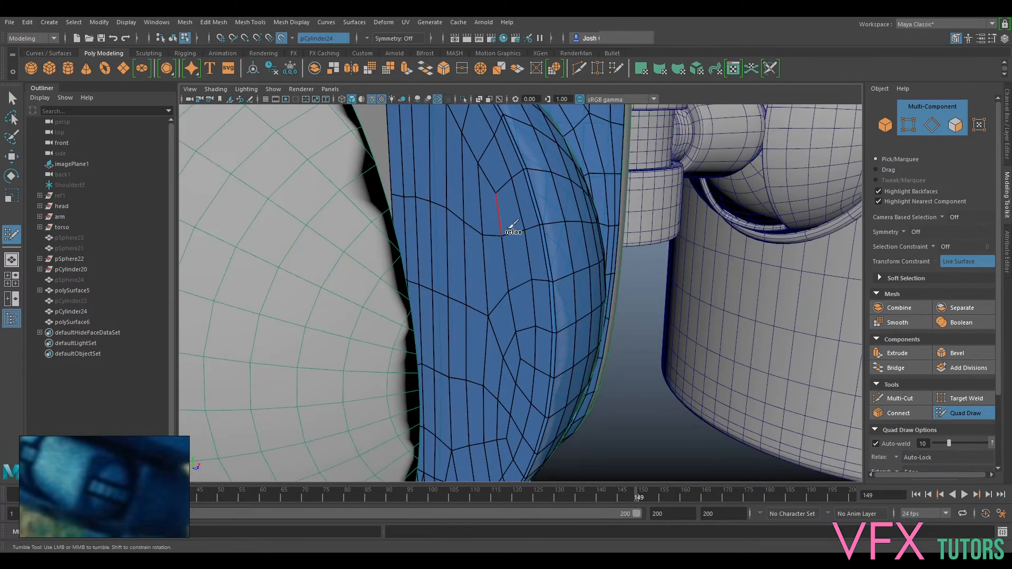
pyautogui.moveTo(489, 181)
pyautogui.keyDown('shift'); pyautogui.mouseDown()
pyautogui.moveTo(447, 141)
pyautogui.moveTo(431, 183)
pyautogui.moveTo(481, 226)
pyautogui.moveTo(459, 211)
pyautogui.mouseUp(); pyautogui.keyUp('shift')
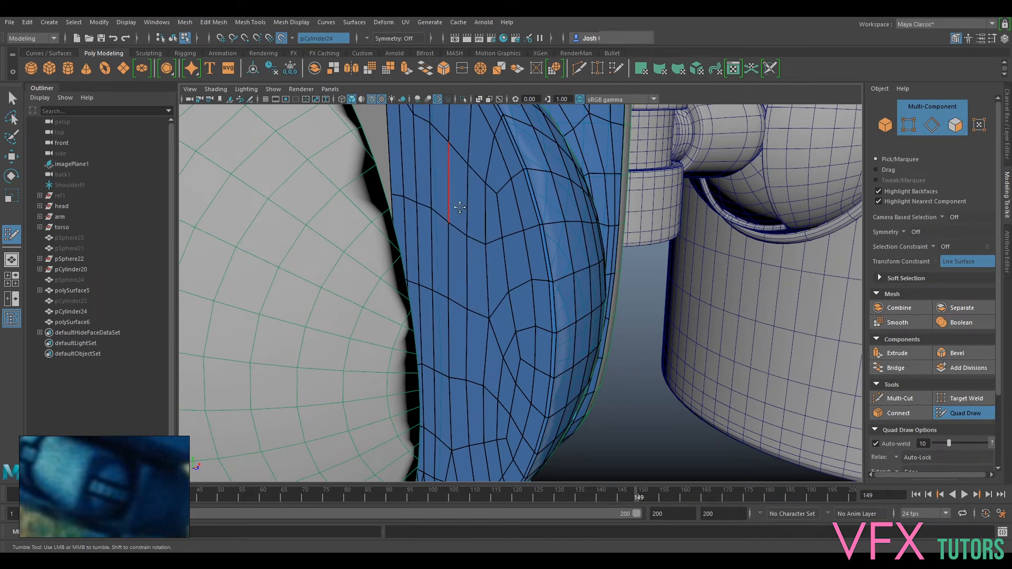
pyautogui.keyDown('alt'); pyautogui.moveTo(460, 208); pyautogui.dragTo(480, 309, button='middle'); pyautogui.keyUp('alt')
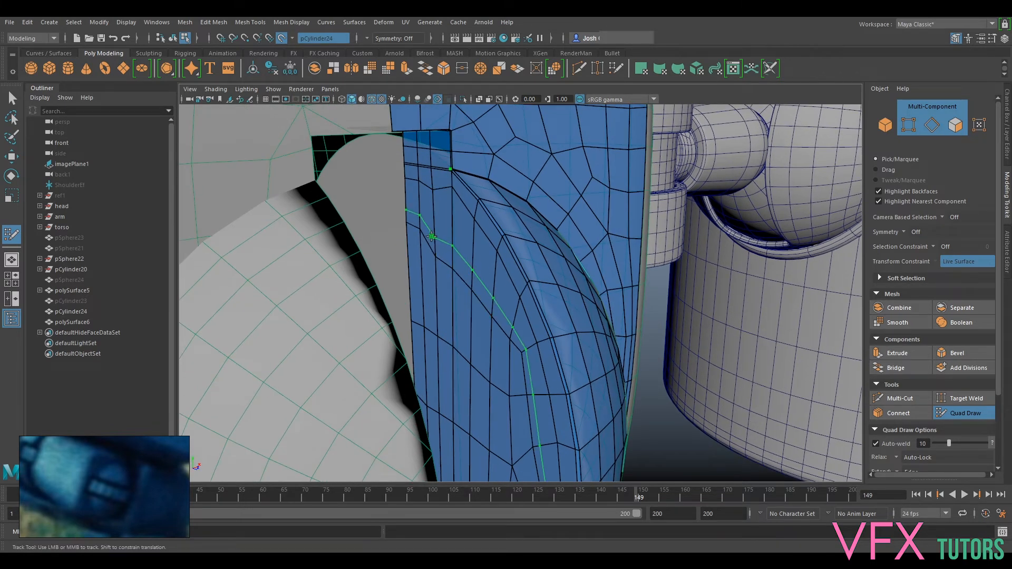
pyautogui.hotkey('ctrl', 'z')
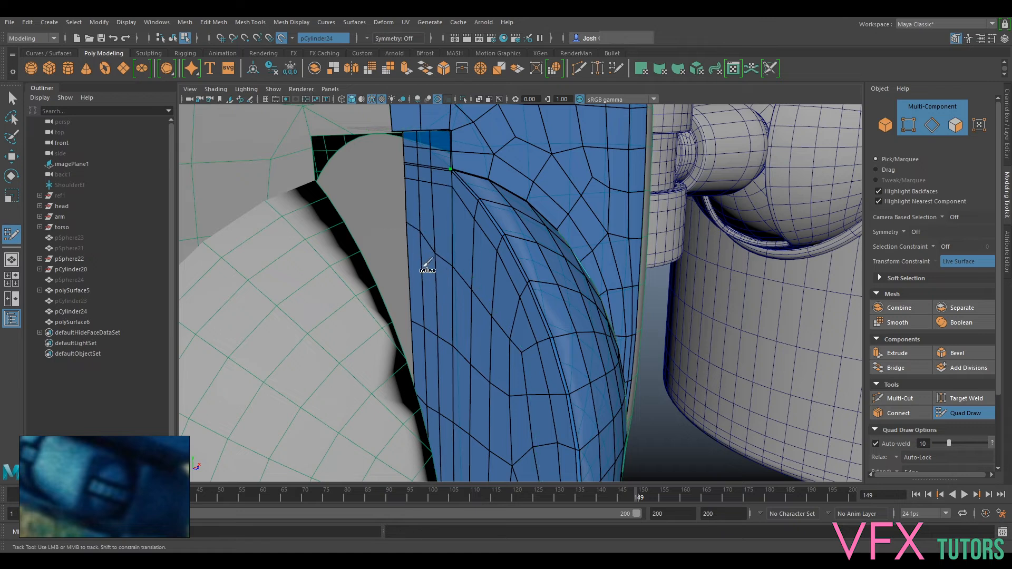
pyautogui.keyDown('alt'); pyautogui.moveTo(486, 406); pyautogui.dragTo(512, 262, button='middle'); pyautogui.keyUp('alt')
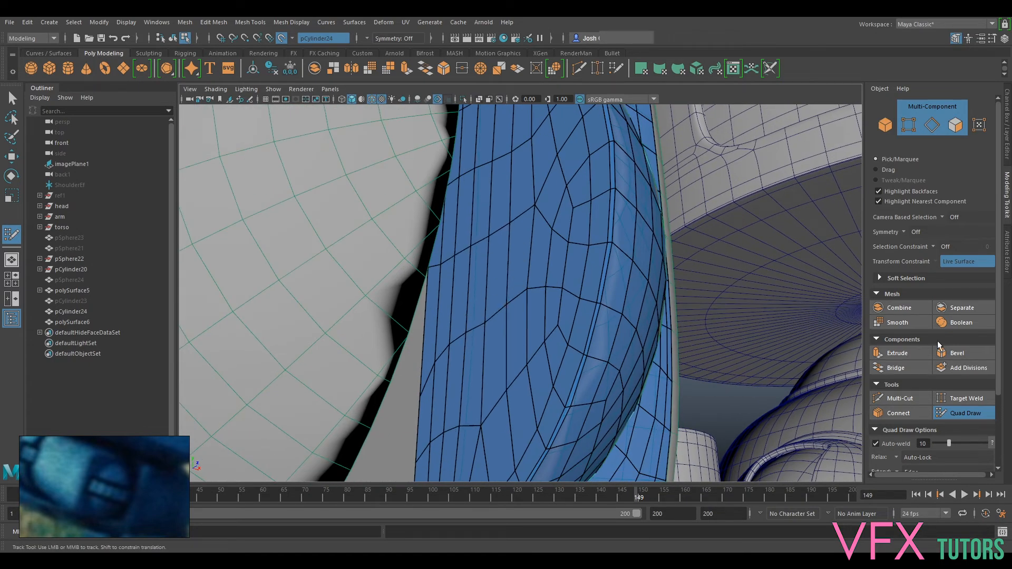
# - Exit Quad Draw, disable the pCylinder24 live surface, and isolate polySurface6
pyautogui.click(955, 413)
pyautogui.keyDown('alt'); pyautogui.moveTo(622, 263); pyautogui.dragTo(534, 405); pyautogui.keyUp('alt')
pyautogui.keyDown('alt'); pyautogui.moveTo(535, 404); pyautogui.dragTo(519, 273, button='middle'); pyautogui.keyUp('alt')
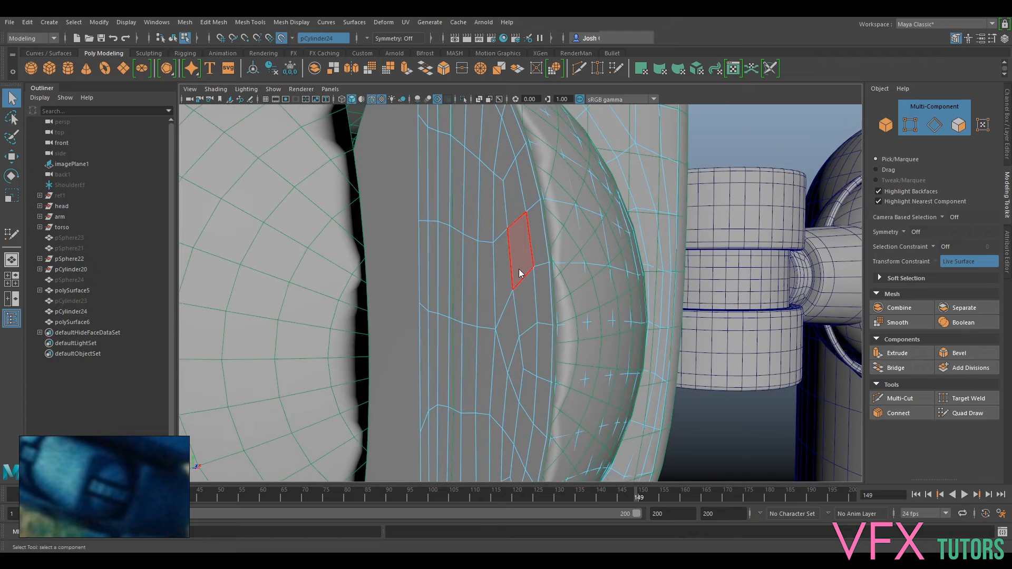
pyautogui.moveTo(519, 269); pyautogui.dragTo(552, 241, button='right')
pyautogui.click(283, 38)
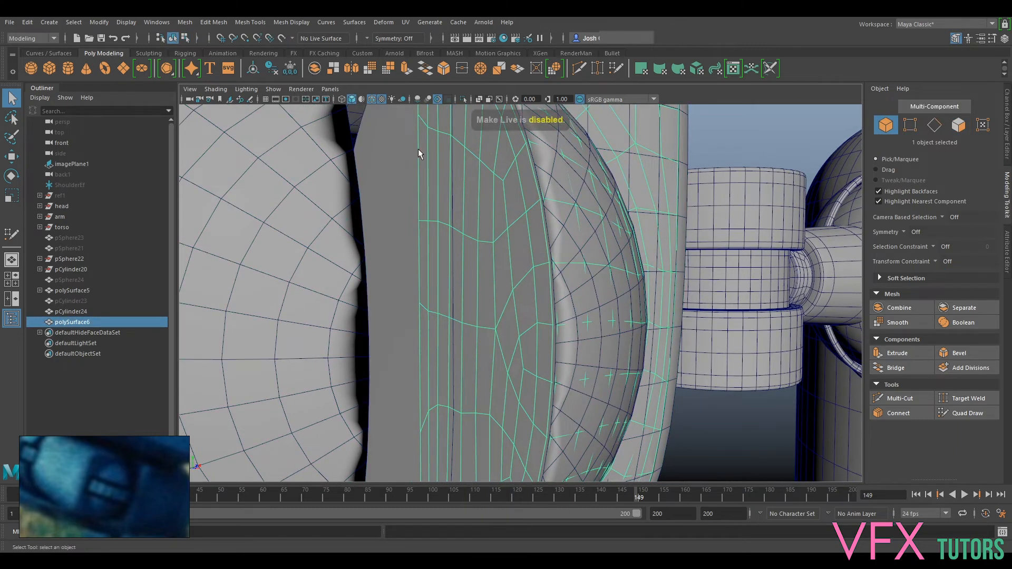
pyautogui.hotkey('ctrl', '1')
# - Move the vertices on the lower half of the slot face's straight border vertically to even out their spacing
pyautogui.keyDown('alt'); pyautogui.moveTo(470, 373); pyautogui.dragTo(577, 368); pyautogui.keyUp('alt')
pyautogui.scroll(-3, 577, 368)
pyautogui.keyDown('alt'); pyautogui.moveTo(576, 368); pyautogui.dragTo(607, 319, button='middle'); pyautogui.keyUp('alt')
pyautogui.moveTo(608, 320); pyautogui.dragTo(562, 289, button='right')
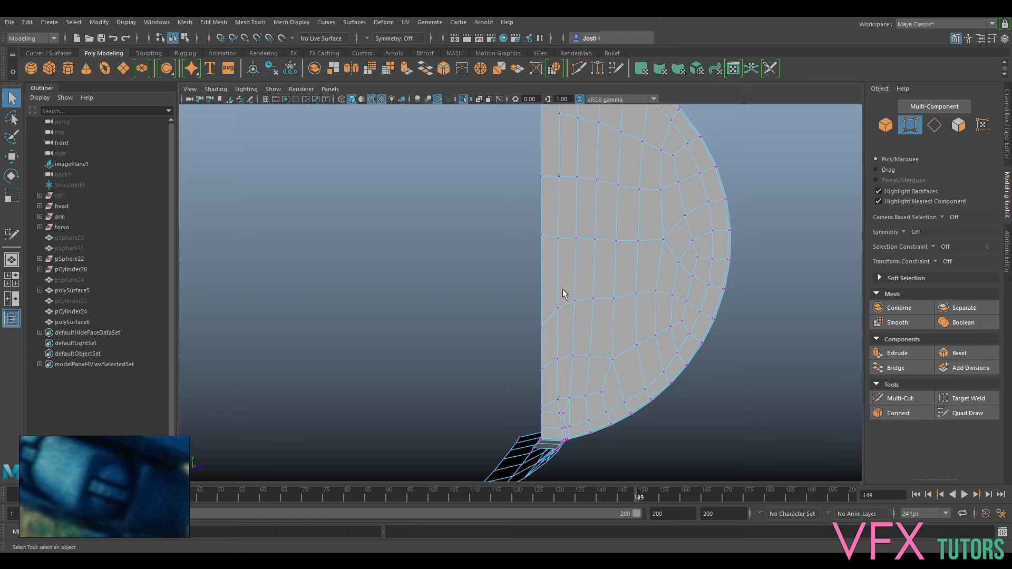
pyautogui.press('w')
pyautogui.moveTo(538, 290); pyautogui.dragTo(539, 281)
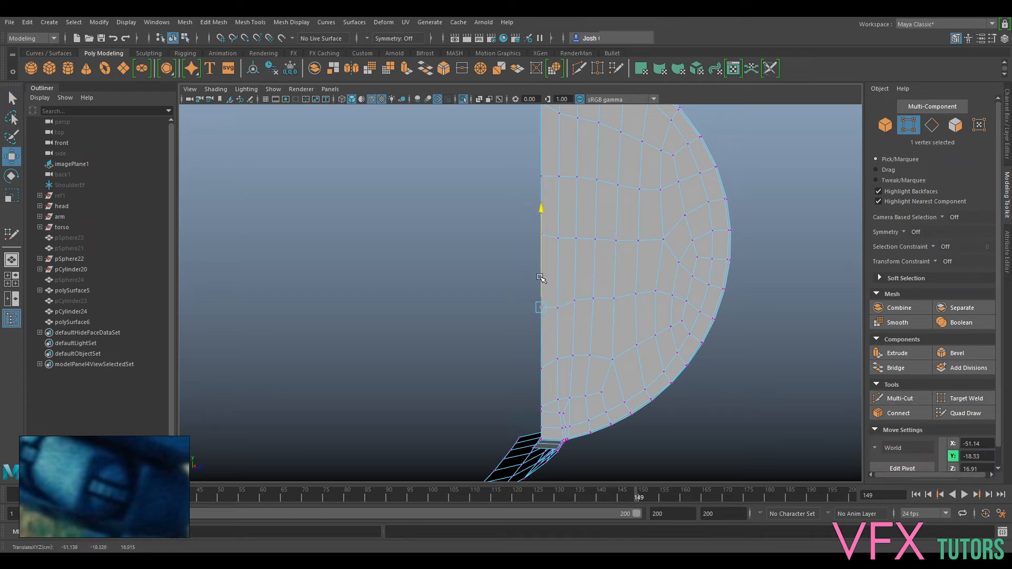
pyautogui.click(541, 361)
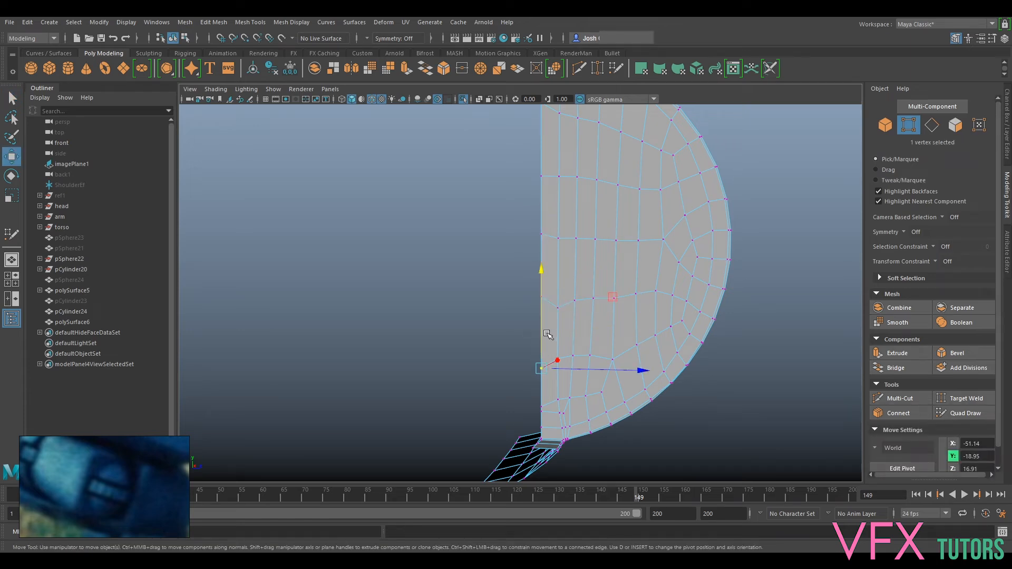
pyautogui.moveTo(541, 400); pyautogui.dragTo(541, 375, button='middle')
# - Adjust the heights of the upper and middle vertices on the slot face's straight border, then return to object selection
pyautogui.keyDown('alt'); pyautogui.moveTo(552, 125); pyautogui.dragTo(564, 159, button='middle'); pyautogui.keyUp('alt')
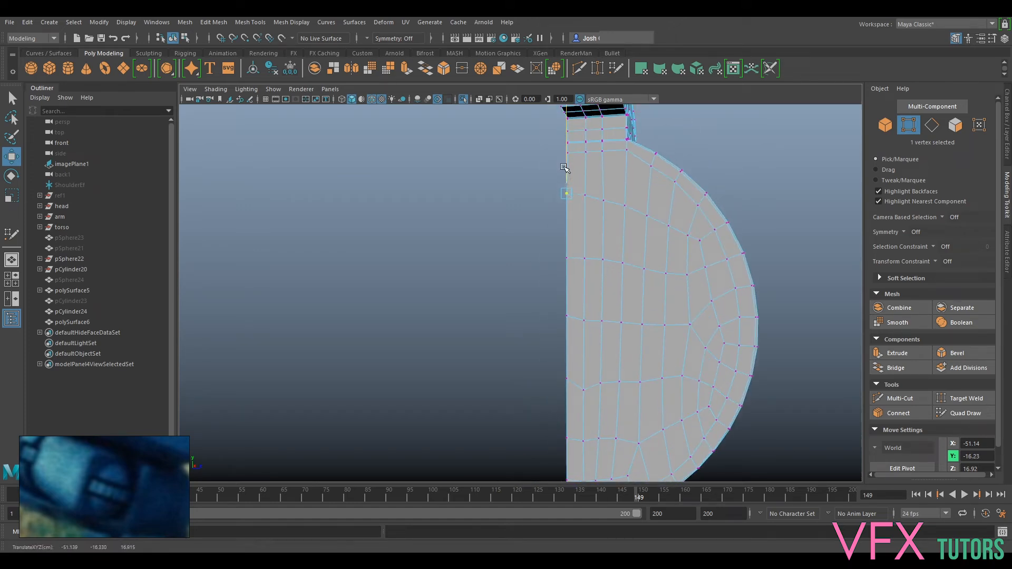
pyautogui.click(568, 317)
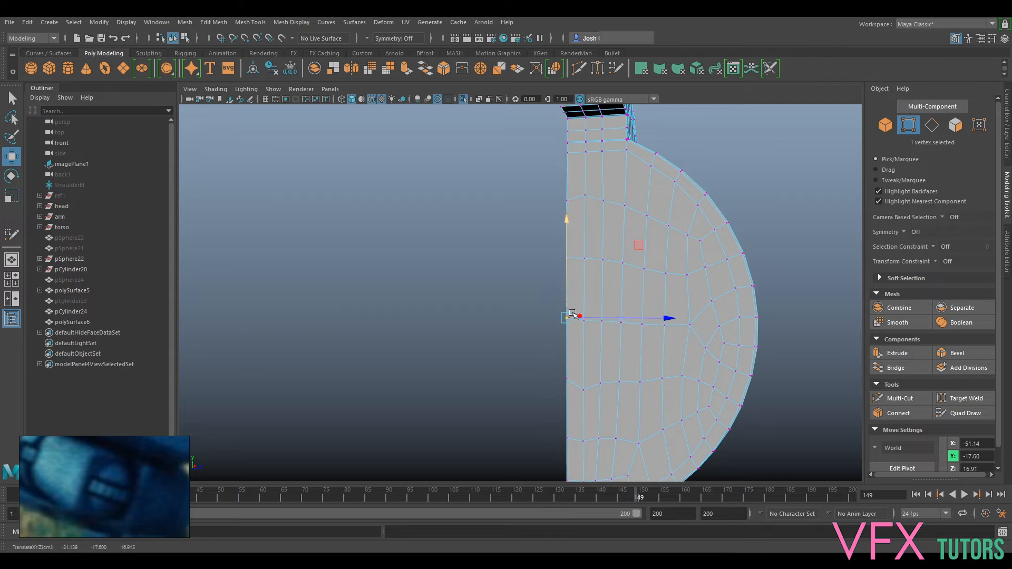
pyautogui.click(584, 388)
pyautogui.scroll(-4, 637, 365)
pyautogui.keyDown('alt'); pyautogui.moveTo(636, 365); pyautogui.dragTo(621, 359); pyautogui.keyUp('alt')
pyautogui.moveTo(604, 292); pyautogui.dragTo(656, 248, button='right')
pyautogui.moveTo(689, 264)
pyautogui.keyDown('alt'); pyautogui.mouseDown()
pyautogui.moveTo(653, 278)
pyautogui.moveTo(720, 285)
pyautogui.moveTo(695, 279)
pyautogui.mouseUp(); pyautogui.keyUp('alt')
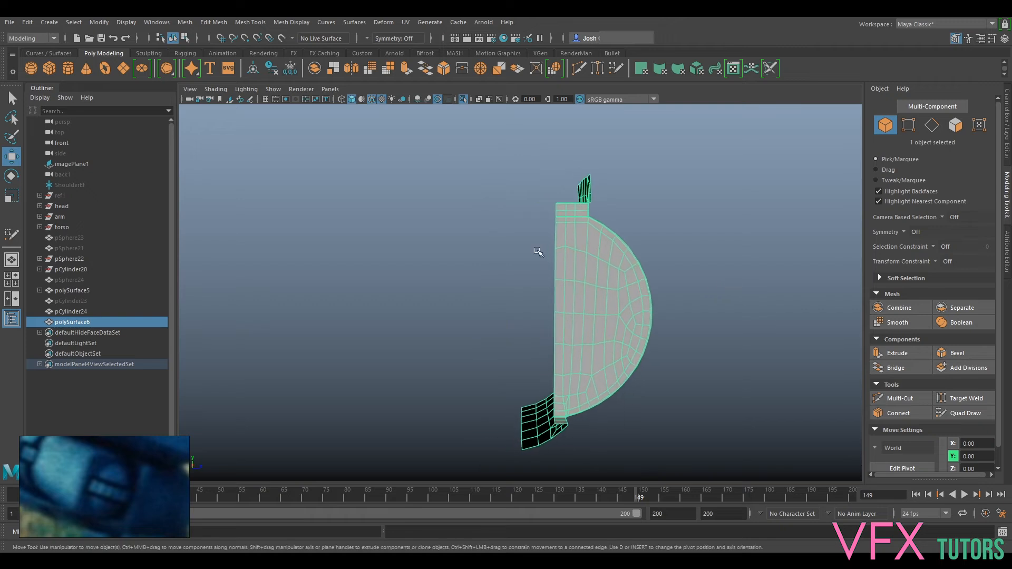
# - Move one more vertex near the upper end of the slot face slightly upward and return to object selection
pyautogui.scroll(2, 604, 277)
pyautogui.moveTo(605, 277); pyautogui.dragTo(580, 261, button='right')
pyautogui.click(574, 236)
pyautogui.moveTo(578, 224); pyautogui.dragTo(576, 215)
pyautogui.keyDown('alt'); pyautogui.moveTo(630, 295); pyautogui.dragTo(523, 294); pyautogui.keyUp('alt')
pyautogui.moveTo(539, 260); pyautogui.dragTo(600, 246, button='right')
pyautogui.scroll(-3, 685, 245)
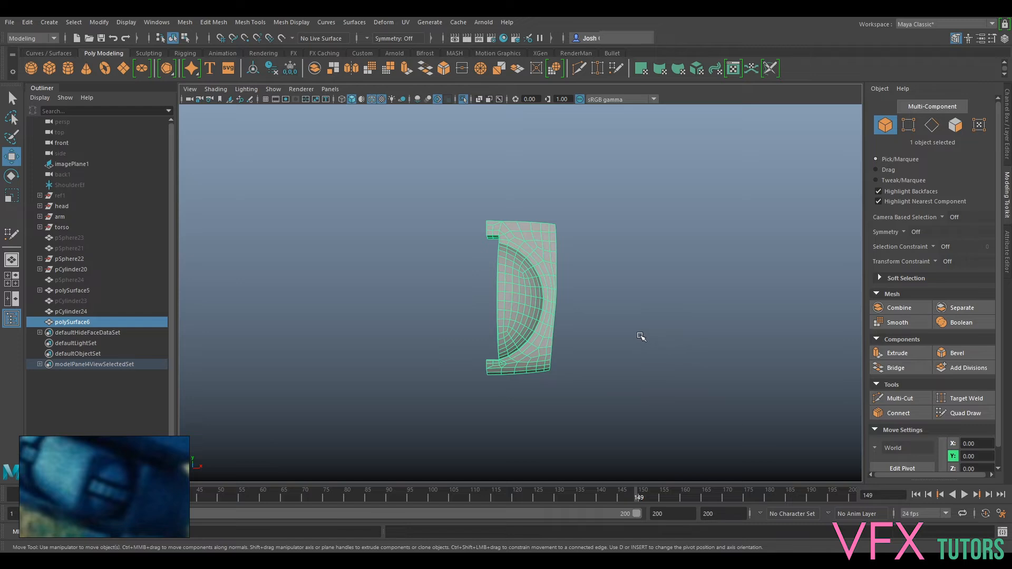
# - Hide the wireframe on shaded surfaces and inspect the overall shading of polySurface6
pyautogui.click(657, 331)
pyautogui.keyDown('alt'); pyautogui.moveTo(684, 317); pyautogui.dragTo(711, 289); pyautogui.keyUp('alt')
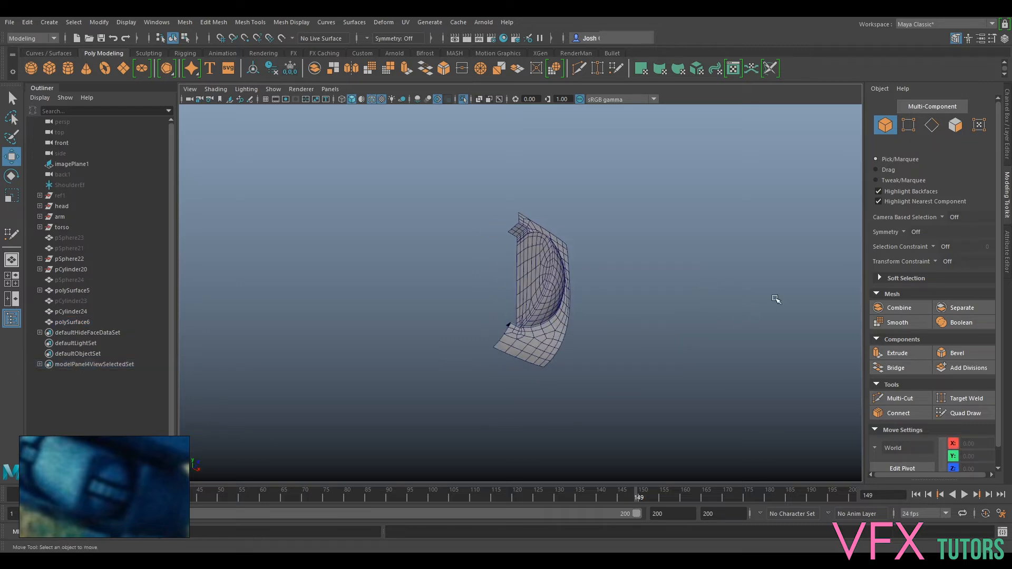
pyautogui.click(213, 91)
pyautogui.click(235, 183)
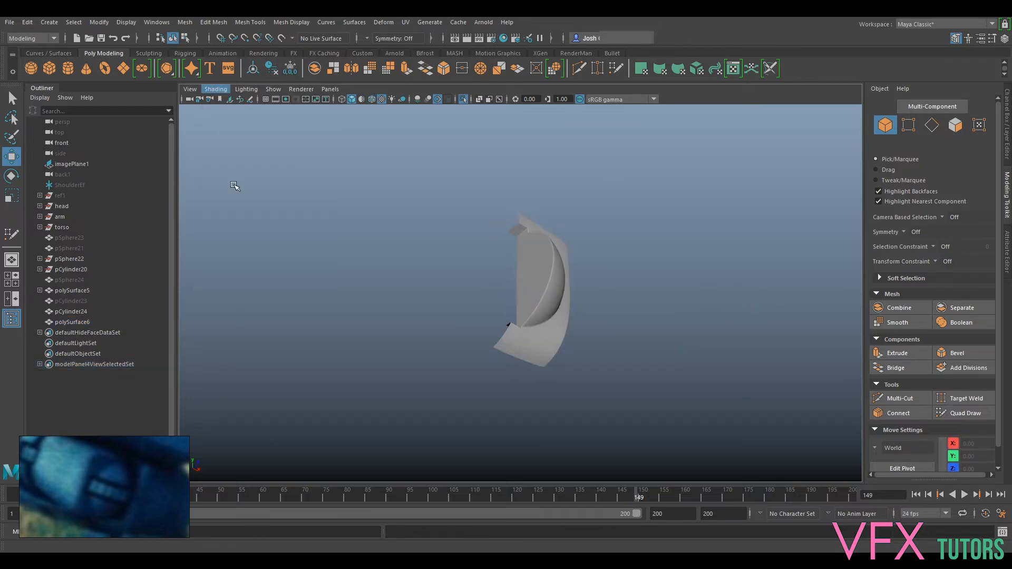
pyautogui.keyDown('alt'); pyautogui.moveTo(709, 234); pyautogui.dragTo(499, 334); pyautogui.keyUp('alt')
pyautogui.scroll(5, 490, 325)
pyautogui.keyDown('alt'); pyautogui.moveTo(530, 301); pyautogui.dragTo(544, 348); pyautogui.keyUp('alt')
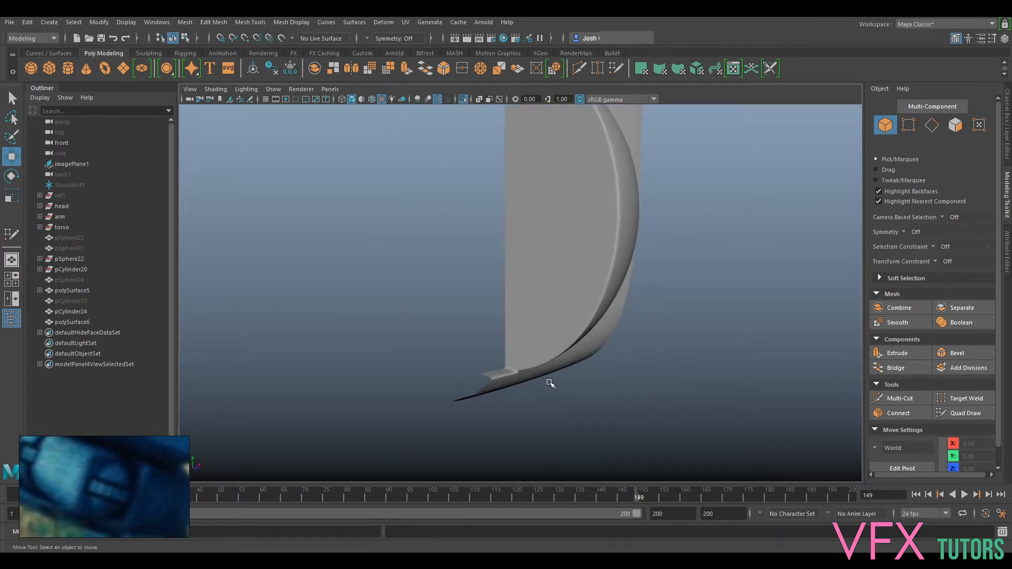
# - Examine the shading at the bottom corner where the slot face meets the lower strip and dome, including its edge flow
pyautogui.keyDown('alt'); pyautogui.moveTo(550, 384); pyautogui.dragTo(495, 335); pyautogui.keyUp('alt')
pyautogui.scroll(5, 495, 338)
pyautogui.keyDown('alt'); pyautogui.moveTo(491, 407); pyautogui.dragTo(503, 317); pyautogui.keyUp('alt')
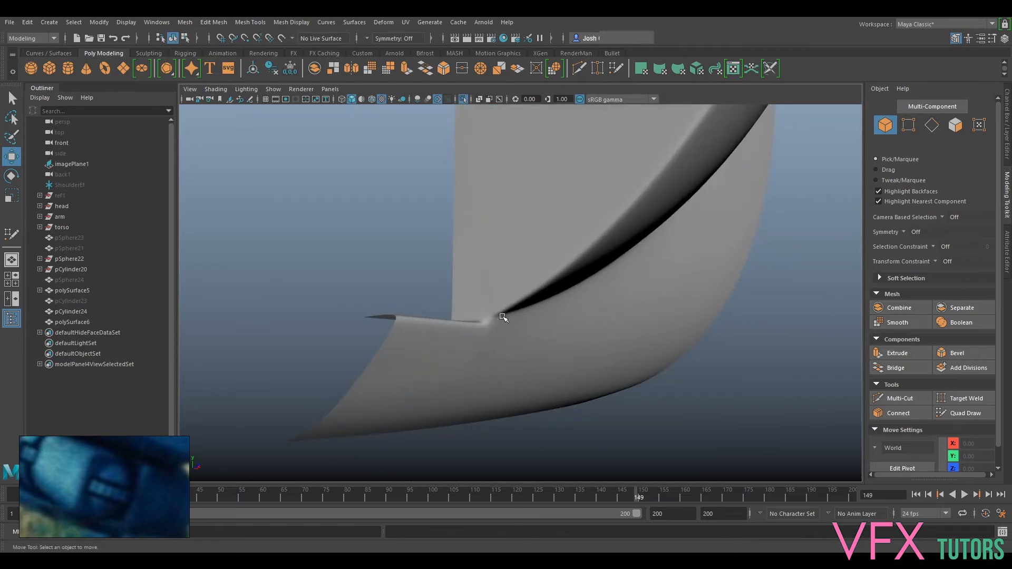
pyautogui.scroll(2, 502, 317)
pyautogui.click(454, 349)
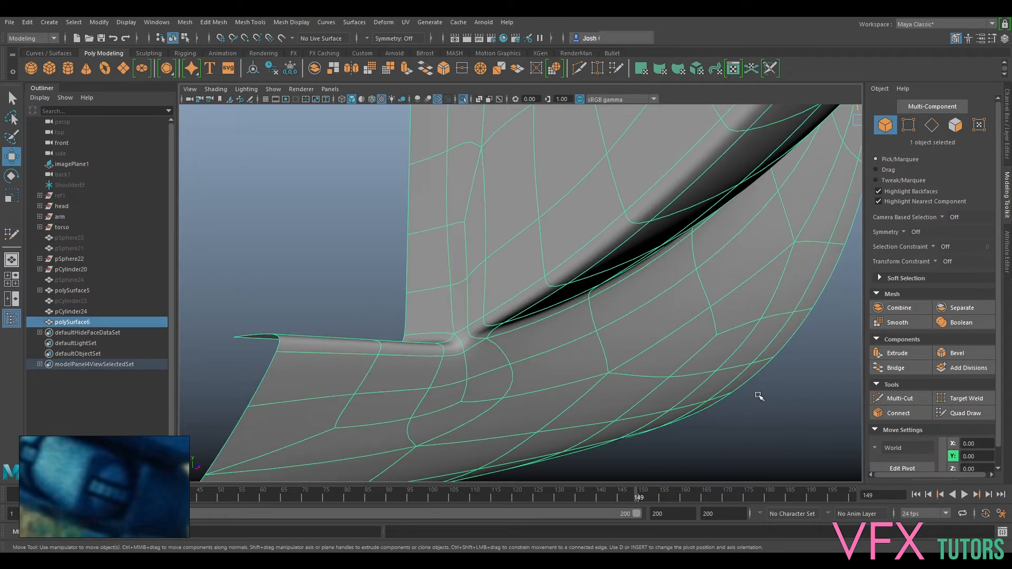
pyautogui.click(753, 436)
pyautogui.keyDown('alt'); pyautogui.moveTo(752, 436); pyautogui.dragTo(559, 295); pyautogui.keyUp('alt')
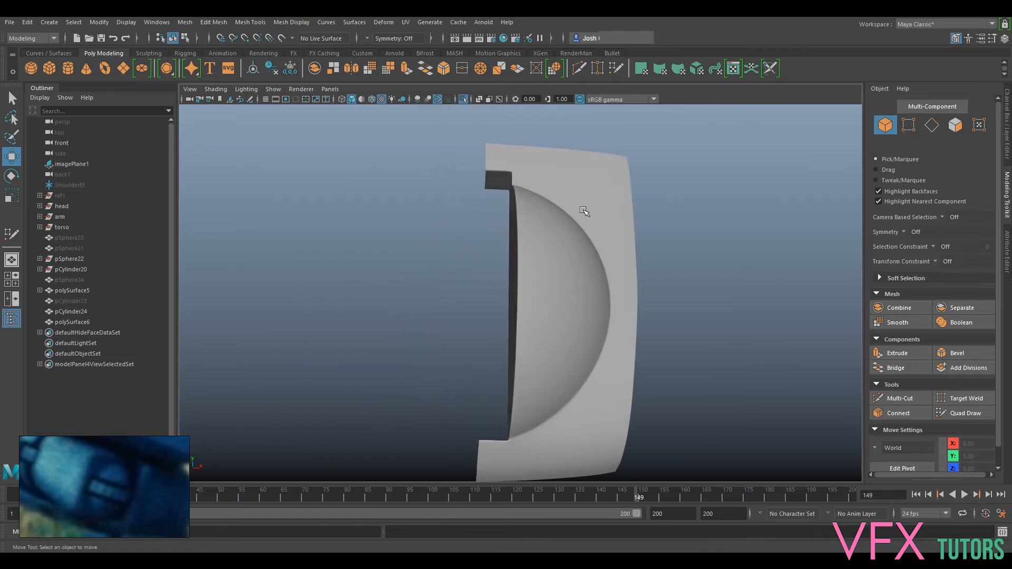
pyautogui.keyDown('alt'); pyautogui.moveTo(606, 218); pyautogui.dragTo(622, 232); pyautogui.keyUp('alt')
# - Show the whole model again and turn Wireframe on Shaded back on to see pCylinder24's edges
pyautogui.click(626, 248)
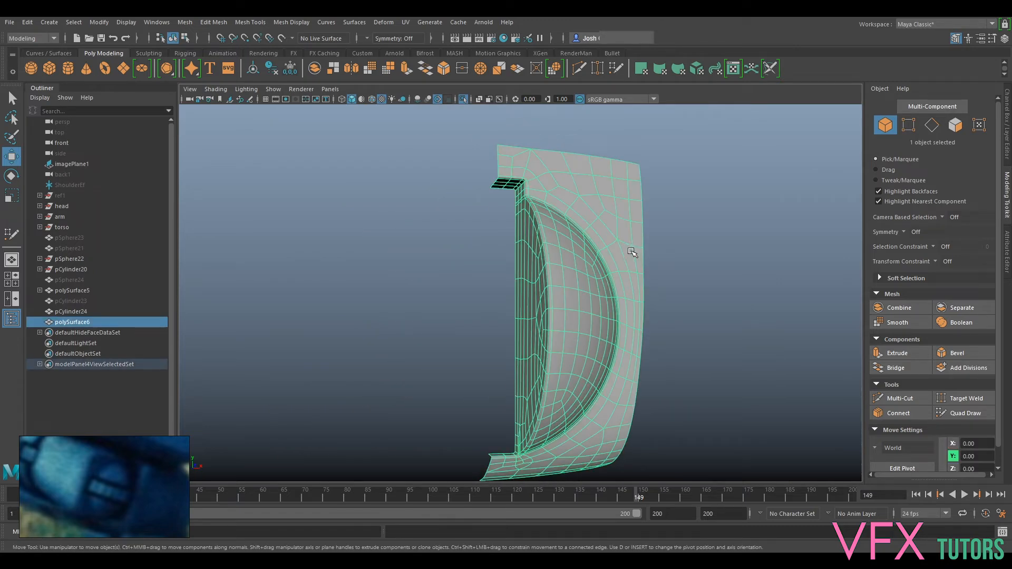
pyautogui.hotkey('ctrl', '1')
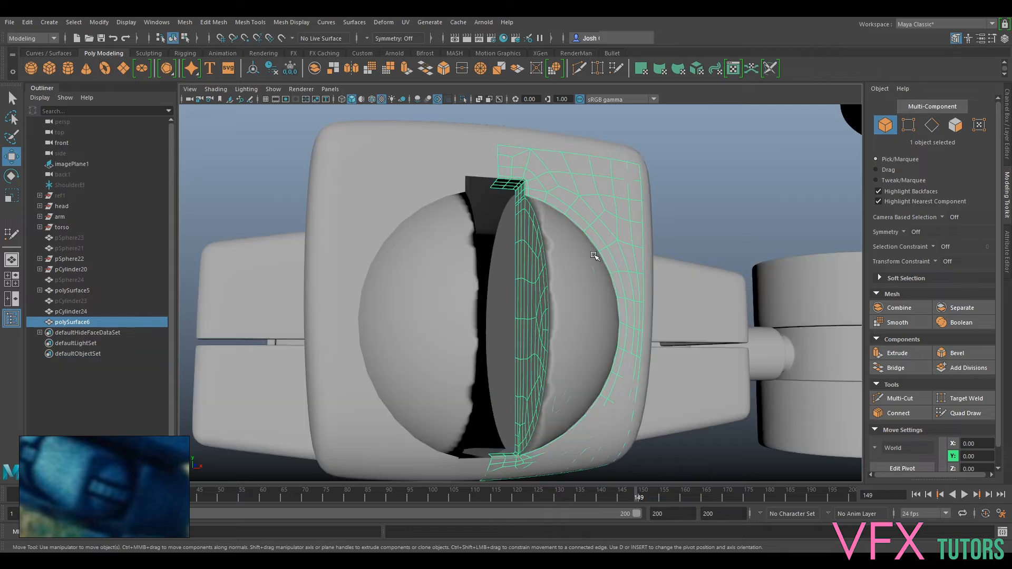
pyautogui.keyDown('alt'); pyautogui.moveTo(596, 255); pyautogui.dragTo(601, 235); pyautogui.keyUp('alt')
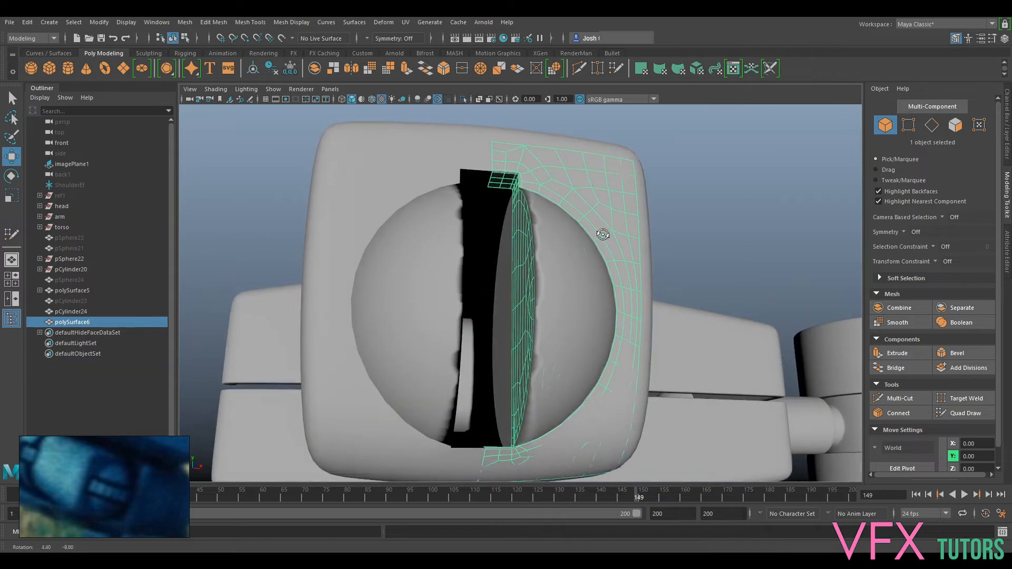
pyautogui.click(442, 141)
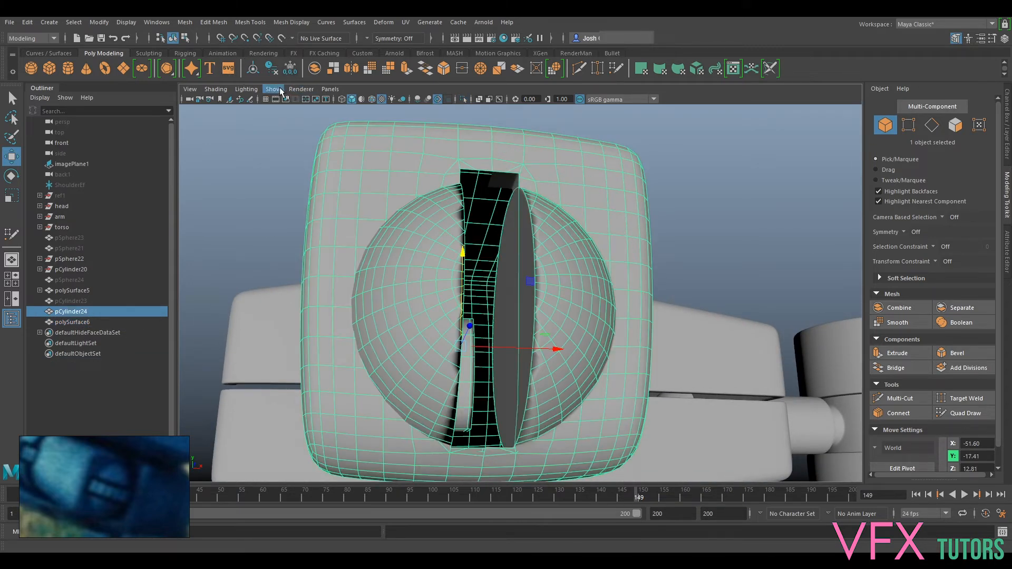
pyautogui.click(216, 90)
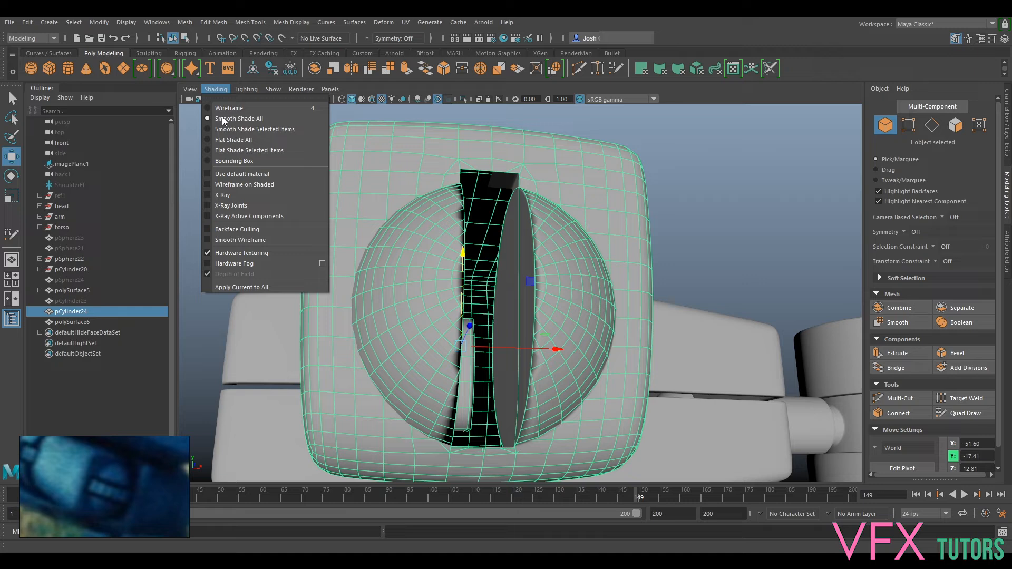
pyautogui.click(232, 185)
# - Select polySurface6 over the blocky part and isolate it again
pyautogui.keyDown('alt'); pyautogui.moveTo(605, 223); pyautogui.dragTo(568, 255); pyautogui.keyUp('alt')
pyautogui.hotkey('ctrl', 'z')
pyautogui.click(695, 186)
pyautogui.click(606, 248)
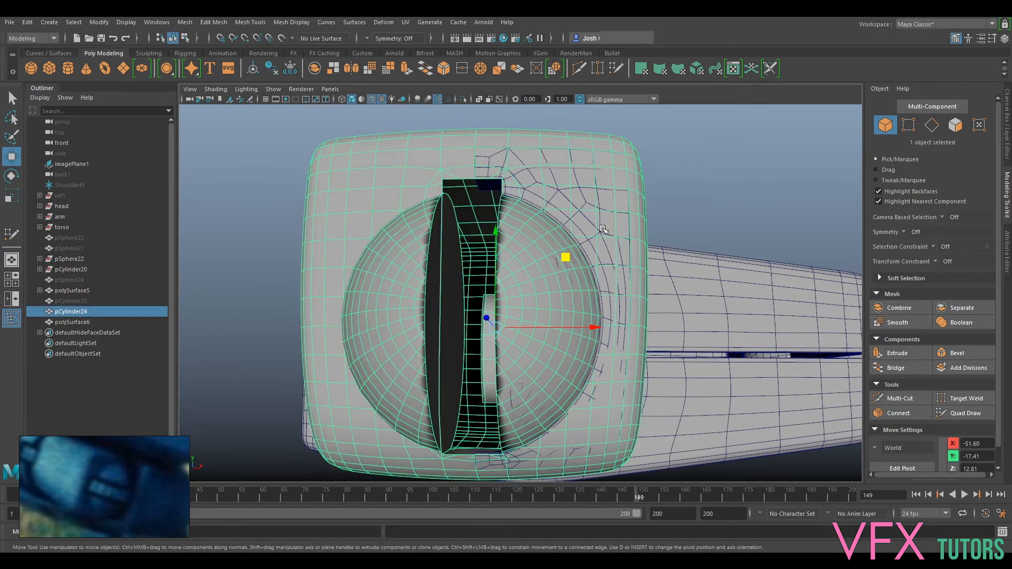
pyautogui.moveTo(538, 180); pyautogui.dragTo(539, 181)
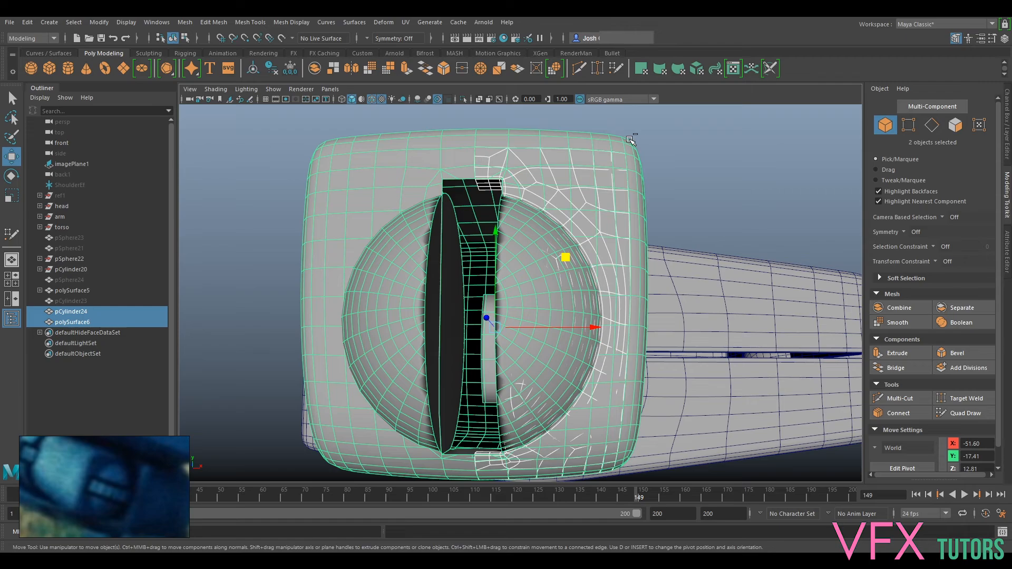
pyautogui.keyDown('alt'); pyautogui.moveTo(711, 243); pyautogui.dragTo(637, 317); pyautogui.keyUp('alt')
pyautogui.hotkey('ctrl', '1')
# - Select polySurface6's open border edges and deselect the outer panel and lower strip borders, keeping only the slot's inner border
pyautogui.keyDown('alt'); pyautogui.moveTo(637, 317); pyautogui.dragTo(590, 245, button='middle'); pyautogui.keyUp('alt')
pyautogui.scroll(4, 556, 244)
pyautogui.moveTo(533, 296); pyautogui.dragTo(517, 234, button='right')
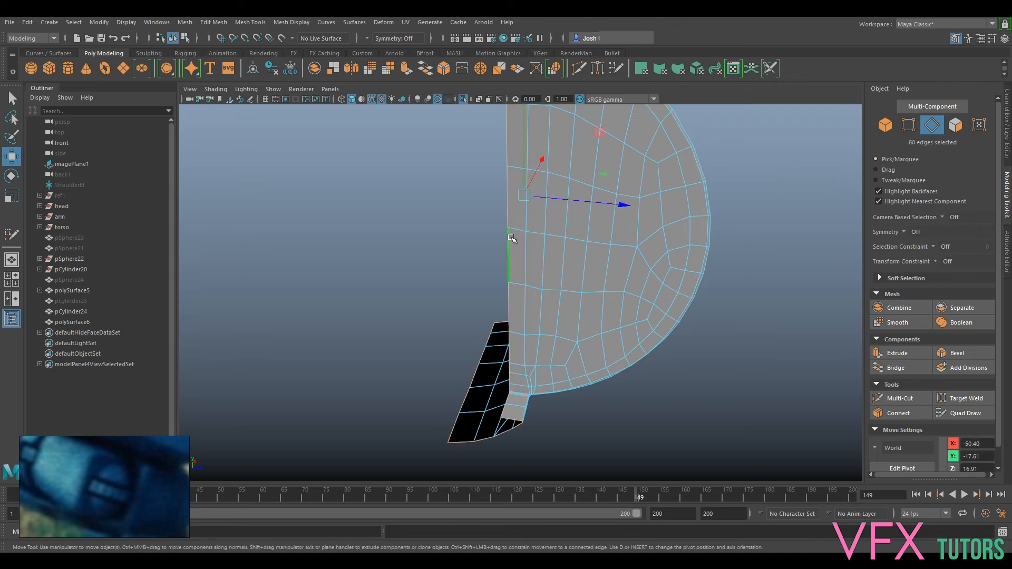
pyautogui.keyDown('alt'); pyautogui.moveTo(521, 394); pyautogui.dragTo(506, 367); pyautogui.keyUp('alt')
pyautogui.keyDown('alt'); pyautogui.moveTo(506, 370); pyautogui.dragTo(515, 219, button='middle'); pyautogui.keyUp('alt')
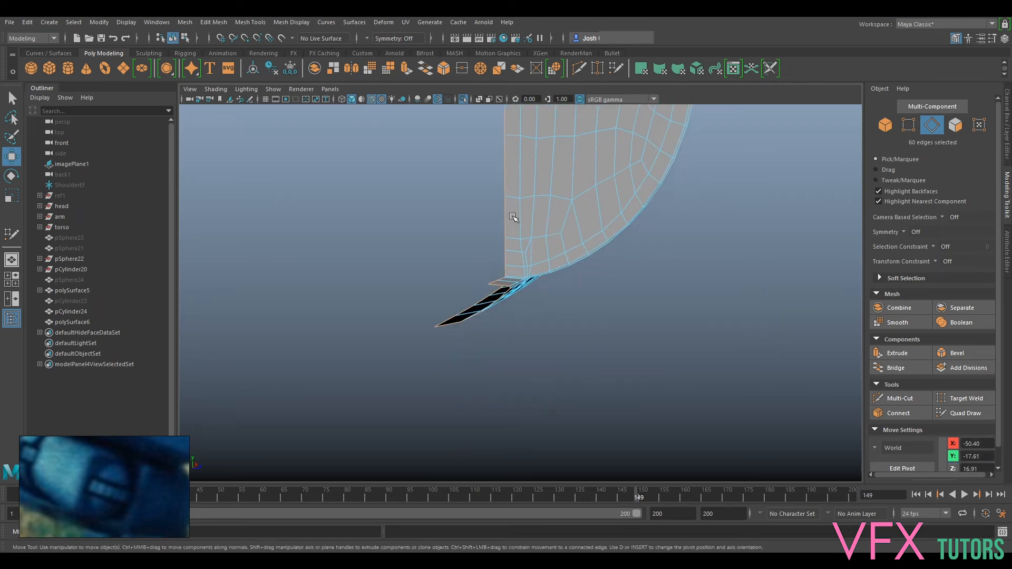
pyautogui.keyDown('alt'); pyautogui.moveTo(486, 352); pyautogui.dragTo(468, 369); pyautogui.keyUp('alt')
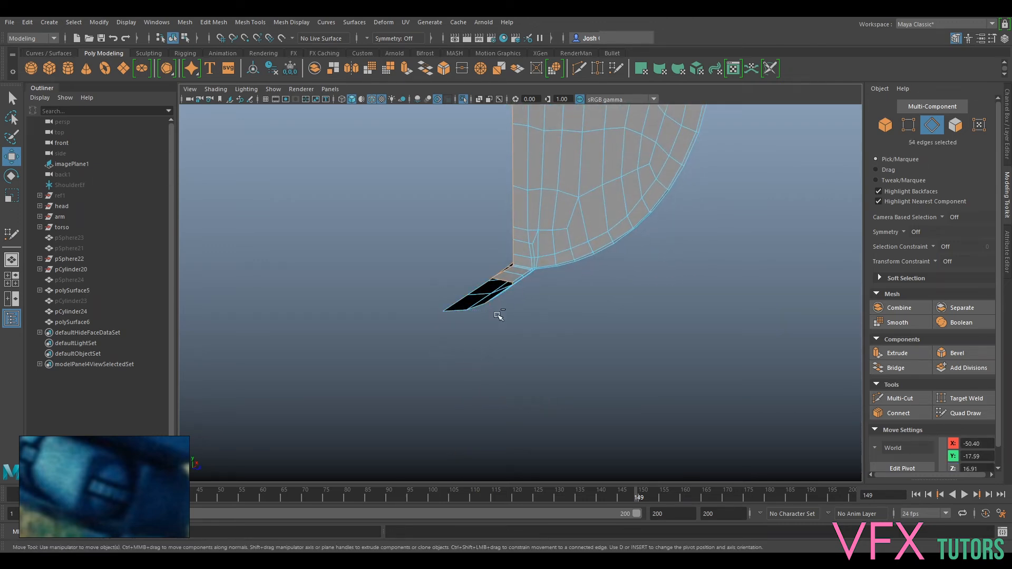
pyautogui.keyDown('alt'); pyautogui.moveTo(489, 298); pyautogui.dragTo(471, 332); pyautogui.keyUp('alt')
pyautogui.keyDown('alt'); pyautogui.moveTo(454, 294); pyautogui.dragTo(535, 297); pyautogui.keyUp('alt')
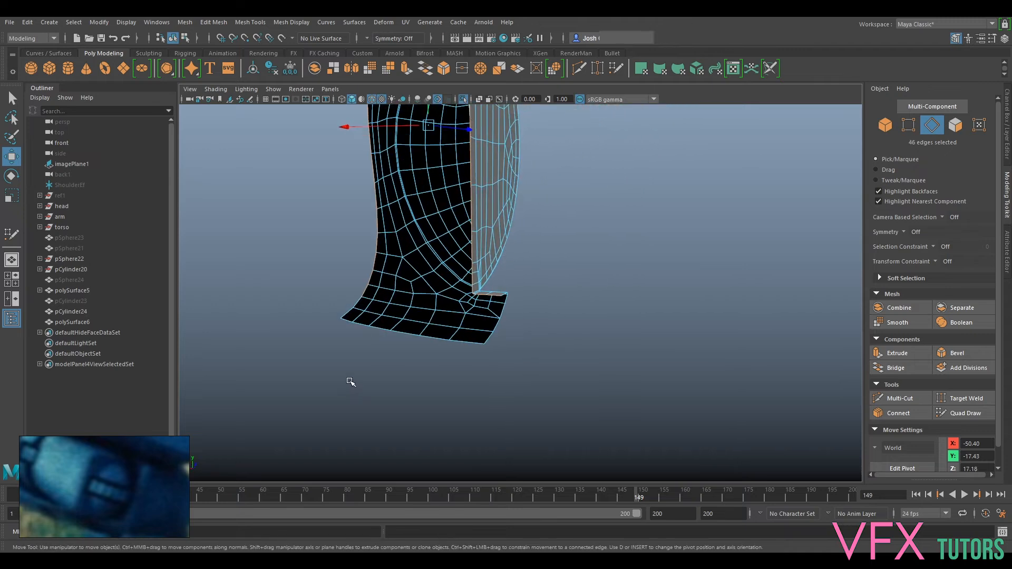
pyautogui.keyDown('alt'); pyautogui.moveTo(412, 187); pyautogui.dragTo(452, 357); pyautogui.keyUp('alt')
pyautogui.moveTo(361, 248); pyautogui.dragTo(501, 449)
pyautogui.keyDown('alt'); pyautogui.moveTo(549, 298); pyautogui.dragTo(465, 372); pyautogui.keyUp('alt')
# - Extrude the selected inner slot border edges and move them along Z deeper into the part
pyautogui.hotkey('ctrl', 'e')
pyautogui.press('w')
pyautogui.keyDown('alt'); pyautogui.moveTo(524, 415); pyautogui.dragTo(544, 286, button='middle'); pyautogui.keyUp('alt')
pyautogui.moveTo(542, 298); pyautogui.dragTo(496, 316)
# - Preview polySurface6 in smooth mesh display, check it in object selection, and switch back to the unsmoothed display
pyautogui.press('3')
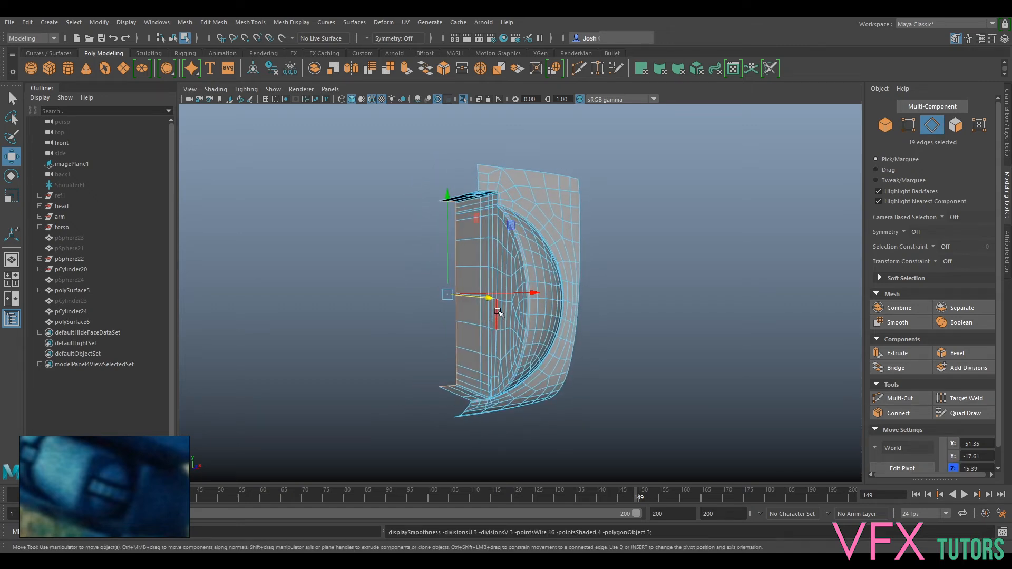
pyautogui.moveTo(531, 260); pyautogui.dragTo(578, 237, button='right')
pyautogui.click(663, 238)
pyautogui.keyDown('alt'); pyautogui.moveTo(693, 302); pyautogui.dragTo(650, 294); pyautogui.keyUp('alt')
pyautogui.click(524, 267)
pyautogui.press('1')
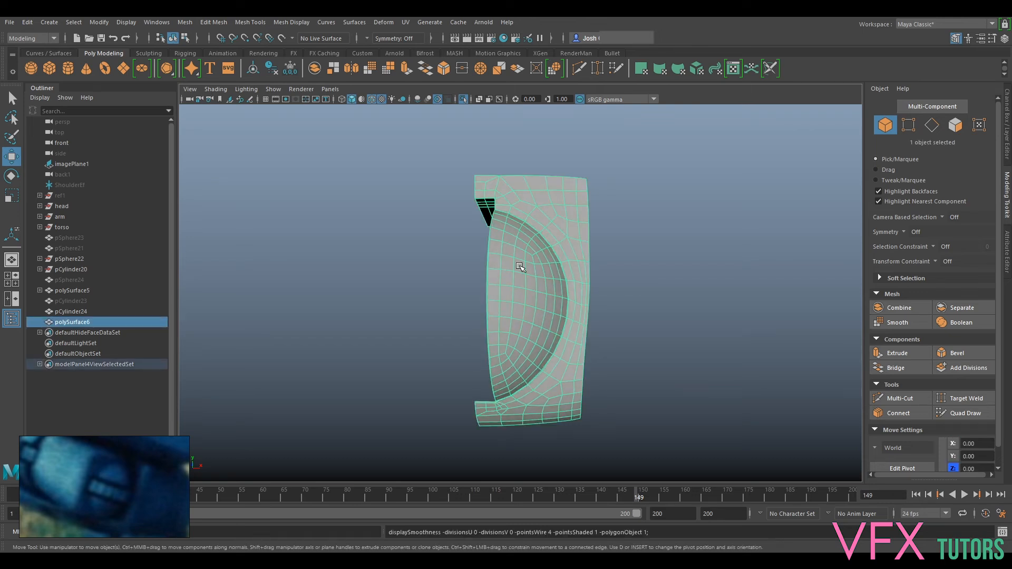
# - Exit isolation and compare the extended slot walls with the opening in pCylinder24 from several angles
pyautogui.keyDown('alt'); pyautogui.moveTo(520, 266); pyautogui.dragTo(559, 269); pyautogui.keyUp('alt')
pyautogui.hotkey('ctrl', '1')
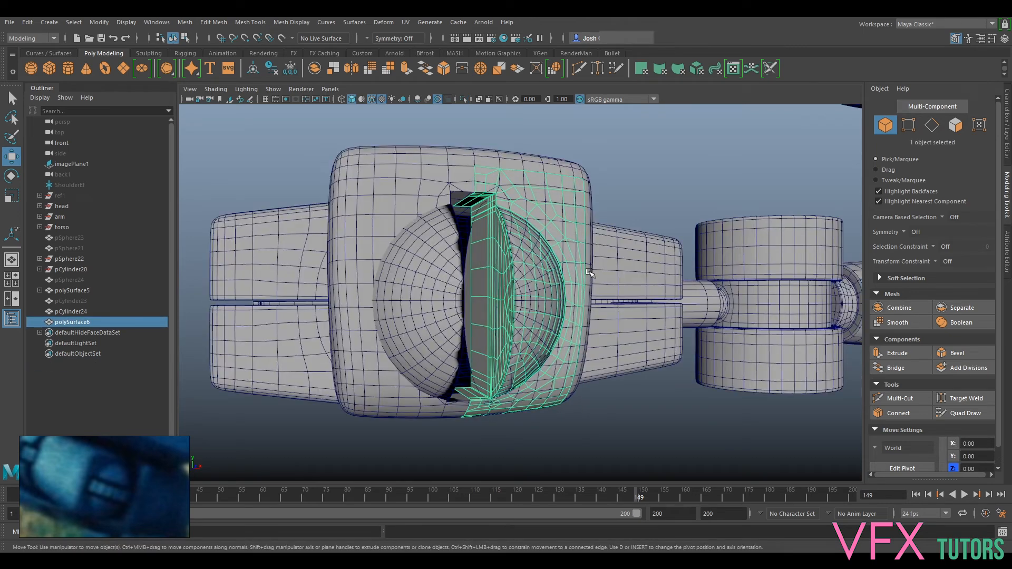
pyautogui.keyDown('alt'); pyautogui.moveTo(583, 218); pyautogui.dragTo(488, 211); pyautogui.keyUp('alt')
pyautogui.keyDown('alt'); pyautogui.moveTo(531, 196); pyautogui.dragTo(508, 254, button='middle'); pyautogui.keyUp('alt')
pyautogui.scroll(3, 509, 254)
pyautogui.keyDown('alt'); pyautogui.moveTo(509, 254); pyautogui.dragTo(479, 277); pyautogui.keyUp('alt')
pyautogui.scroll(-3, 588, 232)
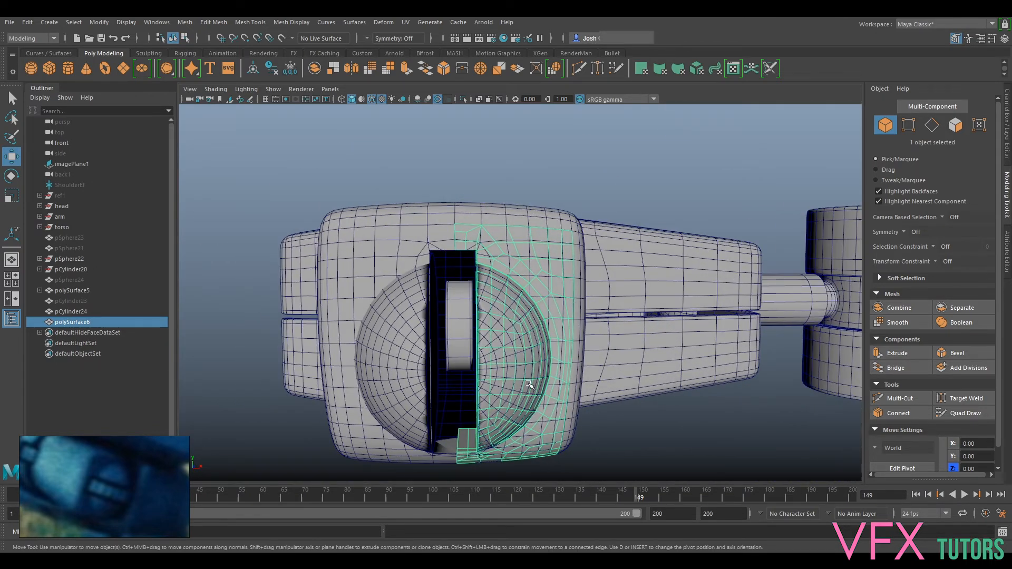
# - Isolate polySurface6 and select the upper and middle edges along the slot side wall's vertical rear border
pyautogui.keyDown('alt'); pyautogui.moveTo(507, 363); pyautogui.dragTo(549, 337); pyautogui.keyUp('alt')
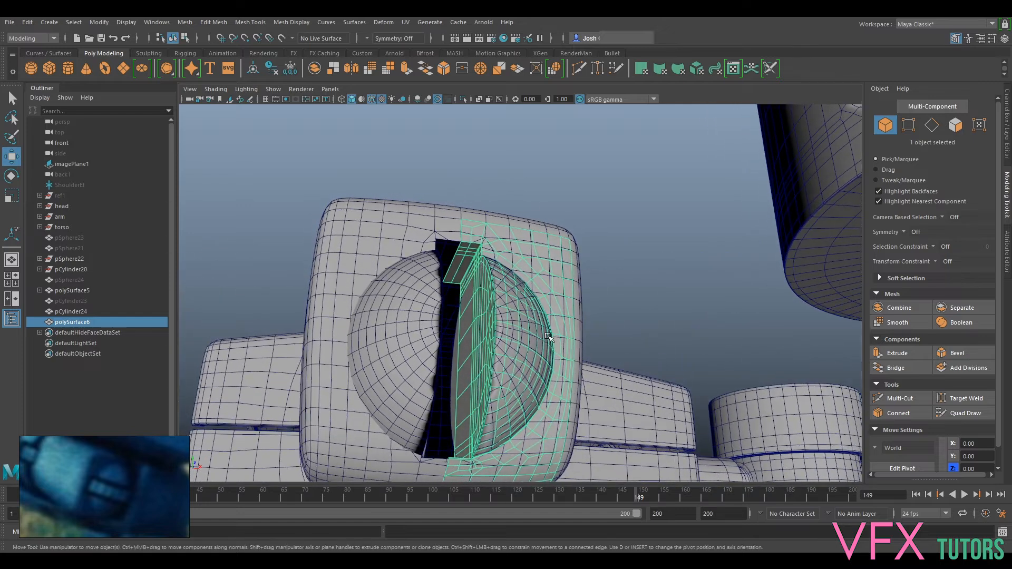
pyautogui.hotkey('ctrl', '1')
pyautogui.keyDown('alt'); pyautogui.moveTo(528, 266); pyautogui.dragTo(409, 317); pyautogui.keyUp('alt')
pyautogui.scroll(3, 463, 351)
pyautogui.scroll(3, 549, 369)
pyautogui.keyDown('alt'); pyautogui.moveTo(409, 316); pyautogui.dragTo(402, 315, button='middle'); pyautogui.keyUp('alt')
pyautogui.keyDown('alt'); pyautogui.moveTo(402, 314); pyautogui.dragTo(357, 290); pyautogui.keyUp('alt')
pyautogui.rightClick(326, 207)
pyautogui.moveTo(325, 208); pyautogui.dragTo(325, 181, button='right')
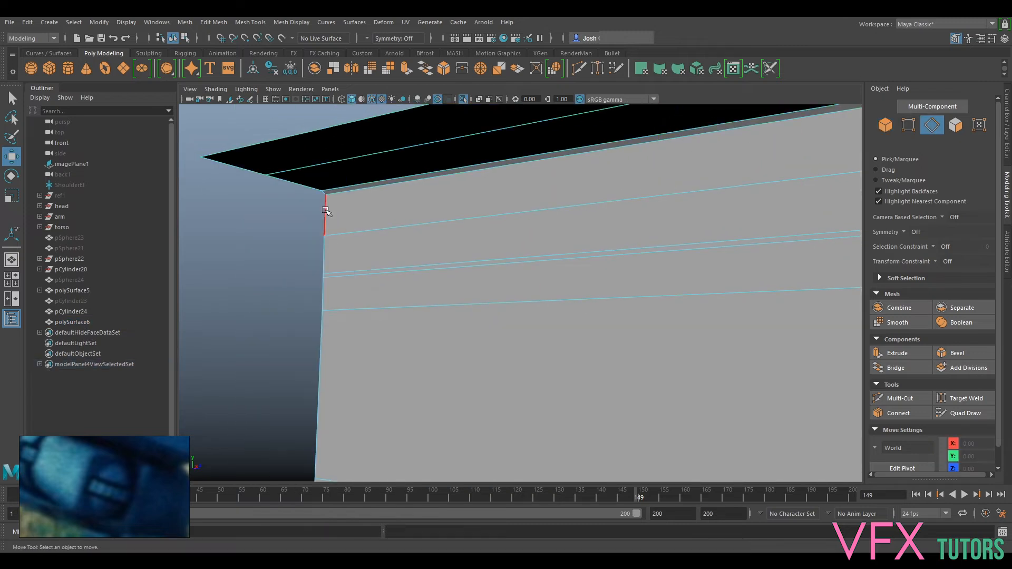
pyautogui.click(325, 213)
pyautogui.scroll(-2, 339, 253)
pyautogui.keyDown('ctrl'); pyautogui.keyDown('shift'); pyautogui.click(373, 264); pyautogui.keyUp('shift'); pyautogui.keyUp('ctrl')
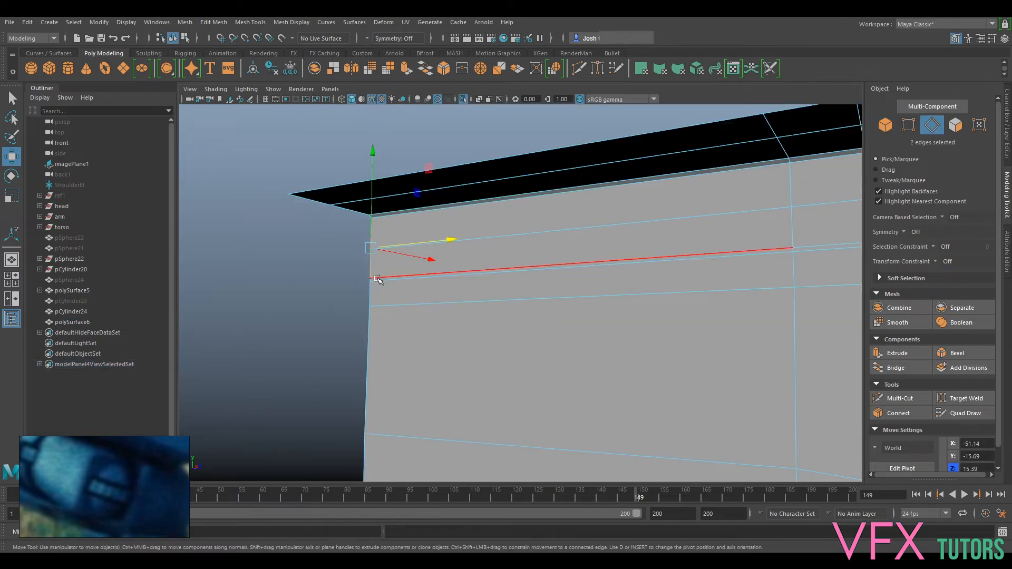
pyautogui.keyDown('ctrl'); pyautogui.keyDown('shift'); pyautogui.click(371, 291); pyautogui.keyUp('shift'); pyautogui.keyUp('ctrl')
pyautogui.keyDown('ctrl'); pyautogui.keyDown('shift'); pyautogui.click(372, 323); pyautogui.keyUp('shift'); pyautogui.keyUp('ctrl')
pyautogui.keyDown('alt'); pyautogui.moveTo(394, 416); pyautogui.dragTo(413, 276, button='middle'); pyautogui.keyUp('alt')
pyautogui.keyDown('ctrl'); pyautogui.keyDown('shift'); pyautogui.click(377, 278); pyautogui.keyUp('shift'); pyautogui.keyUp('ctrl')
pyautogui.keyDown('ctrl'); pyautogui.keyDown('shift'); pyautogui.click(394, 440); pyautogui.keyUp('shift'); pyautogui.keyUp('ctrl')
# - Add the remaining rear border edges down to the slot's lower corner to the selection
pyautogui.scroll(-3, 403, 407)
pyautogui.keyDown('alt'); pyautogui.moveTo(402, 407); pyautogui.dragTo(427, 263, button='middle'); pyautogui.keyUp('alt')
pyautogui.scroll(1, 427, 263)
pyautogui.keyDown('ctrl'); pyautogui.keyDown('shift'); pyautogui.click(444, 303); pyautogui.keyUp('shift'); pyautogui.keyUp('ctrl')
pyautogui.keyDown('ctrl'); pyautogui.keyDown('shift'); pyautogui.click(449, 410); pyautogui.keyUp('shift'); pyautogui.keyUp('ctrl')
pyautogui.keyDown('ctrl'); pyautogui.keyDown('shift'); pyautogui.click(447, 444); pyautogui.keyUp('shift'); pyautogui.keyUp('ctrl')
pyautogui.scroll(-3, 446, 427)
pyautogui.keyDown('alt'); pyautogui.moveTo(446, 422); pyautogui.dragTo(444, 318, button='middle'); pyautogui.keyUp('alt')
pyautogui.scroll(2, 447, 314)
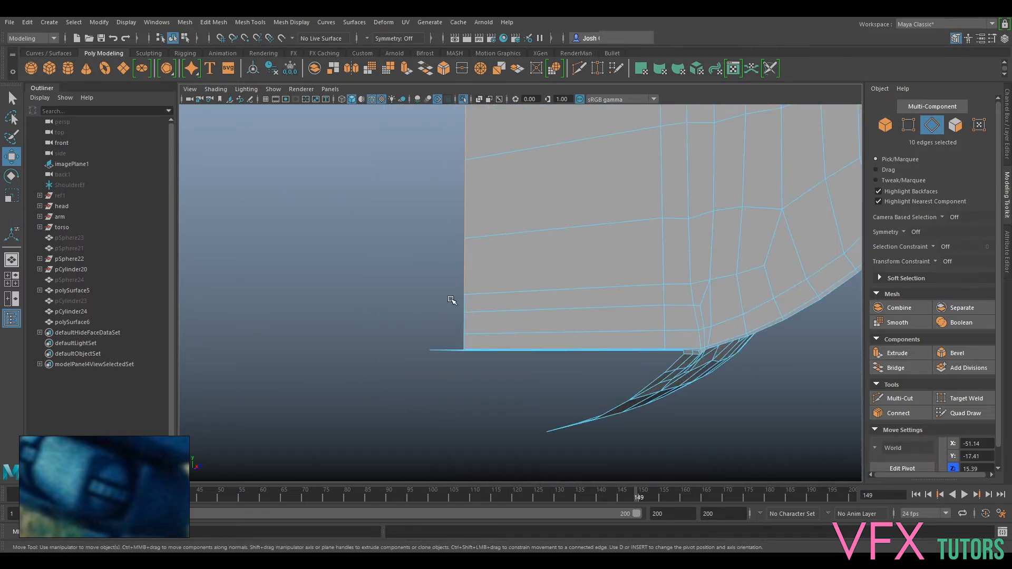
pyautogui.keyDown('ctrl'); pyautogui.keyDown('shift'); pyautogui.click(463, 320); pyautogui.keyUp('shift'); pyautogui.keyUp('ctrl')
pyautogui.keyDown('alt'); pyautogui.moveTo(462, 342); pyautogui.dragTo(434, 331); pyautogui.keyUp('alt')
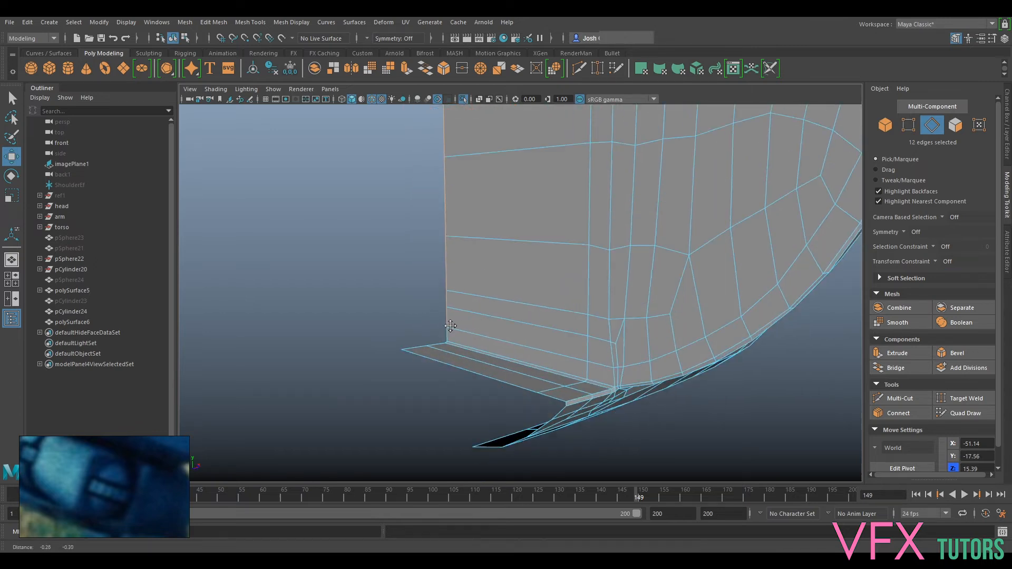
pyautogui.keyDown('alt'); pyautogui.moveTo(434, 331); pyautogui.dragTo(499, 307, button='middle'); pyautogui.keyUp('alt')
pyautogui.scroll(3, 499, 307)
pyautogui.keyDown('ctrl'); pyautogui.keyDown('shift'); pyautogui.click(474, 336); pyautogui.keyUp('shift'); pyautogui.keyUp('ctrl')
pyautogui.keyDown('ctrl'); pyautogui.keyDown('shift'); pyautogui.click(469, 352); pyautogui.keyUp('shift'); pyautogui.keyUp('ctrl')
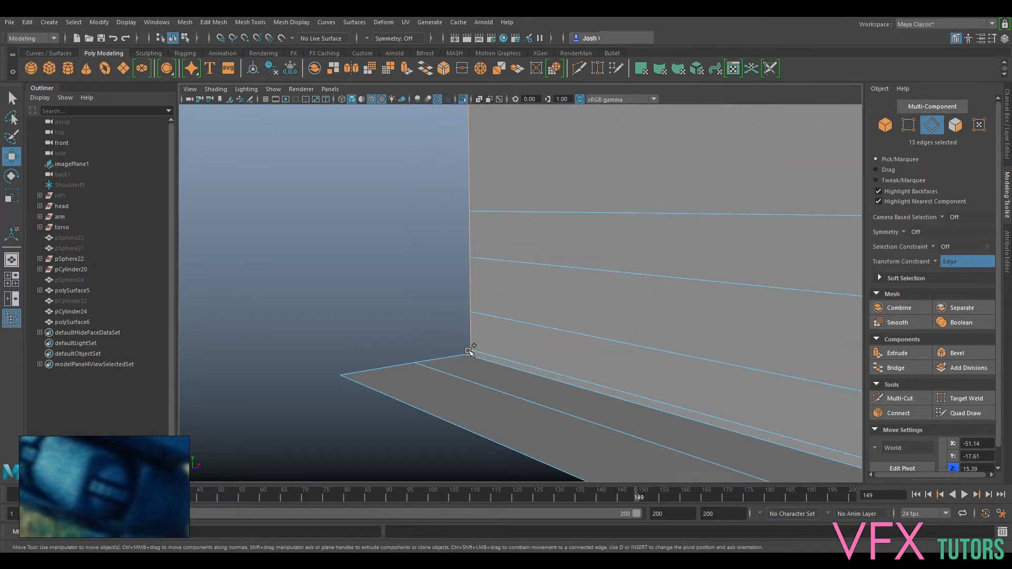
pyautogui.scroll(-4, 535, 246)
pyautogui.keyDown('alt'); pyautogui.moveTo(534, 246); pyautogui.dragTo(514, 248); pyautogui.keyUp('alt')
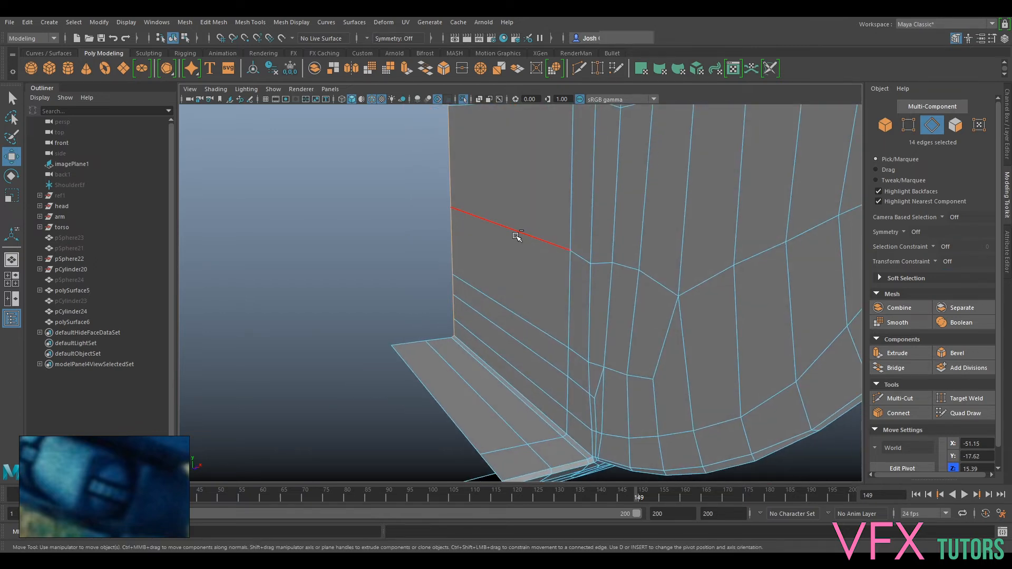
# - Extrude the selected rear border edges and move them along X to start the slot's back wall
pyautogui.hotkey('ctrl', 'e')
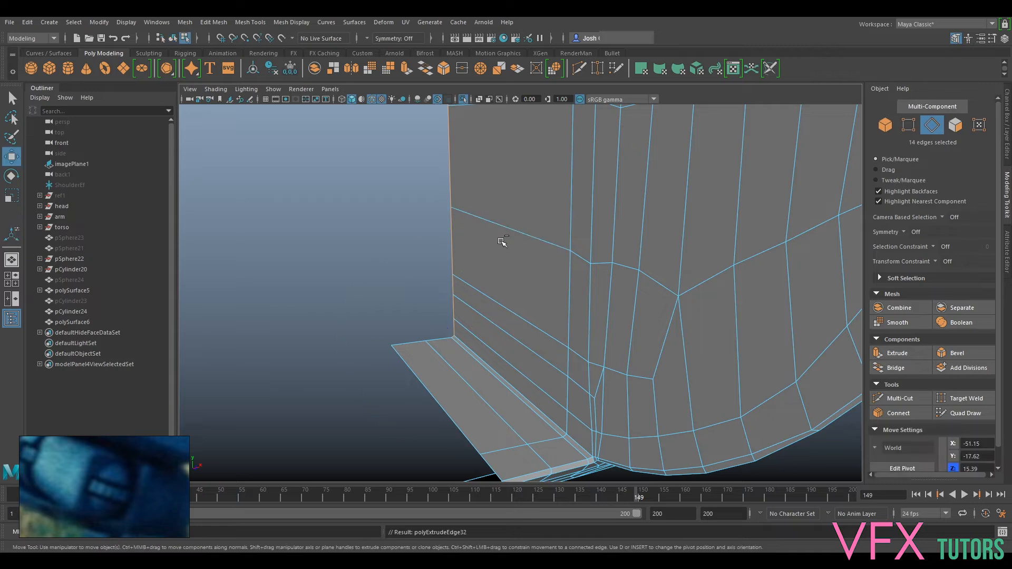
pyautogui.scroll(-4, 476, 213)
pyautogui.keyDown('alt'); pyautogui.moveTo(477, 213); pyautogui.dragTo(486, 330, button='middle'); pyautogui.keyUp('alt')
pyautogui.scroll(-3, 473, 279)
pyautogui.scroll(3, 522, 263)
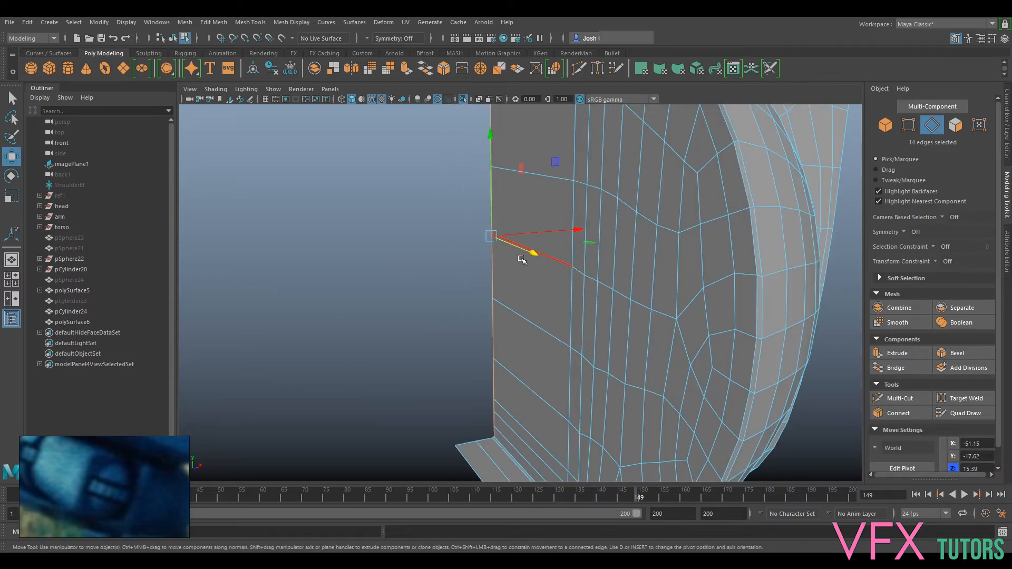
pyautogui.keyDown('alt'); pyautogui.moveTo(528, 224); pyautogui.dragTo(530, 379, button='middle'); pyautogui.keyUp('alt')
pyautogui.keyDown('alt'); pyautogui.moveTo(530, 379); pyautogui.dragTo(529, 287); pyautogui.keyUp('alt')
pyautogui.keyDown('alt'); pyautogui.moveTo(522, 330); pyautogui.dragTo(526, 237, button='middle'); pyautogui.keyUp('alt')
pyautogui.keyDown('alt'); pyautogui.moveTo(541, 276); pyautogui.dragTo(520, 236); pyautogui.keyUp('alt')
pyautogui.hotkey('ctrl', 'e')
pyautogui.press('w')
pyautogui.keyDown('alt'); pyautogui.moveTo(553, 197); pyautogui.dragTo(536, 212); pyautogui.keyUp('alt')
pyautogui.moveTo(534, 212); pyautogui.dragTo(515, 216)
pyautogui.keyDown('alt'); pyautogui.moveTo(520, 264); pyautogui.dragTo(549, 318); pyautogui.keyUp('alt')
pyautogui.keyDown('alt'); pyautogui.moveTo(547, 237); pyautogui.dragTo(535, 264); pyautogui.keyUp('alt')
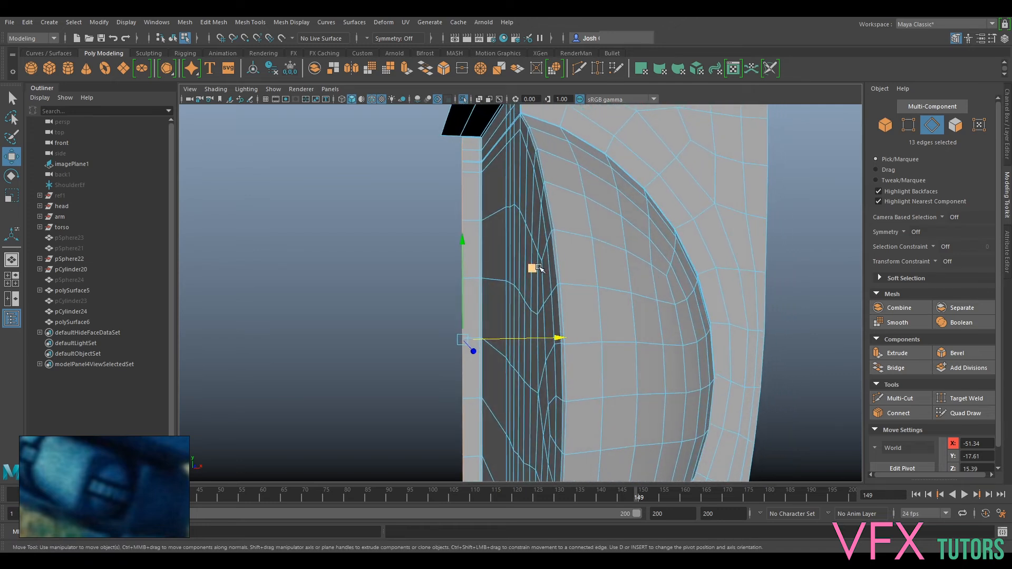
# - Vertex-snap the extruded back wall border along X to the outer corner of the upper strip
pyautogui.moveTo(523, 339); pyautogui.dragTo(436, 136)
pyautogui.press('v')
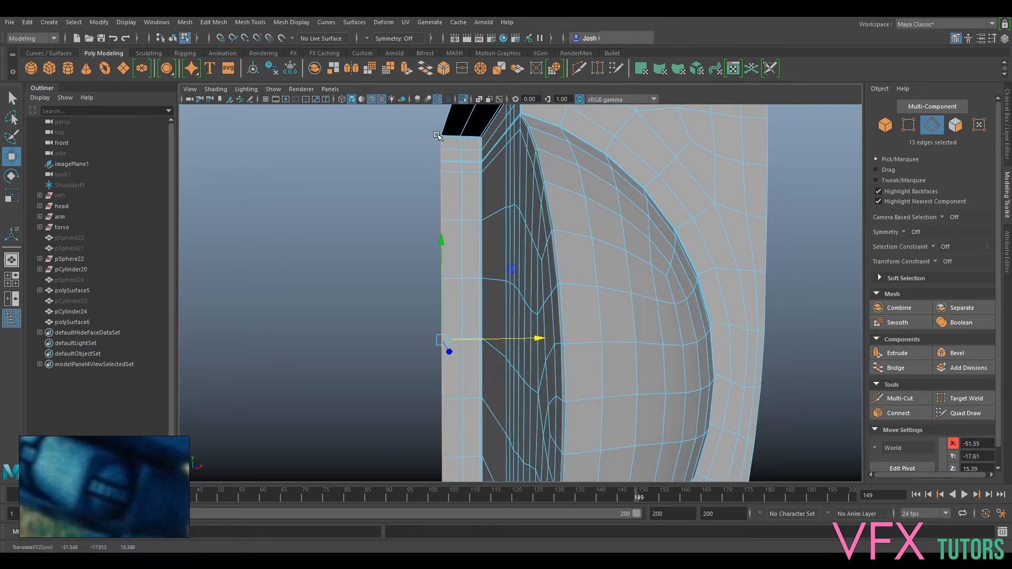
pyautogui.press('r')
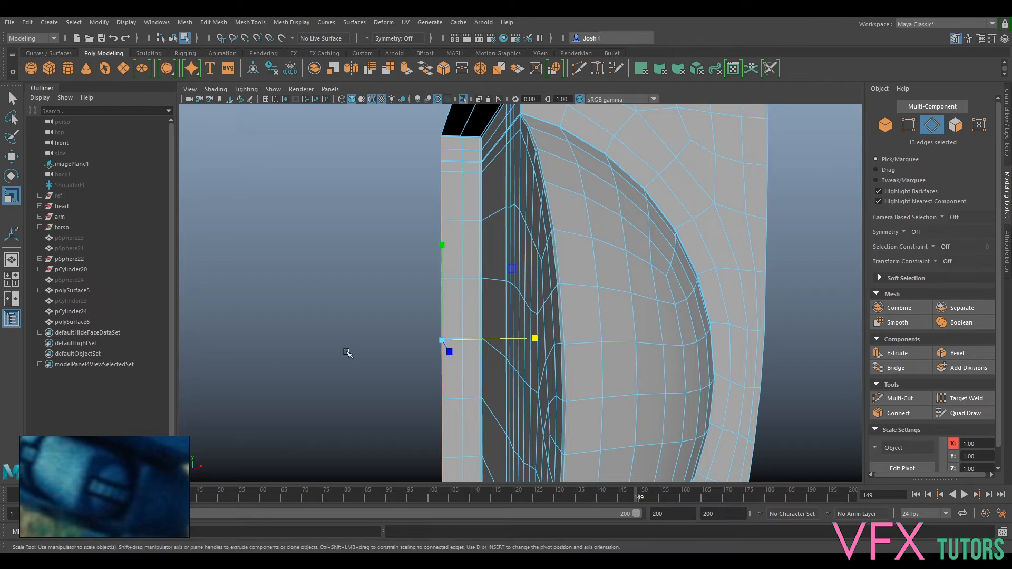
pyautogui.press('w')
pyautogui.moveTo(485, 344); pyautogui.dragTo(440, 140)
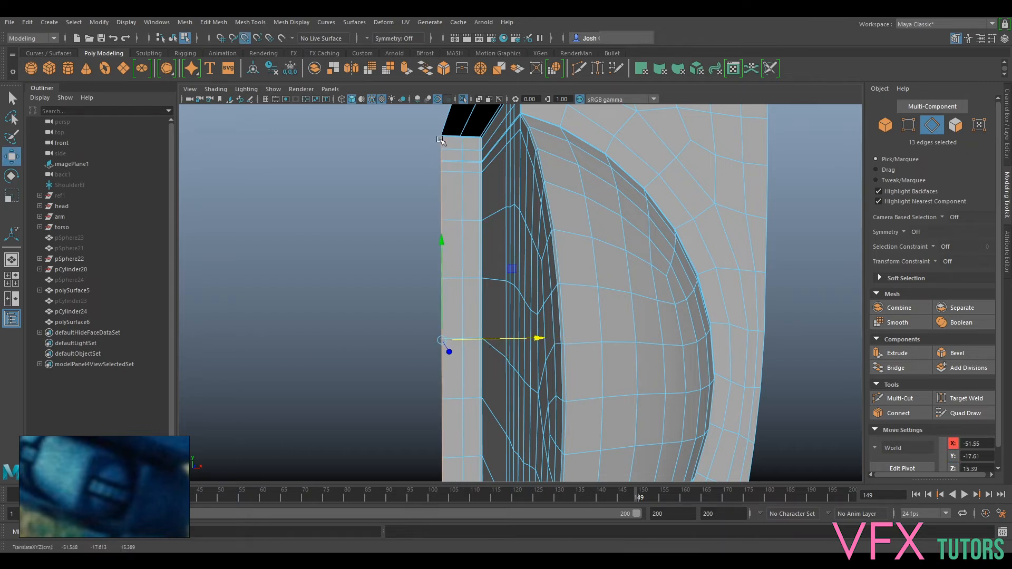
# - Try moving two vertices on the back wall's upper edge down along Y to test whether they join the upper strip
pyautogui.scroll(7, 486, 125)
pyautogui.keyDown('alt'); pyautogui.moveTo(486, 125); pyautogui.dragTo(561, 360, button='middle'); pyautogui.keyUp('alt')
pyautogui.keyDown('alt'); pyautogui.moveTo(560, 360); pyautogui.dragTo(526, 375); pyautogui.keyUp('alt')
pyautogui.scroll(3, 567, 258)
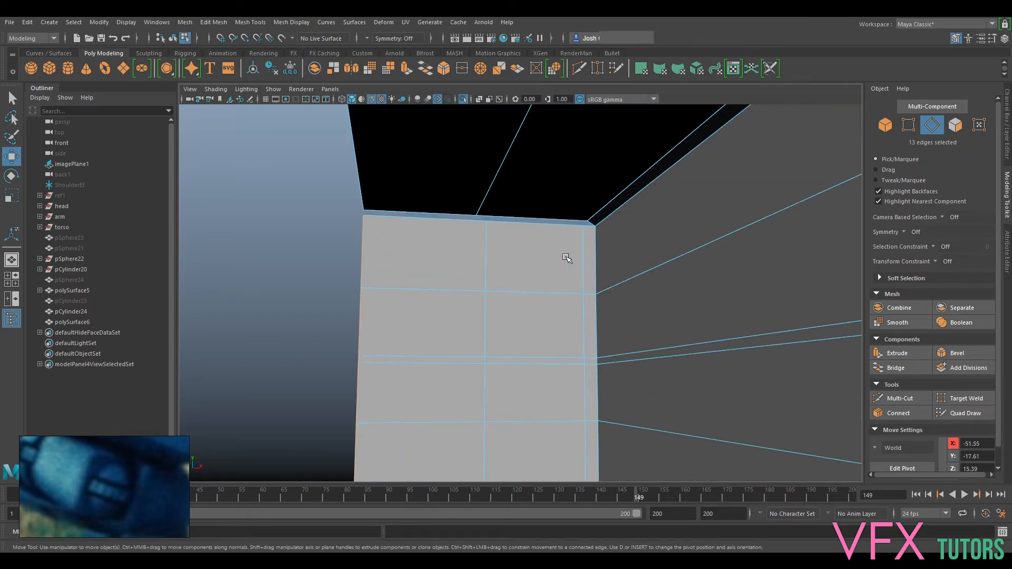
pyautogui.moveTo(592, 229); pyautogui.dragTo(542, 229, button='right')
pyautogui.keyDown('alt'); pyautogui.moveTo(587, 228); pyautogui.dragTo(562, 237); pyautogui.keyUp('alt')
pyautogui.scroll(2, 562, 236)
pyautogui.keyDown('alt'); pyautogui.moveTo(567, 215); pyautogui.dragTo(550, 238, button='middle'); pyautogui.keyUp('alt')
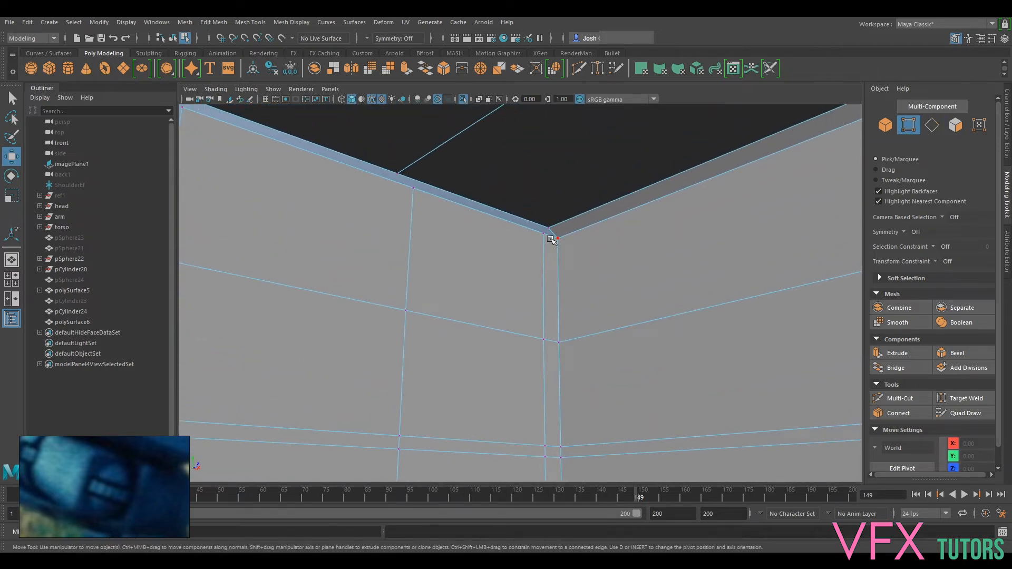
pyautogui.click(542, 234)
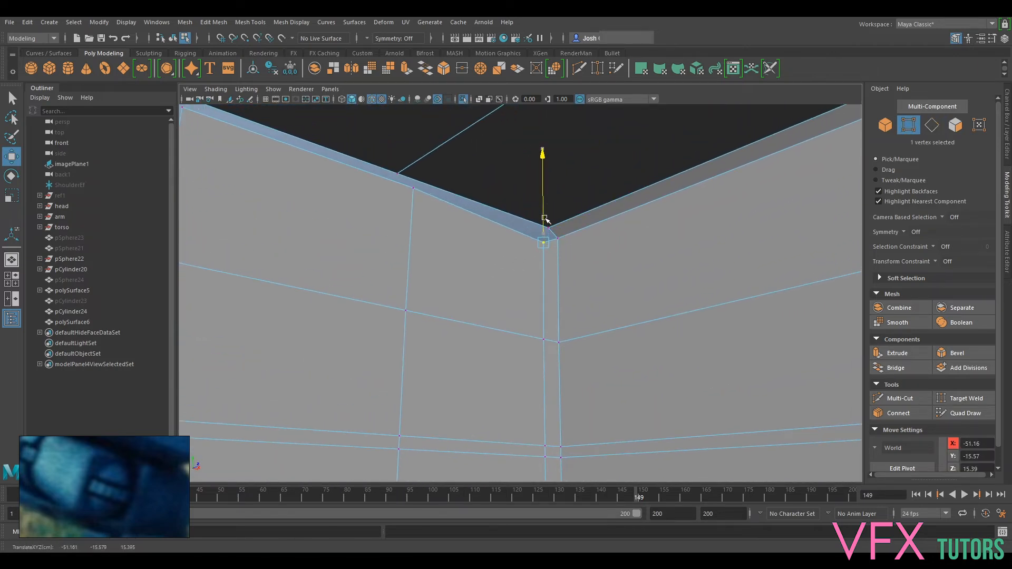
pyautogui.moveTo(545, 218); pyautogui.dragTo(545, 218)
pyautogui.click(412, 191)
pyautogui.moveTo(414, 173); pyautogui.dragTo(414, 187)
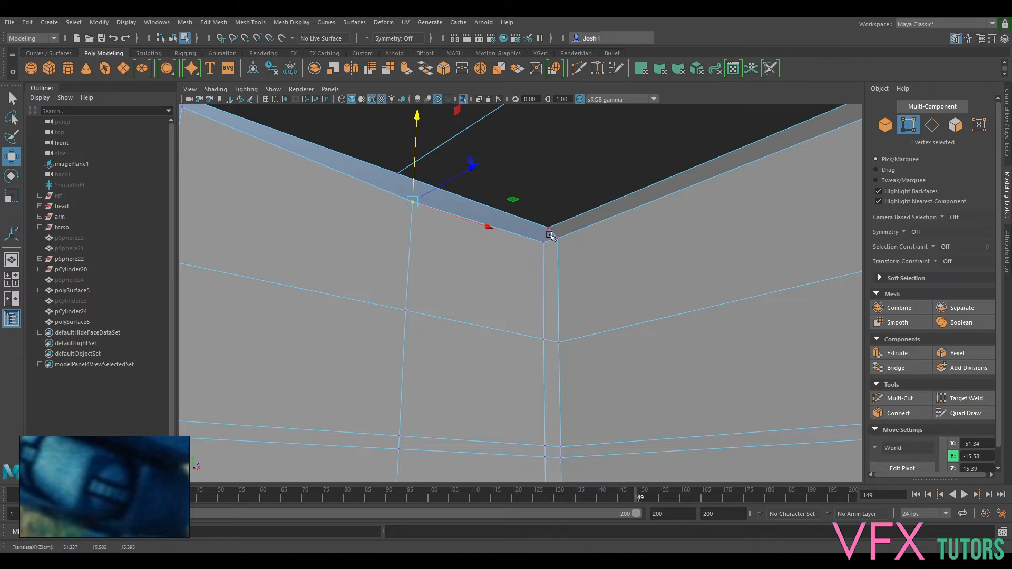
# - Merge the three overlapping vertex pairs joining the back wall to the upper strip and preview the smoothed result
pyautogui.keyDown('alt'); pyautogui.moveTo(617, 246); pyautogui.dragTo(545, 265); pyautogui.keyUp('alt')
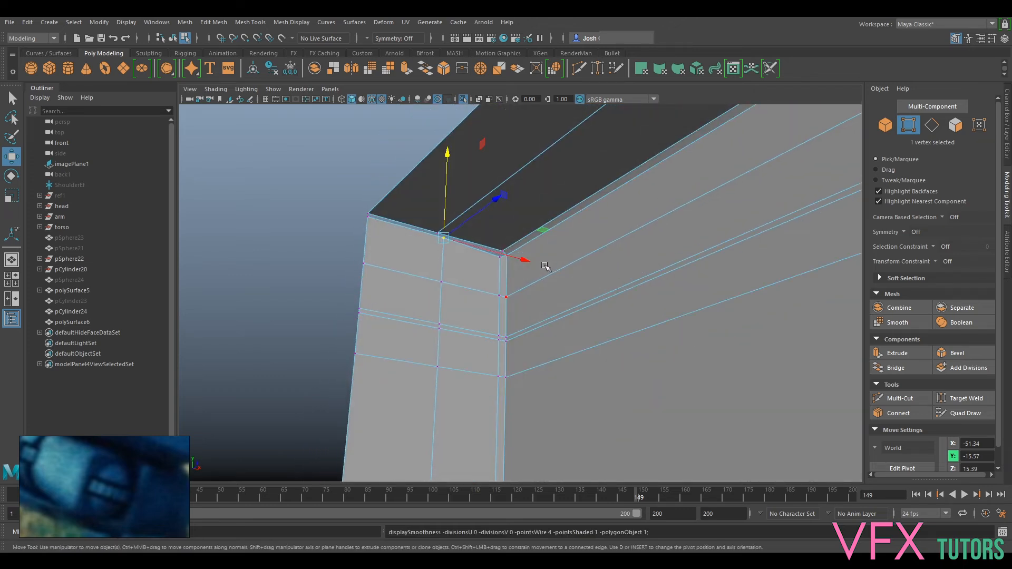
pyautogui.scroll(2, 493, 262)
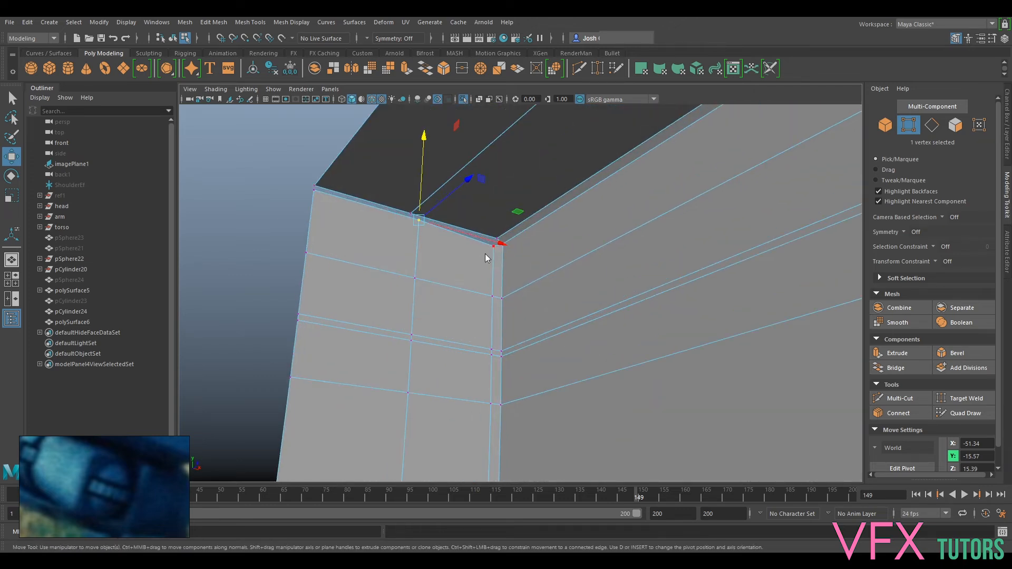
pyautogui.click(494, 255)
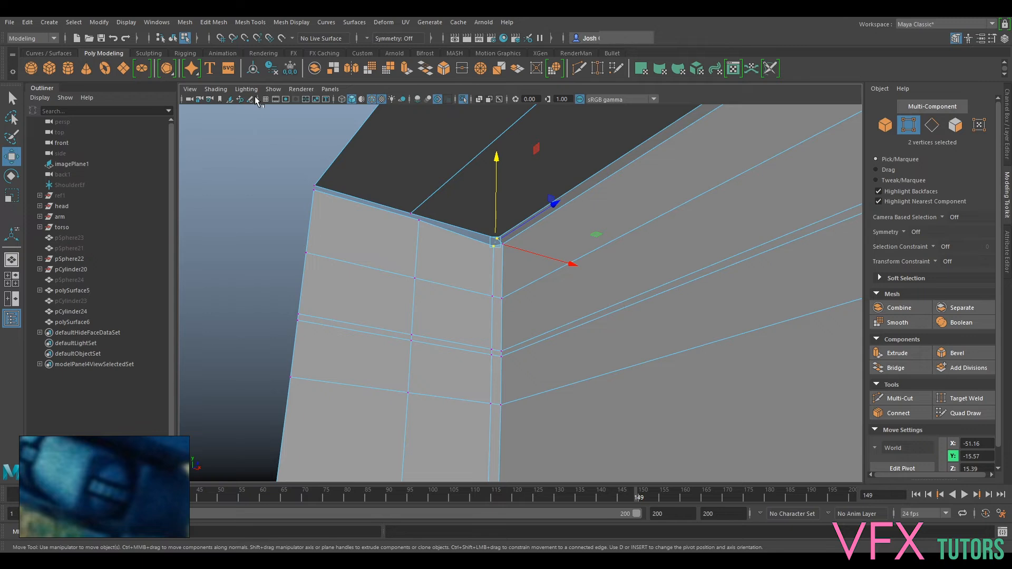
pyautogui.click(211, 18)
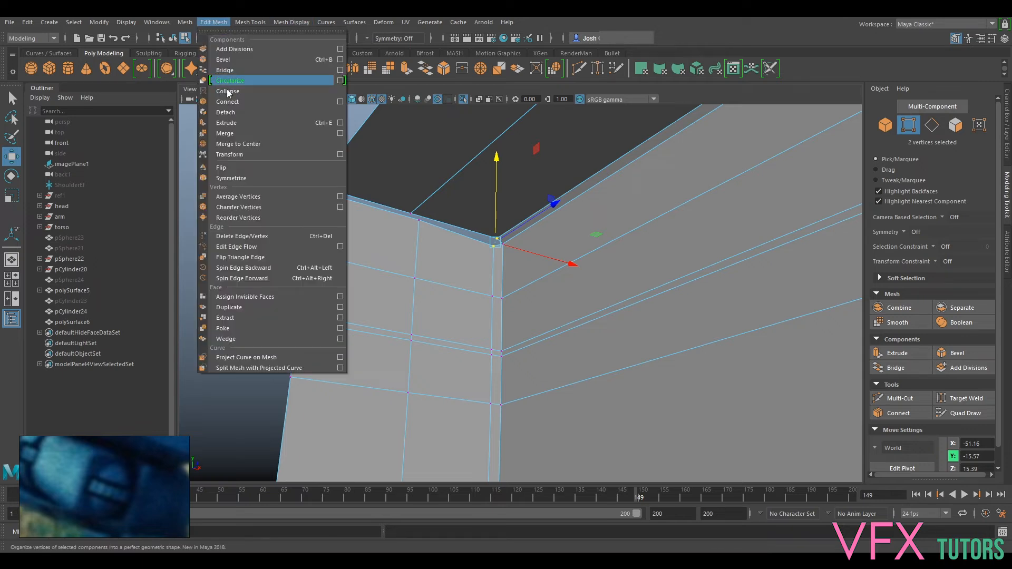
pyautogui.click(237, 137)
pyautogui.keyDown('shift'); pyautogui.moveTo(413, 235); pyautogui.dragTo(412, 235); pyautogui.keyUp('shift')
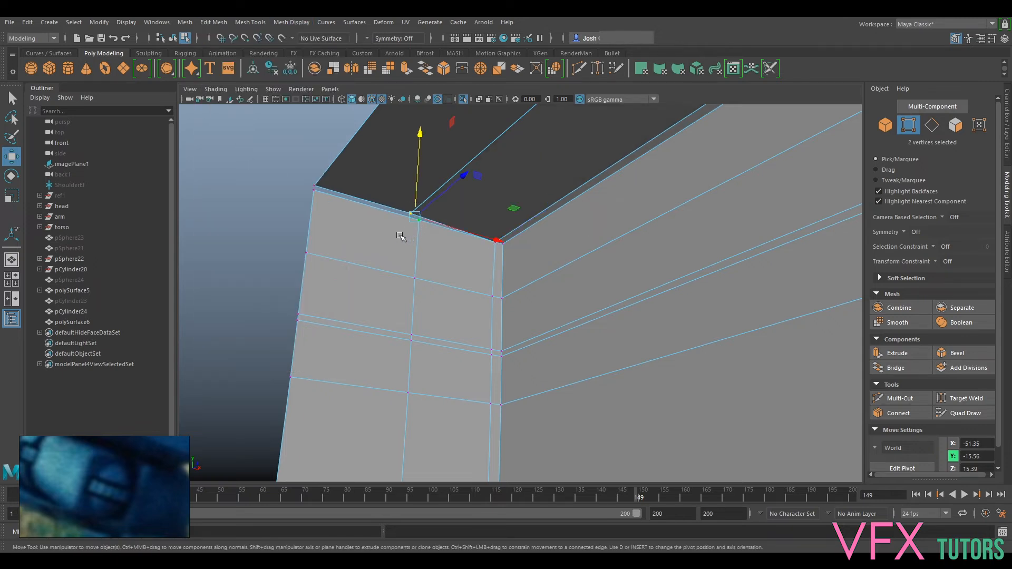
pyautogui.press('g')
pyautogui.moveTo(302, 177); pyautogui.dragTo(326, 202)
pyautogui.press('g')
pyautogui.scroll(-2, 419, 275)
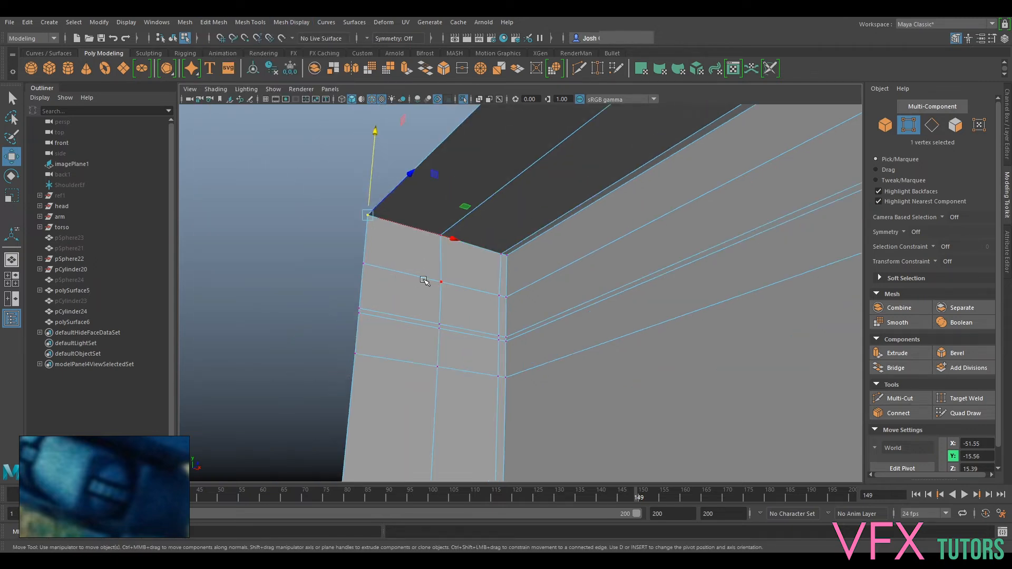
pyautogui.press('3')
pyautogui.press('1')
# - Merge the three overlapping vertex pairs where the back wall meets the slot's lower strip
pyautogui.scroll(-2, 576, 359)
pyautogui.keyDown('alt'); pyautogui.moveTo(578, 360); pyautogui.dragTo(570, 251, button='middle'); pyautogui.keyUp('alt')
pyautogui.scroll(-5, 589, 307)
pyautogui.moveTo(569, 251)
pyautogui.keyDown('alt'); pyautogui.mouseDown()
pyautogui.moveTo(586, 214)
pyautogui.moveTo(564, 268)
pyautogui.mouseUp(); pyautogui.keyUp('alt')
pyautogui.scroll(5, 589, 210)
pyautogui.scroll(-2, 590, 208)
pyautogui.keyDown('alt'); pyautogui.moveTo(565, 267); pyautogui.dragTo(549, 232, button='middle'); pyautogui.keyUp('alt')
pyautogui.scroll(3, 548, 232)
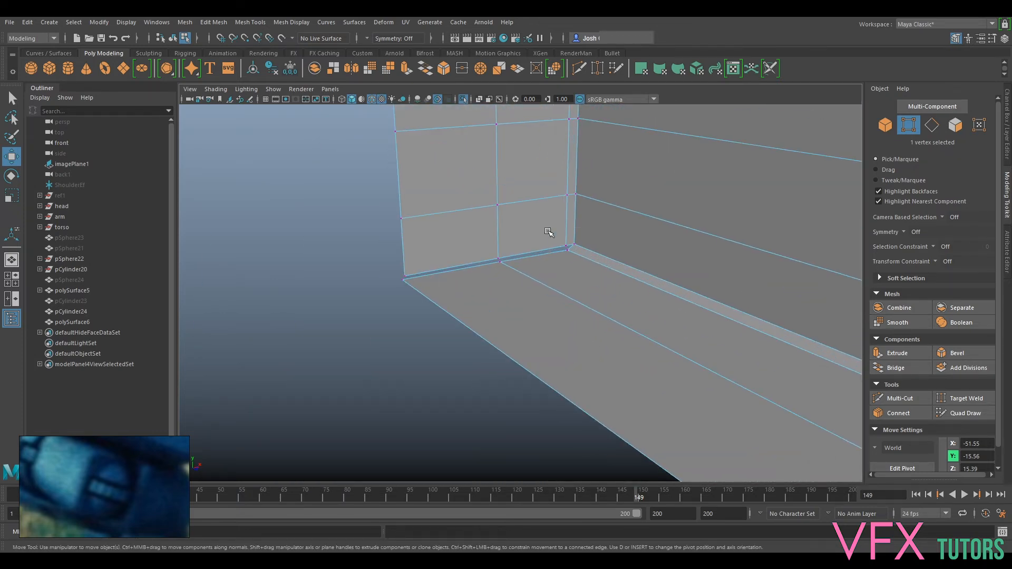
pyautogui.moveTo(570, 258); pyautogui.dragTo(571, 258)
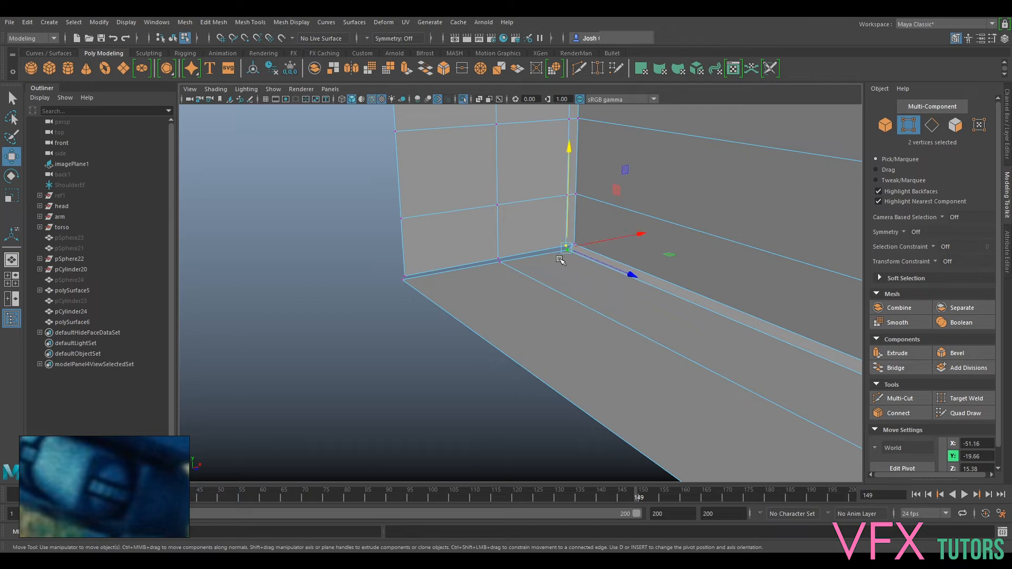
pyautogui.moveTo(507, 244); pyautogui.dragTo(484, 275)
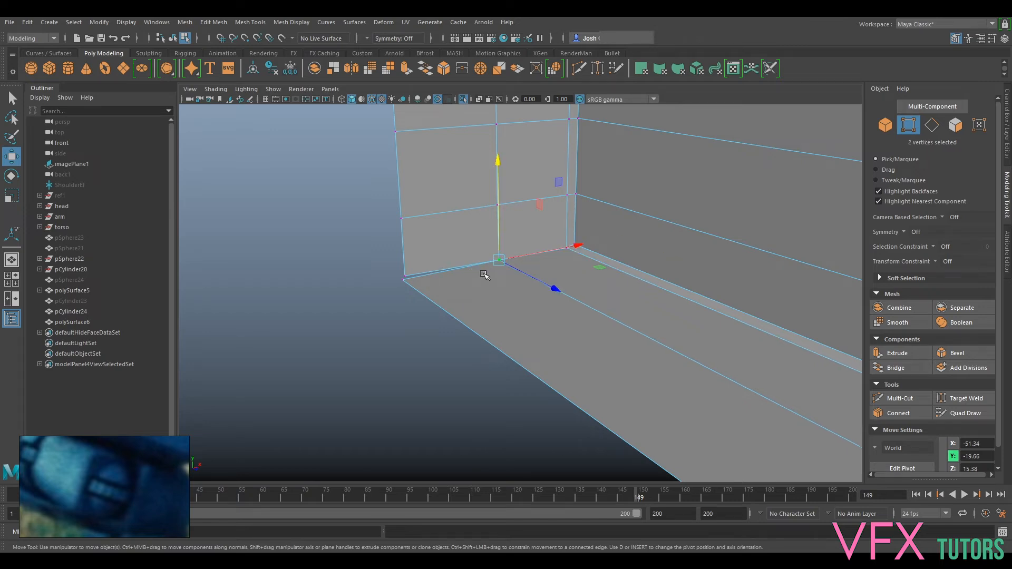
pyautogui.moveTo(408, 284); pyautogui.dragTo(402, 294)
pyautogui.moveTo(436, 242); pyautogui.dragTo(400, 294)
pyautogui.press('g')
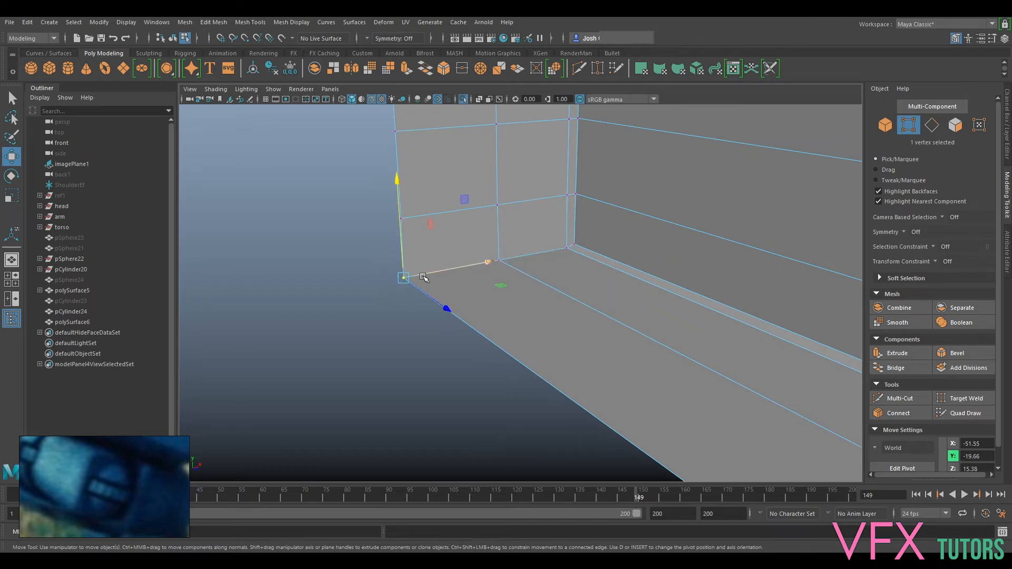
# - Return to object selection and check polySurface6's closed slot corners in smooth mesh display
pyautogui.scroll(-5, 624, 239)
pyautogui.moveTo(624, 239); pyautogui.dragTo(662, 222, button='right')
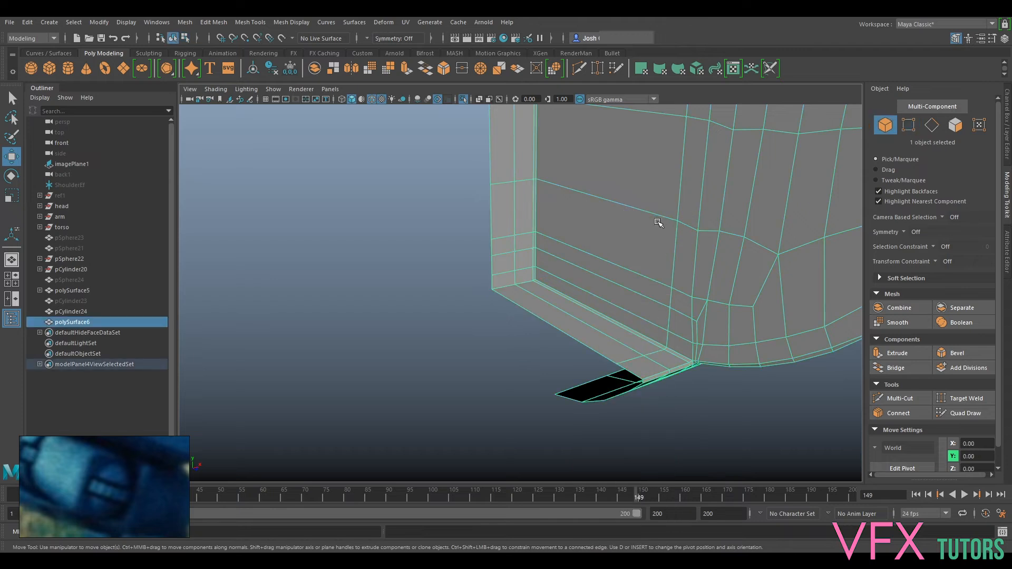
pyautogui.press('3')
pyautogui.click(434, 361)
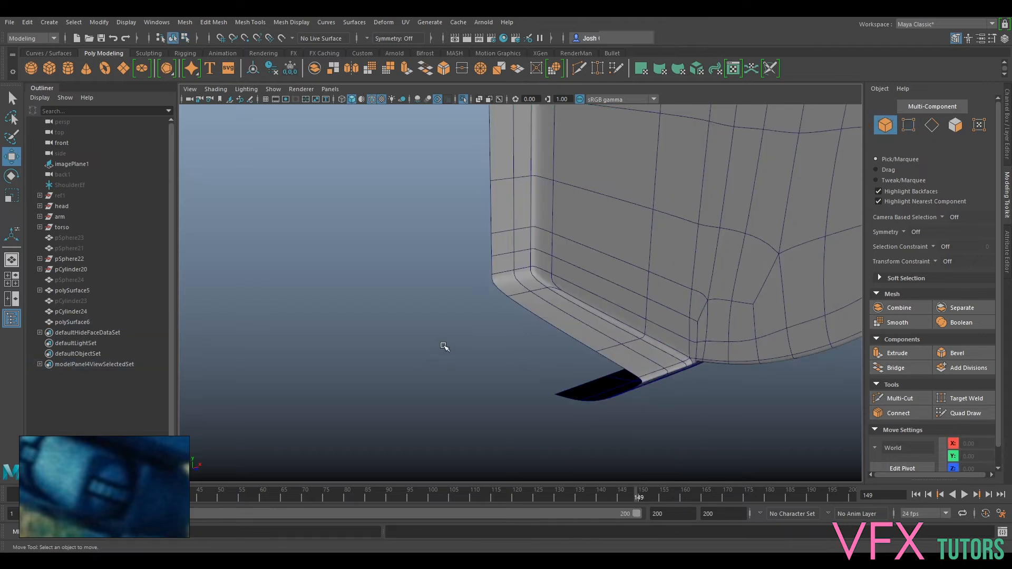
pyautogui.click(652, 244)
pyautogui.scroll(-6, 661, 242)
pyautogui.keyDown('alt'); pyautogui.moveTo(662, 245); pyautogui.dragTo(633, 211); pyautogui.keyUp('alt')
pyautogui.keyDown('alt'); pyautogui.moveTo(633, 197); pyautogui.dragTo(626, 320, button='middle'); pyautogui.keyUp('alt')
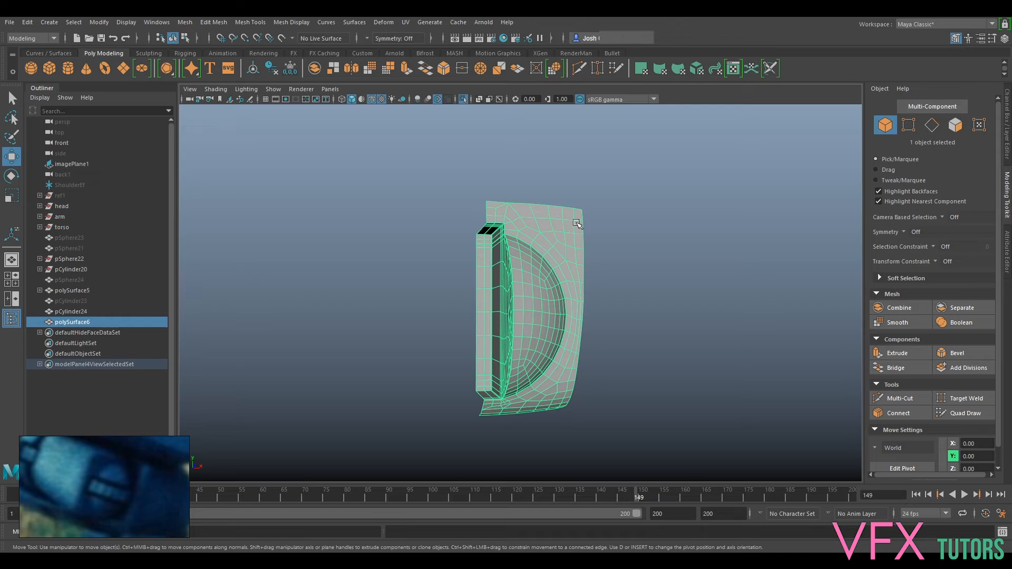
# - Exit isolation and inspect how polySurface6's panel and slot walls fit the surrounding part
pyautogui.hotkey('ctrl', '1')
pyautogui.keyDown('alt'); pyautogui.moveTo(594, 247); pyautogui.dragTo(536, 242); pyautogui.keyUp('alt')
pyautogui.scroll(5, 525, 296)
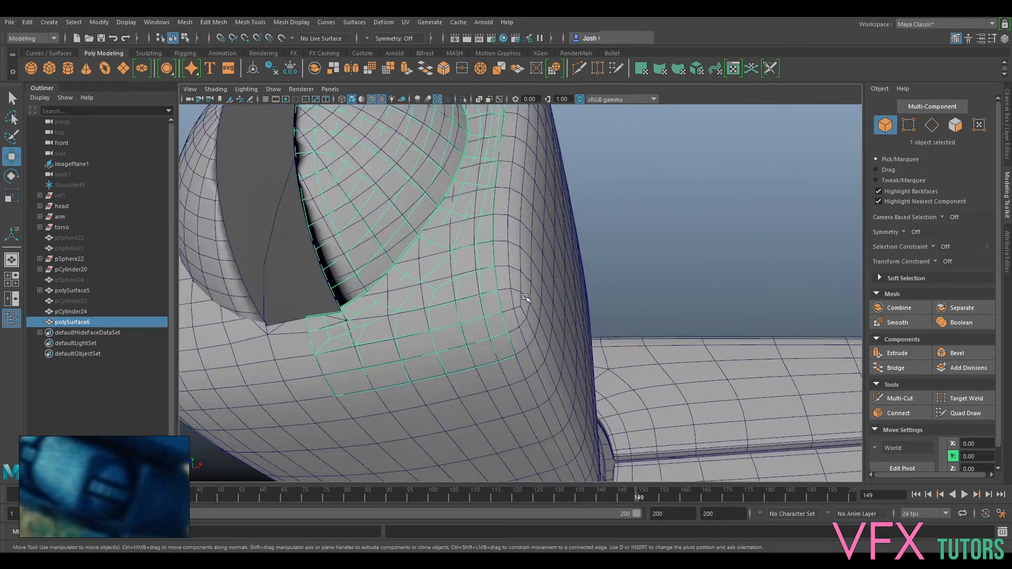
pyautogui.keyDown('alt'); pyautogui.moveTo(548, 145); pyautogui.dragTo(565, 201); pyautogui.keyUp('alt')
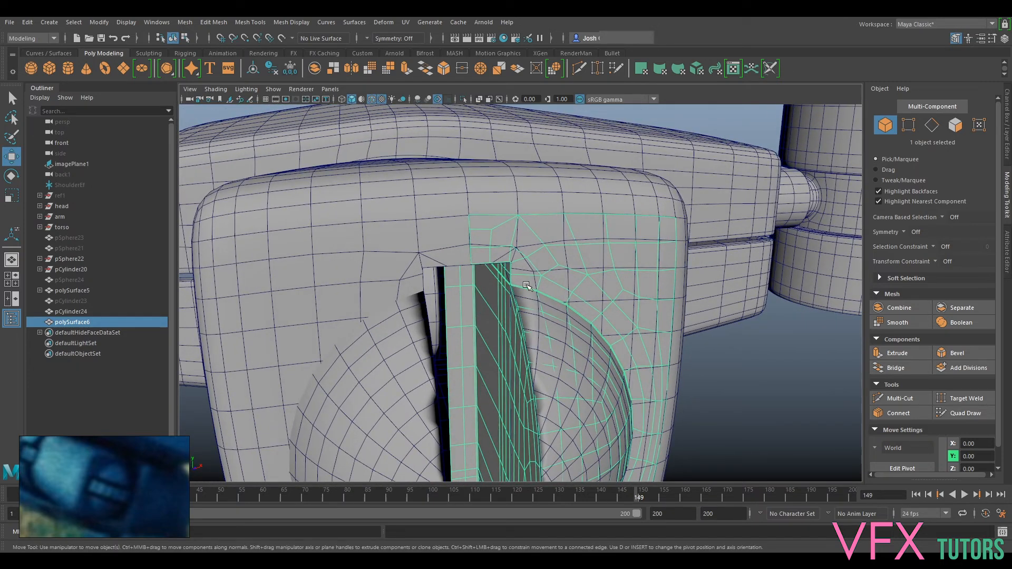
# - Isolate polySurface6 and center its pivot on the mesh
pyautogui.hotkey('ctrl', '1')
pyautogui.moveTo(522, 257); pyautogui.dragTo(569, 232, button='right')
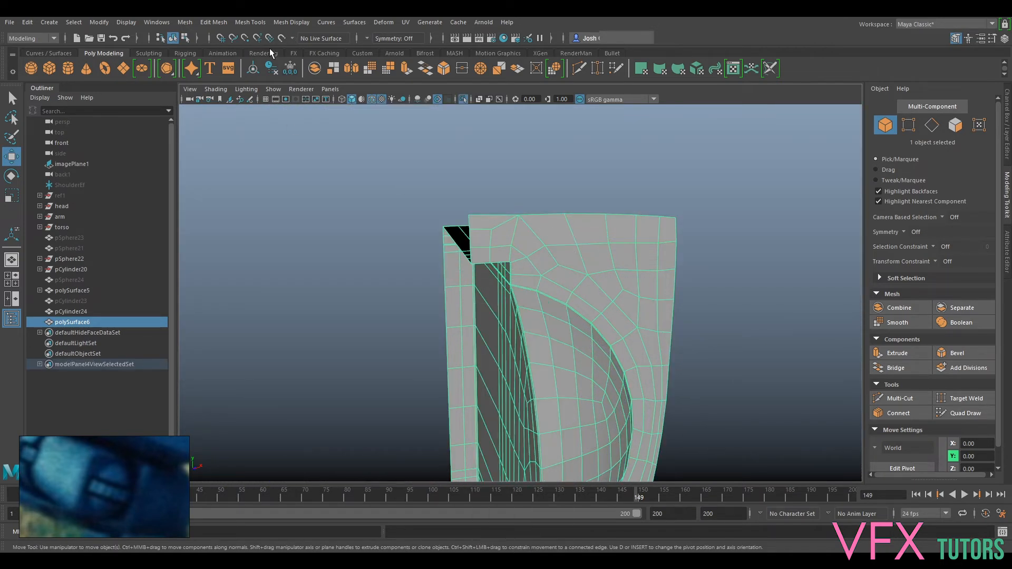
pyautogui.moveTo(696, 437)
pyautogui.keyDown('alt'); pyautogui.mouseDown()
pyautogui.moveTo(703, 450)
pyautogui.moveTo(662, 271)
pyautogui.moveTo(651, 272)
pyautogui.moveTo(692, 435)
pyautogui.mouseUp(); pyautogui.keyUp('alt')
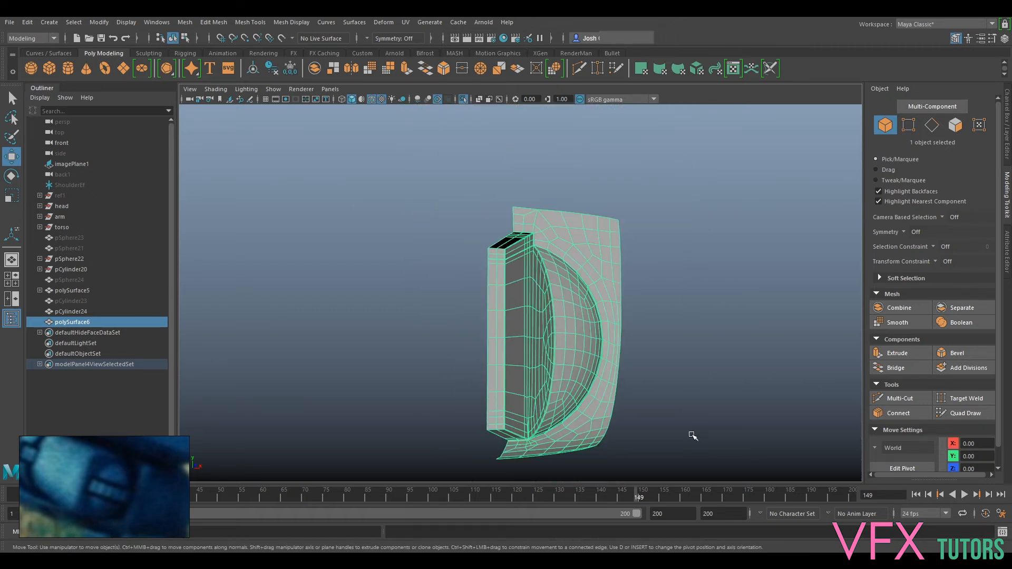
pyautogui.click(253, 68)
pyautogui.press('d')
pyautogui.keyDown('alt'); pyautogui.moveTo(701, 272); pyautogui.dragTo(670, 275); pyautogui.keyUp('alt')
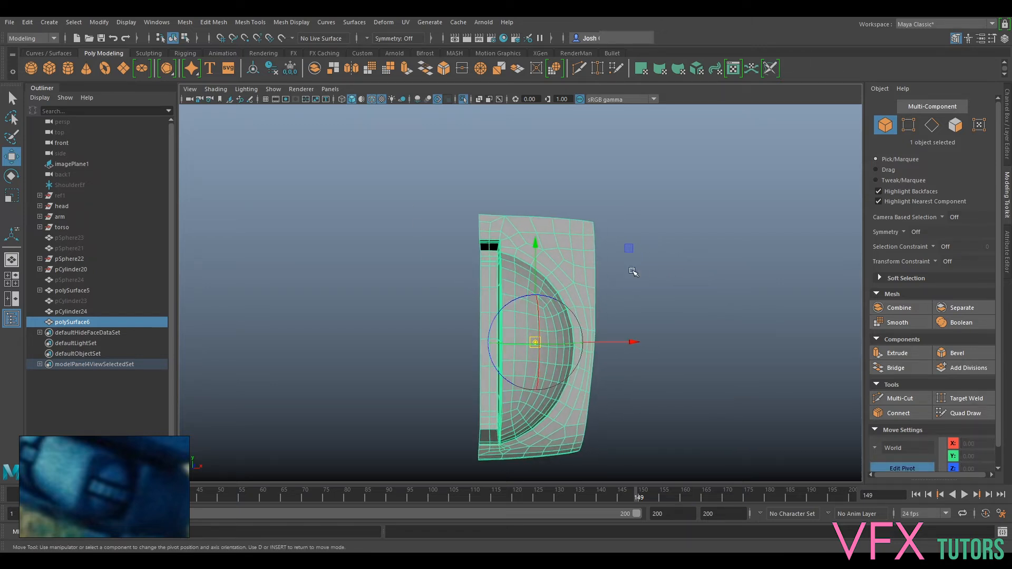
pyautogui.press('d')
# - Select the vertices along polySurface6's open centre border for scaling along X, and return to object selection
pyautogui.moveTo(531, 260); pyautogui.dragTo(482, 251, button='right')
pyautogui.moveTo(392, 180); pyautogui.dragTo(483, 488)
pyautogui.press('r')
pyautogui.click(551, 340)
pyautogui.moveTo(543, 252); pyautogui.dragTo(609, 246, button='right')
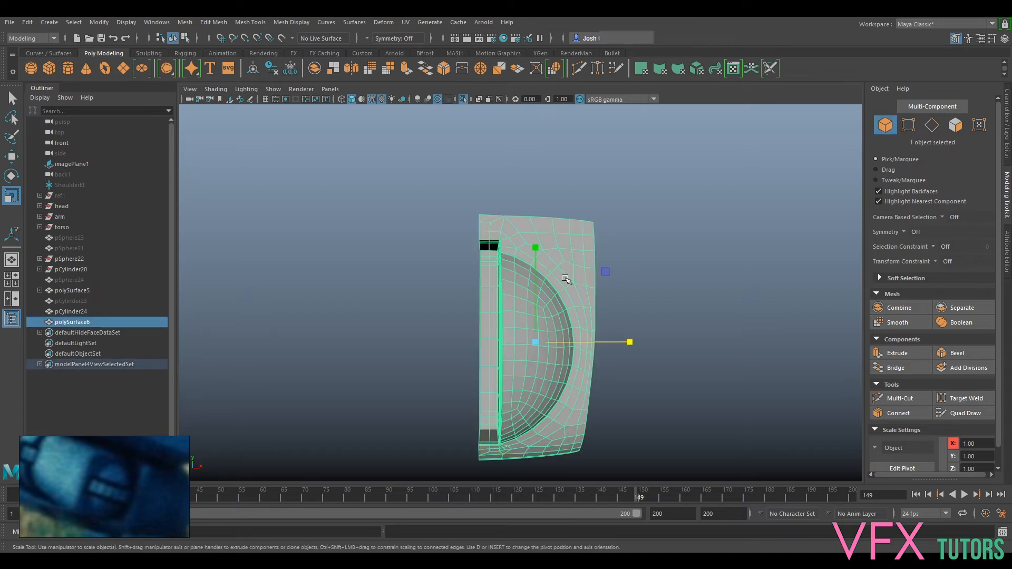
# - Move polySurface6's pivot along X and snap it to the open centre border
pyautogui.press('d')
pyautogui.press('v')
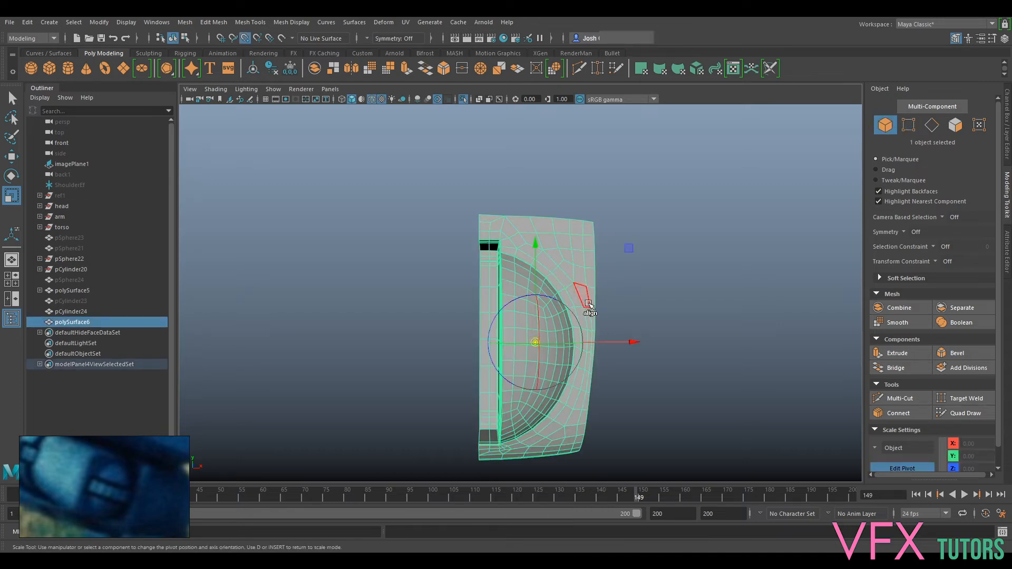
pyautogui.moveTo(624, 348); pyautogui.dragTo(443, 349)
pyautogui.press('d')
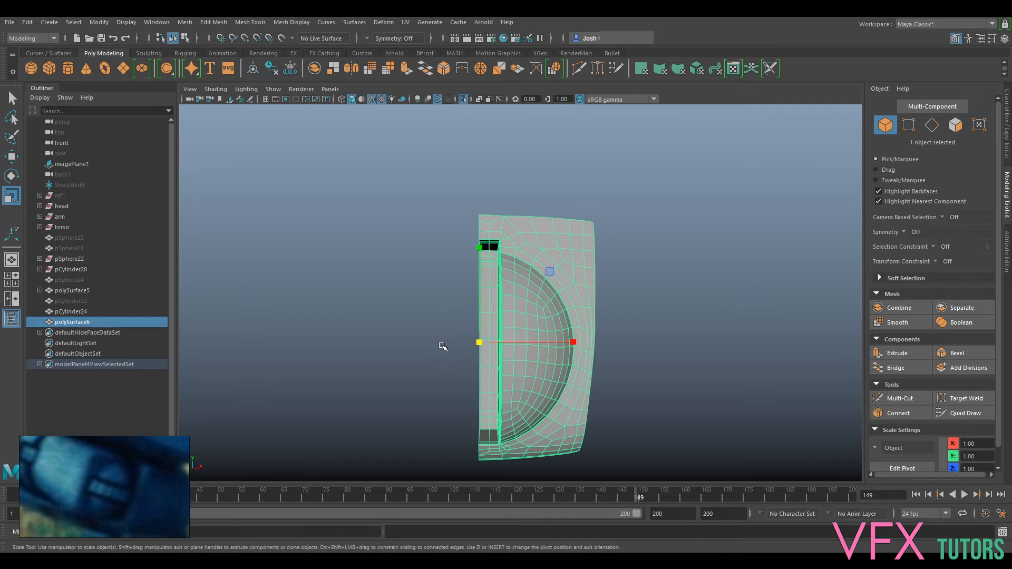
# - Duplicate polySurface6 and mirror the copy by setting its Scale X to -1
pyautogui.click(1009, 156)
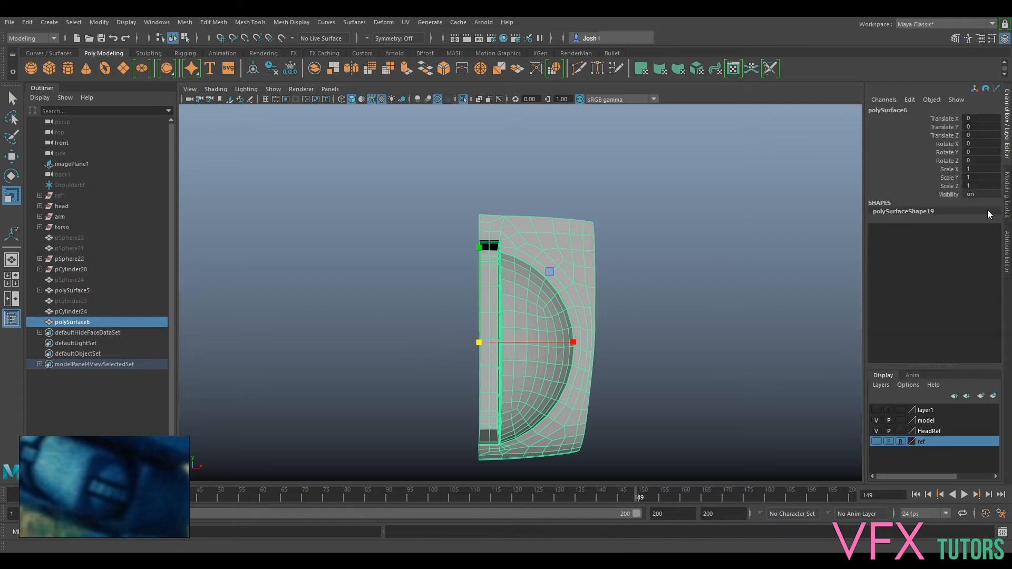
pyautogui.hotkey('ctrl', 'd')
pyautogui.click(980, 168)
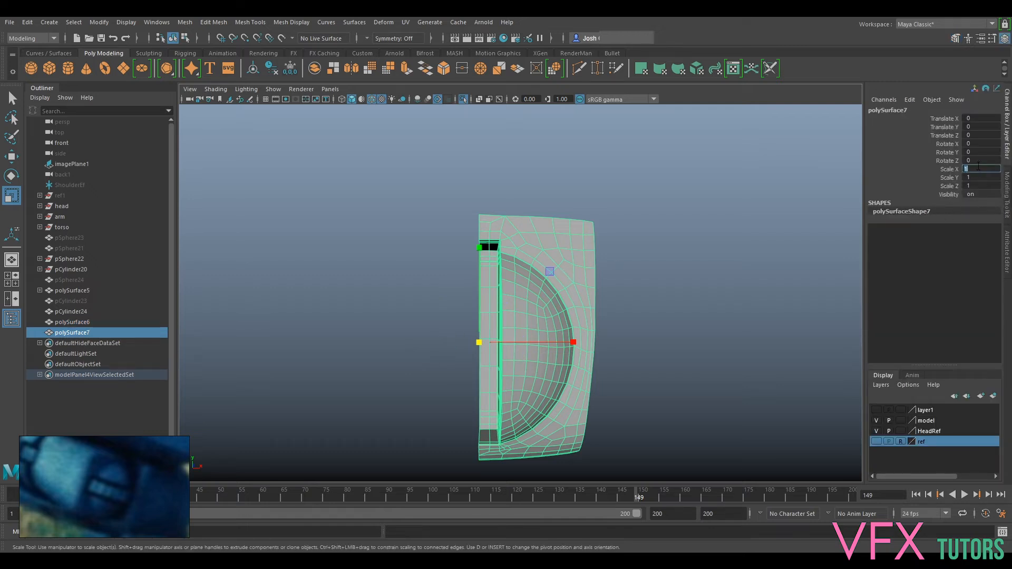
pyautogui.write('-1')
pyautogui.press('Return')
pyautogui.keyDown('alt'); pyautogui.moveTo(618, 198); pyautogui.dragTo(601, 226); pyautogui.keyUp('alt')
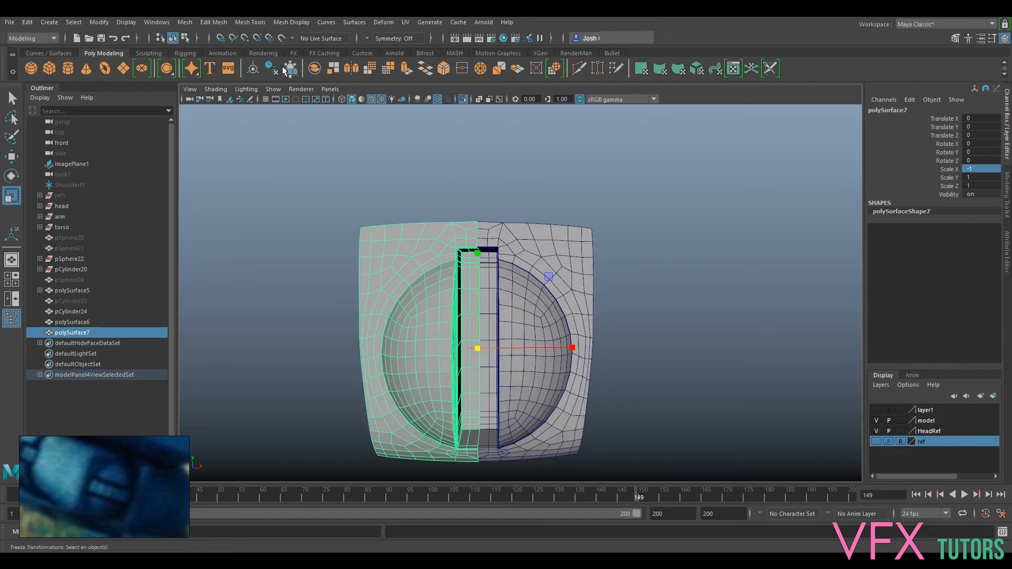
# - Combine polySurface6 and polySurface7 into one mesh and select all vertices along its centre seam
pyautogui.keyDown('ctrl'); pyautogui.click(72, 322); pyautogui.keyUp('ctrl')
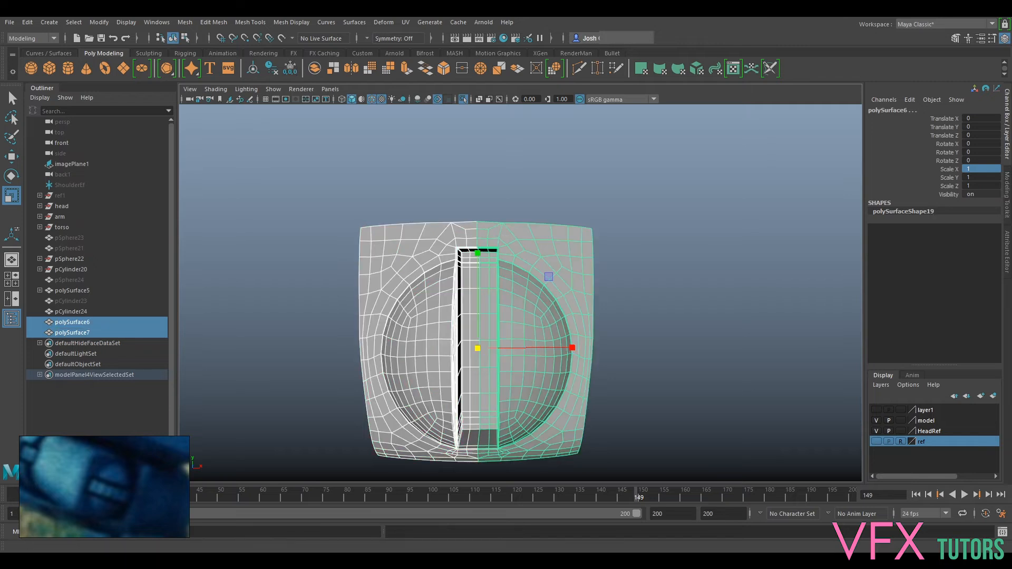
pyautogui.click(185, 22)
pyautogui.click(216, 62)
pyautogui.press('w')
pyautogui.moveTo(504, 235); pyautogui.dragTo(477, 236, button='right')
pyautogui.keyDown('alt'); pyautogui.moveTo(477, 235); pyautogui.dragTo(500, 207, button='middle'); pyautogui.keyUp('alt')
pyautogui.moveTo(491, 187); pyautogui.dragTo(504, 464)
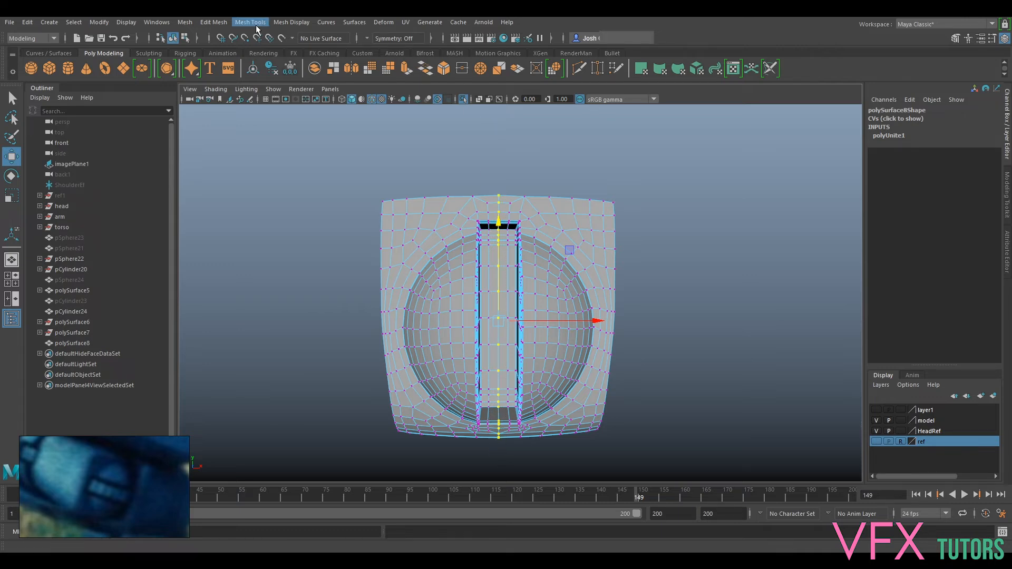
# - Try merging the centre-seam vertices, preview the slot's upper end smoothed, and undo the merge
pyautogui.click(223, 22)
pyautogui.click(248, 131)
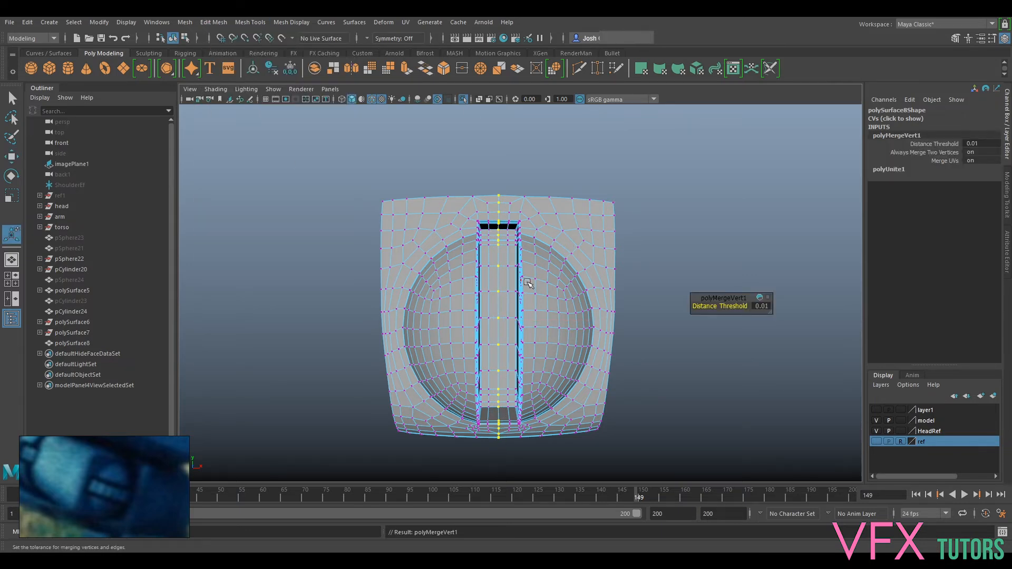
pyautogui.scroll(10, 529, 283)
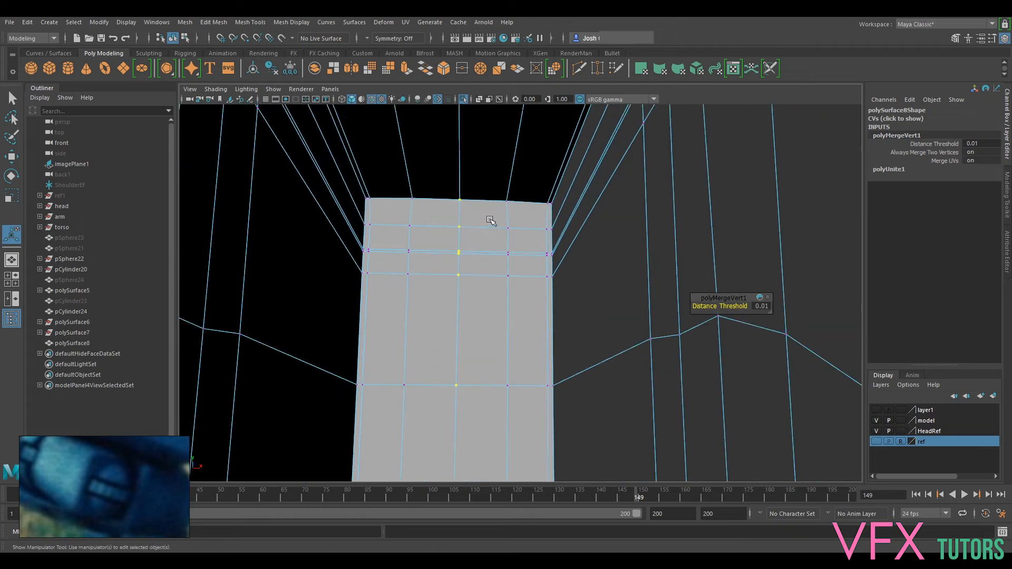
pyautogui.scroll(-6, 523, 248)
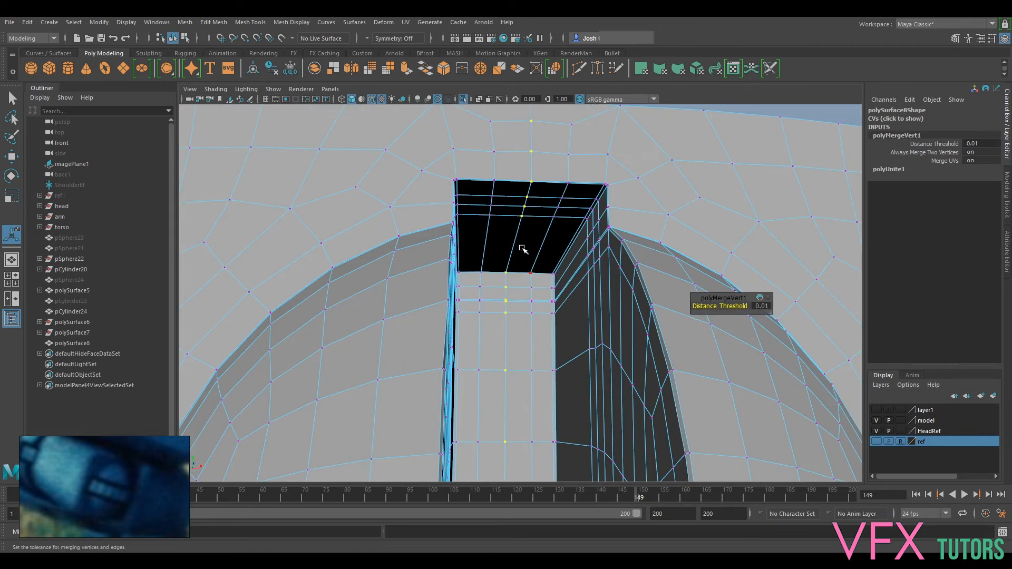
pyautogui.press('3')
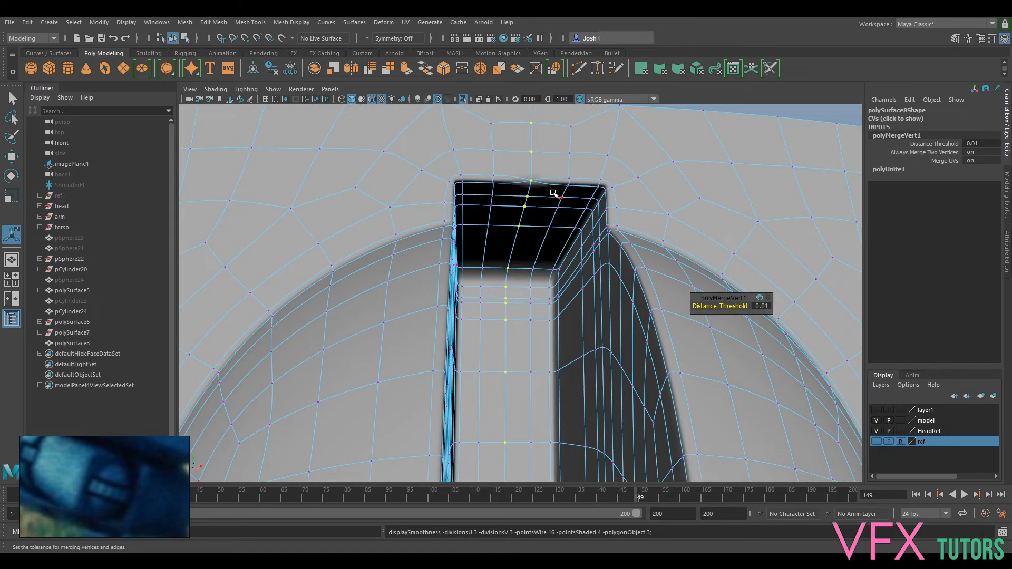
pyautogui.hotkey('ctrl', 'z')
pyautogui.hotkey('ctrl', 'z')
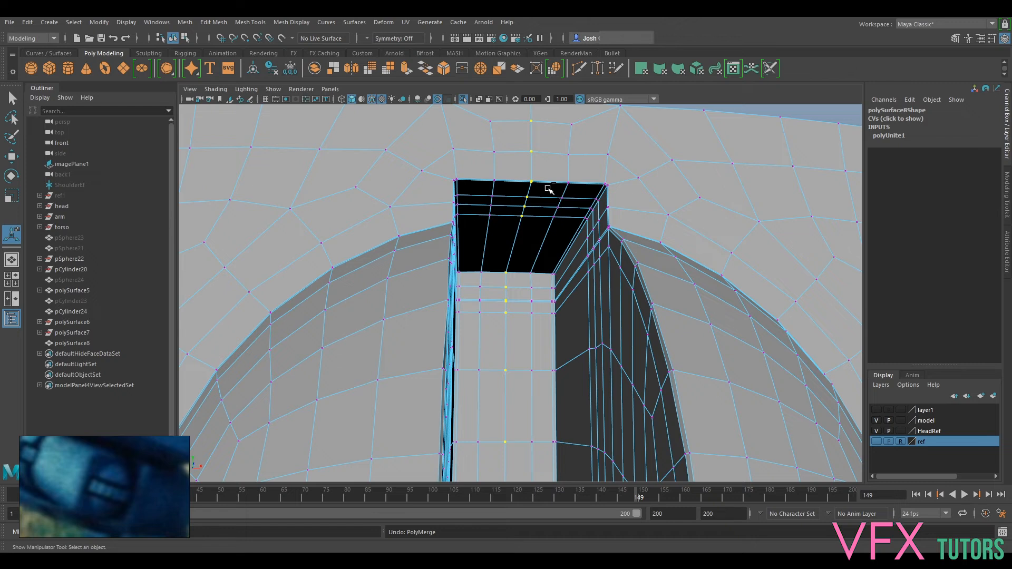
# - Examine the selected seam vertices from the slot's upper end down to its floor
pyautogui.scroll(2, 542, 199)
pyautogui.keyDown('alt'); pyautogui.moveTo(545, 170); pyautogui.dragTo(538, 230, button='middle'); pyautogui.keyUp('alt')
pyautogui.scroll(1, 537, 230)
pyautogui.scroll(-1, 526, 229)
pyautogui.keyDown('alt'); pyautogui.moveTo(518, 239); pyautogui.dragTo(544, 363); pyautogui.keyUp('alt')
pyautogui.scroll(-4, 479, 197)
pyautogui.scroll(-4, 545, 221)
pyautogui.scroll(-3, 544, 224)
pyautogui.keyDown('alt'); pyautogui.moveTo(544, 353); pyautogui.dragTo(560, 191, button='middle'); pyautogui.keyUp('alt')
pyautogui.scroll(12, 560, 193)
pyautogui.keyDown('alt'); pyautogui.moveTo(594, 297); pyautogui.dragTo(617, 294); pyautogui.keyUp('alt')
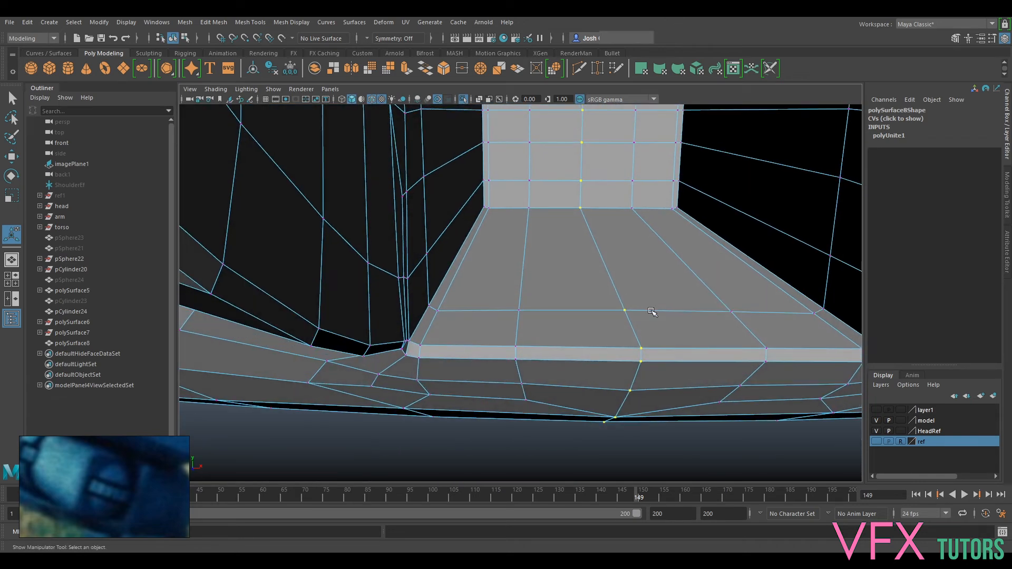
# - Merge the selected centre-seam vertices with a 0.01 distance threshold and preview the slot floor smoothed
pyautogui.click(209, 22)
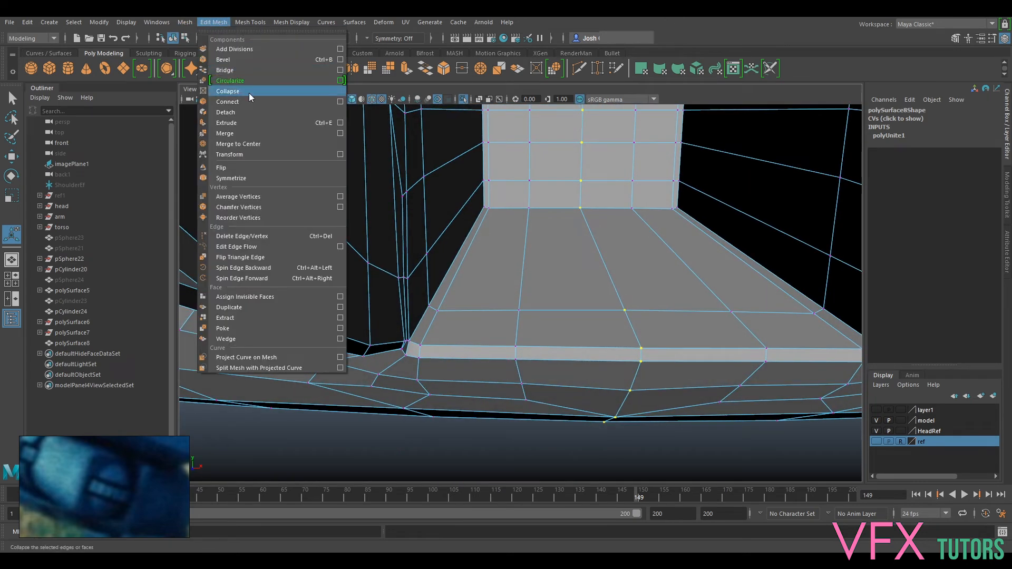
pyautogui.click(266, 133)
pyautogui.keyDown('alt'); pyautogui.moveTo(513, 199); pyautogui.dragTo(573, 222); pyautogui.keyUp('alt')
pyautogui.scroll(-5, 576, 215)
pyautogui.keyDown('alt'); pyautogui.moveTo(590, 167); pyautogui.dragTo(566, 106, button='middle'); pyautogui.keyUp('alt')
pyautogui.keyDown('alt'); pyautogui.moveTo(567, 105); pyautogui.dragTo(569, 276); pyautogui.keyUp('alt')
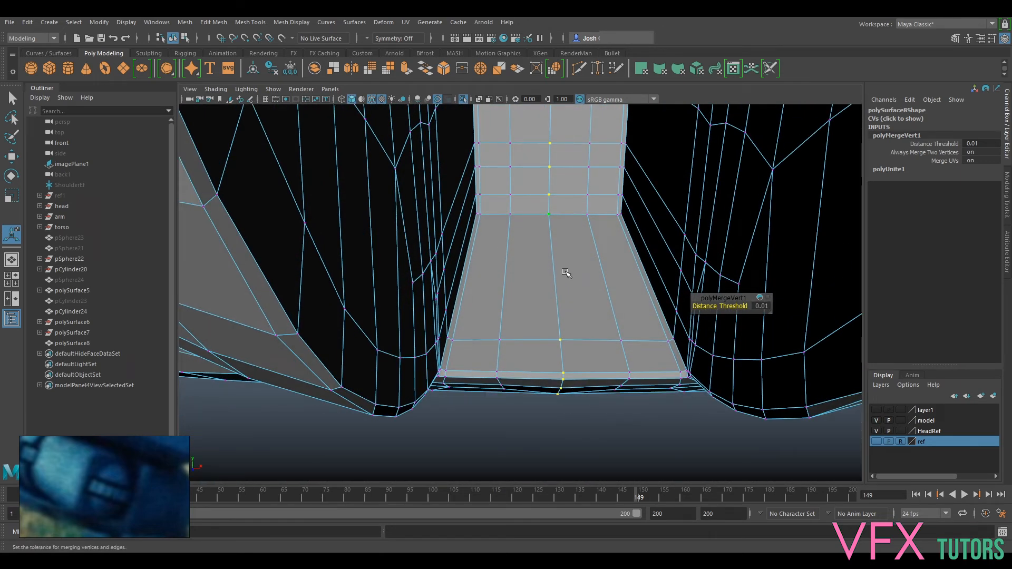
pyautogui.press('3')
pyautogui.press('1')
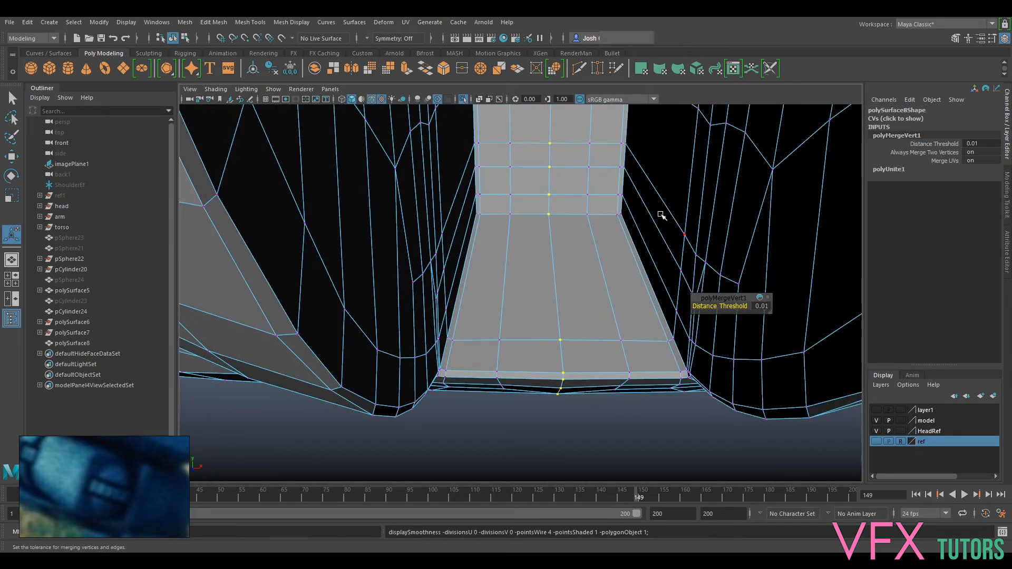
# - Check the merged seam around the slot's upper end with a smooth preview
pyautogui.keyDown('alt'); pyautogui.moveTo(677, 130); pyautogui.dragTo(621, 384, button='middle'); pyautogui.keyUp('alt')
pyautogui.scroll(-5, 583, 239)
pyautogui.keyDown('alt'); pyautogui.moveTo(581, 239); pyautogui.dragTo(567, 433, button='middle'); pyautogui.keyUp('alt')
pyautogui.keyDown('alt'); pyautogui.moveTo(566, 433); pyautogui.dragTo(562, 323); pyautogui.keyUp('alt')
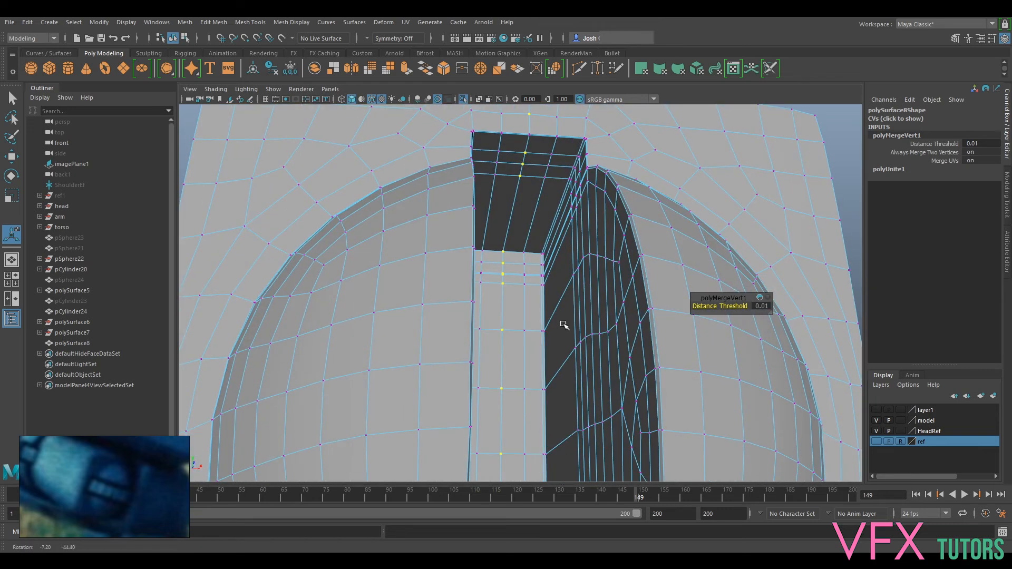
pyautogui.keyDown('alt'); pyautogui.moveTo(570, 177); pyautogui.dragTo(552, 399, button='middle'); pyautogui.keyUp('alt')
pyautogui.keyDown('alt'); pyautogui.moveTo(551, 400); pyautogui.dragTo(469, 253); pyautogui.keyUp('alt')
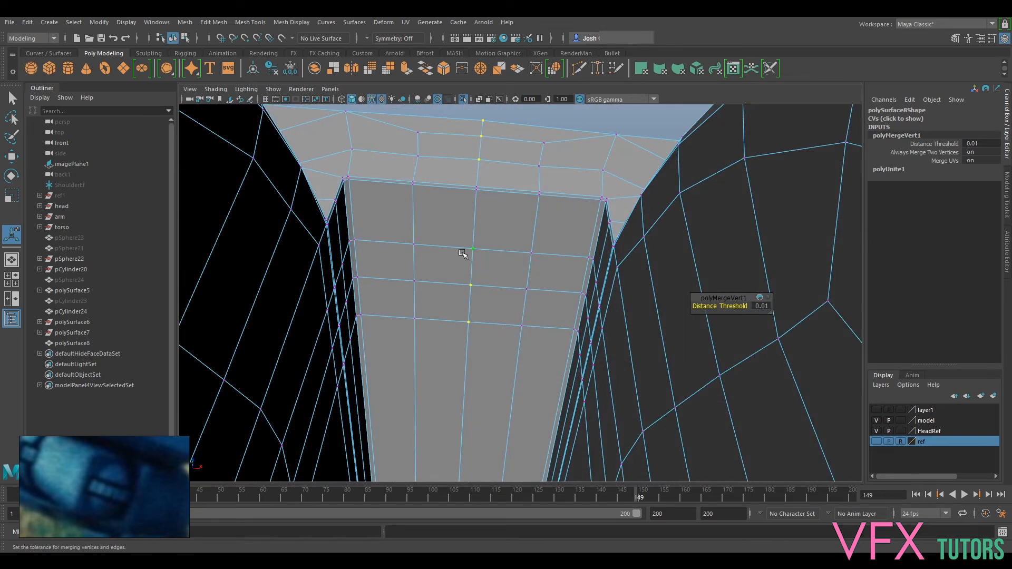
pyautogui.press('3')
pyautogui.press('1')
# - Merge the remaining seam vertices at the slot's upper front edge, display the mesh smoothed, and return to object selection
pyautogui.scroll(5, 477, 184)
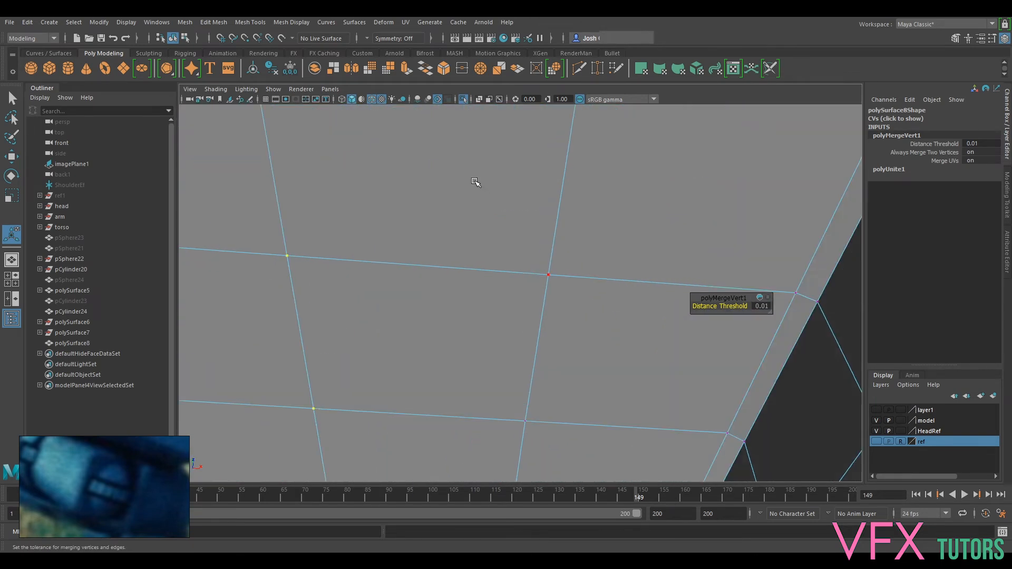
pyautogui.scroll(-4, 477, 183)
pyautogui.keyDown('alt'); pyautogui.moveTo(472, 180); pyautogui.dragTo(508, 247, button='middle'); pyautogui.keyUp('alt')
pyautogui.keyDown('alt'); pyautogui.moveTo(508, 247); pyautogui.dragTo(563, 306, button='right'); pyautogui.keyUp('alt')
pyautogui.moveTo(543, 205); pyautogui.dragTo(542, 227)
pyautogui.press('g')
pyautogui.press('g')
pyautogui.press('3')
pyautogui.scroll(-6, 552, 245)
pyautogui.keyDown('alt'); pyautogui.moveTo(553, 280); pyautogui.dragTo(552, 349); pyautogui.keyUp('alt')
pyautogui.moveTo(547, 253); pyautogui.dragTo(628, 236, button='right')
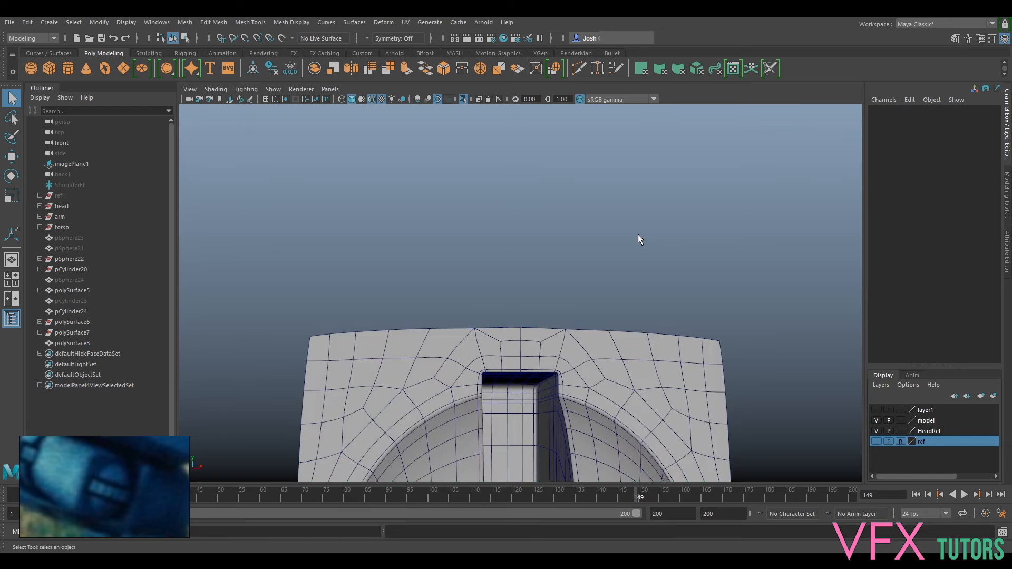
# - Turn off wireframe on shaded for the viewport and exit isolation to show the whole model
pyautogui.scroll(-5, 633, 248)
pyautogui.keyDown('alt'); pyautogui.moveTo(628, 264); pyautogui.dragTo(558, 259); pyautogui.keyUp('alt')
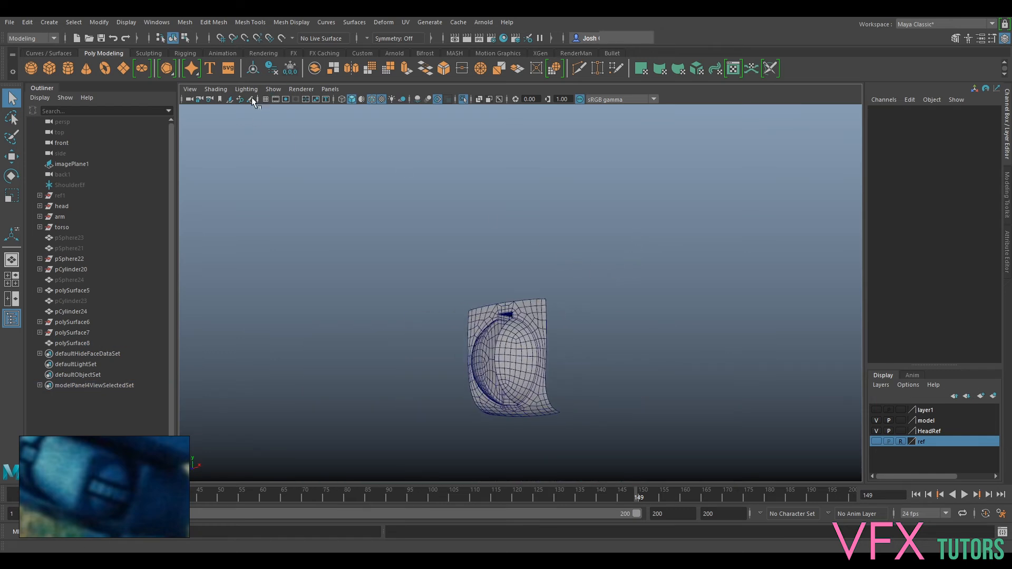
pyautogui.click(216, 89)
pyautogui.click(232, 185)
pyautogui.keyDown('alt'); pyautogui.moveTo(559, 259); pyautogui.dragTo(562, 350); pyautogui.keyUp('alt')
pyautogui.click(539, 342)
pyautogui.hotkey('ctrl', '1')
# - Duplicate the block pCylinder24 and hide the original
pyautogui.click(562, 350)
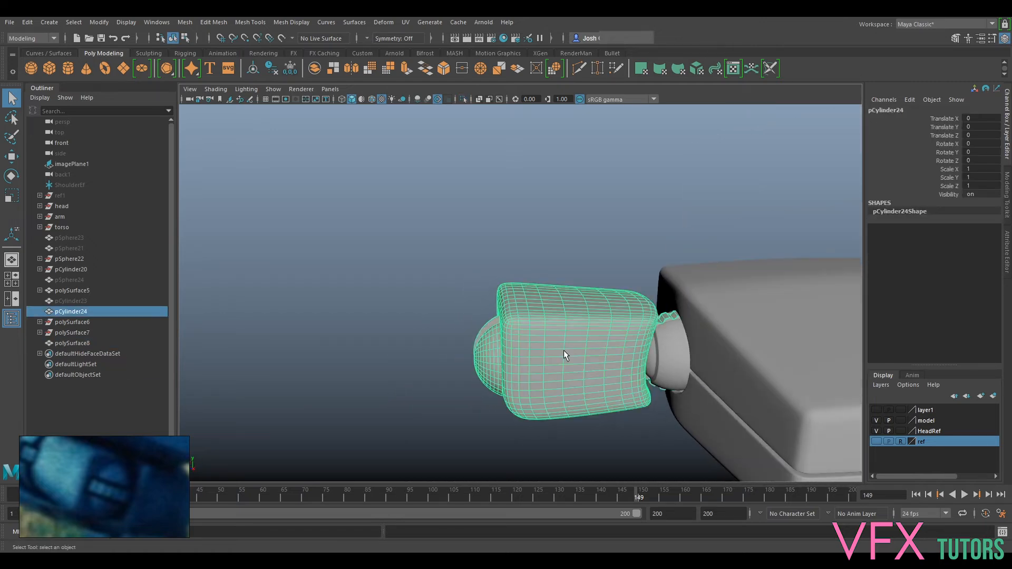
pyautogui.keyDown('alt'); pyautogui.moveTo(717, 308); pyautogui.dragTo(686, 345); pyautogui.keyUp('alt')
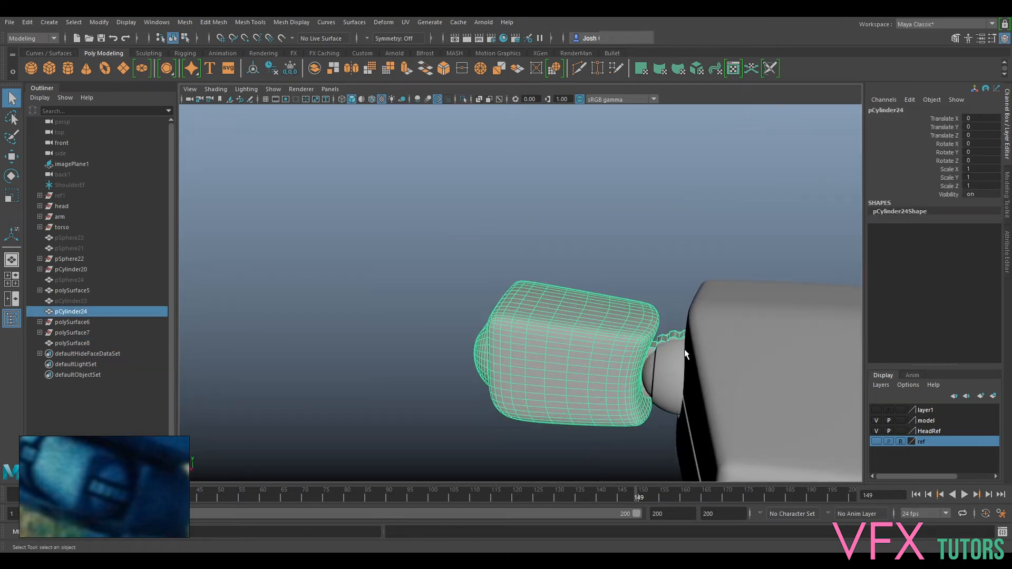
pyautogui.keyDown('alt'); pyautogui.moveTo(685, 341); pyautogui.dragTo(616, 308, button='middle'); pyautogui.keyUp('alt')
pyautogui.scroll(4, 615, 307)
pyautogui.keyDown('alt'); pyautogui.moveTo(616, 307); pyautogui.dragTo(644, 348); pyautogui.keyUp('alt')
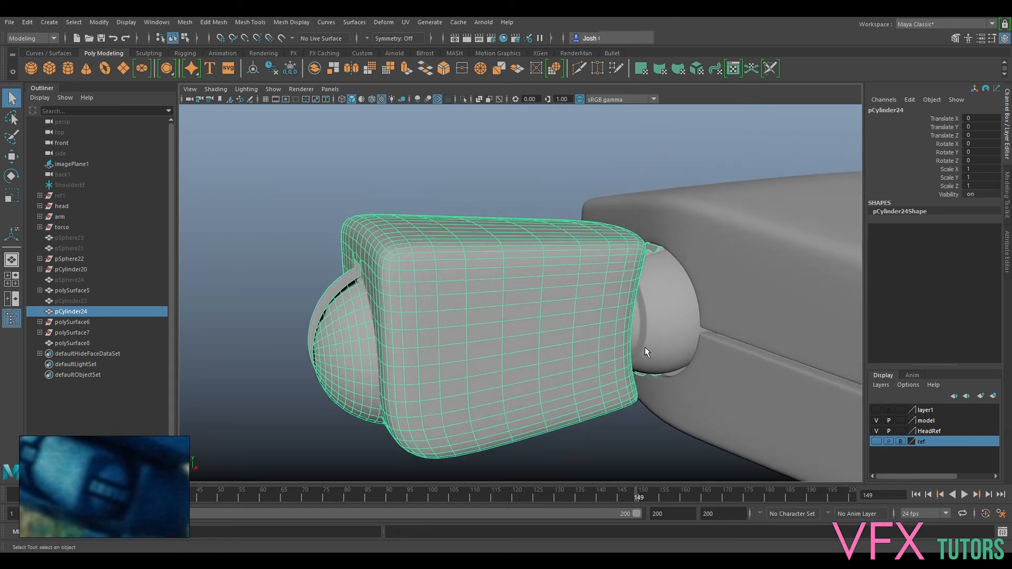
pyautogui.keyDown('alt'); pyautogui.moveTo(490, 285); pyautogui.dragTo(522, 292); pyautogui.keyUp('alt')
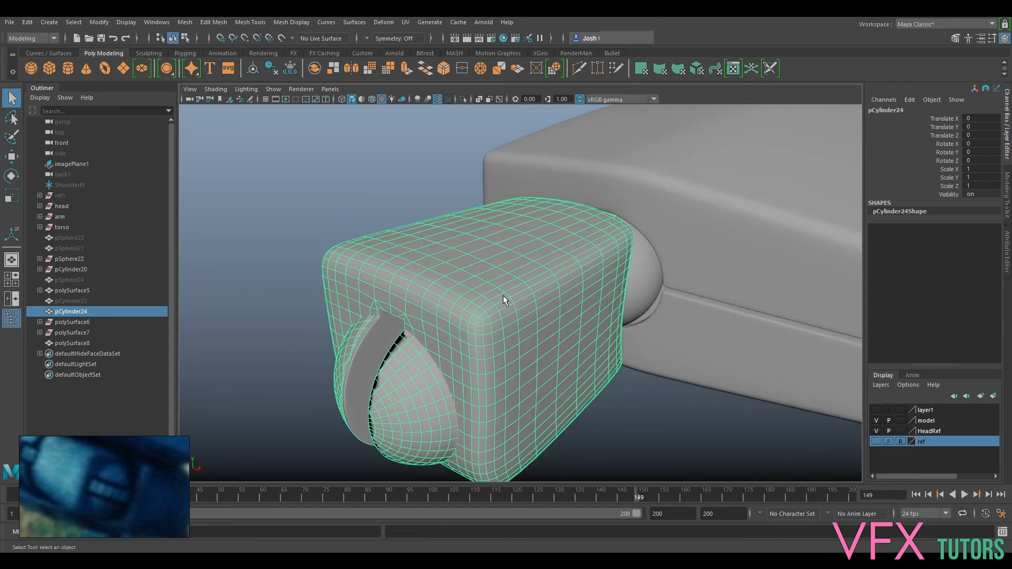
pyautogui.hotkey('ctrl', 'd')
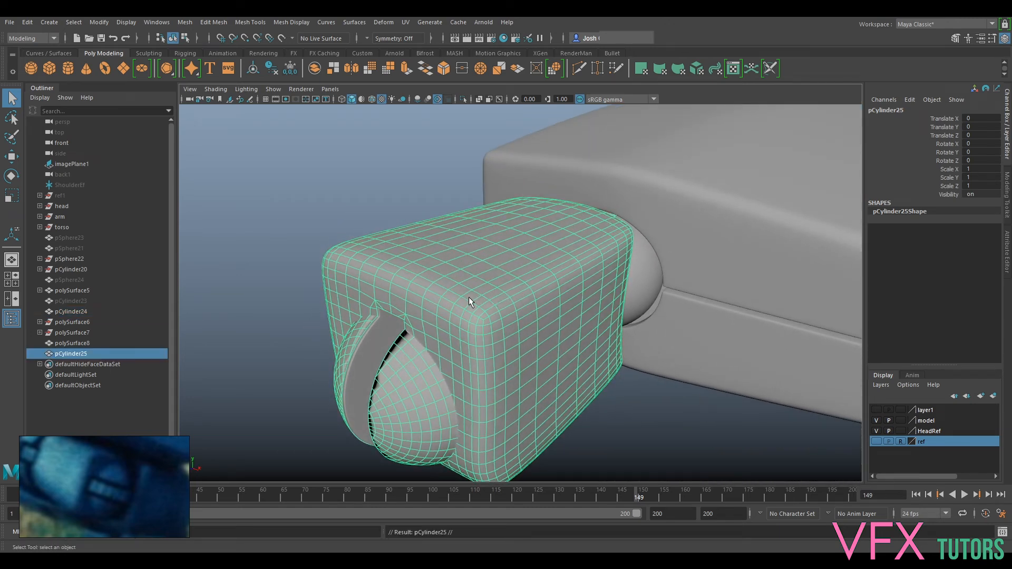
pyautogui.click(82, 312)
pyautogui.hotkey('ctrl', 'h')
# - Delete the row of faces above and to the right of the slot on the duplicated block's front
pyautogui.click(501, 306)
pyautogui.click(352, 352)
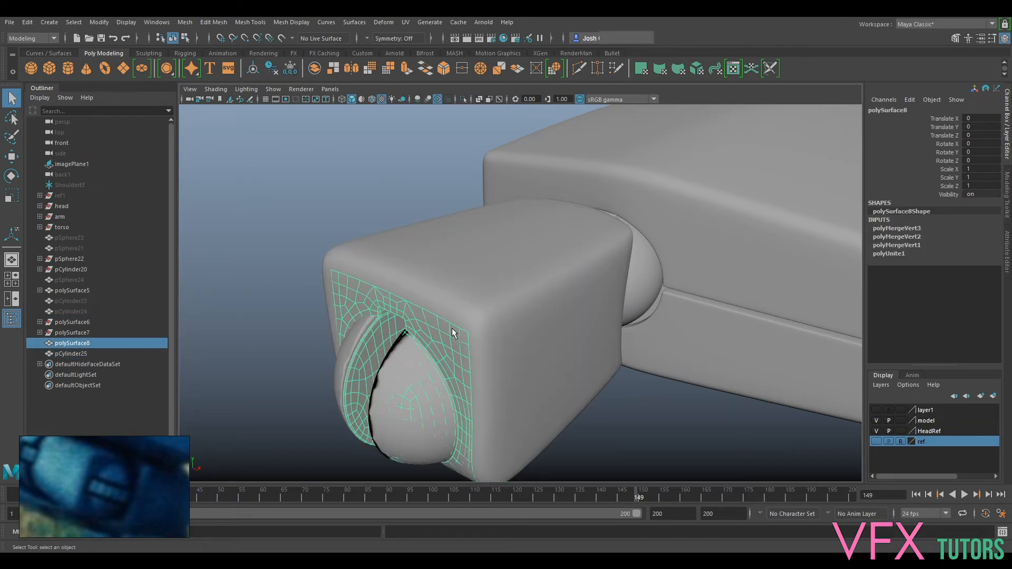
pyautogui.click(529, 297)
pyautogui.moveTo(465, 302); pyautogui.dragTo(437, 293, button='right')
pyautogui.keyDown('alt'); pyautogui.moveTo(437, 293); pyautogui.dragTo(473, 292); pyautogui.keyUp('alt')
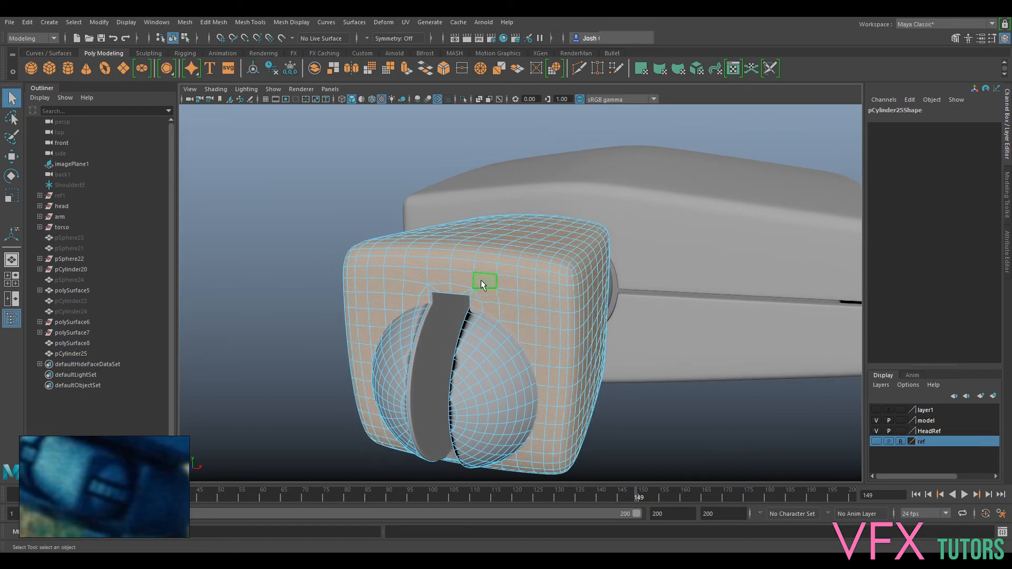
pyautogui.click(481, 280)
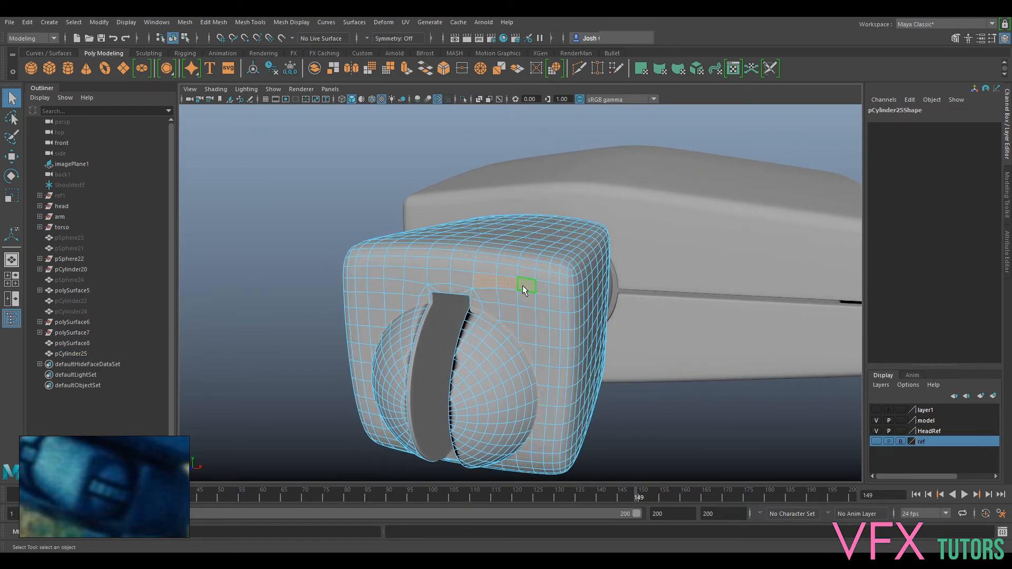
pyautogui.press('Delete')
pyautogui.click(542, 290)
pyautogui.press('Delete')
pyautogui.doubleClick(543, 301)
pyautogui.press('Delete')
pyautogui.hotkey('ctrl', 'z')
pyautogui.hotkey('ctrl', 'z')
pyautogui.hotkey('ctrl', 'z')
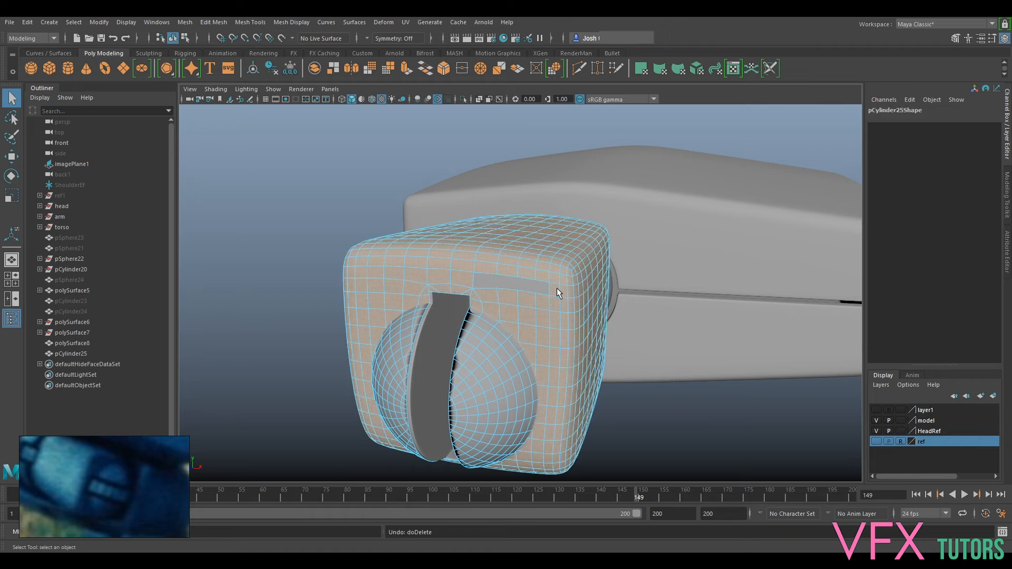
# - Delete the column of front faces running down the block's right side, from the deleted row to the lower corner
pyautogui.click(552, 291)
pyautogui.press('Delete')
pyautogui.click(552, 308)
pyautogui.press('Delete')
pyautogui.click(553, 319)
pyautogui.press('Delete')
pyautogui.click(553, 333)
pyautogui.press('Delete')
pyautogui.click(553, 354)
pyautogui.press('Delete')
pyautogui.click(553, 374)
pyautogui.press('Delete')
pyautogui.click(551, 395)
pyautogui.press('Delete')
pyautogui.press('Delete')
pyautogui.click(549, 432)
pyautogui.press('Delete')
pyautogui.click(546, 445)
pyautogui.press('Delete')
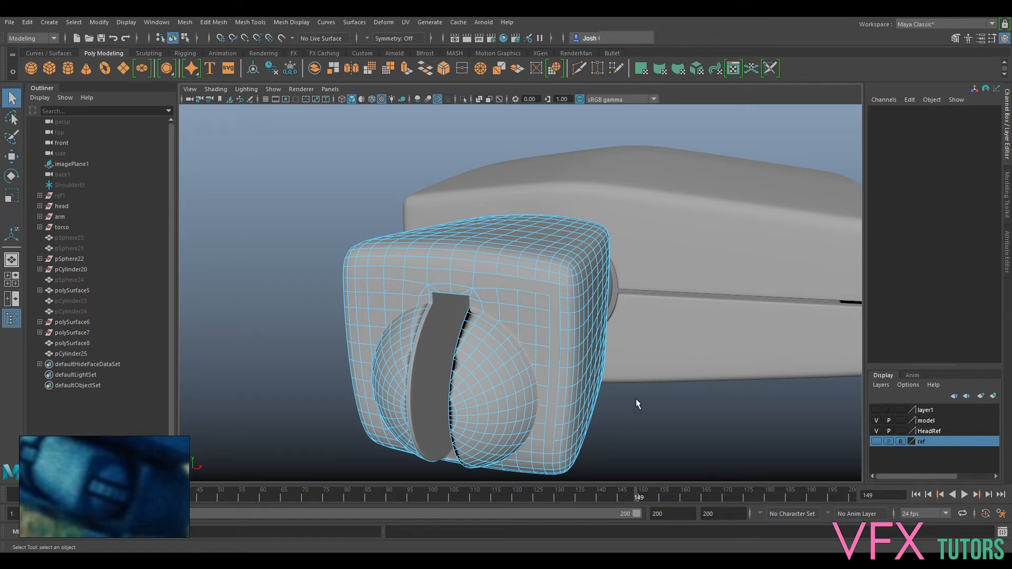
# - Delete the remaining faces at the lower end of the right-hand column on the duplicated block's front
pyautogui.keyDown('alt'); pyautogui.moveTo(609, 373); pyautogui.dragTo(623, 342); pyautogui.keyUp('alt')
pyautogui.click(583, 331)
pyautogui.press('Delete')
pyautogui.click(583, 346)
pyautogui.press('Delete')
pyautogui.click(585, 360)
pyautogui.press('Delete')
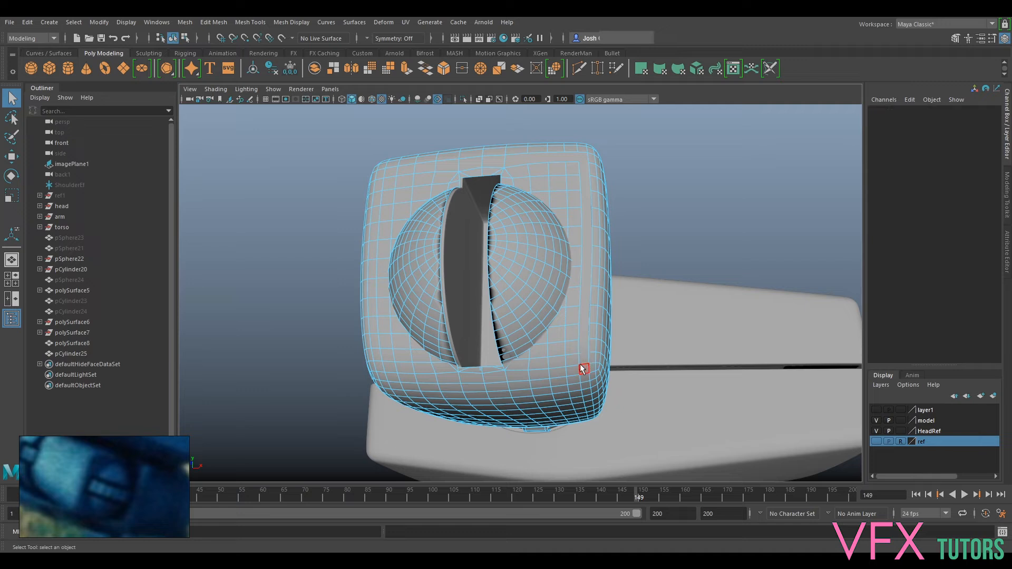
# - Delete the row of front faces beneath the hemisphere, working from the block's lower-right corner towards its lower-left corner
pyautogui.click(571, 360)
pyautogui.press('Delete')
pyautogui.click(555, 363)
pyautogui.press('Delete')
pyautogui.click(537, 364)
pyautogui.press('Delete')
pyautogui.click(519, 365)
pyautogui.press('Delete')
pyautogui.click(560, 372)
pyautogui.press('Delete')
pyautogui.click(548, 374)
pyautogui.press('Delete')
pyautogui.click(539, 375)
pyautogui.press('Delete')
pyautogui.click(517, 374)
pyautogui.press('Delete')
pyautogui.click(491, 376)
pyautogui.press('Delete')
pyautogui.click(470, 377)
pyautogui.keyDown('alt'); pyautogui.moveTo(525, 289); pyautogui.dragTo(482, 327); pyautogui.keyUp('alt')
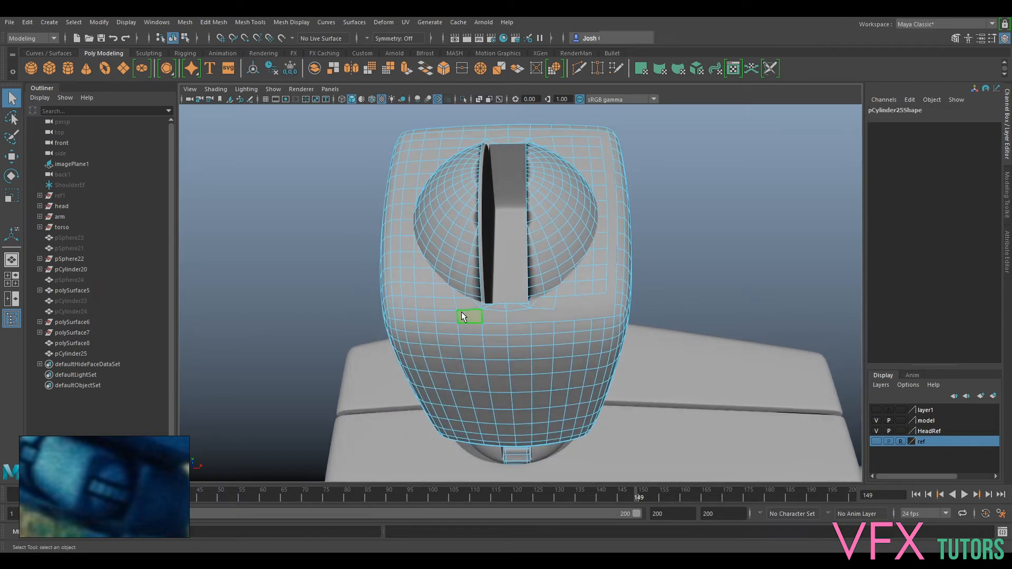
pyautogui.press('Delete')
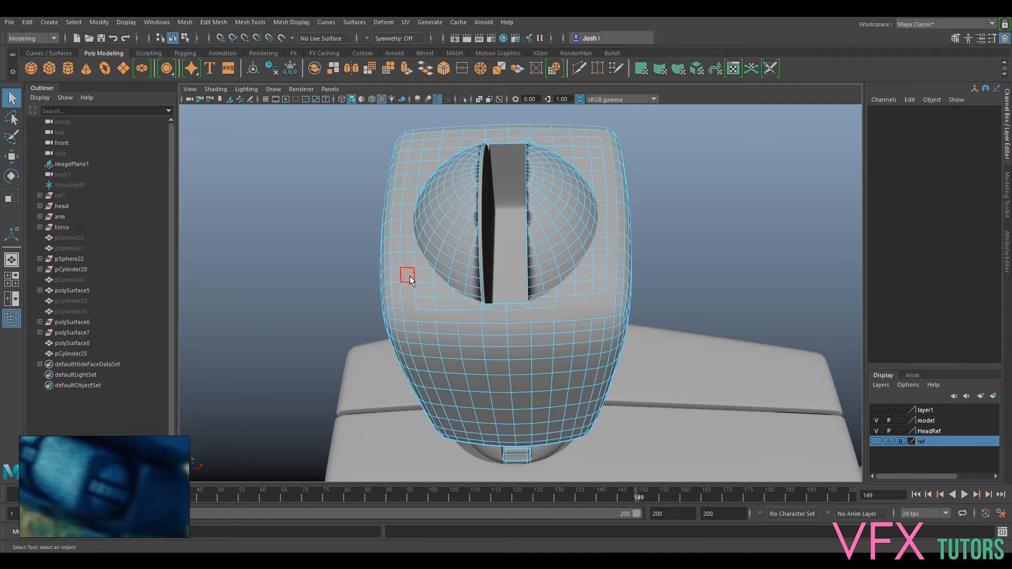
# - Delete the column of front faces running up the left side of the duplicated block
pyautogui.click(406, 222)
pyautogui.press('Delete')
pyautogui.click(406, 212)
pyautogui.press('Delete')
pyautogui.click(408, 195)
pyautogui.press('Delete')
pyautogui.click(410, 182)
pyautogui.press('Delete')
pyautogui.keyDown('alt'); pyautogui.moveTo(513, 153); pyautogui.dragTo(502, 193); pyautogui.keyUp('alt')
pyautogui.click(456, 222)
pyautogui.press('Delete')
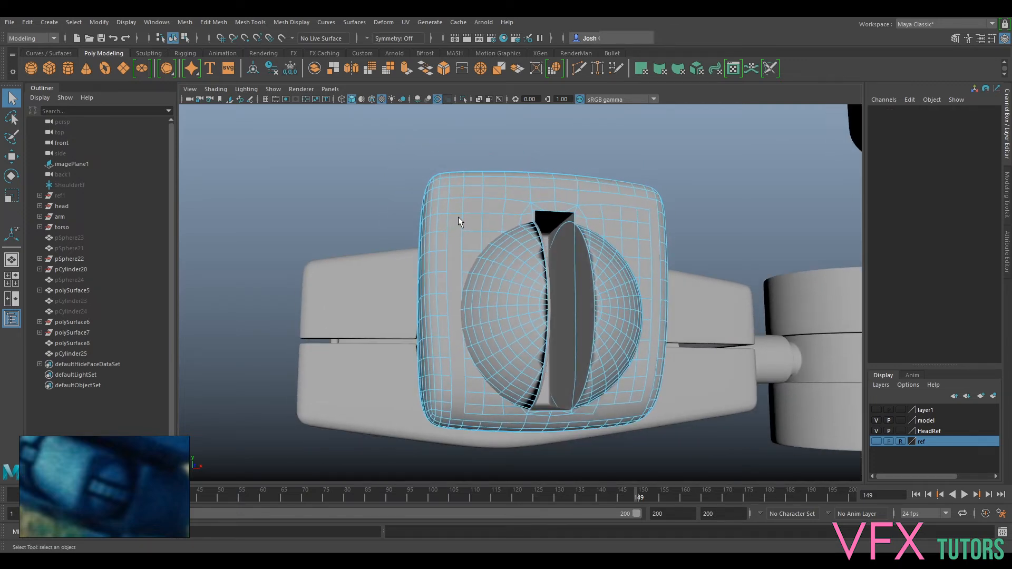
# - Delete the faces at the front's upper-left corner and along the row above the slot to detach the inner front area
pyautogui.click(457, 203)
pyautogui.press('Delete')
pyautogui.click(467, 194)
pyautogui.press('Delete')
pyautogui.click(498, 192)
pyautogui.press('Delete')
pyautogui.click(525, 195)
pyautogui.press('Delete')
pyautogui.click(565, 195)
pyautogui.press('Delete')
# - Delete the block's leftover inner front faces and its old hemisphere faces, leaving only the outer shell
pyautogui.click(591, 223)
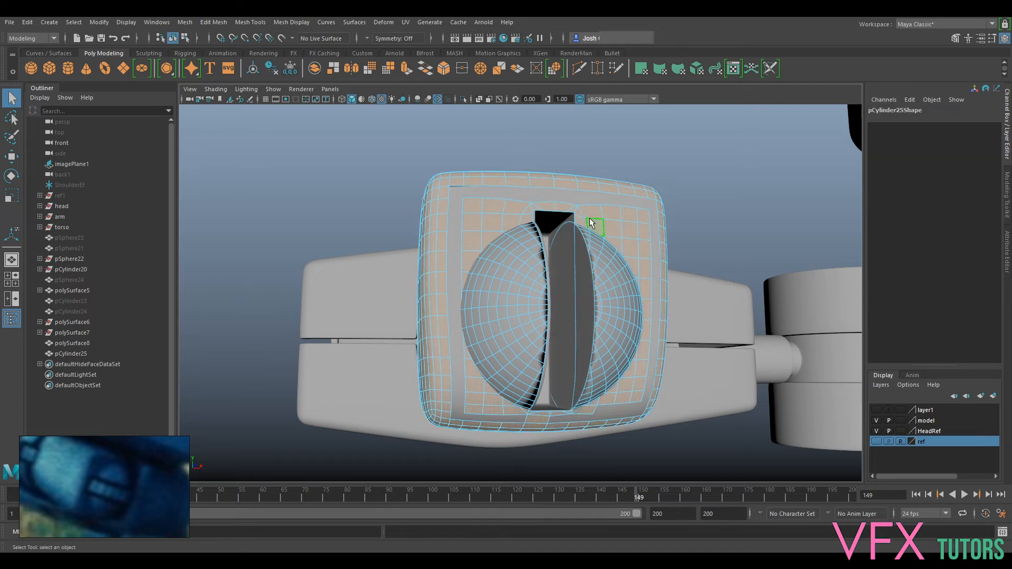
pyautogui.click(544, 418)
pyautogui.press('Delete')
pyautogui.click(633, 373)
pyautogui.press('Delete')
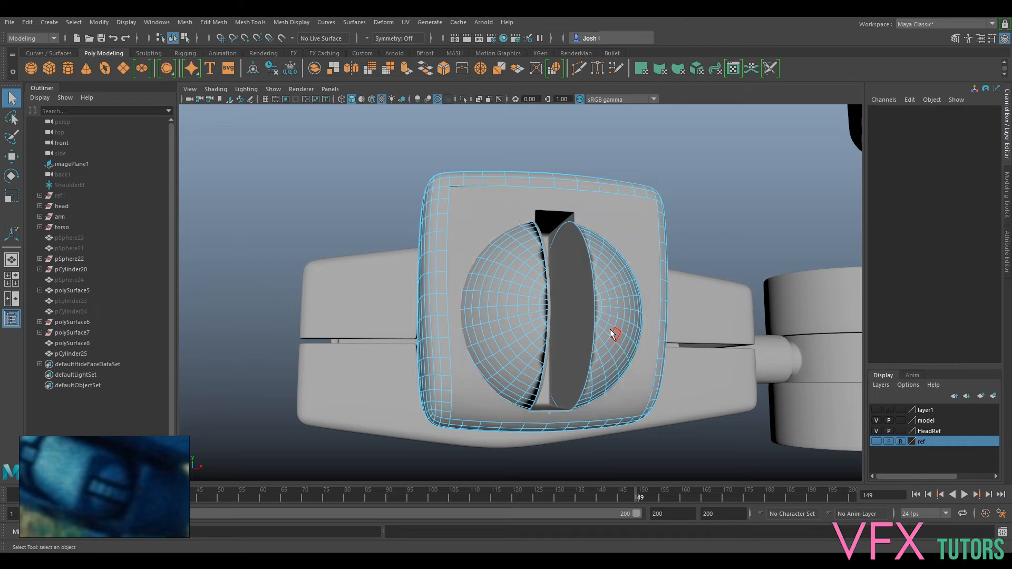
pyautogui.doubleClick(522, 292)
pyautogui.press('Delete')
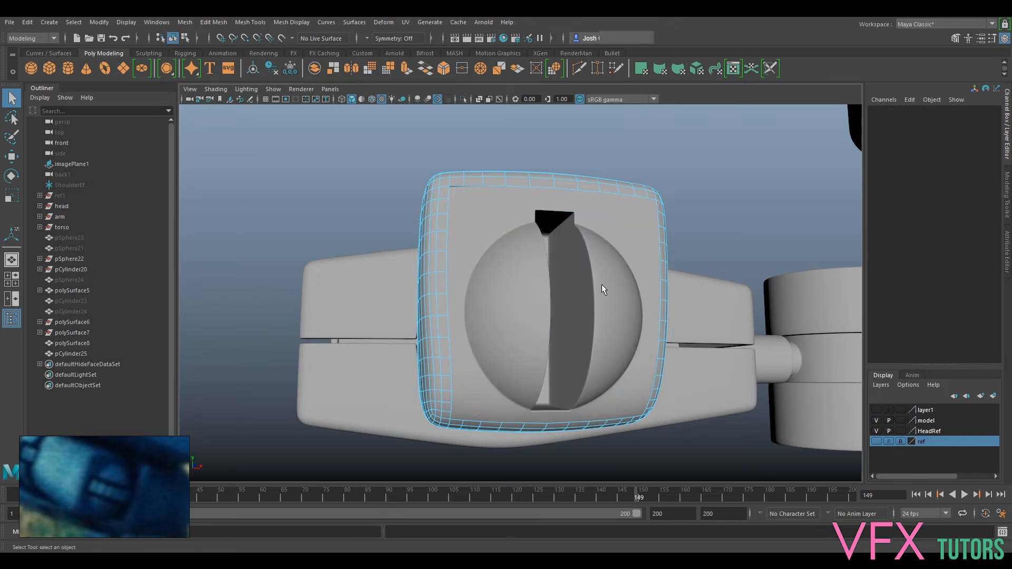
# - Return to object selection and combine the slotted panel polySurface8 with the trimmed block pCylinder25
pyautogui.keyDown('alt'); pyautogui.moveTo(648, 239); pyautogui.dragTo(556, 248); pyautogui.keyUp('alt')
pyautogui.moveTo(557, 248); pyautogui.dragTo(620, 229, button='right')
pyautogui.click(515, 201)
pyautogui.keyDown('alt'); pyautogui.moveTo(469, 263); pyautogui.dragTo(558, 264); pyautogui.keyUp('alt')
pyautogui.click(542, 269)
pyautogui.scroll(5, 558, 264)
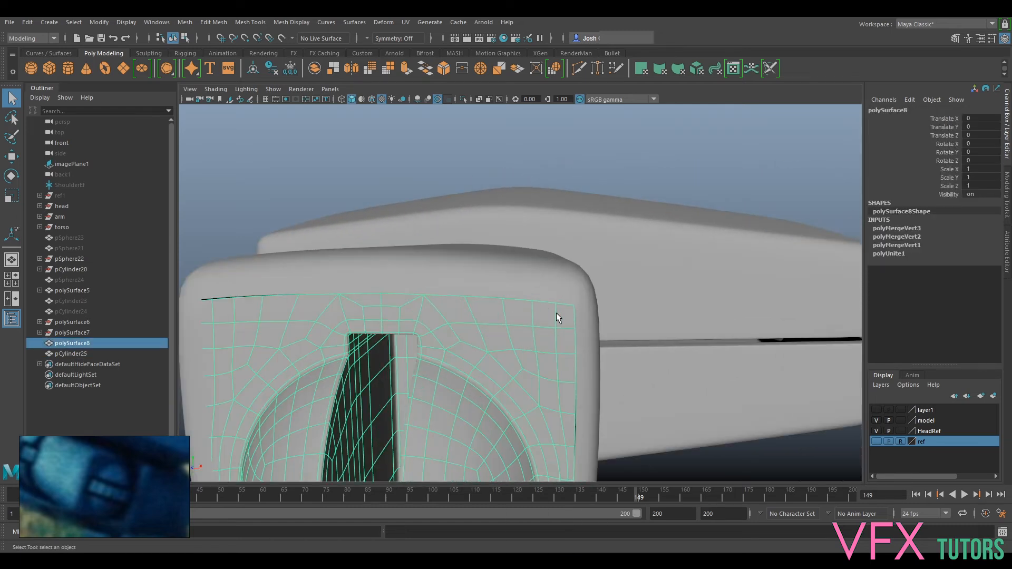
pyautogui.keyDown('shift'); pyautogui.click(529, 277); pyautogui.keyUp('shift')
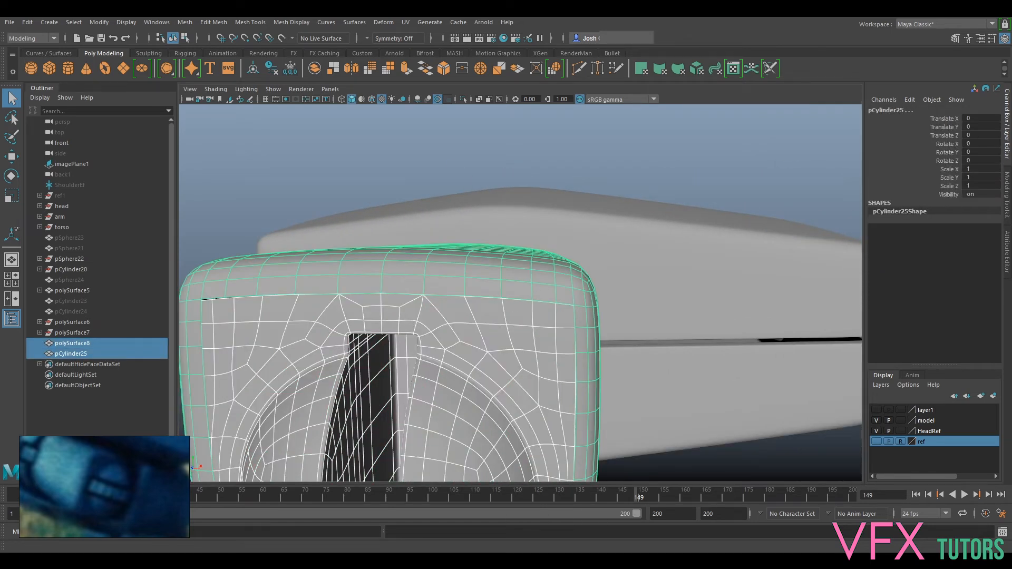
pyautogui.click(184, 22)
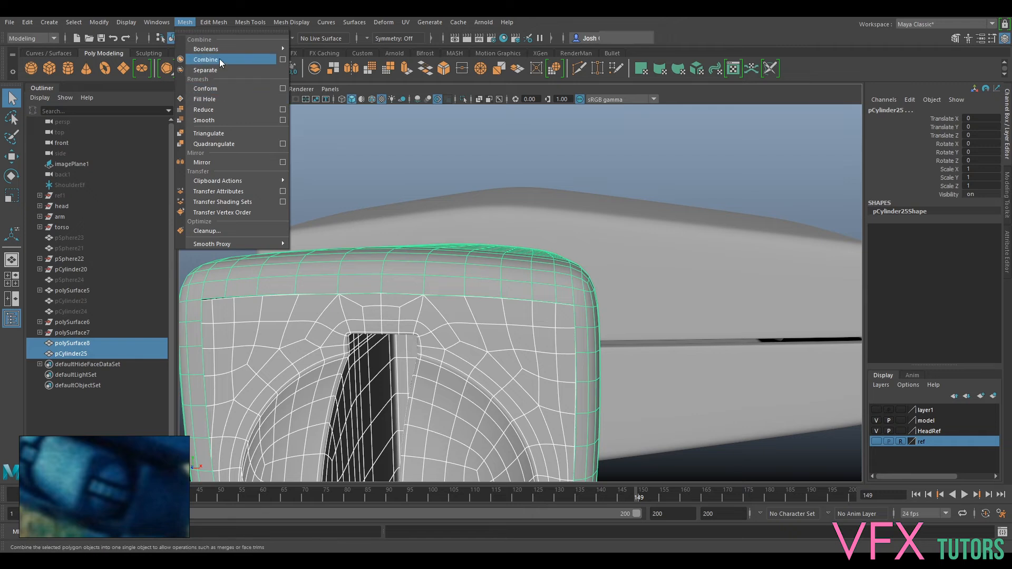
pyautogui.click(220, 58)
pyautogui.keyDown('alt'); pyautogui.moveTo(499, 241); pyautogui.dragTo(489, 254); pyautogui.keyUp('alt')
pyautogui.moveTo(555, 259); pyautogui.dragTo(529, 252, button='right')
pyautogui.keyDown('alt'); pyautogui.moveTo(497, 273); pyautogui.dragTo(600, 271); pyautogui.keyUp('alt')
pyautogui.scroll(3, 428, 284)
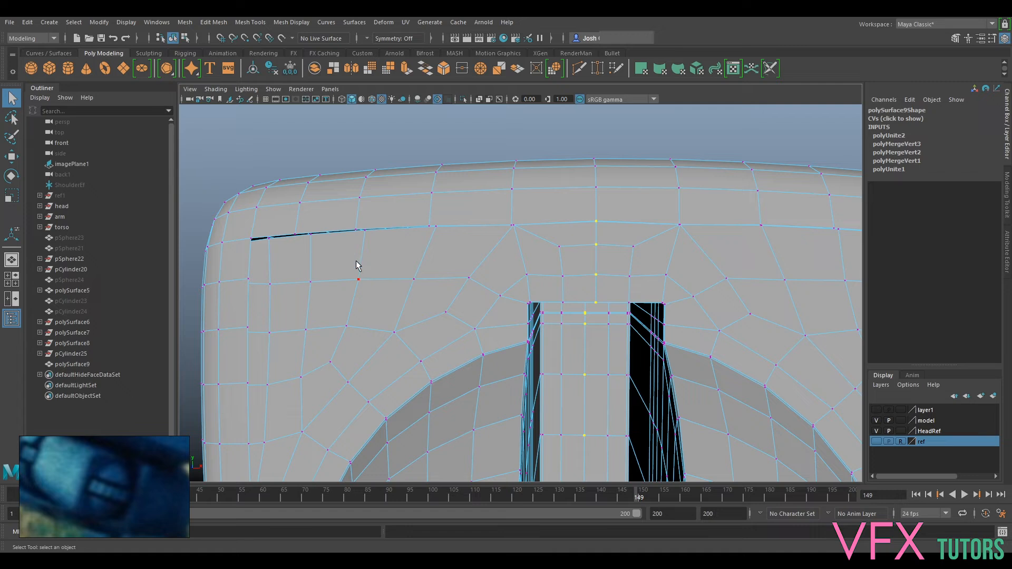
pyautogui.keyDown('alt'); pyautogui.moveTo(357, 268); pyautogui.dragTo(427, 258); pyautogui.keyUp('alt')
pyautogui.scroll(-2, 484, 272)
pyautogui.keyDown('alt'); pyautogui.moveTo(554, 269); pyautogui.dragTo(534, 243, button='middle'); pyautogui.keyUp('alt')
pyautogui.hotkey('ctrl', 'z')
pyautogui.hotkey('ctrl', 'z')
pyautogui.hotkey('ctrl', 'z')
pyautogui.hotkey('ctrl', 'z')
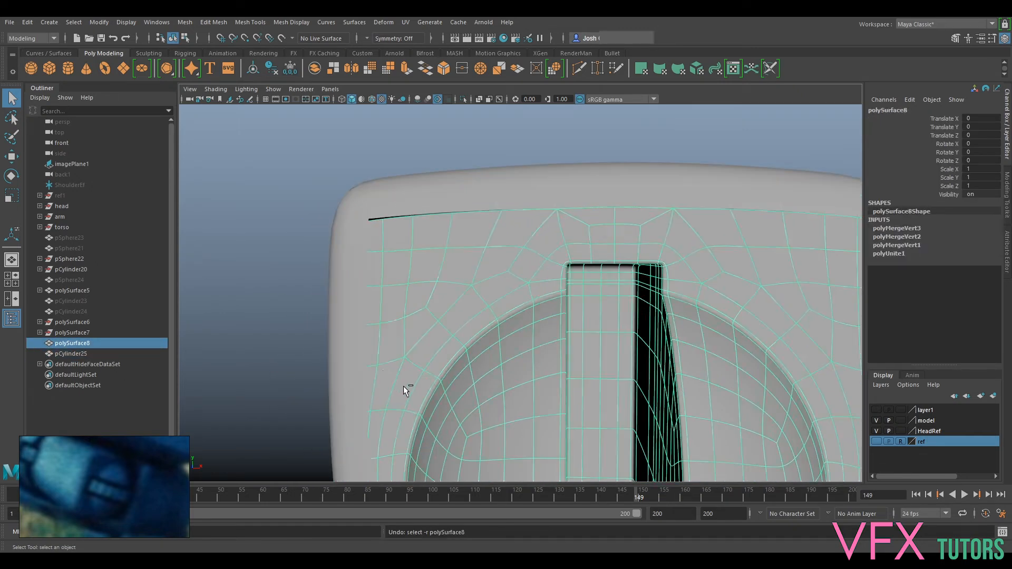
pyautogui.hotkey('ctrl', 'z')
# - Delete the first overlapping faces of the shell's inner rim below its upper corner, beside the front panel
pyautogui.click(346, 299)
pyautogui.moveTo(344, 298); pyautogui.dragTo(392, 248, button='right')
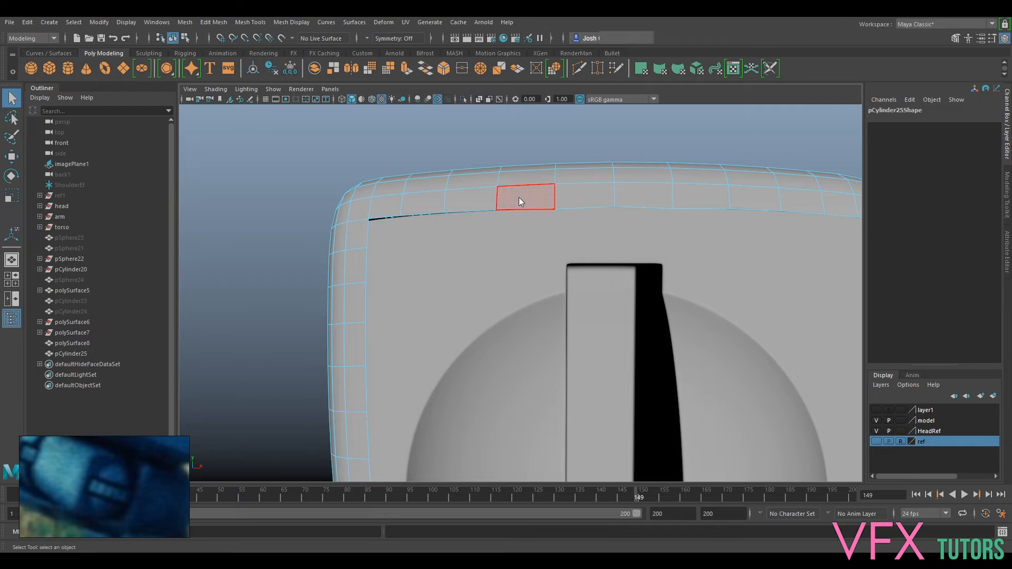
pyautogui.moveTo(518, 197); pyautogui.dragTo(561, 176, button='right')
pyautogui.click(527, 225)
pyautogui.click(341, 242)
pyautogui.moveTo(345, 244); pyautogui.dragTo(356, 237, button='right')
pyautogui.keyDown('shift'); pyautogui.click(359, 252); pyautogui.keyUp('shift')
pyautogui.press('Delete')
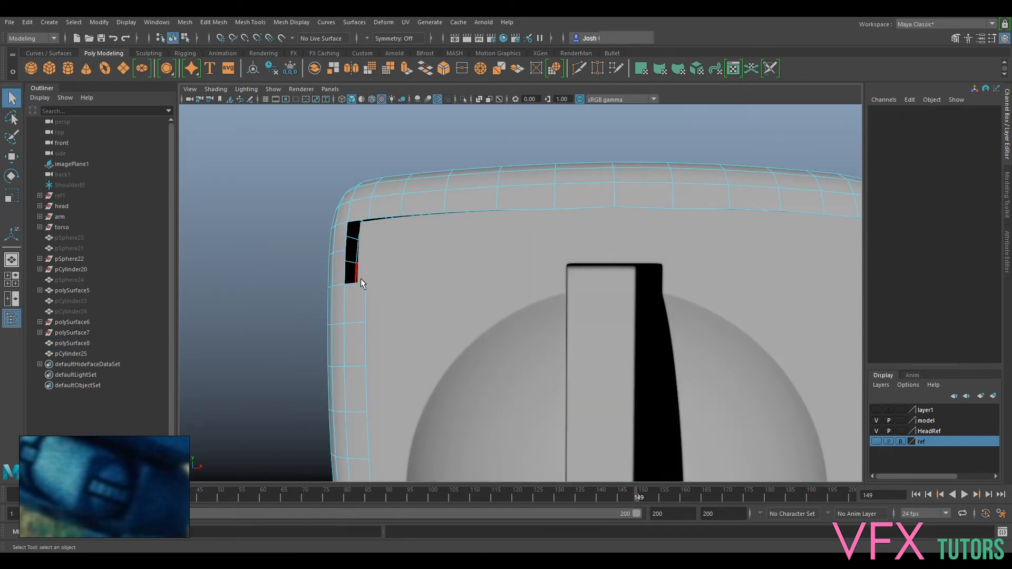
# - Select the shell and the front panel together and compare their wireframes around the opened gap
pyautogui.click(407, 264)
pyautogui.keyDown('alt'); pyautogui.moveTo(407, 264); pyautogui.dragTo(425, 269); pyautogui.keyUp('alt')
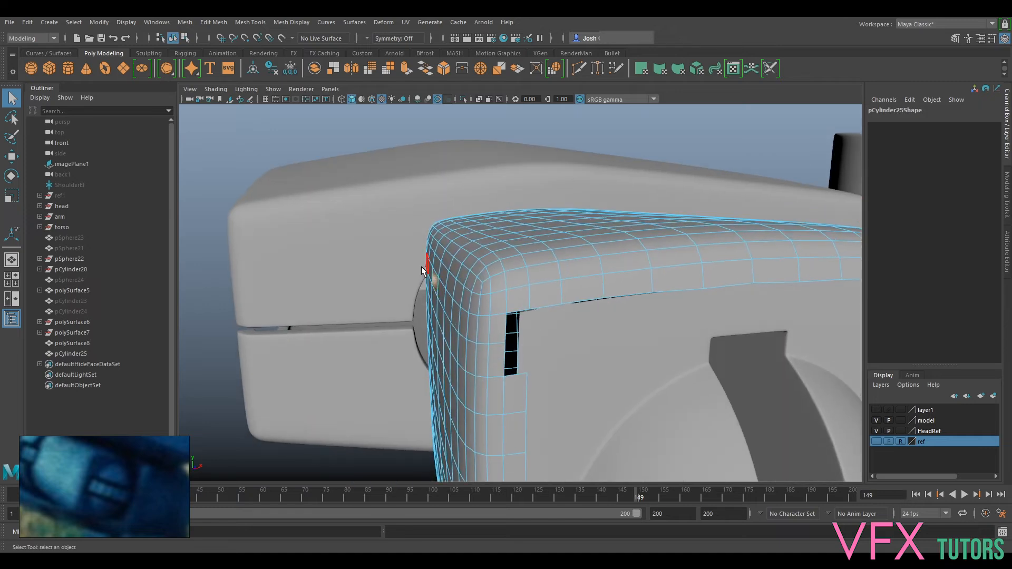
pyautogui.hotkey('ctrl', 'z')
pyautogui.keyDown('alt'); pyautogui.moveTo(545, 284); pyautogui.dragTo(471, 242, button='middle'); pyautogui.keyUp('alt')
pyautogui.moveTo(478, 240); pyautogui.dragTo(529, 226, button='right')
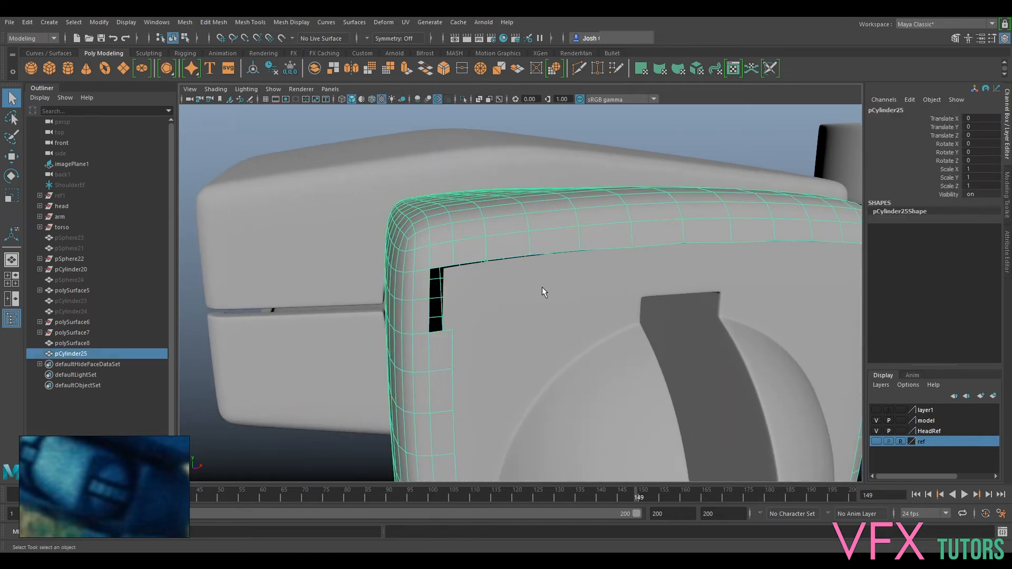
pyautogui.click(542, 287)
pyautogui.keyDown('shift'); pyautogui.click(487, 250); pyautogui.keyUp('shift')
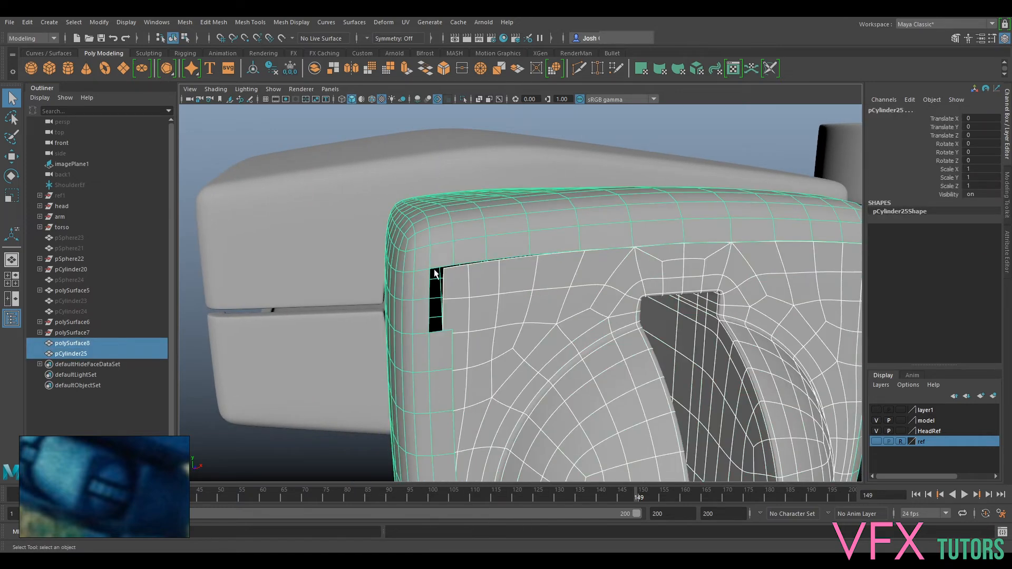
pyautogui.moveTo(452, 338)
pyautogui.keyDown('alt'); pyautogui.mouseDown()
pyautogui.moveTo(458, 323)
pyautogui.moveTo(440, 332)
pyautogui.mouseUp(); pyautogui.keyUp('alt')
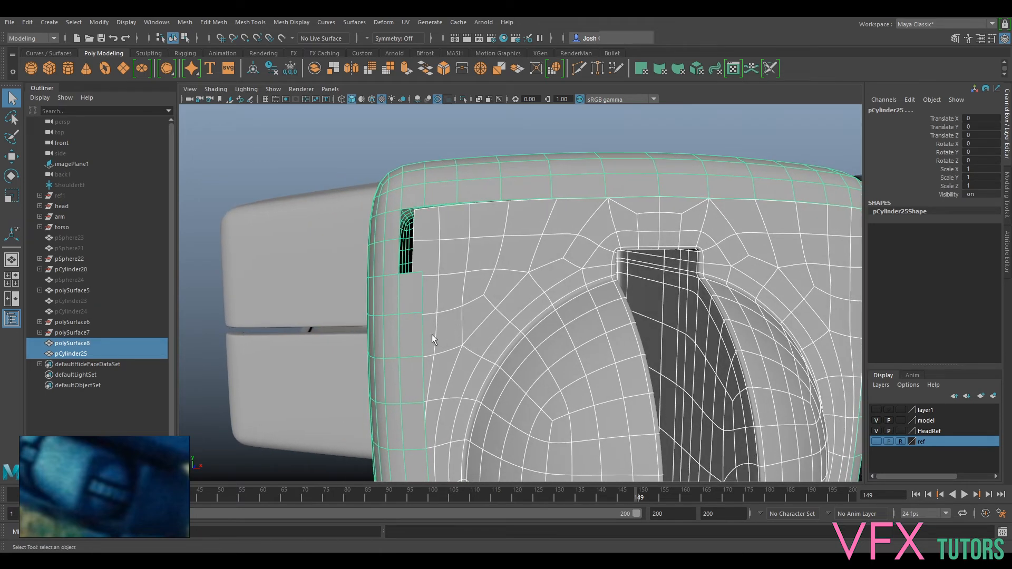
# - Delete the next faces down the shell's inner rim to lengthen the gap beside the front panel
pyautogui.moveTo(400, 287); pyautogui.dragTo(446, 248, button='right')
pyautogui.click(410, 297)
pyautogui.moveTo(404, 294); pyautogui.dragTo(433, 235, button='right')
pyautogui.moveTo(412, 296); pyautogui.dragTo(410, 290, button='right')
pyautogui.click(410, 292)
pyautogui.keyDown('shift'); pyautogui.click(412, 379); pyautogui.keyUp('shift')
pyautogui.keyDown('shift'); pyautogui.click(404, 328); pyautogui.keyUp('shift')
pyautogui.click(410, 298)
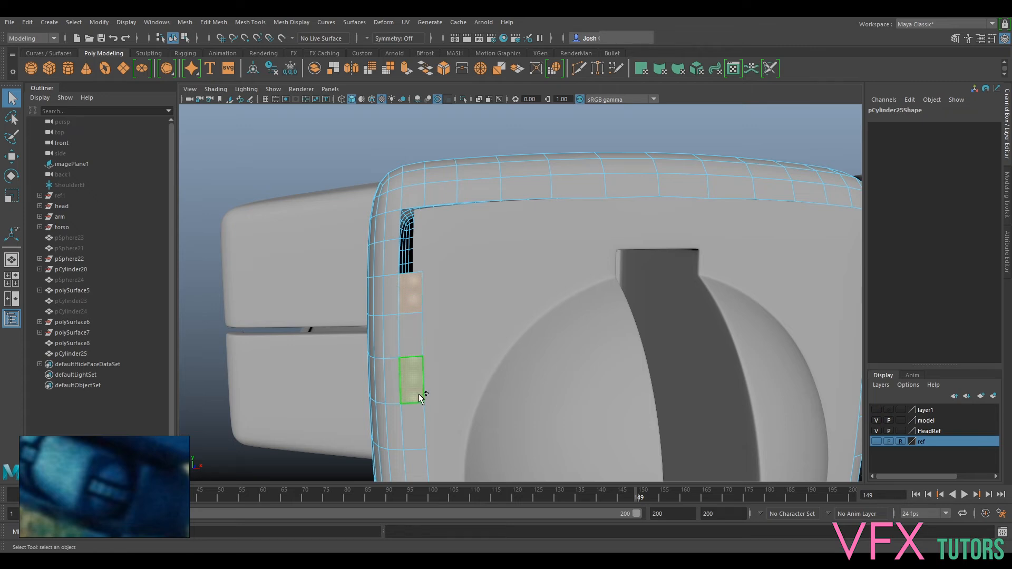
pyautogui.press('Delete')
# - Delete the remaining column of inner rim faces down to the shell's lower corner
pyautogui.scroll(-5, 447, 369)
pyautogui.keyDown('alt'); pyautogui.moveTo(491, 371); pyautogui.dragTo(495, 291, button='middle'); pyautogui.keyUp('alt')
pyautogui.scroll(4, 495, 291)
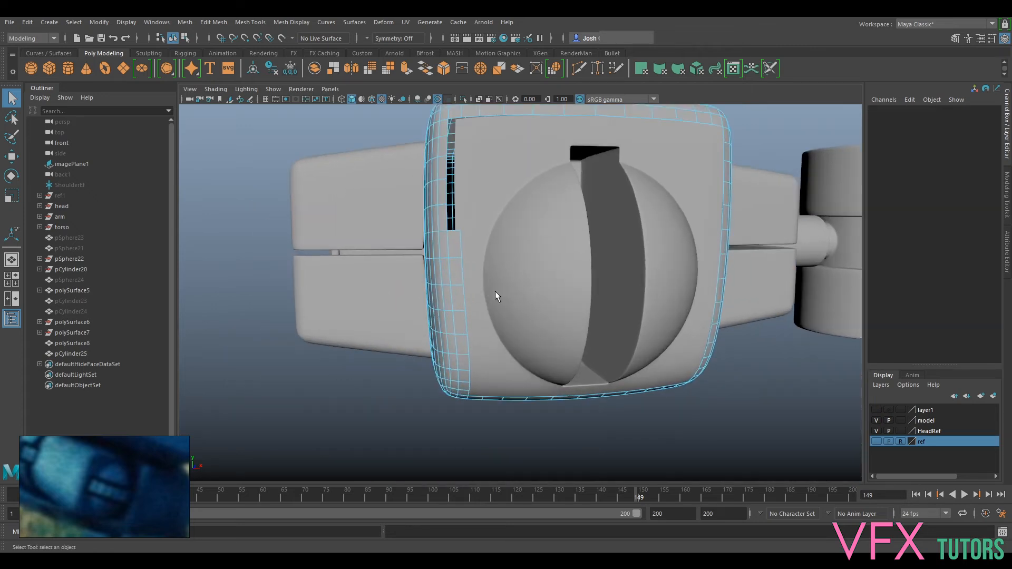
pyautogui.click(439, 226)
pyautogui.keyDown('shift'); pyautogui.click(439, 267); pyautogui.keyUp('shift')
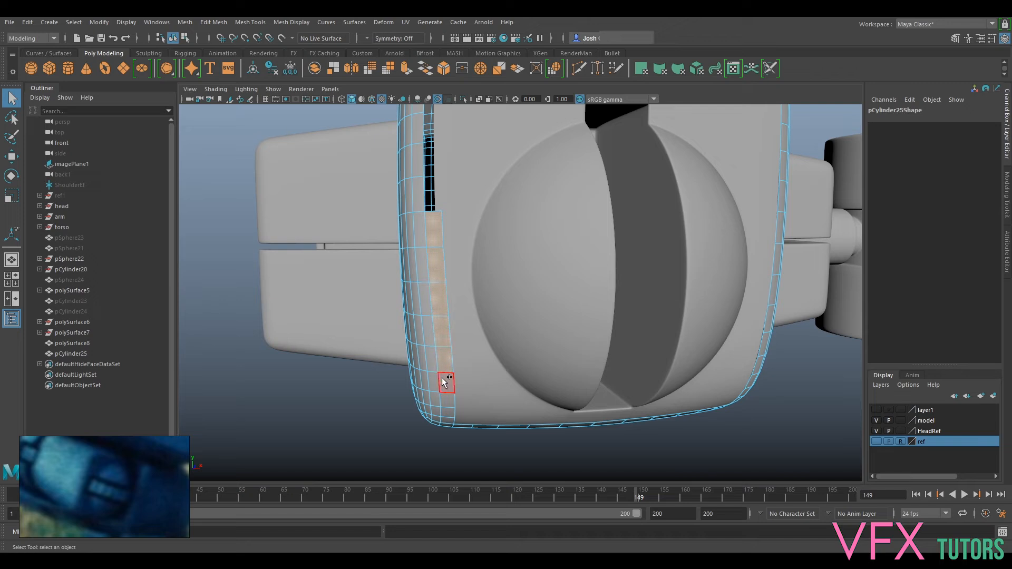
pyautogui.keyDown('shift'); pyautogui.click(447, 401); pyautogui.keyUp('shift')
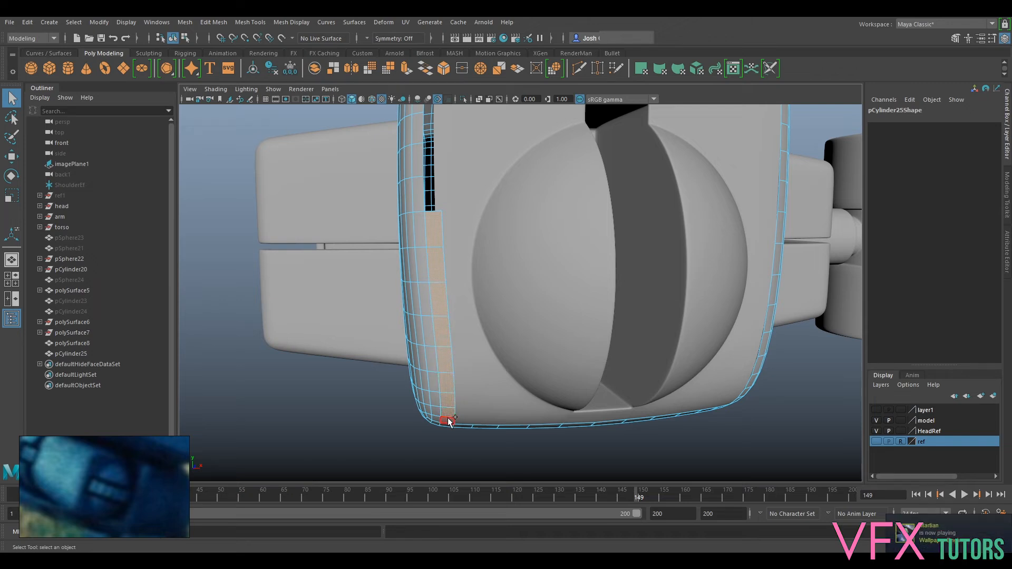
pyautogui.press('Delete')
# - Delete the two rows of shell faces on the underside that overlap the front panel's lower edge
pyautogui.keyDown('alt'); pyautogui.moveTo(517, 355); pyautogui.dragTo(479, 315); pyautogui.keyUp('alt')
pyautogui.moveTo(482, 281); pyautogui.dragTo(538, 244, button='right')
pyautogui.click(507, 295)
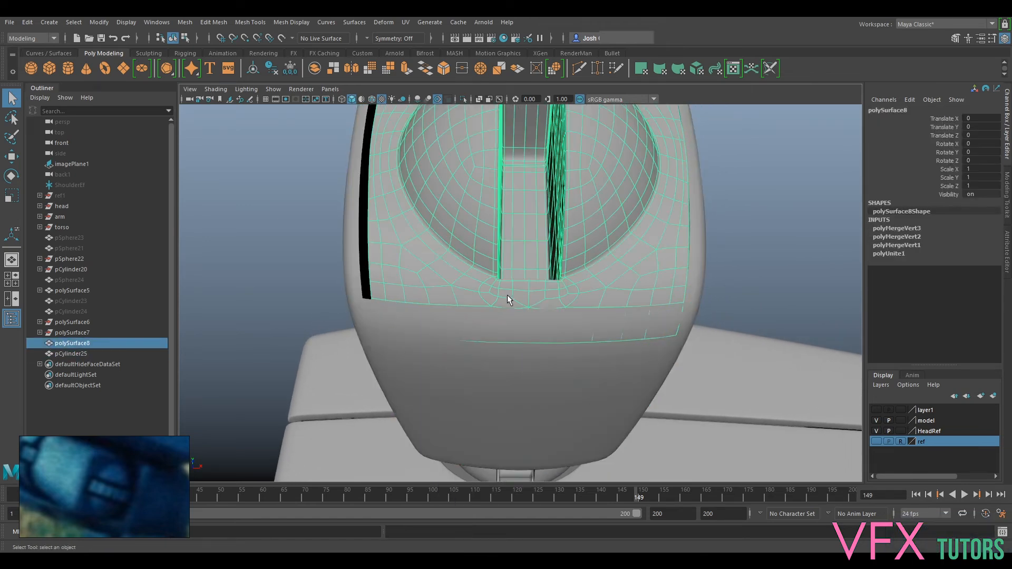
pyautogui.keyDown('alt'); pyautogui.moveTo(571, 330); pyautogui.dragTo(574, 293); pyautogui.keyUp('alt')
pyautogui.click(574, 290)
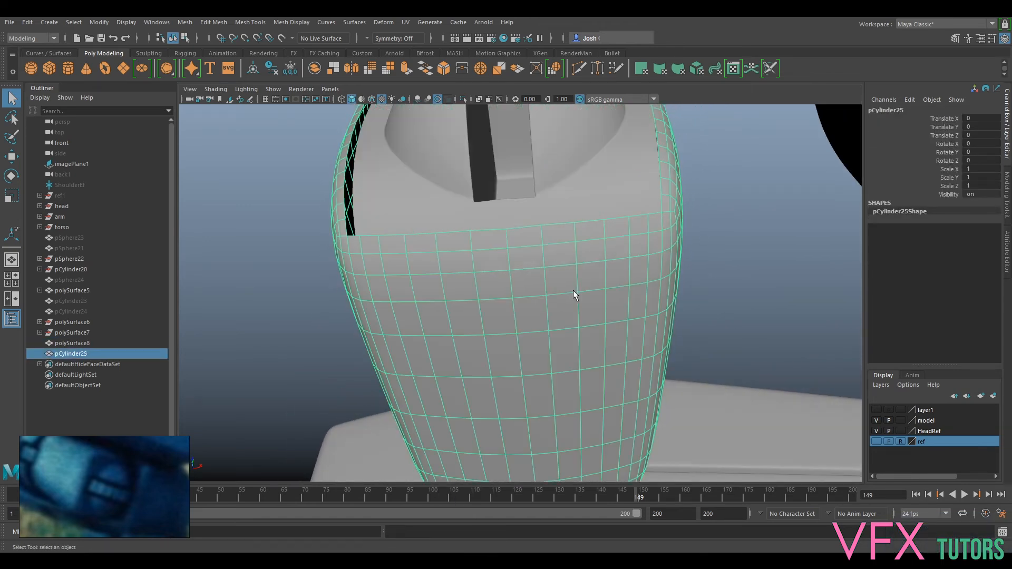
pyautogui.click(568, 205)
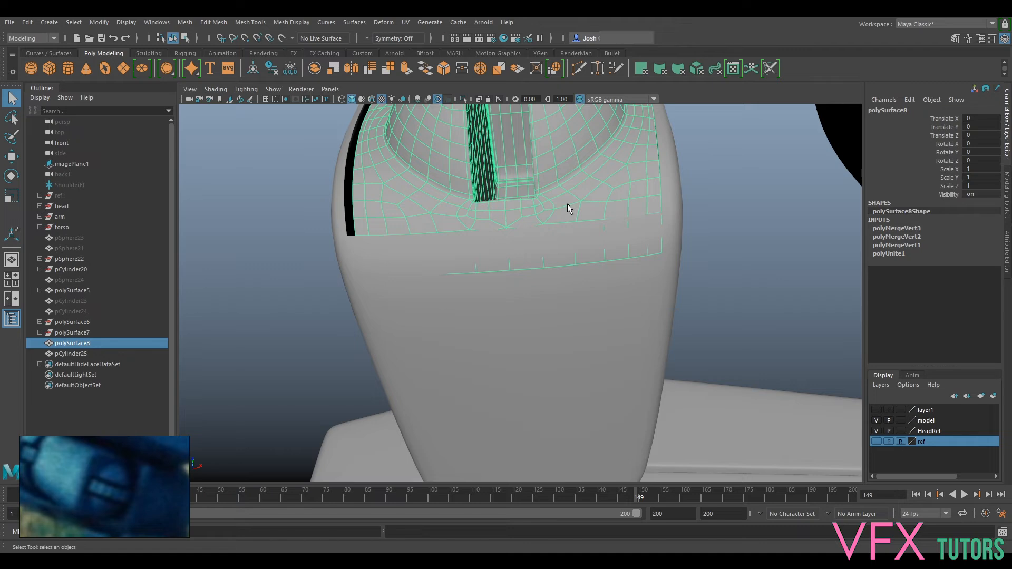
pyautogui.click(631, 277)
pyautogui.moveTo(631, 277); pyautogui.dragTo(632, 287, button='right')
pyautogui.click(652, 223)
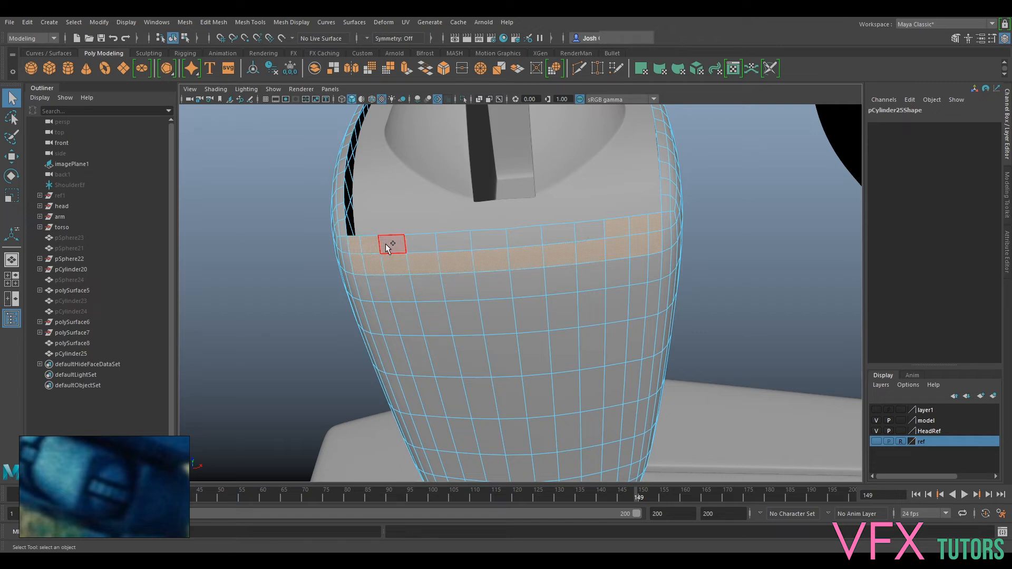
pyautogui.press('Delete')
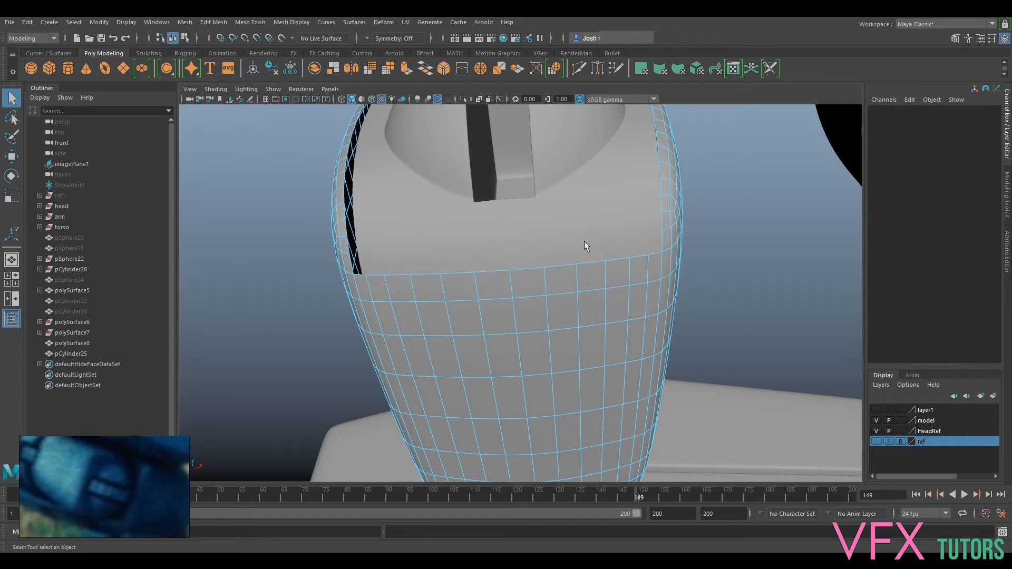
# - Combine the front panel polySurface8 and the shell pCylinder25 into one mesh
pyautogui.moveTo(666, 204)
pyautogui.keyDown('alt'); pyautogui.mouseDown()
pyautogui.moveTo(673, 260)
pyautogui.moveTo(694, 253)
pyautogui.moveTo(664, 242)
pyautogui.moveTo(678, 201)
pyautogui.mouseUp(); pyautogui.keyUp('alt')
pyautogui.moveTo(573, 205); pyautogui.dragTo(635, 182, button='right')
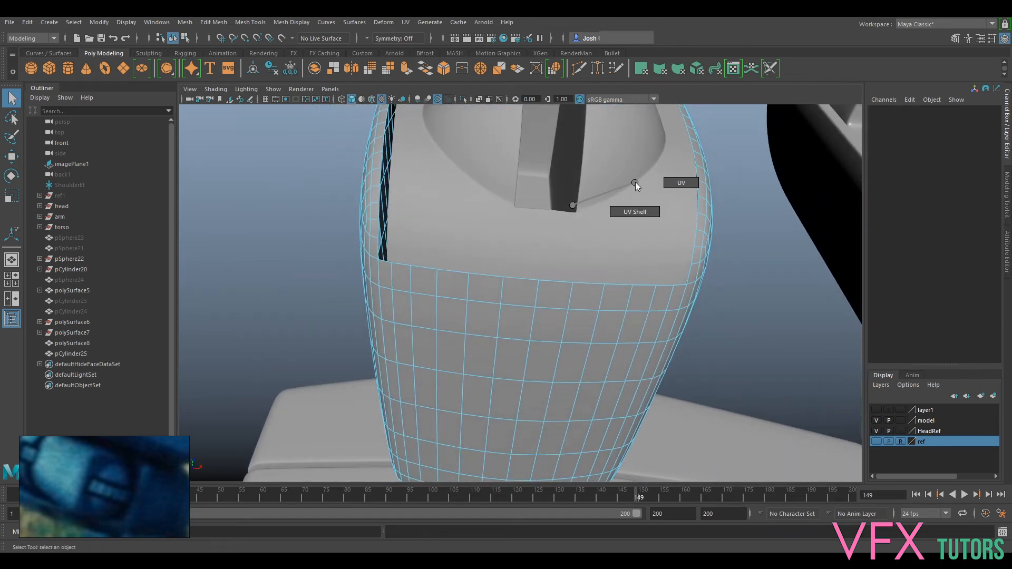
pyautogui.moveTo(574, 202); pyautogui.dragTo(574, 205, button='right')
pyautogui.click(596, 236)
pyautogui.keyDown('alt'); pyautogui.moveTo(477, 295); pyautogui.dragTo(474, 262); pyautogui.keyUp('alt')
pyautogui.keyDown('alt'); pyautogui.moveTo(474, 262); pyautogui.dragTo(520, 329, button='middle'); pyautogui.keyUp('alt')
pyautogui.scroll(2, 520, 329)
pyautogui.keyDown('alt'); pyautogui.moveTo(519, 329); pyautogui.dragTo(507, 279); pyautogui.keyUp('alt')
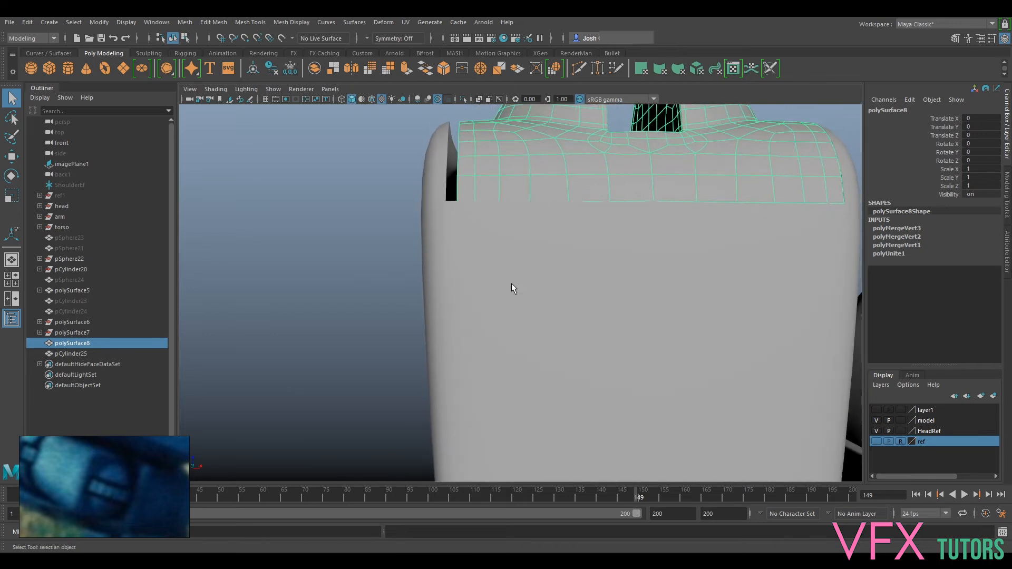
pyautogui.keyDown('alt'); pyautogui.moveTo(507, 278); pyautogui.dragTo(538, 331, button='middle'); pyautogui.keyUp('alt')
pyautogui.scroll(3, 539, 332)
pyautogui.keyDown('shift'); pyautogui.click(559, 348); pyautogui.keyUp('shift')
pyautogui.keyDown('alt'); pyautogui.moveTo(558, 321); pyautogui.dragTo(584, 262); pyautogui.keyUp('alt')
pyautogui.scroll(-2, 600, 314)
pyautogui.keyDown('alt'); pyautogui.moveTo(600, 314); pyautogui.dragTo(537, 346); pyautogui.keyUp('alt')
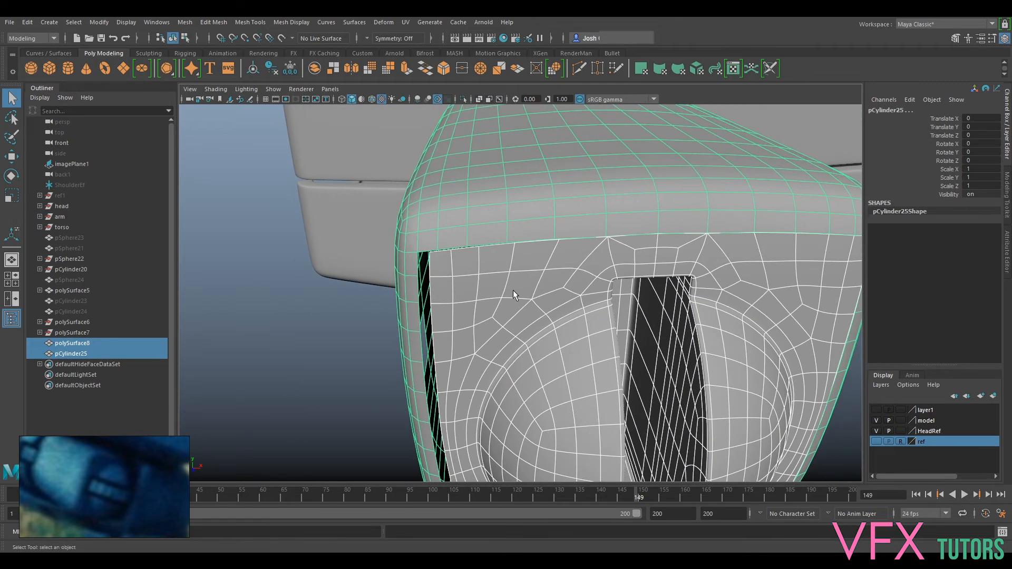
pyautogui.click(186, 23)
pyautogui.click(211, 60)
# - Display the combined mesh unsmoothed and target-weld the panel's upper corner vertex to the shell's inner corner vertex
pyautogui.moveTo(512, 242)
pyautogui.keyDown('alt'); pyautogui.mouseDown()
pyautogui.moveTo(493, 227)
pyautogui.moveTo(527, 232)
pyautogui.mouseUp(); pyautogui.keyUp('alt')
pyautogui.press('1')
pyautogui.moveTo(581, 249); pyautogui.dragTo(558, 237, button='right')
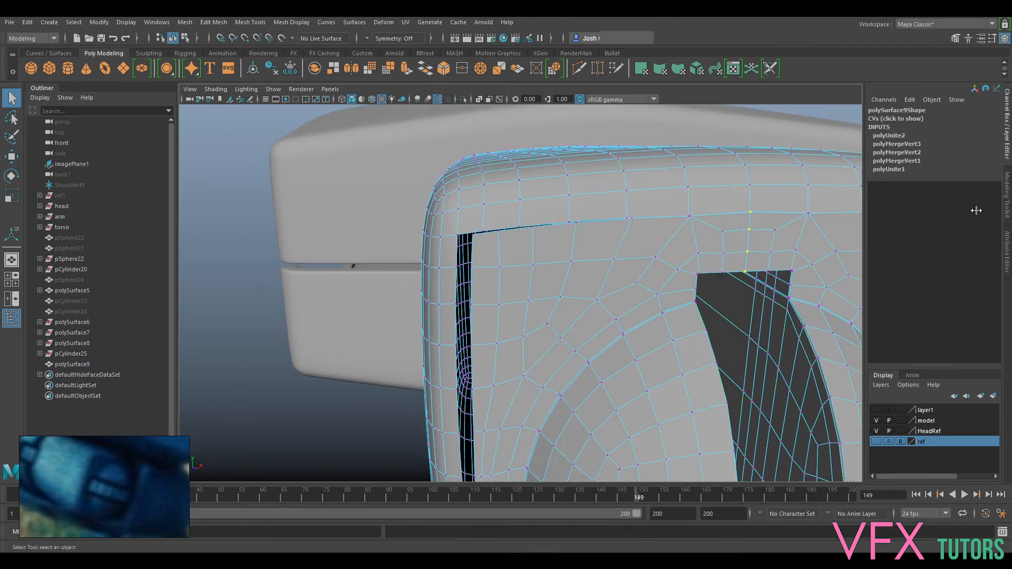
pyautogui.click(1004, 203)
pyautogui.click(963, 399)
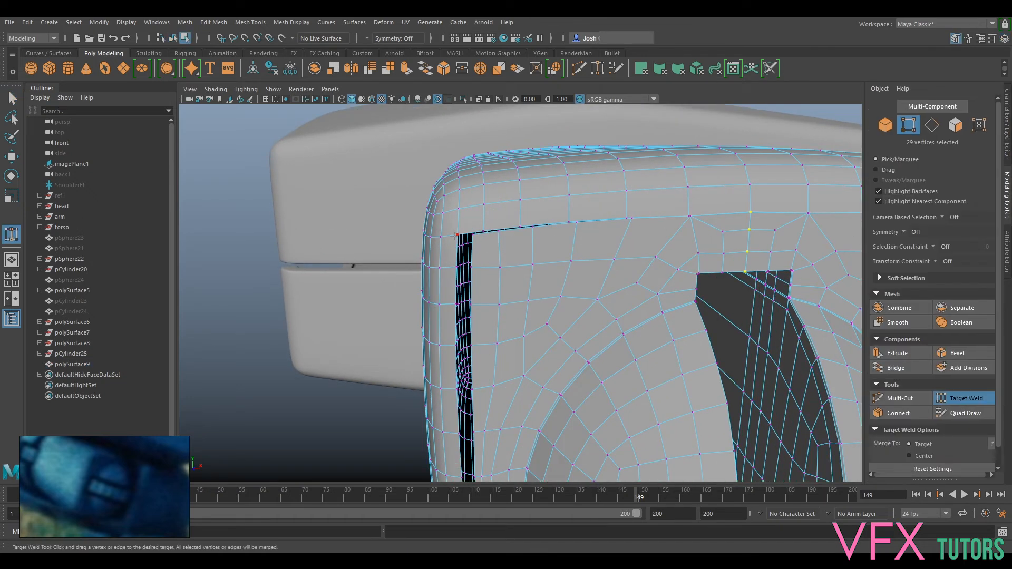
pyautogui.scroll(3, 489, 248)
pyautogui.moveTo(536, 243); pyautogui.dragTo(511, 243)
pyautogui.scroll(3, 553, 262)
pyautogui.keyDown('alt'); pyautogui.moveTo(536, 275); pyautogui.dragTo(519, 248); pyautogui.keyUp('alt')
pyautogui.keyDown('alt'); pyautogui.moveTo(522, 231); pyautogui.dragTo(549, 299, button='middle'); pyautogui.keyUp('alt')
pyautogui.moveTo(484, 230); pyautogui.dragTo(453, 230)
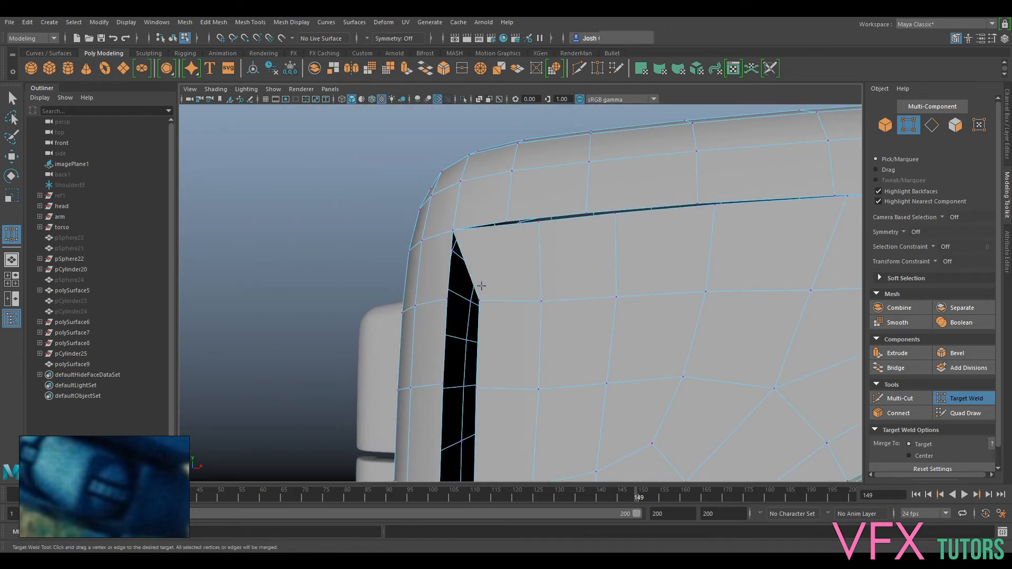
# - Target-weld the panel's border vertices to the matching shell vertices along the upper part of the side gap
pyautogui.moveTo(479, 301); pyautogui.dragTo(447, 300)
pyautogui.keyDown('alt'); pyautogui.moveTo(504, 330); pyautogui.dragTo(602, 233, button='middle'); pyautogui.keyUp('alt')
pyautogui.moveTo(597, 228); pyautogui.dragTo(562, 226)
pyautogui.keyDown('alt'); pyautogui.moveTo(591, 339); pyautogui.dragTo(587, 253, button='middle'); pyautogui.keyUp('alt')
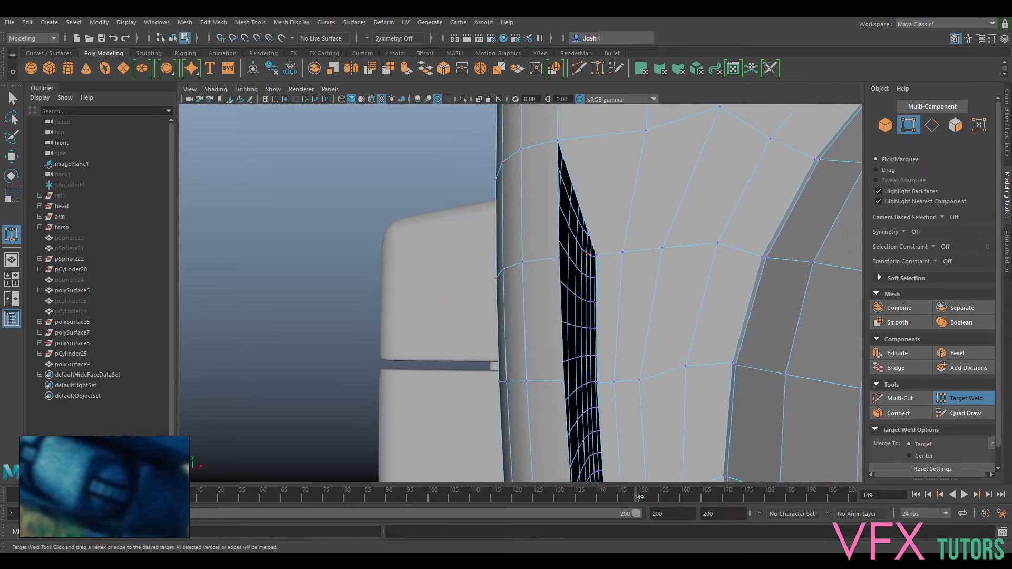
pyautogui.moveTo(596, 255); pyautogui.dragTo(559, 258)
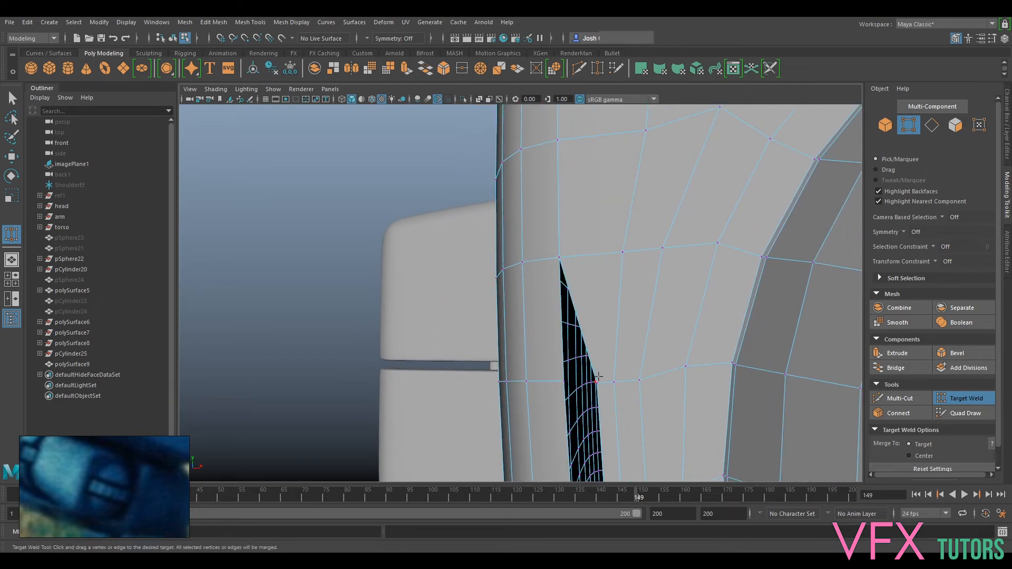
pyautogui.moveTo(596, 383); pyautogui.dragTo(558, 377)
pyautogui.keyDown('alt'); pyautogui.moveTo(597, 412); pyautogui.dragTo(576, 263, button='middle'); pyautogui.keyUp('alt')
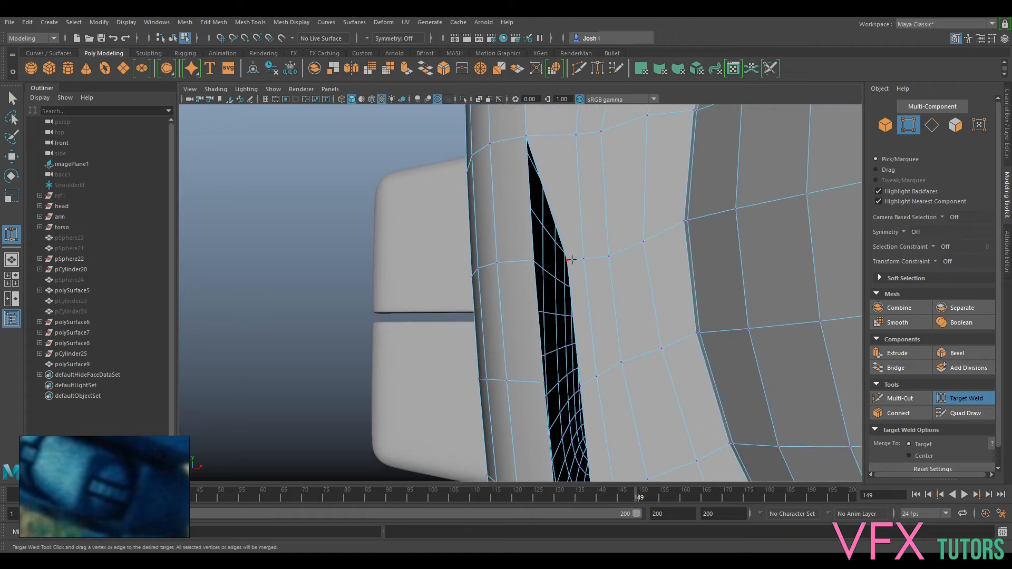
# - Continue target-welding panel border vertices onto the shell down the lower part of the side gap
pyautogui.moveTo(567, 258); pyautogui.dragTo(533, 260)
pyautogui.hotkey('ctrl', 'z')
pyautogui.keyDown('alt'); pyautogui.moveTo(571, 327); pyautogui.dragTo(499, 267); pyautogui.keyUp('alt')
pyautogui.keyDown('alt'); pyautogui.moveTo(536, 363); pyautogui.dragTo(537, 257, button='middle'); pyautogui.keyUp('alt')
pyautogui.moveTo(546, 252); pyautogui.dragTo(509, 253)
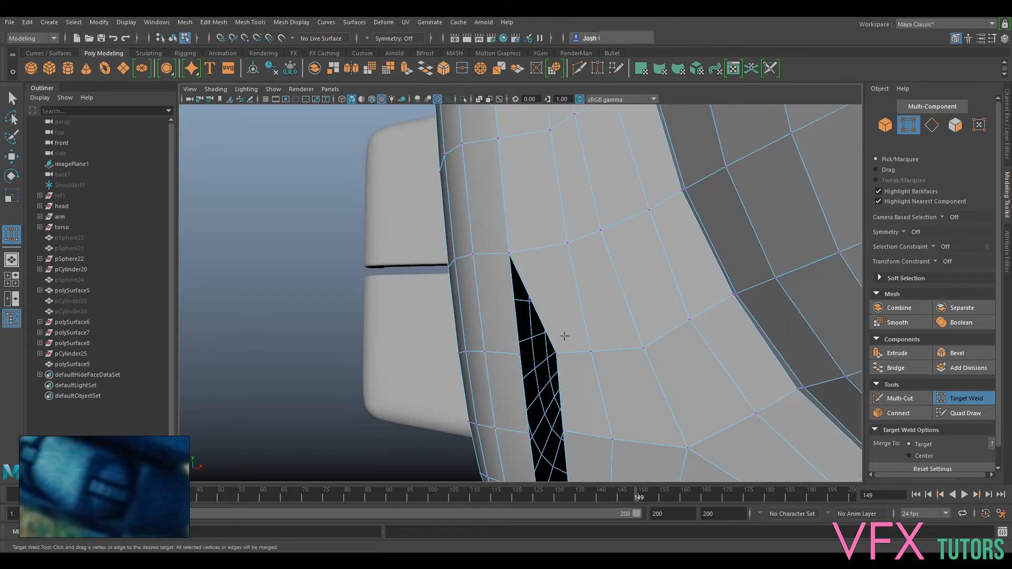
pyautogui.keyDown('alt'); pyautogui.moveTo(558, 361); pyautogui.dragTo(581, 243, button='middle'); pyautogui.keyUp('alt')
pyautogui.moveTo(585, 211); pyautogui.dragTo(546, 217)
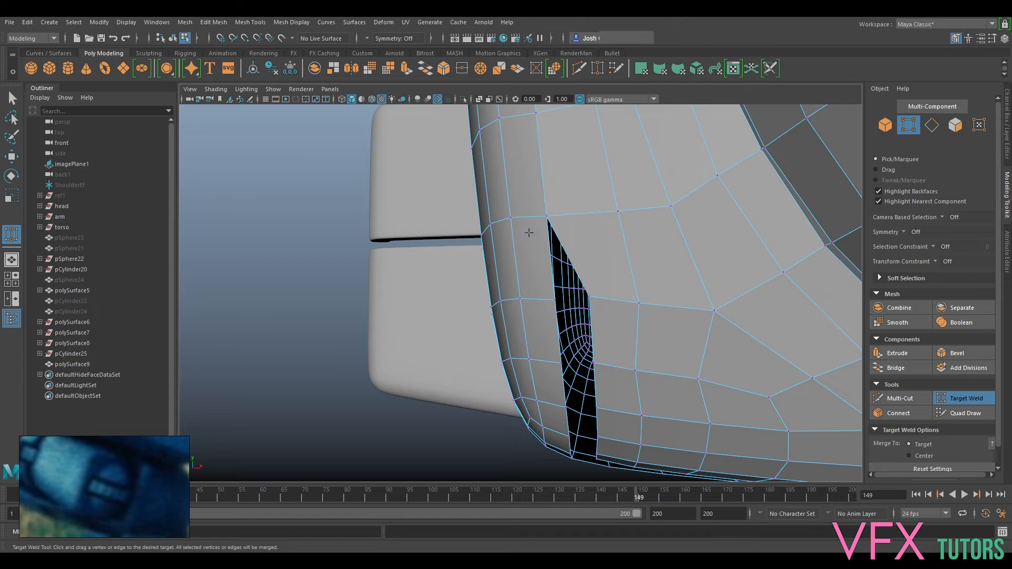
pyautogui.moveTo(555, 300); pyautogui.dragTo(555, 300)
# - Target-weld the panel's side vertices to the shell around the lower corner bend, above the underside seam
pyautogui.keyDown('alt'); pyautogui.moveTo(558, 328); pyautogui.dragTo(536, 264); pyautogui.keyUp('alt')
pyautogui.keyDown('alt'); pyautogui.moveTo(549, 285); pyautogui.dragTo(573, 216); pyautogui.keyUp('alt')
pyautogui.keyDown('alt'); pyautogui.moveTo(574, 216); pyautogui.dragTo(560, 271, button='middle'); pyautogui.keyUp('alt')
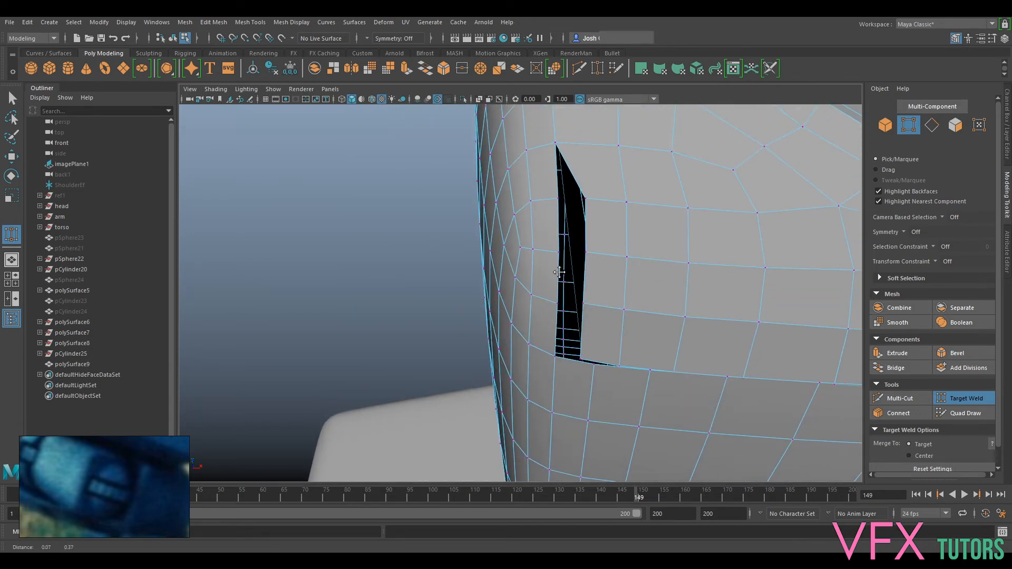
pyautogui.moveTo(585, 198); pyautogui.dragTo(558, 198)
pyautogui.moveTo(585, 252); pyautogui.dragTo(559, 254)
pyautogui.moveTo(558, 303); pyautogui.dragTo(558, 304)
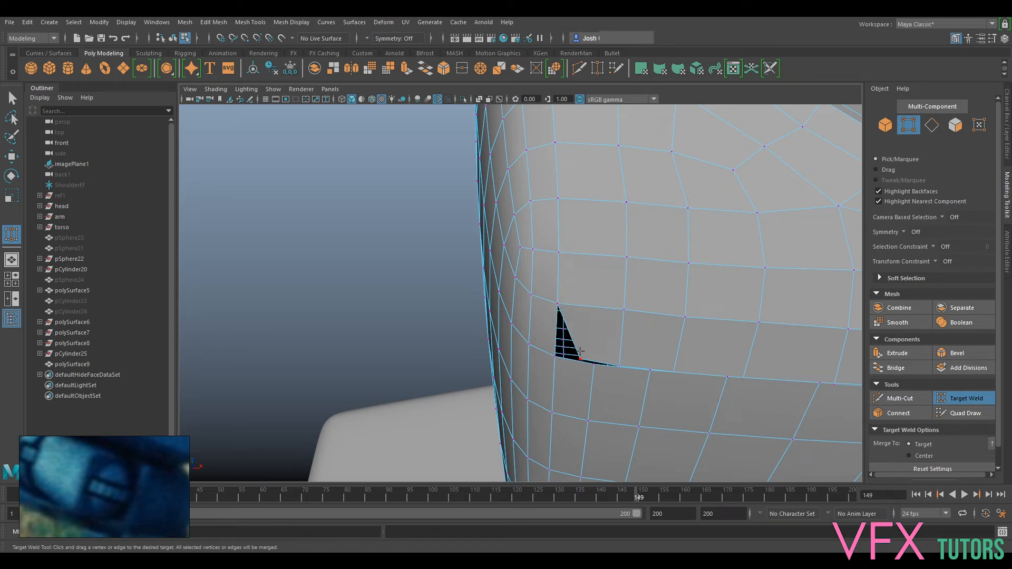
# - Close the corner gap and target-weld the panel's lower edge vertices to the shell along the underside seam
pyautogui.moveTo(580, 360)
pyautogui.mouseDown()
pyautogui.moveTo(555, 357)
pyautogui.moveTo(595, 364)
pyautogui.mouseUp()
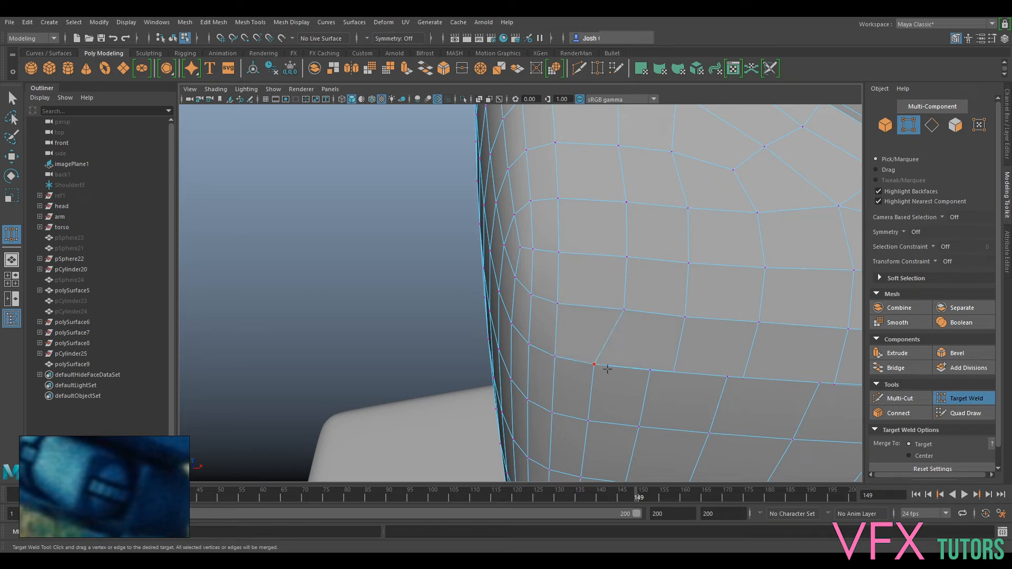
pyautogui.moveTo(658, 370); pyautogui.dragTo(652, 370)
pyautogui.keyDown('alt'); pyautogui.moveTo(744, 354); pyautogui.dragTo(634, 304, button='middle'); pyautogui.keyUp('alt')
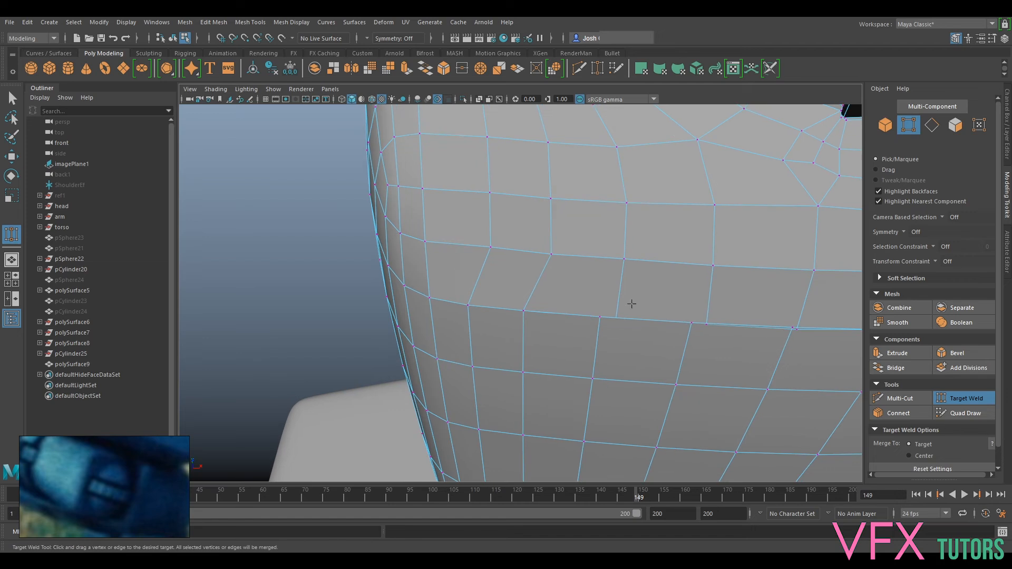
pyautogui.moveTo(603, 316); pyautogui.dragTo(600, 316)
pyautogui.moveTo(697, 323); pyautogui.dragTo(693, 324)
pyautogui.keyDown('alt'); pyautogui.moveTo(739, 300); pyautogui.dragTo(623, 294, button='middle'); pyautogui.keyUp('alt')
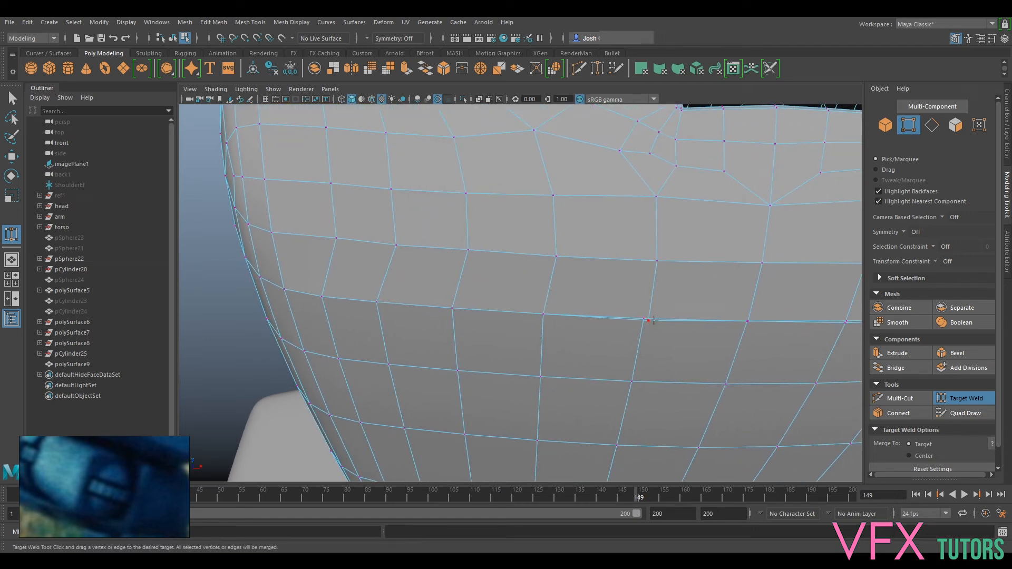
pyautogui.moveTo(639, 316); pyautogui.dragTo(640, 317)
pyautogui.keyDown('alt'); pyautogui.moveTo(732, 308); pyautogui.dragTo(608, 285, button='middle'); pyautogui.keyUp('alt')
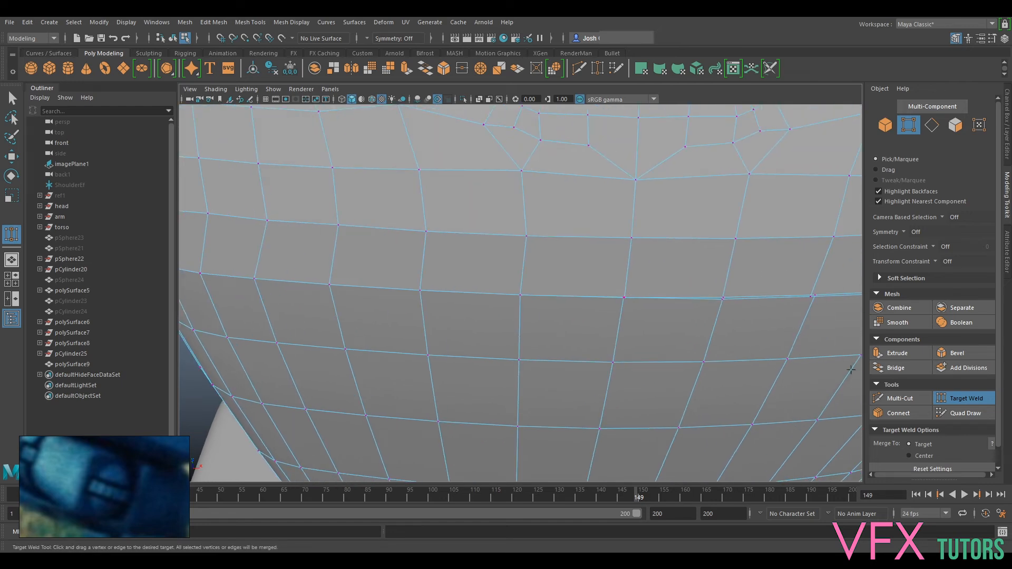
# - Select the remaining row of doubled vertices along the underside seam and merge them with a distance threshold of 0.11
pyautogui.press('q')
pyautogui.keyDown('shift'); pyautogui.click(617, 308); pyautogui.keyUp('shift')
pyautogui.keyDown('alt'); pyautogui.moveTo(617, 308); pyautogui.dragTo(633, 313); pyautogui.keyUp('alt')
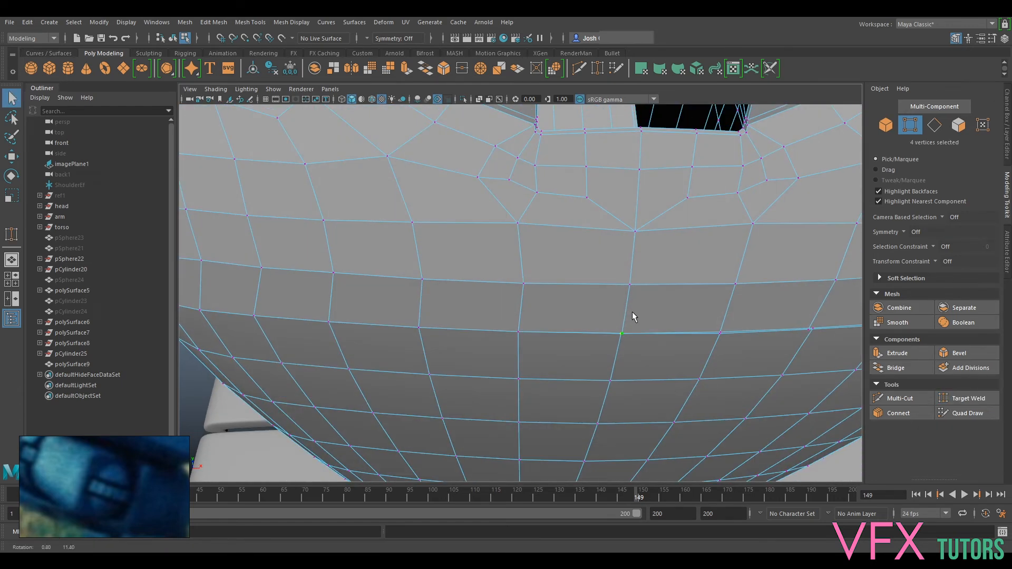
pyautogui.press('w')
pyautogui.keyDown('ctrl'); pyautogui.moveTo(735, 136); pyautogui.dragTo(441, 196); pyautogui.keyUp('ctrl')
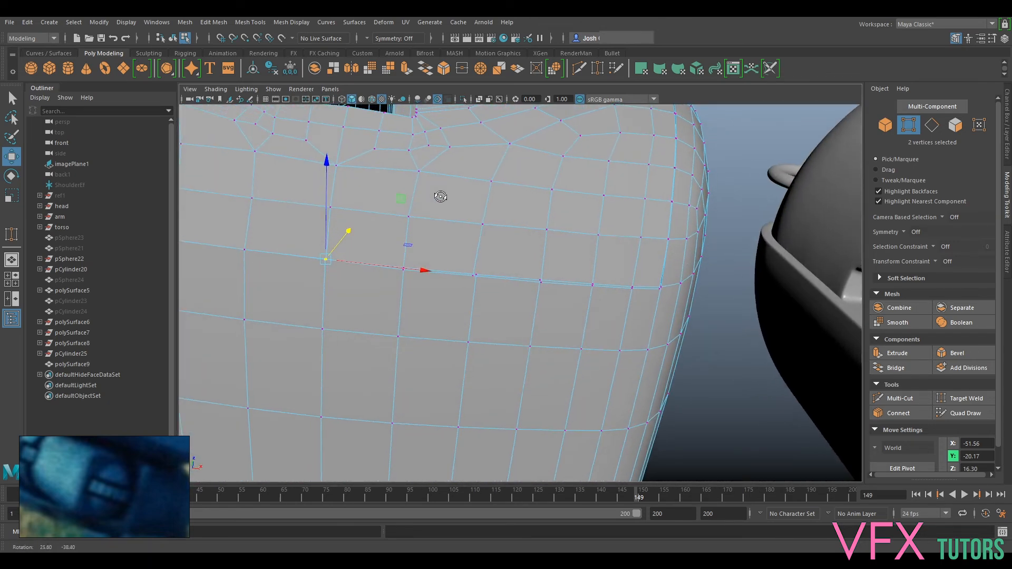
pyautogui.keyDown('alt'); pyautogui.moveTo(614, 255); pyautogui.dragTo(358, 290); pyautogui.keyUp('alt')
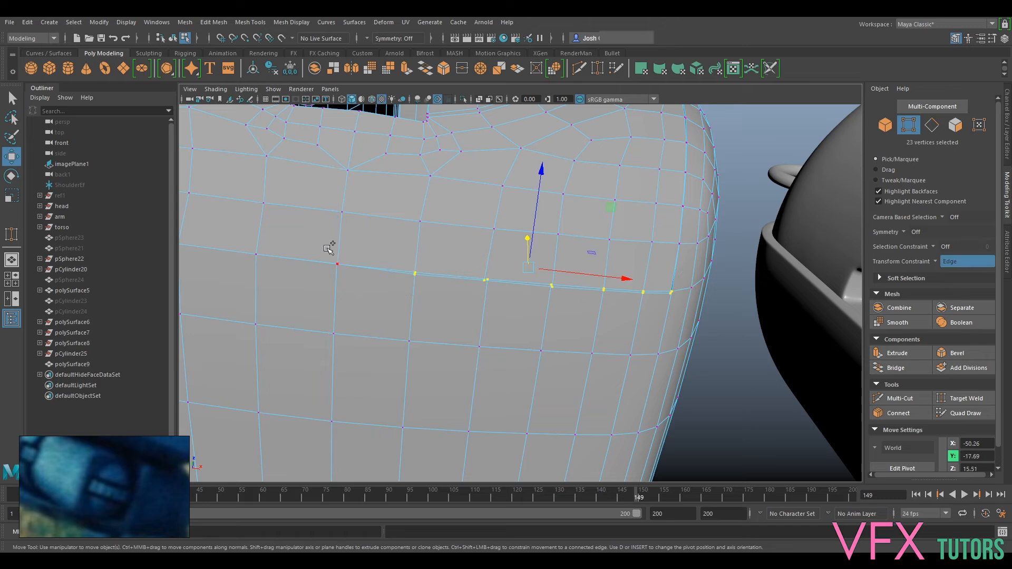
pyautogui.scroll(-3, 638, 223)
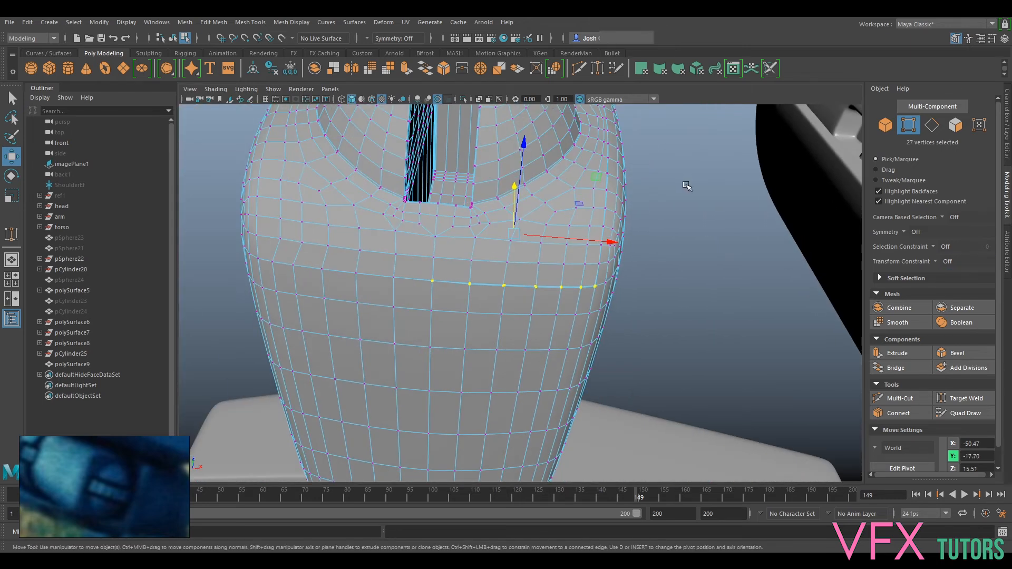
pyautogui.keyDown('ctrl'); pyautogui.moveTo(684, 156); pyautogui.dragTo(296, 236); pyautogui.keyUp('ctrl')
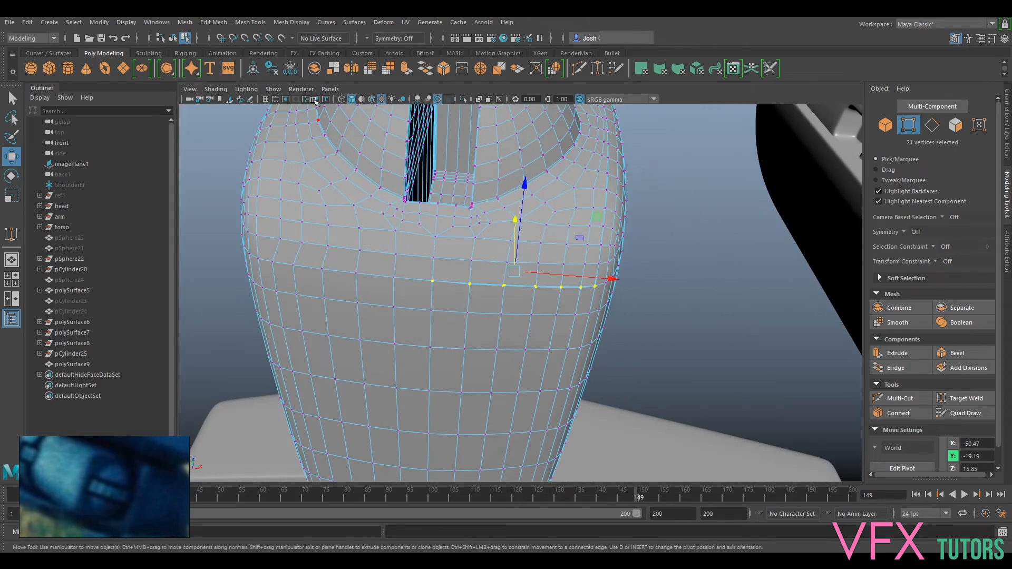
pyautogui.click(216, 22)
pyautogui.click(226, 134)
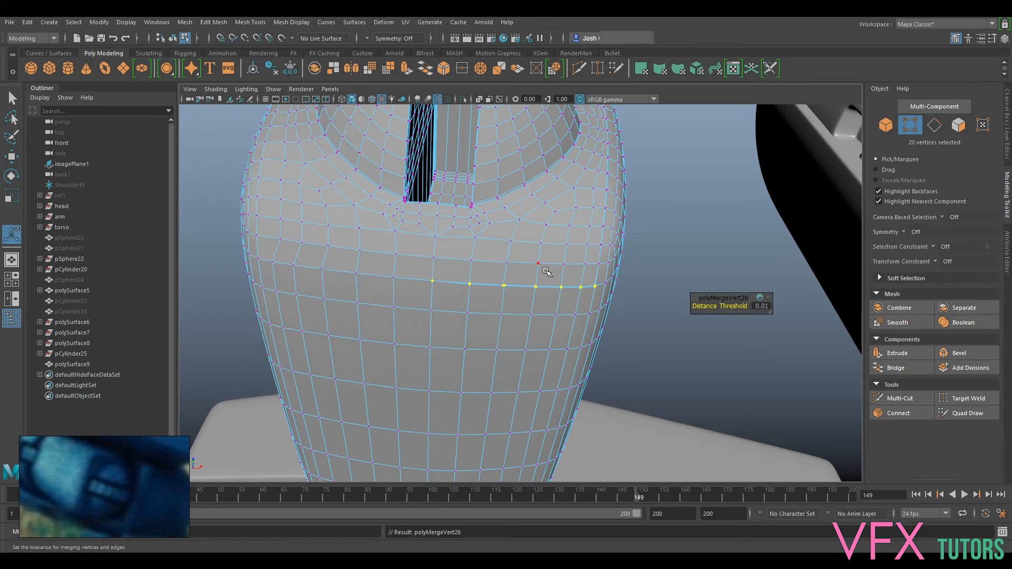
pyautogui.scroll(3, 605, 289)
pyautogui.moveTo(720, 304); pyautogui.dragTo(720, 305)
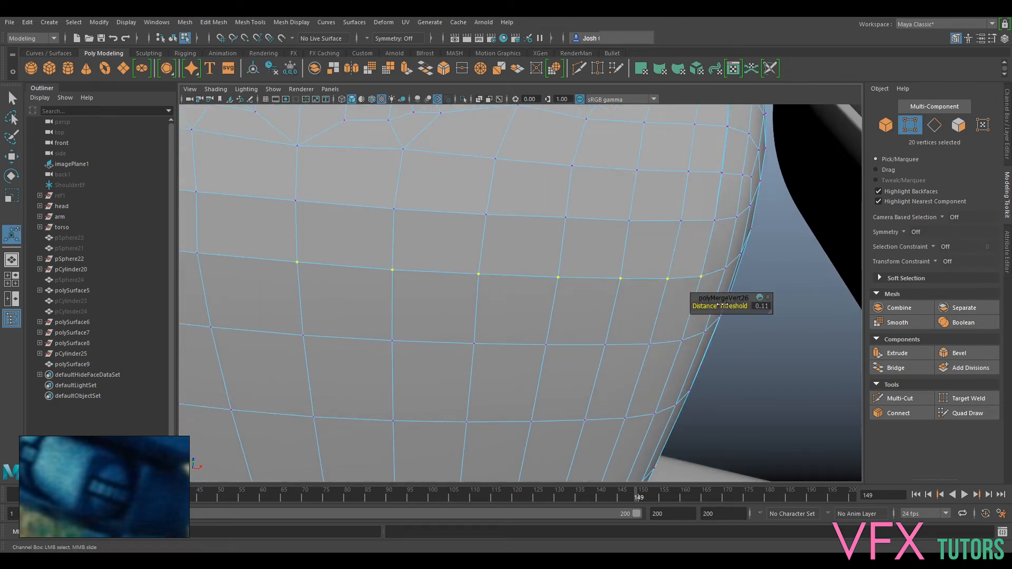
# - Select the vertices down the rounded side edge and merge them with a distance threshold of 0.05 to close the side gap
pyautogui.keyDown('alt'); pyautogui.moveTo(615, 276); pyautogui.dragTo(588, 251, button='right'); pyautogui.keyUp('alt')
pyautogui.keyDown('alt'); pyautogui.moveTo(588, 250); pyautogui.dragTo(549, 321); pyautogui.keyUp('alt')
pyautogui.keyDown('alt'); pyautogui.moveTo(548, 321); pyautogui.dragTo(550, 327, button='right'); pyautogui.keyUp('alt')
pyautogui.keyDown('alt'); pyautogui.moveTo(550, 327); pyautogui.dragTo(558, 329); pyautogui.keyUp('alt')
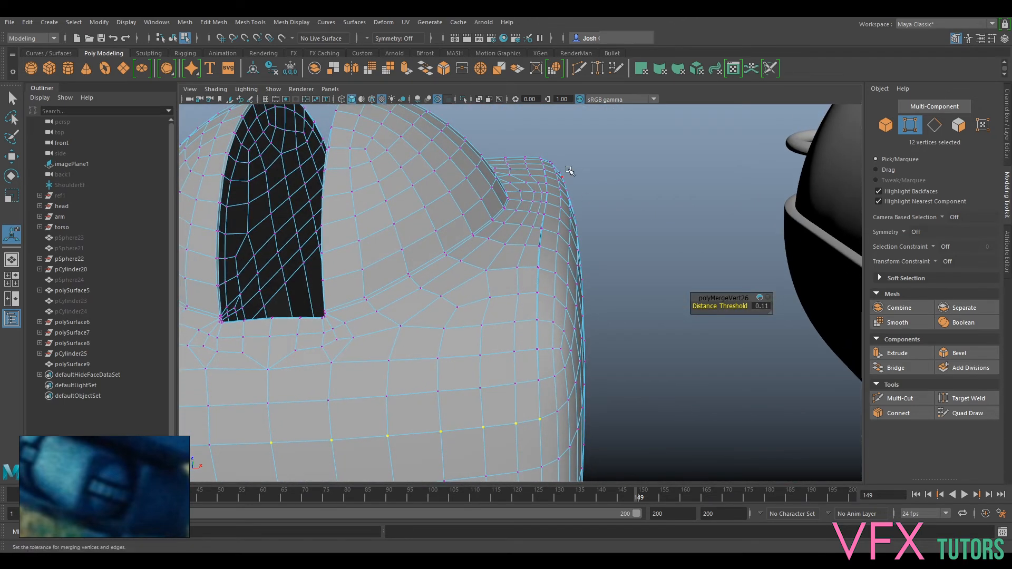
pyautogui.moveTo(561, 134); pyautogui.dragTo(528, 401)
pyautogui.click(218, 23)
pyautogui.click(235, 126)
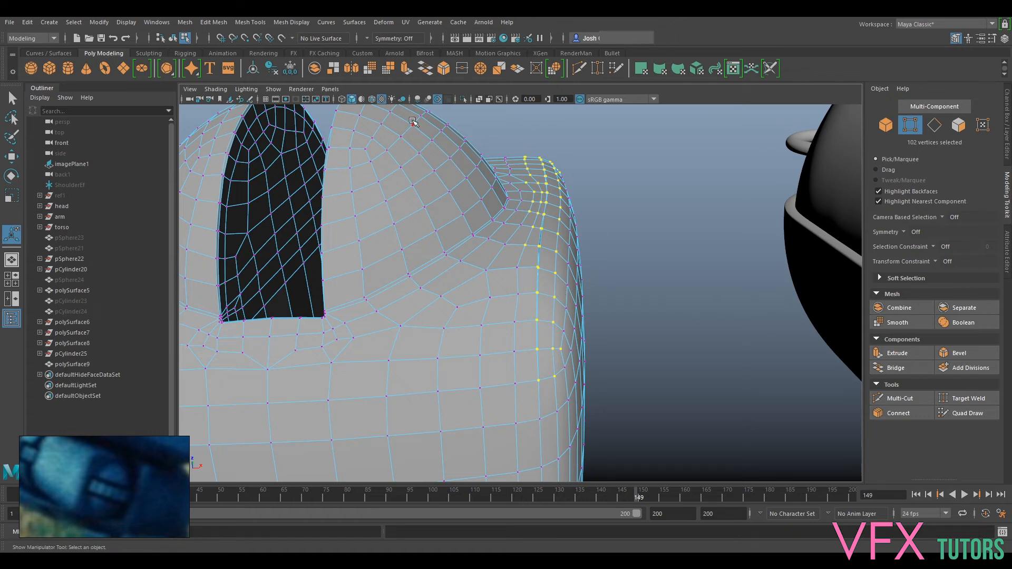
pyautogui.scroll(5, 589, 264)
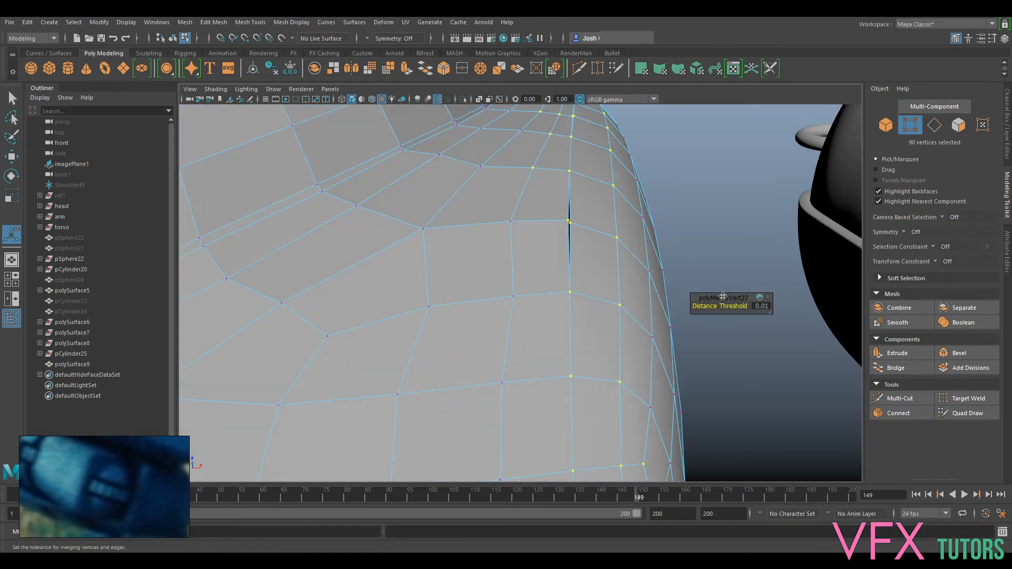
pyautogui.moveTo(716, 304); pyautogui.dragTo(713, 305)
pyautogui.click(764, 306)
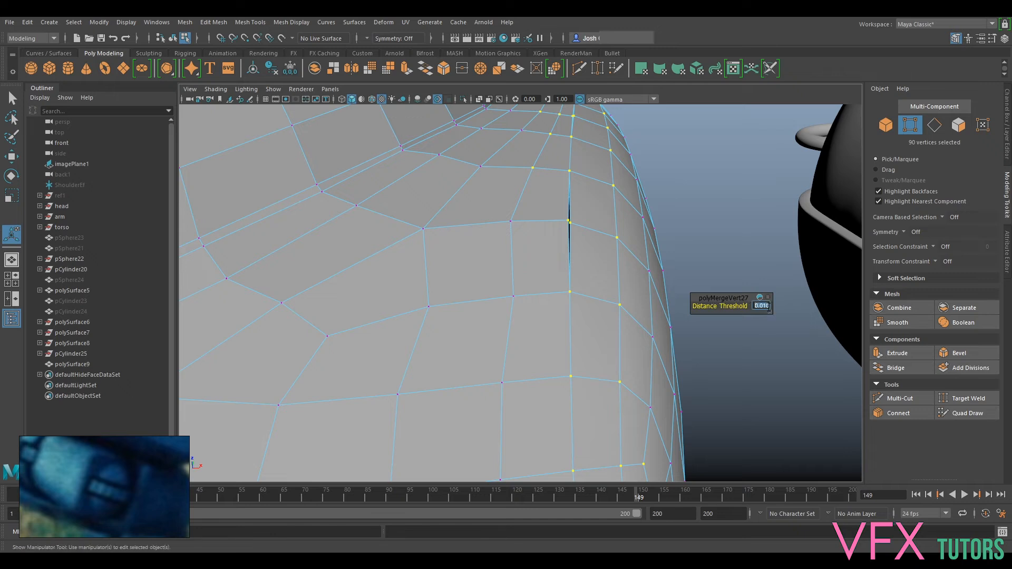
pyautogui.click(768, 307)
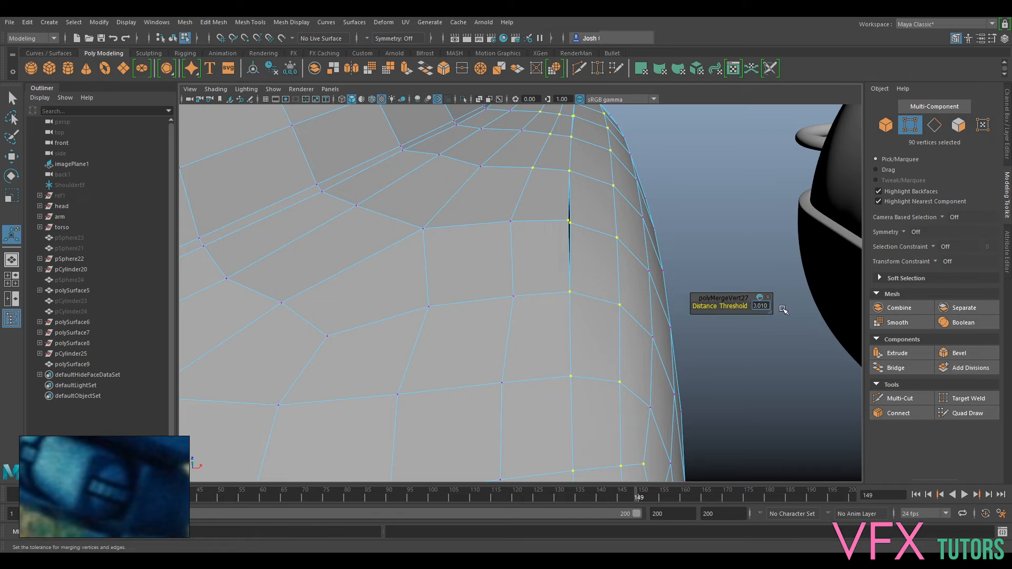
pyautogui.press('Return')
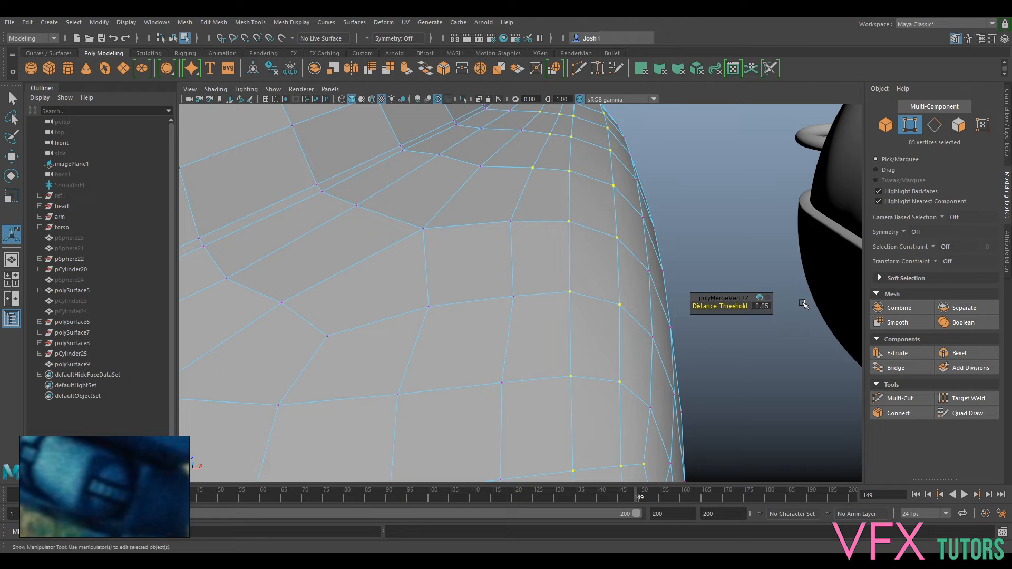
# - Select the doubled vertices along the upper seam above the opening and merge them with a distance threshold of 0.11
pyautogui.keyDown('alt'); pyautogui.moveTo(659, 246); pyautogui.dragTo(618, 206, button='middle'); pyautogui.keyUp('alt')
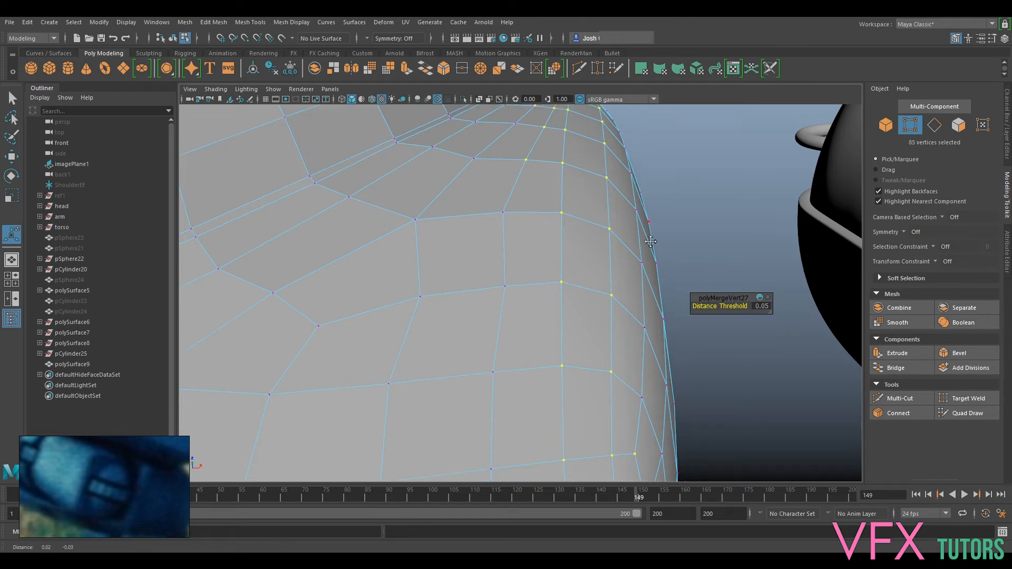
pyautogui.keyDown('alt'); pyautogui.moveTo(622, 226); pyautogui.dragTo(634, 352); pyautogui.keyUp('alt')
pyautogui.keyDown('alt'); pyautogui.moveTo(608, 188); pyautogui.dragTo(603, 215); pyautogui.keyUp('alt')
pyautogui.keyDown('alt'); pyautogui.moveTo(603, 214); pyautogui.dragTo(571, 234, button='middle'); pyautogui.keyUp('alt')
pyautogui.keyDown('alt'); pyautogui.moveTo(571, 234); pyautogui.dragTo(564, 285); pyautogui.keyUp('alt')
pyautogui.keyDown('alt'); pyautogui.moveTo(495, 256); pyautogui.dragTo(574, 298, button='middle'); pyautogui.keyUp('alt')
pyautogui.keyDown('alt'); pyautogui.moveTo(574, 299); pyautogui.dragTo(662, 276); pyautogui.keyUp('alt')
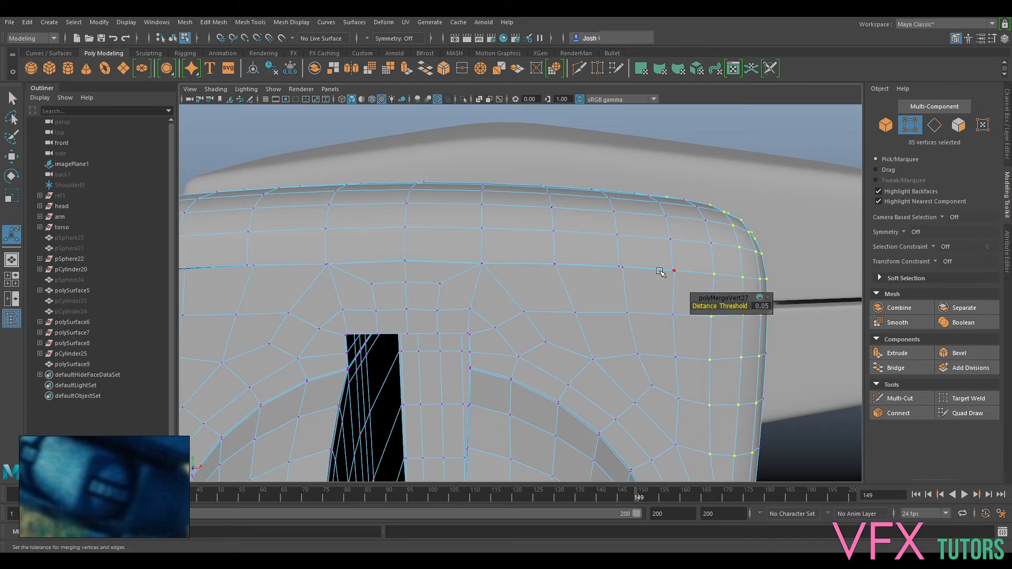
pyautogui.keyDown('alt'); pyautogui.moveTo(520, 272); pyautogui.dragTo(581, 268); pyautogui.keyUp('alt')
pyautogui.keyDown('alt'); pyautogui.moveTo(581, 269); pyautogui.dragTo(591, 268, button='middle'); pyautogui.keyUp('alt')
pyautogui.scroll(-2, 591, 269)
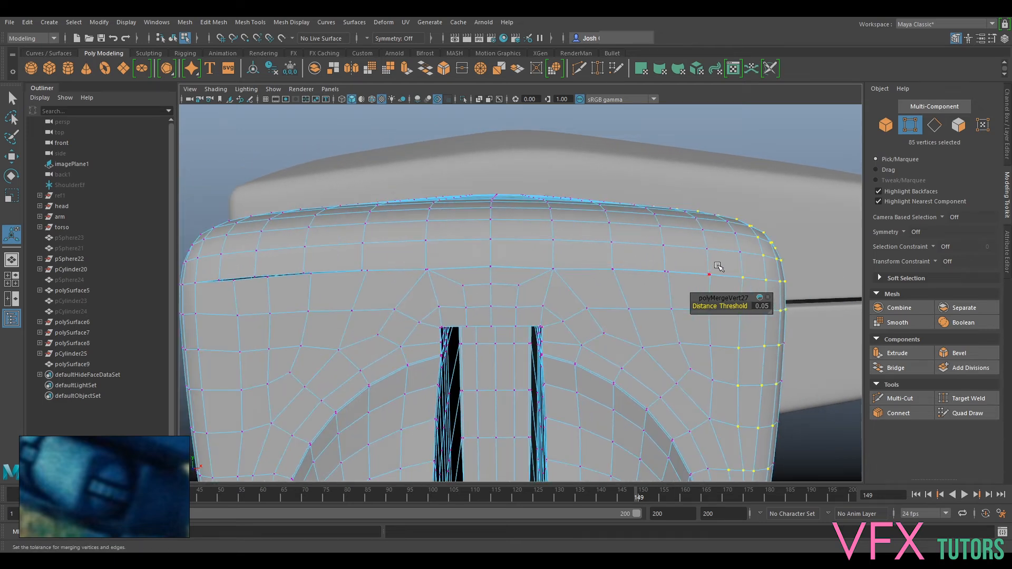
pyautogui.scroll(1, 722, 265)
pyautogui.moveTo(761, 247); pyautogui.dragTo(362, 271)
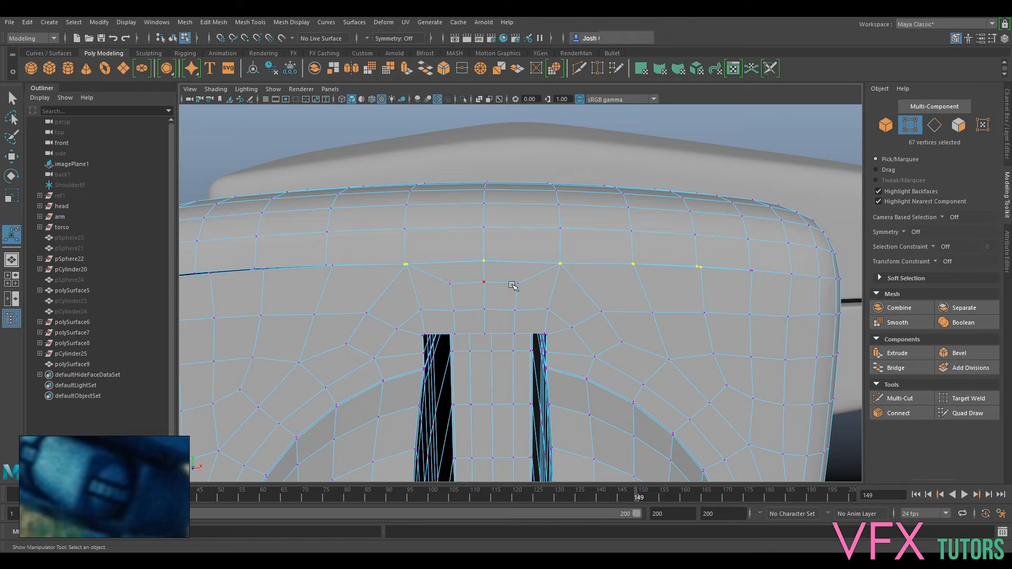
pyautogui.scroll(2, 738, 300)
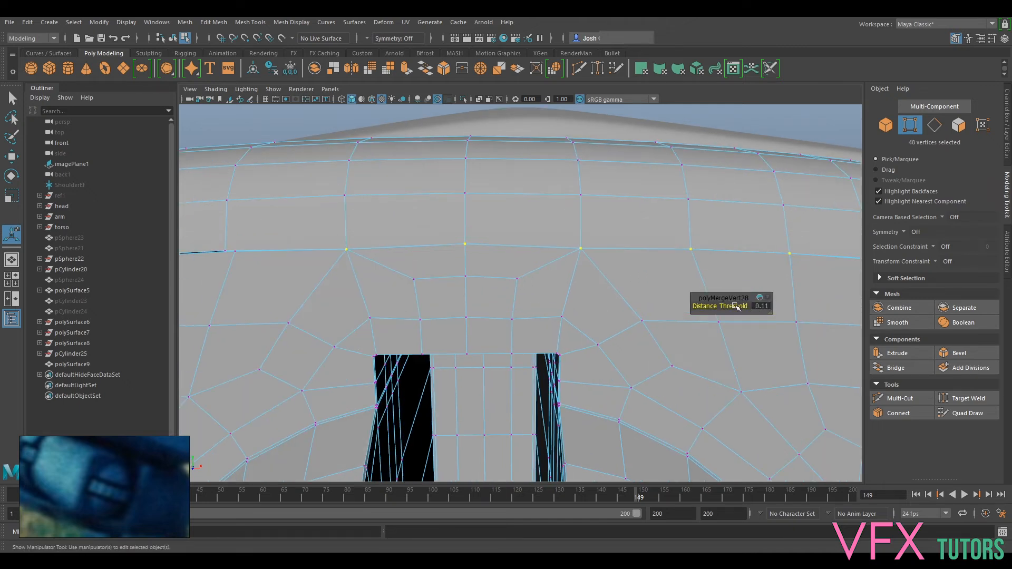
# - Merge the leftover vertex pair on the upper seam near the corner with a distance threshold of 0.11
pyautogui.scroll(-3, 578, 262)
pyautogui.keyDown('alt'); pyautogui.moveTo(532, 264); pyautogui.dragTo(409, 269); pyautogui.keyUp('alt')
pyautogui.scroll(2, 627, 262)
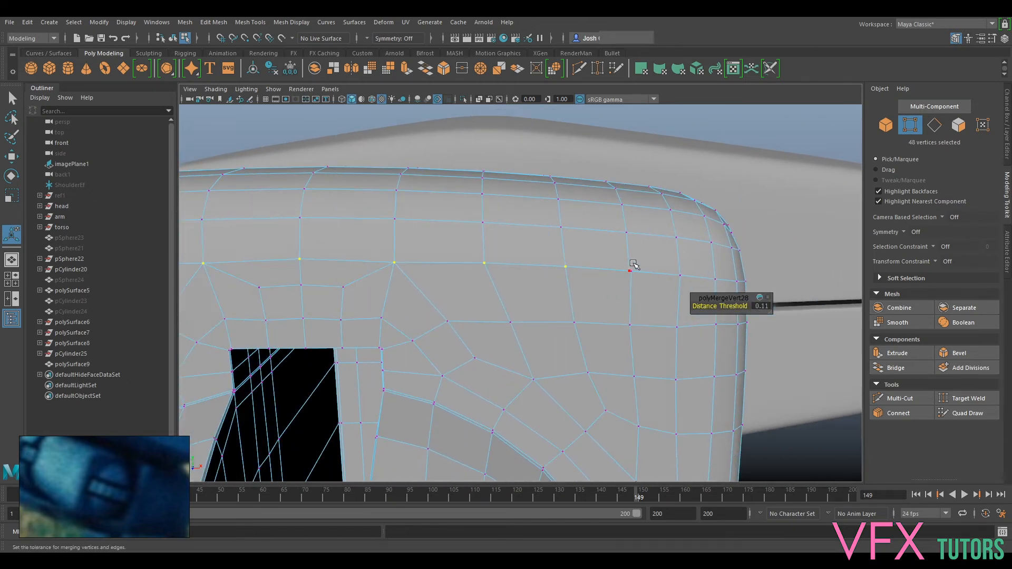
pyautogui.click(628, 264)
pyautogui.press('g')
pyautogui.scroll(3, 657, 281)
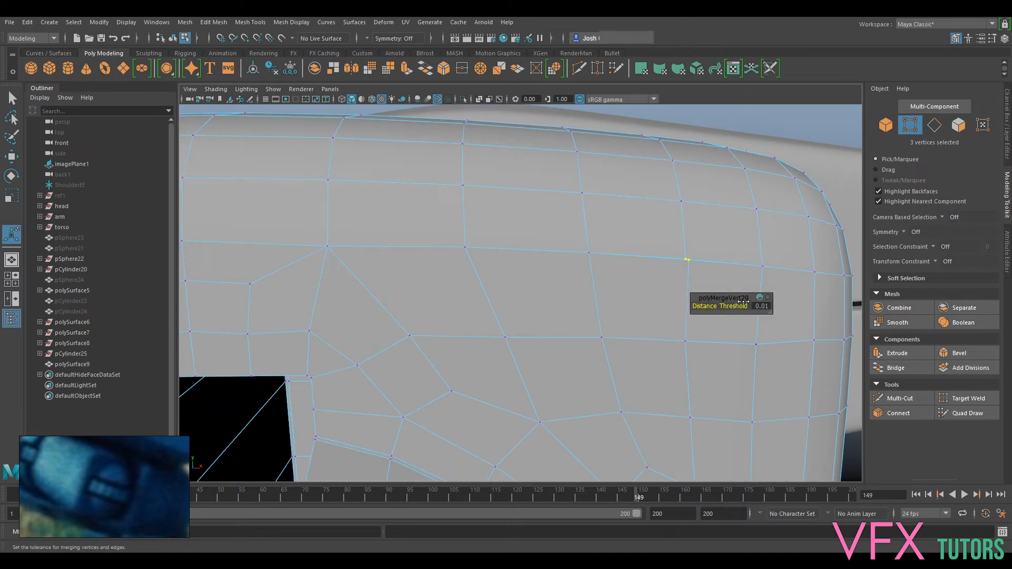
pyautogui.moveTo(726, 305); pyautogui.dragTo(728, 306)
# - Target-weld the panel's border vertices to the matching shell vertices along the open gap at the other end of the upper seam
pyautogui.scroll(-4, 420, 305)
pyautogui.keyDown('alt'); pyautogui.moveTo(303, 299); pyautogui.dragTo(732, 311, button='middle'); pyautogui.keyUp('alt')
pyautogui.scroll(2, 495, 281)
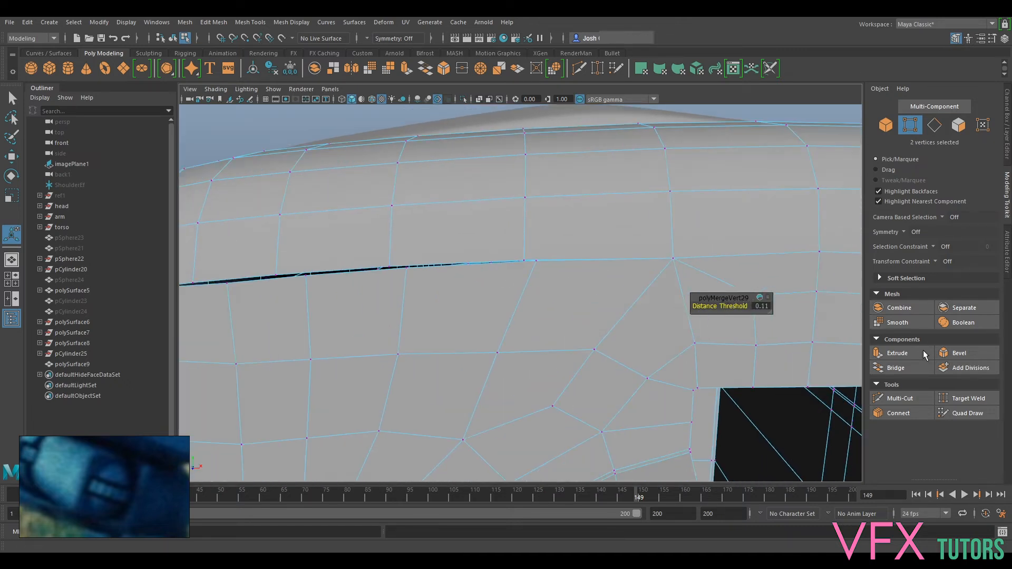
pyautogui.click(961, 399)
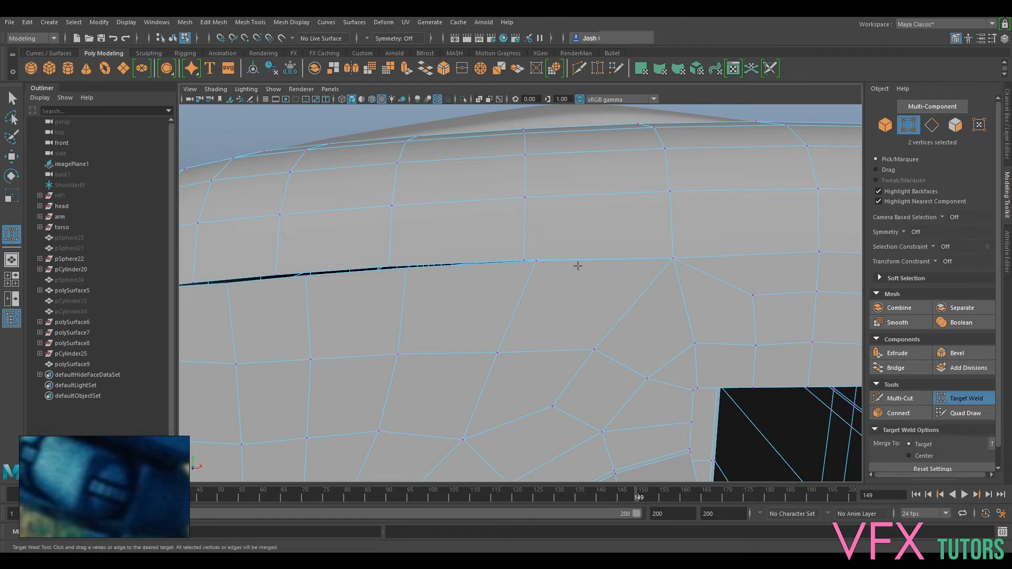
pyautogui.moveTo(566, 281); pyautogui.dragTo(564, 278)
pyautogui.hotkey('ctrl', 'z')
pyautogui.hotkey('ctrl', 'z')
pyautogui.click(531, 267)
pyautogui.keyDown('alt'); pyautogui.moveTo(390, 262); pyautogui.dragTo(612, 272, button='middle'); pyautogui.keyUp('alt')
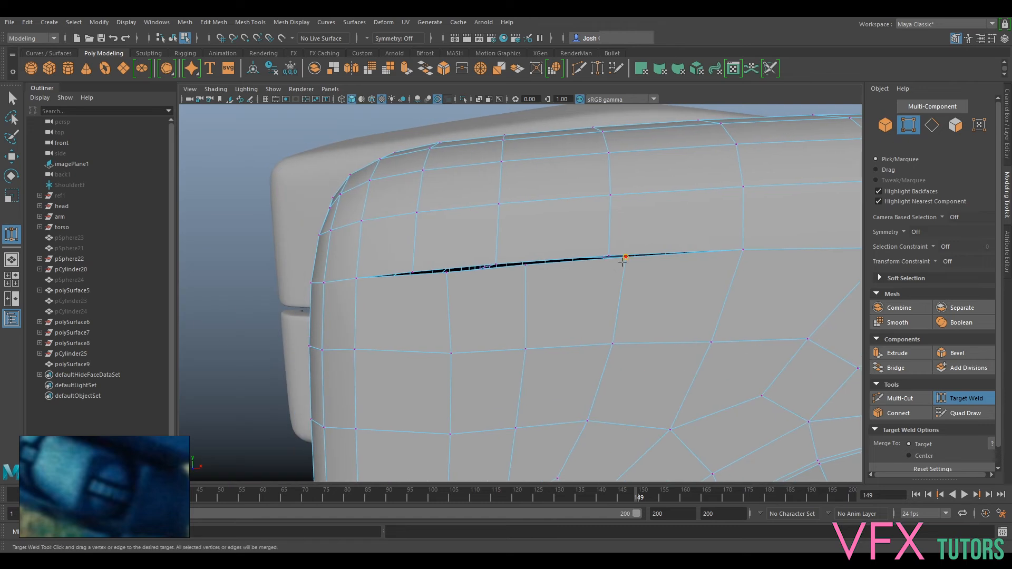
pyautogui.moveTo(503, 262); pyautogui.dragTo(496, 263)
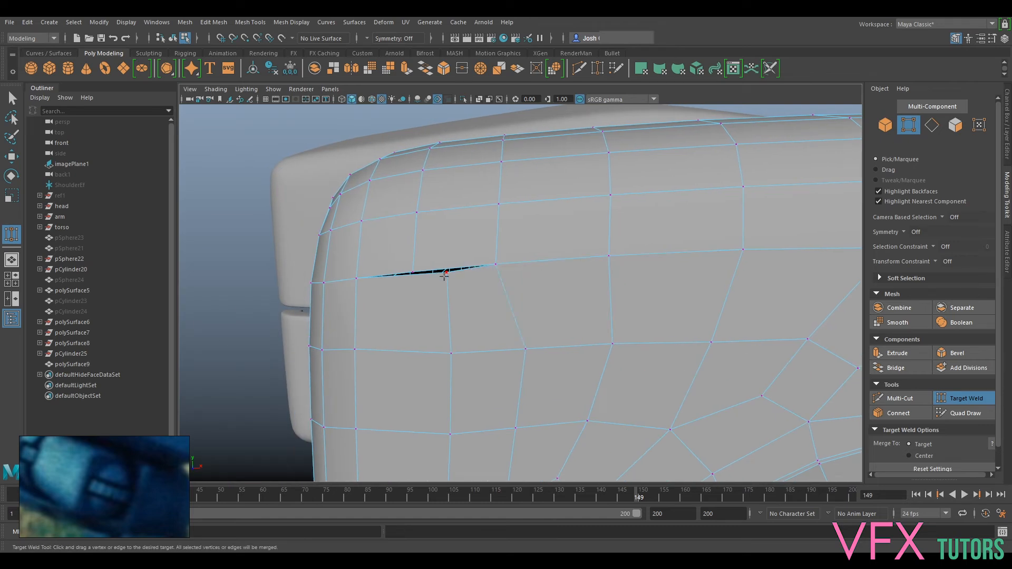
# - Examine the welded upper seam in object mode, comparing the smoothed, unsmoothed and wireframe displays
pyautogui.scroll(-5, 432, 278)
pyautogui.keyDown('alt'); pyautogui.moveTo(659, 296); pyautogui.dragTo(543, 244, button='middle'); pyautogui.keyUp('alt')
pyautogui.moveTo(702, 227); pyautogui.dragTo(709, 225, button='right')
pyautogui.press('3')
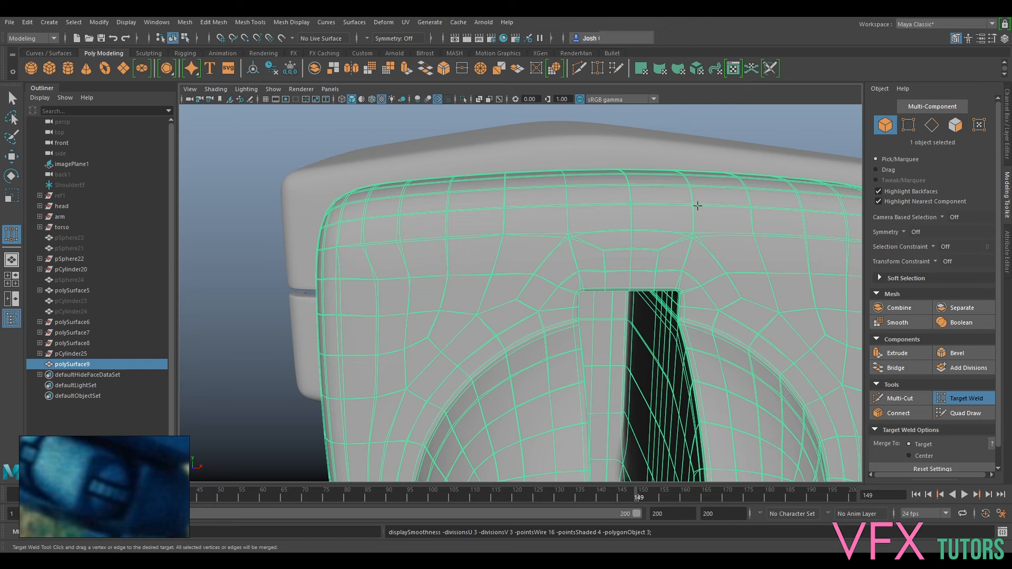
pyautogui.press('1')
pyautogui.press('3')
pyautogui.press('4')
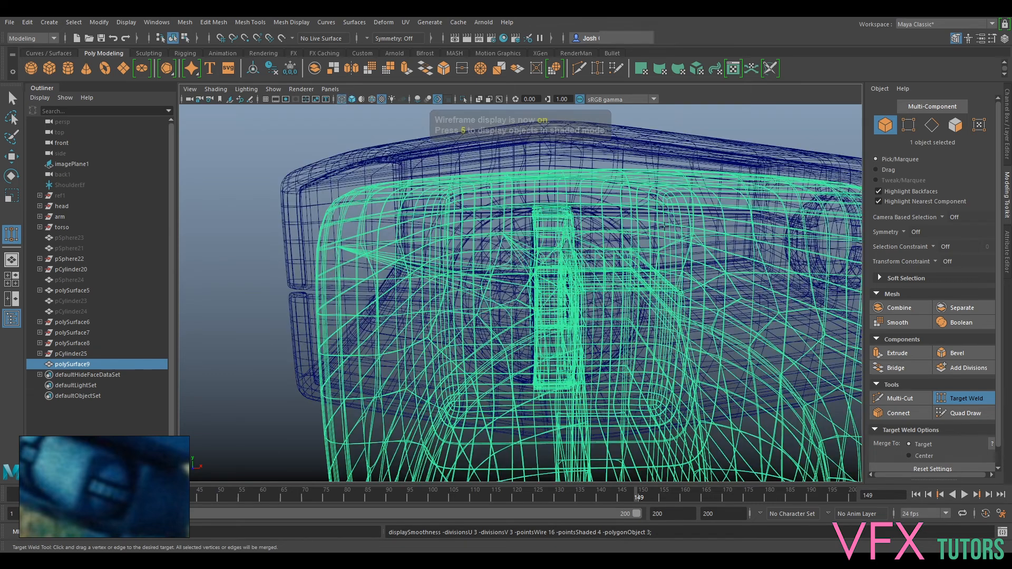
pyautogui.press('1')
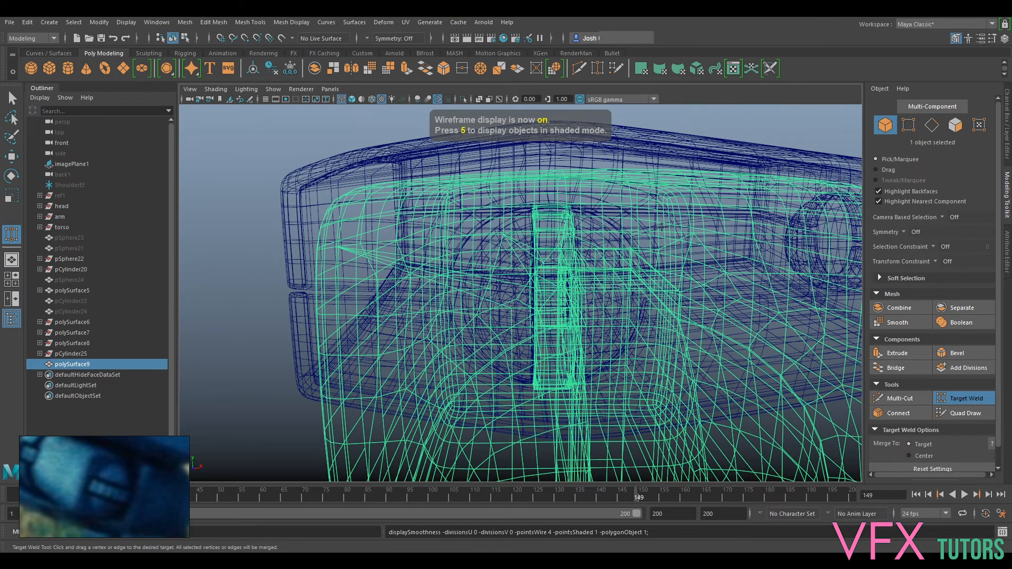
pyautogui.press('5')
pyautogui.press('3')
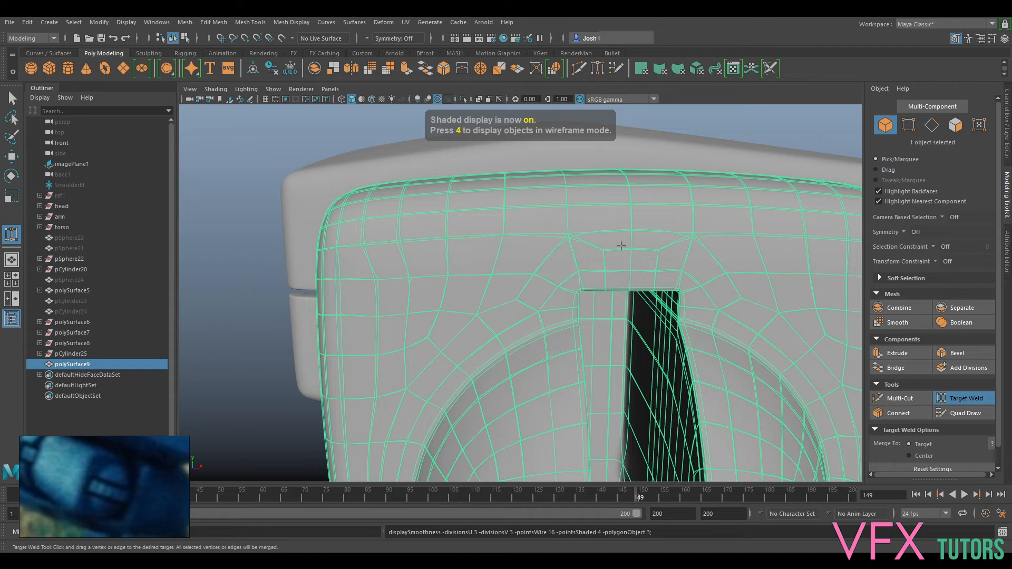
pyautogui.click(965, 398)
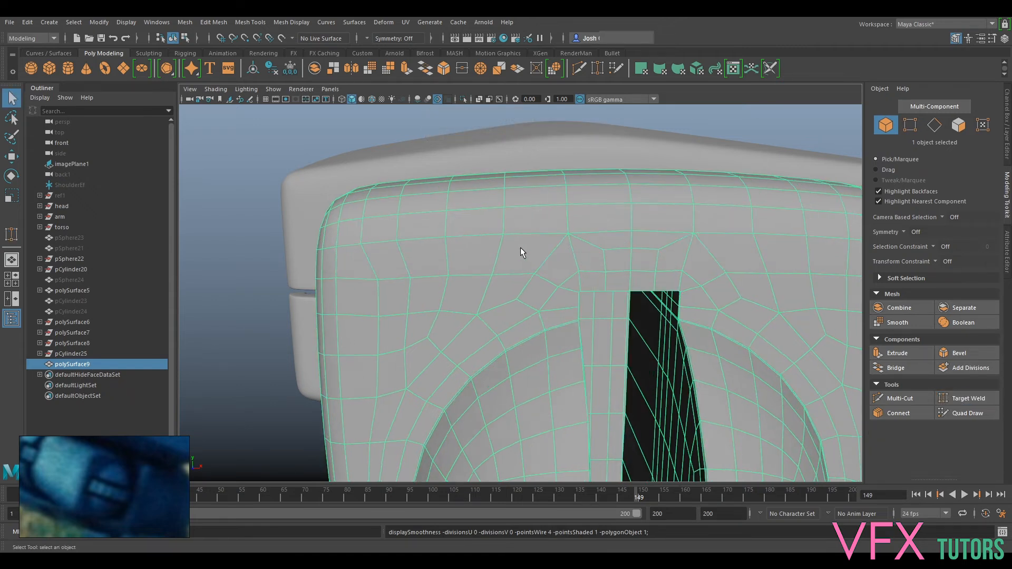
# - Try pulling the upper seam vertex at the rounded corner to test its weld, then undo the move
pyautogui.moveTo(484, 260)
pyautogui.keyDown('alt'); pyautogui.mouseDown()
pyautogui.moveTo(457, 264)
pyautogui.moveTo(488, 256)
pyautogui.mouseUp(); pyautogui.keyUp('alt')
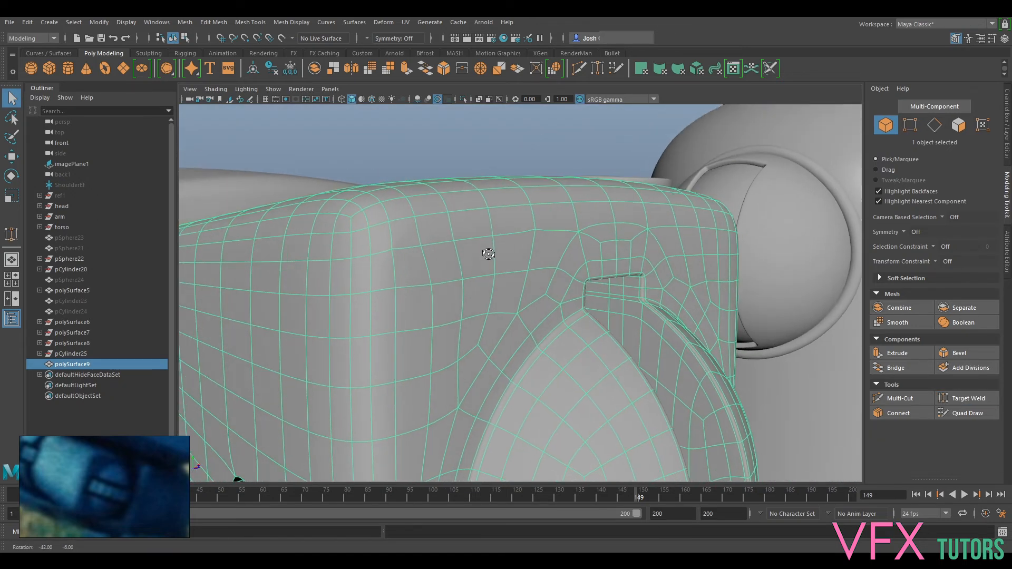
pyautogui.moveTo(437, 253); pyautogui.dragTo(423, 244, button='right')
pyautogui.scroll(3, 428, 271)
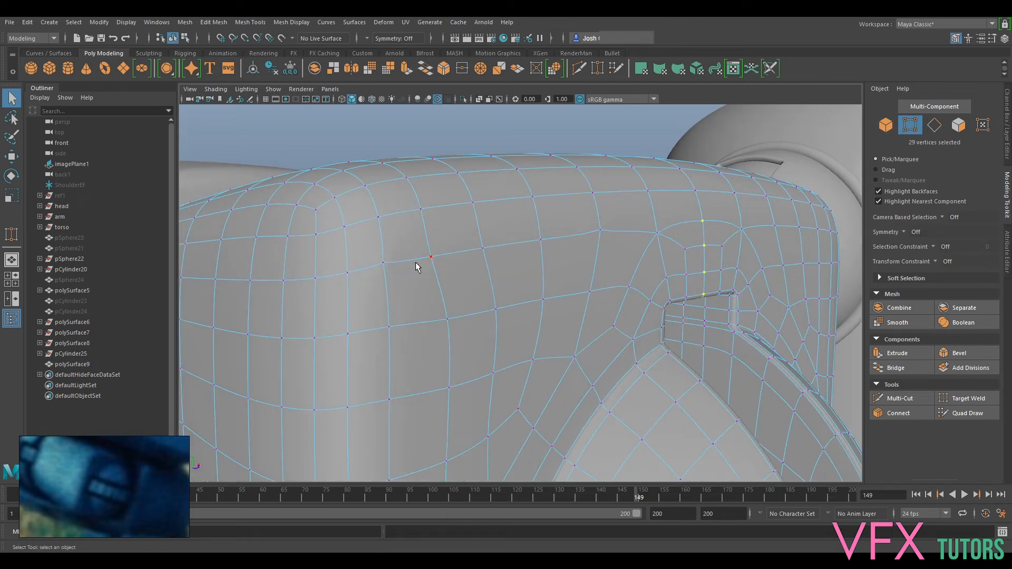
pyautogui.click(390, 268)
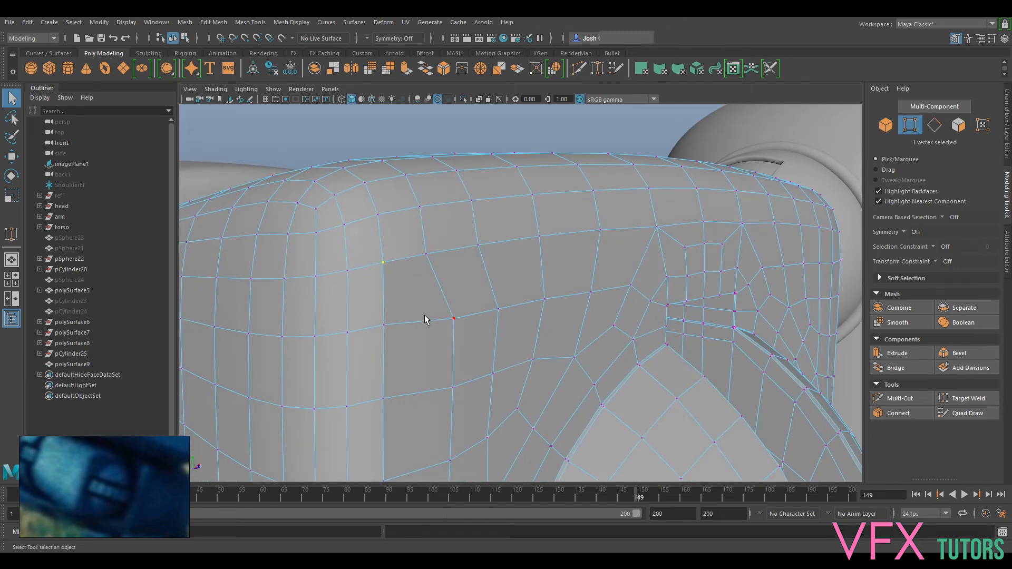
pyautogui.press('e')
pyautogui.press('w')
pyautogui.moveTo(383, 269); pyautogui.dragTo(454, 251)
pyautogui.hotkey('ctrl', 'z')
pyautogui.click(428, 255)
pyautogui.hotkey('ctrl', 'z')
# - Test-move the vertex below the corner and another one along the upper seam, undoing each move
pyautogui.click(385, 324)
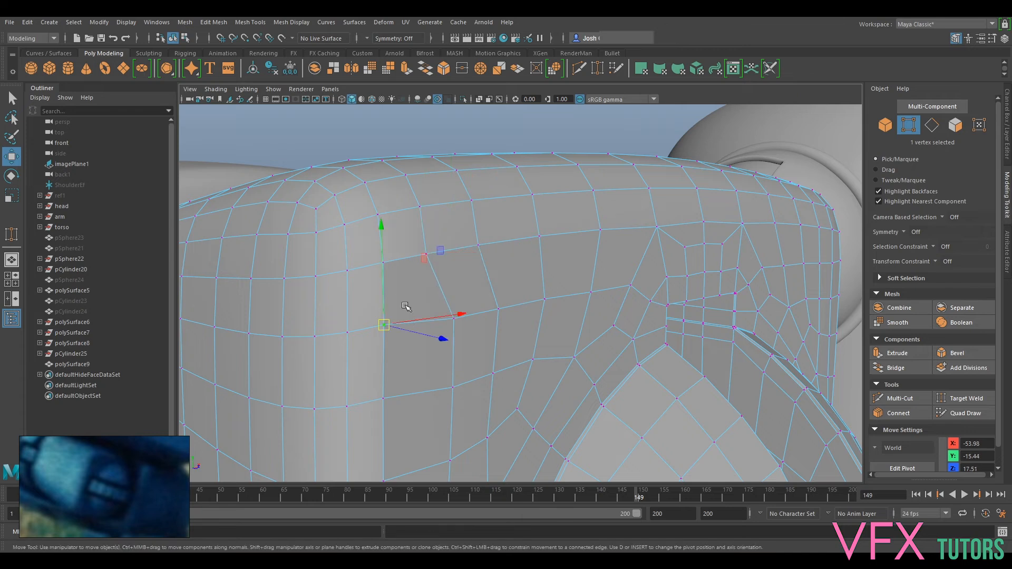
pyautogui.moveTo(389, 326); pyautogui.dragTo(406, 340)
pyautogui.hotkey('ctrl', 'z')
pyautogui.click(480, 246)
pyautogui.moveTo(483, 246); pyautogui.dragTo(496, 249)
pyautogui.hotkey('ctrl', 'z')
pyautogui.moveTo(514, 293); pyautogui.dragTo(476, 277, button='right')
pyautogui.hotkey('ctrl', 'z')
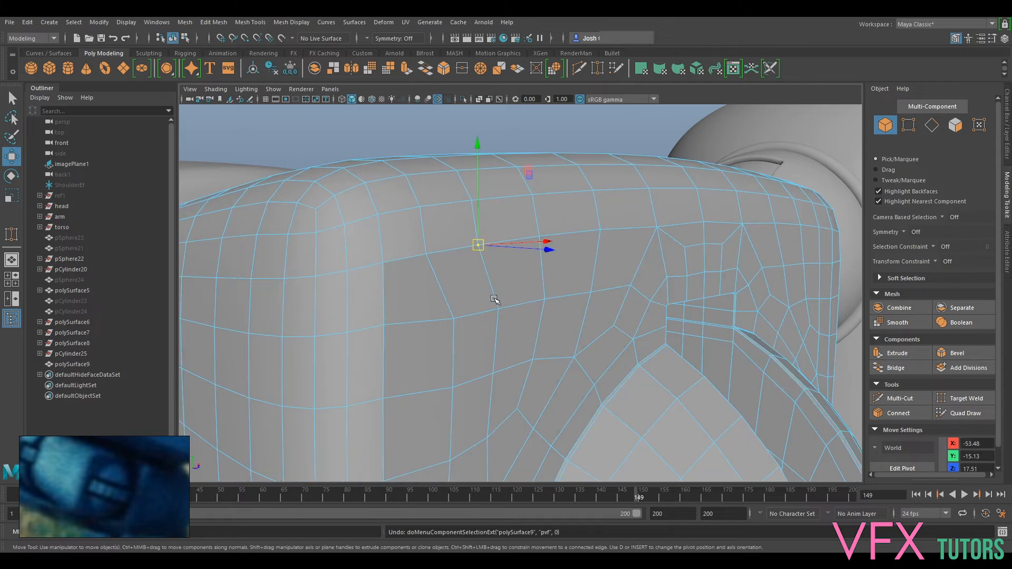
# - Try deleting the face below the upper seam in smoothed display to look behind it, then undo the deletion
pyautogui.press('3')
pyautogui.moveTo(395, 263); pyautogui.dragTo(429, 248, button='right')
pyautogui.keyDown('alt'); pyautogui.moveTo(720, 275); pyautogui.dragTo(599, 275); pyautogui.keyUp('alt')
pyautogui.moveTo(532, 259); pyautogui.dragTo(530, 283, button='right')
pyautogui.click(531, 261)
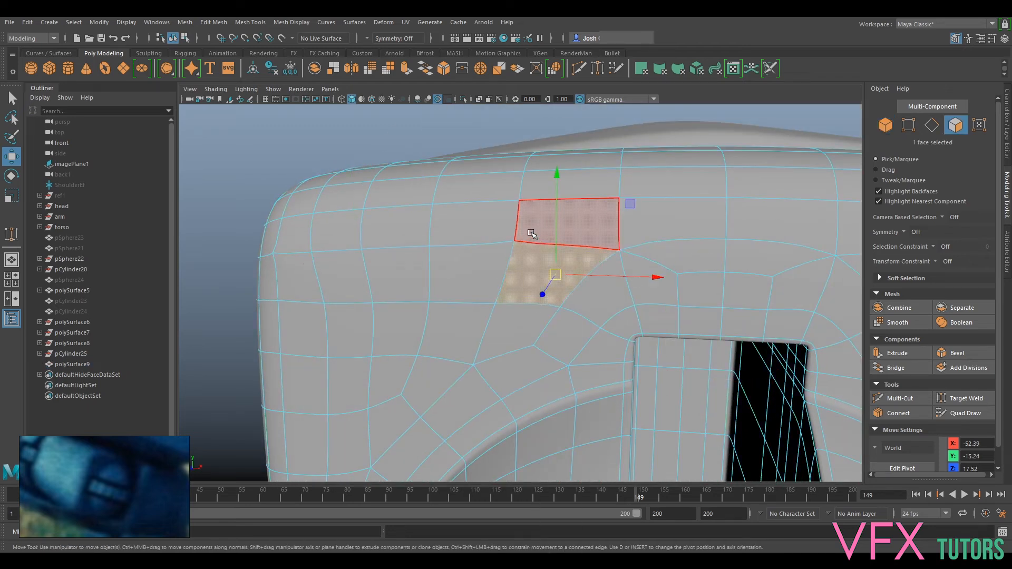
pyautogui.press('Delete')
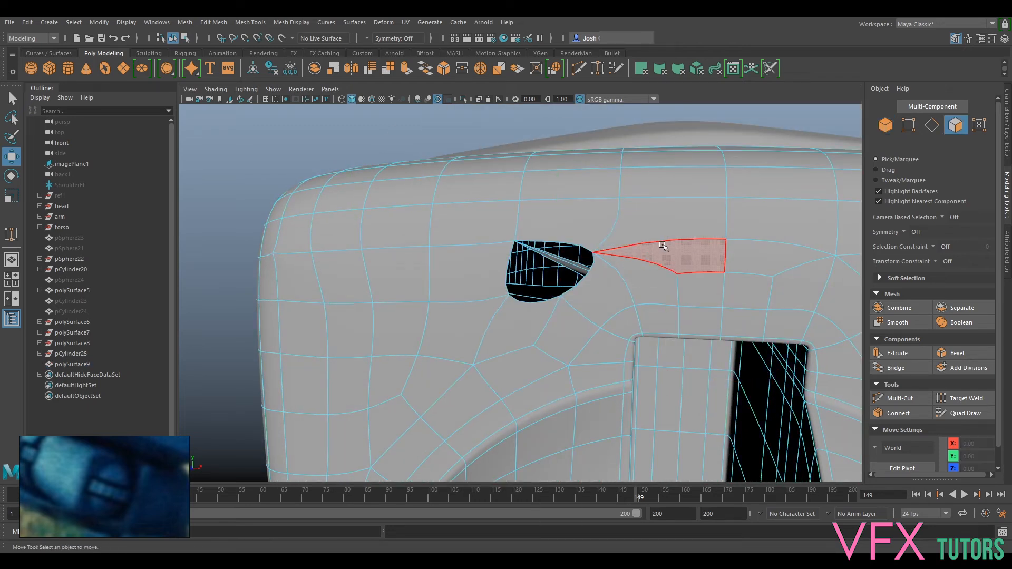
pyautogui.hotkey('ctrl', 'z')
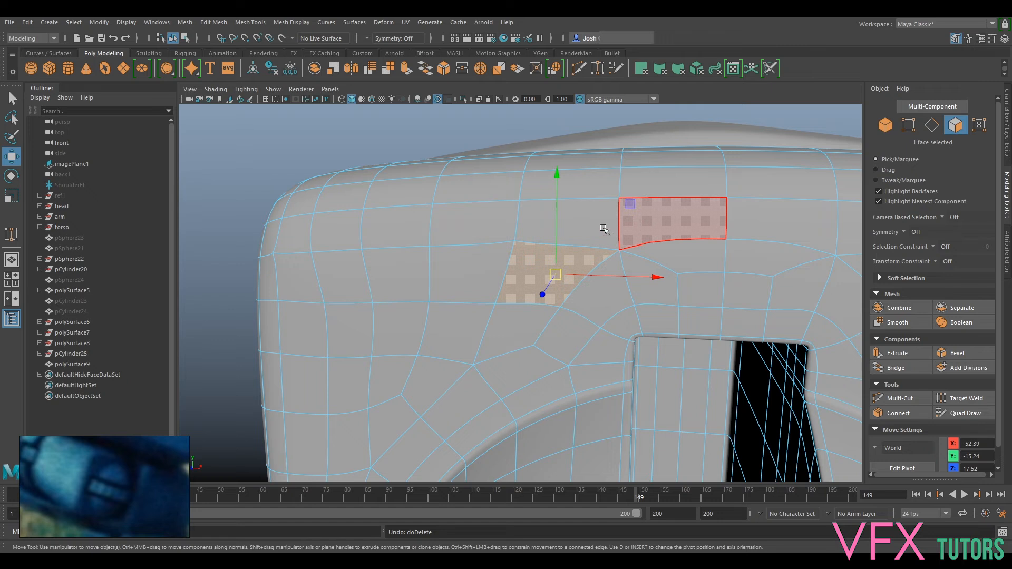
# - Nudge individual vertices along the upper seam up or down to even out the edge flow on the front face
pyautogui.moveTo(495, 244); pyautogui.dragTo(461, 236, button='right')
pyautogui.click(515, 241)
pyautogui.moveTo(513, 230); pyautogui.dragTo(514, 225)
pyautogui.click(617, 247)
pyautogui.click(430, 245)
pyautogui.moveTo(427, 207); pyautogui.dragTo(426, 211)
pyautogui.click(362, 247)
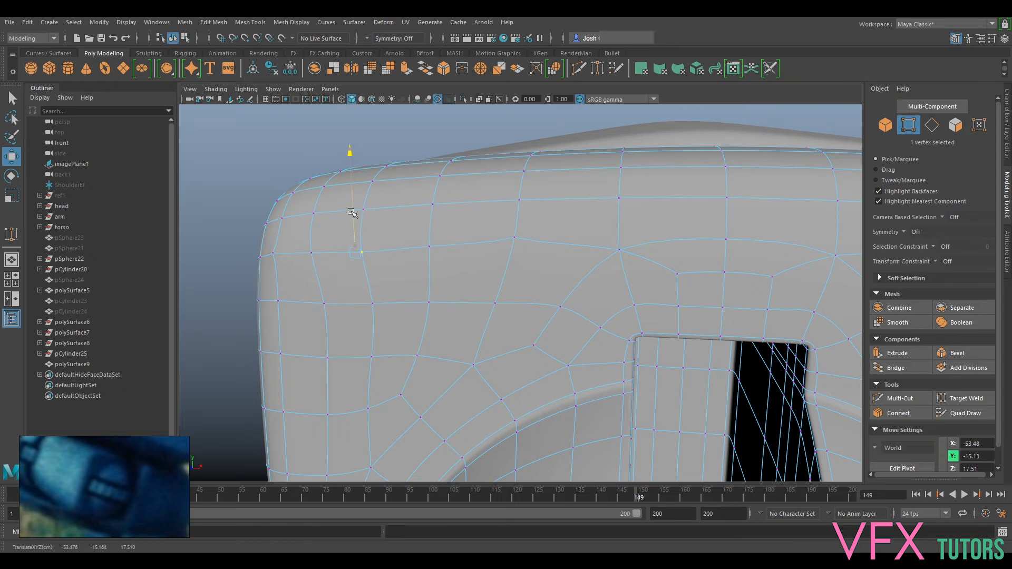
# - Test-move three vertices on the front face near the rounded corner, undoing each move
pyautogui.keyDown('alt'); pyautogui.moveTo(362, 238); pyautogui.dragTo(456, 276); pyautogui.keyUp('alt')
pyautogui.click(350, 274)
pyautogui.moveTo(348, 247); pyautogui.dragTo(352, 250)
pyautogui.hotkey('ctrl', 'z')
pyautogui.click(361, 334)
pyautogui.moveTo(350, 334); pyautogui.dragTo(357, 333)
pyautogui.hotkey('ctrl', 'z')
pyautogui.click(407, 278)
pyautogui.moveTo(397, 266); pyautogui.dragTo(402, 277)
pyautogui.hotkey('ctrl', 'z')
# - Switch the mesh back to object mode without smoothing and conform its normals
pyautogui.moveTo(469, 259); pyautogui.dragTo(512, 240, button='right')
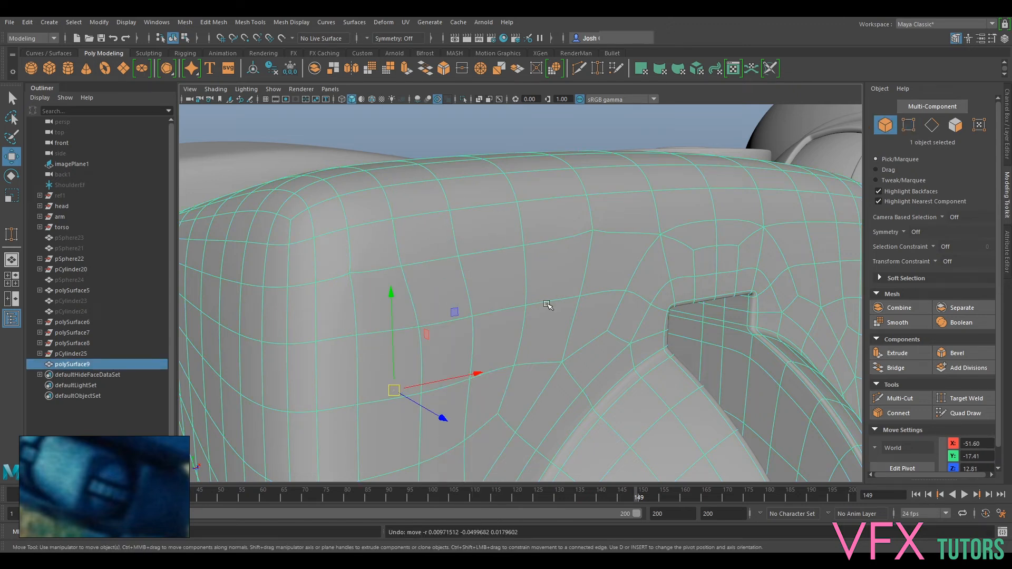
pyautogui.press('2')
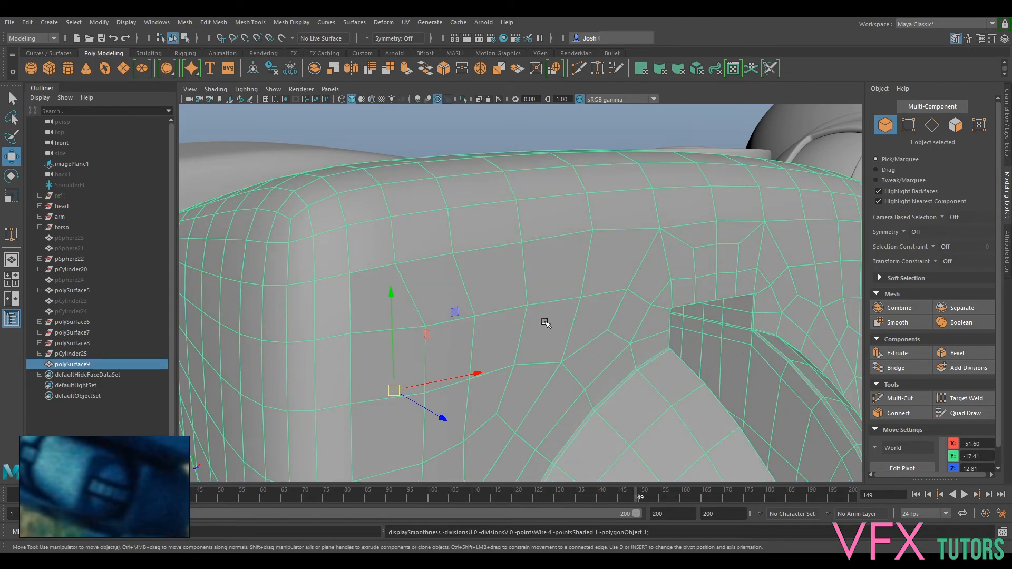
pyautogui.keyDown('alt'); pyautogui.moveTo(546, 323); pyautogui.dragTo(608, 252); pyautogui.keyUp('alt')
pyautogui.moveTo(693, 261); pyautogui.dragTo(746, 245, button='right')
pyautogui.click(772, 309)
pyautogui.click(620, 228)
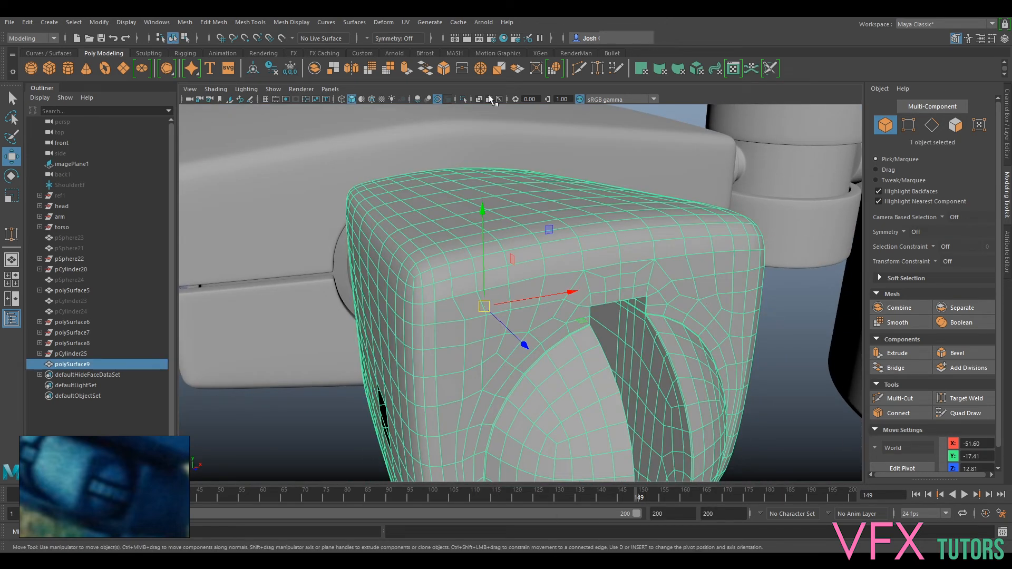
pyautogui.click(293, 22)
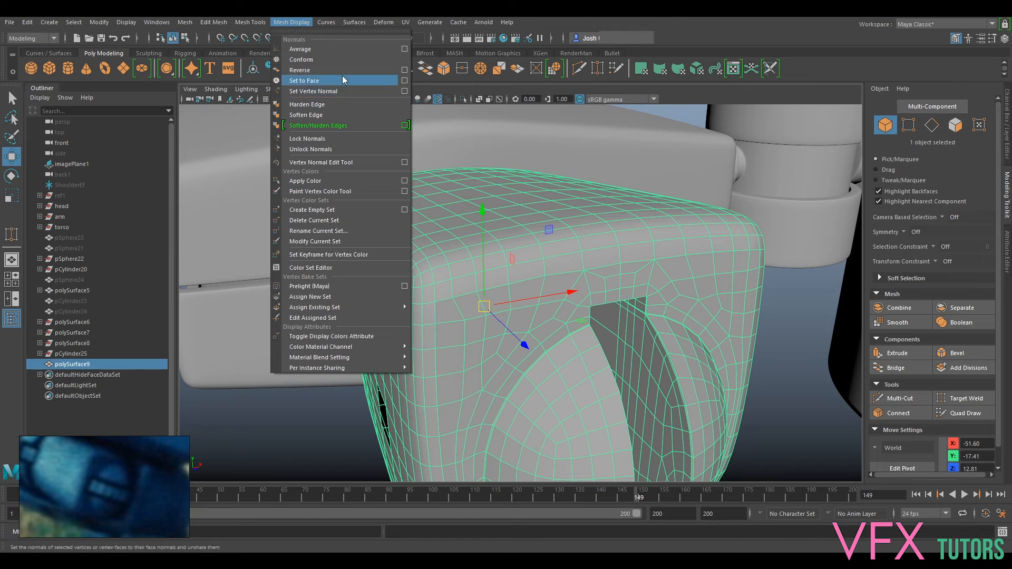
pyautogui.click(340, 61)
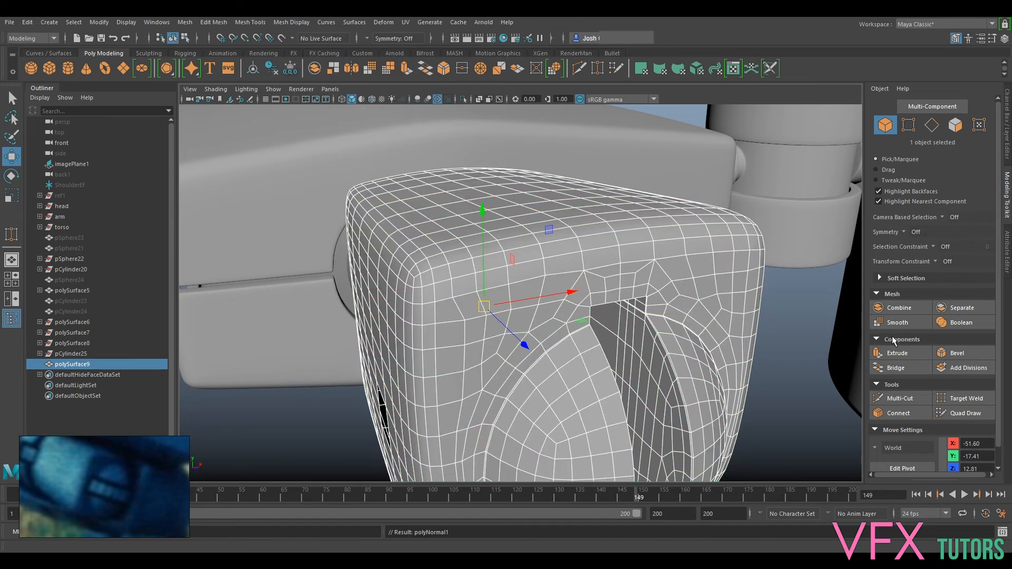
pyautogui.click(782, 339)
pyautogui.keyDown('alt'); pyautogui.moveTo(748, 339); pyautogui.dragTo(673, 314); pyautogui.keyUp('alt')
# - Apply Set to Face to the mesh's normals and soften all of its edges
pyautogui.click(508, 301)
pyautogui.press('f')
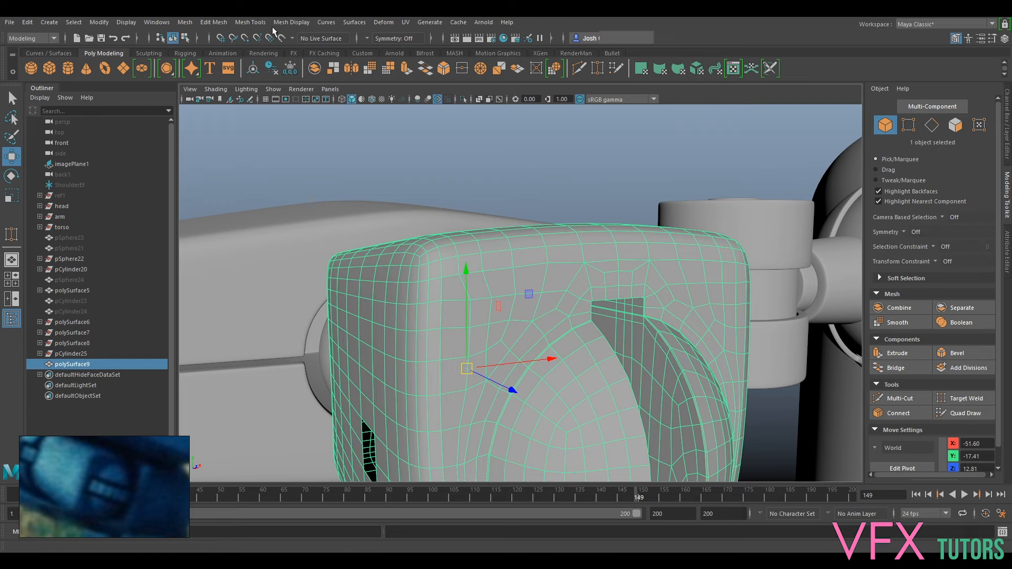
pyautogui.click(255, 22)
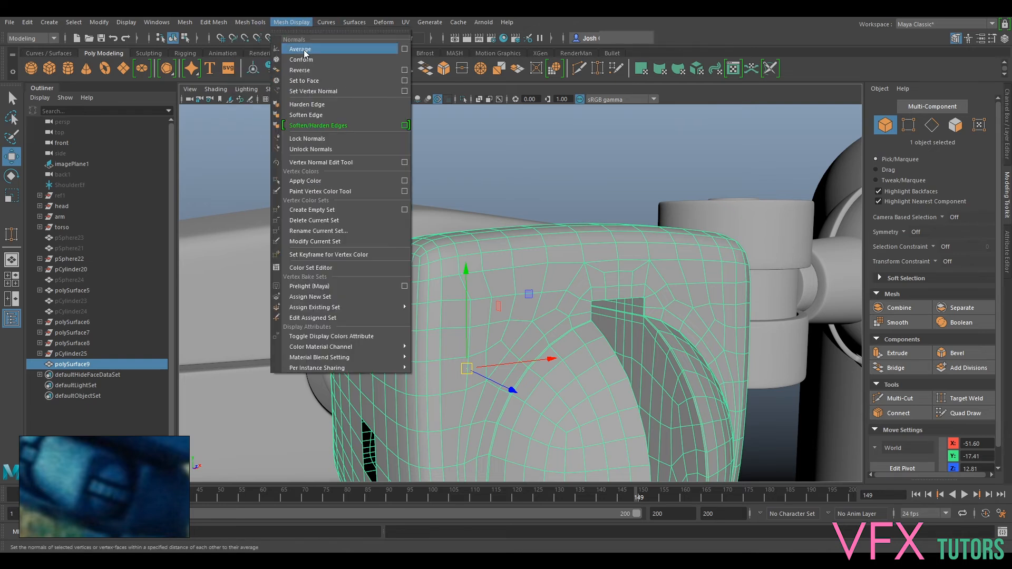
pyautogui.click(324, 81)
pyautogui.click(573, 150)
pyautogui.click(564, 247)
pyautogui.click(288, 25)
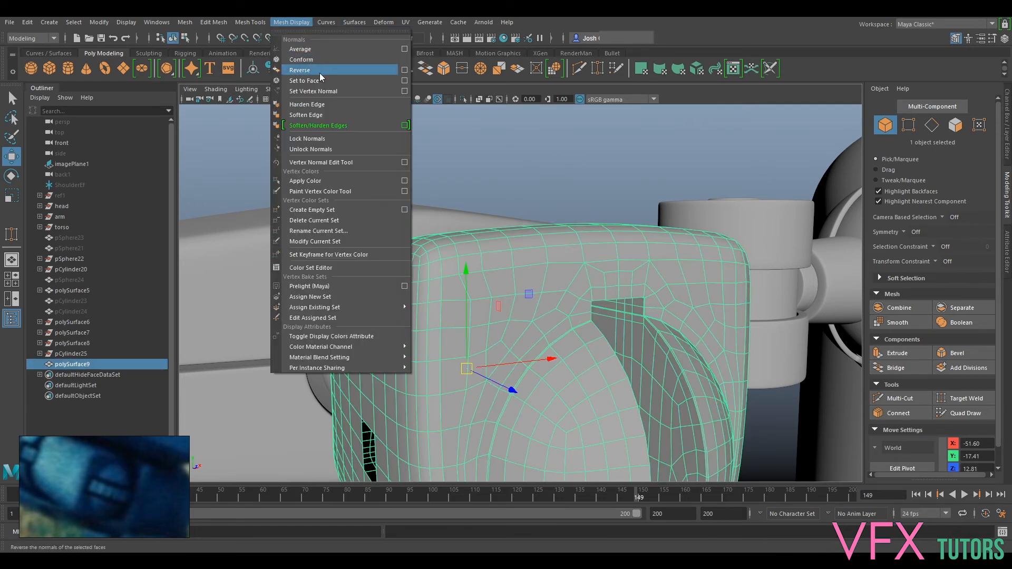
pyautogui.click(337, 115)
pyautogui.click(610, 155)
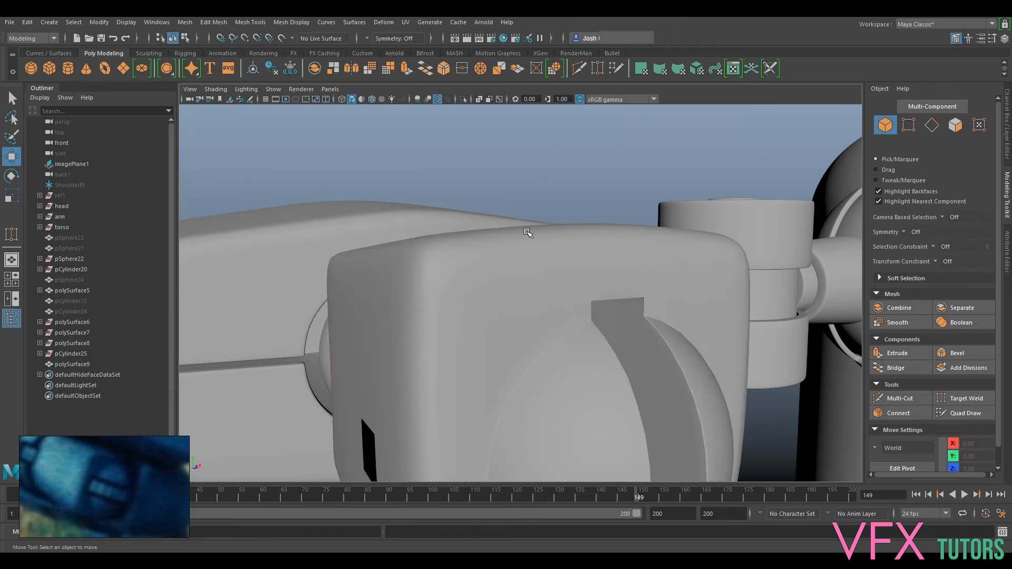
# - Examine the mesh's rounded upper corner from above in smoothed and unsmoothed display
pyautogui.click(524, 288)
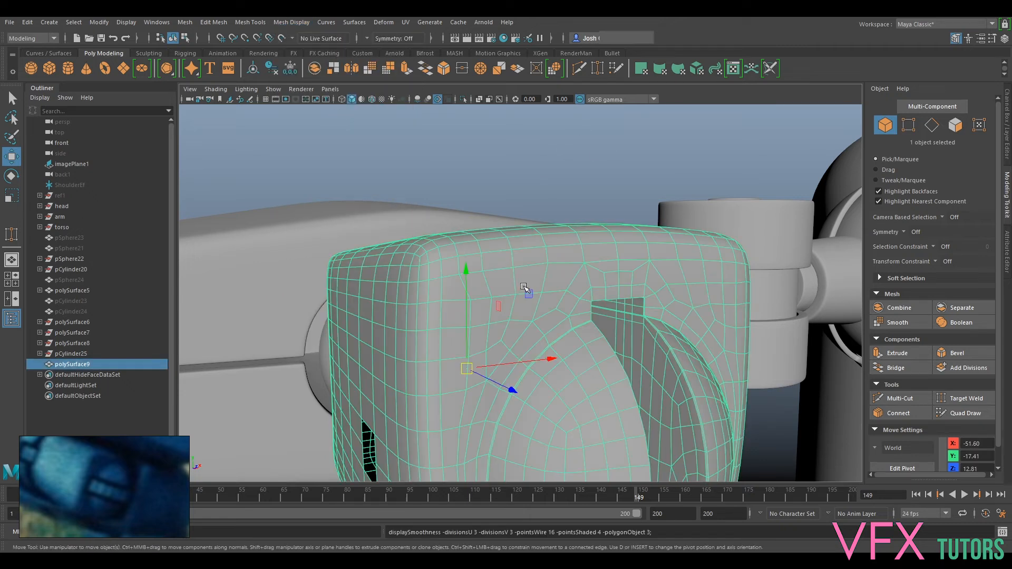
pyautogui.click(578, 174)
pyautogui.keyDown('alt'); pyautogui.moveTo(579, 174); pyautogui.dragTo(553, 332); pyautogui.keyUp('alt')
pyautogui.click(541, 340)
pyautogui.press('1')
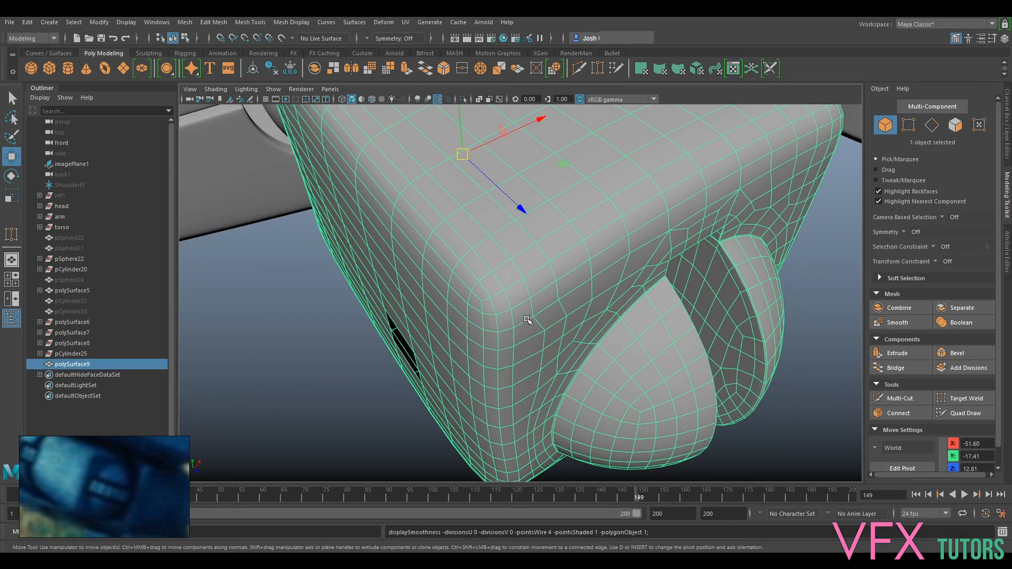
pyautogui.keyDown('alt'); pyautogui.moveTo(531, 319); pyautogui.dragTo(545, 342, button='right'); pyautogui.keyUp('alt')
pyautogui.keyDown('alt'); pyautogui.moveTo(545, 341); pyautogui.dragTo(512, 330); pyautogui.keyUp('alt')
# - Shift two vertices beside the rounded corner along the X axis, comparing the smoothed and unsmoothed displays
pyautogui.moveTo(497, 321); pyautogui.dragTo(451, 263, button='right')
pyautogui.click(494, 319)
pyautogui.moveTo(517, 319); pyautogui.dragTo(497, 320)
pyautogui.click(464, 271)
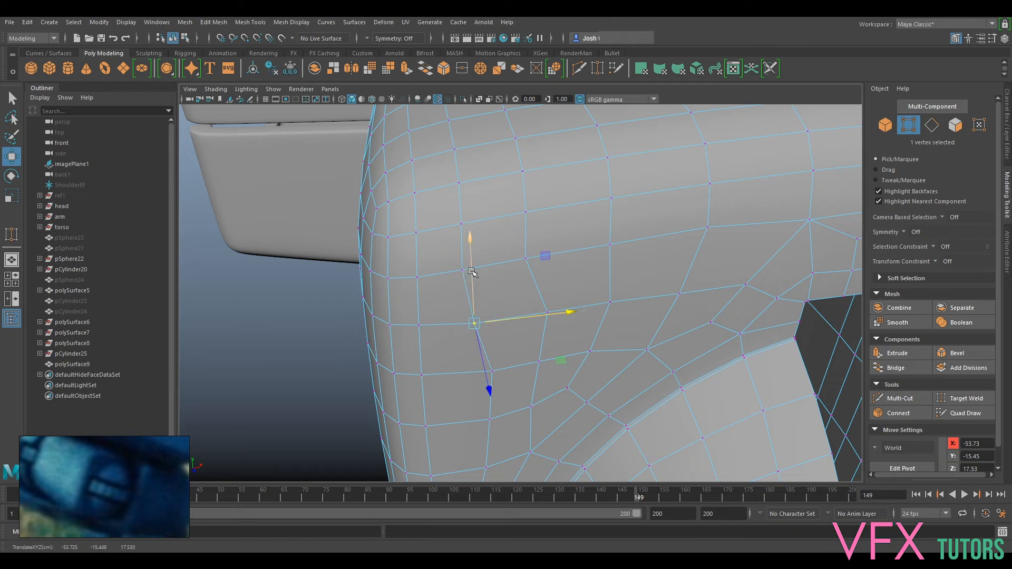
pyautogui.press('3')
pyautogui.press('1')
pyautogui.press('3')
pyautogui.press('1')
pyautogui.moveTo(496, 268); pyautogui.dragTo(499, 269)
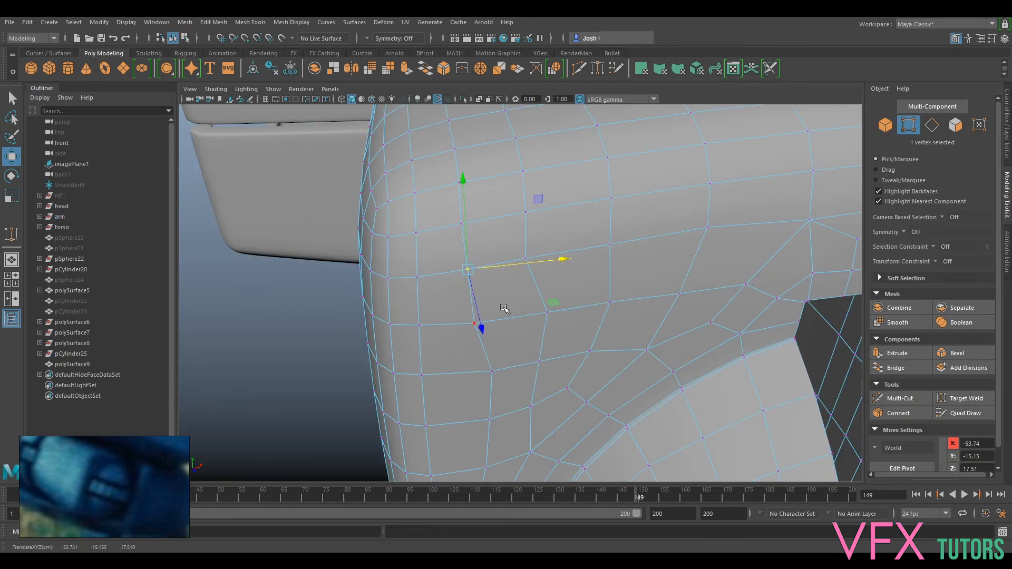
pyautogui.keyDown('alt'); pyautogui.moveTo(504, 309); pyautogui.dragTo(502, 279); pyautogui.keyUp('alt')
pyautogui.moveTo(509, 259); pyautogui.dragTo(564, 244, button='right')
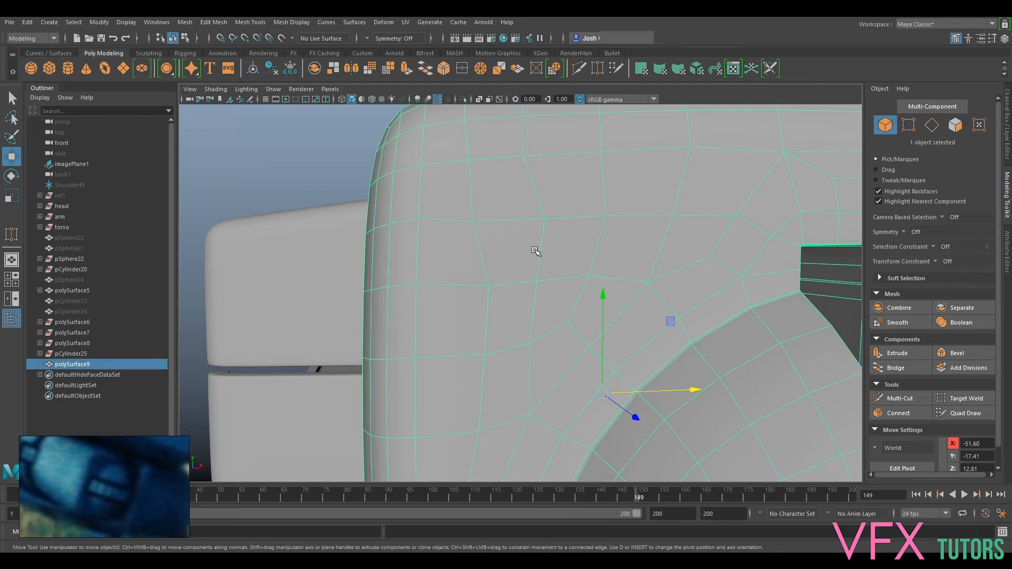
# - Try smoothing the front surface near the rounded corner with the Relax sculpting tool
pyautogui.scroll(-3, 535, 251)
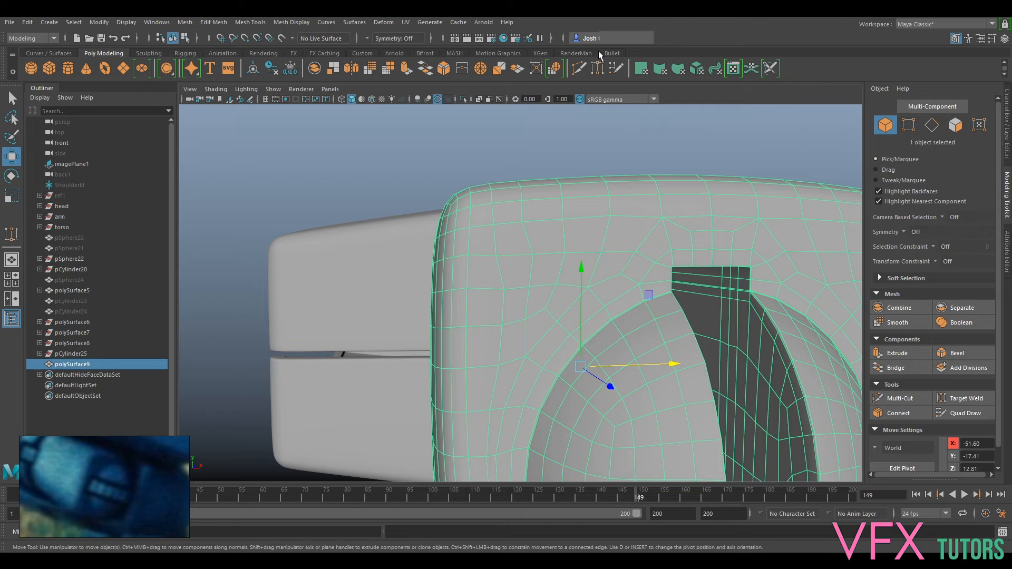
pyautogui.click(258, 51)
pyautogui.click(187, 55)
pyautogui.click(149, 53)
pyautogui.click(68, 67)
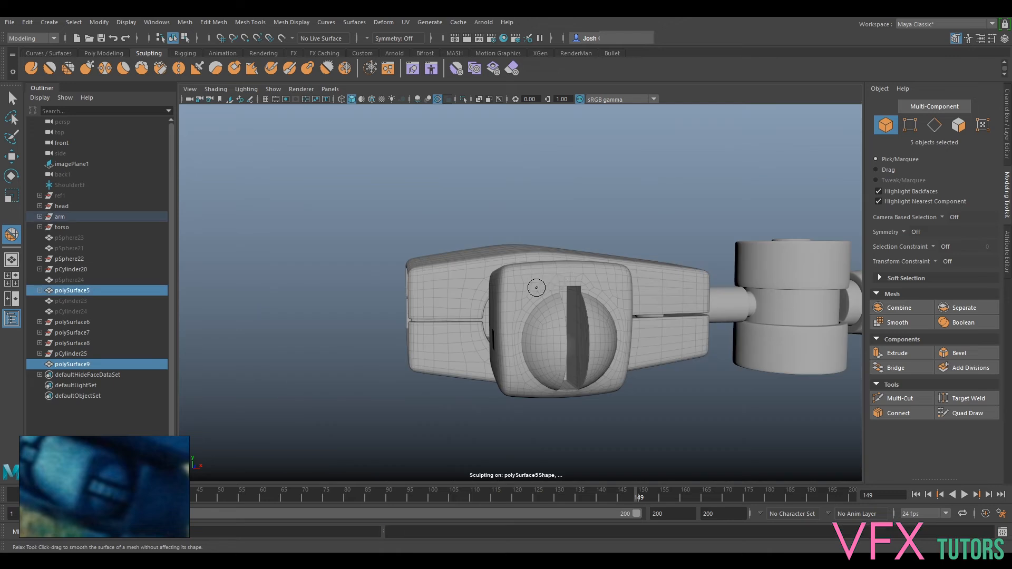
pyautogui.scroll(10, 537, 287)
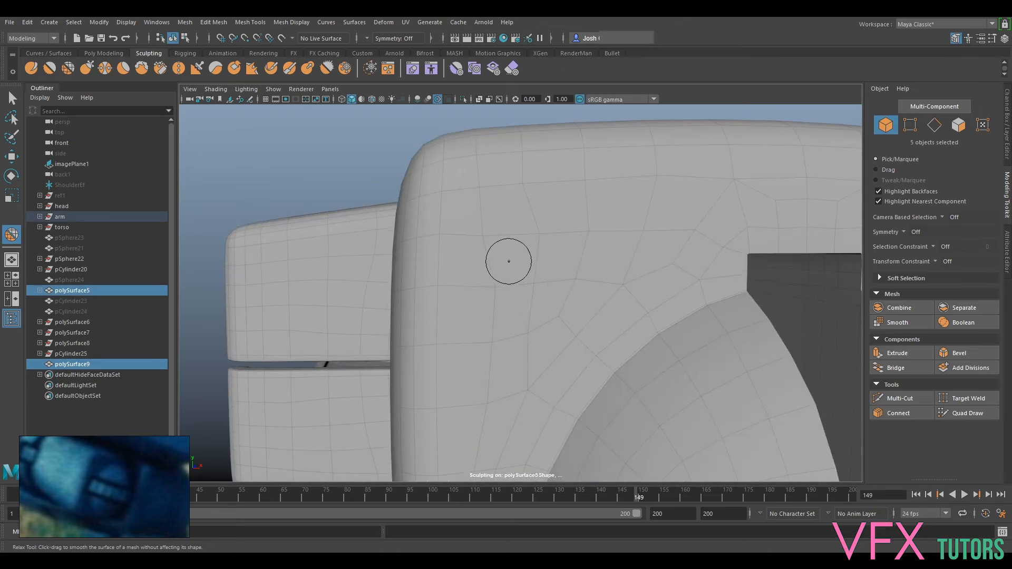
pyautogui.moveTo(498, 289)
pyautogui.mouseDown()
pyautogui.moveTo(539, 258)
pyautogui.moveTo(514, 280)
pyautogui.mouseUp()
pyautogui.press('b')
# - Try the Relax tool again with only the merged mesh selected, then exit sculpting
pyautogui.click(12, 98)
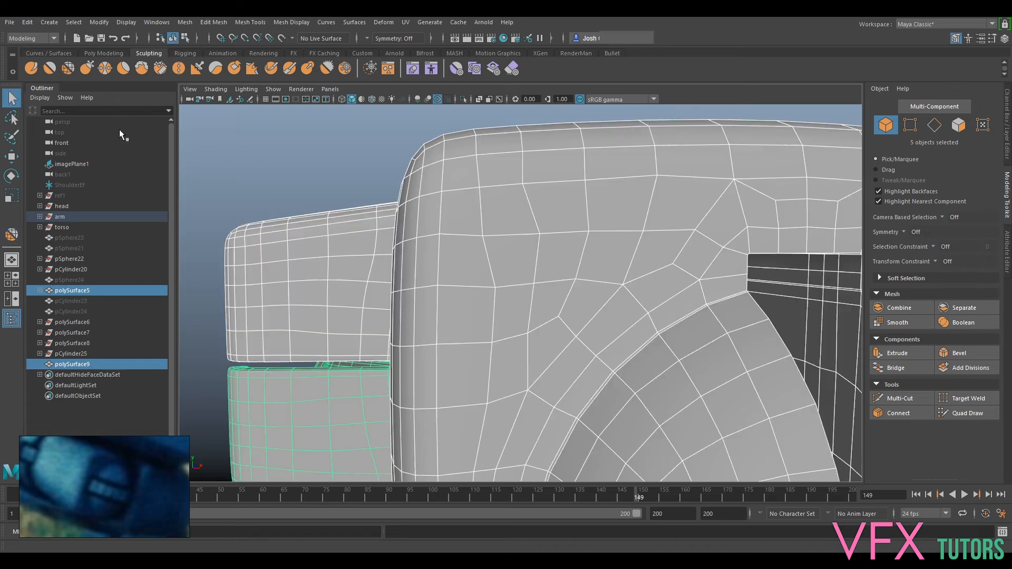
pyautogui.click(314, 143)
pyautogui.click(477, 179)
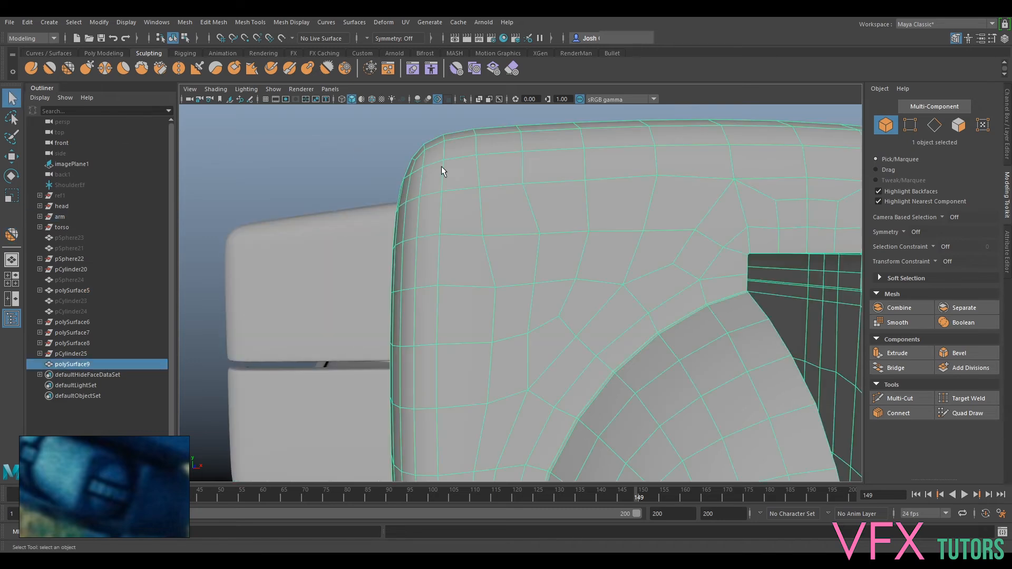
pyautogui.click(77, 66)
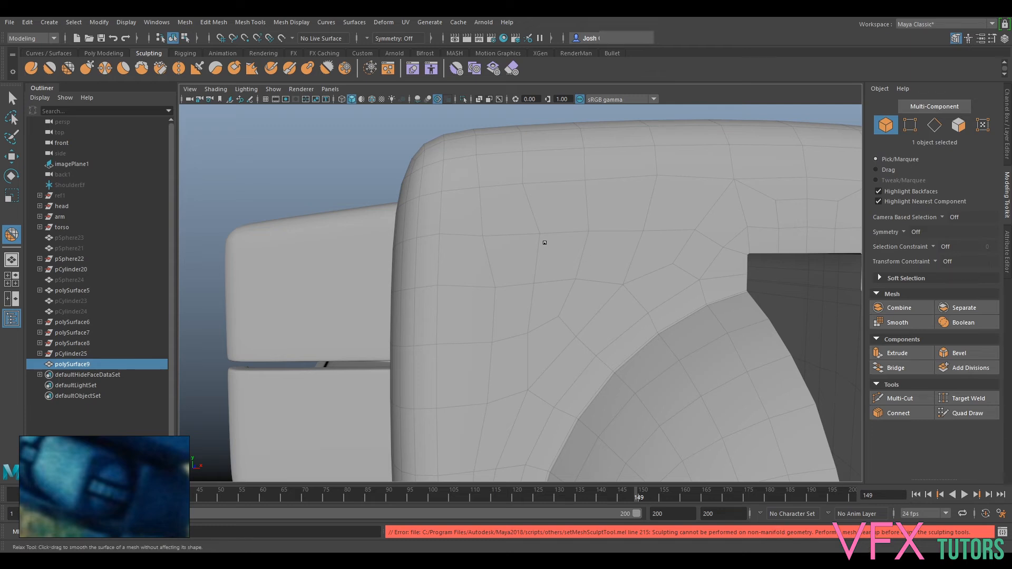
pyautogui.press('1')
pyautogui.rightClick(558, 263)
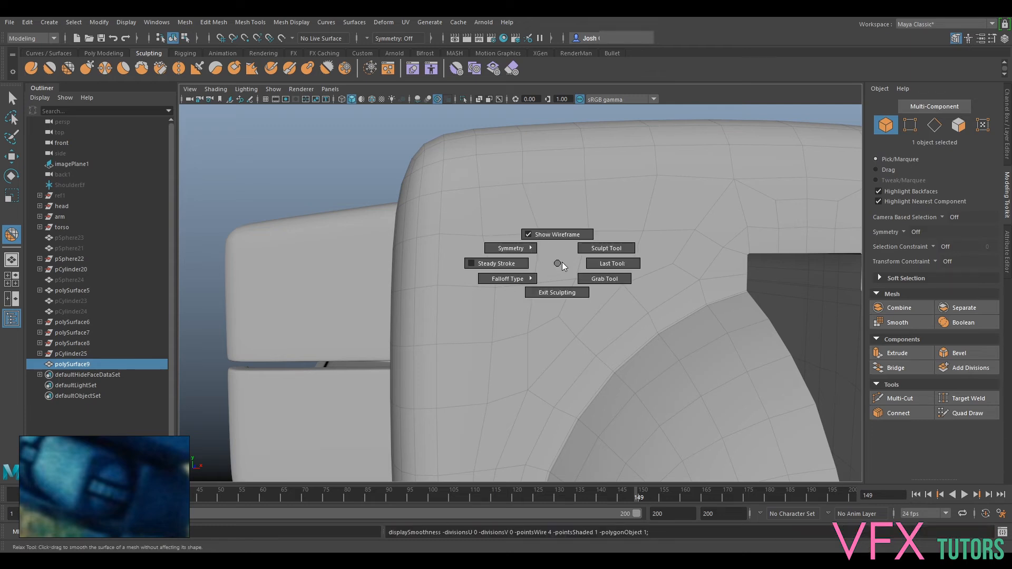
pyautogui.click(557, 292)
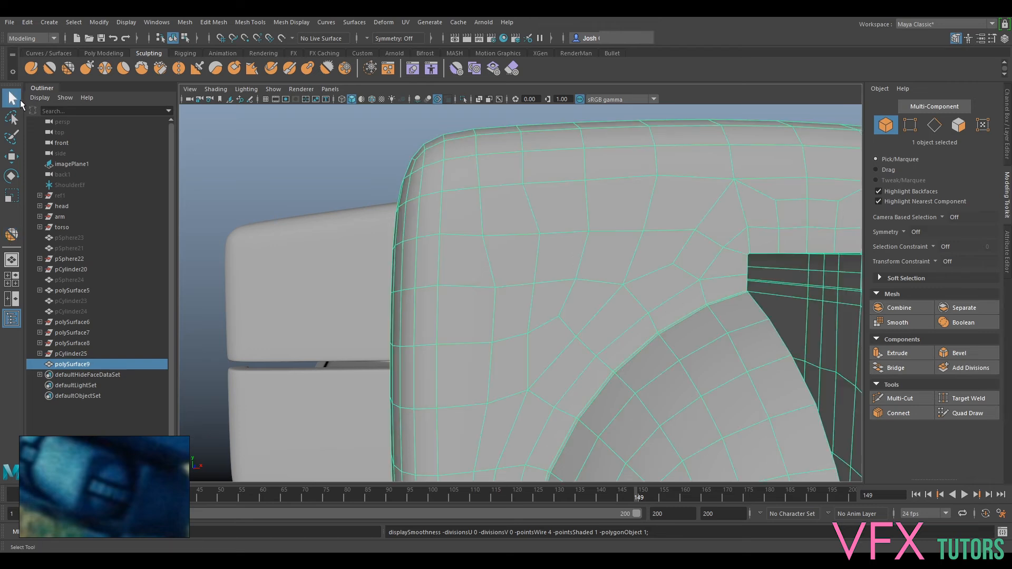
# - Delete four front faces along the upper seam to look for hidden geometry behind them, then undo the deletions
pyautogui.keyDown('alt'); pyautogui.moveTo(487, 168); pyautogui.dragTo(539, 225); pyautogui.keyUp('alt')
pyautogui.moveTo(539, 226); pyautogui.dragTo(485, 225, button='right')
pyautogui.click(499, 225)
pyautogui.press('Delete')
pyautogui.click(514, 225)
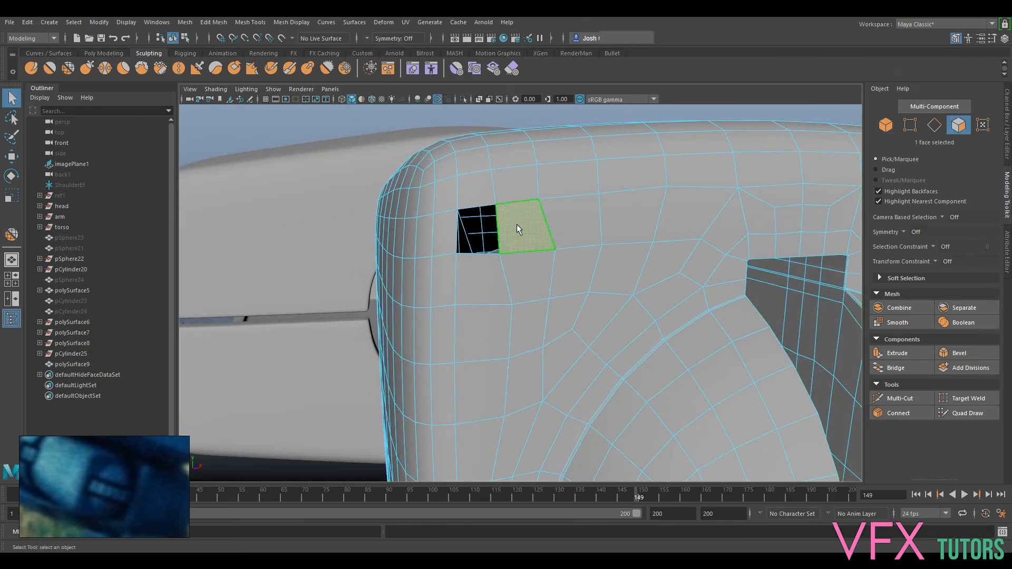
pyautogui.press('Delete')
pyautogui.click(561, 217)
pyautogui.press('Delete')
pyautogui.click(615, 232)
pyautogui.press('Delete')
pyautogui.keyDown('alt'); pyautogui.moveTo(588, 204); pyautogui.dragTo(577, 257); pyautogui.keyUp('alt')
pyautogui.hotkey('ctrl', 'z')
pyautogui.hotkey('ctrl', 'z')
pyautogui.hotkey('ctrl', 'z')
# - Examine the front surface and the side of the mesh around its rectangular opening
pyautogui.keyDown('alt'); pyautogui.moveTo(538, 270); pyautogui.dragTo(518, 289, button='right'); pyautogui.keyUp('alt')
pyautogui.keyDown('alt'); pyautogui.moveTo(518, 289); pyautogui.dragTo(463, 255); pyautogui.keyUp('alt')
pyautogui.keyDown('alt'); pyautogui.moveTo(464, 256); pyautogui.dragTo(968, 413, button='right'); pyautogui.keyUp('alt')
pyautogui.keyDown('alt'); pyautogui.moveTo(807, 395); pyautogui.dragTo(619, 391, button='right'); pyautogui.keyUp('alt')
pyautogui.keyDown('alt'); pyautogui.moveTo(619, 390); pyautogui.dragTo(626, 366); pyautogui.keyUp('alt')
pyautogui.keyDown('alt'); pyautogui.moveTo(626, 366); pyautogui.dragTo(536, 293, button='right'); pyautogui.keyUp('alt')
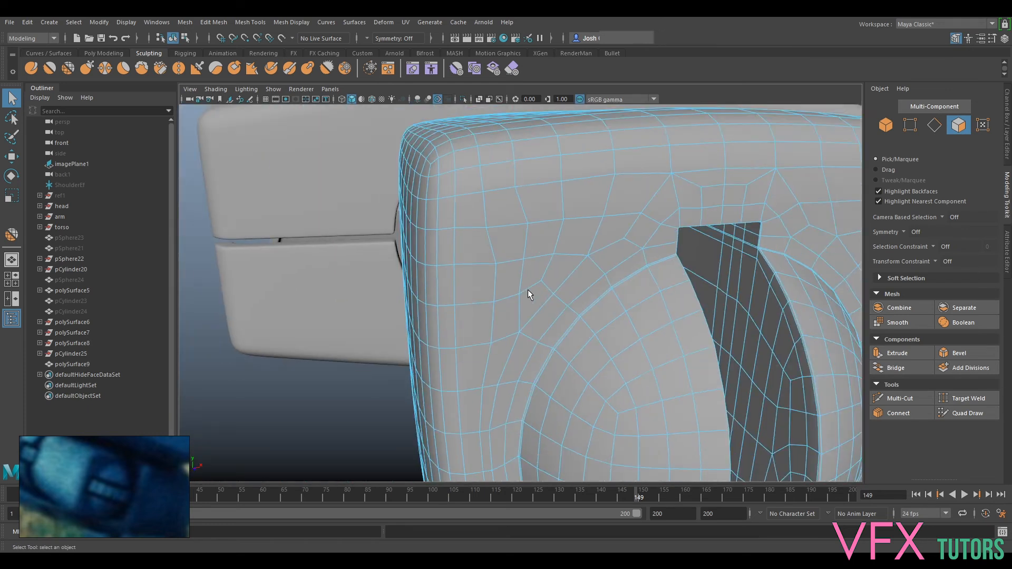
pyautogui.keyDown('alt'); pyautogui.moveTo(536, 293); pyautogui.dragTo(565, 267); pyautogui.keyUp('alt')
pyautogui.keyDown('alt'); pyautogui.moveTo(565, 266); pyautogui.dragTo(484, 298, button='right'); pyautogui.keyUp('alt')
pyautogui.keyDown('alt'); pyautogui.moveTo(484, 299); pyautogui.dragTo(523, 295); pyautogui.keyUp('alt')
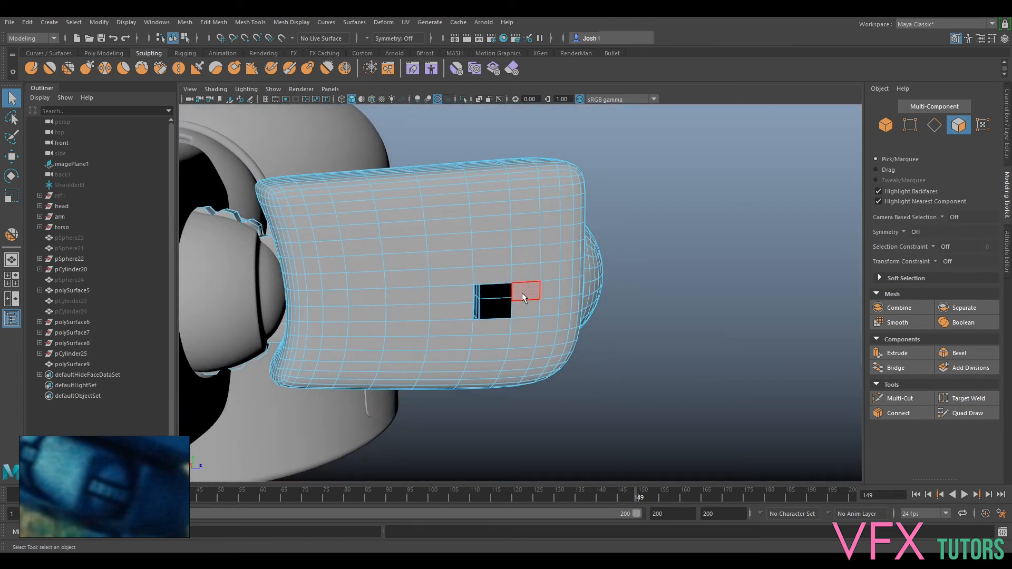
# - Undo the recent run of selections and edits on the mesh
pyautogui.hotkey('ctrl', 'z')
pyautogui.hotkey('ctrl', 'z')
pyautogui.hotkey('ctrl', 'z')
pyautogui.hotkey('ctrl', 'z')
pyautogui.hotkey('ctrl', 'z')
pyautogui.hotkey('ctrl', 'z')
pyautogui.hotkey('ctrl', 'z')
pyautogui.hotkey('ctrl', 'z')
pyautogui.hotkey('ctrl', 'z')
pyautogui.hotkey('ctrl', 'z')
pyautogui.hotkey('ctrl', 'z')
pyautogui.hotkey('ctrl', 'z')
pyautogui.hotkey('ctrl', 'z')
pyautogui.hotkey('ctrl', 'z')
pyautogui.hotkey('ctrl', 'z')
pyautogui.hotkey('ctrl', 'z')
pyautogui.keyDown('alt'); pyautogui.moveTo(626, 249); pyautogui.dragTo(551, 229); pyautogui.keyUp('alt')
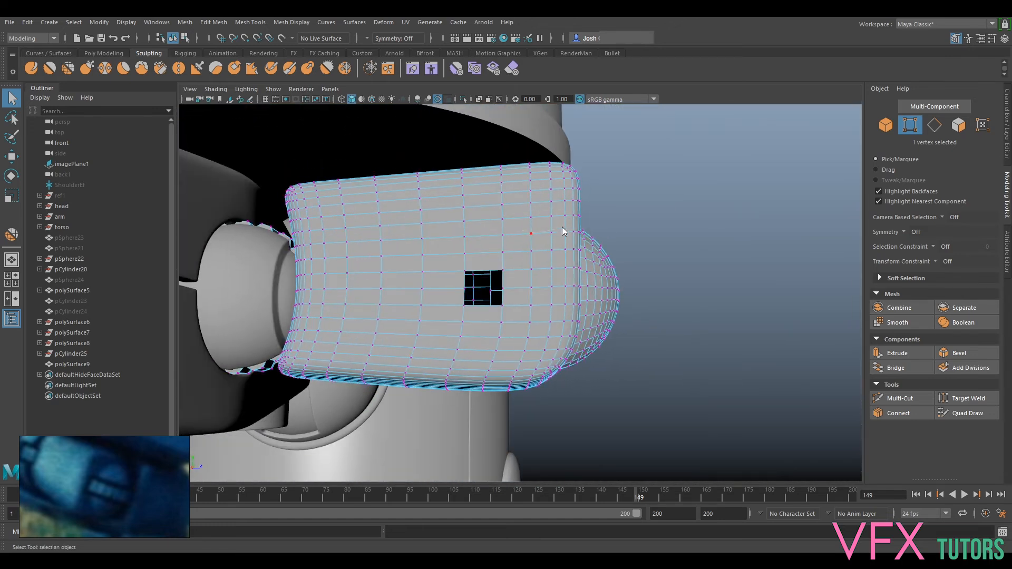
# - Return the merged mesh to object mode and isolate it in the viewport
pyautogui.moveTo(564, 225); pyautogui.dragTo(678, 216, button='right')
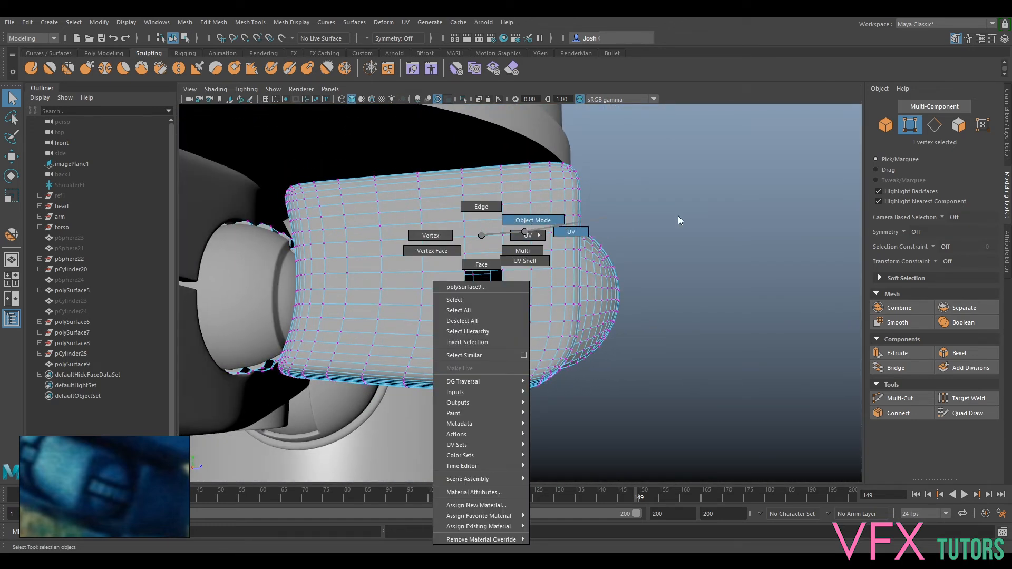
pyautogui.moveTo(574, 209); pyautogui.dragTo(537, 218, button='right')
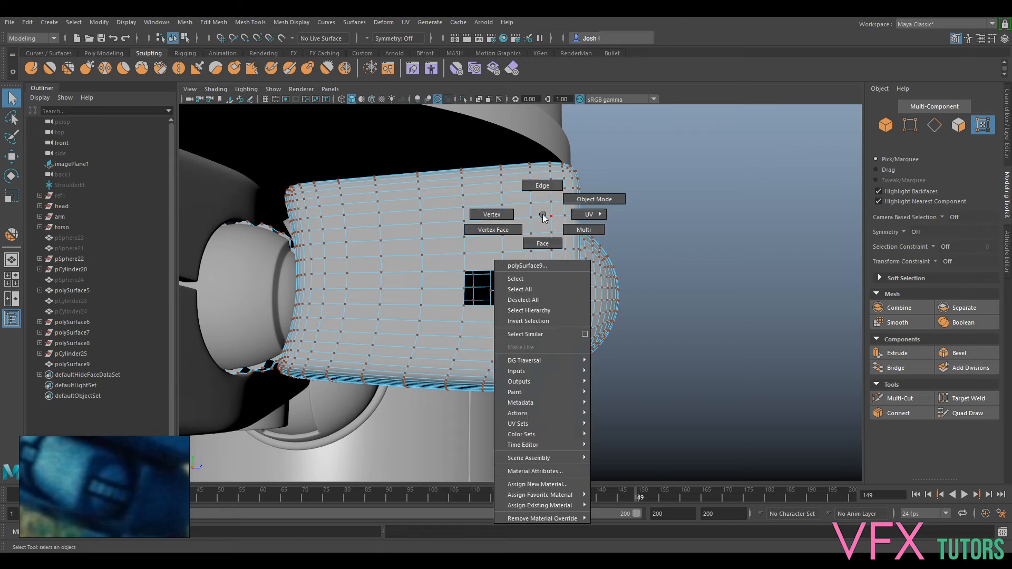
pyautogui.click(543, 248)
pyautogui.hotkey('ctrl', '1')
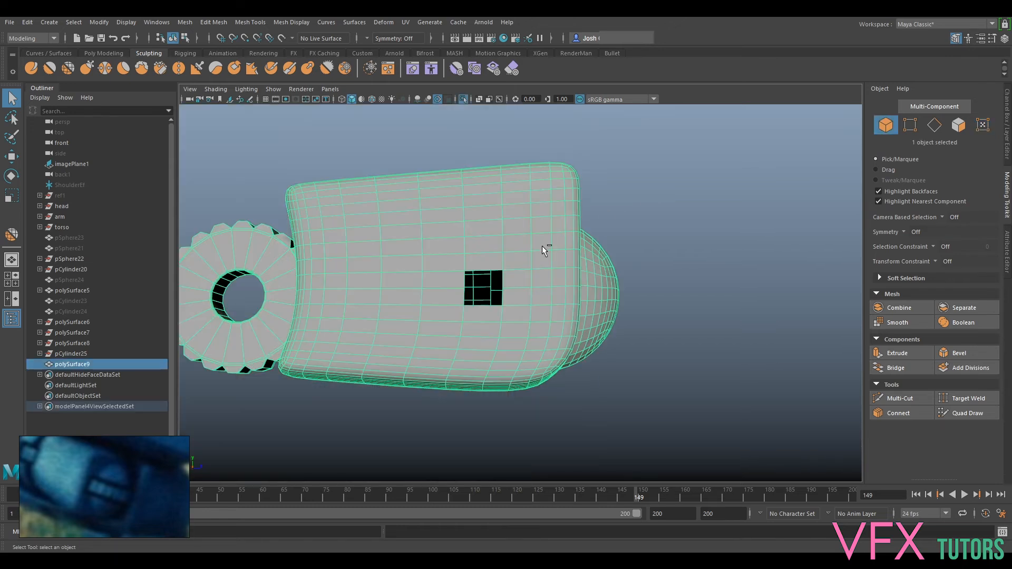
# - Delete the face beside the gear-shaped joint on the back of the mesh to open a view of the interior
pyautogui.keyDown('alt'); pyautogui.moveTo(654, 244); pyautogui.dragTo(708, 259); pyautogui.keyUp('alt')
pyautogui.keyDown('alt'); pyautogui.moveTo(403, 259); pyautogui.dragTo(479, 289, button='middle'); pyautogui.keyUp('alt')
pyautogui.scroll(4, 479, 289)
pyautogui.keyDown('alt'); pyautogui.moveTo(479, 289); pyautogui.dragTo(483, 290); pyautogui.keyUp('alt')
pyautogui.moveTo(483, 290); pyautogui.dragTo(490, 300, button='right')
pyautogui.click(464, 261)
pyautogui.press('Delete')
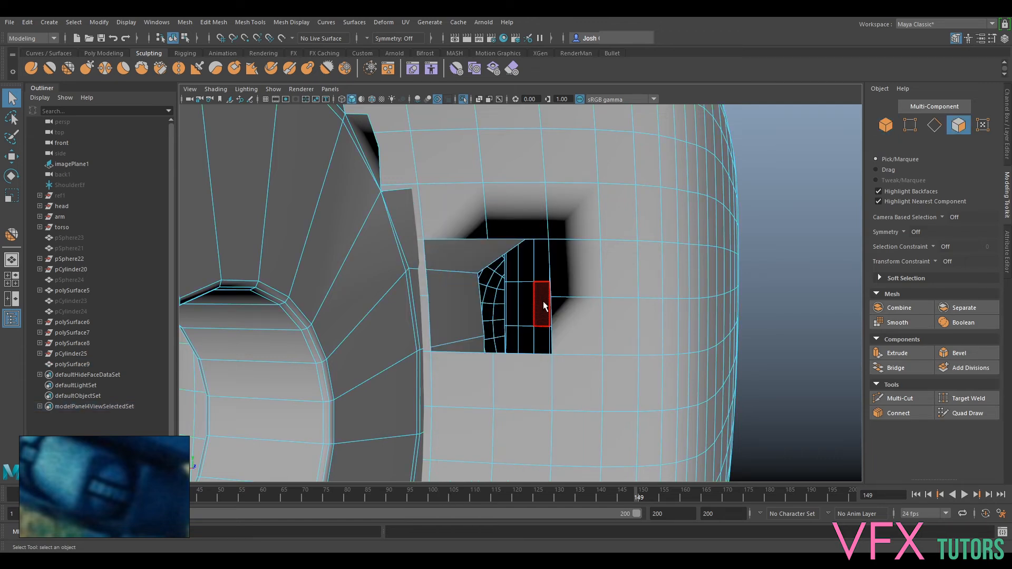
pyautogui.keyDown('alt'); pyautogui.moveTo(540, 305); pyautogui.dragTo(560, 287); pyautogui.keyUp('alt')
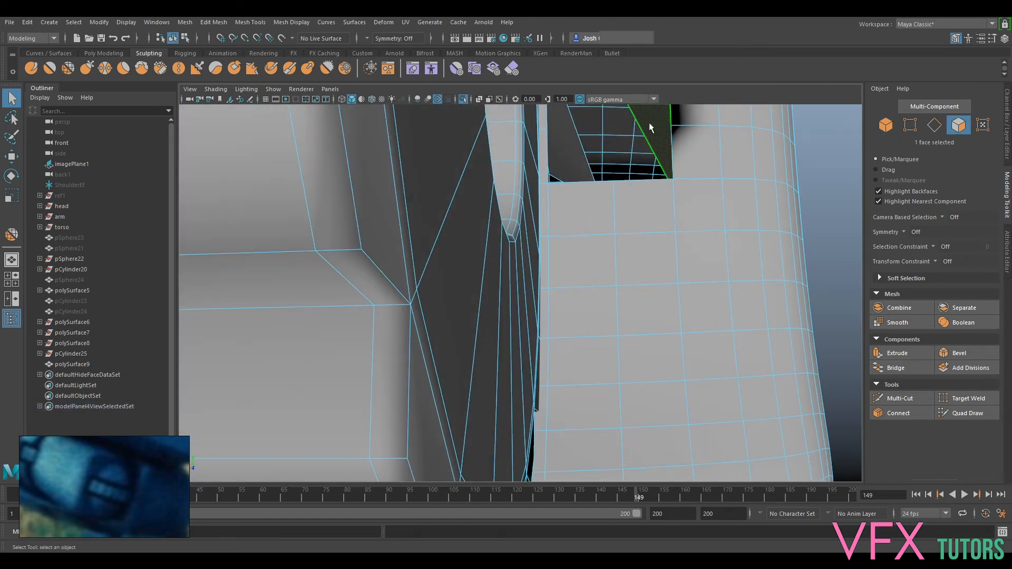
# - Delete the stray interior faces of the merged mesh one after another and preview the mesh smoothed
pyautogui.press('Delete')
pyautogui.click(558, 137)
pyautogui.press('Delete')
pyautogui.scroll(-6, 625, 175)
pyautogui.scroll(4, 587, 252)
pyautogui.keyDown('alt'); pyautogui.moveTo(576, 244); pyautogui.dragTo(553, 247); pyautogui.keyUp('alt')
pyautogui.click(422, 292)
pyautogui.keyDown('alt'); pyautogui.moveTo(423, 292); pyautogui.dragTo(313, 269); pyautogui.keyUp('alt')
pyautogui.click(445, 219)
pyautogui.press('Delete')
pyautogui.click(437, 209)
pyautogui.press('Delete')
pyautogui.keyDown('alt'); pyautogui.moveTo(475, 242); pyautogui.dragTo(492, 311); pyautogui.keyUp('alt')
pyautogui.press('3')
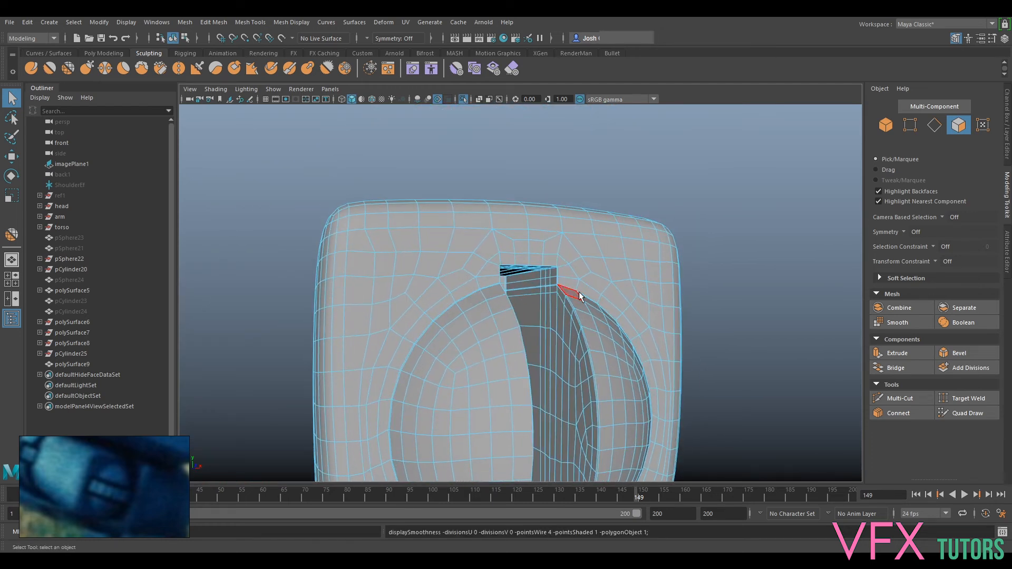
# - Turn off the smoothed preview and bridge the opposite border edges of the square hole in the mesh's side
pyautogui.keyDown('alt'); pyautogui.moveTo(329, 310); pyautogui.dragTo(442, 278); pyautogui.keyUp('alt')
pyautogui.keyDown('alt'); pyautogui.moveTo(494, 328); pyautogui.dragTo(529, 268, button='middle'); pyautogui.keyUp('alt')
pyautogui.press('1')
pyautogui.moveTo(585, 256); pyautogui.dragTo(518, 327, button='right')
pyautogui.click(495, 349)
pyautogui.keyDown('alt'); pyautogui.moveTo(495, 349); pyautogui.dragTo(537, 405); pyautogui.keyUp('alt')
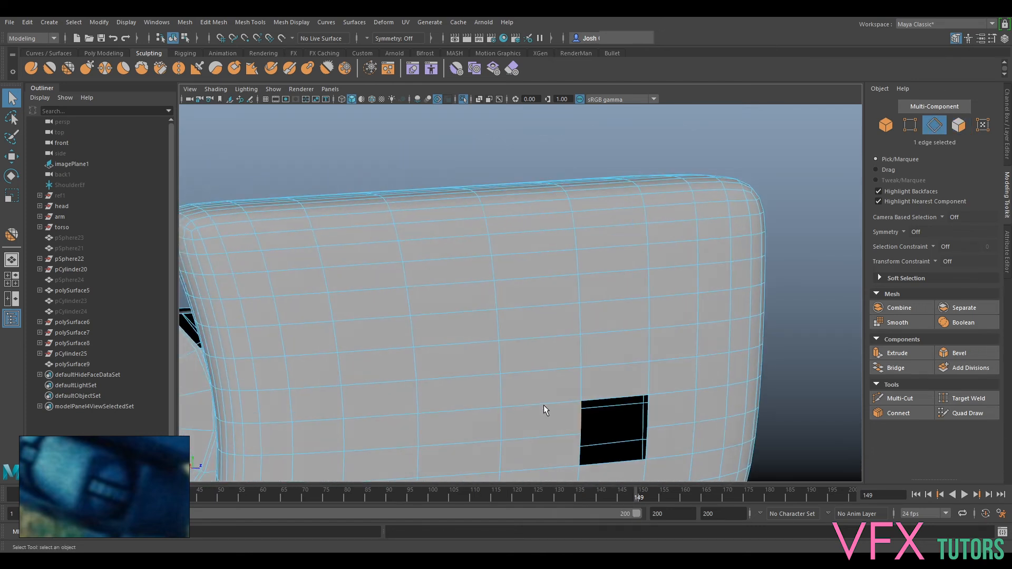
pyautogui.keyDown('alt'); pyautogui.moveTo(537, 404); pyautogui.dragTo(496, 282, button='middle'); pyautogui.keyUp('alt')
pyautogui.keyDown('shift'); pyautogui.click(536, 327); pyautogui.keyUp('shift')
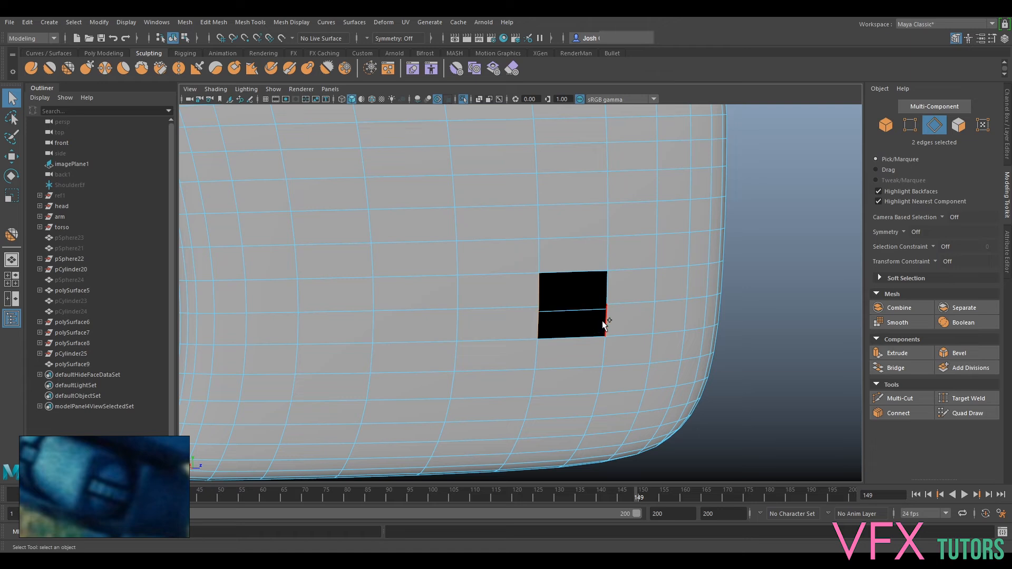
pyautogui.keyDown('shift'); pyautogui.click(607, 285); pyautogui.keyUp('shift')
pyautogui.click(900, 368)
# - Return the merged mesh to object mode and delete its construction history
pyautogui.keyDown('alt'); pyautogui.moveTo(431, 321); pyautogui.dragTo(329, 320); pyautogui.keyUp('alt')
pyautogui.keyDown('alt'); pyautogui.moveTo(490, 298); pyautogui.dragTo(520, 371, button='middle'); pyautogui.keyUp('alt')
pyautogui.scroll(5, 520, 371)
pyautogui.keyDown('alt'); pyautogui.moveTo(557, 357); pyautogui.dragTo(529, 353); pyautogui.keyUp('alt')
pyautogui.moveTo(493, 255)
pyautogui.mouseDown(button='right')
pyautogui.moveTo(554, 239)
pyautogui.moveTo(494, 255)
pyautogui.mouseUp(button='right')
pyautogui.moveTo(432, 258); pyautogui.dragTo(484, 246, button='right')
pyautogui.click(520, 172)
pyautogui.scroll(-4, 503, 246)
pyautogui.keyDown('alt'); pyautogui.moveTo(501, 253); pyautogui.dragTo(516, 257); pyautogui.keyUp('alt')
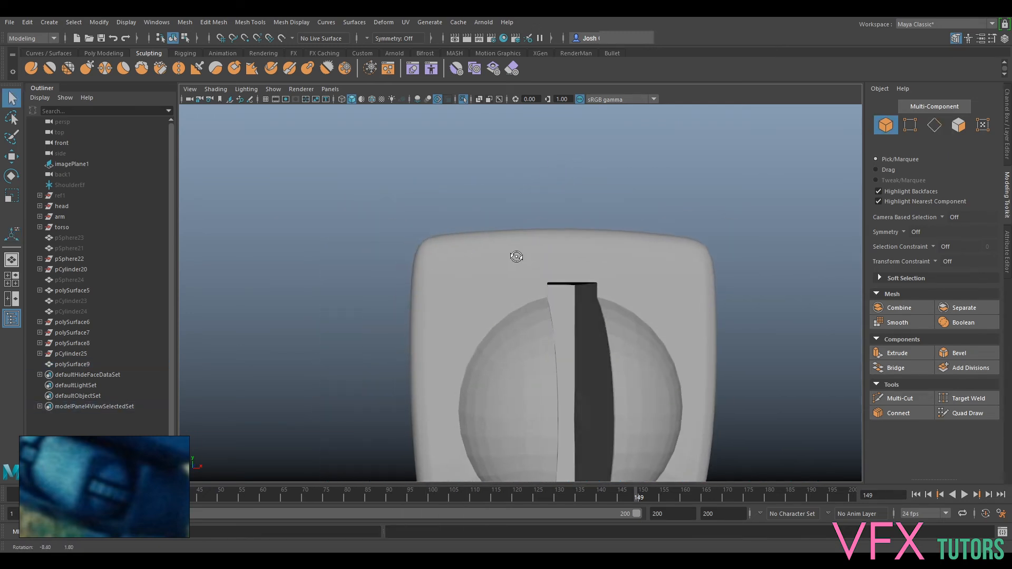
pyautogui.click(508, 286)
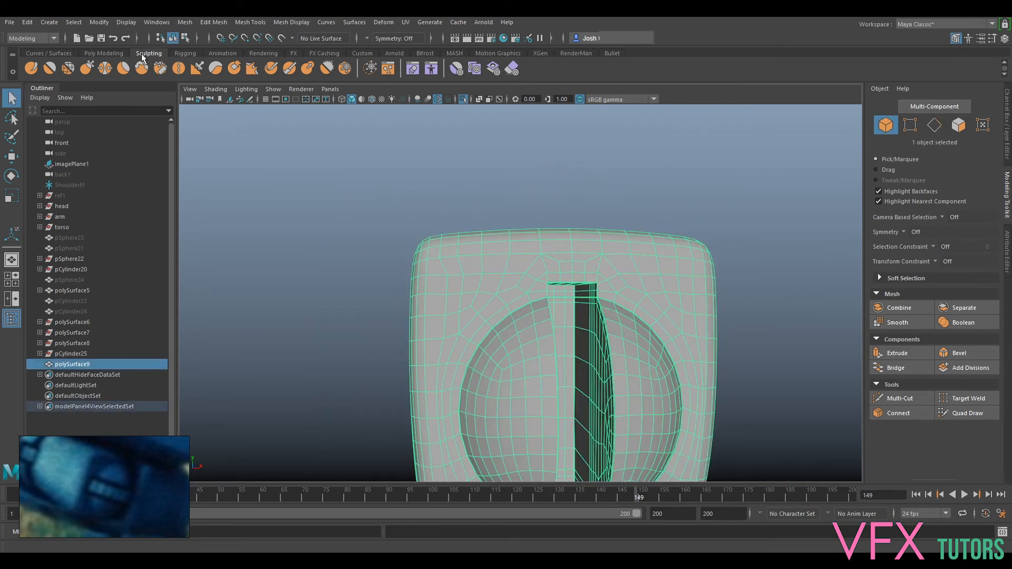
pyautogui.click(104, 53)
pyautogui.click(271, 69)
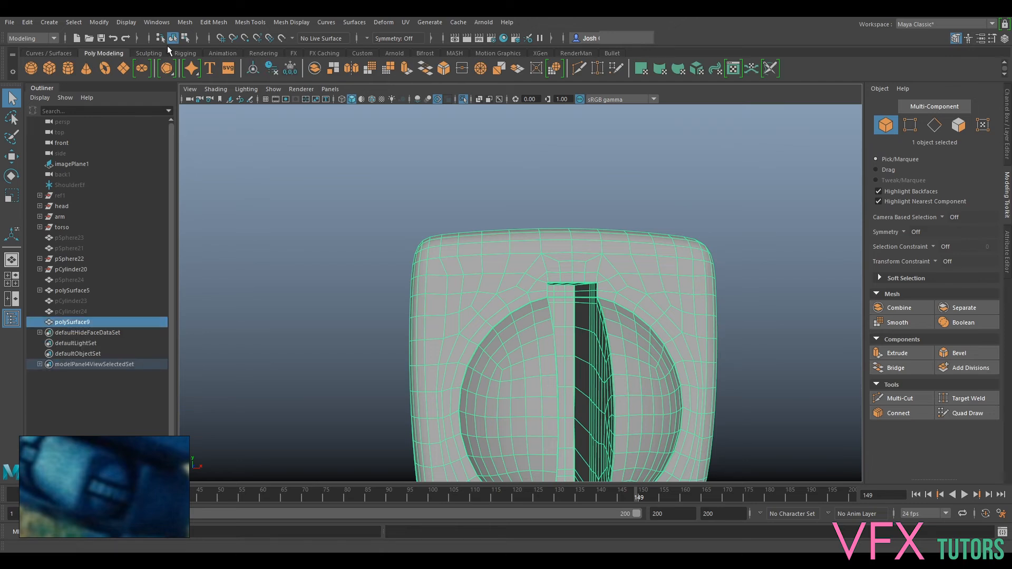
# - Even out the front surface beside the slot with the sculpting Smooth tool at an adjusted brush size, and return to plain selection
pyautogui.click(148, 53)
pyautogui.click(50, 68)
pyautogui.scroll(3, 475, 282)
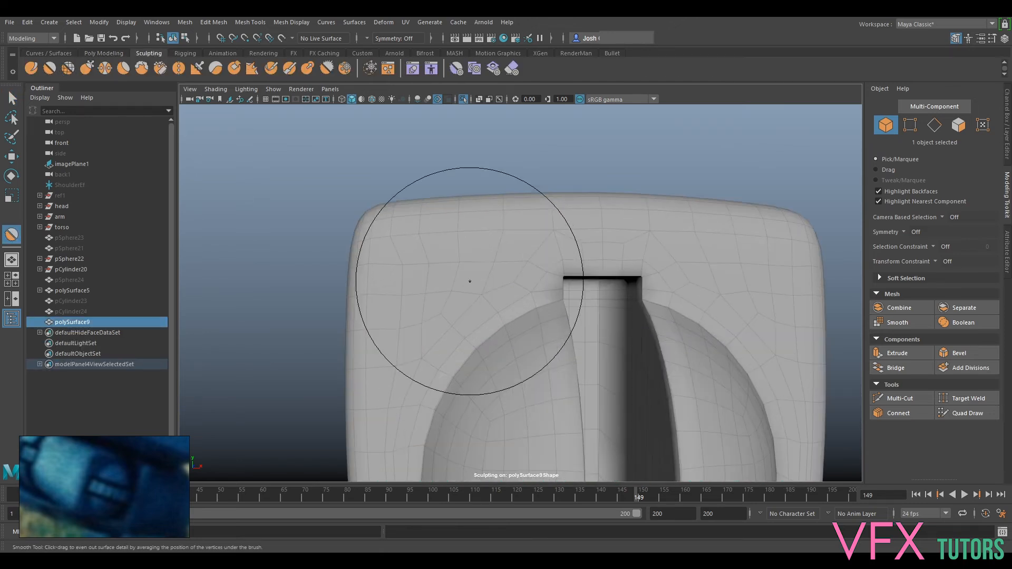
pyautogui.press('b')
pyautogui.moveTo(462, 278); pyautogui.dragTo(394, 303)
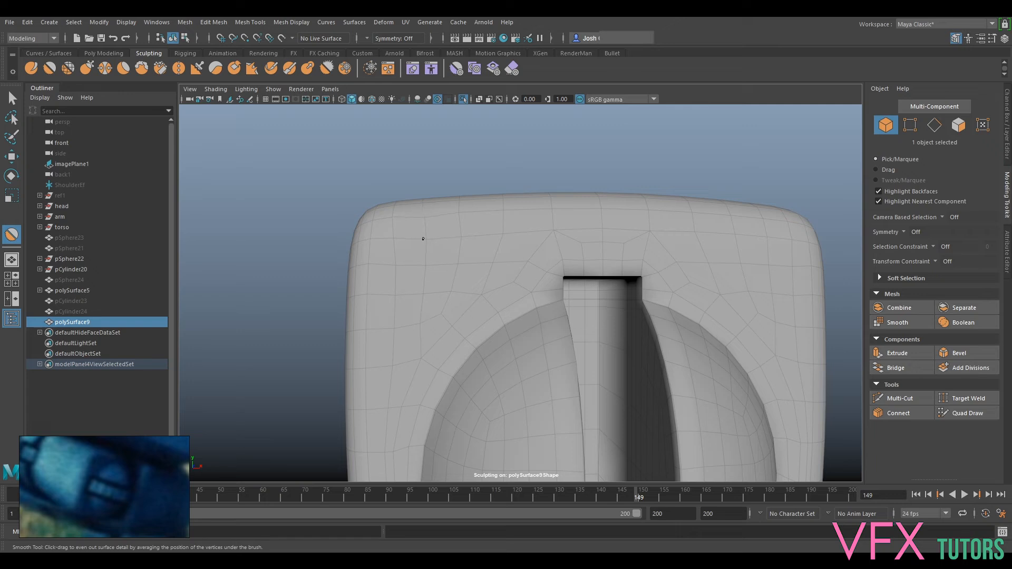
pyautogui.moveTo(412, 222)
pyautogui.keyDown('alt'); pyautogui.mouseDown()
pyautogui.moveTo(492, 232)
pyautogui.moveTo(630, 185)
pyautogui.moveTo(622, 170)
pyautogui.moveTo(533, 176)
pyautogui.moveTo(483, 211)
pyautogui.moveTo(576, 215)
pyautogui.moveTo(662, 192)
pyautogui.moveTo(548, 182)
pyautogui.mouseUp(); pyautogui.keyUp('alt')
pyautogui.scroll(-5, 644, 204)
pyautogui.click(11, 98)
pyautogui.moveTo(527, 232)
pyautogui.keyDown('alt'); pyautogui.mouseDown()
pyautogui.moveTo(519, 224)
pyautogui.moveTo(560, 207)
pyautogui.moveTo(526, 241)
pyautogui.mouseUp(); pyautogui.keyUp('alt')
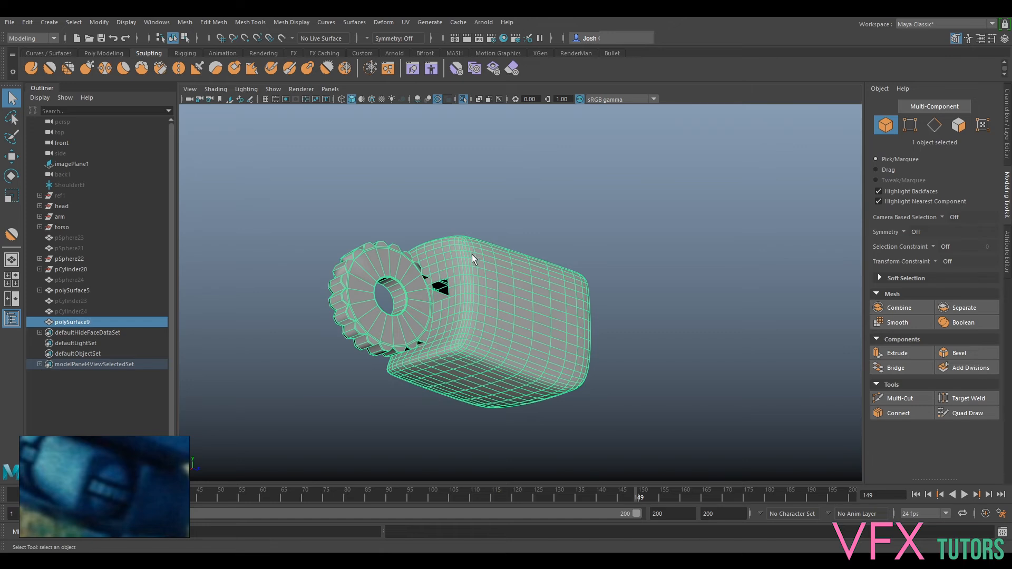
# - Select the whole gear-shaped joint as faces and delete it from the merged mesh
pyautogui.scroll(5, 412, 274)
pyautogui.keyDown('alt'); pyautogui.moveTo(386, 292); pyautogui.dragTo(633, 221); pyautogui.keyUp('alt')
pyautogui.keyDown('alt'); pyautogui.moveTo(633, 221); pyautogui.dragTo(582, 229, button='middle'); pyautogui.keyUp('alt')
pyautogui.scroll(3, 582, 229)
pyautogui.keyDown('alt'); pyautogui.moveTo(582, 230); pyautogui.dragTo(547, 231); pyautogui.keyUp('alt')
pyautogui.moveTo(532, 215); pyautogui.dragTo(542, 246, button='right')
pyautogui.click(526, 241)
pyautogui.doubleClick(526, 241)
pyautogui.press('Delete')
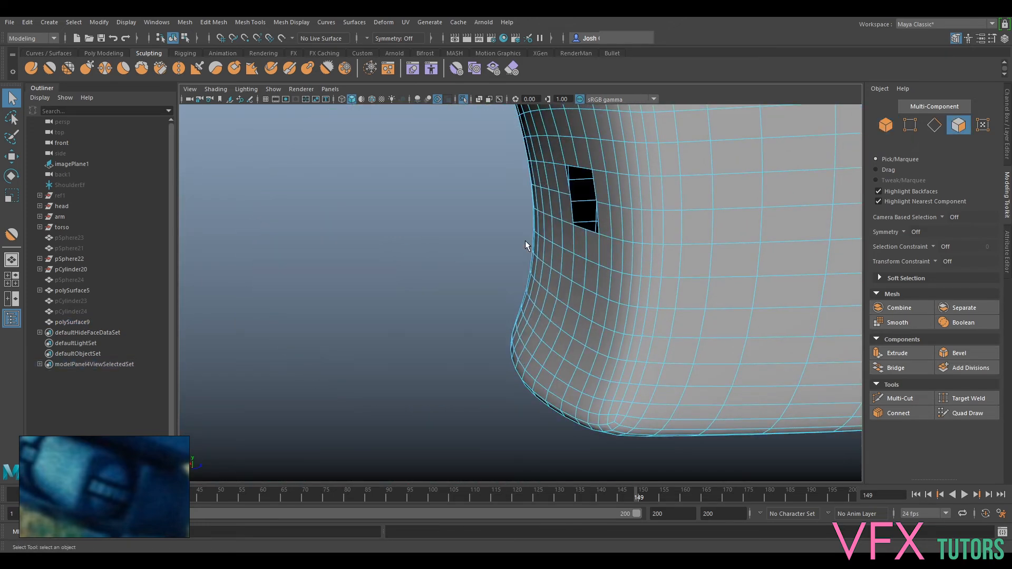
pyautogui.keyDown('alt'); pyautogui.moveTo(587, 229); pyautogui.dragTo(624, 293); pyautogui.keyUp('alt')
pyautogui.rightClick(534, 232)
pyautogui.moveTo(535, 232); pyautogui.dragTo(530, 211, button='right')
pyautogui.click(518, 296)
pyautogui.keyDown('alt'); pyautogui.moveTo(519, 296); pyautogui.dragTo(552, 307); pyautogui.keyUp('alt')
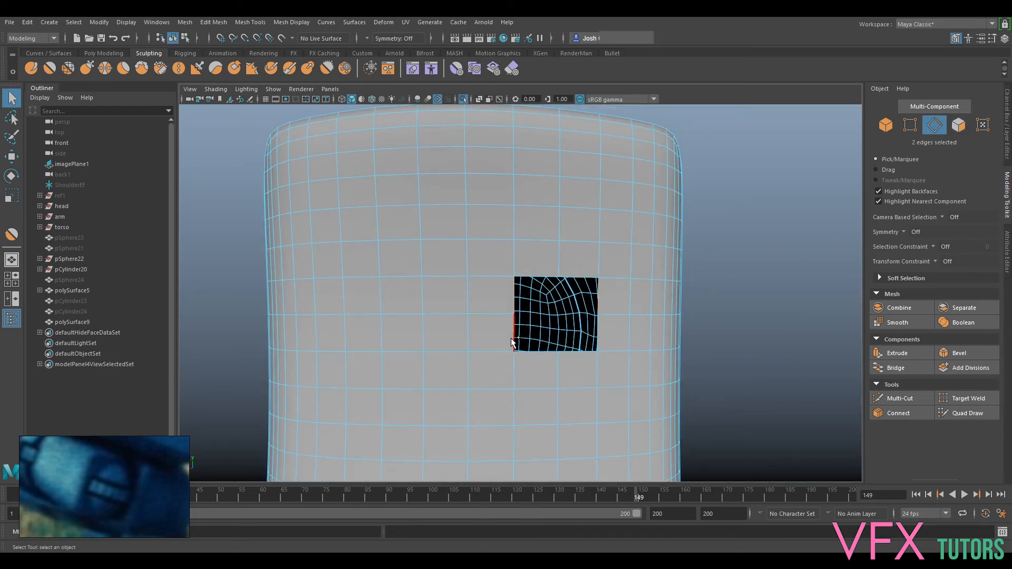
pyautogui.moveTo(641, 241); pyautogui.dragTo(666, 221, button='right')
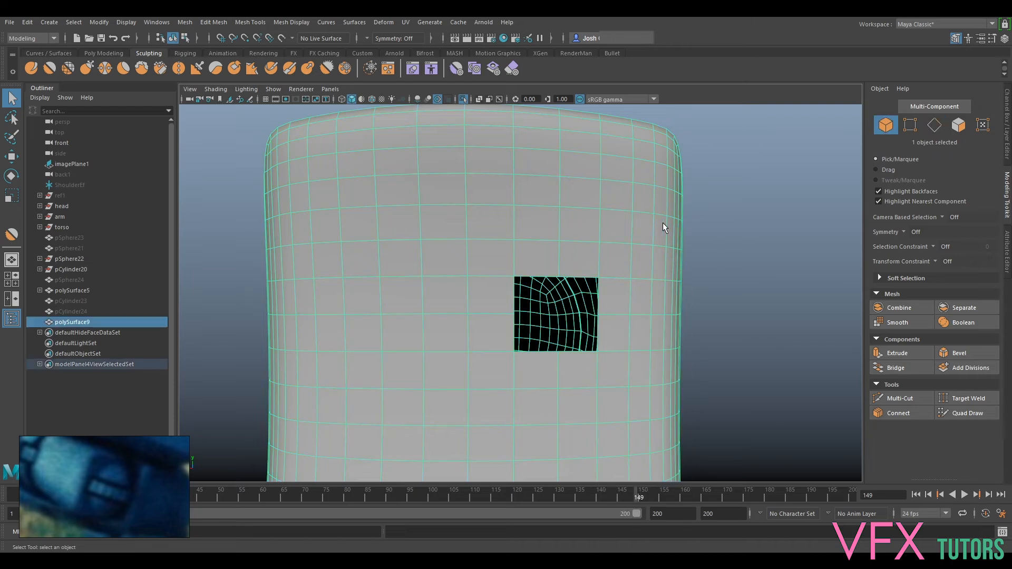
# - Leave isolation and unhide pCylinder24, keeping it selected with the plain Select tool
pyautogui.hotkey('ctrl', '1')
pyautogui.keyDown('alt'); pyautogui.moveTo(648, 226); pyautogui.dragTo(507, 264); pyautogui.keyUp('alt')
pyautogui.click(70, 311)
pyautogui.press('h')
pyautogui.press('y')
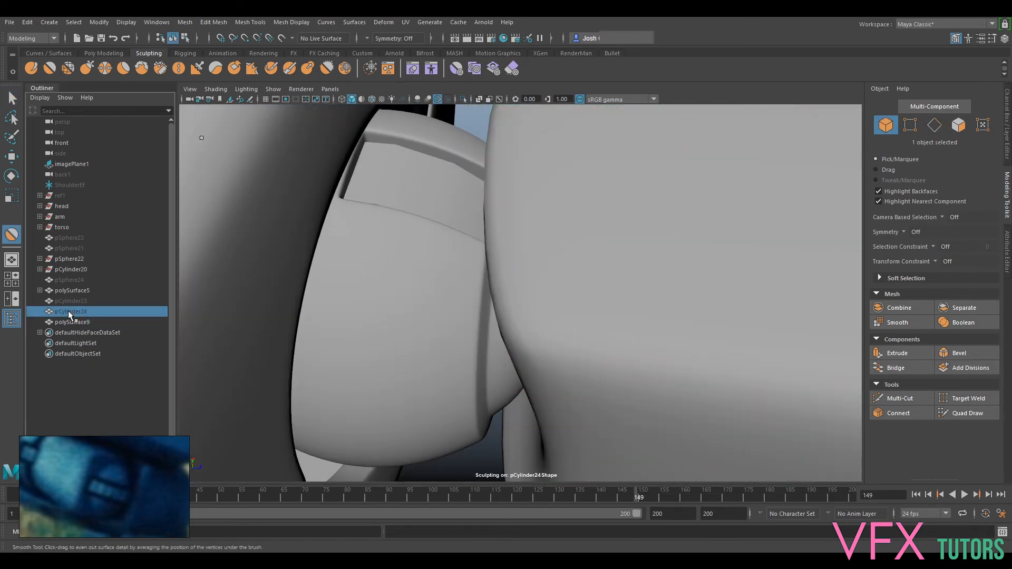
pyautogui.scroll(-4, 350, 270)
pyautogui.keyDown('alt'); pyautogui.moveTo(482, 318); pyautogui.dragTo(527, 278); pyautogui.keyUp('alt')
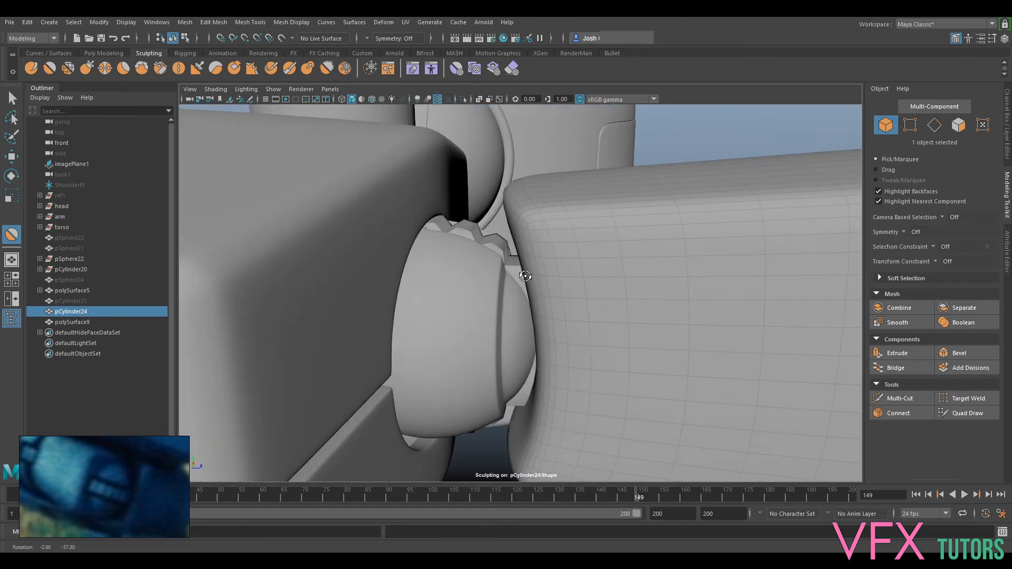
pyautogui.click(11, 98)
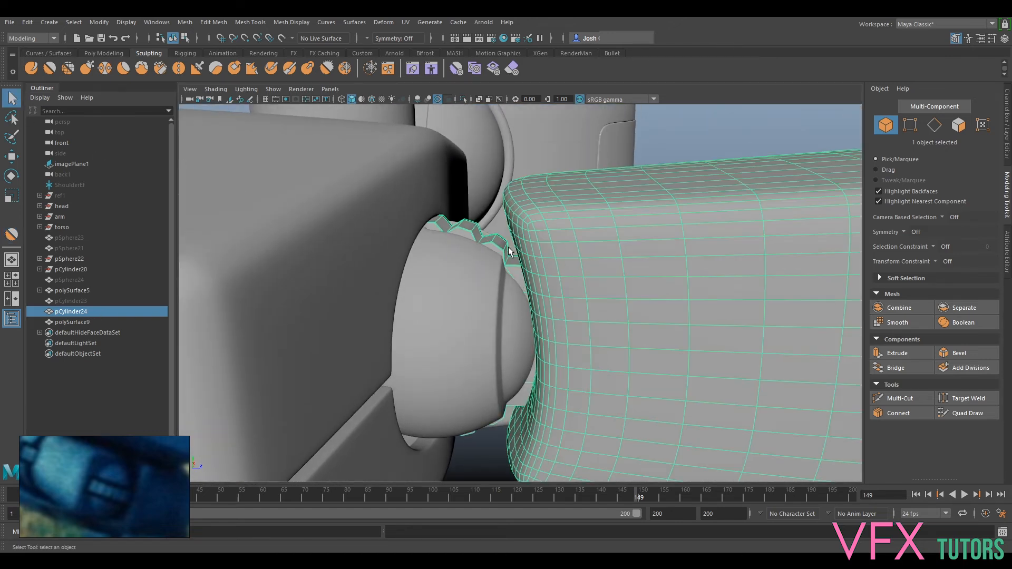
# - Isolate pCylinder24 and delete its box body and split sphere shells, keeping only the gear-shaped joint
pyautogui.hotkey('ctrl', '1')
pyautogui.keyDown('alt'); pyautogui.moveTo(491, 277); pyautogui.dragTo(596, 262); pyautogui.keyUp('alt')
pyautogui.moveTo(564, 217); pyautogui.dragTo(546, 239, button='right')
pyautogui.doubleClick(453, 227)
pyautogui.press('Delete')
pyautogui.doubleClick(357, 227)
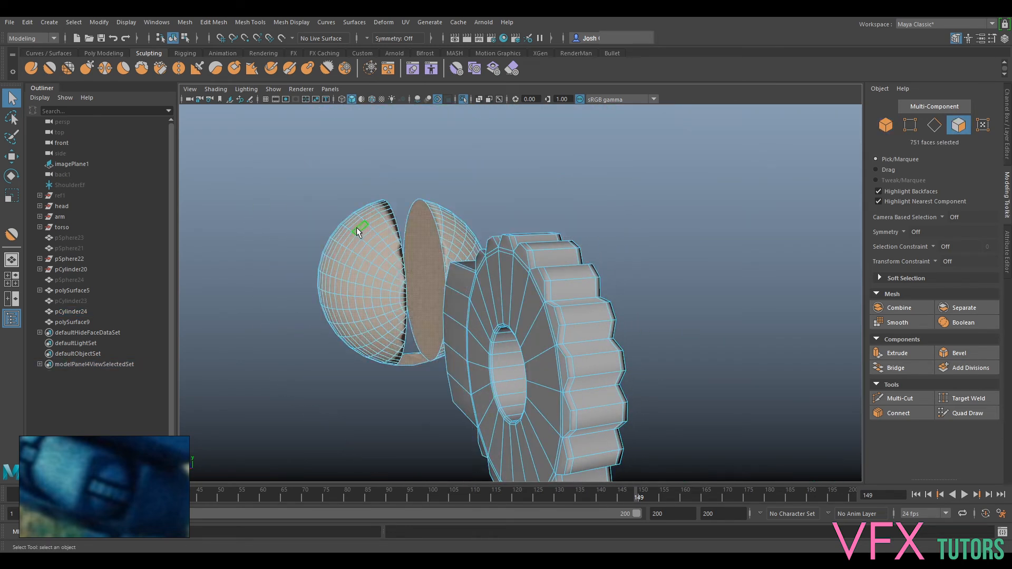
pyautogui.press('Delete')
# - Preview the gear in object mode with mesh smoothing and return it to the unsmoothed display
pyautogui.moveTo(525, 272)
pyautogui.keyDown('alt'); pyautogui.mouseDown()
pyautogui.moveTo(709, 268)
pyautogui.moveTo(544, 270)
pyautogui.mouseUp(); pyautogui.keyUp('alt')
pyautogui.moveTo(544, 270); pyautogui.dragTo(611, 255, button='right')
pyautogui.press('3')
pyautogui.click(742, 275)
pyautogui.keyDown('alt'); pyautogui.moveTo(742, 275); pyautogui.dragTo(629, 297); pyautogui.keyUp('alt')
pyautogui.click(641, 287)
pyautogui.press('1')
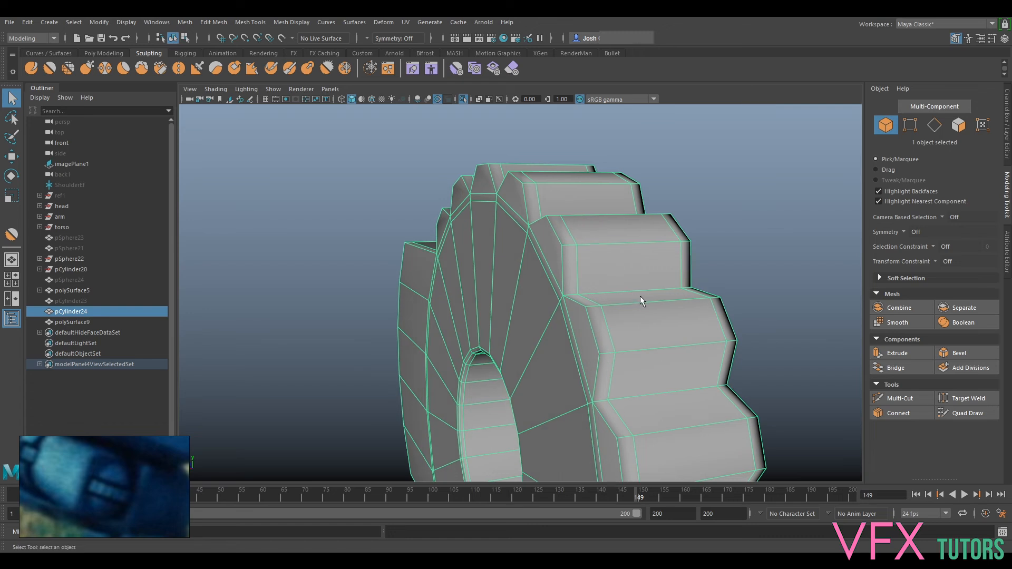
# - Examine the shading along the outer edges of the gear's teeth from both sides
pyautogui.keyDown('alt'); pyautogui.moveTo(612, 330); pyautogui.dragTo(413, 246); pyautogui.keyUp('alt')
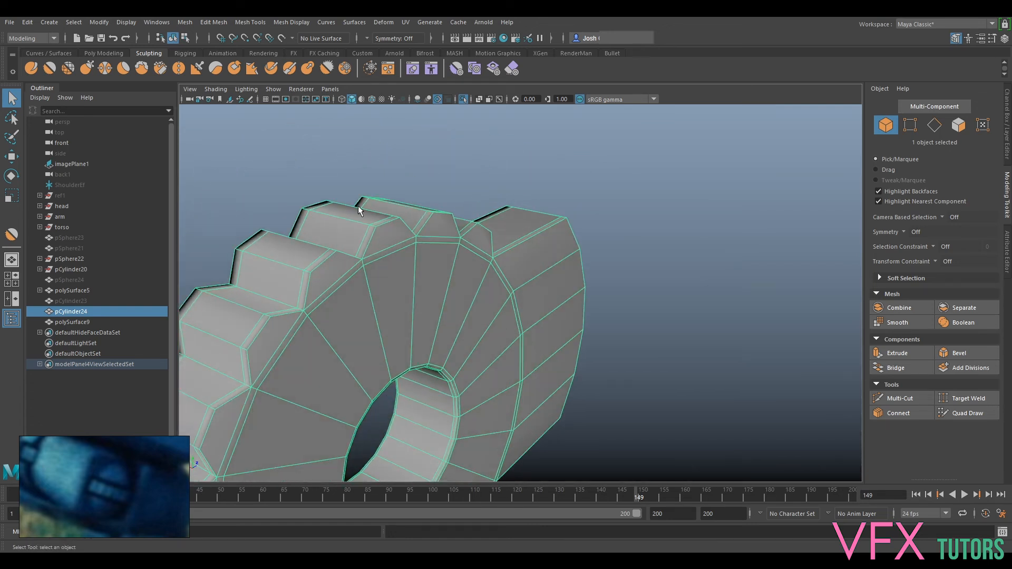
pyautogui.keyDown('alt'); pyautogui.moveTo(371, 290); pyautogui.dragTo(456, 202); pyautogui.keyUp('alt')
pyautogui.scroll(4, 457, 202)
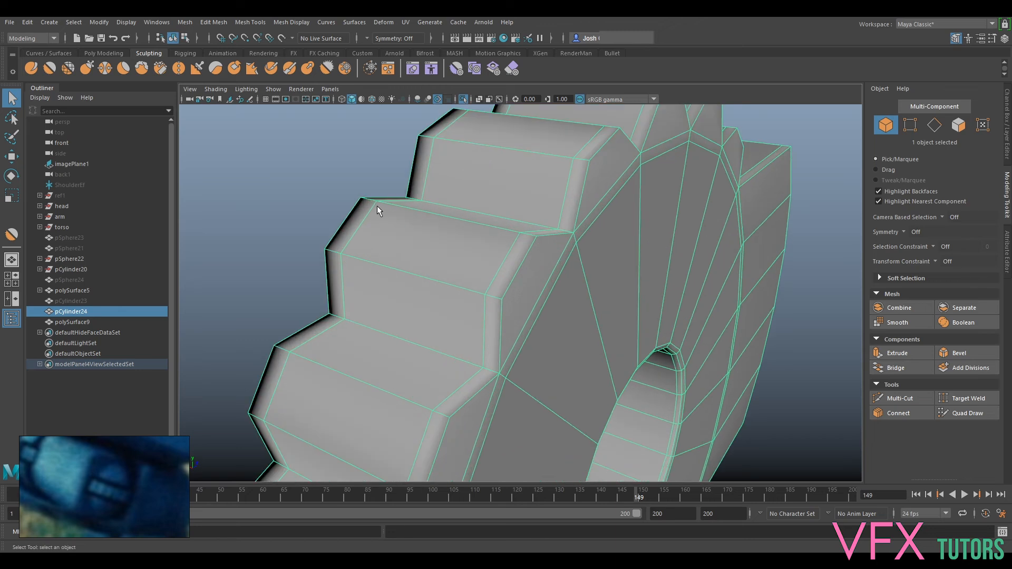
pyautogui.click(328, 166)
pyautogui.scroll(-3, 384, 253)
pyautogui.keyDown('alt'); pyautogui.moveTo(385, 253); pyautogui.dragTo(559, 221); pyautogui.keyUp('alt')
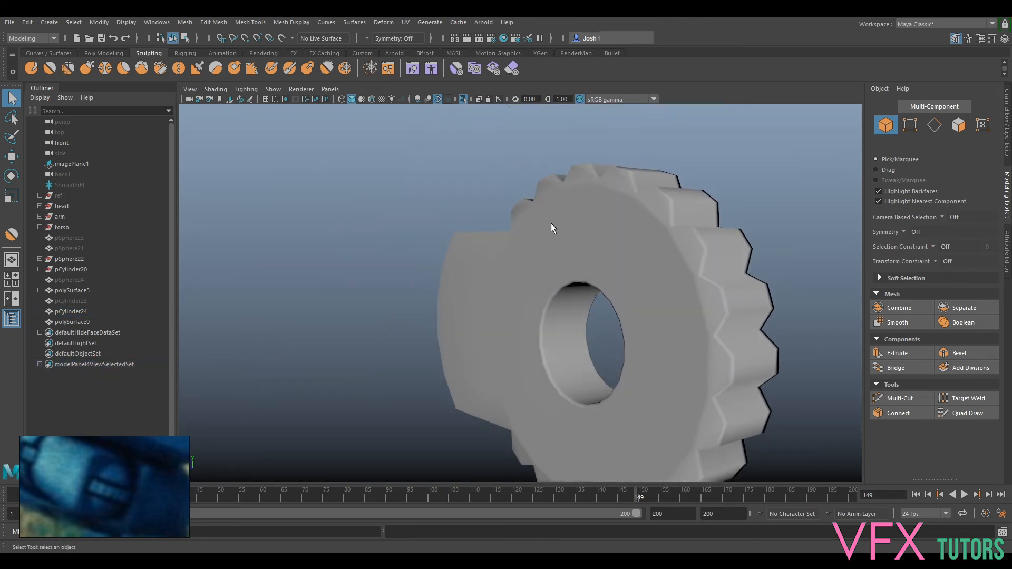
pyautogui.keyDown('alt'); pyautogui.moveTo(760, 345); pyautogui.dragTo(696, 313); pyautogui.keyUp('alt')
pyautogui.scroll(3, 425, 243)
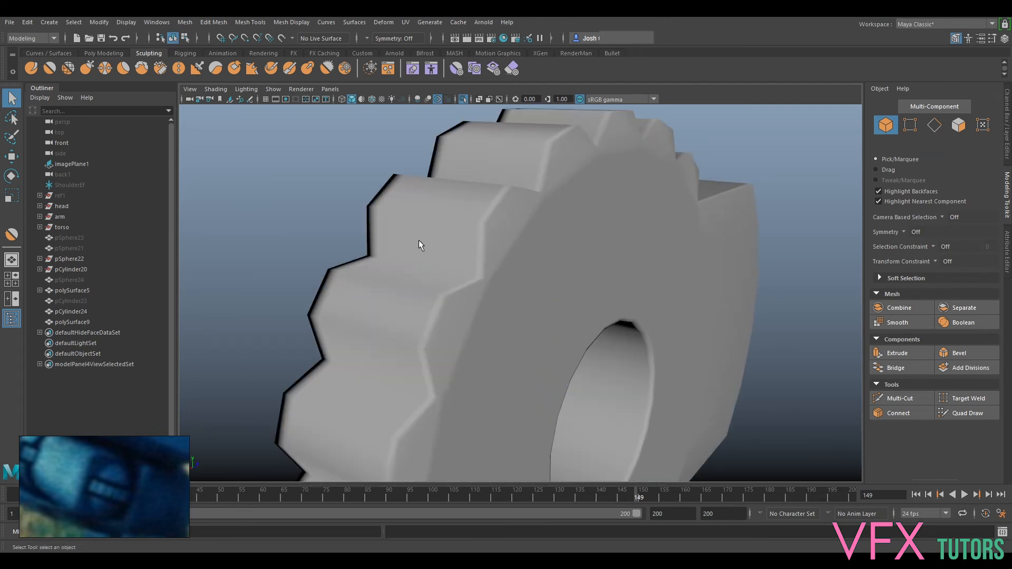
pyautogui.keyDown('alt'); pyautogui.moveTo(425, 241); pyautogui.dragTo(483, 268); pyautogui.keyUp('alt')
pyautogui.keyDown('alt'); pyautogui.moveTo(584, 245); pyautogui.dragTo(519, 258); pyautogui.keyUp('alt')
# - Select all faces of the gear and harden their edges
pyautogui.click(520, 258)
pyautogui.moveTo(540, 220)
pyautogui.mouseDown(button='right')
pyautogui.moveTo(558, 233)
pyautogui.moveTo(542, 220)
pyautogui.mouseUp(button='right')
pyautogui.keyDown('alt'); pyautogui.moveTo(542, 220); pyautogui.dragTo(578, 264); pyautogui.keyUp('alt')
pyautogui.moveTo(740, 163); pyautogui.dragTo(294, 477)
pyautogui.click(247, 21)
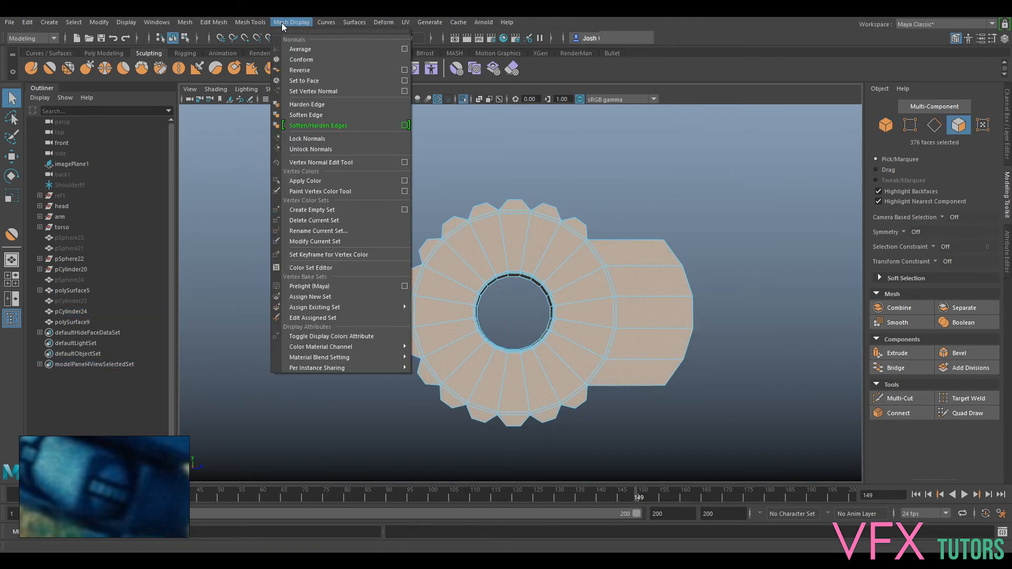
pyautogui.click(334, 100)
pyautogui.scroll(2, 628, 210)
pyautogui.moveTo(625, 232); pyautogui.dragTo(670, 212, button='right')
pyautogui.keyDown('alt'); pyautogui.moveTo(466, 216); pyautogui.dragTo(519, 274); pyautogui.keyUp('alt')
pyautogui.click(515, 277)
# - Try softening the edges of the faces running across the gear's teeth and inner bore
pyautogui.moveTo(520, 259); pyautogui.dragTo(520, 287, button='right')
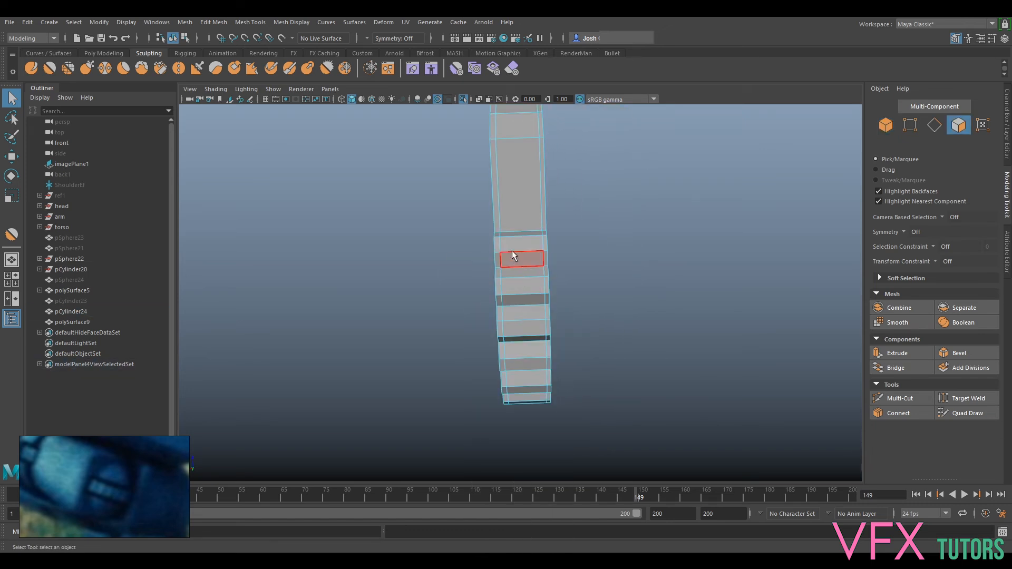
pyautogui.moveTo(514, 232); pyautogui.dragTo(594, 394)
pyautogui.keyDown('alt'); pyautogui.moveTo(707, 380); pyautogui.dragTo(453, 262); pyautogui.keyUp('alt')
pyautogui.keyDown('ctrl'); pyautogui.moveTo(294, 221); pyautogui.dragTo(415, 469); pyautogui.keyUp('ctrl')
pyautogui.keyDown('ctrl'); pyautogui.moveTo(559, 345); pyautogui.dragTo(585, 377); pyautogui.keyUp('ctrl')
pyautogui.keyDown('alt'); pyautogui.moveTo(550, 295); pyautogui.dragTo(519, 288); pyautogui.keyUp('alt')
pyautogui.keyDown('alt'); pyautogui.moveTo(603, 248); pyautogui.dragTo(589, 326); pyautogui.keyUp('alt')
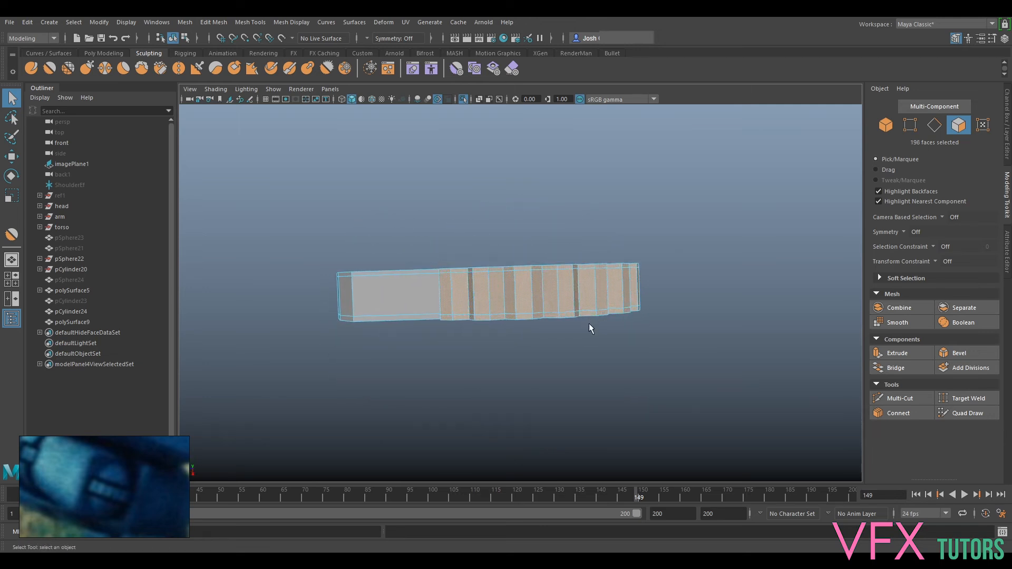
pyautogui.keyDown('ctrl'); pyautogui.moveTo(445, 296); pyautogui.dragTo(445, 294); pyautogui.keyUp('ctrl')
pyautogui.keyDown('alt'); pyautogui.moveTo(711, 329); pyautogui.dragTo(729, 201); pyautogui.keyUp('alt')
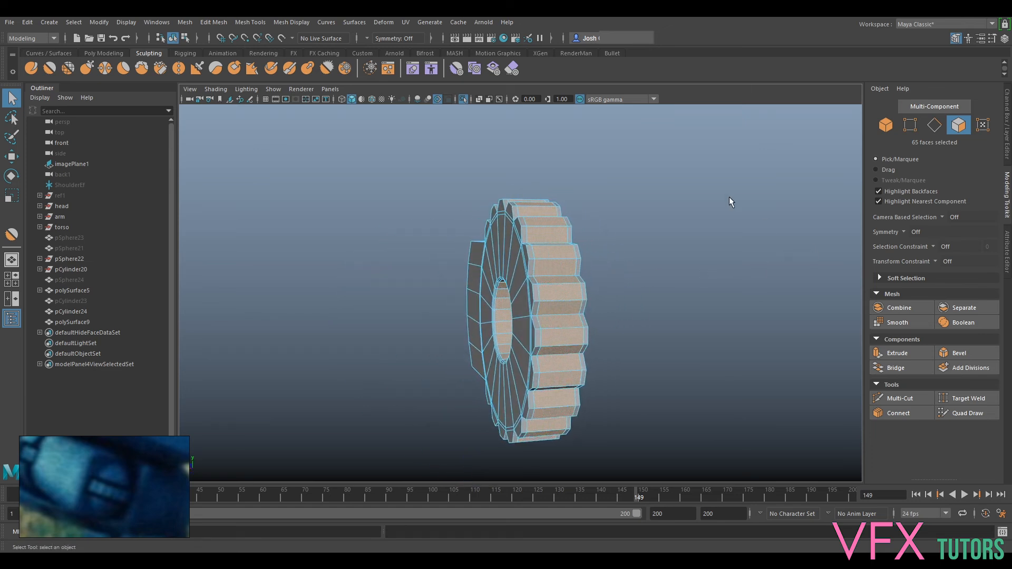
pyautogui.click(282, 28)
pyautogui.click(320, 113)
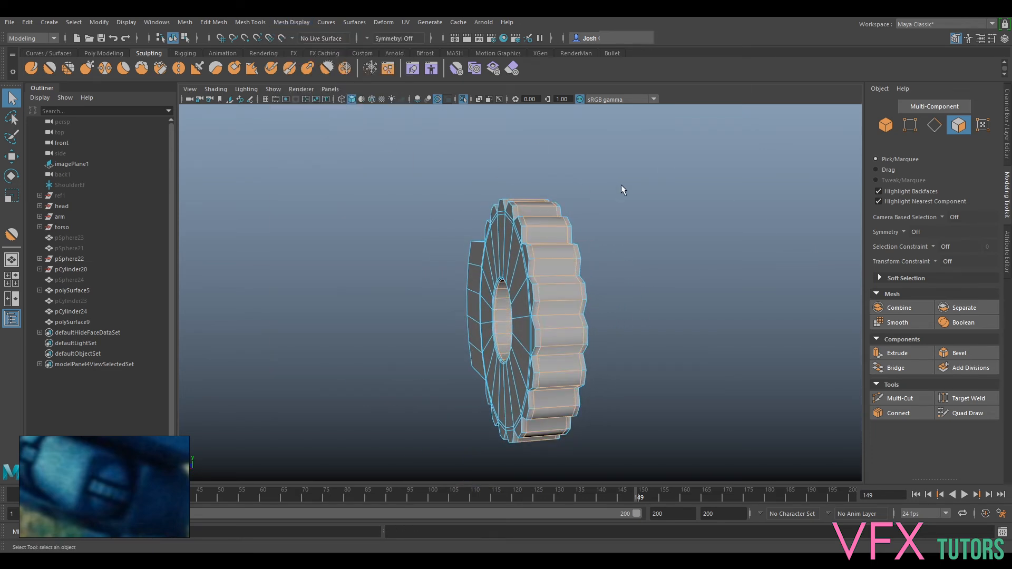
pyautogui.moveTo(556, 238); pyautogui.dragTo(601, 221, button='right')
pyautogui.keyDown('alt'); pyautogui.moveTo(678, 242); pyautogui.dragTo(650, 219); pyautogui.keyUp('alt')
pyautogui.scroll(5, 552, 256)
pyautogui.keyDown('alt'); pyautogui.moveTo(572, 180); pyautogui.dragTo(701, 227); pyautogui.keyUp('alt')
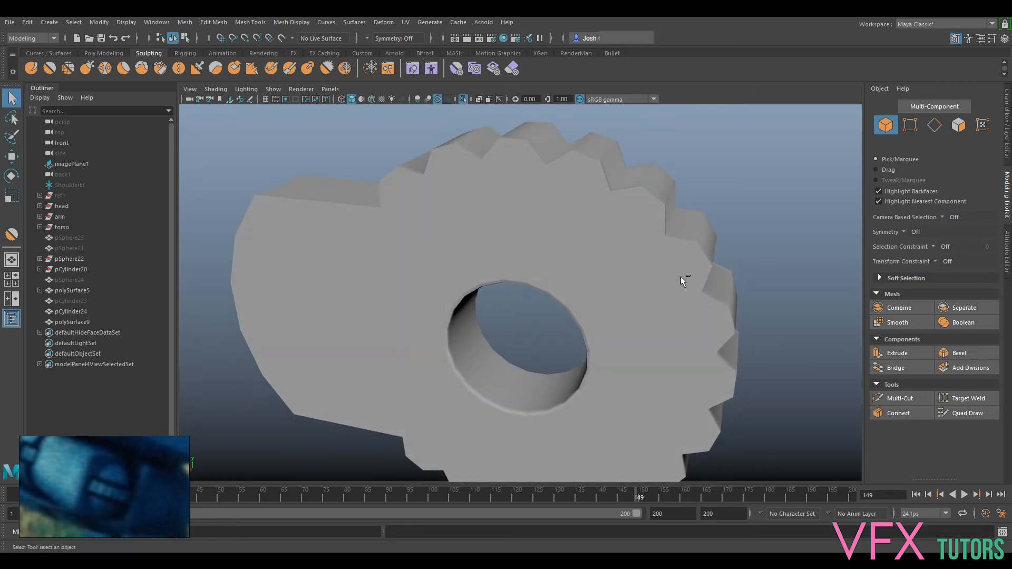
# - Undo the edge softening on the gear and return it to object mode
pyautogui.hotkey('ctrl', 'z')
pyautogui.hotkey('ctrl', 'z')
pyautogui.hotkey('ctrl', 'z')
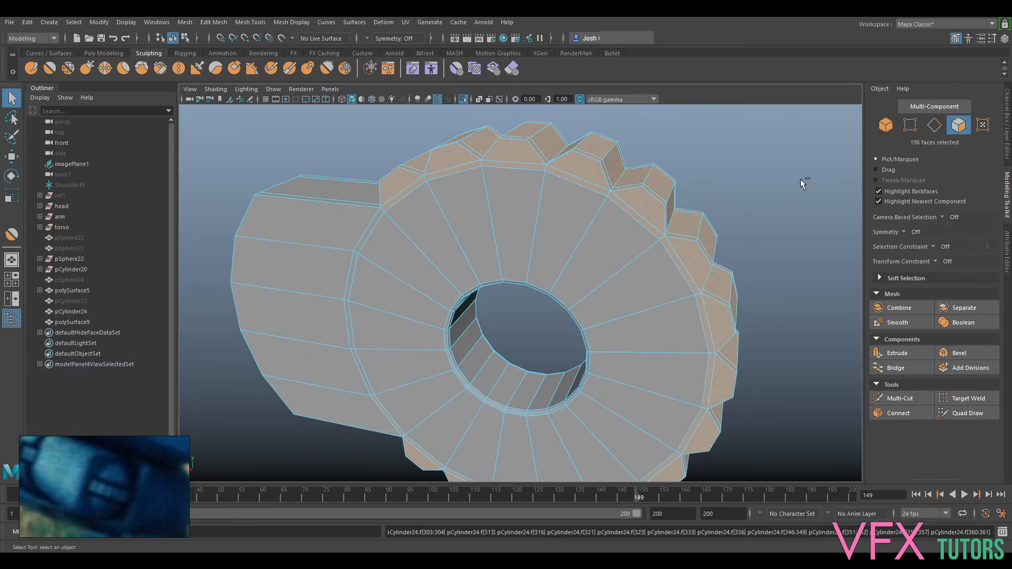
pyautogui.click(739, 196)
pyautogui.moveTo(621, 218); pyautogui.dragTo(647, 208, button='right')
pyautogui.keyDown('alt'); pyautogui.moveTo(470, 295); pyautogui.dragTo(516, 296); pyautogui.keyUp('alt')
pyautogui.keyDown('alt'); pyautogui.moveTo(516, 296); pyautogui.dragTo(346, 329, button='right'); pyautogui.keyUp('alt')
pyautogui.keyDown('alt'); pyautogui.moveTo(346, 329); pyautogui.dragTo(473, 289, button='middle'); pyautogui.keyUp('alt')
pyautogui.keyDown('alt'); pyautogui.moveTo(473, 289); pyautogui.dragTo(556, 312, button='right'); pyautogui.keyUp('alt')
pyautogui.moveTo(555, 312)
pyautogui.keyDown('alt'); pyautogui.mouseDown()
pyautogui.moveTo(574, 331)
pyautogui.moveTo(539, 303)
pyautogui.mouseUp(); pyautogui.keyUp('alt')
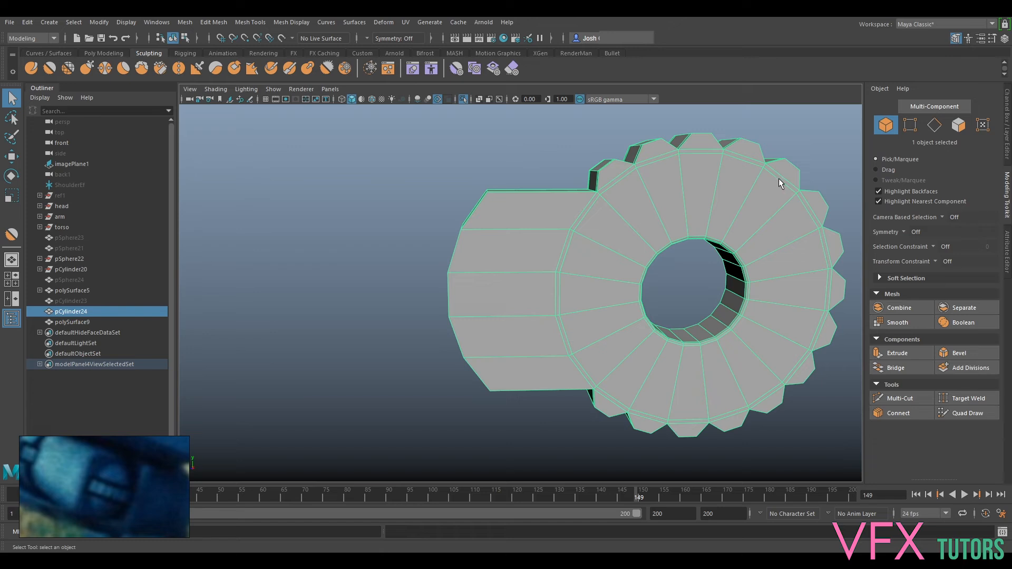
# - Isolate pCylinder24 together with polySurface9 in the viewport
pyautogui.hotkey('ctrl', '1')
pyautogui.keyDown('alt'); pyautogui.moveTo(737, 201); pyautogui.dragTo(592, 308); pyautogui.keyUp('alt')
pyautogui.keyDown('shift'); pyautogui.click(483, 239); pyautogui.keyUp('shift')
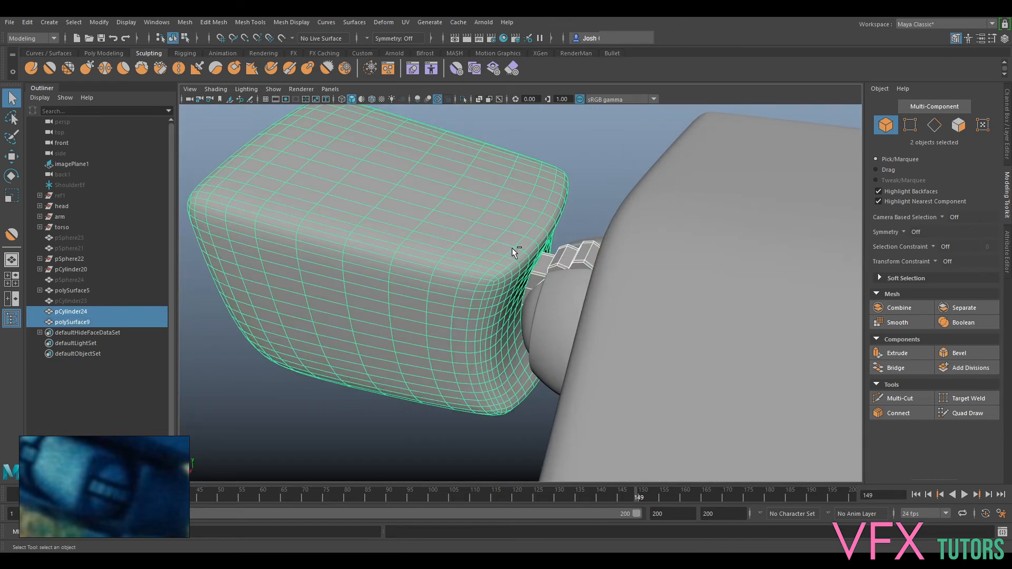
pyautogui.hotkey('ctrl', '1')
pyautogui.keyDown('alt'); pyautogui.moveTo(652, 260); pyautogui.dragTo(756, 232); pyautogui.keyUp('alt')
pyautogui.moveTo(491, 251)
pyautogui.keyDown('alt'); pyautogui.mouseDown()
pyautogui.moveTo(516, 207)
pyautogui.moveTo(506, 249)
pyautogui.mouseUp(); pyautogui.keyUp('alt')
# - Return the shell and the gear to their unsmoothed display
pyautogui.click(787, 252)
pyautogui.keyDown('alt'); pyautogui.moveTo(786, 252); pyautogui.dragTo(520, 280); pyautogui.keyUp('alt')
pyautogui.click(531, 285)
pyautogui.click(501, 270)
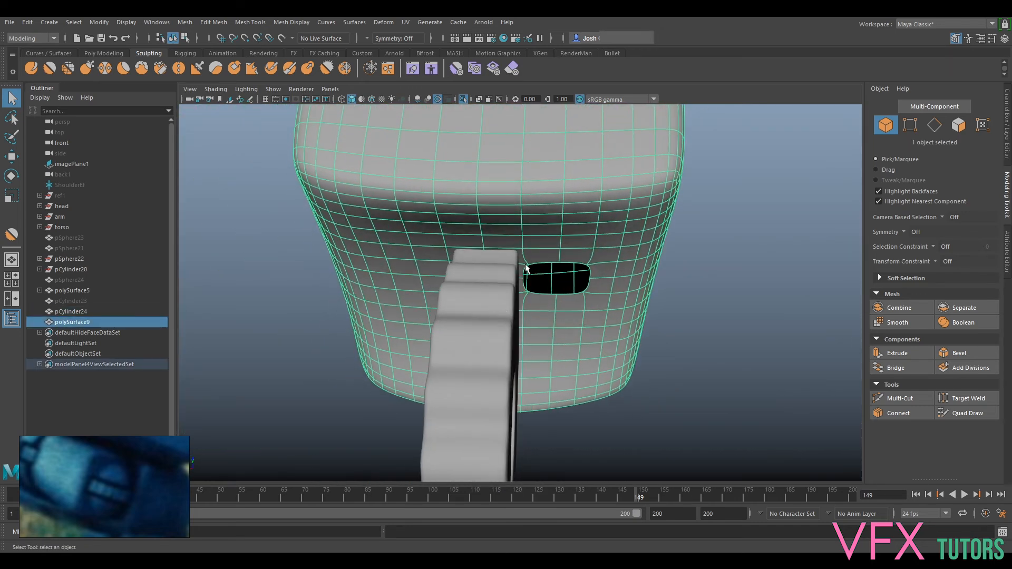
pyautogui.press('1')
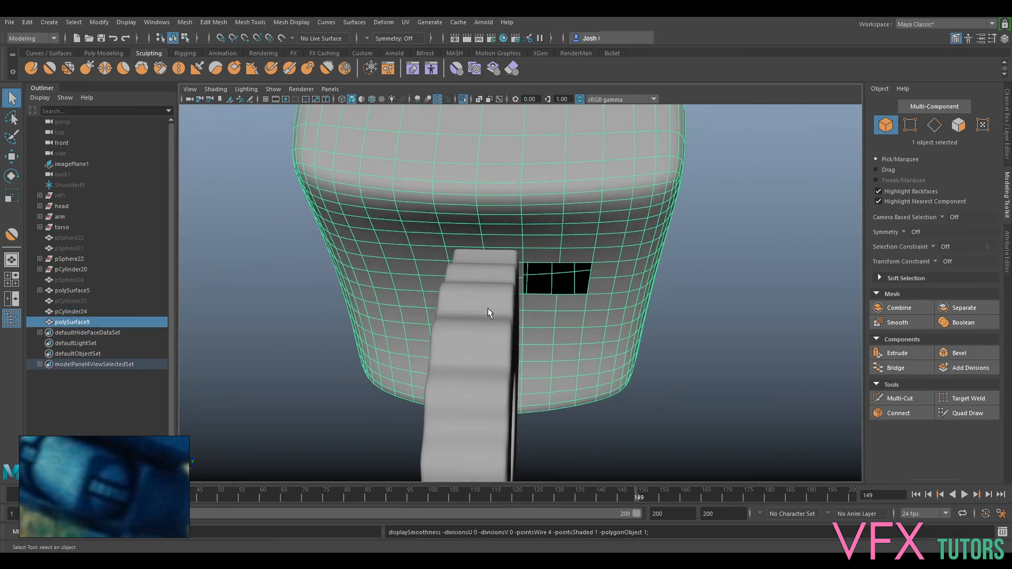
pyautogui.click(484, 318)
pyautogui.keyDown('alt'); pyautogui.moveTo(544, 328); pyautogui.dragTo(524, 236); pyautogui.keyUp('alt')
# - Select the border edges of the rectangular opening beside the gear and fill the hole in the shell
pyautogui.click(561, 231)
pyautogui.rightClick(516, 234)
pyautogui.scroll(4, 519, 227)
pyautogui.click(520, 235)
pyautogui.moveTo(517, 217); pyautogui.dragTo(498, 355, button='right')
pyautogui.click(631, 217)
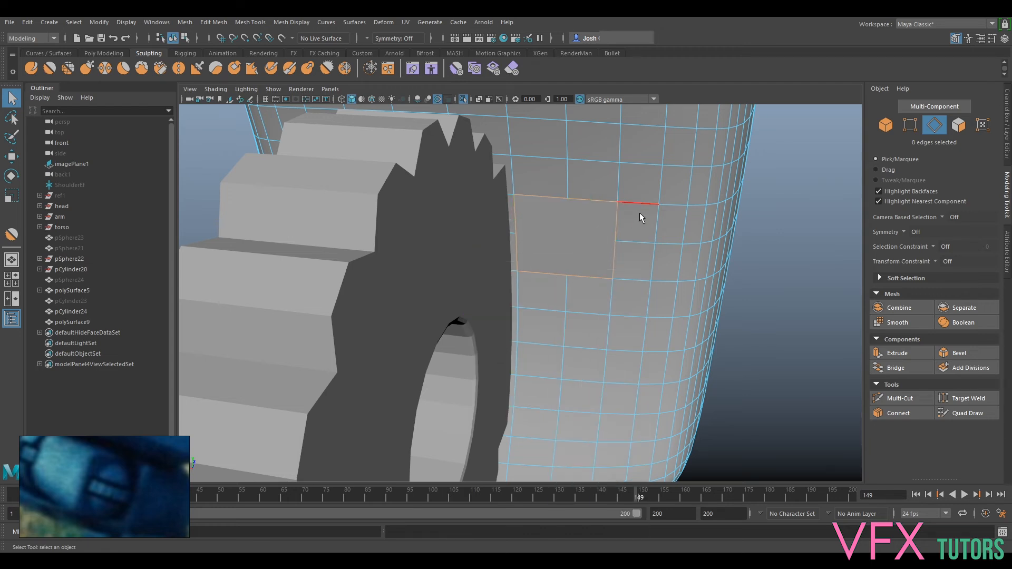
# - Cut the filled face with Multi-Cut so its edges continue the surrounding grid of the shell
pyautogui.click(900, 399)
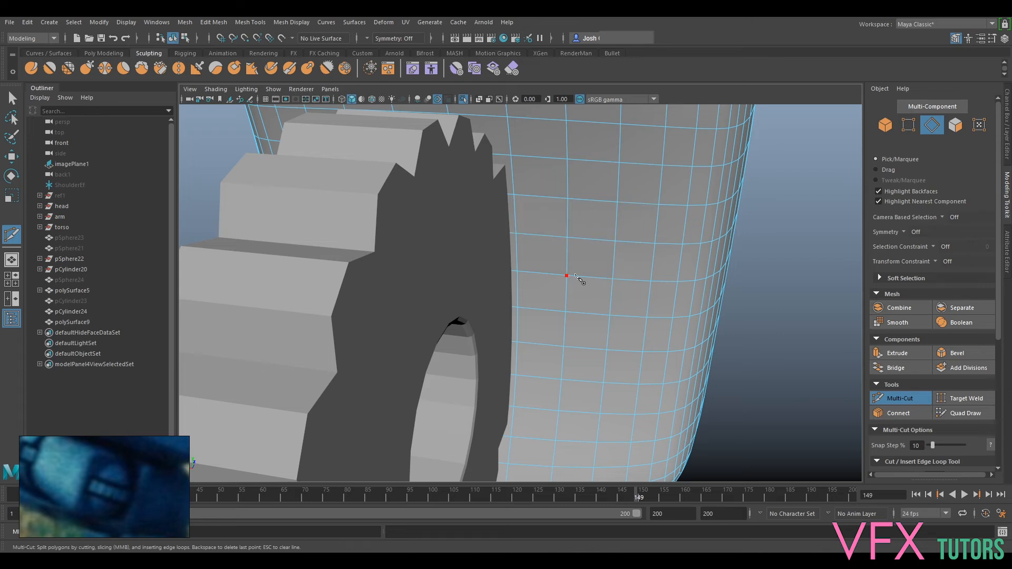
pyautogui.scroll(-5, 633, 277)
pyautogui.keyDown('alt'); pyautogui.moveTo(633, 300); pyautogui.dragTo(543, 283); pyautogui.keyUp('alt')
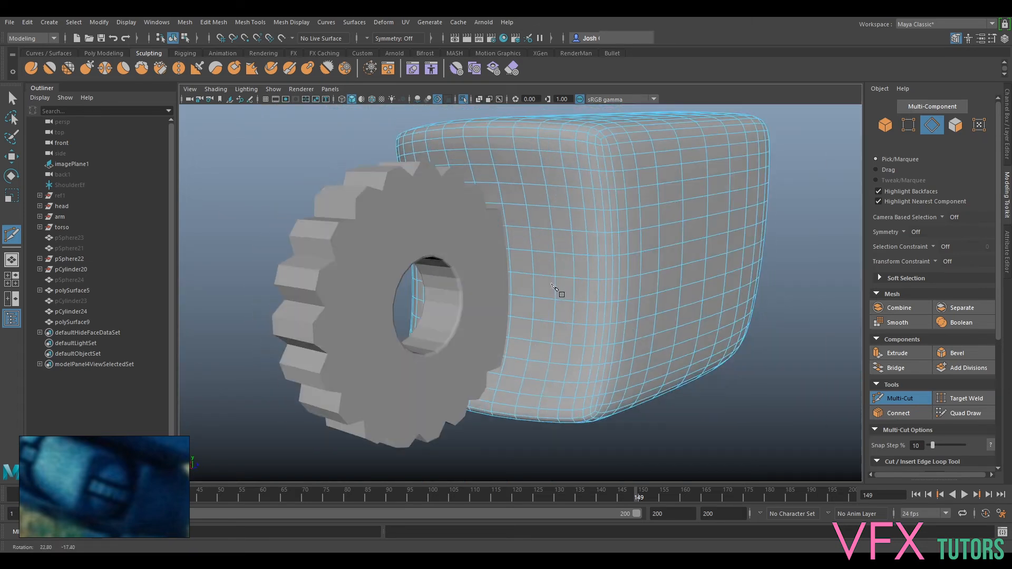
# - Select the strip of faces on the shell that surrounds the area behind the gear, 16 faces in total
pyautogui.click(900, 399)
pyautogui.keyDown('alt'); pyautogui.moveTo(590, 316); pyautogui.dragTo(656, 348); pyautogui.keyUp('alt')
pyautogui.scroll(3, 507, 267)
pyautogui.moveTo(501, 283)
pyautogui.keyDown('alt'); pyautogui.mouseDown()
pyautogui.moveTo(493, 287)
pyautogui.moveTo(514, 293)
pyautogui.mouseUp(); pyautogui.keyUp('alt')
pyautogui.scroll(2, 521, 293)
pyautogui.keyDown('alt'); pyautogui.moveTo(480, 262); pyautogui.dragTo(539, 239); pyautogui.keyUp('alt')
pyautogui.moveTo(511, 224); pyautogui.dragTo(517, 251, button='right')
pyautogui.click(501, 227)
pyautogui.keyDown('alt'); pyautogui.moveTo(501, 226); pyautogui.dragTo(576, 278); pyautogui.keyUp('alt')
pyautogui.keyDown('ctrl'); pyautogui.keyDown('shift'); pyautogui.click(505, 306); pyautogui.keyUp('shift'); pyautogui.keyUp('ctrl')
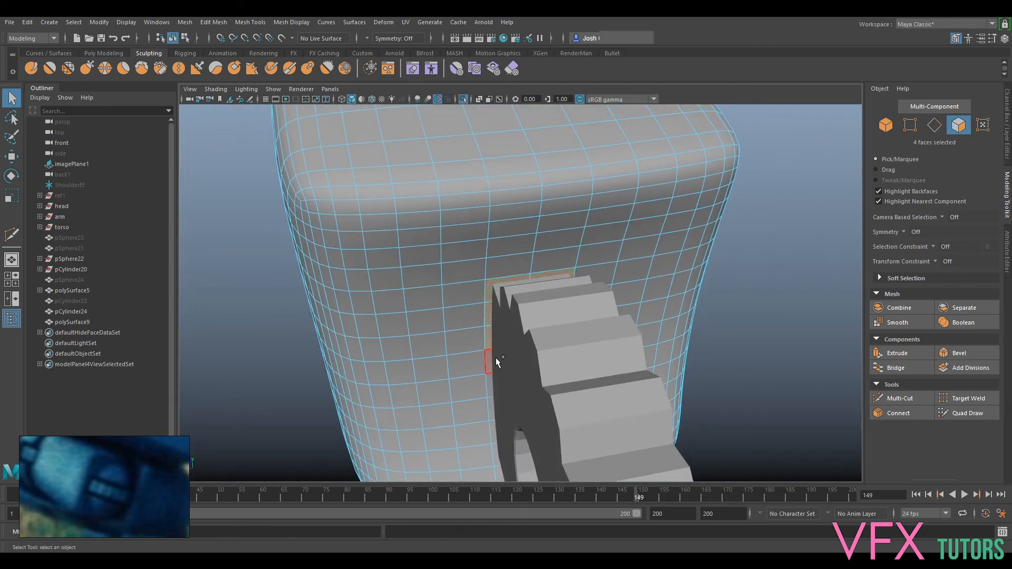
pyautogui.keyDown('alt'); pyautogui.moveTo(525, 398); pyautogui.dragTo(527, 285); pyautogui.keyUp('alt')
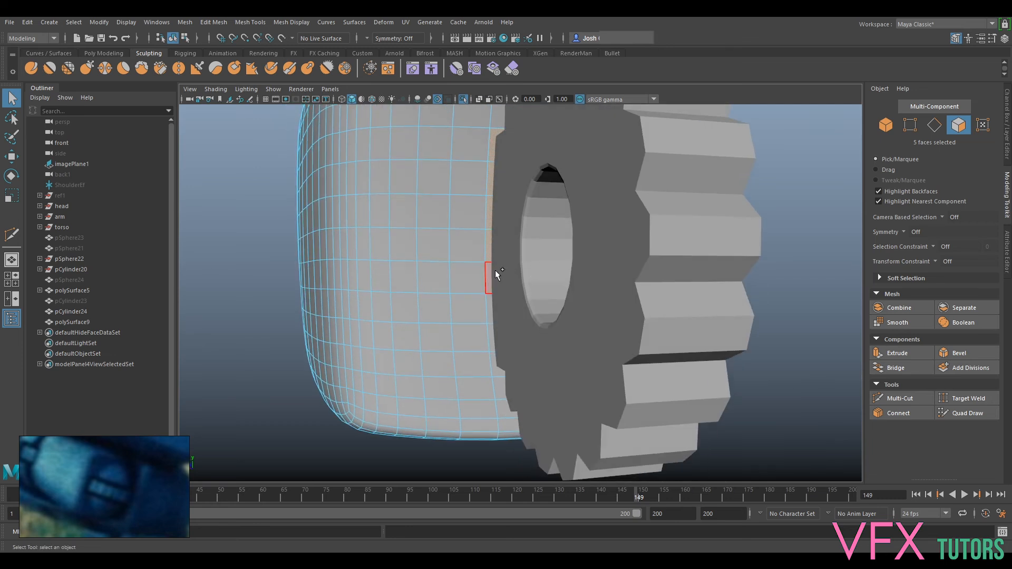
pyautogui.keyDown('alt'); pyautogui.moveTo(589, 342); pyautogui.dragTo(558, 349); pyautogui.keyUp('alt')
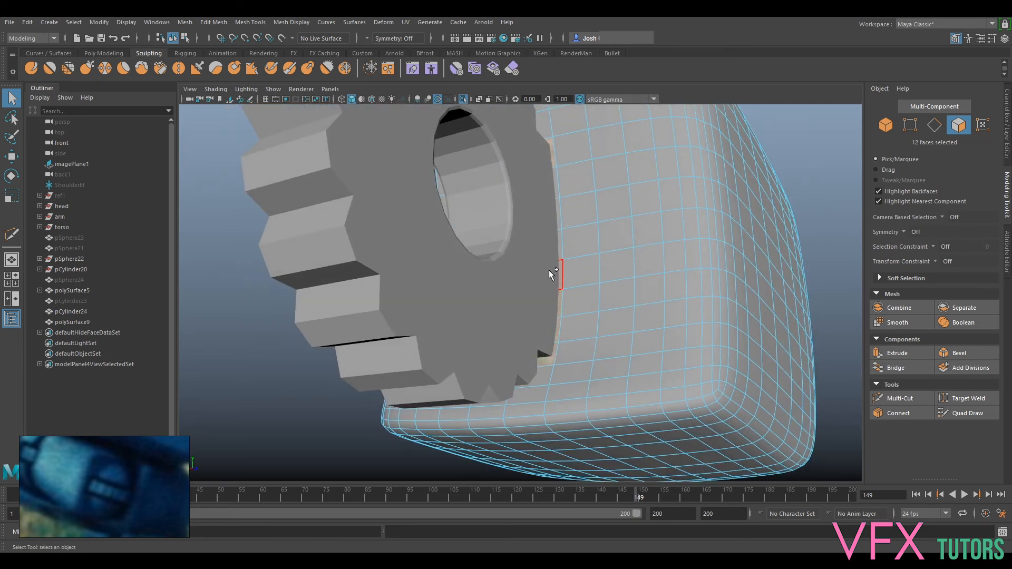
pyautogui.keyDown('alt'); pyautogui.moveTo(551, 178); pyautogui.dragTo(634, 232); pyautogui.keyUp('alt')
pyautogui.scroll(3, 634, 232)
pyautogui.keyDown('alt'); pyautogui.moveTo(582, 322); pyautogui.dragTo(490, 295); pyautogui.keyUp('alt')
# - Extrude the selected shell faces and scale them slightly inward to form a narrow inset border
pyautogui.hotkey('ctrl', 'e')
pyautogui.keyDown('alt'); pyautogui.moveTo(578, 201); pyautogui.dragTo(569, 261, button='middle'); pyautogui.keyUp('alt')
pyautogui.moveTo(714, 315); pyautogui.dragTo(713, 318)
pyautogui.hotkey('ctrl', 'z')
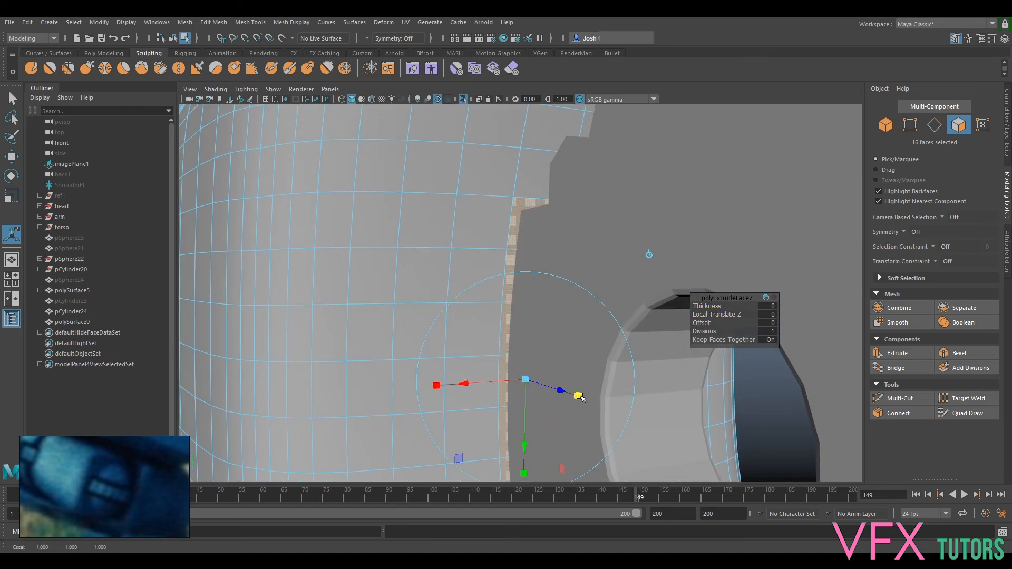
pyautogui.click(526, 379)
pyautogui.moveTo(523, 378); pyautogui.dragTo(514, 379)
pyautogui.keyDown('alt'); pyautogui.moveTo(580, 377); pyautogui.dragTo(640, 182, button='middle'); pyautogui.keyUp('alt')
pyautogui.keyDown('alt'); pyautogui.moveTo(623, 279); pyautogui.dragTo(552, 314); pyautogui.keyUp('alt')
# - Extrude the inset faces twice toward the gear, first by a short offset and again out to about Z 10.20
pyautogui.hotkey('ctrl', 'e')
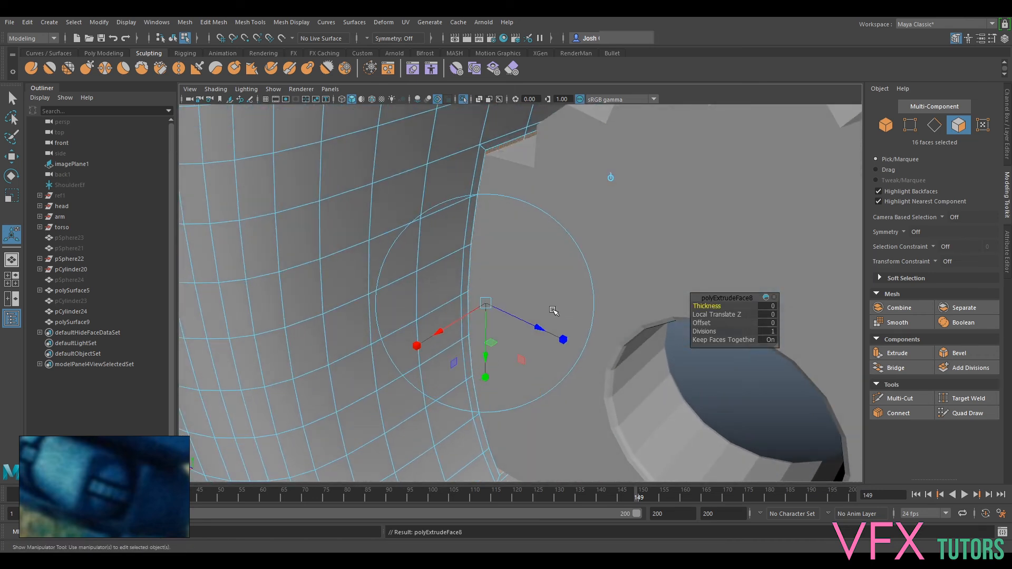
pyautogui.press('w')
pyautogui.moveTo(497, 305); pyautogui.dragTo(502, 307)
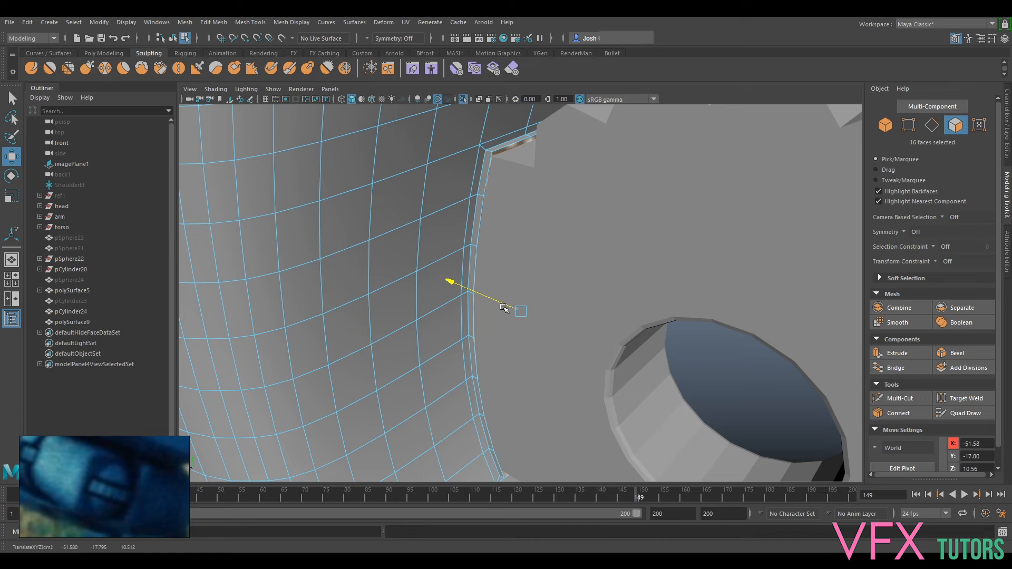
pyautogui.hotkey('ctrl', 'e')
pyautogui.press('w')
pyautogui.moveTo(498, 301); pyautogui.dragTo(570, 265)
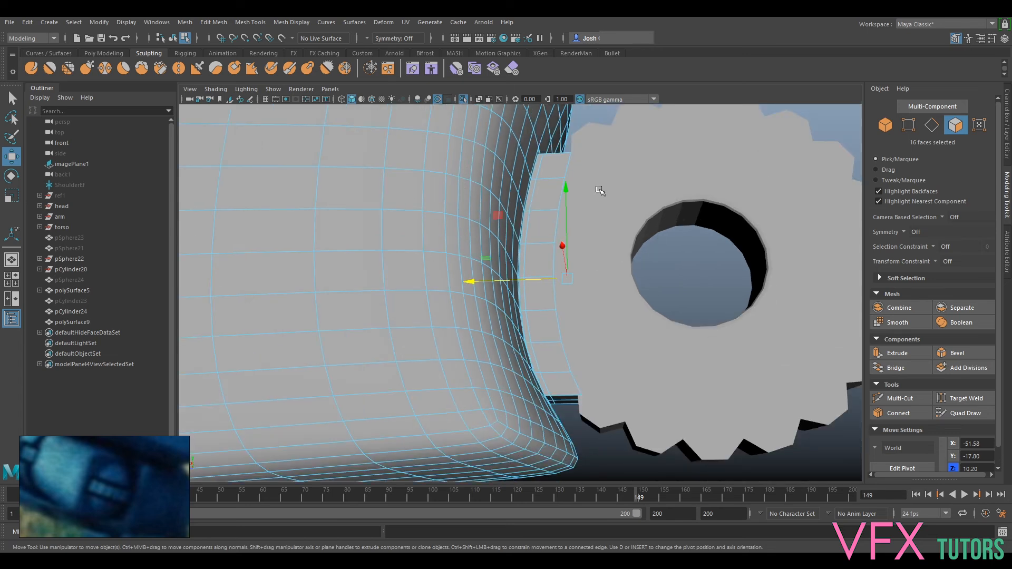
# - Preview the extruded shell in smoothed display and return it to the unsmoothed display
pyautogui.press('3')
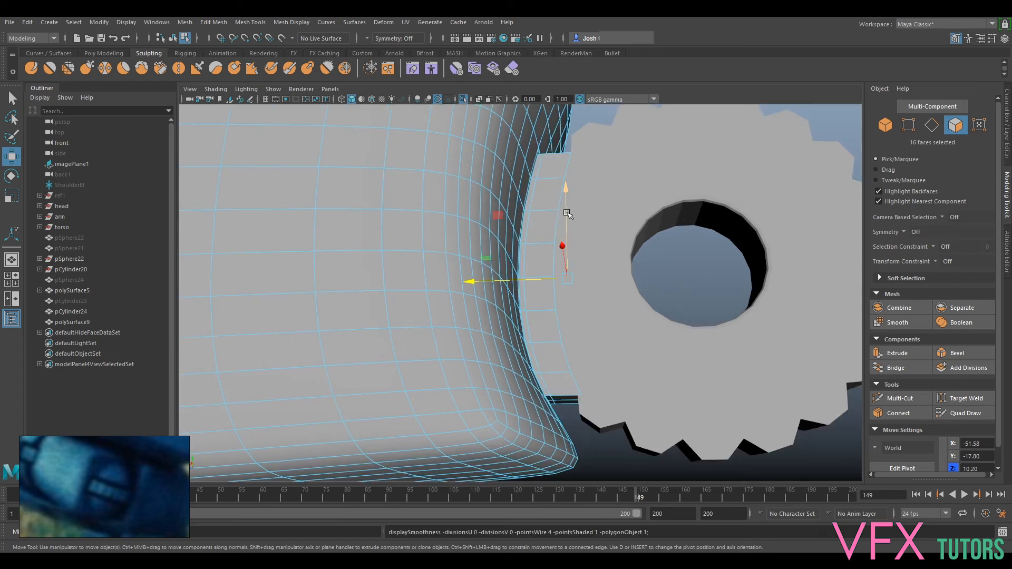
pyautogui.keyDown('alt'); pyautogui.moveTo(620, 183); pyautogui.dragTo(528, 254); pyautogui.keyUp('alt')
pyautogui.press('3')
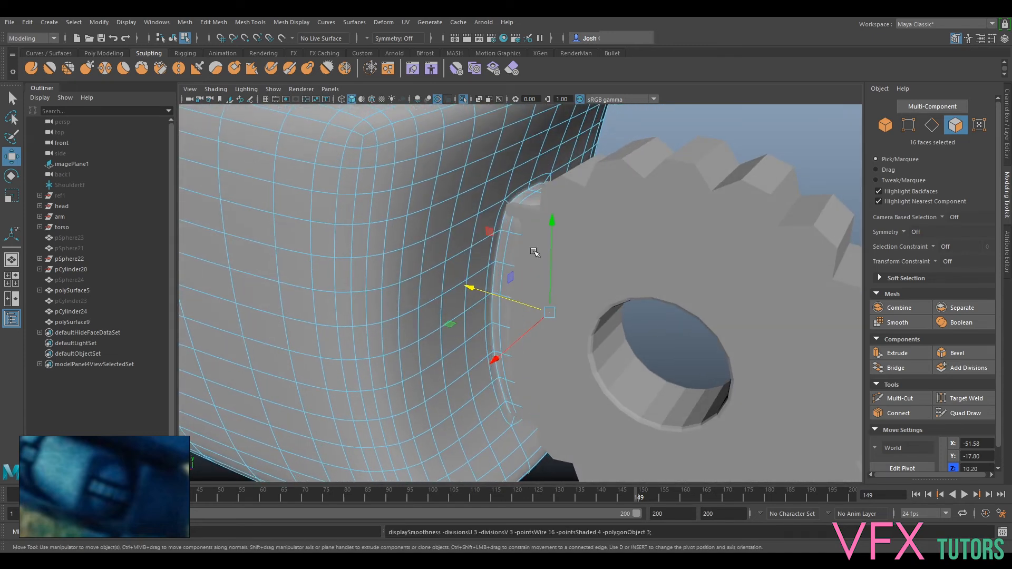
pyautogui.press('1')
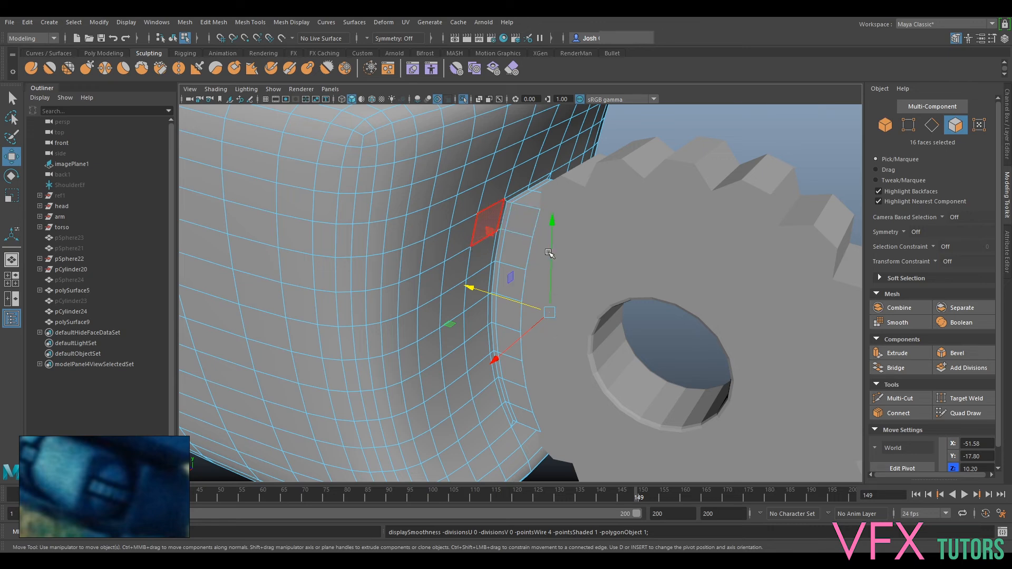
# - Select the gear mesh and move it along Z away from the shell's extruded block, to about Z 10.48
pyautogui.keyDown('alt'); pyautogui.moveTo(552, 260); pyautogui.dragTo(549, 202); pyautogui.keyUp('alt')
pyautogui.moveTo(550, 202); pyautogui.dragTo(610, 168, button='right')
pyautogui.keyDown('alt'); pyautogui.moveTo(611, 168); pyautogui.dragTo(613, 233); pyautogui.keyUp('alt')
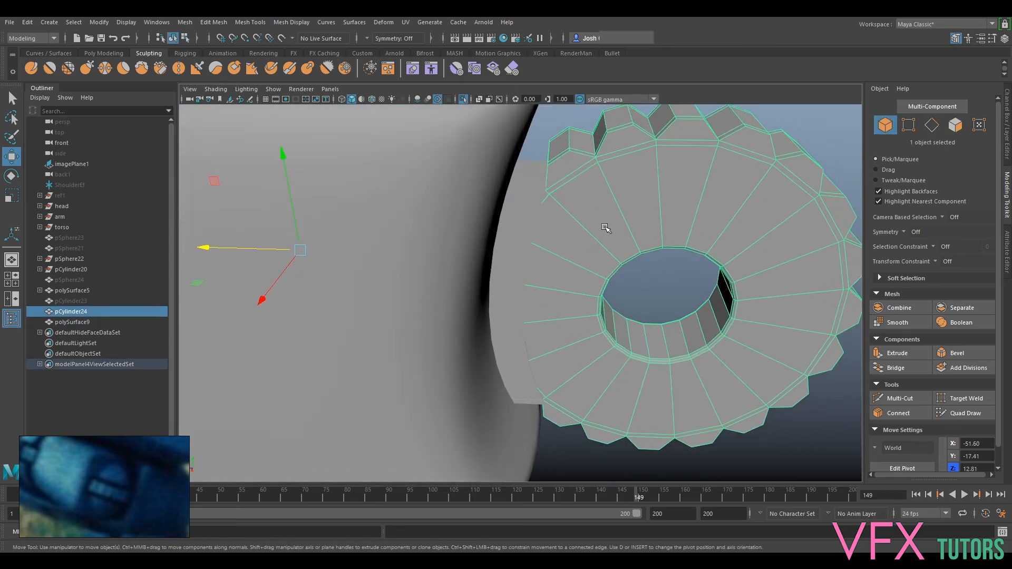
pyautogui.click(527, 221)
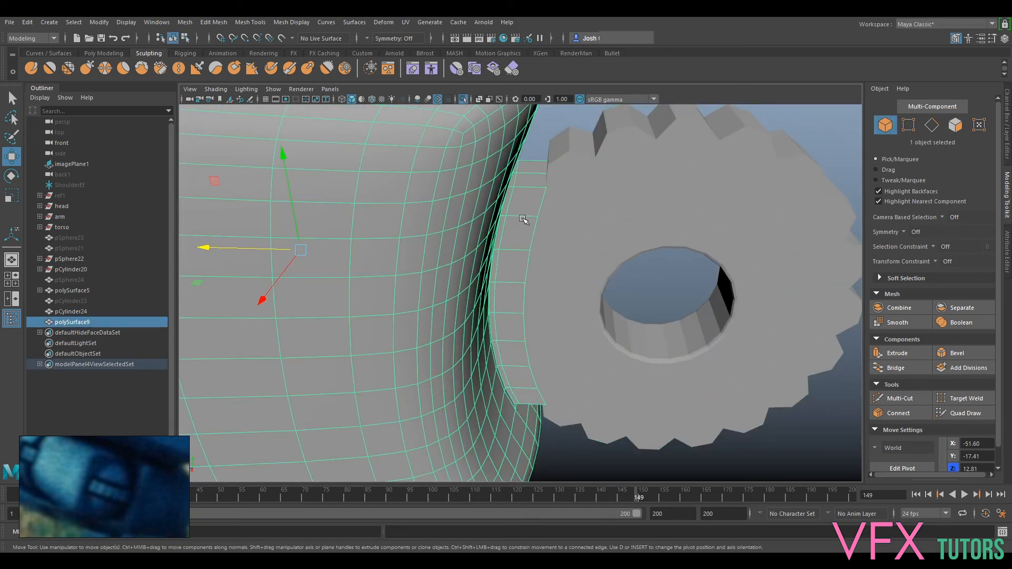
pyautogui.keyDown('alt'); pyautogui.moveTo(558, 241); pyautogui.dragTo(551, 218); pyautogui.keyUp('alt')
pyautogui.click(652, 188)
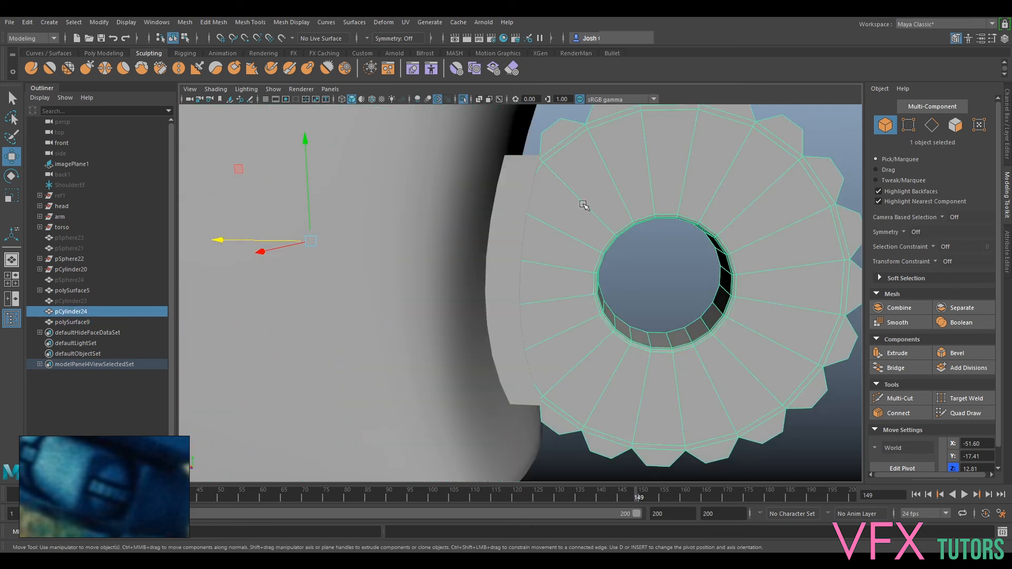
pyautogui.moveTo(284, 240); pyautogui.dragTo(476, 325)
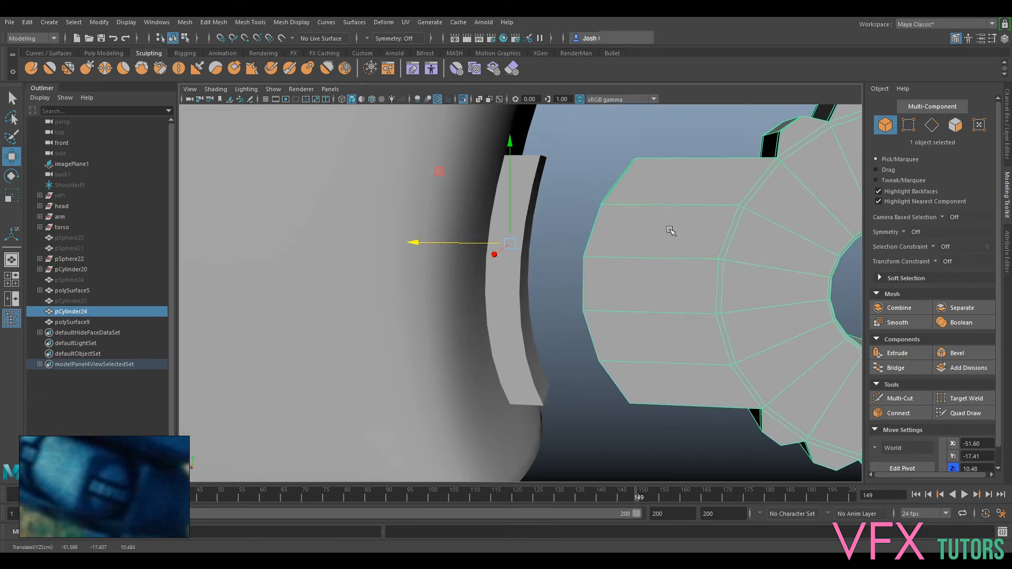
# - Select the end faces of the gear's rectangular tab that point toward the shell and delete them
pyautogui.keyDown('alt'); pyautogui.moveTo(671, 230); pyautogui.dragTo(622, 260, button='middle'); pyautogui.keyUp('alt')
pyautogui.keyDown('alt'); pyautogui.moveTo(645, 240); pyautogui.dragTo(619, 233); pyautogui.keyUp('alt')
pyautogui.moveTo(584, 228); pyautogui.dragTo(580, 259, button='right')
pyautogui.keyDown('alt'); pyautogui.moveTo(580, 258); pyautogui.dragTo(527, 196); pyautogui.keyUp('alt')
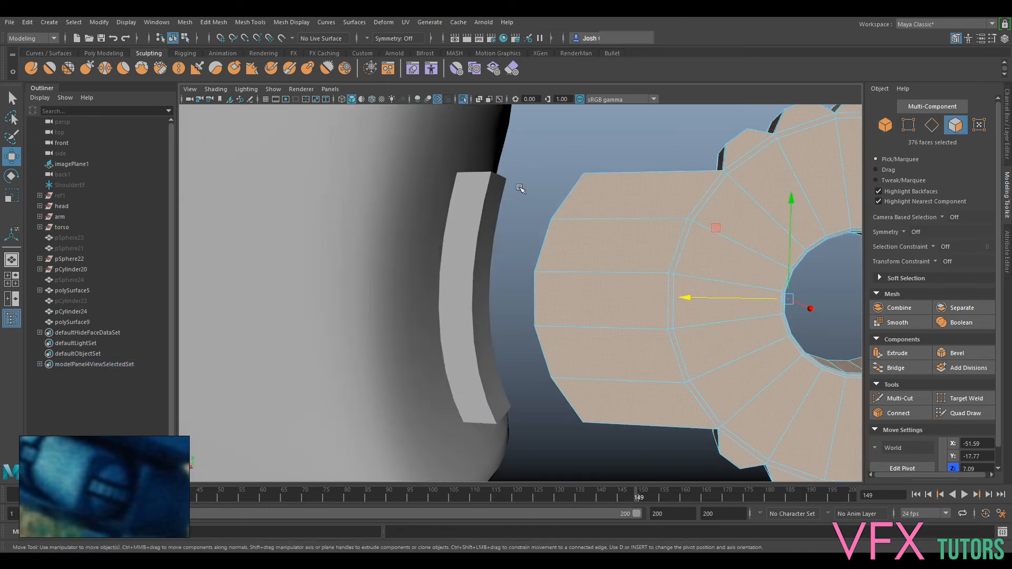
pyautogui.moveTo(532, 147); pyautogui.dragTo(622, 373)
pyautogui.keyDown('ctrl'); pyautogui.moveTo(656, 164); pyautogui.dragTo(756, 457); pyautogui.keyUp('ctrl')
pyautogui.press('Delete')
# - Scale the 16 vertices on the tab's open end flat along Z and move them toward the gear to shorten the tab
pyautogui.moveTo(618, 251)
pyautogui.keyDown('alt'); pyautogui.mouseDown()
pyautogui.moveTo(649, 271)
pyautogui.moveTo(621, 251)
pyautogui.mouseUp(); pyautogui.keyUp('alt')
pyautogui.moveTo(622, 251); pyautogui.dragTo(552, 244, button='right')
pyautogui.moveTo(519, 136); pyautogui.dragTo(626, 434)
pyautogui.press('r')
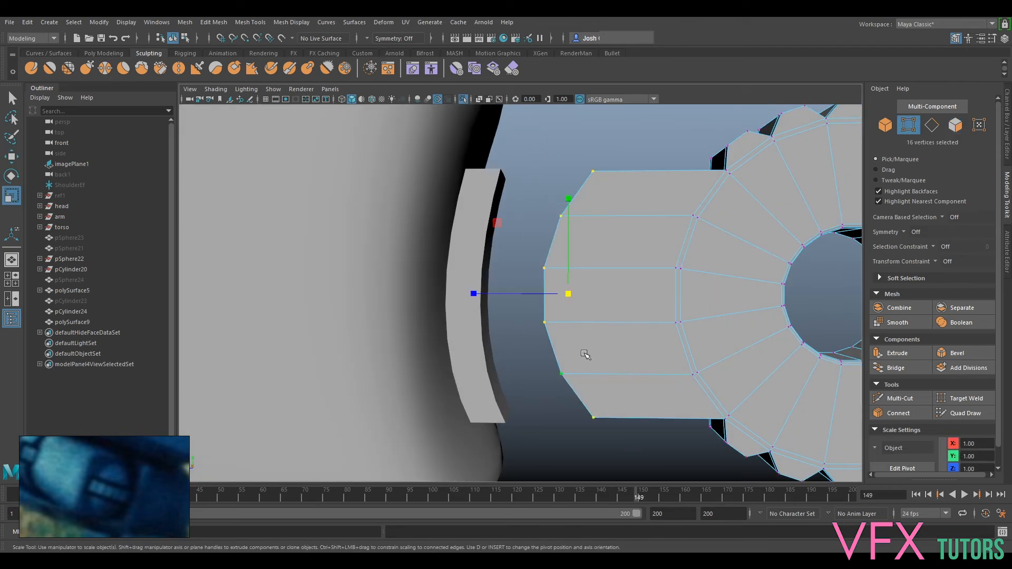
pyautogui.moveTo(501, 296); pyautogui.dragTo(593, 319)
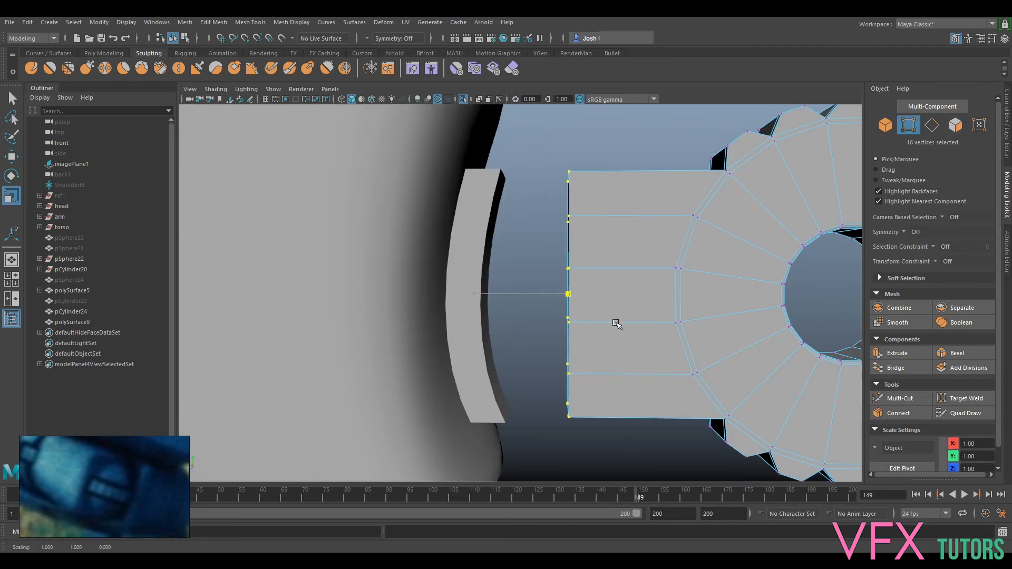
pyautogui.press('w')
pyautogui.moveTo(533, 293); pyautogui.dragTo(592, 316)
# - Move the end faces of the shell's extruded block toward the gear's tab
pyautogui.moveTo(485, 227)
pyautogui.mouseDown(button='right')
pyautogui.moveTo(492, 194)
pyautogui.moveTo(498, 230)
pyautogui.mouseUp(button='right')
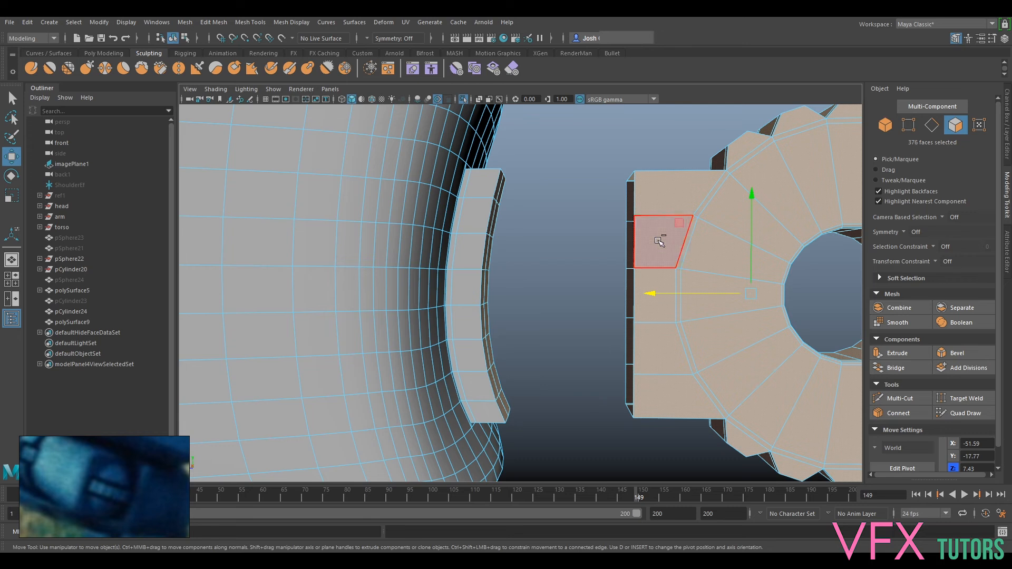
pyautogui.keyDown('ctrl'); pyautogui.doubleClick(659, 242); pyautogui.keyUp('ctrl')
pyautogui.moveTo(464, 296); pyautogui.dragTo(345, 339)
# - Scale the block's end faces flat along Z and delete them to leave the block open toward the gear
pyautogui.press('r')
pyautogui.hotkey('ctrl', 'z')
pyautogui.moveTo(516, 297); pyautogui.dragTo(749, 333)
pyautogui.keyDown('alt'); pyautogui.moveTo(721, 299); pyautogui.dragTo(681, 298); pyautogui.keyUp('alt')
pyautogui.press('Delete')
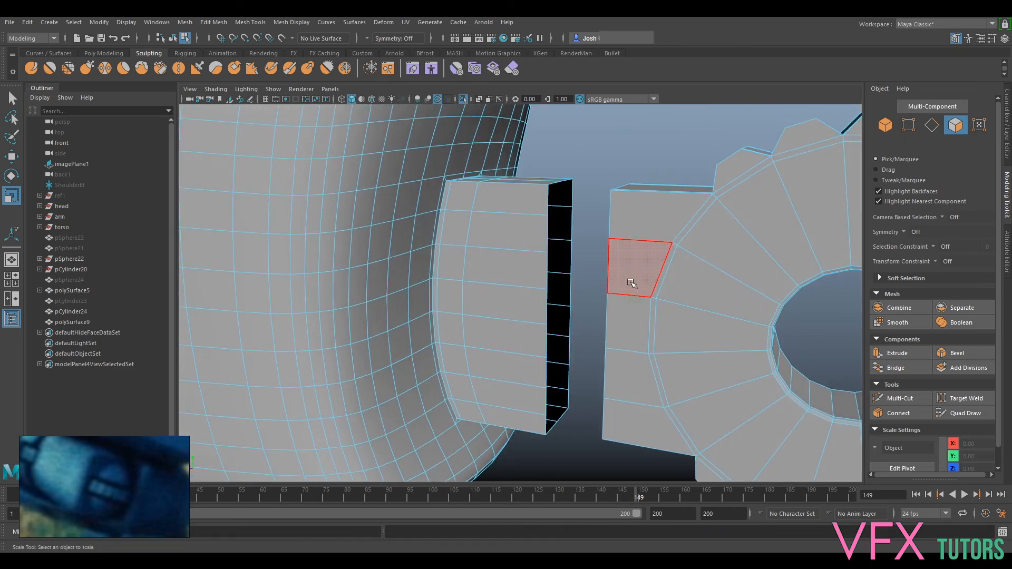
# - Insert an edge loop across the gear's tab with Multi-Cut, between the open end and the round body
pyautogui.keyDown('alt'); pyautogui.moveTo(727, 183); pyautogui.dragTo(696, 196); pyautogui.keyUp('alt')
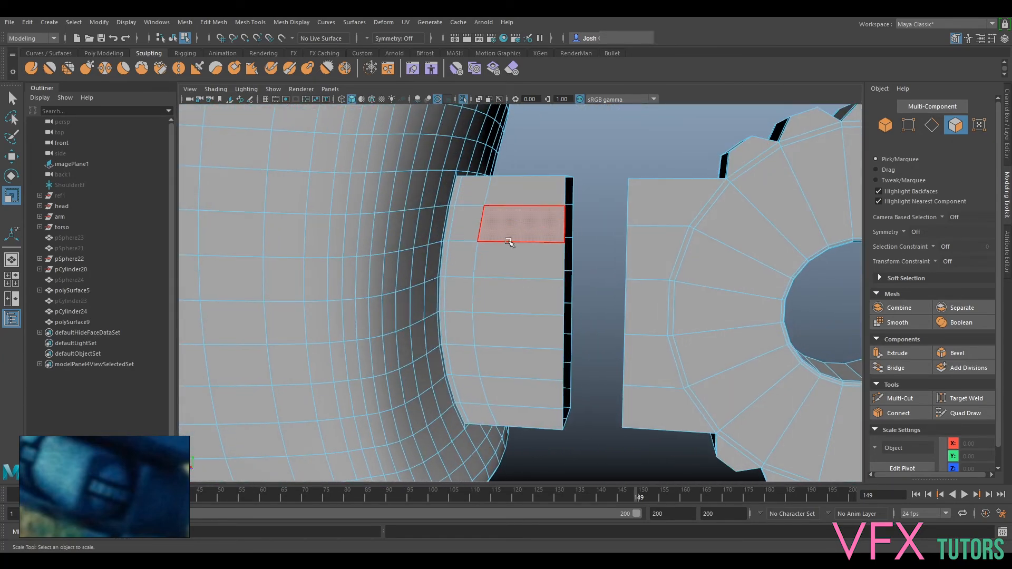
pyautogui.keyDown('alt'); pyautogui.moveTo(510, 251); pyautogui.dragTo(583, 332); pyautogui.keyUp('alt')
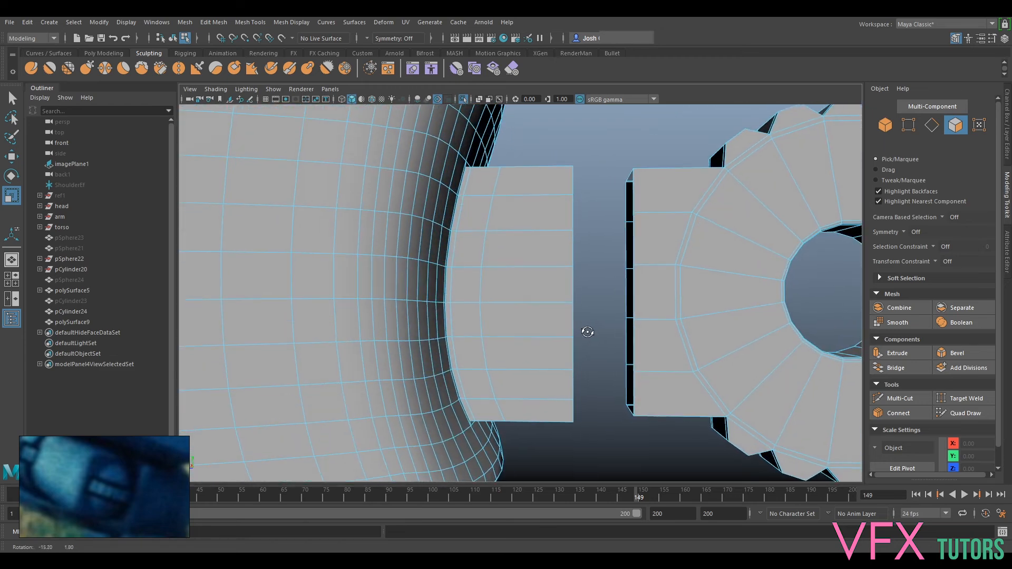
pyautogui.keyDown('alt'); pyautogui.moveTo(602, 198); pyautogui.dragTo(561, 336); pyautogui.keyUp('alt')
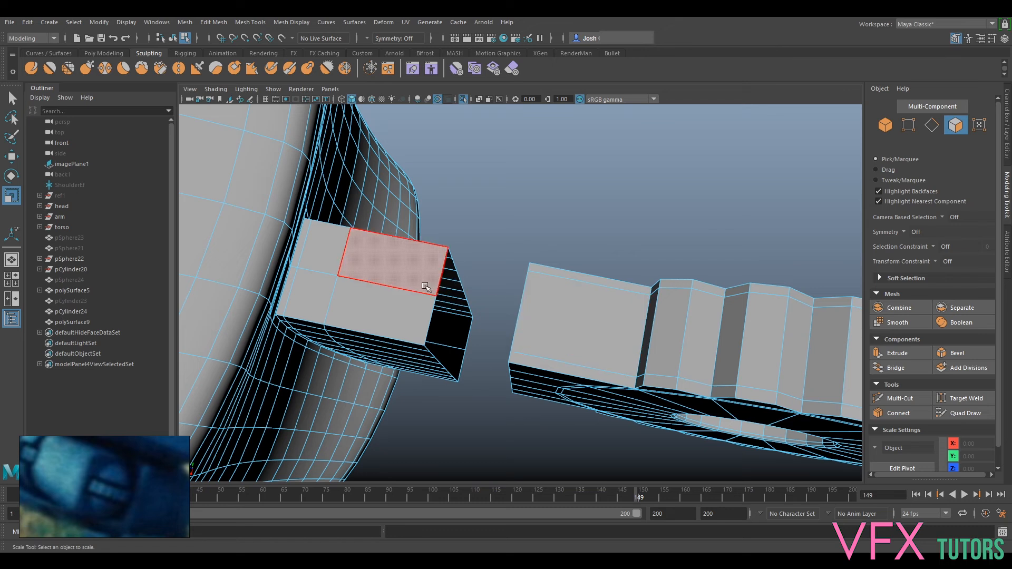
pyautogui.keyDown('alt'); pyautogui.moveTo(451, 293); pyautogui.dragTo(524, 229); pyautogui.keyUp('alt')
pyautogui.scroll(-8, 529, 247)
pyautogui.moveTo(524, 227); pyautogui.dragTo(549, 214, button='right')
pyautogui.keyDown('alt'); pyautogui.moveTo(548, 213); pyautogui.dragTo(672, 240); pyautogui.keyUp('alt')
pyautogui.scroll(5, 605, 293)
pyautogui.click(580, 289)
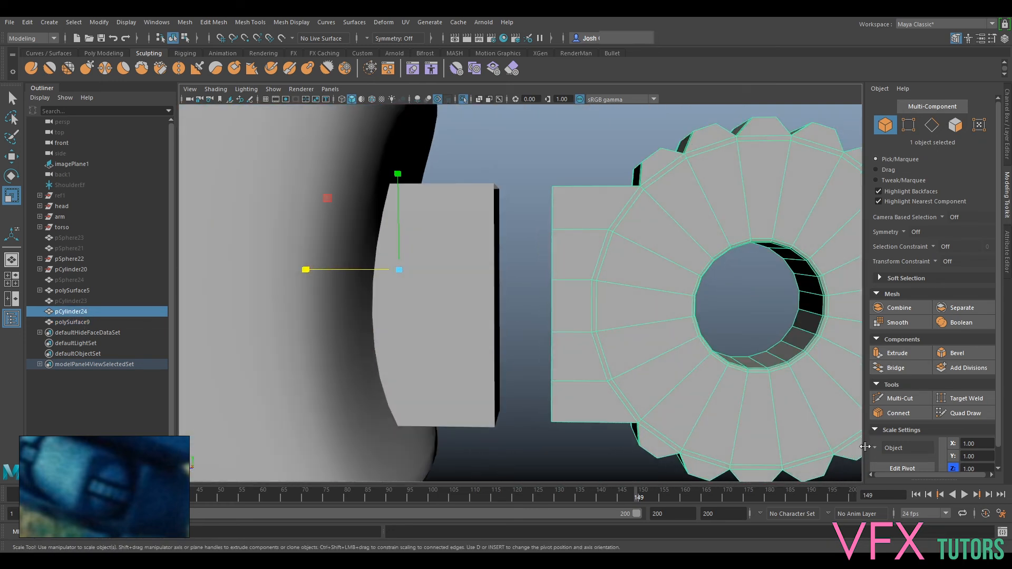
pyautogui.click(896, 398)
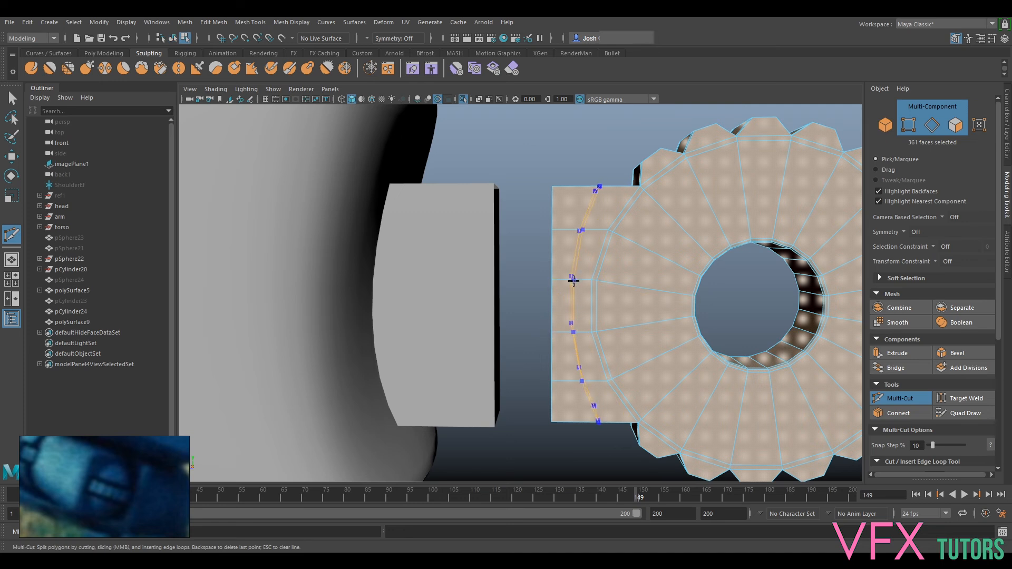
pyautogui.press('Return')
# - Delete the side faces of the gear's tab between the open end and the inserted edge loop
pyautogui.keyDown('alt'); pyautogui.moveTo(644, 221); pyautogui.dragTo(561, 301); pyautogui.keyUp('alt')
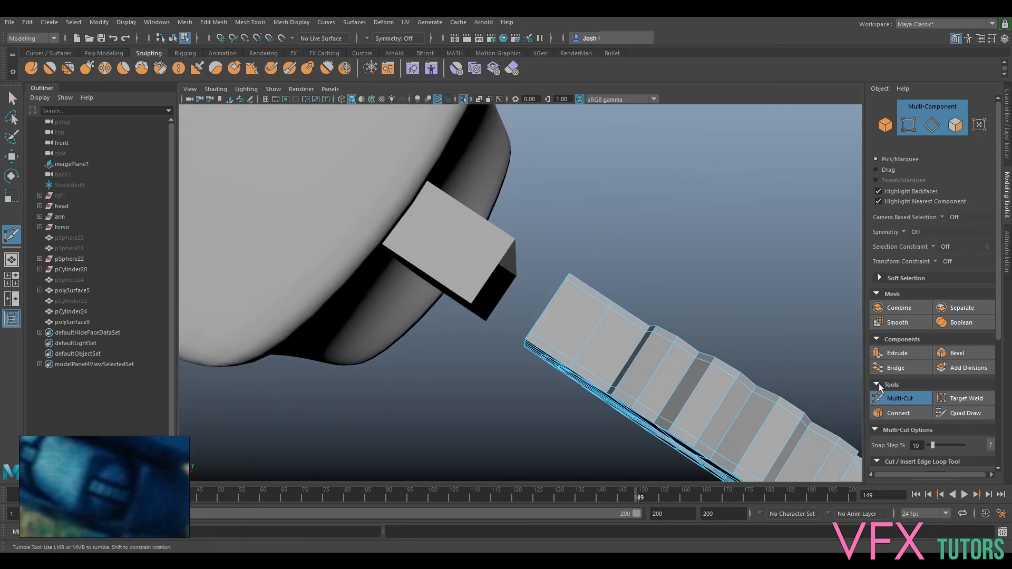
pyautogui.click(910, 396)
pyautogui.click(562, 306)
pyautogui.press('Delete')
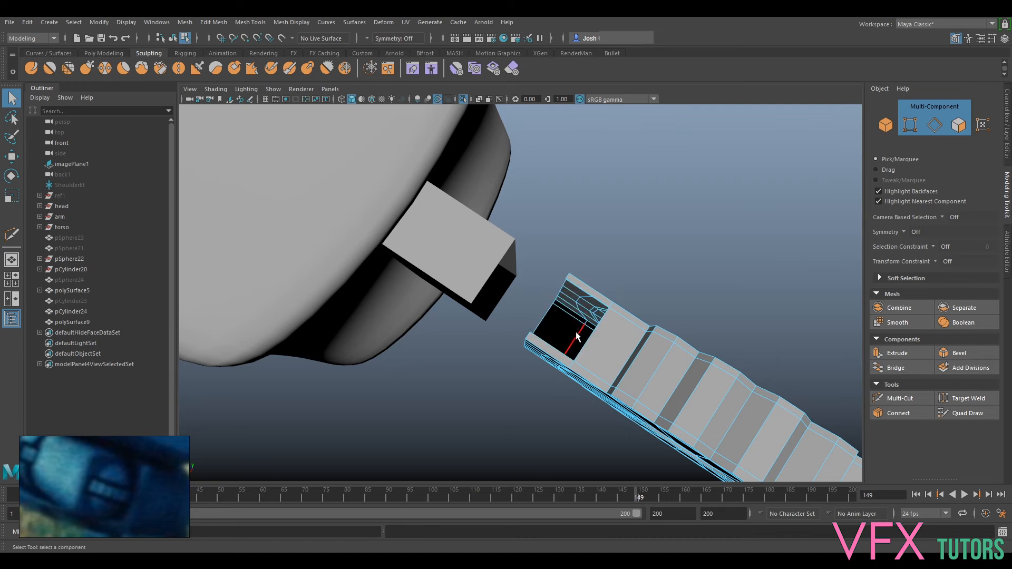
pyautogui.keyDown('alt'); pyautogui.moveTo(603, 335); pyautogui.dragTo(599, 356); pyautogui.keyUp('alt')
pyautogui.click(591, 353)
pyautogui.press('Delete')
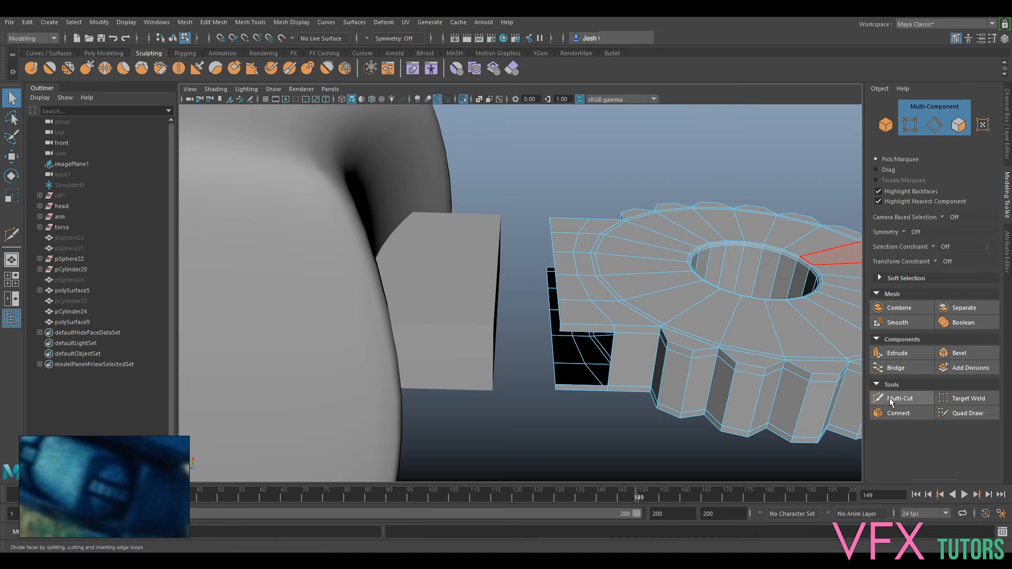
# - Try to join the corner vertices of the tab's cut opening with Target Weld
pyautogui.click(961, 398)
pyautogui.keyDown('alt'); pyautogui.moveTo(585, 327); pyautogui.dragTo(576, 349); pyautogui.keyUp('alt')
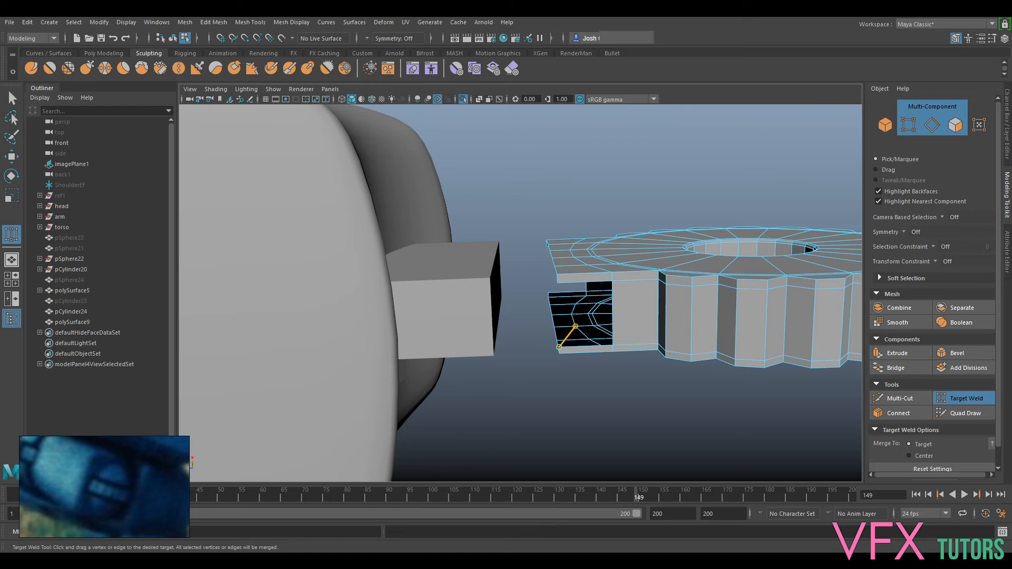
pyautogui.moveTo(576, 327); pyautogui.dragTo(575, 327)
pyautogui.hotkey('ctrl', 'z')
pyautogui.keyDown('alt'); pyautogui.moveTo(563, 364); pyautogui.dragTo(568, 312); pyautogui.keyUp('alt')
pyautogui.click(908, 125)
pyautogui.scroll(3, 601, 264)
pyautogui.keyDown('alt'); pyautogui.moveTo(601, 264); pyautogui.dragTo(582, 338); pyautogui.keyUp('alt')
pyautogui.moveTo(642, 290); pyautogui.dragTo(601, 243)
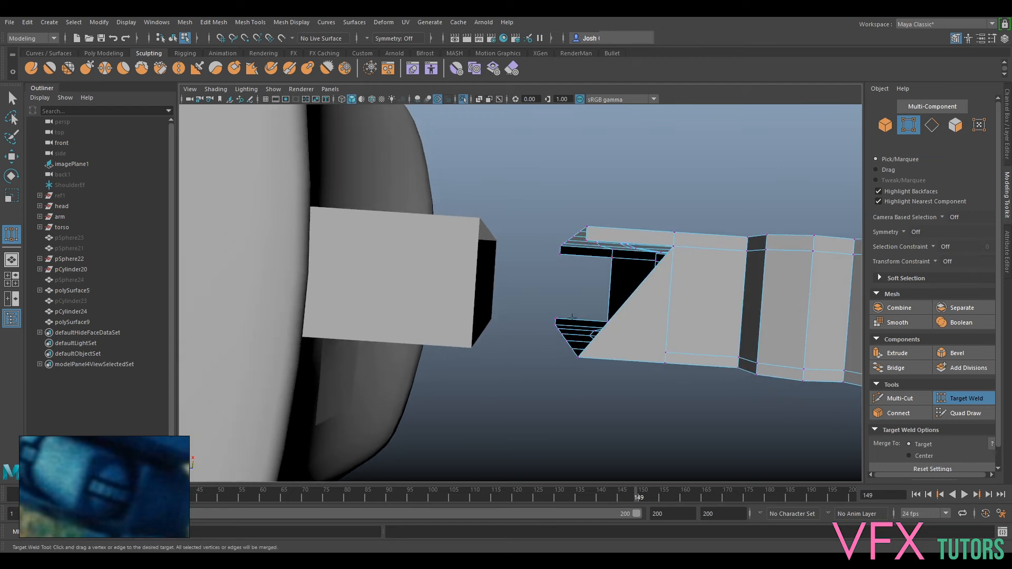
# - Undo the weld, the deleted side faces and the edge loop on the gear's tab, and return to object selection
pyautogui.hotkey('ctrl', 'z')
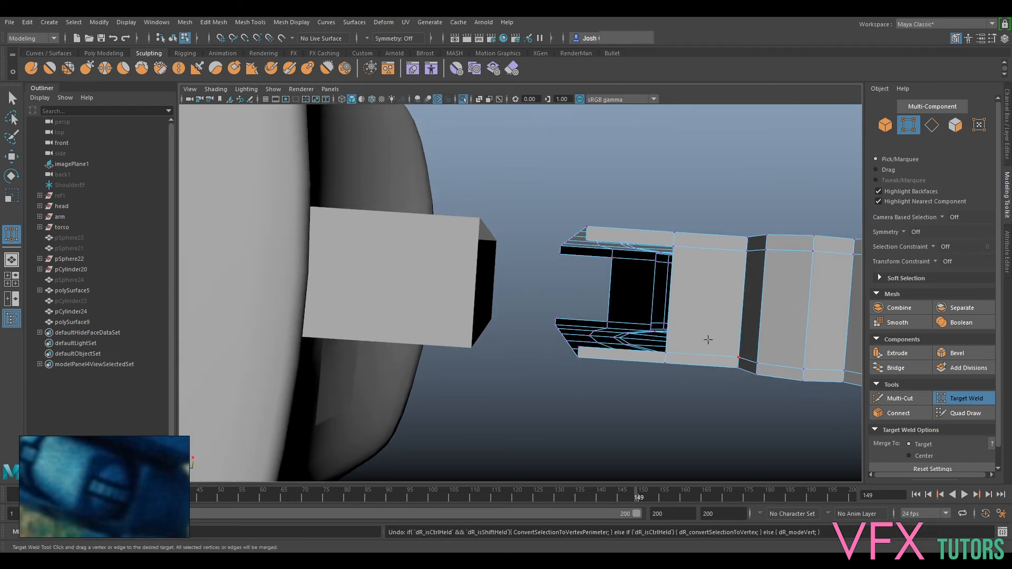
pyautogui.hotkey('ctrl', 'z')
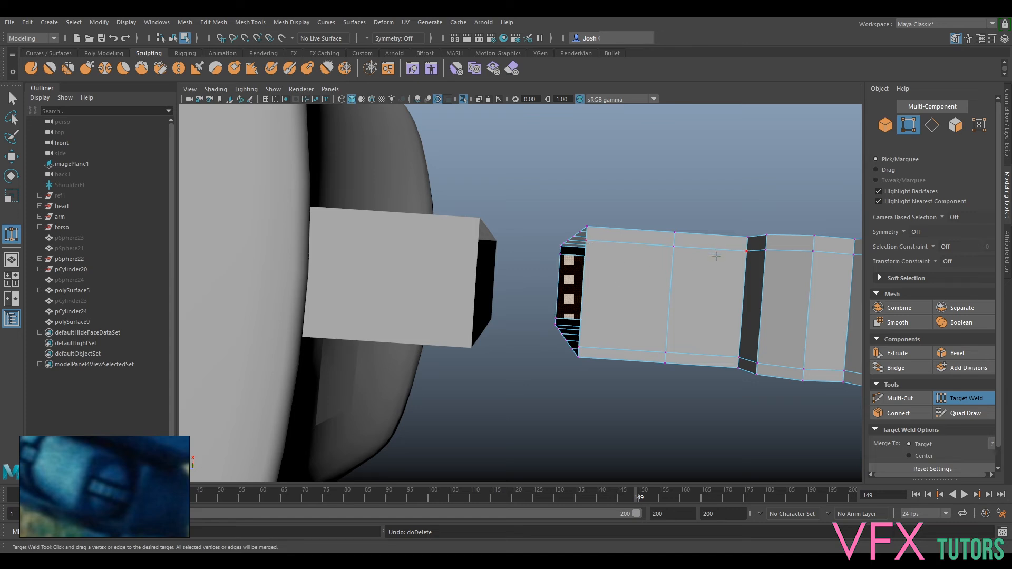
pyautogui.keyDown('alt'); pyautogui.moveTo(720, 263); pyautogui.dragTo(605, 248); pyautogui.keyUp('alt')
pyautogui.moveTo(687, 203); pyautogui.dragTo(704, 201, button='right')
pyautogui.click(957, 399)
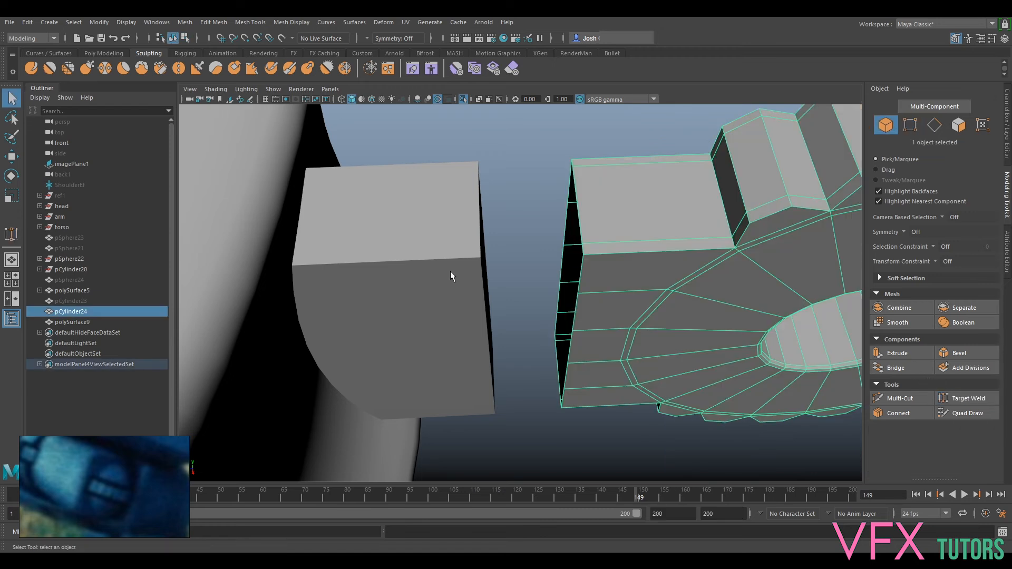
# - Combine the gear-shaped joint and the shell into a single mesh and clear the selection
pyautogui.click(450, 271)
pyautogui.press('f')
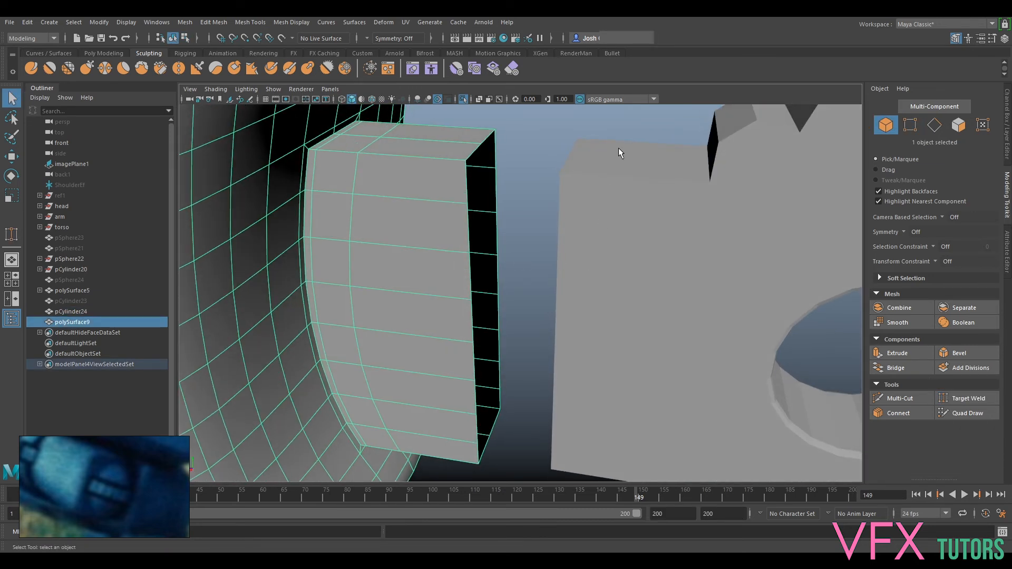
pyautogui.scroll(-5, 617, 151)
pyautogui.click(565, 250)
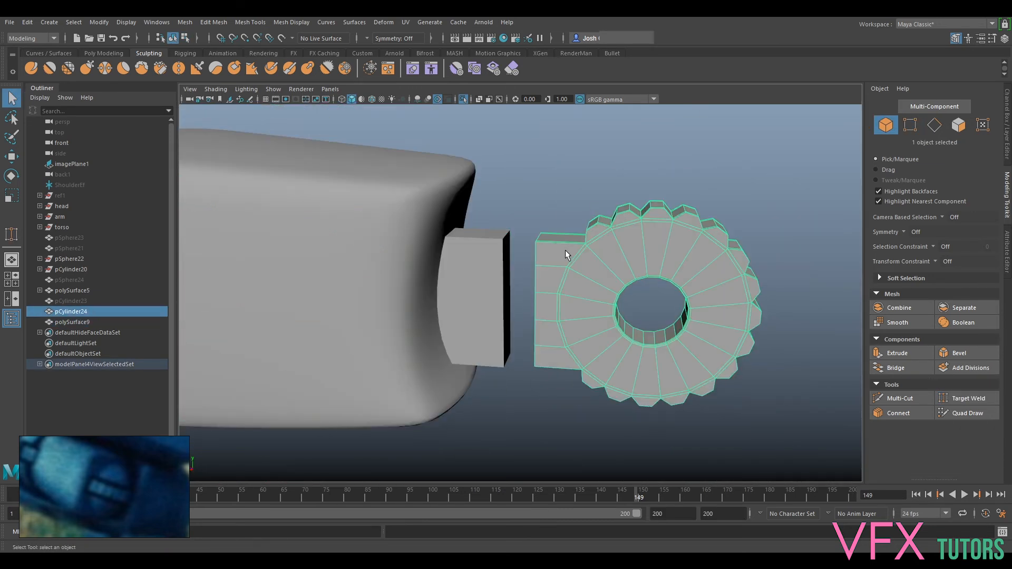
pyautogui.keyDown('shift'); pyautogui.click(457, 285); pyautogui.keyUp('shift')
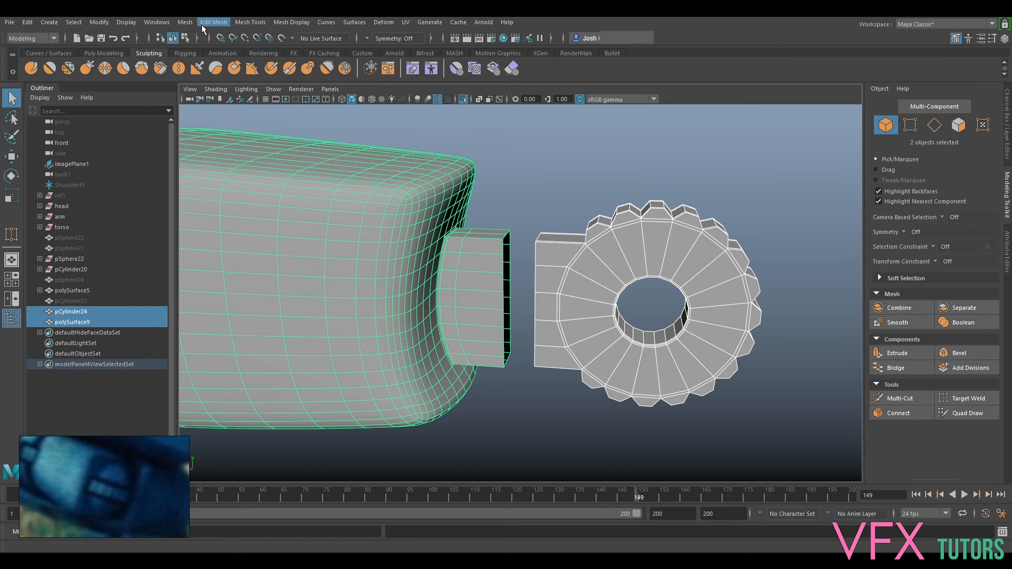
pyautogui.click(185, 22)
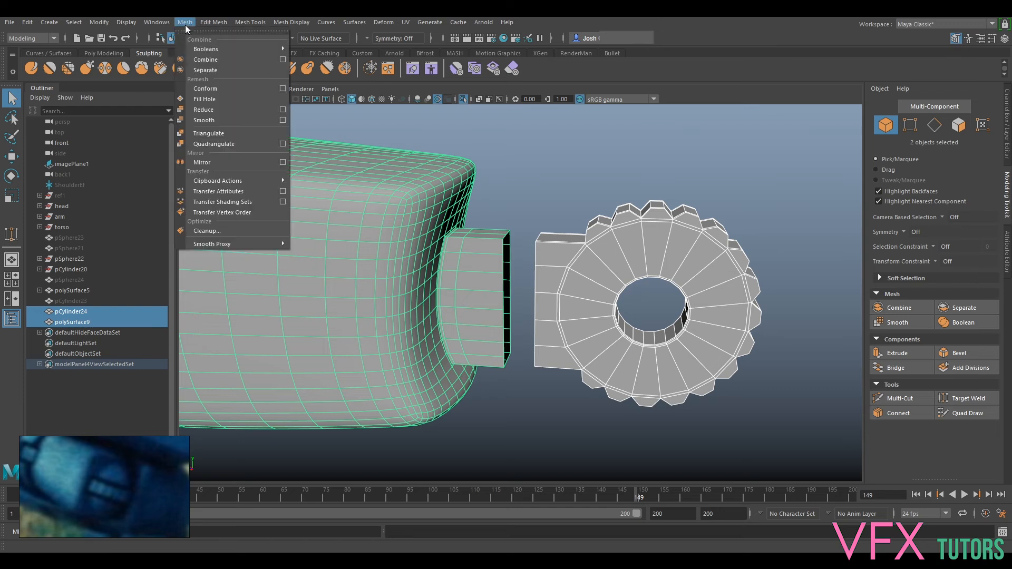
pyautogui.click(215, 60)
pyautogui.press('w')
pyautogui.click(622, 181)
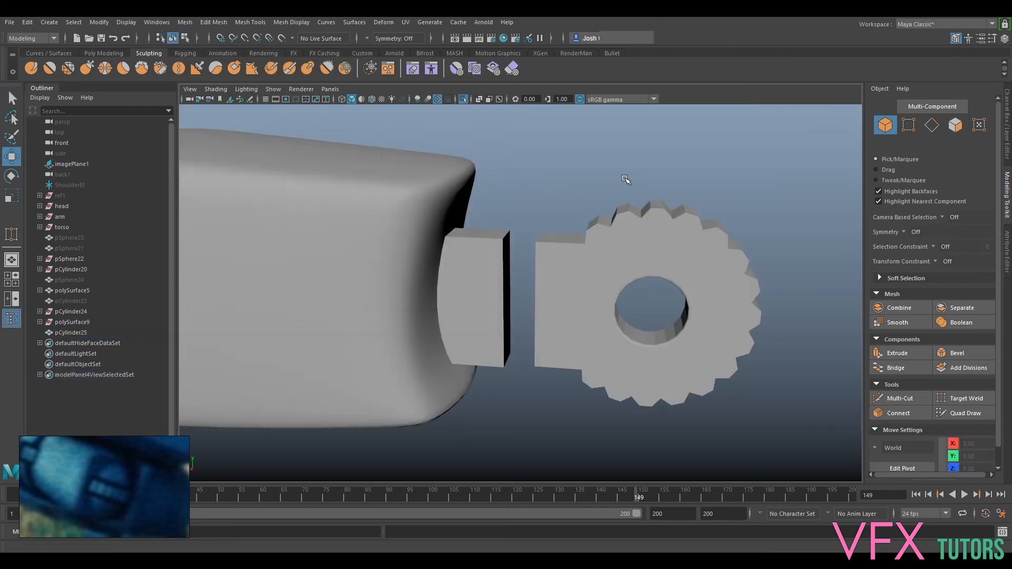
# - Delete the two edge loops that run close to both side edges around the gear's toothed rim and tab
pyautogui.keyDown('alt'); pyautogui.moveTo(622, 181); pyautogui.dragTo(587, 198); pyautogui.keyUp('alt')
pyautogui.click(580, 261)
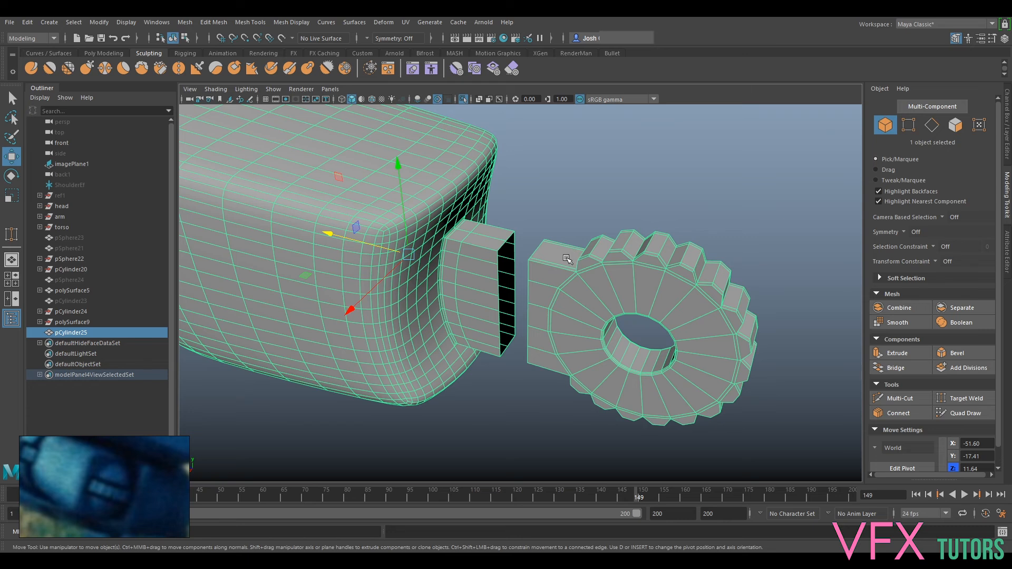
pyautogui.scroll(4, 568, 254)
pyautogui.keyDown('alt'); pyautogui.moveTo(600, 272); pyautogui.dragTo(568, 289); pyautogui.keyUp('alt')
pyautogui.moveTo(568, 294); pyautogui.dragTo(567, 253, button='right')
pyautogui.doubleClick(543, 295)
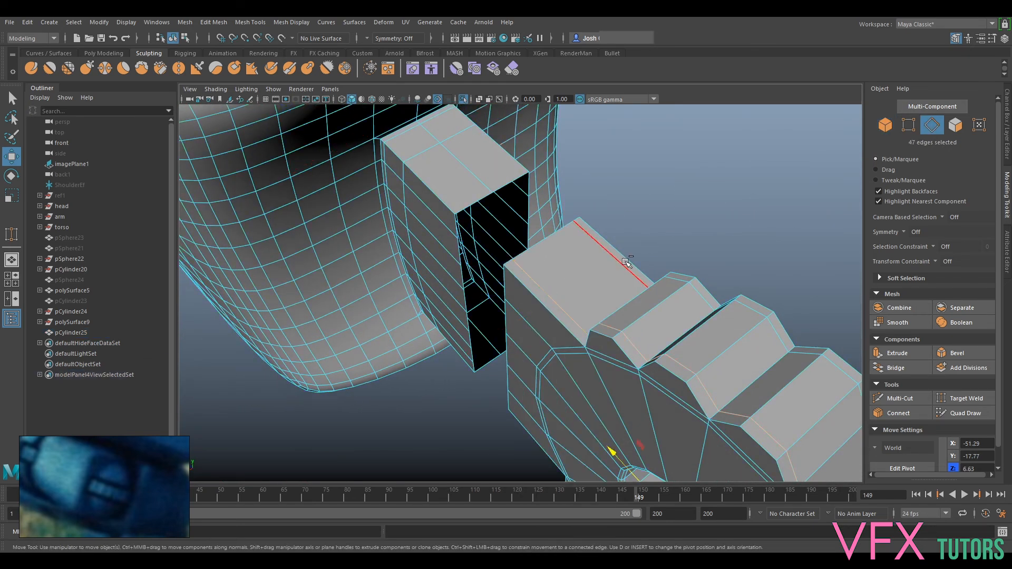
pyautogui.click(621, 267)
pyautogui.keyDown('alt'); pyautogui.moveTo(615, 260); pyautogui.dragTo(565, 319); pyautogui.keyUp('alt')
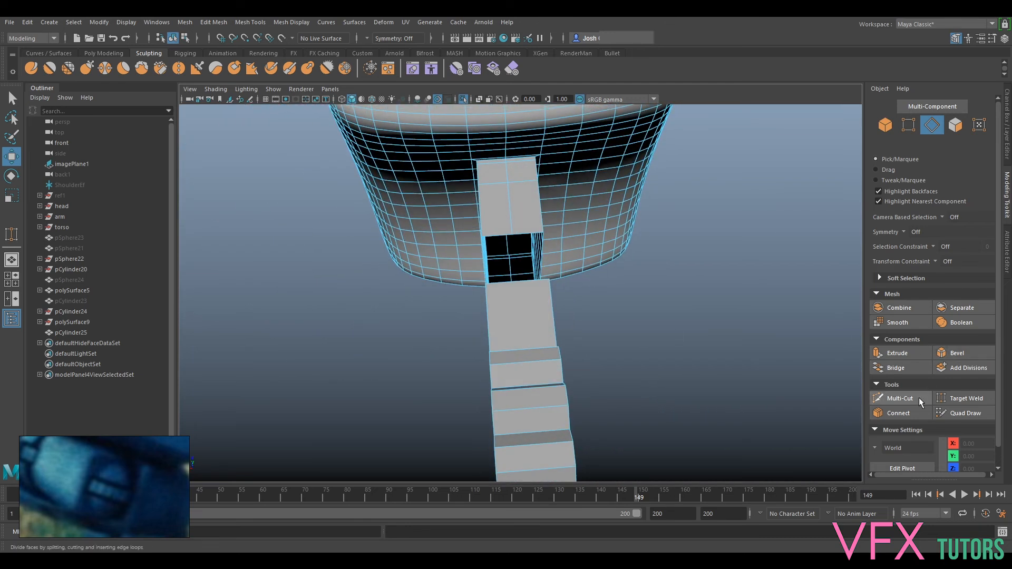
pyautogui.click(894, 400)
pyautogui.keyDown('alt'); pyautogui.moveTo(521, 286); pyautogui.dragTo(577, 327); pyautogui.keyUp('alt')
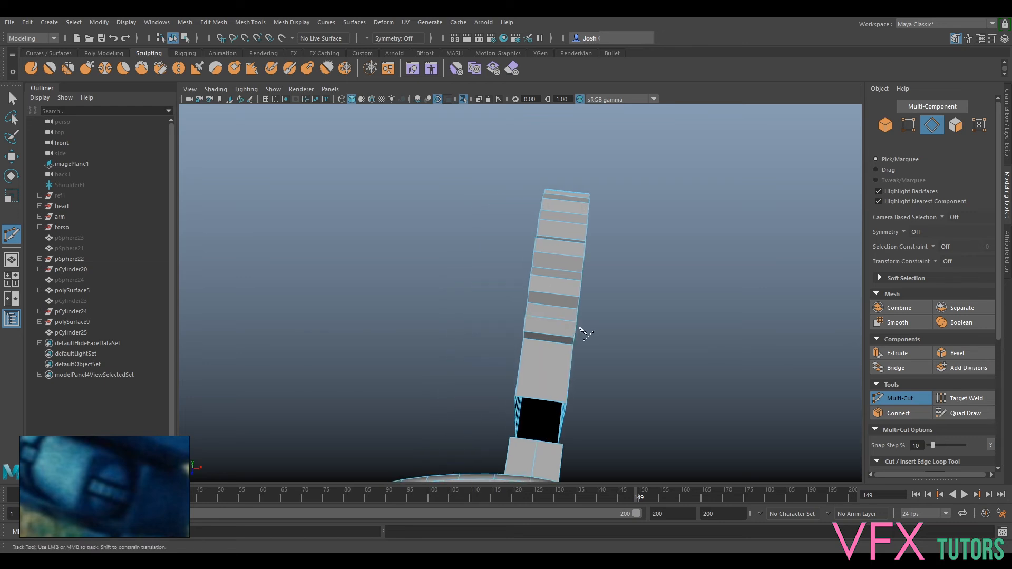
pyautogui.keyDown('alt'); pyautogui.moveTo(576, 328); pyautogui.dragTo(807, 287, button='right'); pyautogui.keyUp('alt')
pyautogui.click(897, 397)
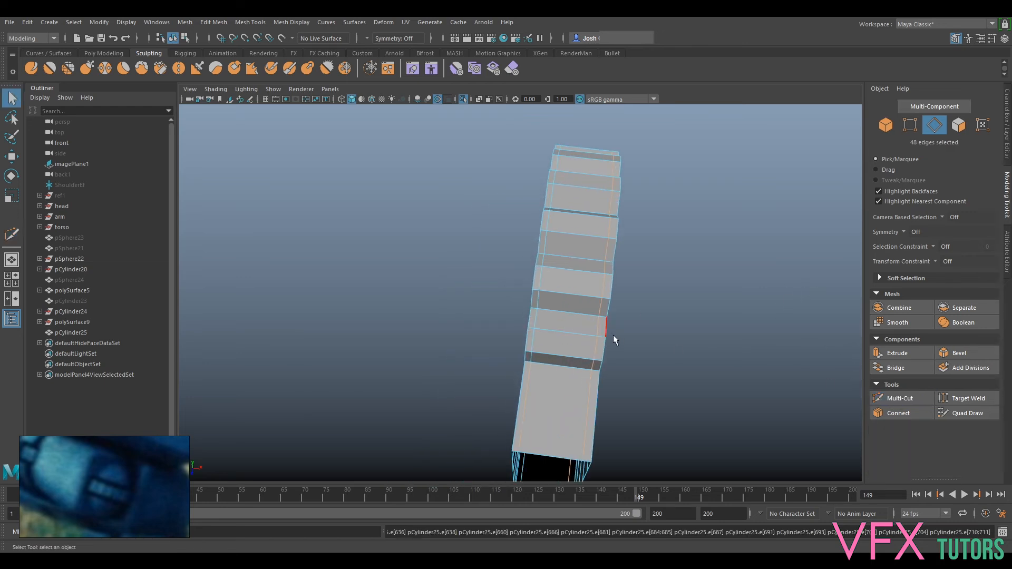
pyautogui.click(538, 315)
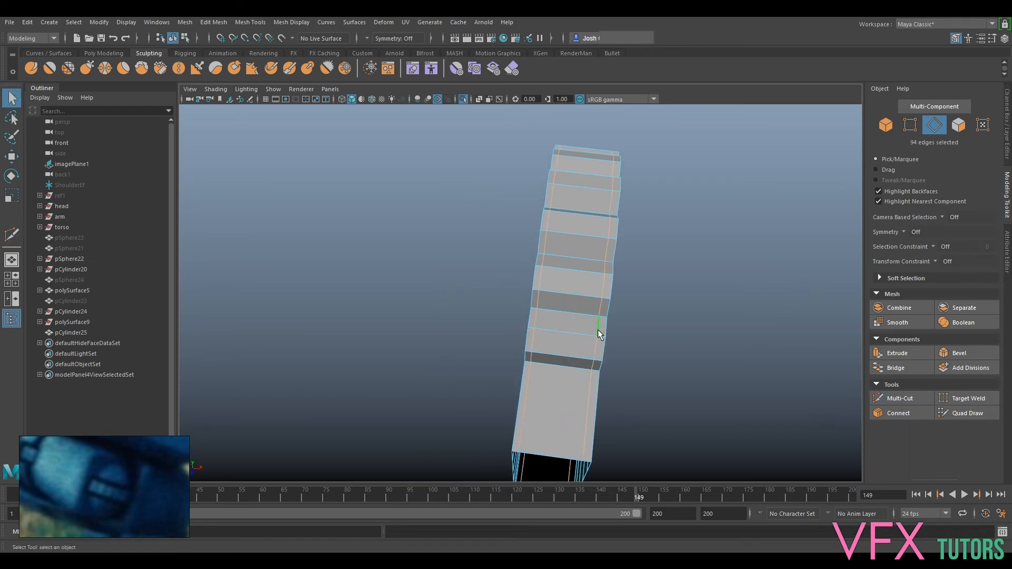
pyautogui.press('Delete')
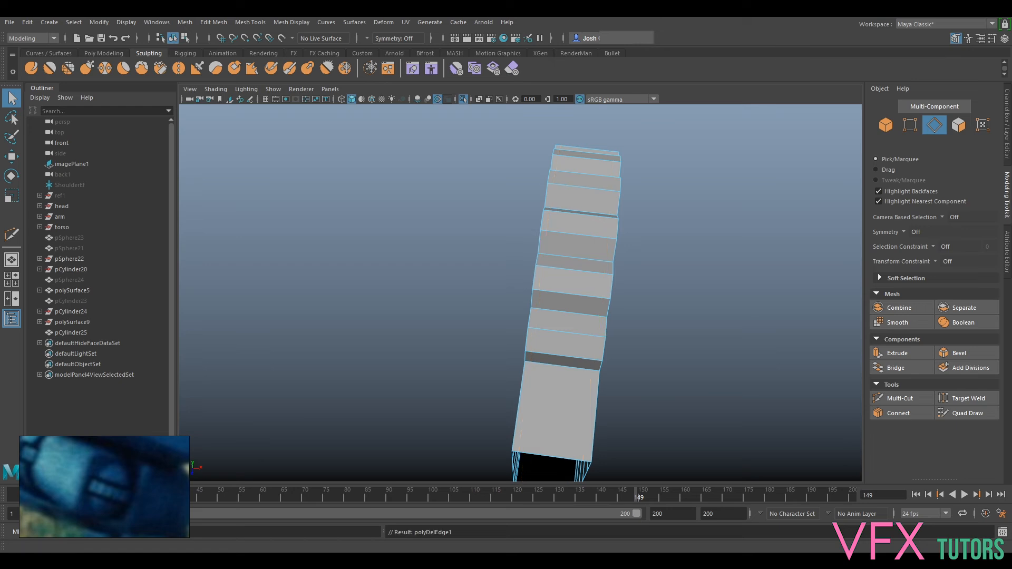
# - Insert one edge loop lengthwise around the middle of the gear's rim and tab with Multi-Cut
pyautogui.click(902, 397)
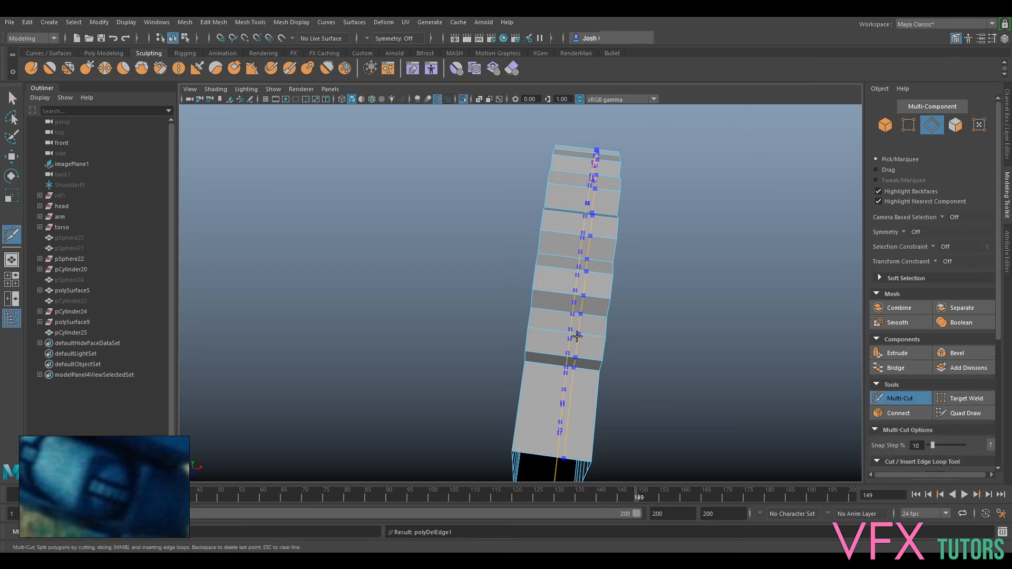
pyautogui.keyDown('alt'); pyautogui.moveTo(655, 339); pyautogui.dragTo(463, 248); pyautogui.keyUp('alt')
pyautogui.rightClick(458, 245)
pyautogui.click(467, 231)
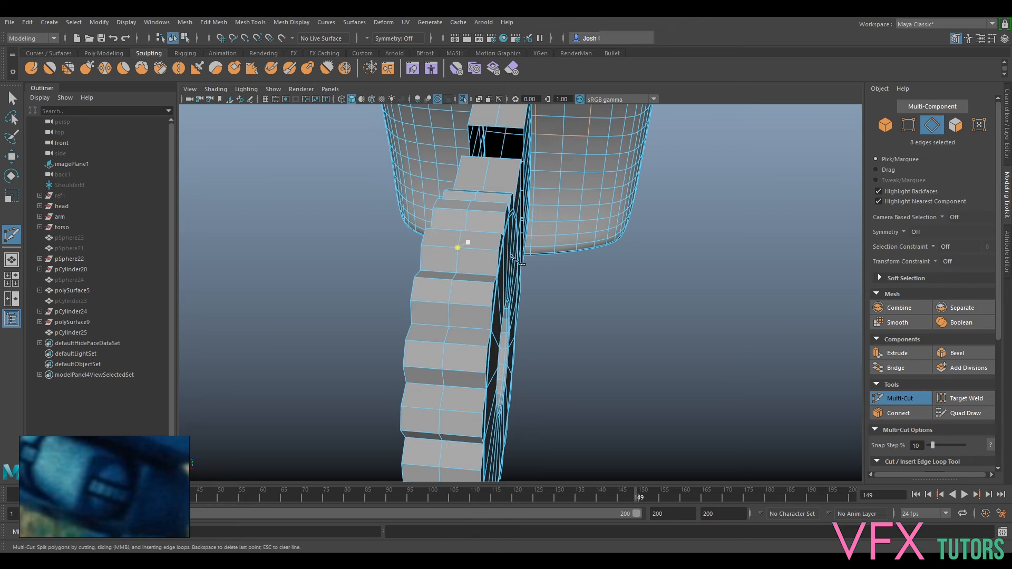
pyautogui.click(889, 398)
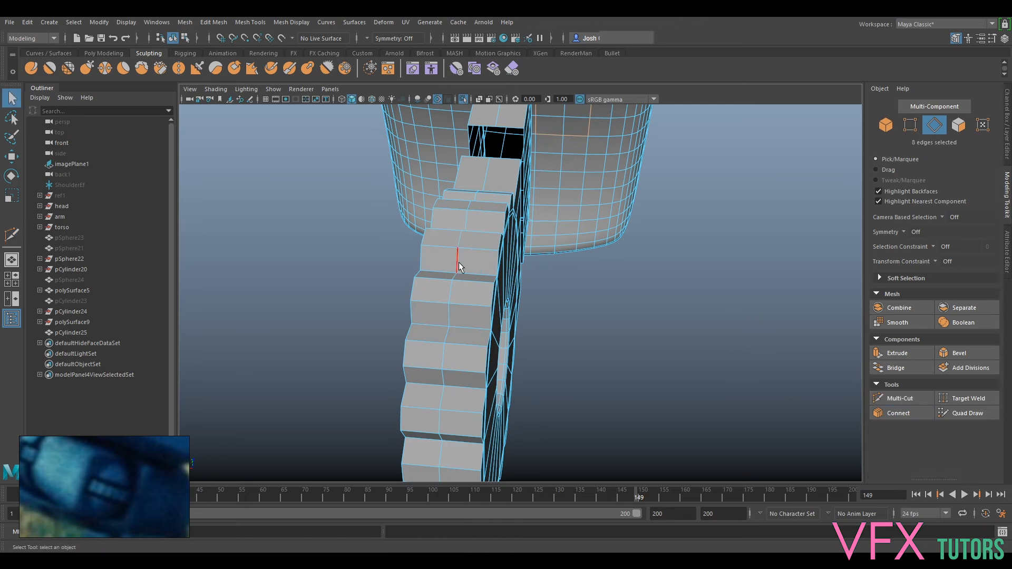
# - Shift the middle edge loop of the gear along X to about -51.58, in line with the shell tab's centre edge
pyautogui.keyDown('alt'); pyautogui.moveTo(504, 247); pyautogui.dragTo(531, 273); pyautogui.keyUp('alt')
pyautogui.press('w')
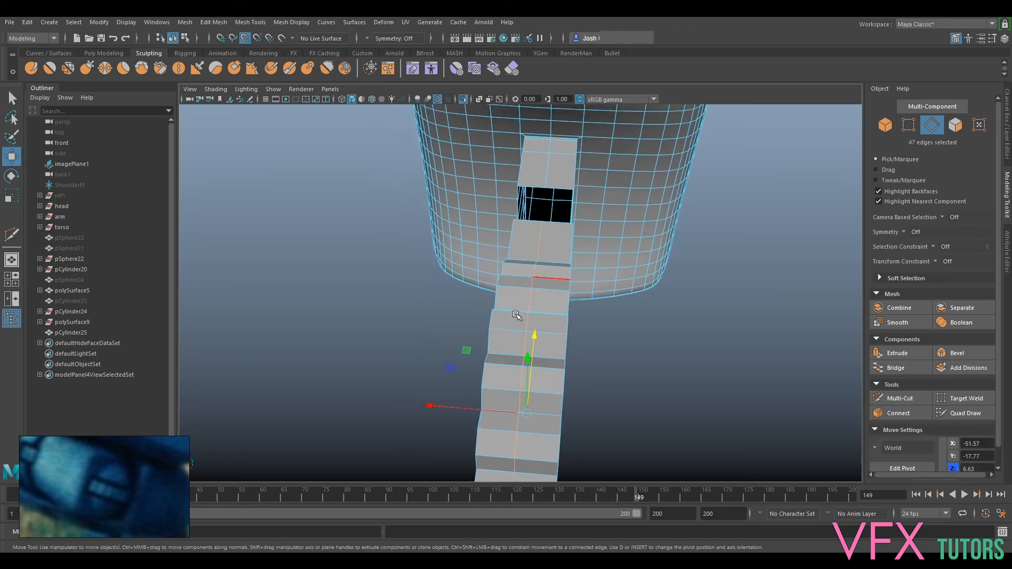
pyautogui.moveTo(455, 407); pyautogui.dragTo(424, 405)
# - Preview the combined mesh with smoothing around the two tabs and return to the unsmoothed display
pyautogui.keyDown('alt'); pyautogui.moveTo(501, 263); pyautogui.dragTo(635, 273); pyautogui.keyUp('alt')
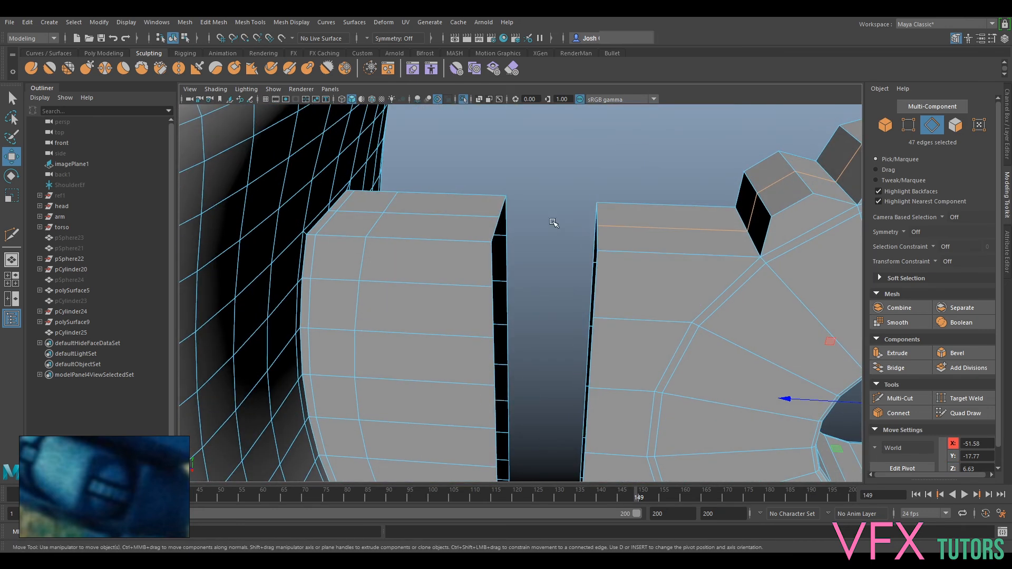
pyautogui.press('3')
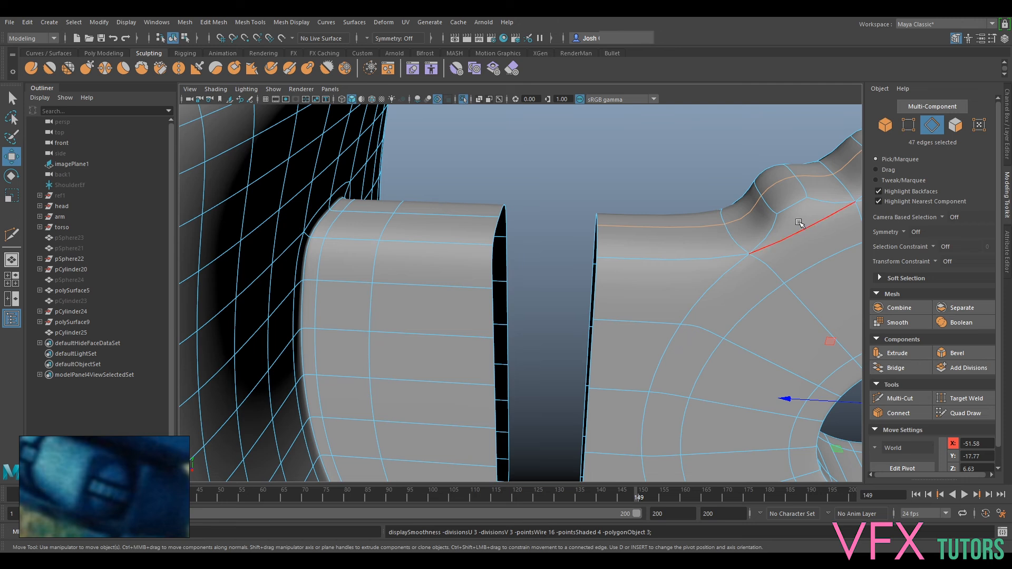
pyautogui.press('1')
pyautogui.press('3')
pyautogui.press('1')
# - Move all of the gear's faces along Z to about 7.22, so its tab nearly touches the shell's tab
pyautogui.keyDown('alt'); pyautogui.moveTo(786, 248); pyautogui.dragTo(672, 357); pyautogui.keyUp('alt')
pyautogui.moveTo(662, 260); pyautogui.dragTo(704, 245, button='right')
pyautogui.moveTo(674, 290); pyautogui.dragTo(673, 302, button='right')
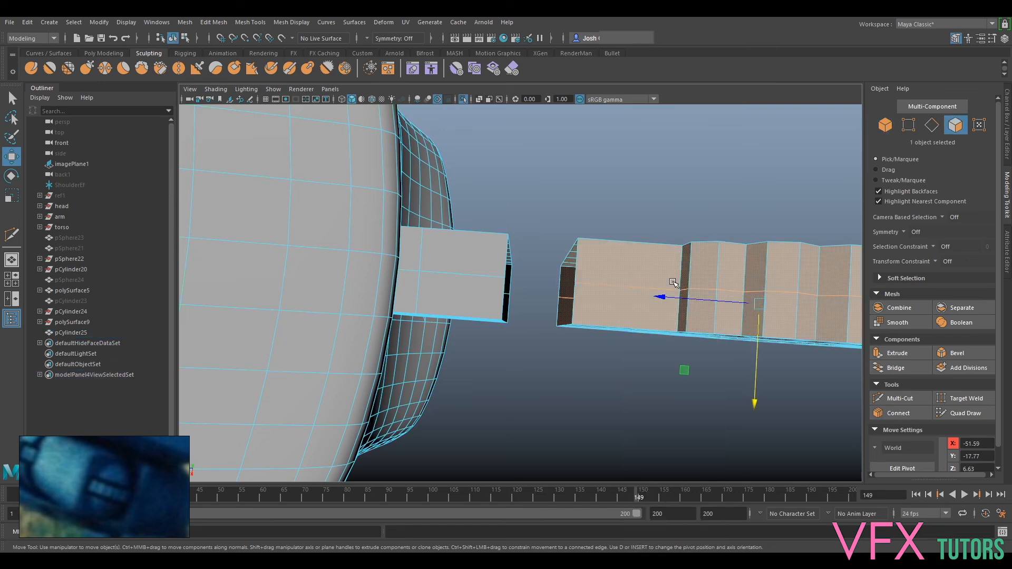
pyautogui.moveTo(696, 301); pyautogui.dragTo(578, 300)
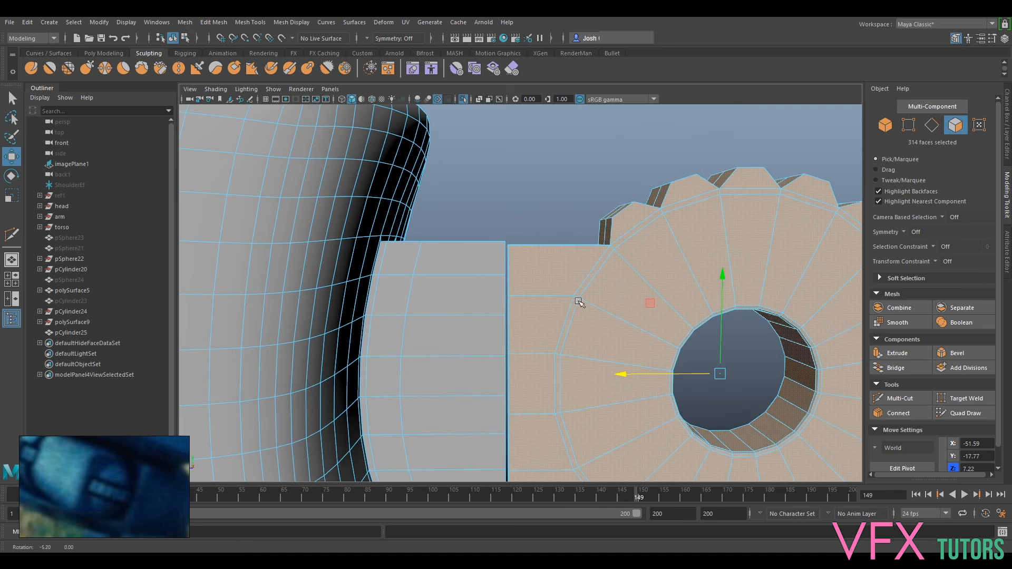
# - Weld the upper-end vertices of the shell tab's opening to the matching gear tab vertices with Target Weld
pyautogui.keyDown('alt'); pyautogui.moveTo(705, 297); pyautogui.dragTo(662, 228, button='middle'); pyautogui.keyUp('alt')
pyautogui.scroll(-3, 637, 253)
pyautogui.scroll(1, 585, 320)
pyautogui.moveTo(562, 321)
pyautogui.keyDown('alt'); pyautogui.mouseDown()
pyautogui.moveTo(548, 328)
pyautogui.moveTo(558, 316)
pyautogui.mouseUp(); pyautogui.keyUp('alt')
pyautogui.keyDown('alt'); pyautogui.moveTo(608, 172); pyautogui.dragTo(557, 274, button='middle'); pyautogui.keyUp('alt')
pyautogui.scroll(4, 555, 274)
pyautogui.moveTo(554, 273)
pyautogui.keyDown('alt'); pyautogui.mouseDown()
pyautogui.moveTo(539, 285)
pyautogui.moveTo(558, 285)
pyautogui.mouseUp(); pyautogui.keyUp('alt')
pyautogui.scroll(3, 558, 285)
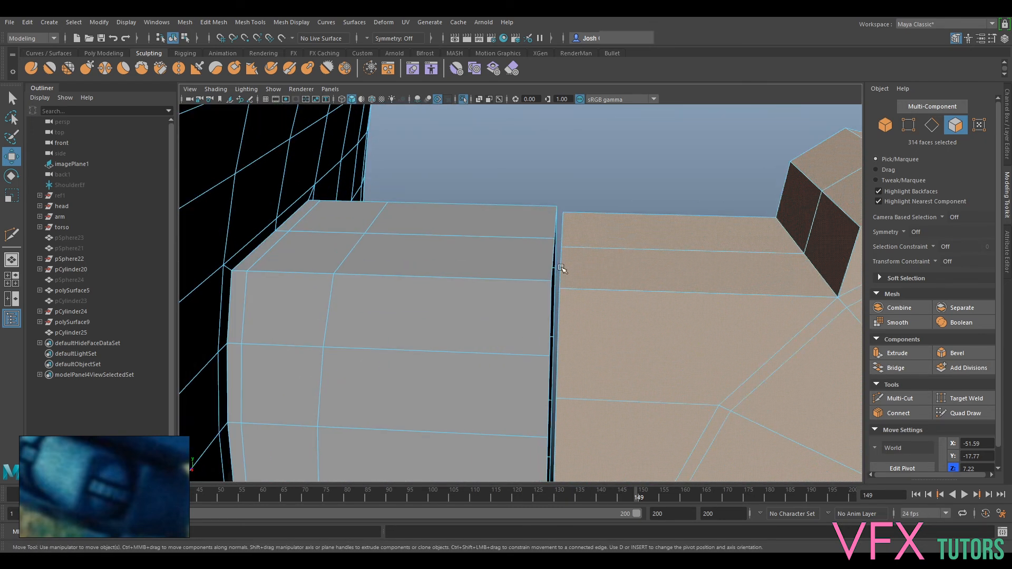
pyautogui.click(533, 242)
pyautogui.moveTo(658, 165); pyautogui.dragTo(612, 156, button='right')
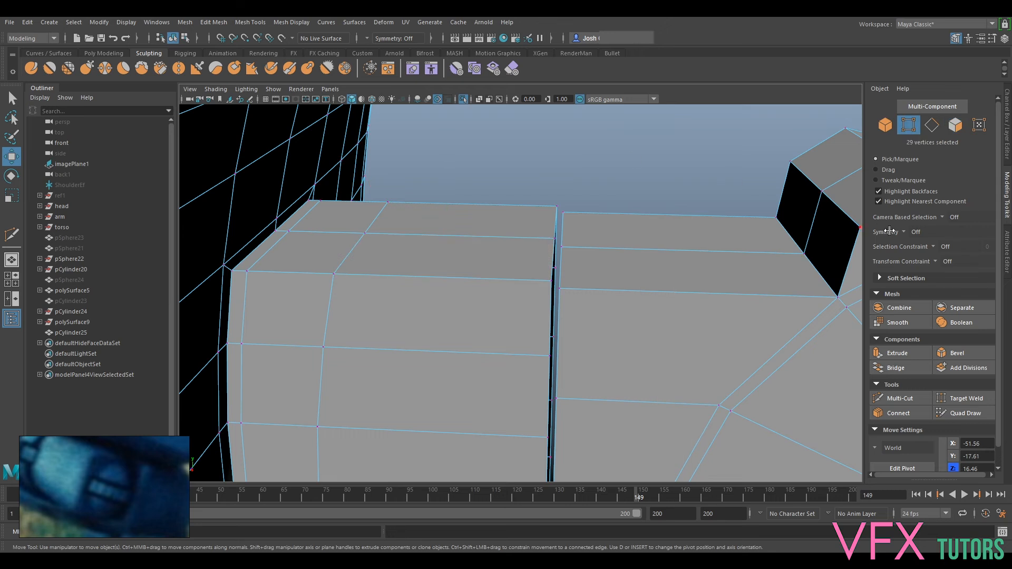
pyautogui.click(957, 400)
pyautogui.moveTo(551, 281)
pyautogui.mouseDown()
pyautogui.moveTo(591, 302)
pyautogui.moveTo(565, 253)
pyautogui.mouseUp()
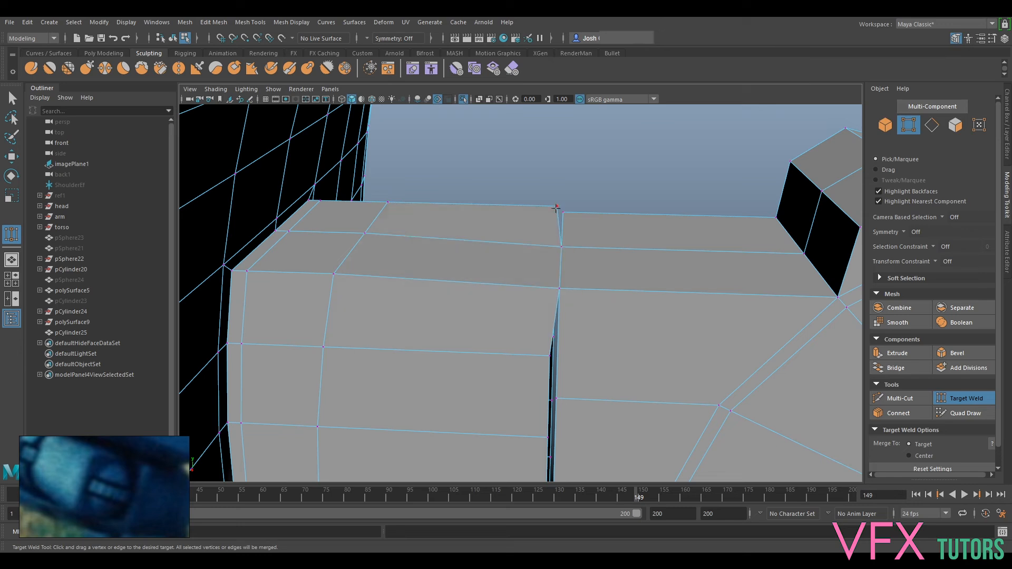
# - Pull the first two side vertices below the welded corner of the shell tab back along Z, the lower one to about 9.55
pyautogui.keyDown('alt'); pyautogui.moveTo(599, 310); pyautogui.dragTo(562, 280); pyautogui.keyUp('alt')
pyautogui.moveTo(555, 278)
pyautogui.keyDown('alt'); pyautogui.mouseDown(button='middle')
pyautogui.moveTo(581, 252)
pyautogui.moveTo(574, 284)
pyautogui.mouseUp(button='middle'); pyautogui.keyUp('alt')
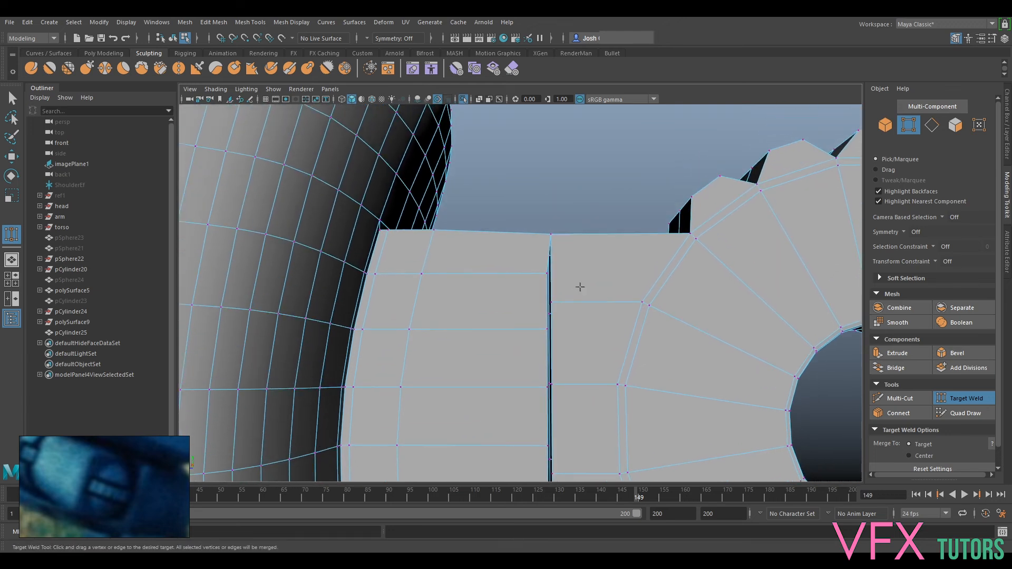
pyautogui.click(954, 399)
pyautogui.press('w')
pyautogui.moveTo(503, 274); pyautogui.dragTo(459, 274)
pyautogui.click(549, 330)
pyautogui.moveTo(520, 327); pyautogui.dragTo(506, 325)
# - Bridge the uppermost side edge of the gear tab to the facing edge between the two pulled-back shell tab vertices
pyautogui.keyDown('alt'); pyautogui.moveTo(632, 287); pyautogui.dragTo(490, 314); pyautogui.keyUp('alt')
pyautogui.keyDown('alt'); pyautogui.moveTo(523, 275); pyautogui.dragTo(540, 285); pyautogui.keyUp('alt')
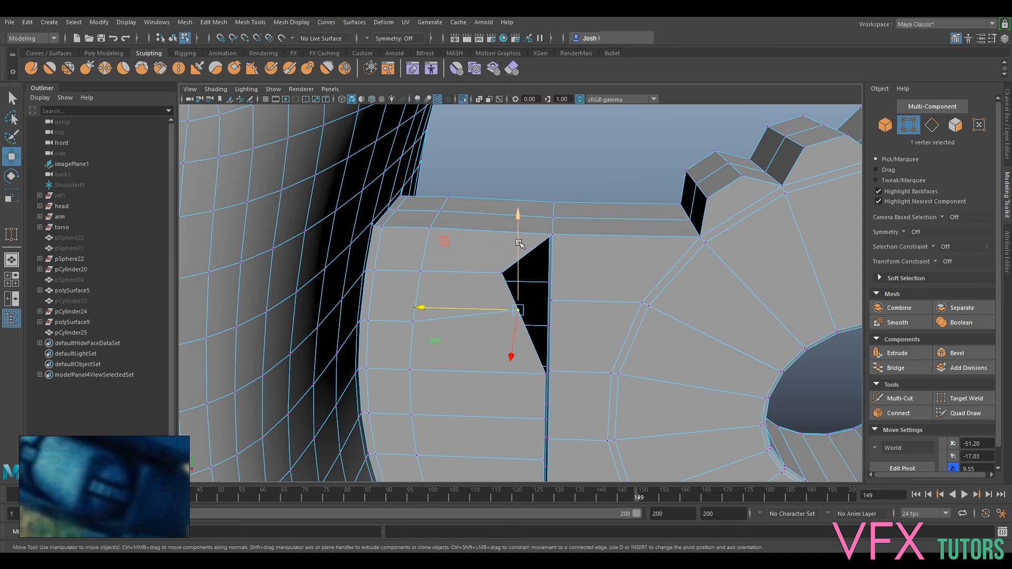
pyautogui.moveTo(574, 257); pyautogui.dragTo(574, 229, button='right')
pyautogui.click(556, 275)
pyautogui.keyDown('shift'); pyautogui.click(513, 294); pyautogui.keyUp('shift')
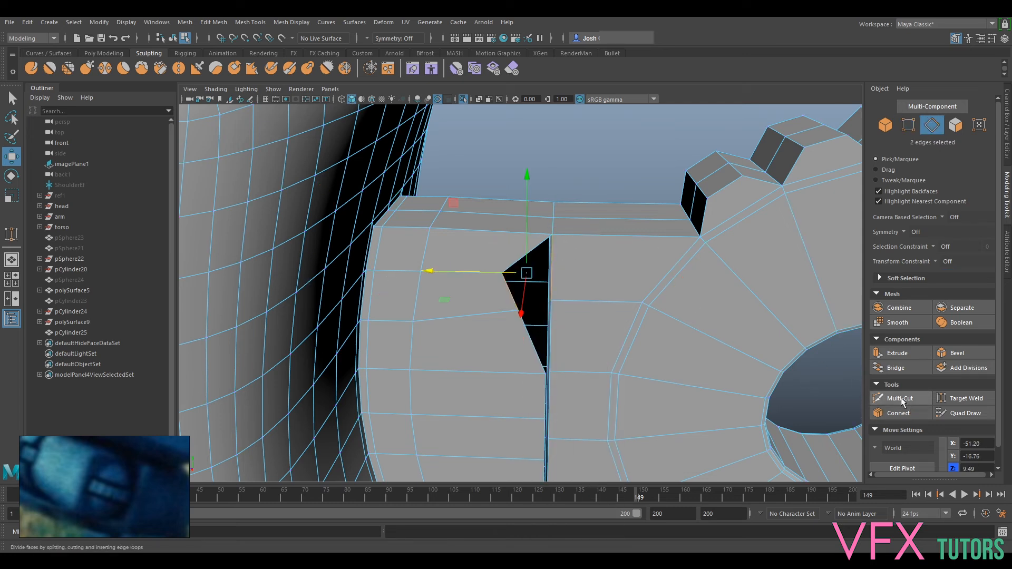
pyautogui.click(896, 368)
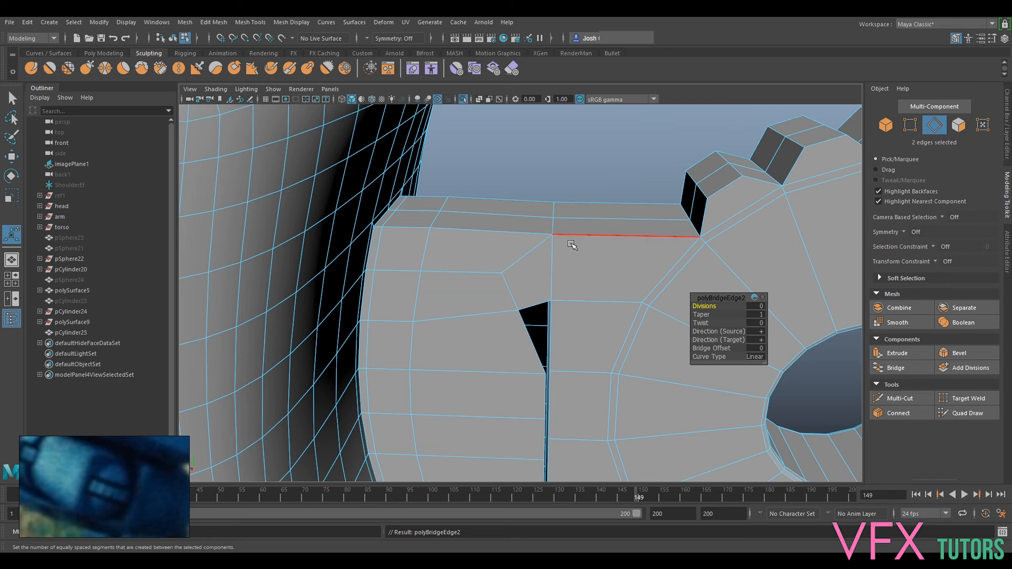
# - Pull the next two side vertices of the shell tab's opening back along Z, the lower one to about 9.66
pyautogui.keyDown('alt'); pyautogui.moveTo(589, 287); pyautogui.dragTo(568, 295); pyautogui.keyUp('alt')
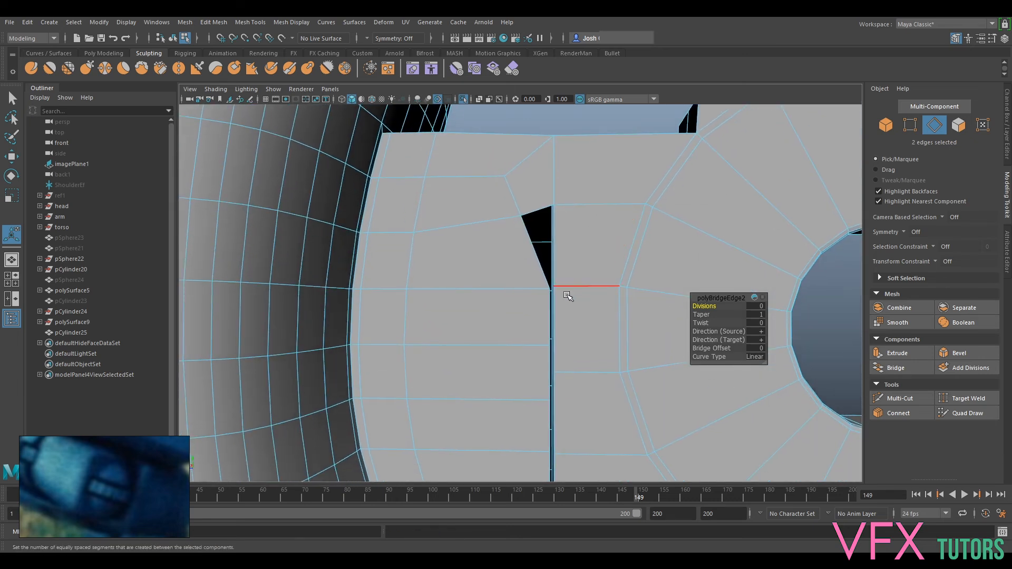
pyautogui.click(910, 125)
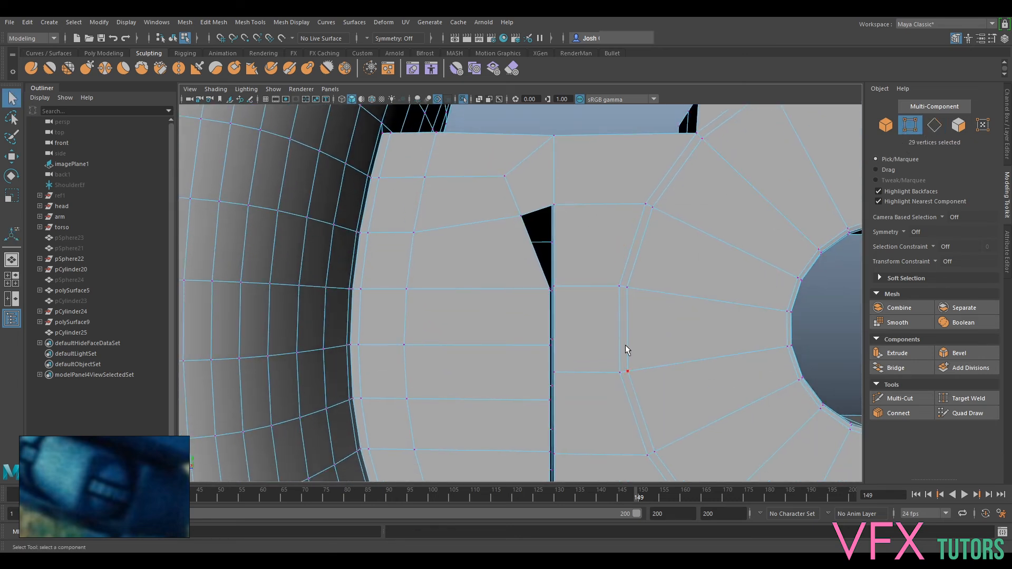
pyautogui.press('w')
pyautogui.moveTo(523, 289); pyautogui.dragTo(486, 289)
pyautogui.click(549, 345)
pyautogui.moveTo(532, 345); pyautogui.dragTo(491, 342)
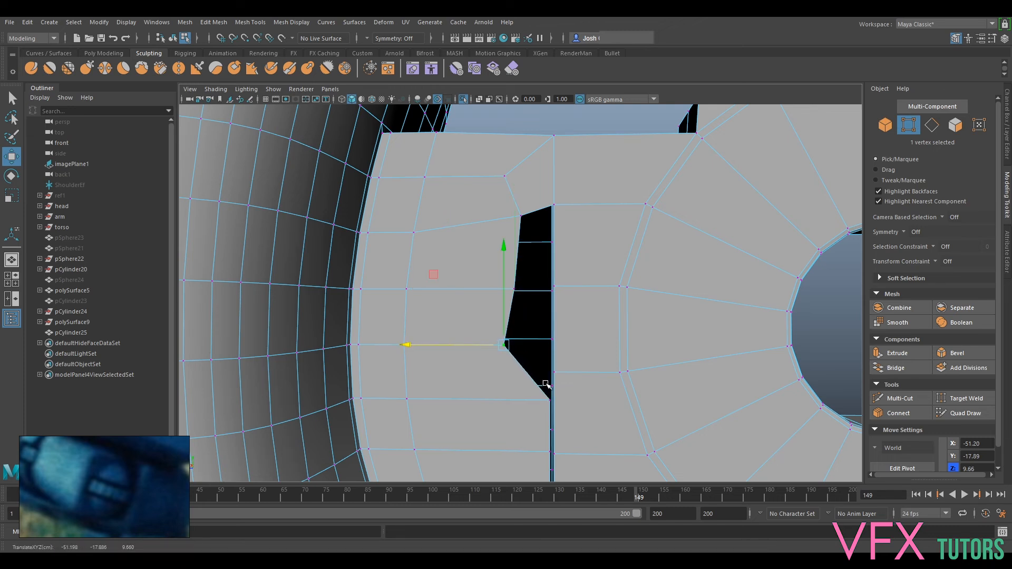
# - Pull the remaining three side vertices above the shell tab's lower corner back along Z, the lowest to about 9.66
pyautogui.keyDown('alt'); pyautogui.moveTo(536, 378); pyautogui.dragTo(579, 313, button='middle'); pyautogui.keyUp('alt')
pyautogui.click(563, 324)
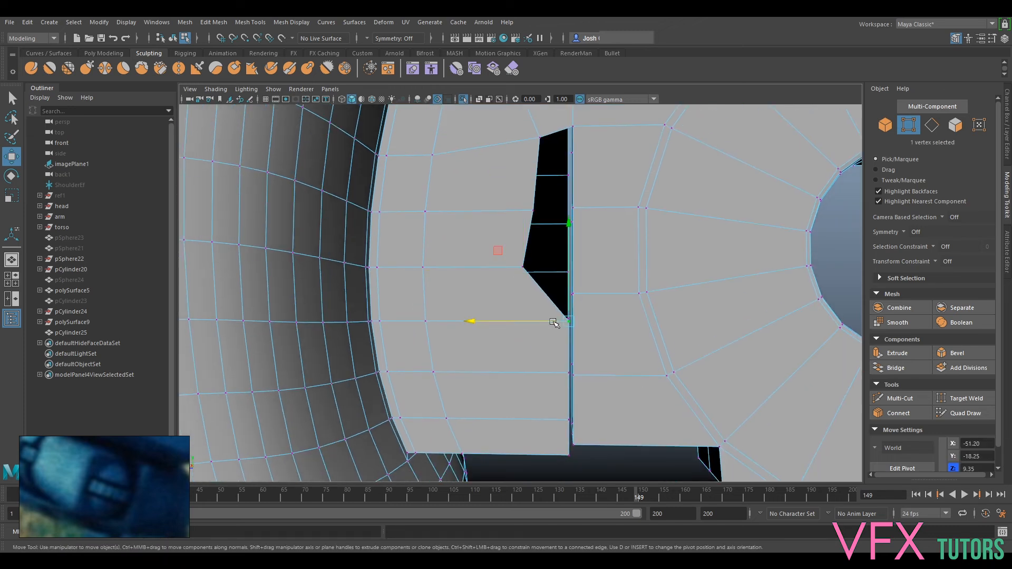
pyautogui.moveTo(554, 320); pyautogui.dragTo(495, 326)
pyautogui.click(560, 373)
pyautogui.moveTo(552, 371); pyautogui.dragTo(485, 378)
pyautogui.click(569, 422)
pyautogui.moveTo(550, 423); pyautogui.dragTo(520, 421)
# - Try to weld the lower-end vertices of the shell tab to the gear tab with Target Weld, and undo the welds
pyautogui.keyDown('alt'); pyautogui.moveTo(623, 296); pyautogui.dragTo(615, 327); pyautogui.keyUp('alt')
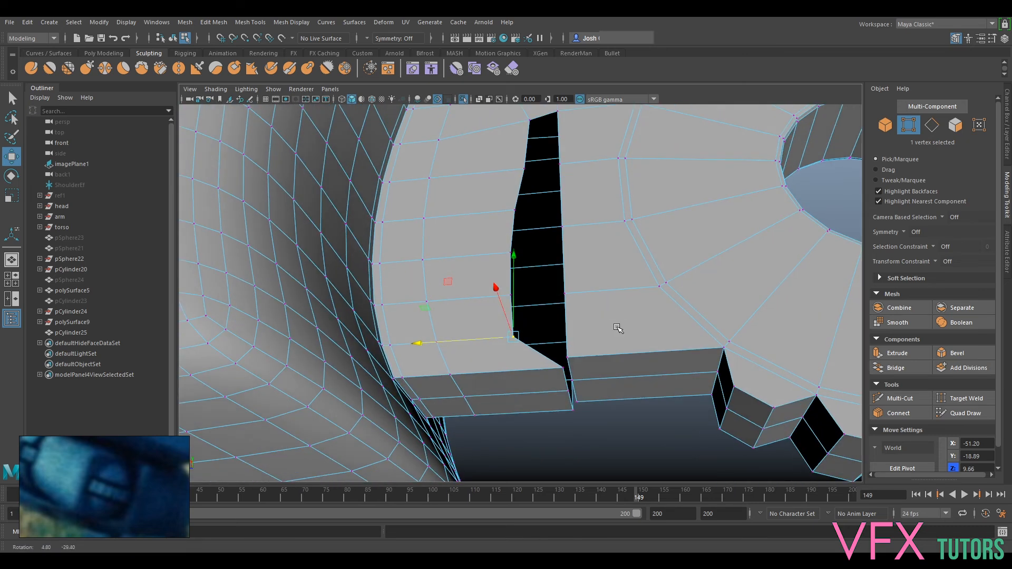
pyautogui.click(960, 400)
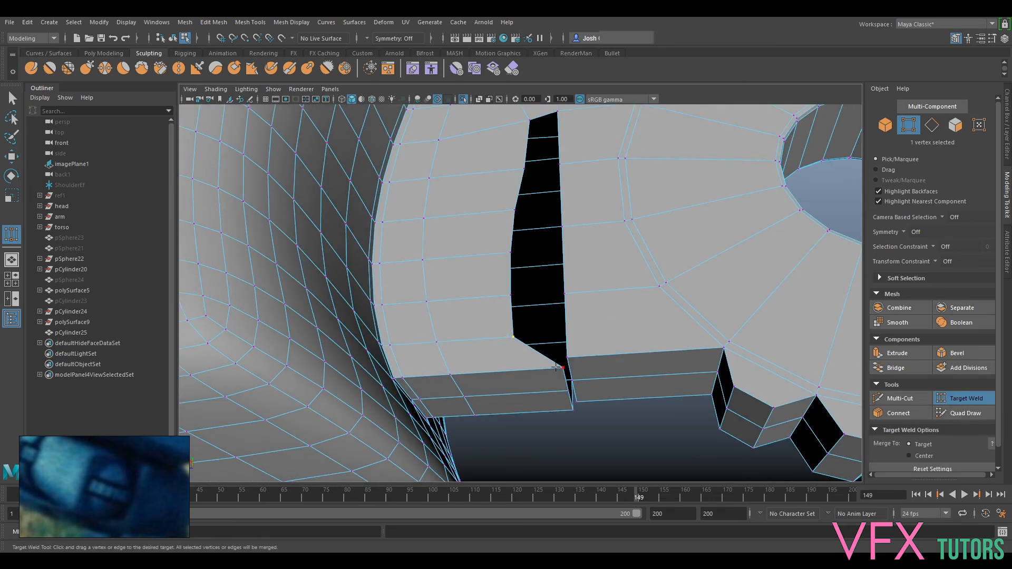
pyautogui.moveTo(590, 357); pyautogui.dragTo(607, 390)
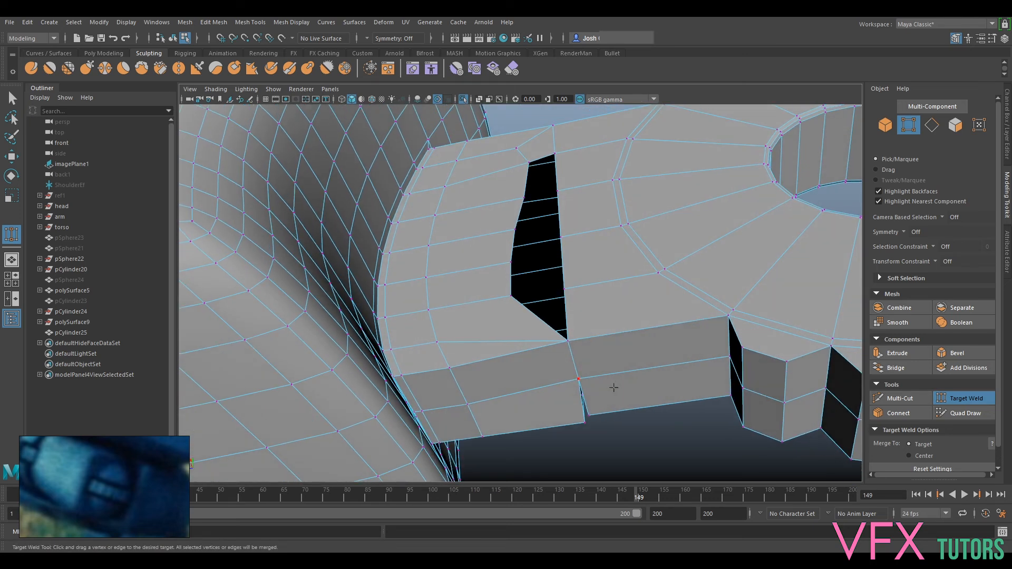
pyautogui.hotkey('ctrl', 'z')
pyautogui.hotkey('ctrl', 'z')
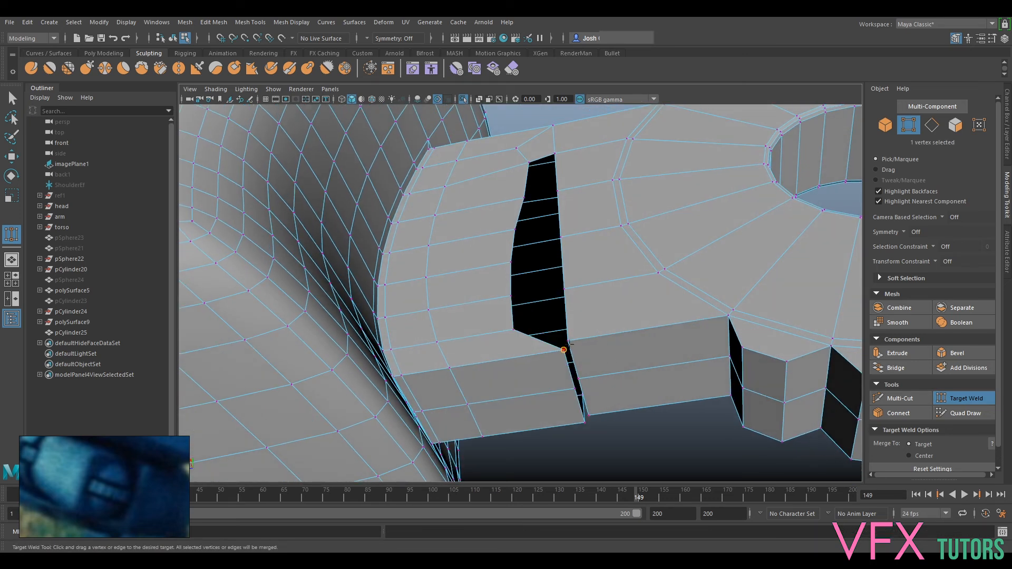
# - Try to weld the shell tab's lower corner vertex to the gear tab's corner, and undo the welds
pyautogui.moveTo(580, 333); pyautogui.dragTo(568, 341)
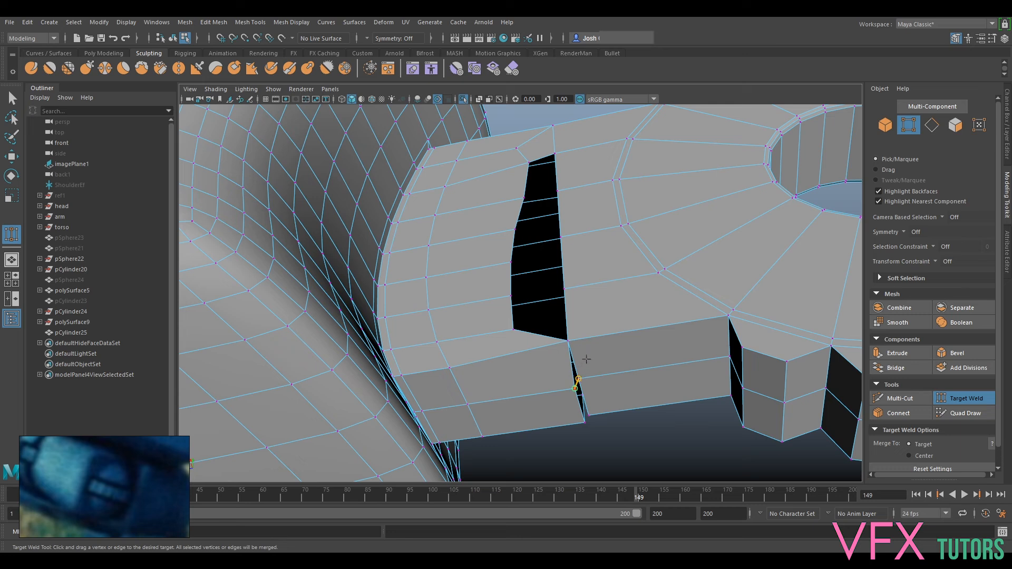
pyautogui.keyDown('alt'); pyautogui.moveTo(586, 359); pyautogui.dragTo(468, 310); pyautogui.keyUp('alt')
pyautogui.hotkey('ctrl', 'z')
pyautogui.hotkey('ctrl', 'z')
pyautogui.hotkey('ctrl', 'z')
pyautogui.hotkey('ctrl', 'z')
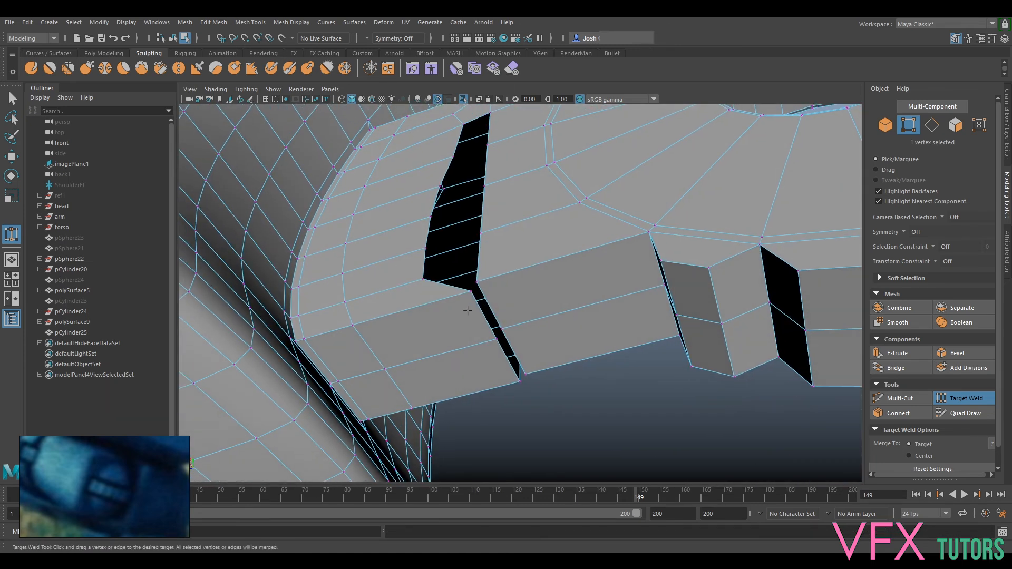
# - Weld the lower-end corner vertices of the shell tab to the matching gear tab vertices with Target Weld
pyautogui.moveTo(539, 366); pyautogui.dragTo(525, 375)
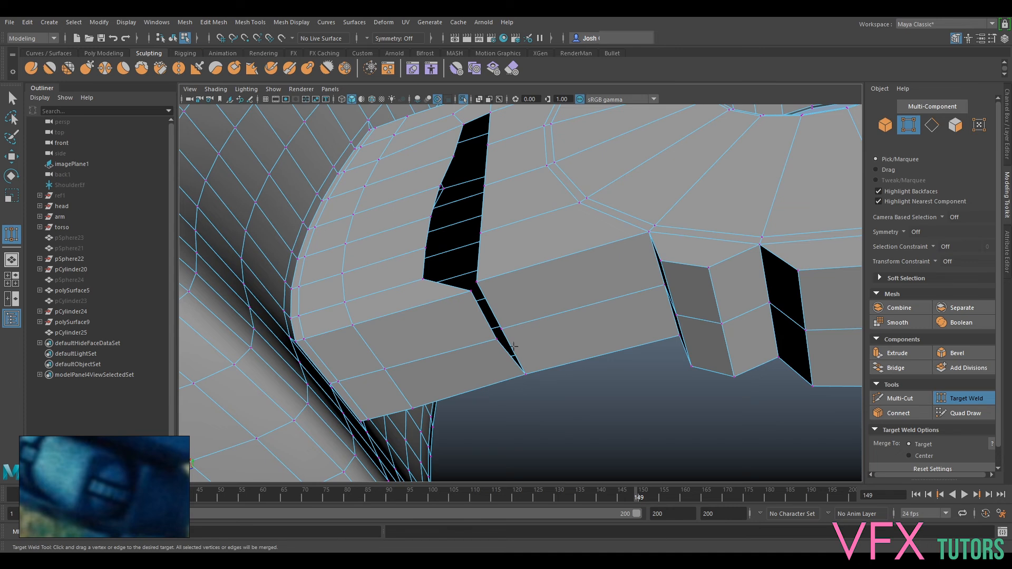
pyautogui.moveTo(516, 317)
pyautogui.keyDown('alt'); pyautogui.mouseDown()
pyautogui.moveTo(553, 368)
pyautogui.moveTo(545, 404)
pyautogui.moveTo(565, 393)
pyautogui.moveTo(572, 367)
pyautogui.mouseUp(); pyautogui.keyUp('alt')
pyautogui.press('q')
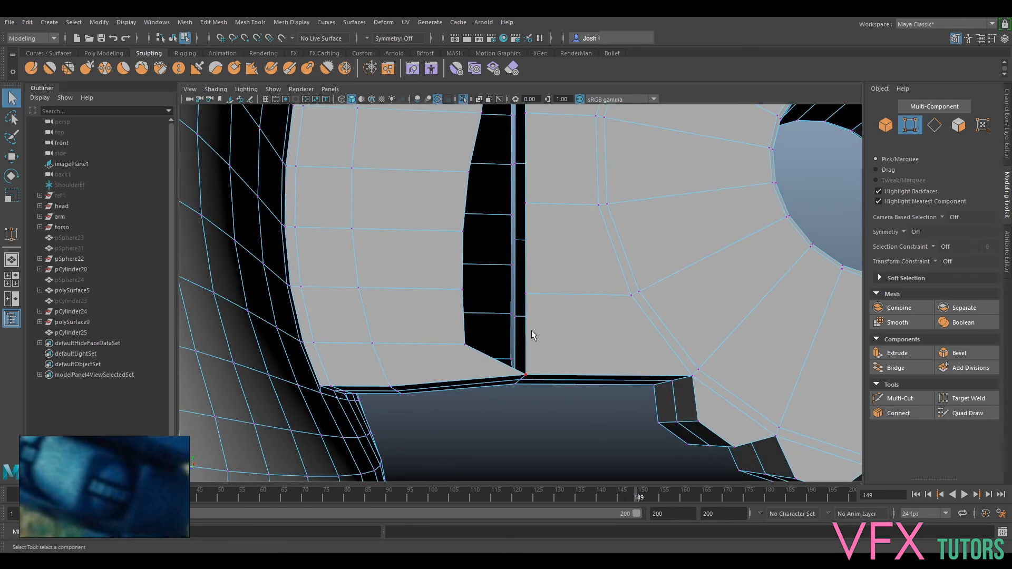
# - Bridge the lowest pair of facing edges between the shell tab and the gear tab
pyautogui.moveTo(529, 311); pyautogui.dragTo(537, 300, button='right')
pyautogui.click(464, 314)
pyautogui.keyDown('shift'); pyautogui.click(464, 314); pyautogui.keyUp('shift')
pyautogui.click(899, 368)
# - Bridge the uppermost and the lowest remaining pairs of facing edges across the gap between the two tabs
pyautogui.keyDown('alt'); pyautogui.moveTo(571, 226); pyautogui.dragTo(559, 283, button='middle'); pyautogui.keyUp('alt')
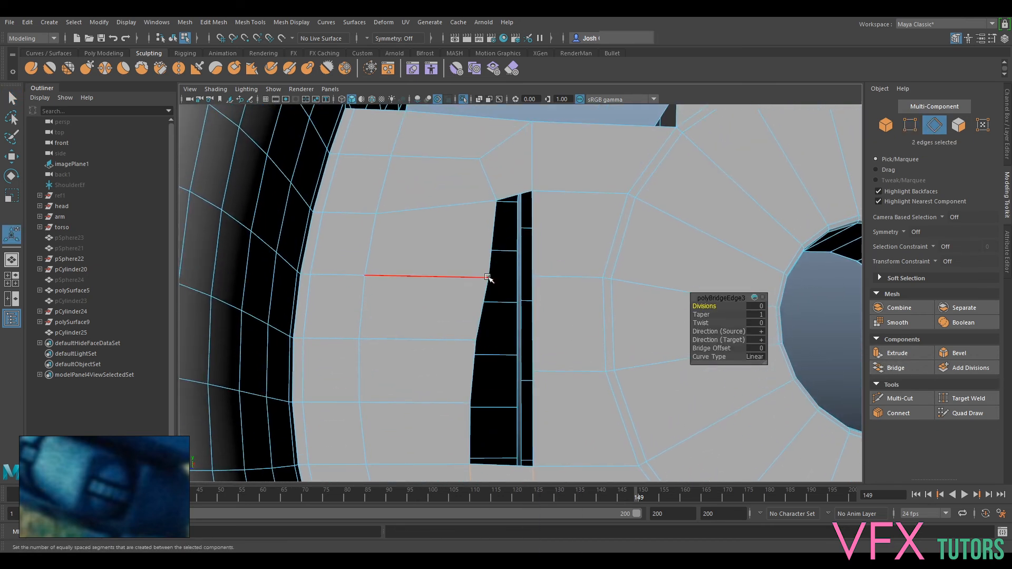
pyautogui.click(488, 278)
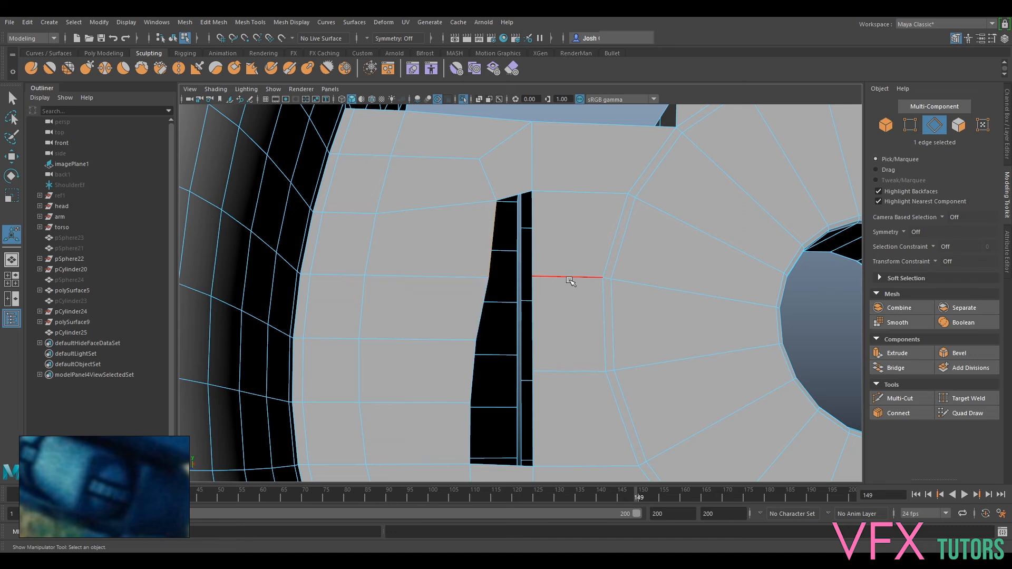
pyautogui.click(901, 368)
pyautogui.click(471, 436)
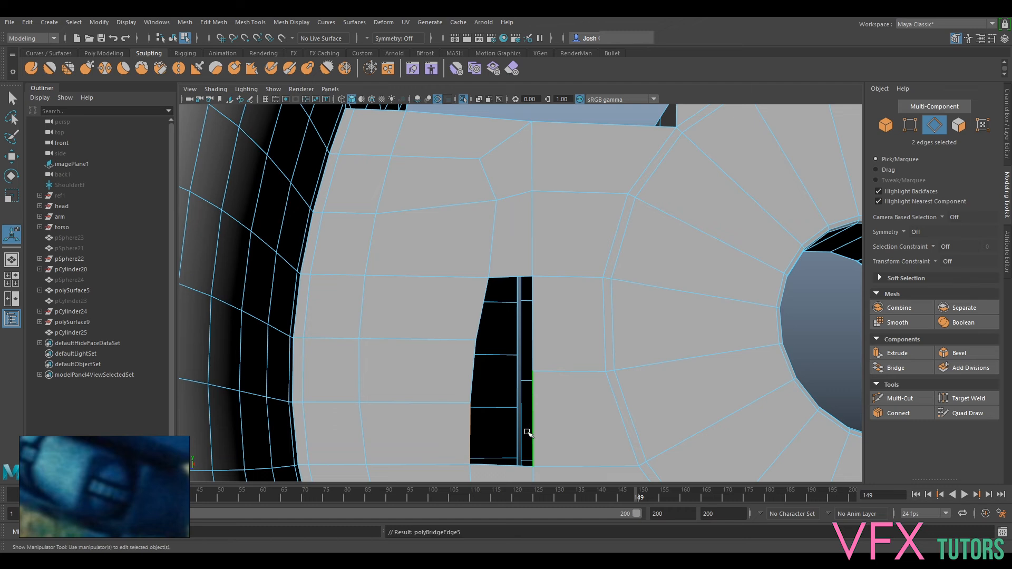
pyautogui.press('g')
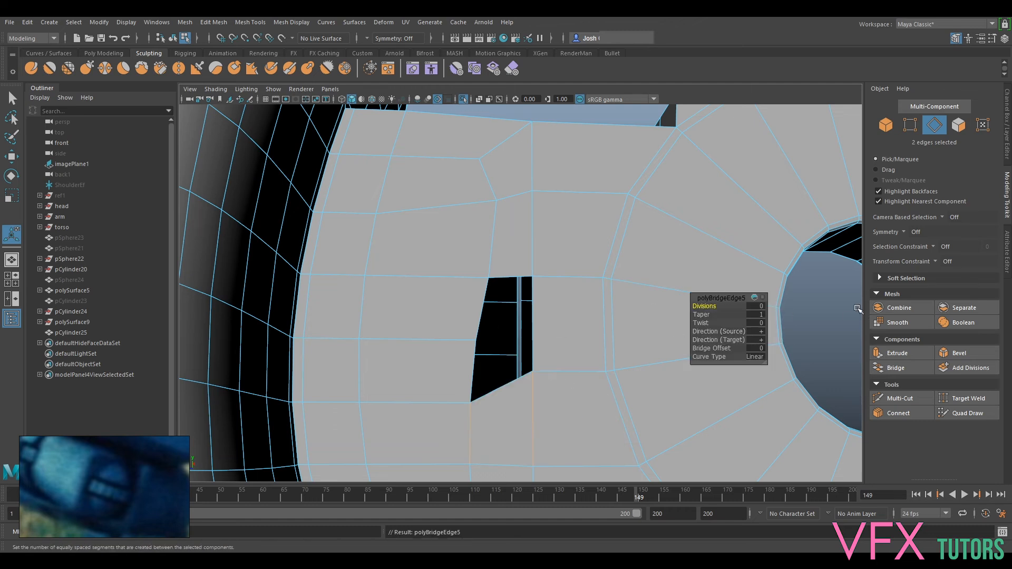
# - Insert an edge with Multi-Cut across the gear's middle segment, from the hole to the tab opening, splitting the remaining open gear tab edge
pyautogui.click(912, 399)
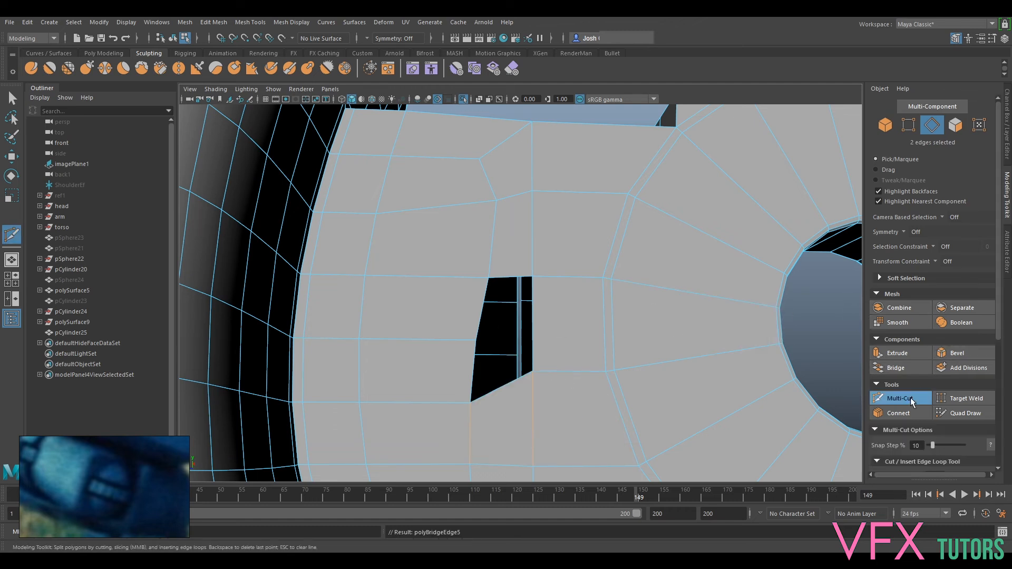
pyautogui.scroll(-5, 757, 334)
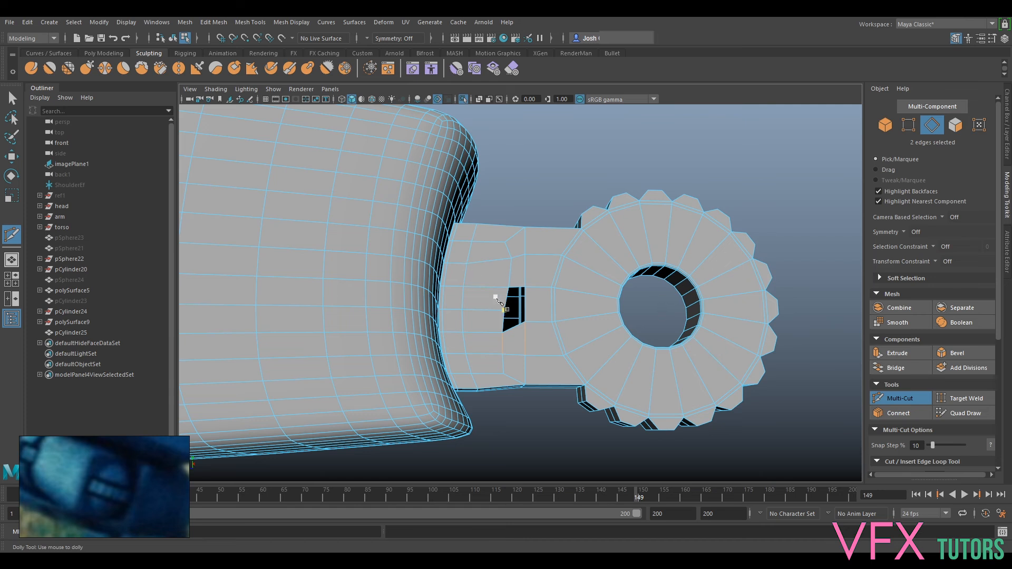
pyautogui.scroll(4, 509, 316)
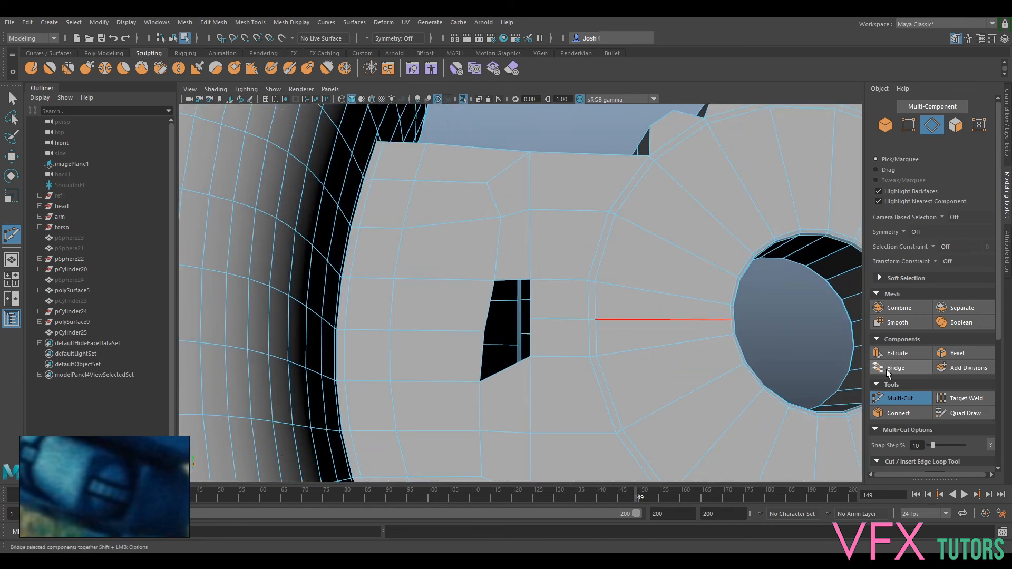
pyautogui.click(907, 399)
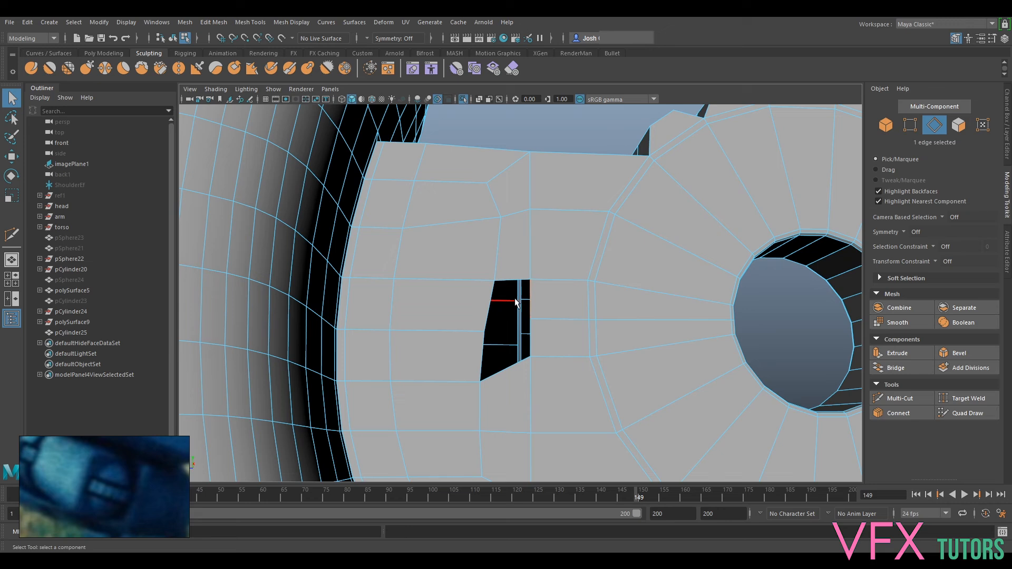
# - Bridge the remaining facing edges to close the gap between the shell tab and the gear tab on this side
pyautogui.keyDown('shift'); pyautogui.click(482, 305); pyautogui.keyUp('shift')
pyautogui.keyDown('shift'); pyautogui.click(539, 337); pyautogui.keyUp('shift')
pyautogui.click(895, 368)
# - Lower the two middle vertices of the gear tab's edge along Y to level them with the bridged shell rows
pyautogui.keyDown('alt'); pyautogui.moveTo(538, 373); pyautogui.dragTo(540, 313); pyautogui.keyUp('alt')
pyautogui.moveTo(539, 261); pyautogui.dragTo(493, 258, button='right')
pyautogui.click(530, 278)
pyautogui.press('w')
pyautogui.moveTo(531, 254); pyautogui.dragTo(534, 274)
pyautogui.click(523, 250)
pyautogui.moveTo(531, 228); pyautogui.dragTo(532, 238)
# - Lower the gear ring vertices beside the tab along Y to even out the edge rows running into the bridge
pyautogui.moveTo(621, 277); pyautogui.dragTo(578, 300)
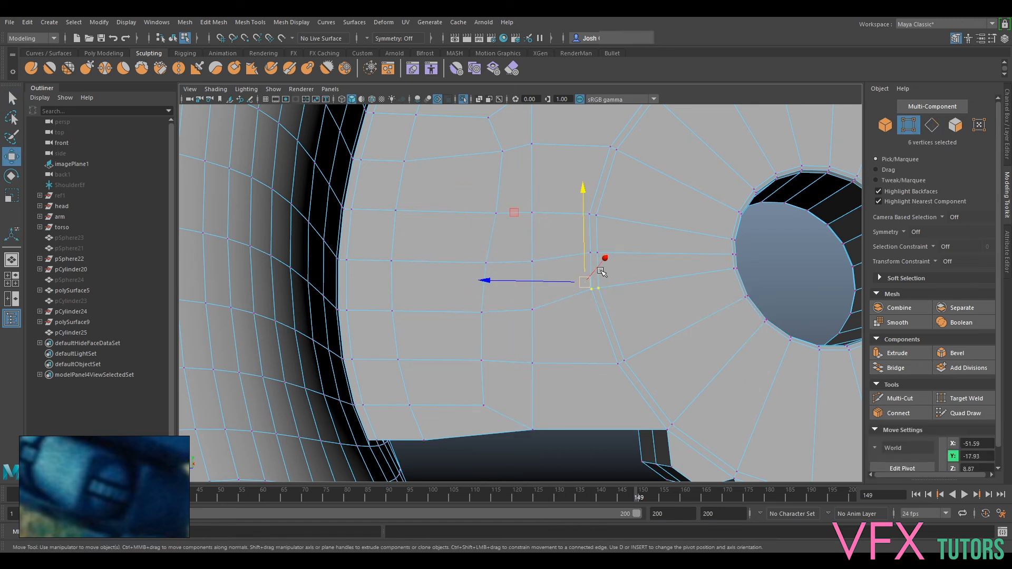
pyautogui.moveTo(584, 252)
pyautogui.mouseDown()
pyautogui.moveTo(586, 272)
pyautogui.moveTo(581, 263)
pyautogui.mouseUp()
pyautogui.moveTo(583, 225)
pyautogui.mouseDown()
pyautogui.moveTo(566, 259)
pyautogui.moveTo(577, 229)
pyautogui.mouseUp()
pyautogui.moveTo(506, 190); pyautogui.dragTo(486, 219)
pyautogui.hotkey('ctrl', 'z')
pyautogui.click(459, 197)
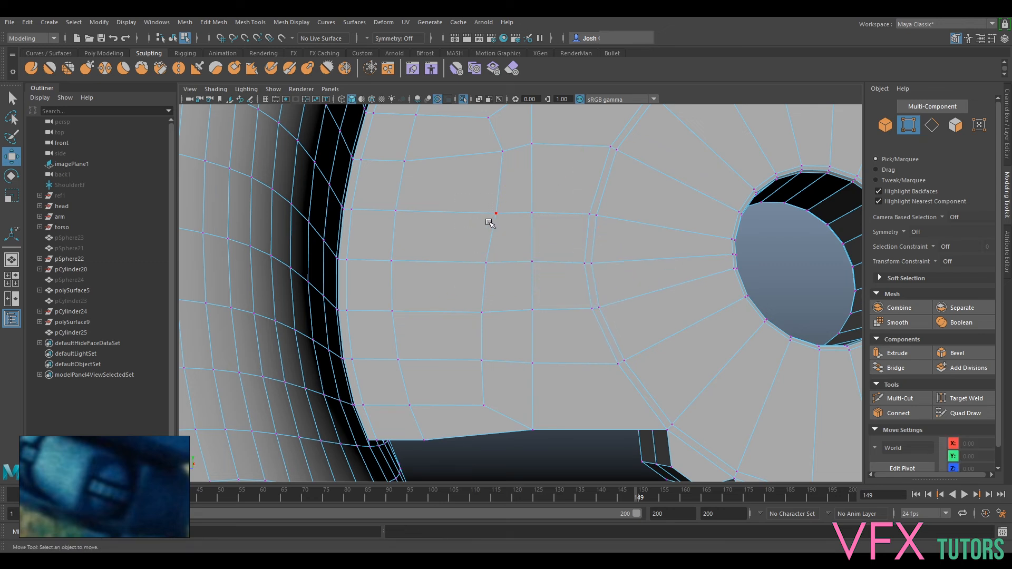
# - Delete the four stretched faces running from the shell's rounded side to the joint tab on the opposite side
pyautogui.scroll(-5, 570, 249)
pyautogui.keyDown('alt'); pyautogui.moveTo(570, 249); pyautogui.dragTo(606, 241); pyautogui.keyUp('alt')
pyautogui.scroll(6, 658, 251)
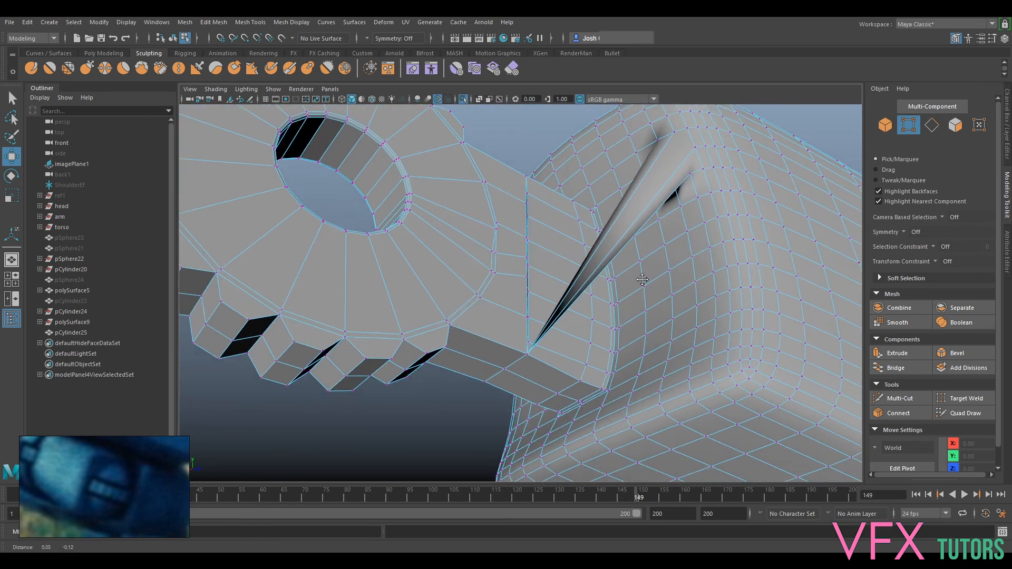
pyautogui.keyDown('alt'); pyautogui.moveTo(698, 183); pyautogui.dragTo(515, 424, button='middle'); pyautogui.keyUp('alt')
pyautogui.scroll(-3, 515, 423)
pyautogui.moveTo(558, 304)
pyautogui.mouseDown(button='right')
pyautogui.moveTo(562, 236)
pyautogui.moveTo(558, 289)
pyautogui.mouseUp(button='right')
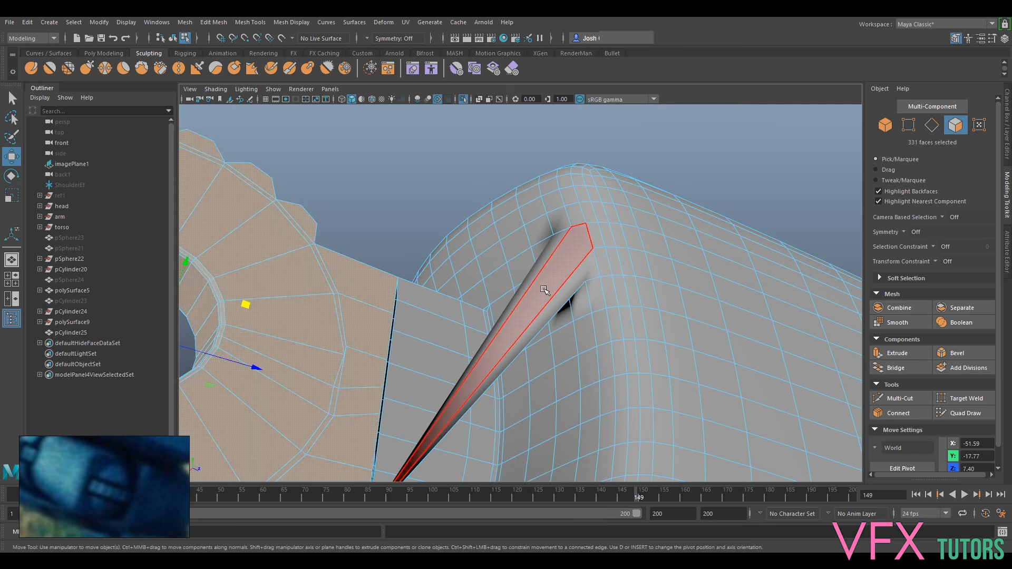
pyautogui.click(544, 289)
pyautogui.press('Delete')
pyautogui.click(559, 290)
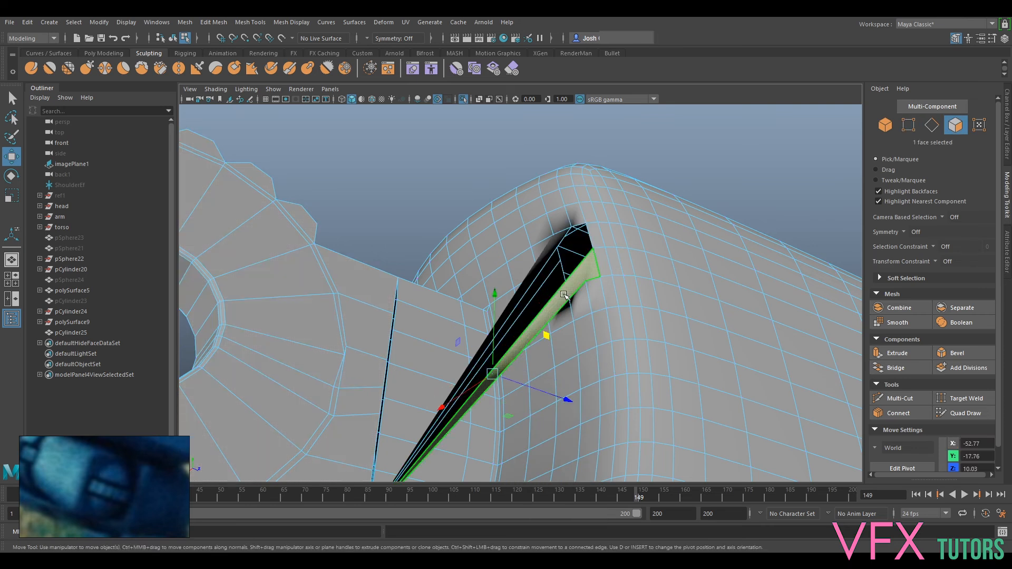
pyautogui.press('Delete')
pyautogui.click(541, 302)
pyautogui.press('Delete')
pyautogui.click(539, 301)
pyautogui.press('Delete')
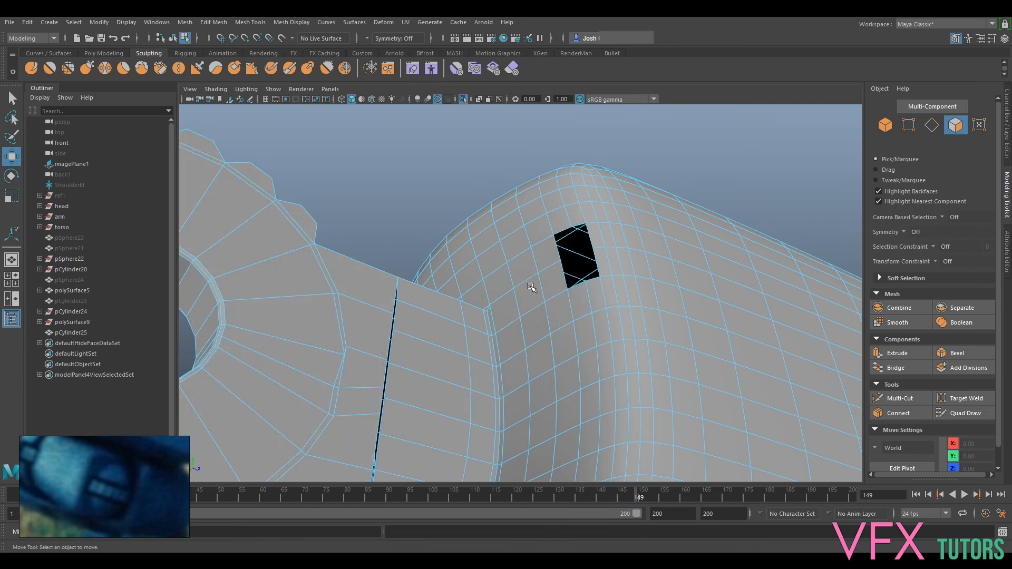
# - Lower two vertices on the gear tab's open edge along Y to match the shell tab's rows on this side
pyautogui.keyDown('alt'); pyautogui.moveTo(582, 303); pyautogui.dragTo(538, 208); pyautogui.keyUp('alt')
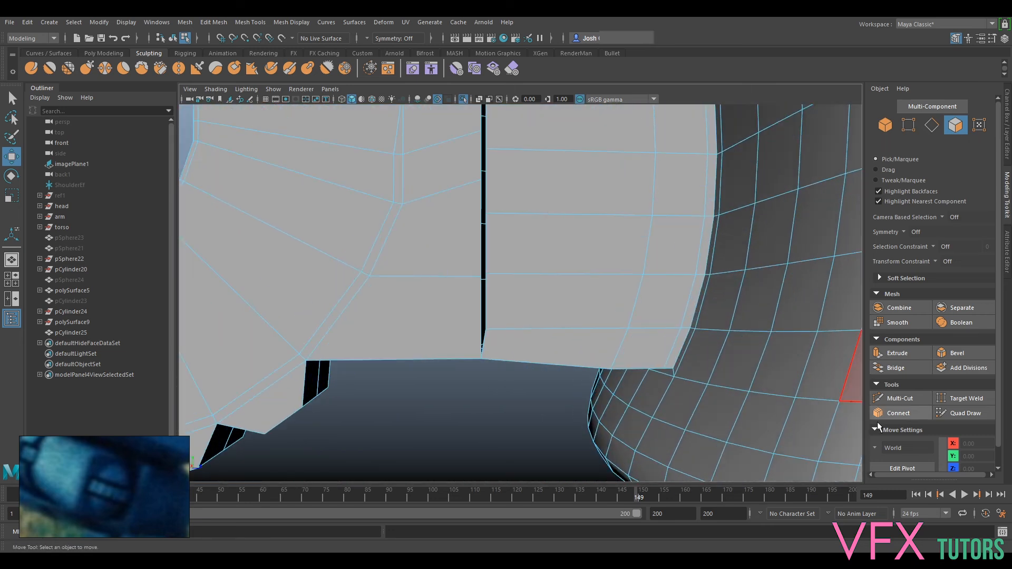
pyautogui.moveTo(454, 191); pyautogui.dragTo(452, 158, button='right')
pyautogui.click(481, 179)
pyautogui.moveTo(481, 150); pyautogui.dragTo(484, 188)
pyautogui.keyDown('alt'); pyautogui.moveTo(498, 171); pyautogui.dragTo(508, 233, button='middle'); pyautogui.keyUp('alt')
pyautogui.click(463, 195)
pyautogui.moveTo(484, 174); pyautogui.dragTo(485, 185)
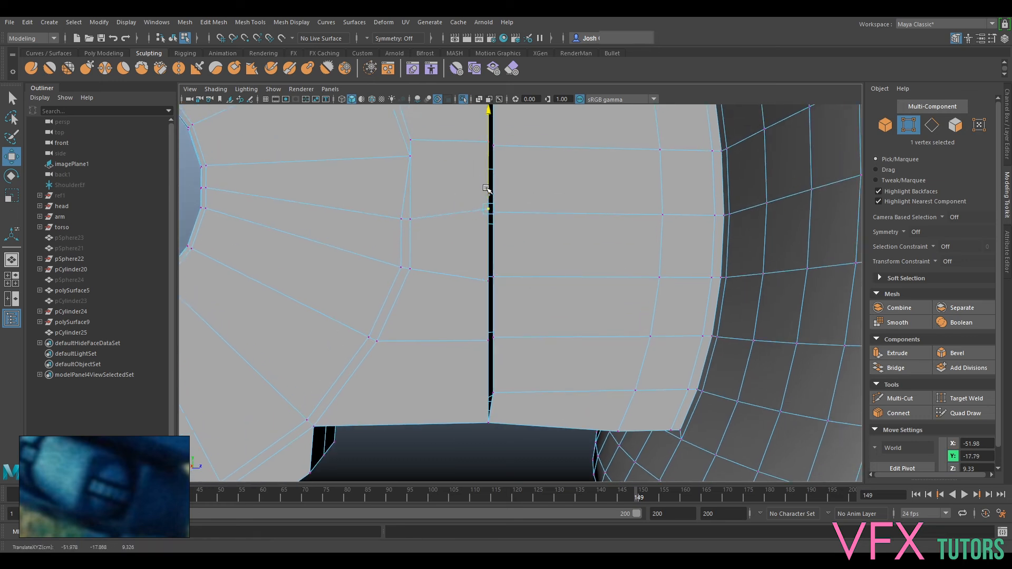
# - Pull the four lower vertices of the shell tab's opening back along Z, the second one to about 9.74
pyautogui.scroll(-2, 491, 225)
pyautogui.click(506, 371)
pyautogui.moveTo(529, 365); pyautogui.dragTo(560, 366)
pyautogui.click(506, 328)
pyautogui.moveTo(532, 325); pyautogui.dragTo(583, 334)
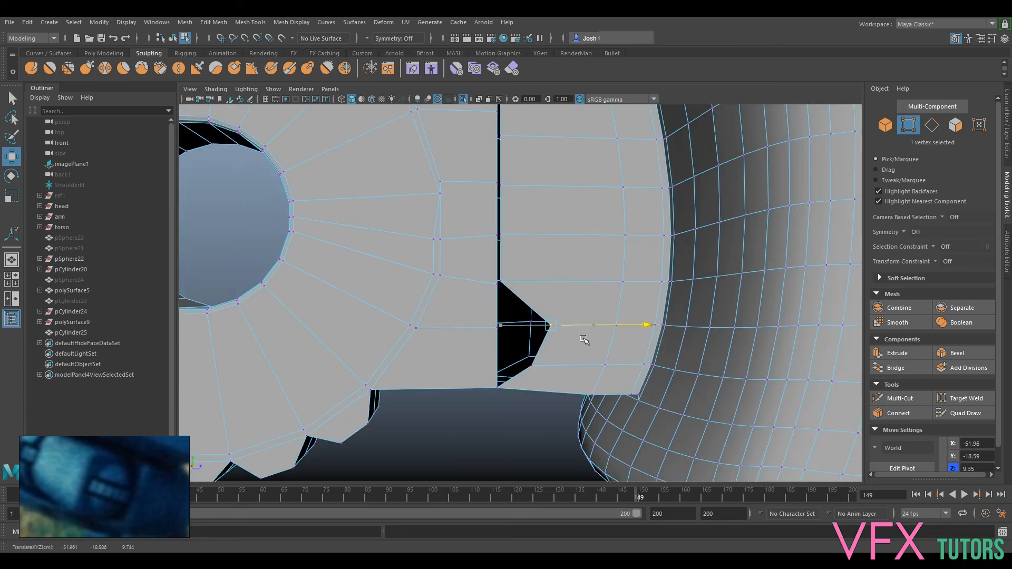
pyautogui.click(506, 281)
pyautogui.moveTo(551, 281); pyautogui.dragTo(600, 287)
pyautogui.click(504, 236)
pyautogui.moveTo(542, 237); pyautogui.dragTo(593, 238)
# - Pull the three upper vertices of the shell tab's opening back along Z, the middle one to about 9.75
pyautogui.keyDown('alt'); pyautogui.moveTo(558, 197); pyautogui.dragTo(557, 327, button='middle'); pyautogui.keyUp('alt')
pyautogui.click(510, 301)
pyautogui.moveTo(519, 301); pyautogui.dragTo(566, 302)
pyautogui.click(524, 253)
pyautogui.moveTo(533, 253); pyautogui.dragTo(585, 258)
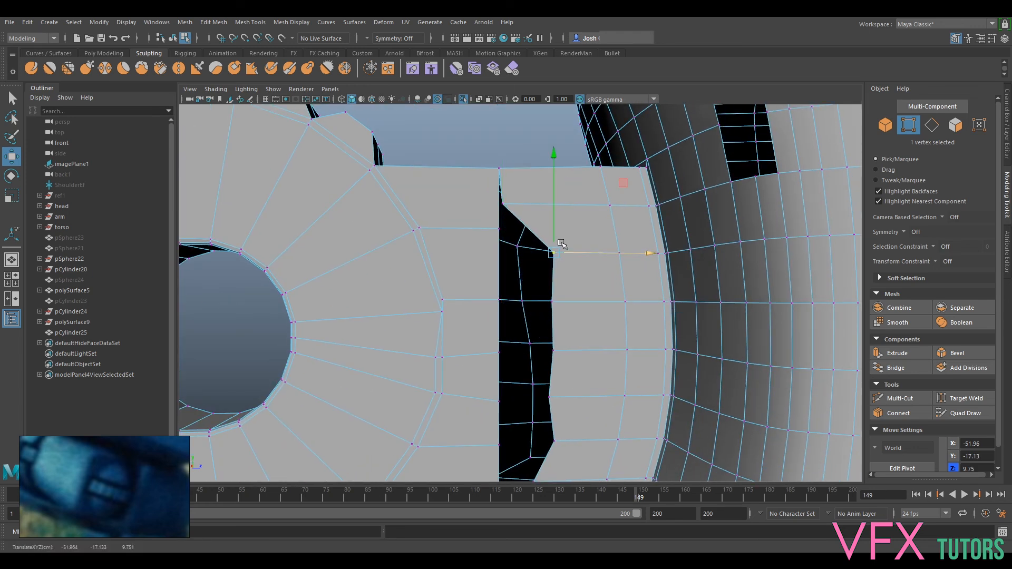
pyautogui.click(527, 208)
pyautogui.moveTo(533, 208); pyautogui.dragTo(599, 210)
pyautogui.click(554, 255)
# - Bridge the three upper pairs of facing edges between the gear tab and the shell tab
pyautogui.moveTo(479, 187); pyautogui.dragTo(486, 155, button='right')
pyautogui.click(501, 200)
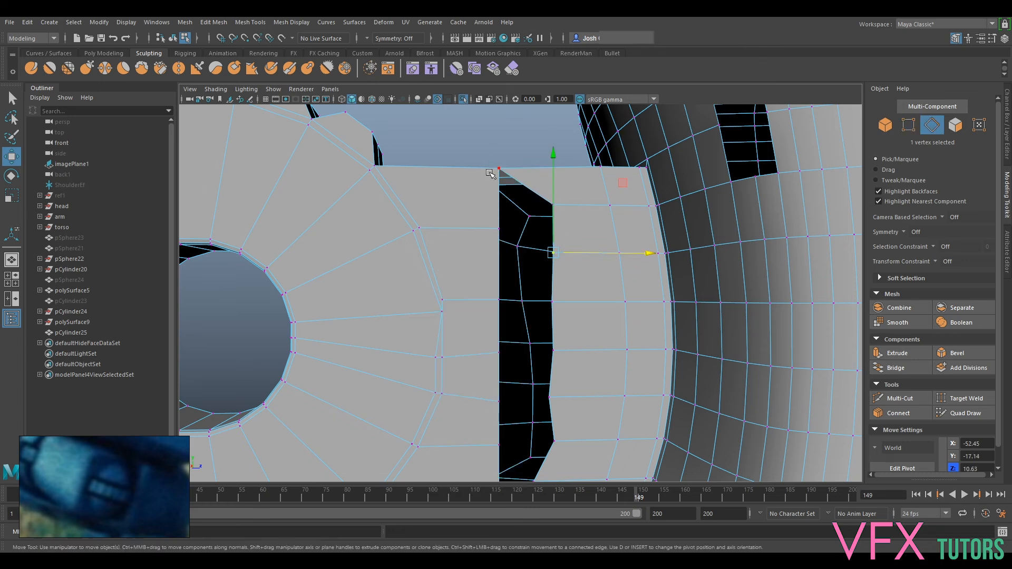
pyautogui.keyDown('shift'); pyautogui.click(549, 225); pyautogui.keyUp('shift')
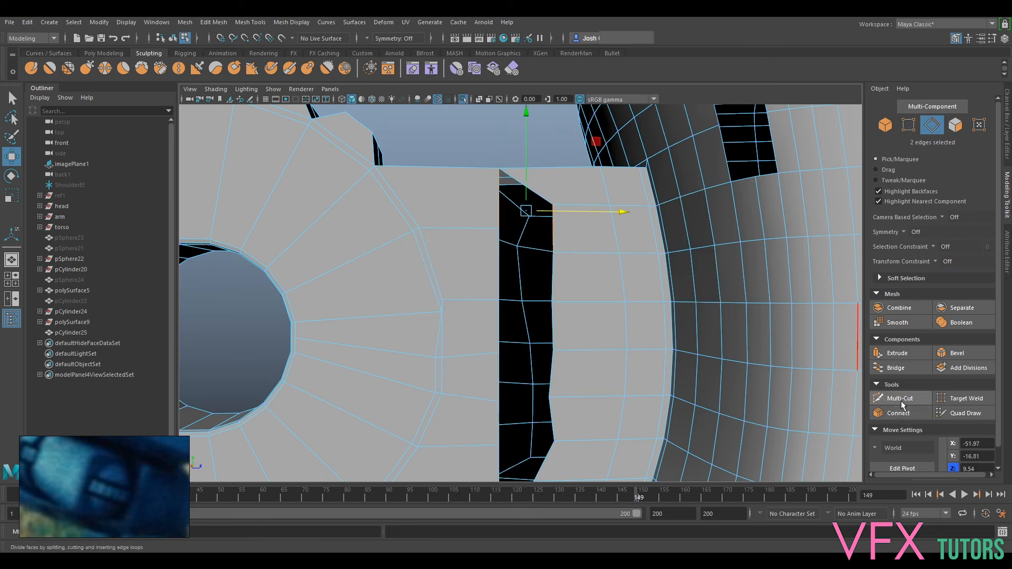
pyautogui.click(874, 367)
pyautogui.click(565, 291)
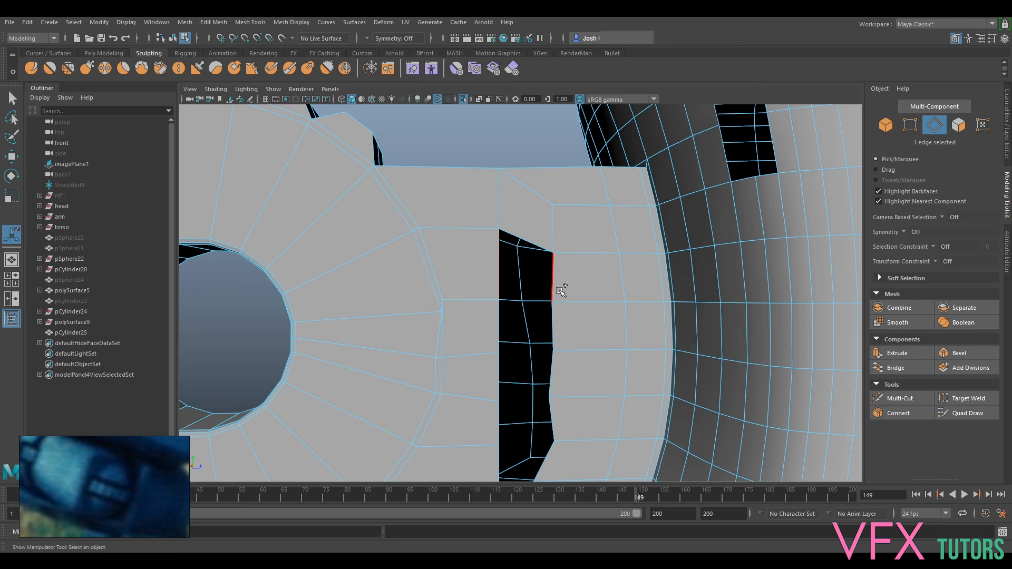
pyautogui.press('g')
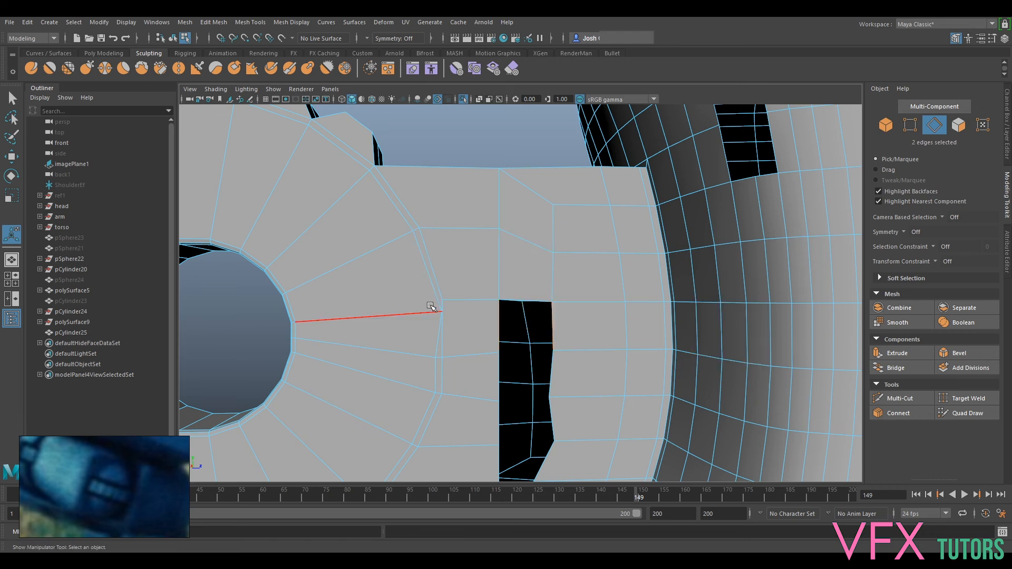
pyautogui.press('g')
# - Bridge the three lower pairs of facing edges, from the lower end upwards, to close this side's gap
pyautogui.keyDown('alt'); pyautogui.moveTo(515, 384); pyautogui.dragTo(549, 289, button='middle'); pyautogui.keyUp('alt')
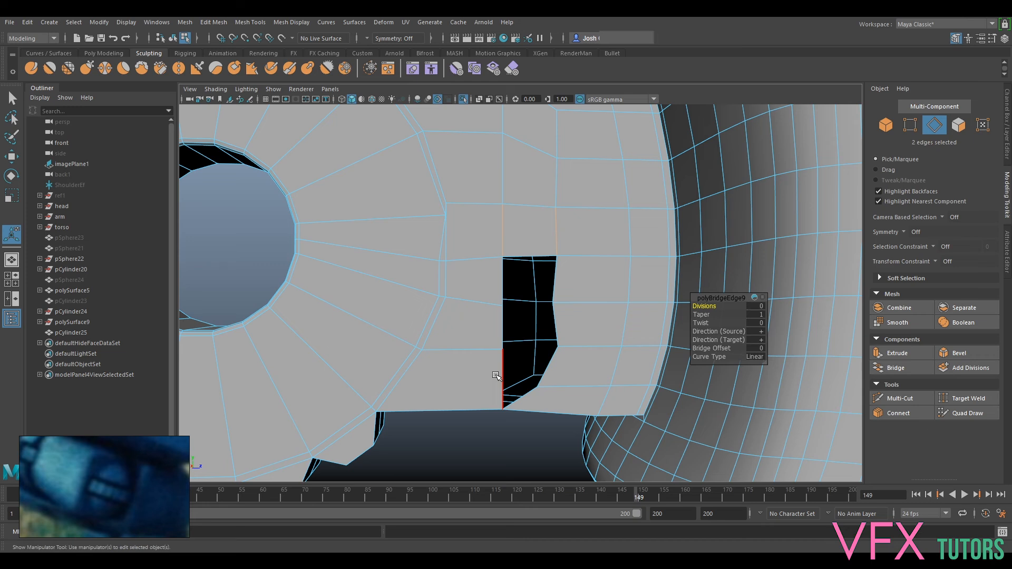
pyautogui.click(548, 367)
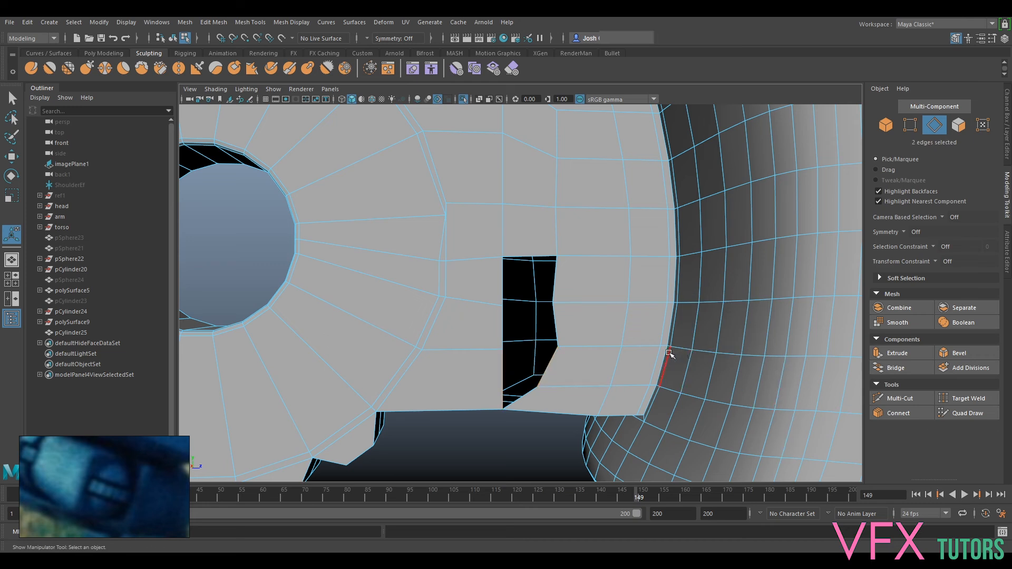
pyautogui.press('g')
pyautogui.click(559, 320)
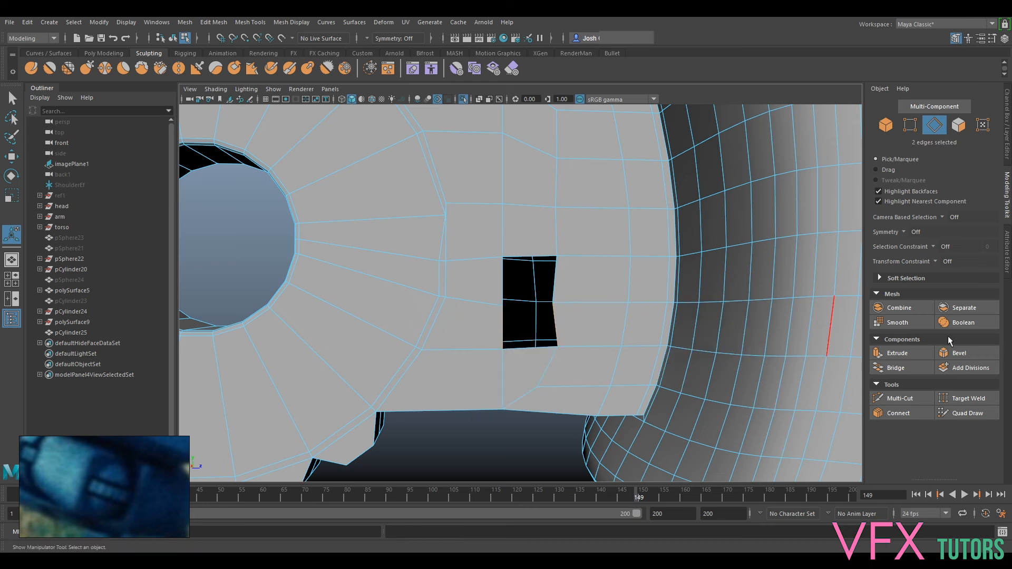
pyautogui.press('g')
pyautogui.click(565, 275)
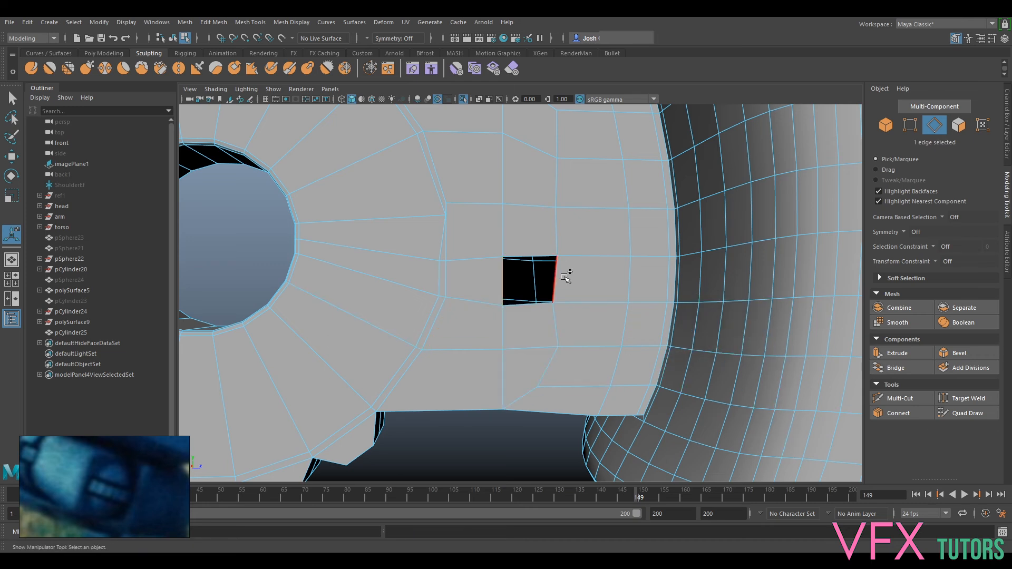
pyautogui.press('g')
# - Adjust the lower vertices of the bridged seam to straighten its column of edges
pyautogui.keyDown('alt'); pyautogui.moveTo(583, 310); pyautogui.dragTo(535, 284); pyautogui.keyUp('alt')
pyautogui.moveTo(535, 259); pyautogui.dragTo(471, 287, button='right')
pyautogui.press('w')
pyautogui.moveTo(506, 286)
pyautogui.mouseDown()
pyautogui.moveTo(479, 260)
pyautogui.moveTo(493, 279)
pyautogui.mouseUp()
pyautogui.keyDown('alt'); pyautogui.moveTo(521, 355); pyautogui.dragTo(552, 411); pyautogui.keyUp('alt')
pyautogui.click(595, 172)
pyautogui.click(593, 317)
pyautogui.moveTo(613, 316); pyautogui.dragTo(623, 315)
# - Shift the next three vertices up the bridged seam towards the shell to even out the face spacing
pyautogui.click(604, 251)
pyautogui.click(616, 269)
pyautogui.moveTo(617, 271); pyautogui.dragTo(626, 271)
pyautogui.click(628, 222)
pyautogui.moveTo(636, 222); pyautogui.dragTo(644, 224)
pyautogui.click(621, 174)
pyautogui.moveTo(626, 172); pyautogui.dragTo(638, 171)
# - Nudge the vertices at the upper end of the bridged seam to even out its spacing
pyautogui.keyDown('alt'); pyautogui.moveTo(625, 176); pyautogui.dragTo(617, 216, button='middle'); pyautogui.keyUp('alt')
pyautogui.moveTo(601, 192)
pyautogui.mouseDown()
pyautogui.moveTo(601, 183)
pyautogui.moveTo(618, 203)
pyautogui.mouseUp()
pyautogui.click(539, 183)
pyautogui.moveTo(532, 168); pyautogui.dragTo(533, 179)
pyautogui.click(536, 356)
# - Move two vertices of the seam on the tab's first bridged side towards the shell along Z, the lower one to about 9.67
pyautogui.keyDown('alt'); pyautogui.moveTo(534, 339); pyautogui.dragTo(708, 318); pyautogui.keyUp('alt')
pyautogui.click(487, 240)
pyautogui.moveTo(467, 238); pyautogui.dragTo(460, 237)
pyautogui.click(477, 279)
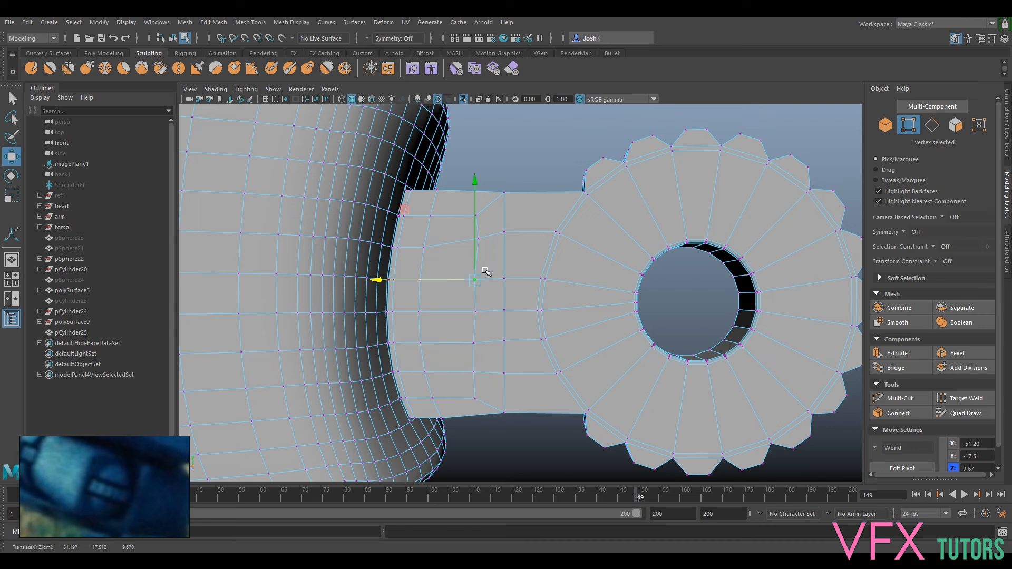
pyautogui.click(478, 239)
# - Return to object mode and examine the joined mesh in smooth preview from both sides
pyautogui.moveTo(656, 225); pyautogui.dragTo(532, 166, button='right')
pyautogui.click(525, 138)
pyautogui.scroll(-8, 538, 159)
pyautogui.keyDown('alt'); pyautogui.moveTo(616, 284); pyautogui.dragTo(604, 281); pyautogui.keyUp('alt')
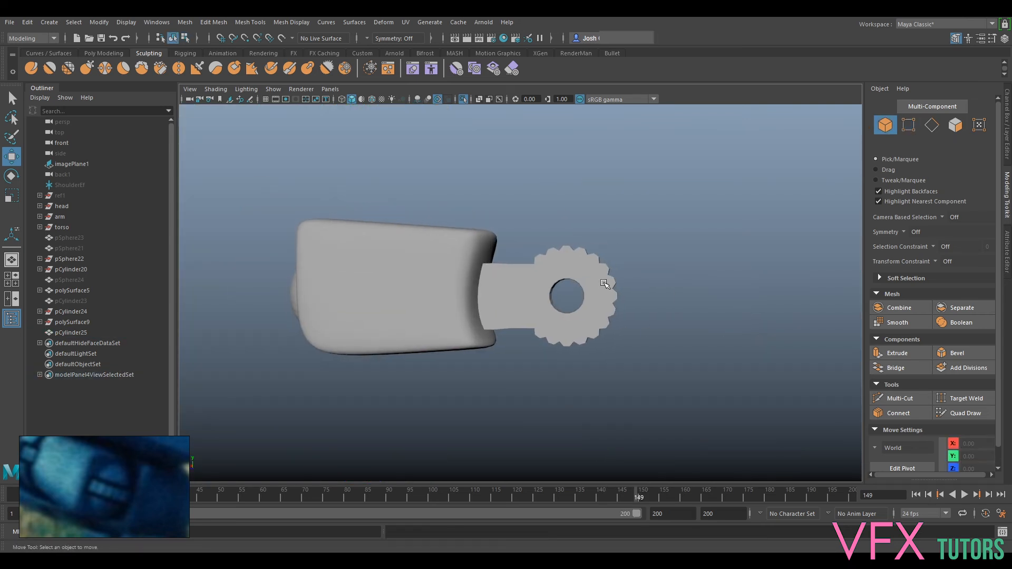
pyautogui.click(599, 285)
pyautogui.press('3')
pyautogui.click(673, 233)
pyautogui.keyDown('alt'); pyautogui.moveTo(730, 244); pyautogui.dragTo(591, 234); pyautogui.keyUp('alt')
pyautogui.click(613, 308)
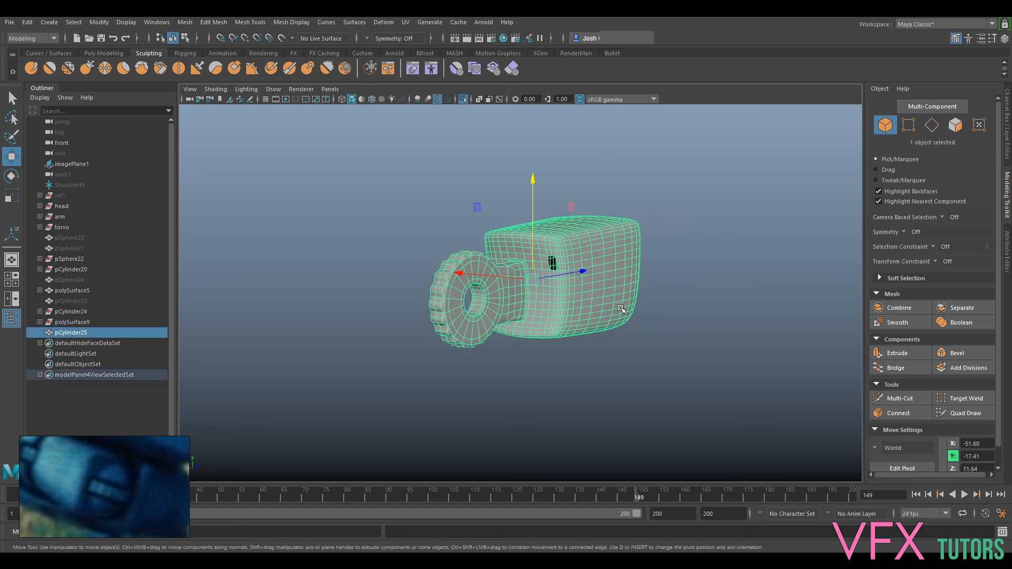
# - Fill the hole in the shell's side and split the new face with Multi-Cut so the surrounding edge grid continues across it
pyautogui.scroll(8, 607, 301)
pyautogui.moveTo(561, 278); pyautogui.dragTo(555, 236, button='right')
pyautogui.keyDown('alt'); pyautogui.moveTo(554, 236); pyautogui.dragTo(583, 318); pyautogui.keyUp('alt')
pyautogui.doubleClick(586, 319)
pyautogui.keyDown('shift'); pyautogui.moveTo(588, 319); pyautogui.dragTo(577, 463, button='right'); pyautogui.keyUp('shift')
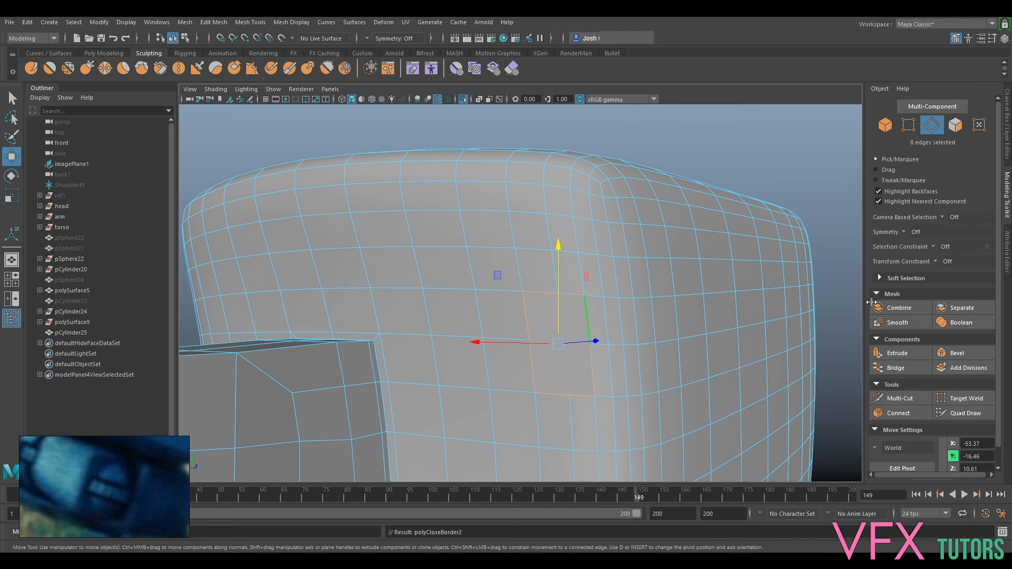
pyautogui.click(901, 400)
pyautogui.click(558, 294)
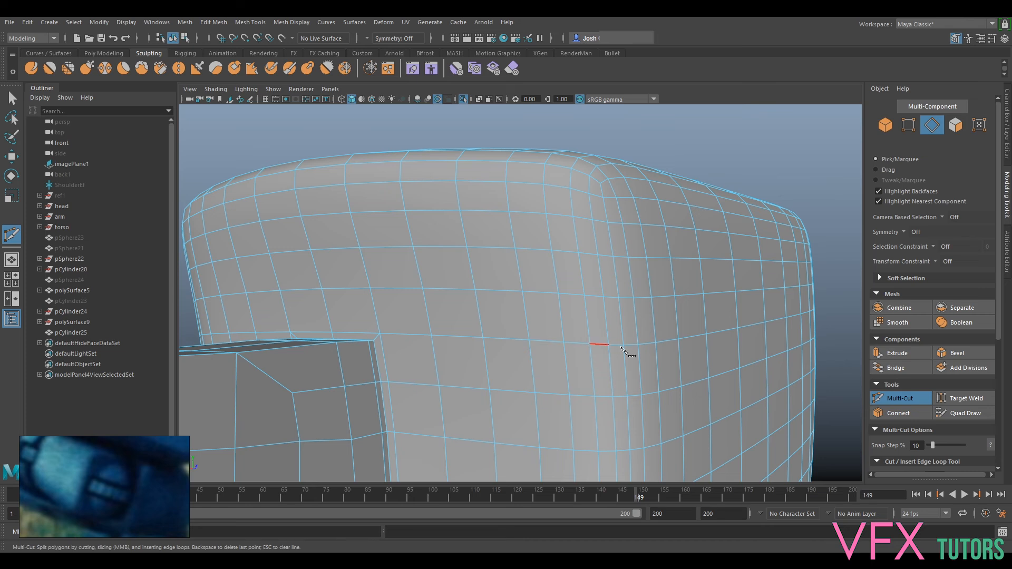
# - Leave Multi-Cut, return to object mode and examine the patched shell and gear joint in smooth preview
pyautogui.scroll(-2, 595, 348)
pyautogui.click(915, 403)
pyautogui.scroll(-5, 606, 348)
pyautogui.keyDown('alt'); pyautogui.moveTo(607, 348); pyautogui.dragTo(554, 352); pyautogui.keyUp('alt')
pyautogui.keyDown('alt'); pyautogui.moveTo(567, 352); pyautogui.dragTo(696, 349, button='middle'); pyautogui.keyUp('alt')
pyautogui.scroll(2, 692, 346)
pyautogui.press('3')
pyautogui.keyDown('alt'); pyautogui.moveTo(509, 339); pyautogui.dragTo(585, 379); pyautogui.keyUp('alt')
pyautogui.moveTo(486, 266); pyautogui.dragTo(553, 243, button='right')
pyautogui.click(590, 249)
pyautogui.scroll(-4, 686, 272)
pyautogui.keyDown('alt'); pyautogui.moveTo(655, 329); pyautogui.dragTo(757, 300); pyautogui.keyUp('alt')
pyautogui.scroll(4, 509, 300)
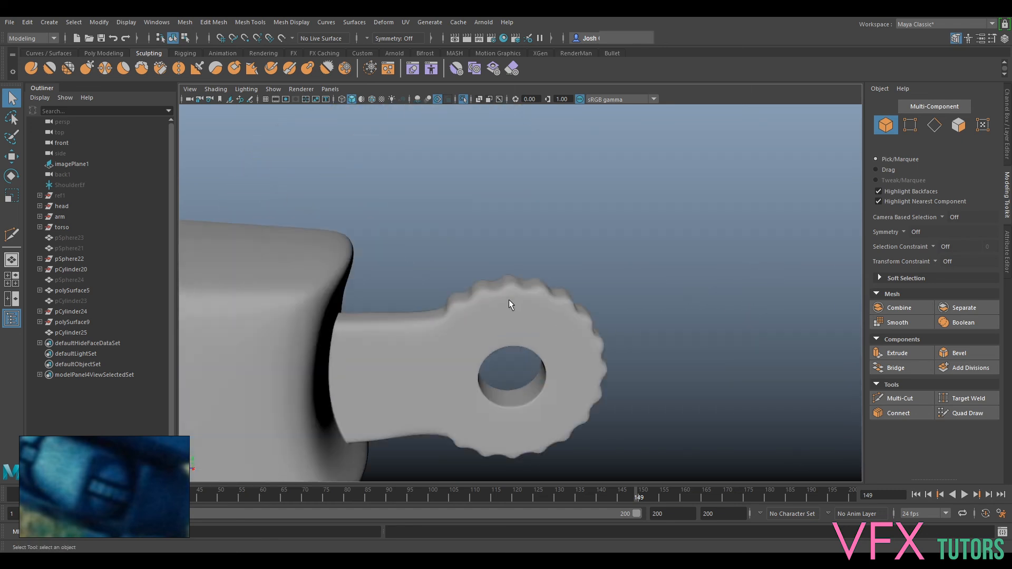
# - Try to insert an edge loop around the gear's toothed rim with Multi-Cut
pyautogui.click(510, 299)
pyautogui.moveTo(510, 298)
pyautogui.keyDown('alt'); pyautogui.mouseDown()
pyautogui.moveTo(501, 327)
pyautogui.moveTo(527, 337)
pyautogui.moveTo(507, 305)
pyautogui.mouseUp(); pyautogui.keyUp('alt')
pyautogui.moveTo(508, 301); pyautogui.dragTo(498, 243, button='right')
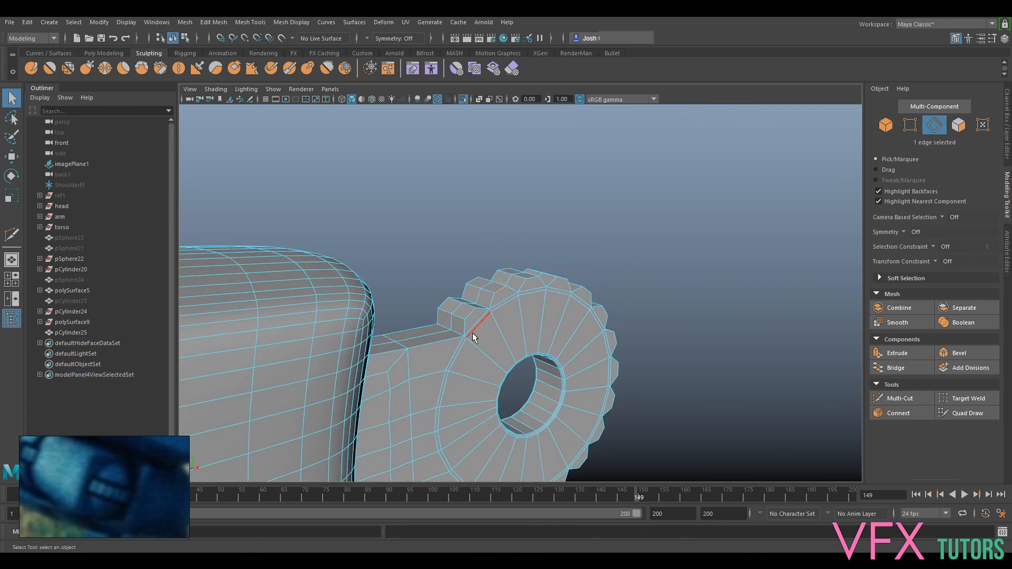
pyautogui.keyDown('alt'); pyautogui.moveTo(485, 330); pyautogui.dragTo(472, 340); pyautogui.keyUp('alt')
pyautogui.click(900, 399)
pyautogui.keyDown('alt'); pyautogui.moveTo(657, 316); pyautogui.dragTo(585, 274); pyautogui.keyUp('alt')
pyautogui.scroll(5, 468, 312)
pyautogui.scroll(-5, 468, 314)
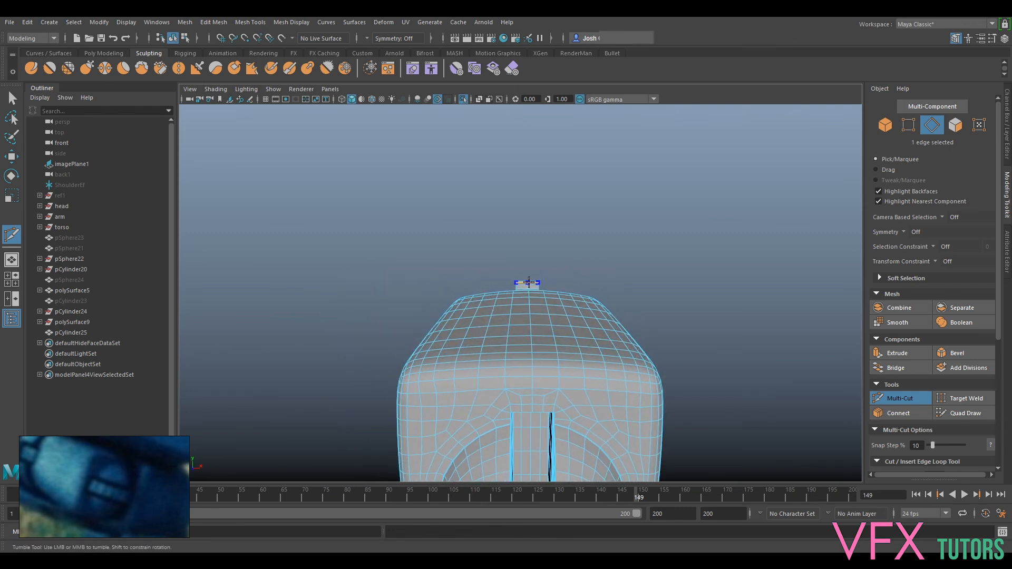
pyautogui.keyDown('ctrl'); pyautogui.click(529, 284); pyautogui.keyUp('ctrl')
pyautogui.keyDown('alt'); pyautogui.moveTo(658, 290); pyautogui.dragTo(422, 293); pyautogui.keyUp('alt')
pyautogui.scroll(5, 527, 320)
pyautogui.keyDown('alt'); pyautogui.moveTo(511, 302); pyautogui.dragTo(537, 281, button='middle'); pyautogui.keyUp('alt')
# - Try to insert a further edge loop close to the side edge of the gear's teeth
pyautogui.keyDown('ctrl'); pyautogui.click(495, 334); pyautogui.keyUp('ctrl')
pyautogui.keyDown('ctrl'); pyautogui.moveTo(495, 335); pyautogui.dragTo(554, 309); pyautogui.keyUp('ctrl')
pyautogui.keyDown('alt'); pyautogui.moveTo(553, 308); pyautogui.dragTo(569, 302, button='right'); pyautogui.keyUp('alt')
pyautogui.keyDown('ctrl'); pyautogui.moveTo(569, 293); pyautogui.dragTo(567, 292); pyautogui.keyUp('ctrl')
pyautogui.keyDown('alt'); pyautogui.moveTo(675, 386); pyautogui.dragTo(636, 322, button='right'); pyautogui.keyUp('alt')
pyautogui.keyDown('alt'); pyautogui.moveTo(636, 323); pyautogui.dragTo(601, 353); pyautogui.keyUp('alt')
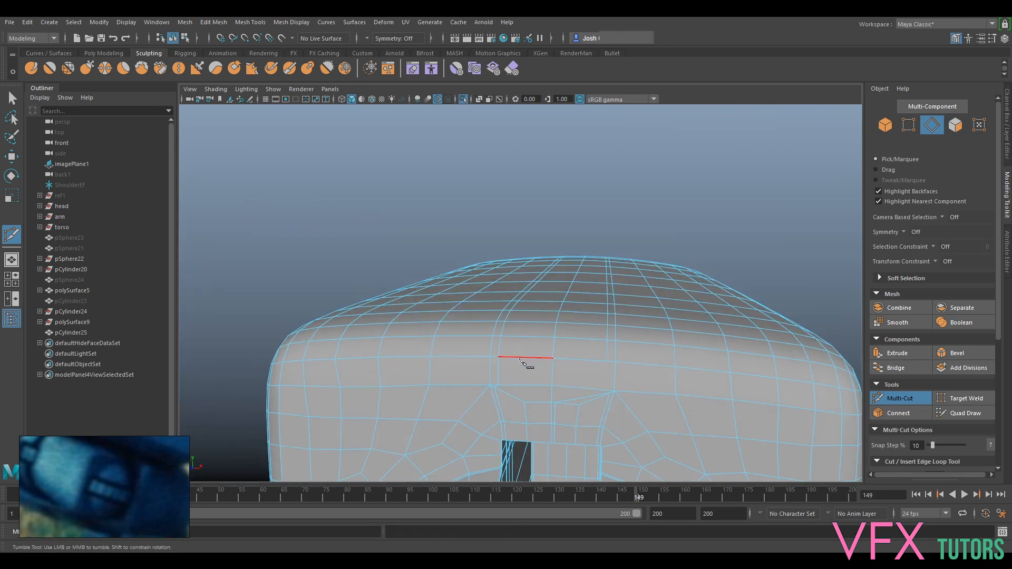
# - Check where the new loops run across the shell above its round opening and undo them
pyautogui.keyDown('alt'); pyautogui.moveTo(519, 358); pyautogui.dragTo(544, 384, button='right'); pyautogui.keyUp('alt')
pyautogui.keyDown('alt'); pyautogui.moveTo(546, 423); pyautogui.dragTo(545, 374, button='middle'); pyautogui.keyUp('alt')
pyautogui.keyDown('alt'); pyautogui.moveTo(630, 285); pyautogui.dragTo(596, 321, button='middle'); pyautogui.keyUp('alt')
pyautogui.click(512, 367)
pyautogui.keyDown('alt'); pyautogui.moveTo(518, 374); pyautogui.dragTo(572, 307, button='middle'); pyautogui.keyUp('alt')
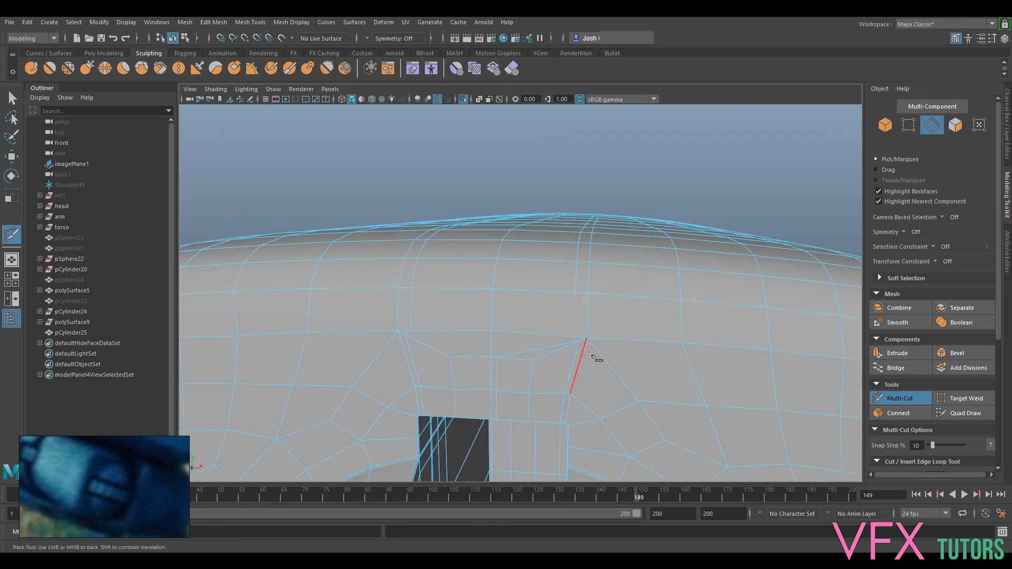
pyautogui.hotkey('ctrl', 'z')
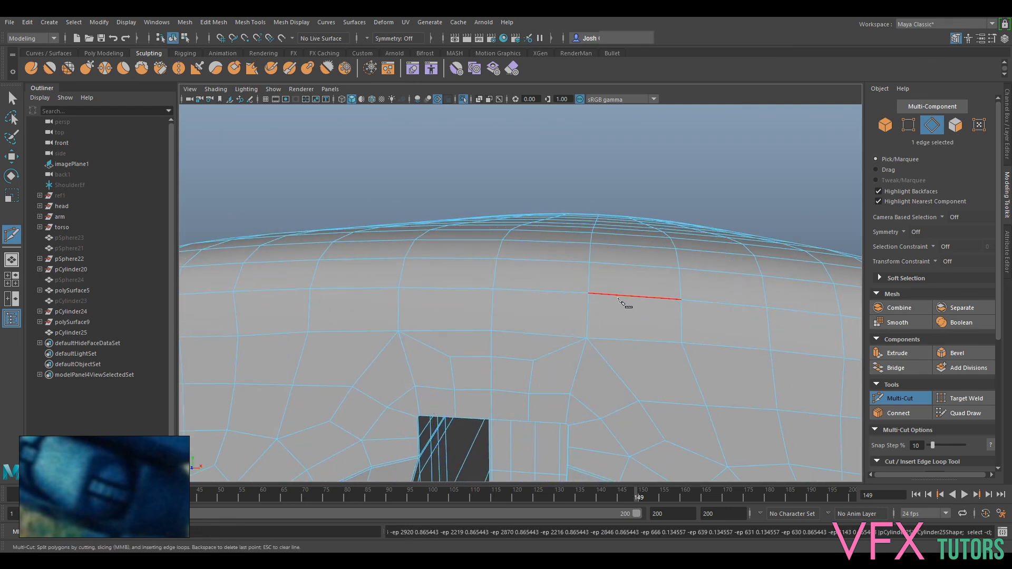
# - Examine the edge flow over the shell and around the slots above its round opening
pyautogui.scroll(-10, 664, 251)
pyautogui.keyDown('alt'); pyautogui.moveTo(664, 251); pyautogui.dragTo(519, 293); pyautogui.keyUp('alt')
pyautogui.scroll(5, 519, 293)
pyautogui.scroll(-4, 533, 298)
pyautogui.keyDown('alt'); pyautogui.moveTo(422, 290); pyautogui.dragTo(633, 279); pyautogui.keyUp('alt')
pyautogui.scroll(6, 656, 276)
pyautogui.scroll(-5, 657, 276)
pyautogui.keyDown('alt'); pyautogui.moveTo(543, 301); pyautogui.dragTo(614, 278); pyautogui.keyUp('alt')
pyautogui.scroll(6, 614, 278)
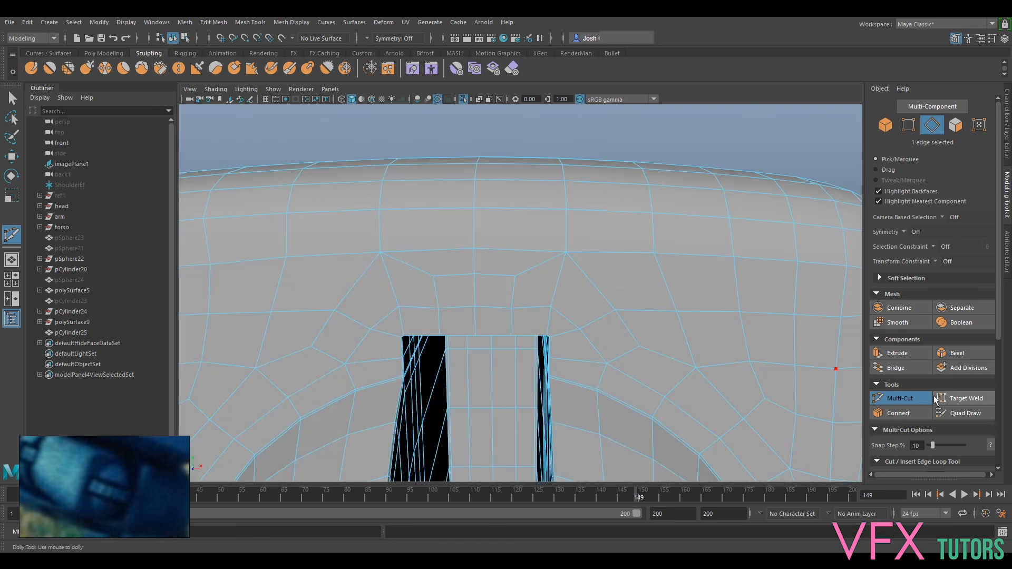
# - Leave Multi-Cut and test-move vertices beside the slots above the shell's round opening, undoing each move
pyautogui.click(899, 399)
pyautogui.moveTo(659, 260); pyautogui.dragTo(626, 273, button='right')
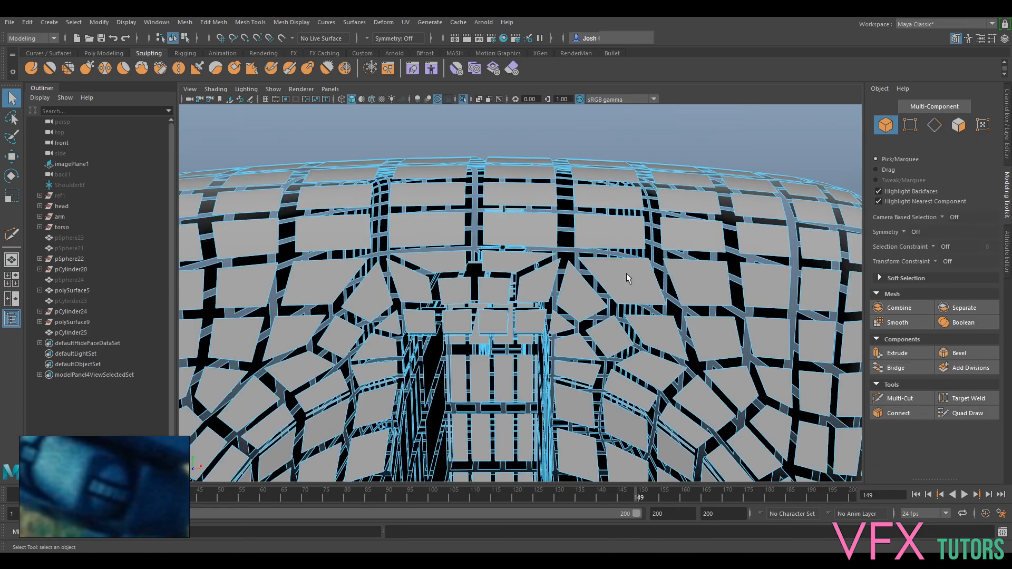
pyautogui.moveTo(620, 279)
pyautogui.keyDown('alt'); pyautogui.mouseDown()
pyautogui.moveTo(646, 277)
pyautogui.moveTo(618, 287)
pyautogui.mouseUp(); pyautogui.keyUp('alt')
pyautogui.moveTo(617, 260)
pyautogui.mouseDown(button='right')
pyautogui.moveTo(612, 285)
pyautogui.moveTo(583, 259)
pyautogui.moveTo(668, 268)
pyautogui.moveTo(610, 259)
pyautogui.mouseUp(button='right')
pyautogui.click(629, 317)
pyautogui.press('w')
pyautogui.hotkey('ctrl', 'z')
pyautogui.click(624, 360)
pyautogui.moveTo(625, 357); pyautogui.dragTo(624, 350)
pyautogui.hotkey('ctrl', 'z')
# - Test-move the vertices on and directly above the strip between the slots, undoing each move
pyautogui.click(533, 352)
pyautogui.moveTo(533, 352); pyautogui.dragTo(528, 353)
pyautogui.hotkey('ctrl', 'z')
pyautogui.click(531, 315)
pyautogui.moveTo(532, 315); pyautogui.dragTo(533, 280)
pyautogui.hotkey('ctrl', 'z')
pyautogui.click(531, 284)
pyautogui.hotkey('ctrl', 'z')
# - Show the mesh unsmoothed and try Multi-Cut edge loops near the side edge of the gear's teeth
pyautogui.scroll(-10, 699, 303)
pyautogui.keyDown('alt'); pyautogui.moveTo(705, 316); pyautogui.dragTo(482, 308); pyautogui.keyUp('alt')
pyautogui.scroll(5, 616, 306)
pyautogui.press('1')
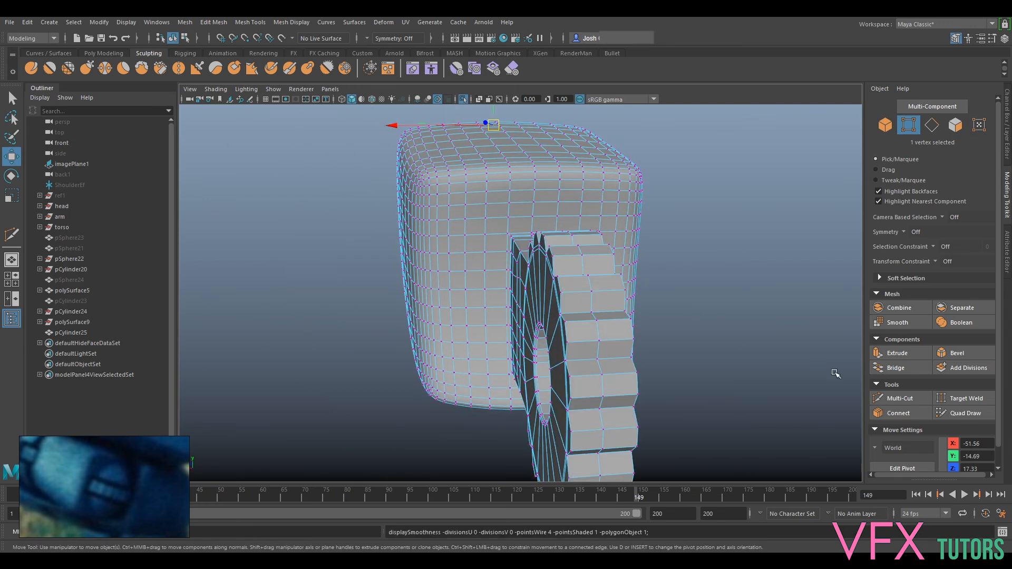
pyautogui.click(898, 399)
pyautogui.keyDown('ctrl'); pyautogui.click(571, 337); pyautogui.keyUp('ctrl')
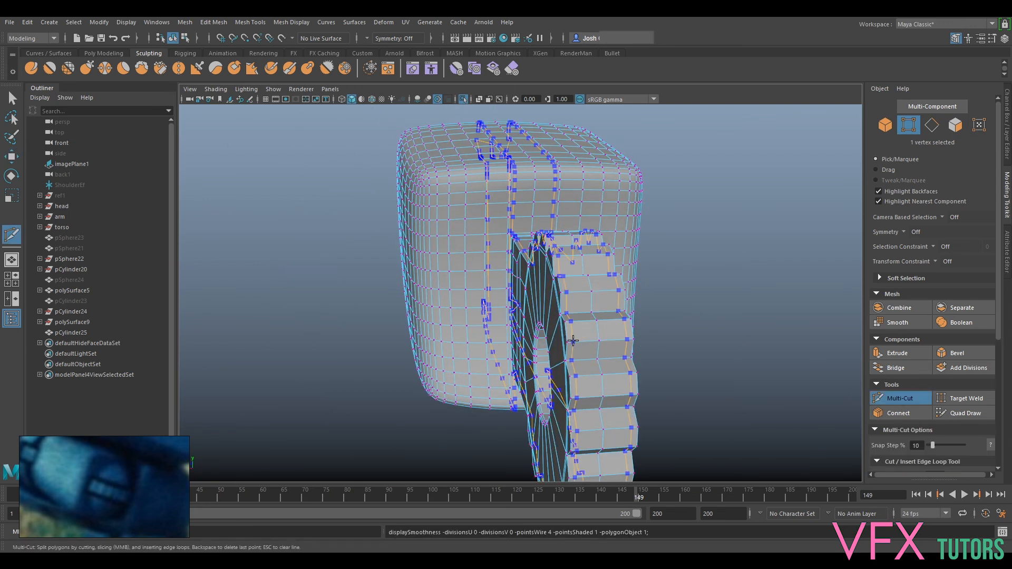
pyautogui.hotkey('ctrl', 'z')
# - Inspect the loop's path around the slots above the round opening and undo the edge loop
pyautogui.keyDown('alt'); pyautogui.moveTo(436, 283); pyautogui.dragTo(657, 299); pyautogui.keyUp('alt')
pyautogui.scroll(-3, 548, 318)
pyautogui.moveTo(544, 321)
pyautogui.keyDown('alt'); pyautogui.mouseDown()
pyautogui.moveTo(565, 332)
pyautogui.moveTo(563, 323)
pyautogui.mouseUp(); pyautogui.keyUp('alt')
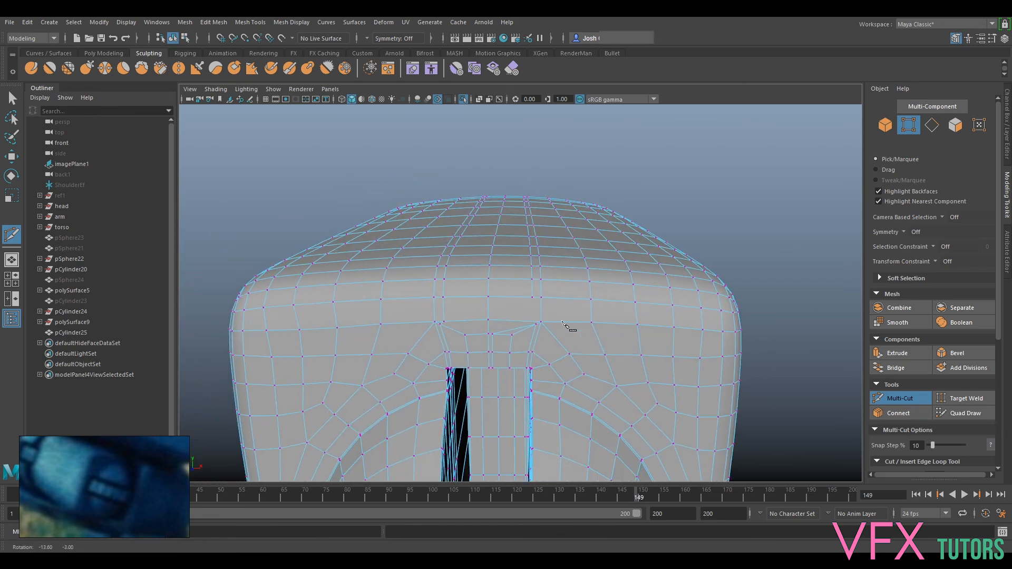
pyautogui.keyDown('alt'); pyautogui.moveTo(492, 325); pyautogui.dragTo(547, 357, button='right'); pyautogui.keyUp('alt')
pyautogui.keyDown('alt'); pyautogui.moveTo(547, 357); pyautogui.dragTo(558, 375); pyautogui.keyUp('alt')
pyautogui.keyDown('alt'); pyautogui.moveTo(559, 375); pyautogui.dragTo(559, 333, button='middle'); pyautogui.keyUp('alt')
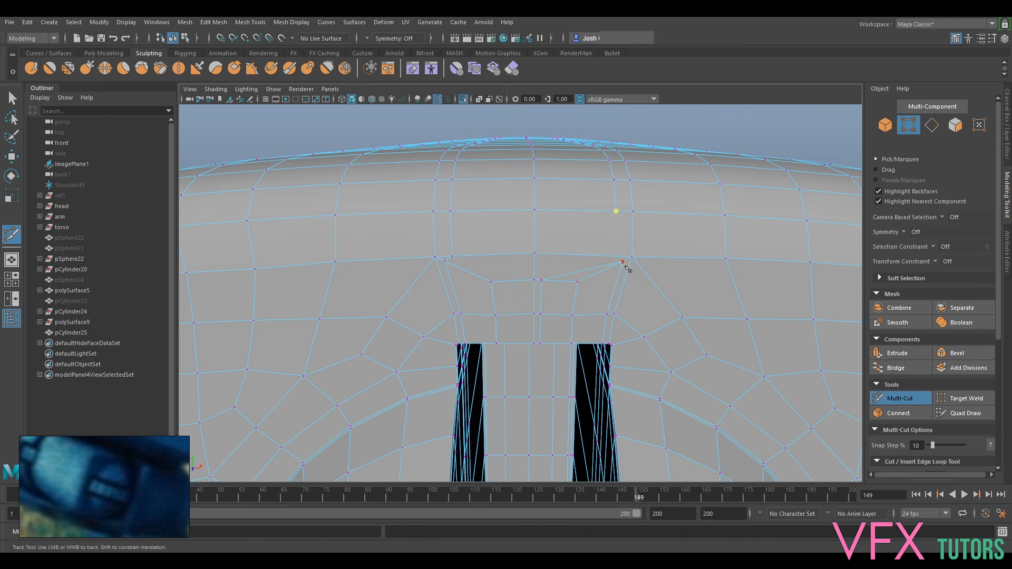
pyautogui.scroll(5, 610, 275)
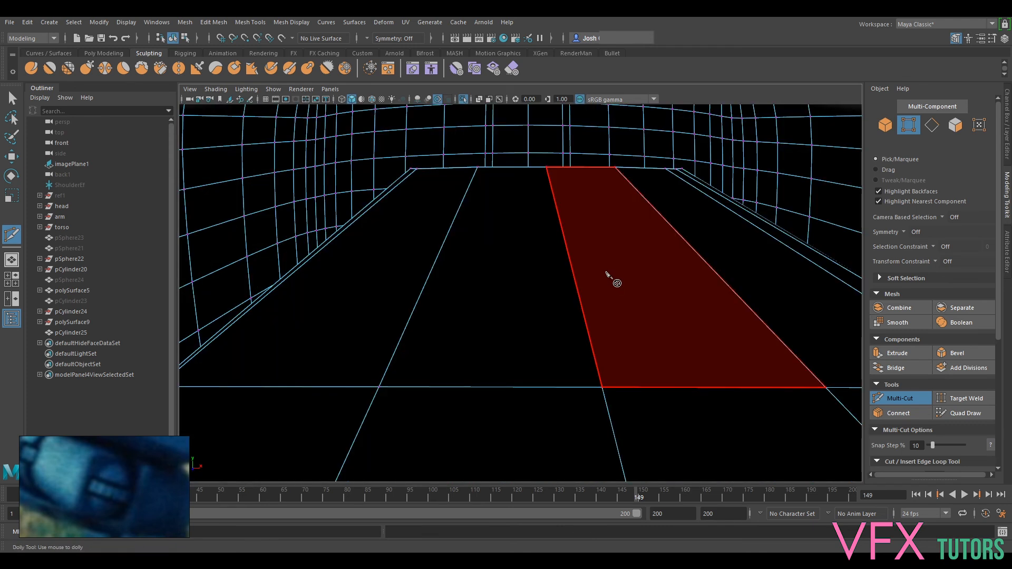
pyautogui.scroll(-3, 609, 275)
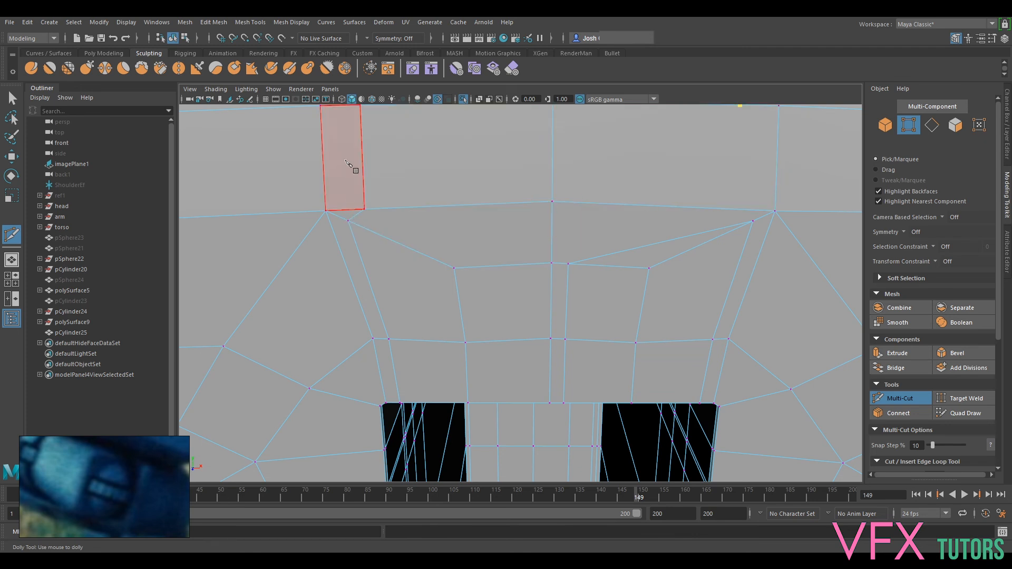
pyautogui.hotkey('ctrl', 'z')
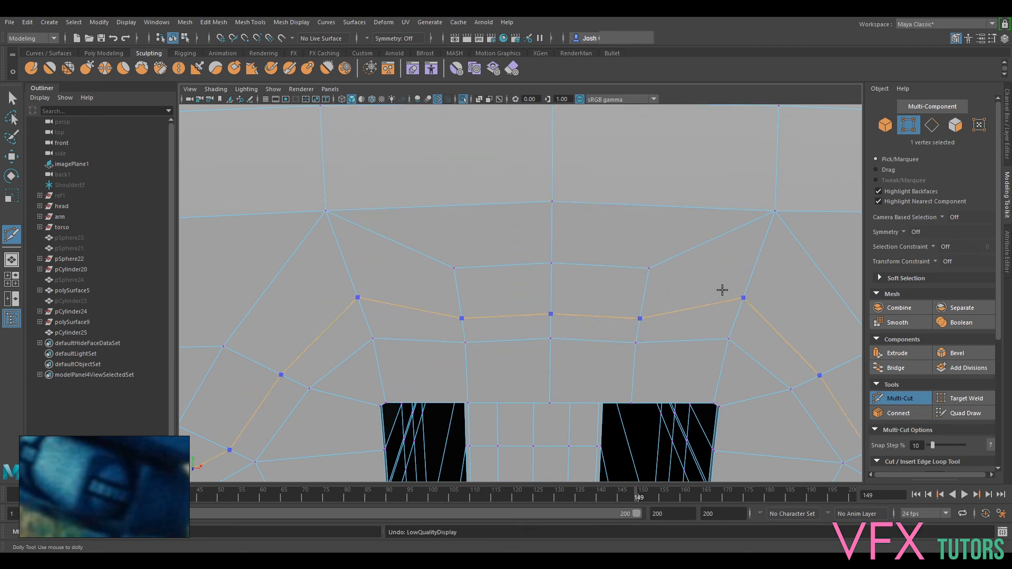
# - Leave Multi-Cut, switch to face selection and select the faces of the gear
pyautogui.scroll(-10, 719, 285)
pyautogui.keyDown('alt'); pyautogui.moveTo(719, 285); pyautogui.dragTo(677, 321); pyautogui.keyUp('alt')
pyautogui.scroll(5, 636, 310)
pyautogui.click(897, 397)
pyautogui.scroll(5, 582, 306)
pyautogui.keyDown('alt'); pyautogui.moveTo(700, 283); pyautogui.dragTo(510, 309); pyautogui.keyUp('alt')
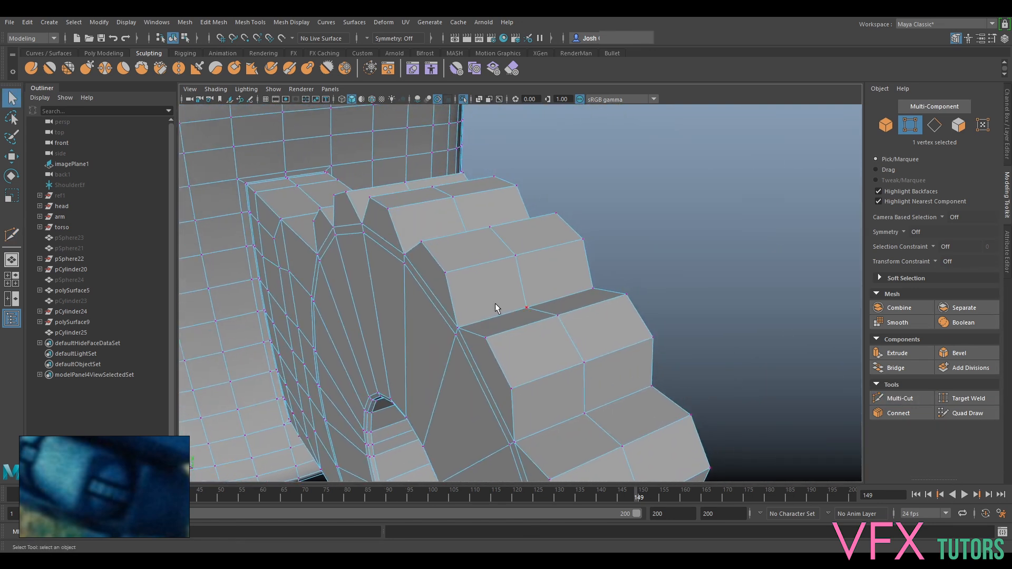
pyautogui.moveTo(459, 264); pyautogui.dragTo(458, 287, button='right')
pyautogui.click(466, 289)
pyautogui.keyDown('alt'); pyautogui.moveTo(467, 288); pyautogui.dragTo(560, 353); pyautogui.keyUp('alt')
pyautogui.keyDown('alt'); pyautogui.moveTo(560, 354); pyautogui.dragTo(554, 219); pyautogui.keyUp('alt')
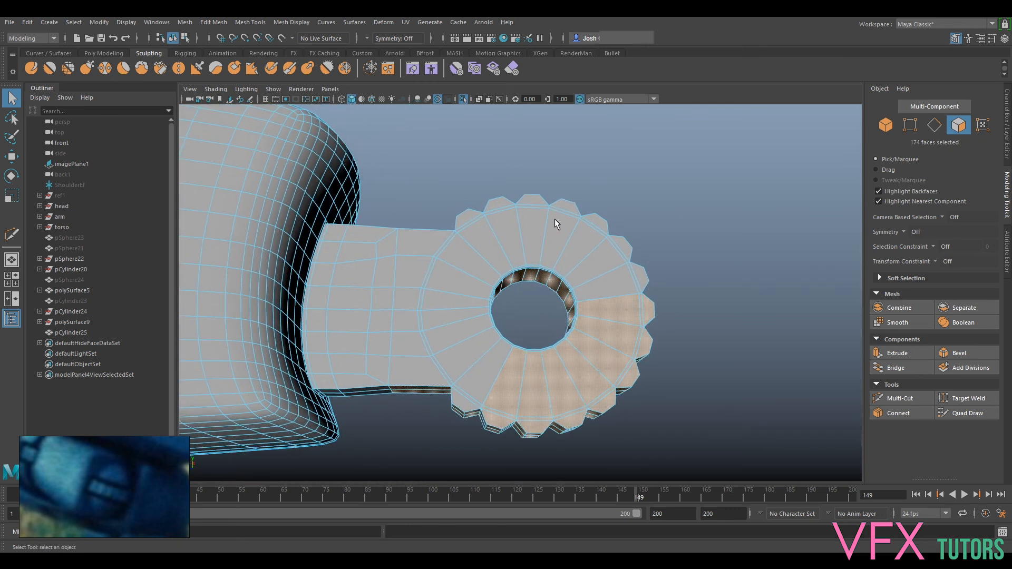
# - Remove the gear's flat side faces and the teeth's side faces on this side from the selection
pyautogui.keyDown('ctrl'); pyautogui.moveTo(422, 408); pyautogui.dragTo(469, 426); pyautogui.keyUp('ctrl')
pyautogui.moveTo(491, 394)
pyautogui.keyDown('alt'); pyautogui.mouseDown()
pyautogui.moveTo(509, 350)
pyautogui.moveTo(481, 409)
pyautogui.moveTo(483, 400)
pyautogui.mouseUp(); pyautogui.keyUp('alt')
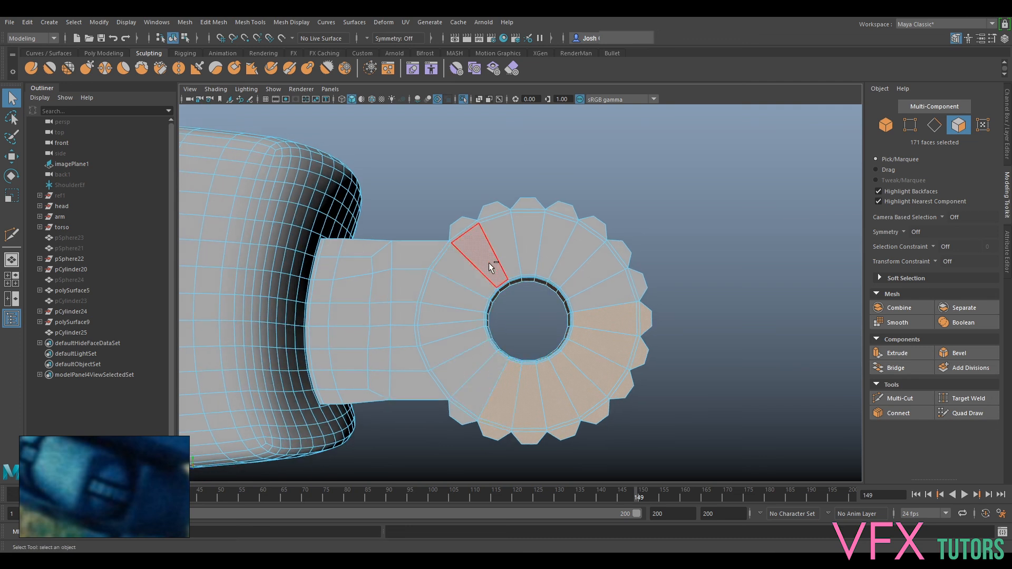
pyautogui.keyDown('alt'); pyautogui.moveTo(511, 397); pyautogui.dragTo(510, 321, button='middle'); pyautogui.keyUp('alt')
pyautogui.keyDown('alt'); pyautogui.moveTo(510, 321); pyautogui.dragTo(513, 361, button='right'); pyautogui.keyUp('alt')
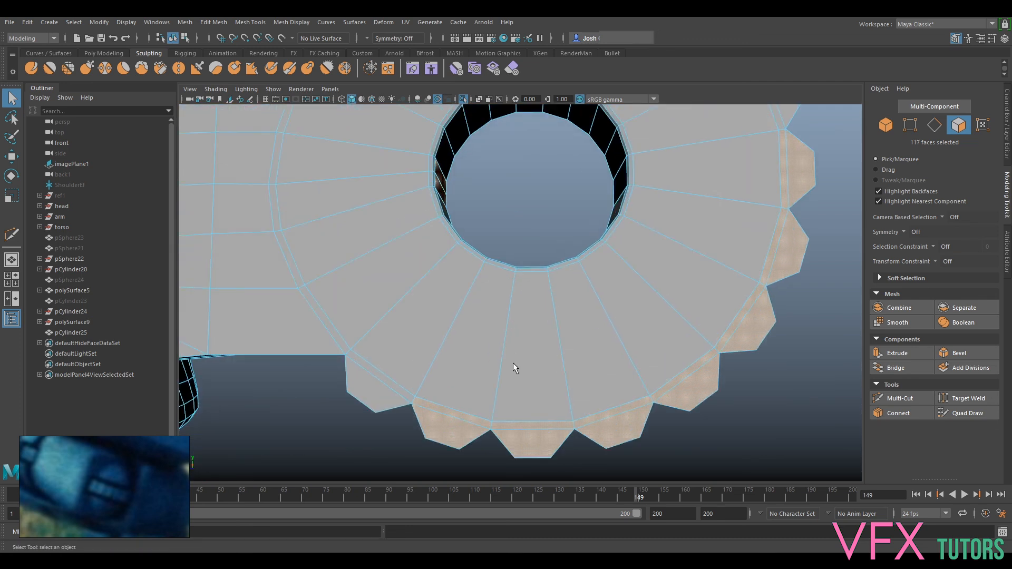
pyautogui.keyDown('alt'); pyautogui.moveTo(513, 361); pyautogui.dragTo(505, 332); pyautogui.keyUp('alt')
pyautogui.keyDown('ctrl'); pyautogui.moveTo(445, 347); pyautogui.dragTo(445, 348); pyautogui.keyUp('ctrl')
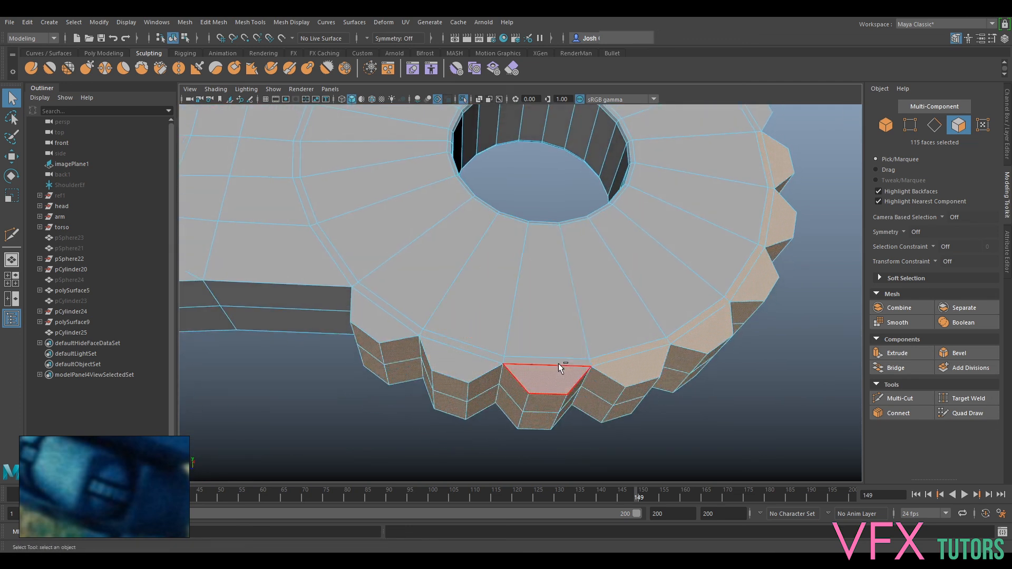
pyautogui.keyDown('ctrl'); pyautogui.moveTo(640, 362); pyautogui.dragTo(640, 363); pyautogui.keyUp('ctrl')
pyautogui.keyDown('alt'); pyautogui.moveTo(717, 258); pyautogui.dragTo(567, 359); pyautogui.keyUp('alt')
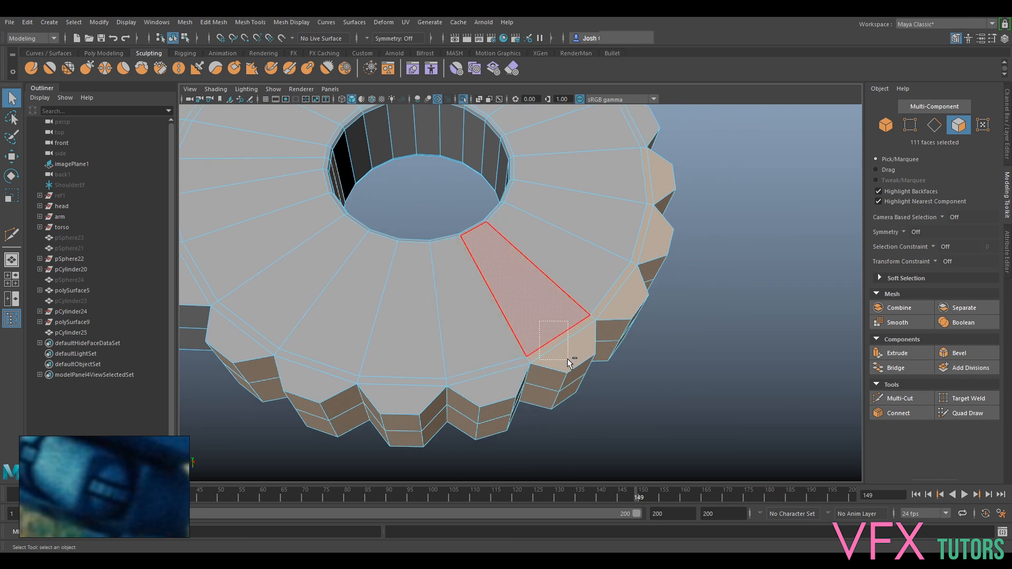
pyautogui.keyDown('alt'); pyautogui.moveTo(648, 248); pyautogui.dragTo(723, 395); pyautogui.keyUp('alt')
pyautogui.keyDown('alt'); pyautogui.moveTo(439, 368); pyautogui.dragTo(452, 348); pyautogui.keyUp('alt')
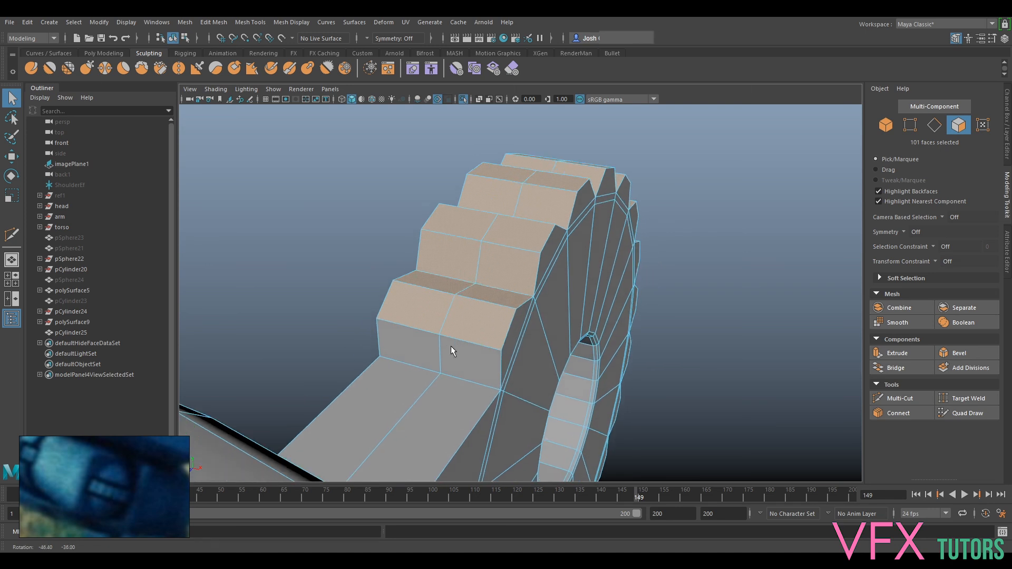
# - Add the missing faces at the base of the first tooth, beside the tab, to the selection
pyautogui.keyDown('shift'); pyautogui.click(406, 347); pyautogui.keyUp('shift')
pyautogui.keyDown('shift'); pyautogui.click(468, 350); pyautogui.keyUp('shift')
pyautogui.scroll(-3, 580, 366)
pyautogui.keyDown('alt'); pyautogui.moveTo(582, 366); pyautogui.dragTo(421, 332); pyautogui.keyUp('alt')
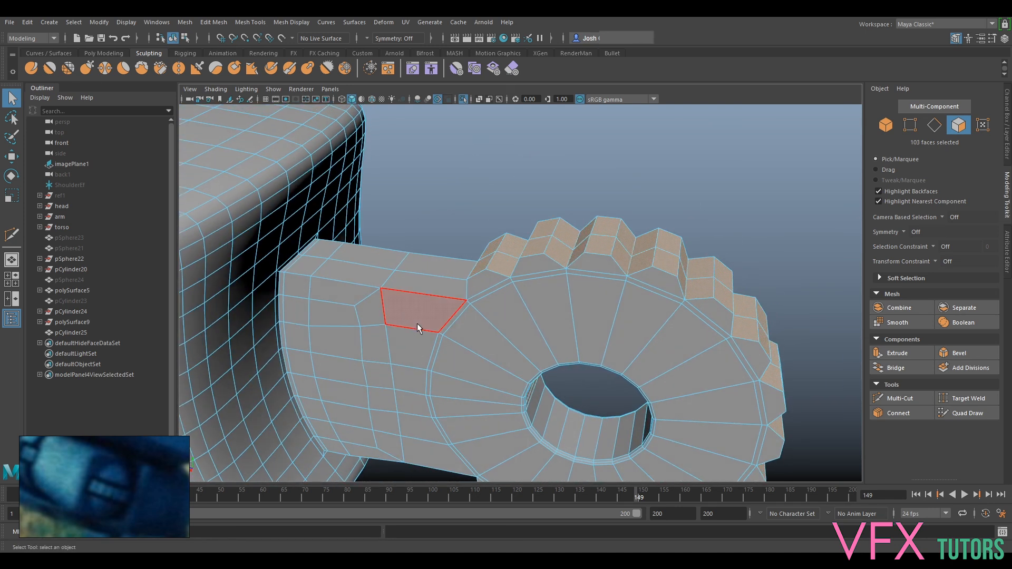
pyautogui.keyDown('shift'); pyautogui.click(435, 270); pyautogui.keyUp('shift')
pyautogui.keyDown('alt'); pyautogui.moveTo(435, 270); pyautogui.dragTo(479, 362); pyautogui.keyUp('alt')
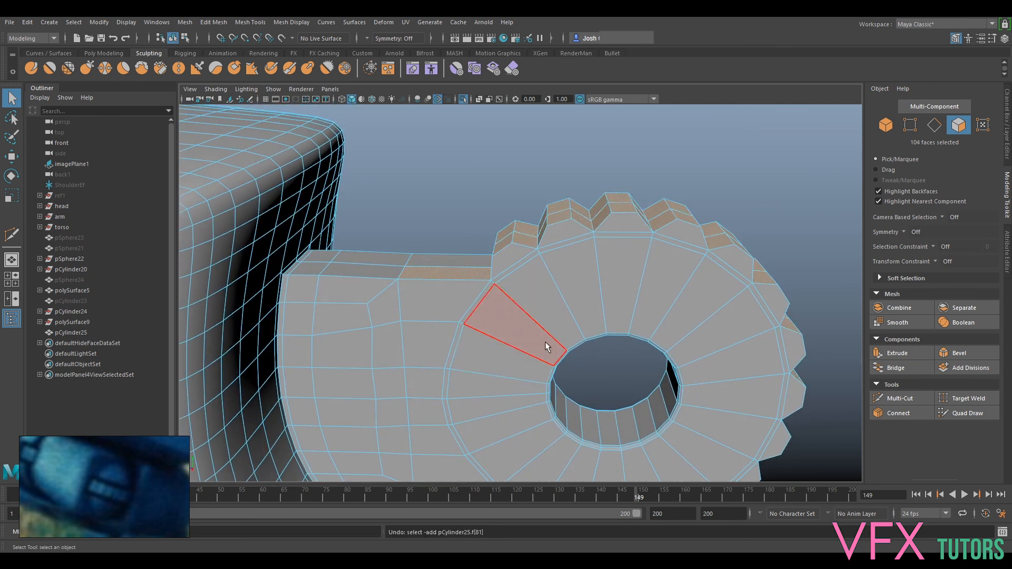
pyautogui.keyDown('alt'); pyautogui.moveTo(567, 394); pyautogui.dragTo(511, 287); pyautogui.keyUp('alt')
pyautogui.keyDown('shift'); pyautogui.click(510, 280); pyautogui.keyUp('shift')
# - Deselect the teeth's flat side faces on the opposite side of the gear
pyautogui.keyDown('alt'); pyautogui.moveTo(714, 339); pyautogui.dragTo(527, 308); pyautogui.keyUp('alt')
pyautogui.keyDown('alt'); pyautogui.moveTo(527, 308); pyautogui.dragTo(577, 308); pyautogui.keyUp('alt')
pyautogui.keyDown('ctrl'); pyautogui.click(578, 308); pyautogui.keyUp('ctrl')
pyautogui.keyDown('alt'); pyautogui.moveTo(637, 229); pyautogui.dragTo(587, 274); pyautogui.keyUp('alt')
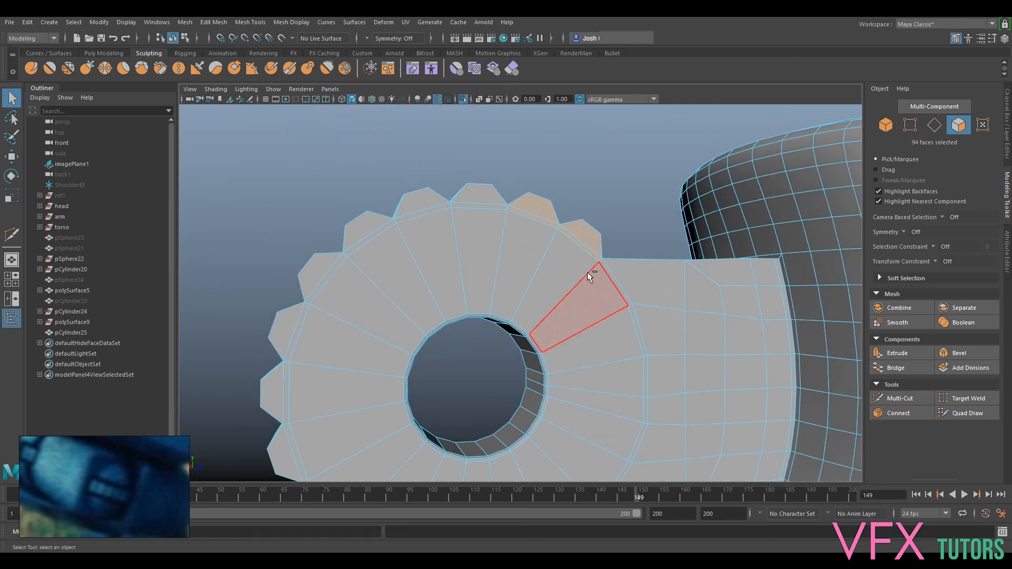
pyautogui.keyDown('ctrl'); pyautogui.click(586, 243); pyautogui.keyUp('ctrl')
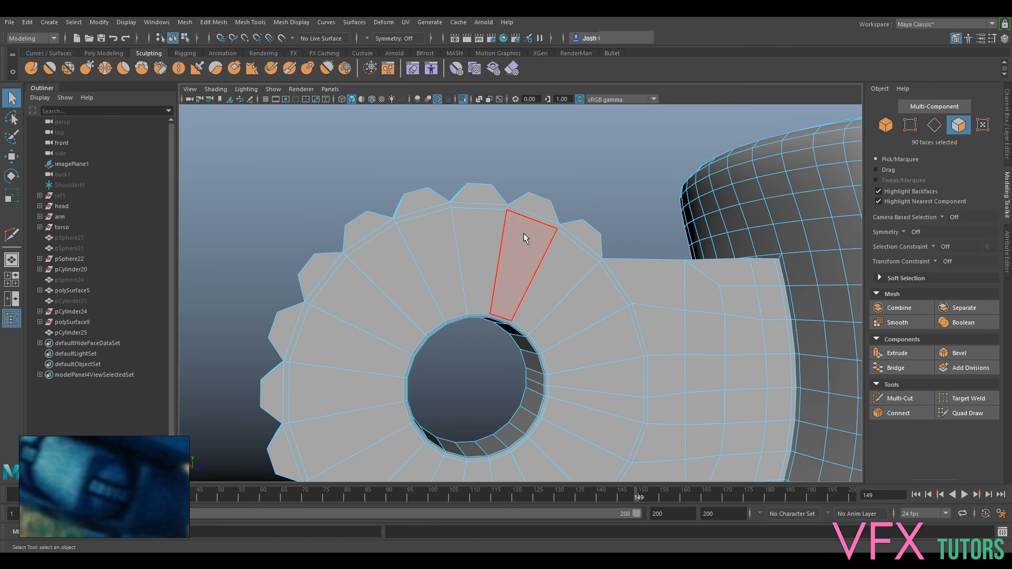
pyautogui.keyDown('alt'); pyautogui.moveTo(542, 291); pyautogui.dragTo(703, 259); pyautogui.keyUp('alt')
# - Extrude the selected outer tooth faces and try scaling the extrusion along its local axes
pyautogui.hotkey('ctrl', 'e')
pyautogui.scroll(5, 508, 261)
pyautogui.keyDown('alt'); pyautogui.moveTo(497, 260); pyautogui.dragTo(577, 338); pyautogui.keyUp('alt')
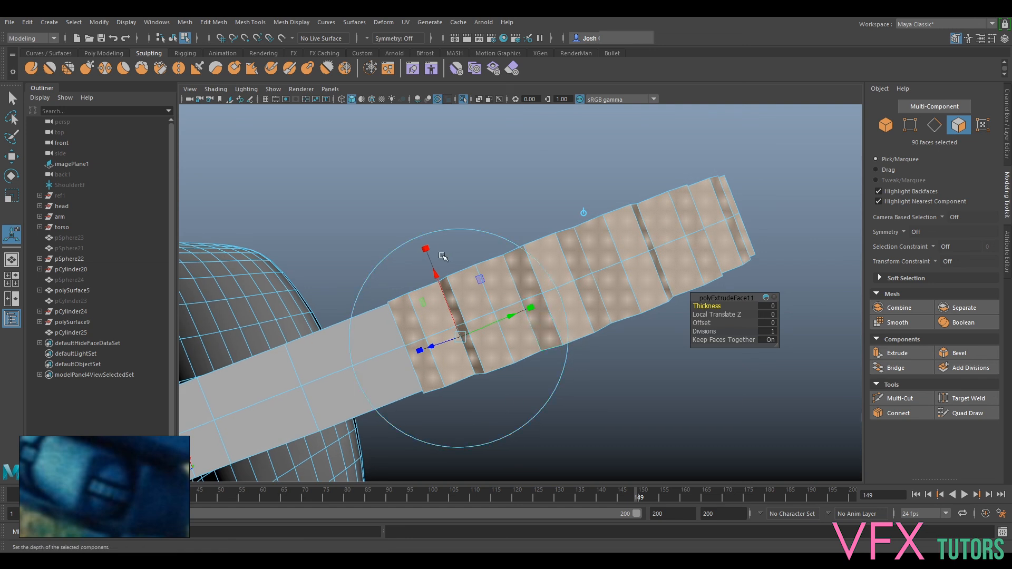
pyautogui.moveTo(436, 259); pyautogui.dragTo(544, 284)
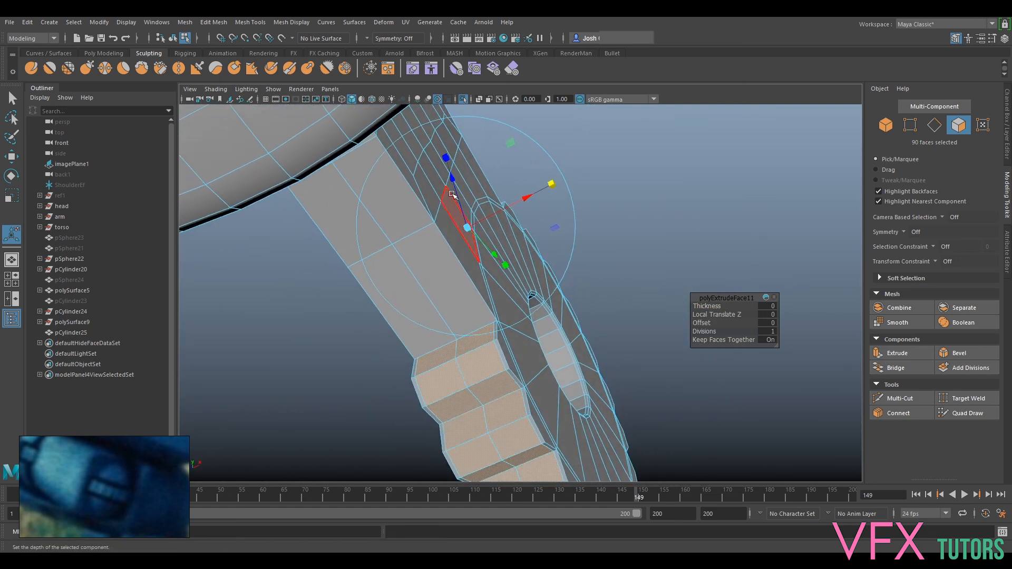
pyautogui.moveTo(446, 155); pyautogui.dragTo(433, 217)
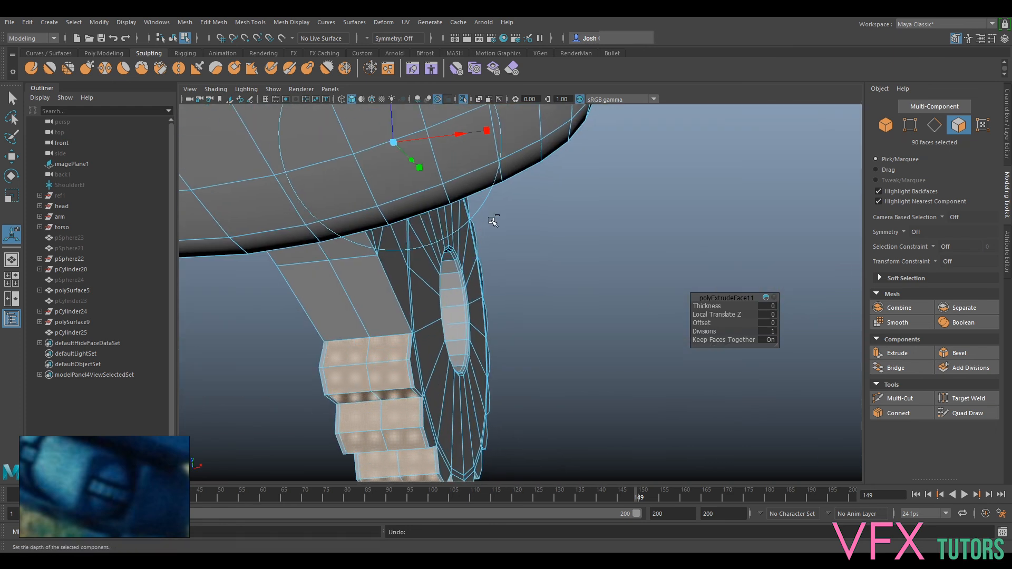
pyautogui.moveTo(390, 145); pyautogui.dragTo(384, 153)
pyautogui.keyDown('alt'); pyautogui.moveTo(387, 182); pyautogui.dragTo(404, 263); pyautogui.keyUp('alt')
pyautogui.keyDown('alt'); pyautogui.moveTo(517, 280); pyautogui.dragTo(432, 253); pyautogui.keyUp('alt')
# - Check the extruded teeth in object mode and undo the extrusion, restoring the face selection
pyautogui.click(545, 168)
pyautogui.moveTo(367, 248); pyautogui.dragTo(426, 232, button='right')
pyautogui.press('1')
pyautogui.keyDown('alt'); pyautogui.moveTo(421, 255); pyautogui.dragTo(462, 270); pyautogui.keyUp('alt')
pyautogui.keyDown('alt'); pyautogui.moveTo(462, 269); pyautogui.dragTo(396, 309, button='right'); pyautogui.keyUp('alt')
pyautogui.hotkey('ctrl', 'z')
pyautogui.hotkey('ctrl', 'z')
pyautogui.hotkey('ctrl', 'z')
pyautogui.hotkey('ctrl', 'z')
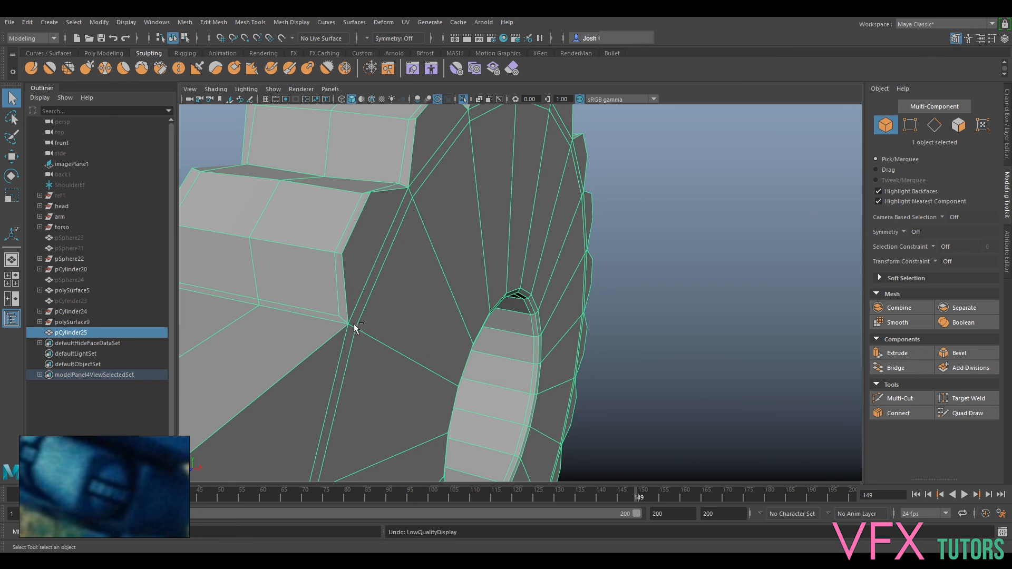
pyautogui.hotkey('ctrl', 'z')
# - Return the mesh to object mode with smooth preview, deselect it and examine the gear and the whole shell
pyautogui.scroll(-5, 376, 306)
pyautogui.keyDown('alt'); pyautogui.moveTo(374, 306); pyautogui.dragTo(343, 317); pyautogui.keyUp('alt')
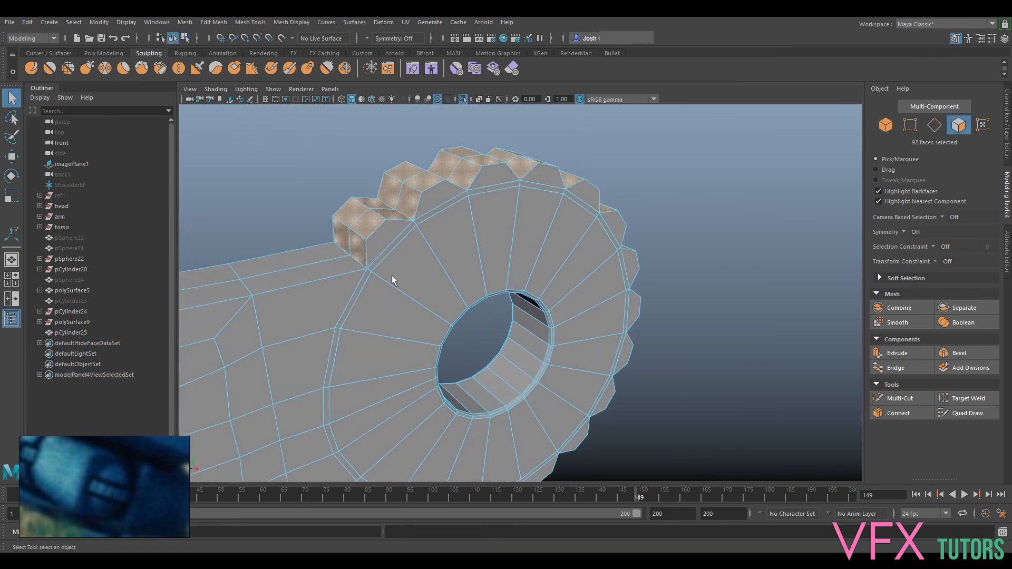
pyautogui.scroll(3, 375, 280)
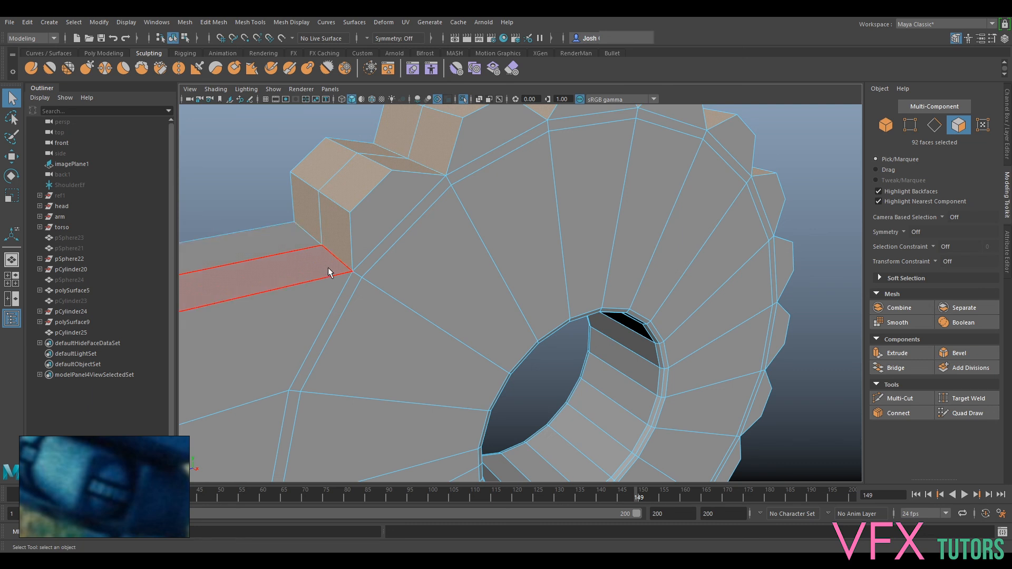
pyautogui.moveTo(448, 264); pyautogui.dragTo(520, 236, button='right')
pyautogui.scroll(-3, 570, 233)
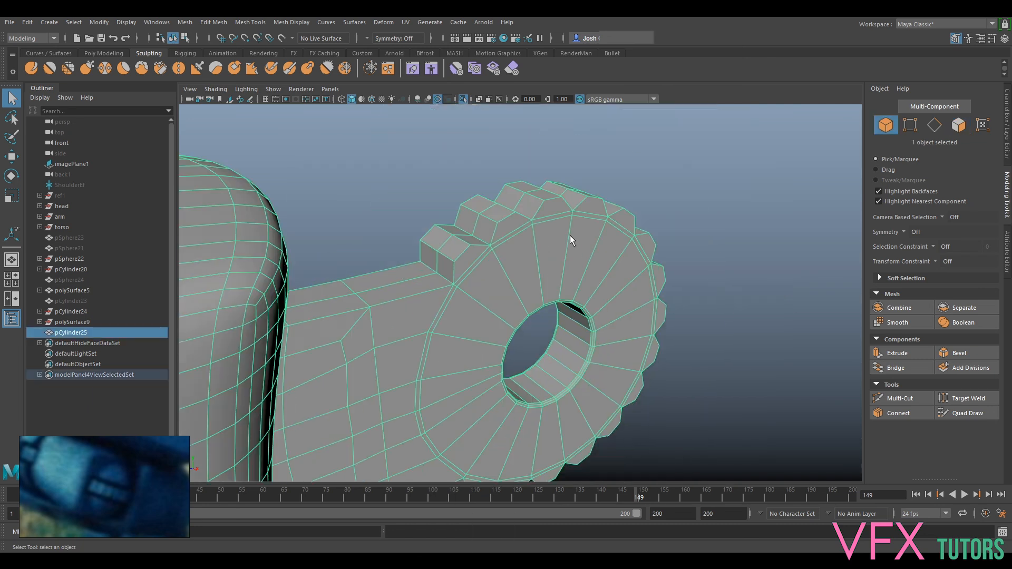
pyautogui.press('3')
pyautogui.click(733, 198)
pyautogui.keyDown('alt'); pyautogui.moveTo(733, 198); pyautogui.dragTo(631, 226); pyautogui.keyUp('alt')
pyautogui.click(631, 227)
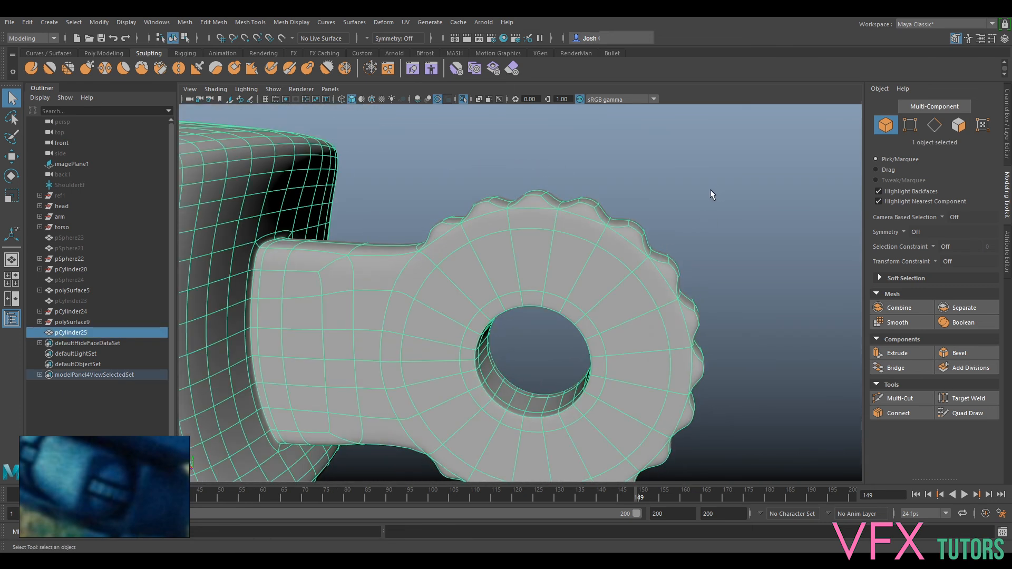
pyautogui.scroll(-7, 701, 194)
pyautogui.click(631, 293)
pyautogui.keyDown('alt'); pyautogui.moveTo(629, 298); pyautogui.dragTo(697, 268); pyautogui.keyUp('alt')
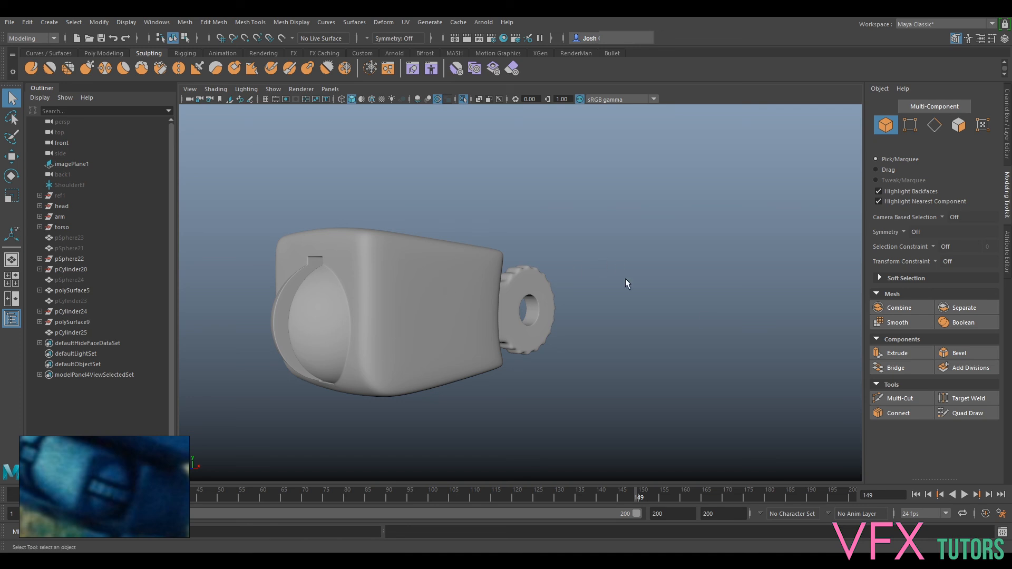
# - Select the shell mesh and end its isolation to view it alongside the rest of the robot
pyautogui.keyDown('alt'); pyautogui.moveTo(653, 287); pyautogui.dragTo(482, 275); pyautogui.keyUp('alt')
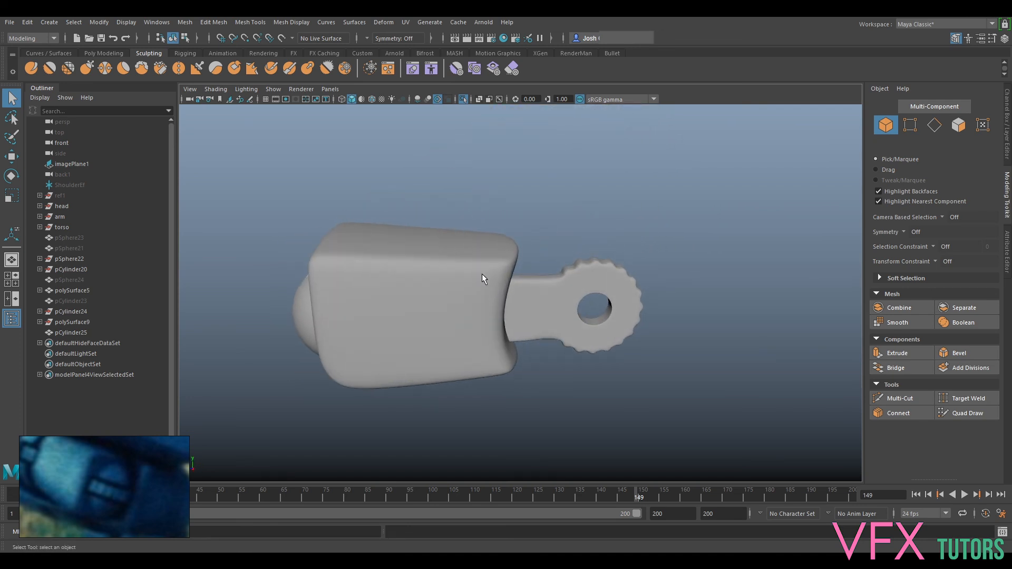
pyautogui.click(482, 275)
pyautogui.scroll(-4, 591, 240)
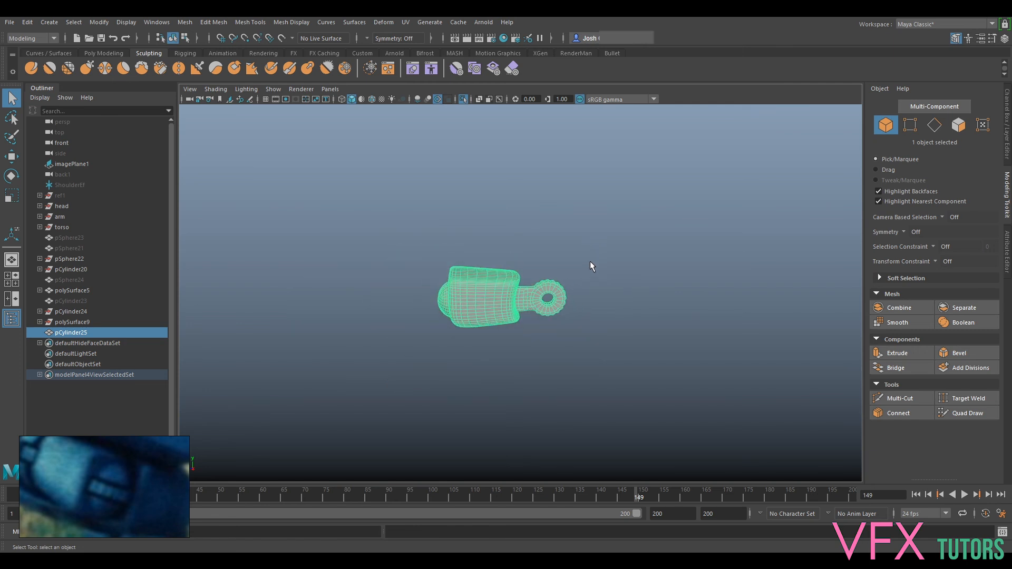
pyautogui.hotkey('ctrl', '1')
pyautogui.keyDown('alt'); pyautogui.moveTo(560, 276); pyautogui.dragTo(685, 260); pyautogui.keyUp('alt')
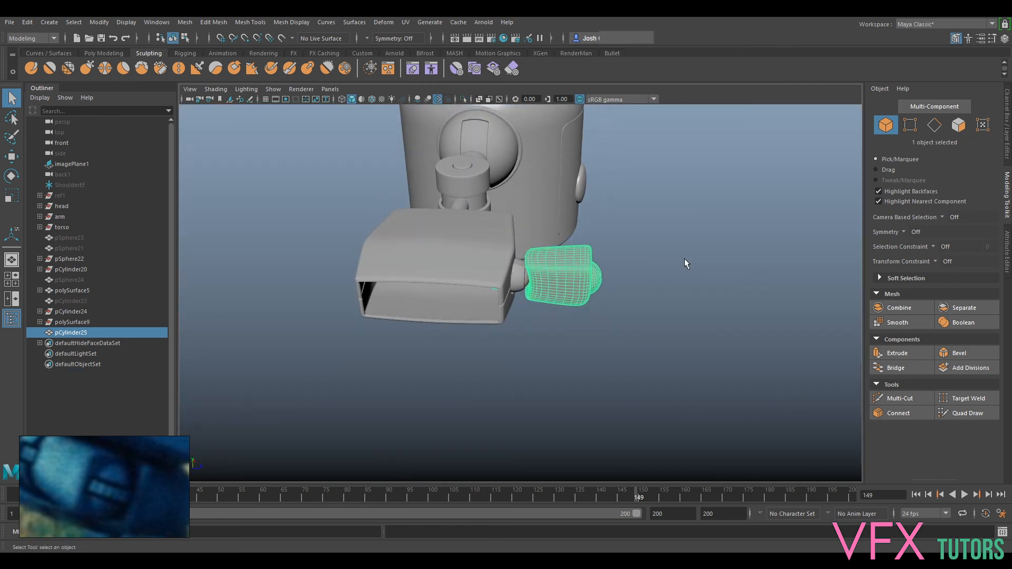
pyautogui.keyDown('alt'); pyautogui.moveTo(685, 259); pyautogui.dragTo(476, 269, button='middle'); pyautogui.keyUp('alt')
pyautogui.scroll(2, 476, 269)
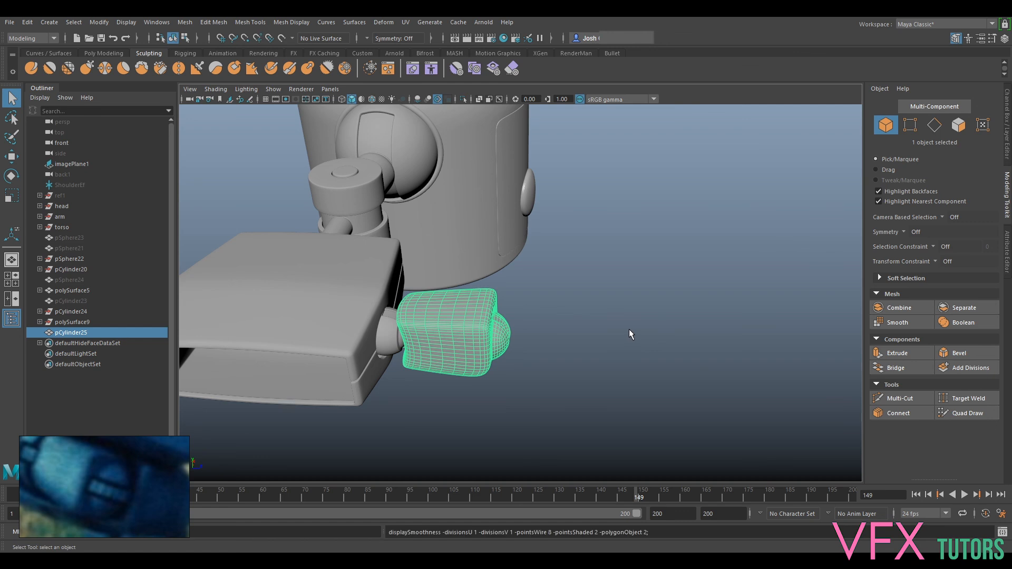
pyautogui.press('w')
pyautogui.hotkey('ctrl', 'd')
pyautogui.moveTo(516, 330); pyautogui.dragTo(583, 317)
pyautogui.hotkey('ctrl', 'z')
pyautogui.hotkey('ctrl', 'z')
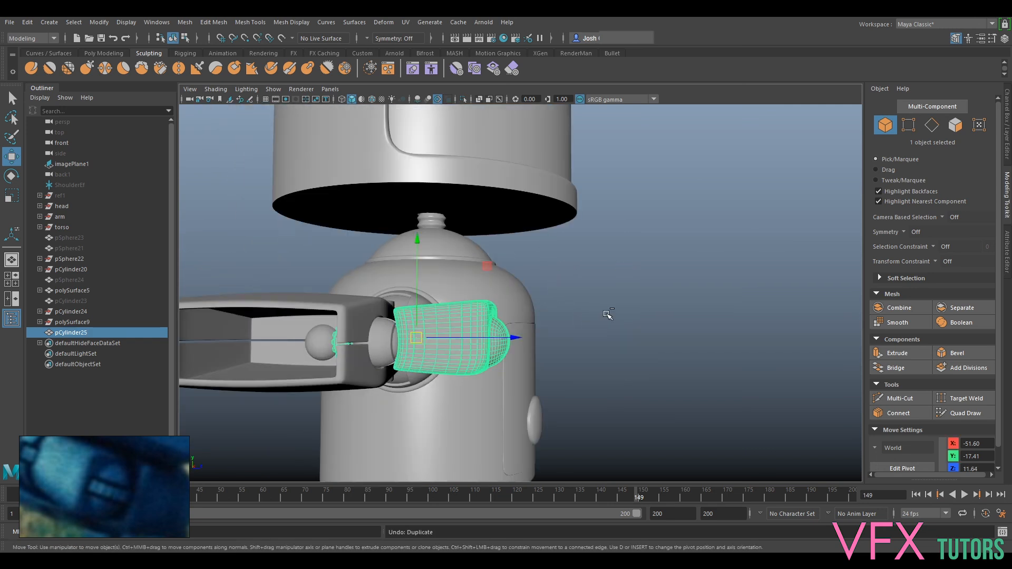
# - Isolate the shell mesh, turn off its smooth preview and enter vertex mode around the gear
pyautogui.keyDown('alt'); pyautogui.moveTo(450, 355); pyautogui.dragTo(545, 311); pyautogui.keyUp('alt')
pyautogui.hotkey('ctrl', '1')
pyautogui.scroll(5, 560, 360)
pyautogui.press('1')
pyautogui.scroll(-5, 562, 354)
pyautogui.keyDown('alt'); pyautogui.moveTo(537, 364); pyautogui.dragTo(496, 352); pyautogui.keyUp('alt')
pyautogui.keyDown('alt'); pyautogui.moveTo(481, 290); pyautogui.dragTo(551, 259); pyautogui.keyUp('alt')
pyautogui.scroll(4, 537, 293)
pyautogui.moveTo(551, 259); pyautogui.dragTo(551, 298, button='right')
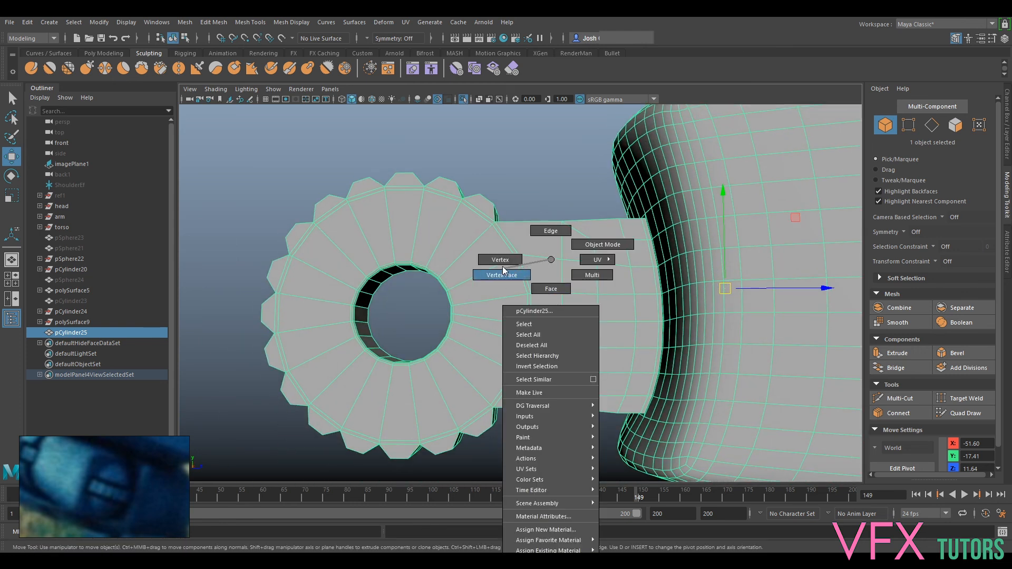
pyautogui.moveTo(503, 269); pyautogui.dragTo(500, 260, button='right')
pyautogui.scroll(-4, 441, 223)
# - Select the gear's vertices with the adjoining tab vertices and move them along Z toward the shell
pyautogui.moveTo(389, 179); pyautogui.dragTo(599, 425)
pyautogui.moveTo(593, 296); pyautogui.dragTo(601, 297)
pyautogui.keyDown('ctrl'); pyautogui.keyDown('shift'); pyautogui.moveTo(595, 229); pyautogui.dragTo(597, 230); pyautogui.keyUp('shift'); pyautogui.keyUp('ctrl')
pyautogui.hotkey('ctrl', 'z')
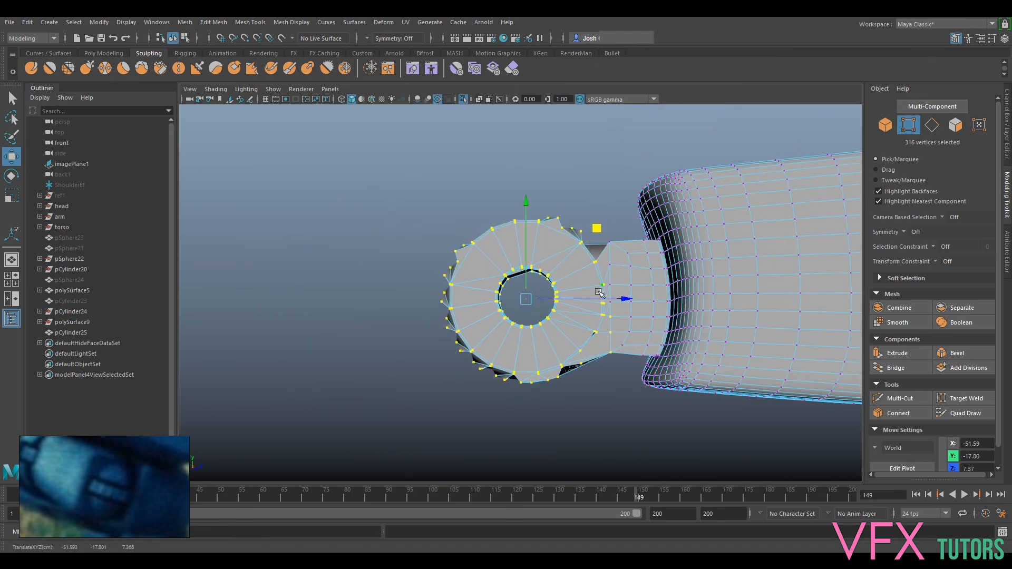
pyautogui.hotkey('ctrl', 'z')
pyautogui.scroll(4, 602, 293)
pyautogui.keyDown('shift'); pyautogui.moveTo(540, 214); pyautogui.dragTo(579, 446); pyautogui.keyUp('shift')
pyautogui.moveTo(515, 323)
pyautogui.mouseDown()
pyautogui.moveTo(528, 332)
pyautogui.moveTo(515, 332)
pyautogui.mouseUp()
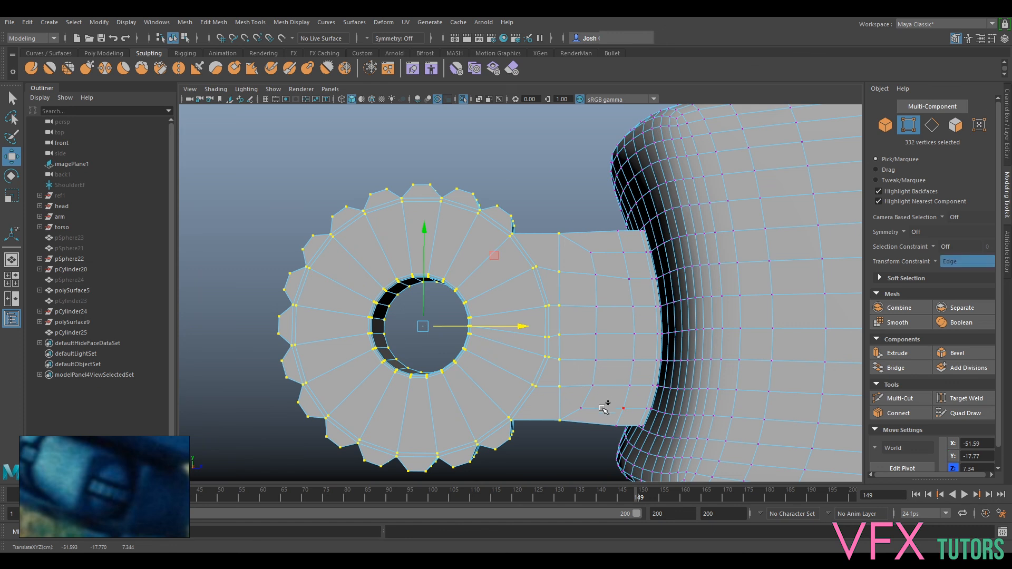
# - Shift the gear along Z with the next column of tab vertices, then drop that column and readjust the gear's distance
pyautogui.keyDown('shift'); pyautogui.moveTo(589, 404); pyautogui.dragTo(572, 418); pyautogui.keyUp('shift')
pyautogui.keyDown('shift'); pyautogui.moveTo(541, 224); pyautogui.dragTo(592, 400); pyautogui.keyUp('shift')
pyautogui.moveTo(527, 330); pyautogui.dragTo(538, 332)
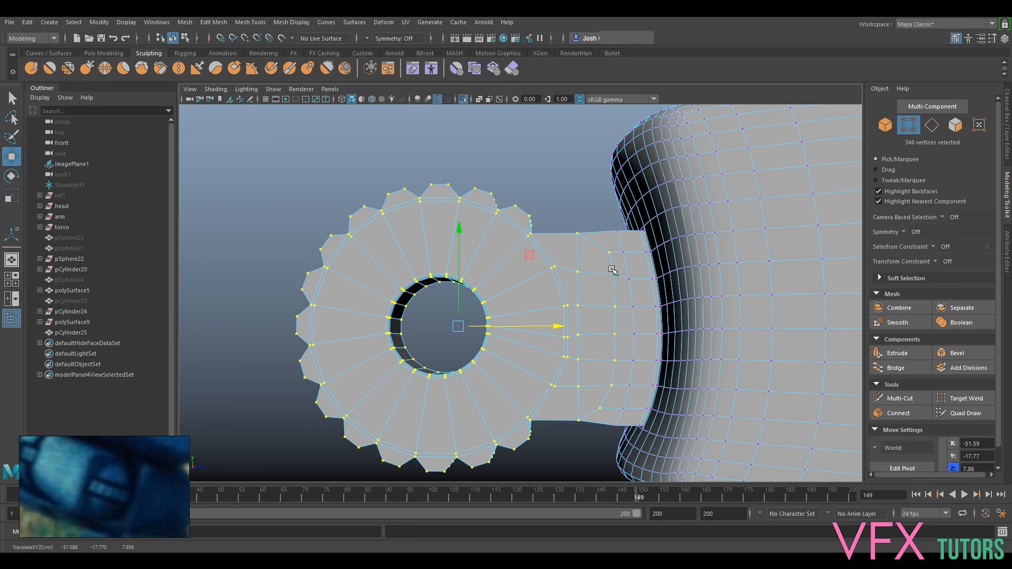
pyautogui.keyDown('ctrl'); pyautogui.moveTo(623, 246); pyautogui.dragTo(593, 412); pyautogui.keyUp('ctrl')
pyautogui.moveTo(516, 326); pyautogui.dragTo(516, 332)
pyautogui.keyDown('alt'); pyautogui.moveTo(455, 319); pyautogui.dragTo(599, 292); pyautogui.keyUp('alt')
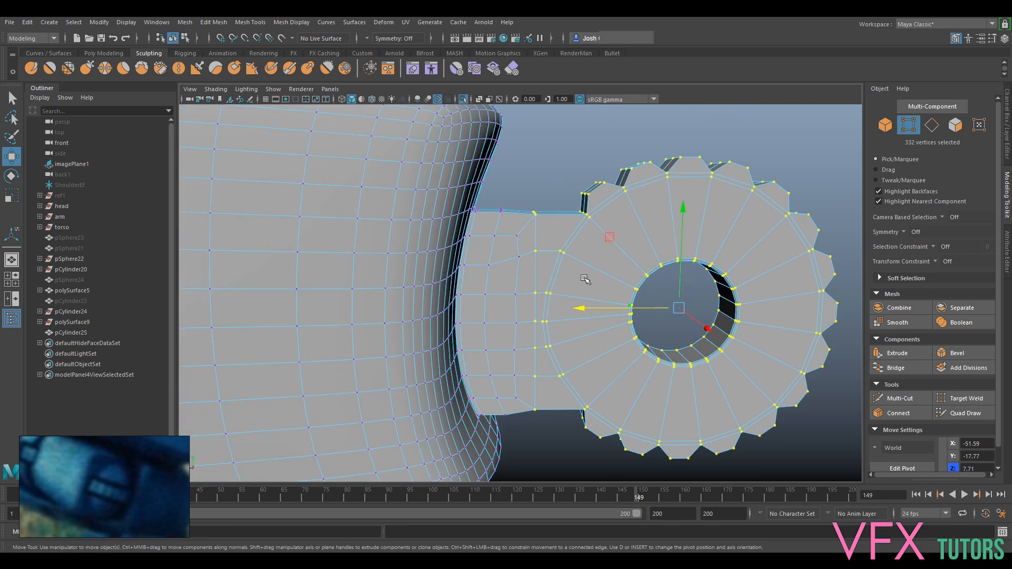
# - Nudge a tab vertex along Z, then return to object mode and end isolation to check the joint against the arm
pyautogui.click(508, 258)
pyautogui.moveTo(501, 258); pyautogui.dragTo(502, 259)
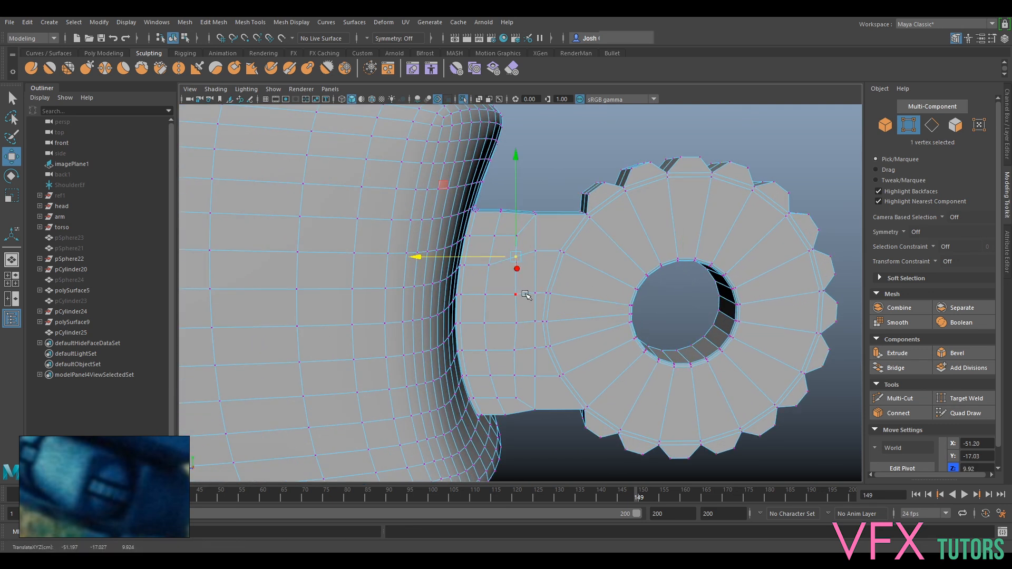
pyautogui.keyDown('alt'); pyautogui.moveTo(524, 295); pyautogui.dragTo(531, 294); pyautogui.keyUp('alt')
pyautogui.keyDown('alt'); pyautogui.moveTo(531, 294); pyautogui.dragTo(557, 239, button='middle'); pyautogui.keyUp('alt')
pyautogui.scroll(-3, 602, 284)
pyautogui.moveTo(604, 260); pyautogui.dragTo(656, 241, button='right')
pyautogui.hotkey('ctrl', '1')
pyautogui.keyDown('alt'); pyautogui.moveTo(655, 249); pyautogui.dragTo(599, 335); pyautogui.keyUp('alt')
pyautogui.keyDown('alt'); pyautogui.moveTo(486, 208); pyautogui.dragTo(600, 330, button='middle'); pyautogui.keyUp('alt')
pyautogui.scroll(-1, 600, 330)
pyautogui.moveTo(599, 329)
pyautogui.keyDown('alt'); pyautogui.mouseDown()
pyautogui.moveTo(566, 364)
pyautogui.moveTo(579, 333)
pyautogui.mouseUp(); pyautogui.keyUp('alt')
pyautogui.moveTo(491, 278); pyautogui.dragTo(437, 277)
pyautogui.moveTo(440, 323); pyautogui.dragTo(596, 325)
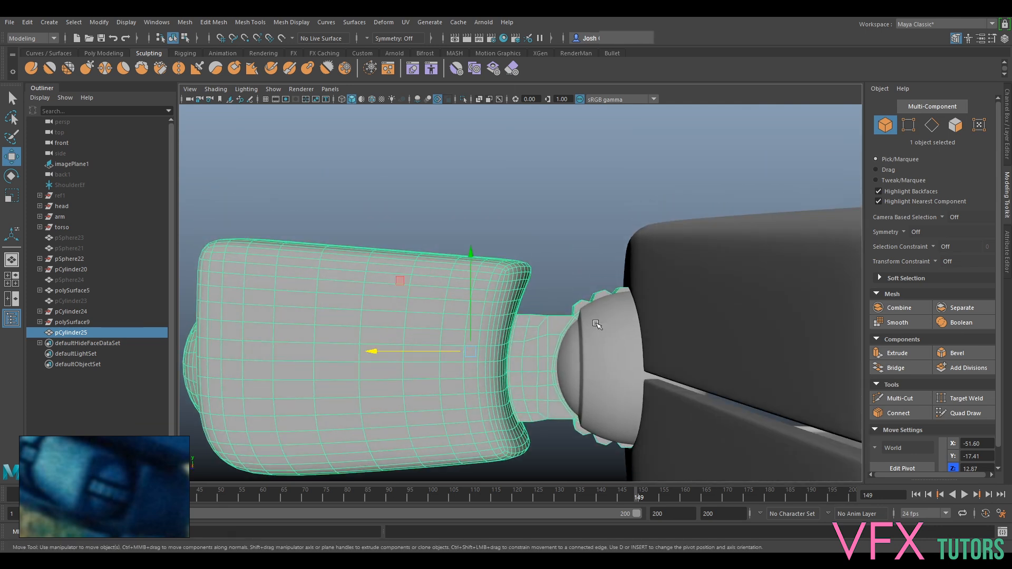
pyautogui.scroll(-2, 544, 298)
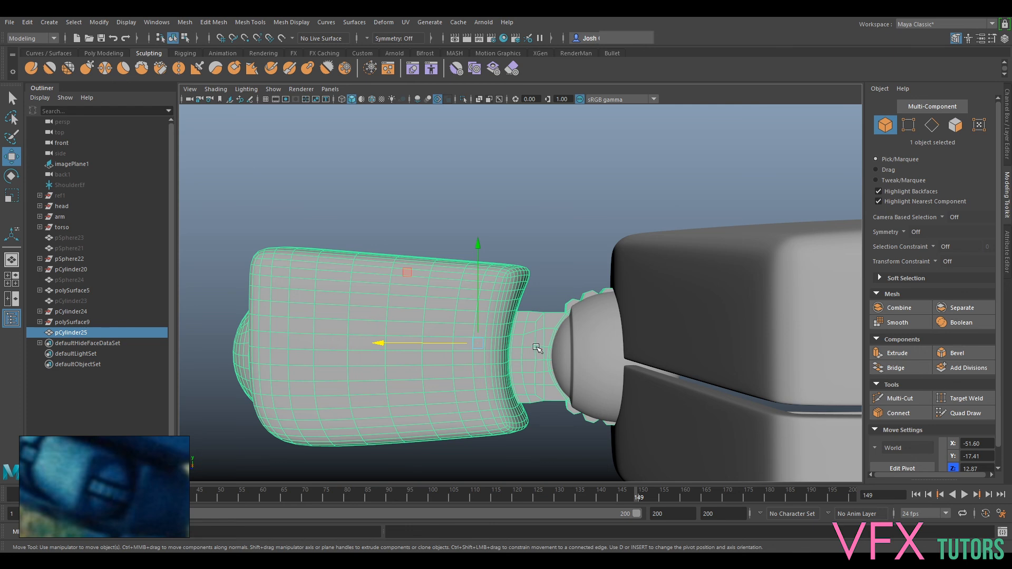
# - Delete the edge loop around the tab closest to the shell
pyautogui.scroll(4, 540, 349)
pyautogui.keyDown('alt'); pyautogui.moveTo(540, 351); pyautogui.dragTo(555, 417); pyautogui.keyUp('alt')
pyautogui.scroll(2, 579, 298)
pyautogui.keyDown('alt'); pyautogui.moveTo(558, 380); pyautogui.dragTo(578, 231); pyautogui.keyUp('alt')
pyautogui.moveTo(560, 310); pyautogui.dragTo(545, 231, button='right')
pyautogui.click(544, 231)
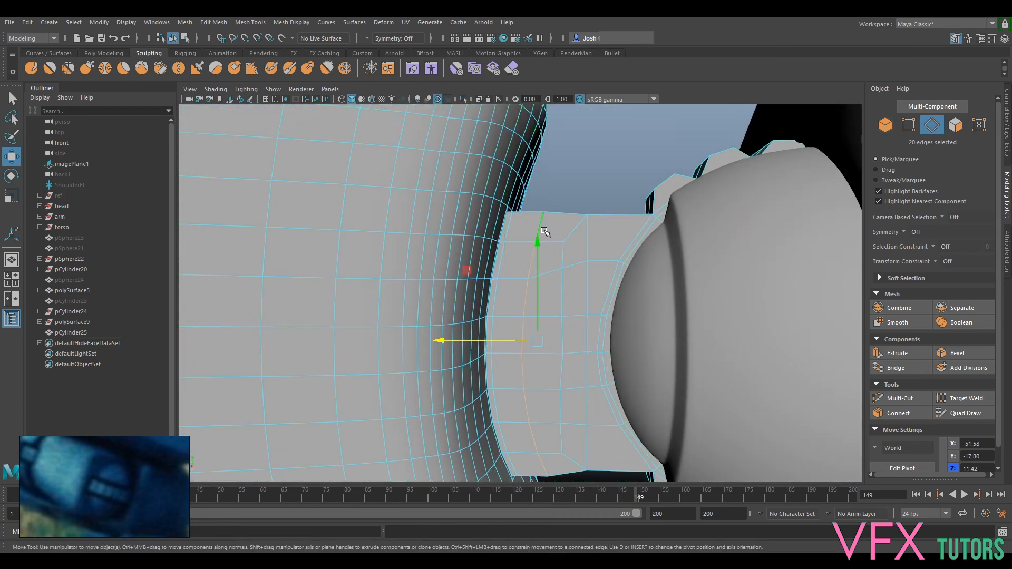
pyautogui.press('Delete')
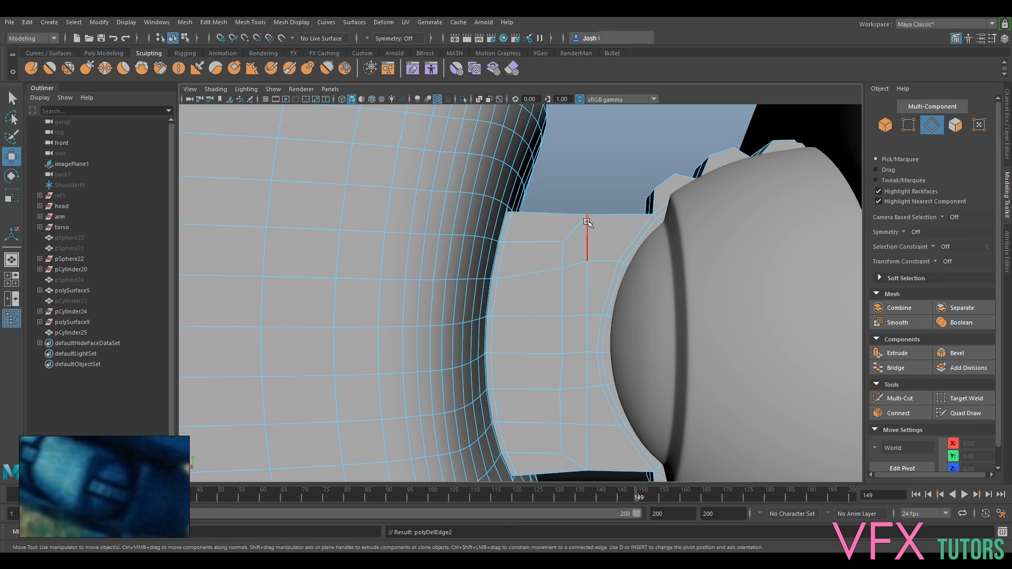
# - Move the tab vertices in the column nearest the gear along Z so they follow the gear's curve
pyautogui.moveTo(591, 217); pyautogui.dragTo(564, 213, button='right')
pyautogui.moveTo(573, 195); pyautogui.dragTo(605, 276)
pyautogui.keyDown('alt'); pyautogui.moveTo(571, 283); pyautogui.dragTo(548, 276, button='middle'); pyautogui.keyUp('alt')
pyautogui.moveTo(541, 261); pyautogui.dragTo(516, 383)
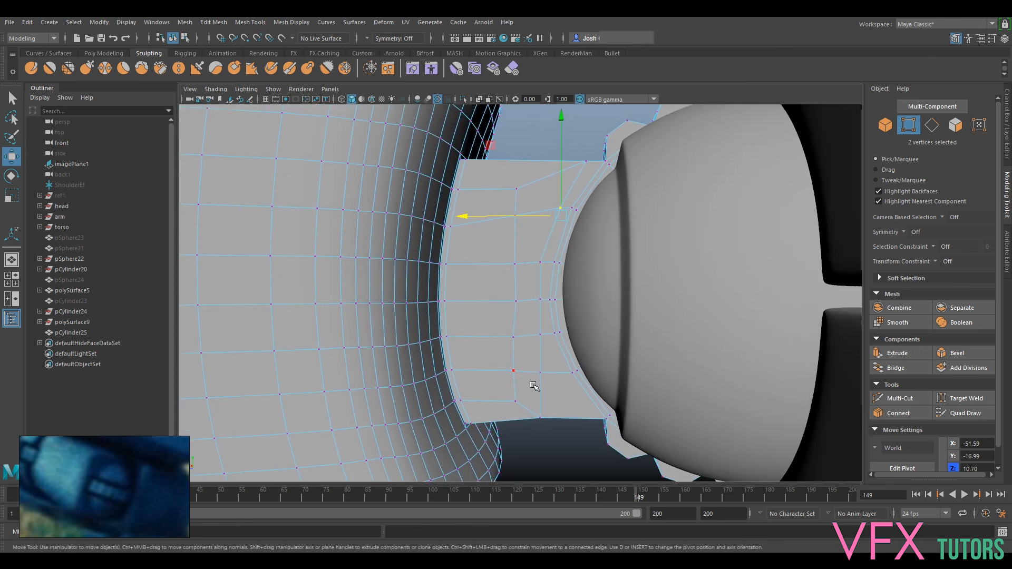
pyautogui.moveTo(541, 436); pyautogui.dragTo(571, 419)
pyautogui.click(533, 371)
pyautogui.moveTo(511, 373); pyautogui.dragTo(529, 383)
pyautogui.click(529, 335)
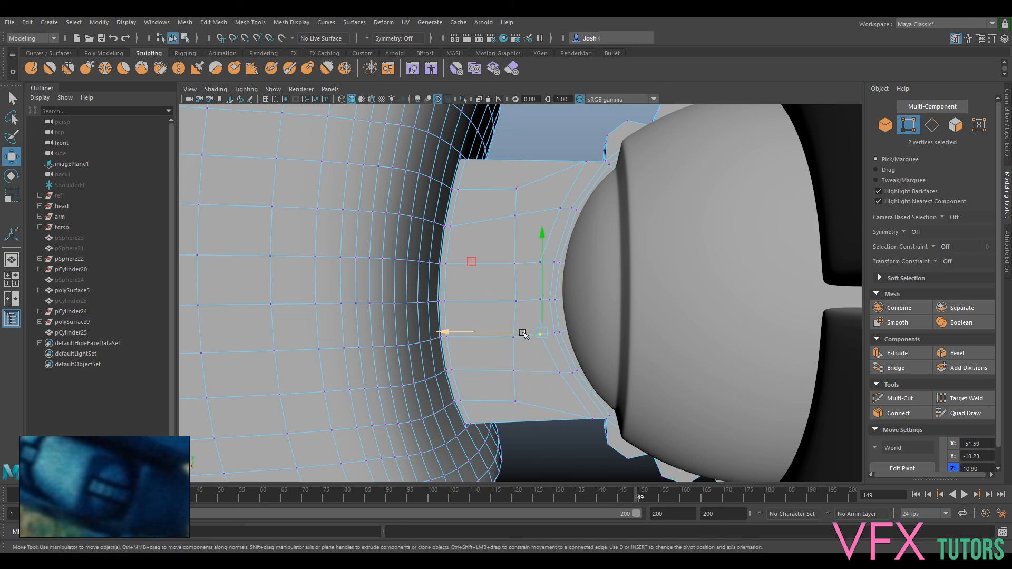
pyautogui.click(530, 263)
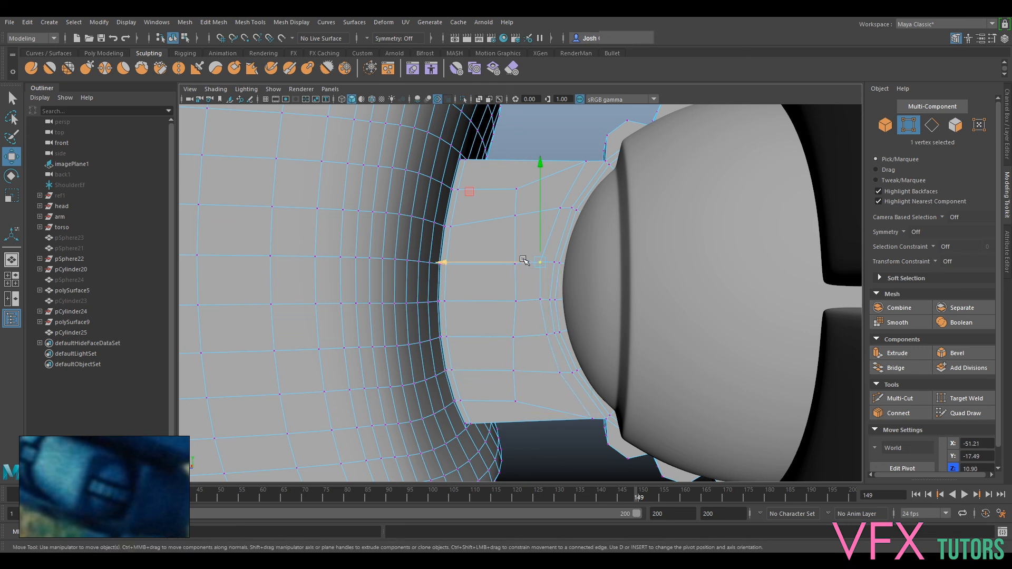
# - Move the upper vertices of the tab's remaining middle column along Z toward the gear
pyautogui.keyDown('shift'); pyautogui.click(585, 163); pyautogui.keyUp('shift')
pyautogui.click(514, 193)
pyautogui.moveTo(499, 196); pyautogui.dragTo(532, 195)
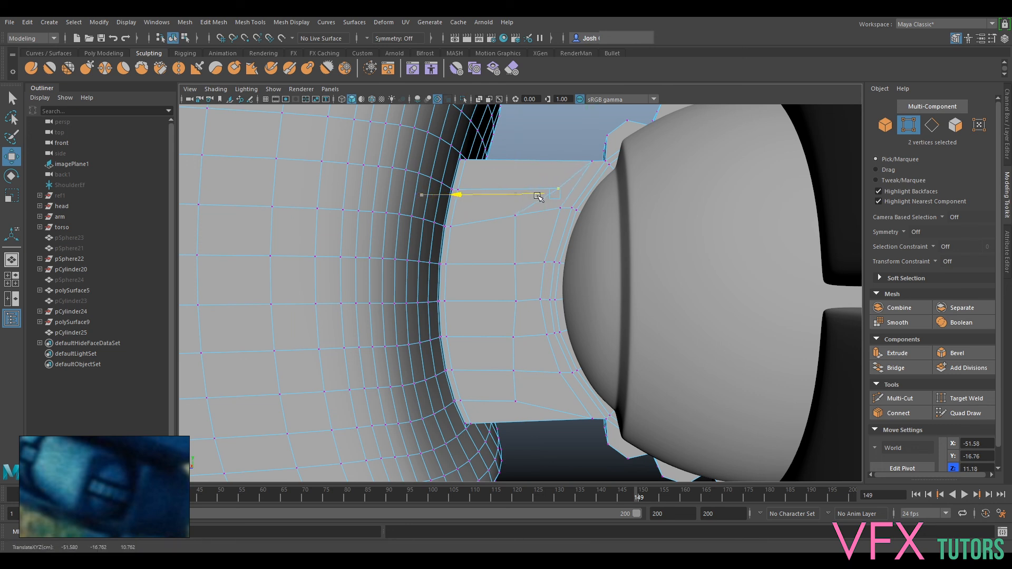
pyautogui.click(497, 219)
pyautogui.keyDown('shift'); pyautogui.moveTo(519, 234); pyautogui.dragTo(528, 267); pyautogui.keyUp('shift')
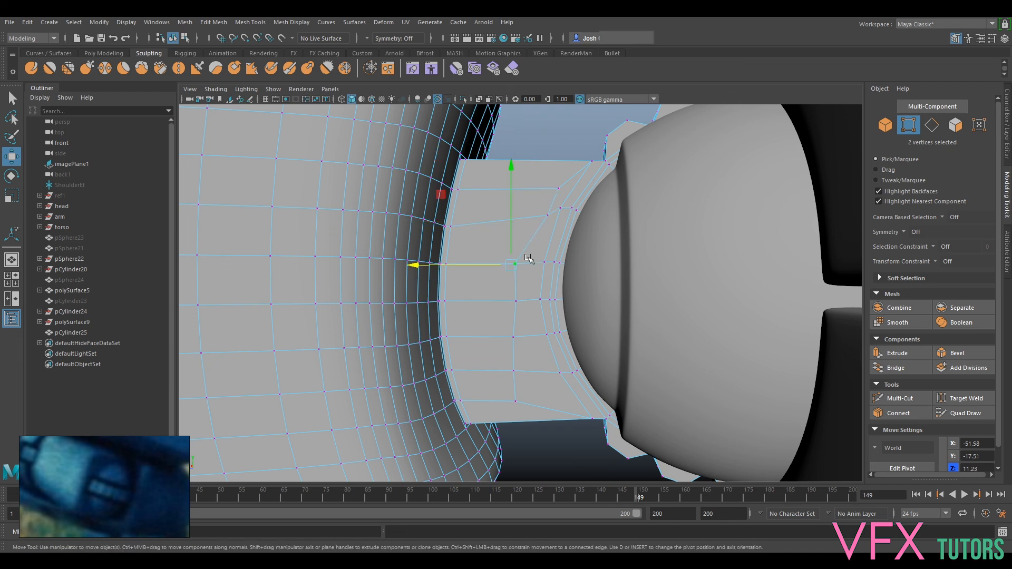
pyautogui.click(540, 208)
pyautogui.moveTo(548, 194); pyautogui.dragTo(549, 195)
# - Move the middle and lower vertices of the tab's remaining column along Z toward the gear
pyautogui.moveTo(497, 257); pyautogui.dragTo(538, 293)
pyautogui.hotkey('ctrl', 'z')
pyautogui.keyDown('alt'); pyautogui.moveTo(561, 264); pyautogui.dragTo(574, 224, button='middle'); pyautogui.keyUp('alt')
pyautogui.moveTo(535, 278); pyautogui.dragTo(543, 374)
pyautogui.moveTo(503, 344); pyautogui.dragTo(555, 363)
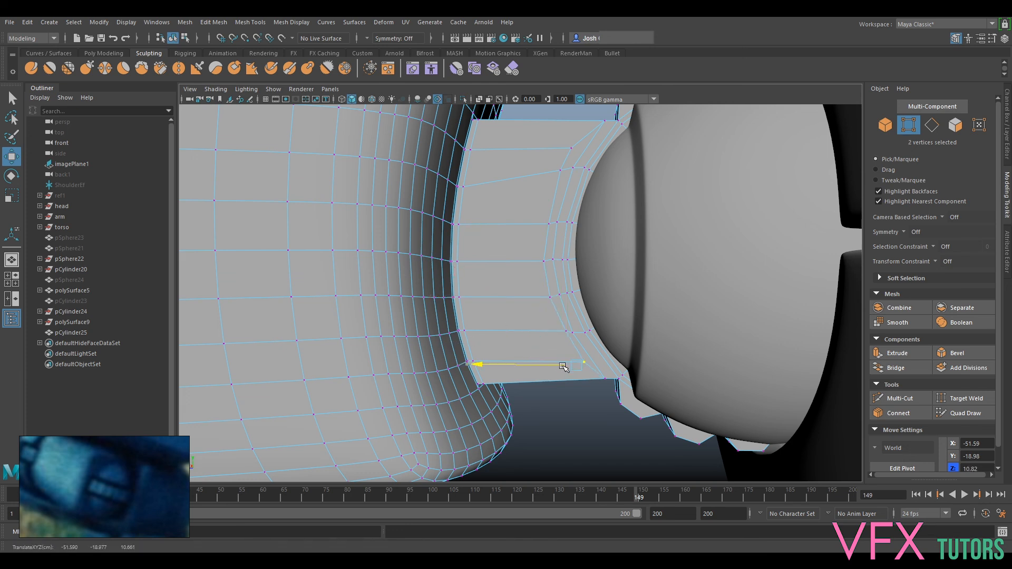
# - Check the tab from its other side and undo the last vertex changes
pyautogui.scroll(-5, 551, 350)
pyautogui.keyDown('alt'); pyautogui.moveTo(539, 294); pyautogui.dragTo(604, 317, button='middle'); pyautogui.keyUp('alt')
pyautogui.scroll(-1, 551, 264)
pyautogui.moveTo(218, 154); pyautogui.dragTo(398, 280)
pyautogui.hotkey('ctrl', 'z')
pyautogui.hotkey('ctrl', 'z')
pyautogui.hotkey('ctrl', 'z')
pyautogui.hotkey('ctrl', 'z')
pyautogui.hotkey('ctrl', 'z')
# - Slide the lowest vertices on the tab's opposite side along Z toward the gear, one at a time
pyautogui.scroll(5, 508, 362)
pyautogui.scroll(-2, 506, 364)
pyautogui.keyDown('alt'); pyautogui.moveTo(486, 381); pyautogui.dragTo(522, 291, button='middle'); pyautogui.keyUp('alt')
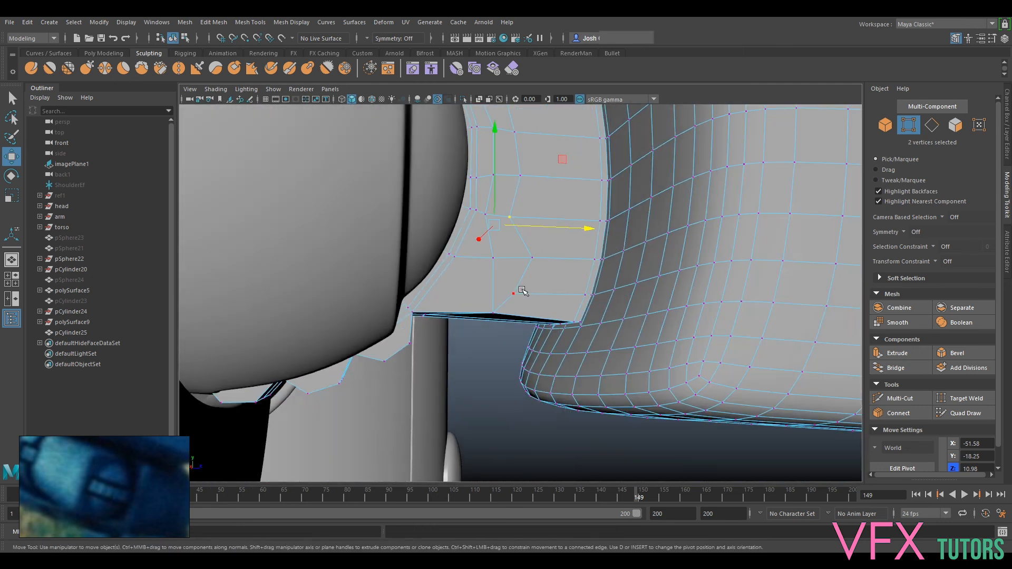
pyautogui.keyDown('alt'); pyautogui.moveTo(526, 315); pyautogui.dragTo(464, 240); pyautogui.keyUp('alt')
pyautogui.click(472, 245)
pyautogui.moveTo(475, 246); pyautogui.dragTo(411, 246, button='middle')
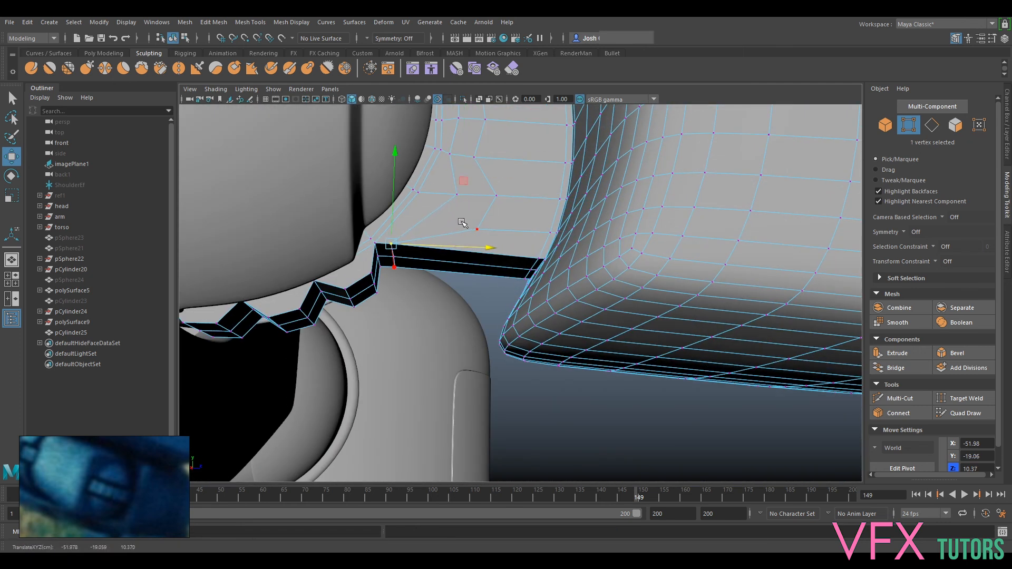
pyautogui.click(480, 228)
pyautogui.click(458, 197)
pyautogui.moveTo(474, 197); pyautogui.dragTo(451, 196)
pyautogui.click(476, 231)
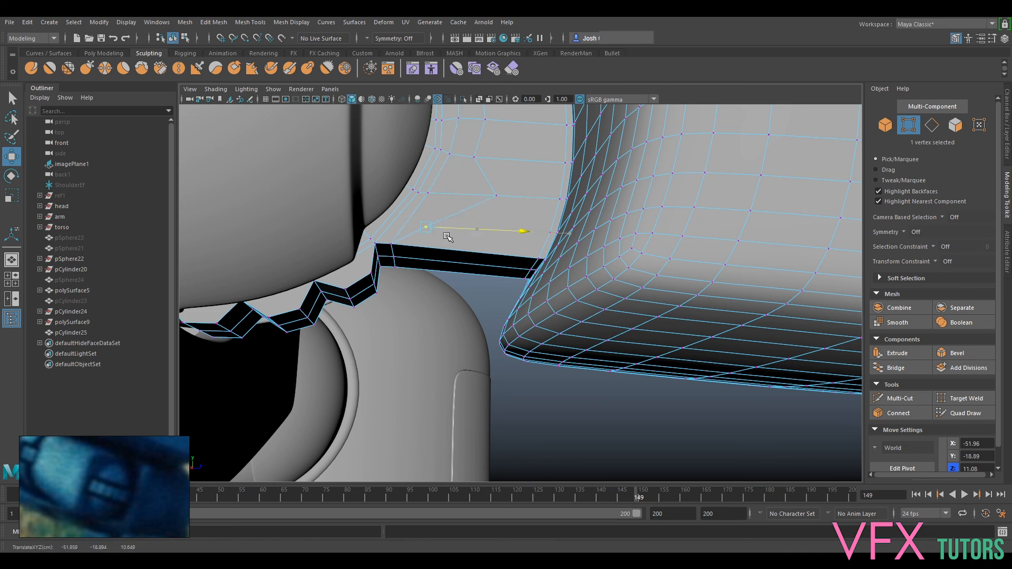
# - Adjust the lower and middle vertices on the tab's opposite side along Z to form an even curve beside the gear
pyautogui.keyDown('alt'); pyautogui.moveTo(457, 221); pyautogui.dragTo(538, 290); pyautogui.keyUp('alt')
pyautogui.click(552, 323)
pyautogui.moveTo(565, 325); pyautogui.dragTo(518, 331)
pyautogui.click(473, 362)
pyautogui.moveTo(482, 364); pyautogui.dragTo(505, 366)
pyautogui.click(526, 286)
pyautogui.moveTo(543, 287); pyautogui.dragTo(534, 286)
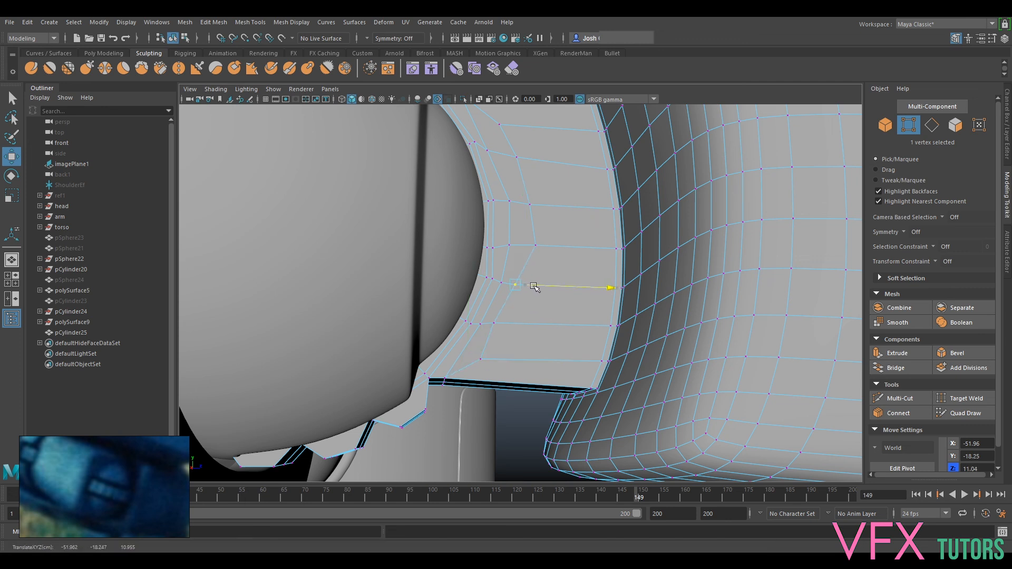
pyautogui.click(535, 246)
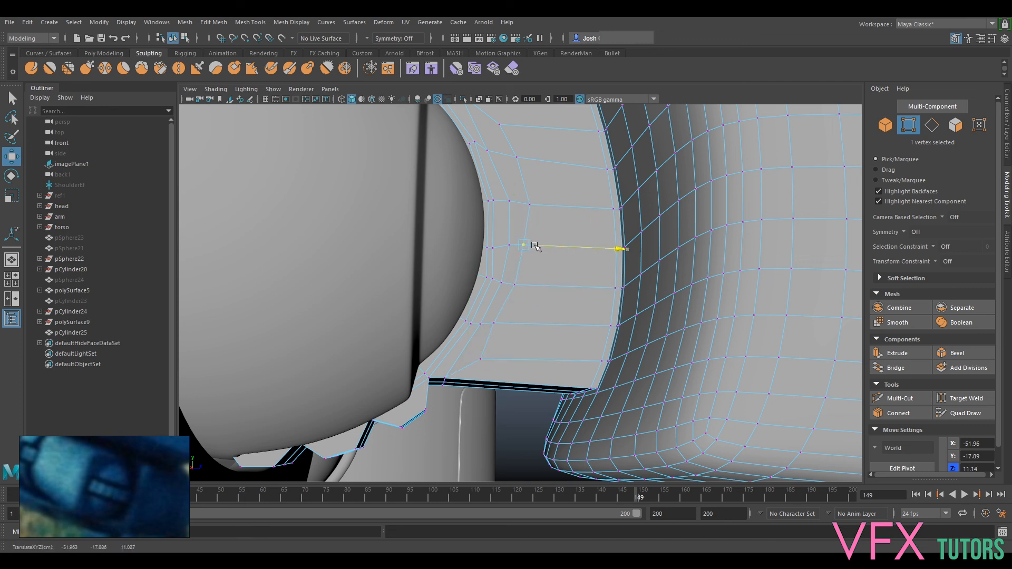
pyautogui.click(543, 206)
pyautogui.moveTo(544, 204)
pyautogui.mouseDown()
pyautogui.moveTo(505, 194)
pyautogui.moveTo(525, 202)
pyautogui.mouseUp()
pyautogui.click(508, 245)
pyautogui.moveTo(528, 243); pyautogui.dragTo(519, 243)
# - Move the stray lower vertex on the tab's first side along Z into line with the column near the gear
pyautogui.keyDown('alt'); pyautogui.moveTo(530, 187); pyautogui.dragTo(526, 318); pyautogui.keyUp('alt')
pyautogui.moveTo(527, 405); pyautogui.dragTo(505, 367)
pyautogui.scroll(-5, 493, 365)
pyautogui.moveTo(830, 188)
pyautogui.mouseDown()
pyautogui.moveTo(754, 301)
pyautogui.moveTo(537, 440)
pyautogui.moveTo(519, 433)
pyautogui.moveTo(731, 358)
pyautogui.mouseUp()
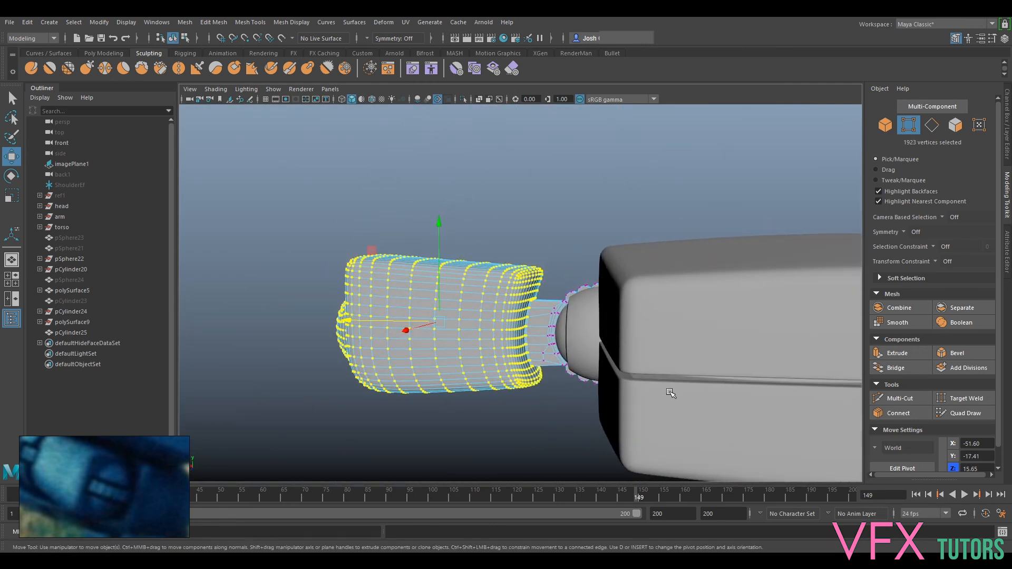
pyautogui.keyDown('alt'); pyautogui.moveTo(586, 377); pyautogui.dragTo(535, 317, button='middle'); pyautogui.keyUp('alt')
pyautogui.scroll(6, 535, 317)
pyautogui.click(454, 316)
pyautogui.moveTo(455, 315); pyautogui.dragTo(425, 314)
pyautogui.click(462, 343)
pyautogui.scroll(-5, 438, 315)
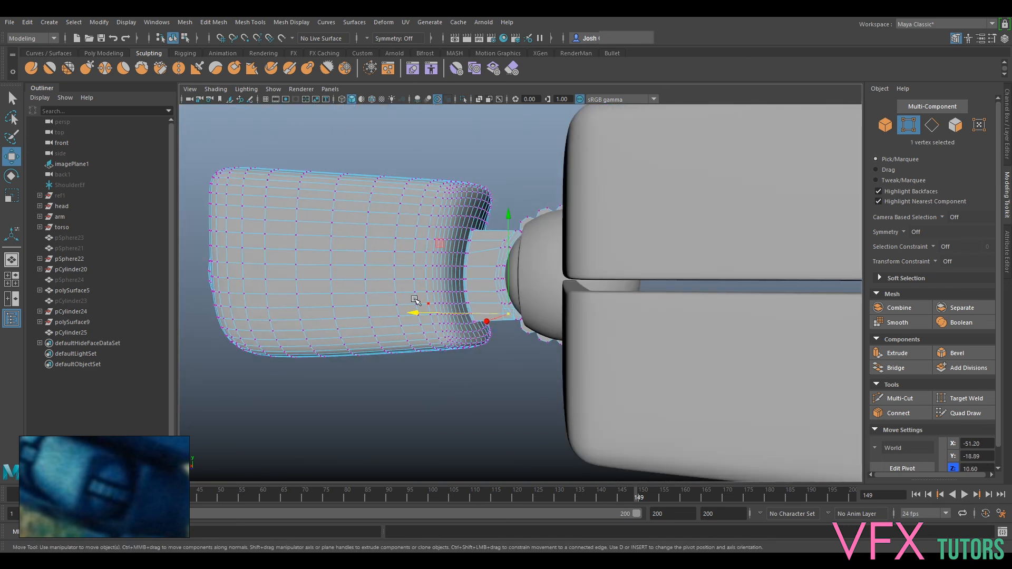
# - Select all of the shell's vertices and move the shell along Z closer to the gear, shortening the tab
pyautogui.moveTo(199, 138); pyautogui.dragTo(490, 416)
pyautogui.keyDown('alt'); pyautogui.moveTo(515, 350); pyautogui.dragTo(546, 364); pyautogui.keyUp('alt')
pyautogui.keyDown('ctrl'); pyautogui.keyDown('shift'); pyautogui.moveTo(659, 398); pyautogui.dragTo(651, 370); pyautogui.keyUp('shift'); pyautogui.keyUp('ctrl')
pyautogui.keyDown('ctrl'); pyautogui.keyDown('shift'); pyautogui.moveTo(698, 137); pyautogui.dragTo(536, 273); pyautogui.keyUp('shift'); pyautogui.keyUp('ctrl')
pyautogui.keyDown('alt'); pyautogui.moveTo(665, 279); pyautogui.dragTo(409, 352); pyautogui.keyUp('alt')
pyautogui.scroll(5, 689, 303)
pyautogui.scroll(4, 443, 281)
pyautogui.moveTo(360, 273); pyautogui.dragTo(339, 280)
# - Return the mesh to object mode, turn on its smooth preview and deselect it
pyautogui.moveTo(557, 280); pyautogui.dragTo(602, 254, button='right')
pyautogui.scroll(4, 615, 281)
pyautogui.keyDown('alt'); pyautogui.moveTo(627, 274); pyautogui.dragTo(627, 274, button='middle'); pyautogui.keyUp('alt')
pyautogui.scroll(1, 626, 275)
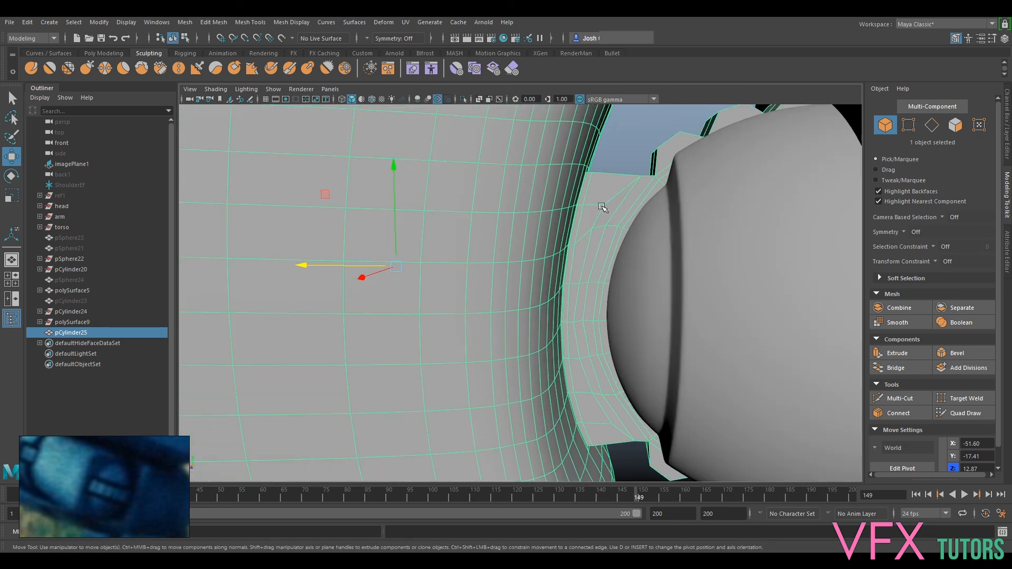
pyautogui.moveTo(574, 350)
pyautogui.keyDown('alt'); pyautogui.mouseDown()
pyautogui.moveTo(564, 345)
pyautogui.moveTo(564, 303)
pyautogui.mouseUp(); pyautogui.keyUp('alt')
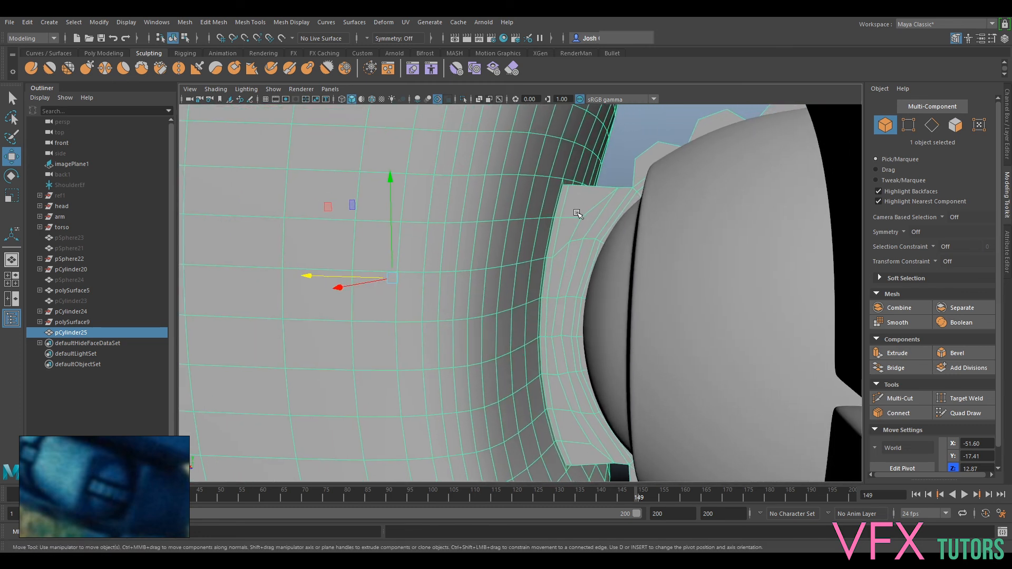
pyautogui.scroll(-3, 566, 232)
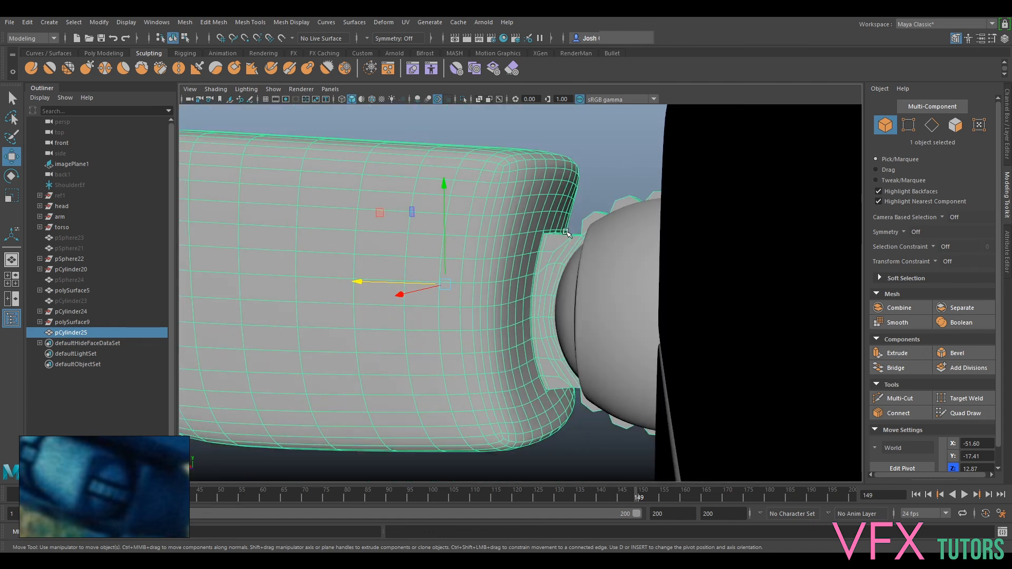
pyautogui.rightClick(561, 244)
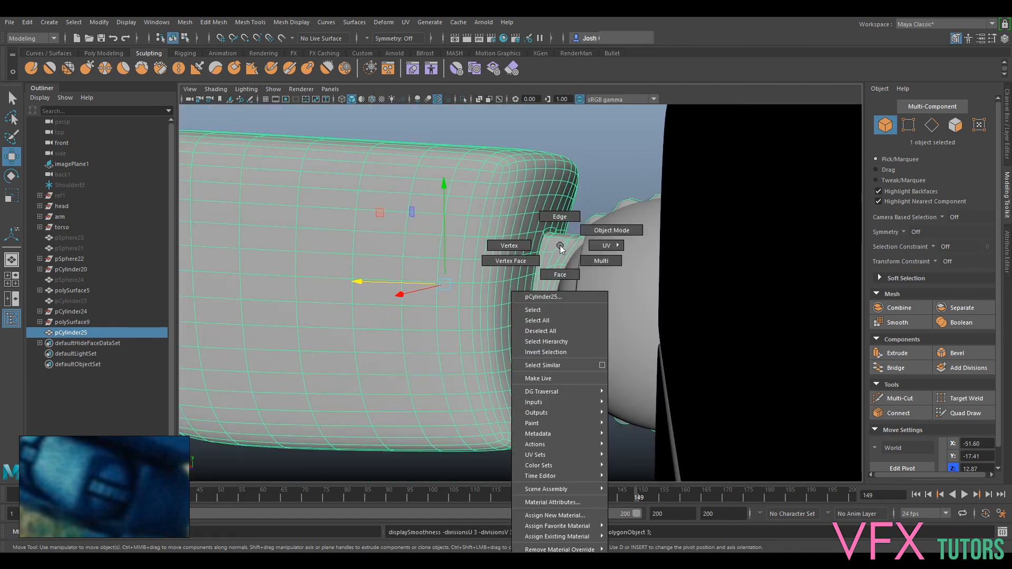
pyautogui.click(618, 168)
# - Examine from several angles how the smoothed shell and gear joint fit against the arm
pyautogui.keyDown('alt'); pyautogui.moveTo(617, 167); pyautogui.dragTo(710, 336); pyautogui.keyUp('alt')
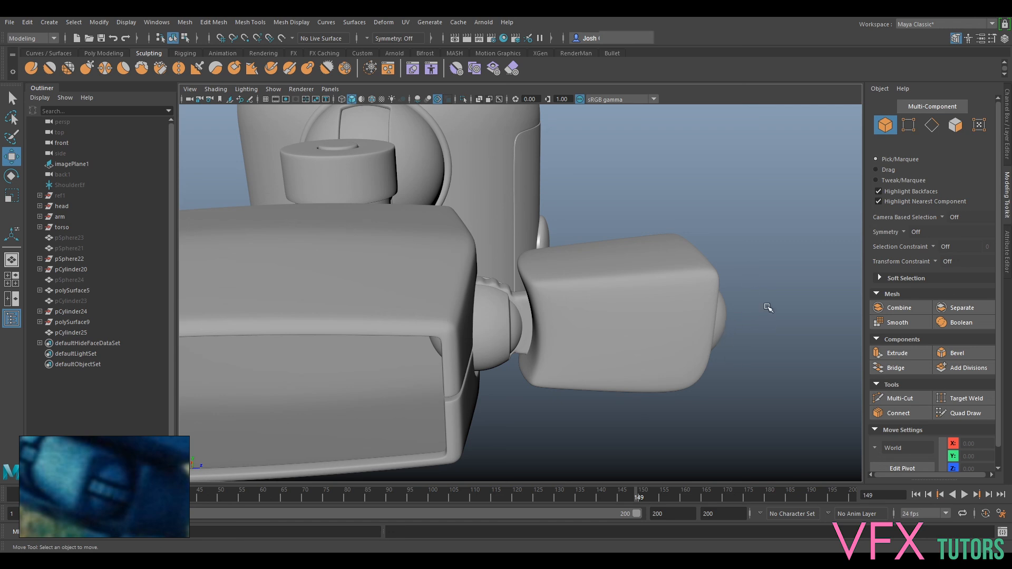
pyautogui.scroll(-5, 768, 308)
pyautogui.keyDown('alt'); pyautogui.moveTo(735, 328); pyautogui.dragTo(651, 349); pyautogui.keyUp('alt')
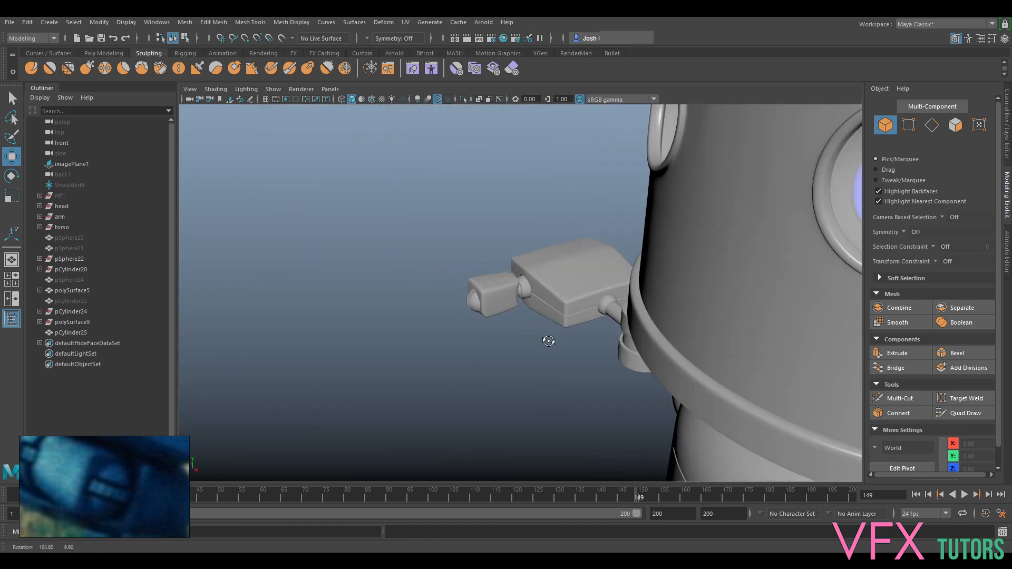
pyautogui.scroll(6, 597, 339)
pyautogui.keyDown('alt'); pyautogui.moveTo(526, 316); pyautogui.dragTo(595, 266); pyautogui.keyUp('alt')
pyautogui.scroll(5, 569, 243)
pyautogui.keyDown('alt'); pyautogui.moveTo(545, 334); pyautogui.dragTo(617, 339); pyautogui.keyUp('alt')
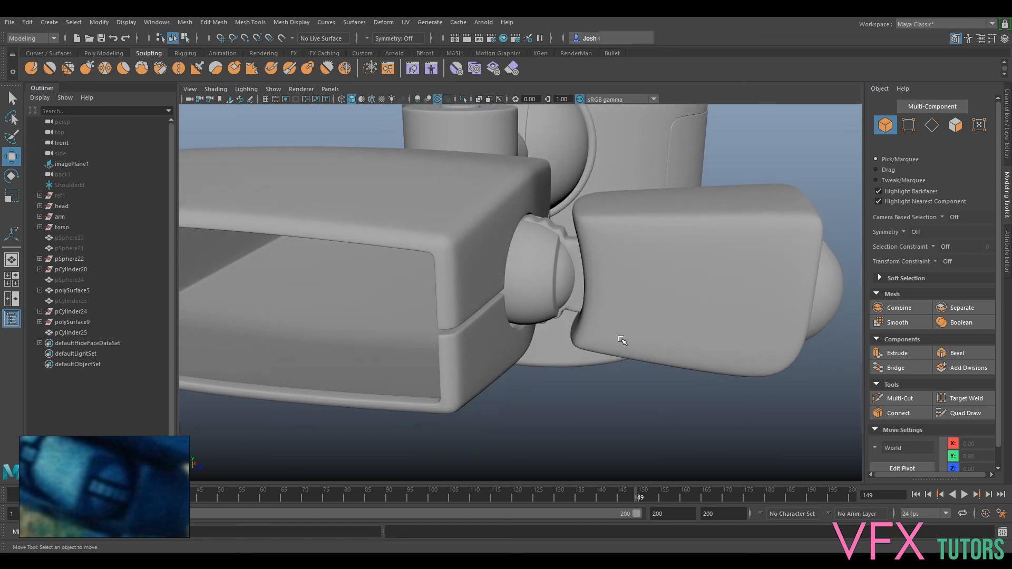